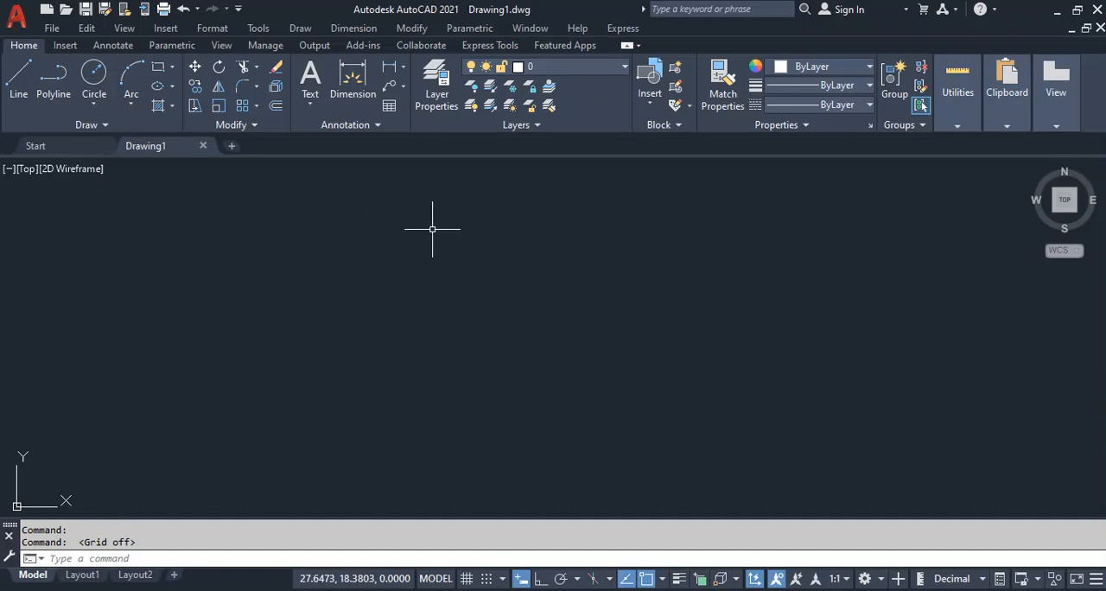
Enable all object snap modes in the drafting settings.
text(os)
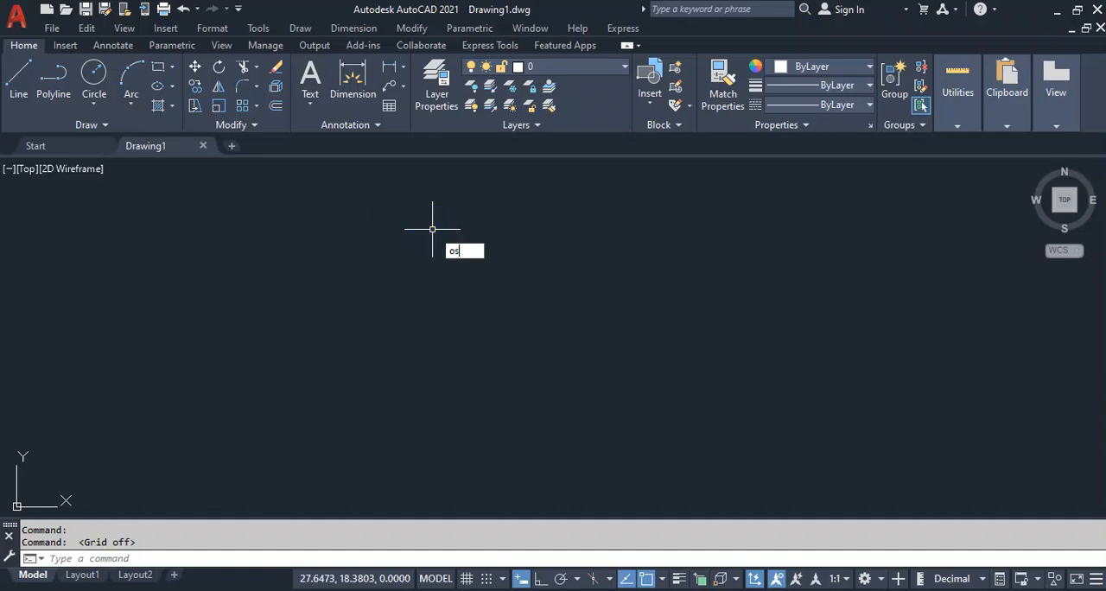
key(Return)
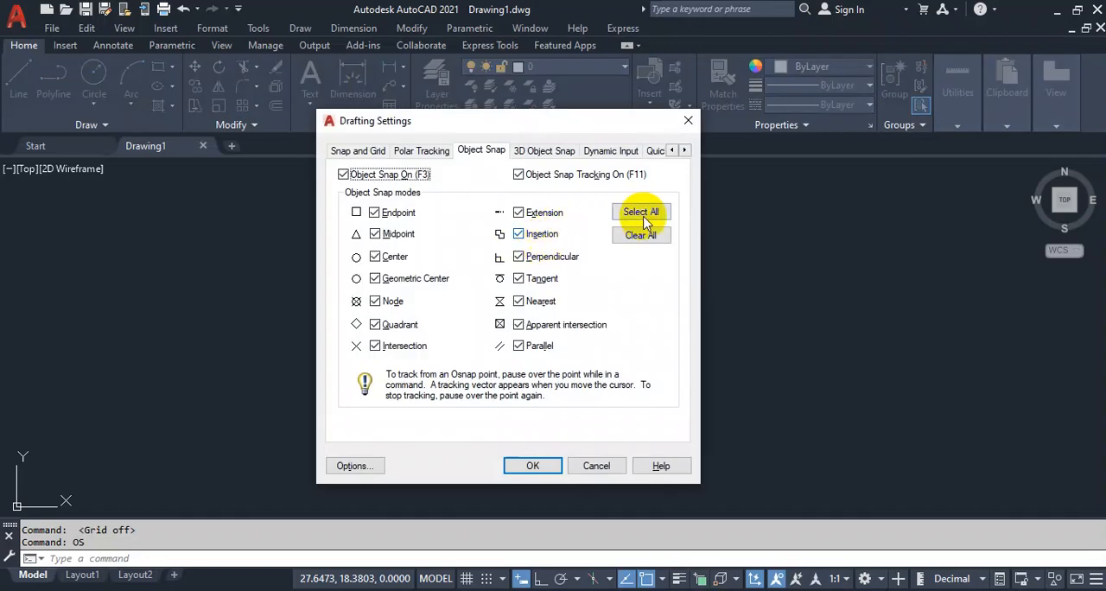
click(647, 213)
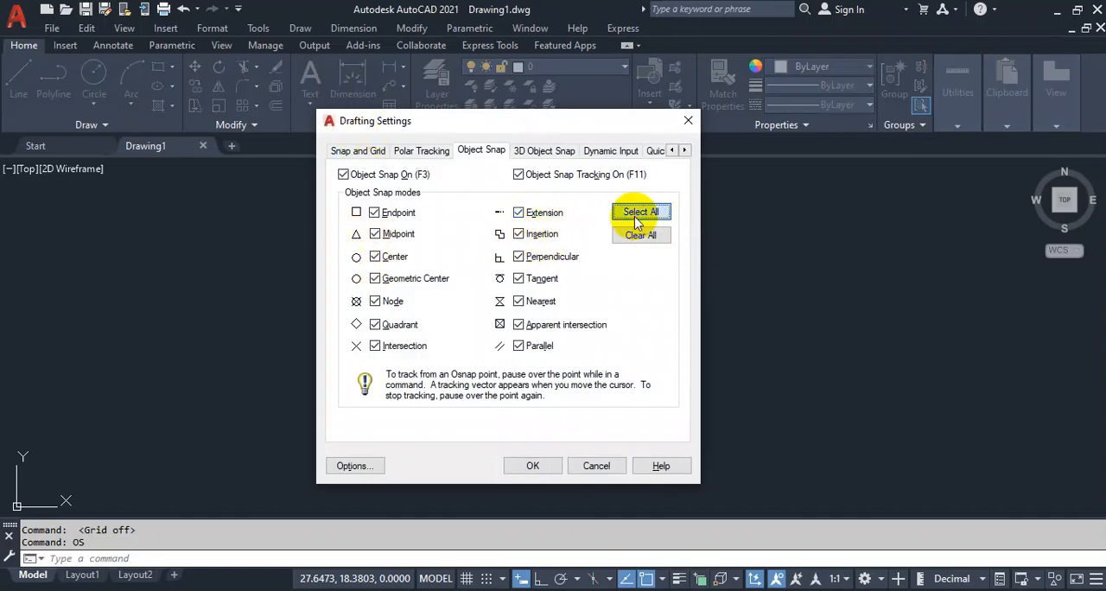
click(535, 464)
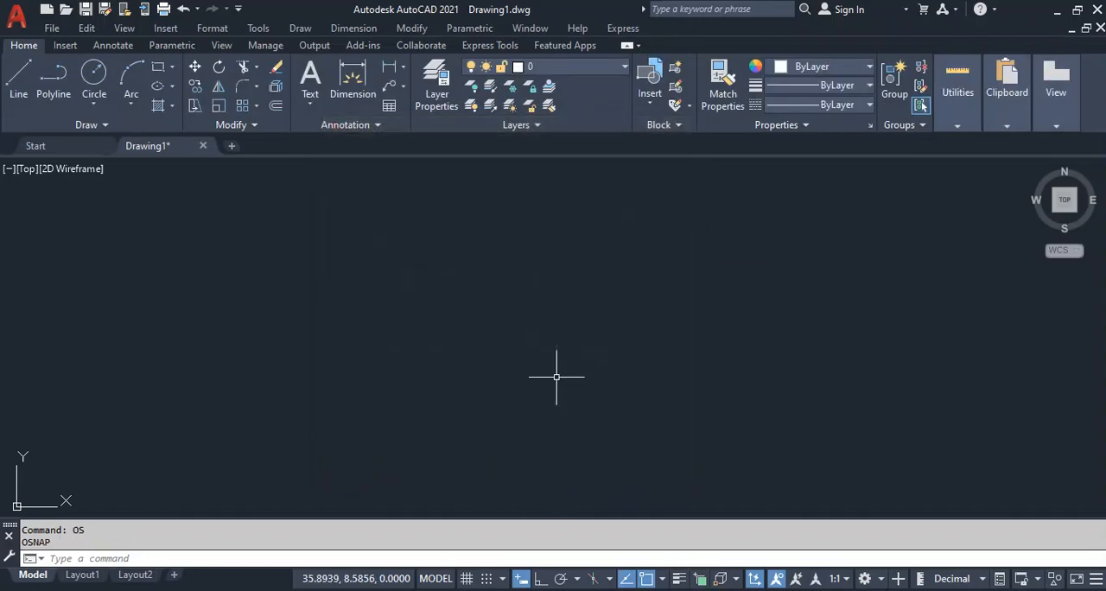
Set the drawing's length units to Engineering with a precision of 0'-0".
text(un)
key(Return)
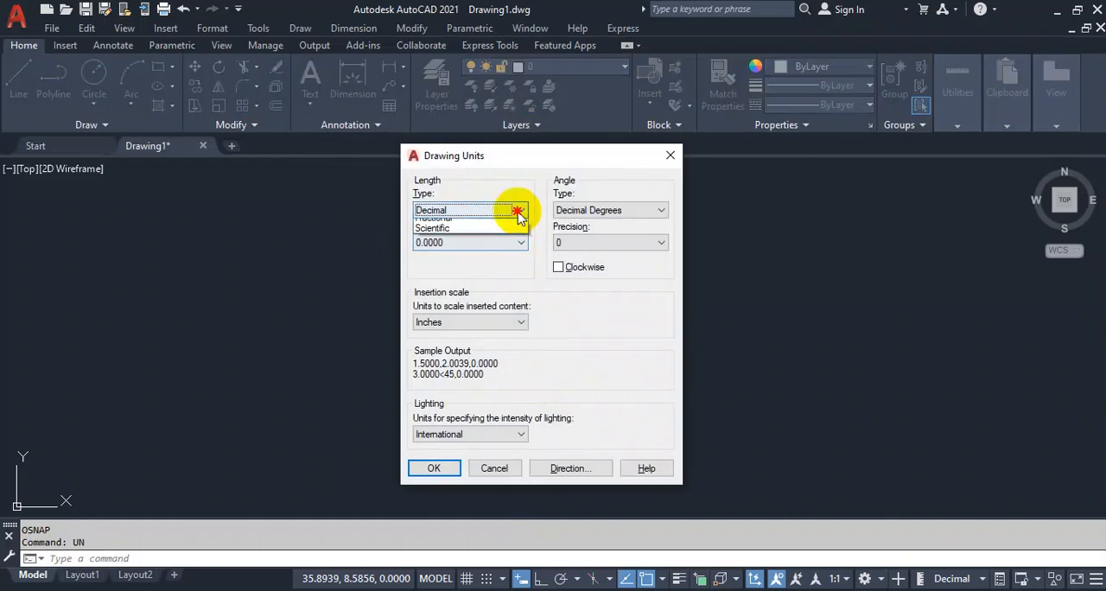
click(521, 210)
click(506, 251)
click(489, 243)
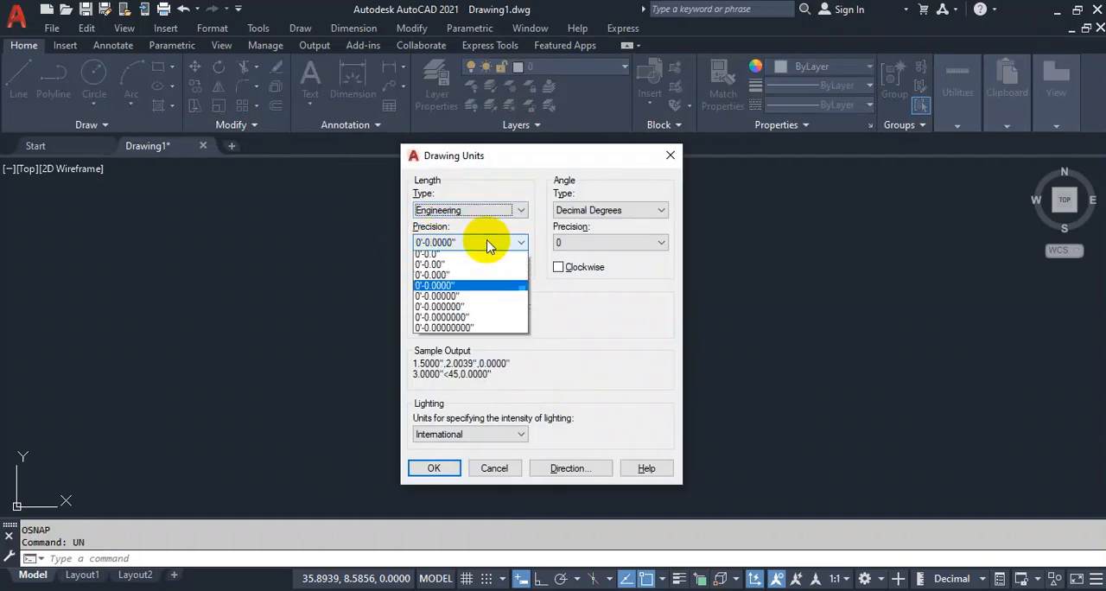
click(444, 313)
click(435, 469)
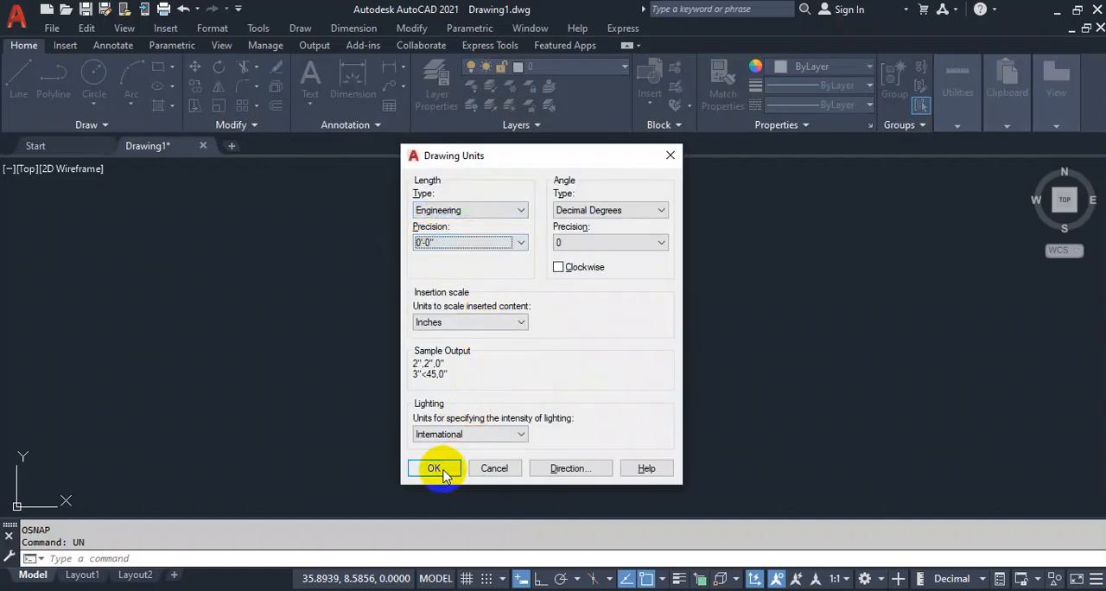
Modify the Standard dimension style's primary units to Engineering format with 0'-0" precision.
text(d)
key(Return)
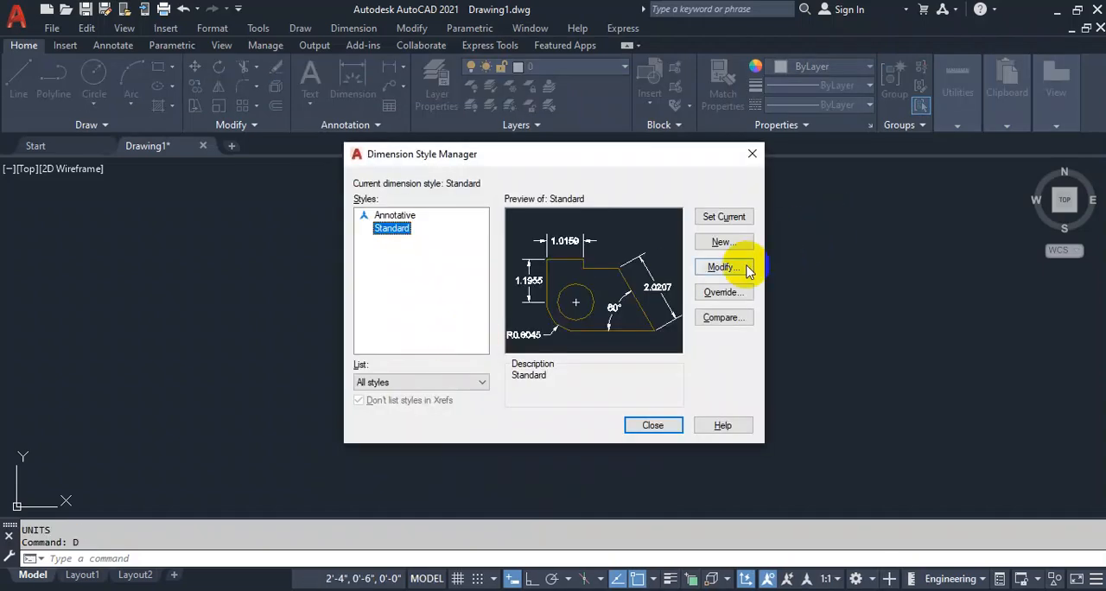
click(745, 269)
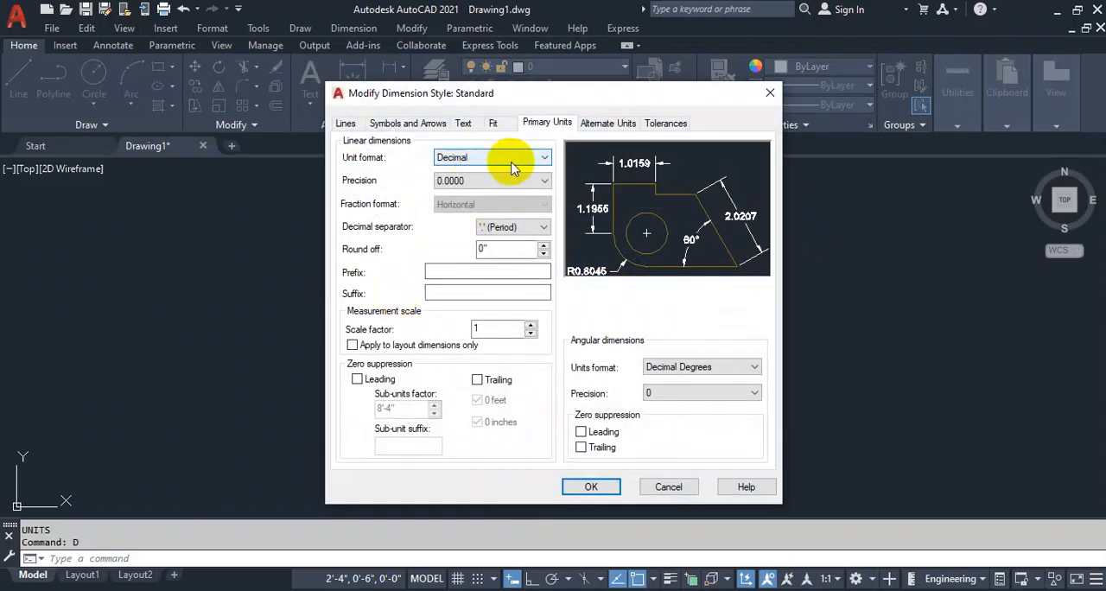
click(508, 159)
click(490, 182)
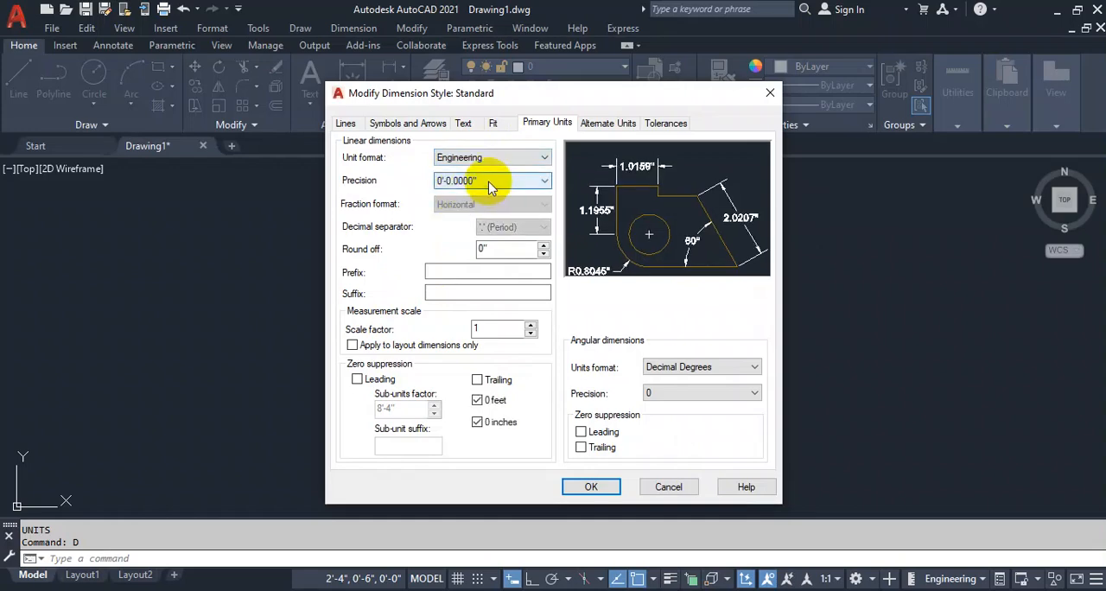
click(490, 185)
click(445, 194)
Set the dimension style's text alignment to ISO standard.
click(467, 124)
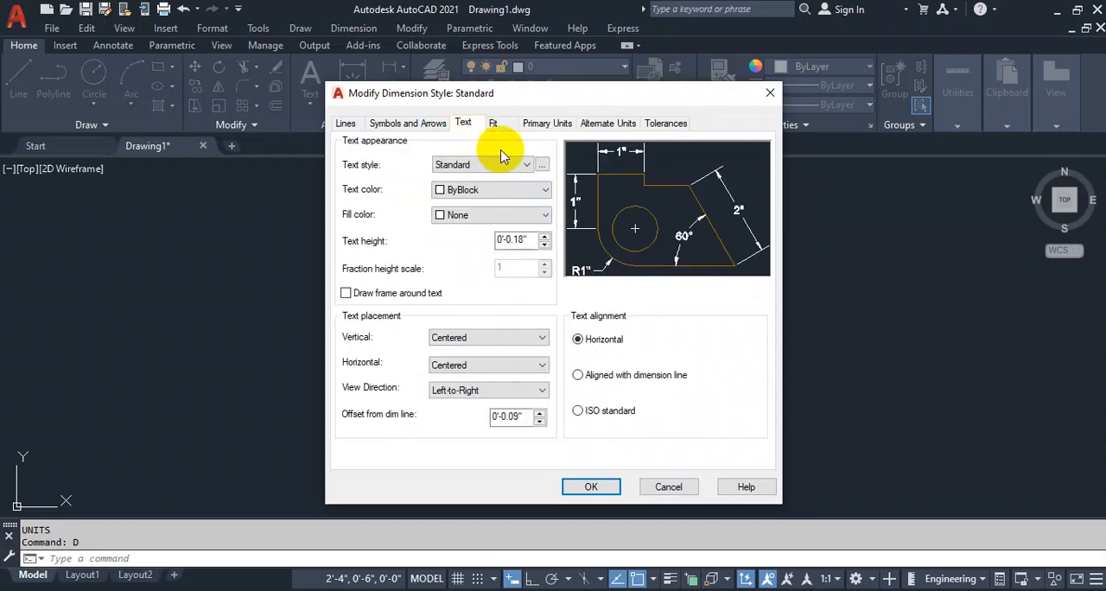
click(541, 165)
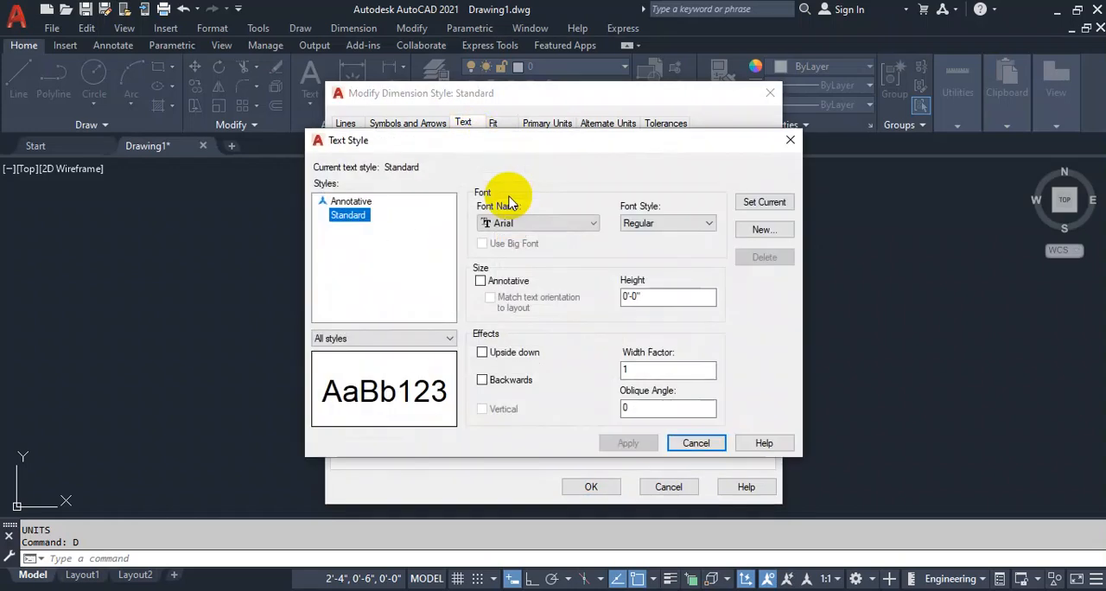
click(790, 140)
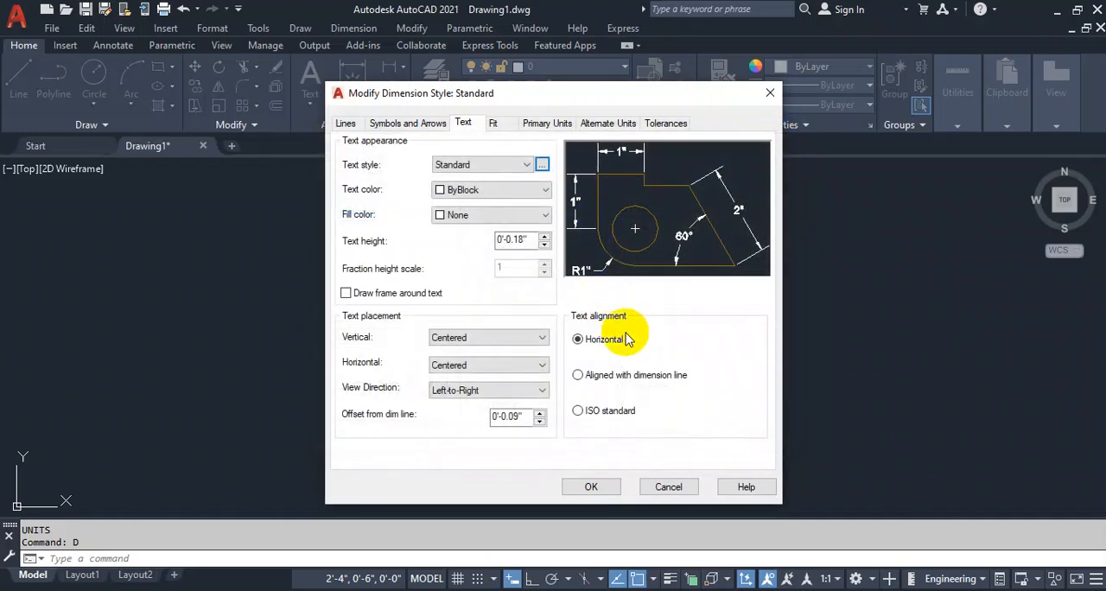
click(578, 412)
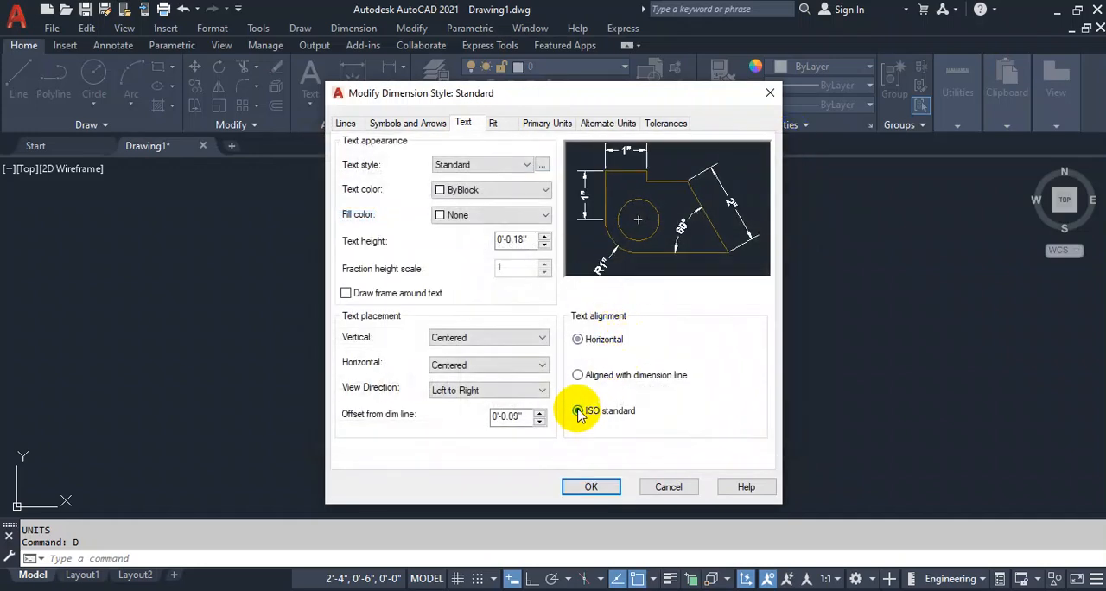
Color the dimension lines red and the extension lines green in the Standard dimension style.
click(346, 123)
click(488, 158)
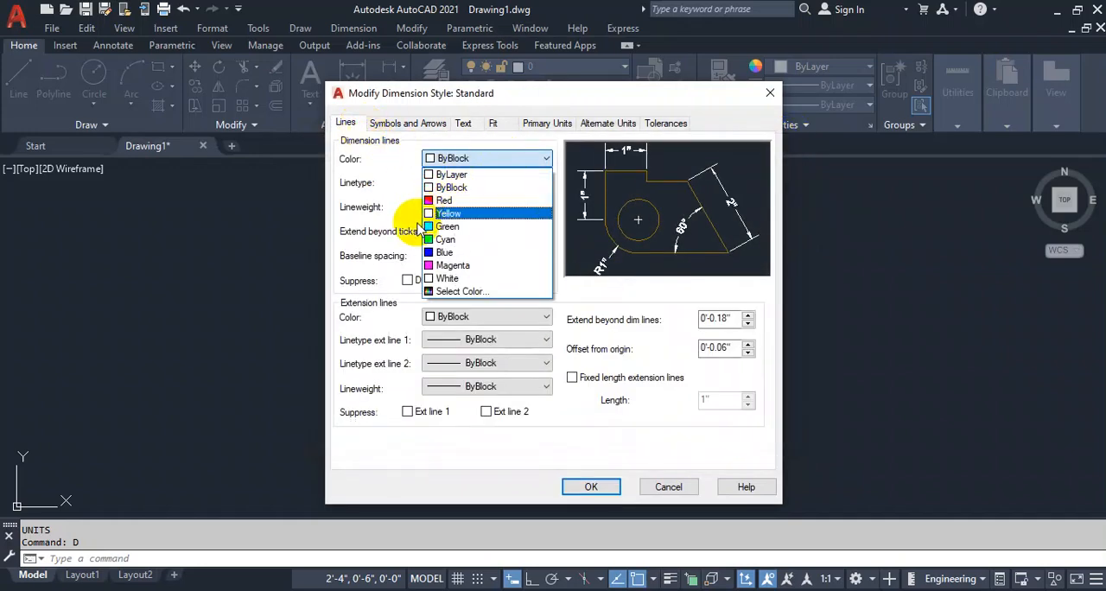
click(441, 201)
click(487, 316)
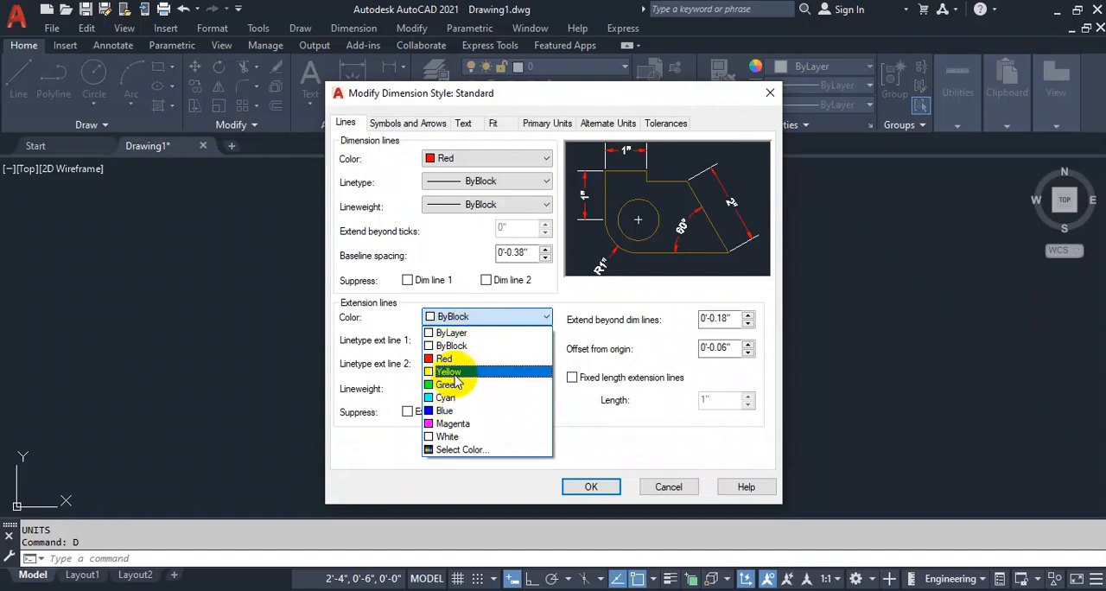
click(451, 372)
click(460, 325)
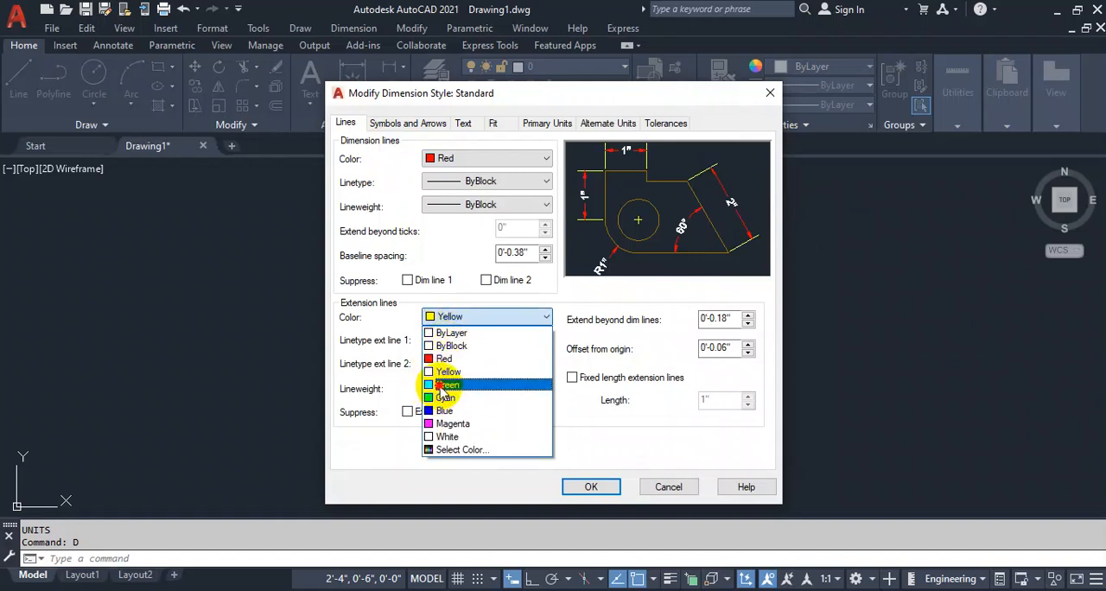
click(441, 384)
Turn on fixed length extension lines and set their length to 4".
click(577, 381)
click(707, 402)
text(2")
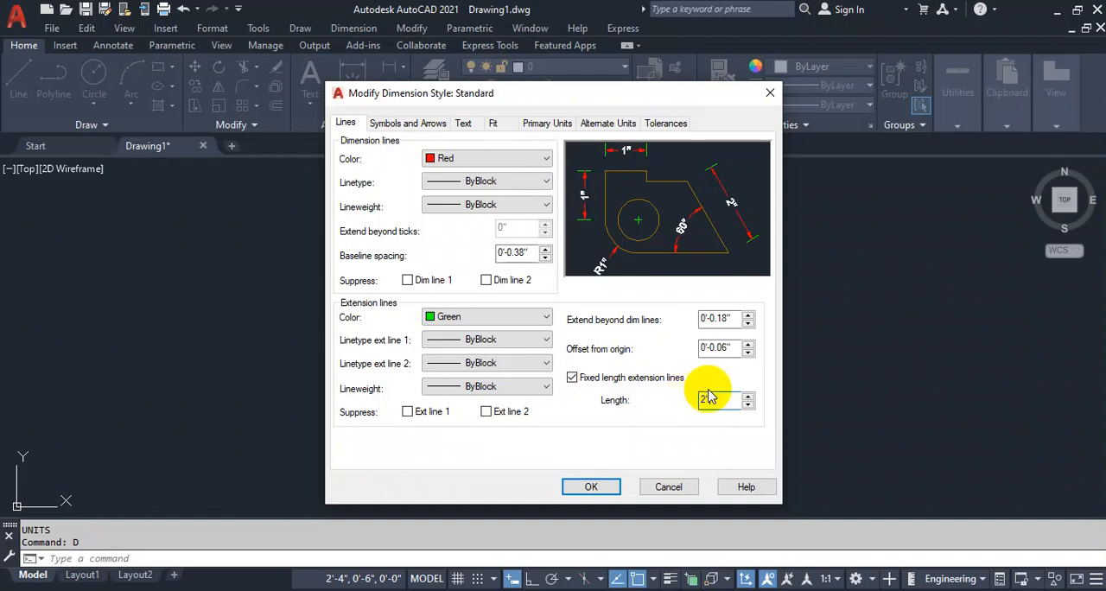
drag(731, 404, 638, 401)
text(4")
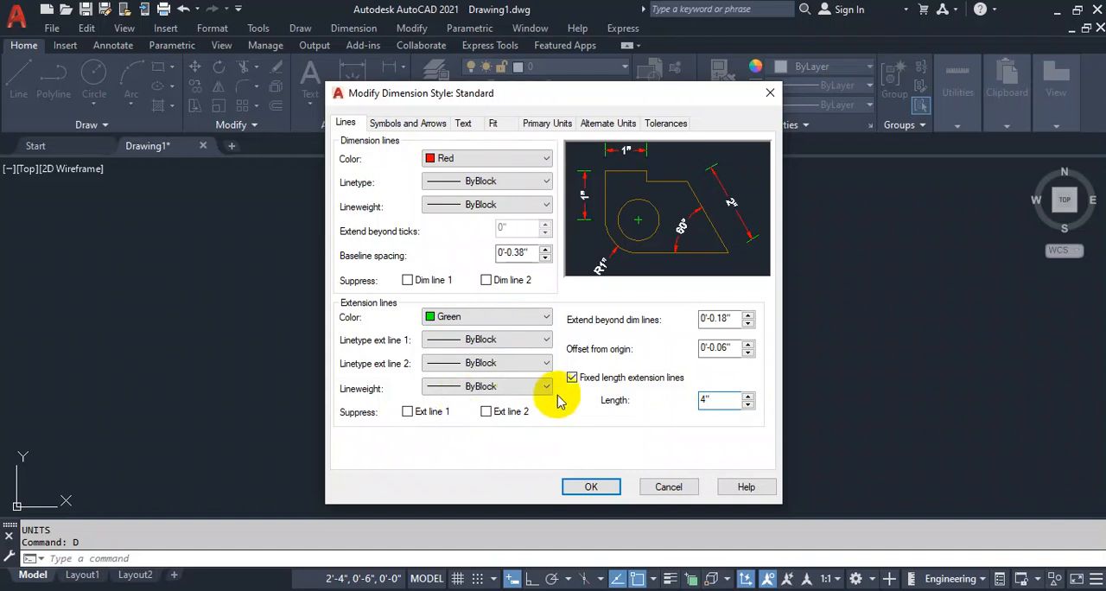
Set the dimension arrowheads to Architectural tick with a 2" arrow size and save the dimension style changes.
click(387, 124)
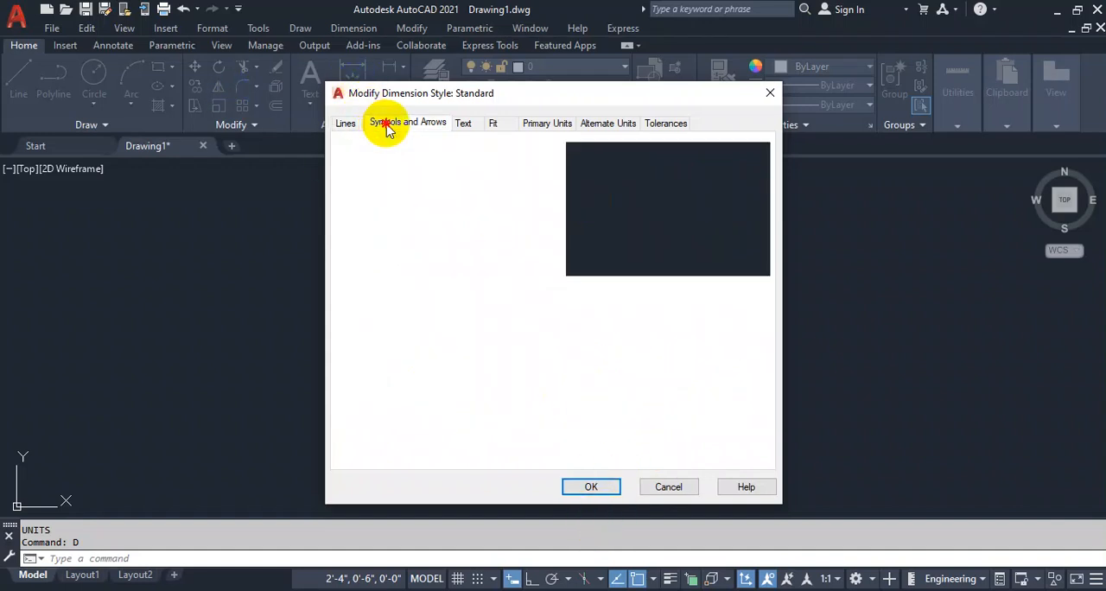
click(439, 173)
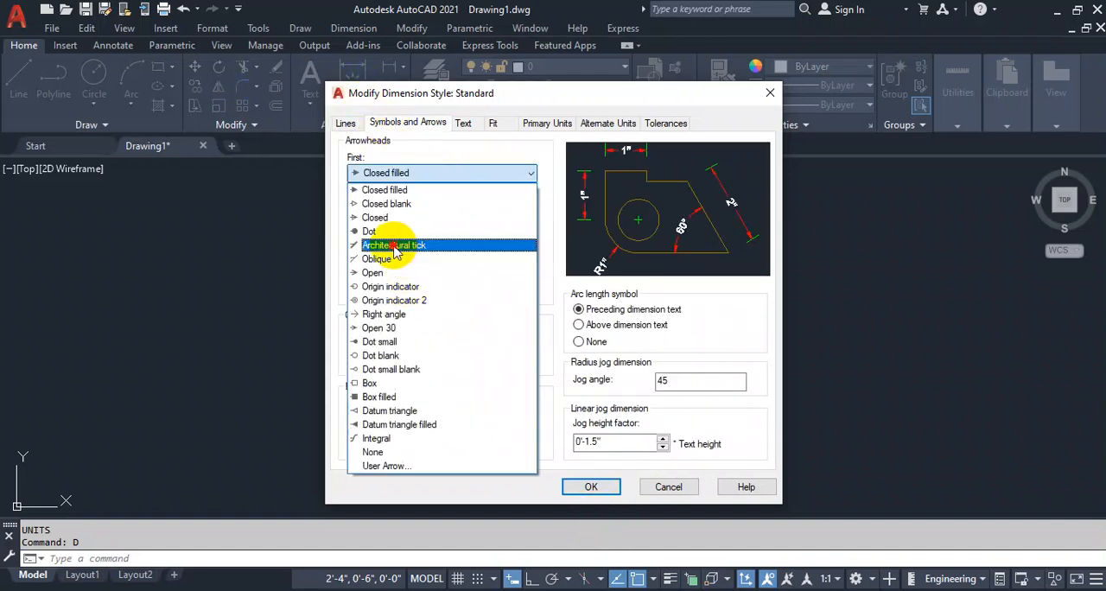
click(394, 245)
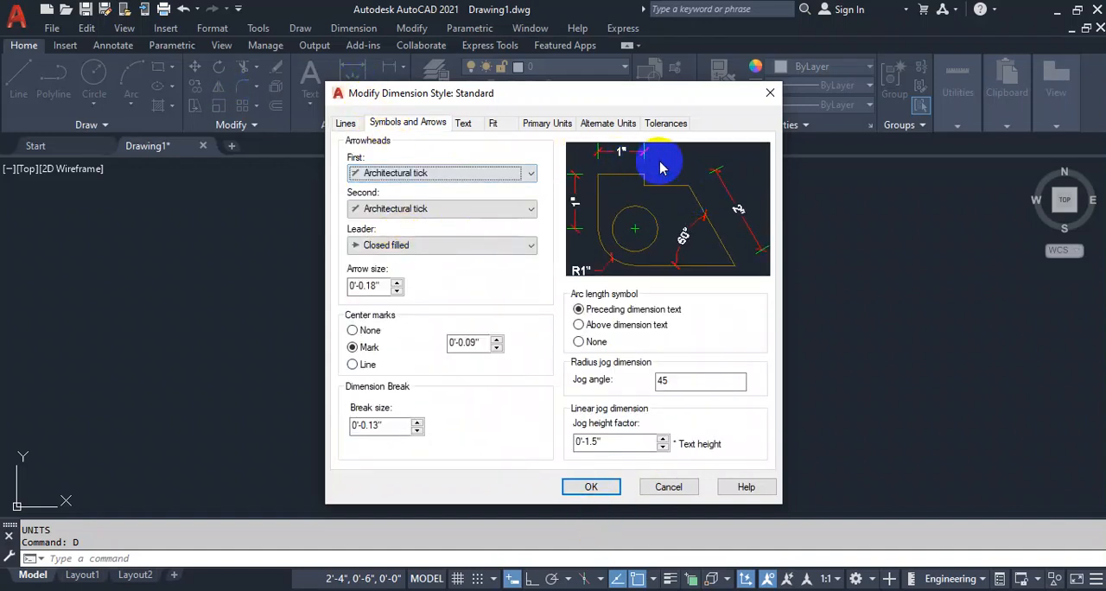
double_click(381, 286)
text(2")
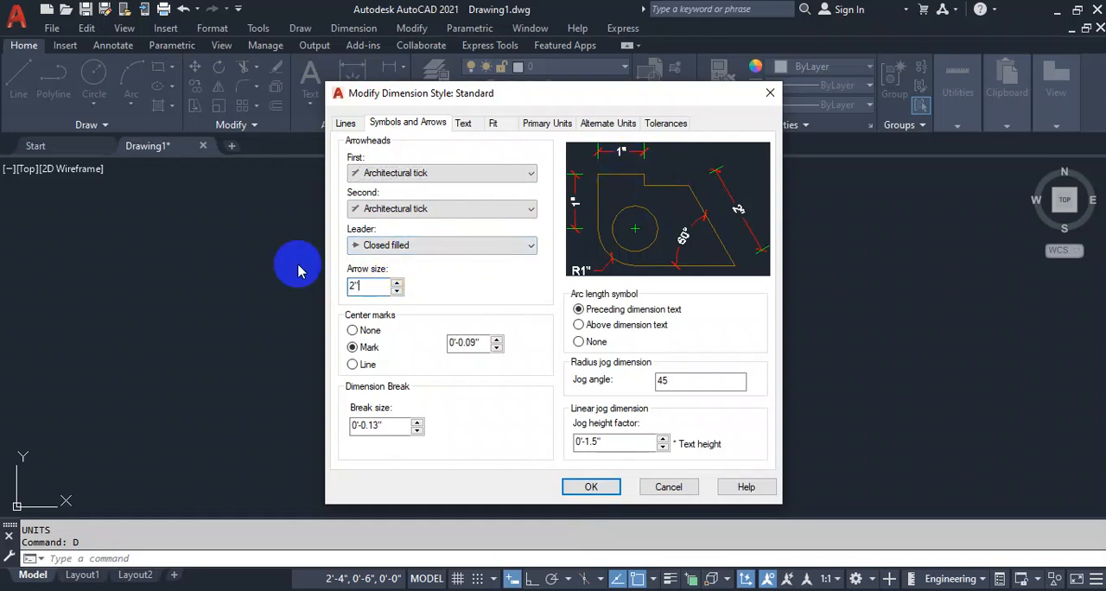
click(591, 487)
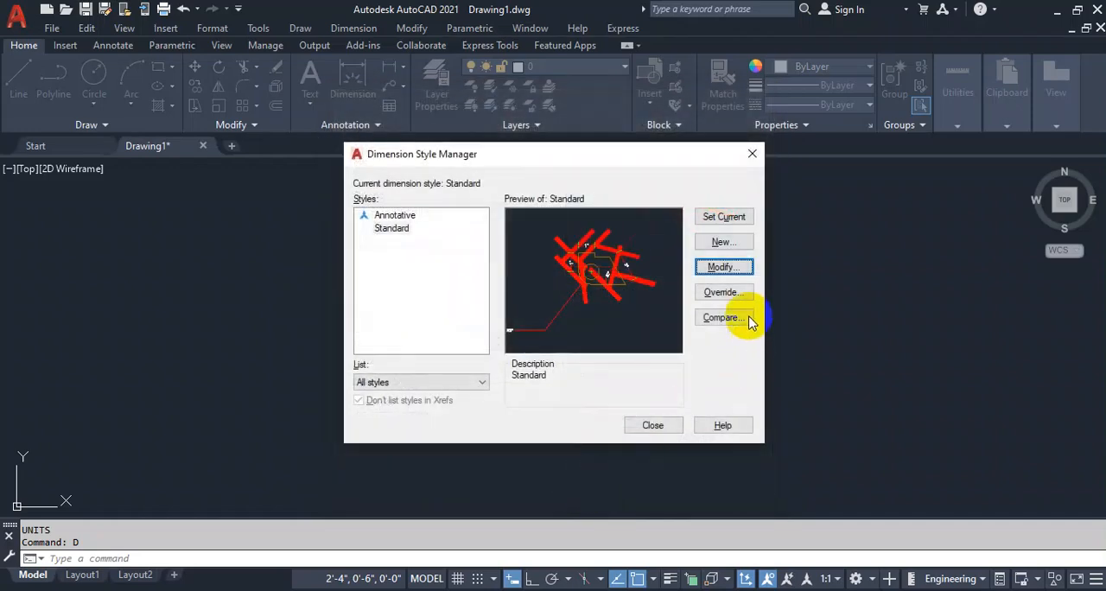
click(650, 424)
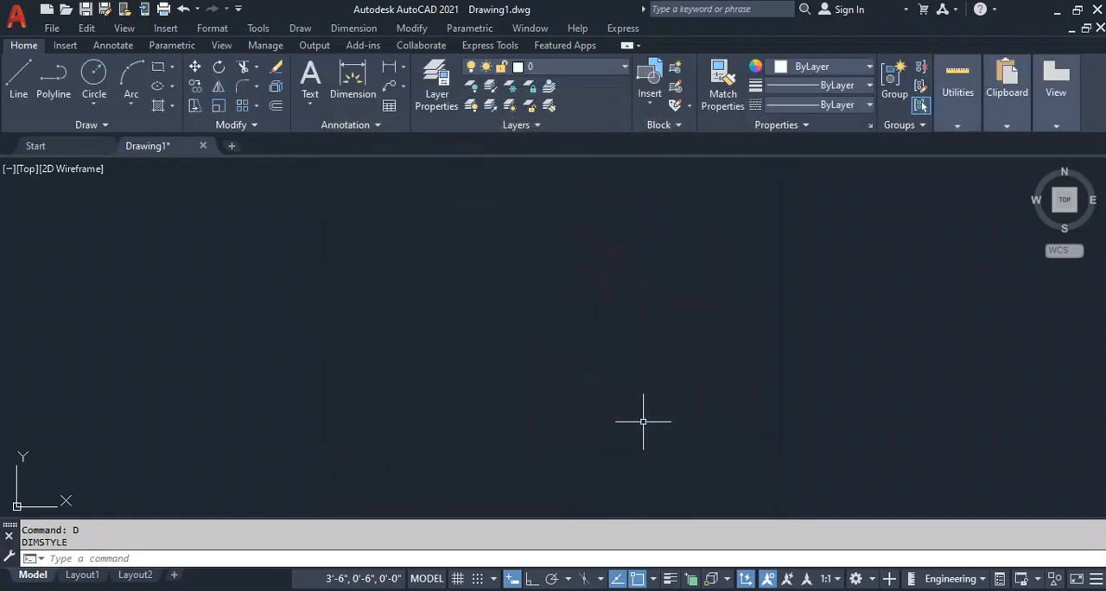
Give the Standard text style the Technic font and a height of 8", apply it and make it current.
text(st)
key(Return)
click(561, 225)
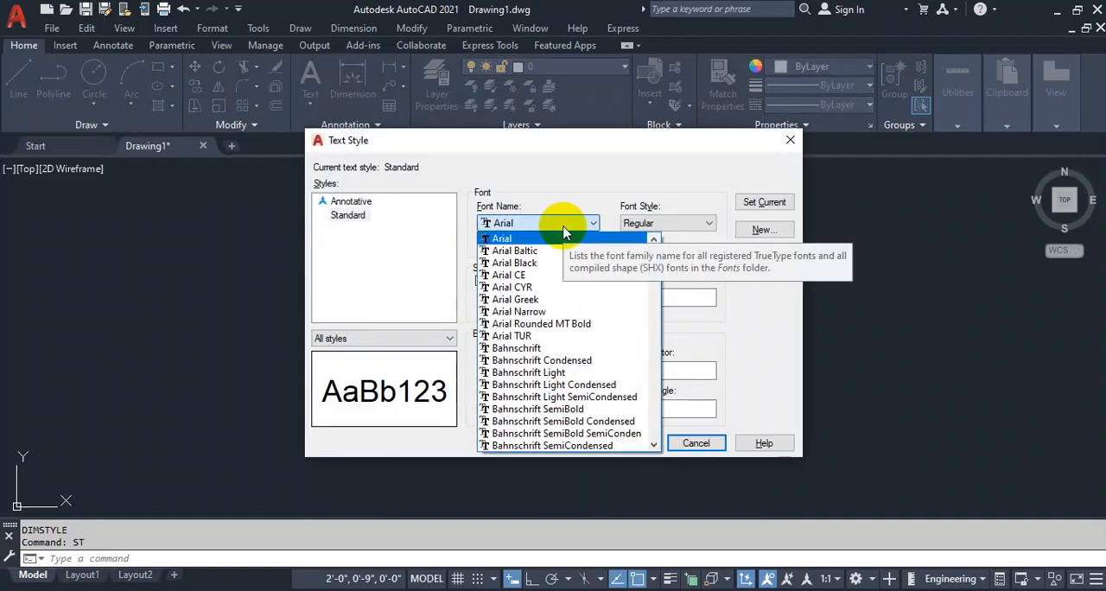
key(t)
key(t)
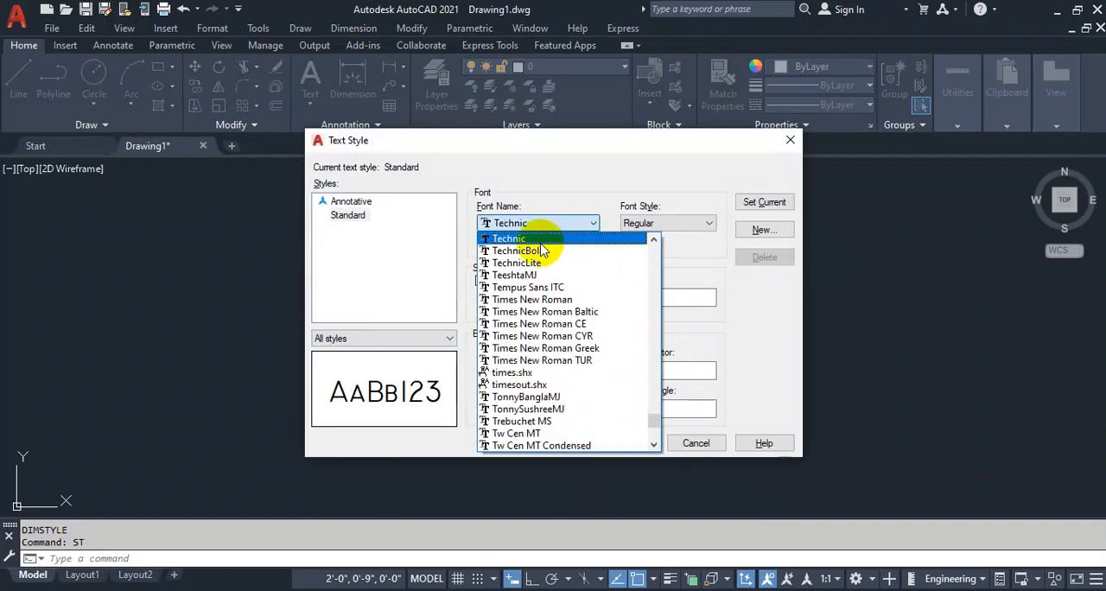
click(539, 240)
double_click(662, 297)
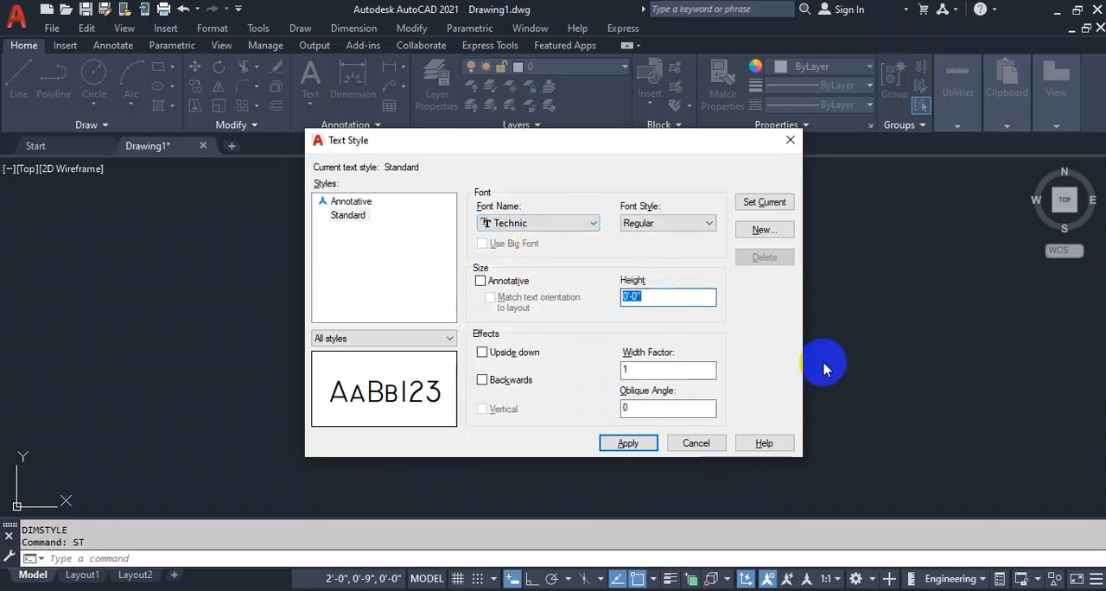
text(8)
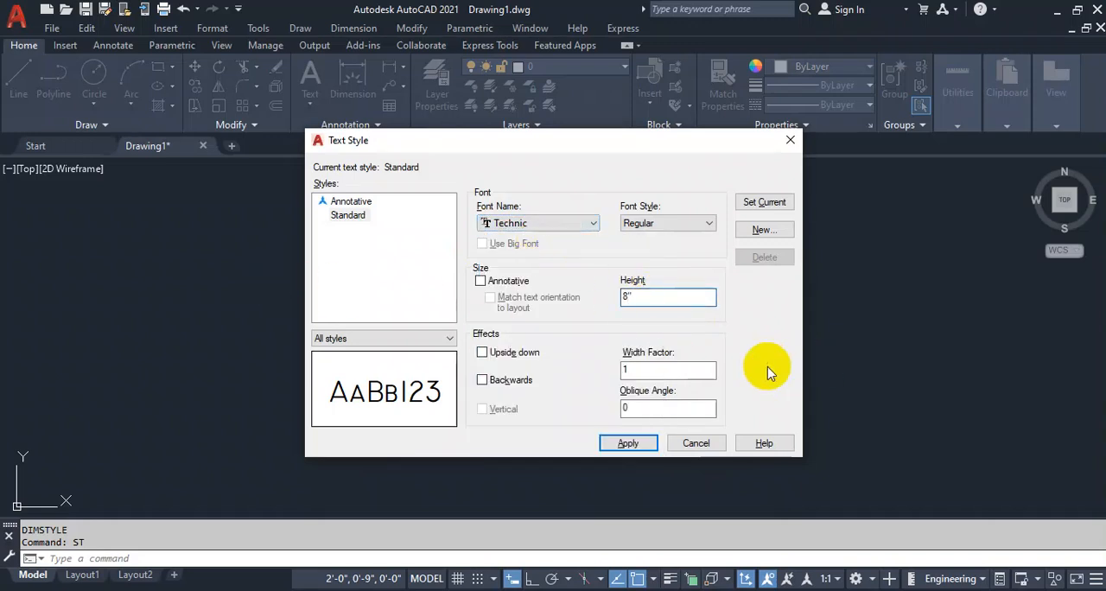
click(625, 441)
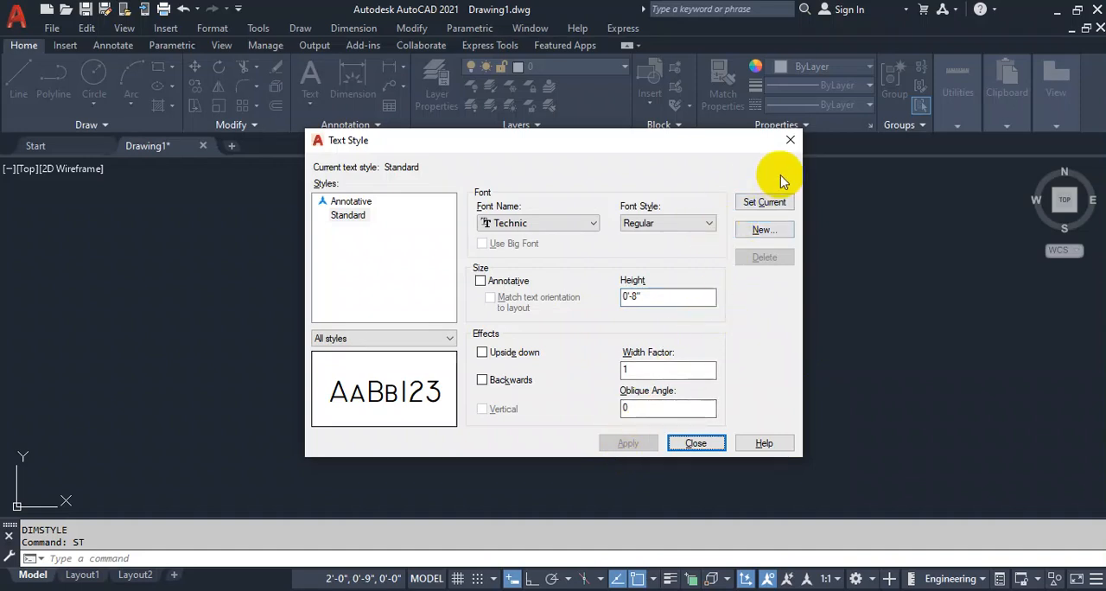
click(764, 201)
click(696, 443)
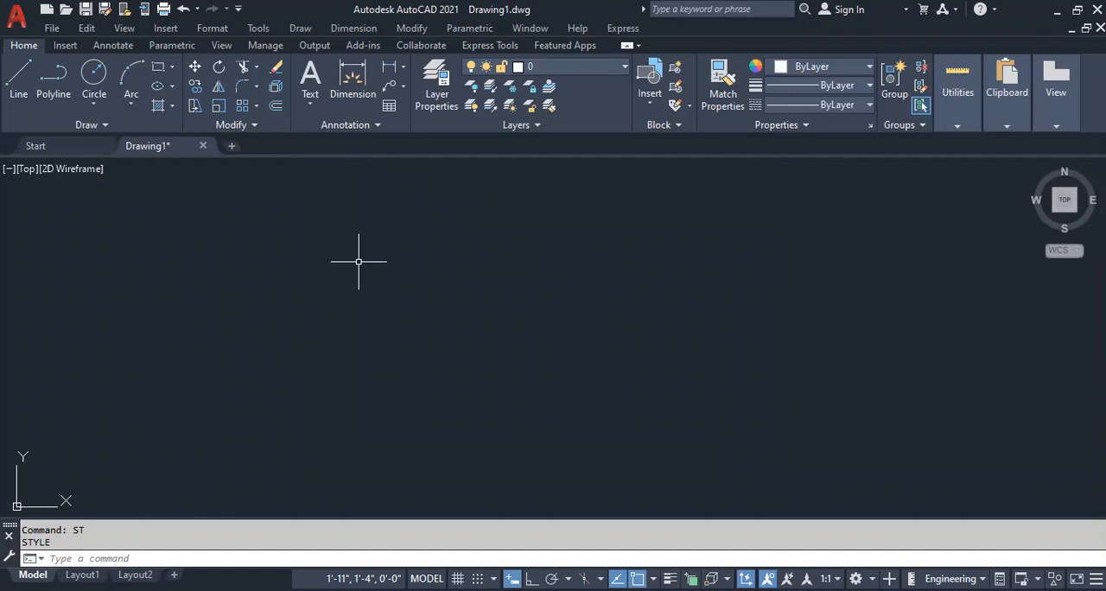
Save the drawing to the Desktop as School Plan 2D & 3D in AutoCAD 2007/LT2007 Drawing format.
key(ctrl+s)
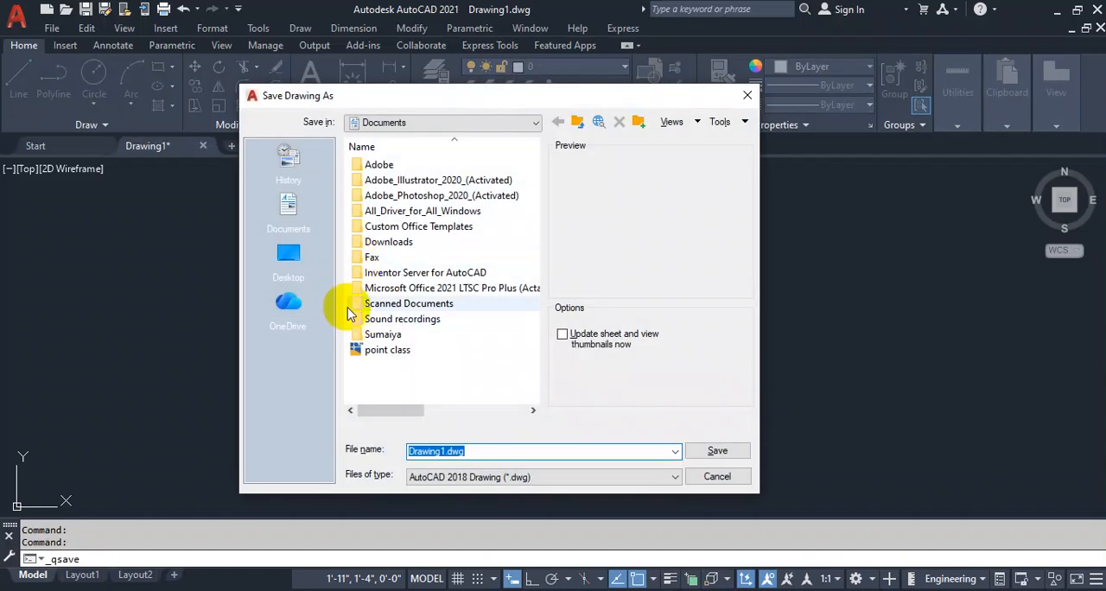
click(286, 263)
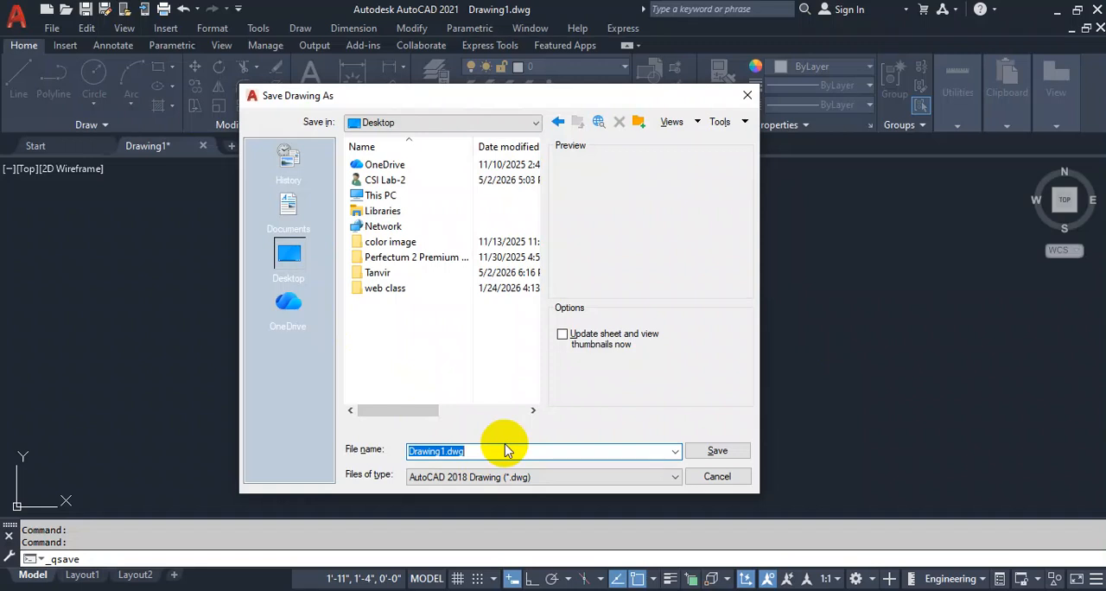
text(Scho)
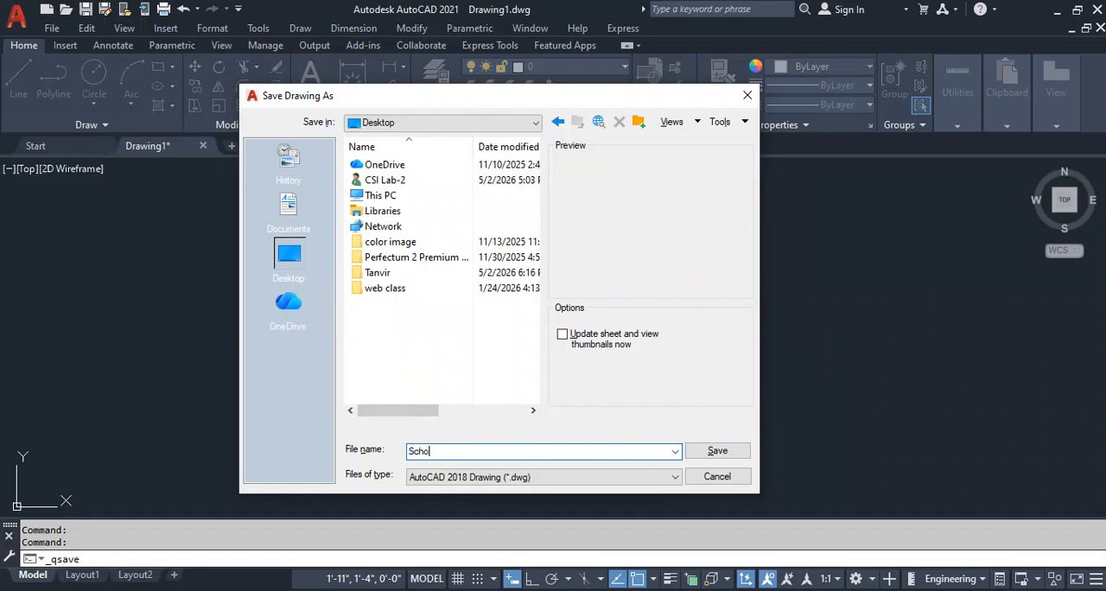
text(ol Plan 2D)
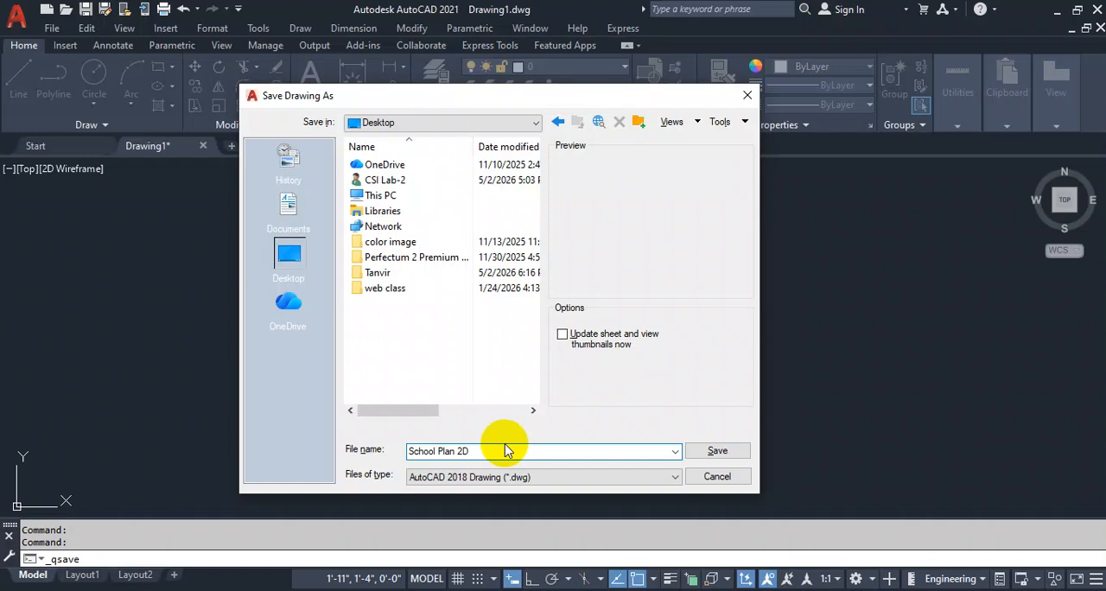
text( & 3D)
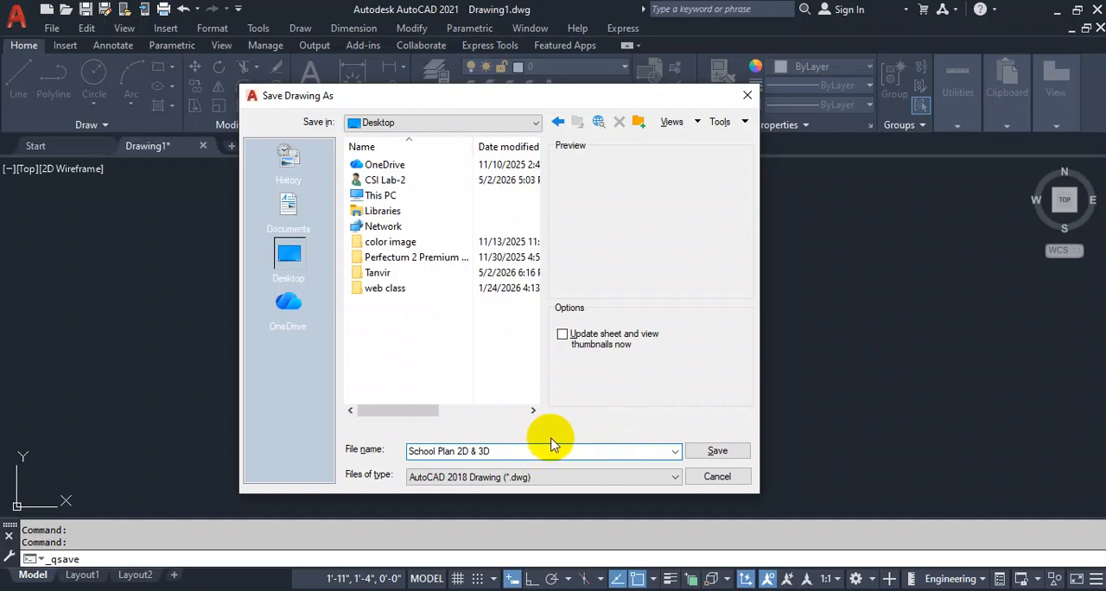
click(602, 478)
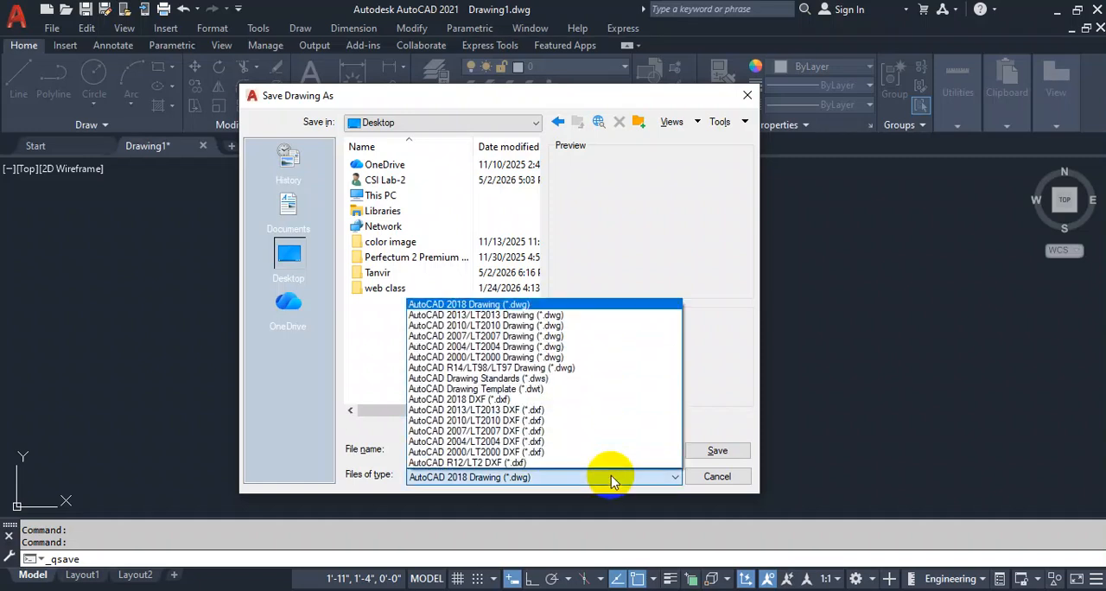
click(510, 339)
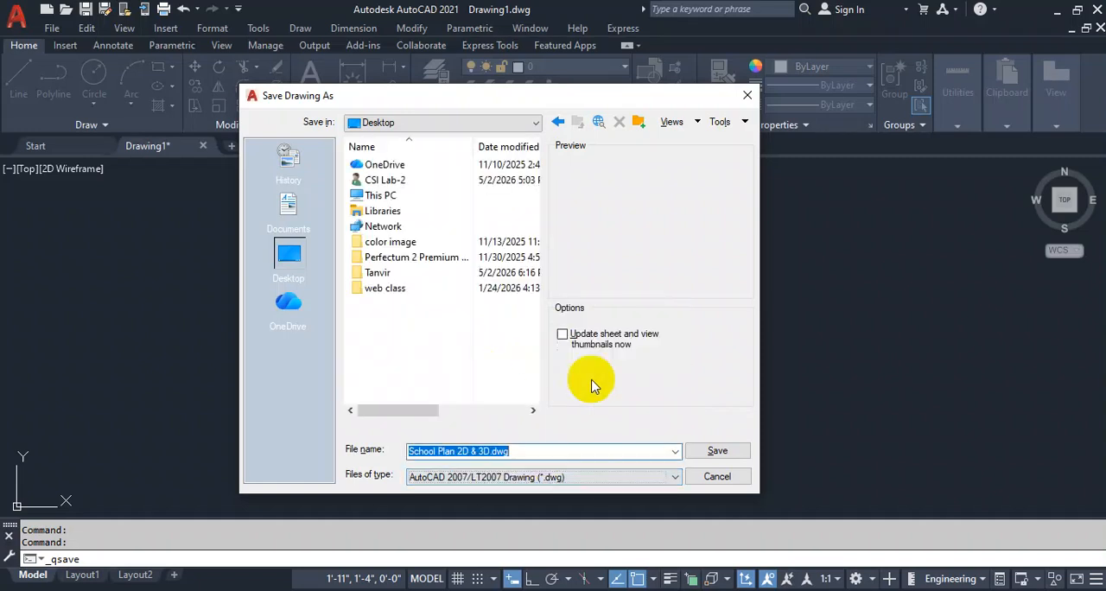
click(719, 451)
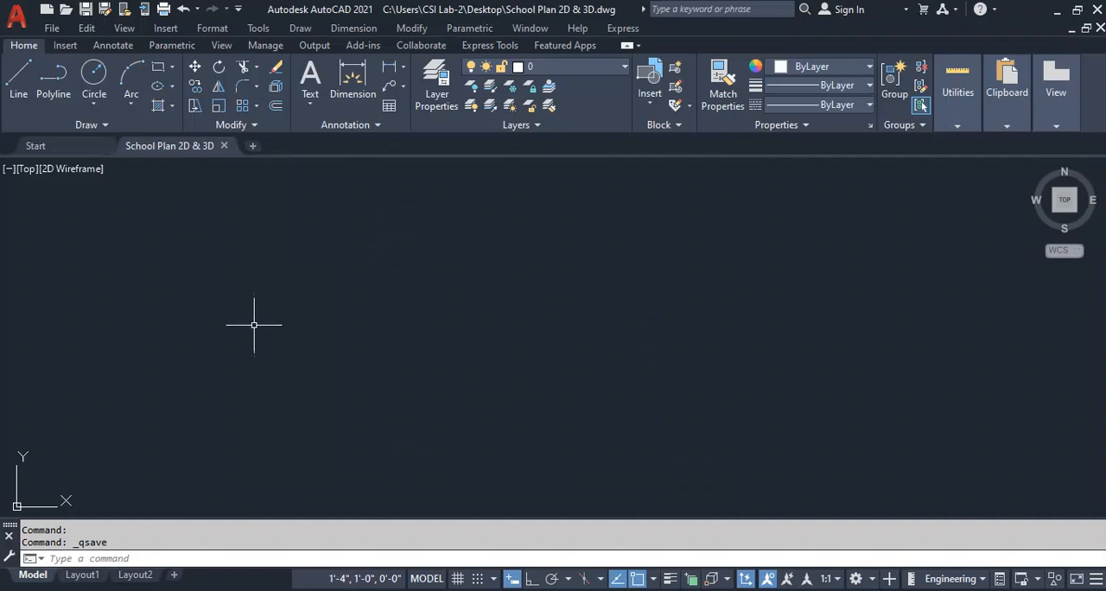
Create a new layer named Wall and give it index color 11.
text(LA)
key(Return)
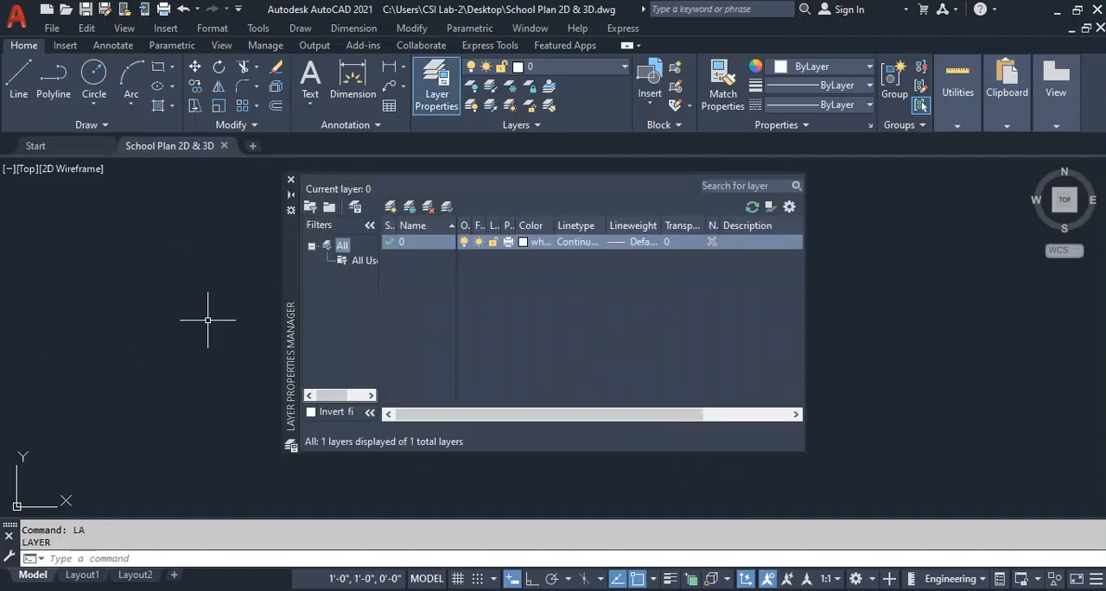
click(390, 208)
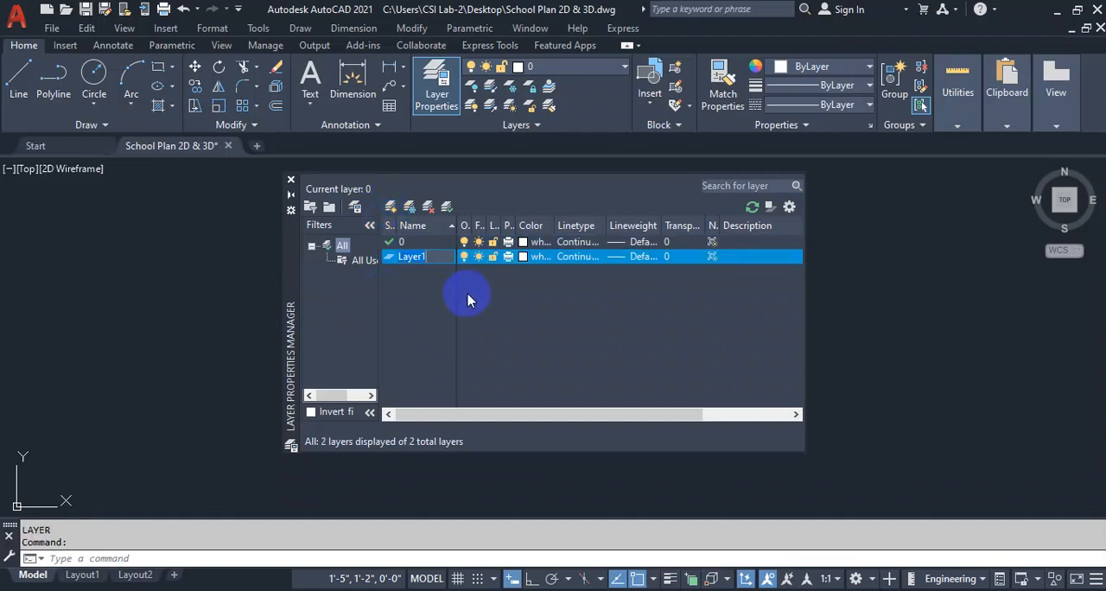
text(Wall)
click(522, 256)
click(426, 264)
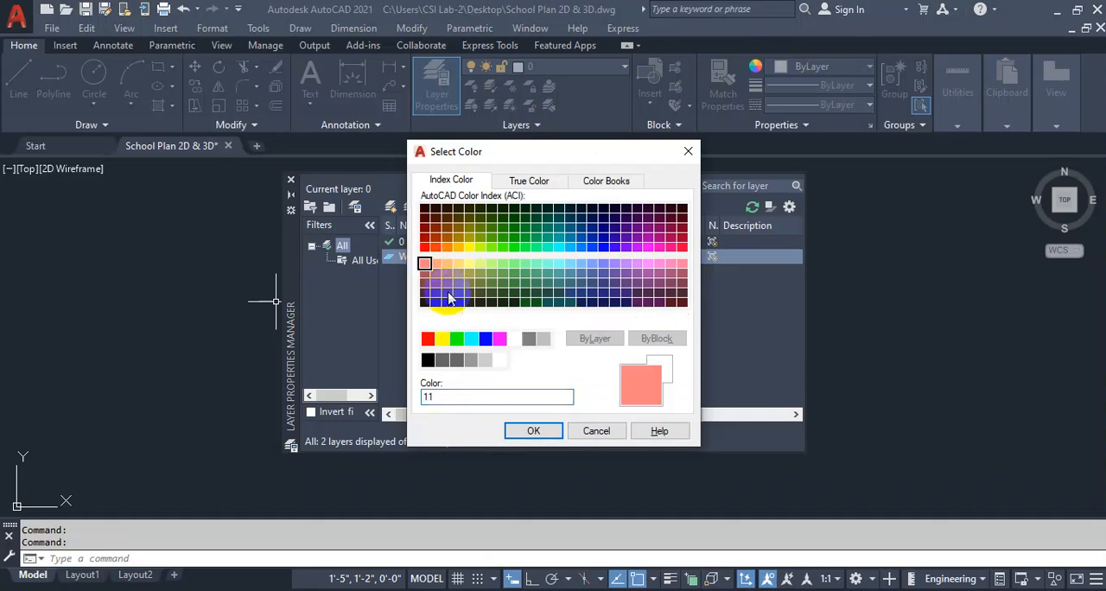
click(533, 431)
Add a layer named Door and give it index color 70.
click(389, 207)
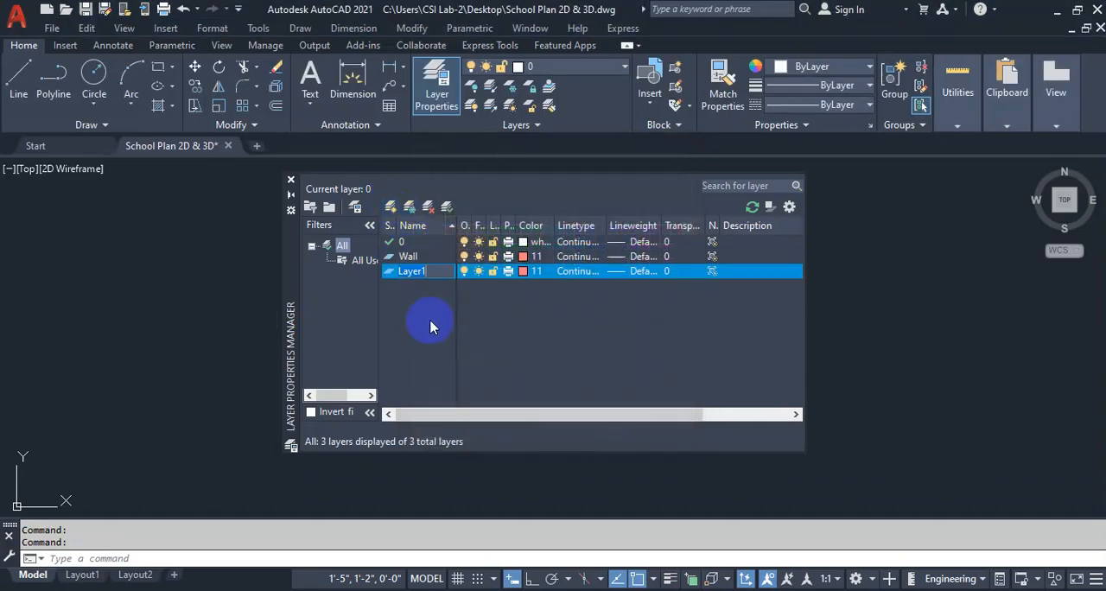
text(D)
click(524, 271)
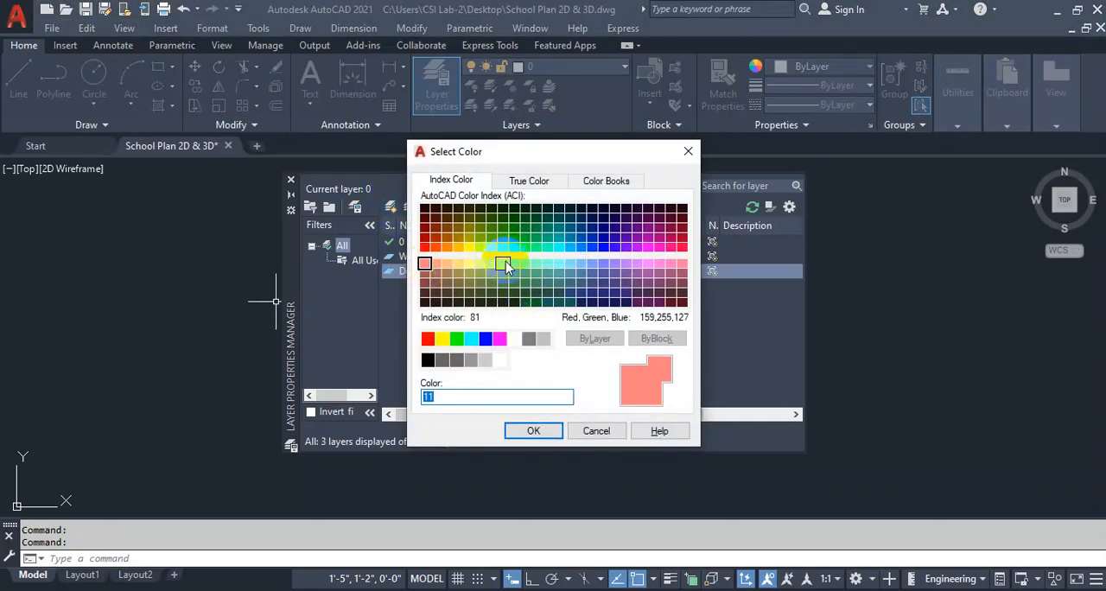
click(491, 248)
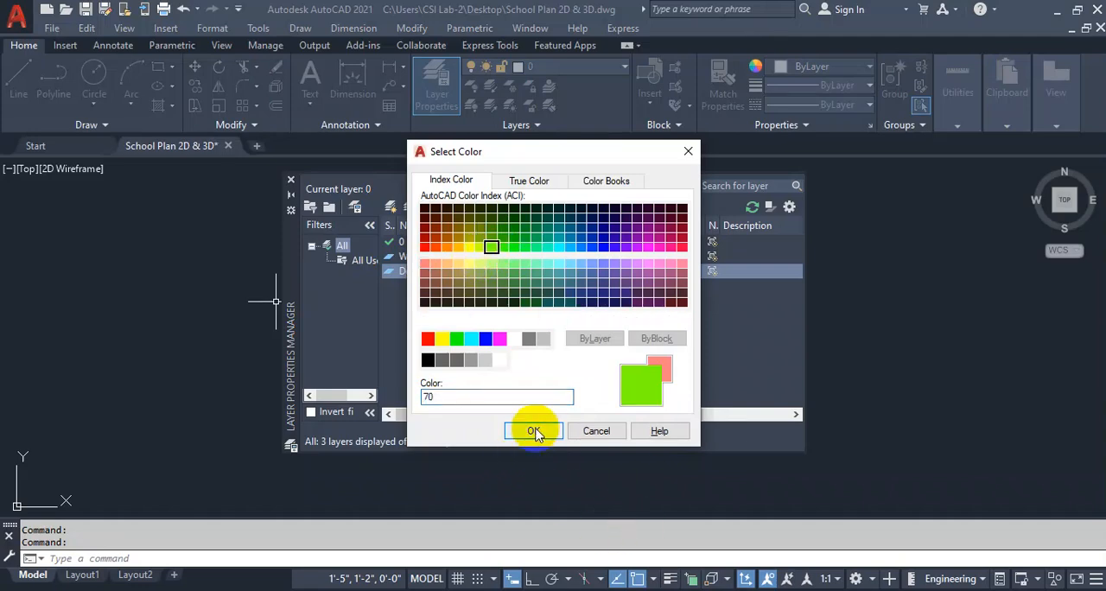
click(531, 432)
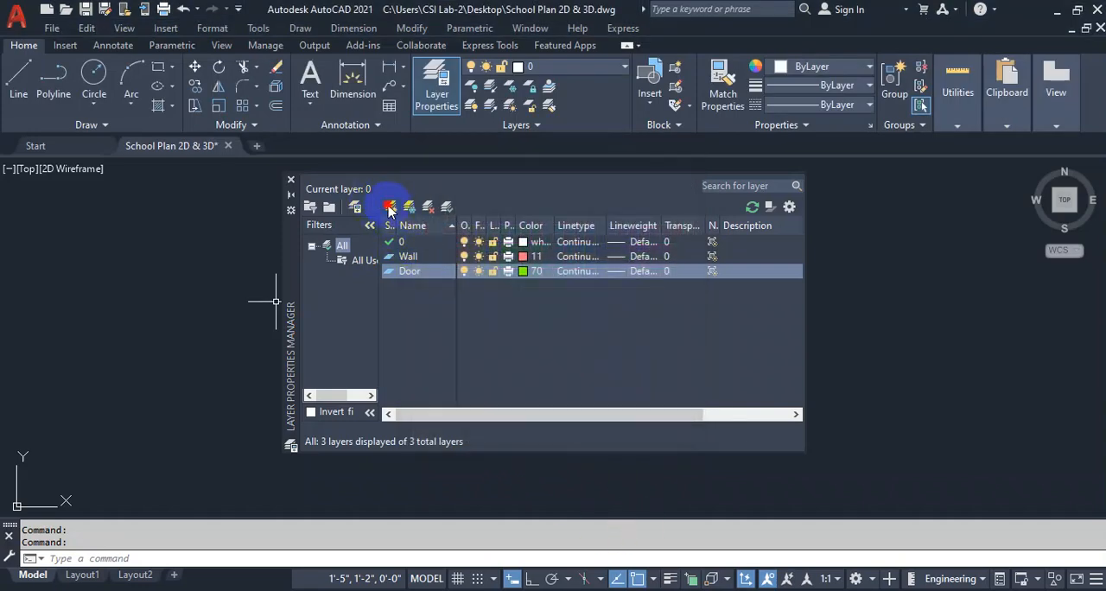
Add a layer named Window and give it index color 120.
click(389, 207)
text(Win)
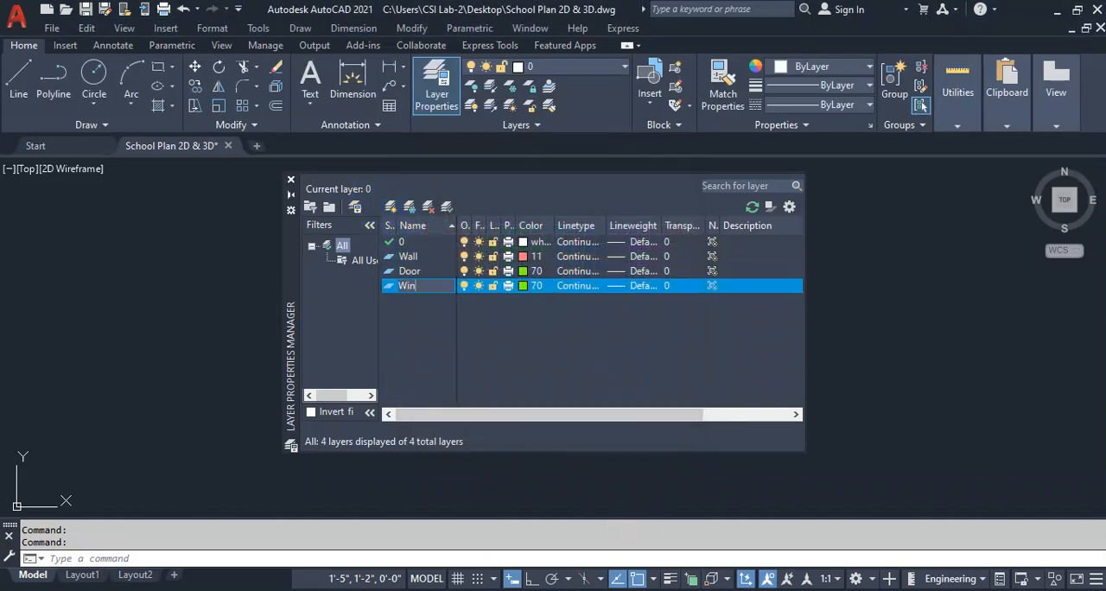
text(dow)
key(Return)
click(524, 286)
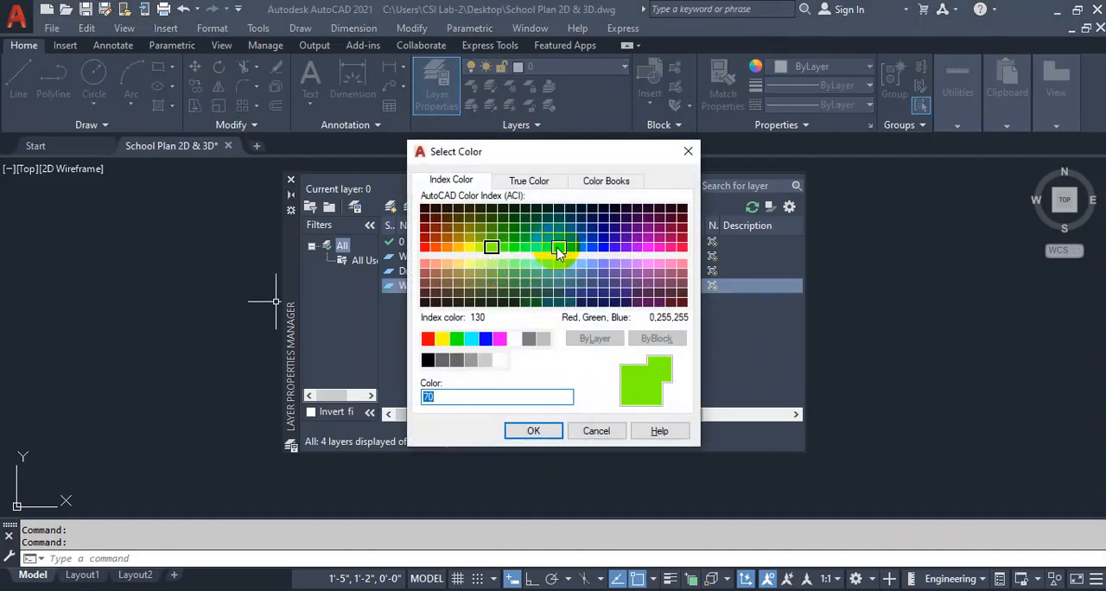
click(547, 248)
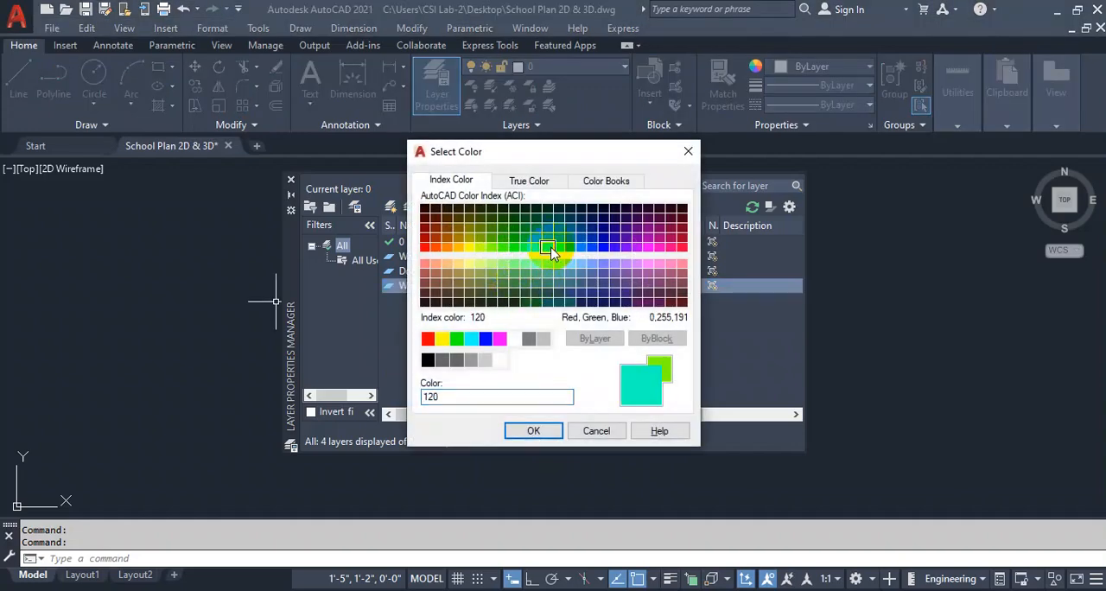
click(533, 430)
Add a layer named Glass and give it index color 150.
click(389, 208)
text(Glass)
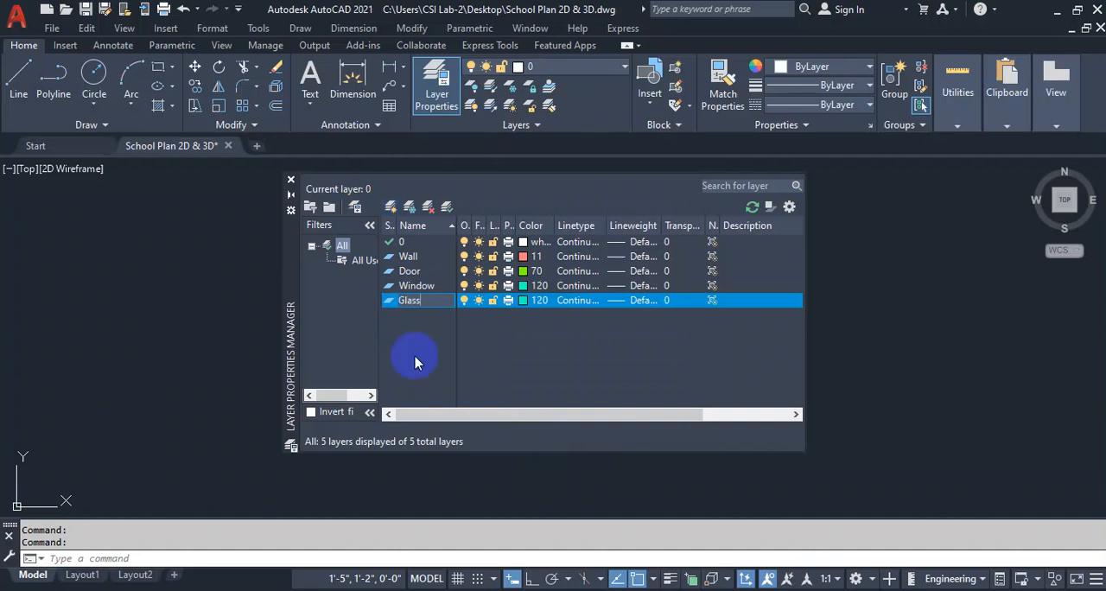
click(527, 303)
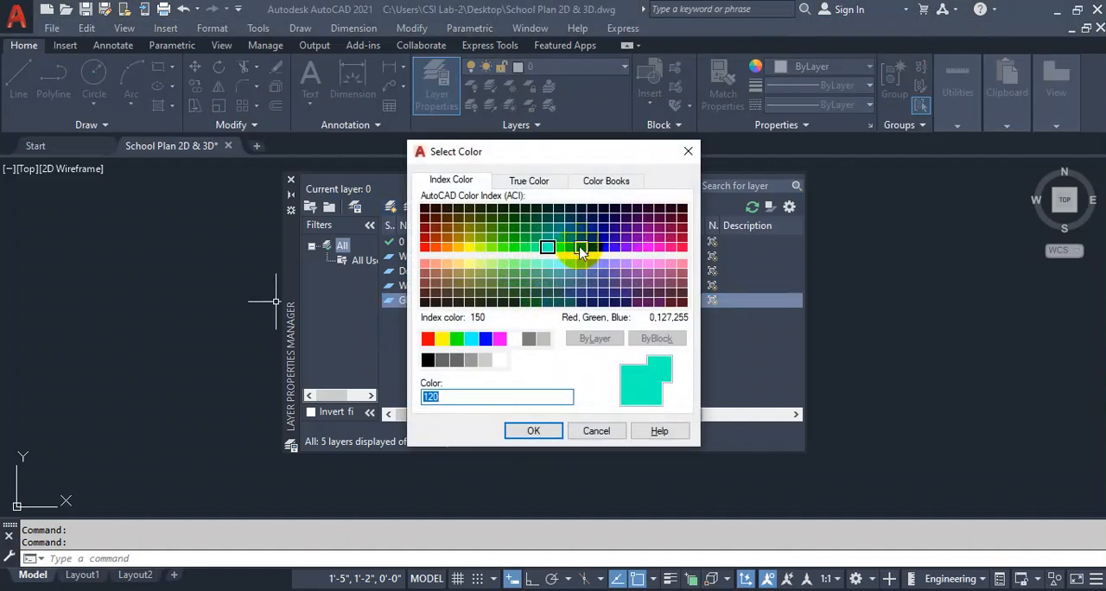
click(584, 251)
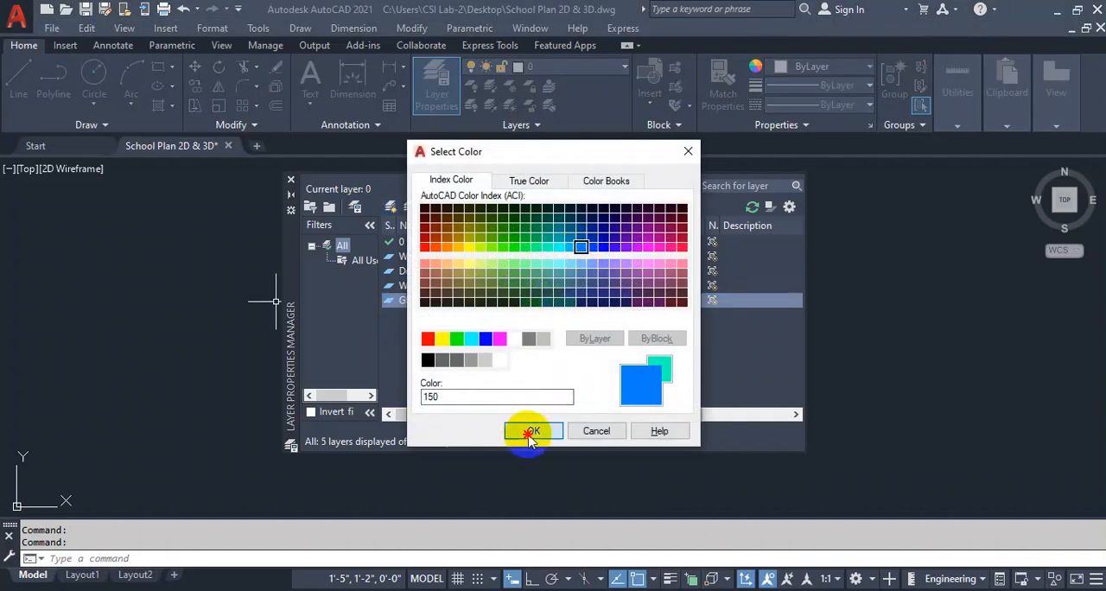
click(527, 431)
Add a layer named Floor and give it index color 35.
click(390, 207)
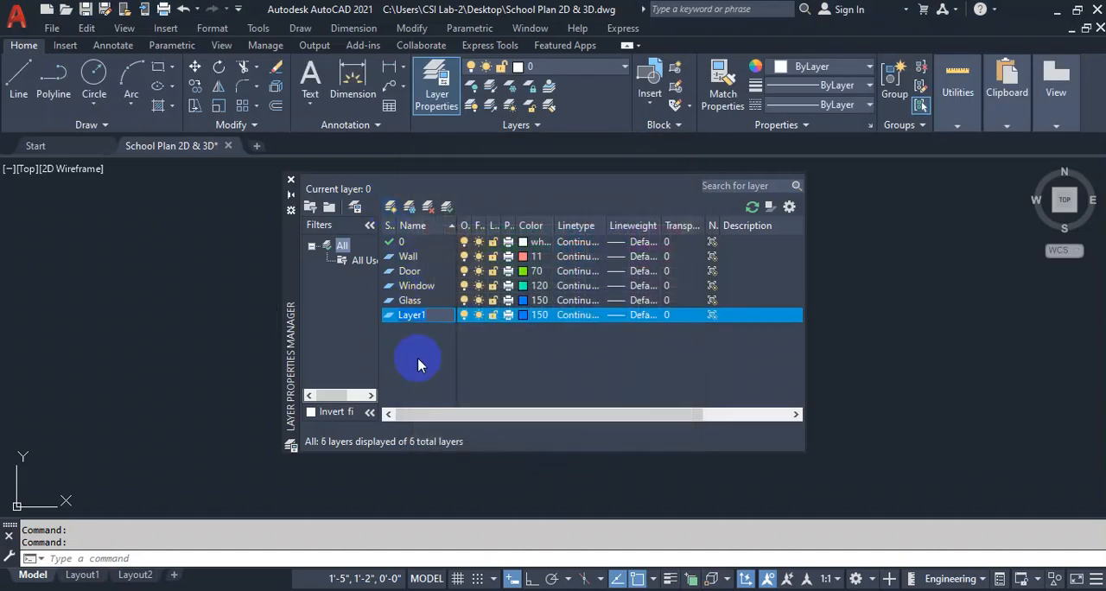
text(Floor)
click(526, 315)
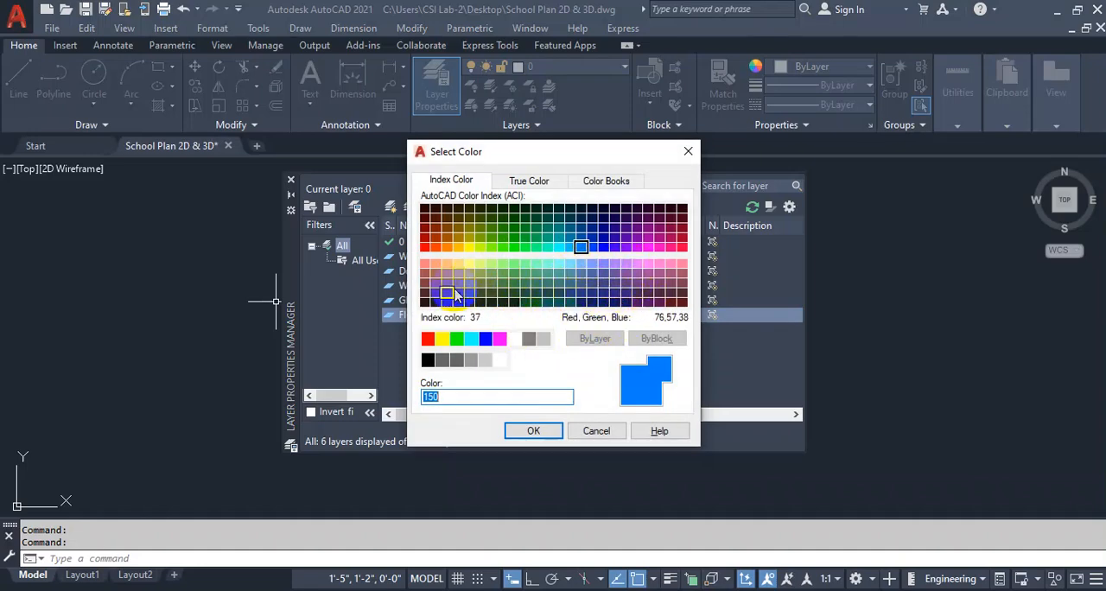
click(449, 286)
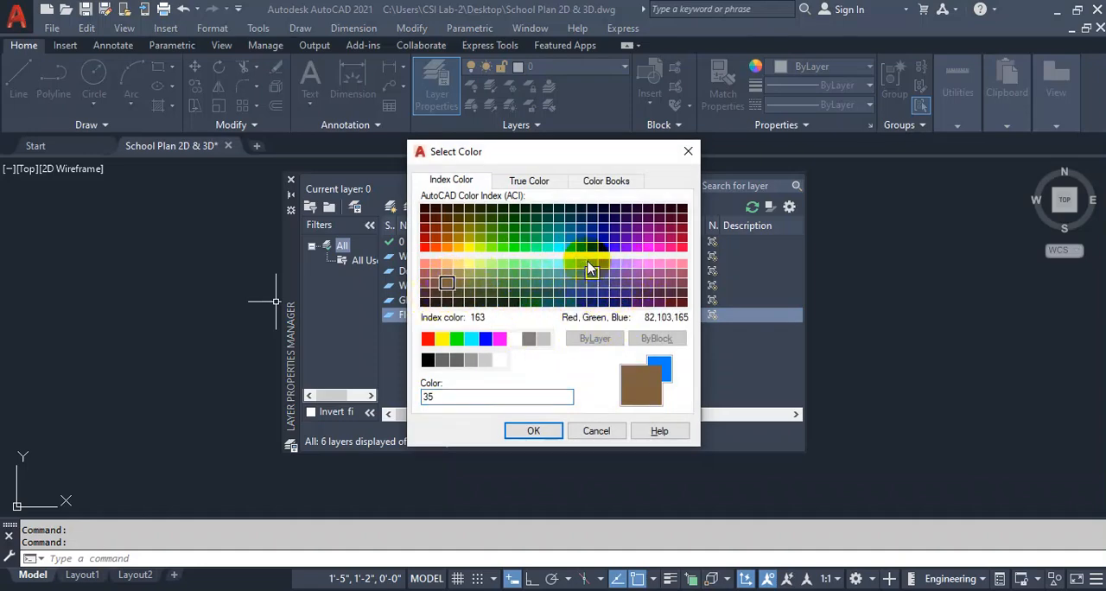
click(532, 430)
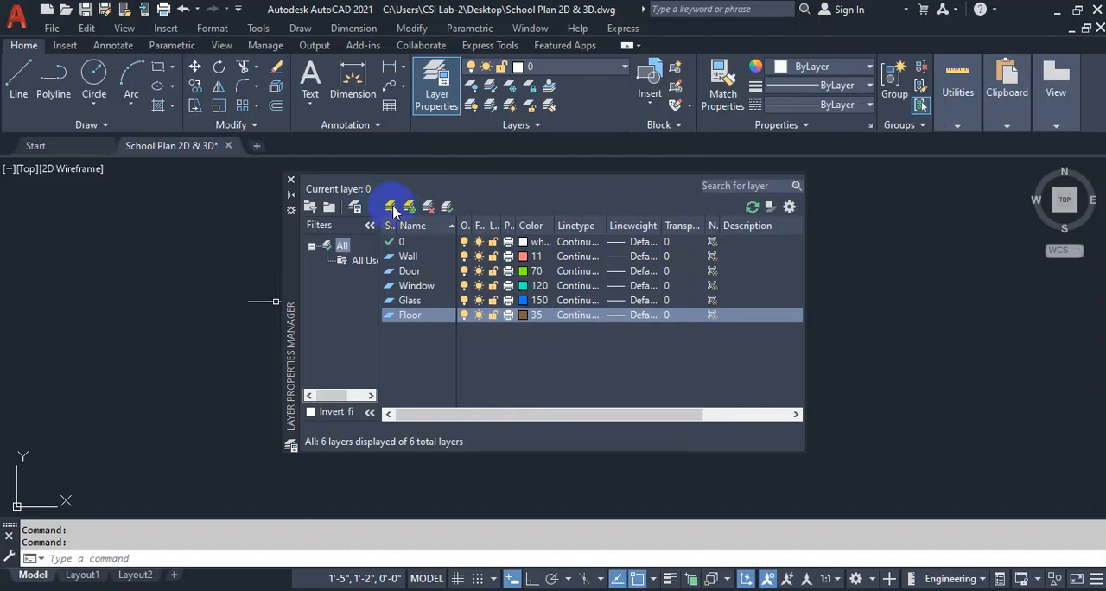
Add a layer named Roof and give it index color 191.
click(390, 207)
text(Roo)
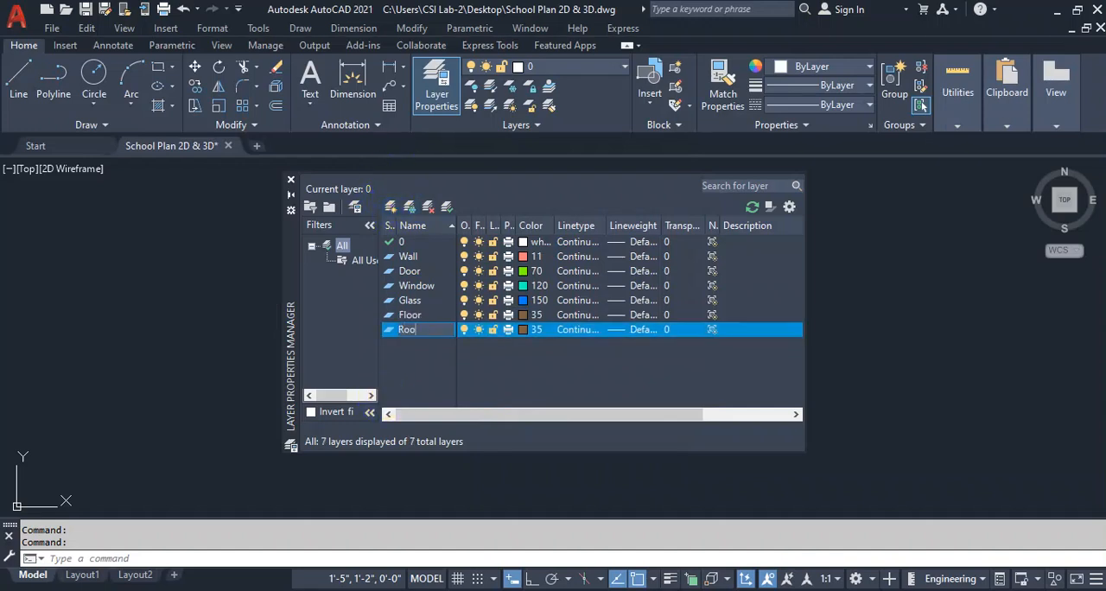
click(529, 330)
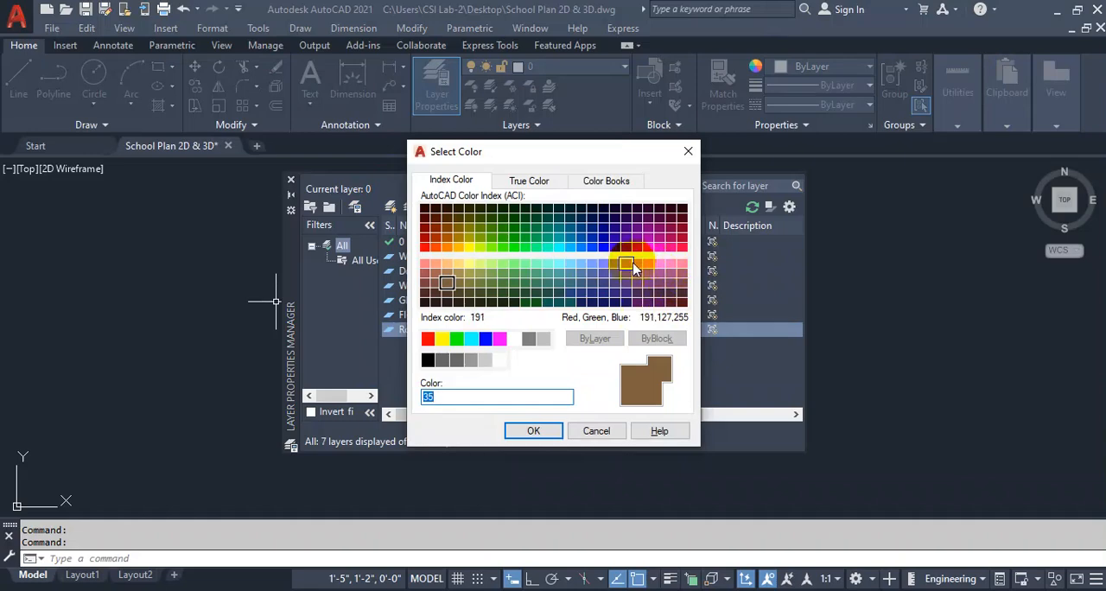
click(628, 265)
click(533, 429)
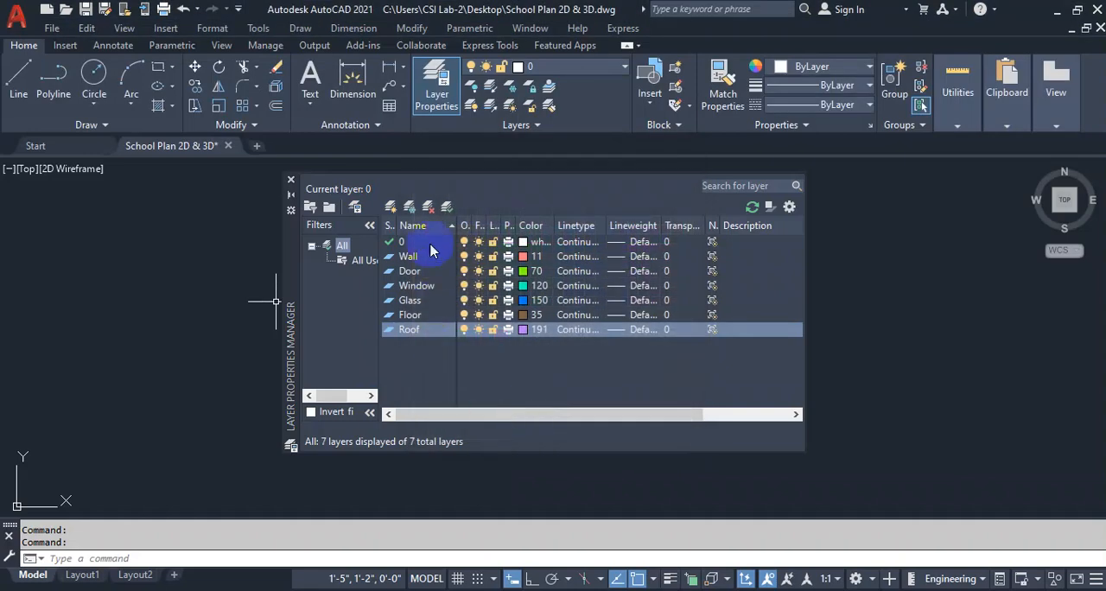
Add a layer named Sunshade and give it index color 21.
click(390, 208)
text(Sunshade)
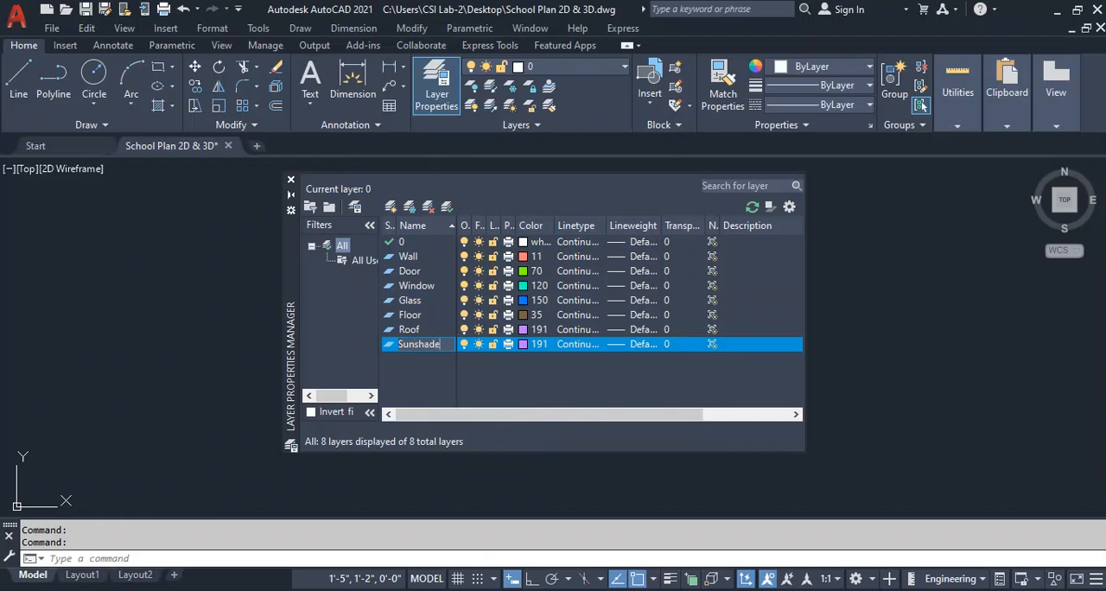
click(515, 344)
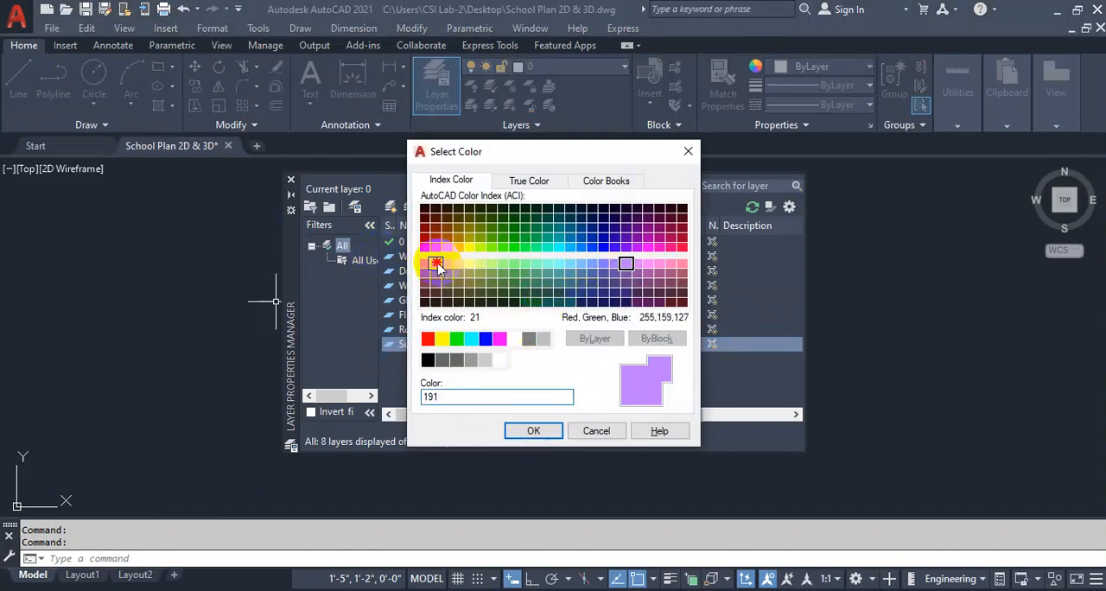
click(437, 264)
click(532, 434)
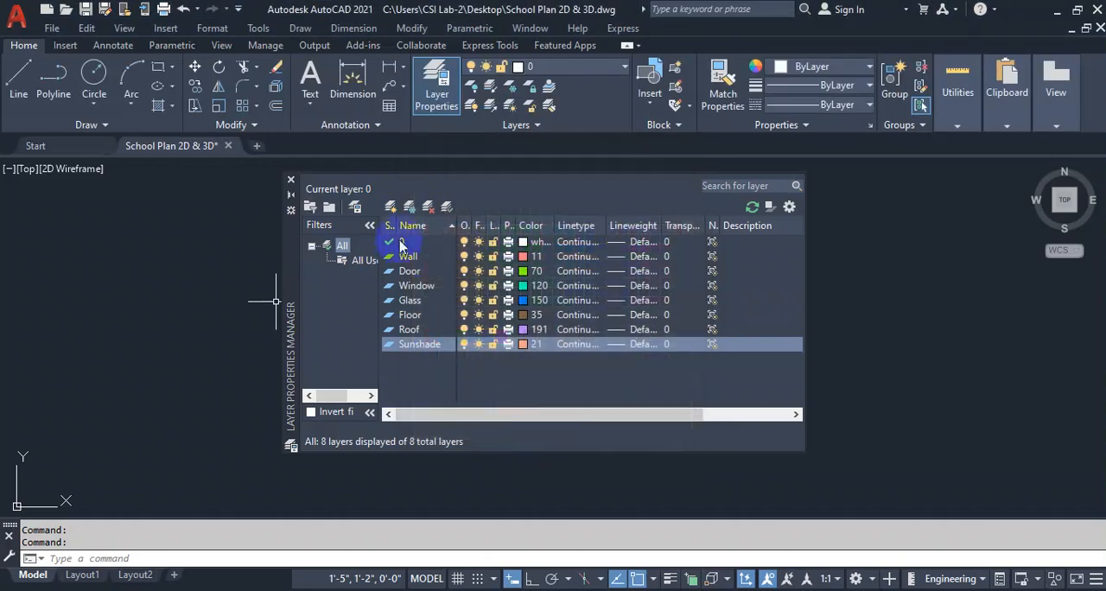
Add a layer named Drop wall and give it index color 41.
click(389, 208)
text(Drop wall)
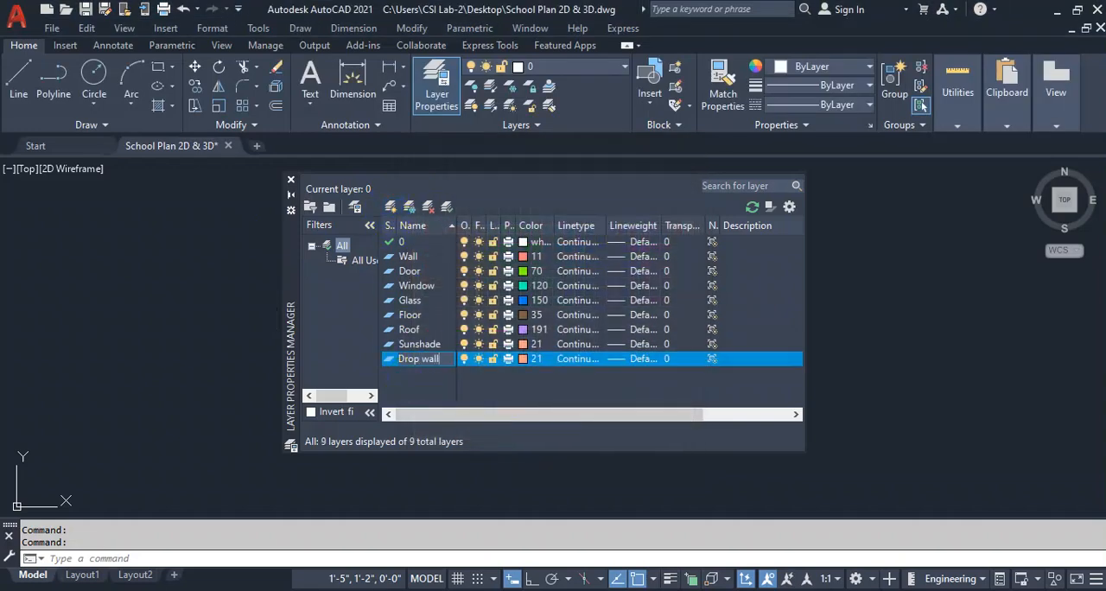
click(534, 358)
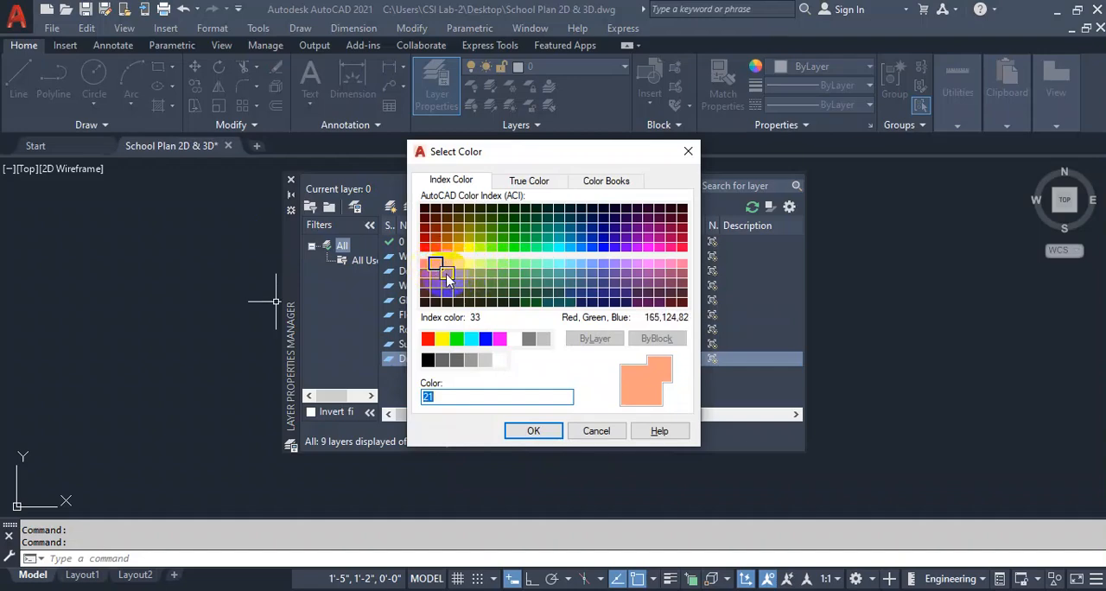
click(458, 264)
click(543, 428)
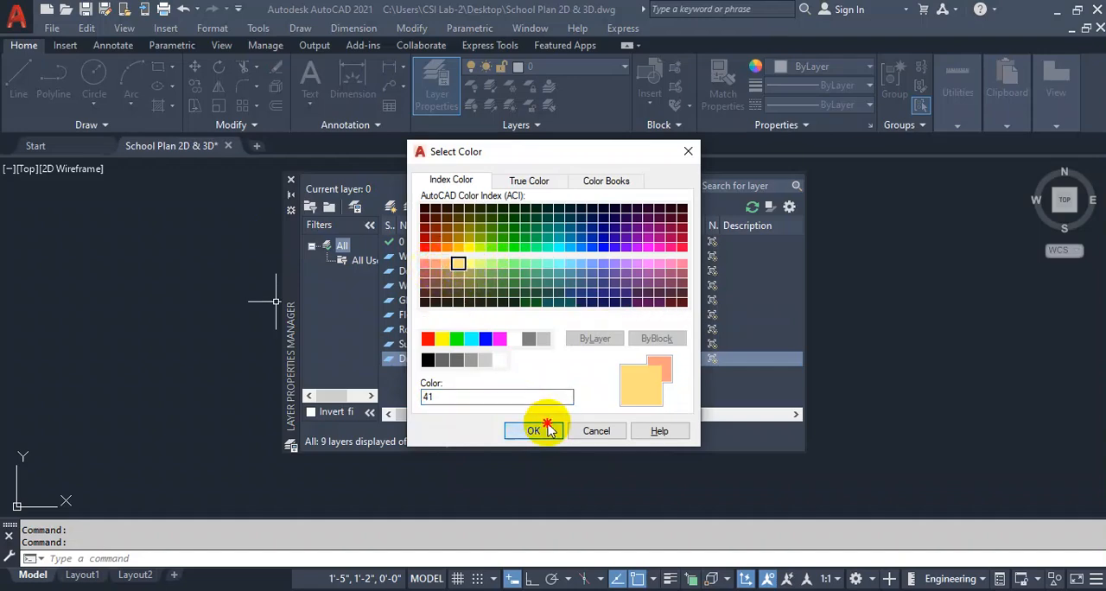
Add a layer named PPwall and give it index color 13.
click(390, 207)
text(PPwall)
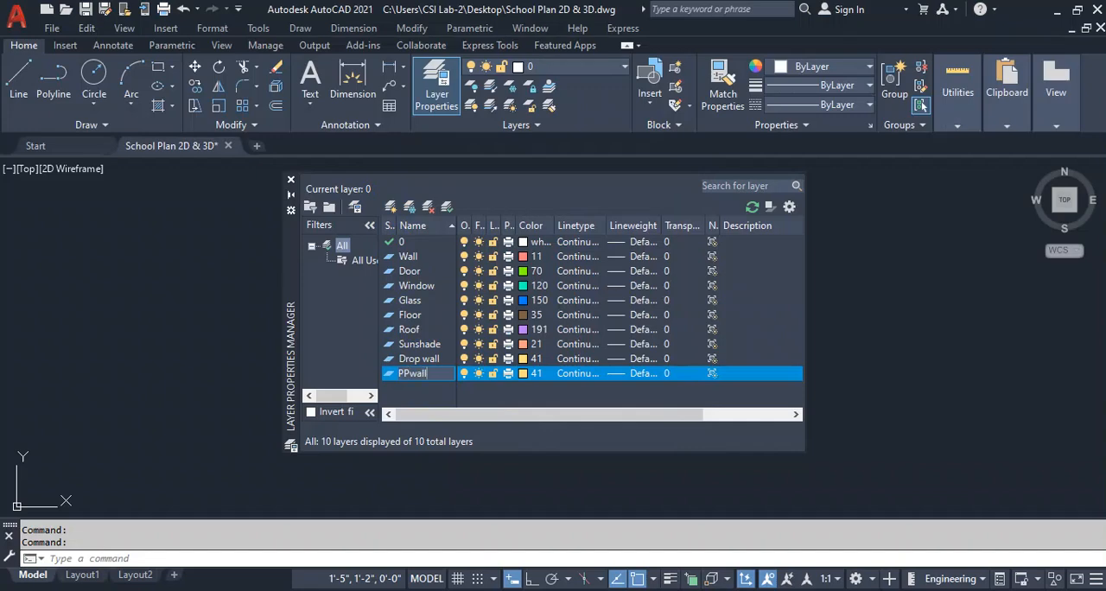
click(529, 374)
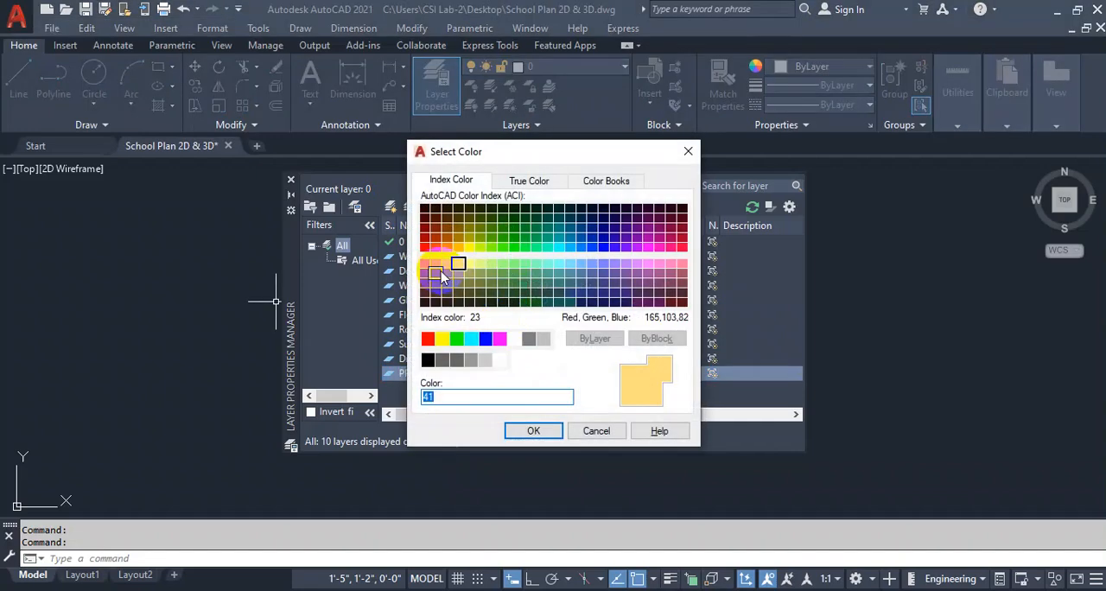
click(427, 274)
click(524, 428)
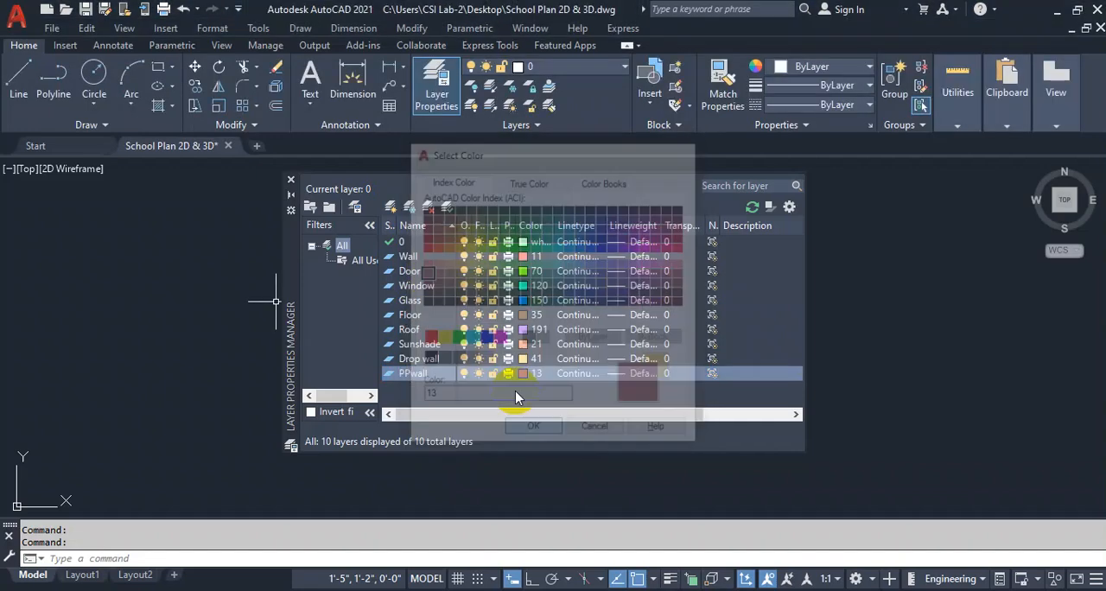
Add a layer named Text and give it index color 157.
click(390, 207)
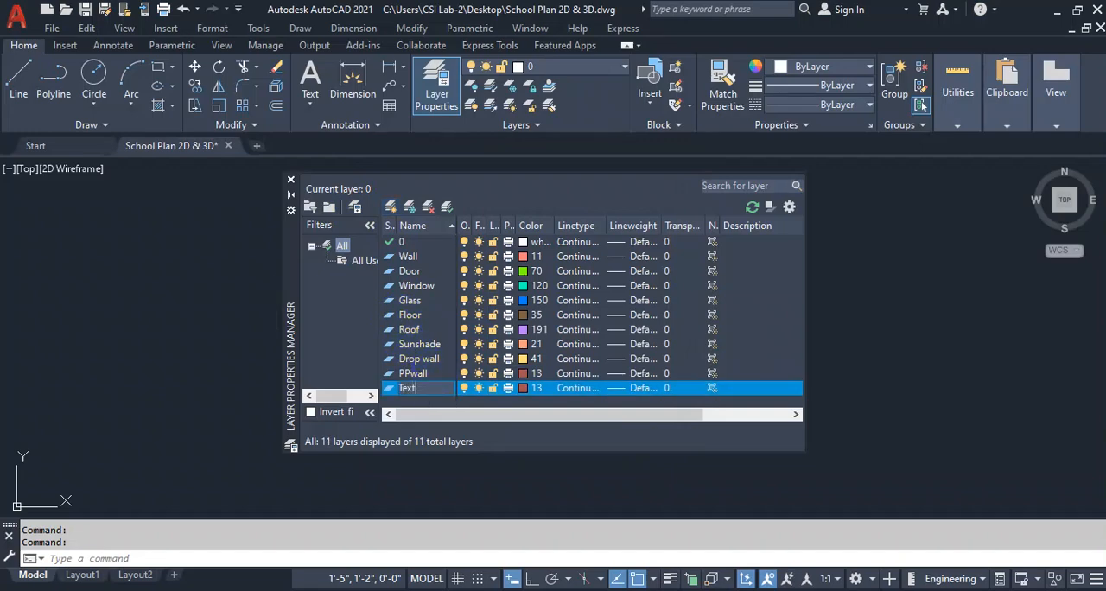
click(523, 388)
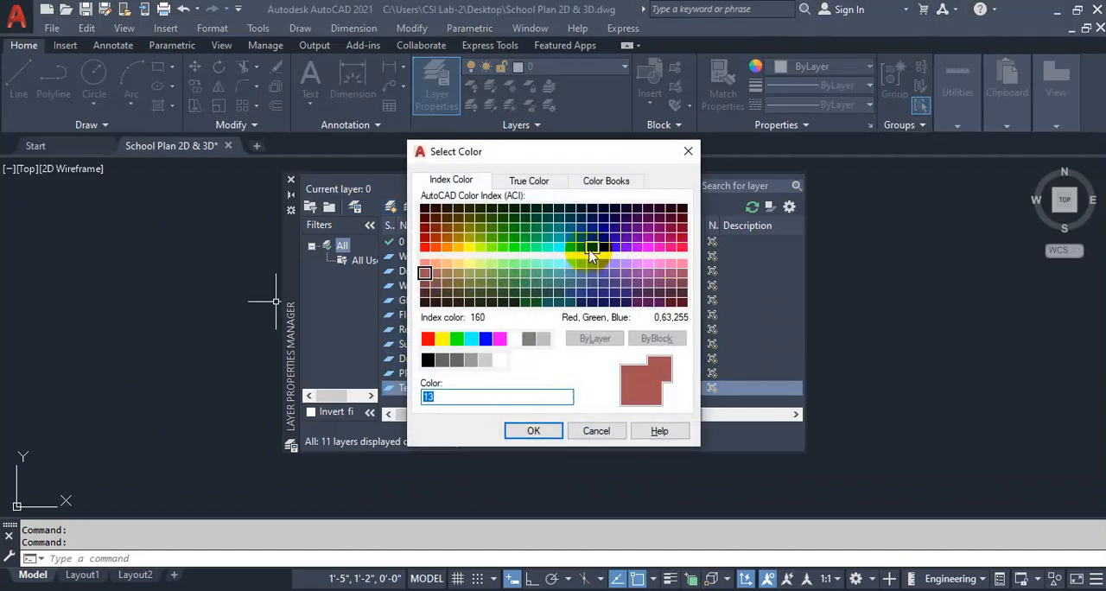
click(584, 296)
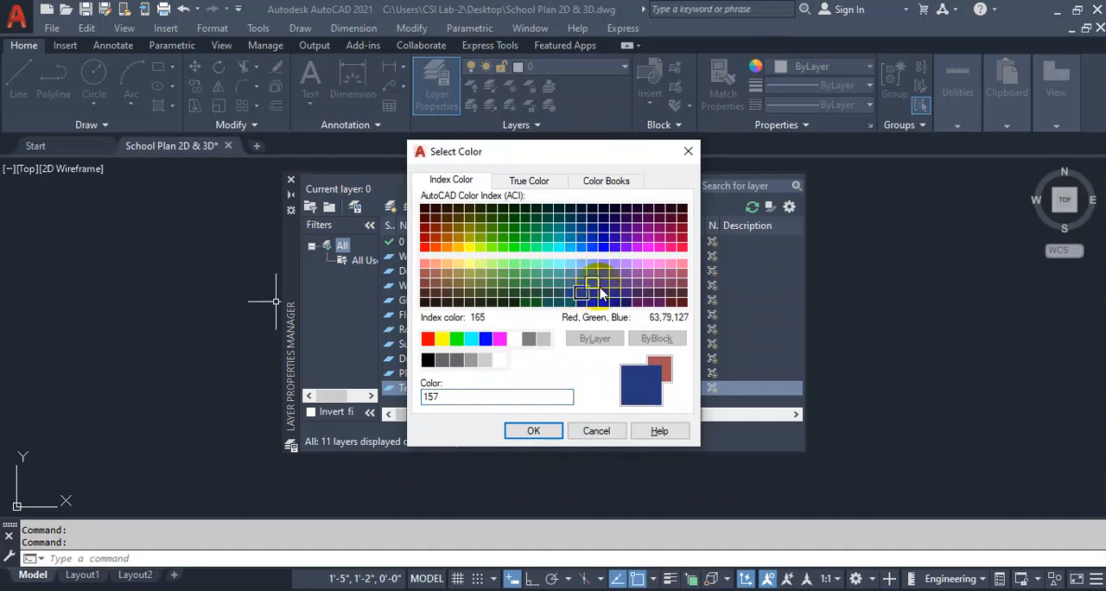
click(533, 431)
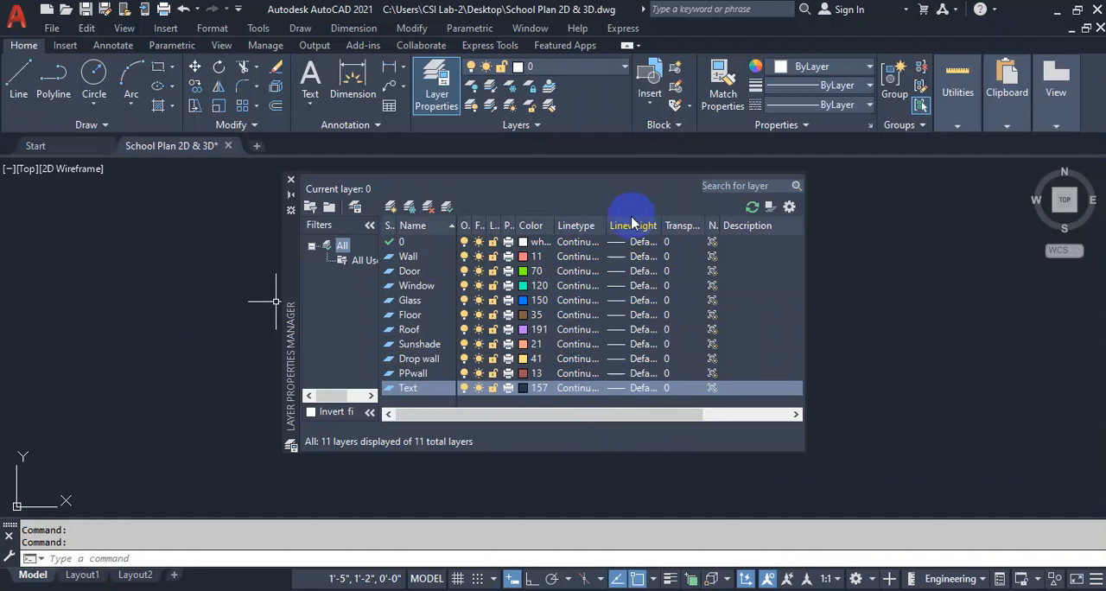
Add a layer named Steps and give it index color 193.
click(390, 208)
text(Steps)
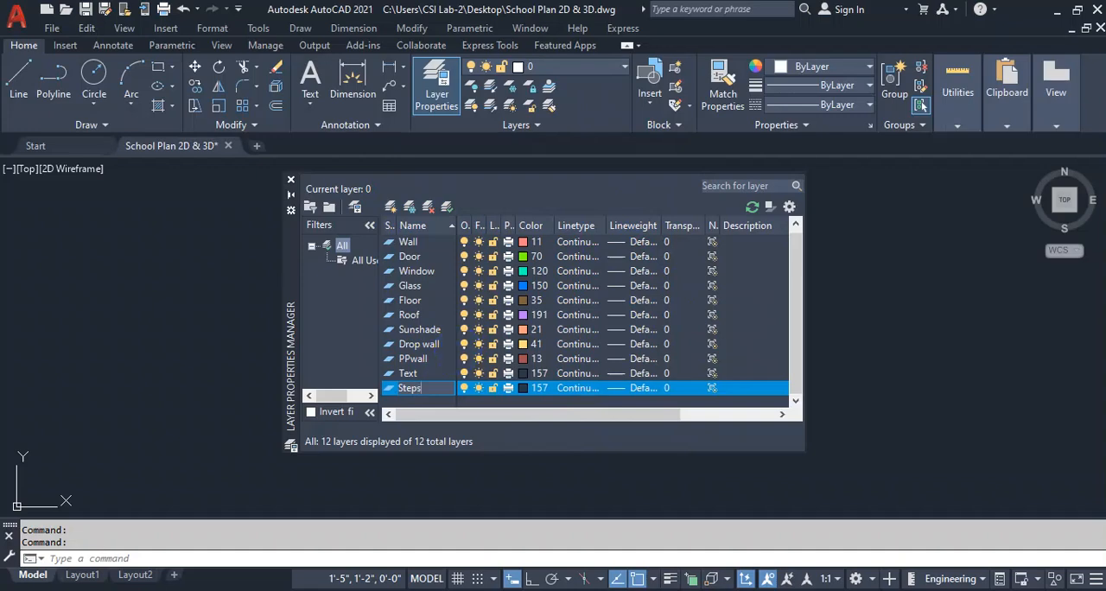
click(536, 388)
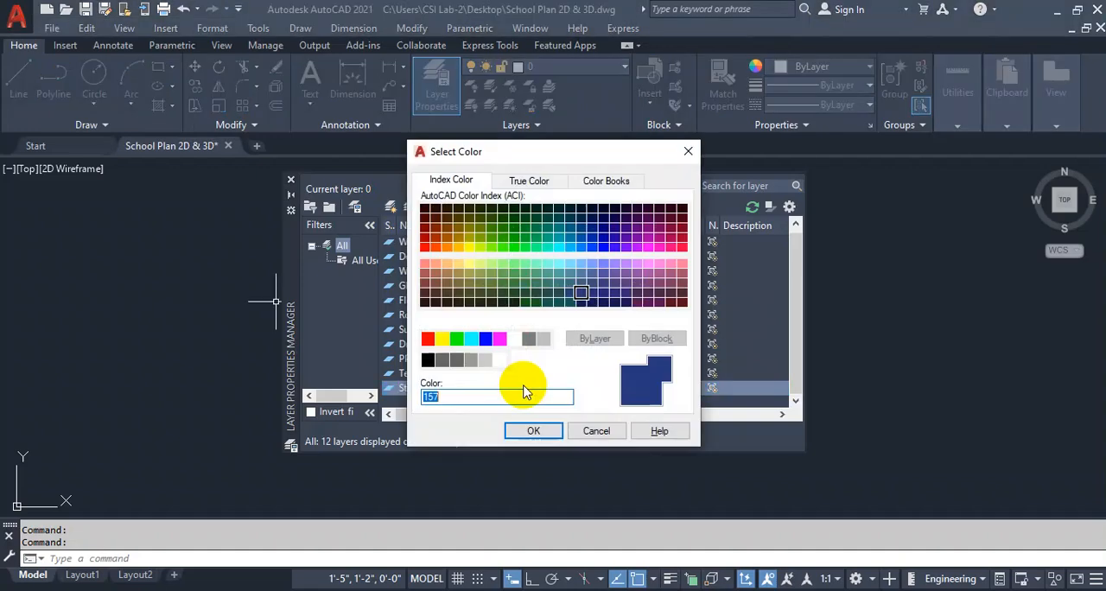
click(626, 273)
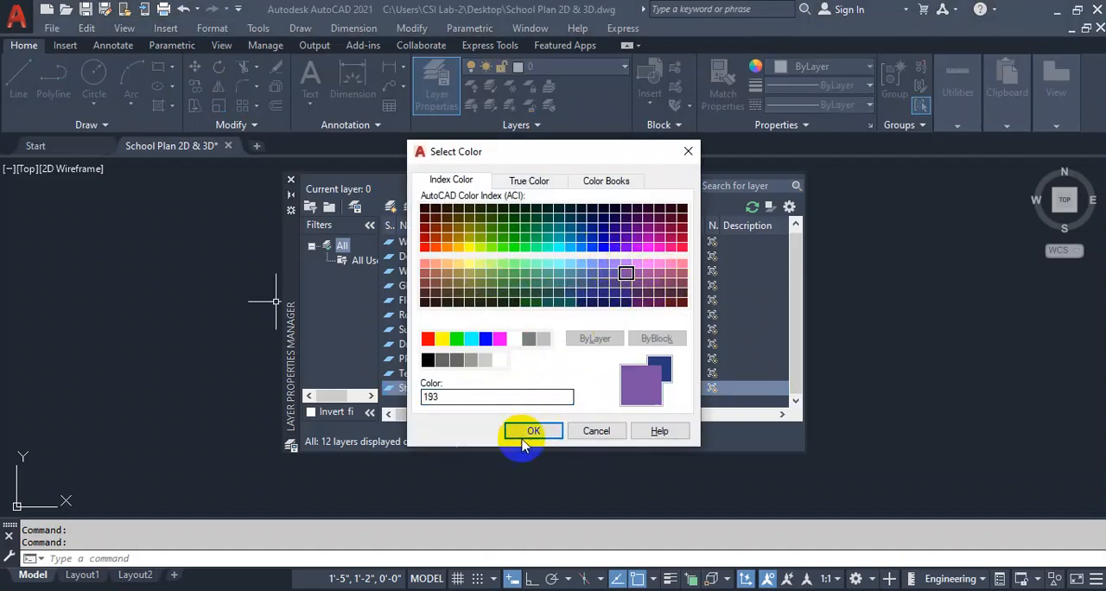
click(533, 431)
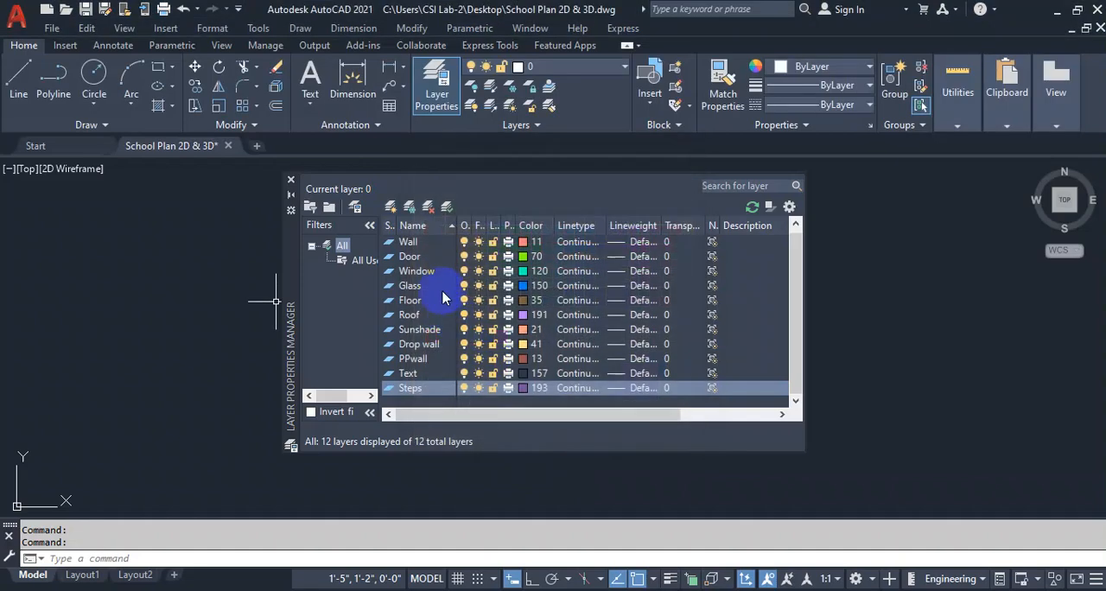
Add a layer named Column and give it index color 241.
click(389, 208)
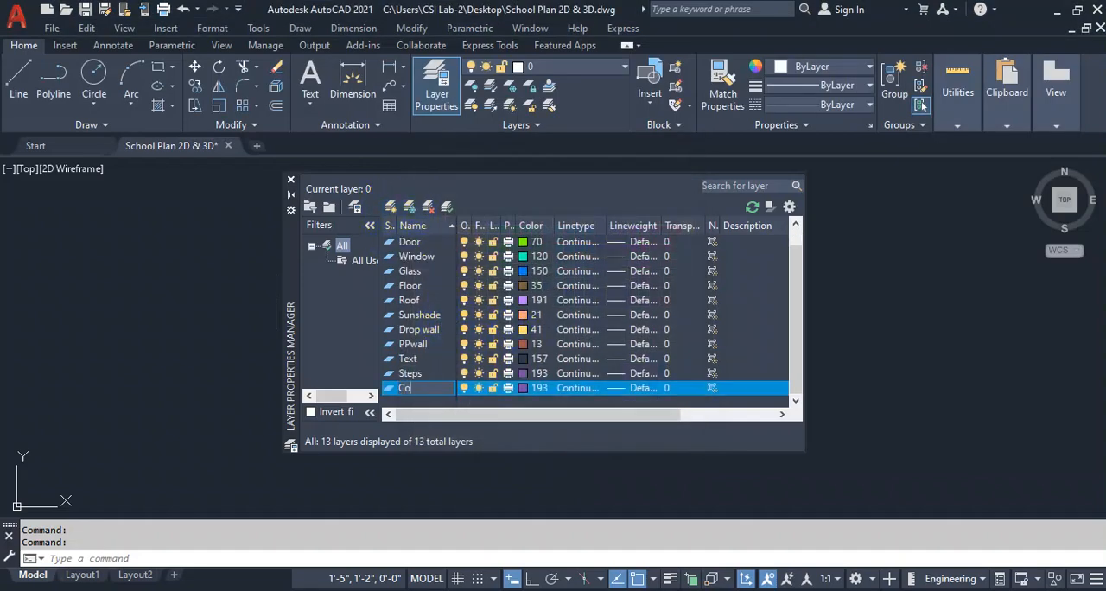
click(529, 388)
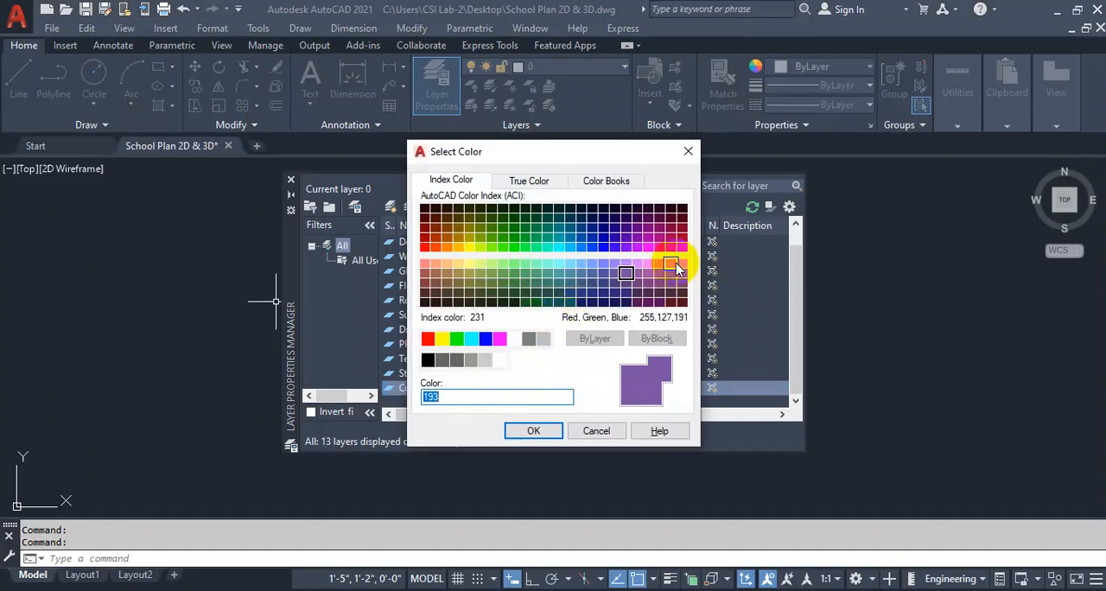
click(682, 263)
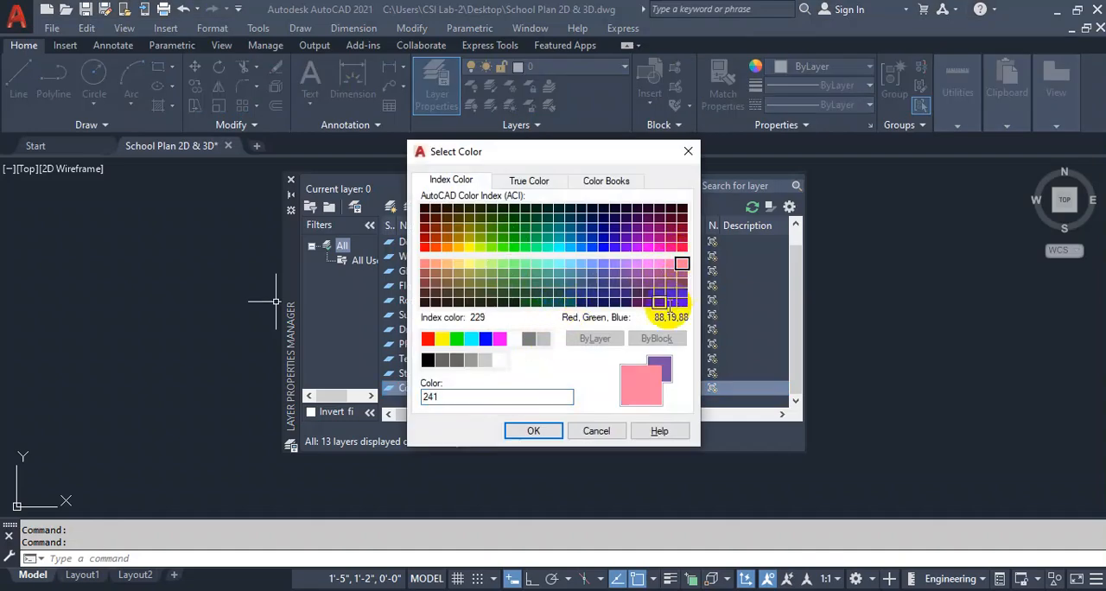
click(534, 431)
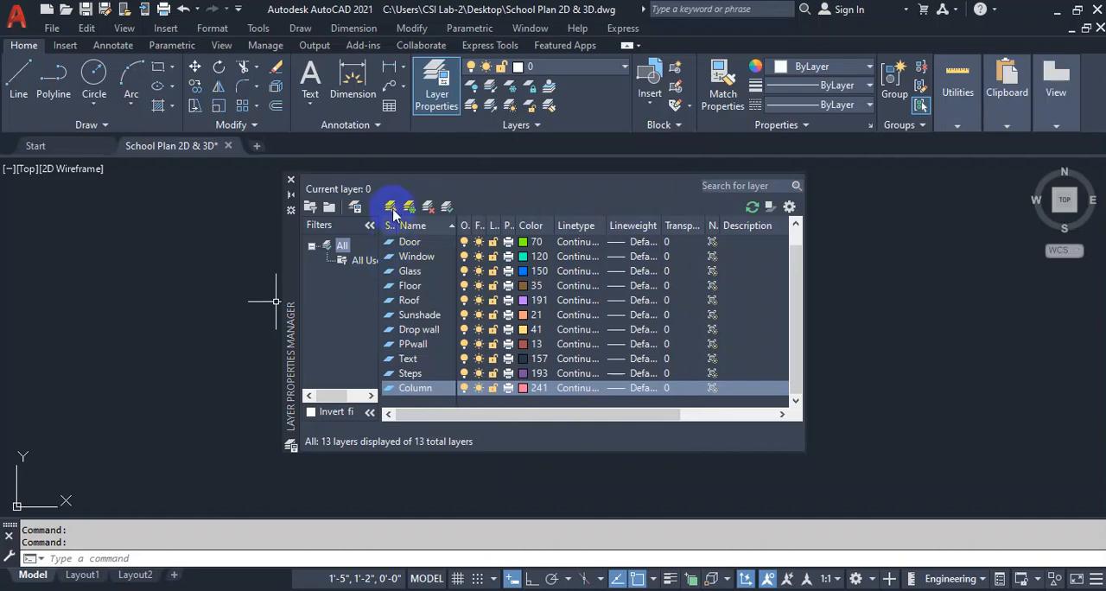
Add a layer named Footing and give it index color 243.
click(390, 207)
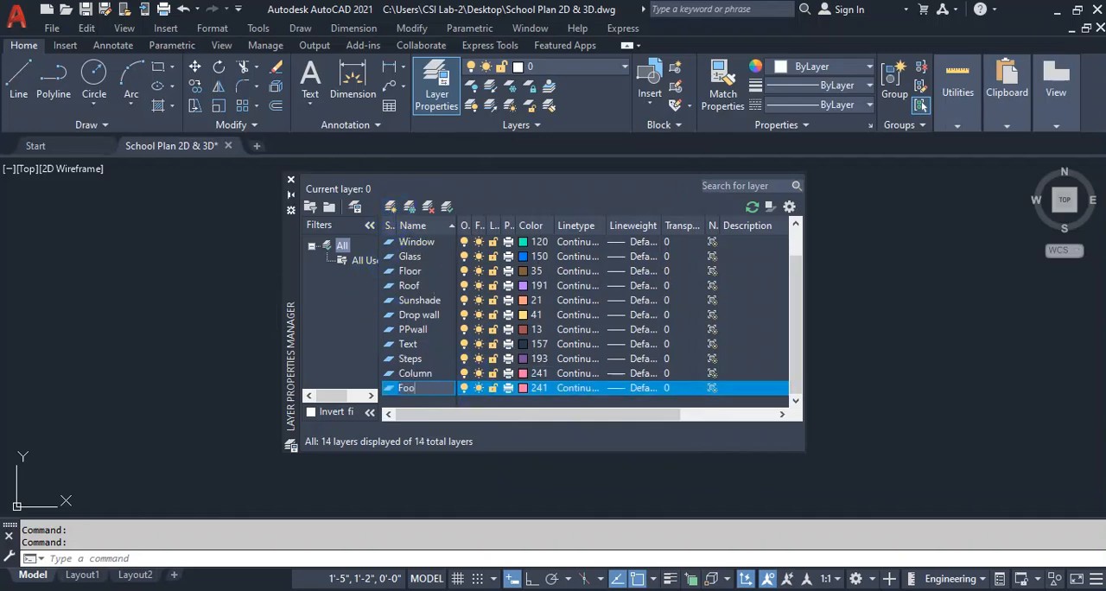
click(523, 388)
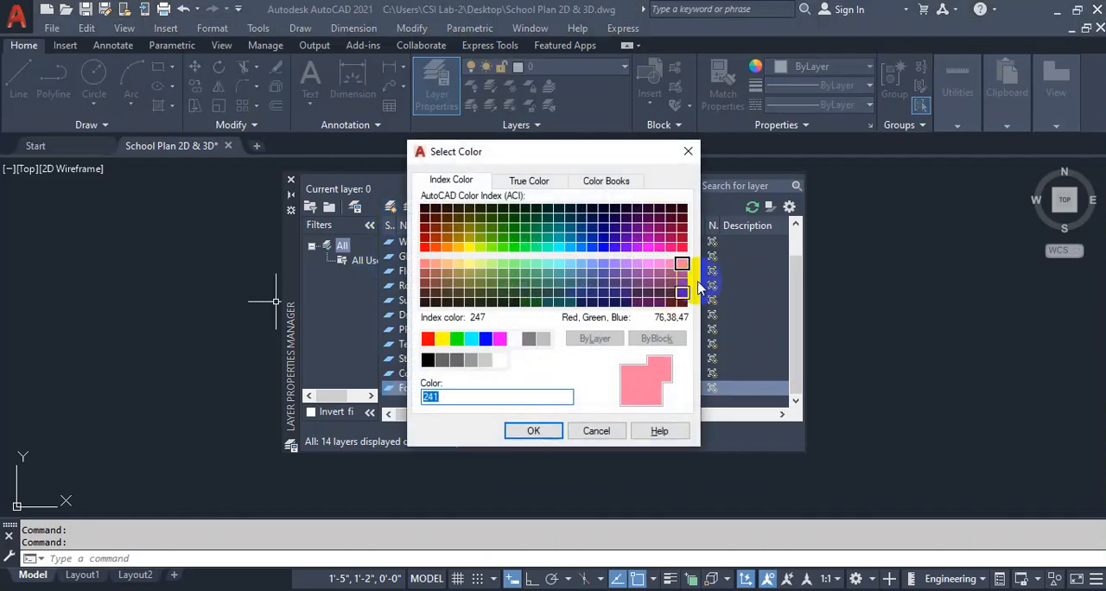
click(683, 276)
click(533, 430)
Add a layer named CL and give it index color 10.
click(391, 206)
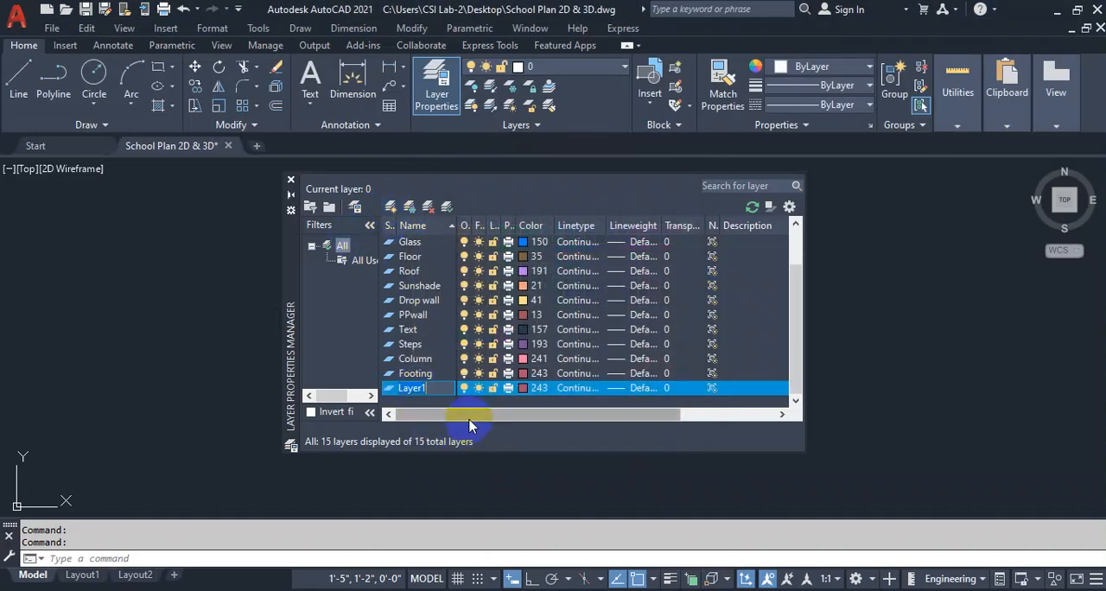
text(CL)
click(529, 388)
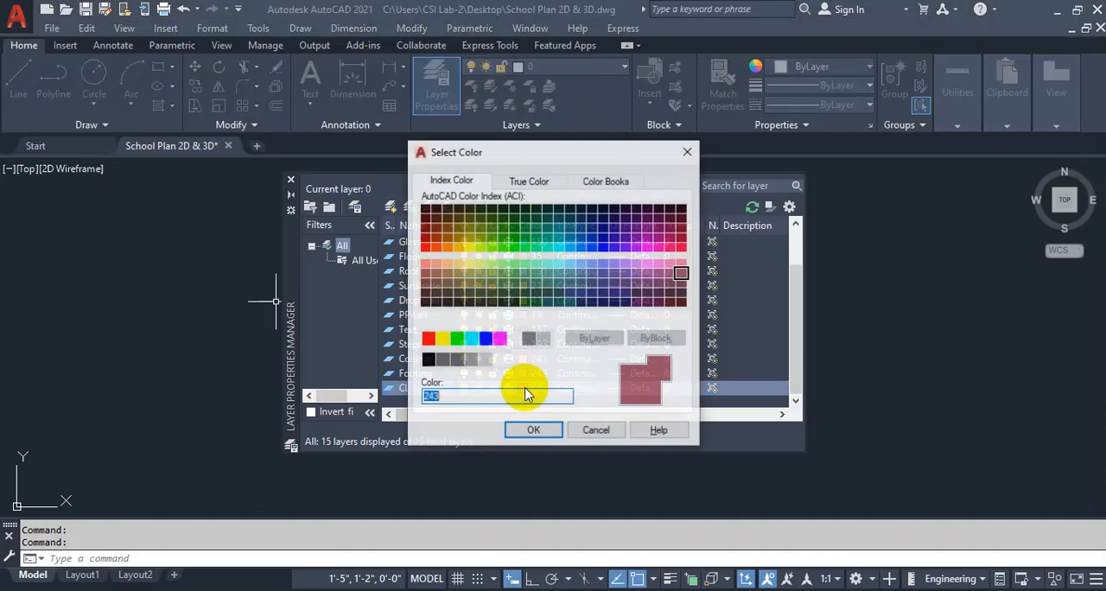
click(424, 247)
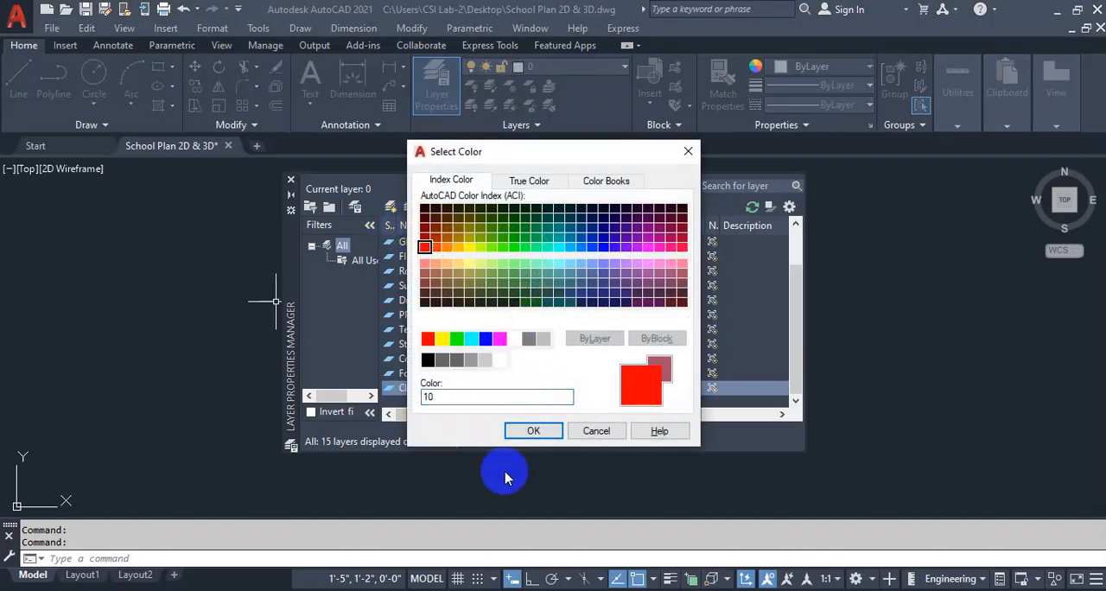
click(534, 430)
Load the CENTERX2 linetype, assign it to the CL layer, and close the layer manager.
click(576, 387)
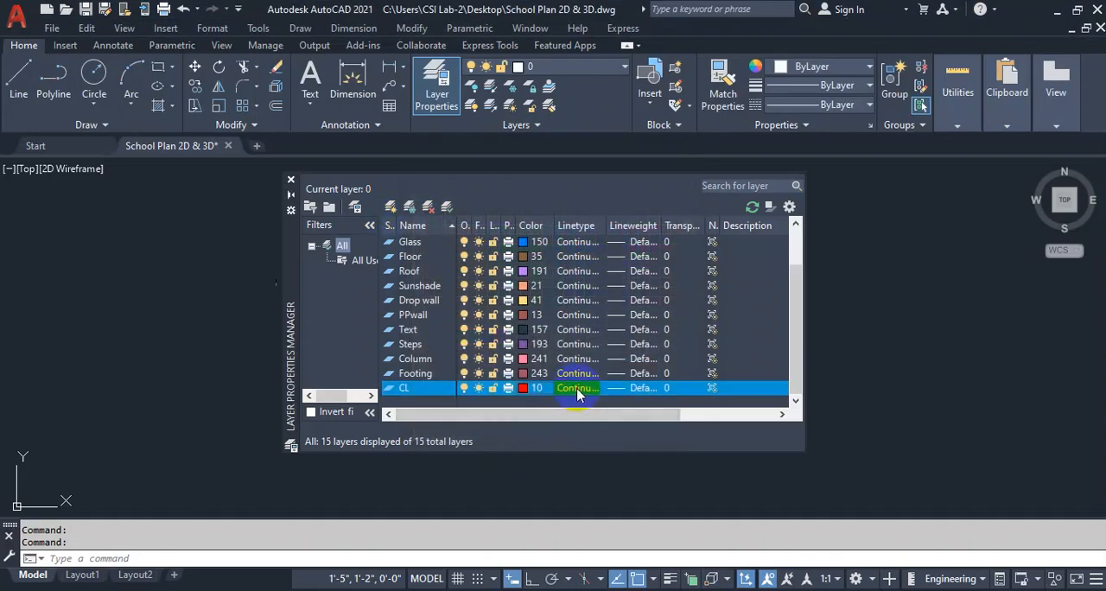
click(582, 391)
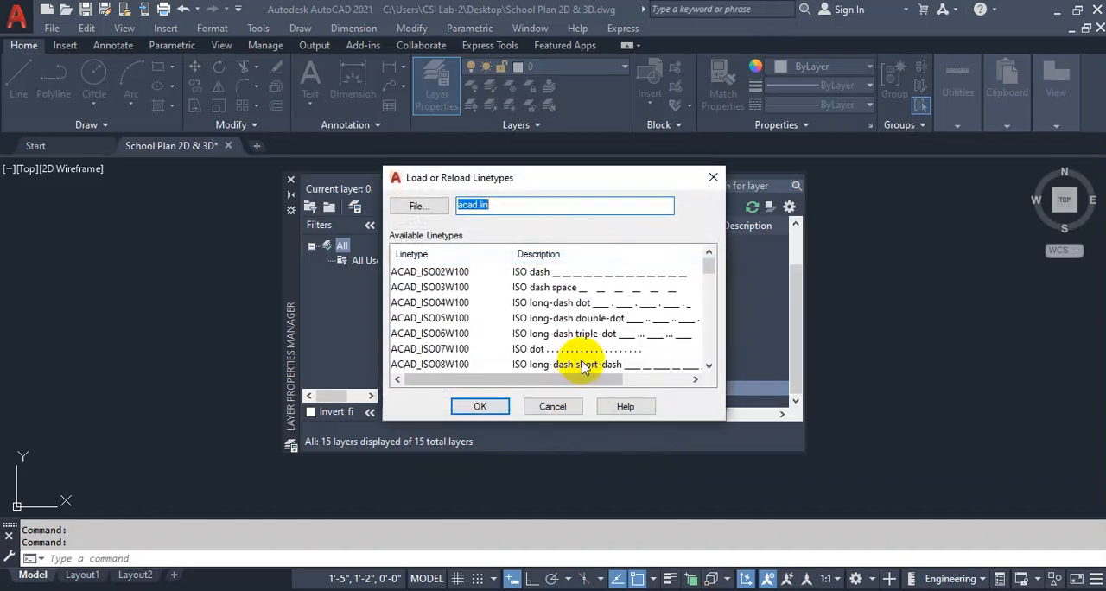
scroll(605, 298, down, 11)
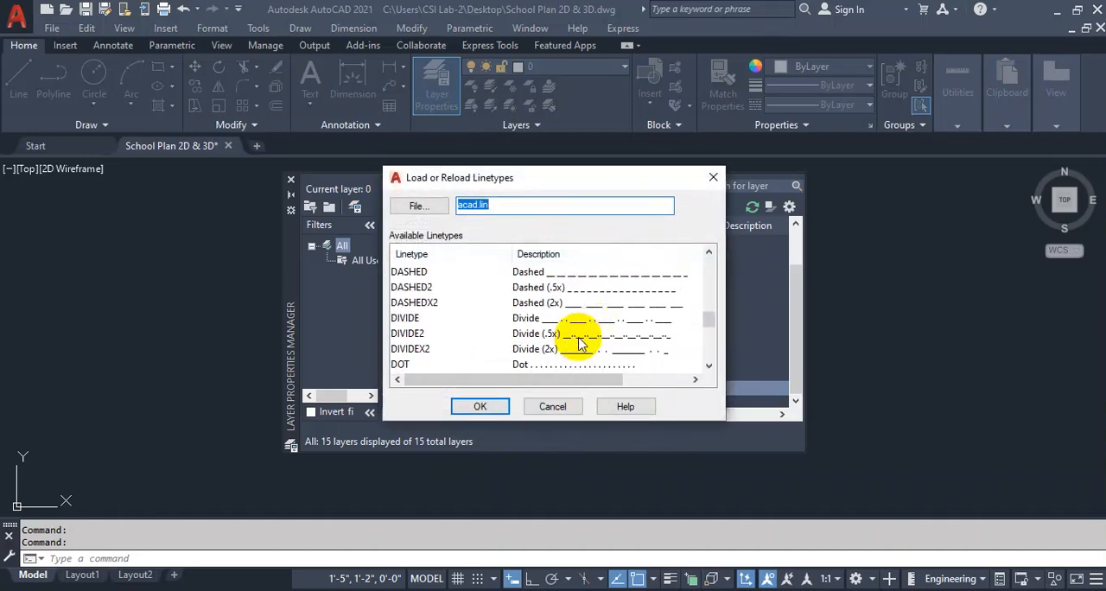
scroll(422, 304, up, 5)
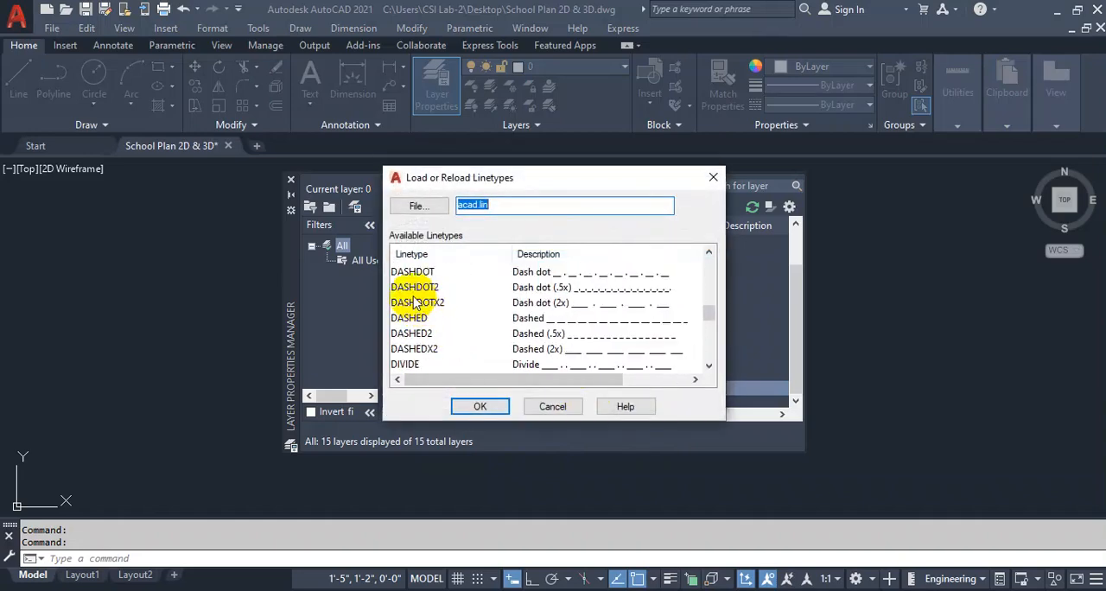
click(410, 288)
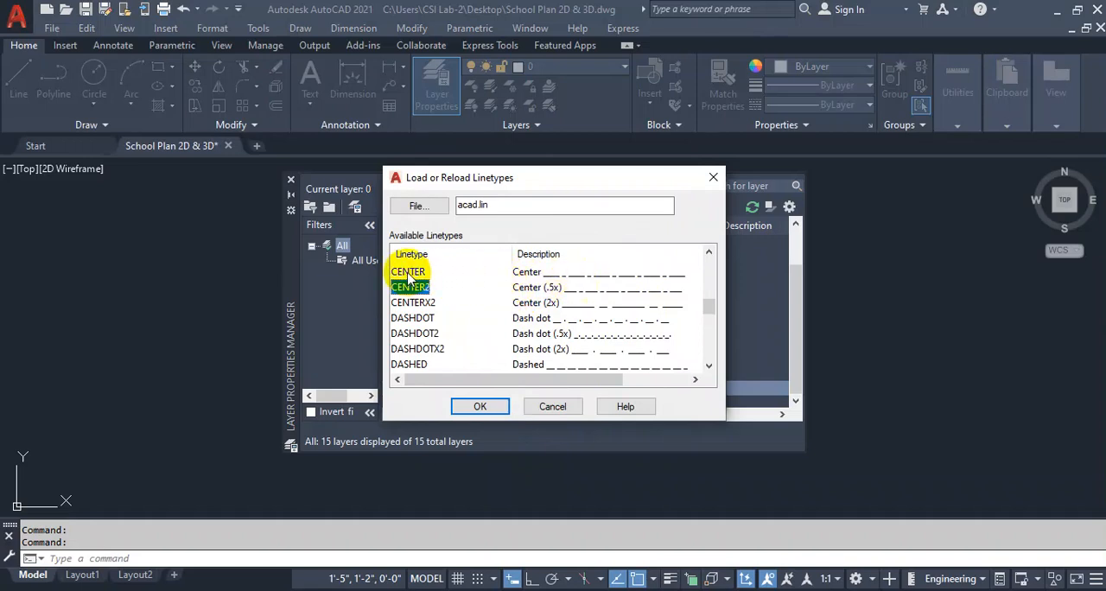
click(414, 302)
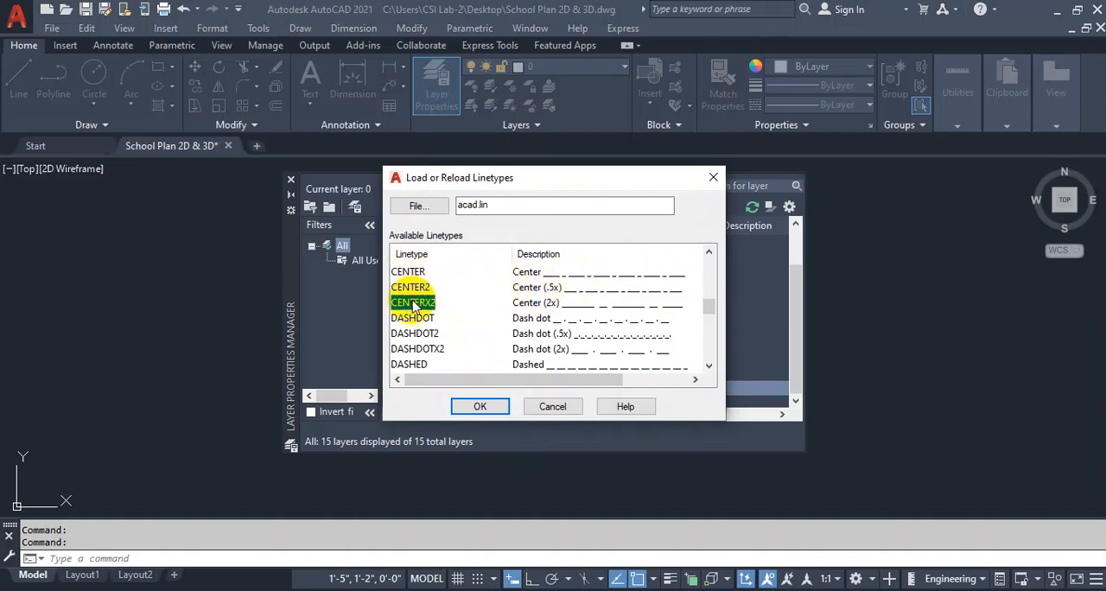
click(478, 404)
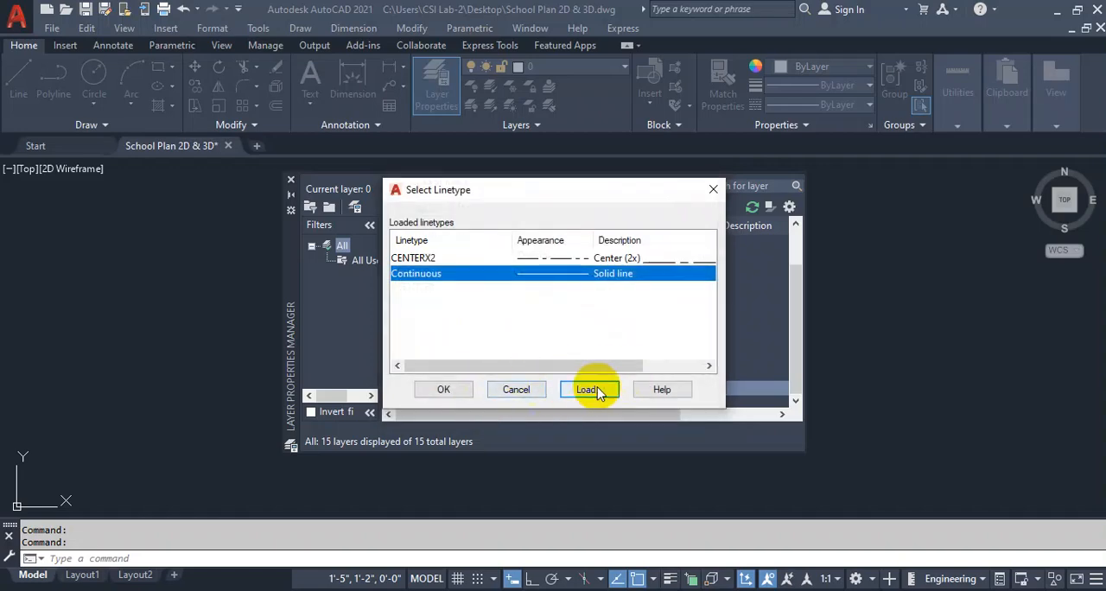
click(423, 258)
click(441, 387)
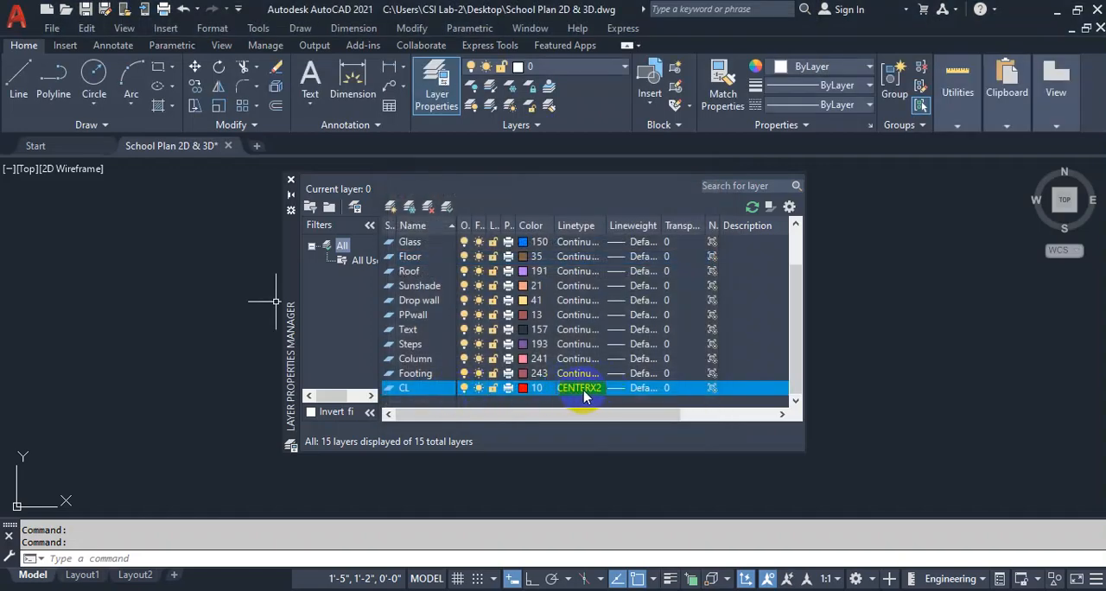
click(456, 394)
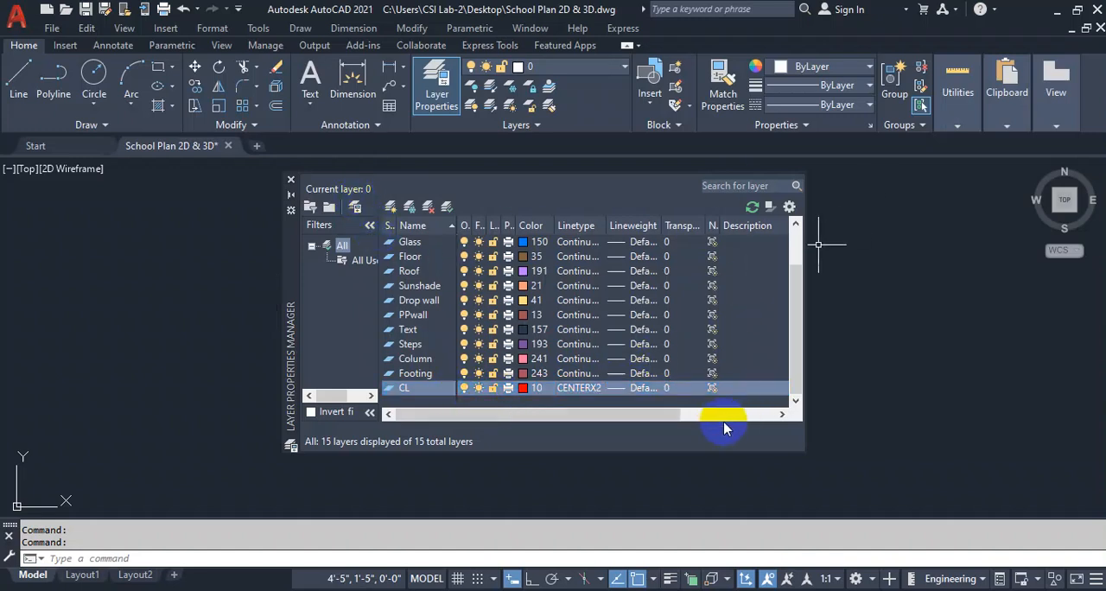
click(291, 181)
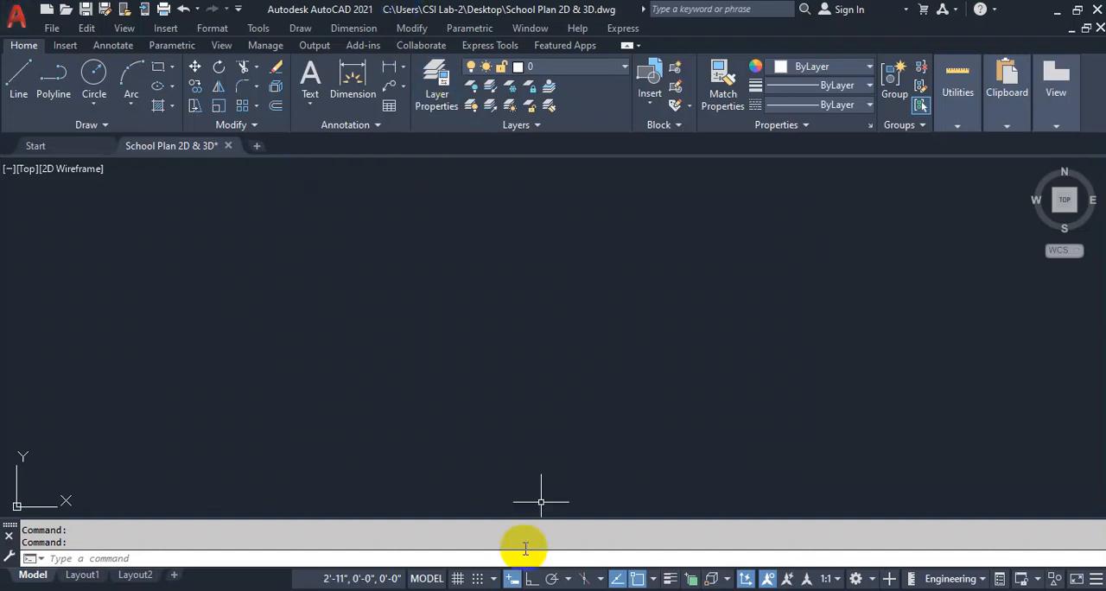
Make the Wall layer current and draw the outline's lower line, 80'8" long at 0°.
click(593, 67)
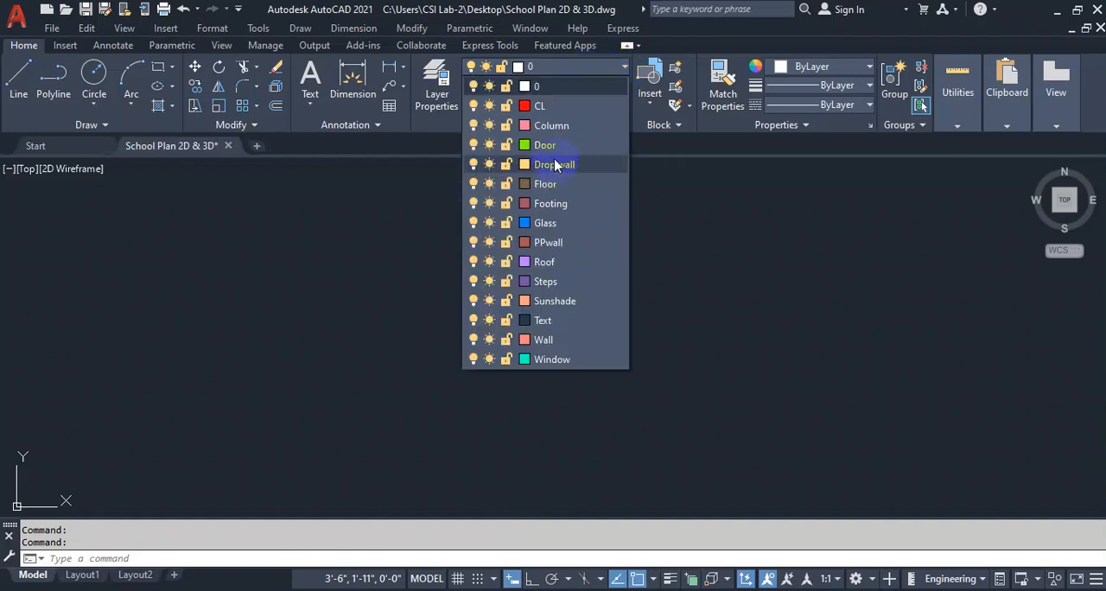
click(543, 339)
text(L)
key(Return)
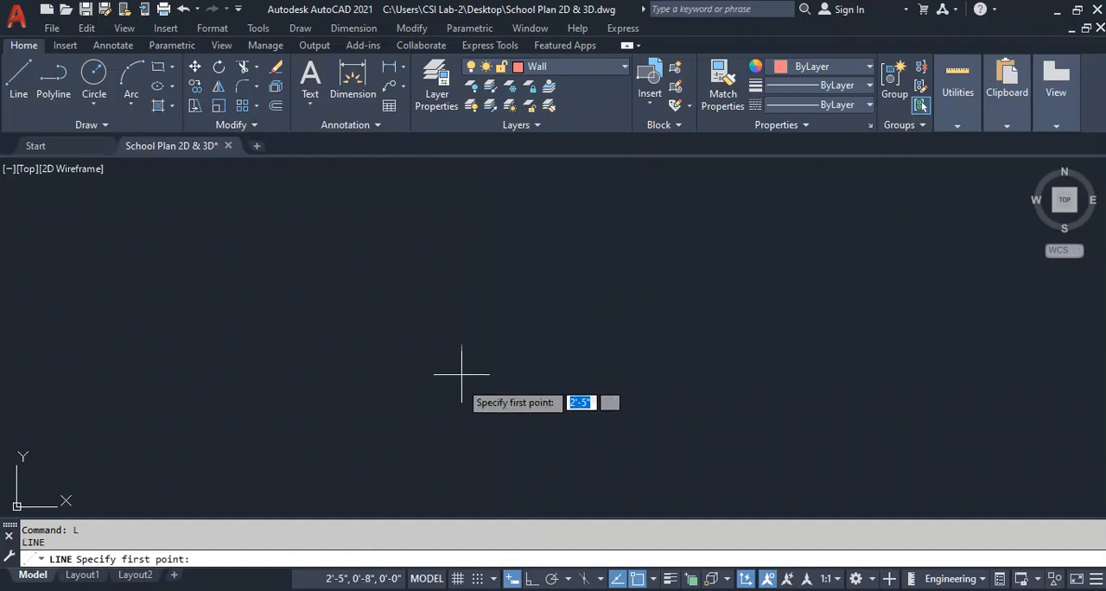
click(462, 358)
text(80'8)
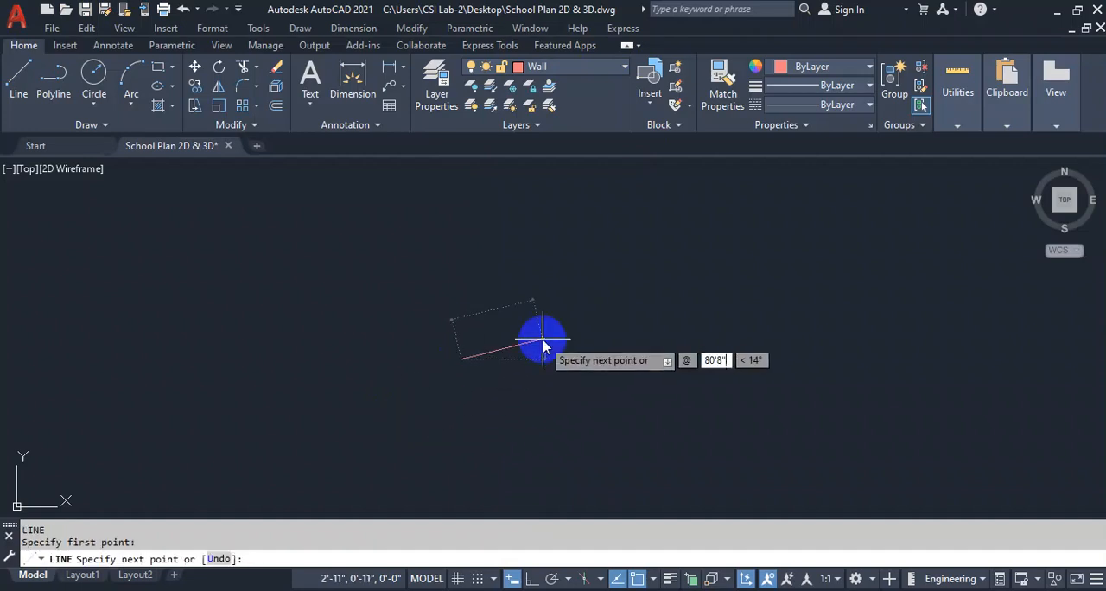
key(Tab)
text(0)
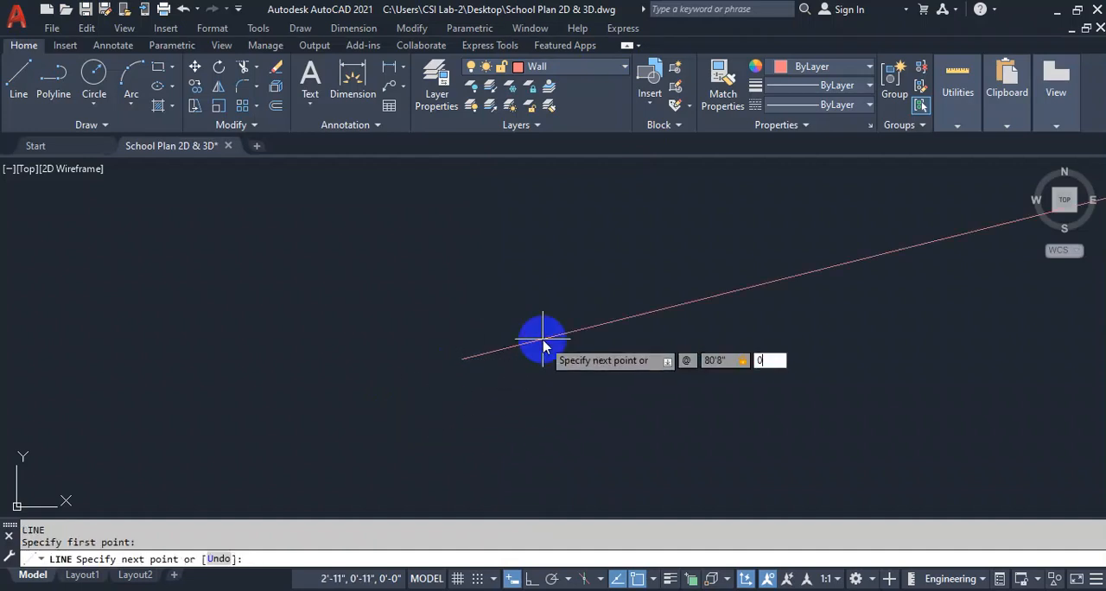
key(Return)
Continue the outline from the lower line's end with a line 32'11" long at 90°.
text(@80'8"<0)
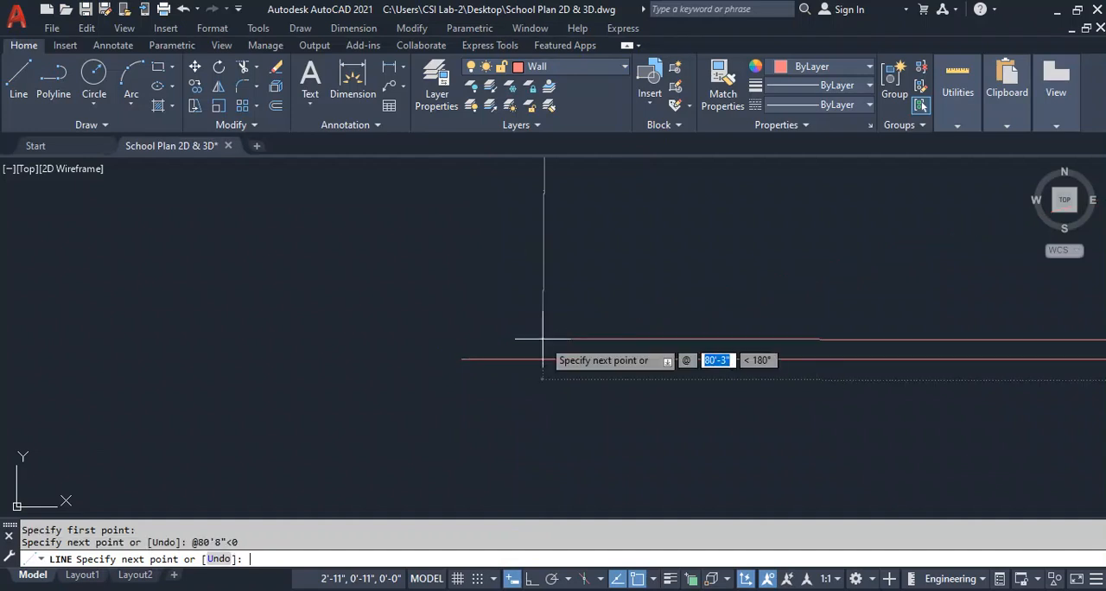
text(32'11)
key(Tab)
text(90)
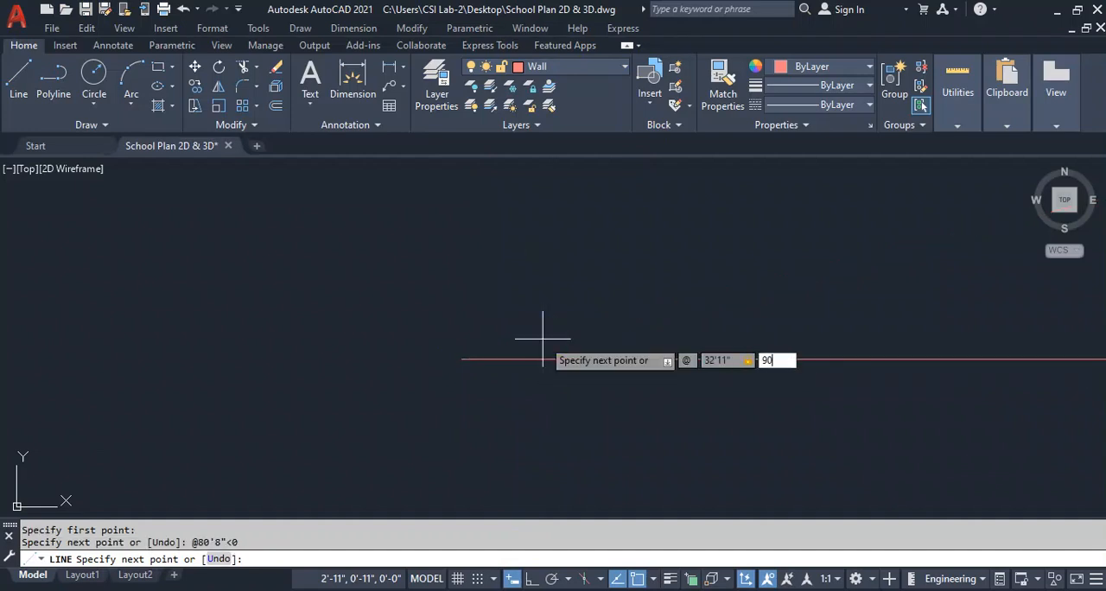
key(Return)
Add the upper line, 80'8" long at 180°, and close the outline back to its start point.
text(@)
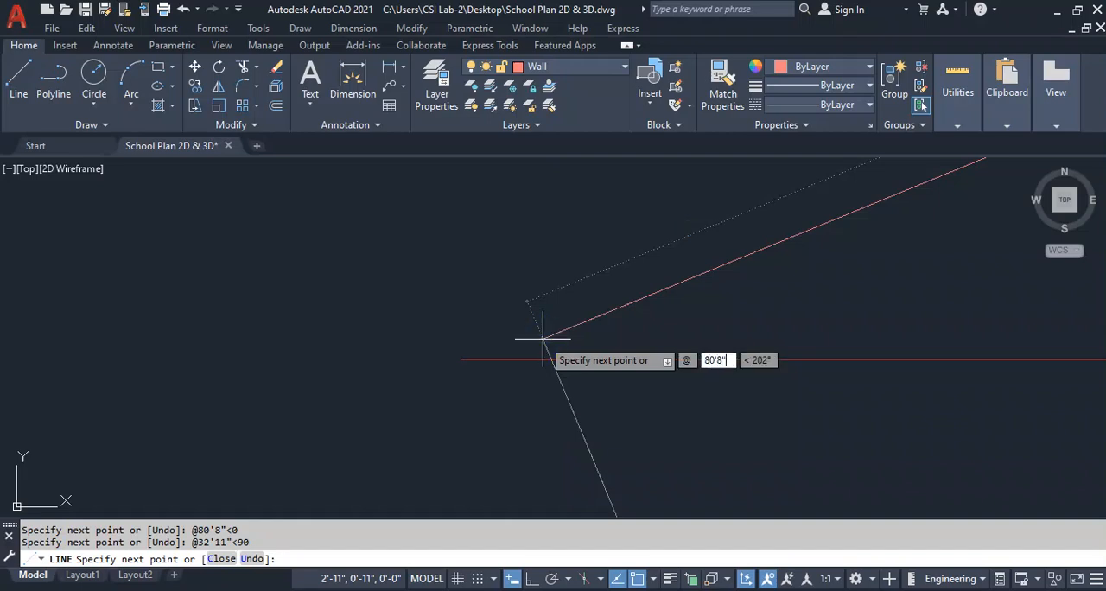
text(80'8")
key(Tab)
text(180)
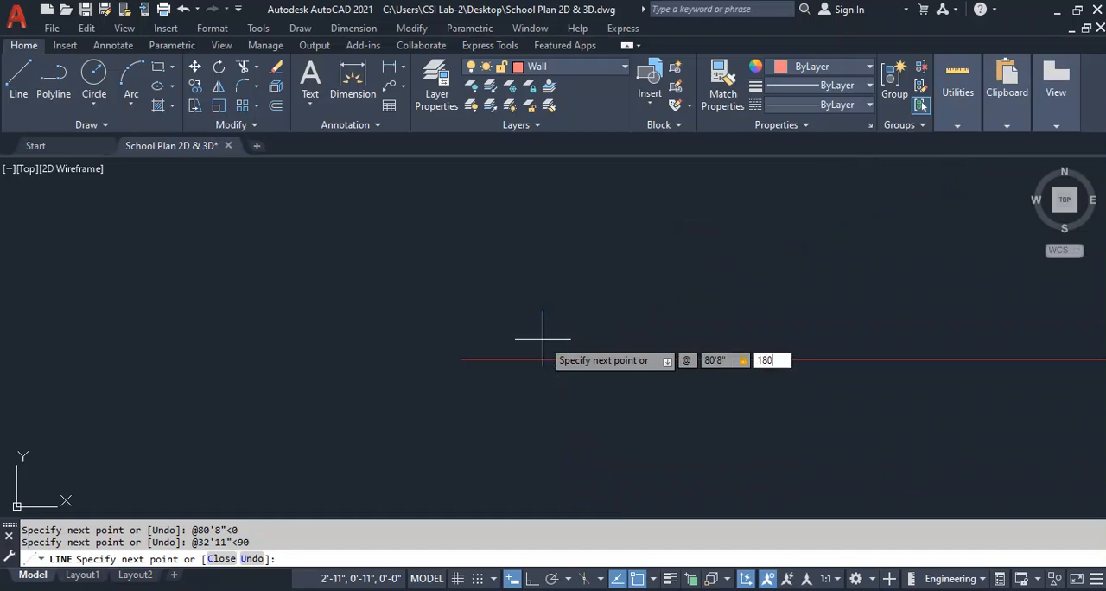
key(Return)
text(c)
key(Return)
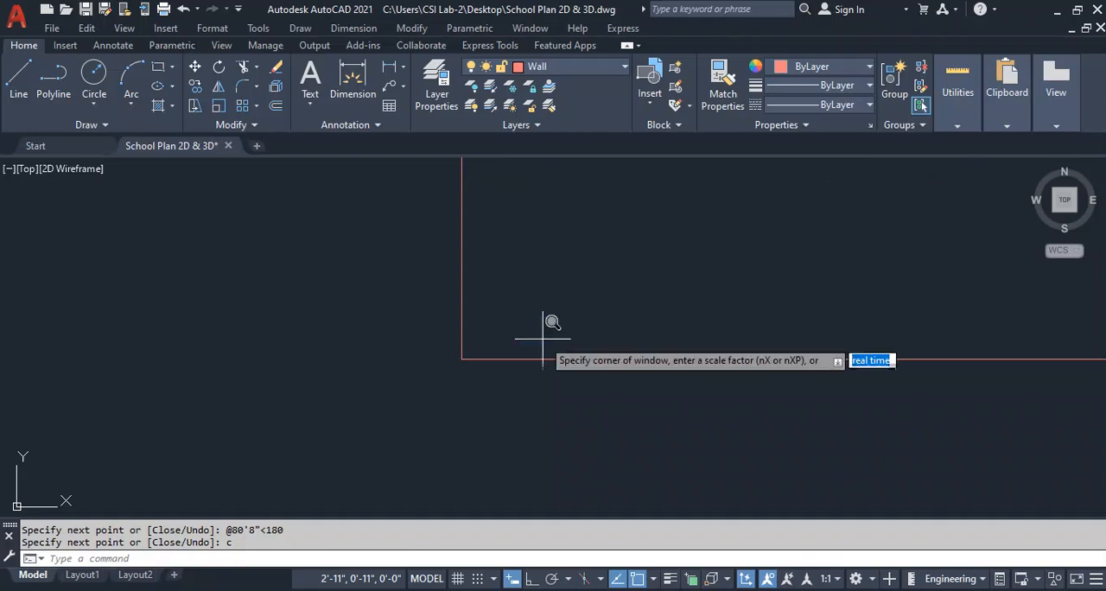
Move the UCS origin to an empty spot well below and left of the outline.
text(z)
key(Return)
text(e)
key(Return)
scroll(555, 304, down, 2)
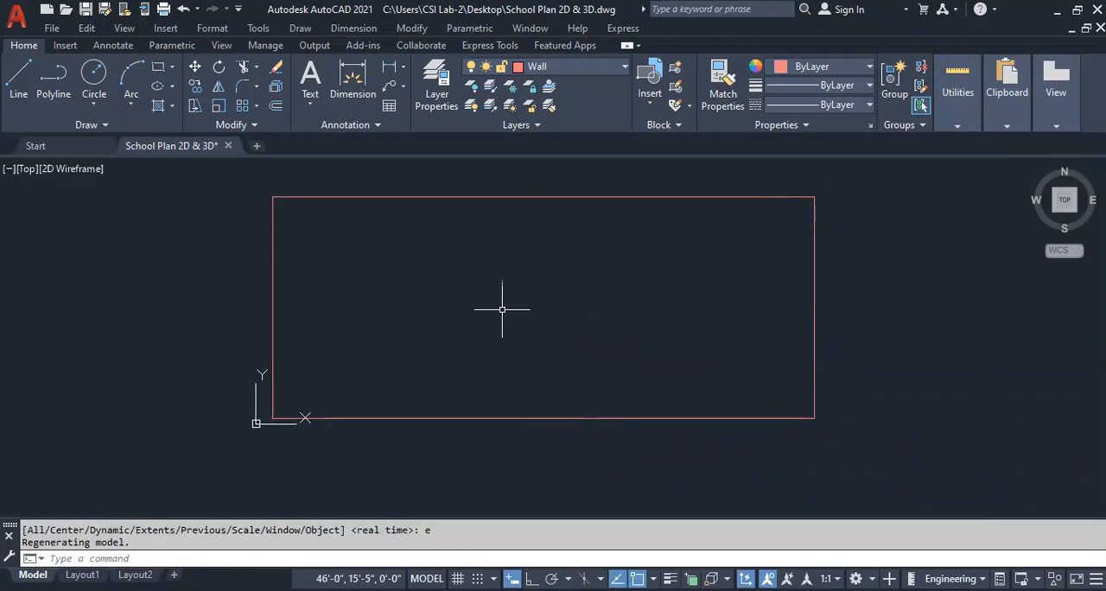
middle_drag(274, 420, 375, 329)
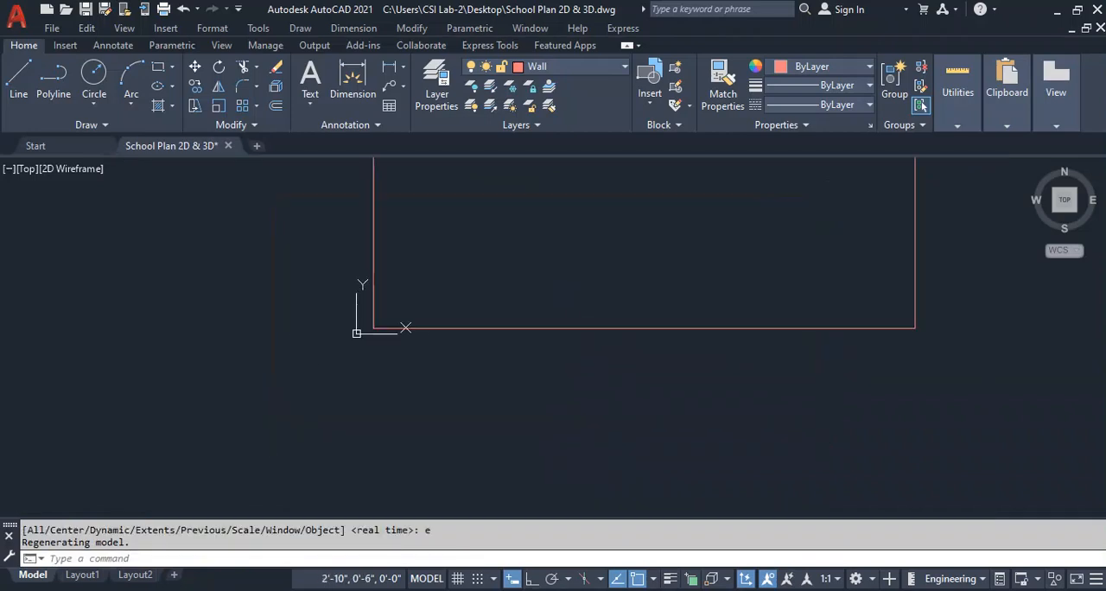
click(354, 334)
click(356, 333)
scroll(123, 458, down, 2)
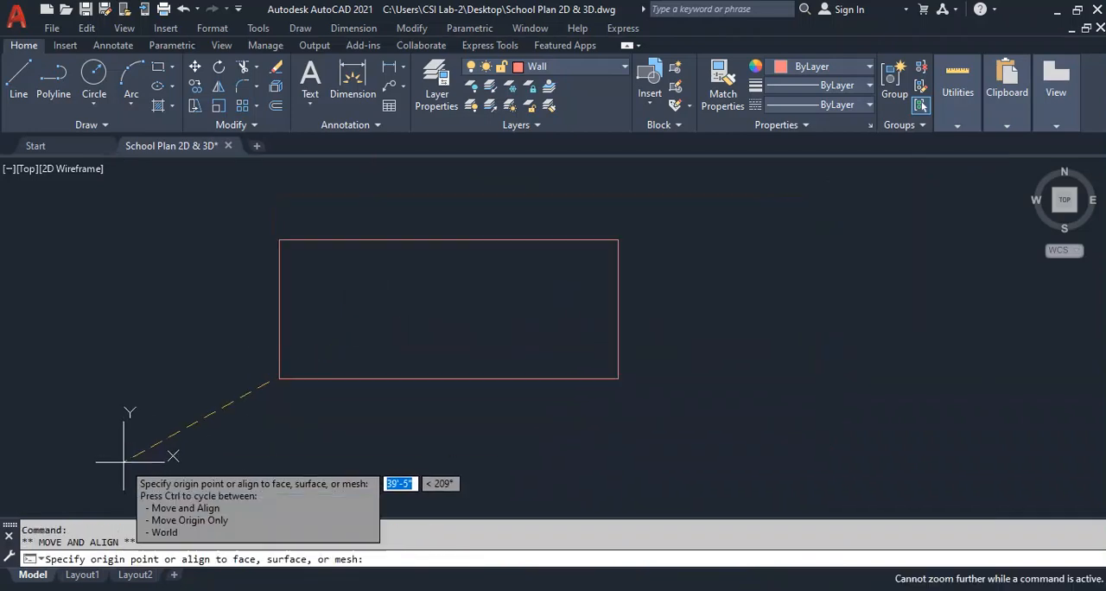
middle_drag(34, 498, 203, 374)
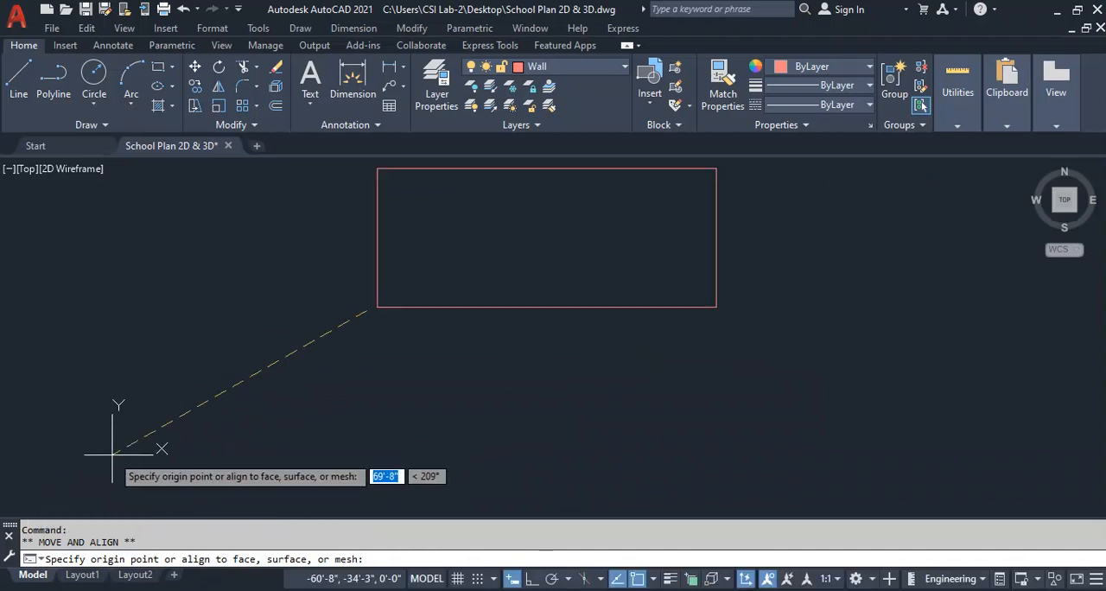
key(Escape)
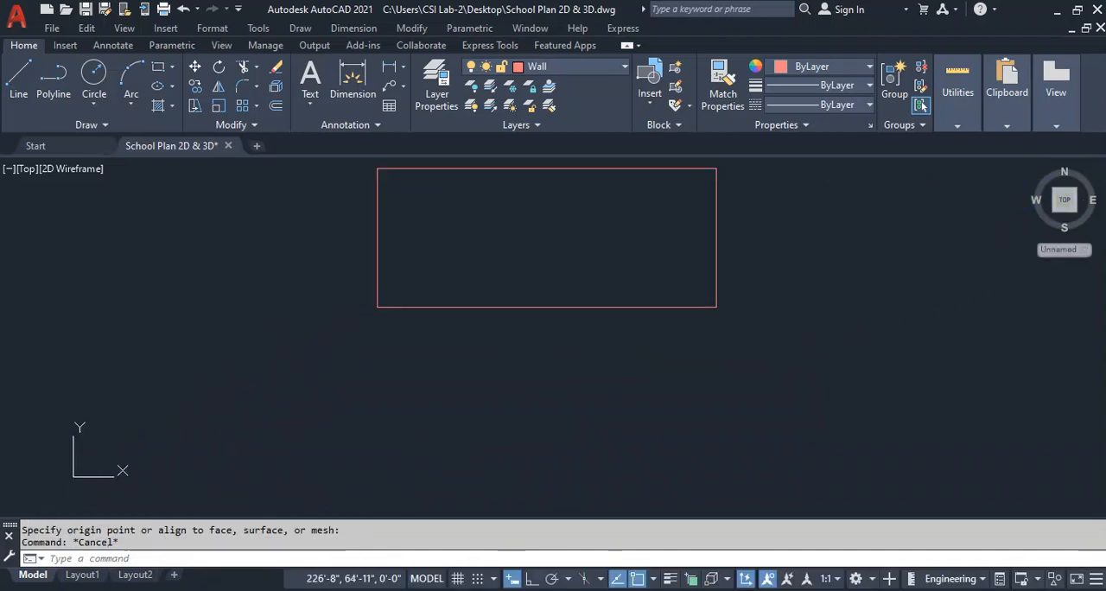
Hide the ViewCube and the UCS icon.
click(221, 45)
click(49, 87)
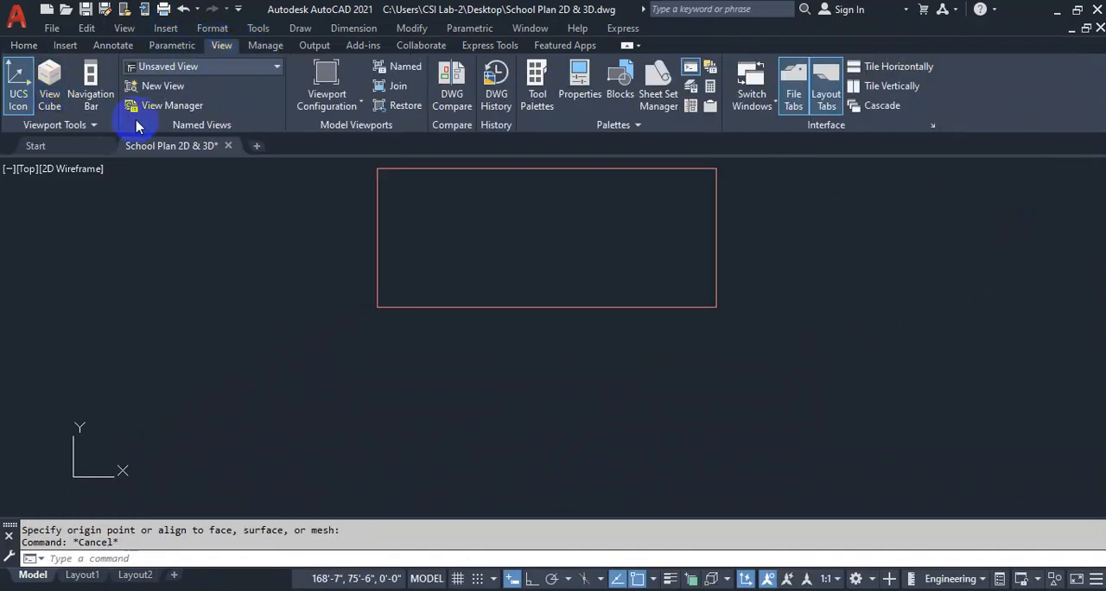
click(18, 87)
click(23, 45)
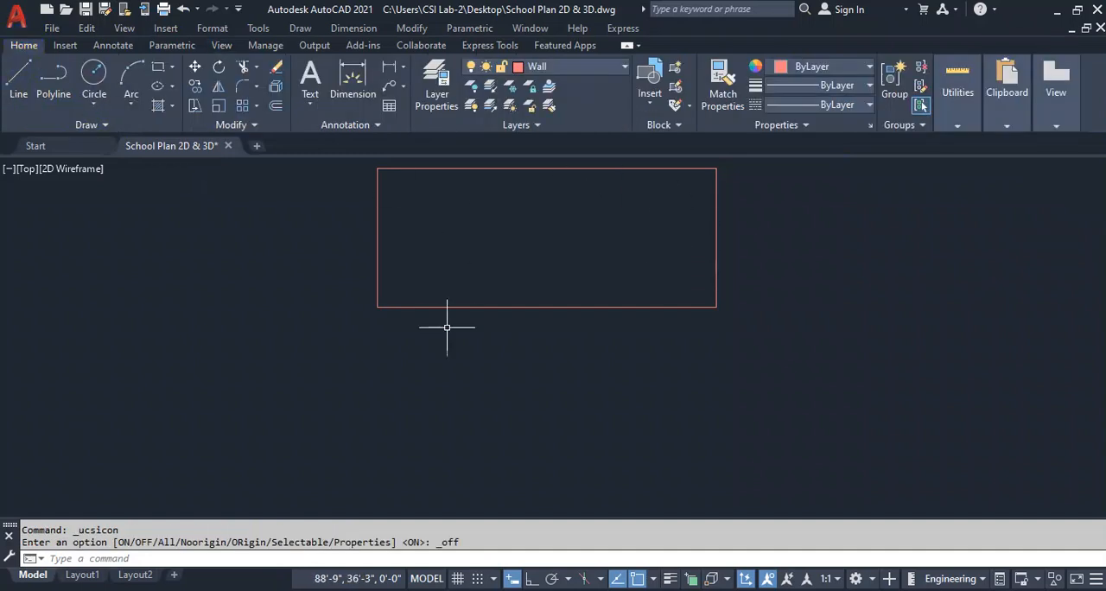
Offset the outline's upper and left lines 10" inward.
scroll(561, 244, up, 2)
middle_drag(445, 288, 450, 288)
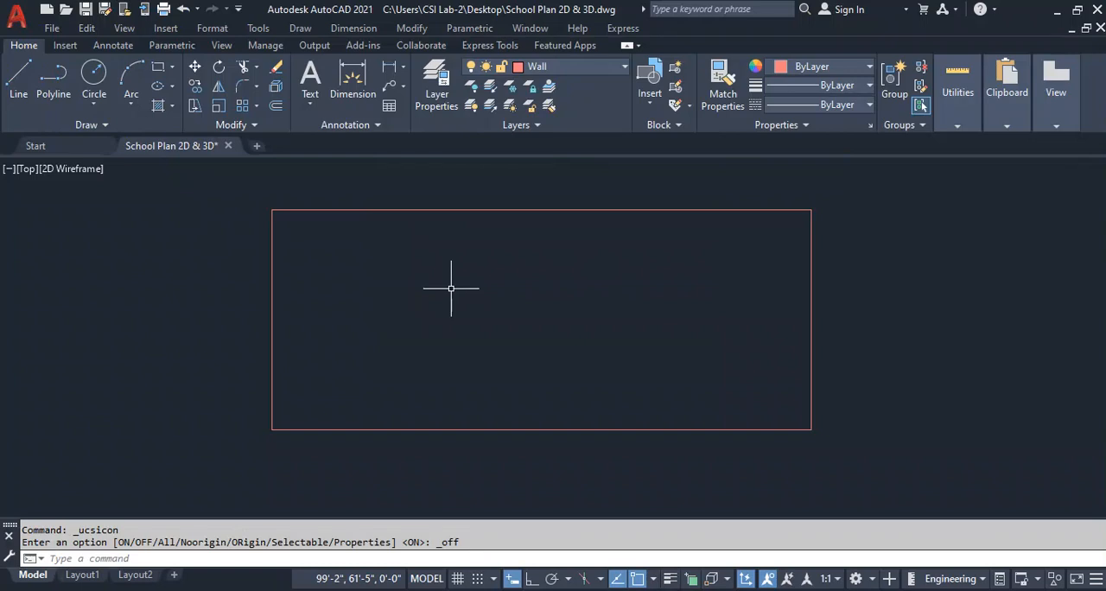
middle_drag(471, 298, 475, 296)
text(o)
key(Return)
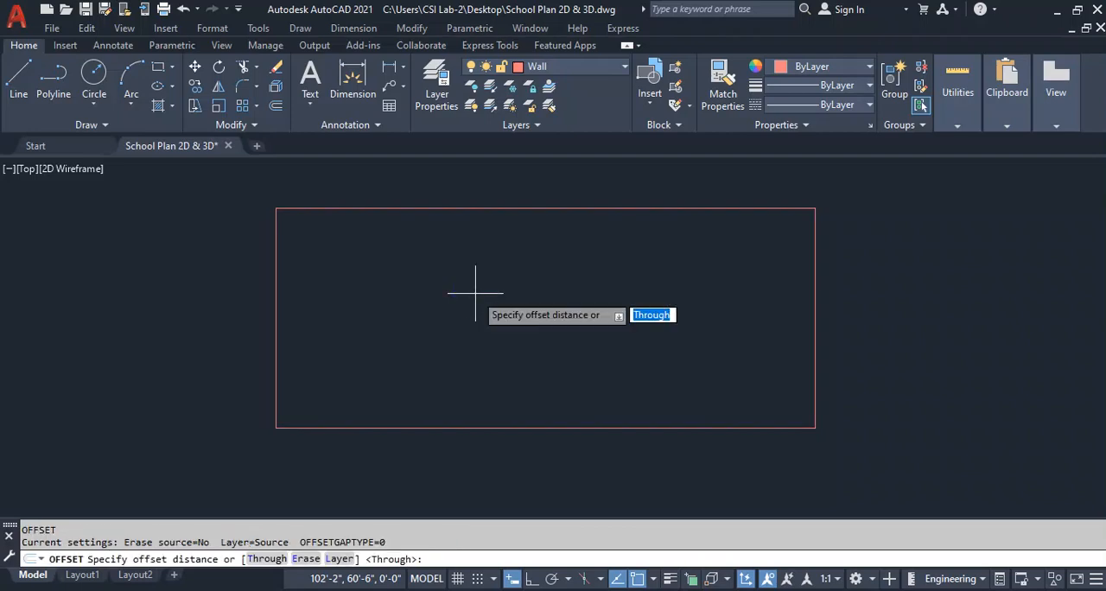
text(10)
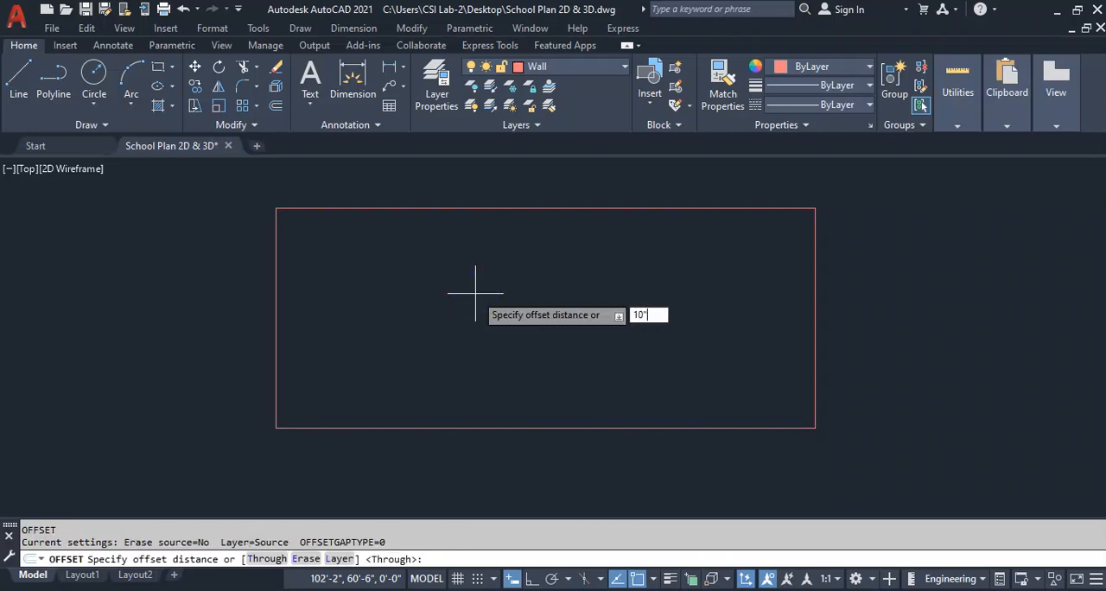
key(Return)
click(482, 209)
click(469, 264)
click(277, 235)
click(407, 262)
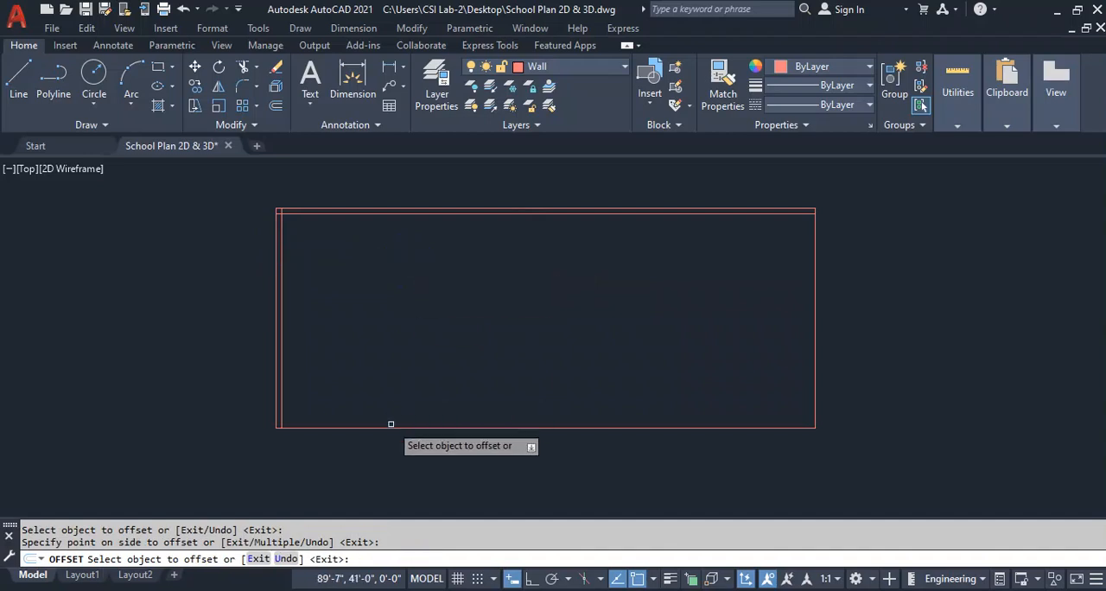
Offset the outline's lower and right lines 10" inward.
click(393, 425)
click(423, 326)
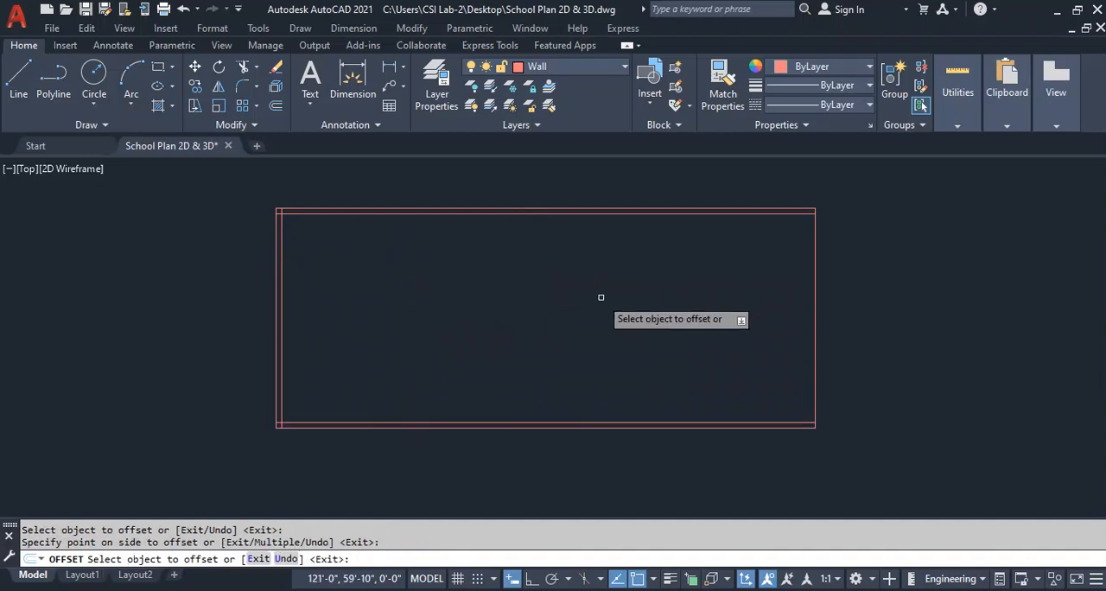
click(819, 284)
click(797, 290)
key(Escape)
Offset the inner line of the upper wall 14' downward.
text(o)
key(Return)
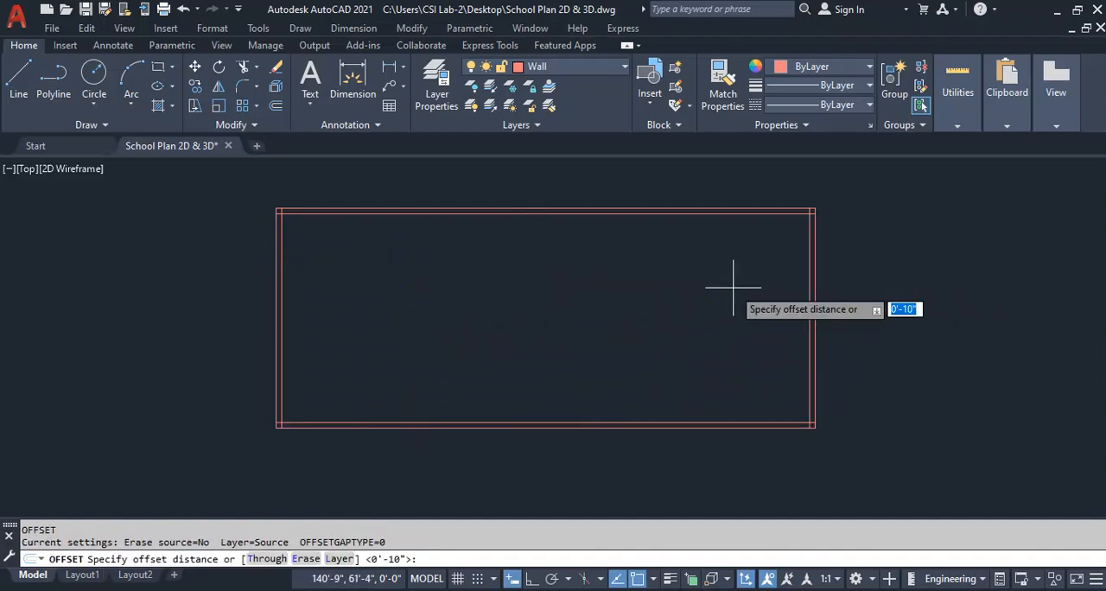
text(14)
key(Return)
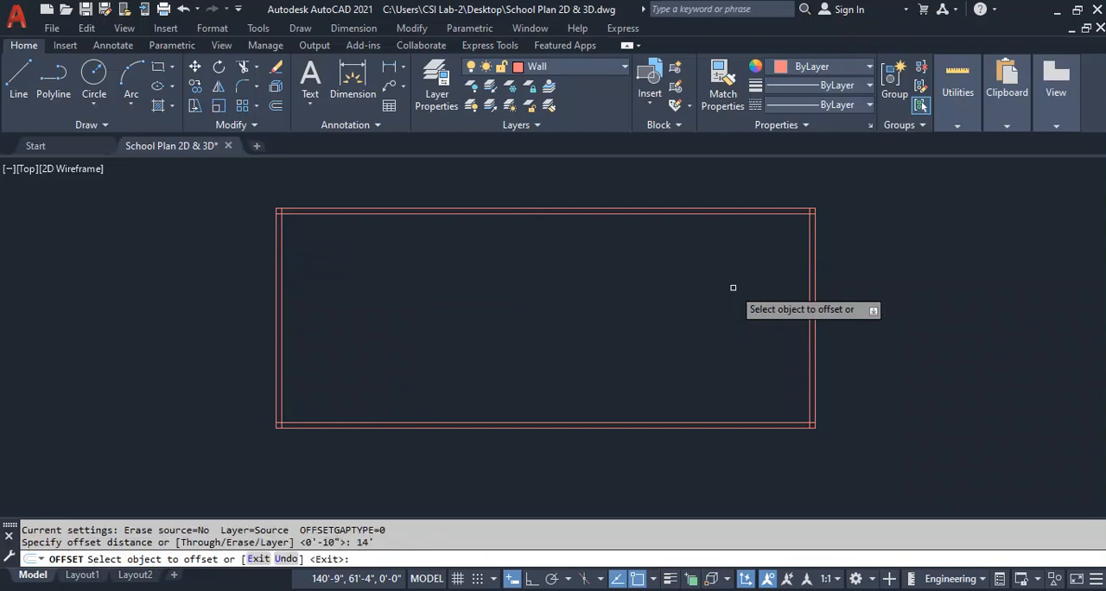
click(665, 214)
click(643, 313)
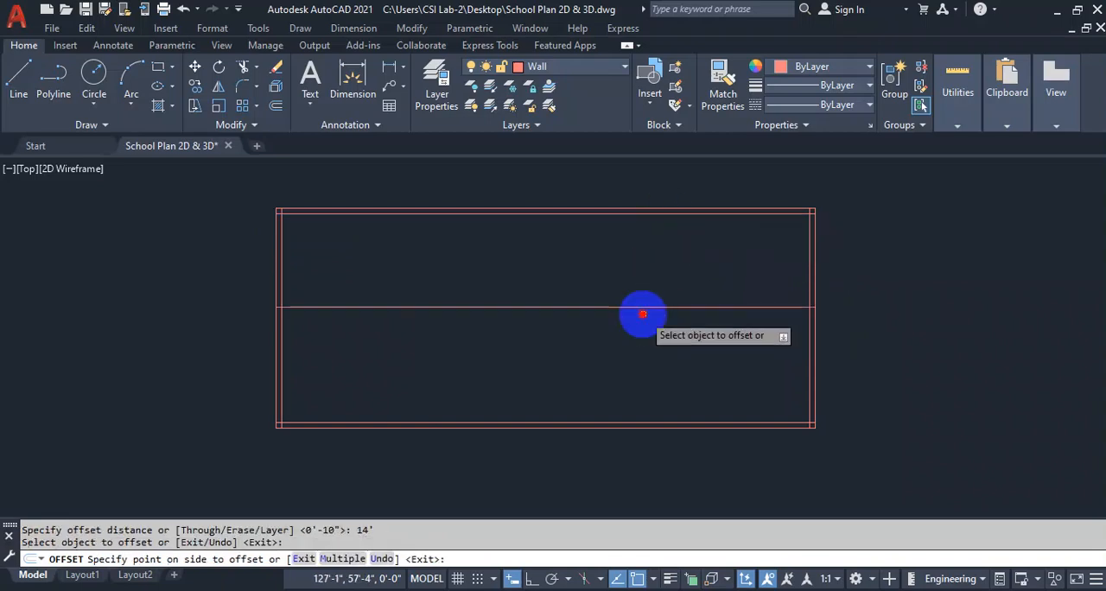
key(Escape)
Offset the middle horizontal line 10" downward to give that wall its thickness.
key(Return)
text(10)
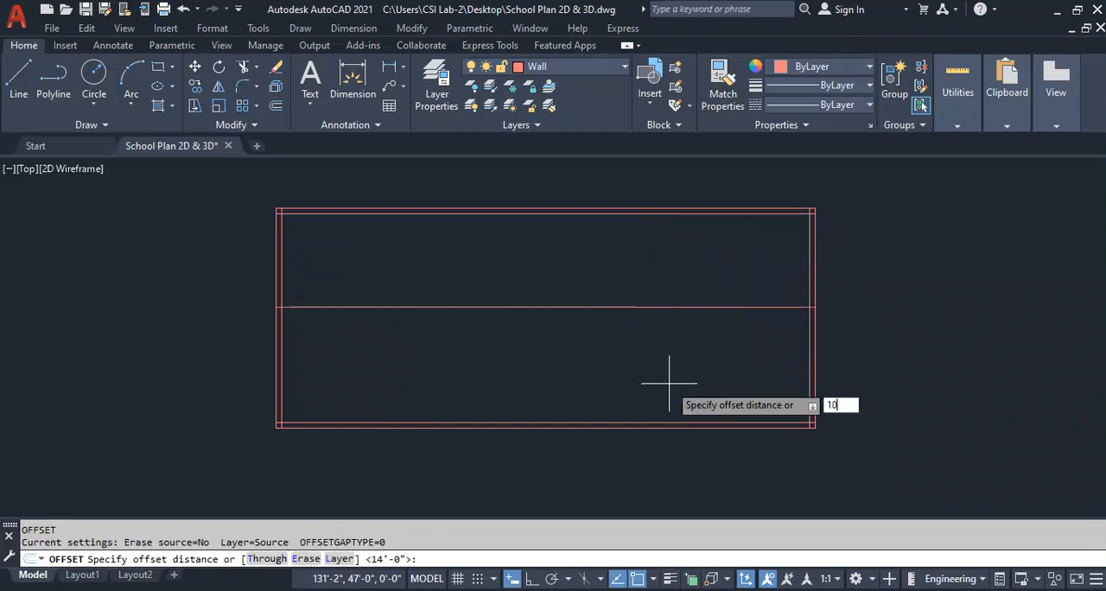
key(Return)
click(608, 306)
click(623, 363)
key(Escape)
Offset the inner line of the lower wall 10' upward.
text(o)
key(Return)
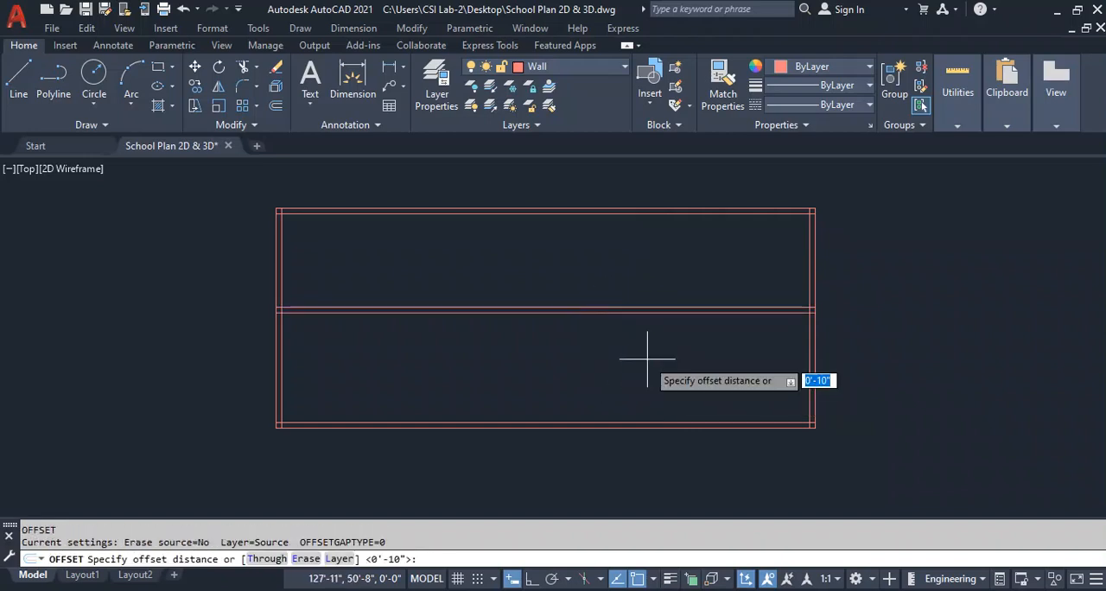
text(10')
key(Return)
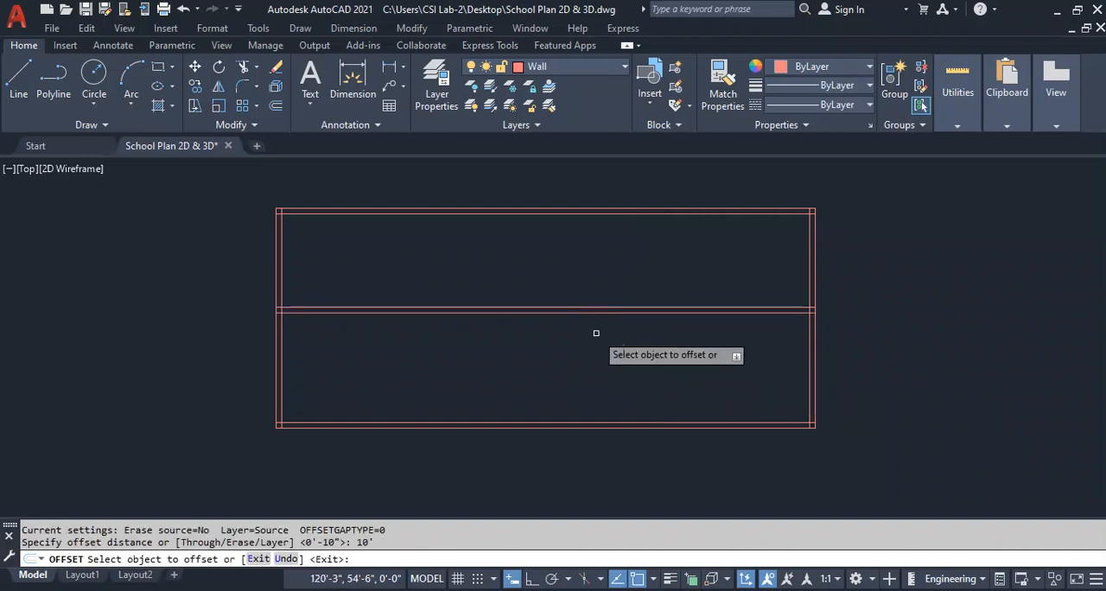
click(687, 368)
key(Escape)
key(Return)
text(10")
key(Return)
text(\)
key(Escape)
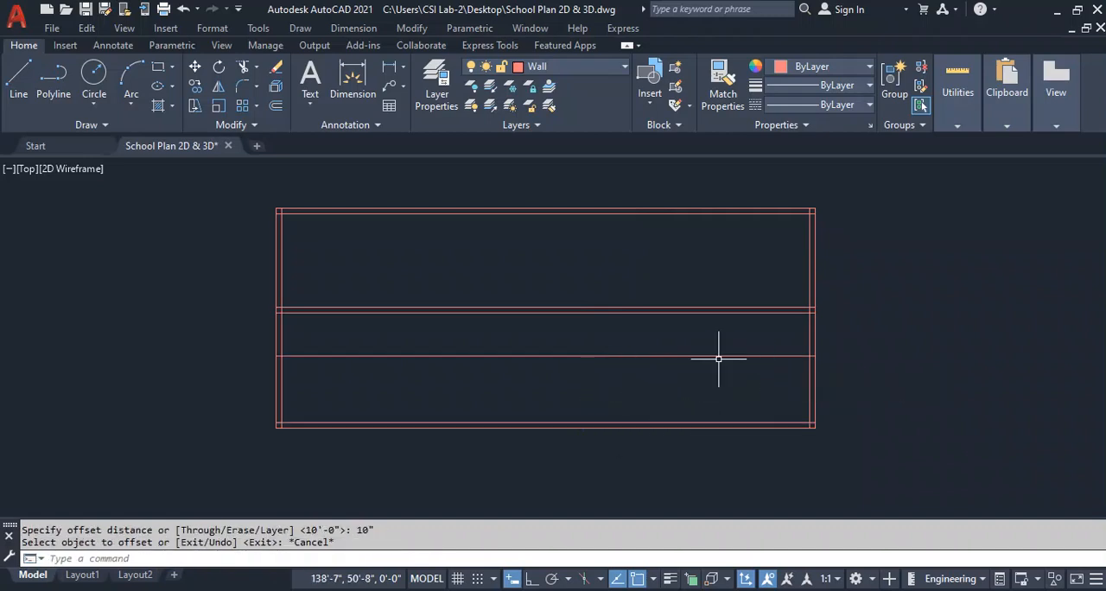
Offset the single horizontal line above the lower wall 10" upward to form the second inner wall.
text(o)
key(Return)
text(1)
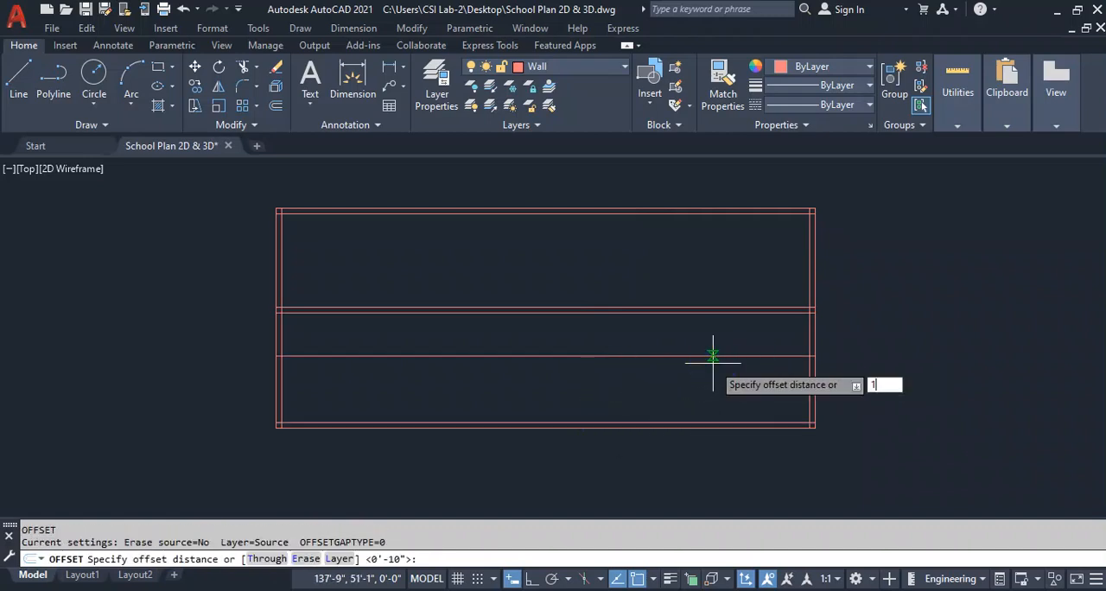
text(0")
key(Return)
click(710, 357)
click(708, 325)
key(Escape)
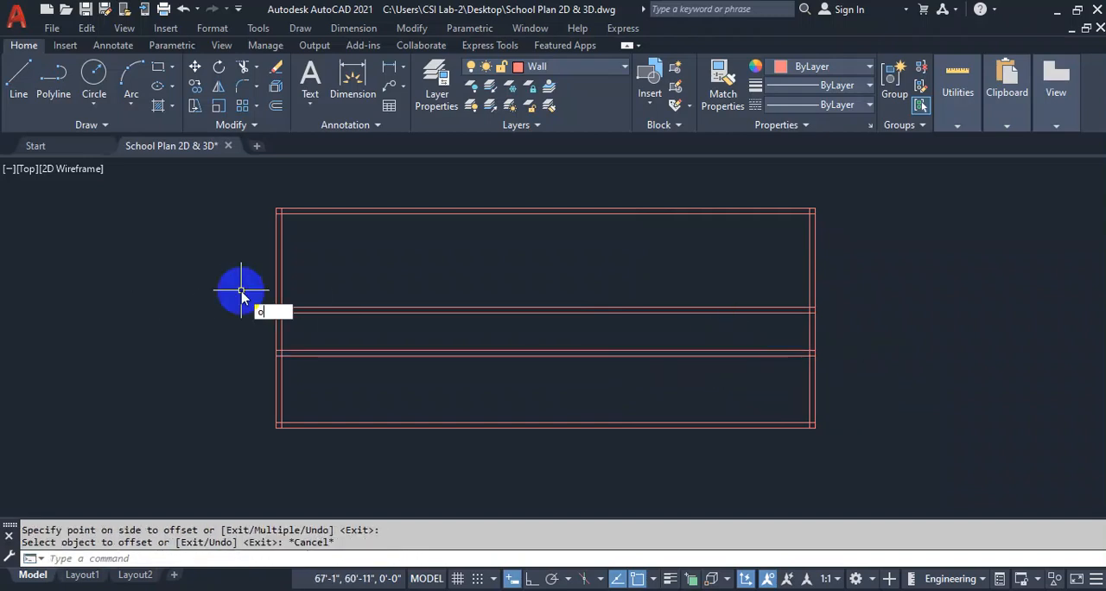
Offset the inner line of the left wall 6' to the right.
text(o)
key(Return)
text(6')
key(Return)
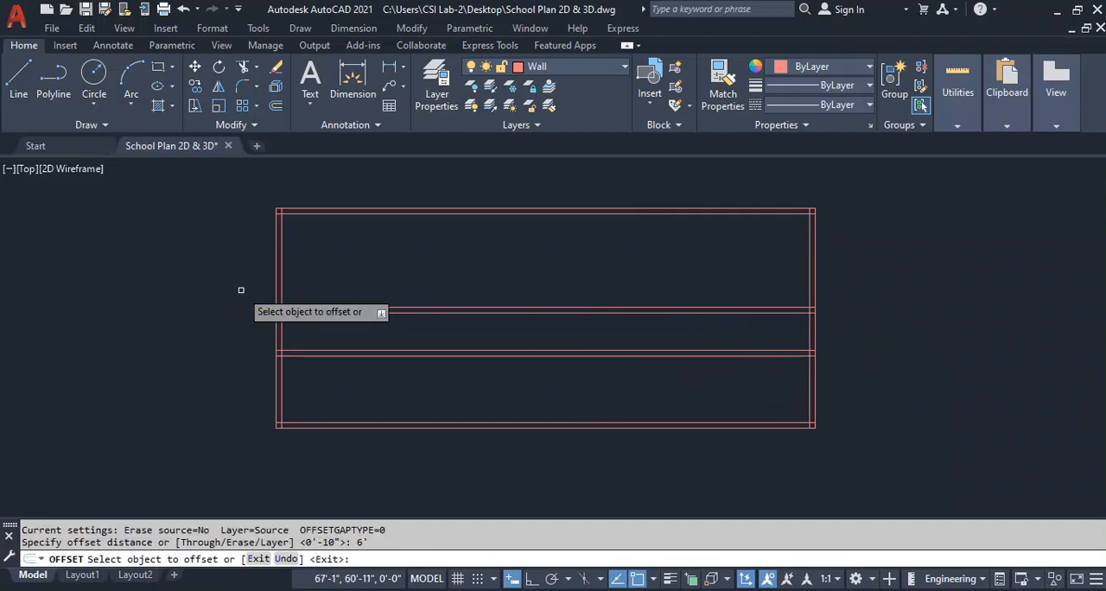
click(281, 259)
key(Escape)
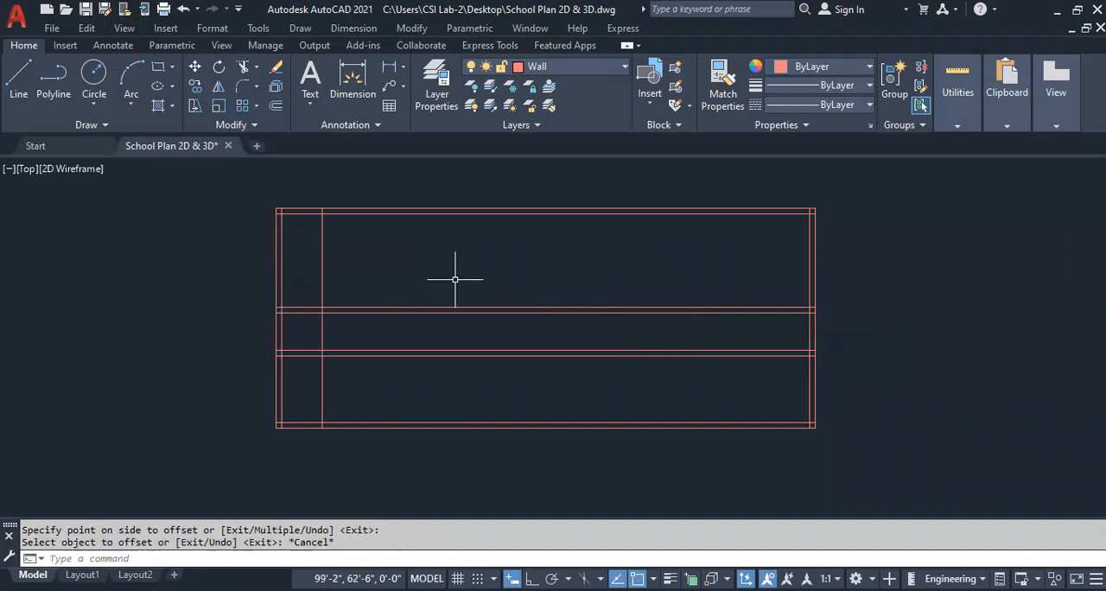
Offset the single vertical line near the left wall 10" to the right to form a partition wall.
key(Return)
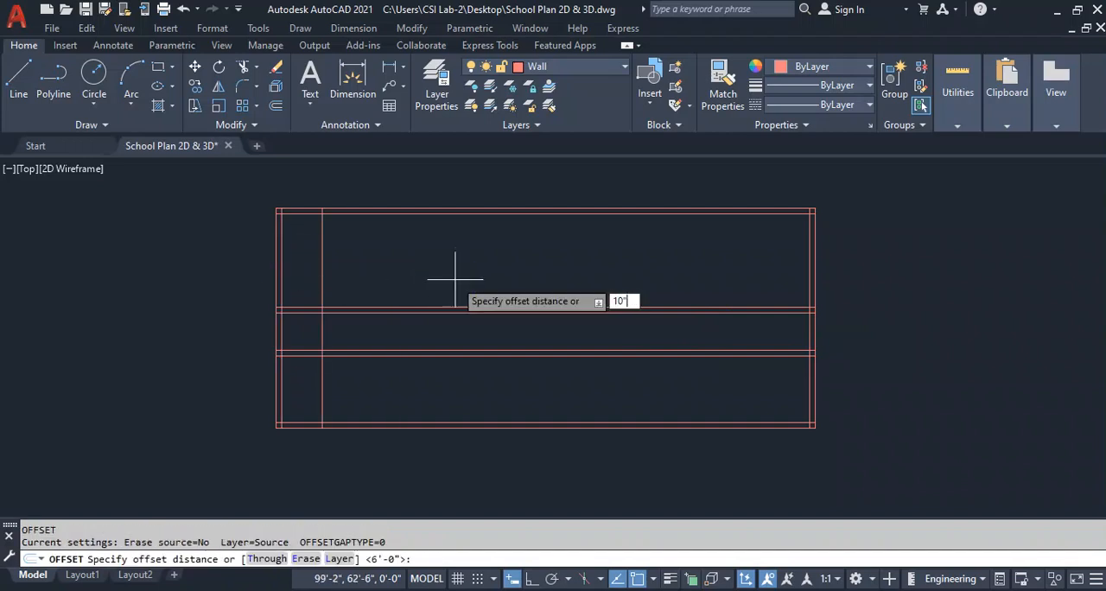
key(Return)
click(321, 274)
click(513, 271)
key(Escape)
Finish the first partition's 10" offset, and offset the inner line of the left wall 12' to the right.
key(Return)
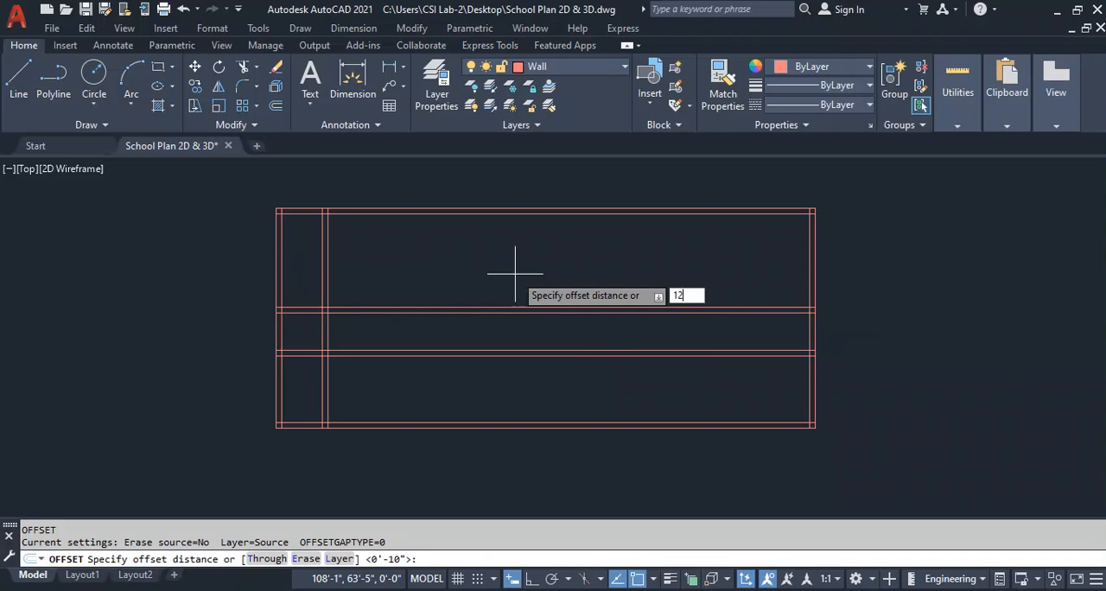
text(12')
key(Return)
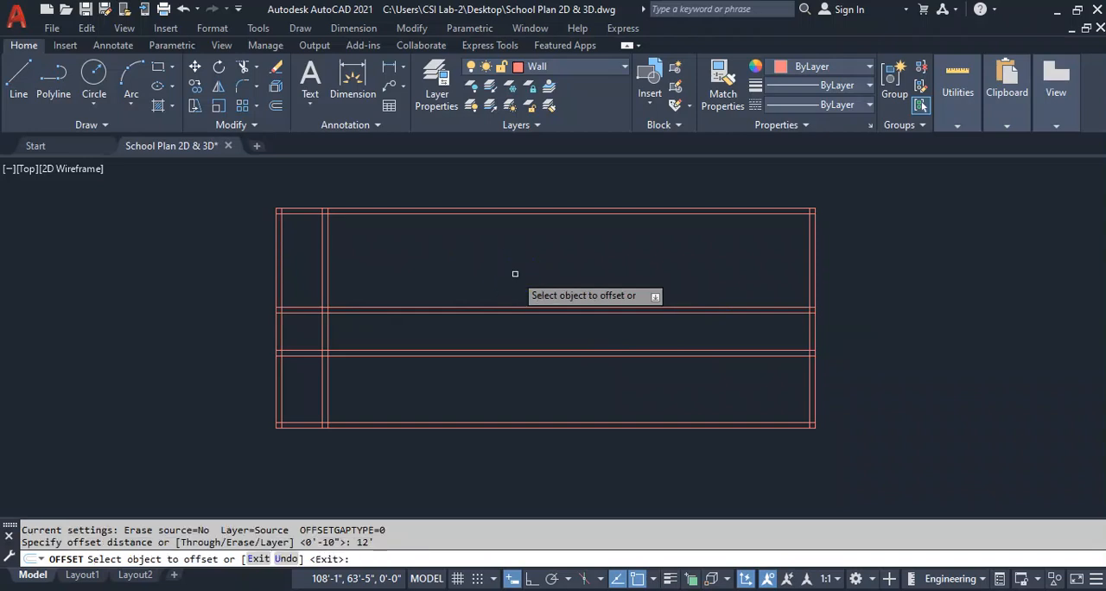
click(281, 265)
click(514, 279)
key(Escape)
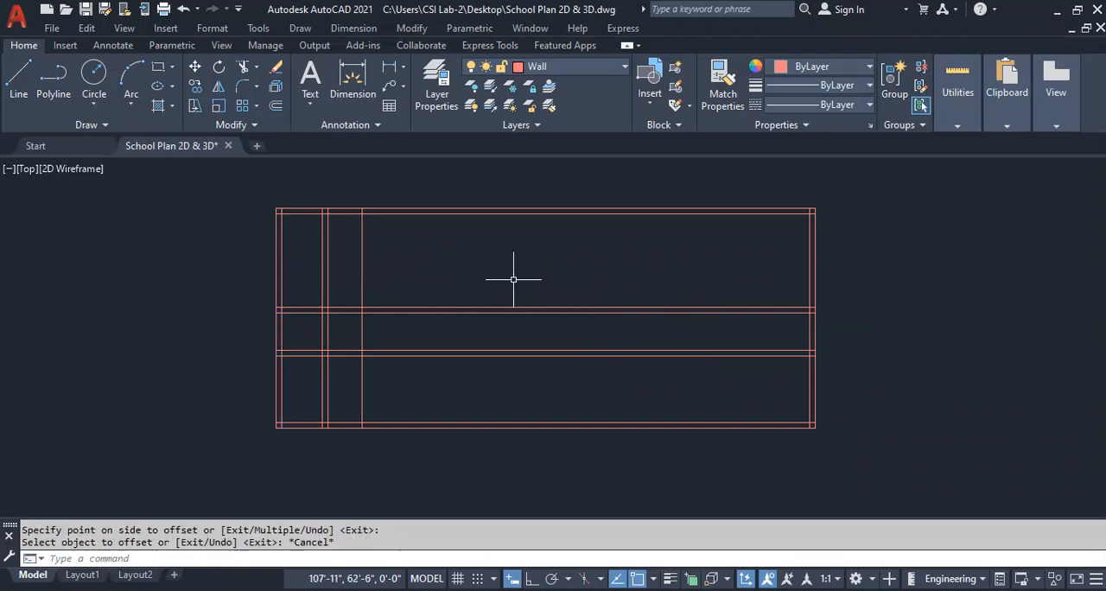
Offset the single vertical line right of the first partition 10" to the right to form the second partition.
text(o)
key(Return)
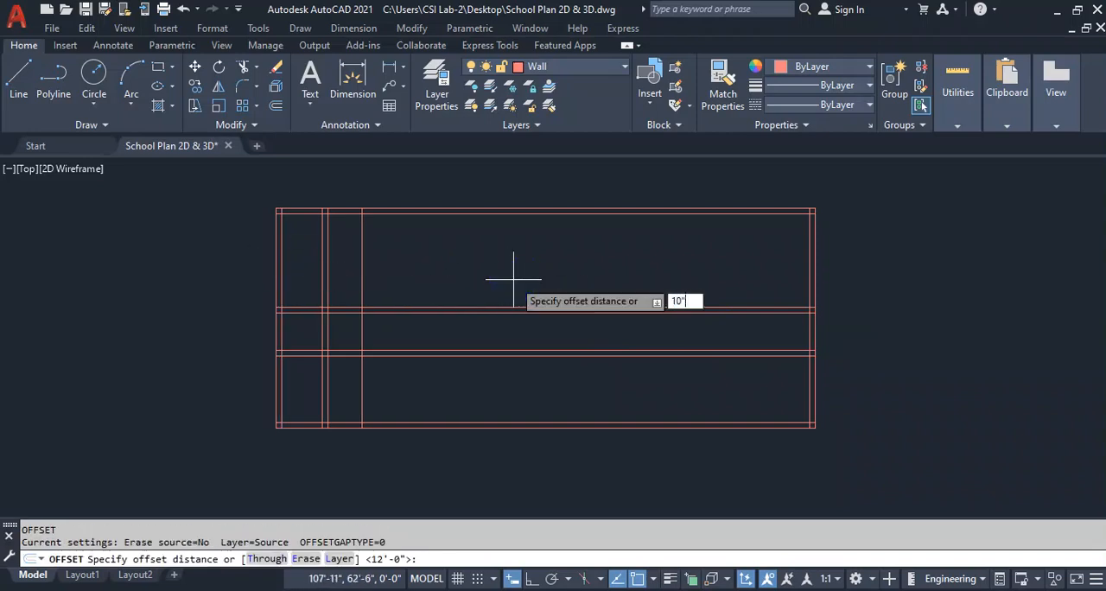
key(Return)
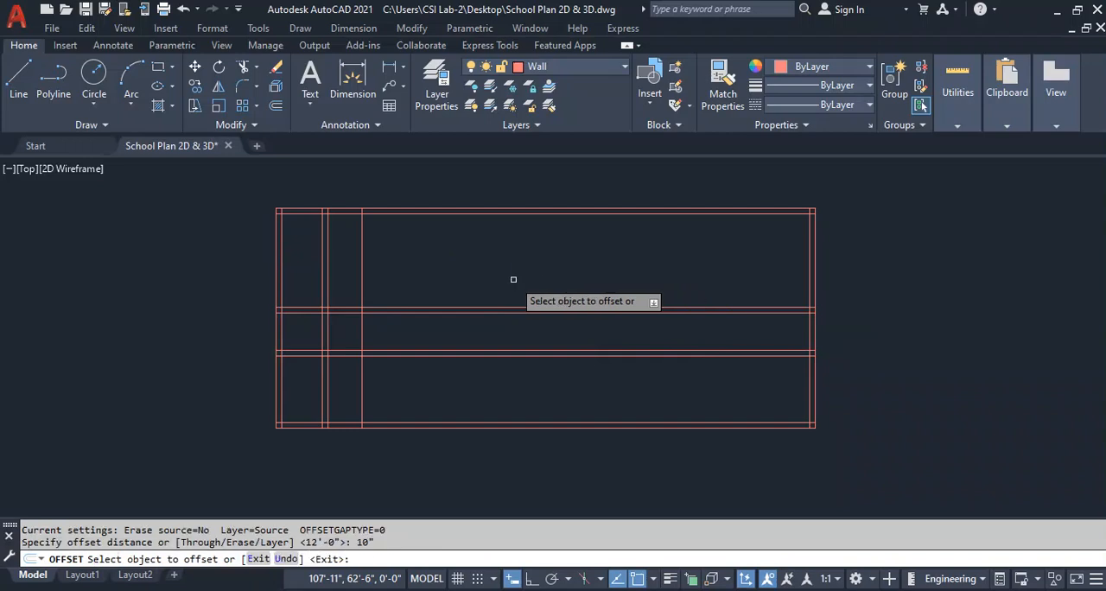
click(362, 272)
click(585, 286)
key(Escape)
Offset the right-hand line of the second partition 10' to the right.
key(Return)
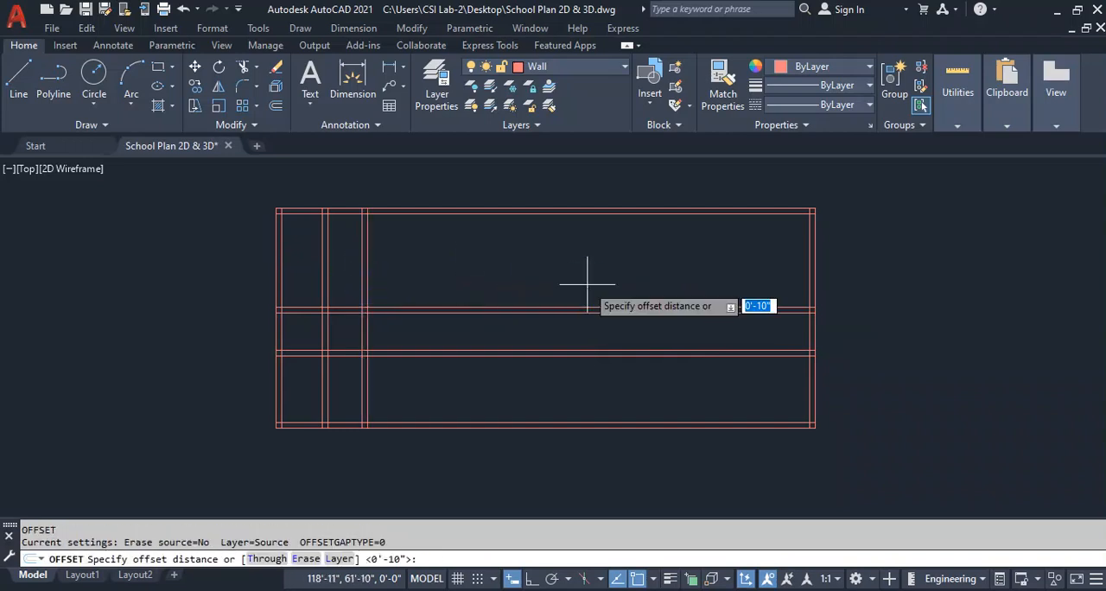
text(10')
key(Return)
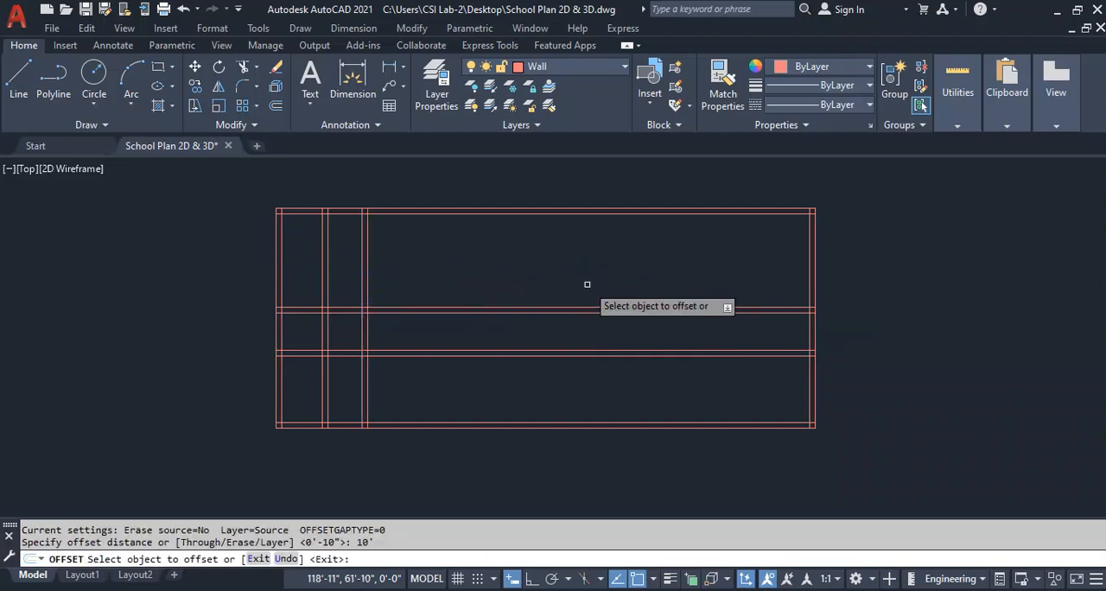
click(366, 337)
click(600, 254)
key(Escape)
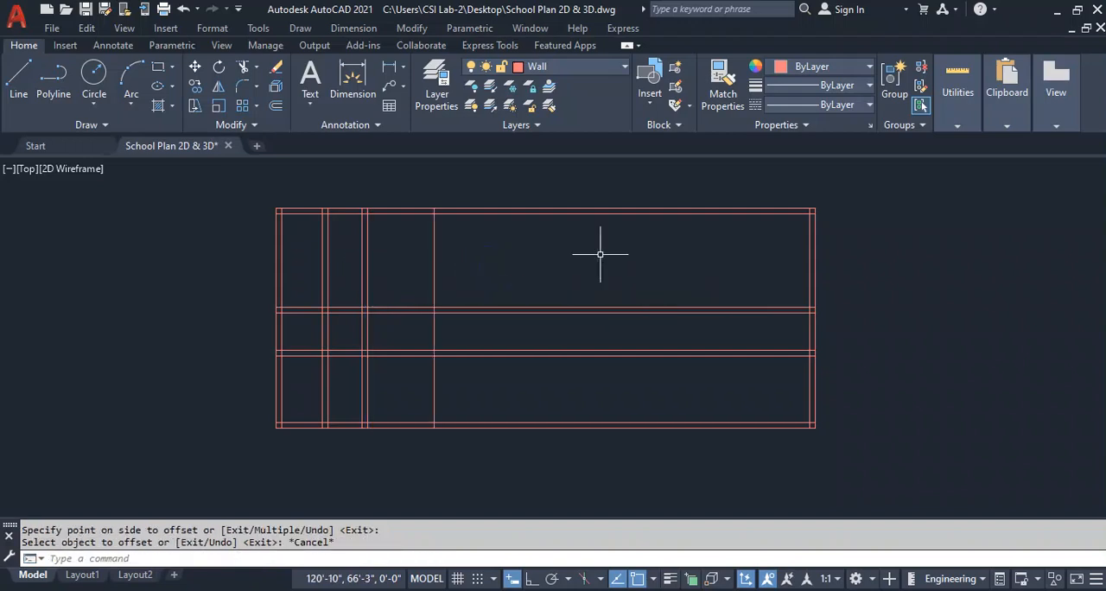
Offset the single vertical line beyond the second partition 10" to the right to form the third partition.
key(Return)
text(10)
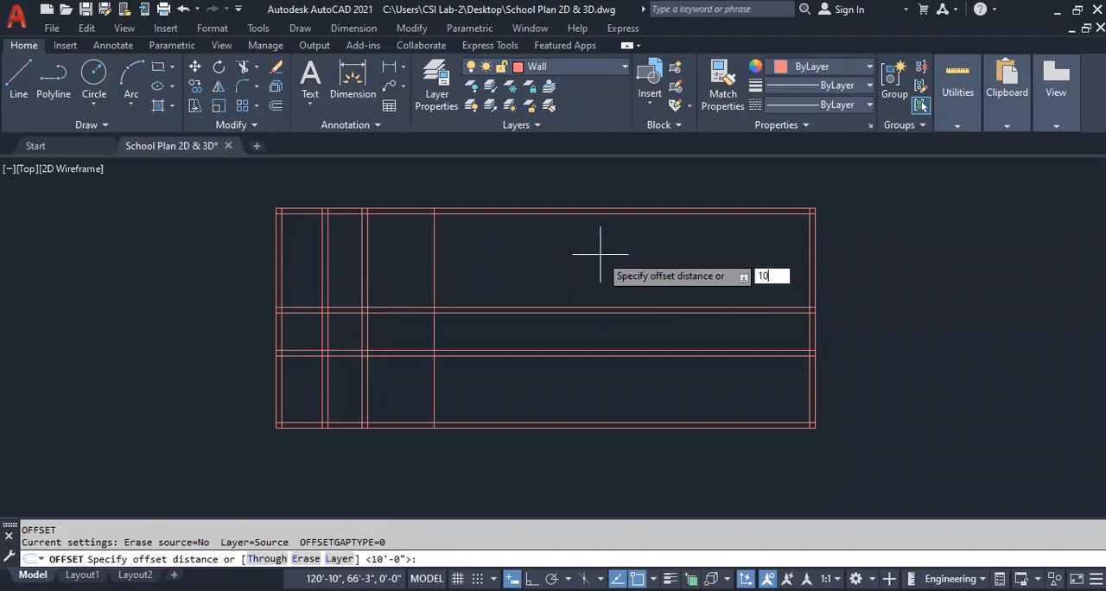
text(")
key(Return)
click(434, 264)
click(602, 272)
key(Escape)
Offset the right-hand line of the third partition 10' to the right.
key(Return)
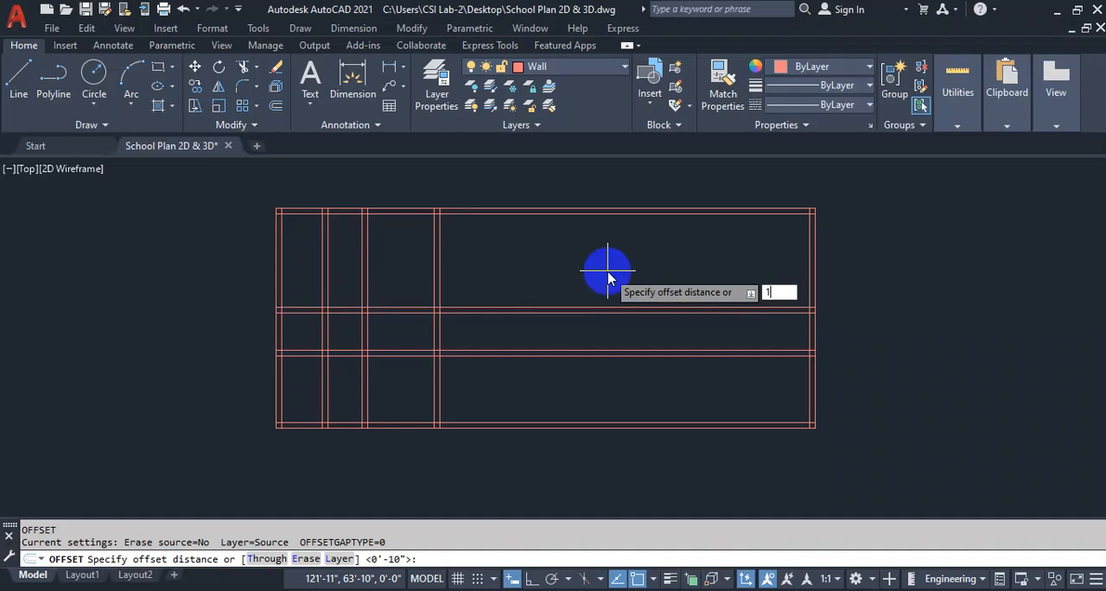
text(10')
key(Return)
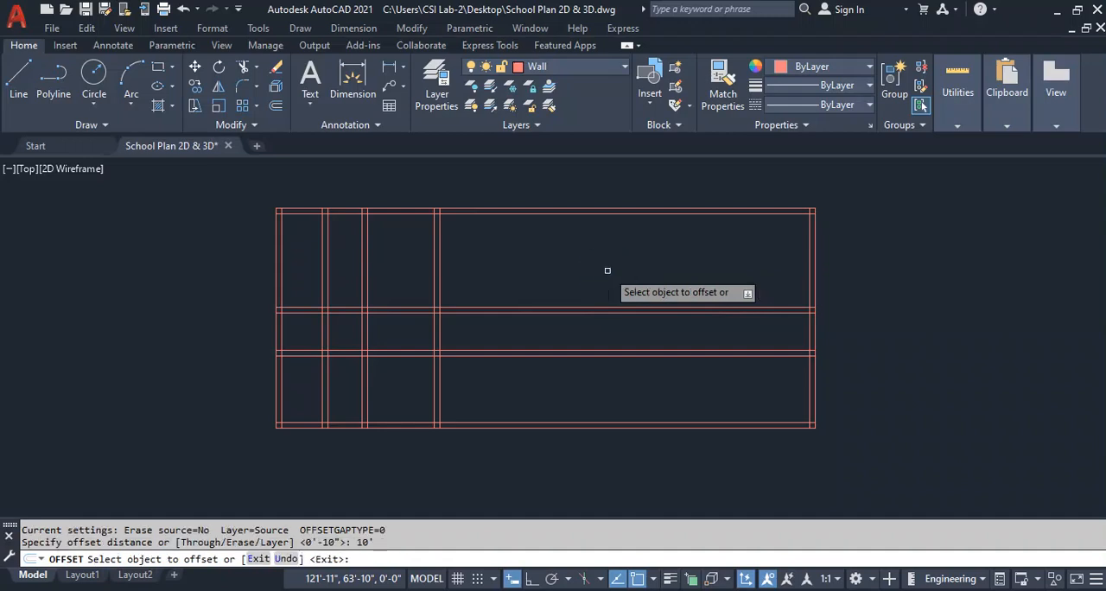
click(439, 261)
click(580, 259)
key(Escape)
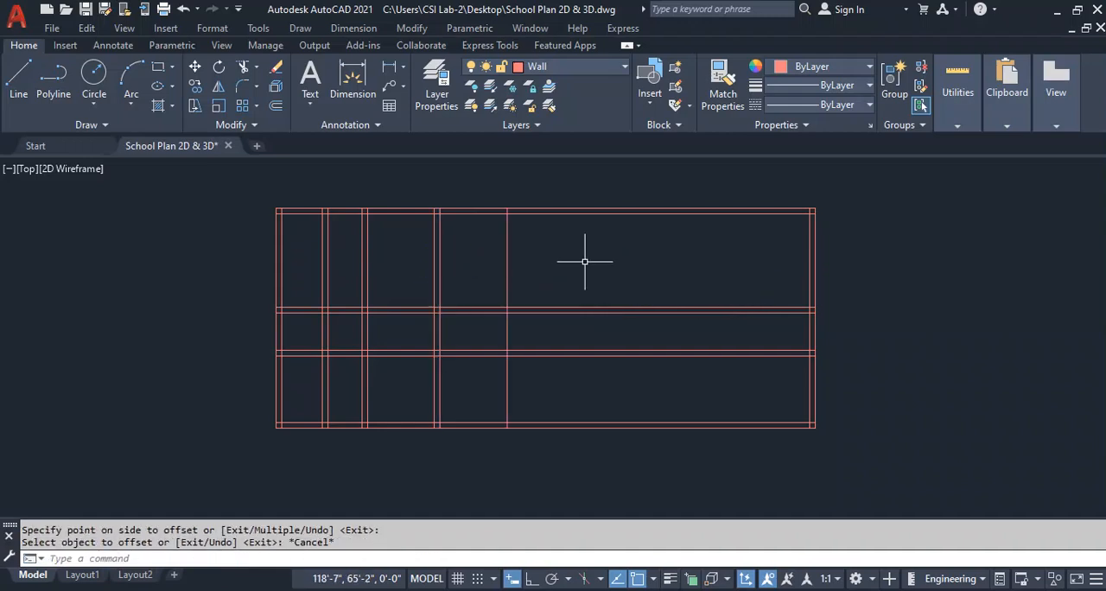
Offset the single vertical line beyond the third partition 10" to the right to form the fourth partition.
right_click(585, 261)
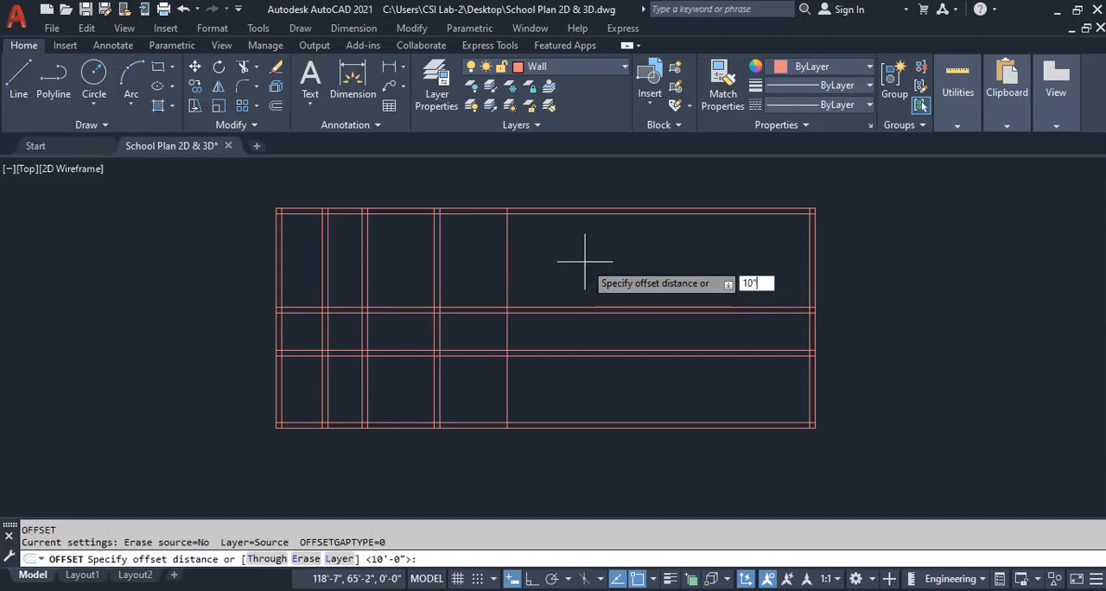
text(10")
key(Return)
click(506, 253)
click(680, 273)
key(Escape)
Offset the right-hand line of the fourth partition 10' to the right.
right_click(681, 273)
text(10)
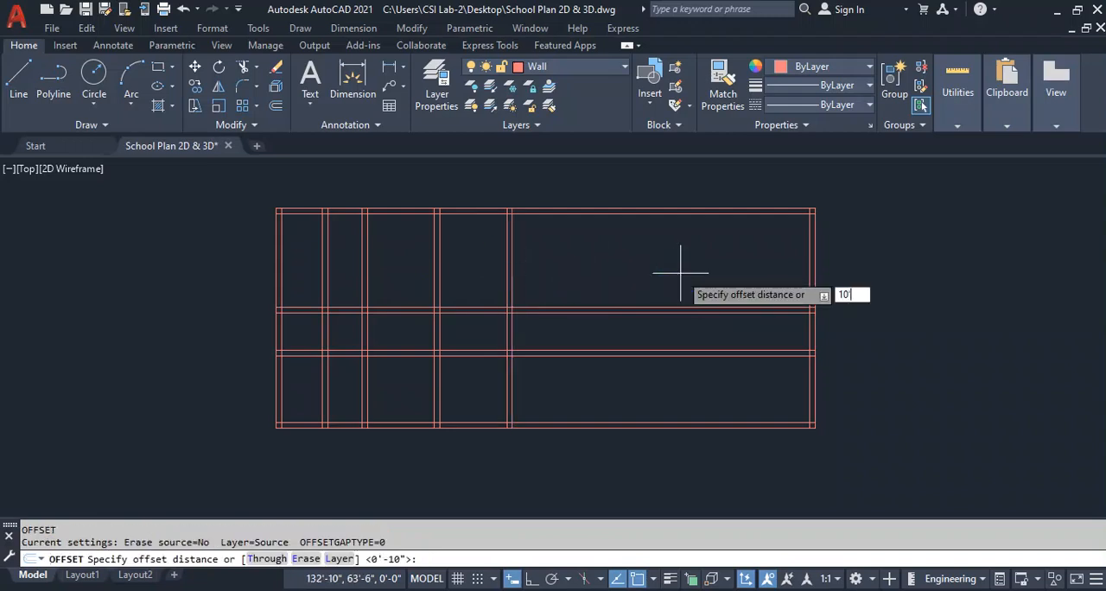
text(')
key(Return)
click(510, 271)
click(602, 267)
key(Escape)
Offset the single vertical line beyond the fourth partition 10" to the right to form the fifth partition.
text(o)
key(Return)
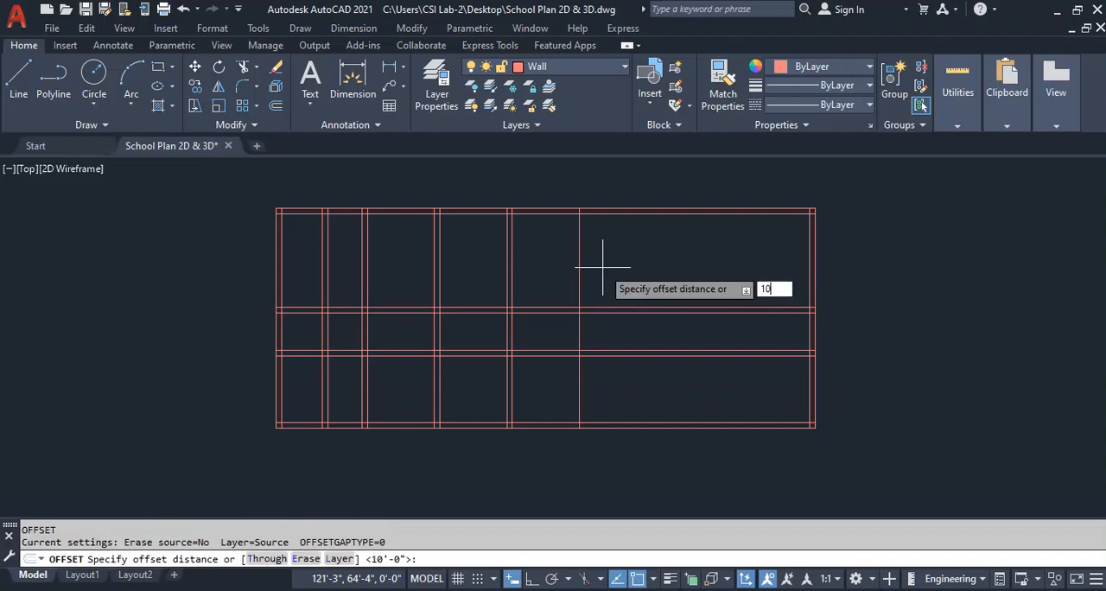
text(10')
key(Return)
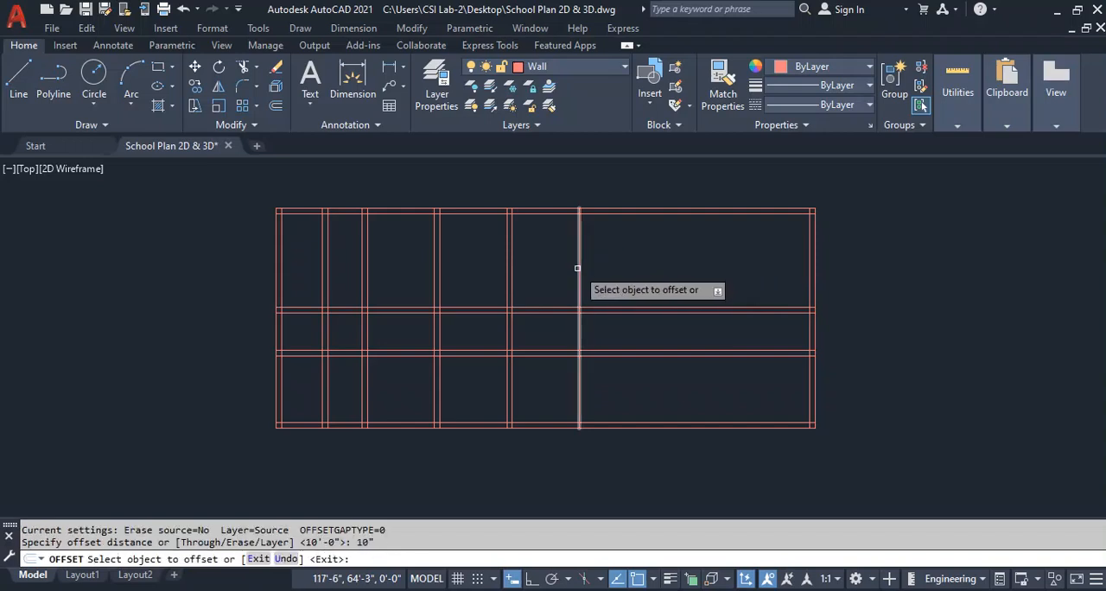
click(578, 268)
click(685, 268)
key(Escape)
Offset the right-hand line of the fifth partition 10' to the right.
key(Return)
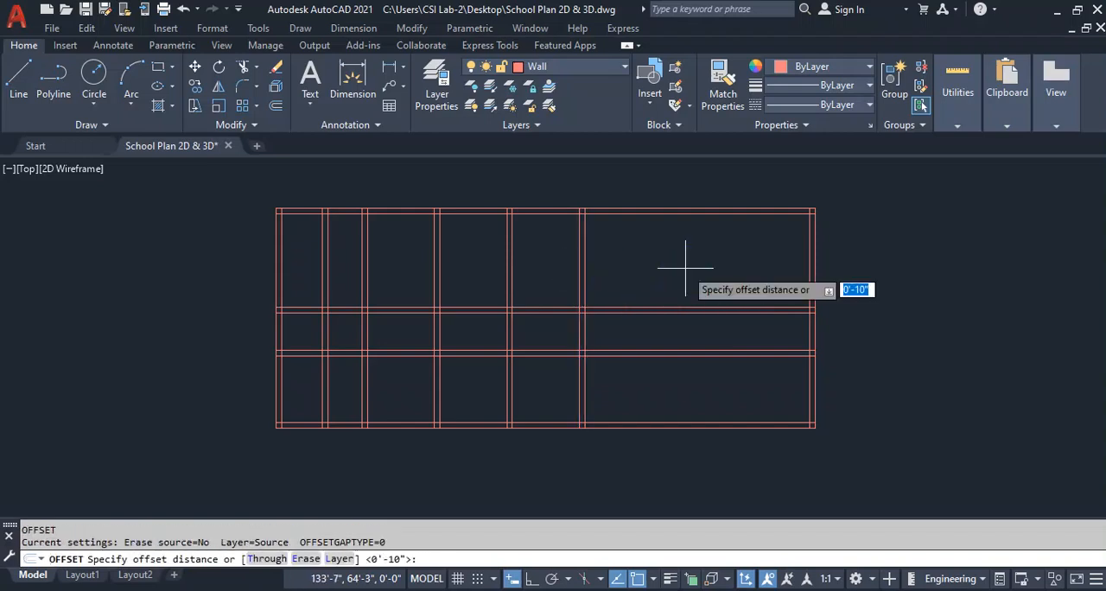
key(Return)
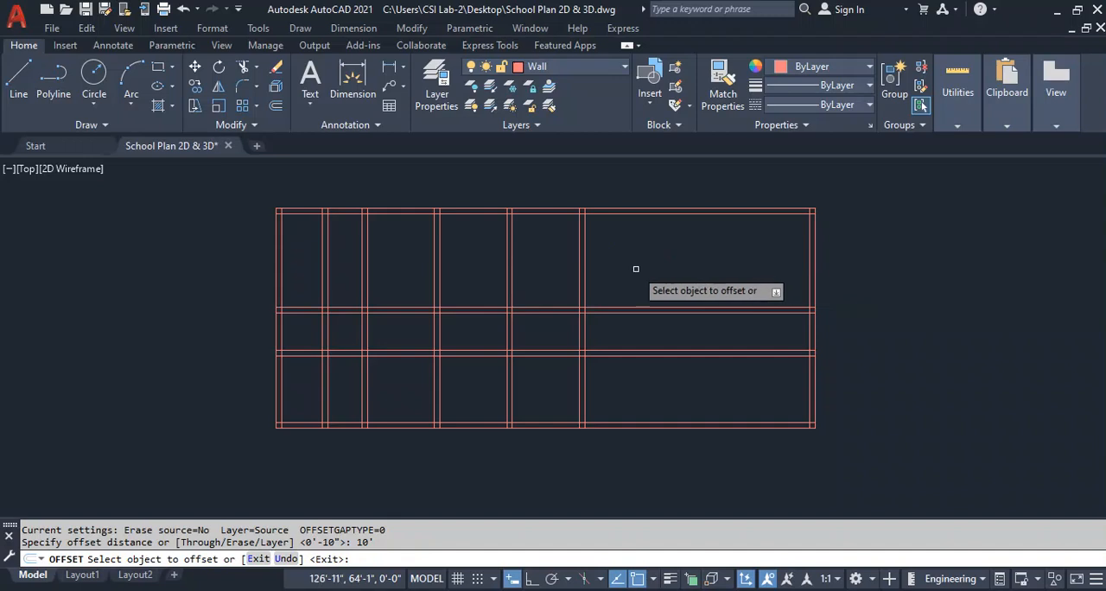
click(583, 292)
click(669, 273)
key(Escape)
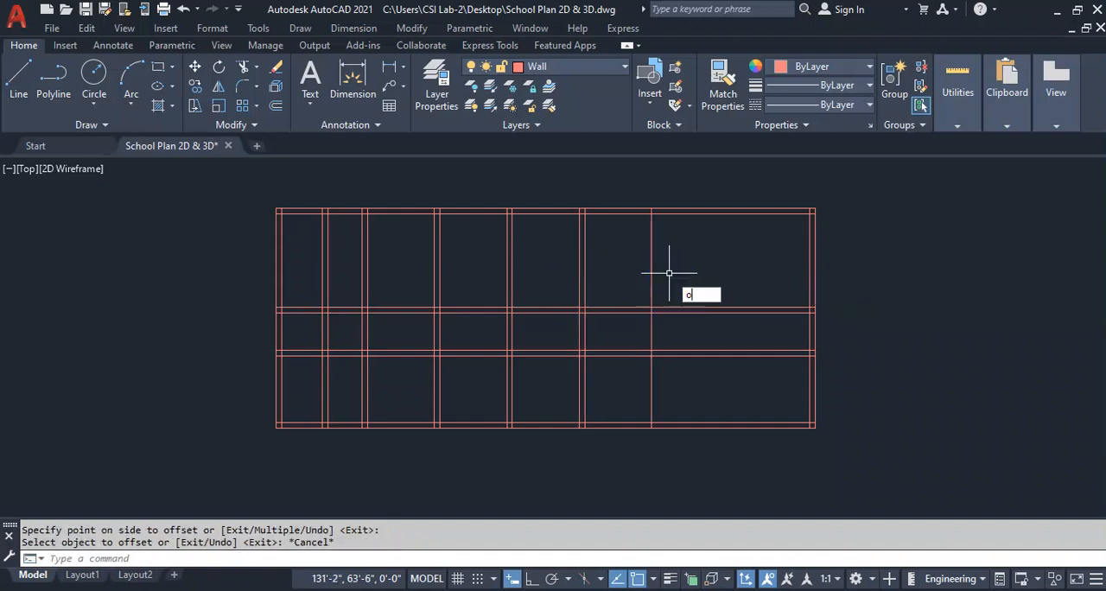
Offset the single vertical line beyond the fifth partition 10" to the right to form the sixth partition.
text(o)
key(Return)
text(10")
key(Return)
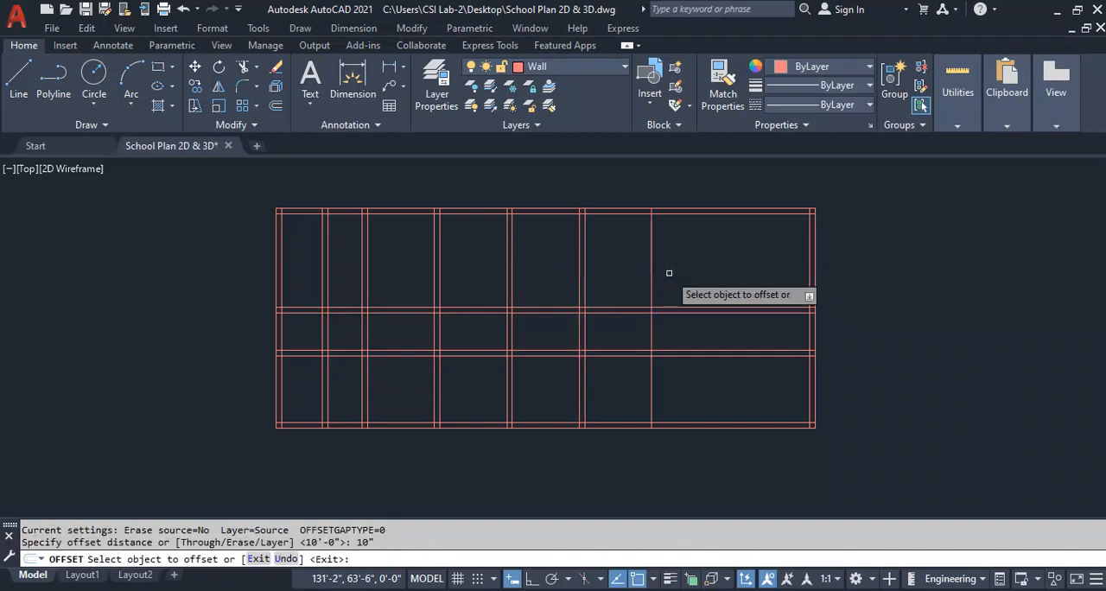
click(649, 263)
click(753, 259)
key(Escape)
Offset the right-hand line of the sixth partition 12' to the right.
text(o)
key(Return)
text(12')
key(Return)
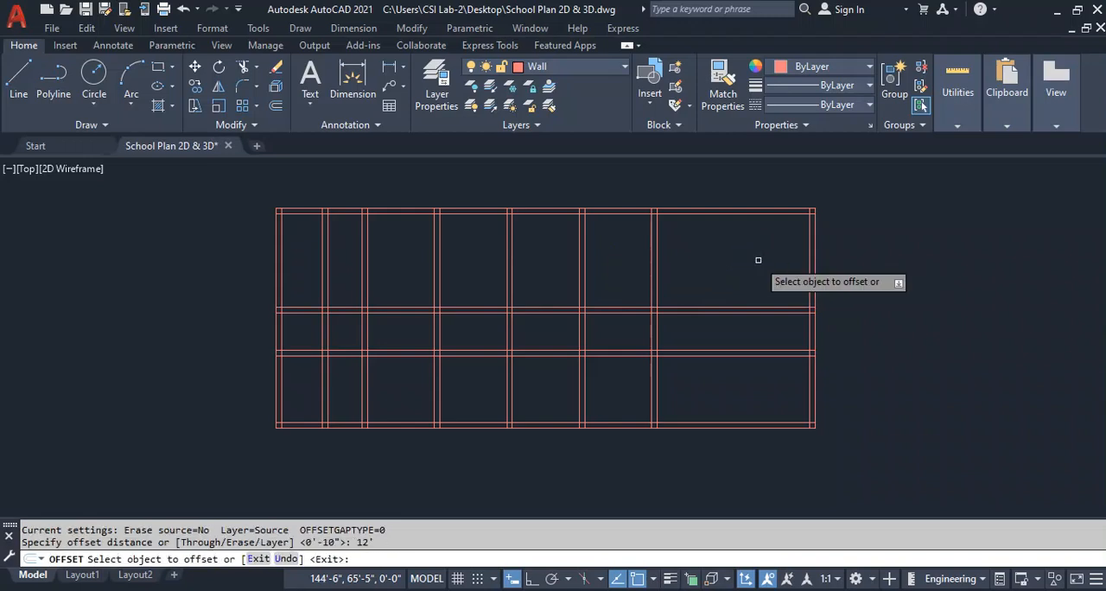
click(654, 267)
click(772, 265)
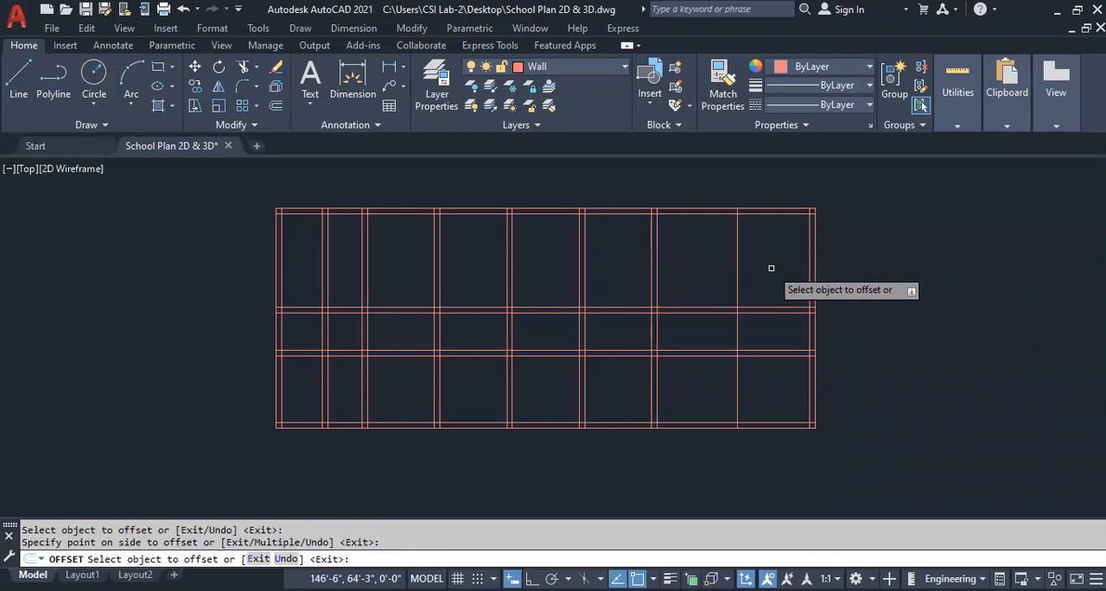
key(Escape)
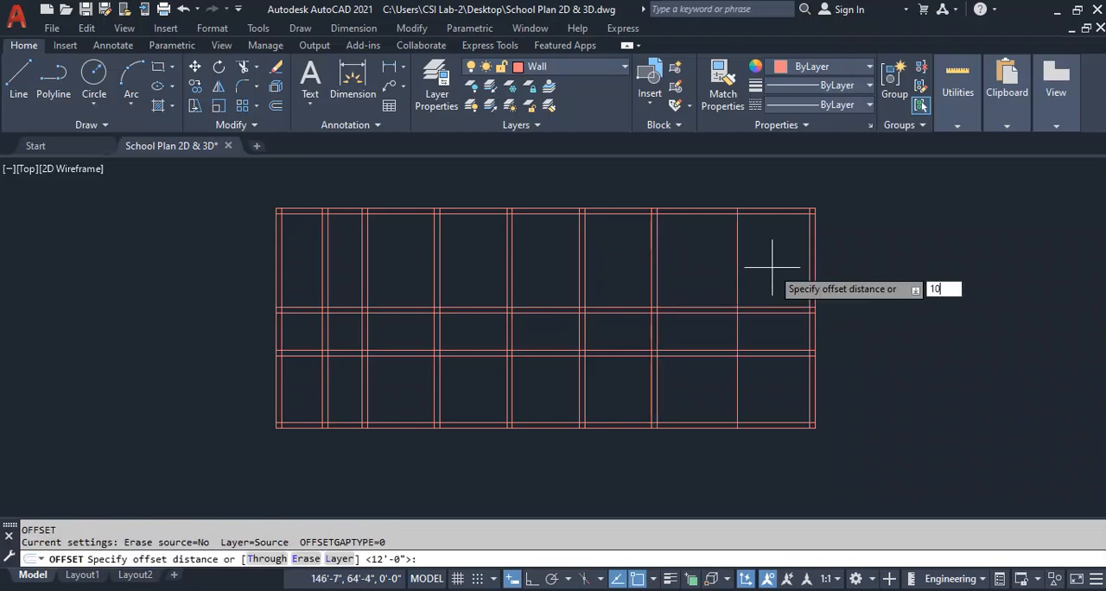
Offset the single vertical line near the right wall 10" to the right to form the seventh partition.
key(Return)
click(736, 268)
click(797, 265)
key(Escape)
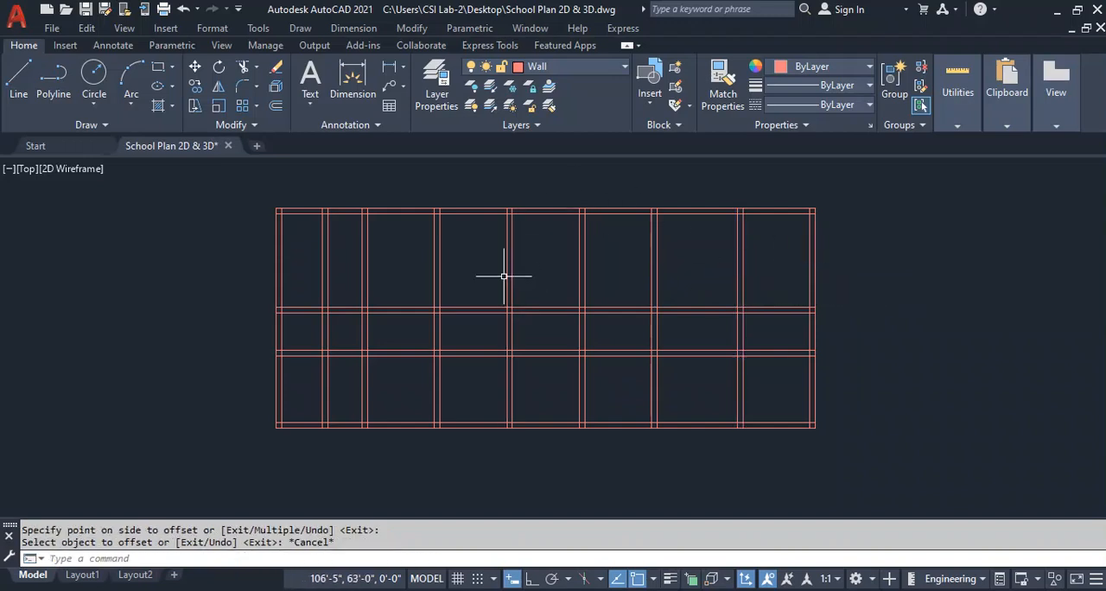
Trim the first partition's upper-room segment, the partition lines crossing the corridor, and the horizontal wall lines on both sides of the lower middle rooms.
key(Return)
drag(348, 271, 311, 264)
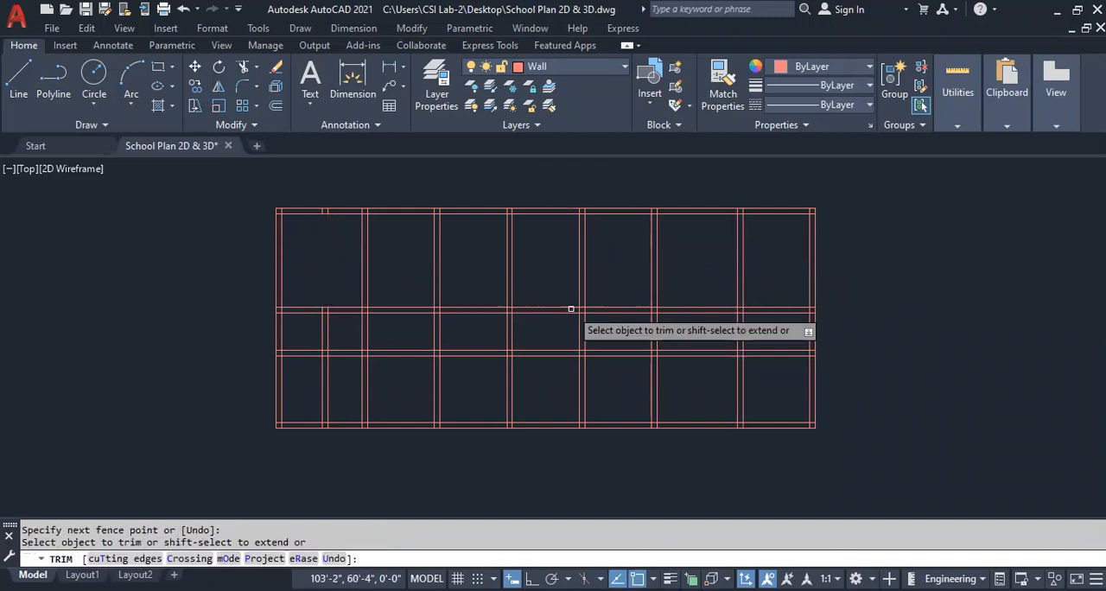
mouse_move(760, 327)
mouse_down()
mouse_move(716, 316)
mouse_move(358, 326)
mouse_move(344, 453)
mouse_up()
drag(709, 341, 685, 450)
key(Escape)
Erase the isolated block of four lower middle rooms.
click(679, 339)
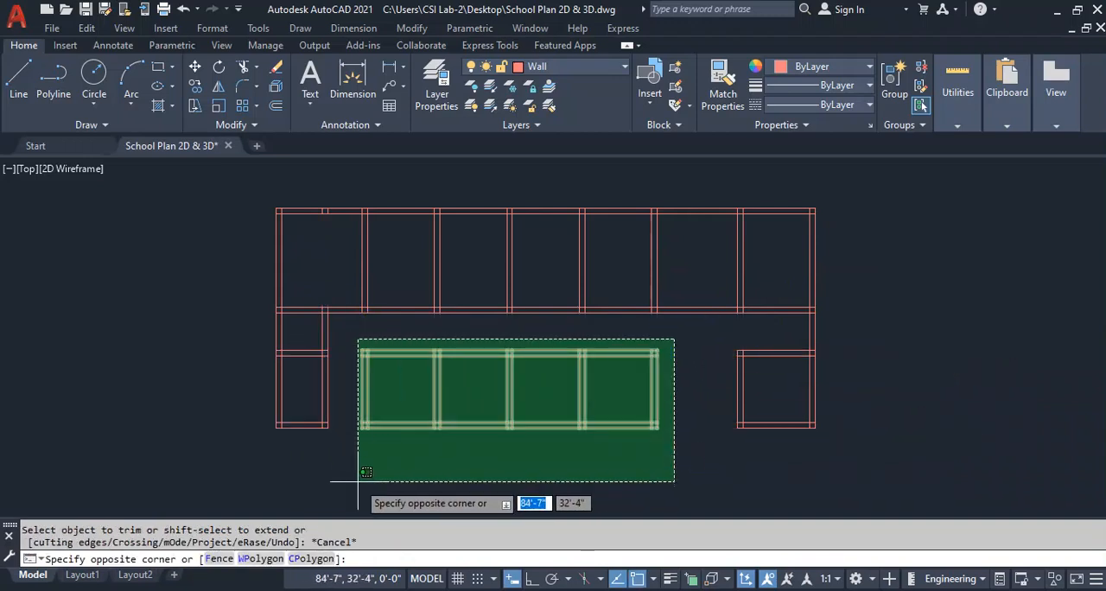
click(357, 512)
key(Delete)
Erase the leftover first-partition stubs in the upper outer wall and save the drawing.
click(335, 206)
key(Delete)
middle_drag(686, 394, 666, 394)
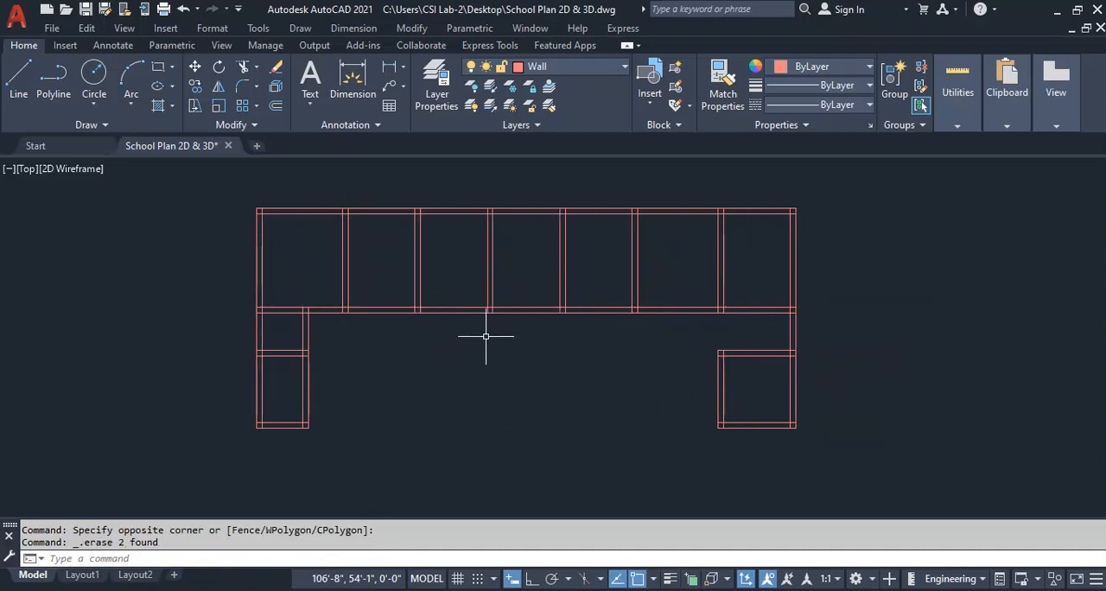
key(ctrl+s)
Copy the whole floor plan and paste the duplicate directly above the original.
scroll(329, 346, down, 5)
scroll(343, 343, up, 3)
middle_drag(342, 343, 573, 373)
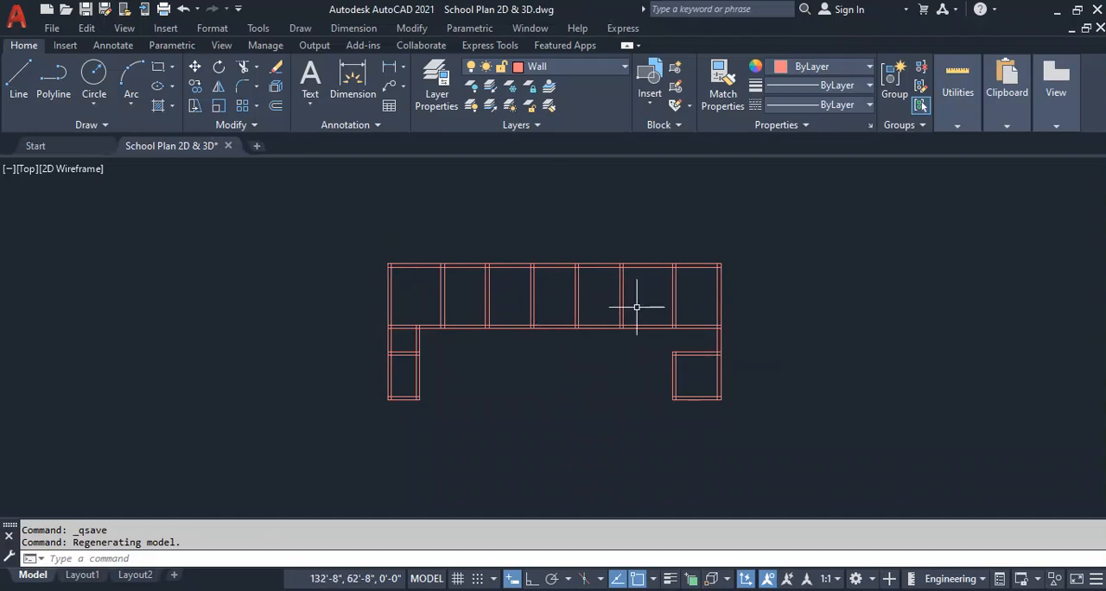
click(757, 242)
click(271, 457)
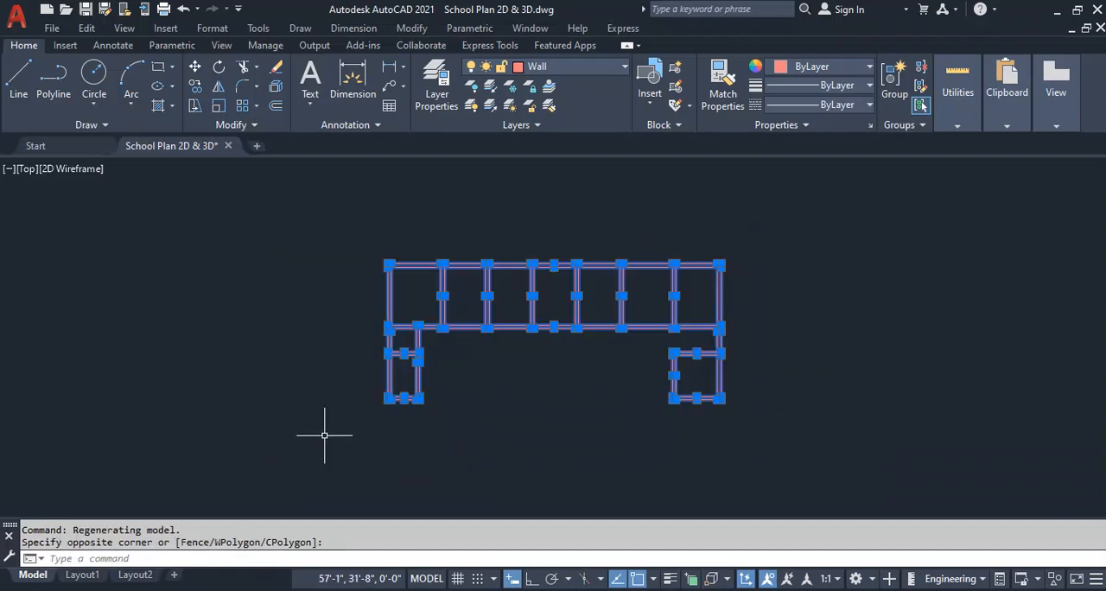
key(ctrl+c)
scroll(149, 364, down, 2)
scroll(149, 365, down, 2)
key(ctrl+v)
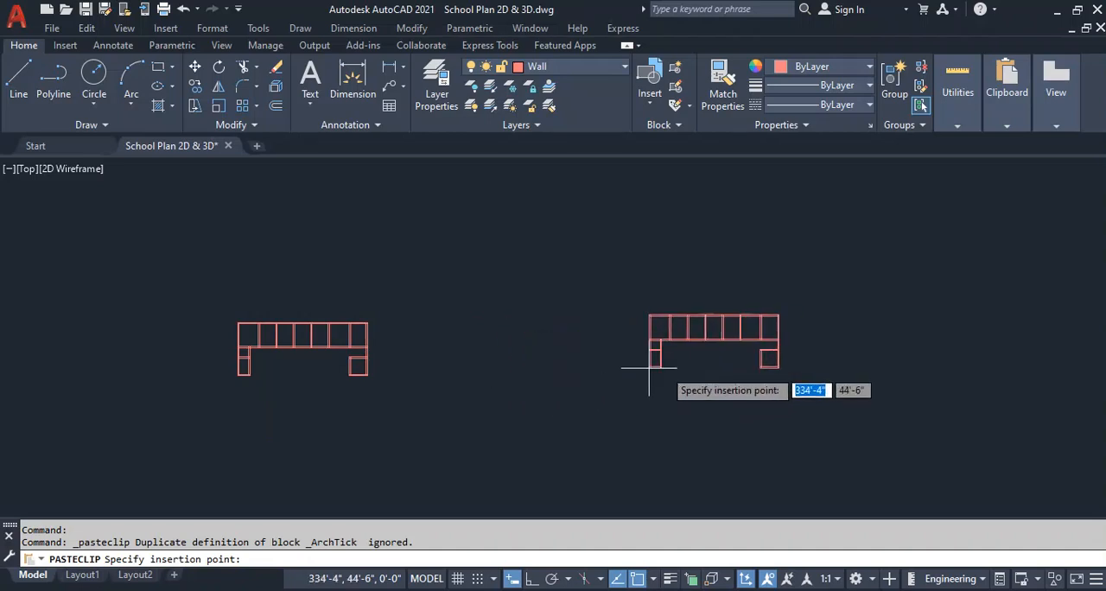
scroll(521, 378, down, 2)
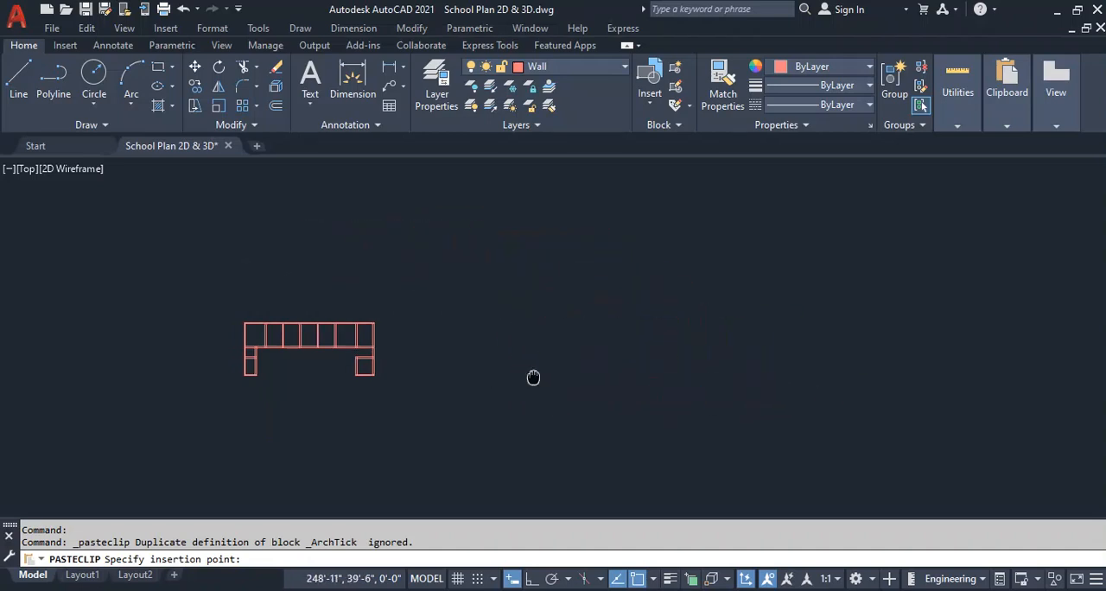
click(421, 263)
Trim the vertical line ends crossing the thickness of the upper outer wall along the pasted plan's full length.
scroll(346, 293, up, 5)
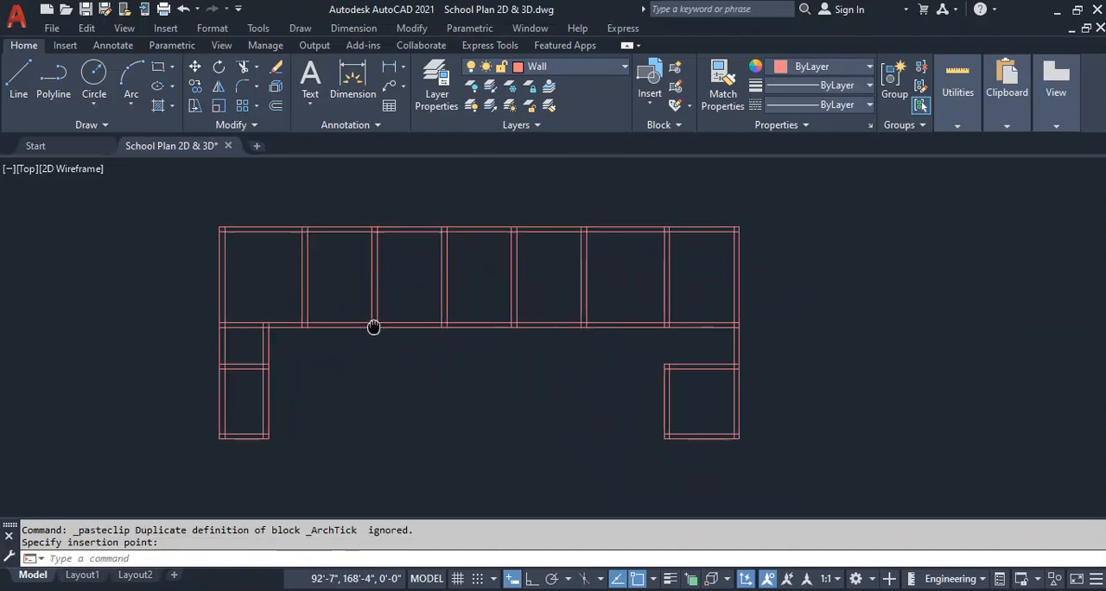
text(tr)
key(Return)
scroll(751, 216, up, 3)
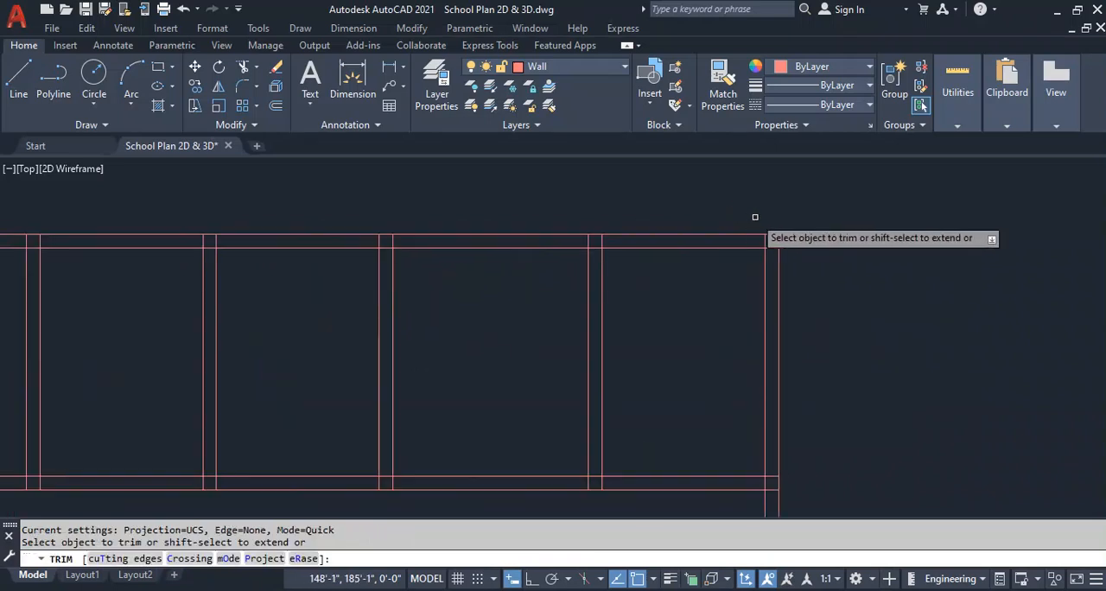
click(772, 240)
scroll(767, 241, down, 4)
scroll(235, 230, up, 2)
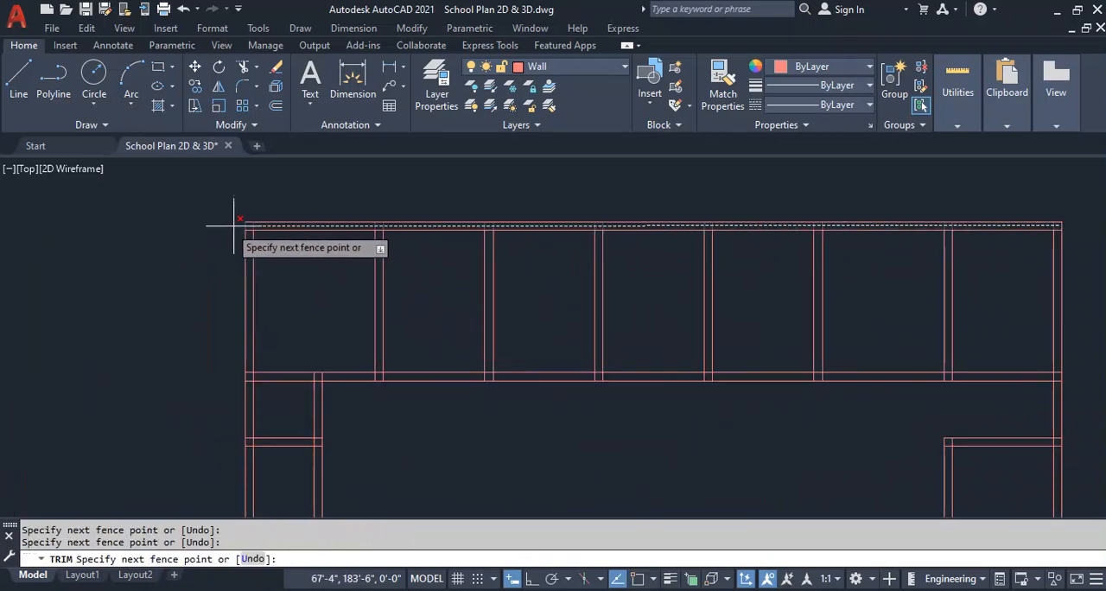
click(250, 228)
click(249, 228)
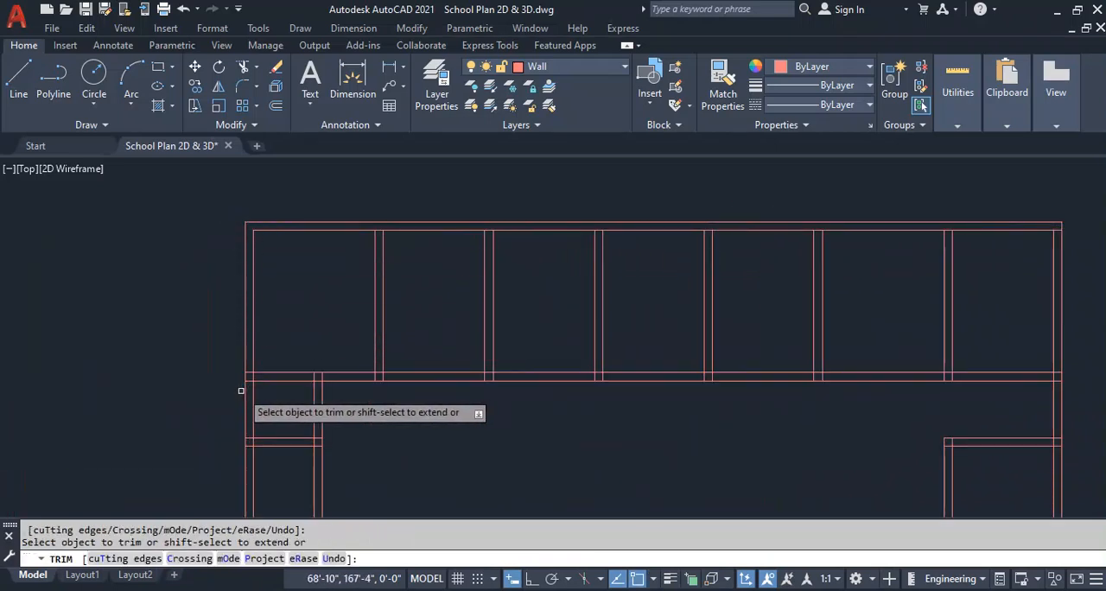
Trim the lines crossing inside the corridor wall at the left outer wall, the first two partitions and the left wing's wall.
scroll(241, 383, up, 4)
mouse_move(235, 358)
mouse_down()
mouse_move(232, 413)
mouse_move(232, 383)
mouse_move(967, 381)
mouse_up()
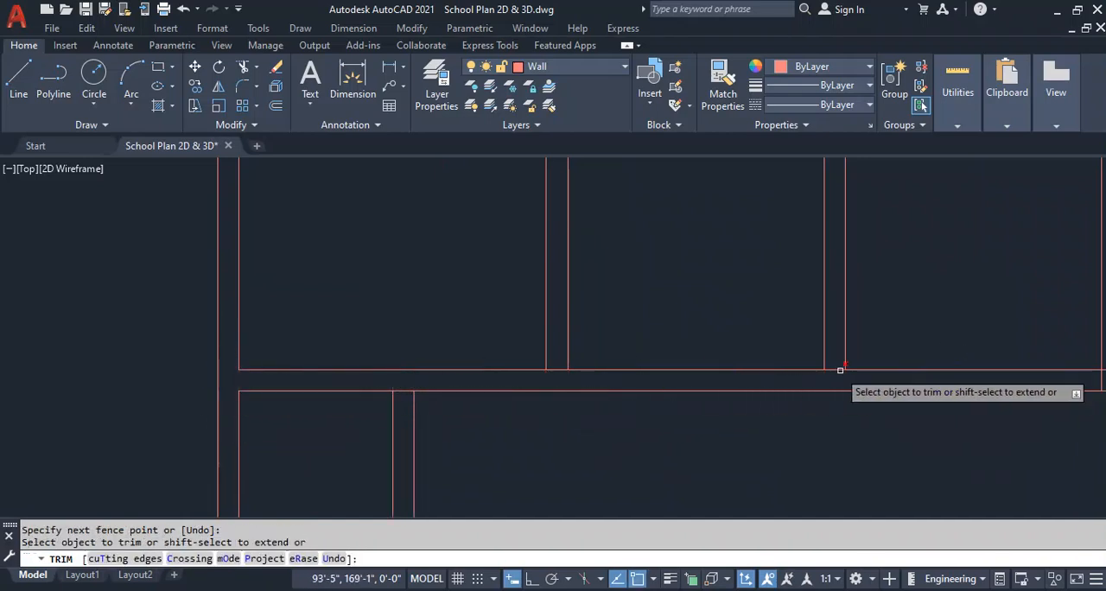
click(836, 369)
click(557, 370)
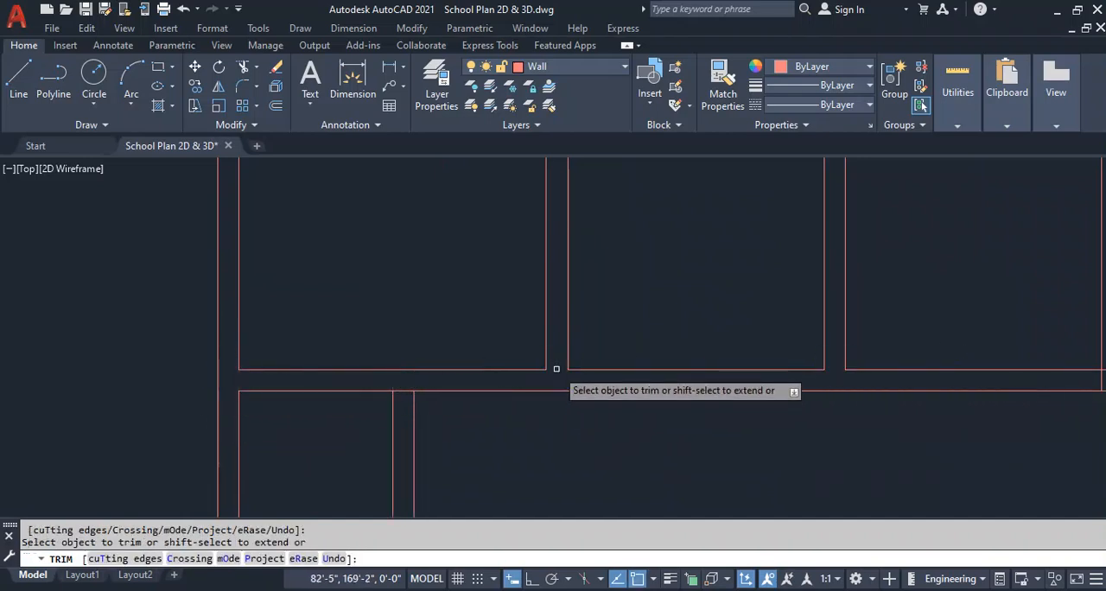
click(386, 393)
Trim the overlapping lines where the left wing's cross wall meets its two side walls.
scroll(395, 389, down, 5)
scroll(476, 388, up, 6)
drag(485, 312, 484, 369)
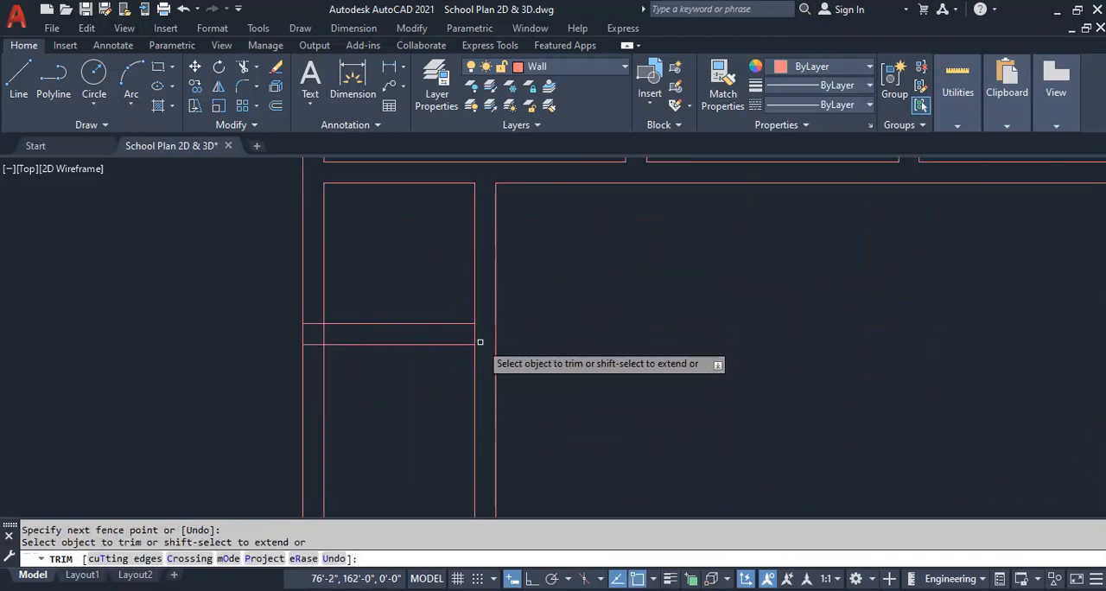
click(475, 339)
drag(309, 316, 318, 354)
click(325, 337)
Trim the crossing line ends at both lower corners of the left wing.
scroll(639, 337, down, 6)
scroll(615, 397, up, 6)
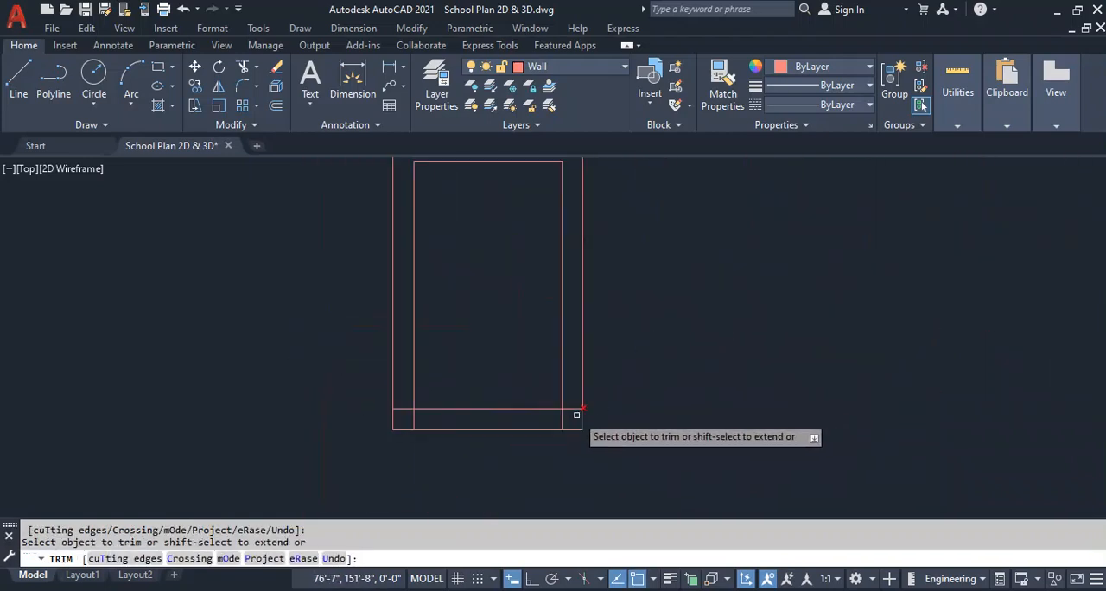
click(573, 403)
click(550, 422)
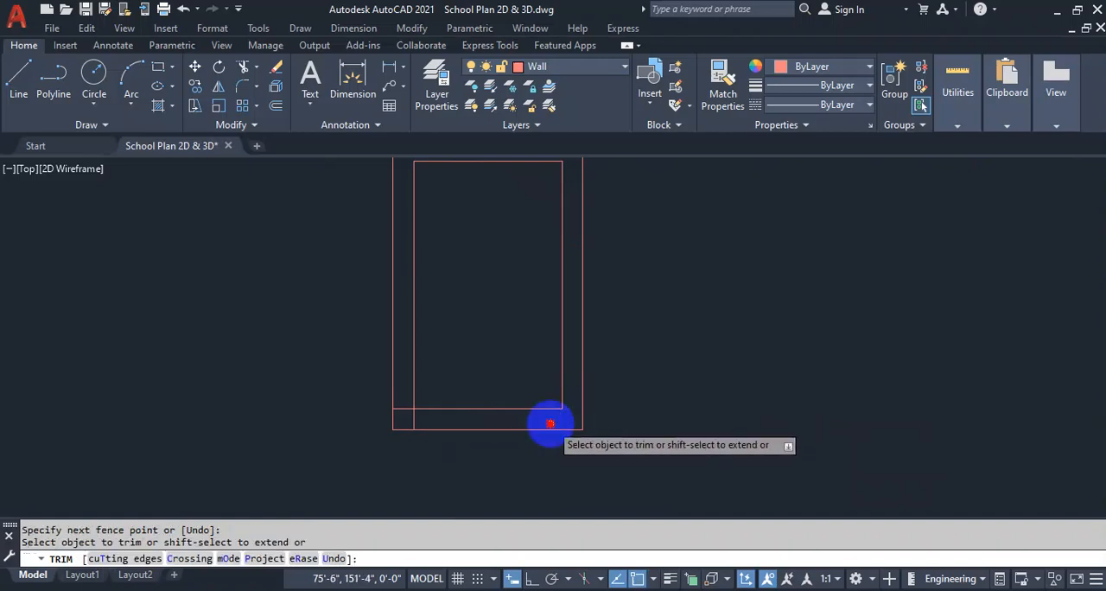
click(408, 402)
click(415, 420)
Trim the corridor wall's junctions with the remaining partitions and the right outer wall.
scroll(639, 383, down, 5)
scroll(719, 353, up, 5)
click(857, 286)
click(153, 286)
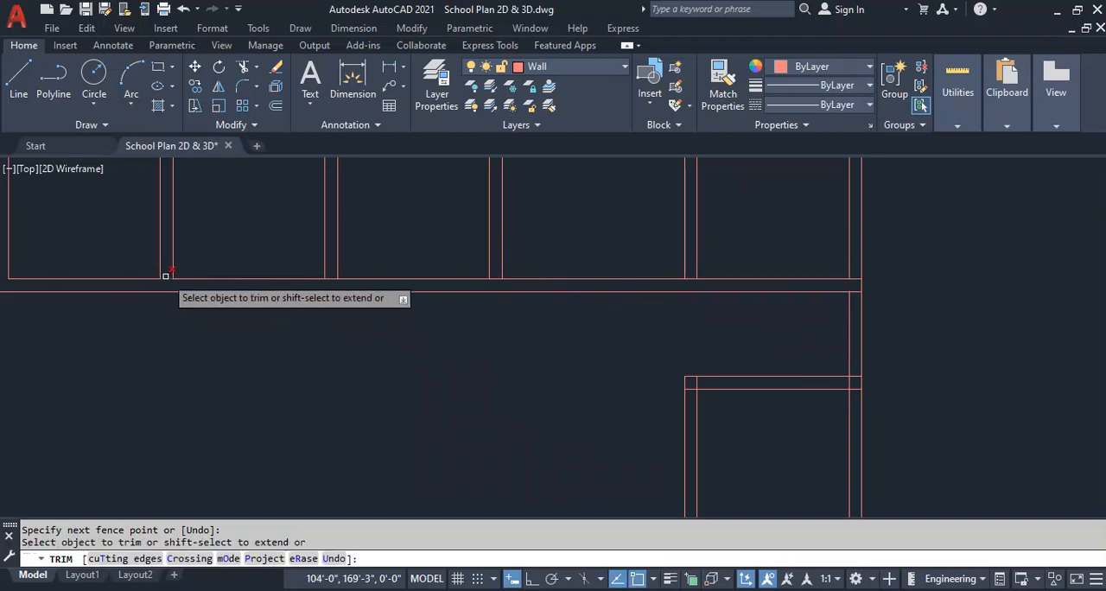
click(330, 279)
click(495, 279)
click(690, 279)
click(855, 276)
click(855, 284)
Trim the overlapping lines at both upper corners of the right wing's room.
click(852, 400)
click(855, 380)
click(691, 383)
key(Return)
Trim the crossing line ends at both lower corners of the right wing.
scroll(664, 362, down, 5)
scroll(697, 410, up, 8)
click(650, 430)
click(398, 430)
click(400, 418)
key(Return)
Trim the upper outer wall's inner line between the faces of each partition and save the drawing.
scroll(513, 351, down, 6)
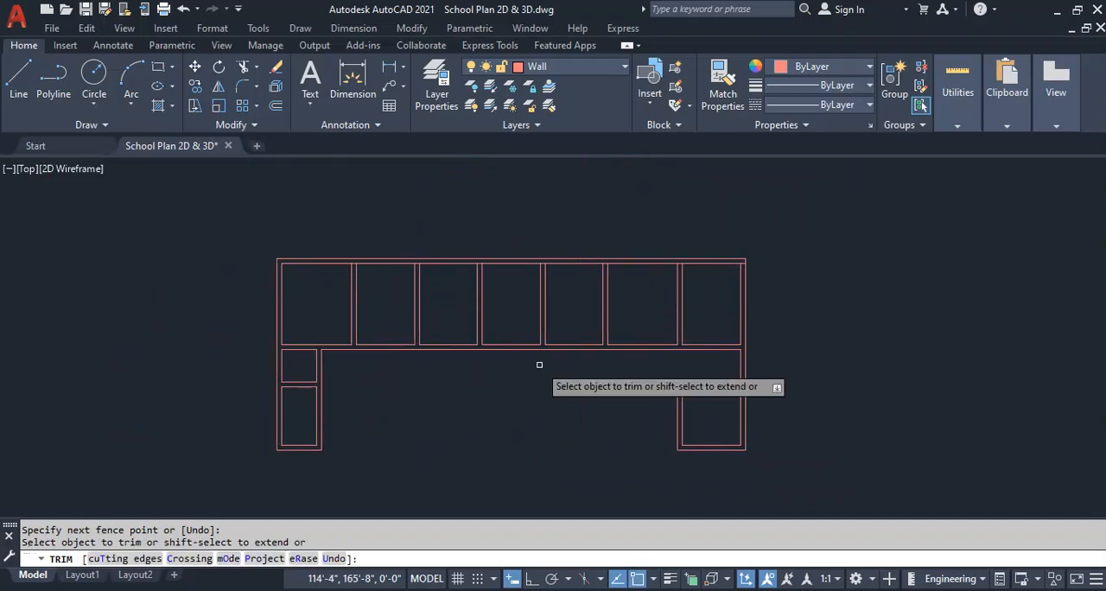
scroll(748, 268, up, 5)
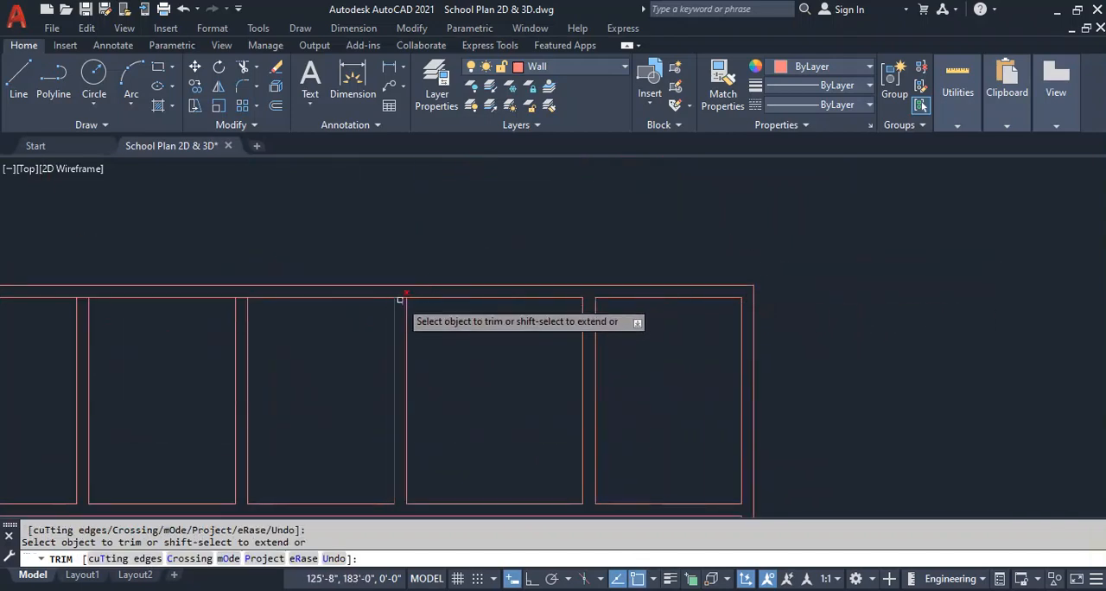
middle_drag(397, 299, 748, 250)
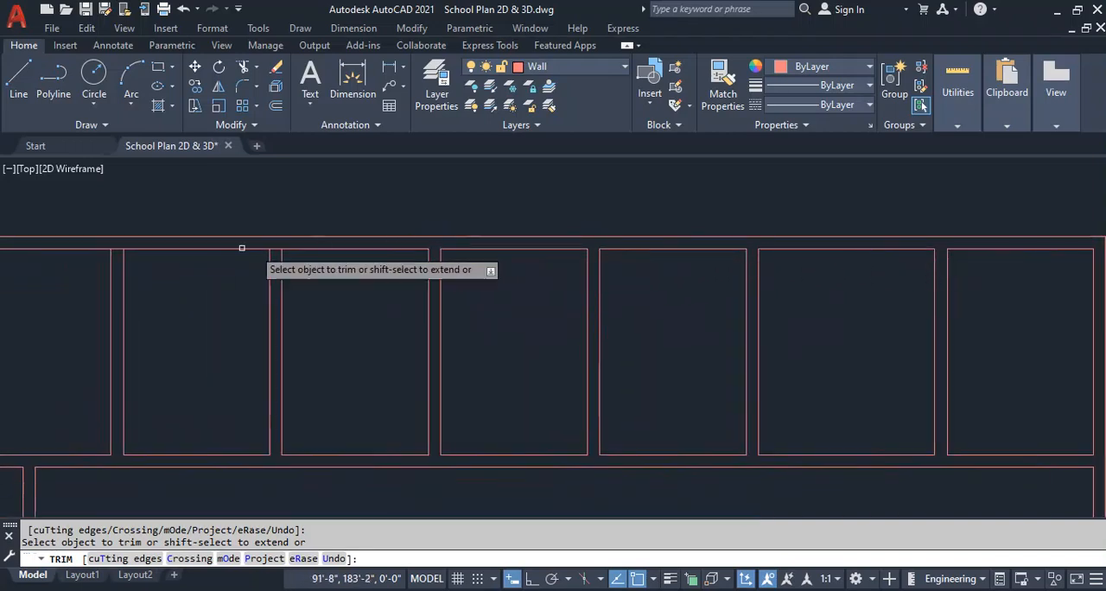
scroll(375, 239, down, 4)
scroll(275, 310, up, 4)
middle_drag(287, 317, 283, 275)
scroll(276, 272, down, 6)
key(Escape)
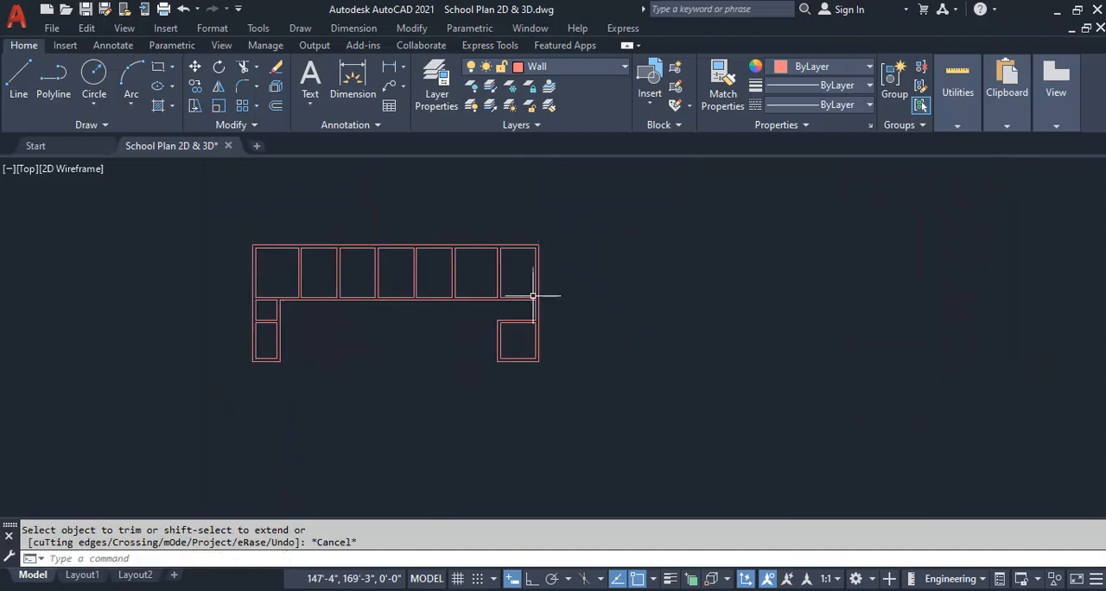
scroll(377, 263, up, 2)
middle_drag(239, 351, 262, 351)
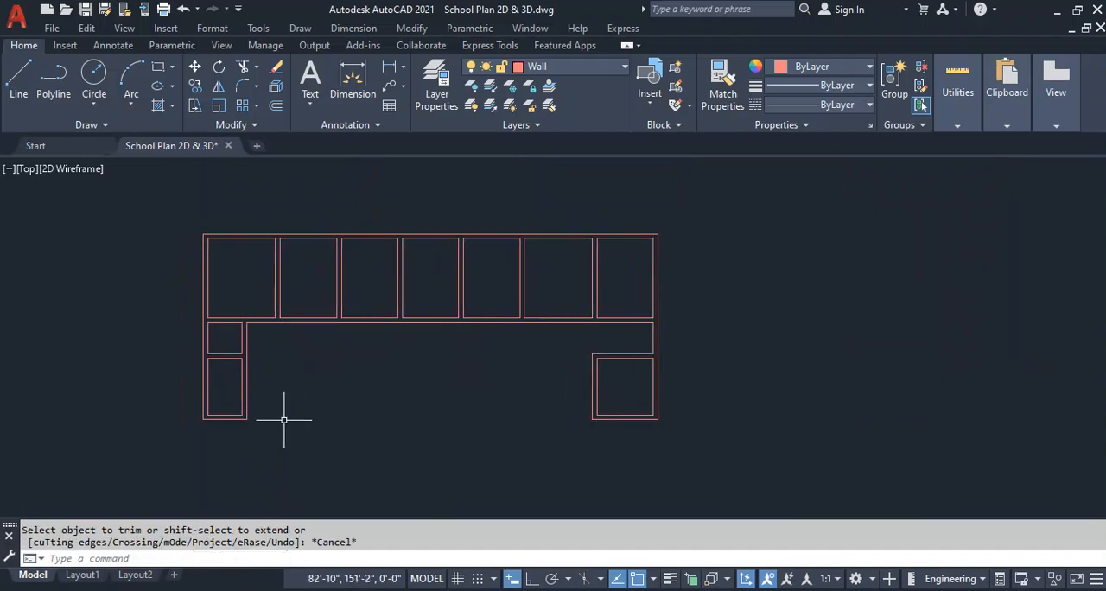
key(ctrl+s)
Compare the cleaned-up plan with the original plan below it.
middle_drag(330, 395, 436, 214)
scroll(435, 320, down, 6)
scroll(443, 423, up, 6)
middle_drag(488, 406, 437, 354)
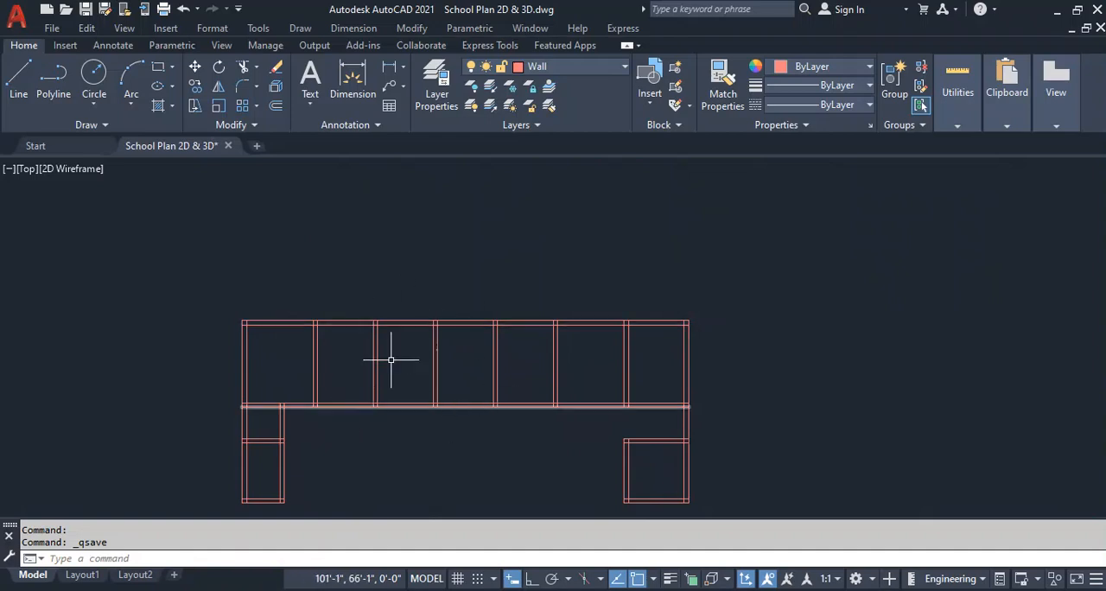
middle_drag(423, 367, 567, 480)
scroll(556, 399, down, 5)
middle_drag(470, 246, 459, 368)
scroll(475, 313, up, 5)
middle_drag(724, 350, 575, 354)
scroll(576, 355, up, 2)
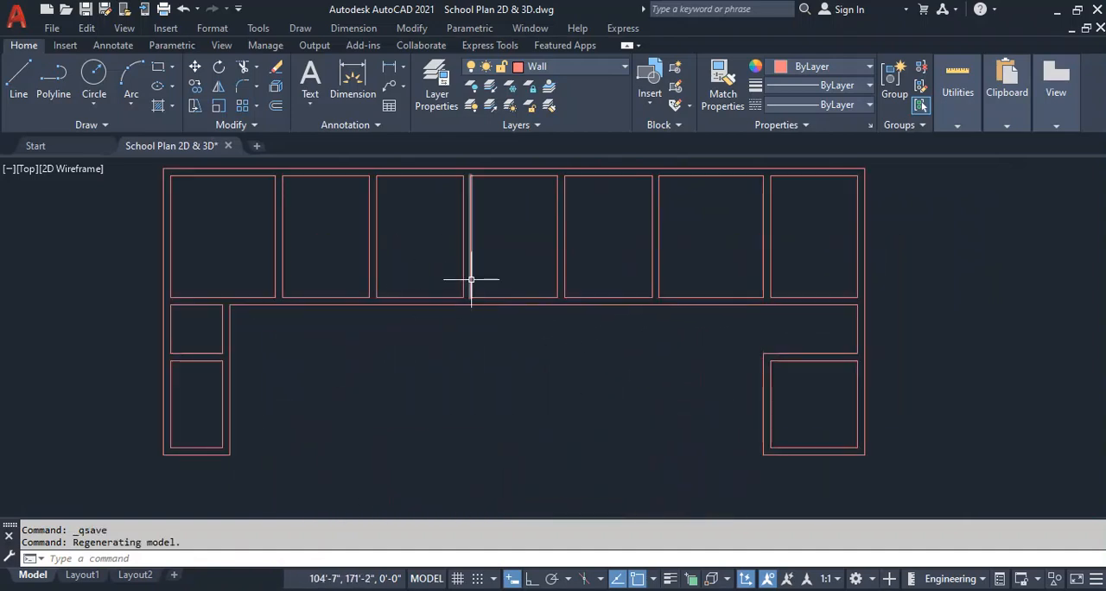
middle_drag(241, 245, 307, 258)
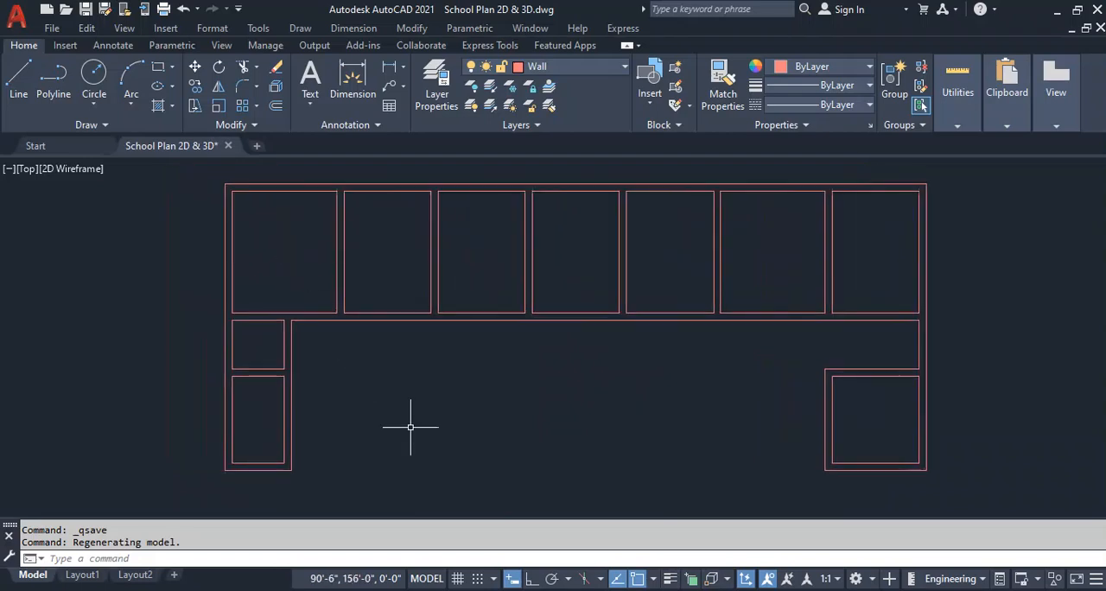
Draw two short lines across the corridor wall, continuing both faces of the first partition.
text(l)
key(Return)
scroll(352, 327, up, 4)
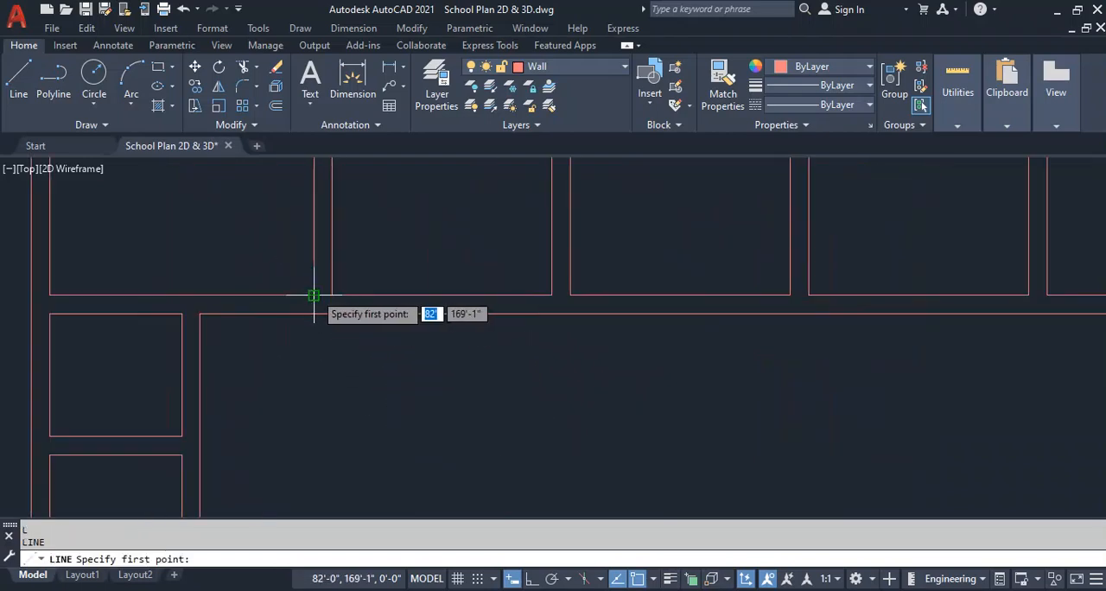
click(311, 315)
click(313, 313)
key(Return)
key(Return)
click(332, 296)
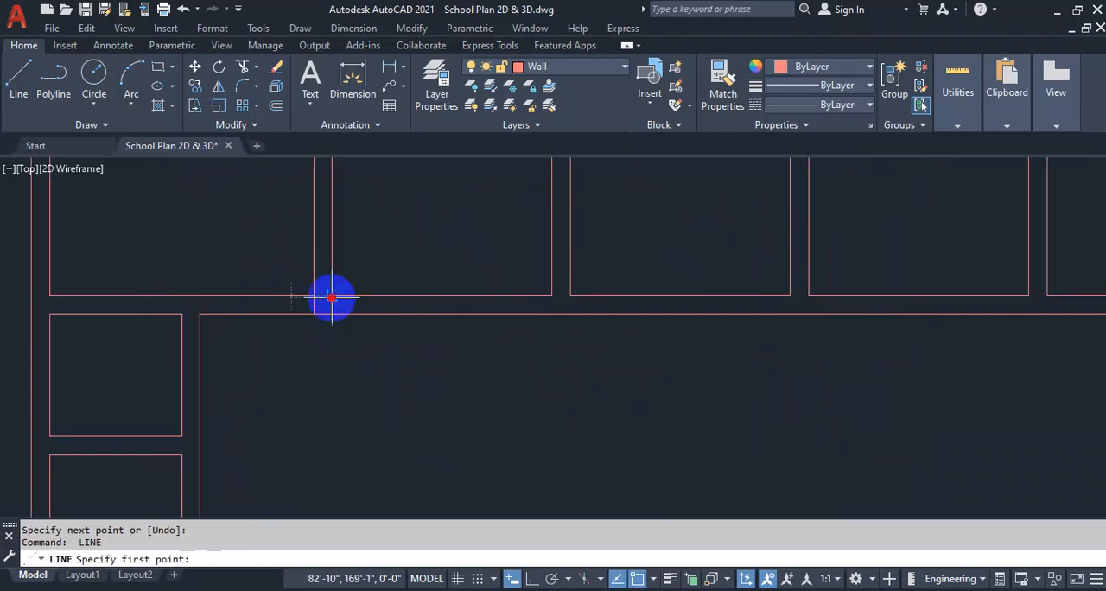
click(332, 314)
Offset the two short corridor-wall lines 6" outward, away from the first partition.
key(Return)
text(o)
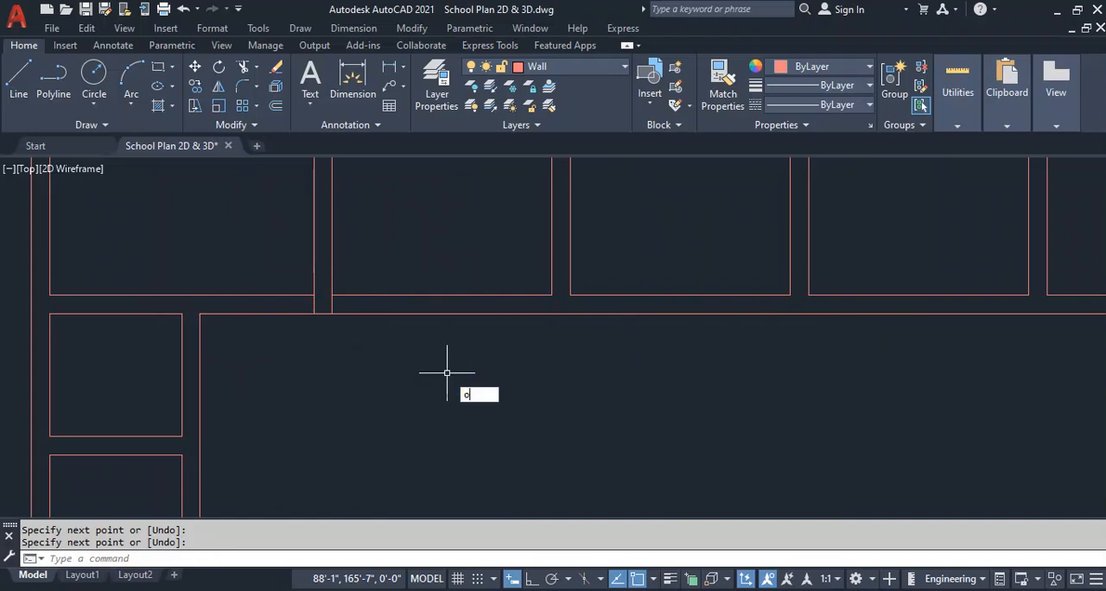
key(Return)
text(6)
key(Return)
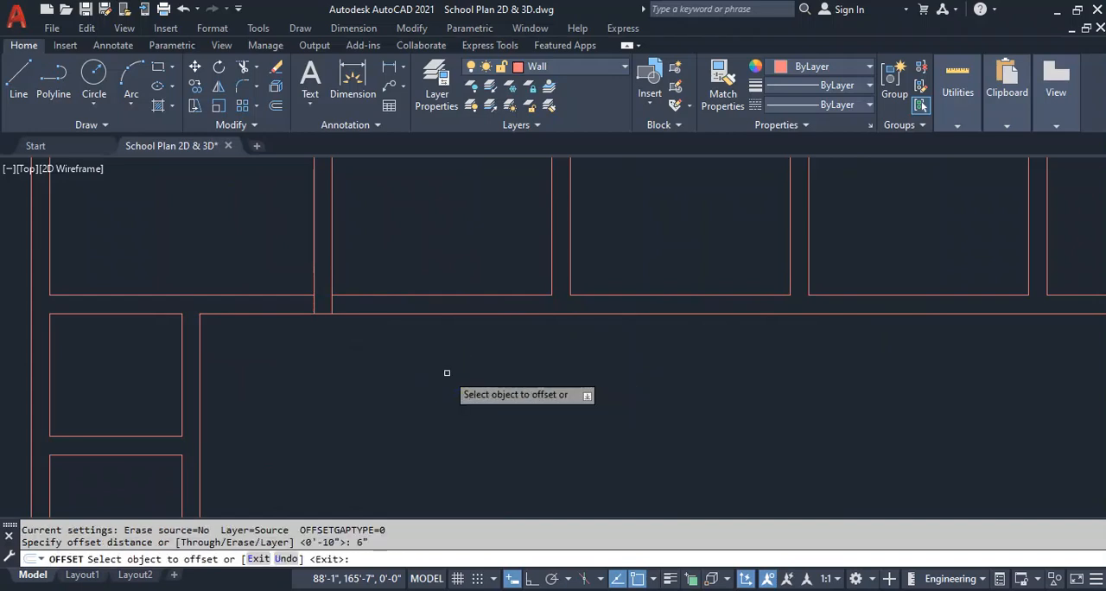
click(312, 291)
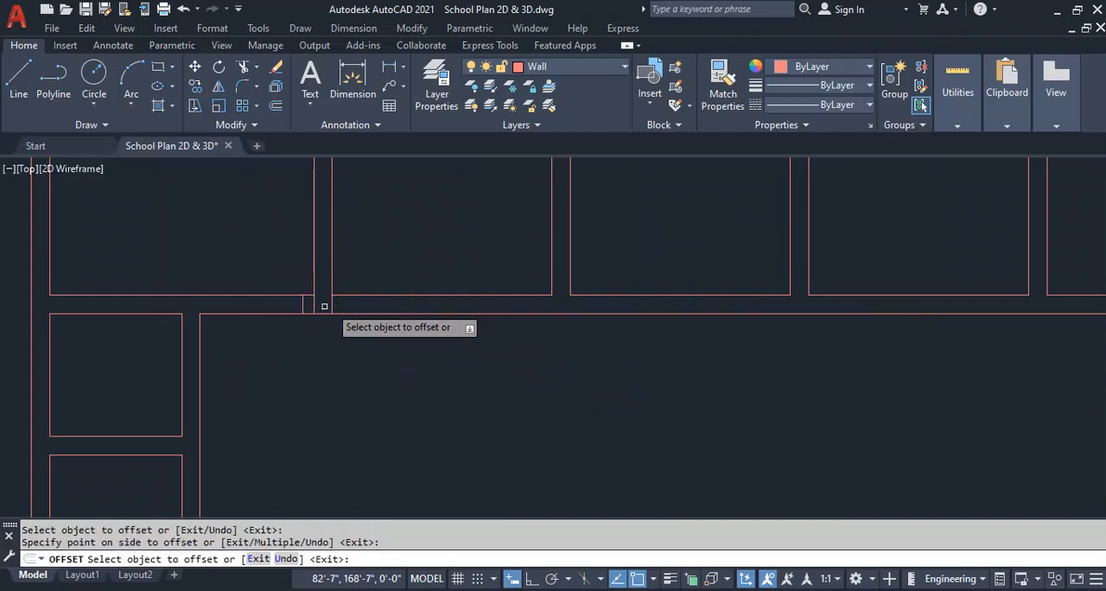
key(Escape)
Erase the two original short lines at the first partition, keeping their offset copies.
scroll(336, 302, up, 5)
click(338, 302)
click(229, 343)
key(Delete)
scroll(349, 348, down, 3)
middle_drag(349, 348, 470, 392)
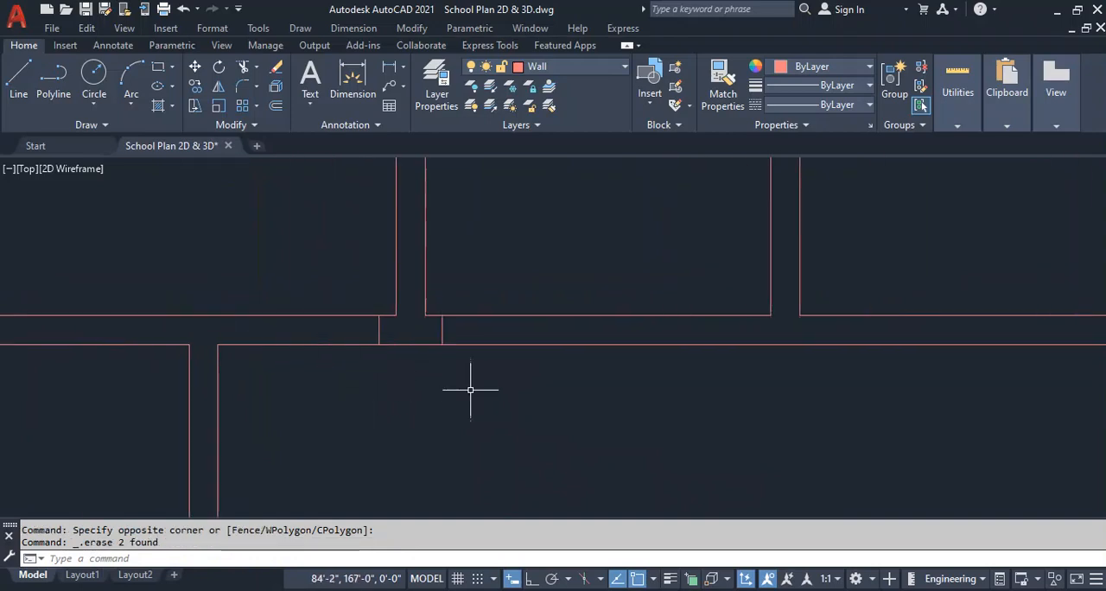
Offset the two remaining short lines 3'6" away from the first partition to mark a door opening on each side.
text(o)
key(space)
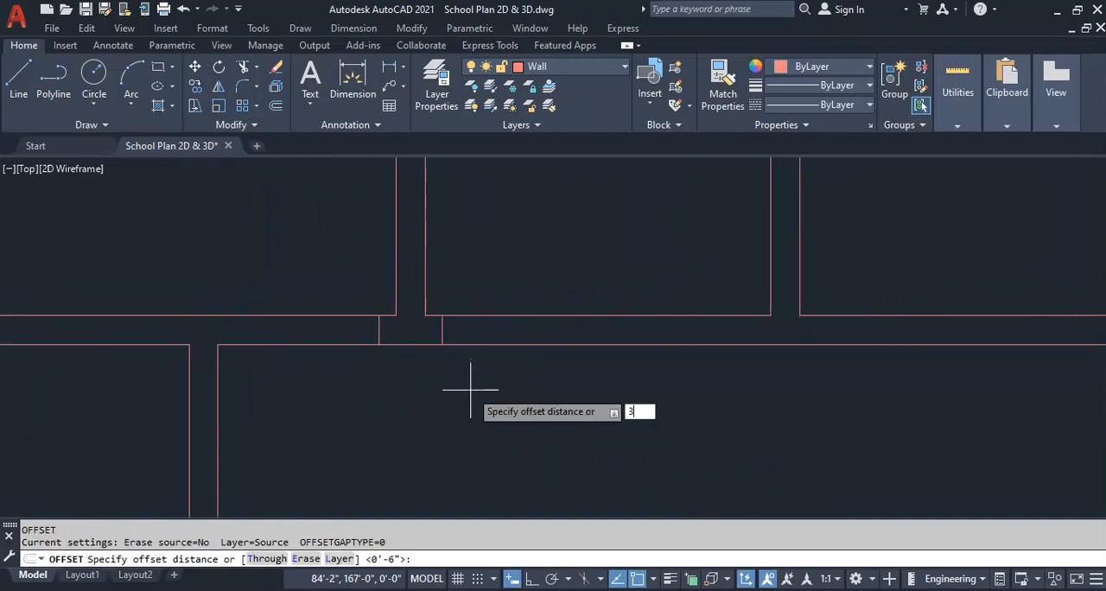
key(Return)
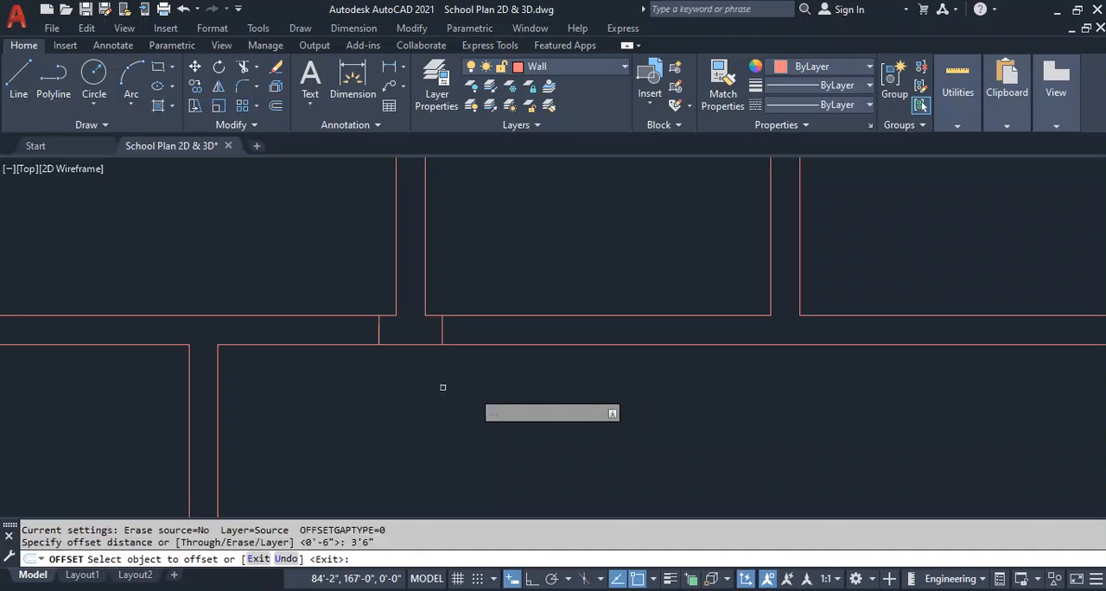
click(380, 326)
click(281, 333)
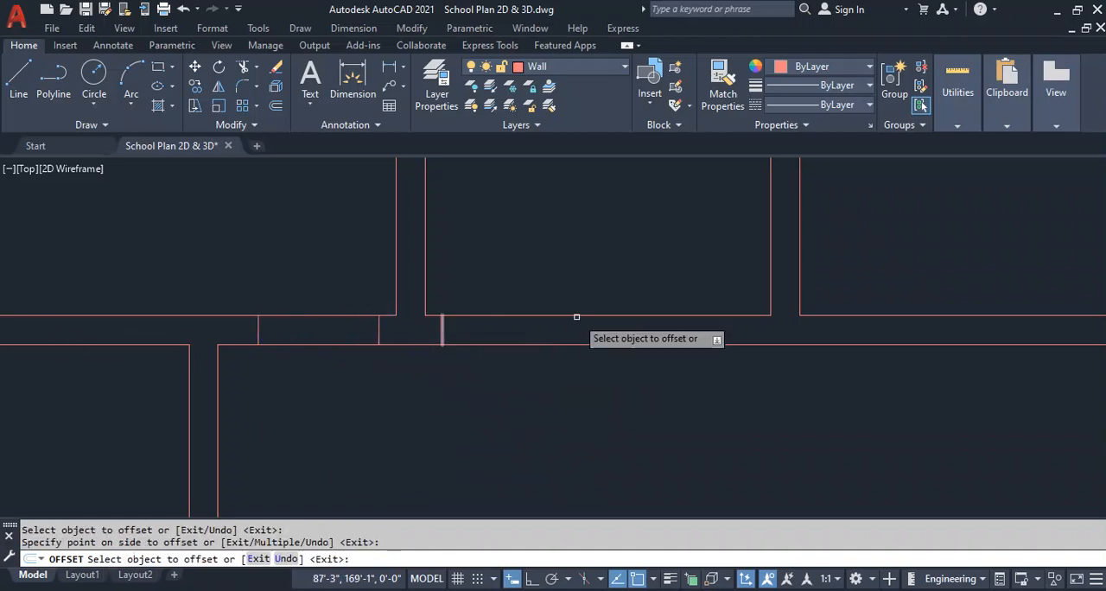
click(440, 331)
click(543, 328)
key(Escape)
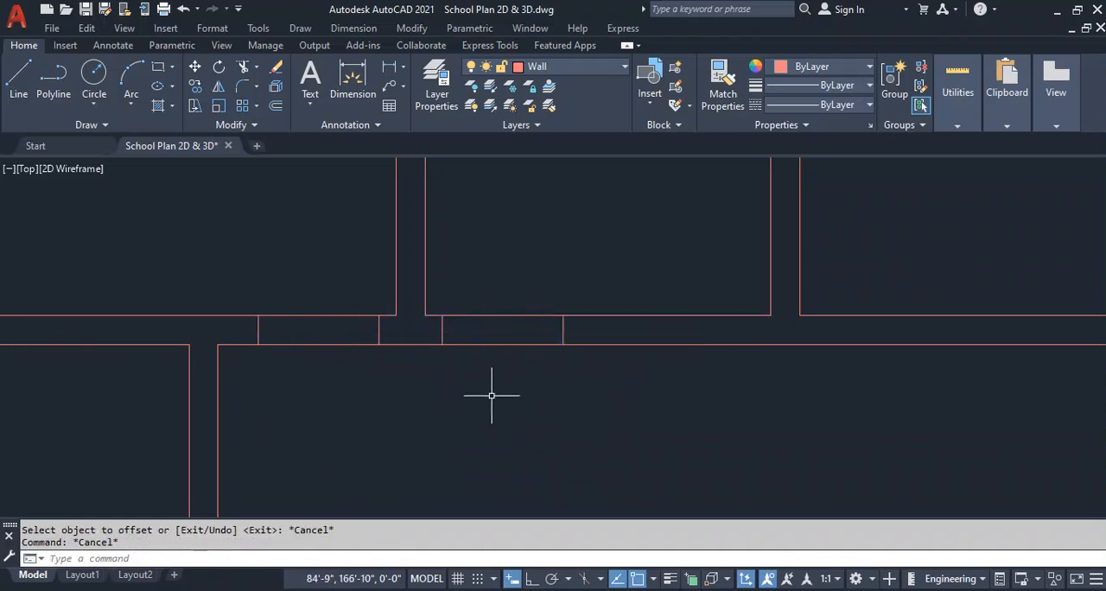
Copy the second room's pair of door lines to the same corner of every remaining upper room along the corridor wall.
click(606, 330)
text(o)
key(Return)
click(430, 316)
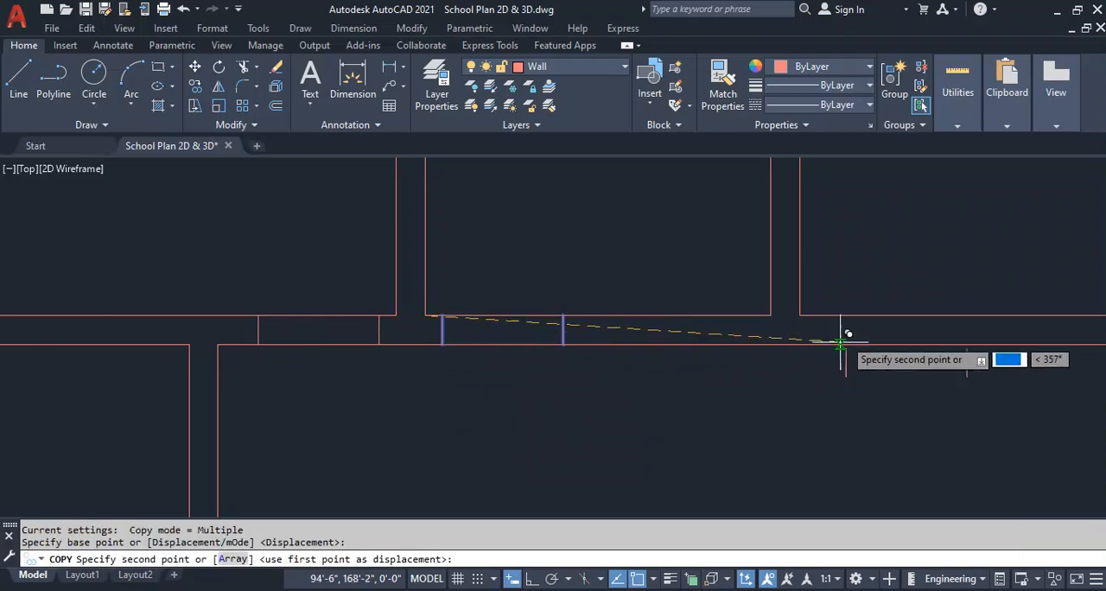
click(800, 316)
scroll(753, 372, down, 2)
scroll(766, 381, up, 1)
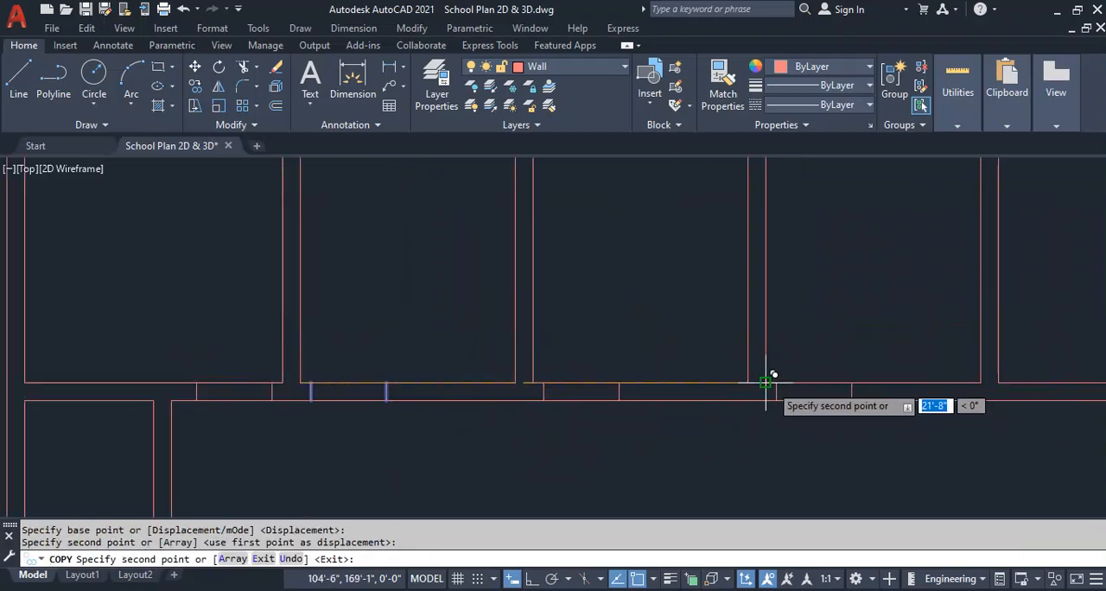
click(766, 381)
click(999, 382)
scroll(698, 458, down, 3)
scroll(666, 378, up, 3)
scroll(638, 368, down, 3)
scroll(748, 391, up, 3)
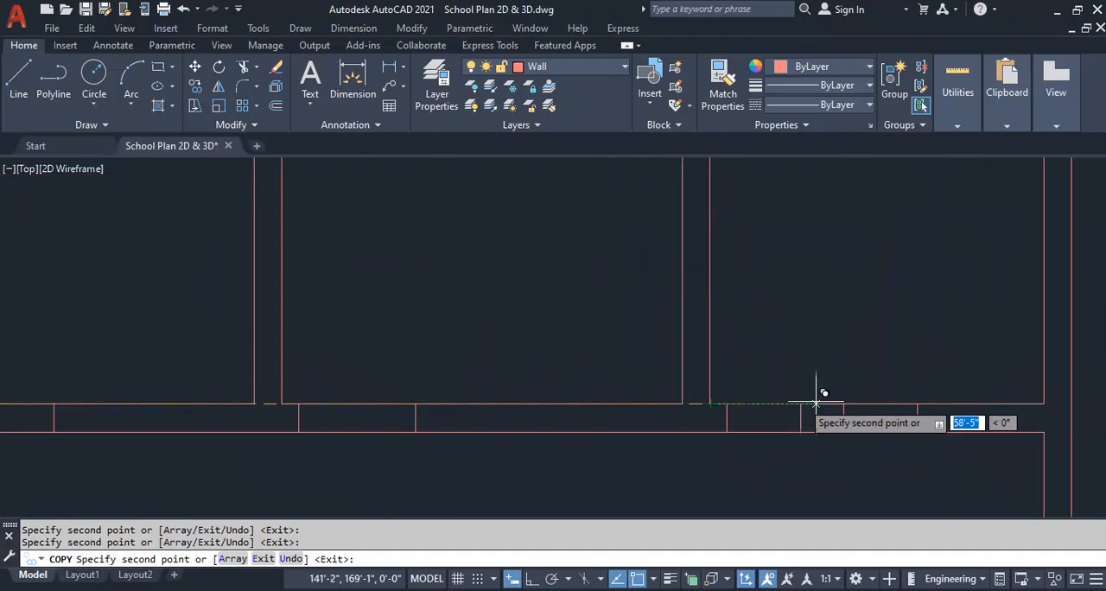
key(Escape)
Try to mirror the last upper room's door lines across the corridor onto the right wing's upper wall.
scroll(744, 402, down, 4)
scroll(566, 337, up, 4)
click(538, 345)
click(682, 284)
text(i)
key(Return)
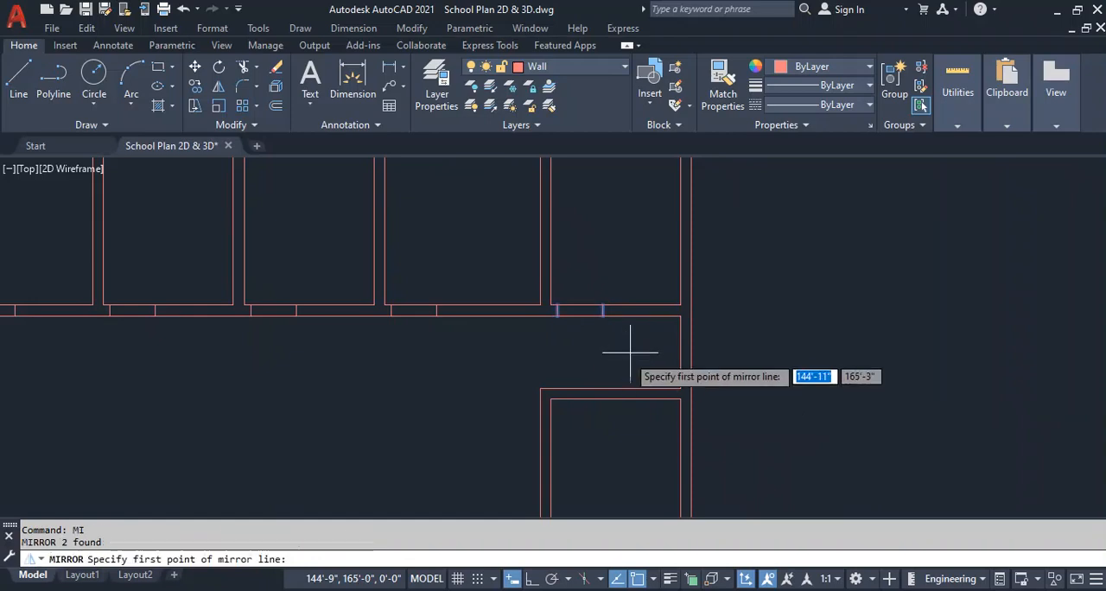
click(676, 352)
click(466, 353)
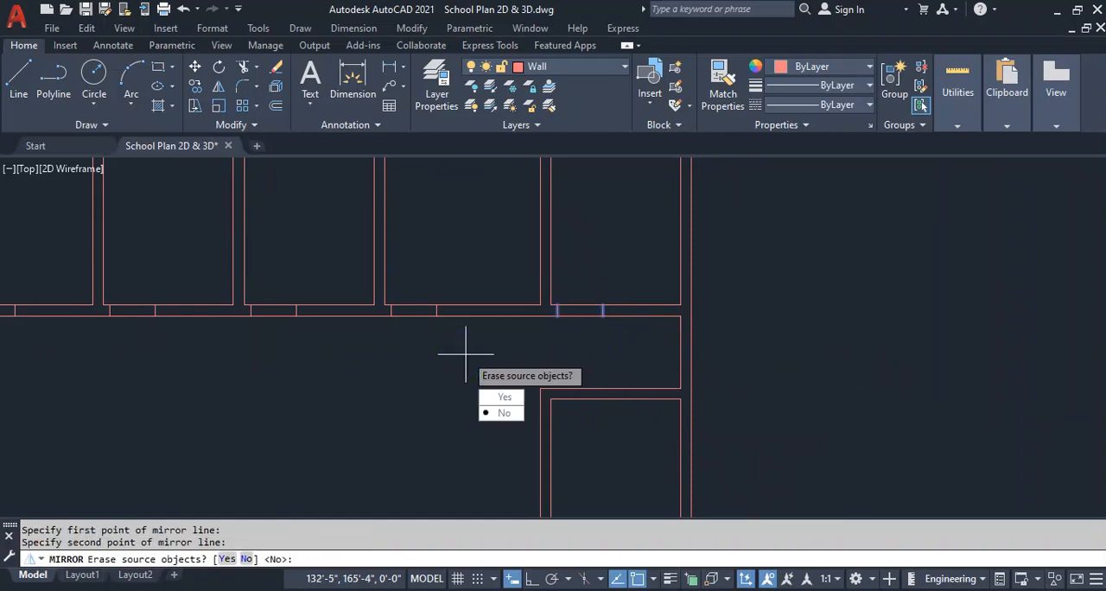
key(Return)
scroll(594, 333, down, 4)
Mirror the last upper room's door lines about the corridor's midline onto the right wing's upper wall, keeping the source lines.
scroll(655, 365, up, 4)
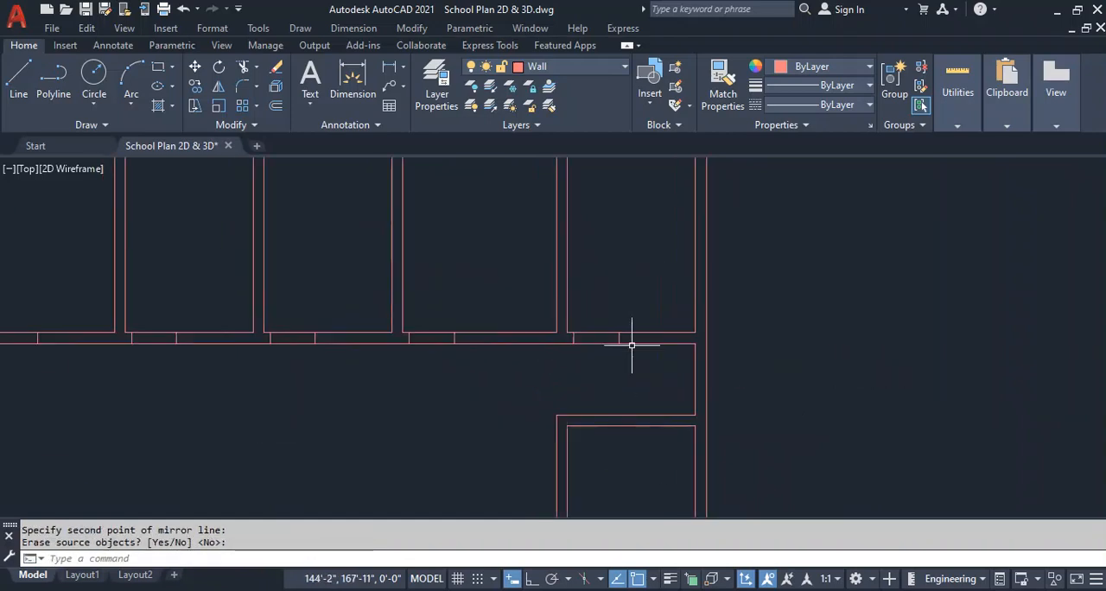
click(569, 359)
click(648, 306)
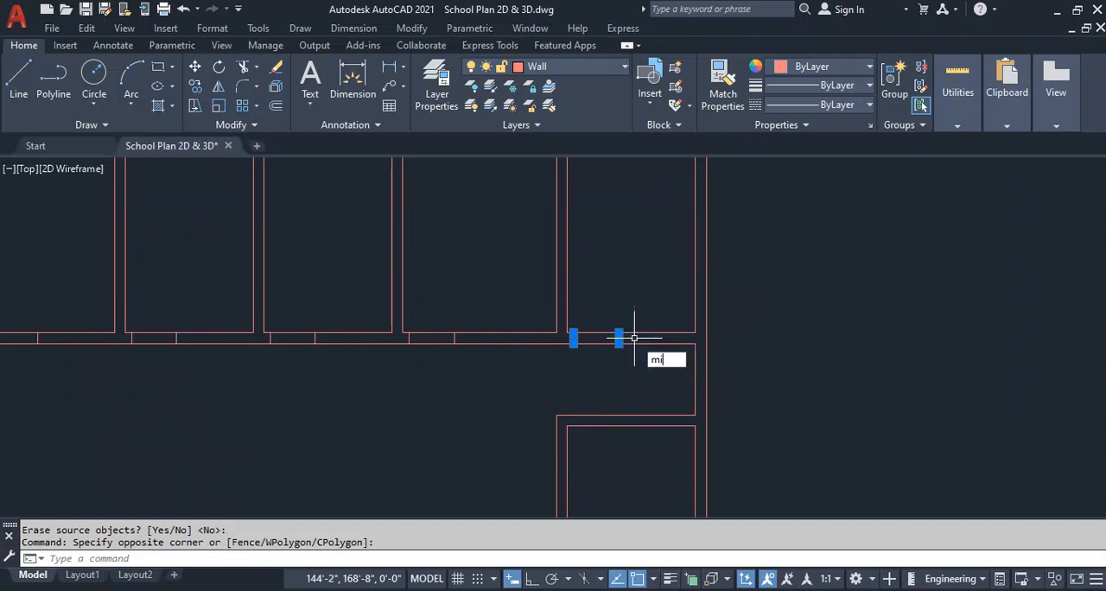
key(Return)
click(695, 379)
click(425, 379)
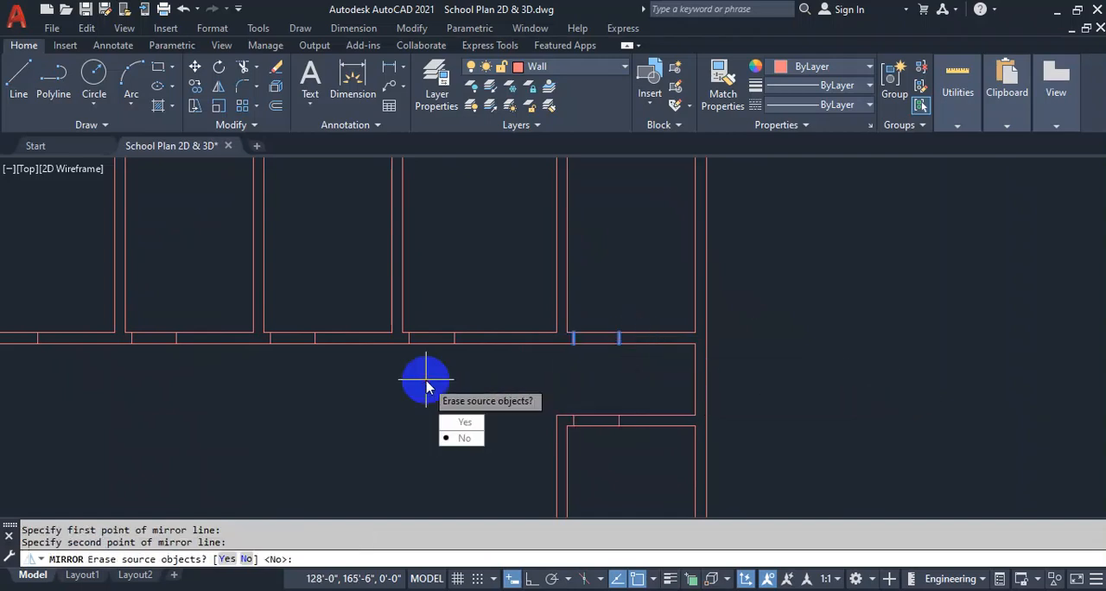
click(467, 438)
key(Escape)
Draw two short lines across the left wing's inner side wall, continuing both faces of the cross wall.
scroll(526, 363, down, 4)
middle_drag(383, 381, 574, 363)
scroll(419, 361, up, 6)
scroll(449, 398, up, 2)
text(l)
key(Return)
click(422, 358)
click(447, 359)
key(Return)
key(Return)
click(422, 387)
click(447, 386)
Offset the two short side-wall lines 6" outward, away from the left wing's cross wall.
key(Return)
text(o)
key(Return)
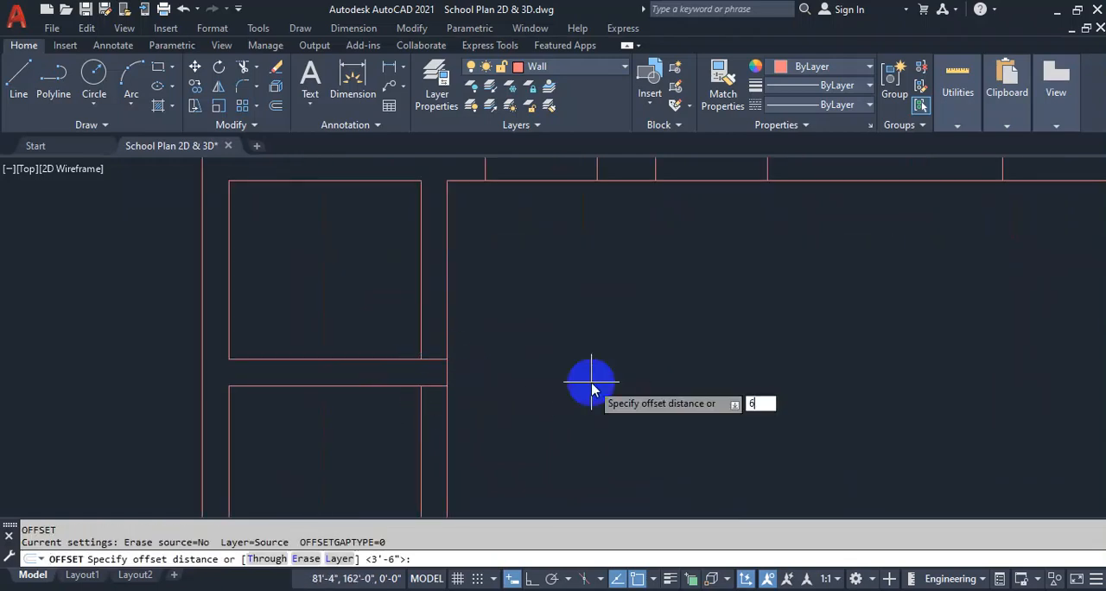
key(Return)
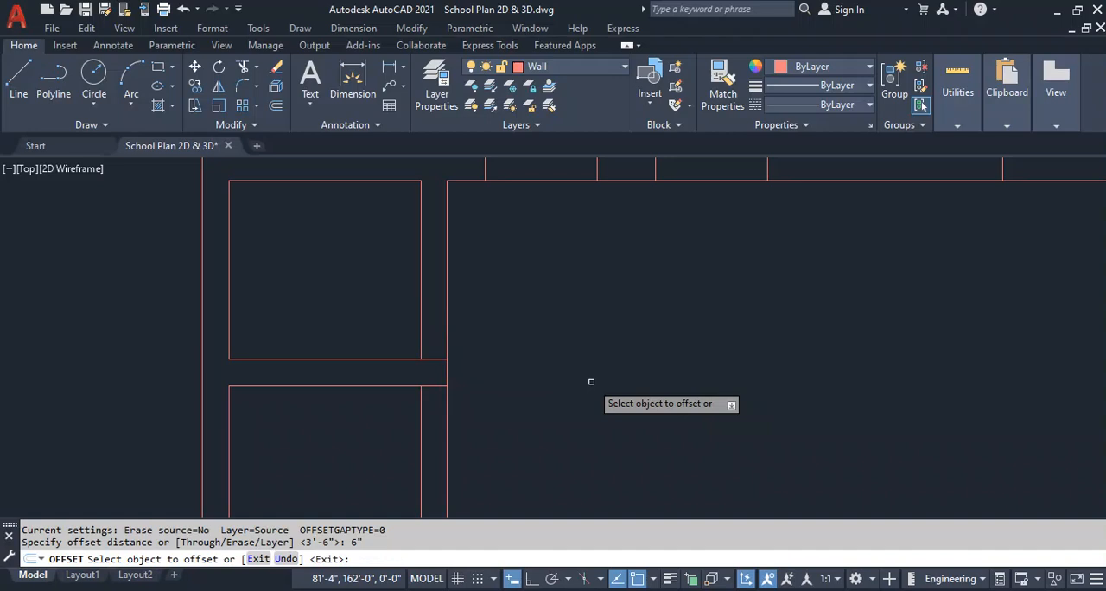
click(431, 385)
click(421, 430)
click(449, 314)
key(Escape)
Erase the two original short lines at the left wing's cross wall.
click(439, 356)
click(430, 390)
key(Delete)
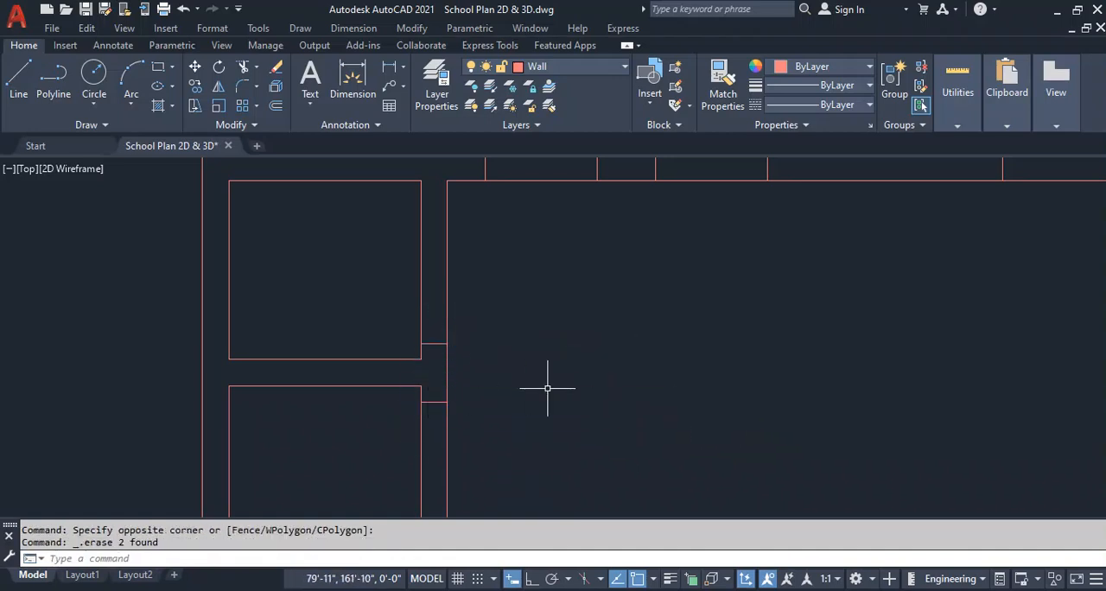
Offset the upper short line on the left wing's inner side wall 3' upward for the small room's door.
text(o)
key(Return)
text(3)
key(Return)
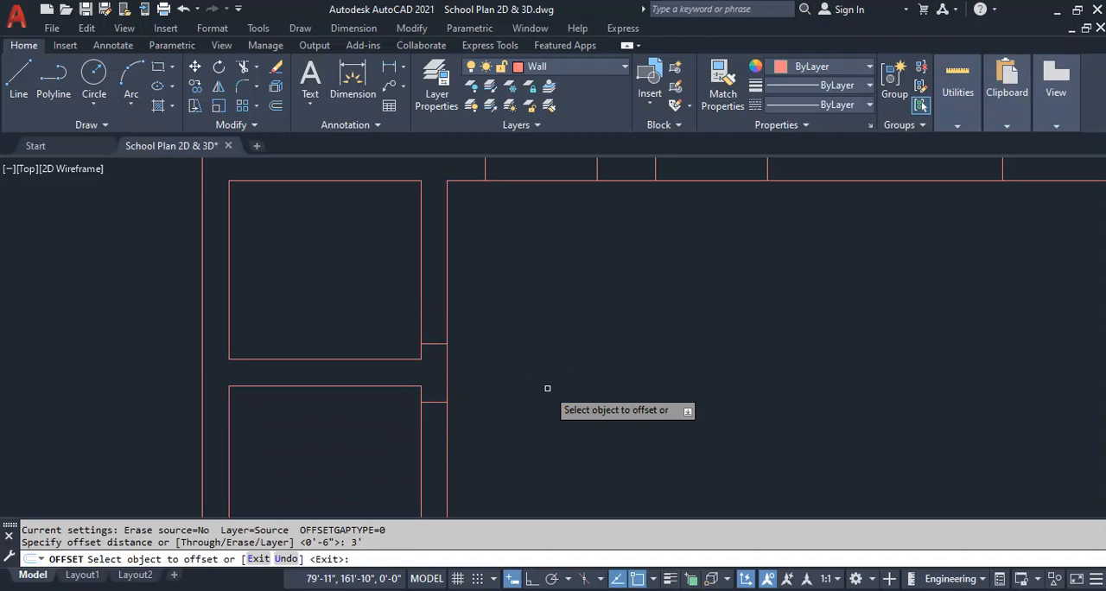
click(436, 344)
click(533, 313)
key(Escape)
Offset the lower short line on the left wing's inner side wall 3'6" downward for the lower room's door.
key(Return)
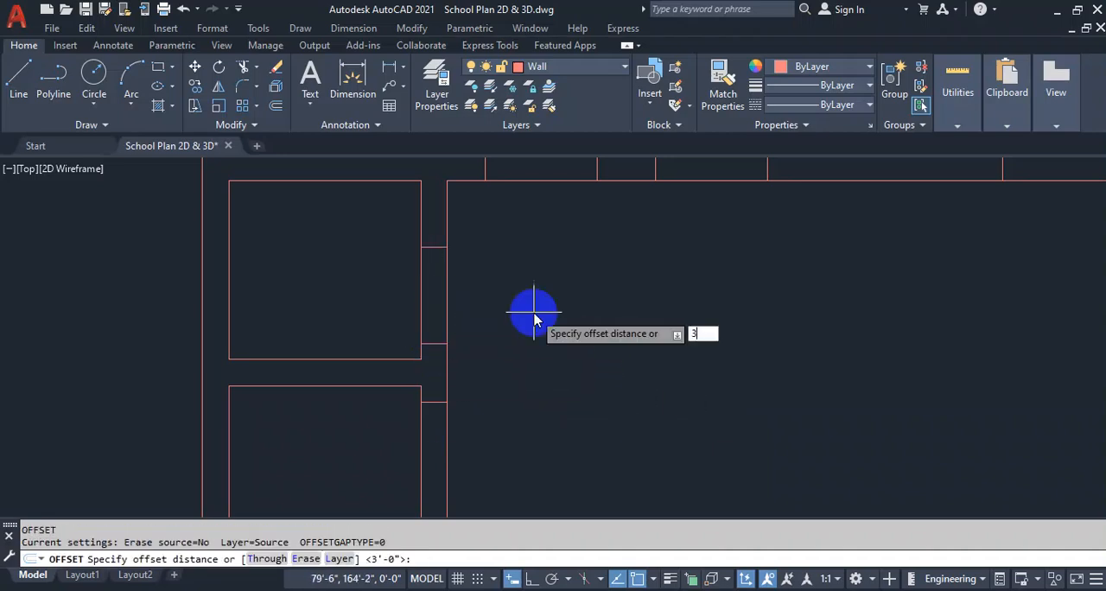
key(Return)
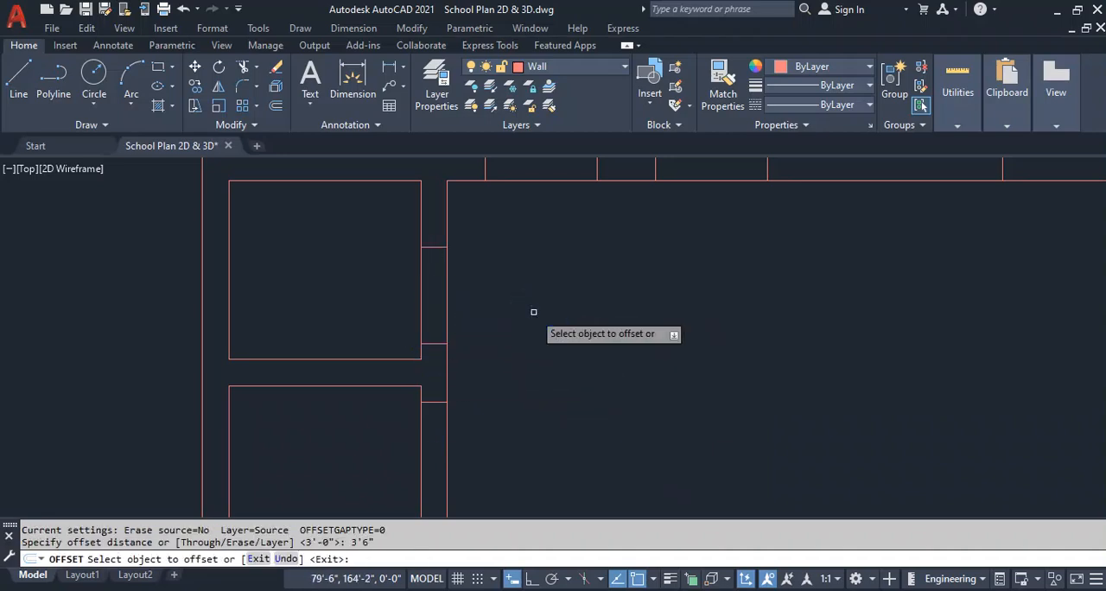
click(432, 403)
click(435, 467)
scroll(506, 396, down, 3)
key(Escape)
Try to trim the walls between the door lines in the left wing, along the corridor and at the right wing.
middle_drag(703, 428, 503, 400)
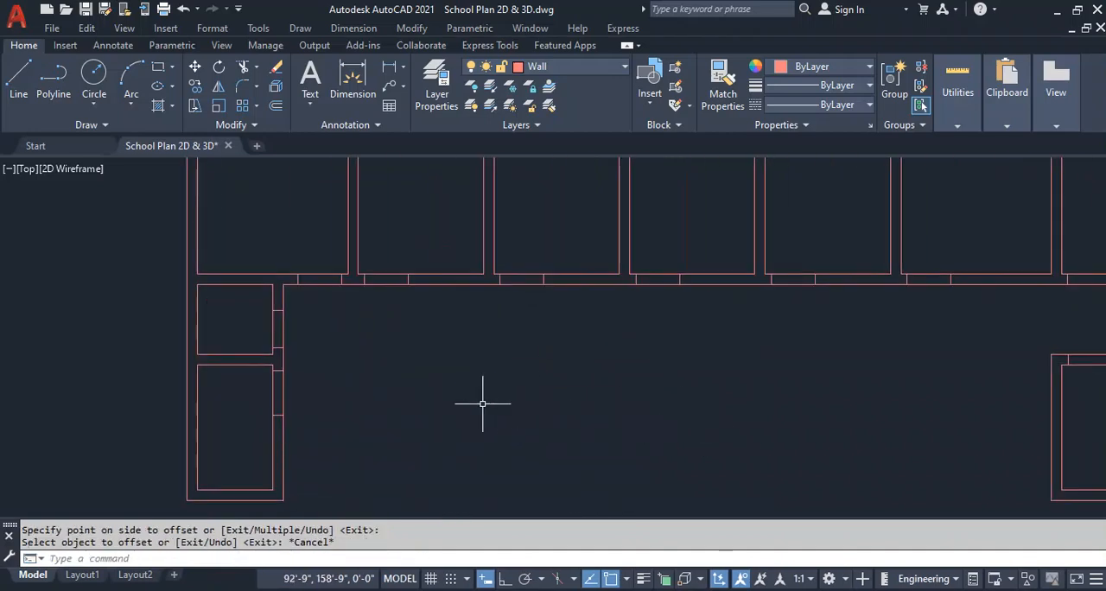
key(Return)
mouse_move(317, 265)
mouse_down()
mouse_move(322, 313)
mouse_move(232, 327)
mouse_up()
drag(222, 376, 352, 391)
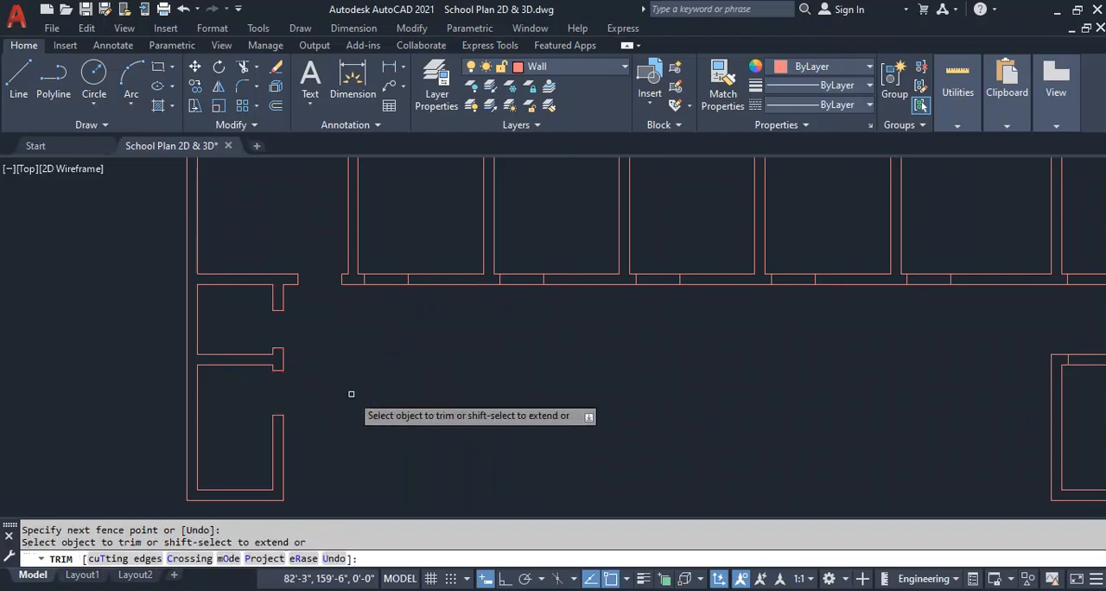
drag(377, 303, 378, 250)
drag(523, 294, 519, 257)
drag(660, 302, 670, 270)
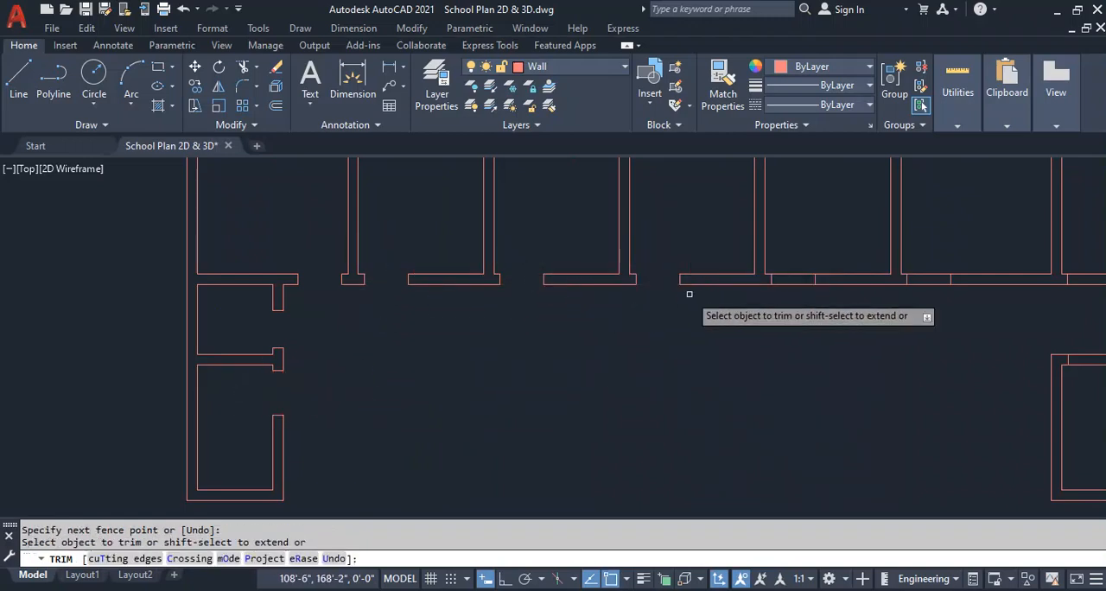
drag(797, 288, 790, 251)
drag(930, 256, 951, 352)
middle_drag(951, 353, 683, 361)
drag(821, 258, 825, 399)
key(Escape)
Undo the wall trims at the door openings.
scroll(828, 393, down, 4)
scroll(840, 377, up, 9)
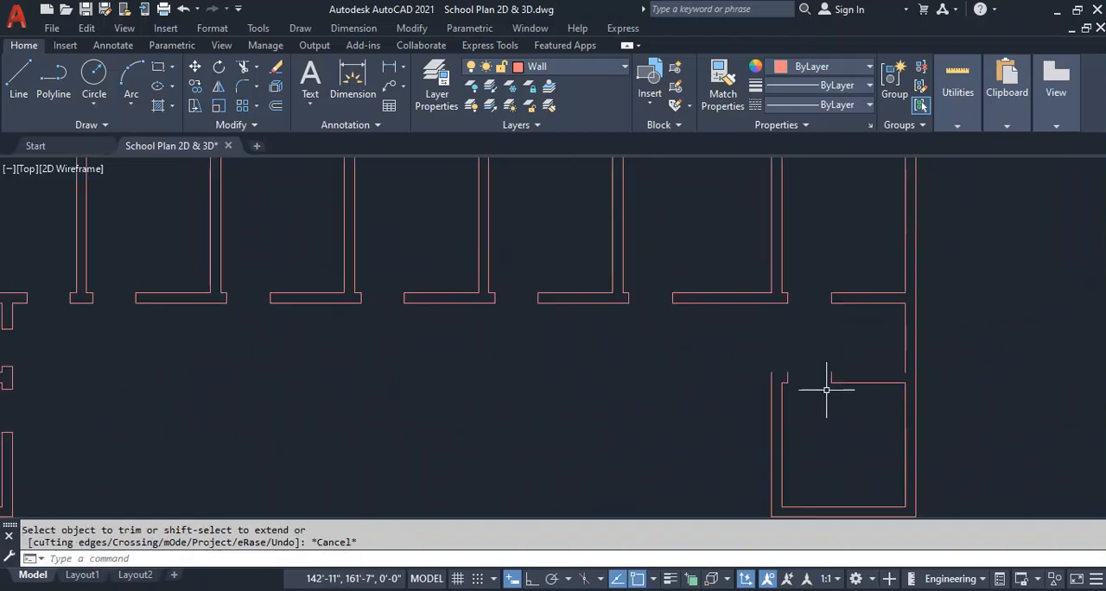
key(ctrl+z)
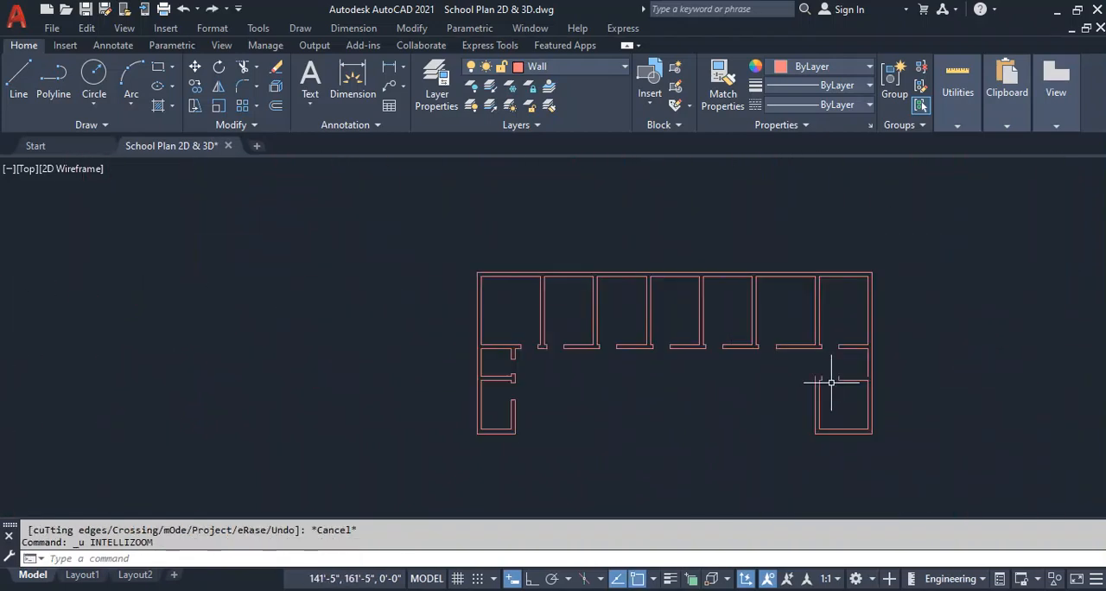
key(ctrl+z)
Trim both faces of the left wing's inner side wall between the door lines to open its two doorways.
middle_drag(891, 390, 1073, 371)
key(Return)
drag(508, 377, 457, 377)
drag(496, 307, 458, 309)
Trim the corridor wall at the seven upper rooms' door lines and the right wing's upper wall to open the doorways.
drag(539, 230, 534, 292)
drag(603, 235, 597, 298)
drag(741, 242, 735, 299)
middle_drag(815, 303, 445, 299)
drag(484, 227, 501, 296)
drag(629, 249, 629, 286)
drag(771, 255, 773, 303)
middle_drag(881, 294, 652, 288)
mouse_move(679, 247)
mouse_down()
mouse_move(698, 282)
mouse_move(687, 291)
mouse_move(699, 365)
mouse_up()
scroll(692, 359, up, 2)
scroll(692, 360, up, 1)
key(Escape)
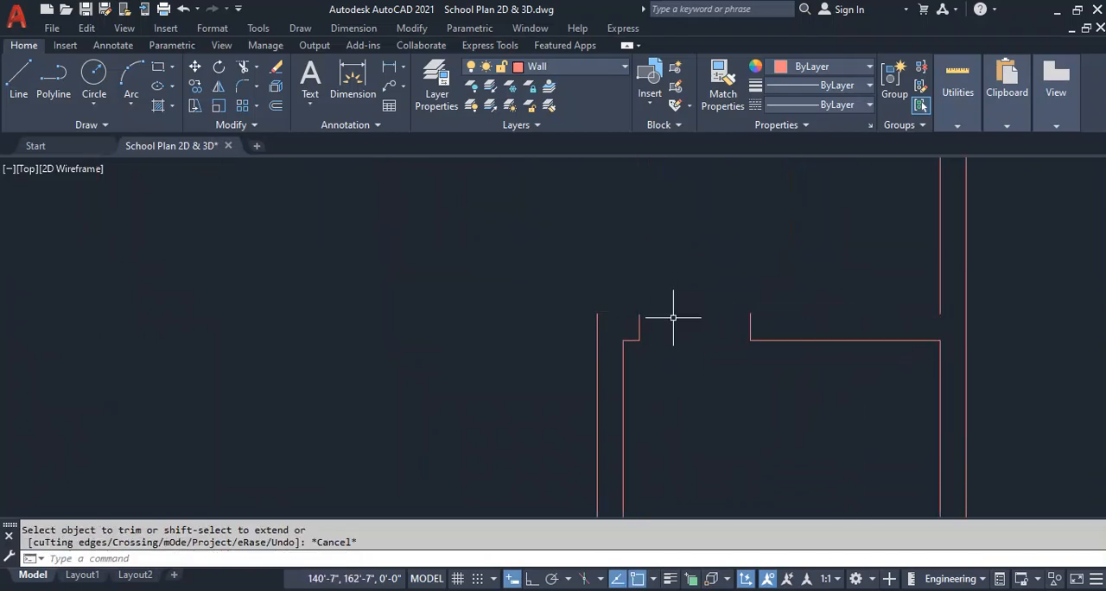
Offset the right wing room's two upper inner wall lines 10" upward to restore the outer face beside the door.
text(o)
key(Return)
text(10")
key(Return)
click(630, 339)
click(674, 289)
click(812, 342)
click(814, 322)
key(Escape)
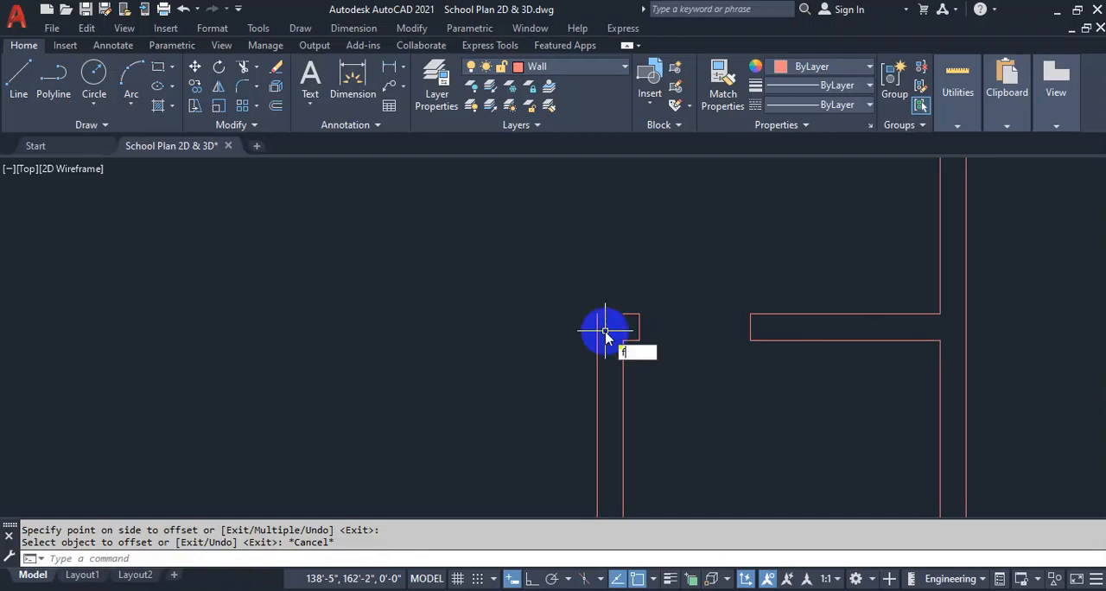
Fillet the right wing's upper-left outer wall corner closed, and save the drawing.
text(f)
key(Return)
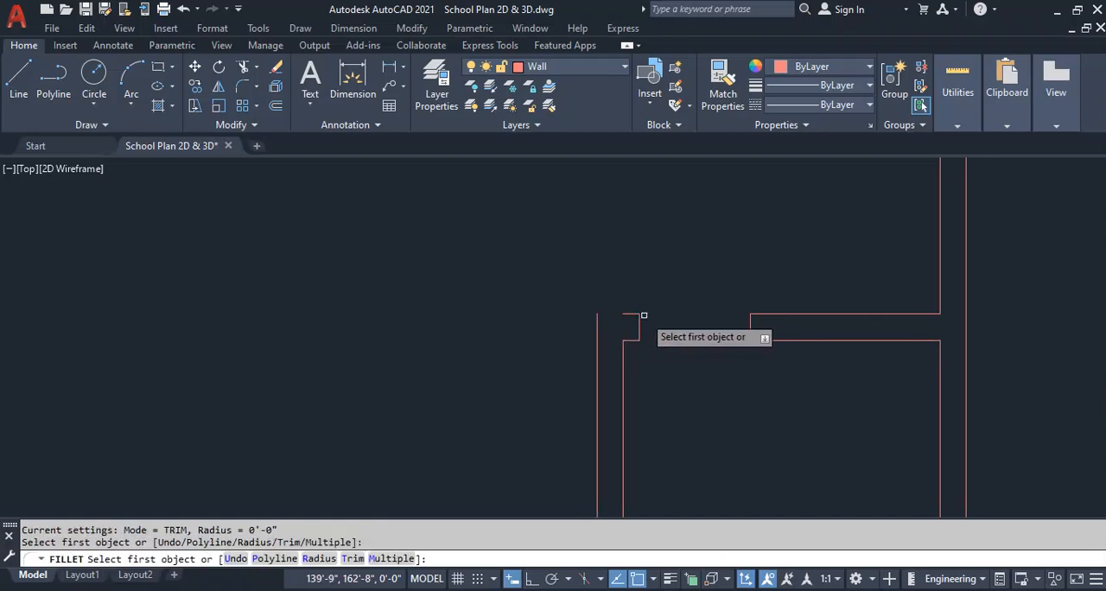
click(630, 316)
click(596, 324)
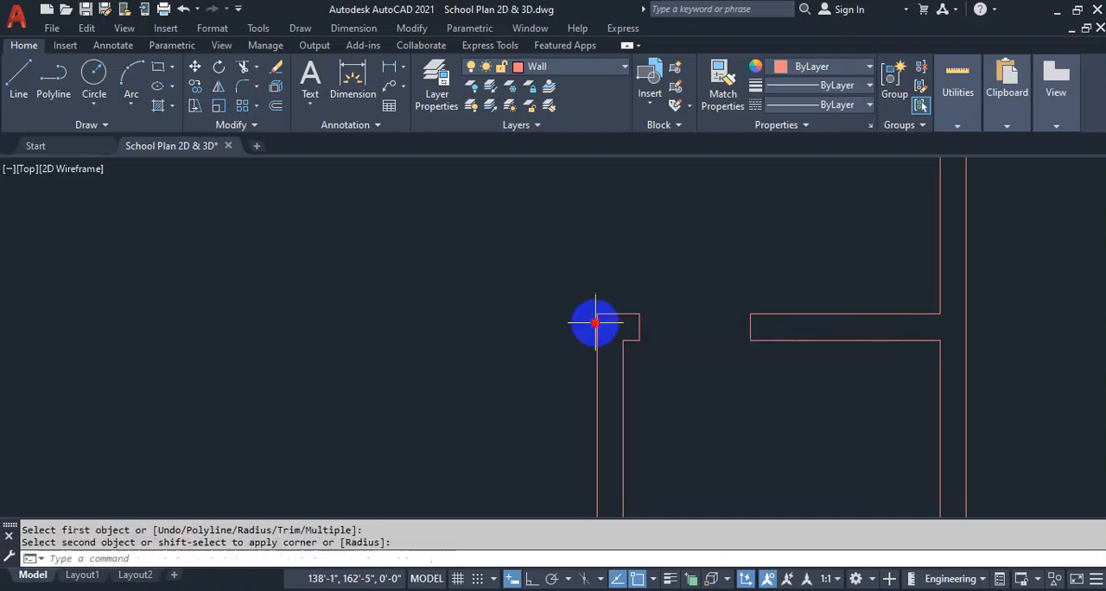
scroll(754, 310, down, 6)
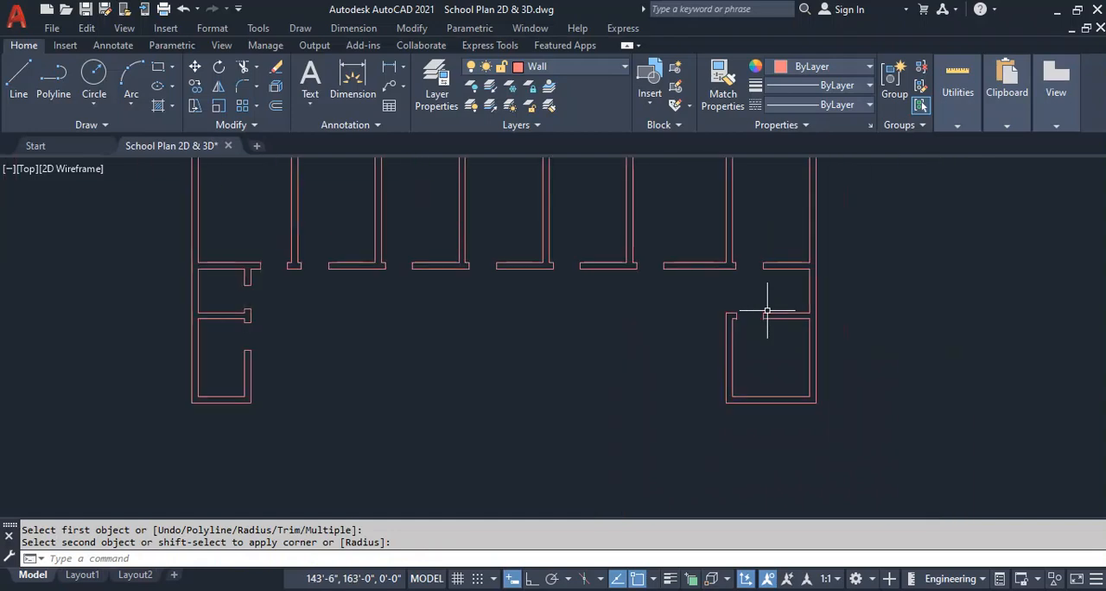
key(ctrl+s)
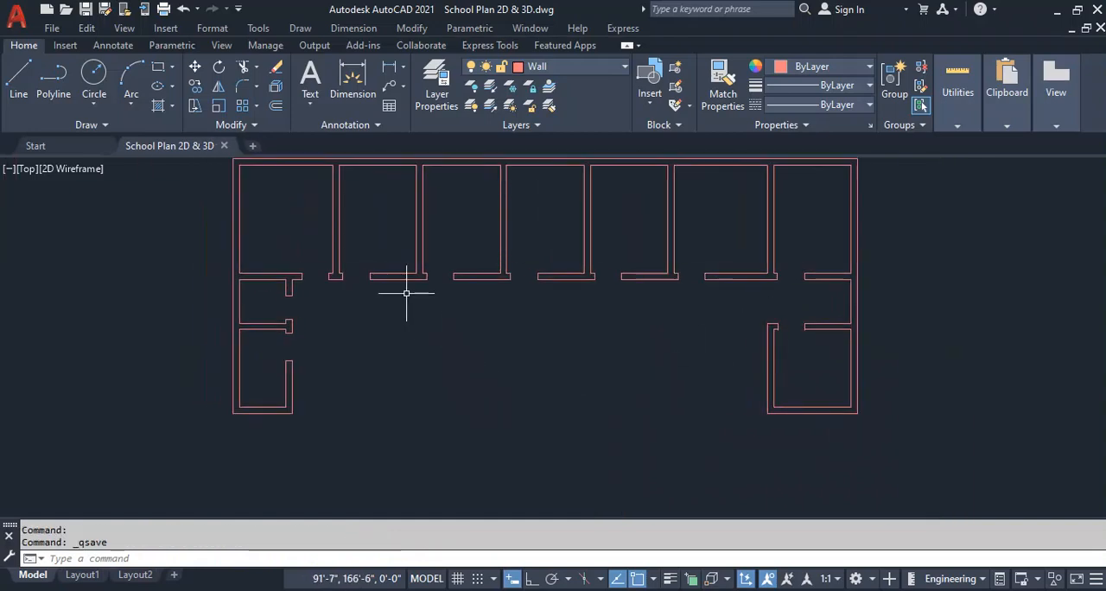
Make Door the current layer.
middle_drag(407, 294, 441, 324)
click(556, 69)
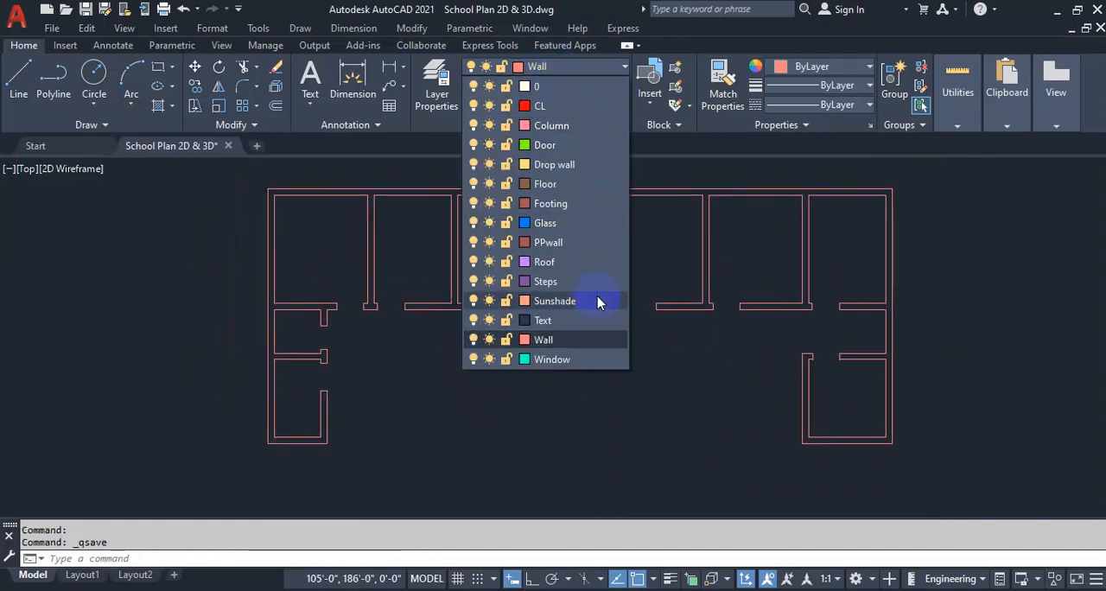
click(557, 145)
Draw a line over each wall end on both sides of the first upper room's door opening.
scroll(420, 260, up, 5)
scroll(513, 303, up, 2)
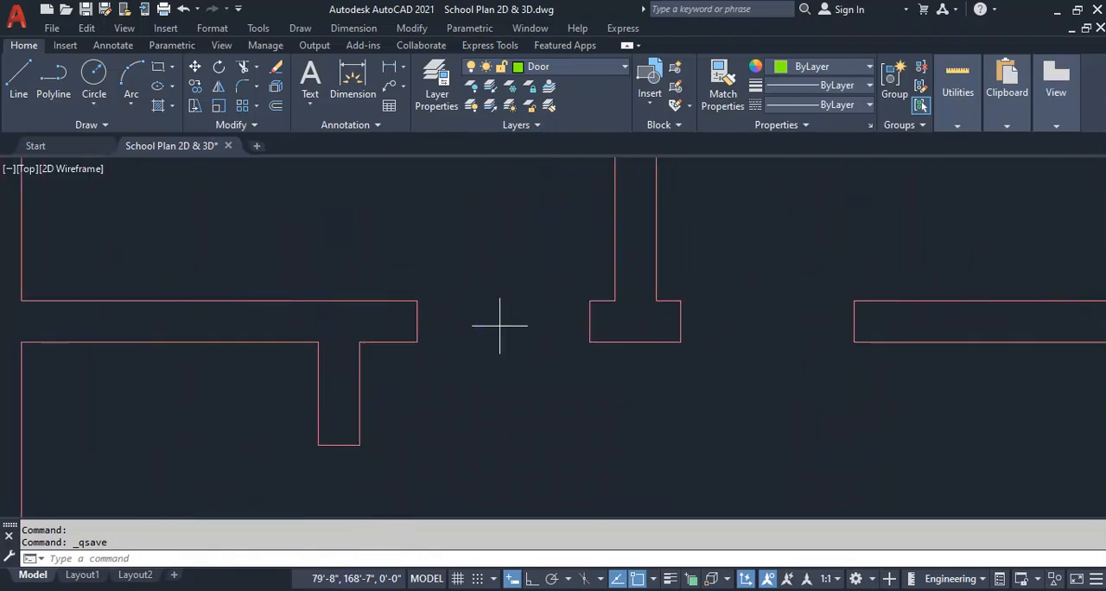
key(Return)
click(417, 301)
click(415, 342)
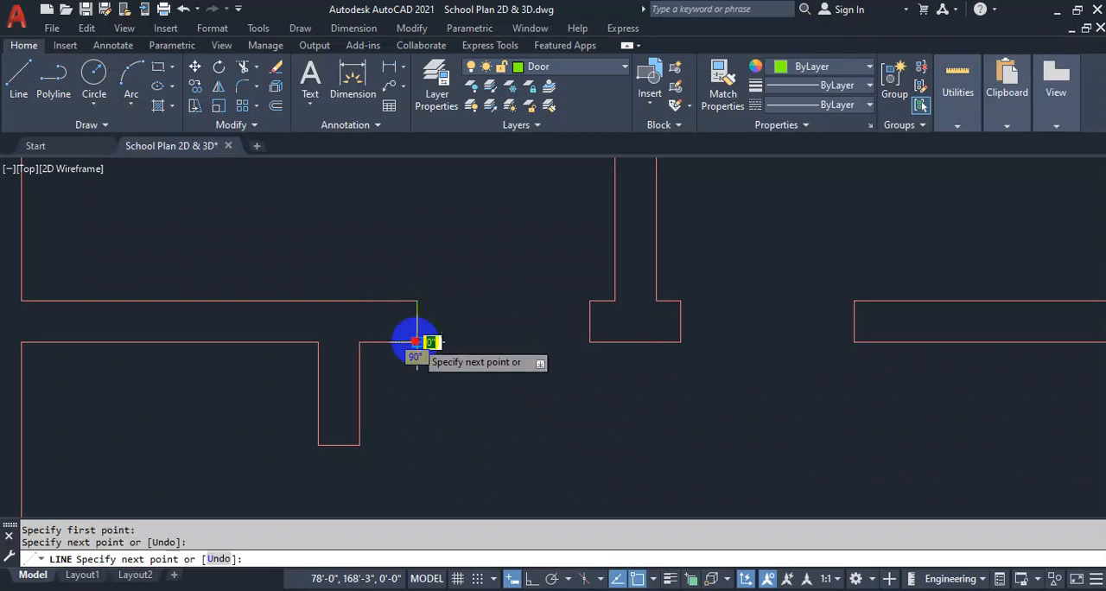
key(Return)
key(Return)
click(590, 301)
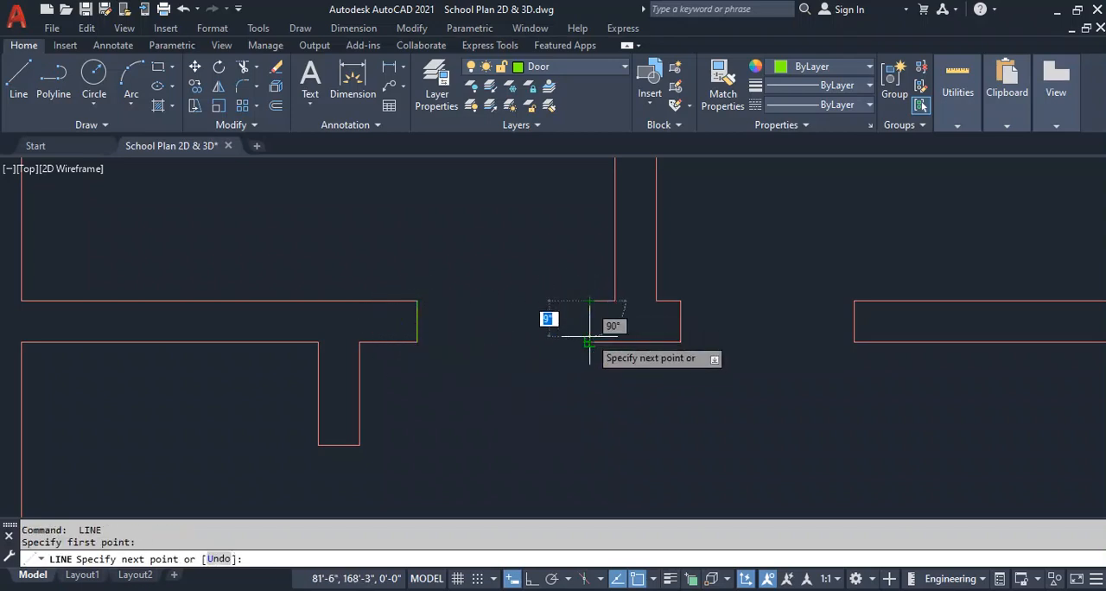
click(590, 341)
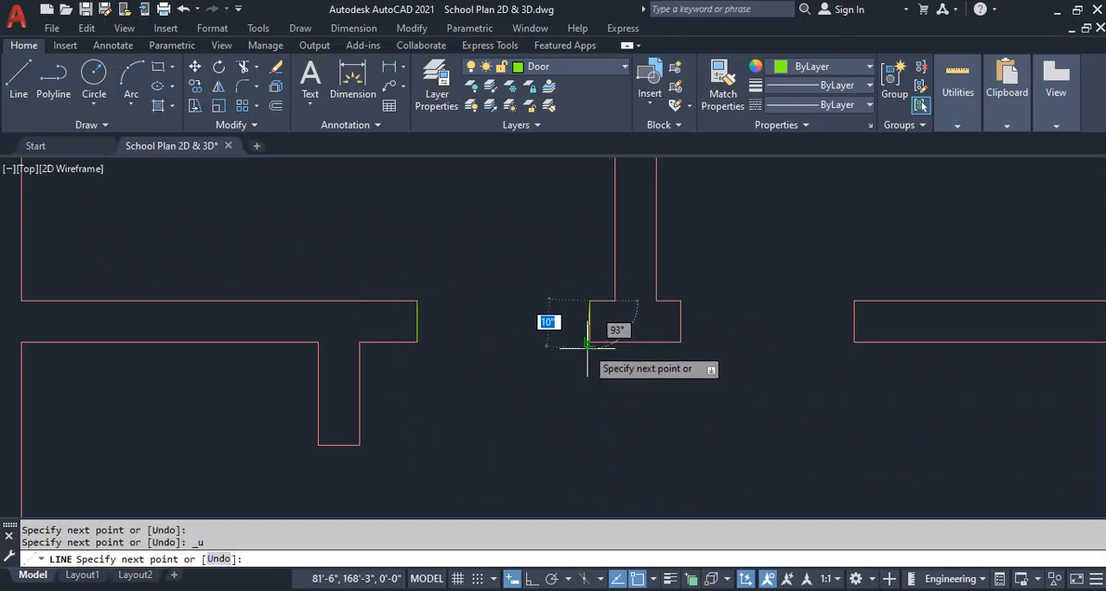
key(Return)
scroll(492, 327, up, 2)
middle_drag(492, 326, 448, 337)
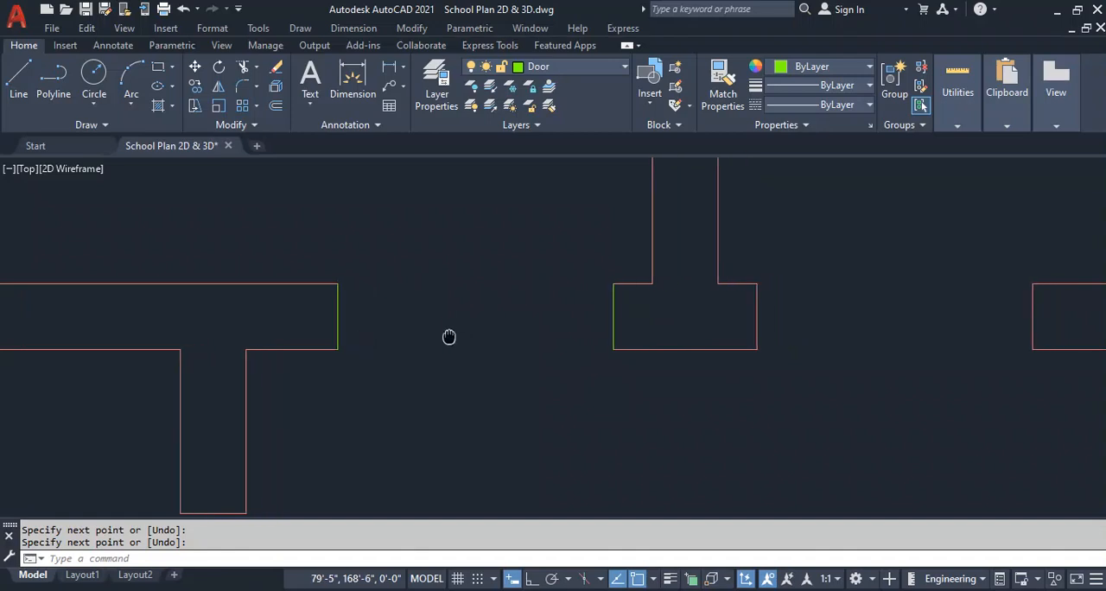
text(o)
key(Return)
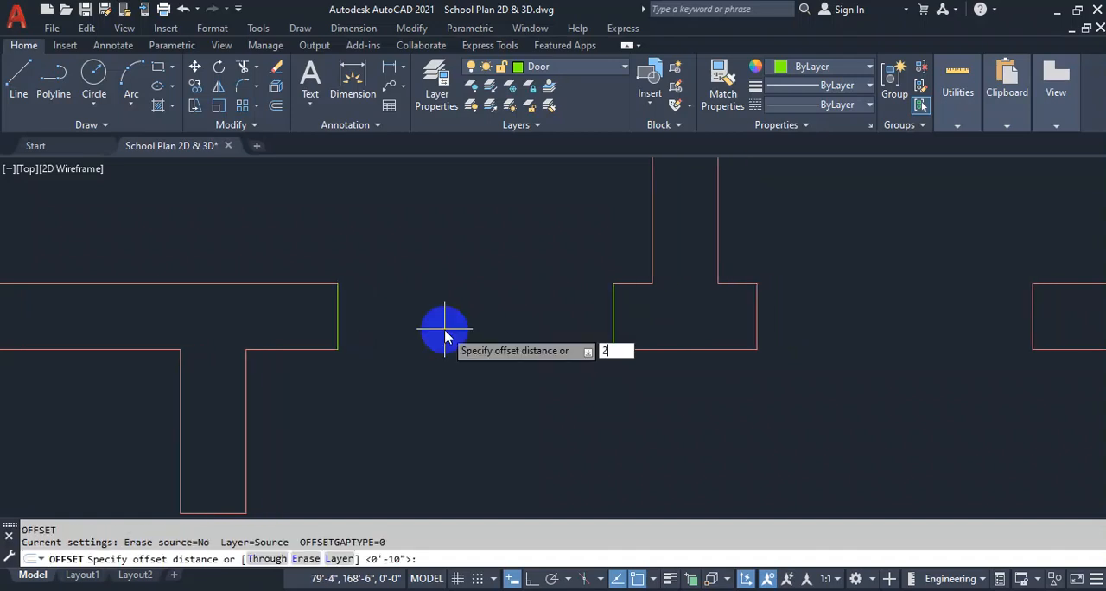
text(2")
key(Return)
key(Escape)
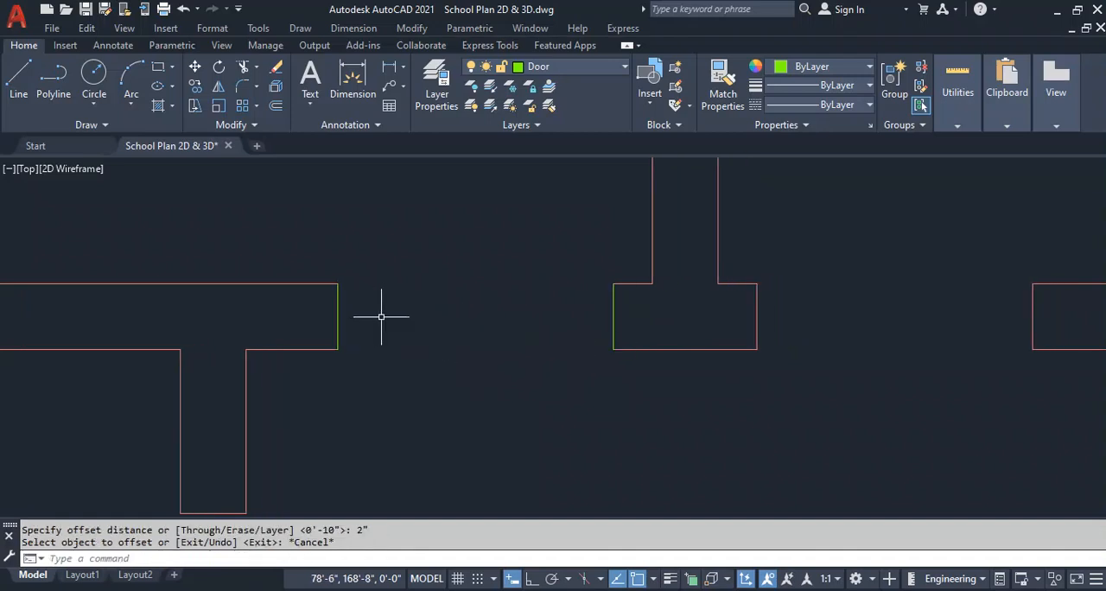
Offset both door lines at the wall ends 1.5" into the first room's opening.
key(Return)
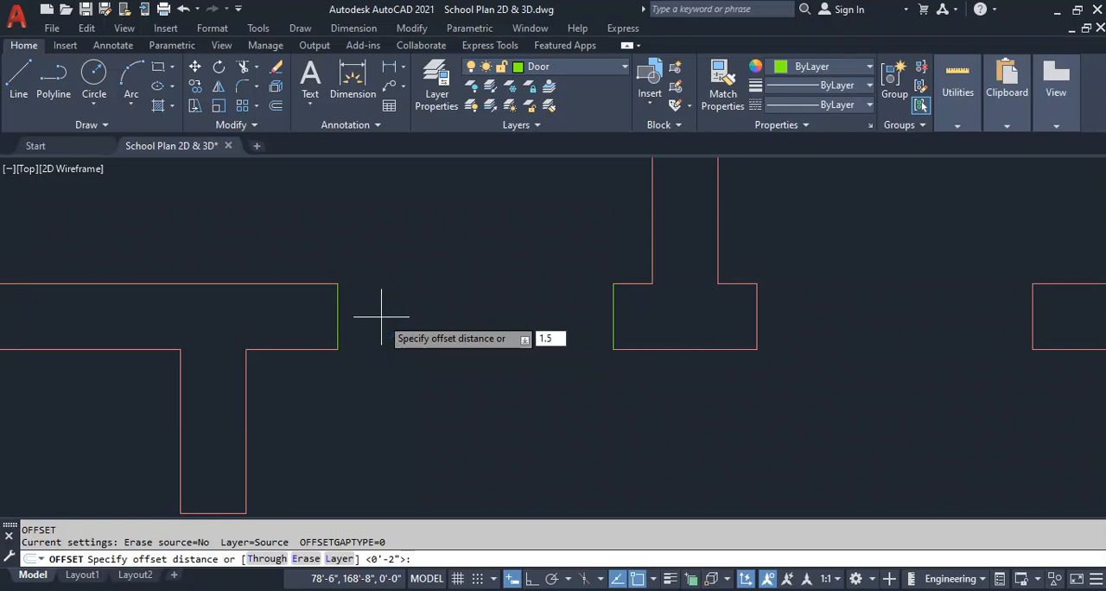
key(Return)
click(338, 317)
click(426, 309)
click(612, 303)
click(555, 298)
key(Escape)
Offset the same two wall-end door lines 1" into the opening.
key(Return)
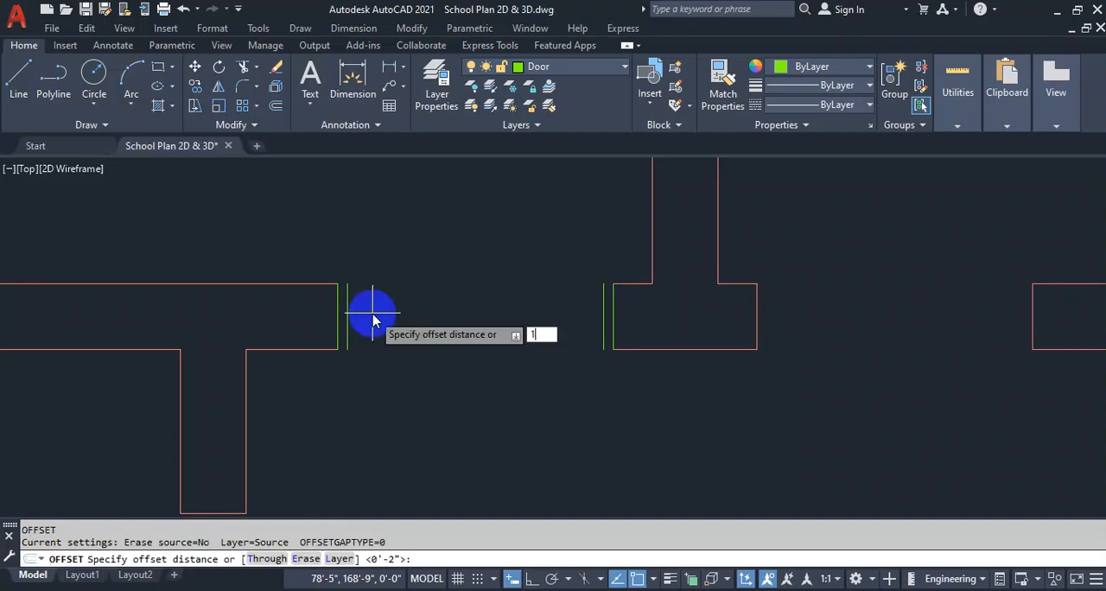
text(1)
key(Return)
scroll(345, 309, up, 4)
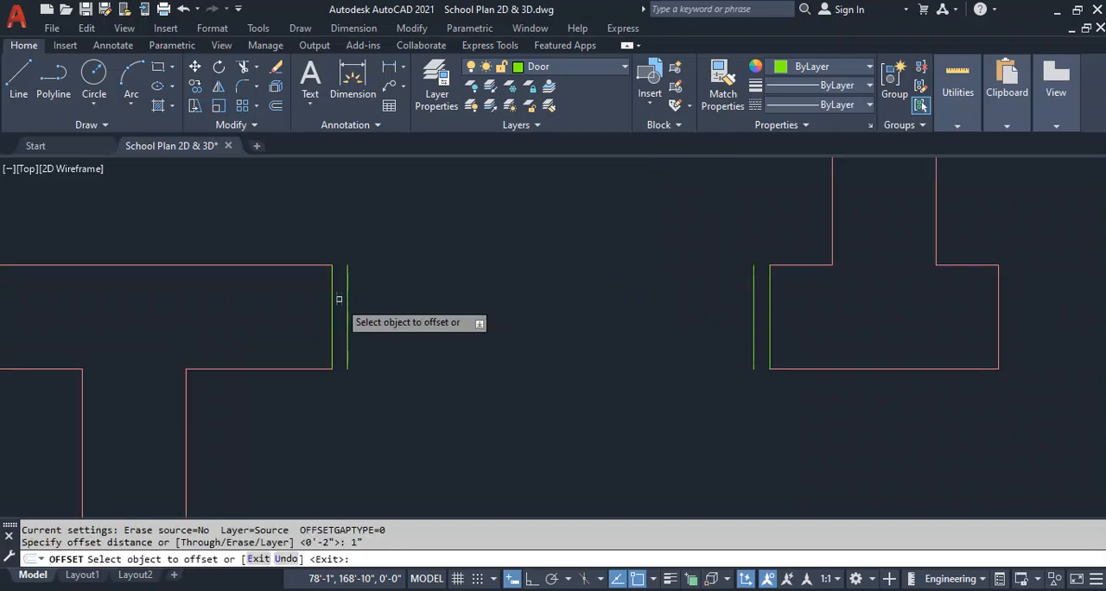
click(324, 299)
click(350, 300)
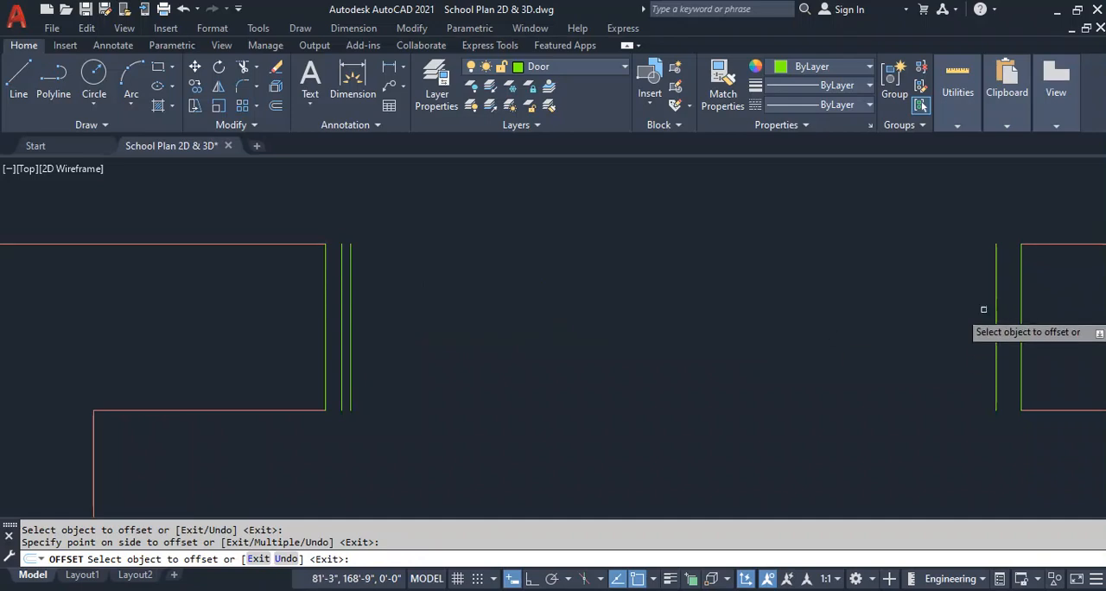
key(Escape)
Draw two lines across the door opening, one along the wall's upper face and one along its lower face.
middle_drag(645, 309, 559, 307)
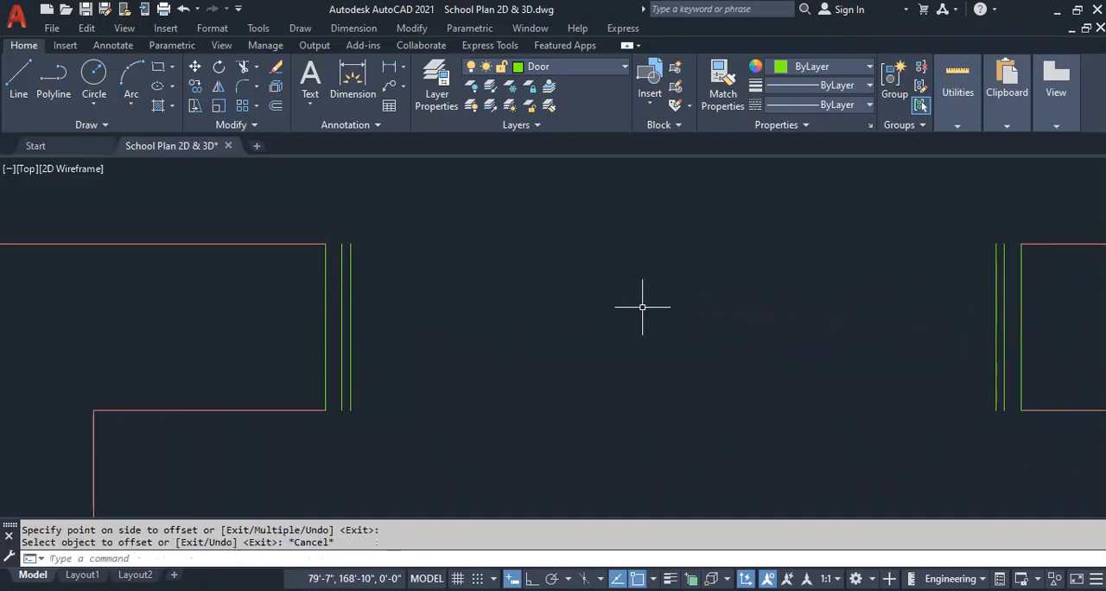
text(l)
key(Return)
click(243, 244)
click(938, 244)
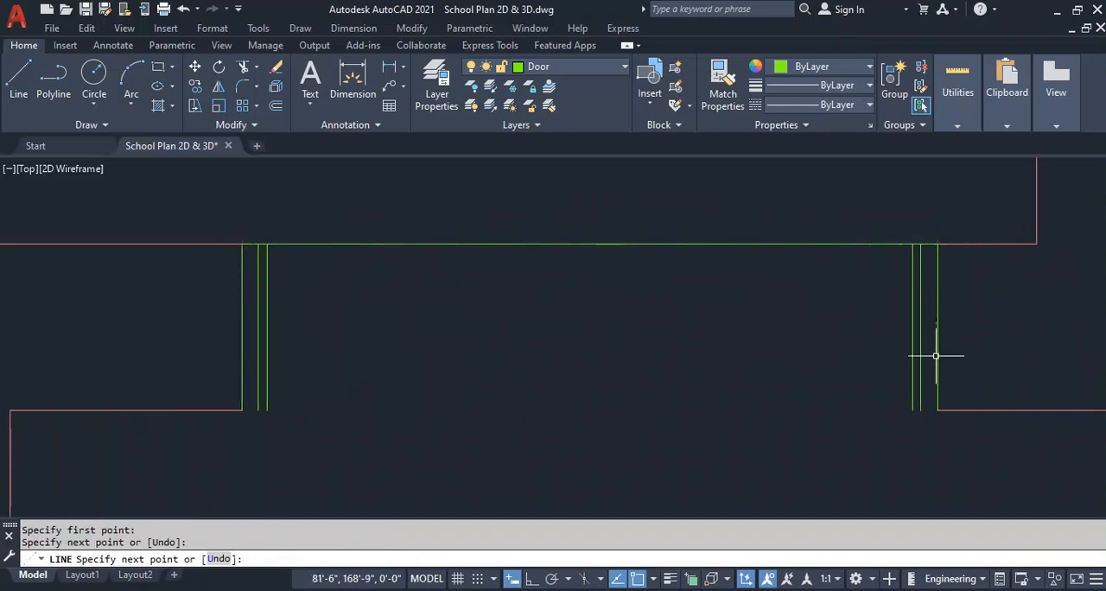
key(Return)
key(Return)
click(937, 411)
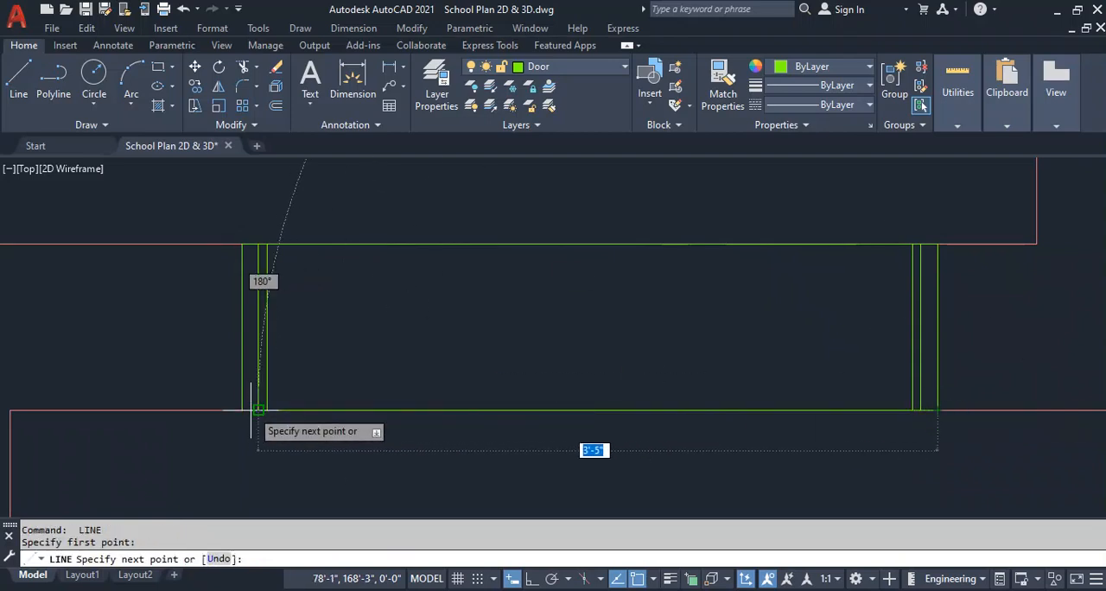
click(242, 411)
key(Return)
Offset the line along the opening's upper face 1" downward into the opening.
text(o)
key(Return)
text(1)
right_click(448, 328)
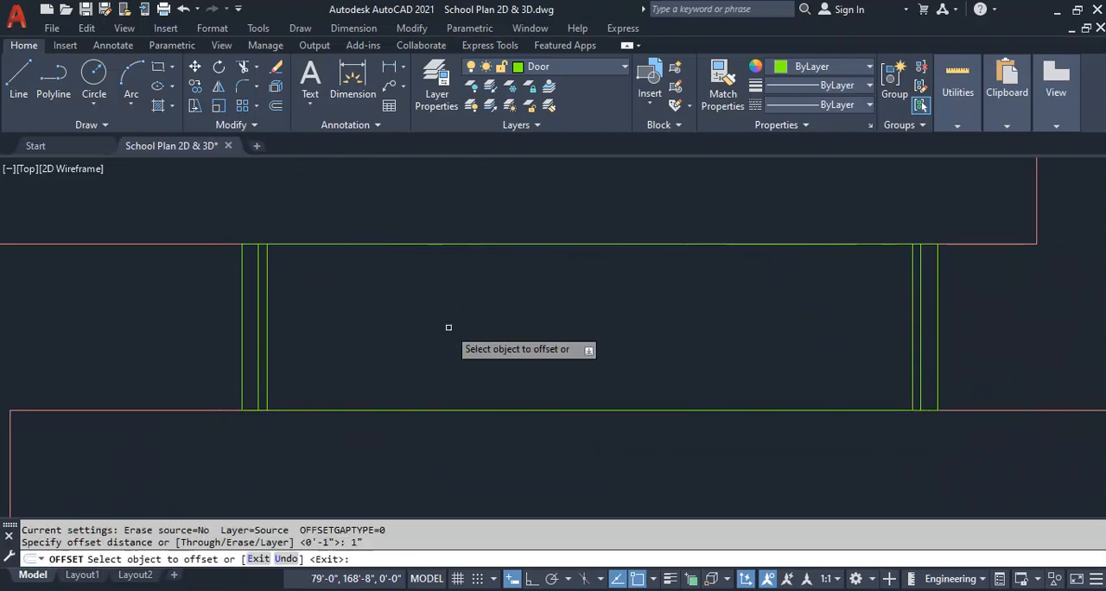
click(461, 244)
click(462, 296)
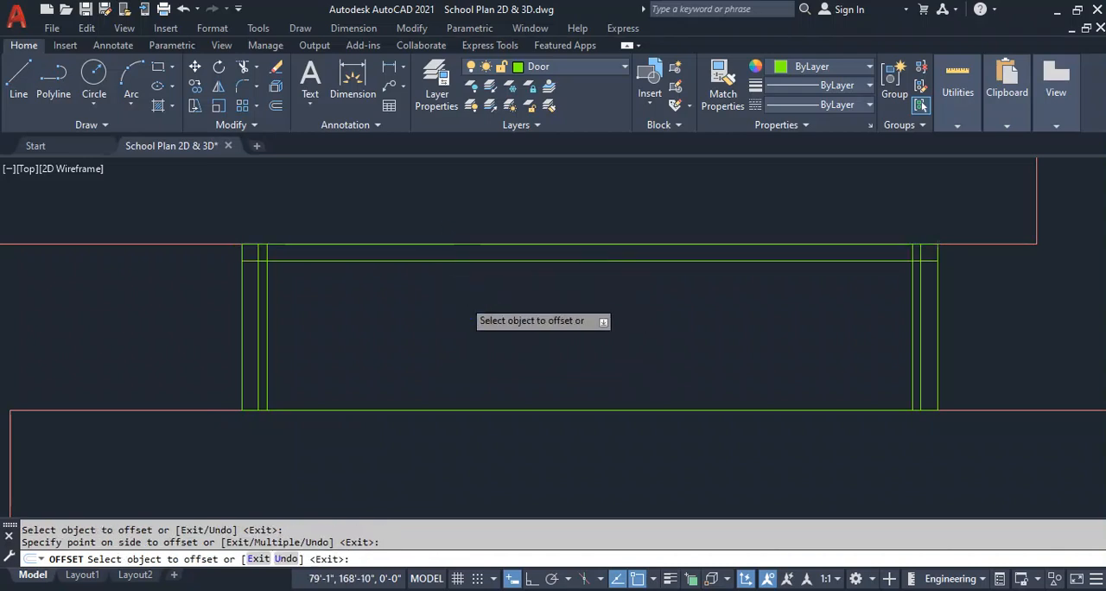
key(Escape)
Trim the overlapping door lines at both jambs to form the rebated frame corners.
text(tr)
key(Return)
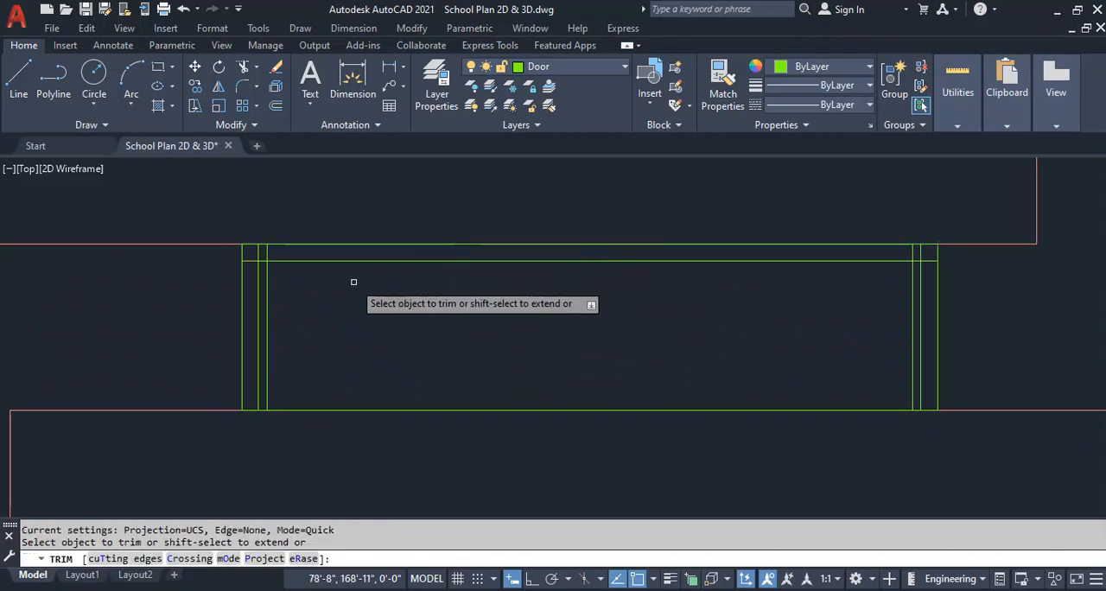
click(264, 256)
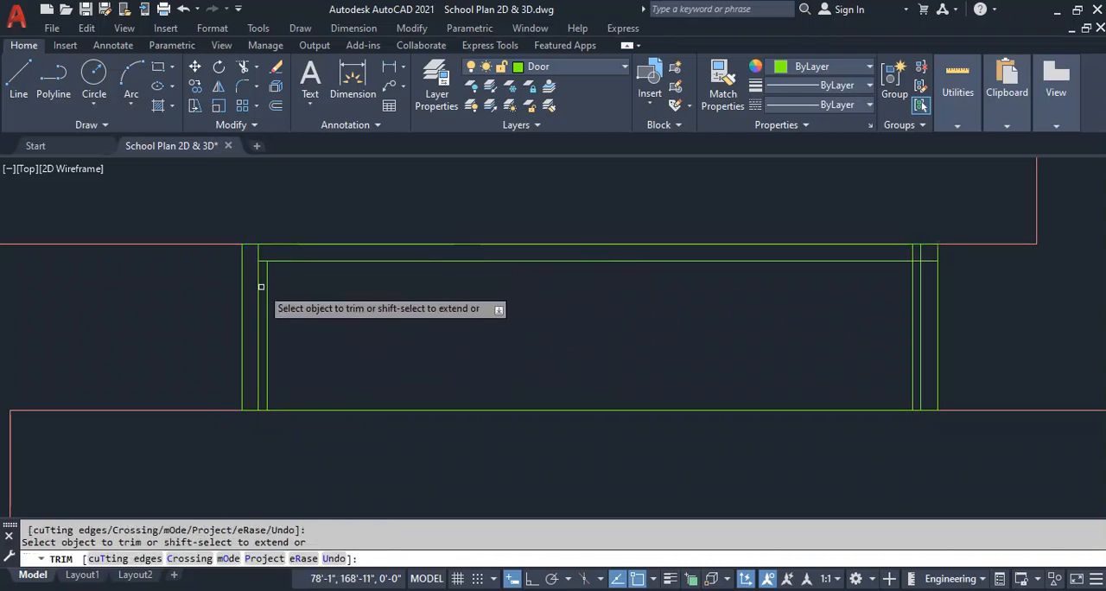
click(919, 263)
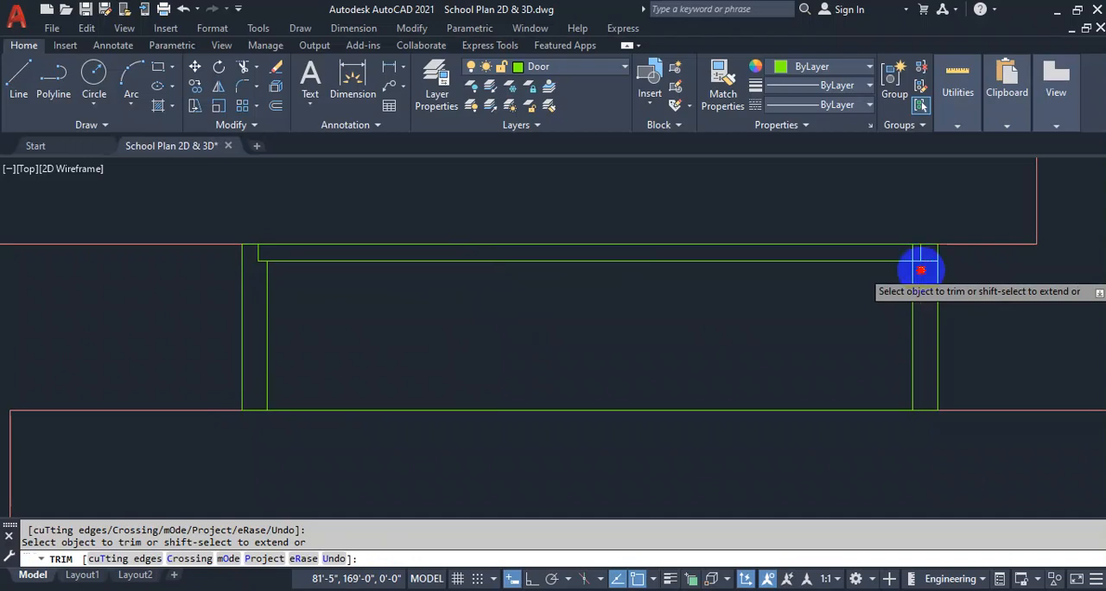
click(911, 256)
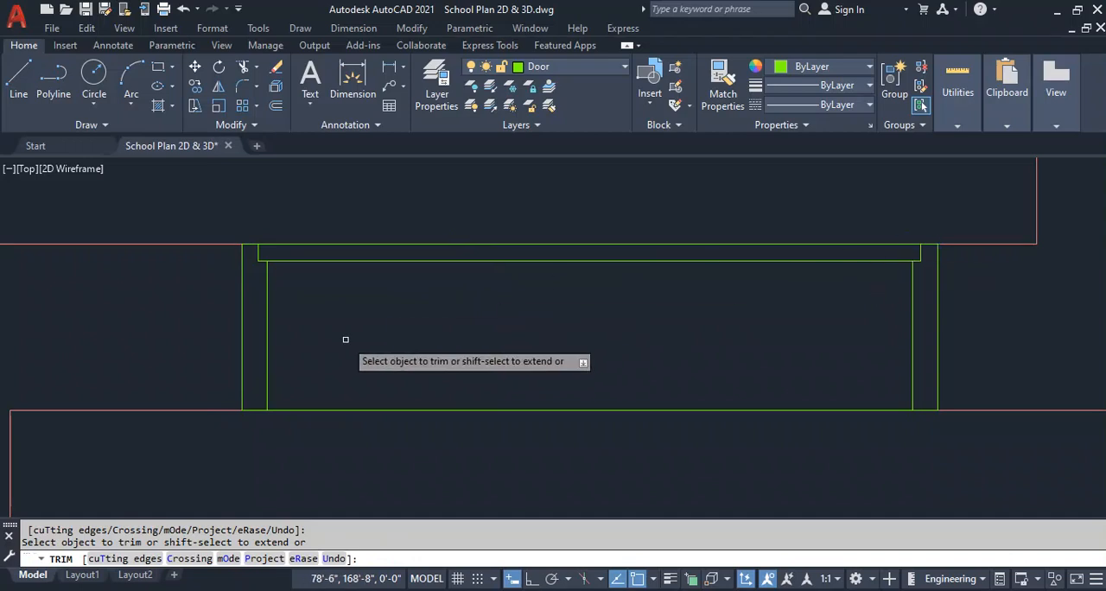
Copy the complete door frame from the wall opening and paste a duplicate into the empty area right of the plan.
key(Escape)
scroll(346, 326, down, 5)
scroll(415, 371, up, 2)
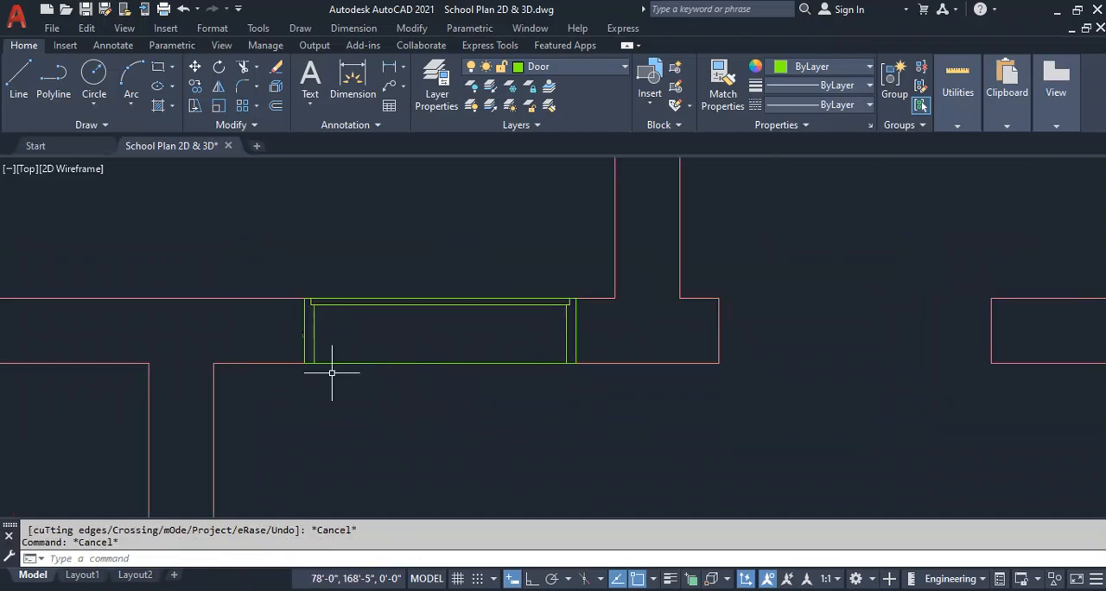
middle_drag(444, 403, 443, 402)
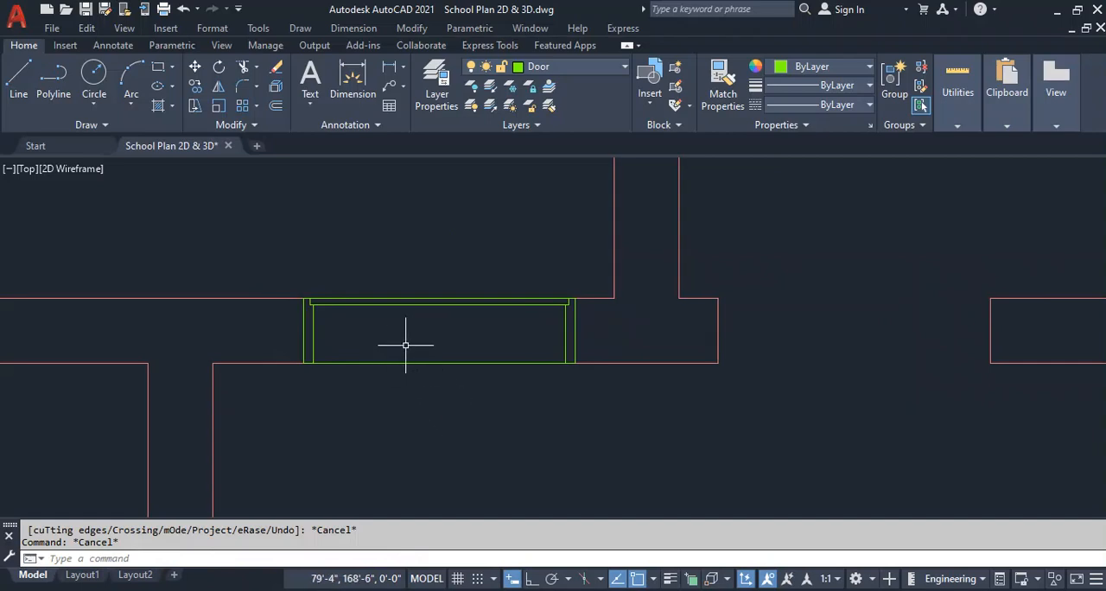
middle_drag(384, 361, 352, 366)
click(260, 388)
click(570, 277)
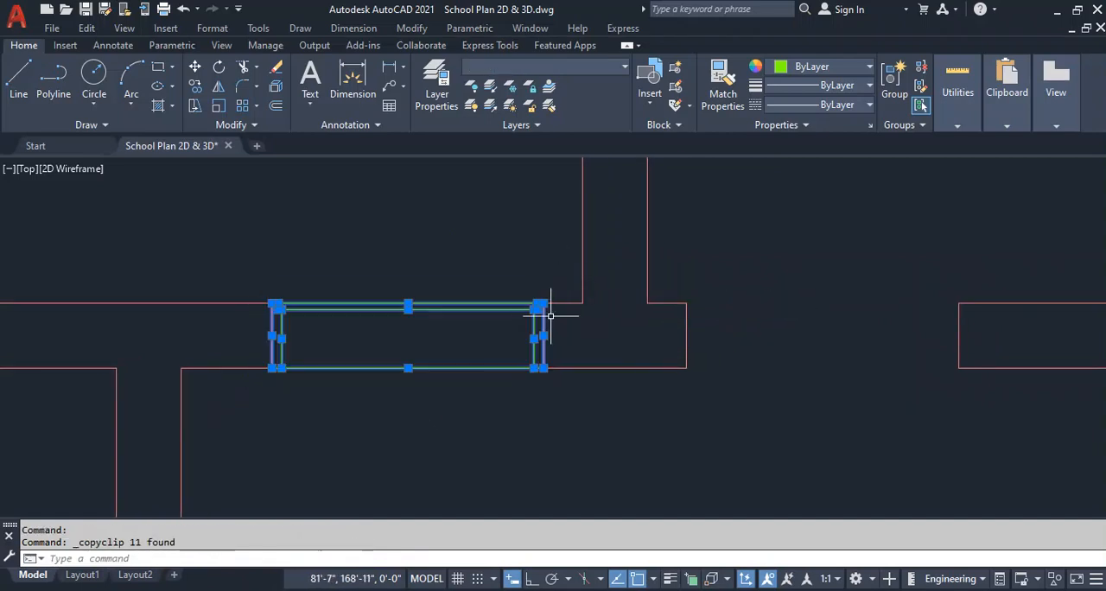
scroll(313, 293, down, 6)
scroll(607, 349, down, 2)
middle_drag(1059, 402, 98, 361)
key(ctrl+v)
scroll(580, 351, up, 8)
Erase the overlapping lines at the pasted frame's outer left edge and redraw that edge as one vertical line.
click(536, 373)
click(536, 374)
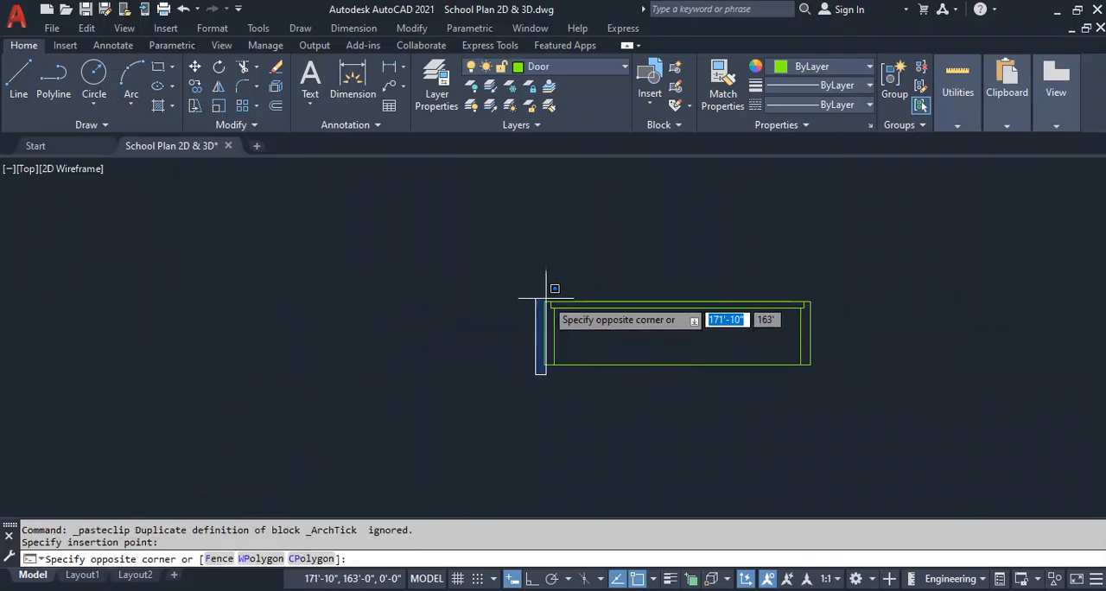
click(544, 301)
key(Delete)
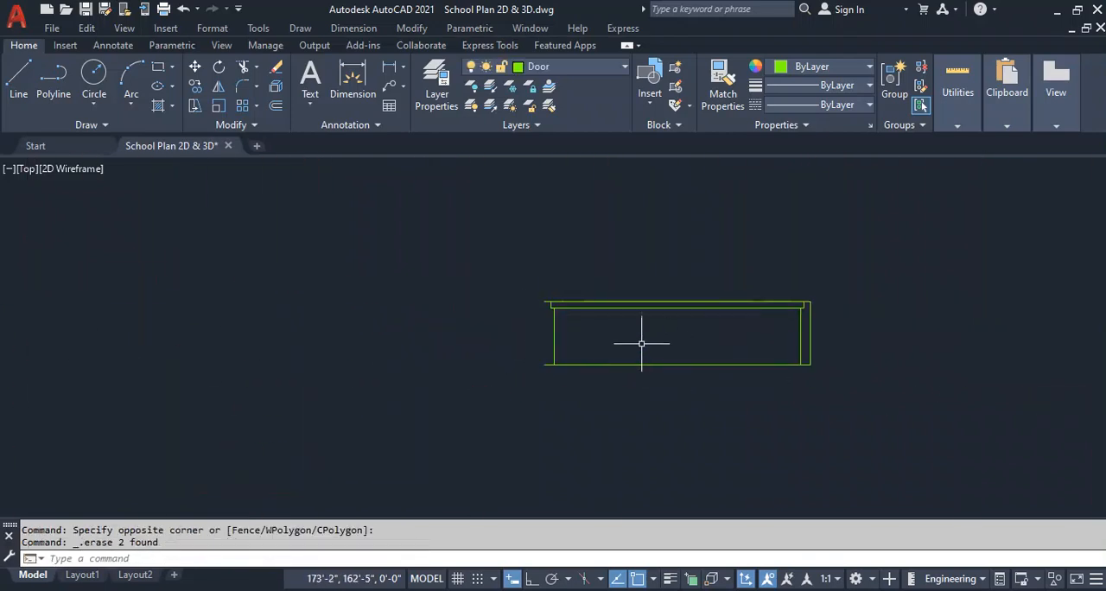
text(l)
key(Return)
click(554, 306)
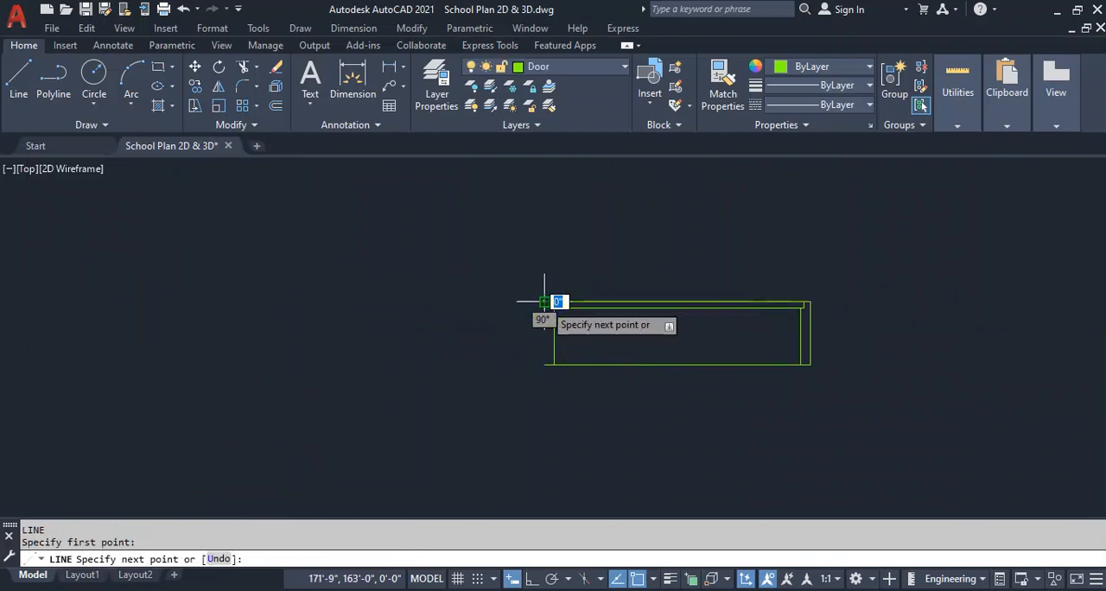
click(554, 364)
Erase the outer right edge of the pasted frame and redraw it as one vertical line between the frame's corners.
click(809, 340)
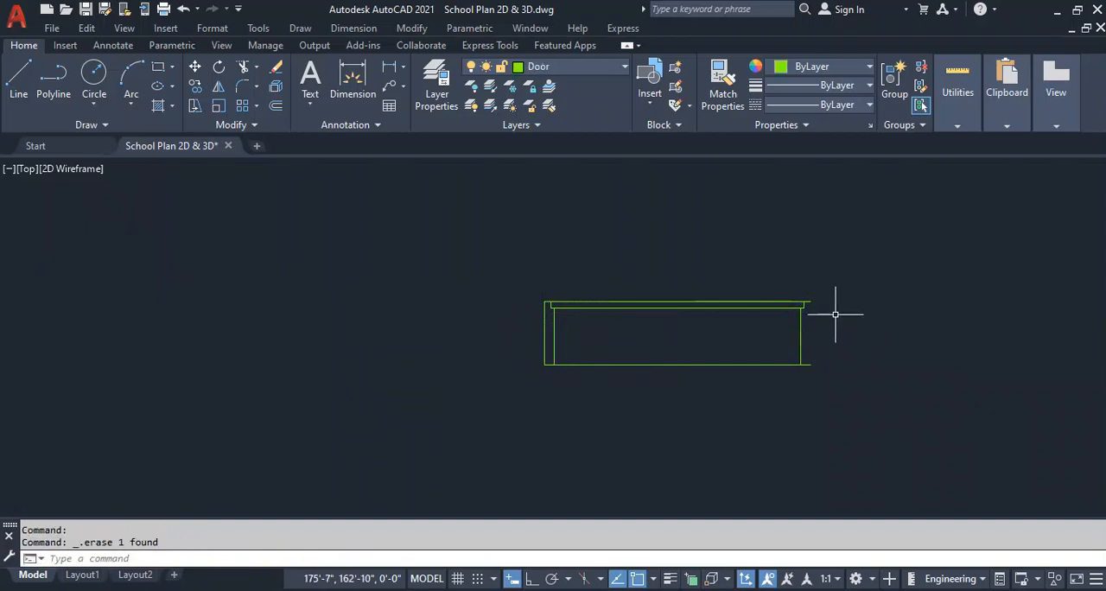
text(l)
key(Return)
click(810, 302)
click(810, 363)
key(Return)
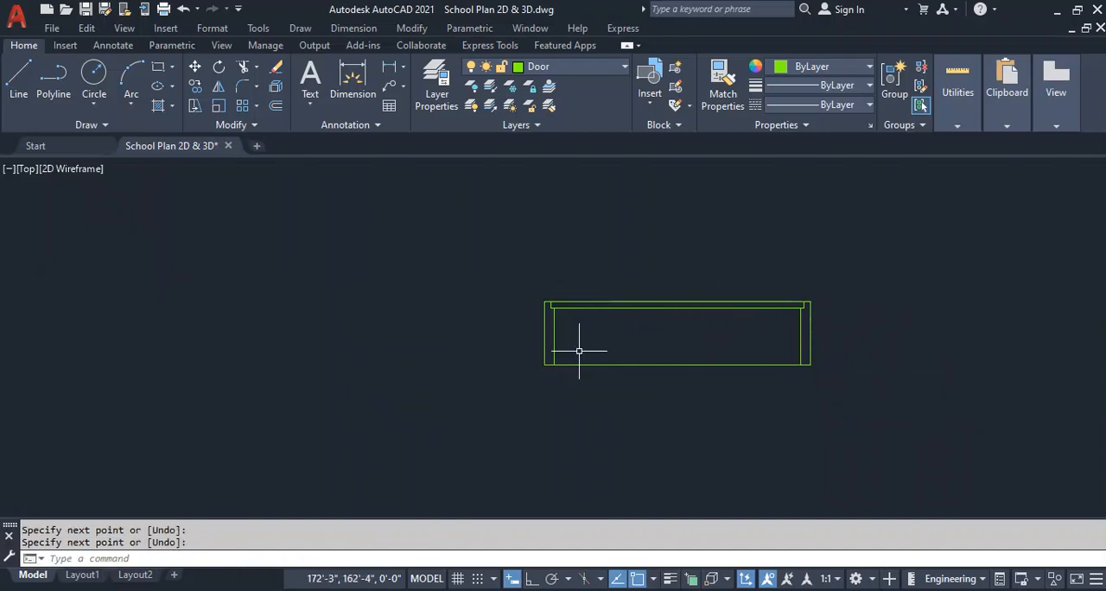
Open the block definition settings for the pasted door frame.
text(b)
key(Return)
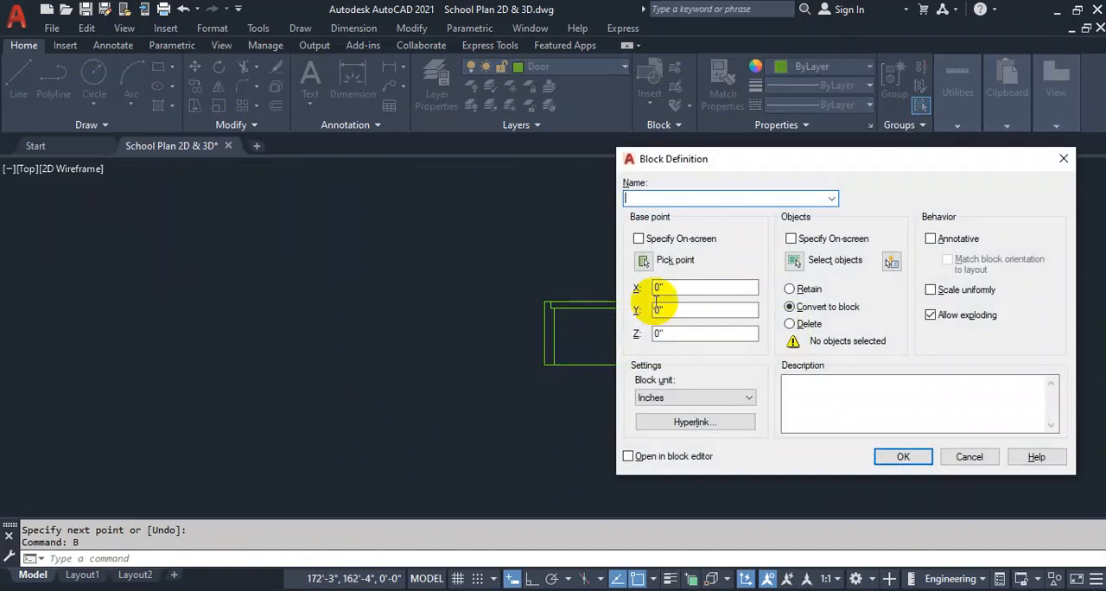
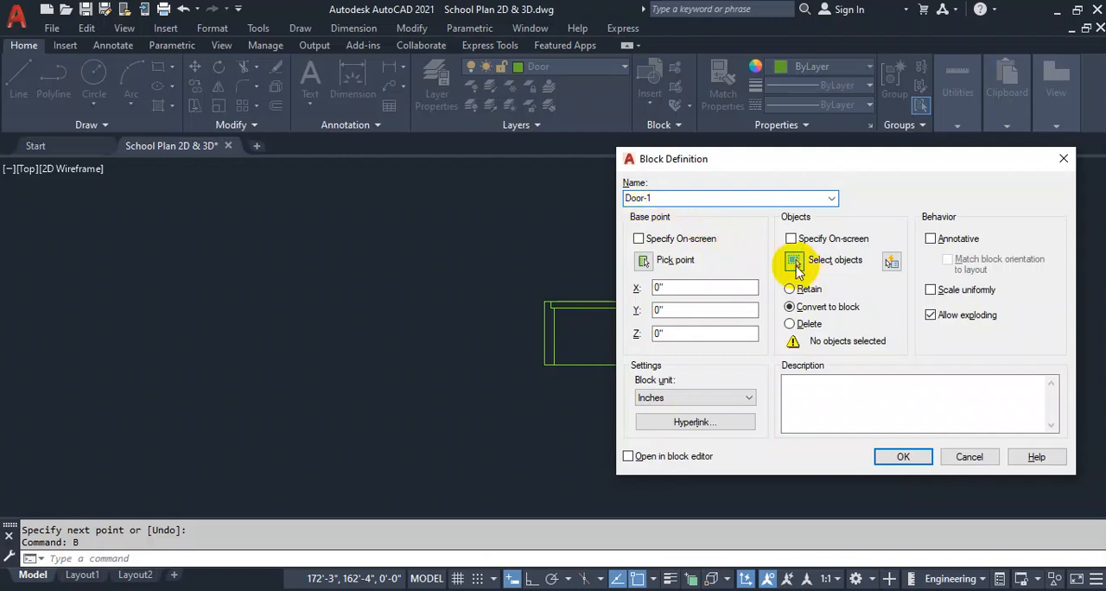
Define all the pasted door frame lines as block Door-1, with the midpoint of the frame's upper edge as base point.
click(795, 261)
click(853, 279)
click(471, 416)
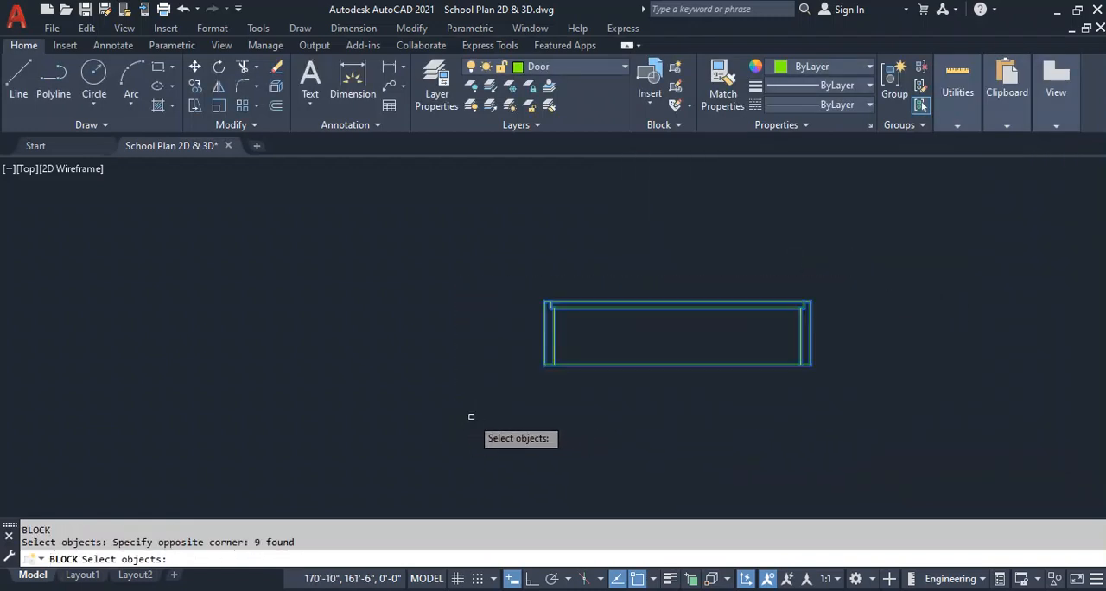
key(Return)
click(643, 268)
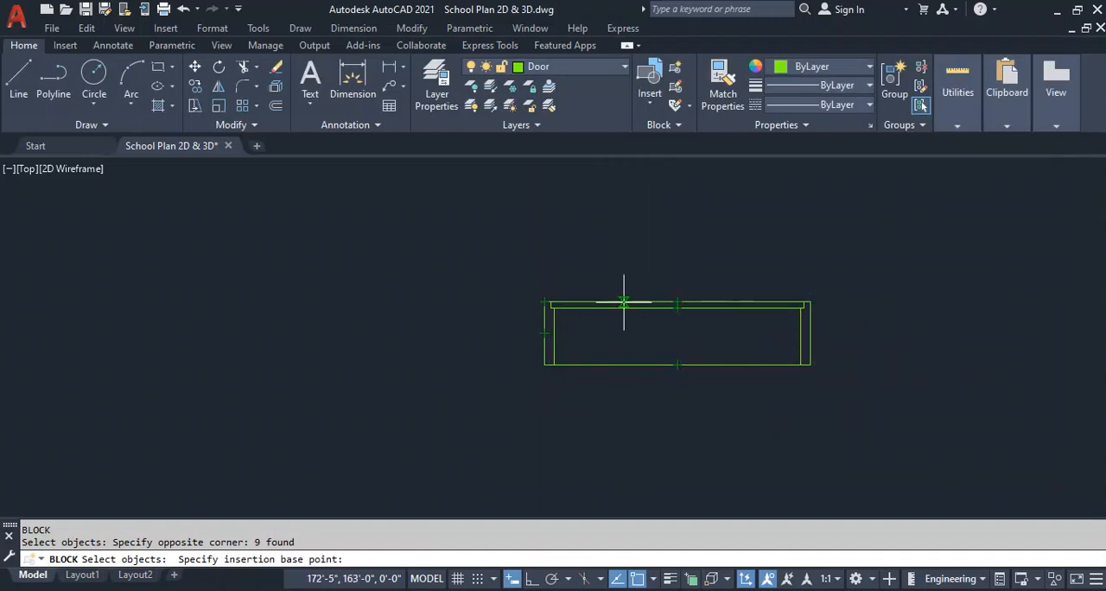
click(677, 302)
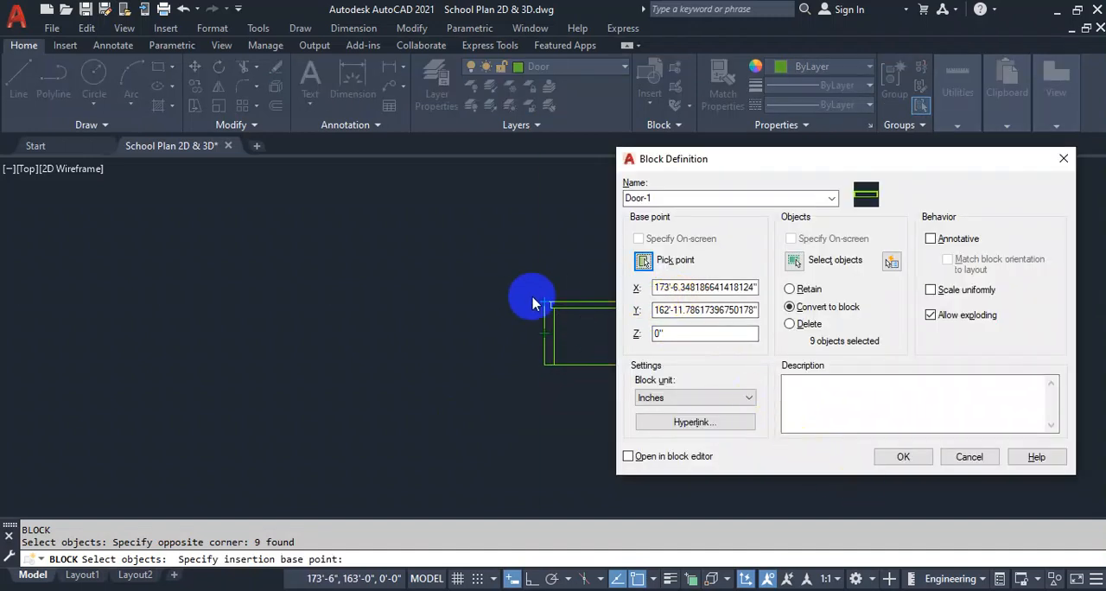
click(908, 458)
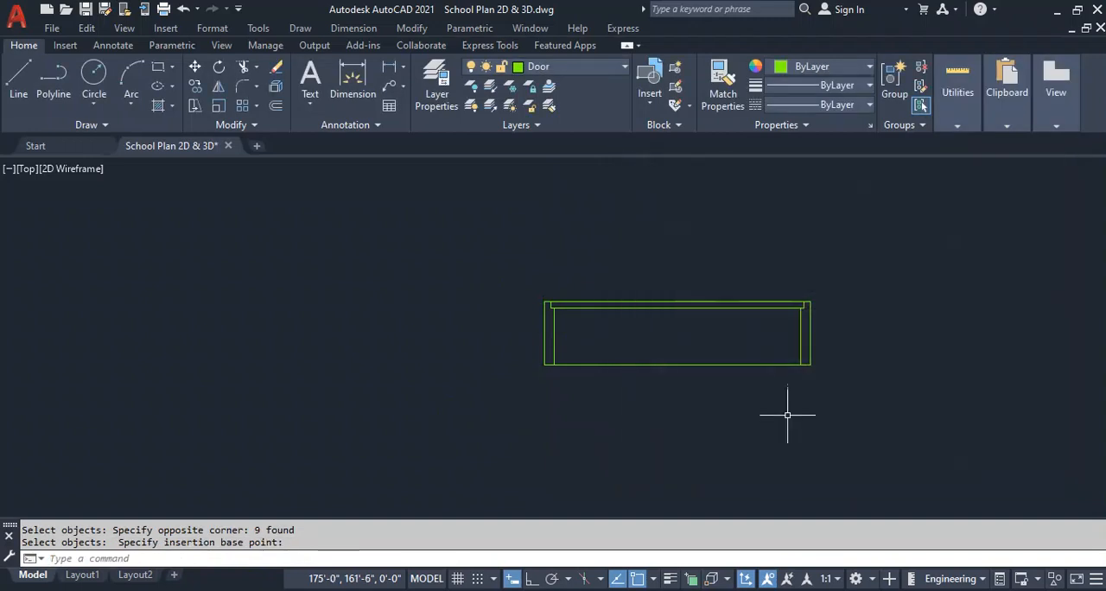
Copy the Door-1 block by its upper-left corner into the first empty opening of the corridor wall beside the original frame.
click(665, 301)
scroll(663, 298, down, 5)
middle_drag(522, 346, 649, 352)
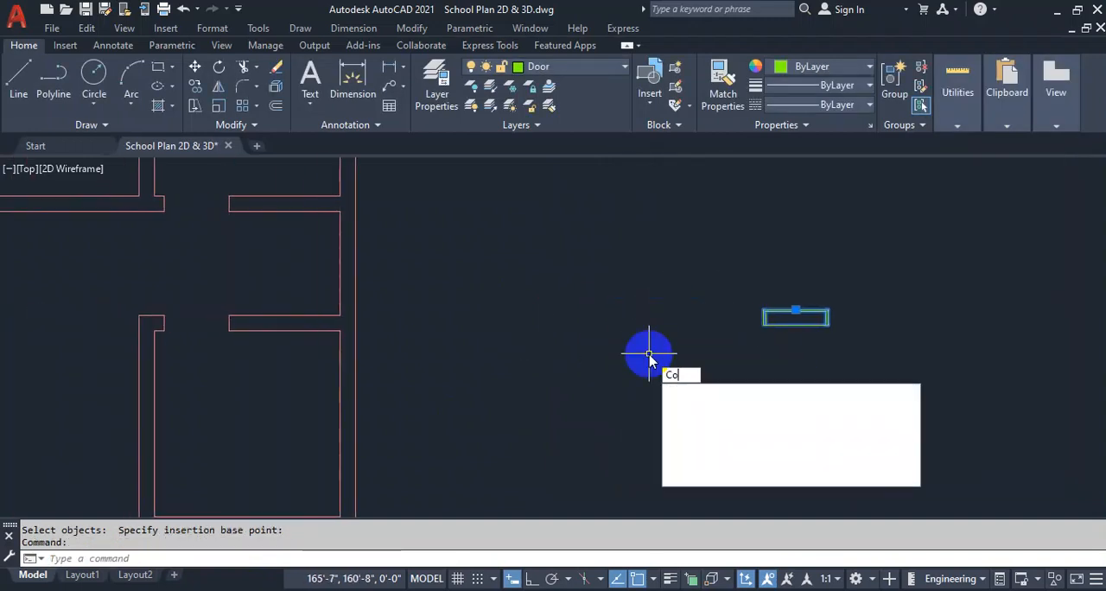
text(o)
key(Return)
scroll(756, 304, up, 5)
click(763, 320)
scroll(769, 321, down, 5)
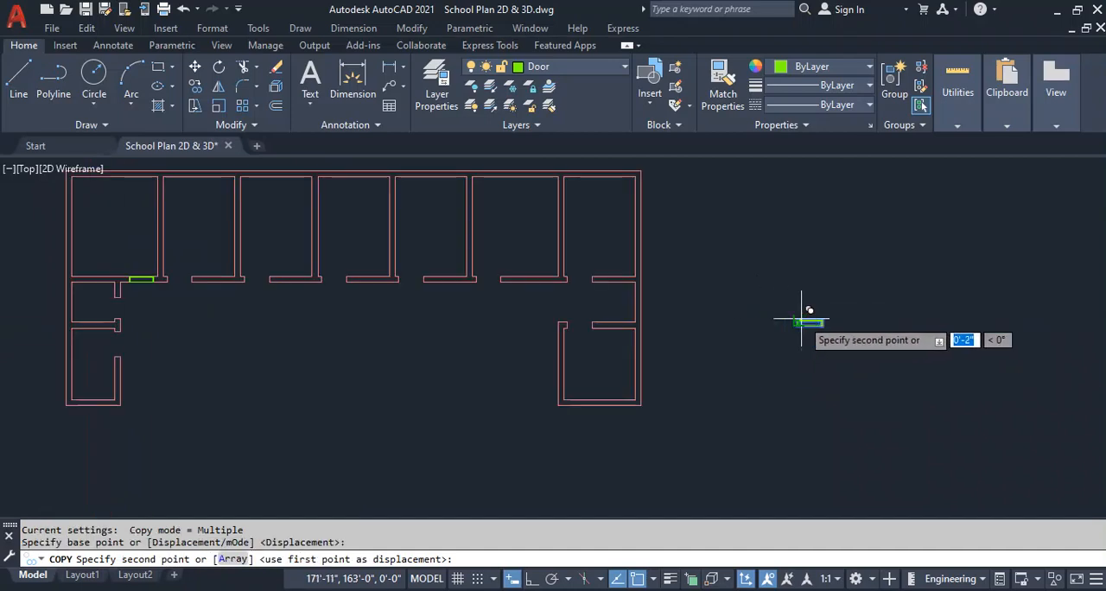
scroll(156, 268, up, 5)
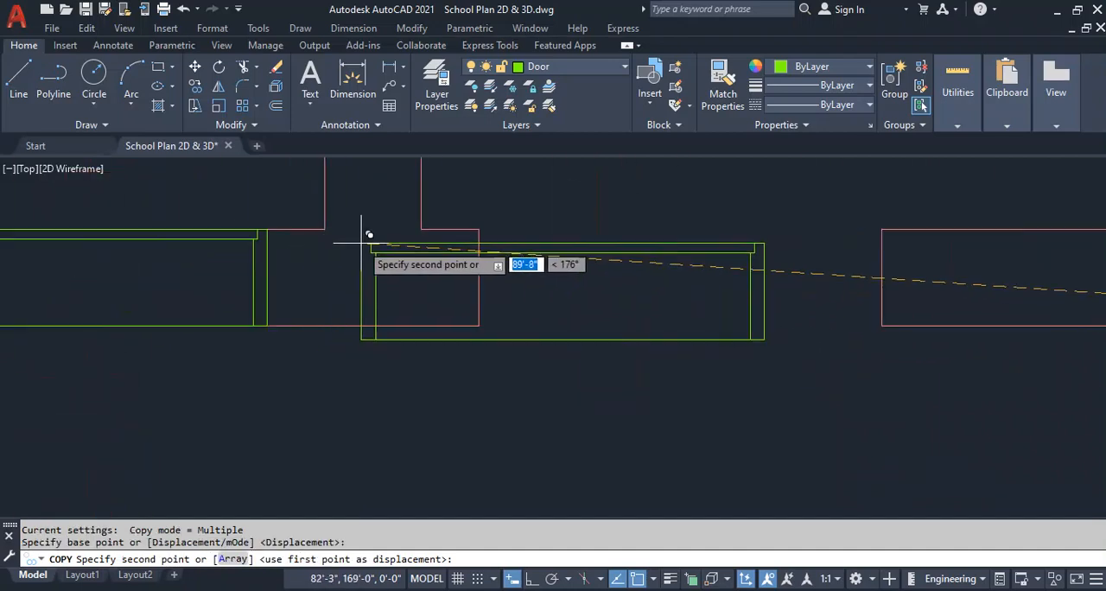
click(480, 229)
Place copies of the door block at the upper-left corners of the second and third empty corridor-wall openings.
scroll(254, 302, down, 5)
scroll(641, 298, up, 4)
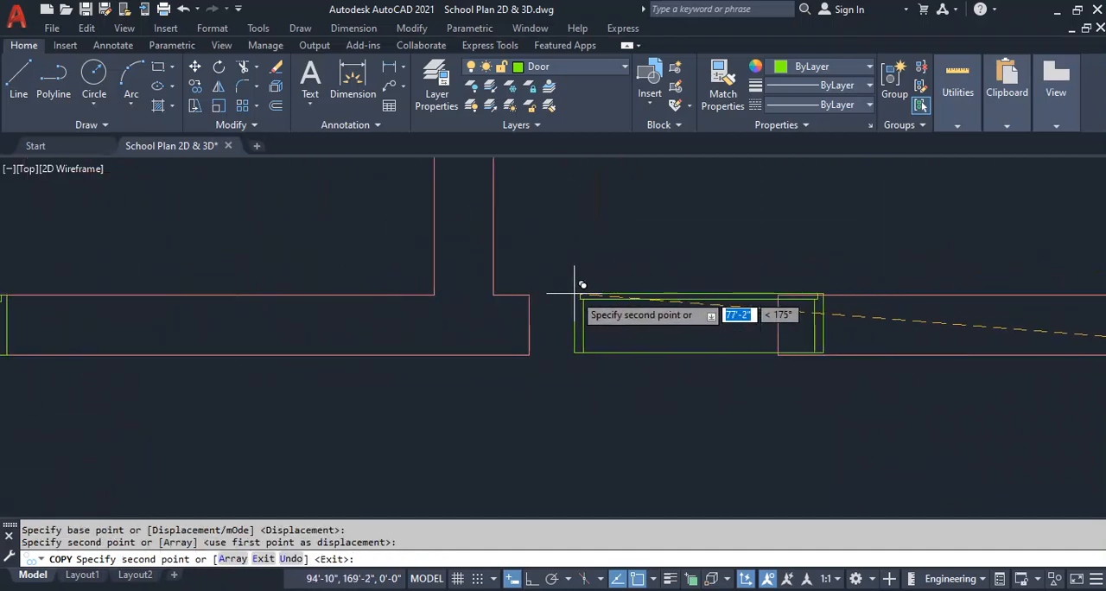
click(530, 294)
scroll(637, 309, down, 5)
scroll(588, 333, up, 5)
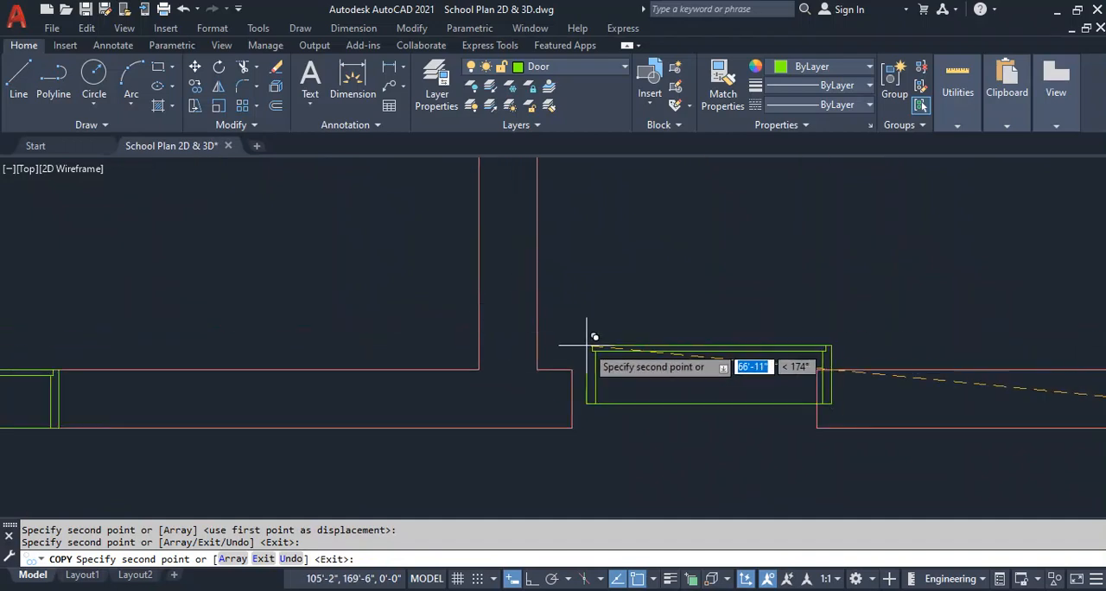
click(571, 369)
Place copies of the door block in the remaining three corridor-wall openings and finish copying.
scroll(571, 369, down, 5)
scroll(561, 373, up, 5)
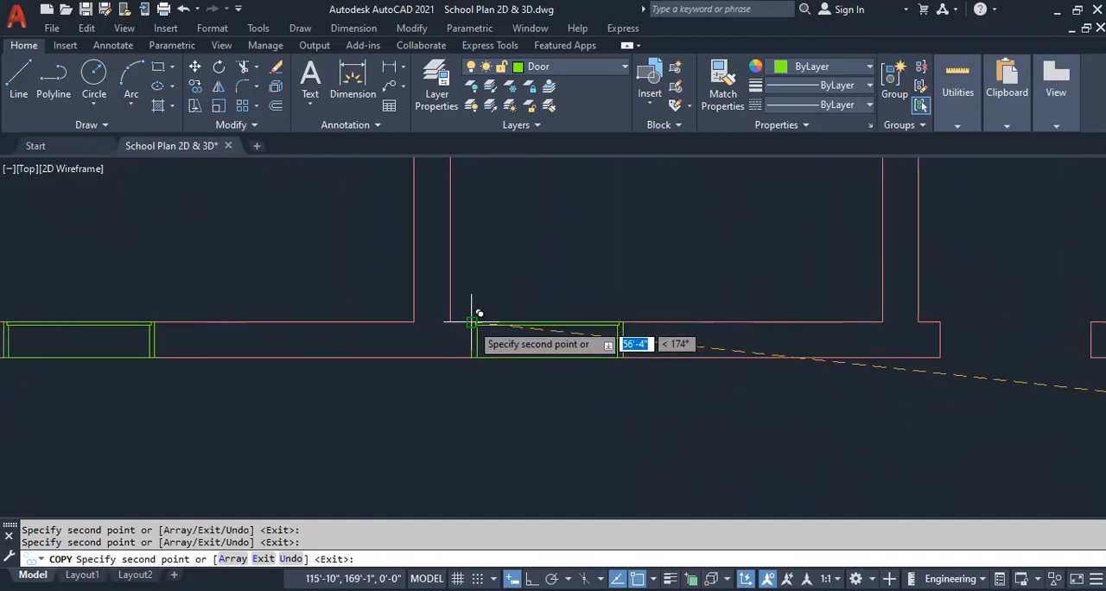
scroll(674, 313, down, 5)
scroll(583, 309, up, 5)
click(554, 315)
scroll(554, 315, down, 5)
scroll(699, 301, up, 5)
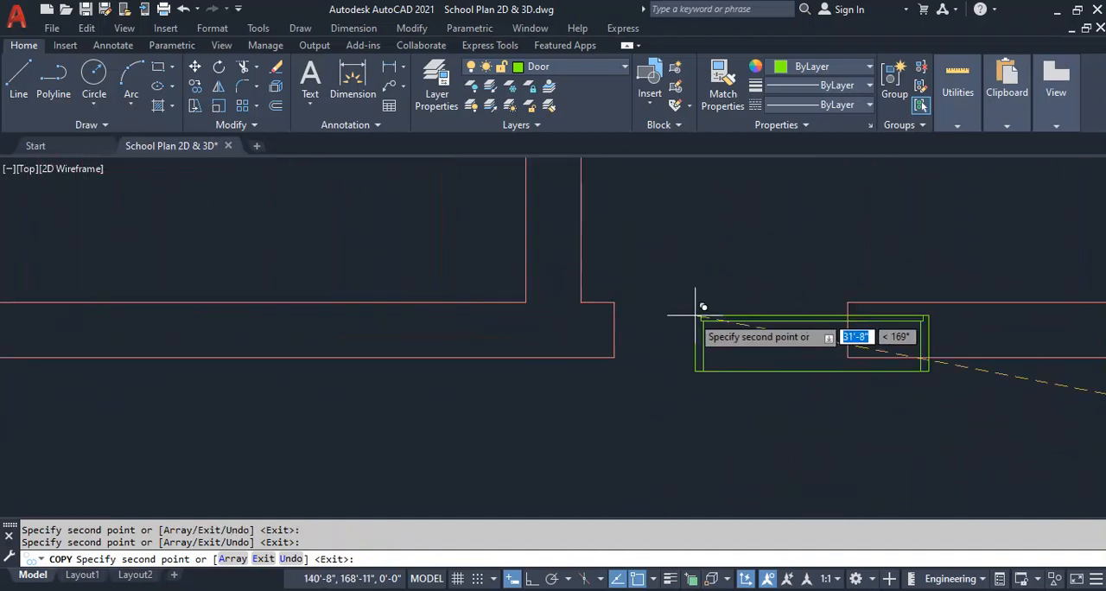
click(614, 302)
scroll(758, 289, down, 5)
key(Escape)
scroll(234, 303, up, 5)
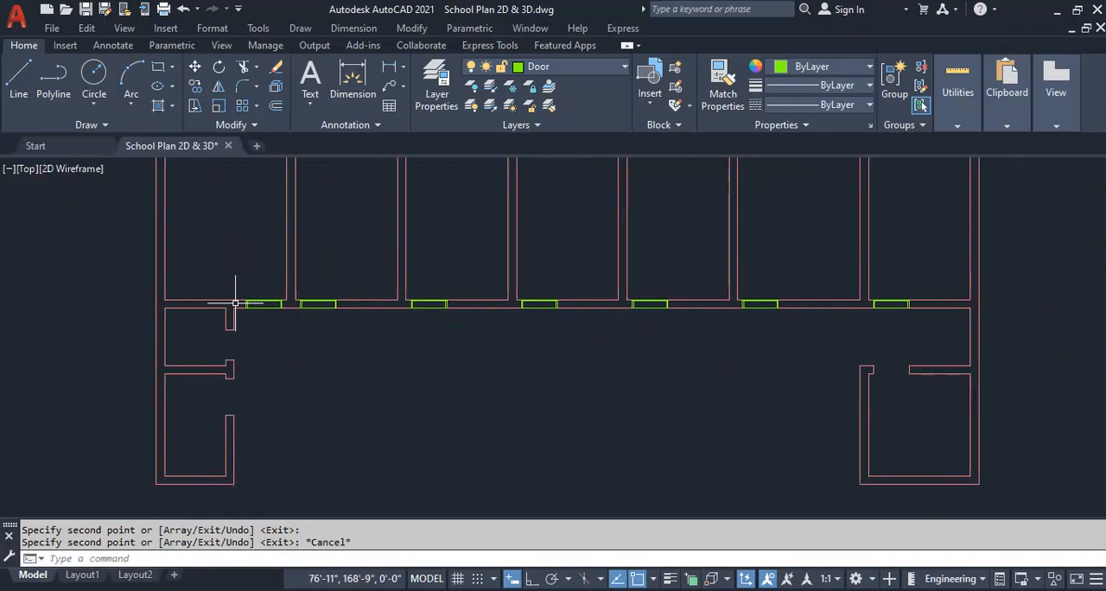
Erase the original unblocked door frame from the westernmost corridor-wall opening.
click(240, 331)
click(391, 289)
key(Delete)
Draw a vertical line across each open wall end on both sides of the emptied door opening.
text(l)
key(Return)
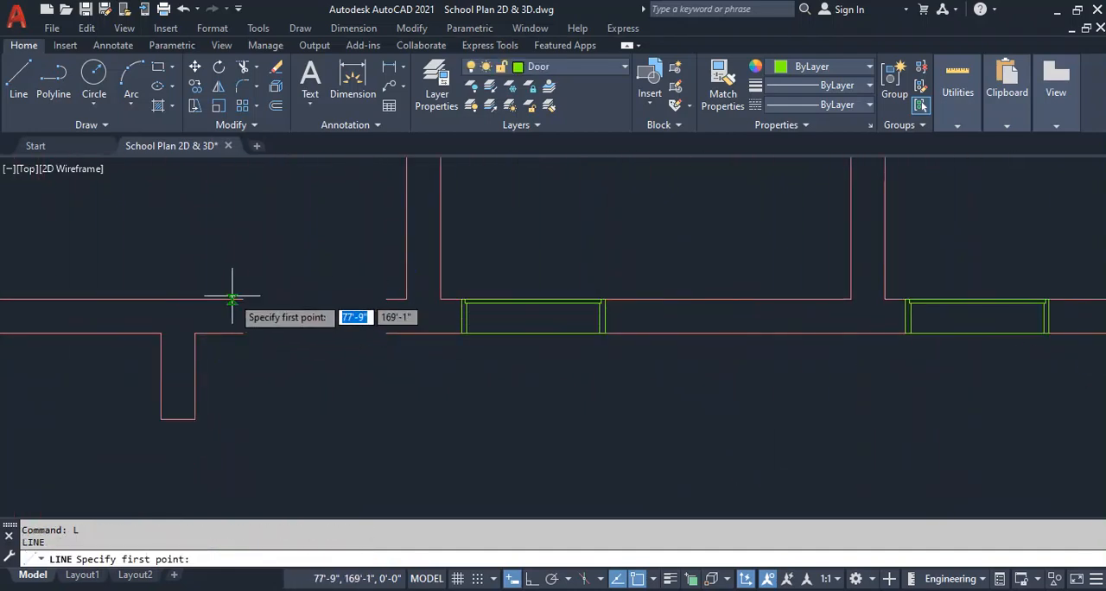
click(242, 299)
click(246, 332)
key(Return)
key(Return)
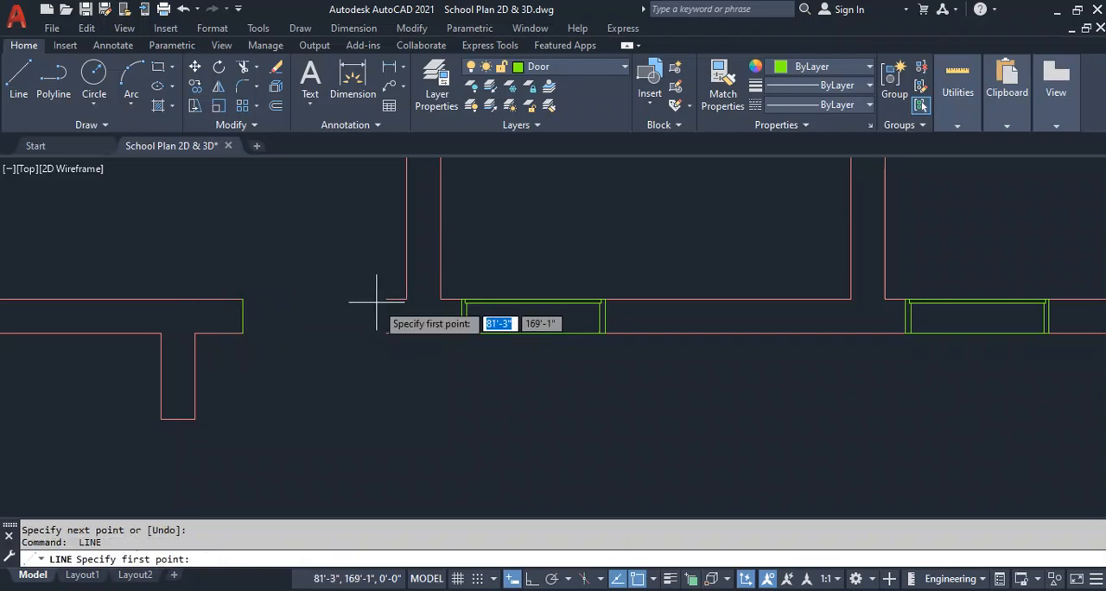
click(386, 299)
click(386, 332)
key(Return)
Match the properties of the two new wall-end lines to those of the adjacent wall line.
text(ma)
key(Return)
click(403, 331)
click(395, 319)
click(206, 320)
key(Escape)
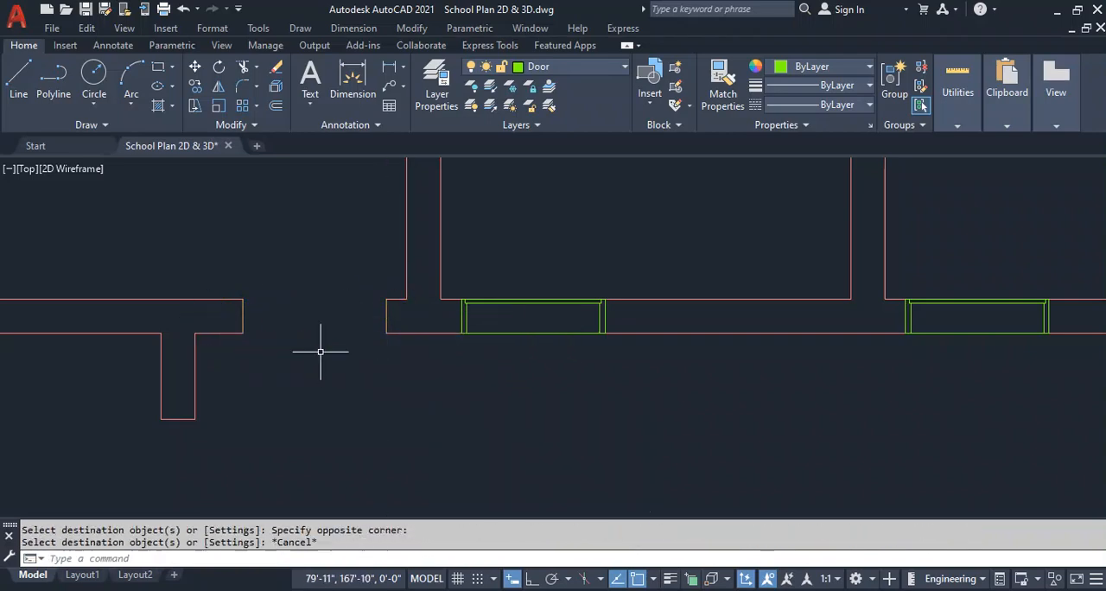
Copy the neighbouring door block by its upper-left corner into the emptied westernmost opening.
click(483, 302)
text(co)
key(Return)
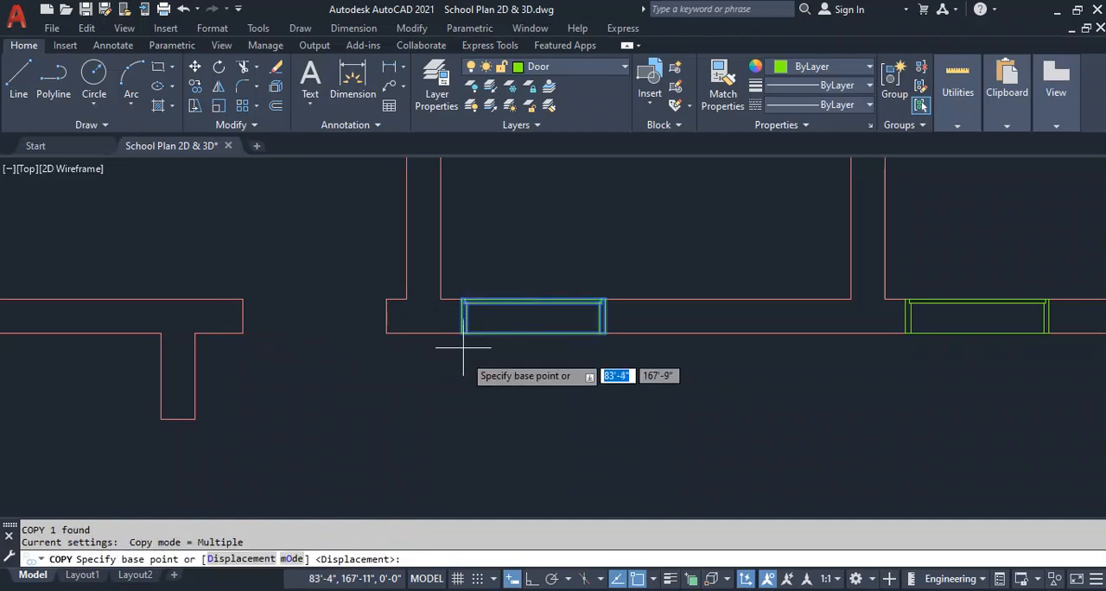
click(463, 301)
click(247, 299)
key(Escape)
Mirror the easternmost corridor door block across the corridor's horizontal centreline into the opening below, keeping the source block.
scroll(832, 328, down, 3)
scroll(639, 302, up, 2)
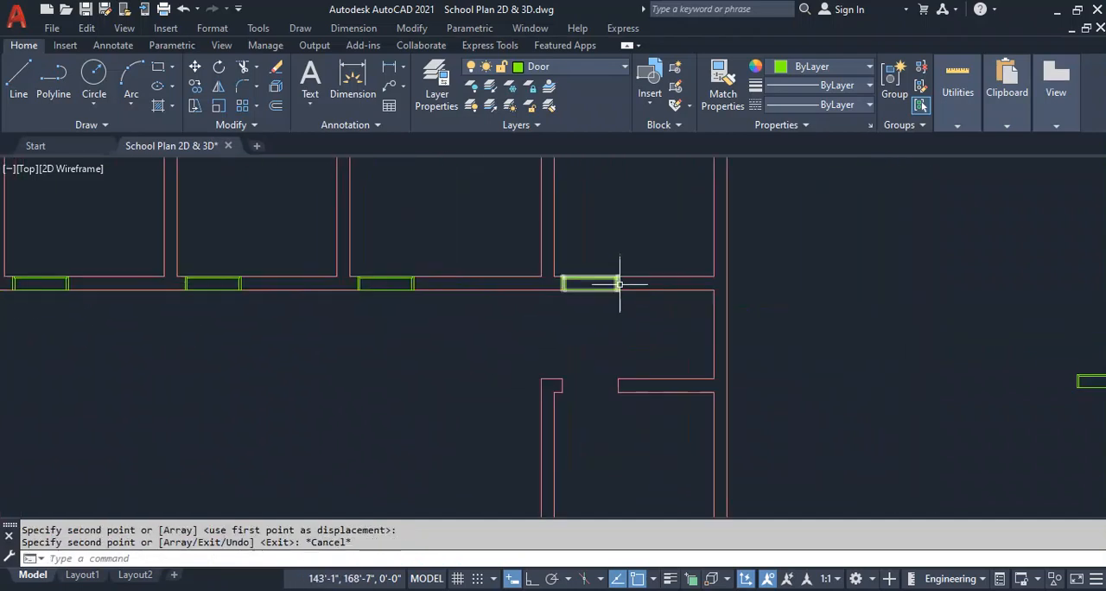
click(618, 291)
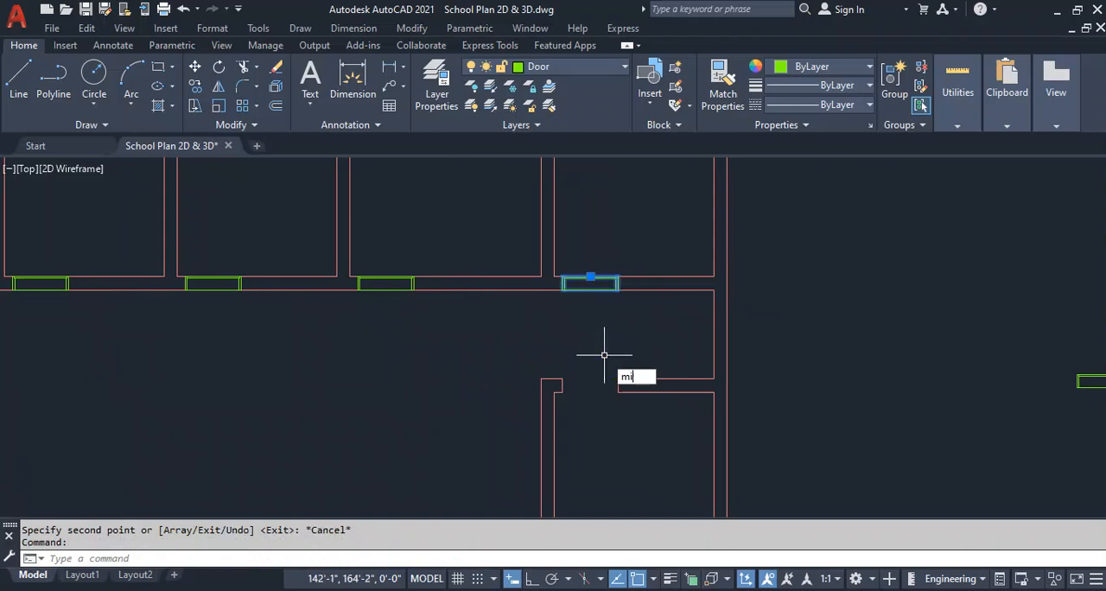
key(Return)
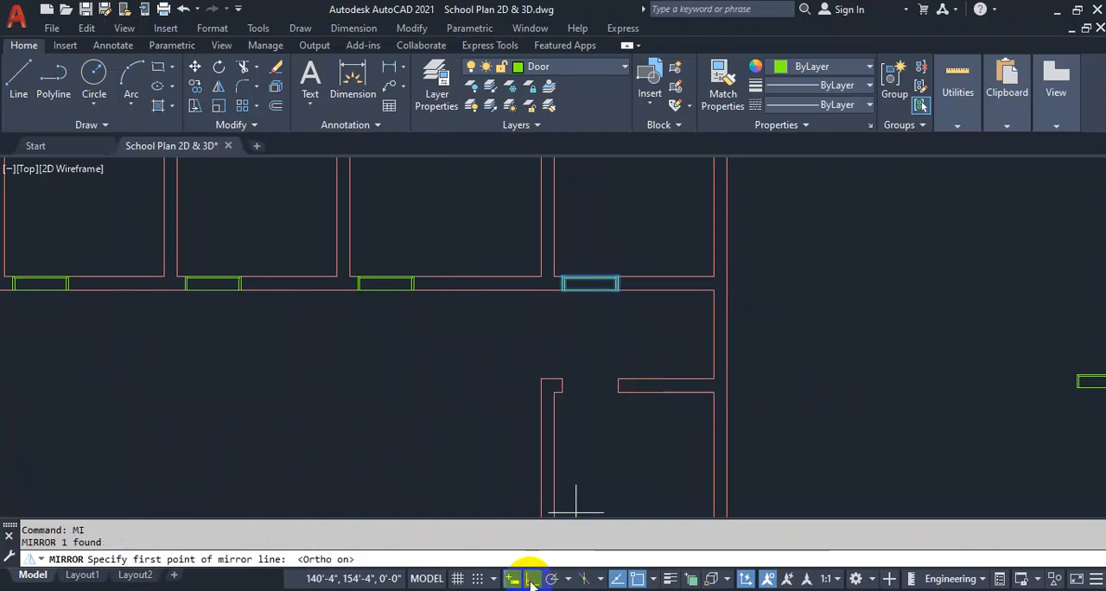
click(714, 335)
click(348, 332)
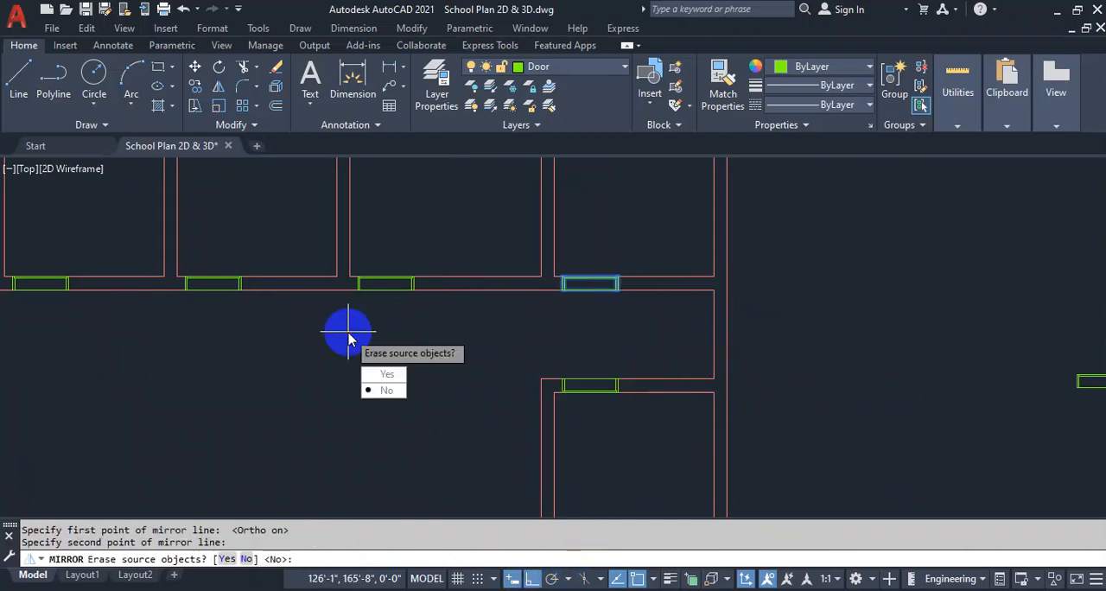
key(Return)
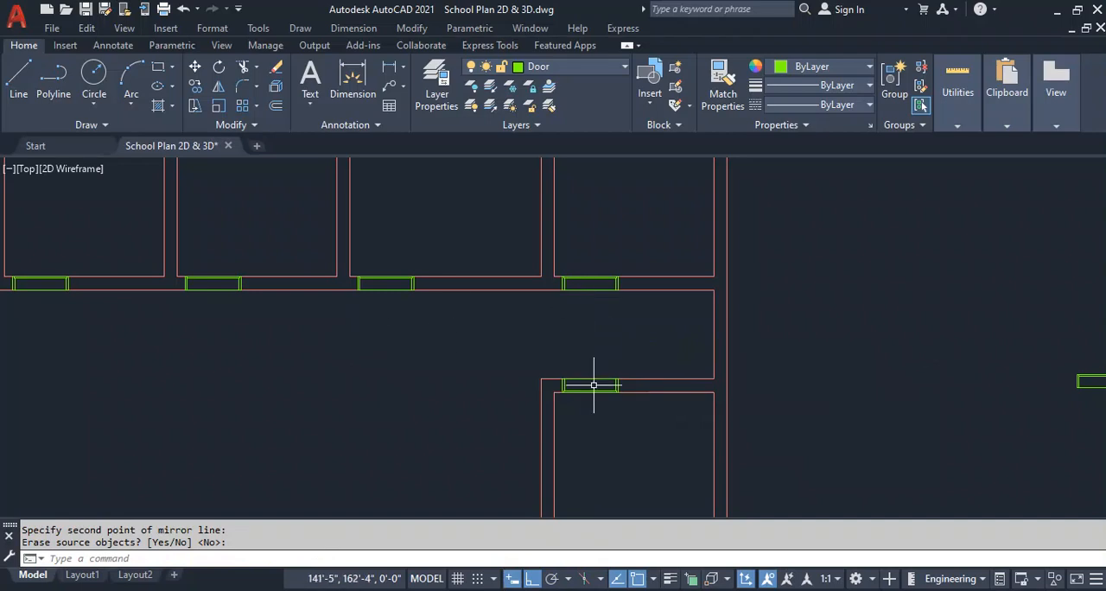
Rotate the spare door block outside the plan by 90 degrees about the midpoint of its lower edge.
scroll(593, 385, down, 4)
scroll(752, 328, up, 6)
scroll(650, 360, up, 2)
click(646, 350)
text(ro)
key(Return)
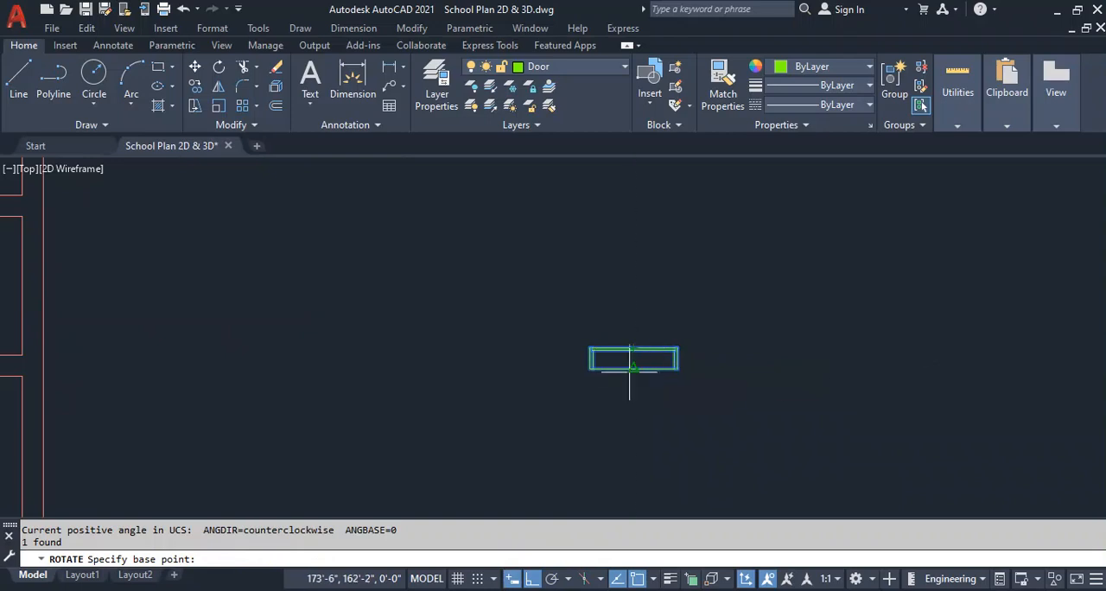
click(634, 369)
text(90)
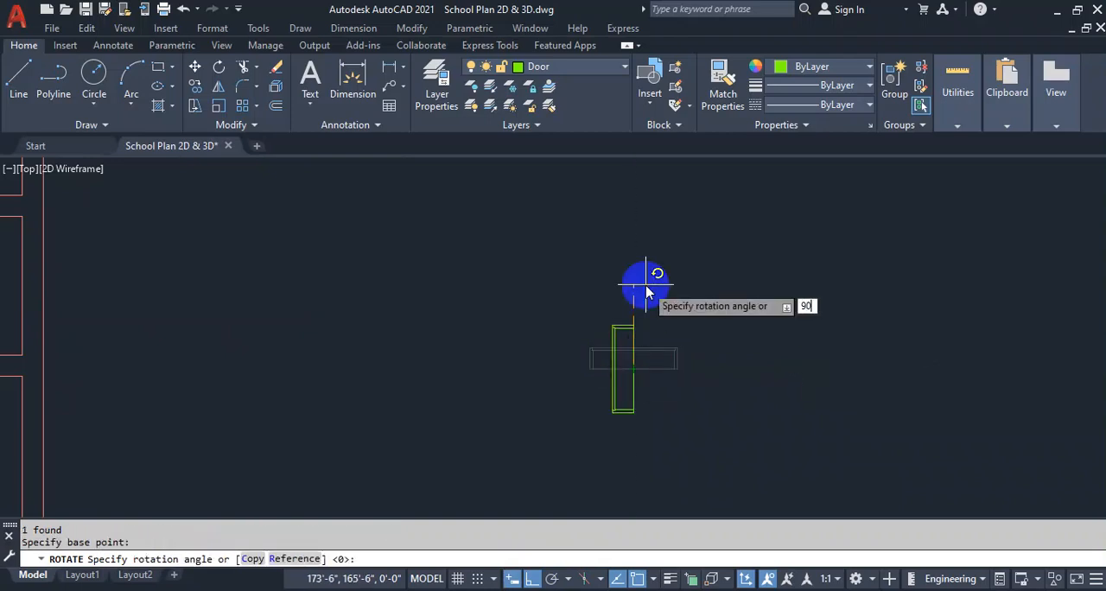
key(Return)
Move the rotated door block by its lower-left corner into the vertical wall opening of the plan's lower-left room.
scroll(684, 301, down, 3)
click(660, 350)
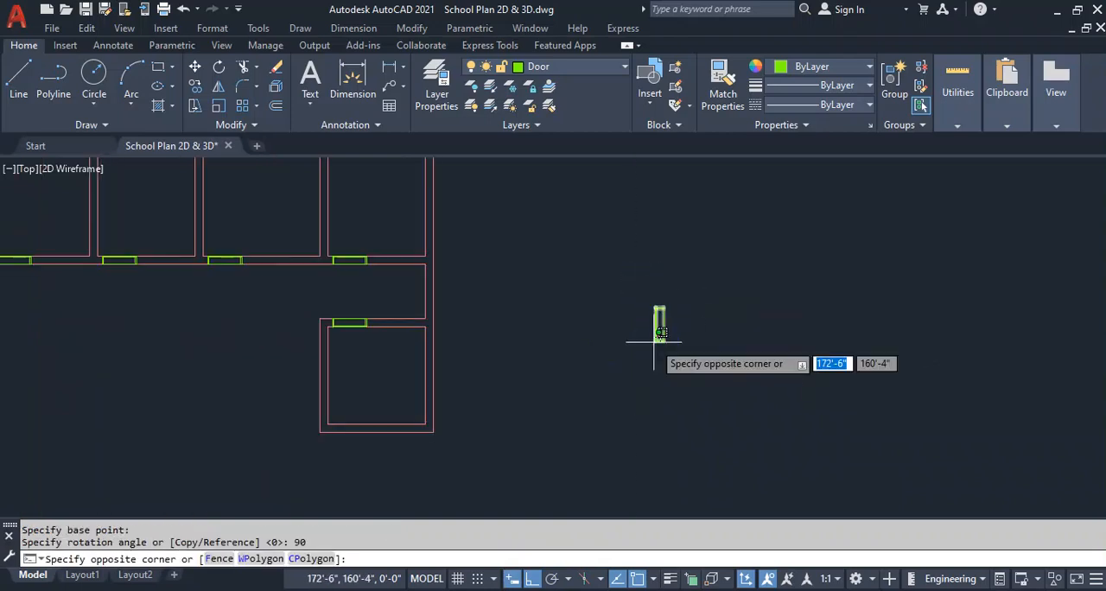
click(622, 331)
key(Return)
scroll(634, 340, up, 6)
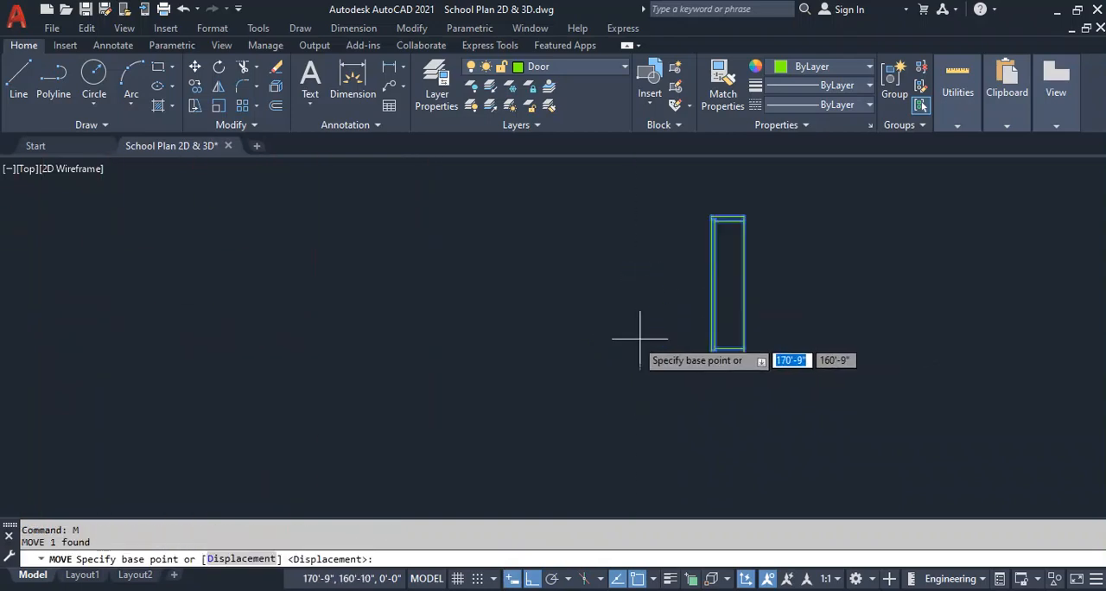
click(713, 353)
scroll(732, 350, down, 6)
middle_drag(87, 323, 625, 313)
scroll(486, 398, up, 5)
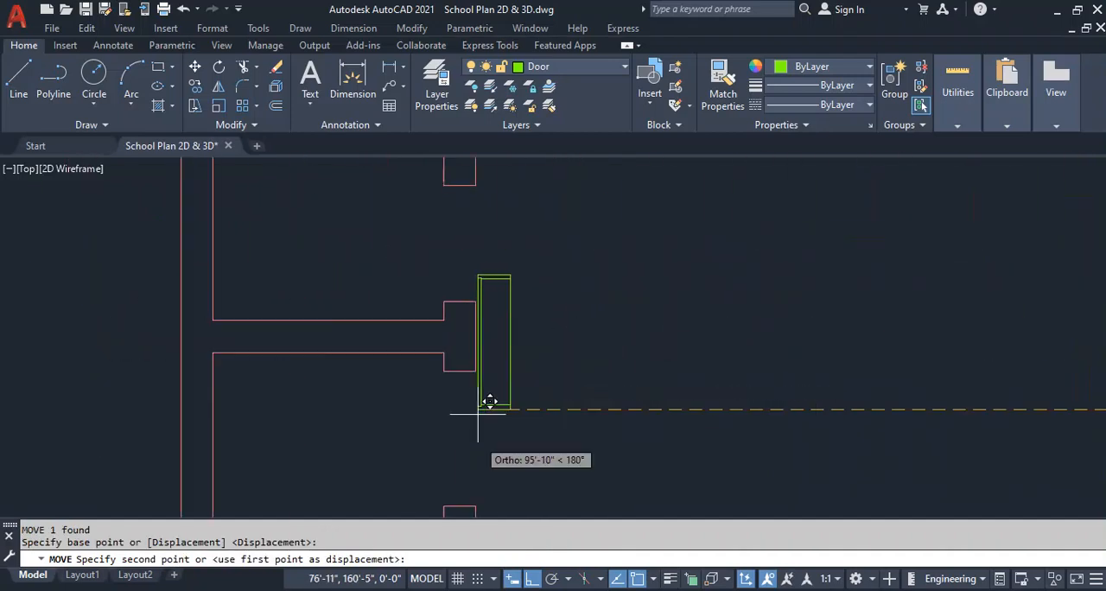
click(444, 503)
Draw a 10" by 3' upright rectangle in the empty area beside the plan.
scroll(381, 259, down, 8)
scroll(506, 263, down, 3)
scroll(778, 264, up, 5)
middle_drag(678, 291, 637, 313)
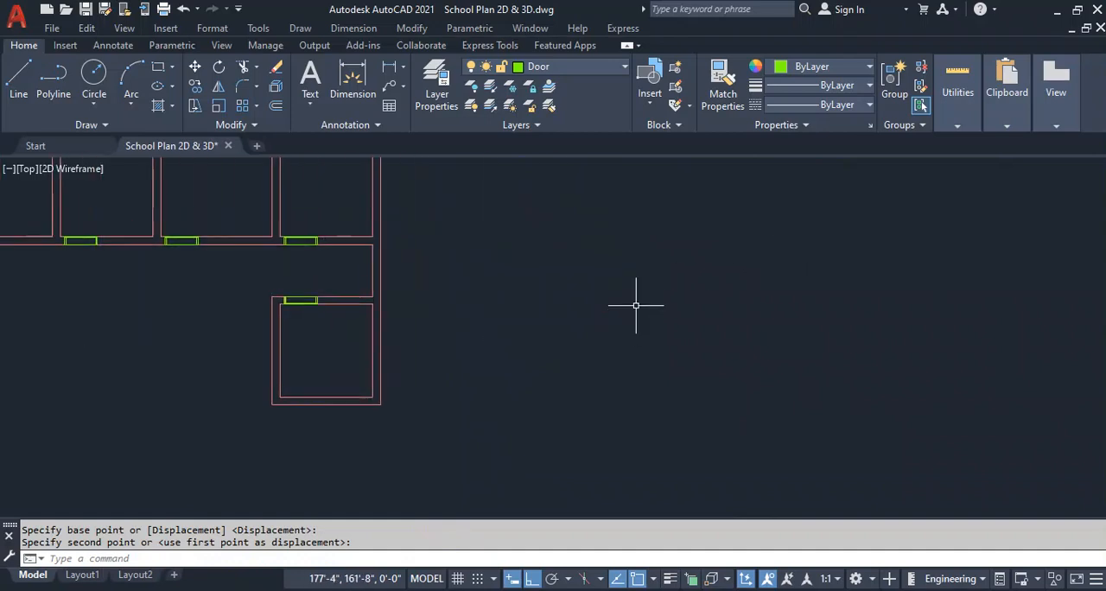
key(Return)
click(626, 373)
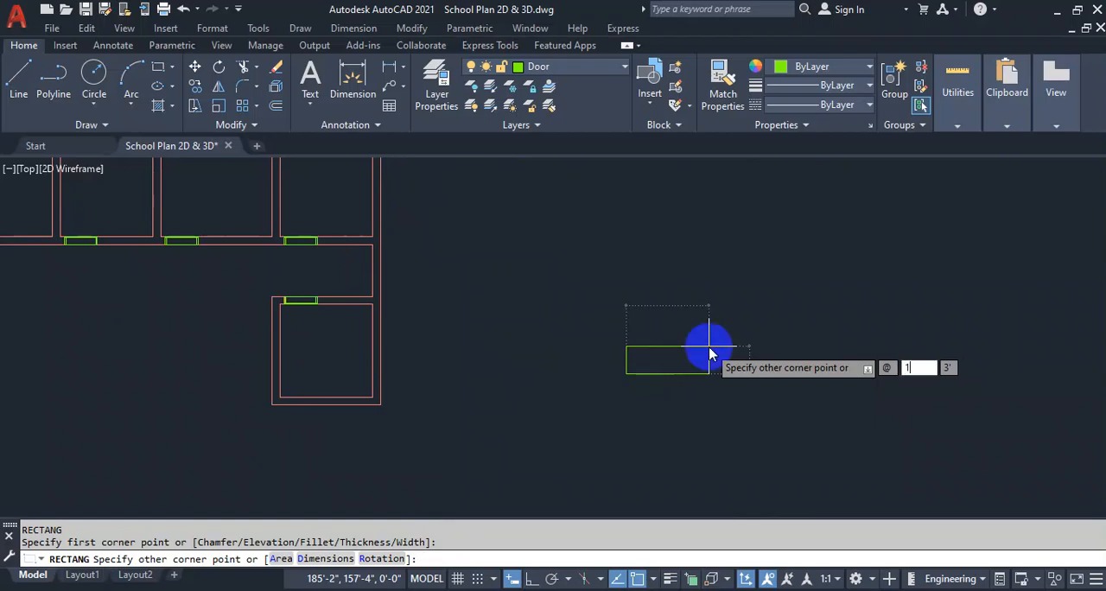
text(10')
key(Tab)
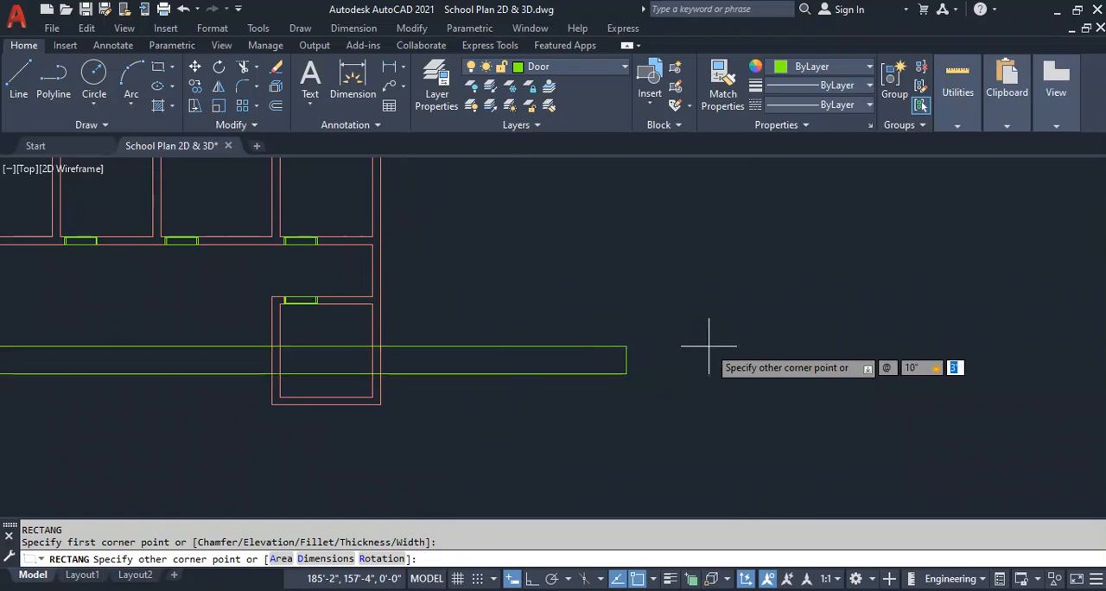
text(3')
key(Return)
Explode the 10" by 3' rectangle into separate lines.
scroll(619, 377, up, 6)
click(515, 273)
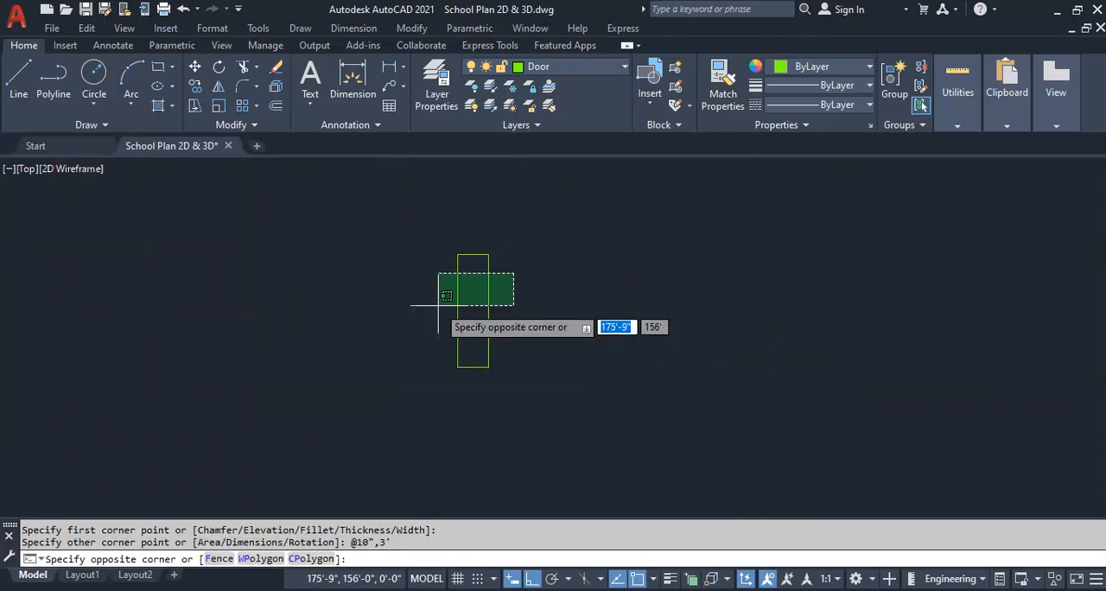
click(445, 304)
click(277, 90)
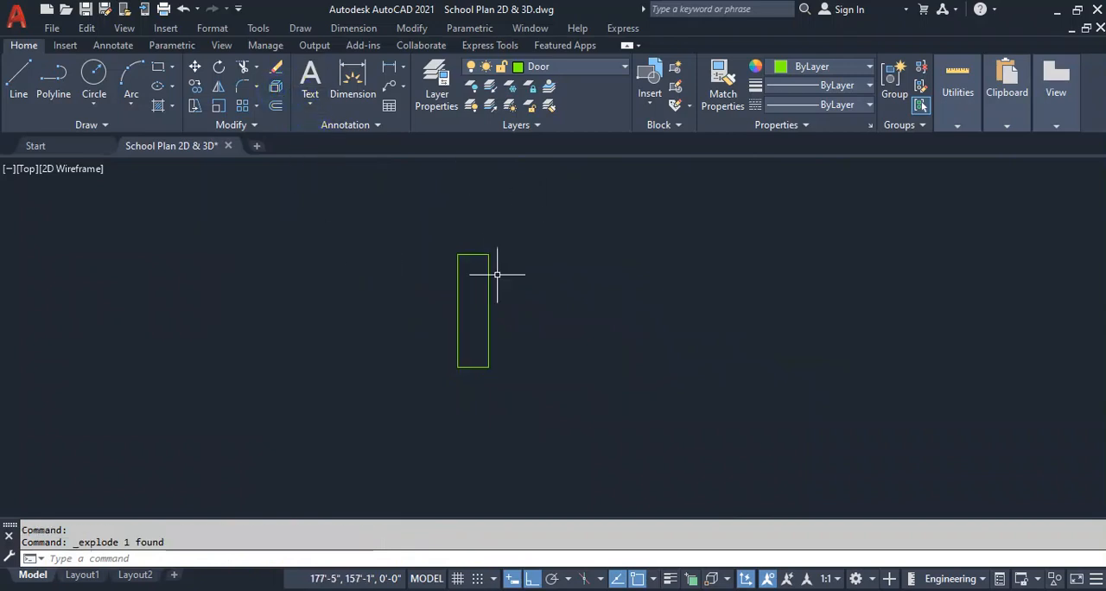
Offset the exploded rectangle's upper, lower and left edges inward by 1".
text(o)
key(Return)
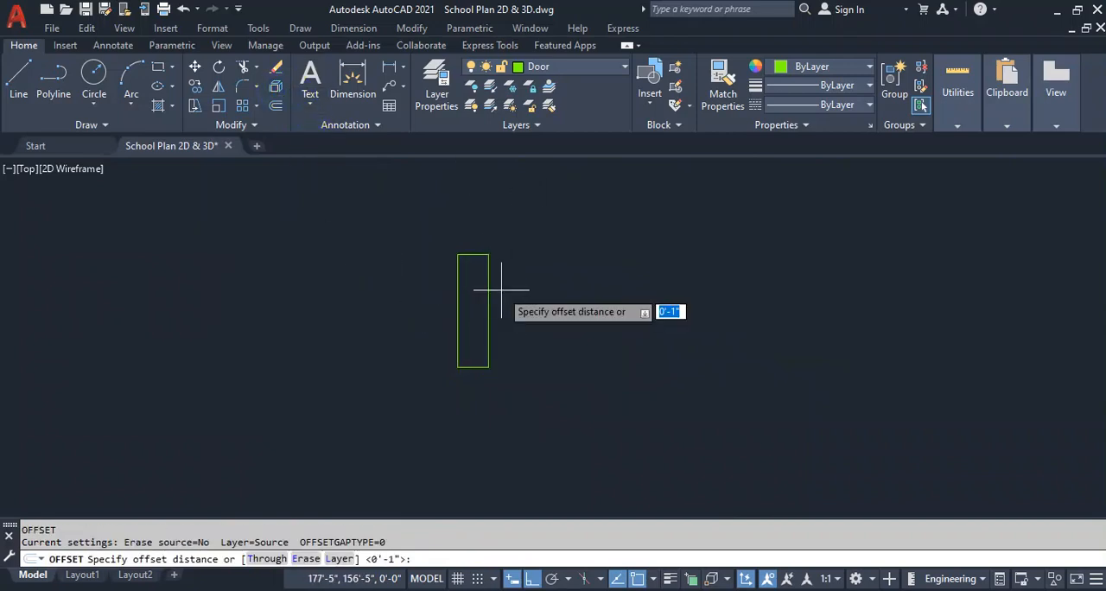
key(Return)
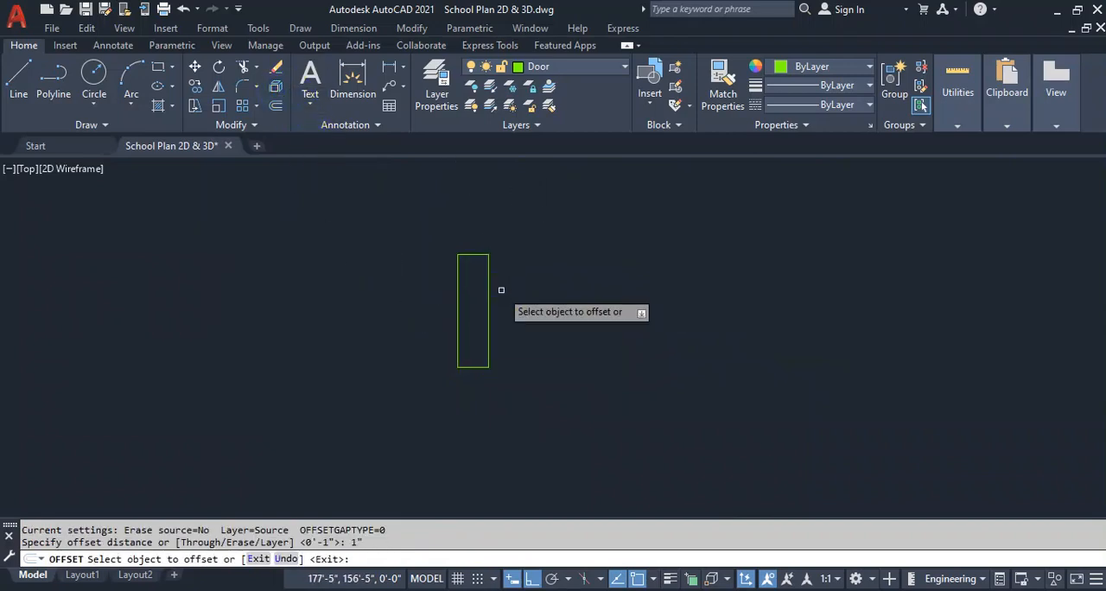
scroll(499, 289, up, 4)
click(441, 210)
click(435, 453)
click(435, 491)
click(411, 419)
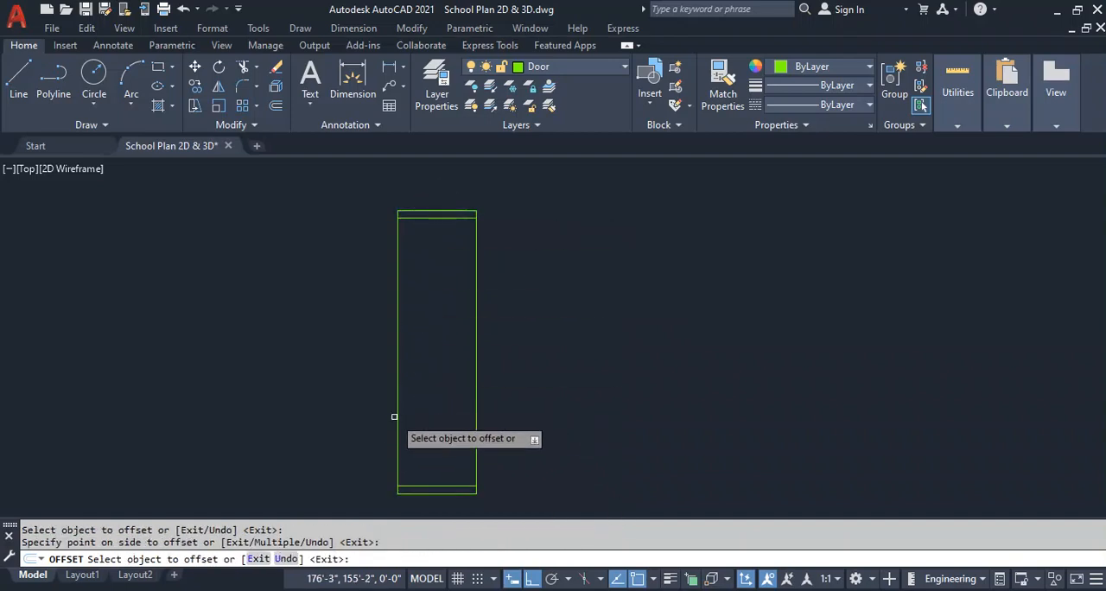
click(394, 416)
click(458, 407)
key(Escape)
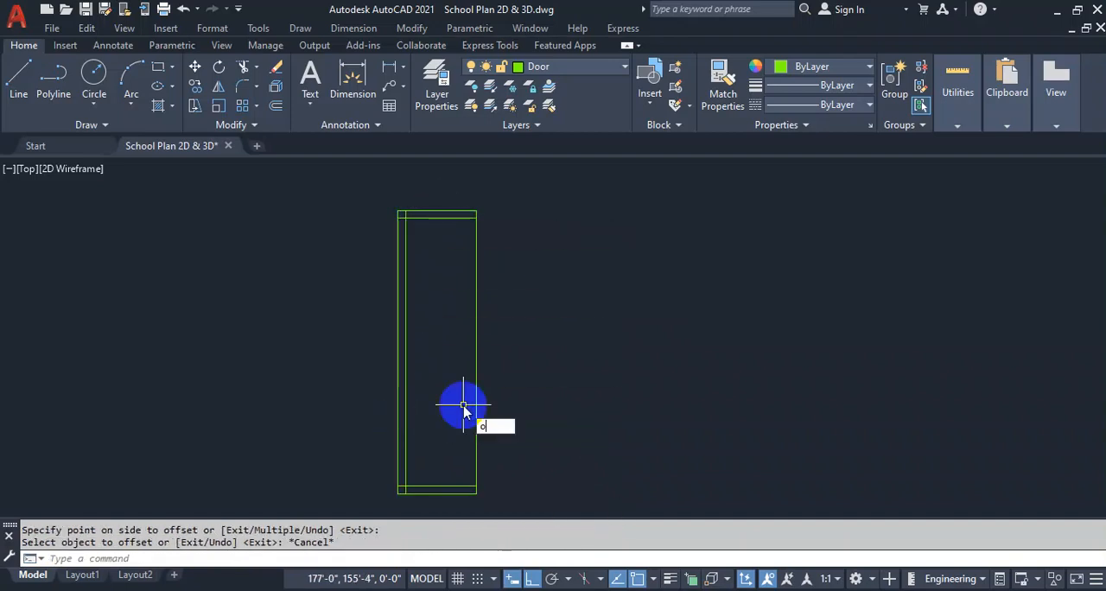
Offset the door frame's upper and lower edges inward by 1.5".
text(o)
key(Return)
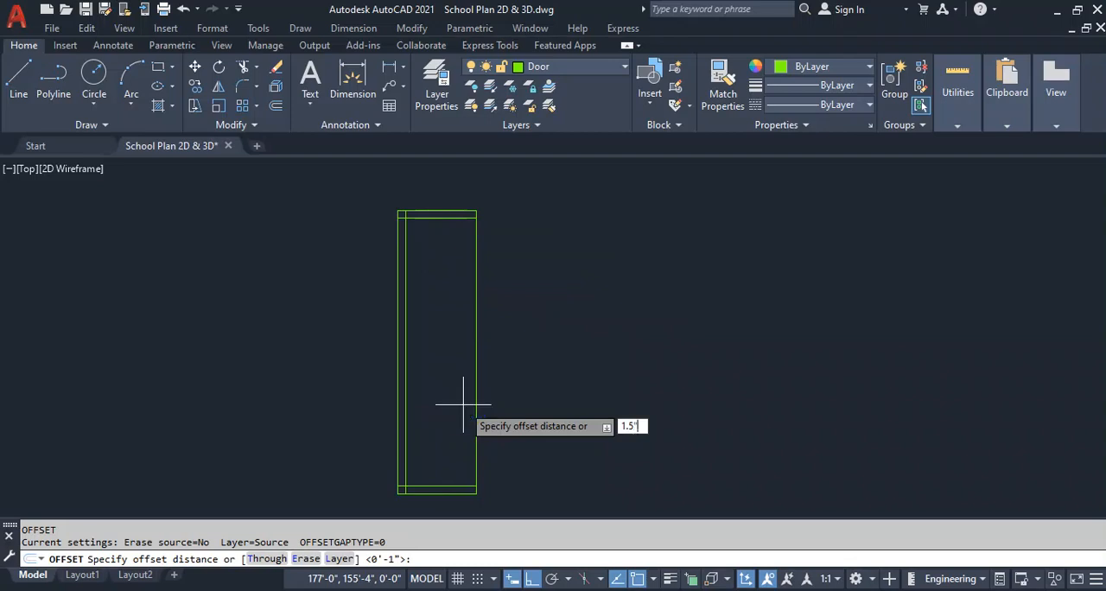
key(Return)
click(442, 491)
click(437, 478)
click(441, 211)
click(515, 269)
key(Escape)
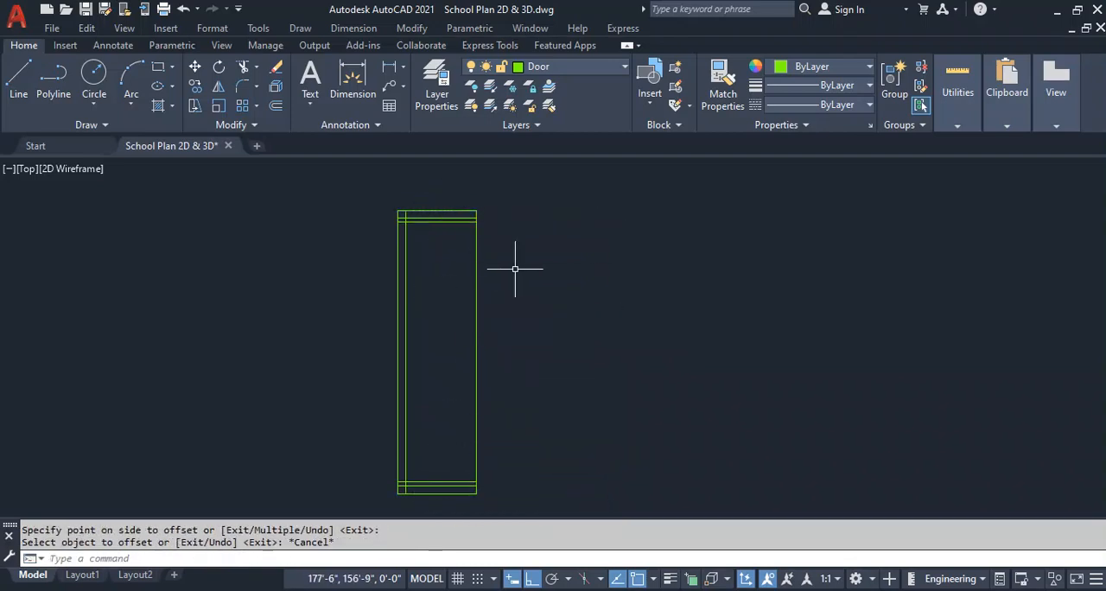
Trim the 1" offset lines right of the inner vertical line and the 1.5" offset lines' short ends left of it.
text(tr)
key(Return)
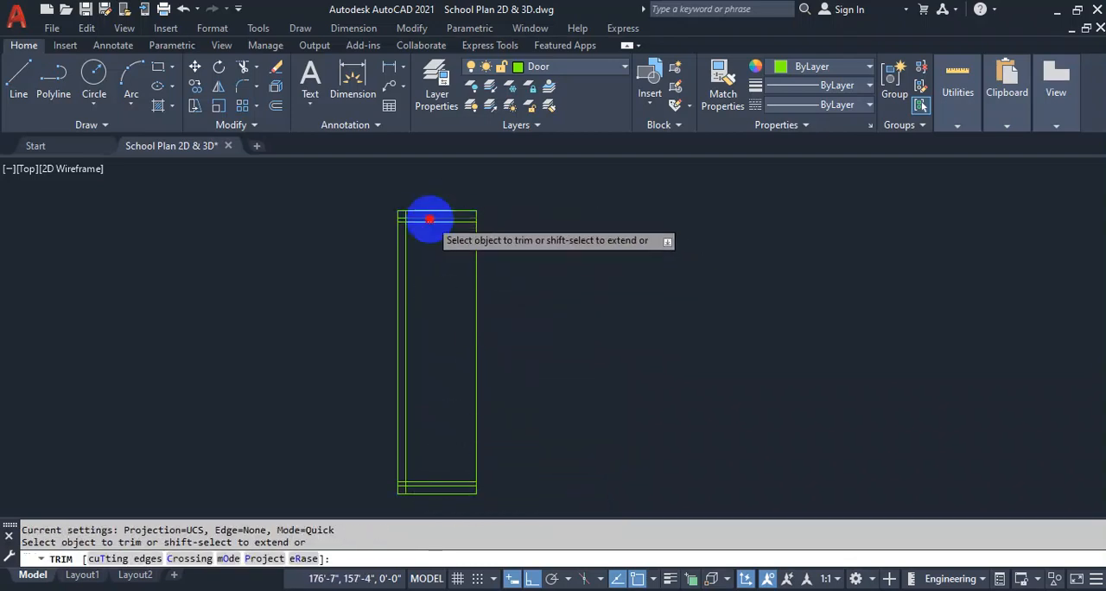
click(432, 216)
click(432, 484)
scroll(399, 483, up, 4)
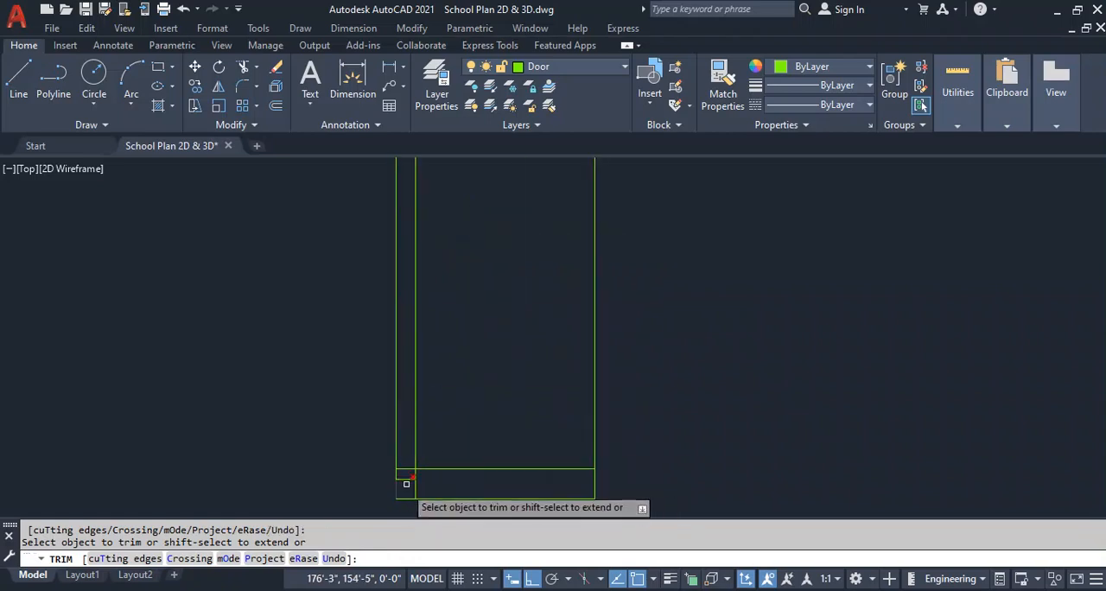
click(405, 469)
scroll(487, 435, down, 6)
scroll(465, 265, up, 4)
click(469, 307)
key(Escape)
scroll(633, 318, down, 6)
key(Escape)
middle_drag(651, 413, 618, 384)
scroll(554, 316, up, 2)
middle_drag(664, 354, 584, 336)
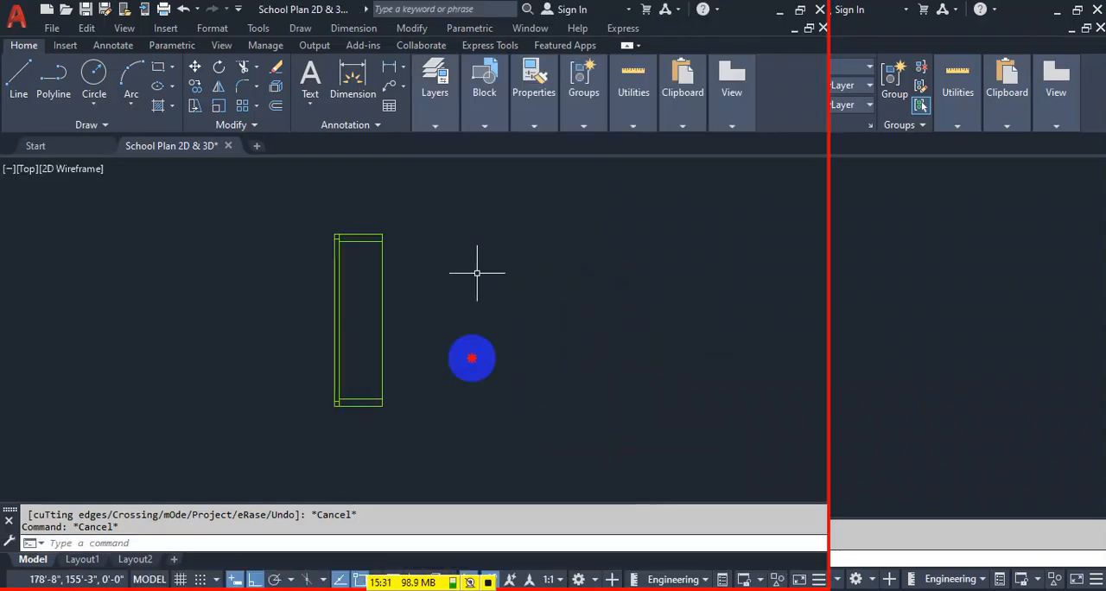
click(476, 273)
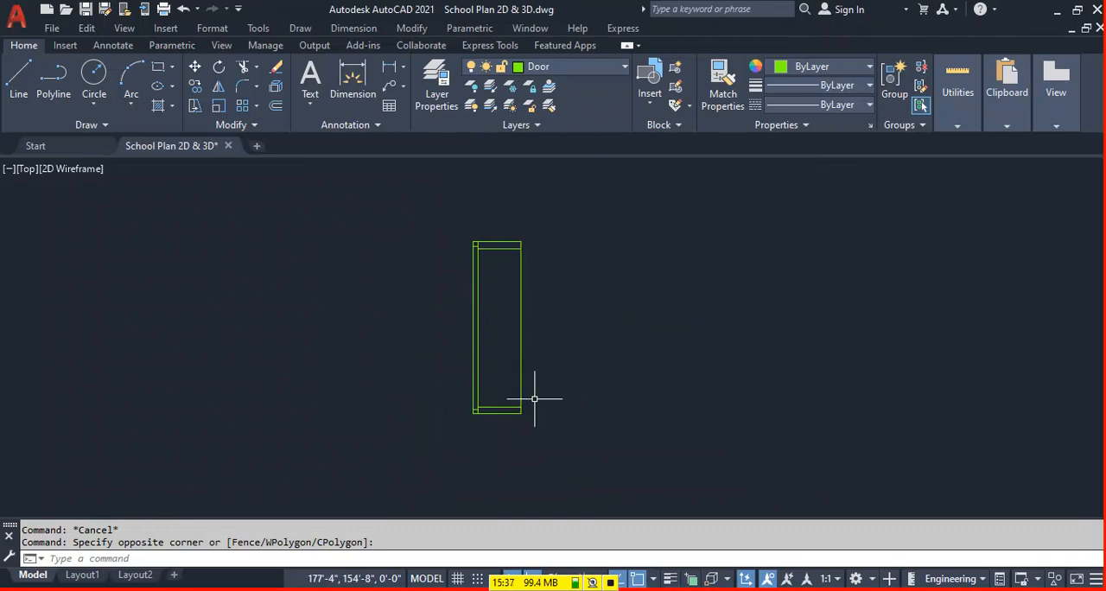
scroll(484, 268, up, 2)
middle_drag(525, 375, 503, 347)
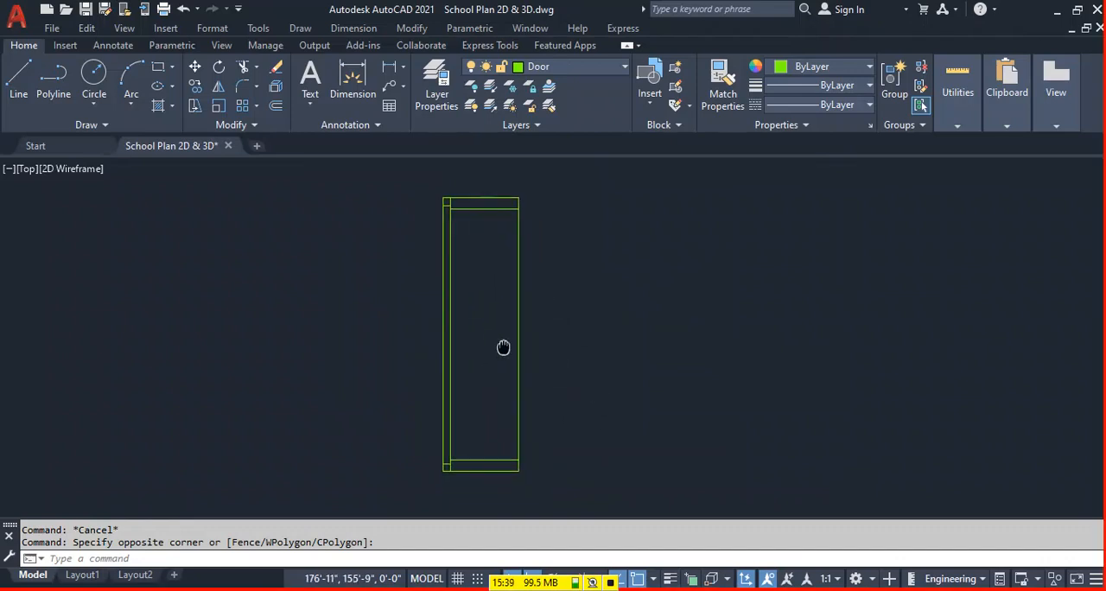
scroll(449, 181, up, 2)
middle_drag(501, 378, 506, 299)
scroll(509, 299, down, 2)
Trim the inner vertical line's upper and lower ends back to the short 1" lines in the frame's corners.
scroll(493, 199, up, 2)
scroll(493, 199, up, 3)
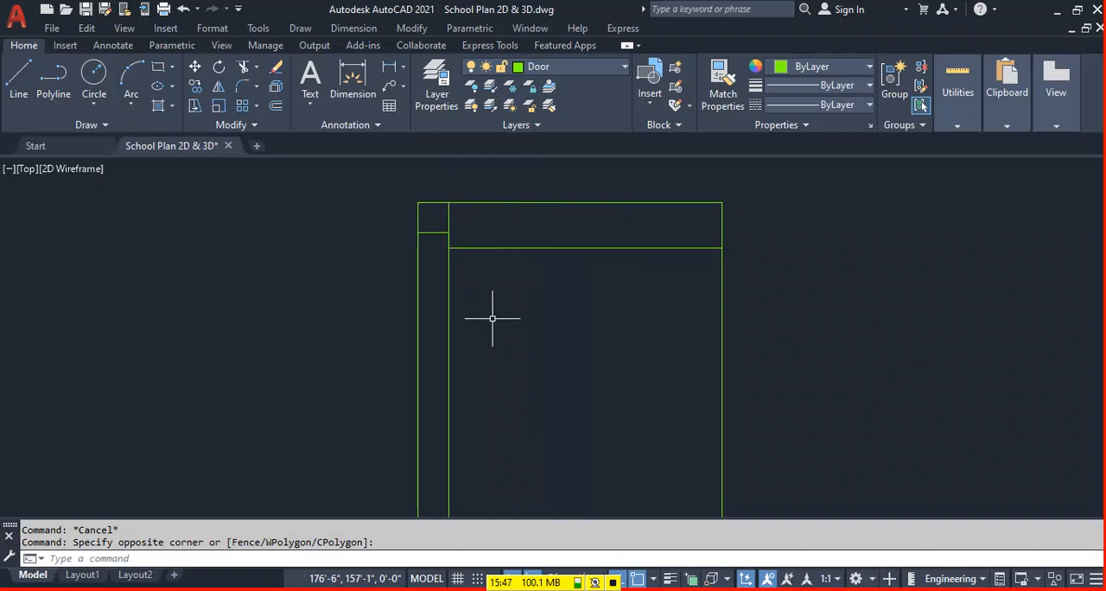
text(r)
key(Return)
click(452, 220)
scroll(538, 262, down, 5)
middle_drag(544, 484, 545, 398)
scroll(522, 427, up, 3)
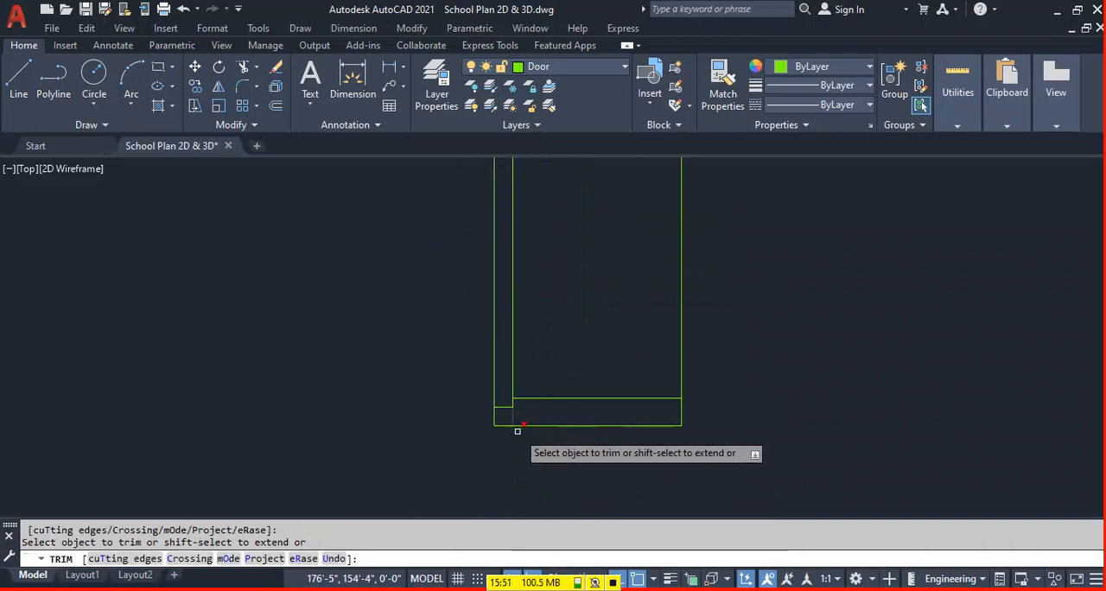
key(Escape)
Save the drawing and convert the door frame to a block named Door2, based at the midpoint of its right edge.
scroll(562, 413, down, 5)
middle_drag(649, 336, 635, 353)
key(ctrl+s)
key(Return)
text(Door2)
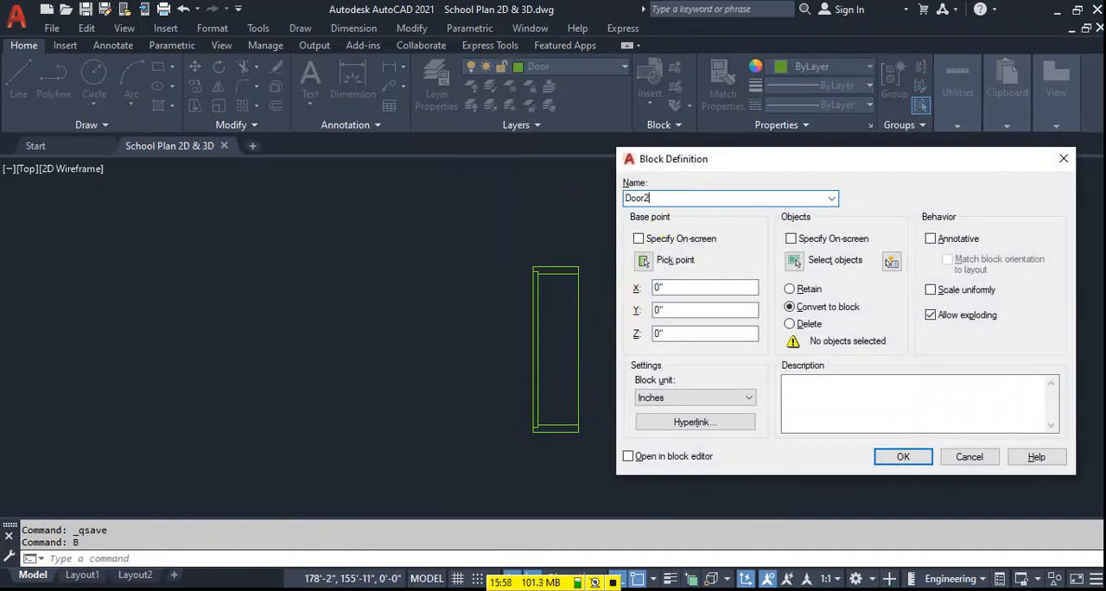
click(793, 260)
click(482, 486)
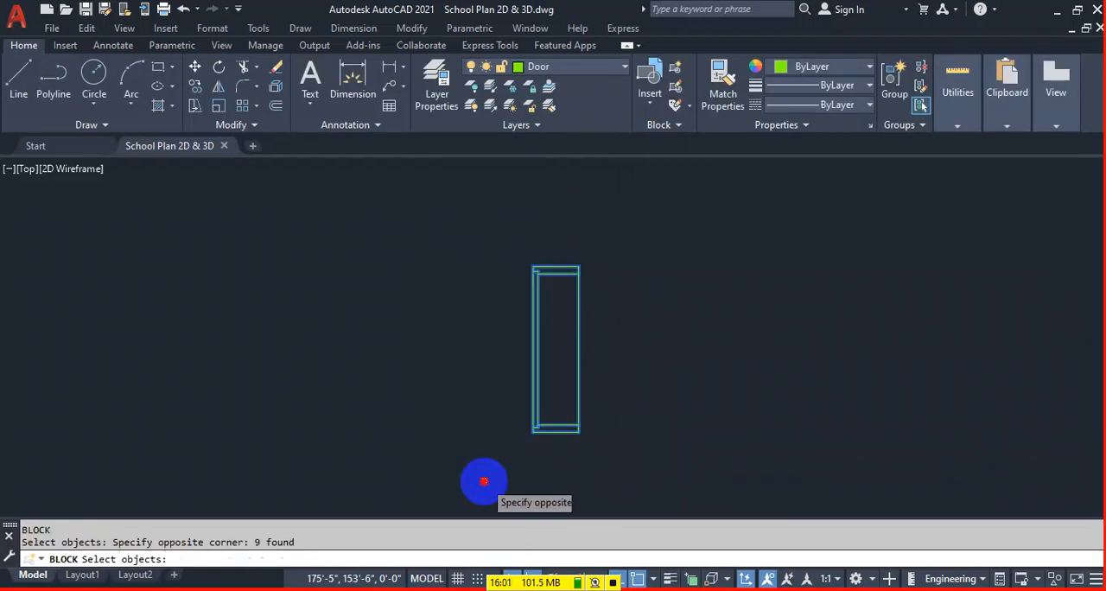
key(Return)
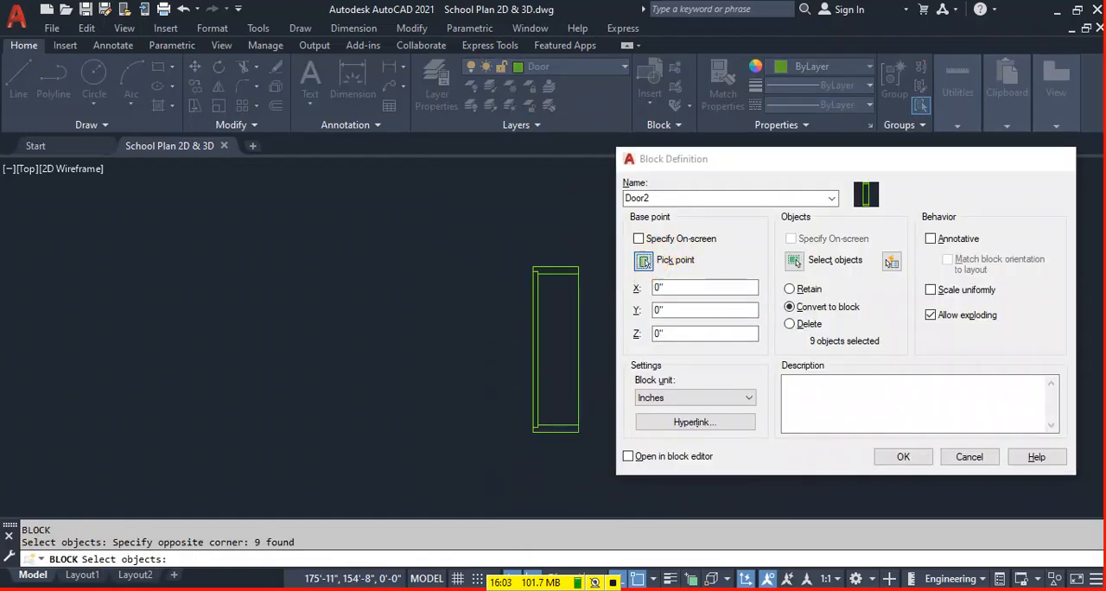
click(645, 261)
click(578, 349)
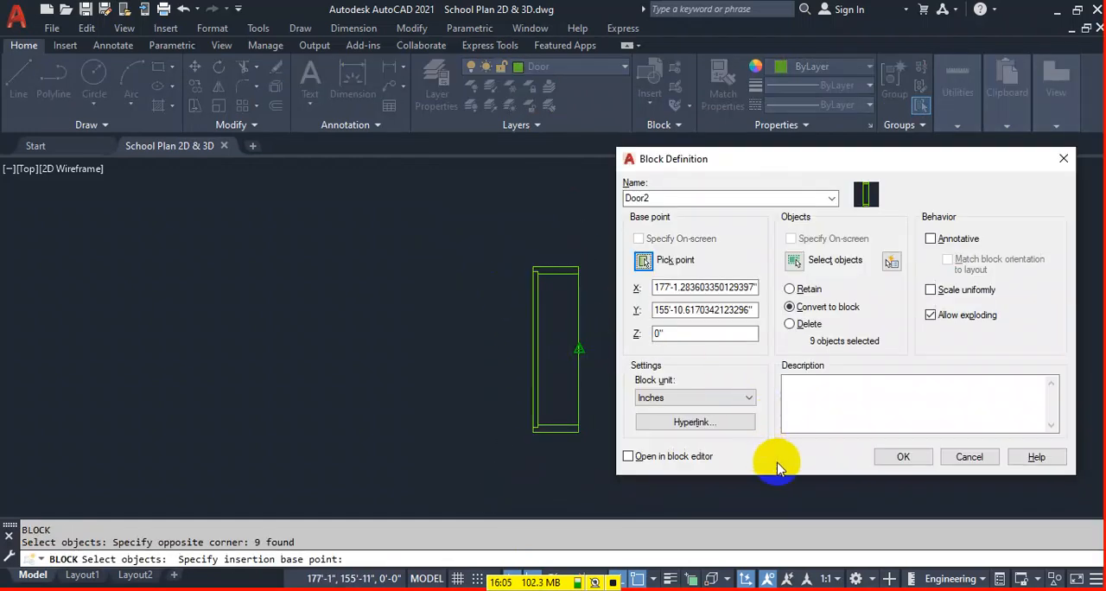
click(907, 455)
Move the Door2 block by its lower-left corner into the vertical wall opening of the small room on the plan's left side, and save the drawing.
click(551, 429)
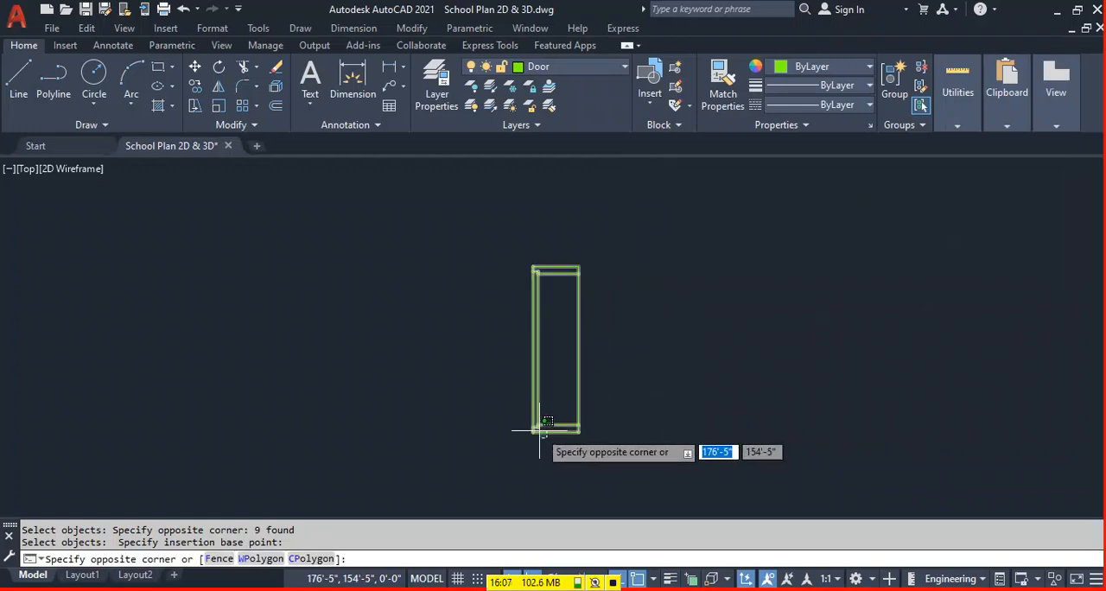
click(517, 436)
text(M)
key(Return)
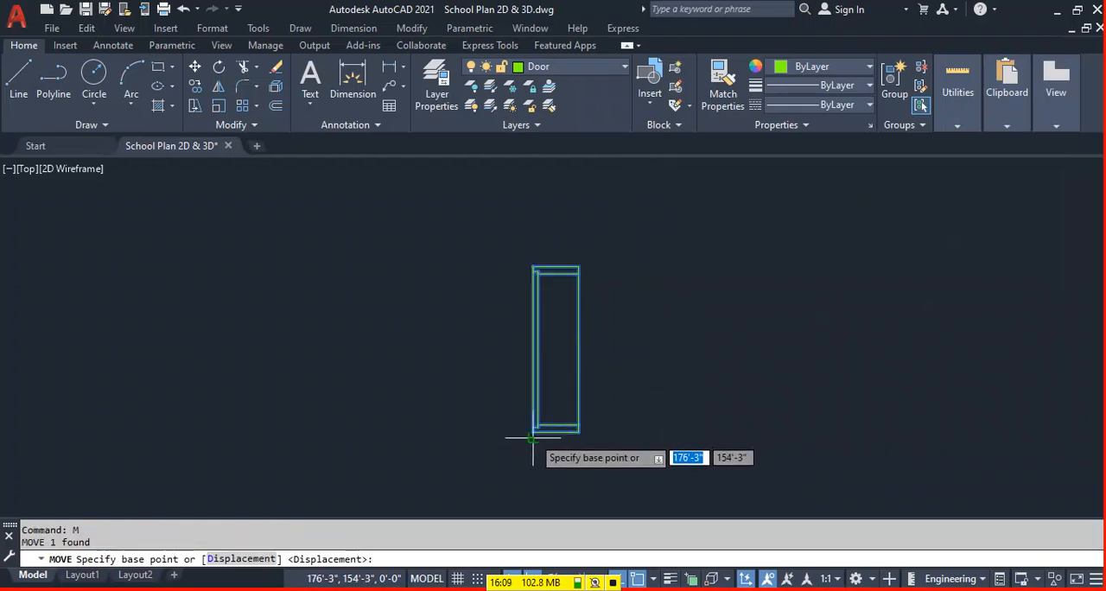
scroll(516, 443, up, 6)
click(506, 424)
scroll(649, 388, down, 6)
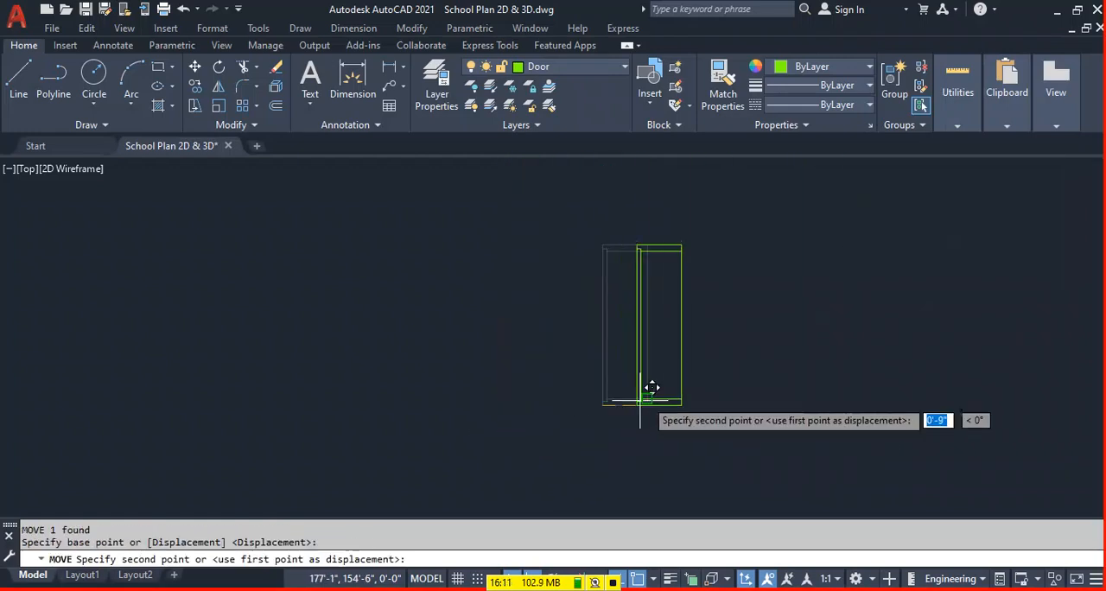
scroll(544, 307, up, 3)
scroll(519, 311, up, 2)
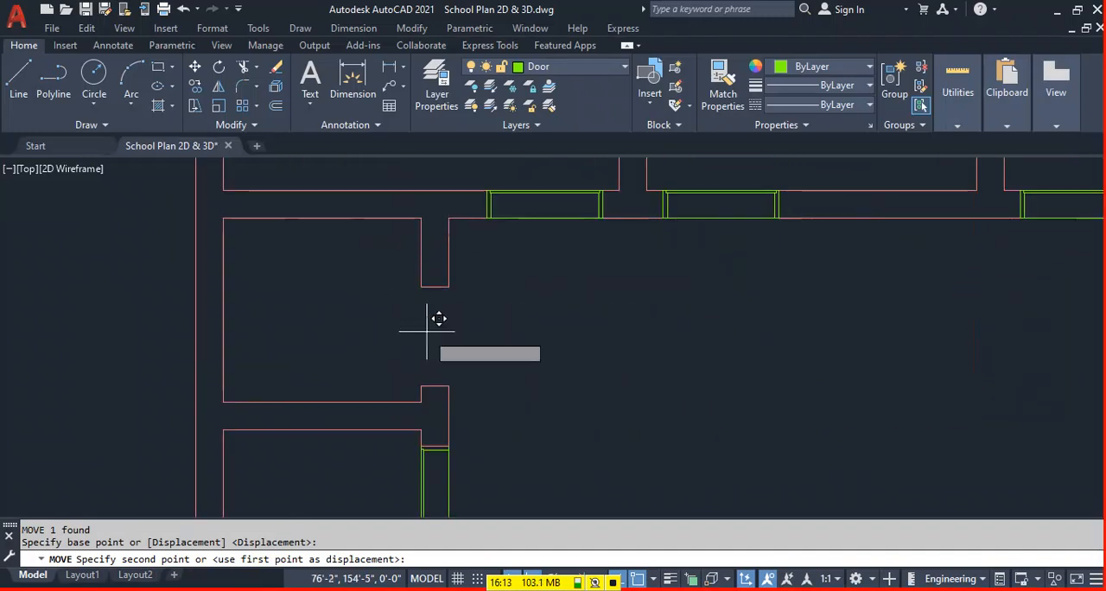
click(422, 380)
scroll(608, 302, down, 2)
key(Escape)
middle_drag(821, 376, 366, 382)
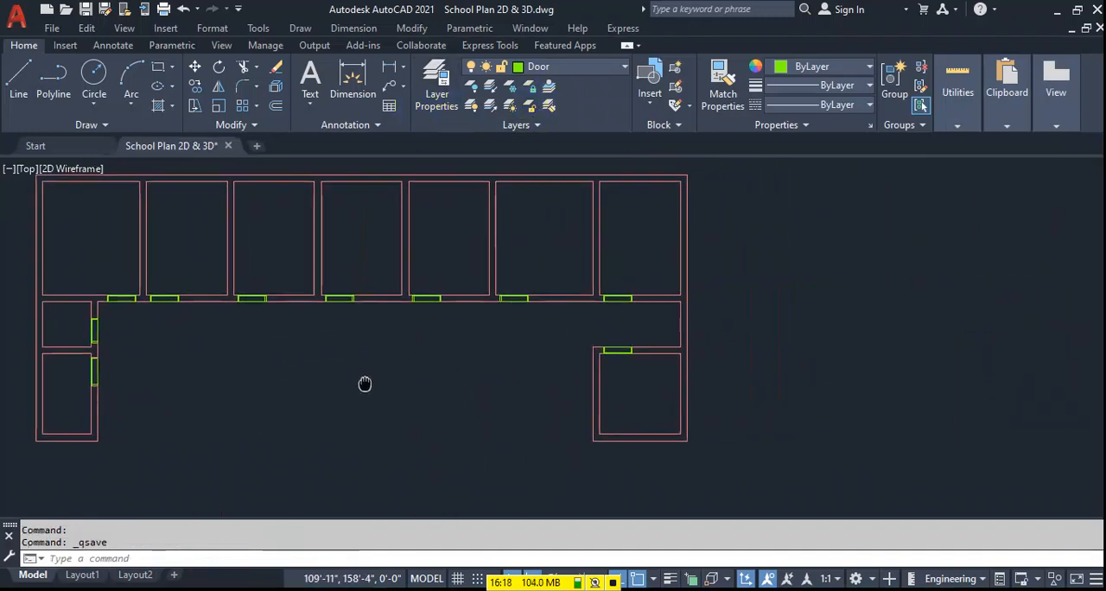
Make Window the current layer and draw a 3' by 10" rectangle in the empty area beside the plan.
click(585, 67)
click(562, 361)
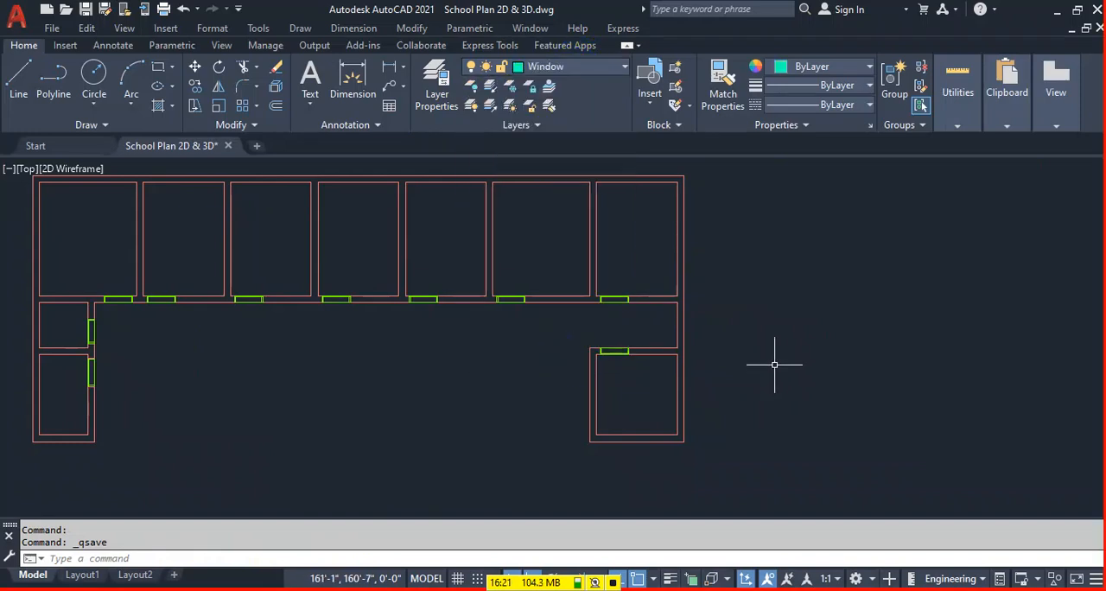
middle_drag(770, 366, 578, 301)
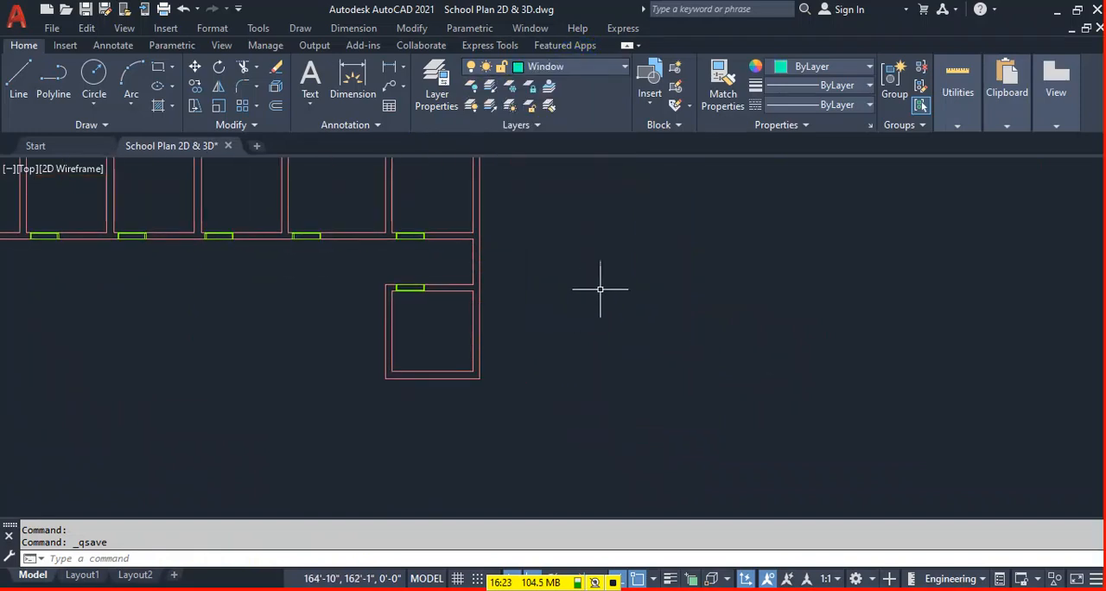
click(601, 288)
text(rec)
key(Return)
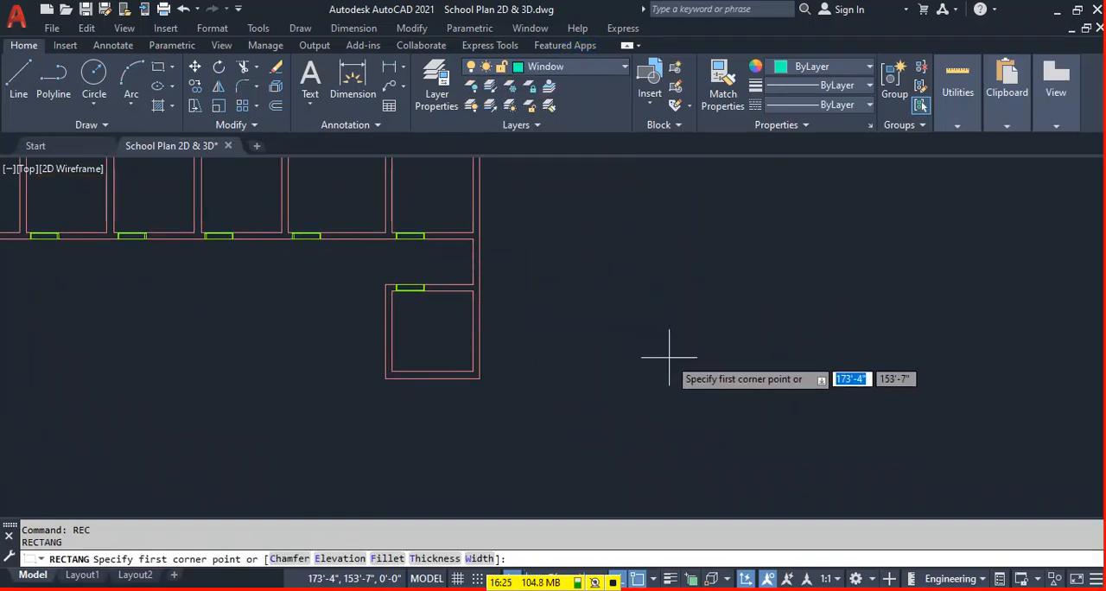
click(654, 356)
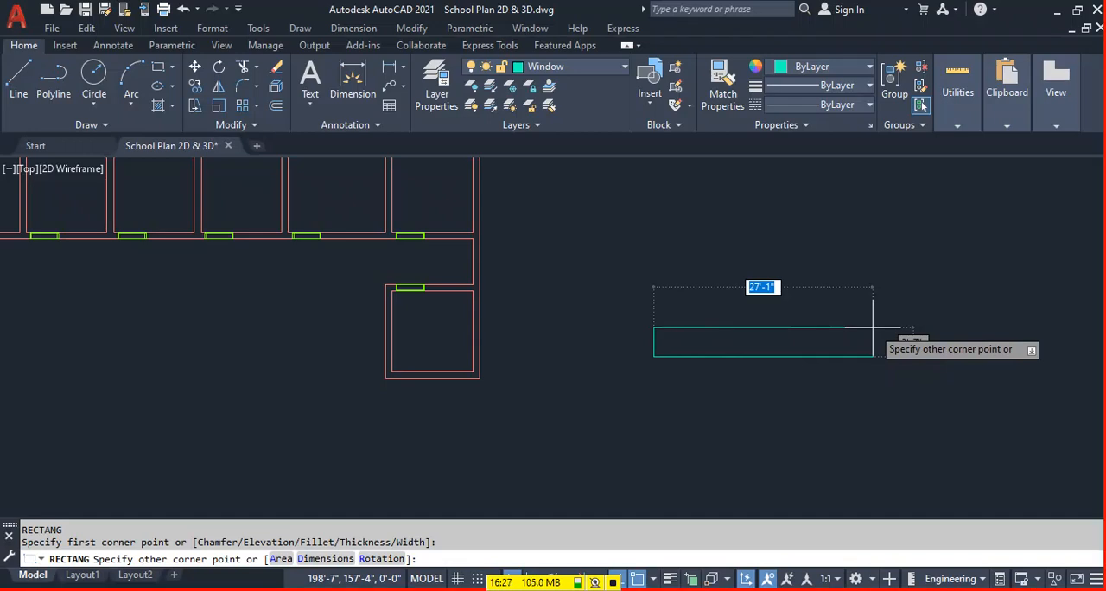
text(@)
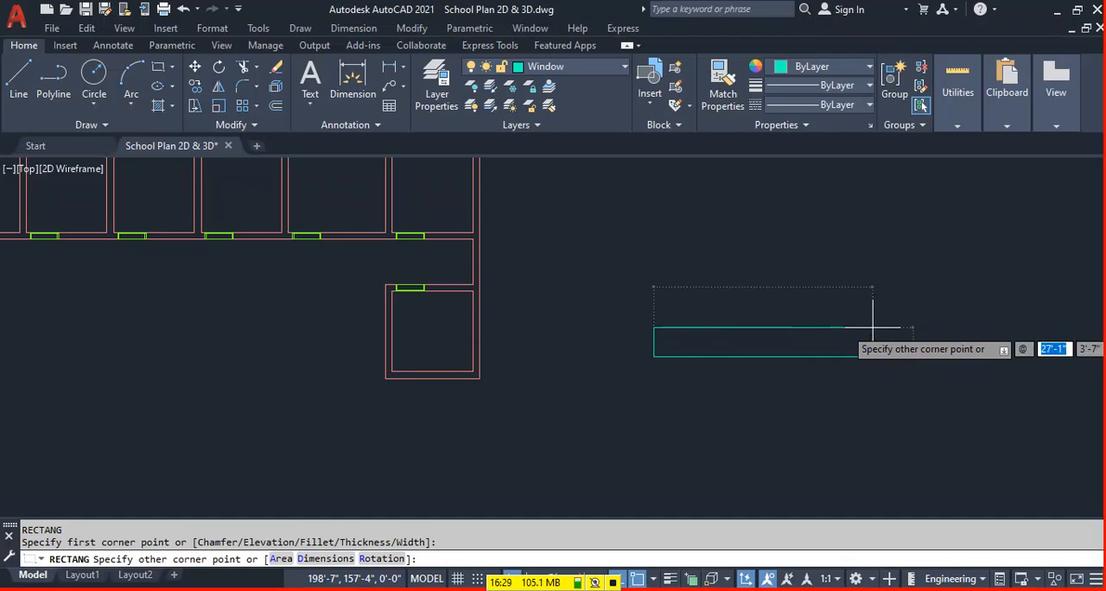
text(3')
key(Tab)
text(10')
key(Return)
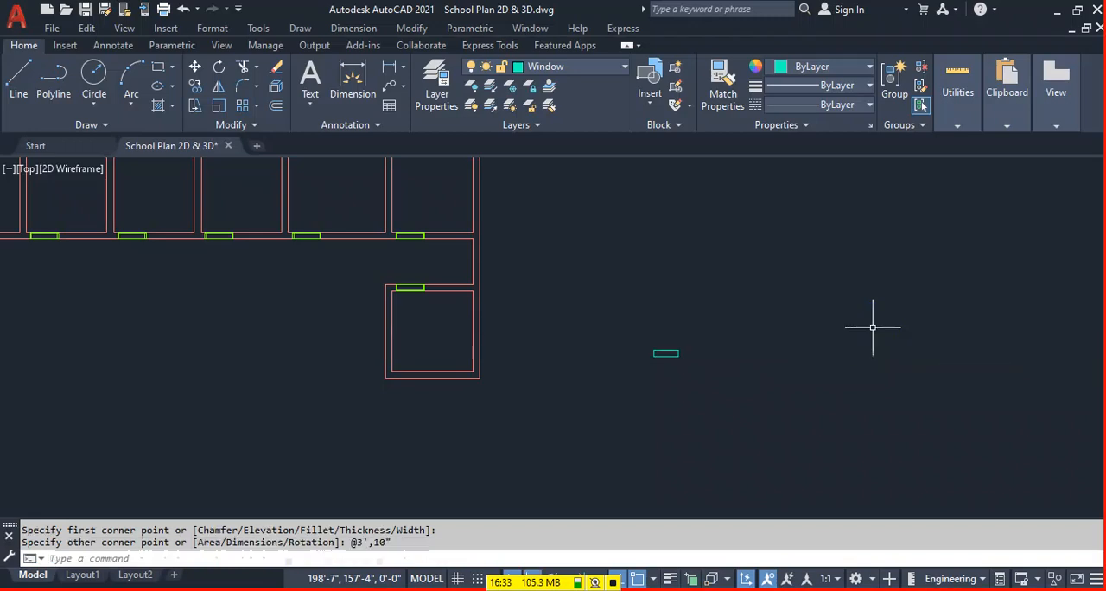
Offset the 3' by 10" window rectangle inward by 1".
scroll(696, 328, up, 5)
scroll(692, 321, up, 2)
middle_drag(692, 321, 469, 325)
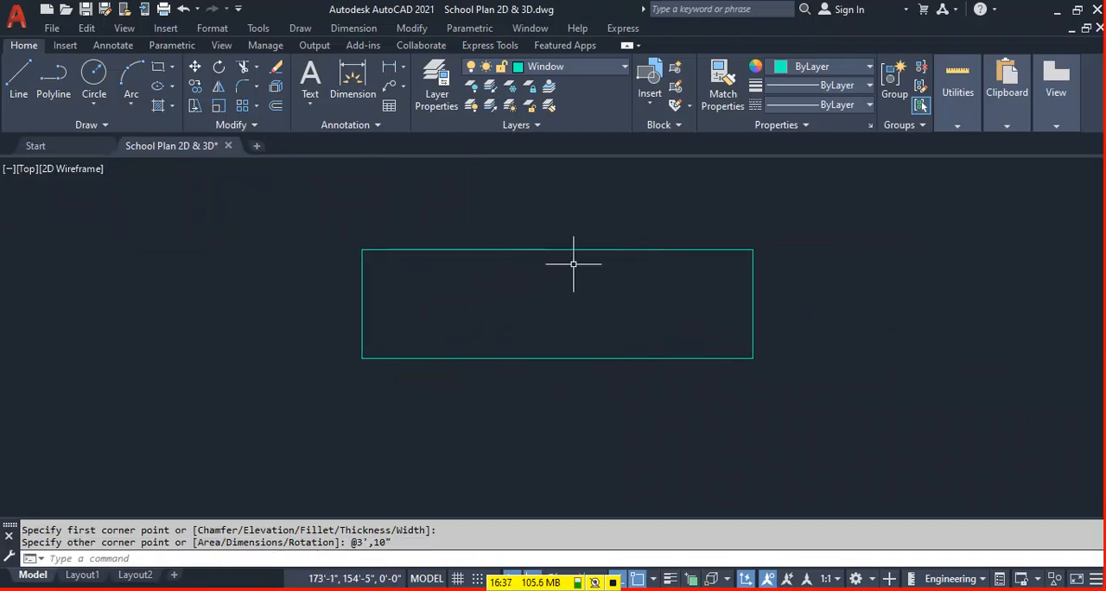
key(Return)
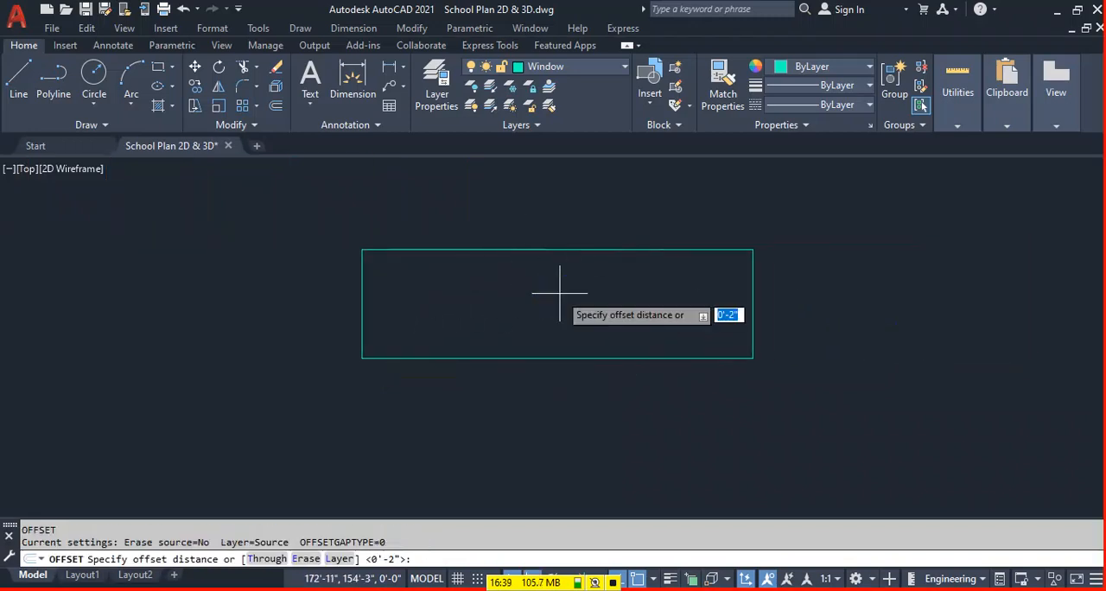
text(1)
key(Return)
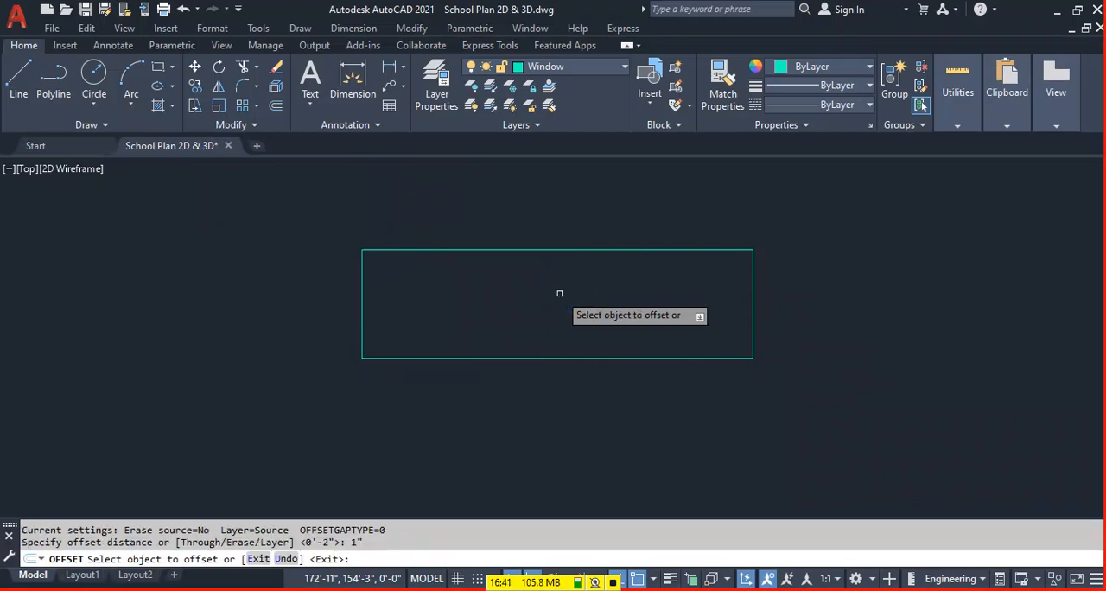
click(546, 250)
click(542, 306)
key(Escape)
key(Escape)
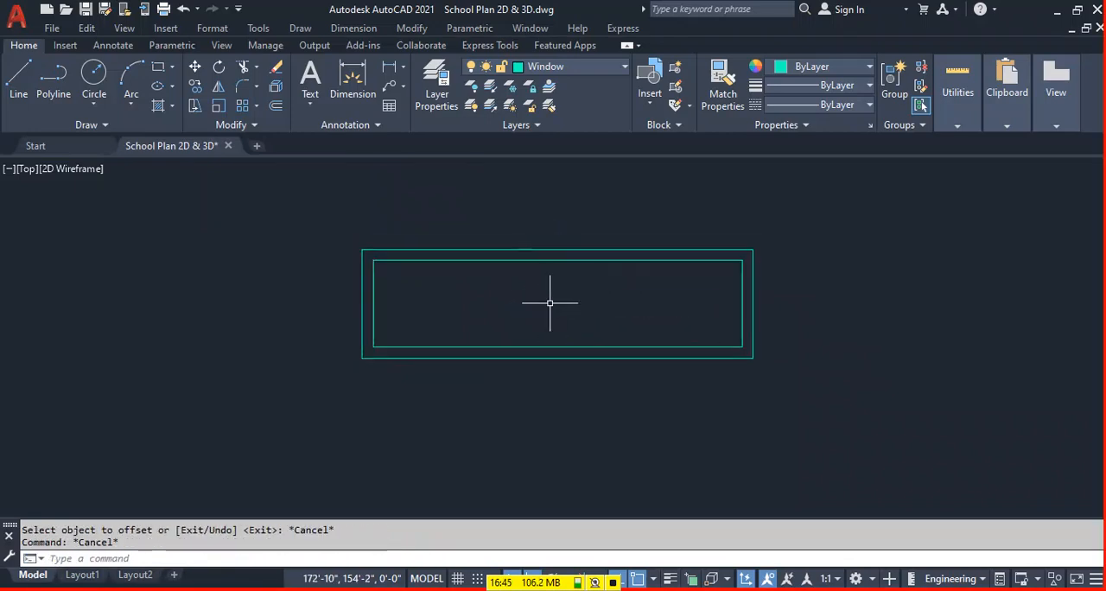
Draw a horizontal centre line between the midpoints of the inner rectangle's short sides.
text(l)
key(Return)
click(741, 303)
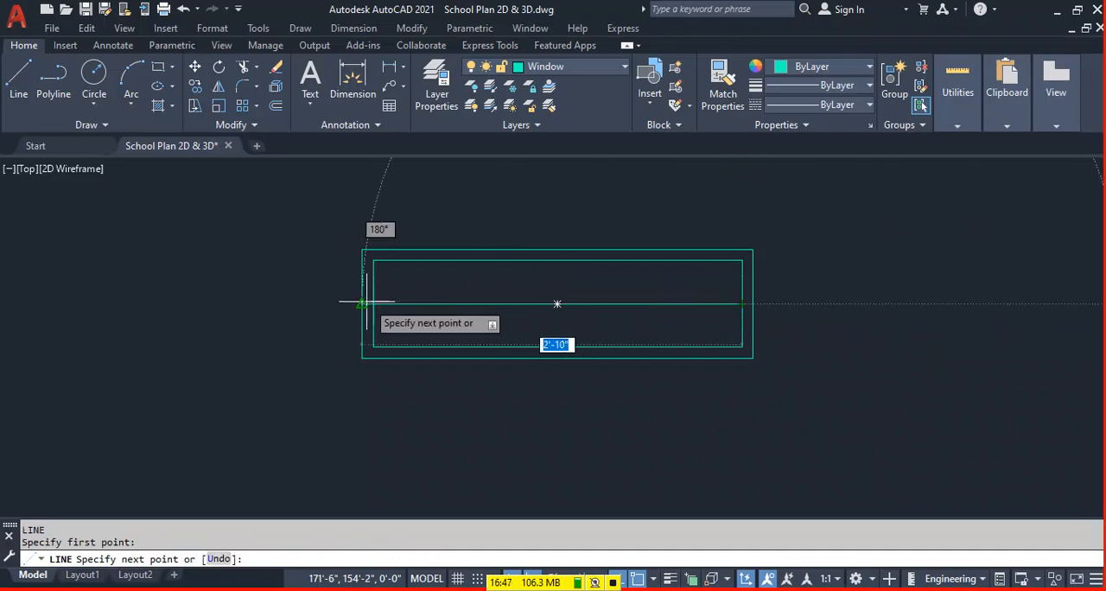
click(373, 304)
key(Return)
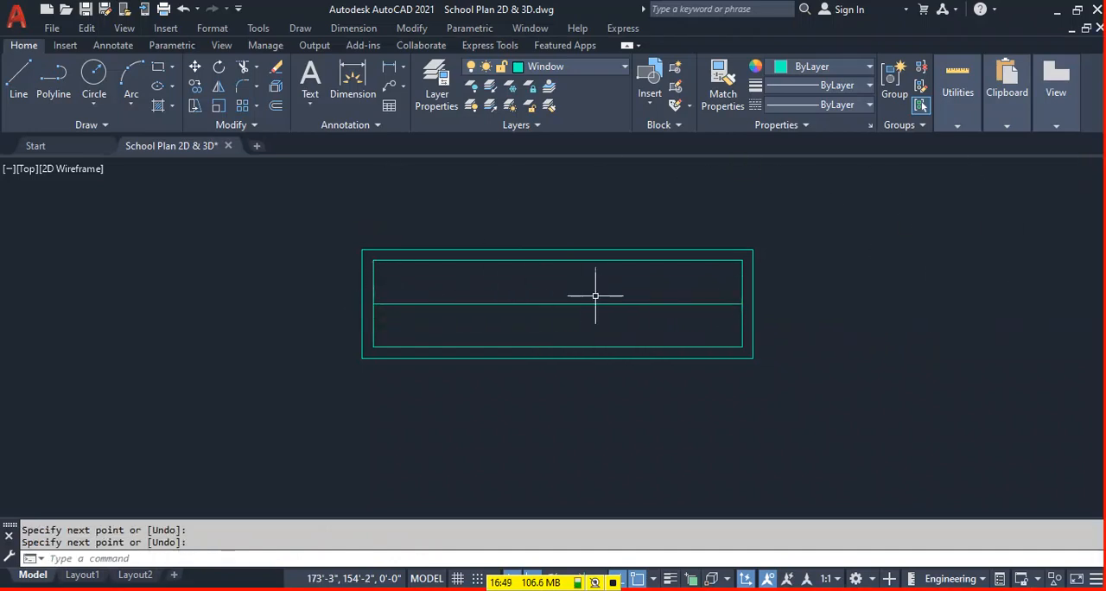
Offset the window's centre line by 0.25" to both sides.
text(o)
key(Return)
text(.25")
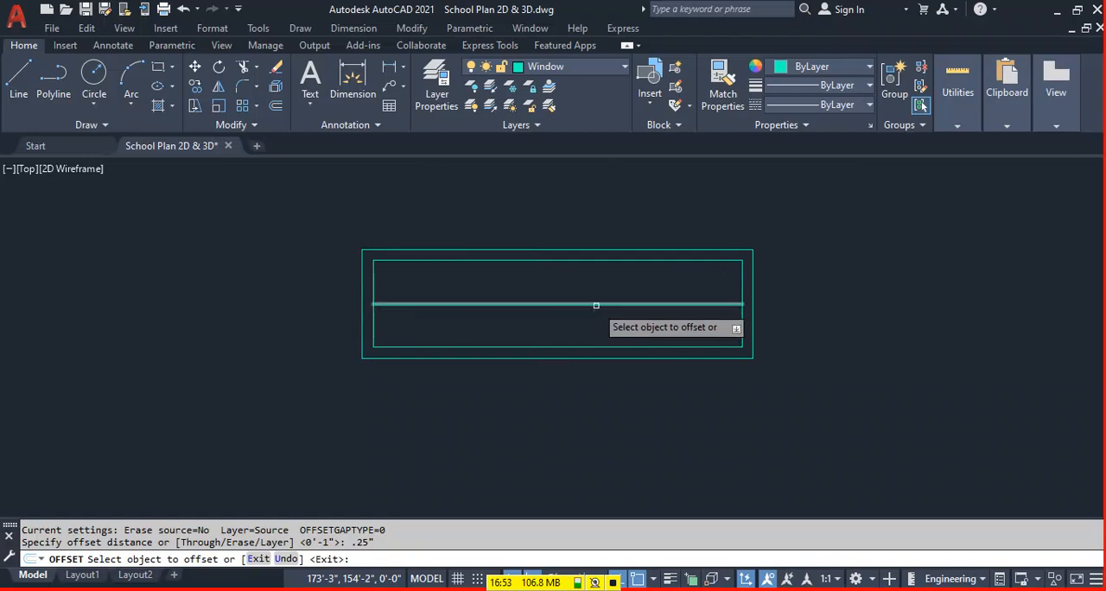
click(564, 312)
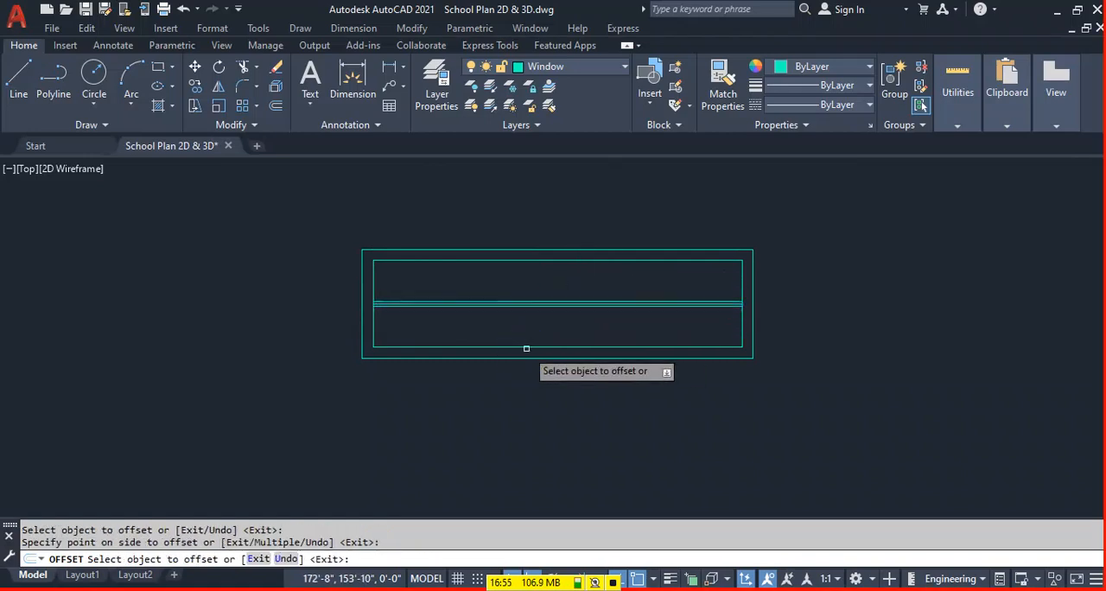
scroll(566, 311, up, 4)
key(Escape)
key(Escape)
Delete the two offset lines above and below the window's centre line.
scroll(571, 292, down, 2)
middle_drag(590, 318, 571, 342)
scroll(566, 310, up, 2)
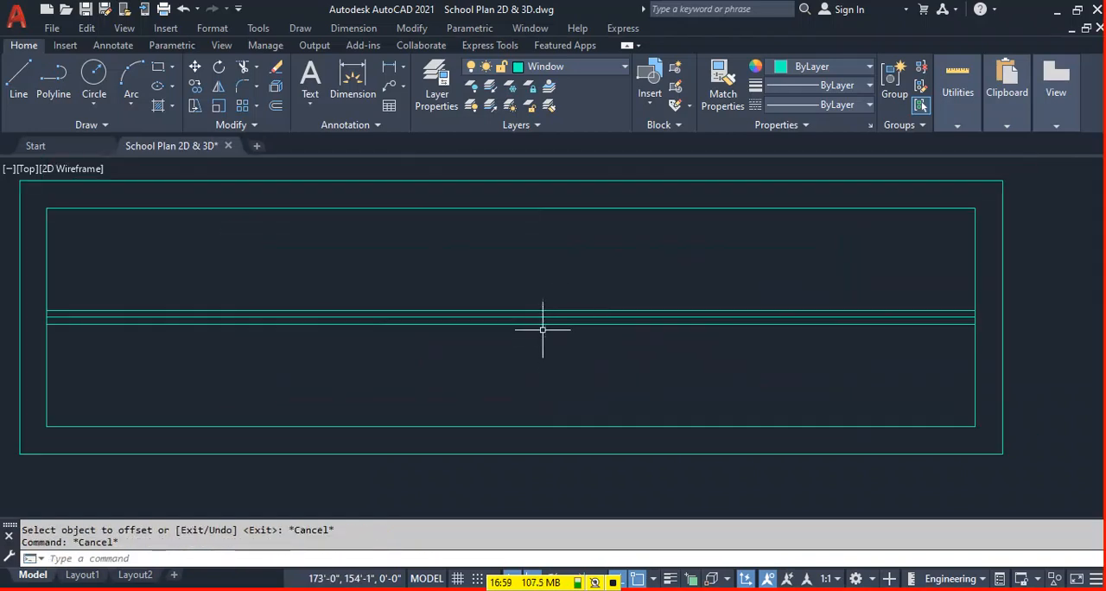
click(547, 311)
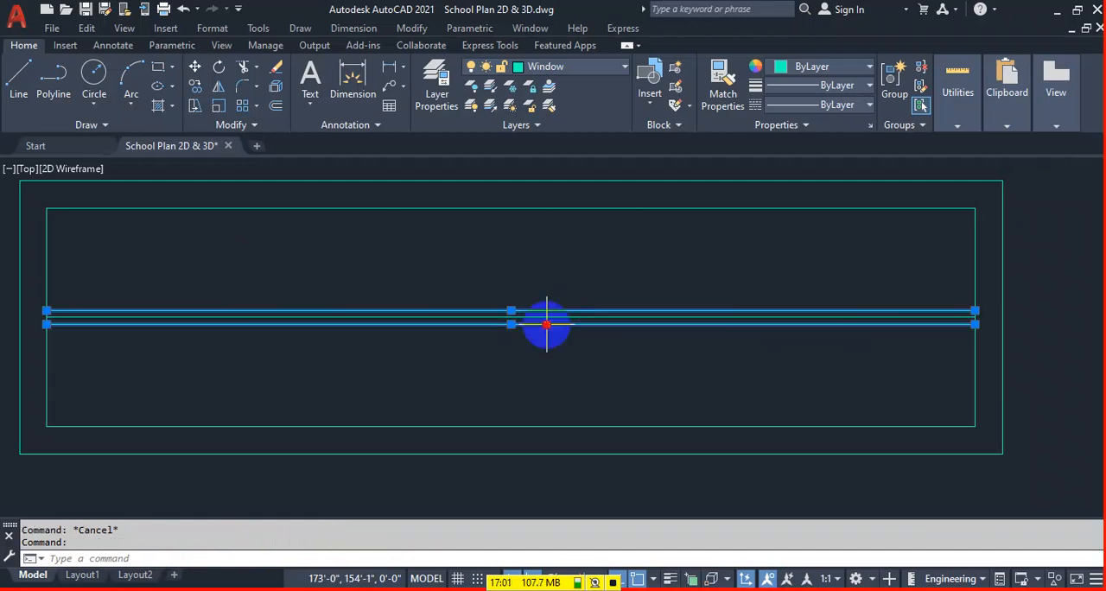
key(Delete)
Offset the window's centre line upward and downward by 0.5".
text(o)
key(Return)
text(.5)
key(Return)
click(613, 317)
click(551, 306)
click(545, 318)
click(541, 390)
key(Escape)
Draw a short vertical line between the midpoints of the two lines offset from the window's centre line.
text(L)
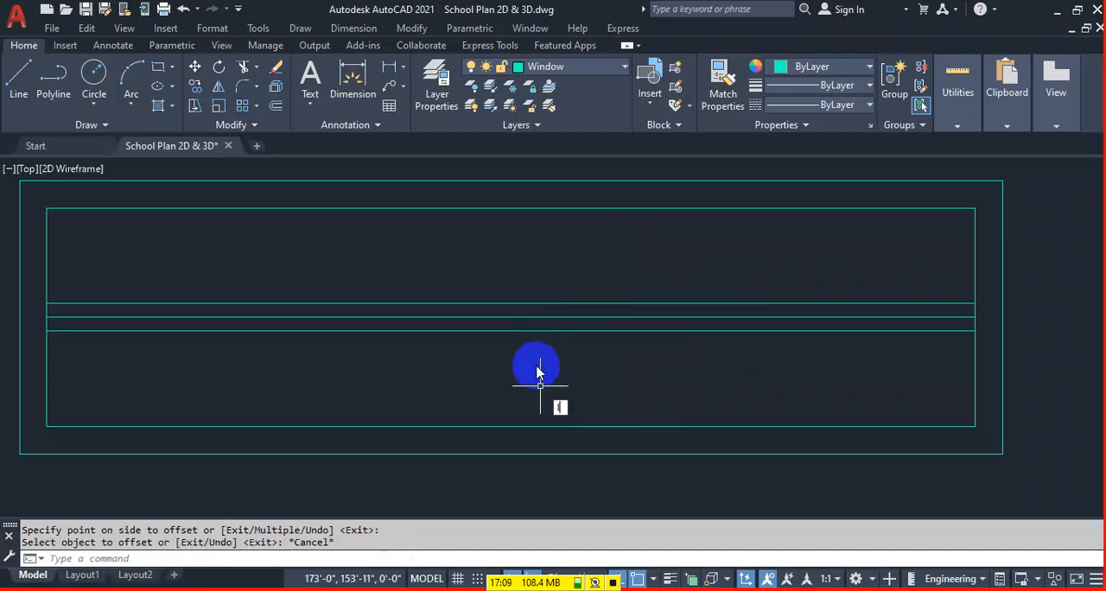
key(Return)
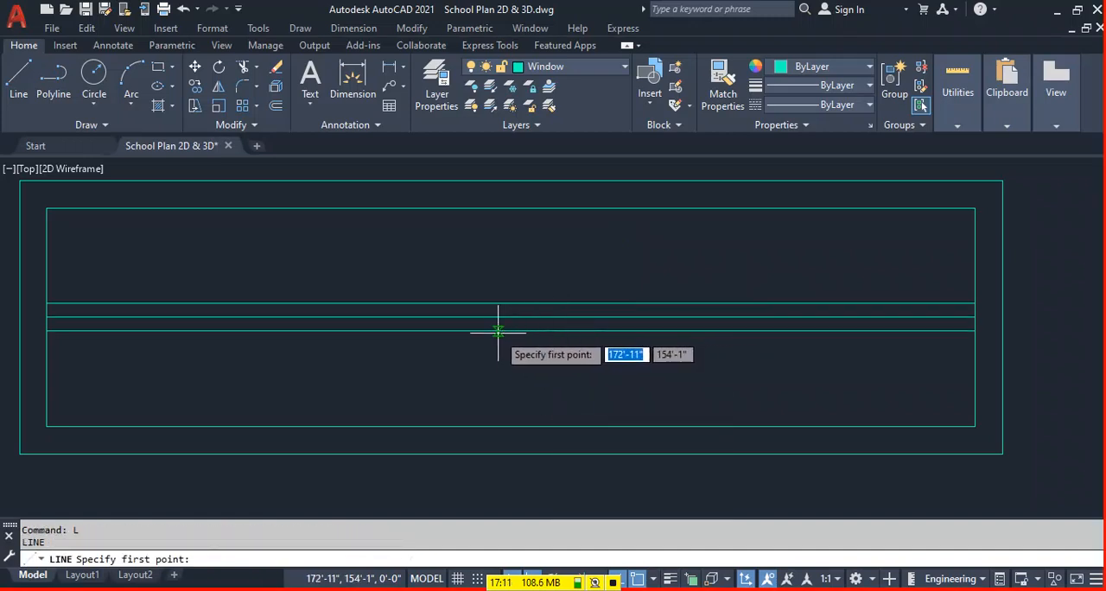
click(511, 330)
click(510, 304)
key(Return)
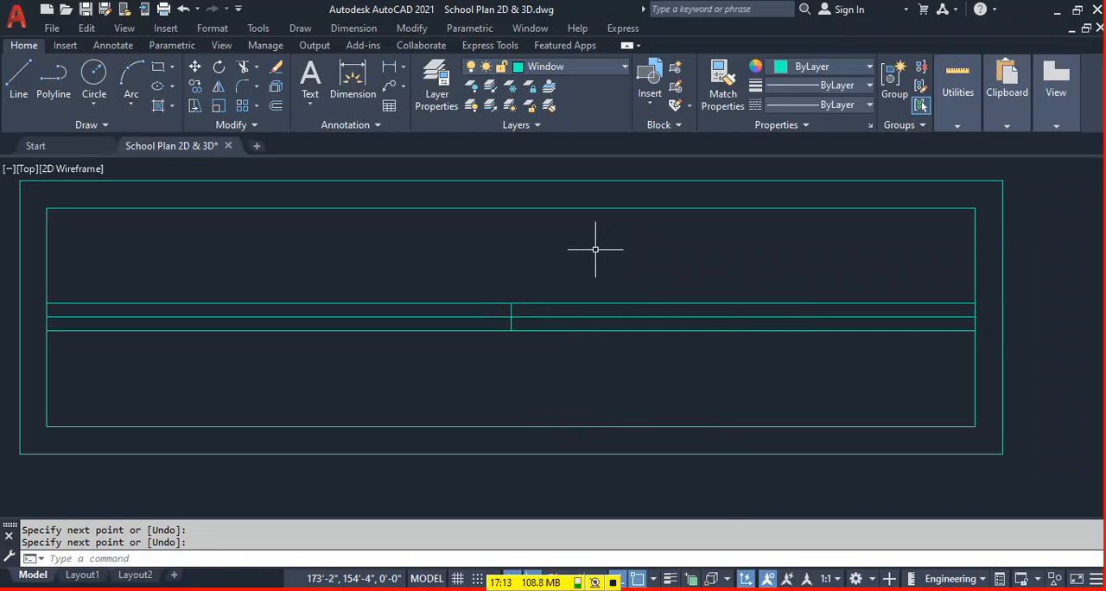
Trim the upper offset line left of the short vertical divider and the lower offset line right of it.
text(tr)
key(Return)
click(486, 303)
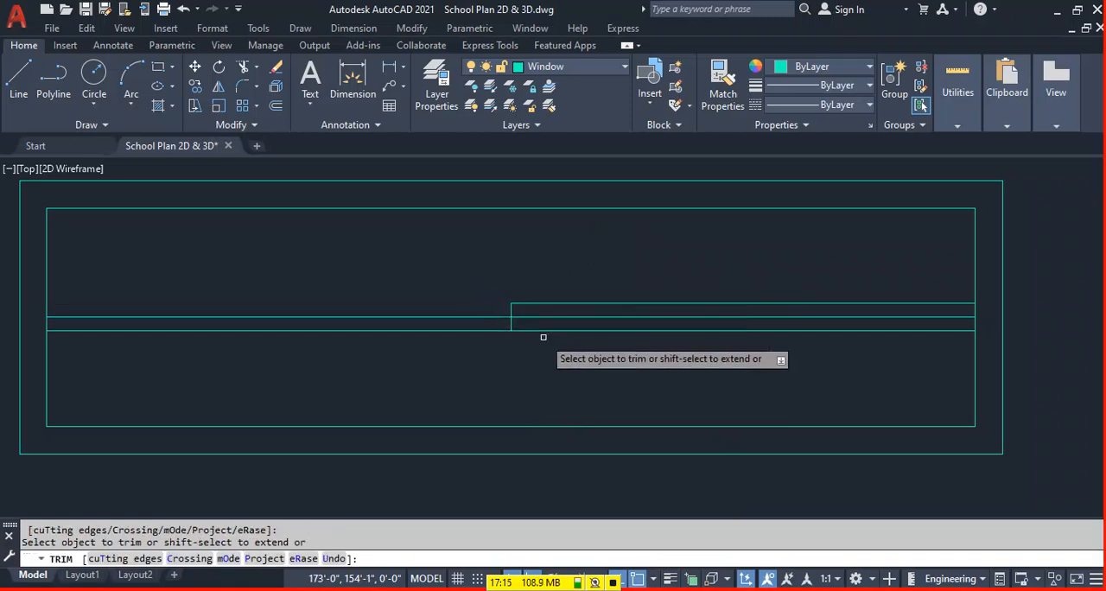
click(542, 331)
key(Escape)
Move the stepped pane lines inside the window frame to the Glass layer.
click(551, 277)
click(408, 355)
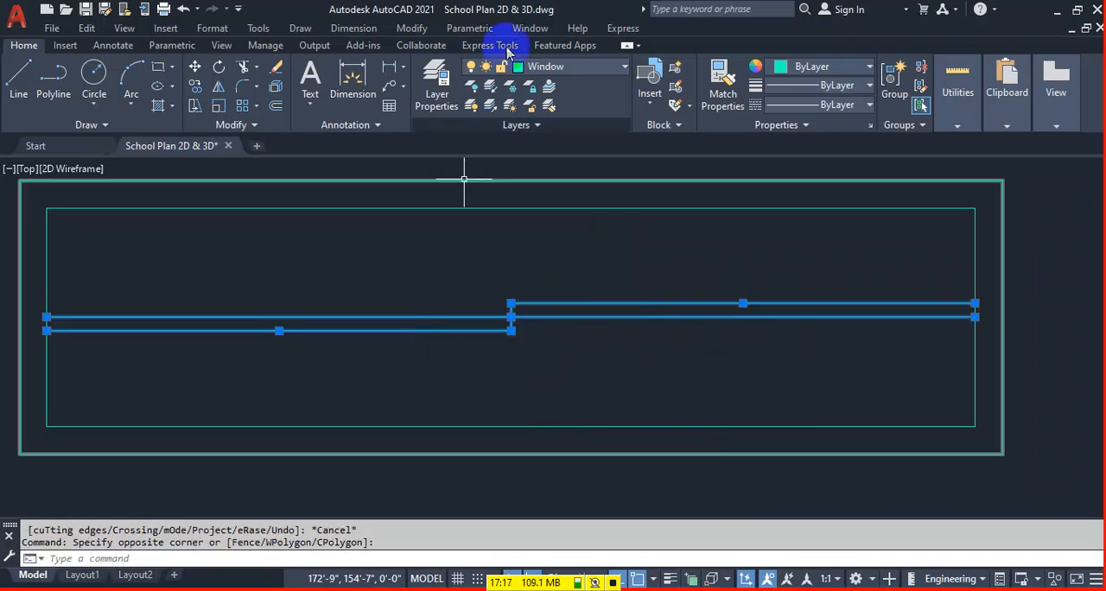
click(559, 69)
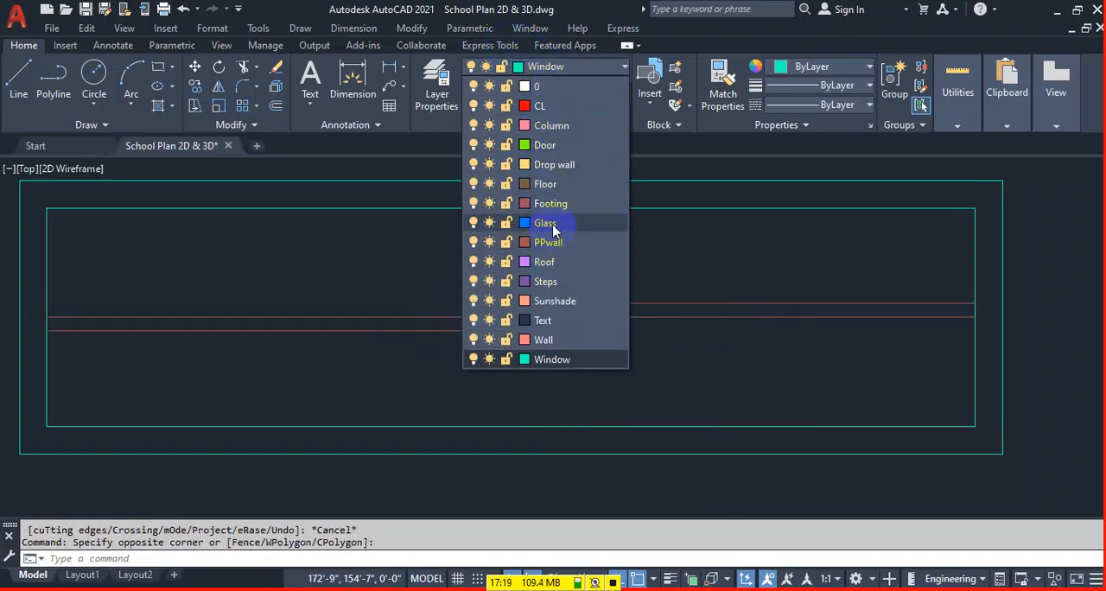
click(552, 223)
key(Escape)
scroll(646, 281, down, 5)
middle_drag(894, 342, 895, 341)
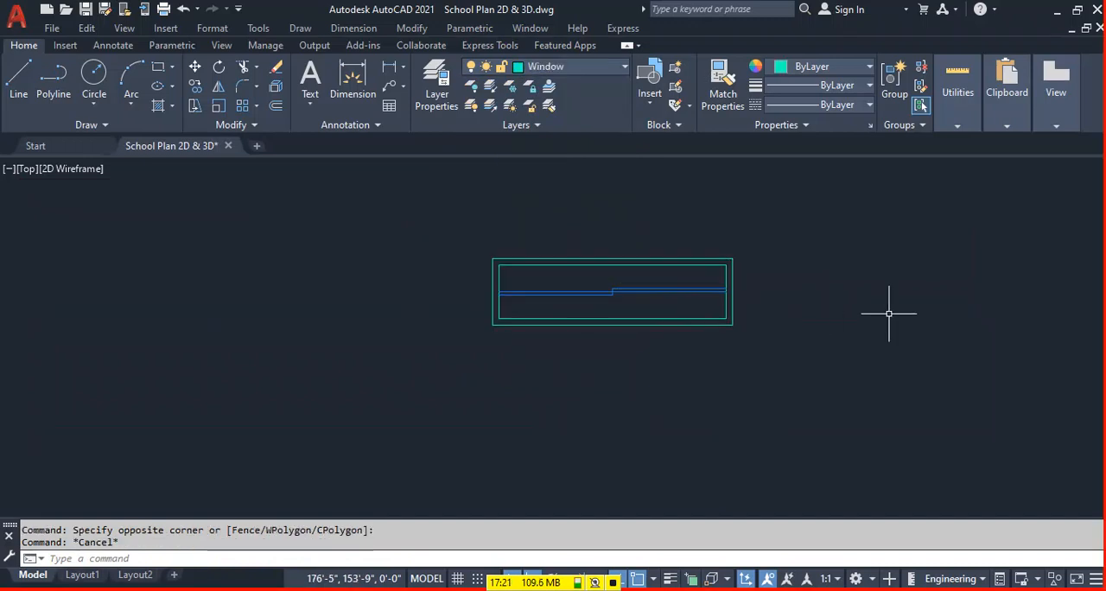
Define the whole window as block W-2, with its base point at the midpoint of the outer frame's lower edge.
key(Return)
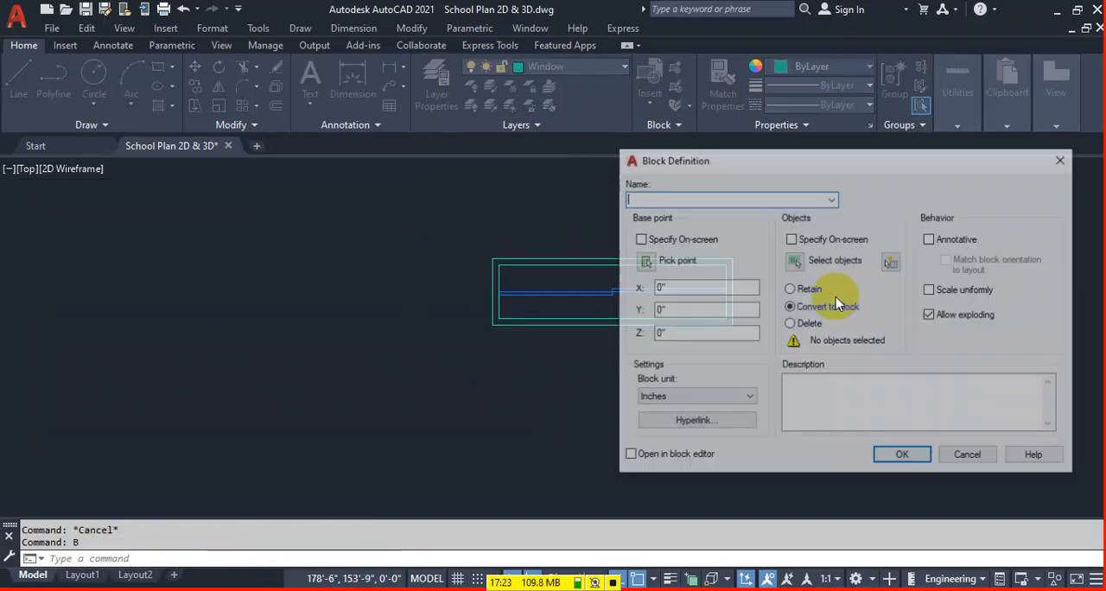
text(W-2)
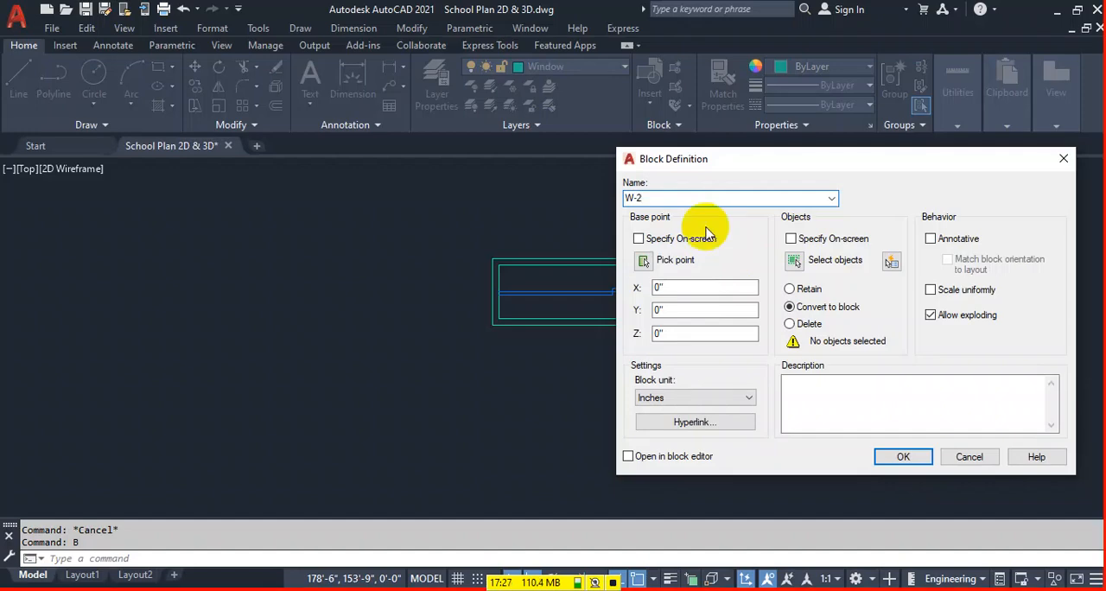
click(793, 260)
click(786, 235)
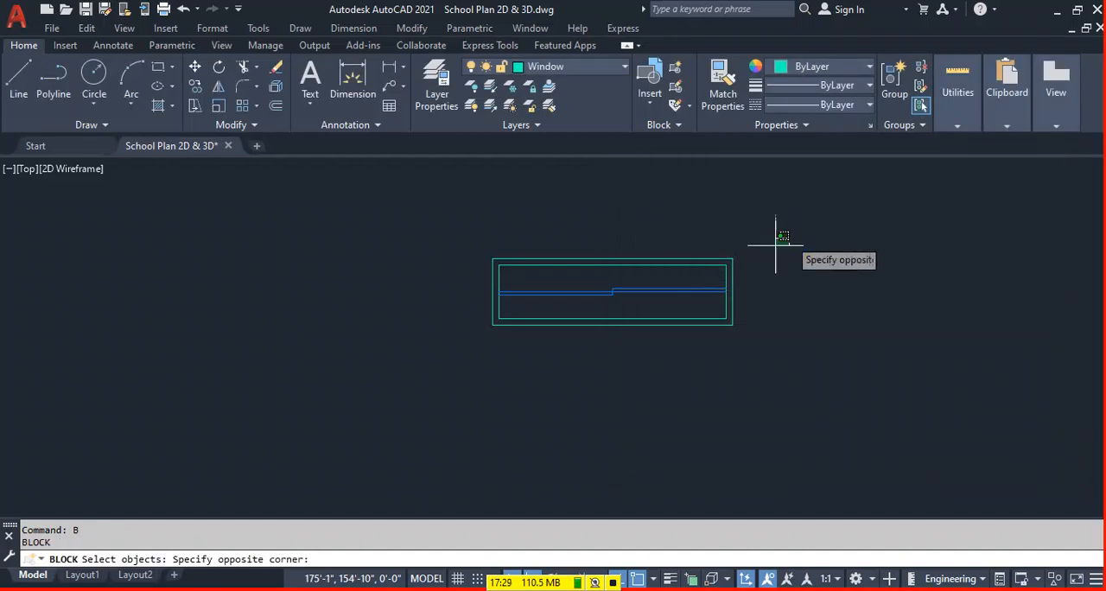
click(393, 374)
key(Return)
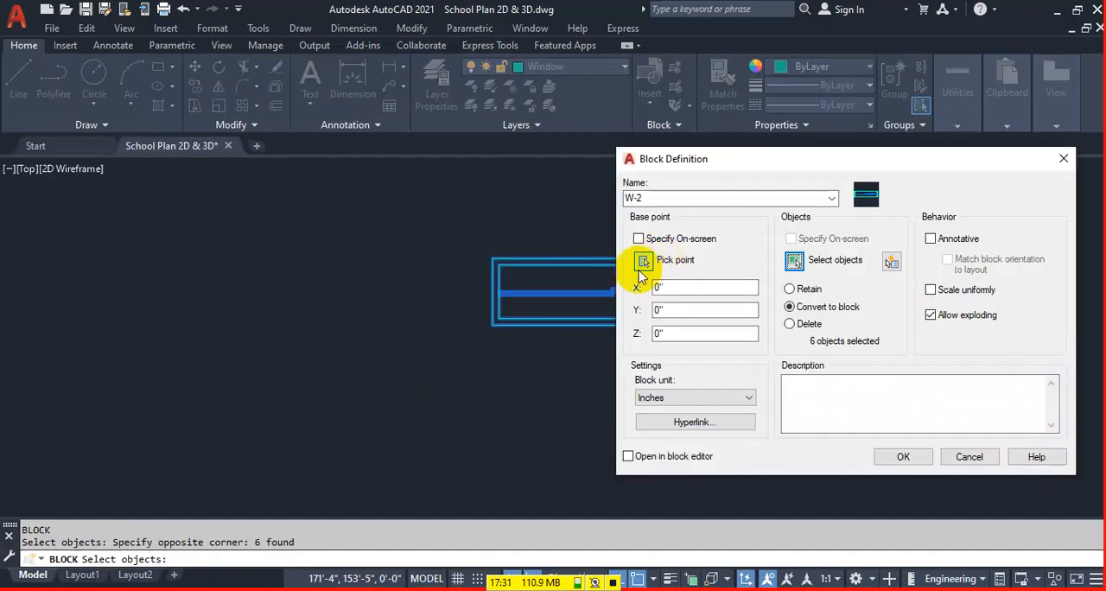
click(644, 261)
click(612, 323)
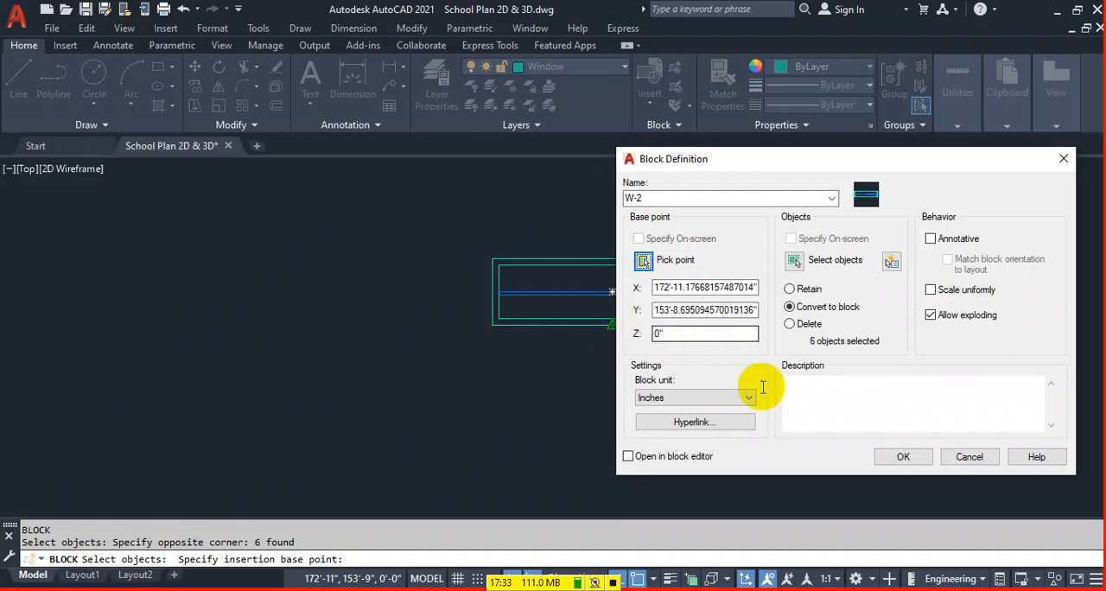
click(903, 457)
Copy the W-2 window by its centre into the middle of the bottom wall of the plan's lower-left room.
click(562, 318)
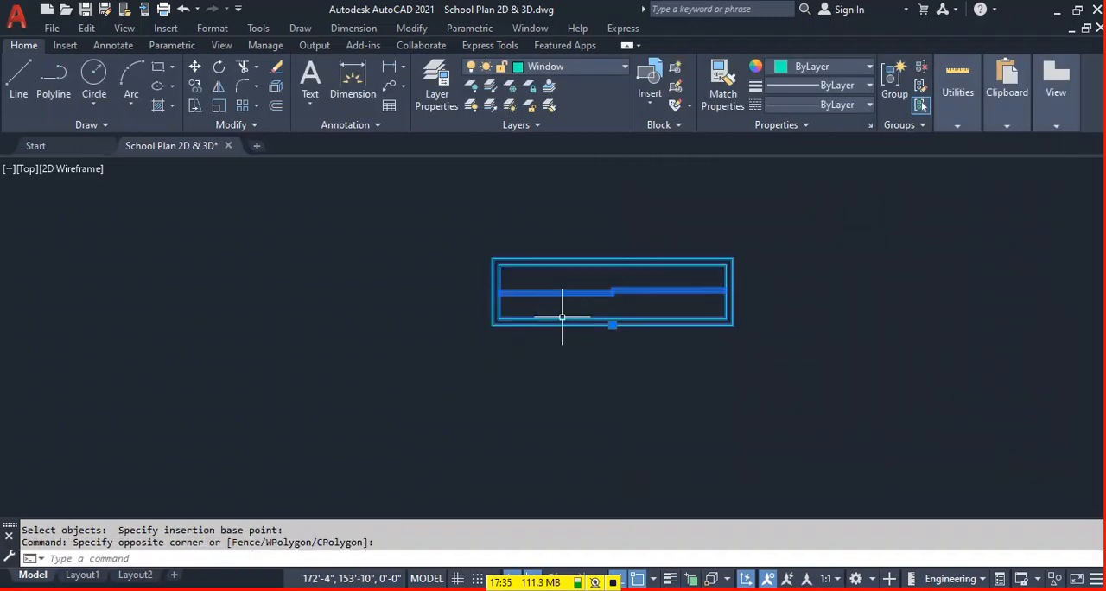
text(co)
key(Return)
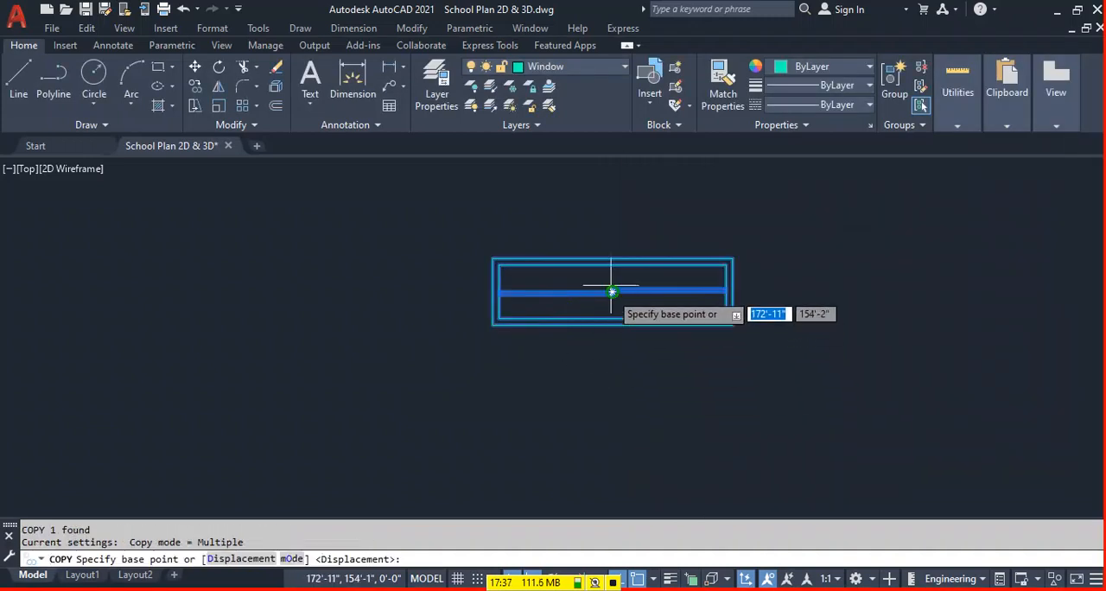
click(612, 291)
scroll(644, 313, down, 5)
scroll(370, 317, up, 5)
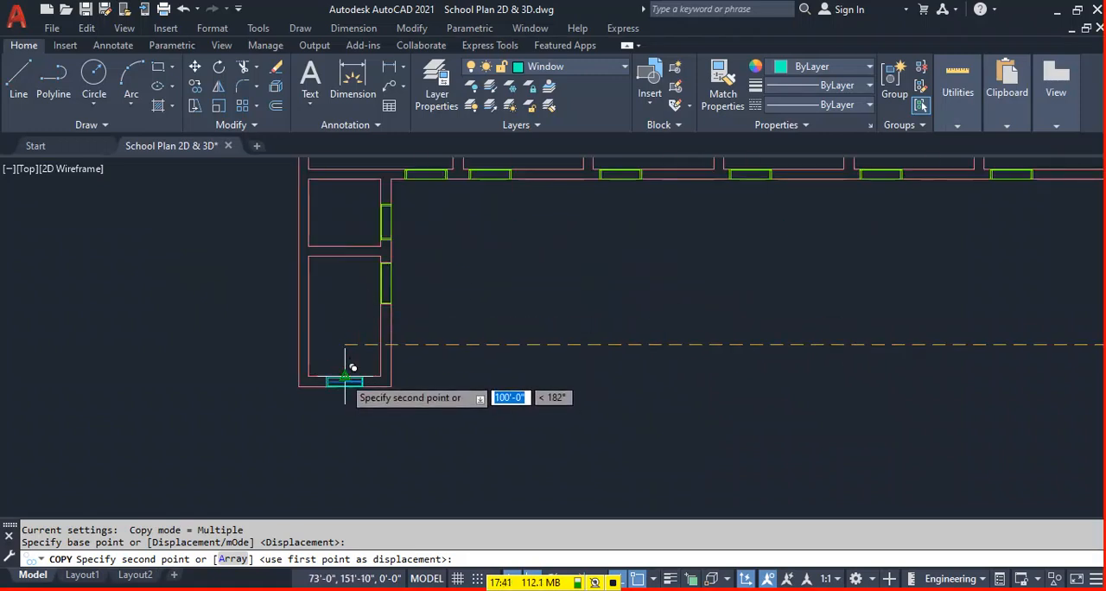
click(387, 370)
Copy the W-2 window into the corridor wall of the five middle rooms, to the right of each room's door.
scroll(398, 372, down, 3)
scroll(458, 316, up, 4)
click(469, 294)
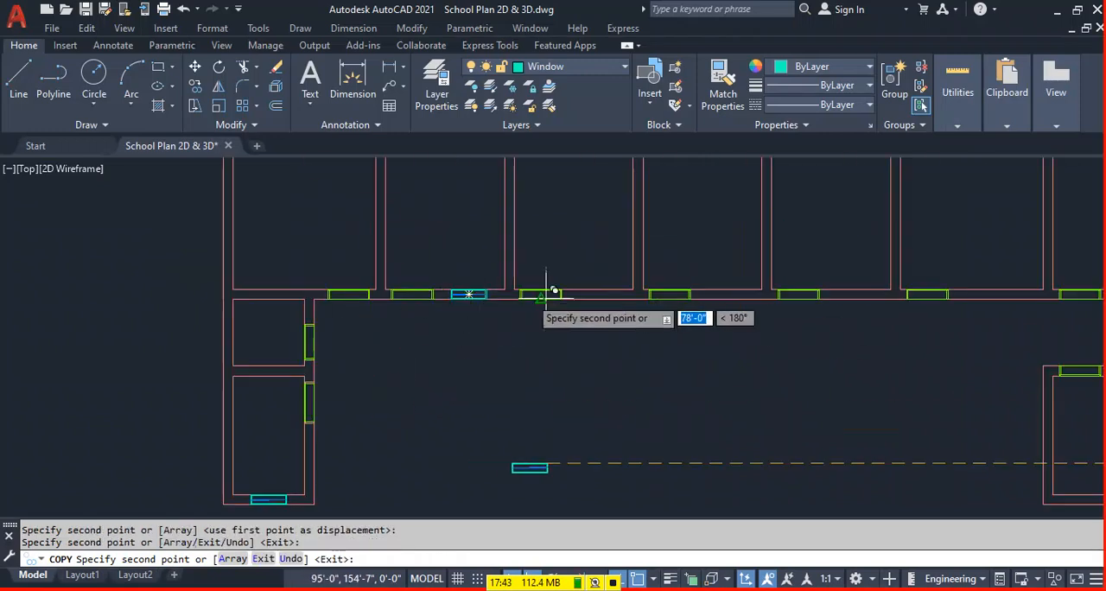
click(597, 292)
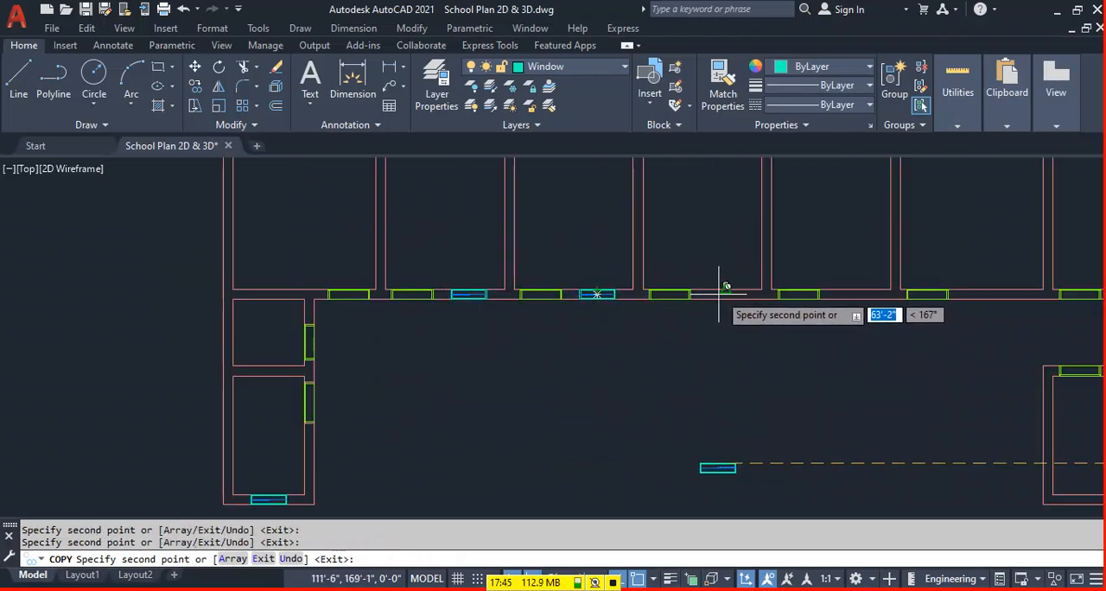
click(726, 292)
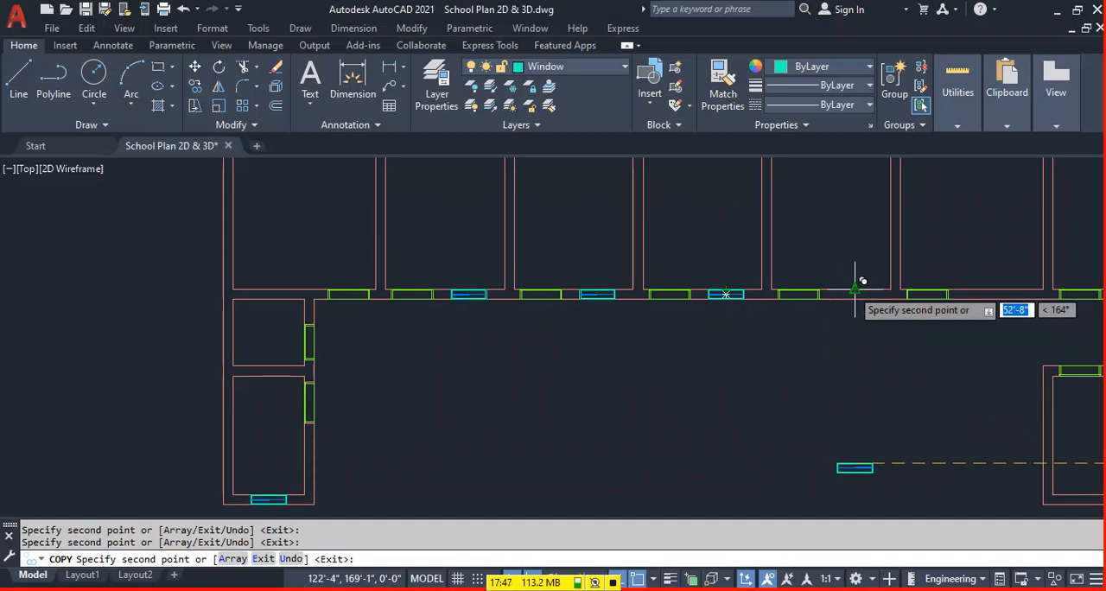
click(854, 292)
middle_drag(910, 328, 504, 378)
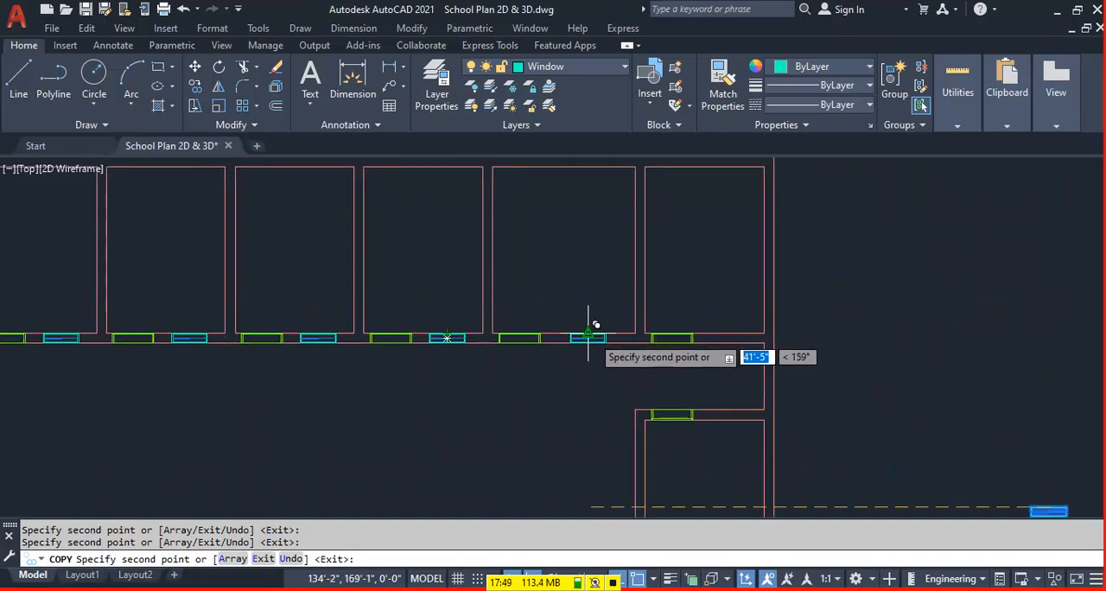
key(Escape)
Delete the original W-2 window standing outside the plan to the right.
scroll(596, 337, down, 5)
click(802, 347)
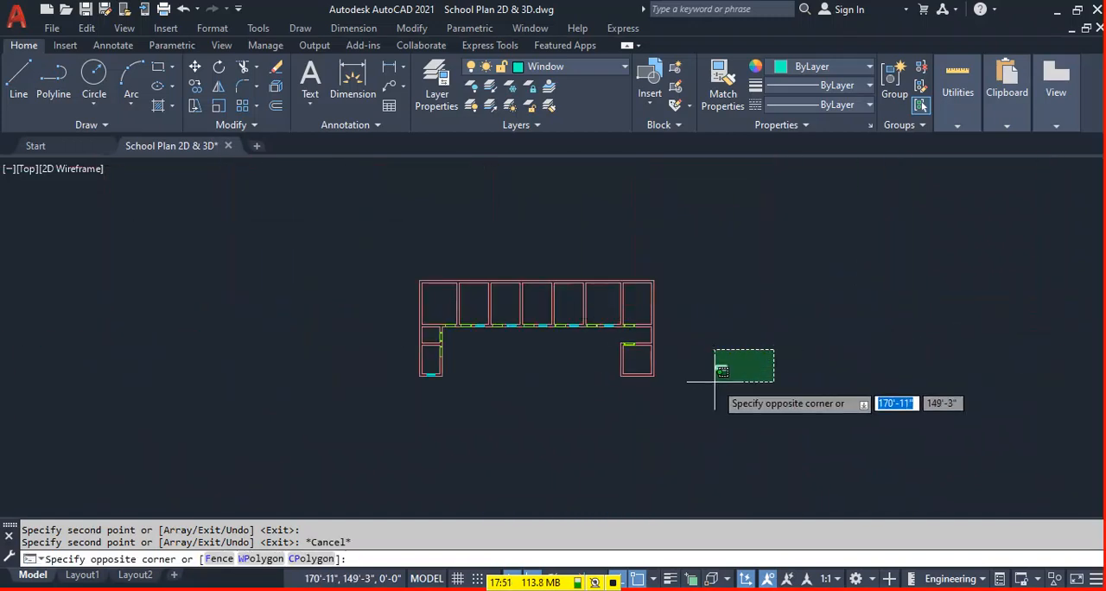
click(709, 386)
key(Delete)
Draw a 5' by 10" rectangle in the empty area to the right of the plan.
scroll(712, 320, up, 2)
scroll(712, 320, up, 2)
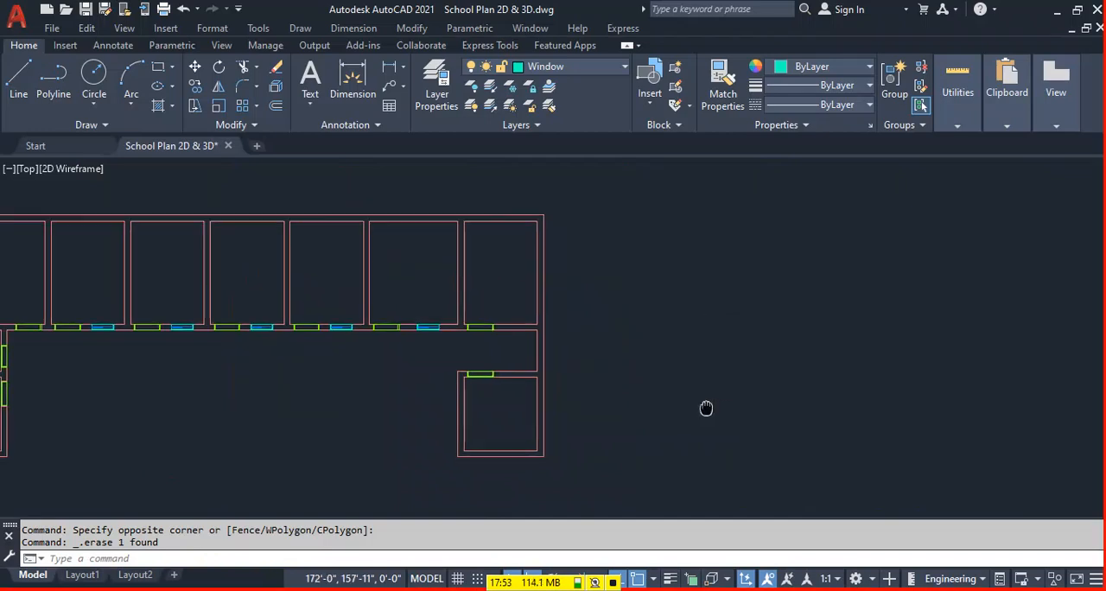
middle_drag(716, 410, 696, 397)
click(668, 273)
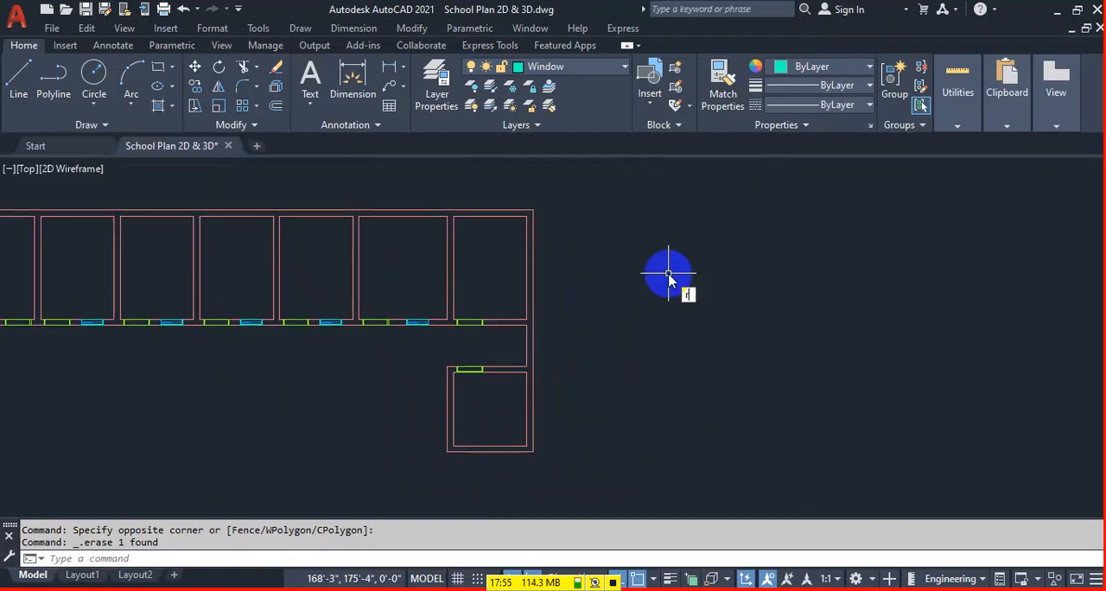
text(rec)
key(Return)
click(684, 369)
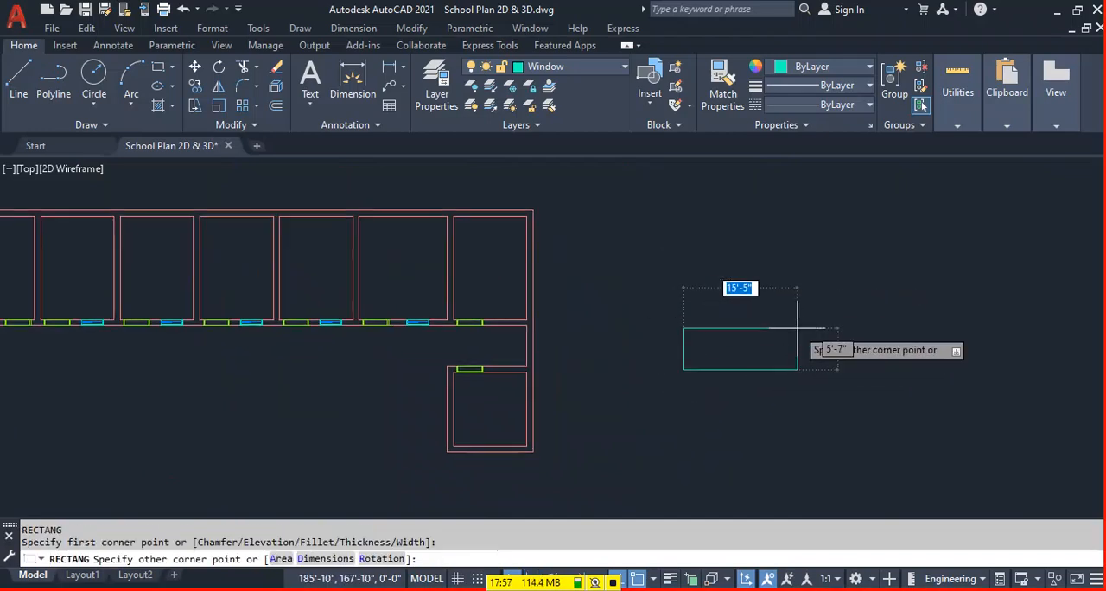
text(@)
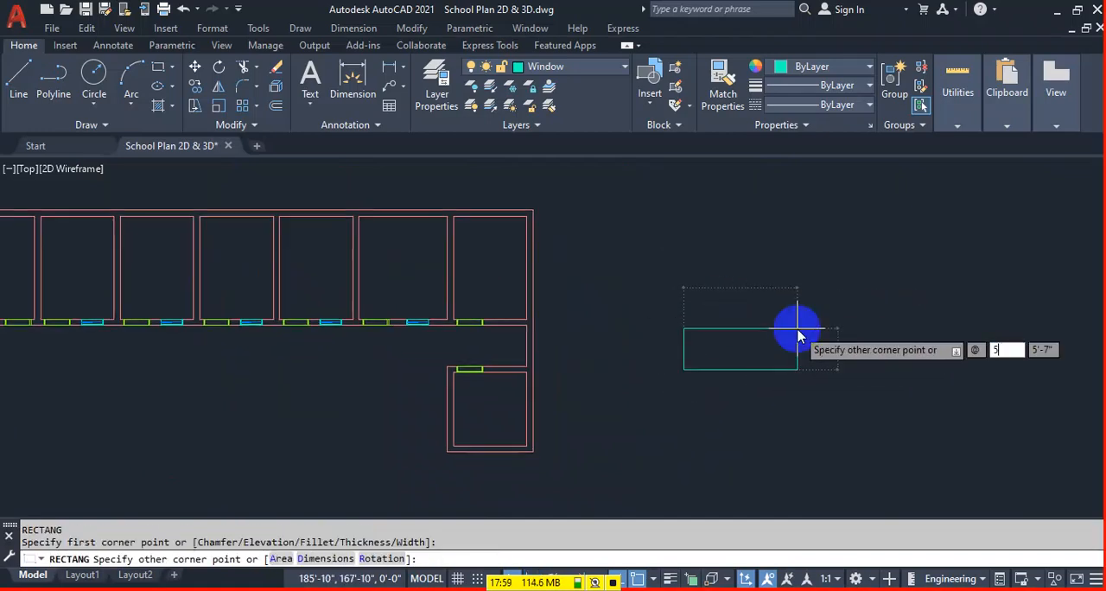
text(5')
key(Tab)
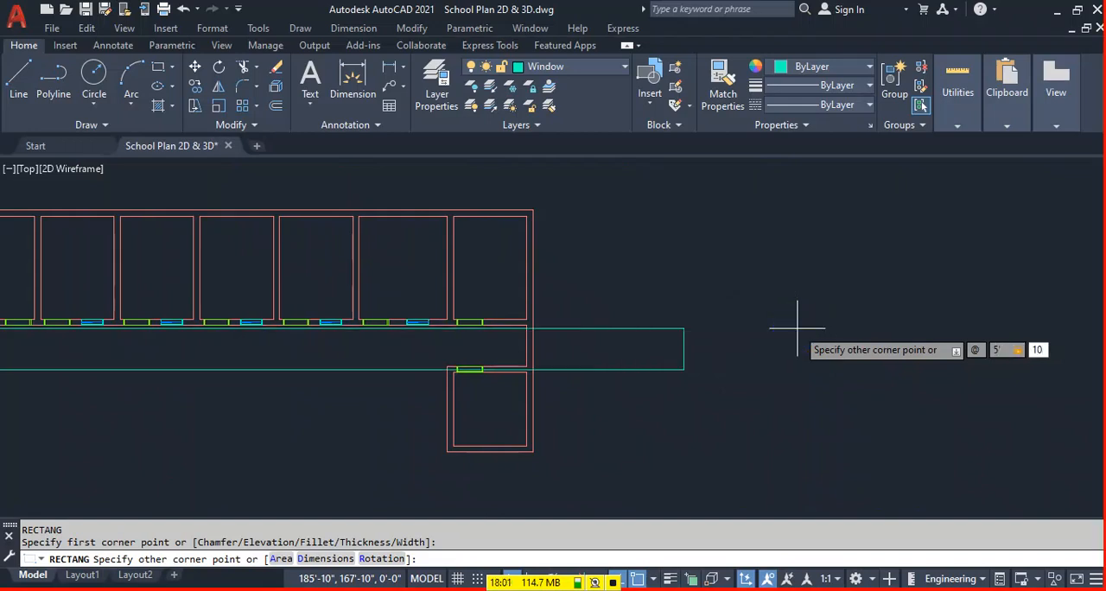
text(10")
key(Return)
Offset the 5' by 10" rectangle inward by 1".
scroll(723, 365, up, 8)
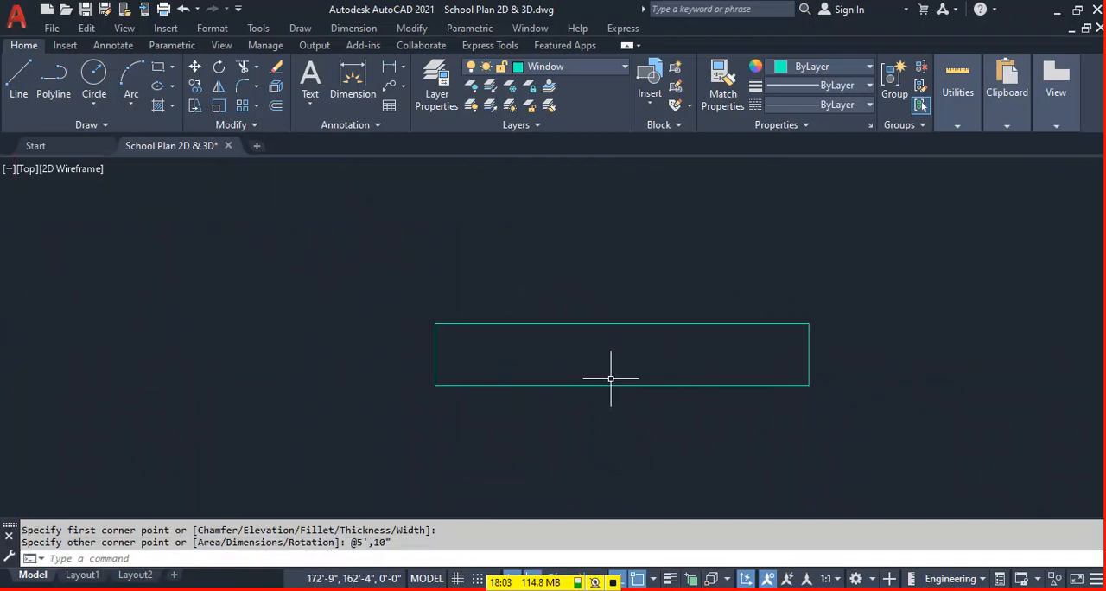
text(o)
right_click(609, 379)
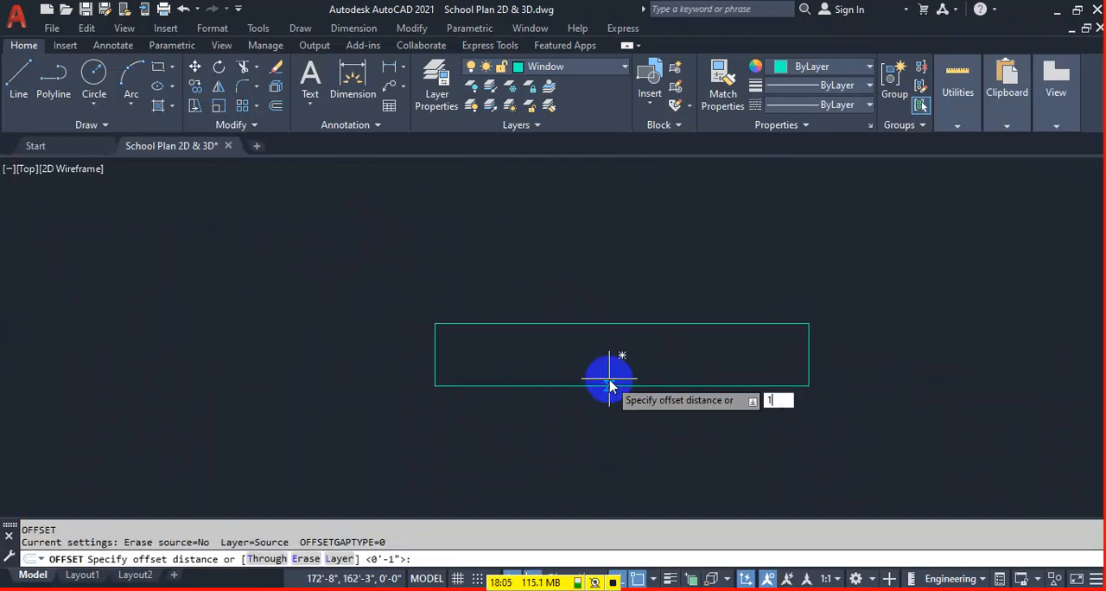
text(1")
right_click(610, 380)
click(516, 324)
click(506, 375)
key(Escape)
Draw a vertical centre line between the inner rectangle's long sides.
text(l)
right_click(820, 346)
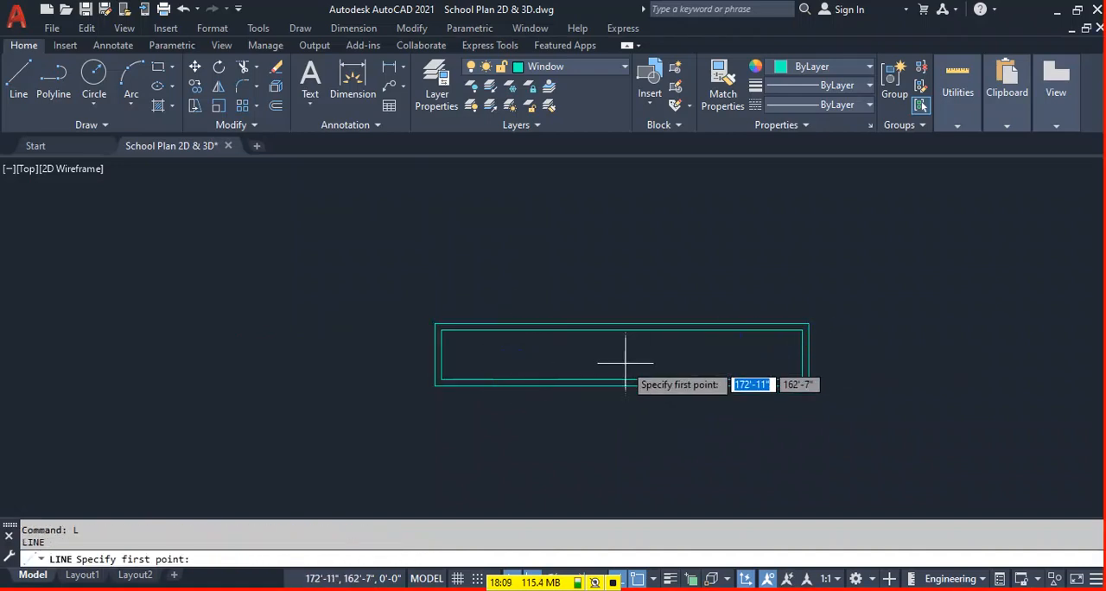
click(622, 355)
click(622, 331)
right_click(687, 357)
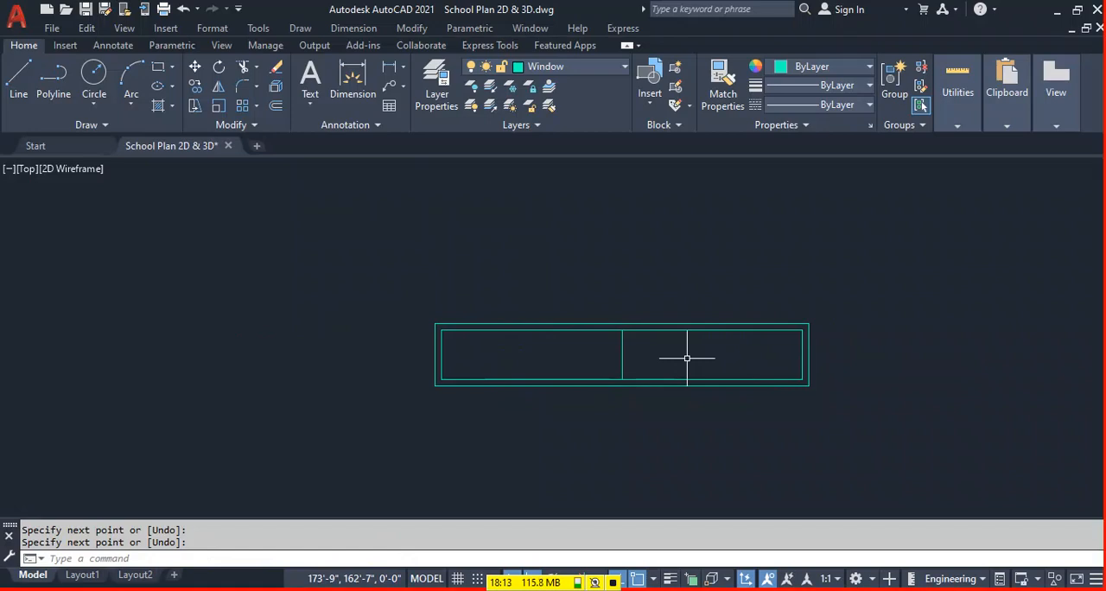
Draw a horizontal centre line between the midpoints of the new inner rectangle's short sides.
right_click(696, 357)
click(808, 354)
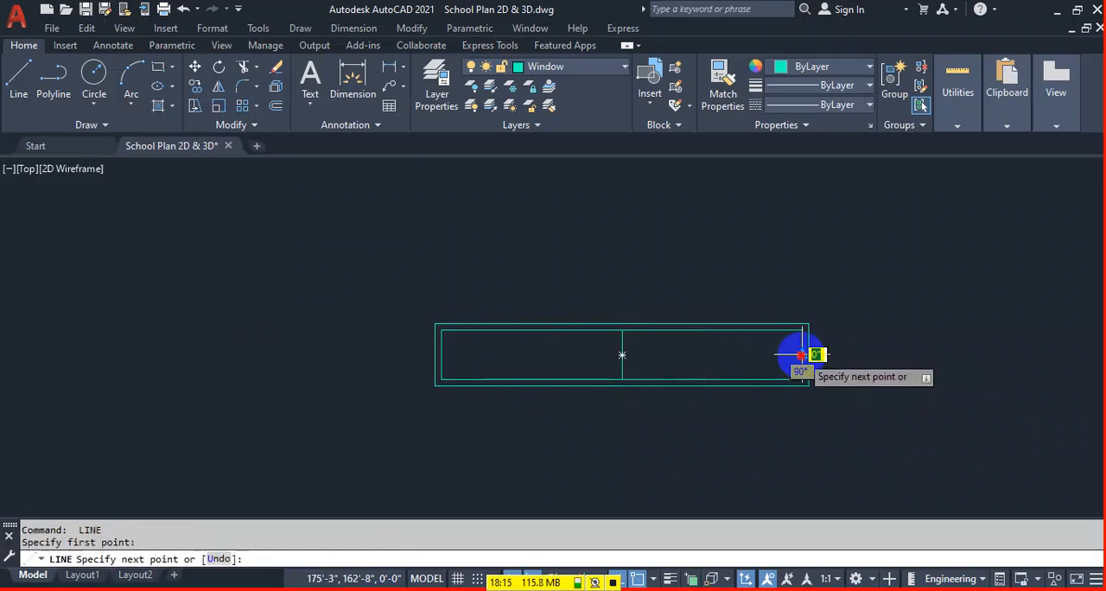
click(441, 354)
right_click(605, 364)
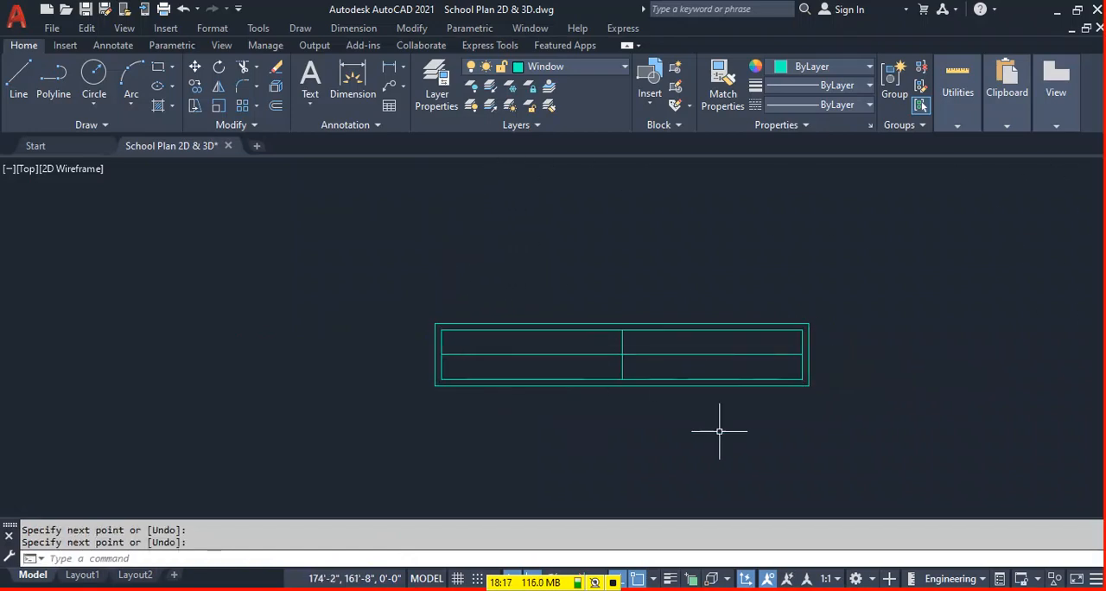
Offset the 5' window's horizontal centre line by 0.5" upward and downward.
text(o)
key(Return)
text(.5)
key(Return)
scroll(681, 350, up, 6)
click(501, 367)
click(524, 320)
click(476, 366)
click(474, 425)
key(Escape)
Trim the upper offset line's right half, the lower one's left half, and the vertical line's ends beyond the offset lines.
text(tr)
key(Return)
mouse_move(447, 329)
mouse_down()
mouse_move(464, 355)
mouse_move(435, 327)
mouse_up()
click(468, 353)
click(420, 378)
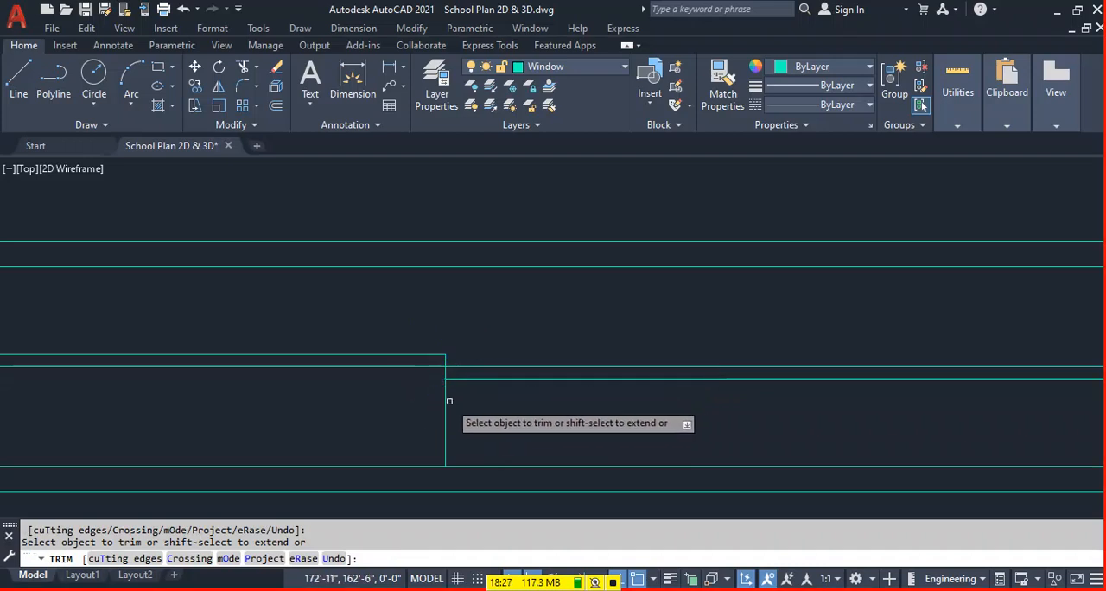
key(Escape)
Move the stepped pane lines of the 5' window to the Glass layer.
scroll(504, 371, down, 6)
click(501, 366)
click(456, 390)
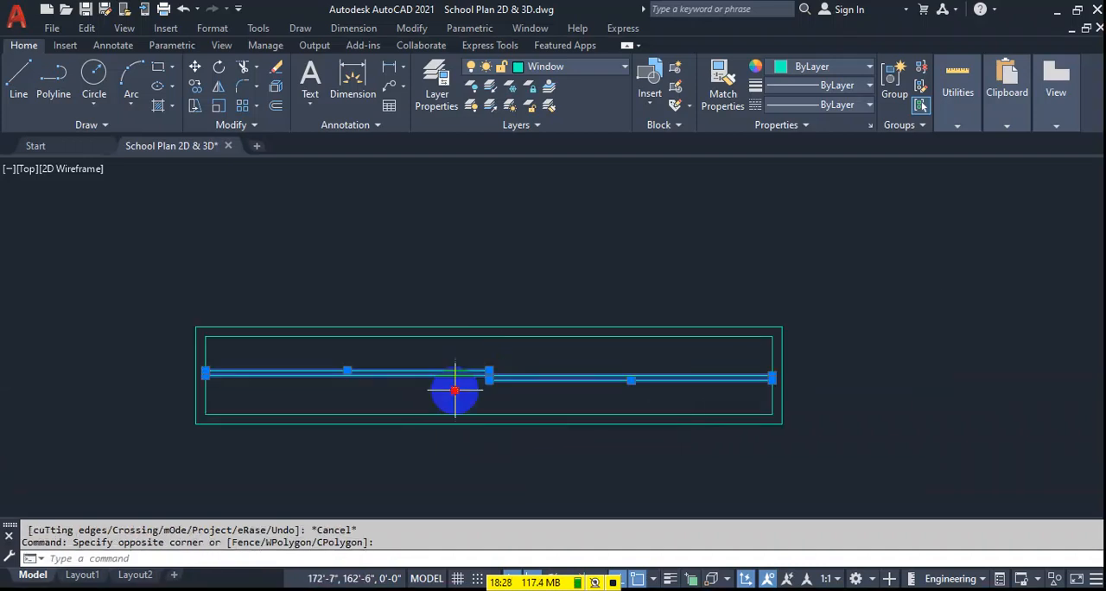
click(573, 67)
click(553, 222)
key(Escape)
Define the complete 5' window as a block named w-1, with the midpoint of its lower edge as base point.
middle_drag(447, 381, 524, 356)
key(Return)
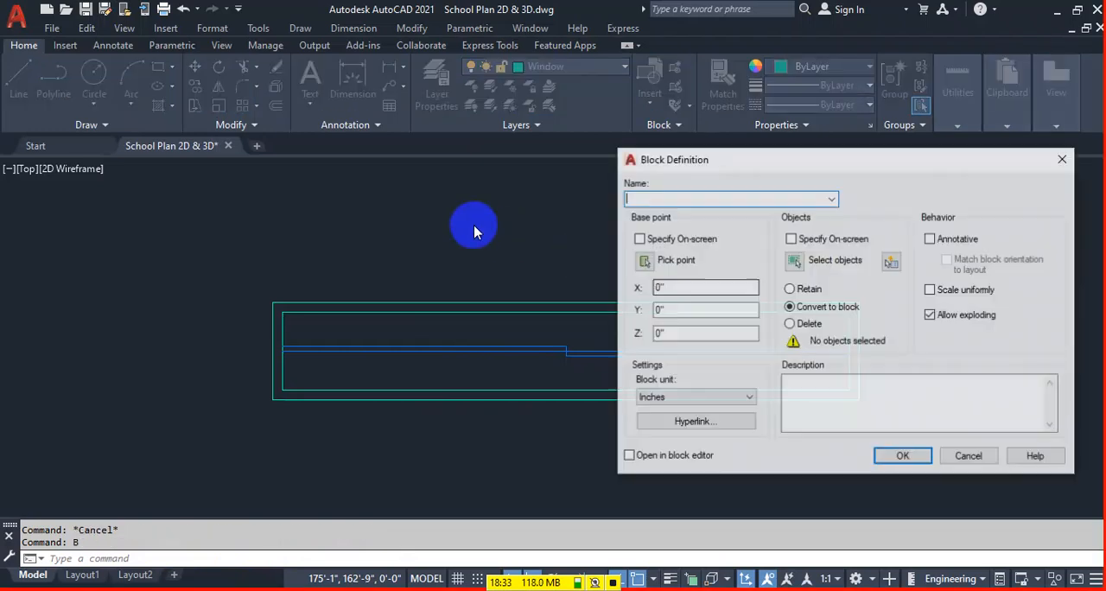
text(w-1)
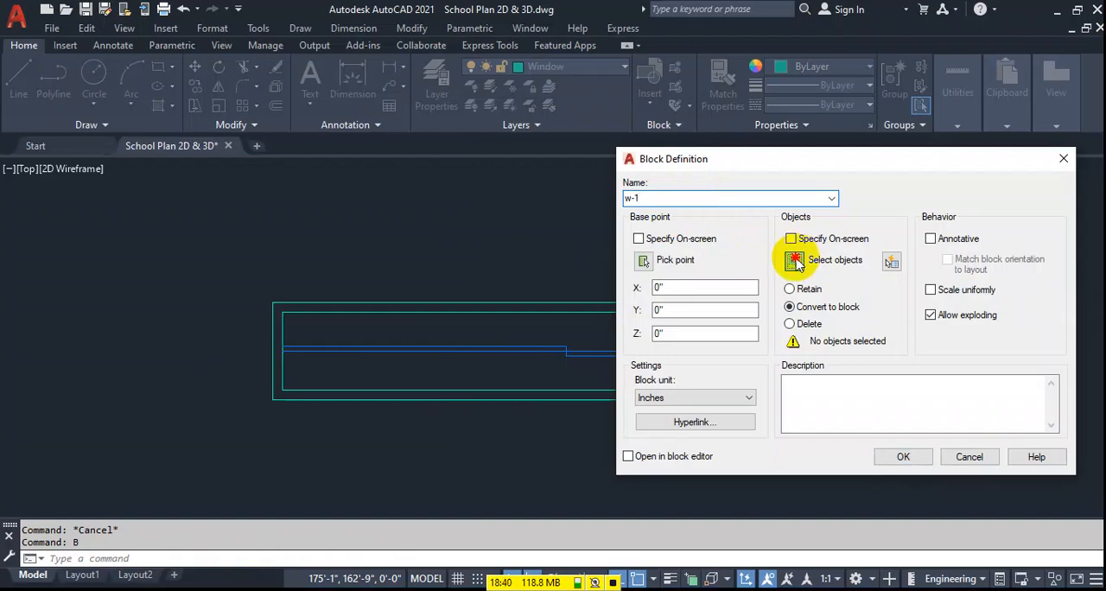
click(794, 261)
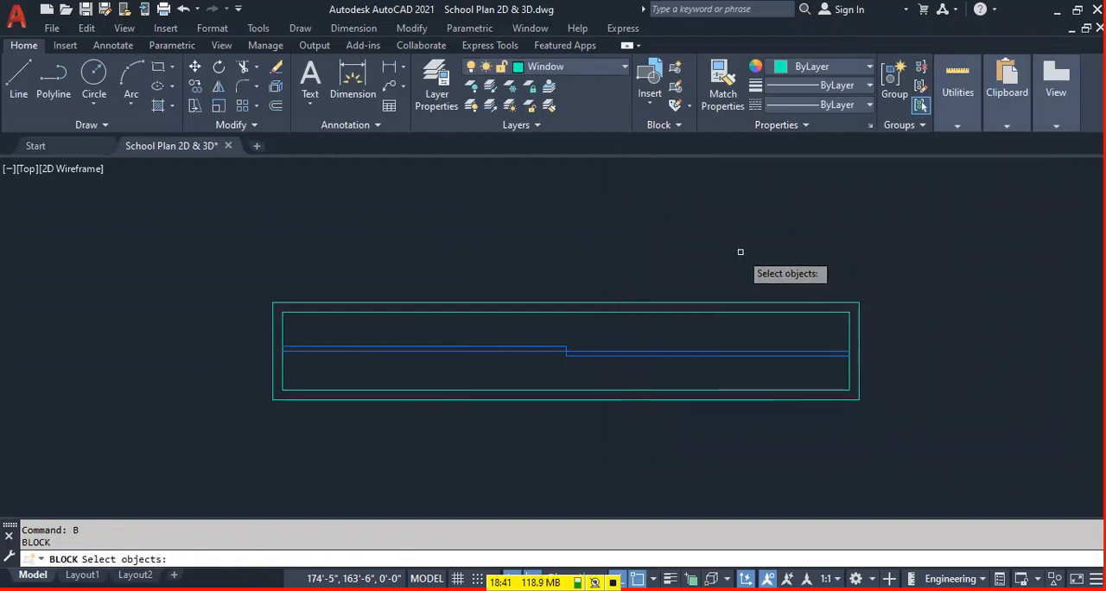
click(251, 451)
key(Return)
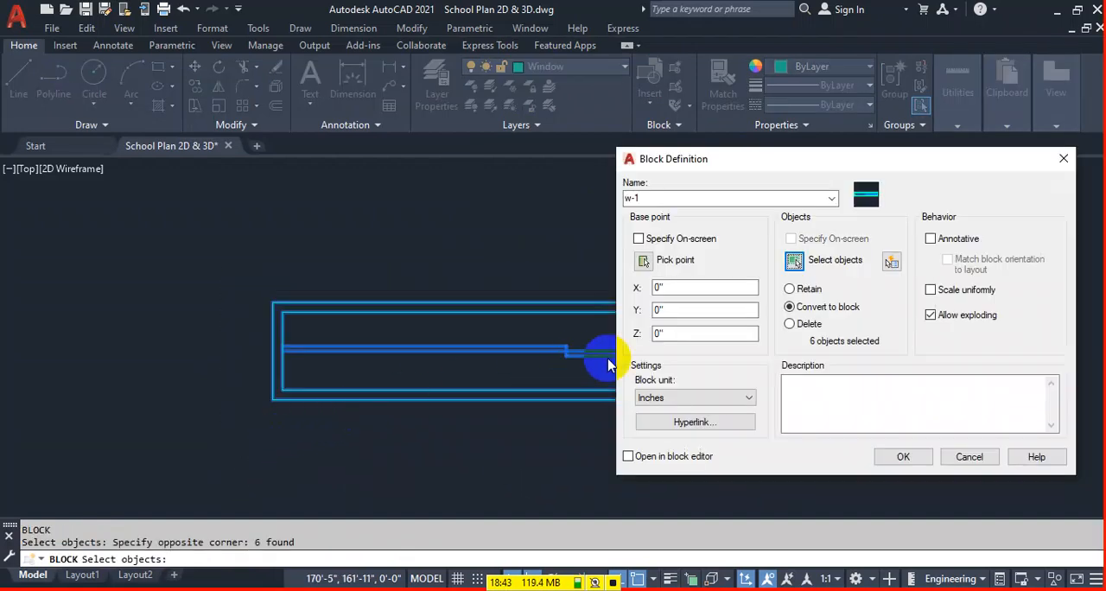
click(643, 261)
click(566, 398)
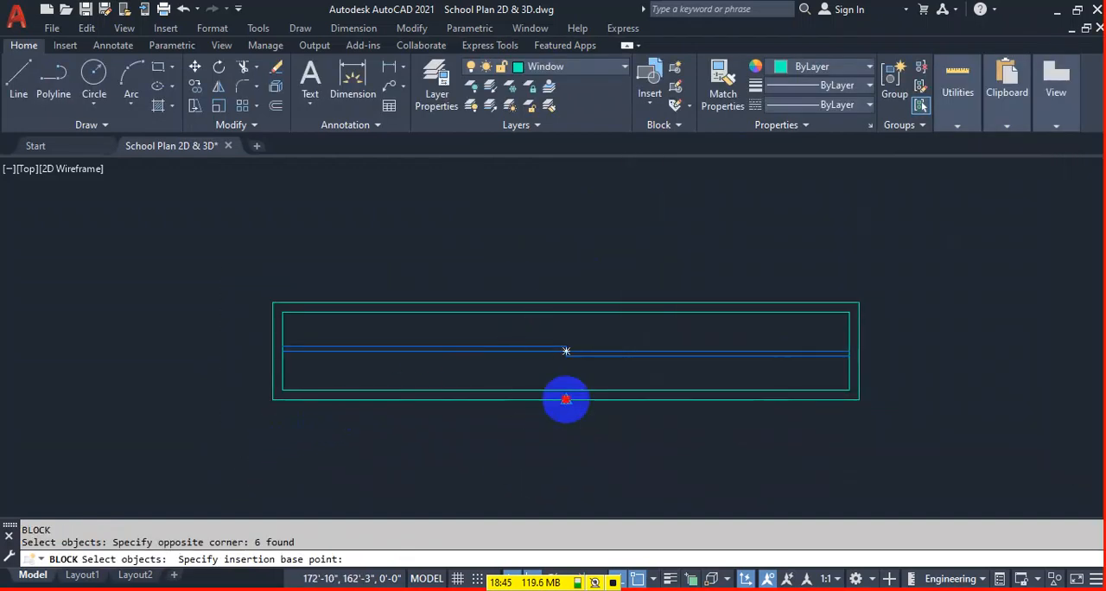
click(901, 456)
Copy the w-1 window from its upper edge midpoint into the middle of the lower-right room's bottom wall.
scroll(367, 371, down, 5)
middle_drag(388, 423, 701, 324)
click(708, 312)
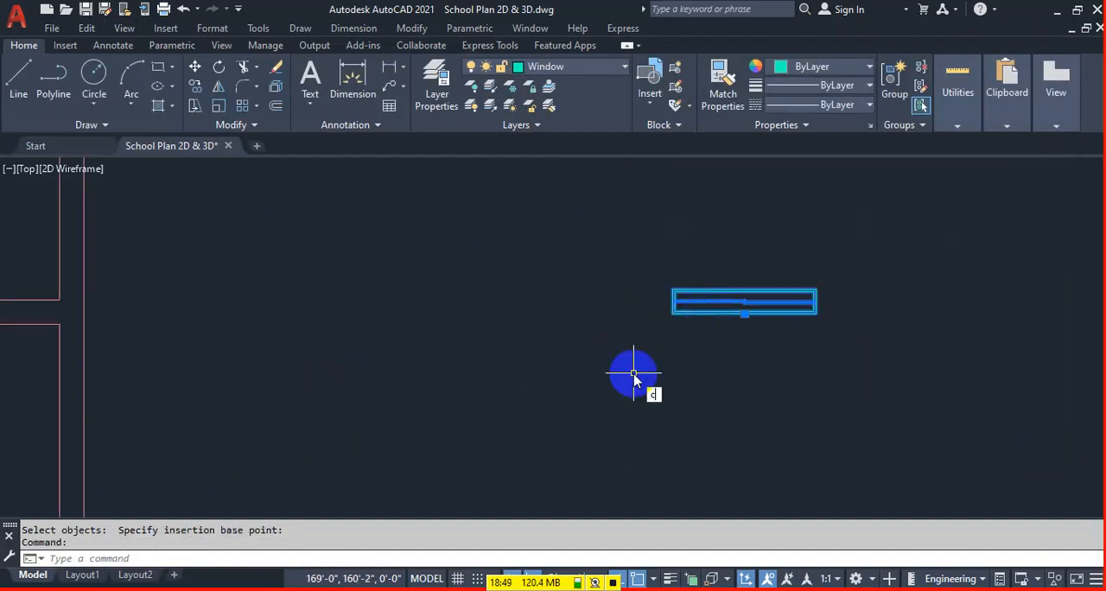
text(co)
key(Return)
click(742, 287)
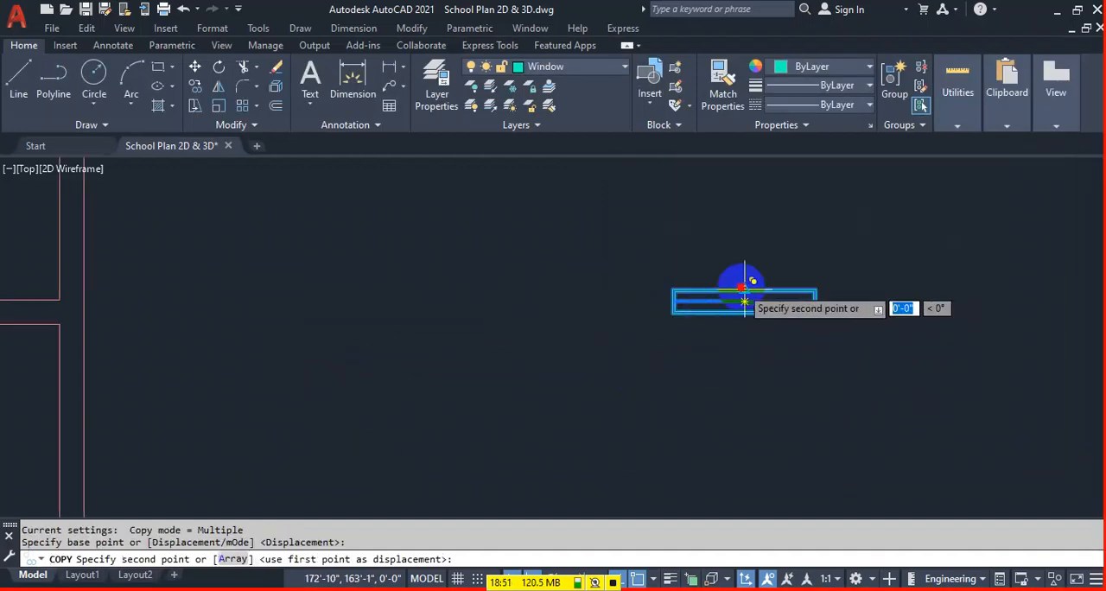
scroll(774, 355, down, 4)
scroll(467, 462, up, 4)
click(402, 475)
key(Escape)
Copy the loose w-1 window to the midpoint of the inner upper wall line of the plan's top-right room.
scroll(649, 324, down, 4)
scroll(699, 378, up, 4)
click(594, 423)
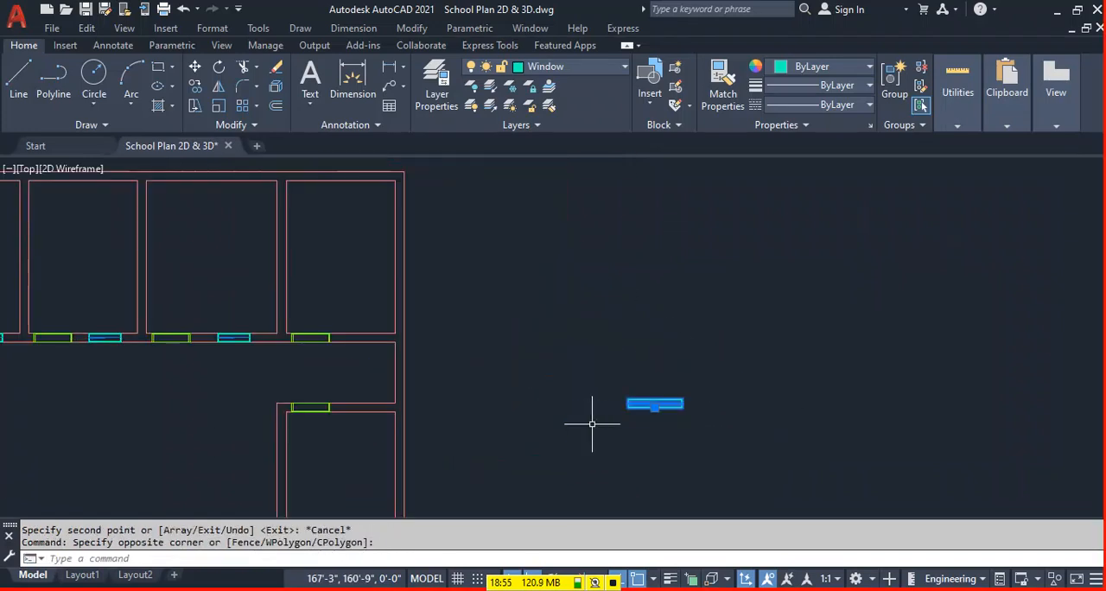
click(585, 405)
text(co)
key(Return)
scroll(662, 421, up, 2)
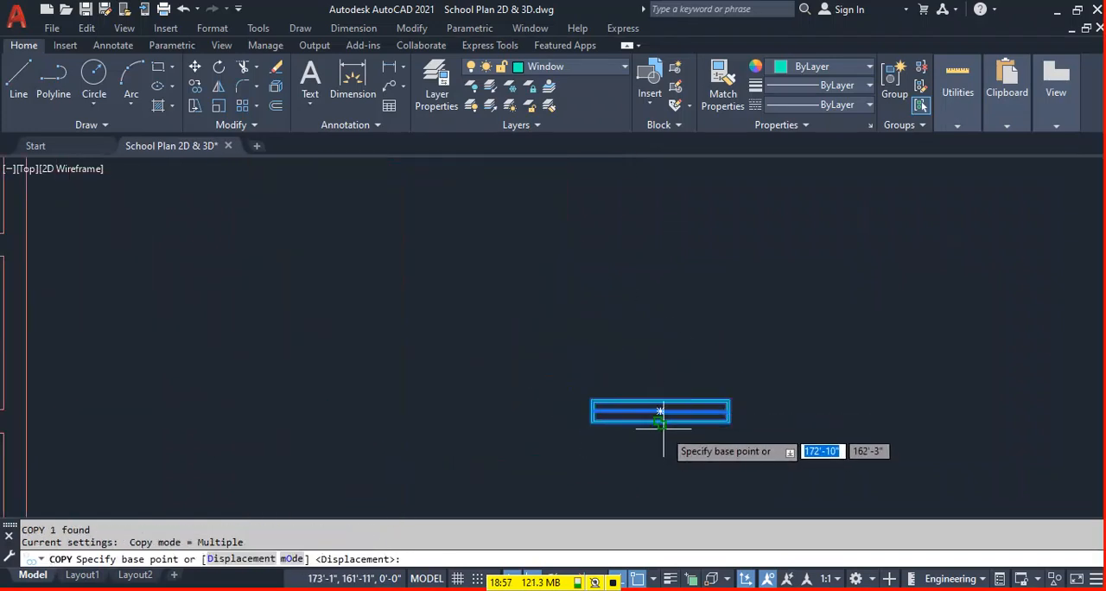
scroll(660, 411, up, 5)
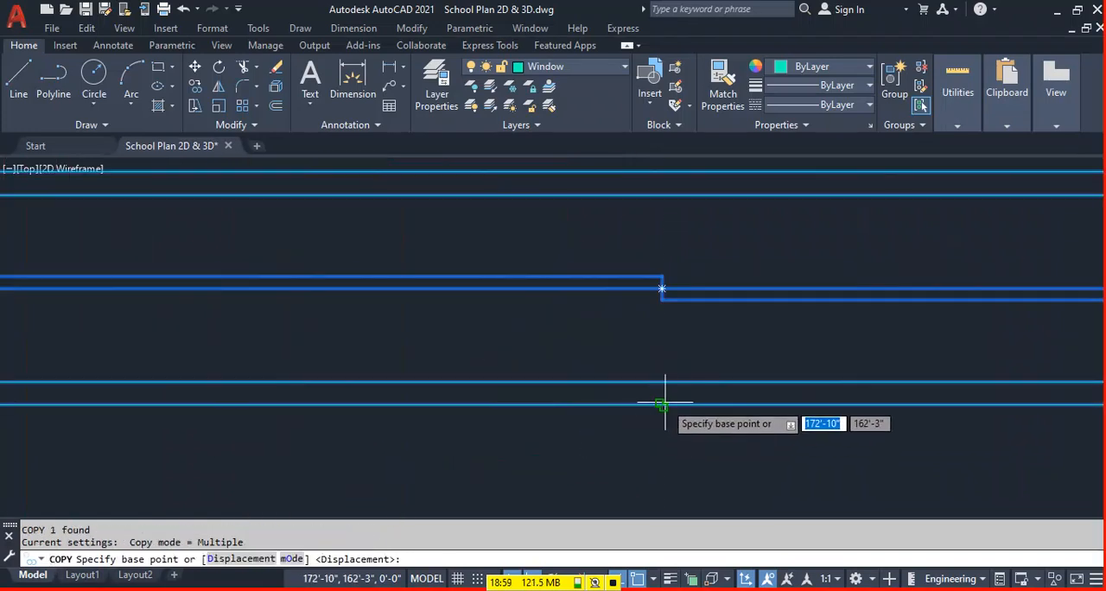
scroll(661, 411, down, 5)
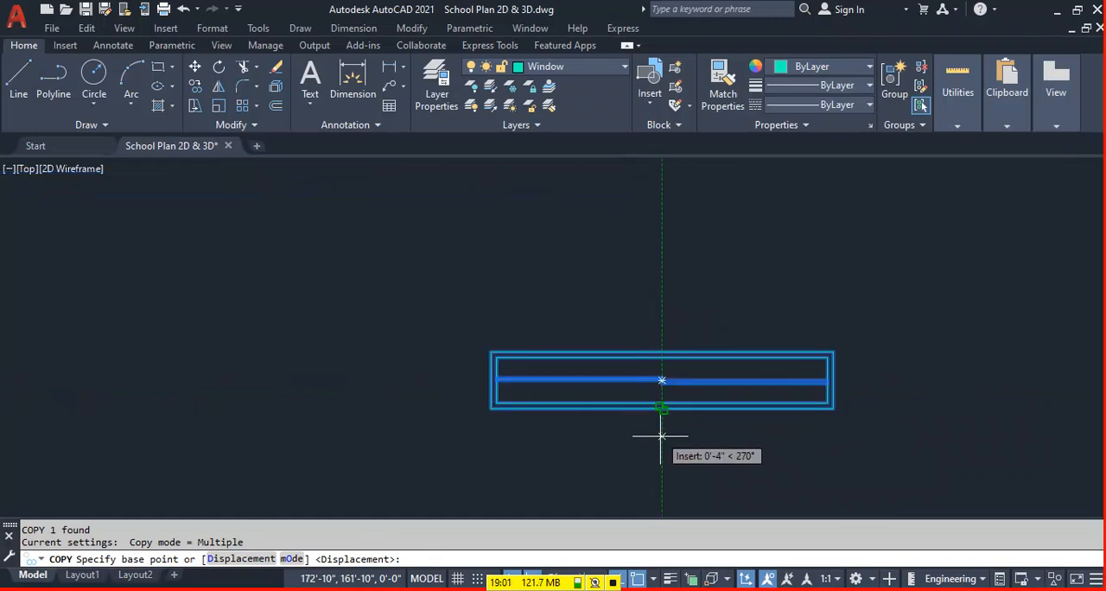
click(661, 379)
scroll(703, 370, down, 6)
middle_drag(216, 89, 437, 290)
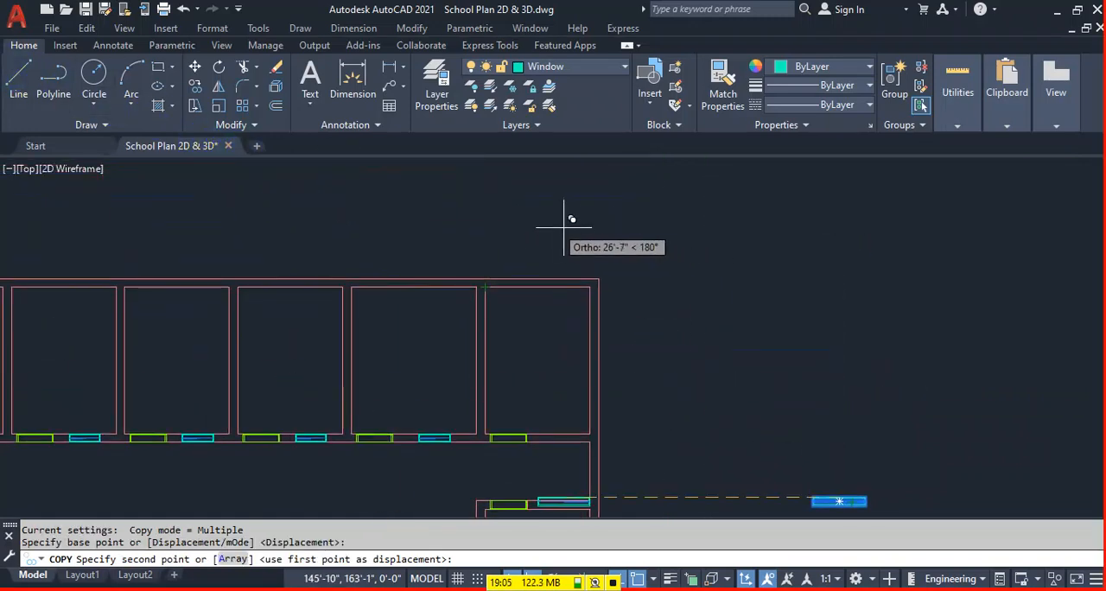
click(536, 285)
key(Escape)
Move the copied window in the top-right room upward into the thickness of the upper wall.
scroll(524, 296, up, 4)
click(518, 285)
text(m)
key(Return)
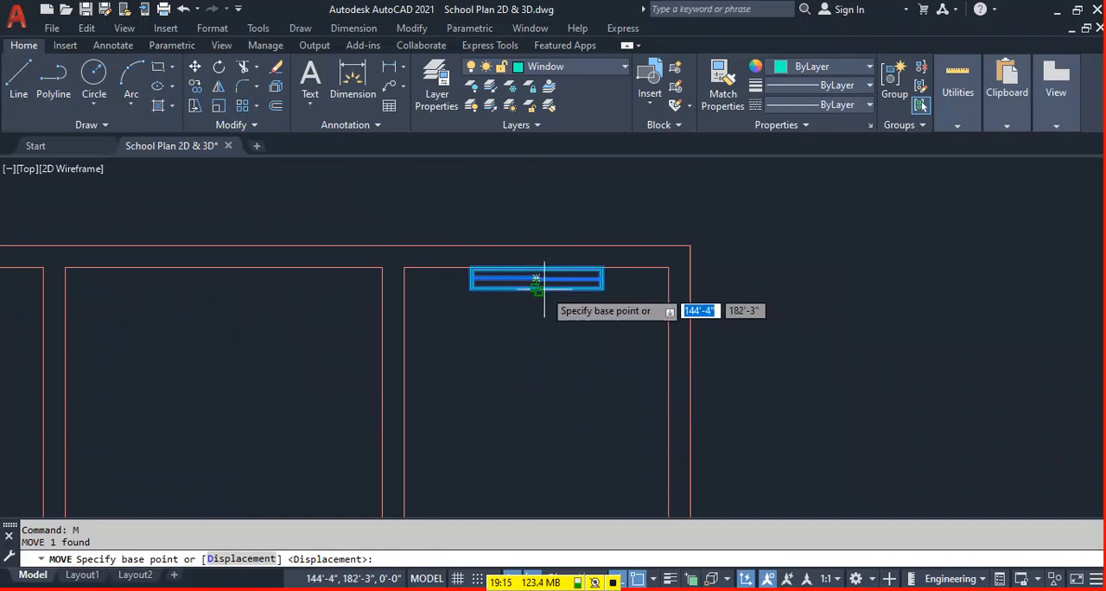
click(536, 279)
click(541, 258)
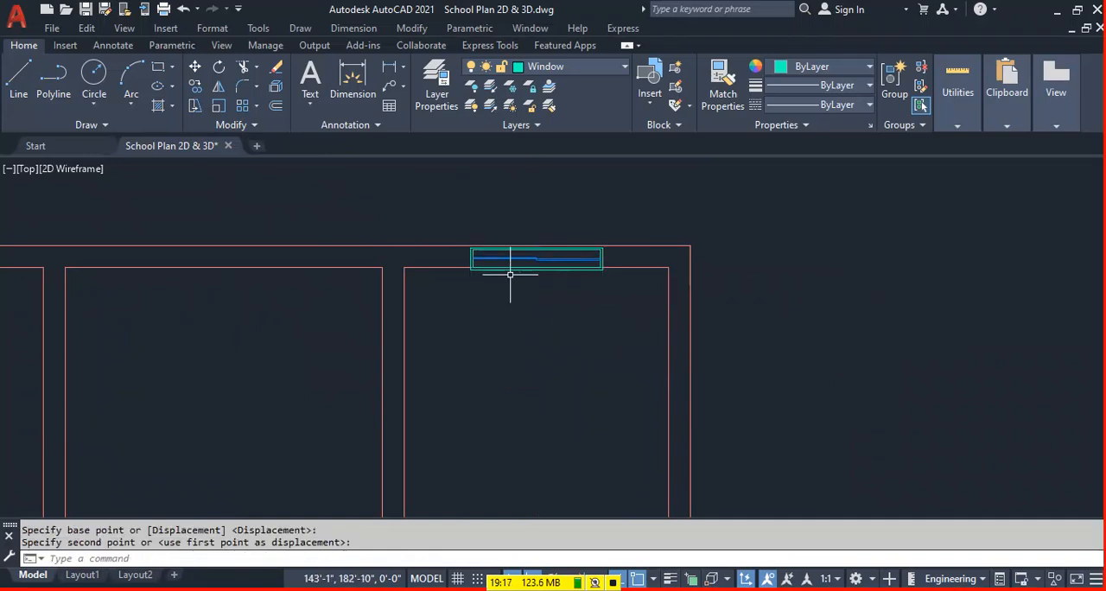
Rotate the top-right room's window 180° about its centre.
scroll(536, 257, up, 4)
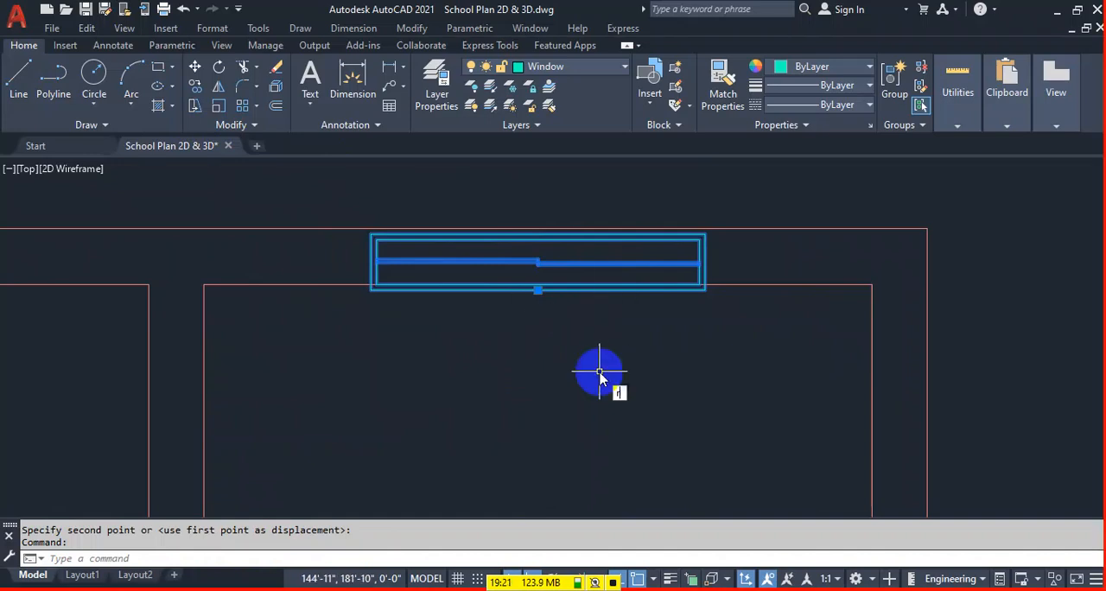
text(Ro)
key(Return)
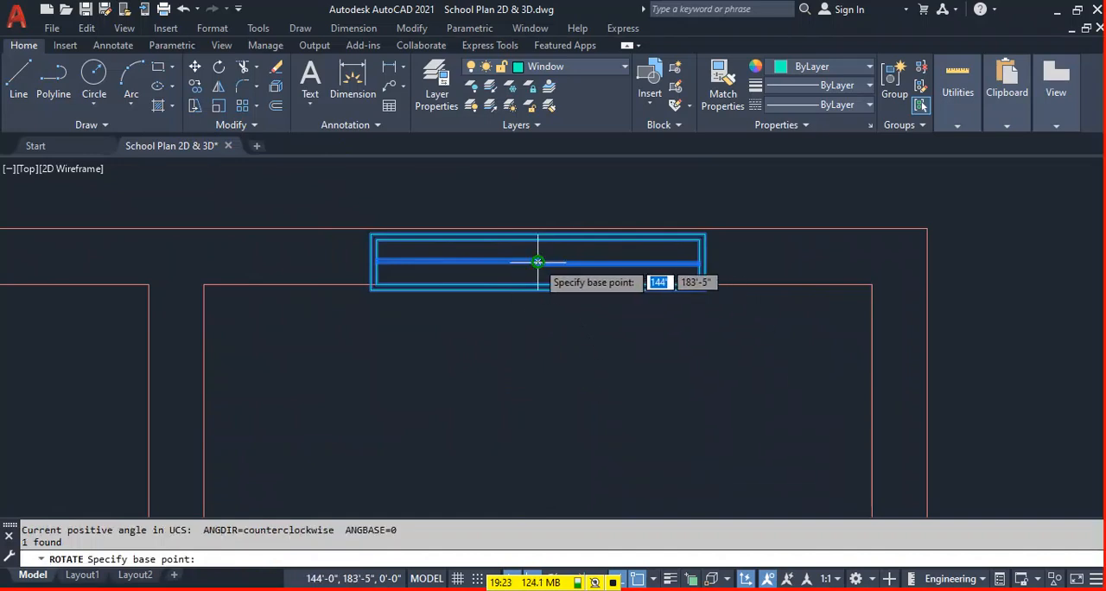
click(538, 261)
text(180)
click(544, 257)
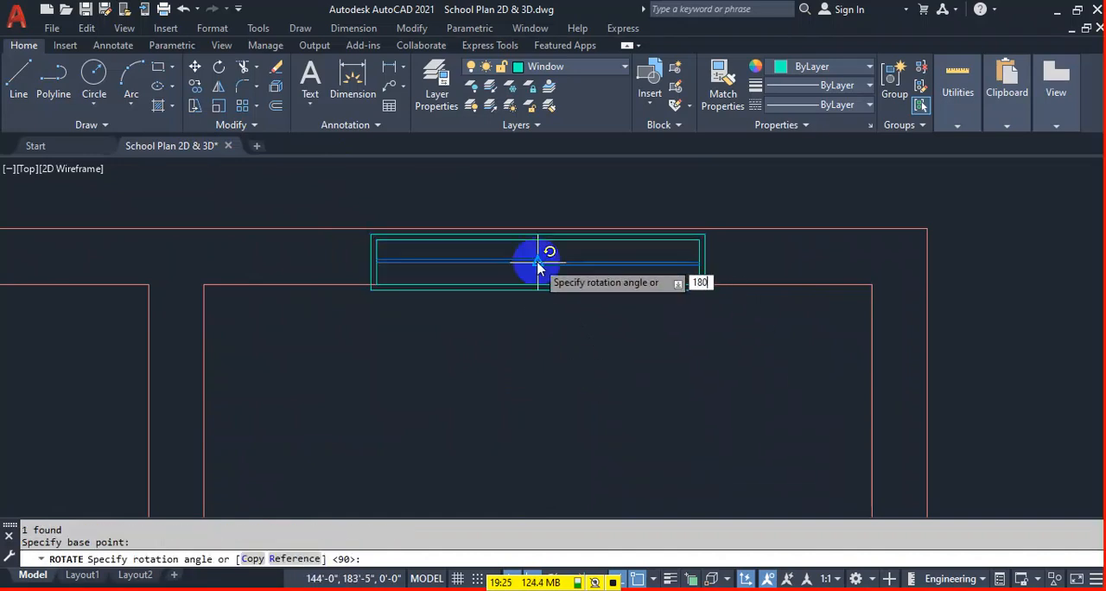
click(546, 235)
key(Escape)
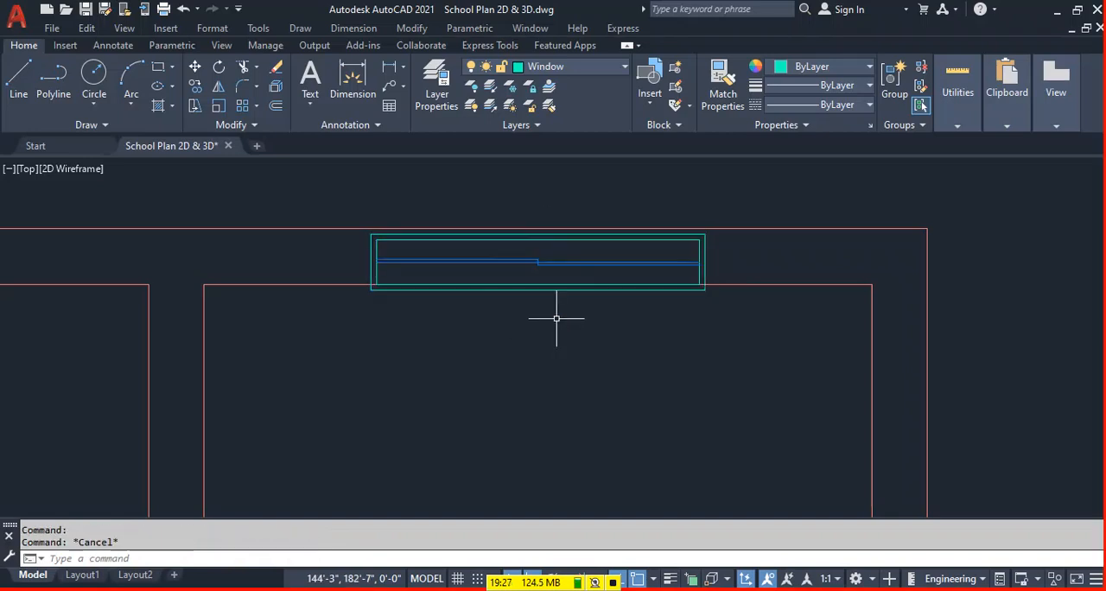
Try to move the rotated window flush with the upper wall lines.
click(547, 287)
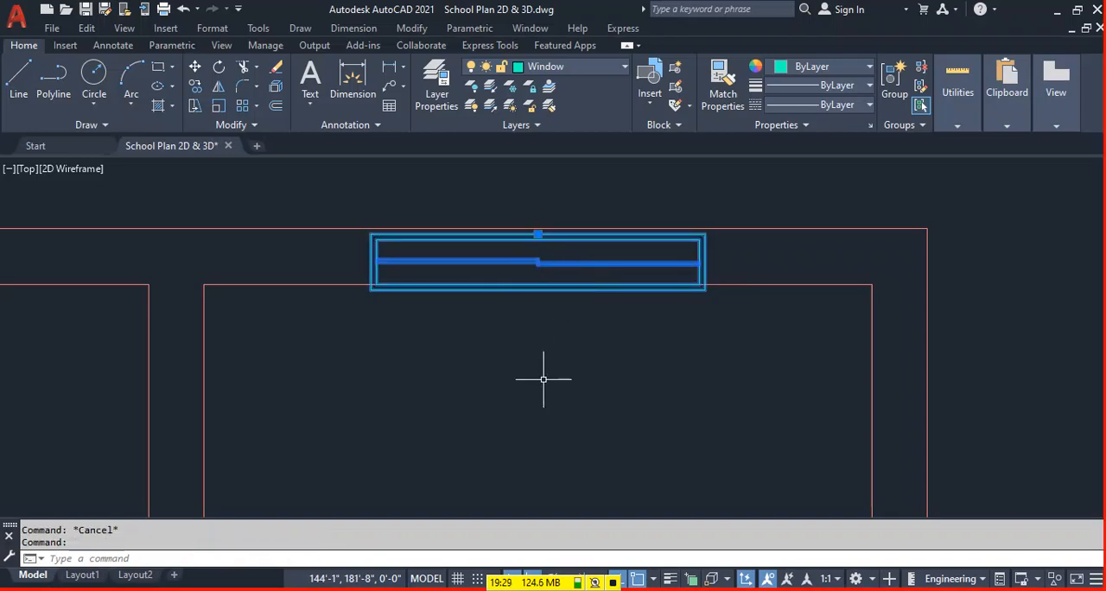
key(Return)
click(538, 261)
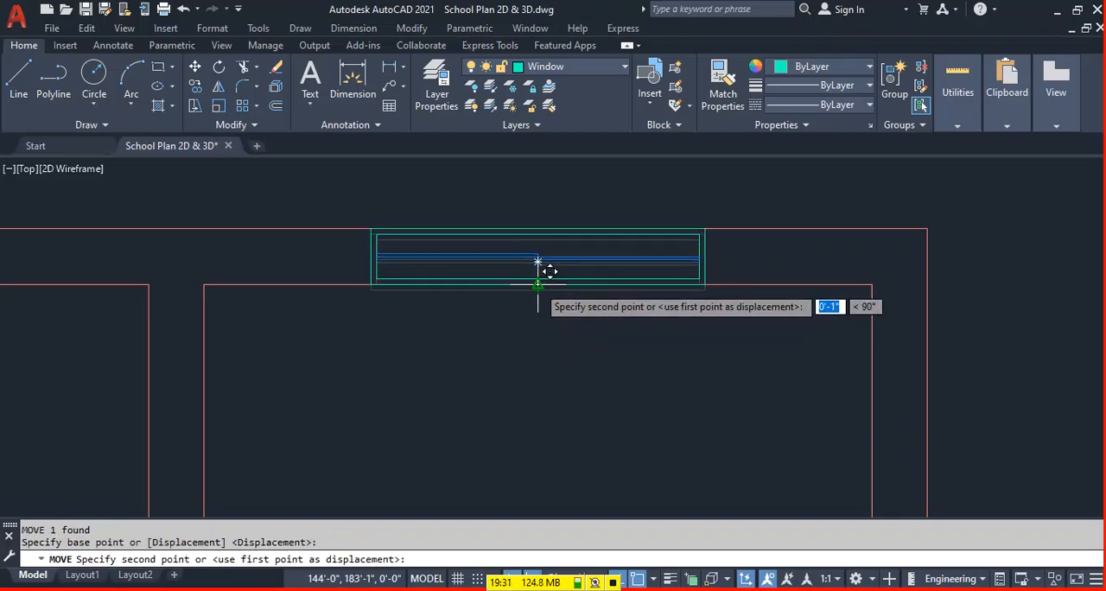
click(547, 281)
Move the rotated window from its lower edge midpoint onto the upper wall's inner line.
click(538, 245)
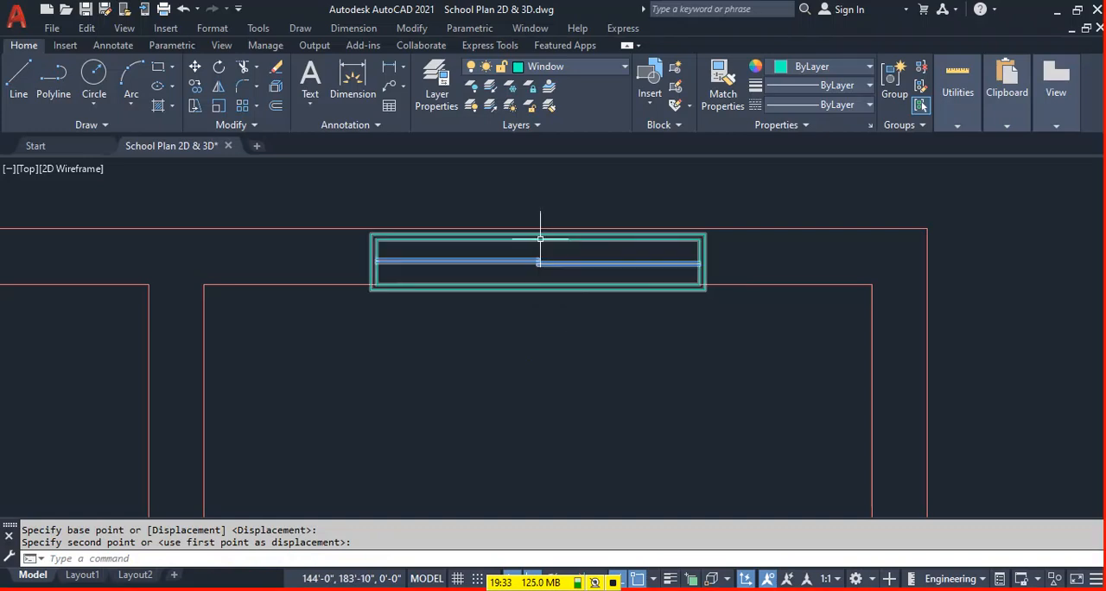
key(Return)
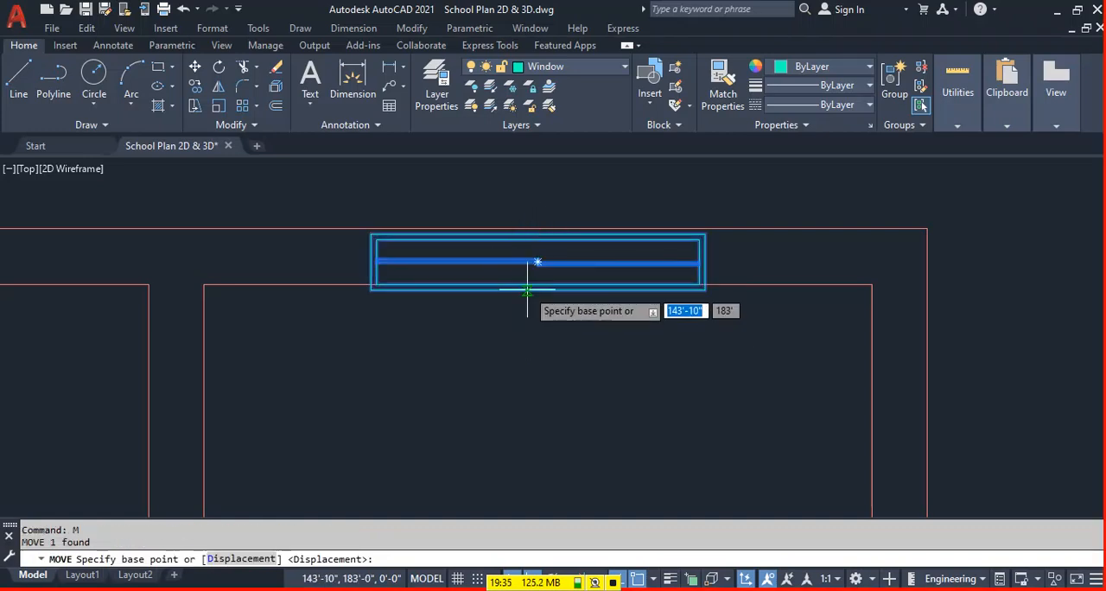
click(538, 290)
click(539, 285)
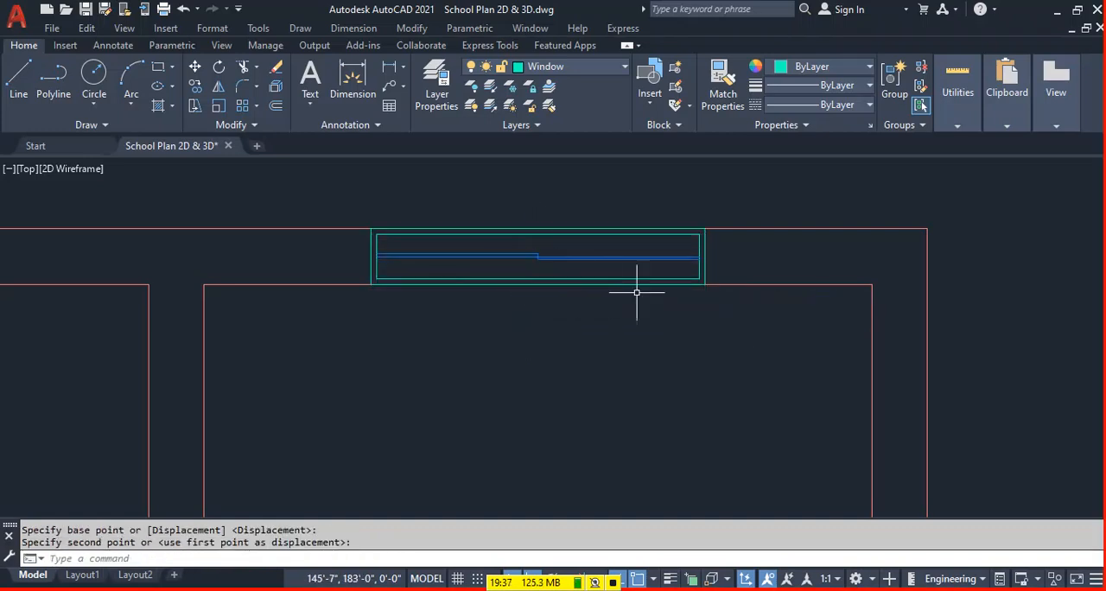
Copy the top-right window from its lower edge midpoint to the upper wall midpoints of the next three rooms to the left.
click(497, 255)
text(c)
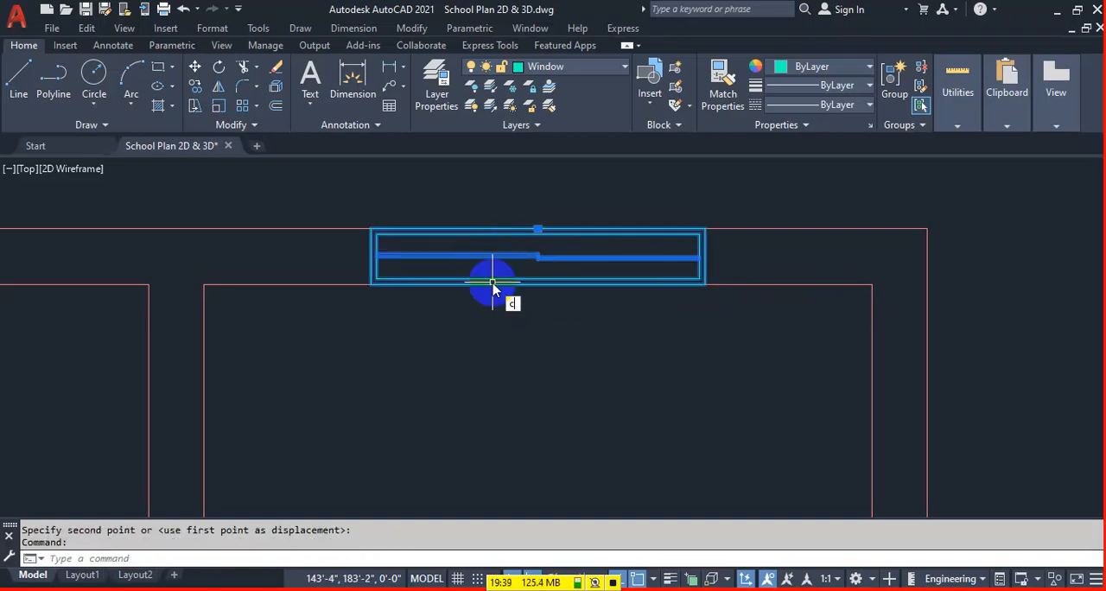
text(o)
key(Return)
click(542, 281)
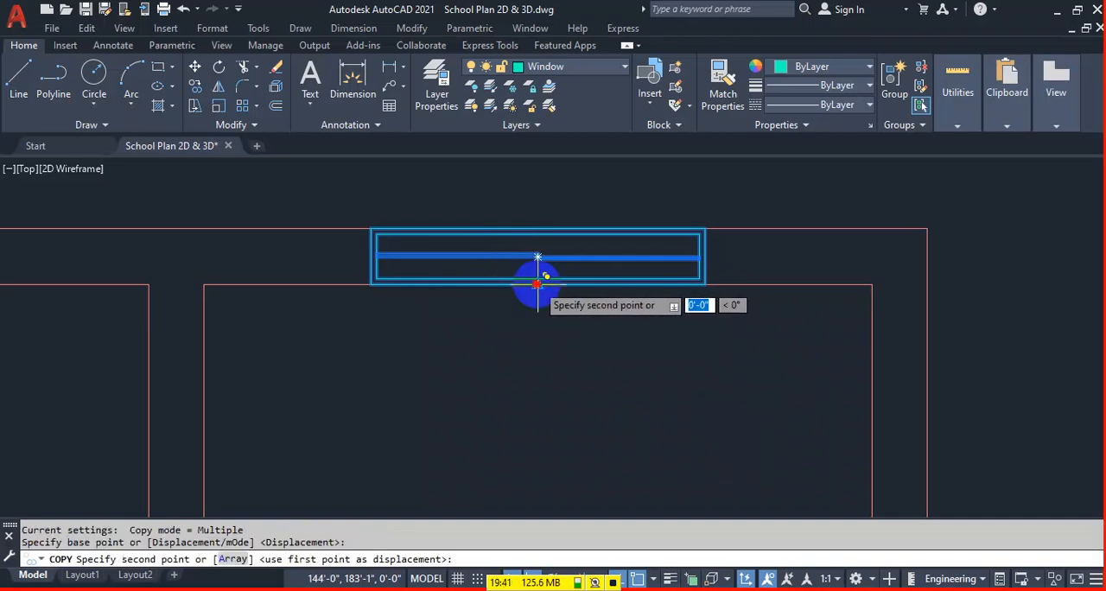
scroll(605, 276, down, 5)
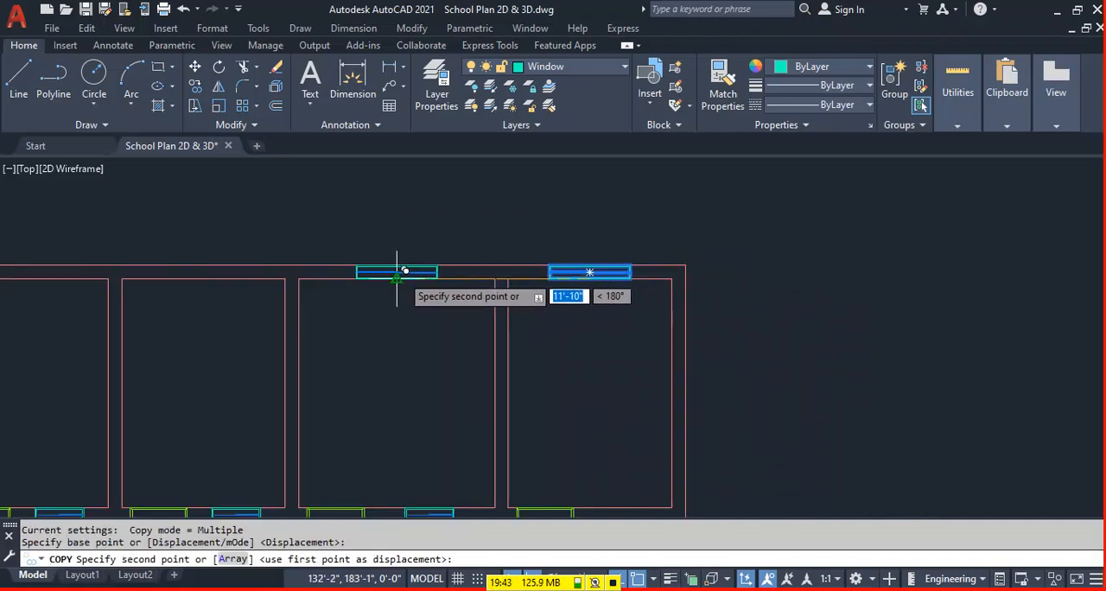
scroll(605, 246, down, 3)
scroll(447, 251, up, 3)
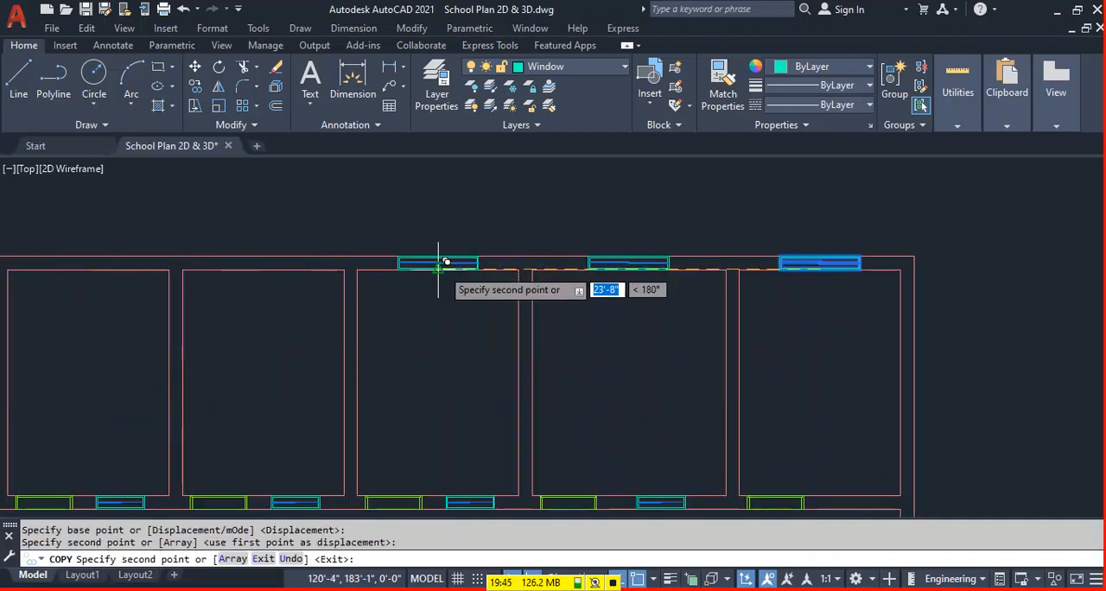
click(438, 260)
click(264, 261)
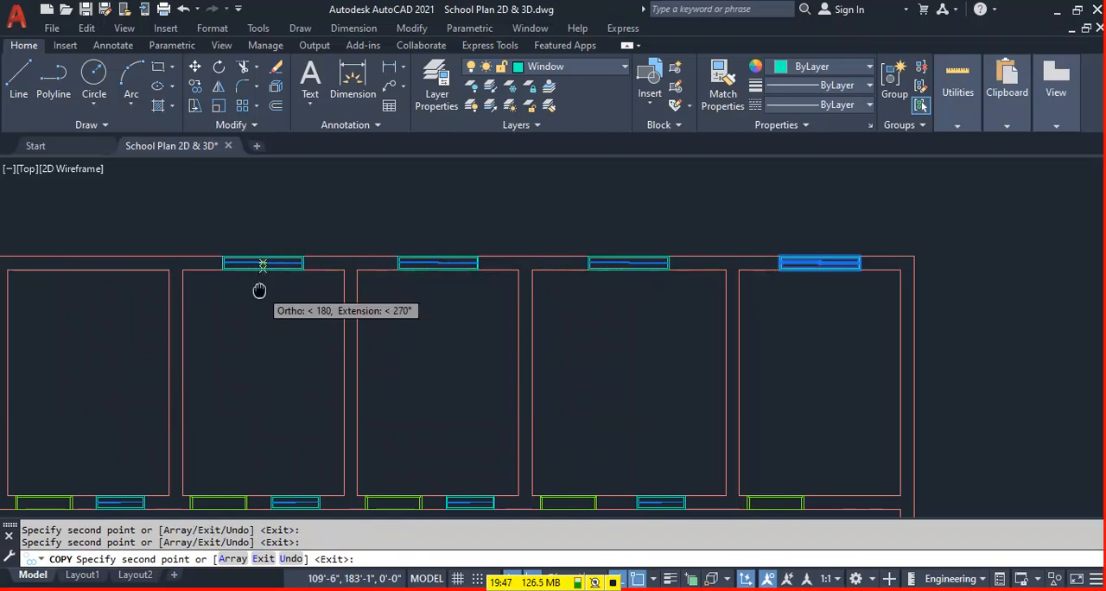
Place further window copies at the upper wall midpoints of the three leftmost rooms and finish copying.
middle_drag(268, 278, 699, 270)
click(519, 261)
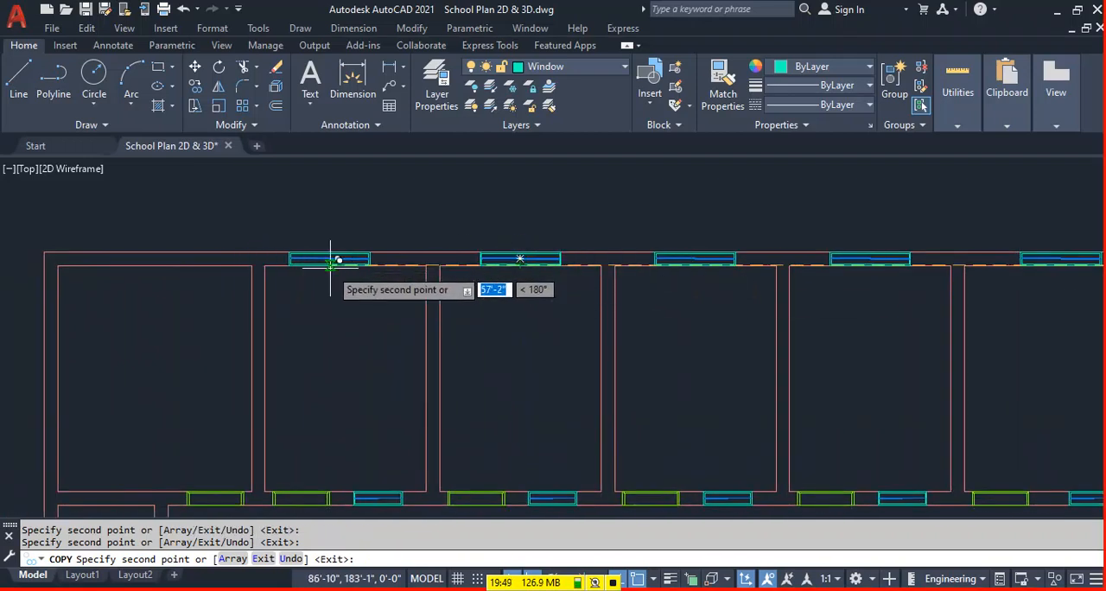
click(154, 259)
scroll(523, 244, down, 3)
scroll(647, 291, up, 3)
key(Escape)
Rotate the loose w-1 window outside the plan by 90° about the midpoint of its upper edge.
click(600, 333)
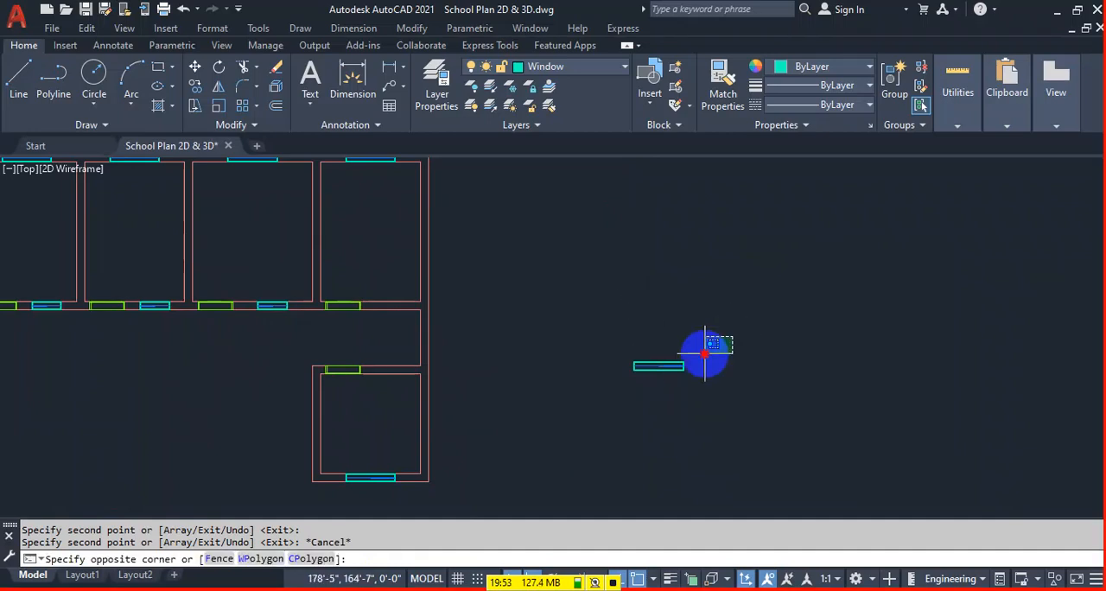
click(544, 394)
text(r)
key(Return)
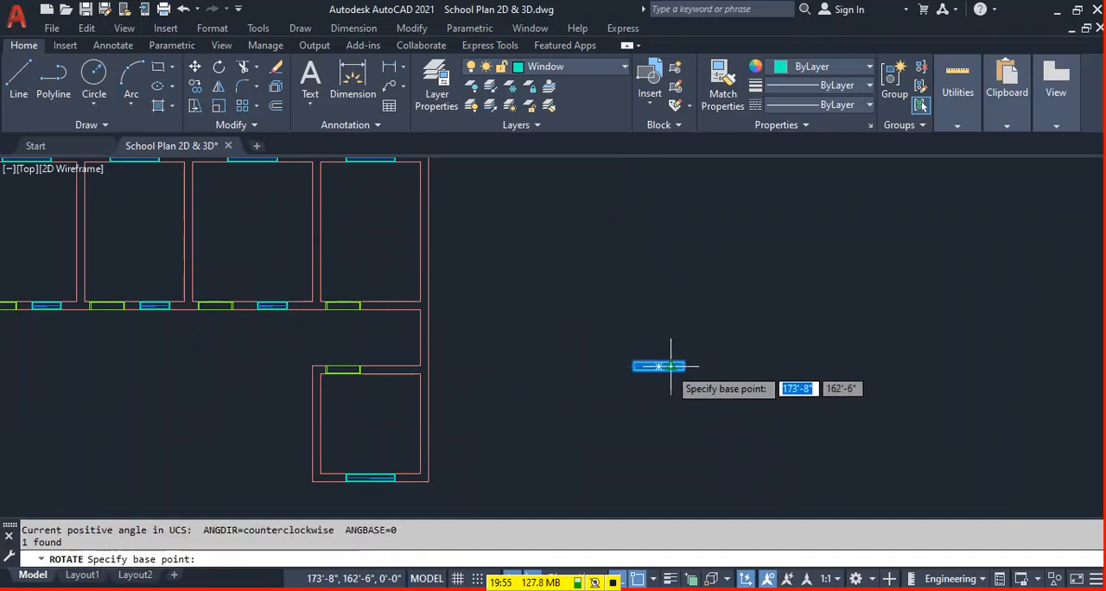
click(660, 364)
text(90)
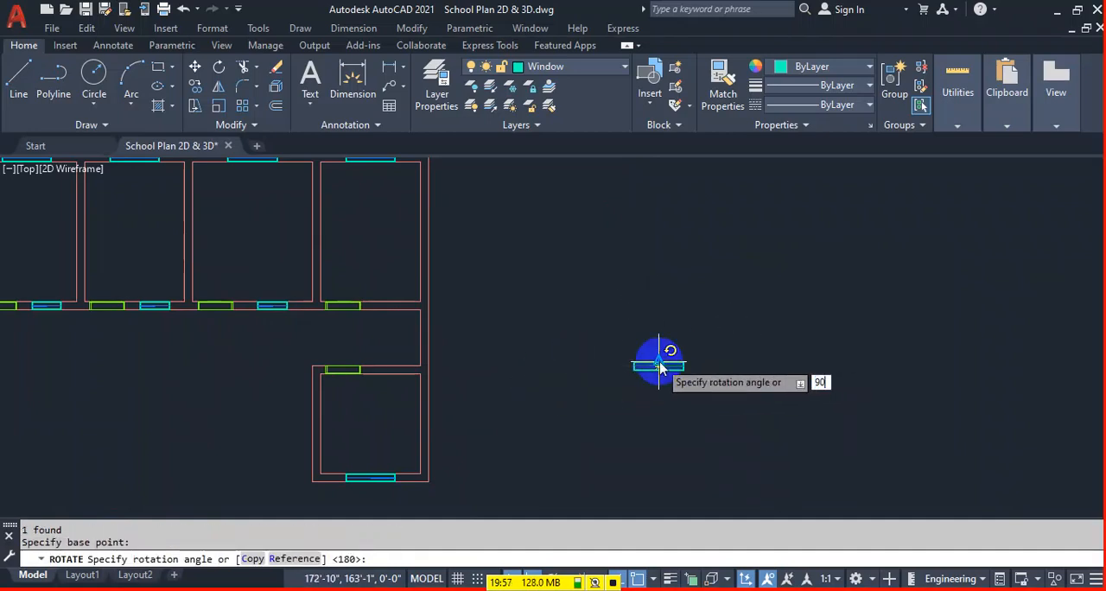
key(Return)
Copy the rotated window from its left edge midpoint to the right-hand inner wall midpoints of the lower-right and top-right rooms.
scroll(660, 361, up, 2)
click(674, 356)
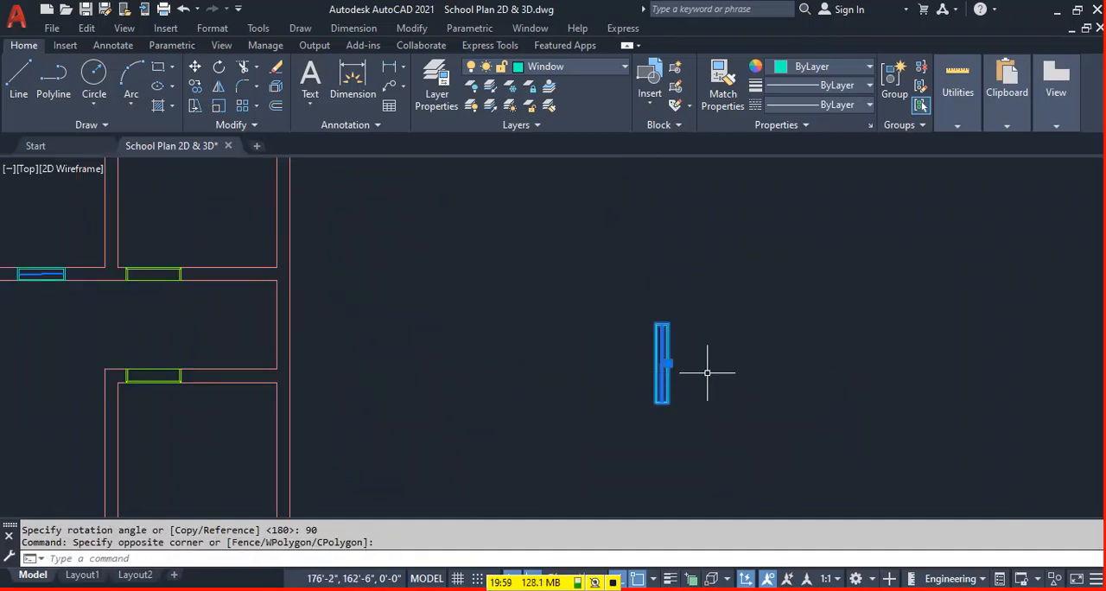
click(709, 369)
text(co)
key(Return)
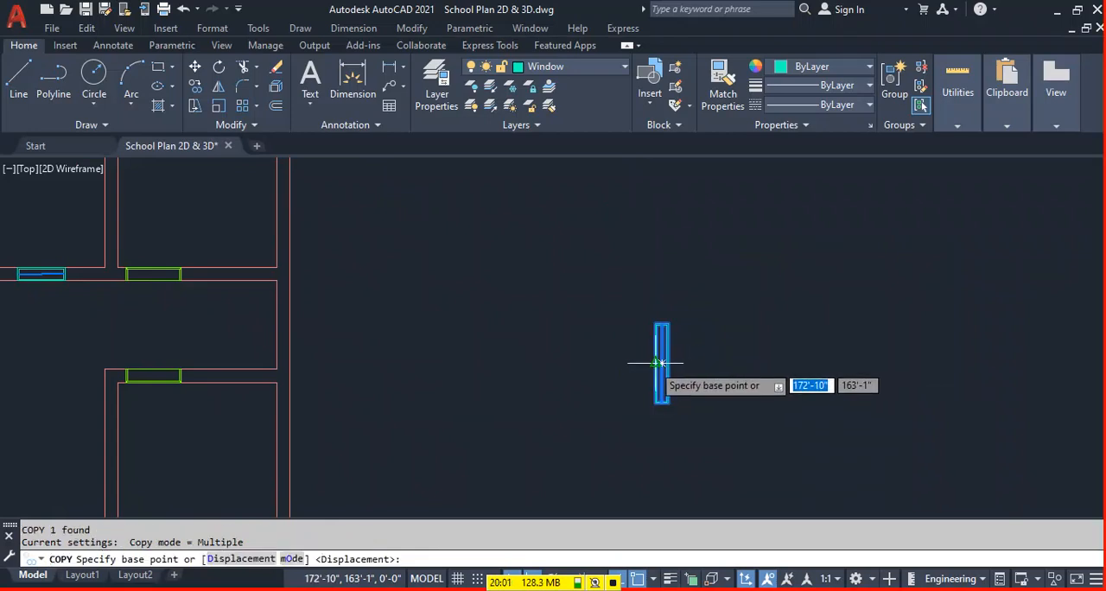
scroll(635, 397, down, 2)
scroll(493, 433, up, 2)
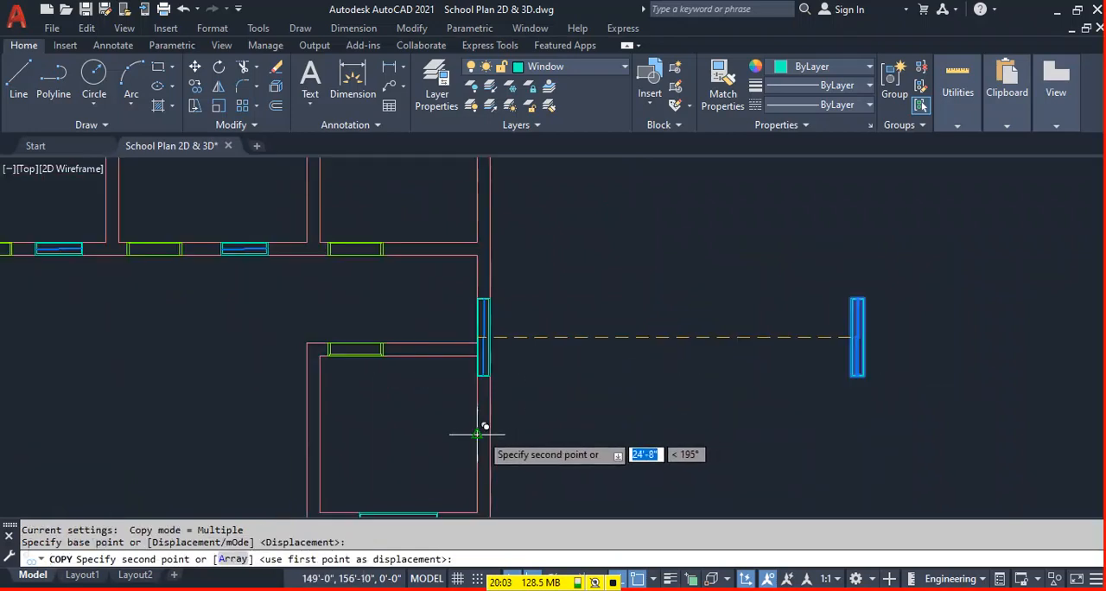
click(484, 432)
scroll(518, 371, down, 4)
click(532, 307)
key(Escape)
Mirror the loose vertical window to its left across a vertical line and erase the original.
scroll(757, 379, up, 5)
click(657, 346)
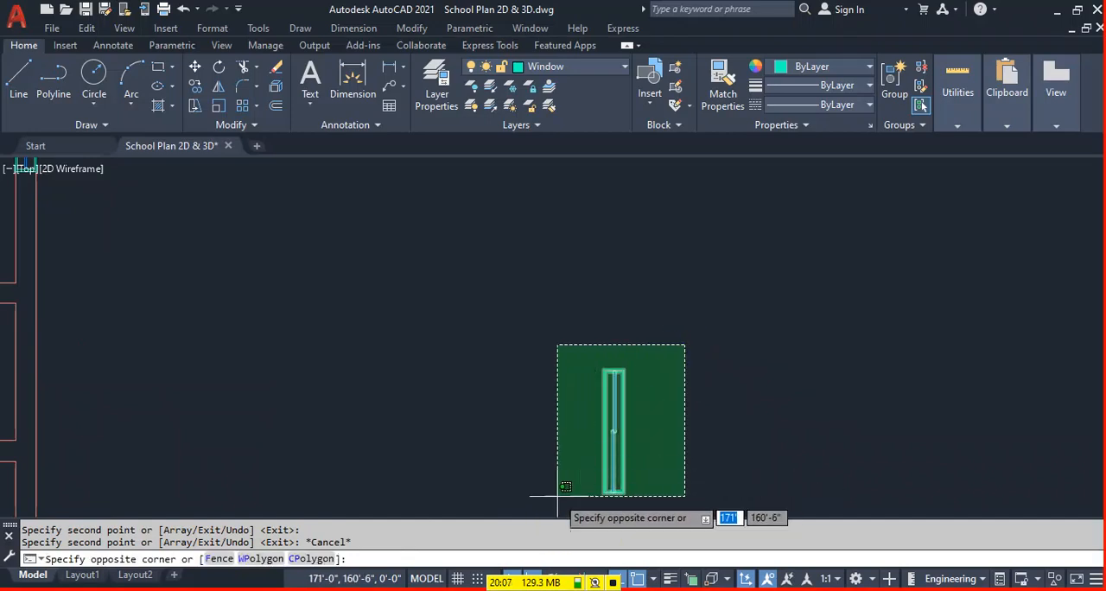
click(529, 517)
middle_drag(659, 488, 691, 427)
text(m)
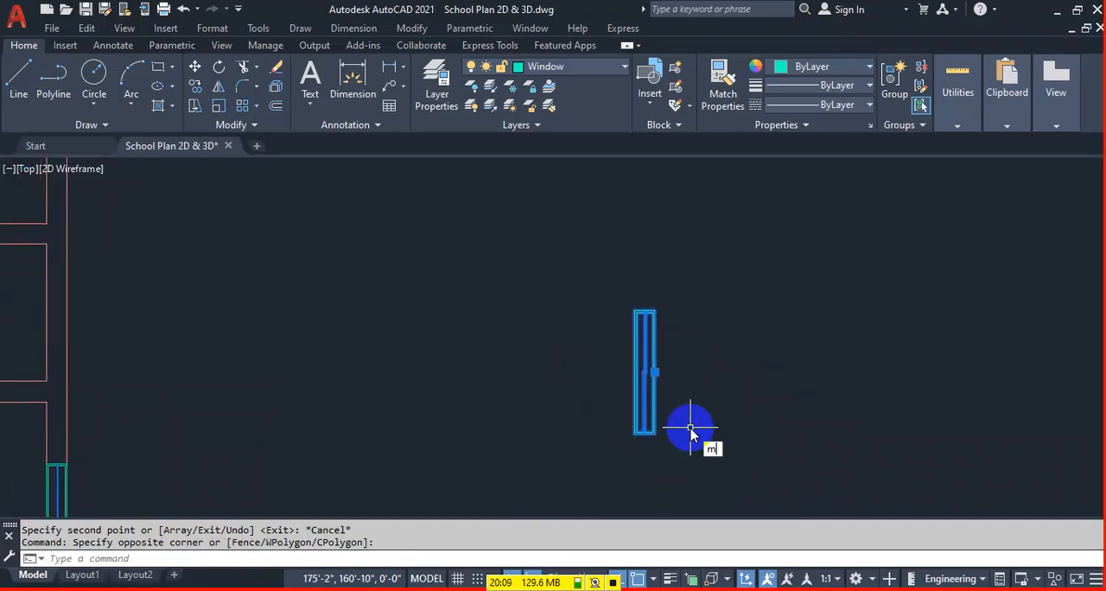
text(i)
key(Return)
click(605, 501)
click(610, 253)
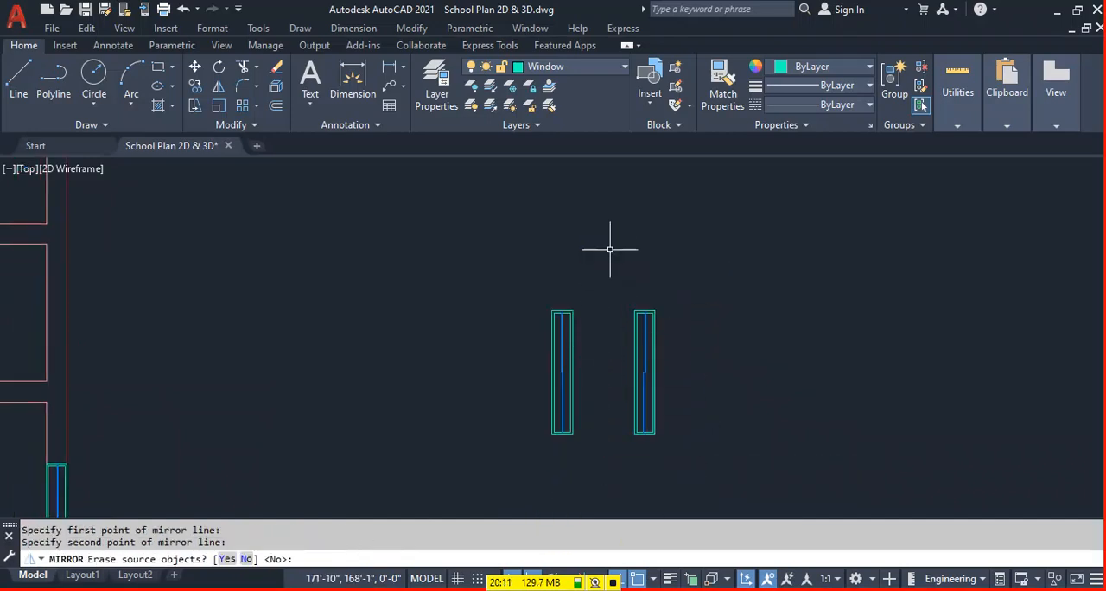
key(Return)
click(638, 368)
Copy the mirrored window from its right edge midpoint to the left inner wall midpoint of the top-left room.
click(601, 299)
click(538, 401)
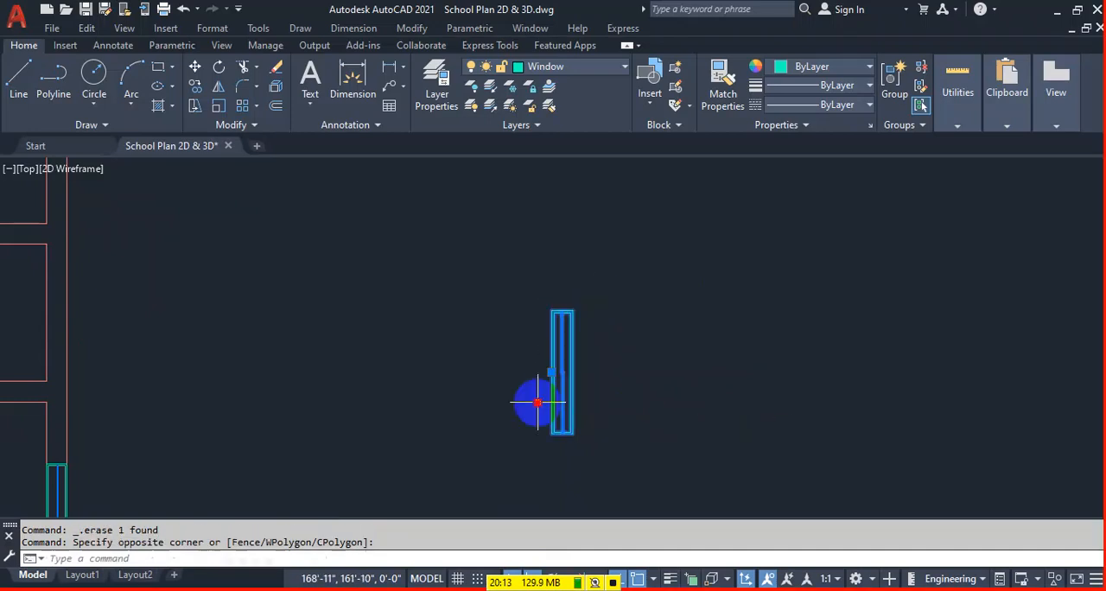
text(co)
key(Return)
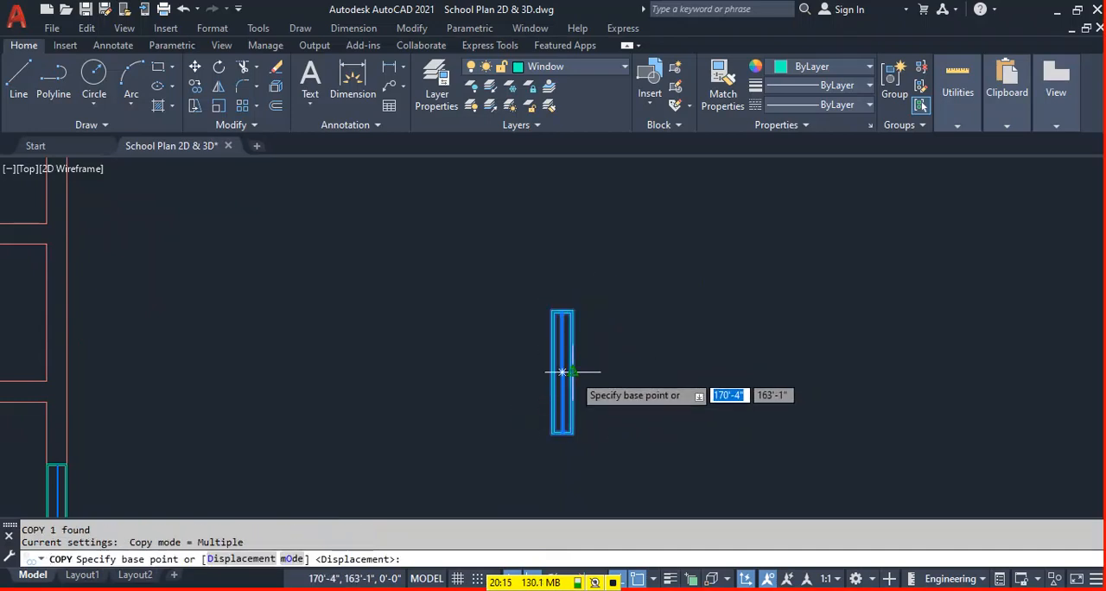
click(563, 371)
scroll(781, 415, down, 8)
scroll(361, 363, up, 3)
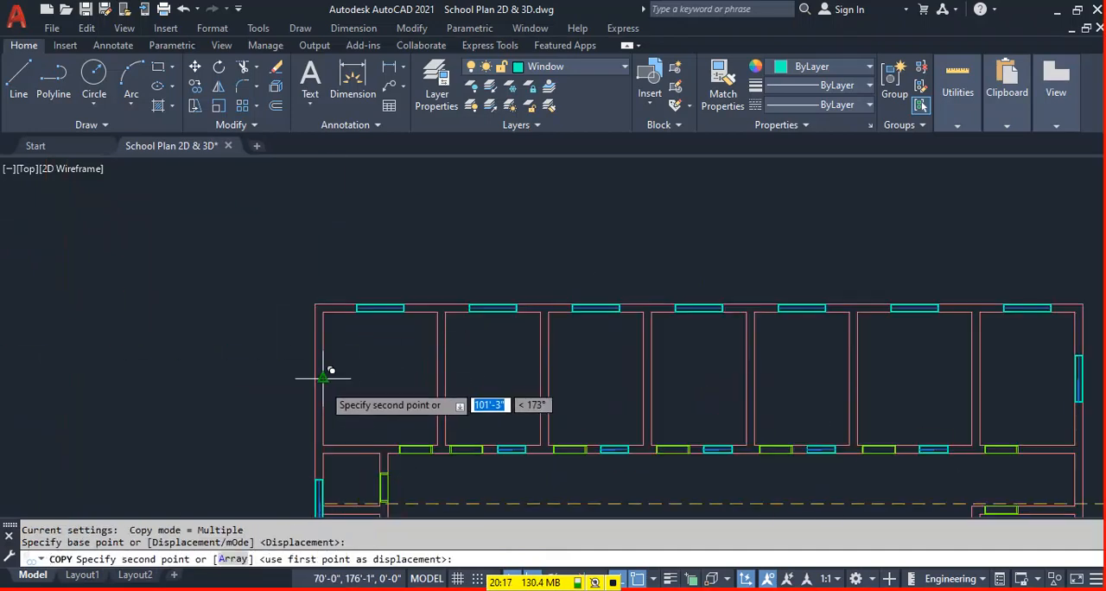
click(321, 374)
Place another copy at the left inner wall midpoint of the lower-left room, finish copying and erase the loose window.
scroll(346, 370, down, 3)
scroll(361, 430, up, 3)
click(342, 395)
scroll(320, 407, down, 4)
key(Escape)
click(695, 394)
key(Delete)
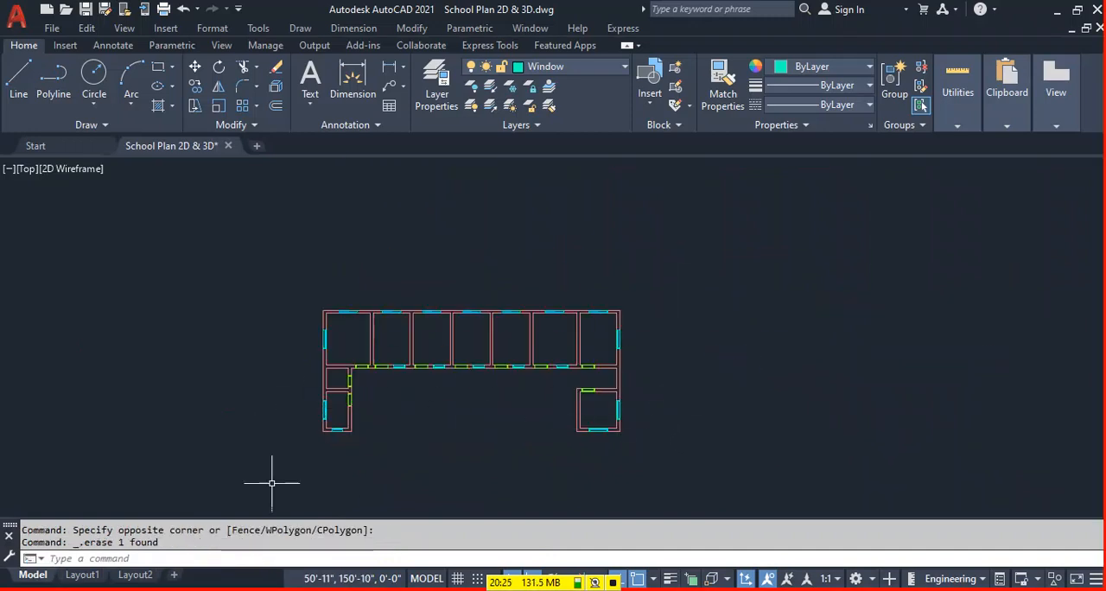
Draw a 10" by 1' rectangle outside the plan beside the small room on the left wing.
scroll(259, 444, up, 5)
middle_drag(424, 358, 502, 348)
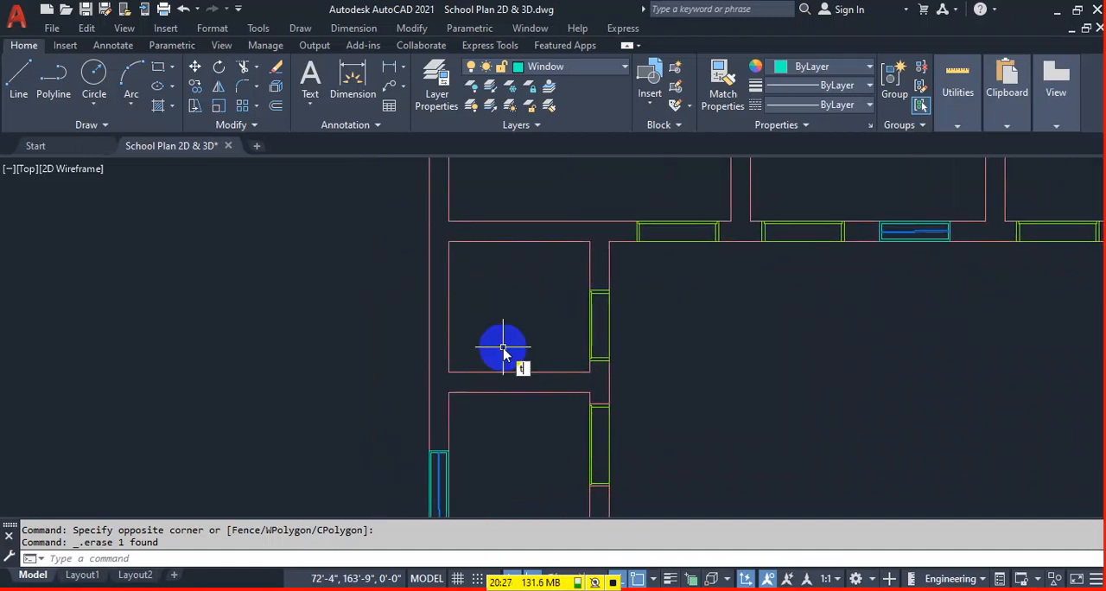
click(503, 347)
text(rec)
key(Return)
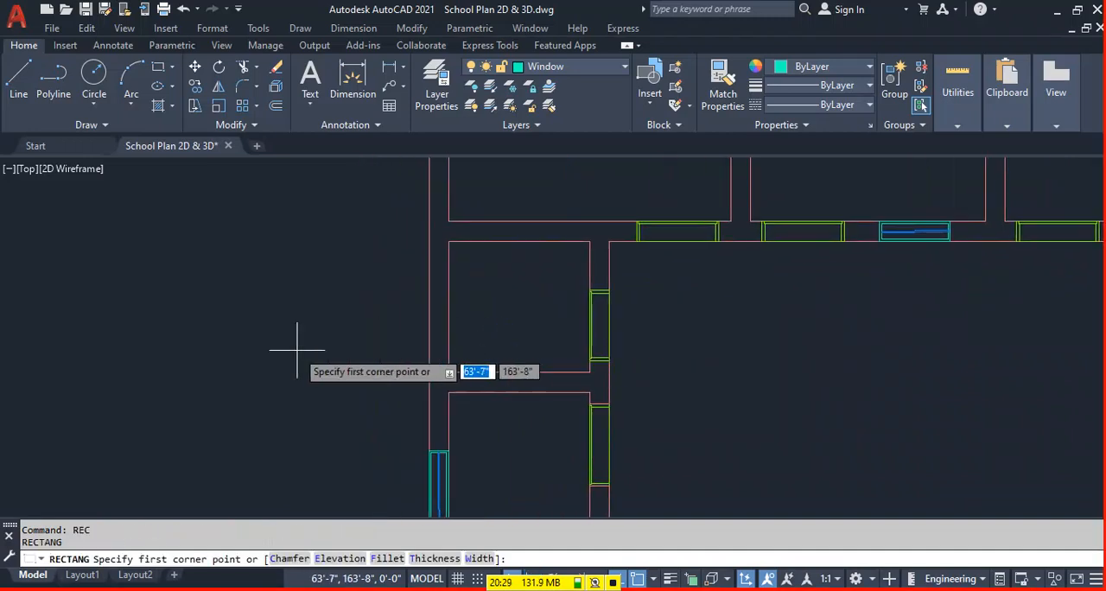
click(296, 350)
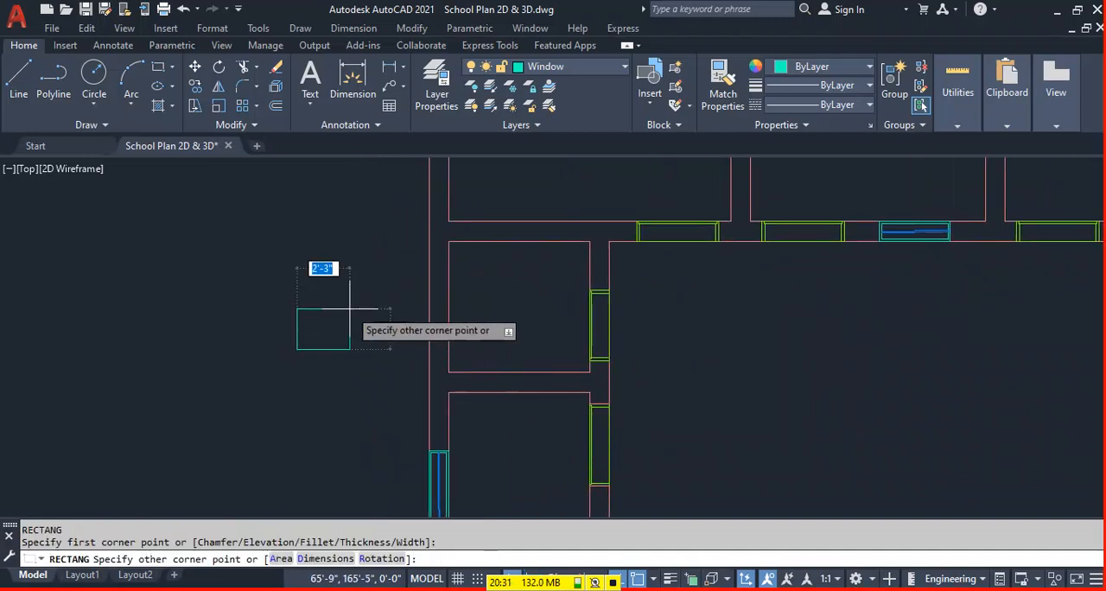
text(1')
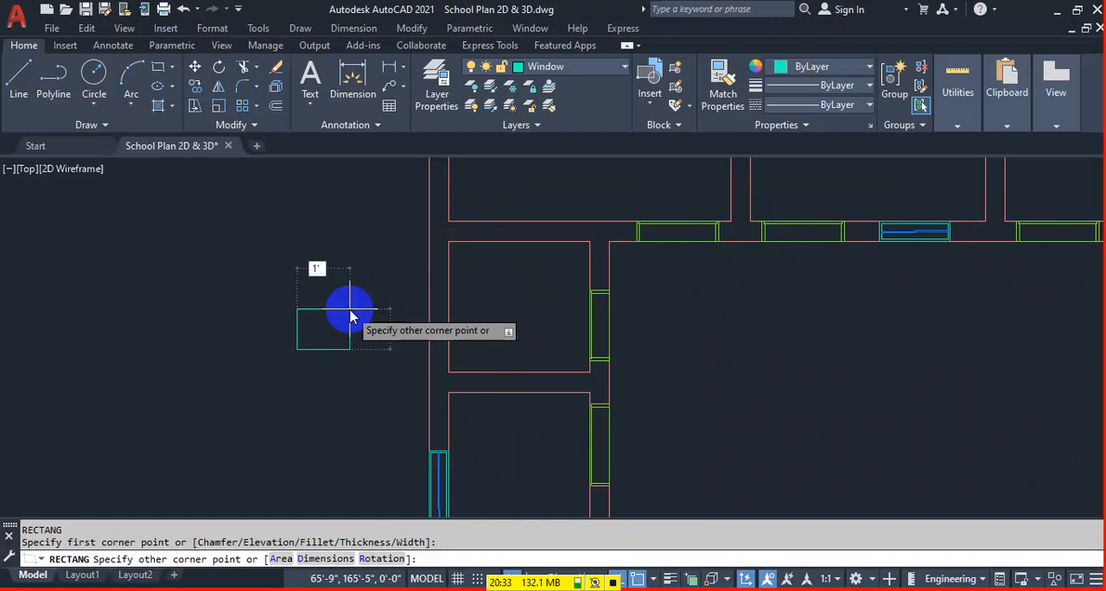
key(BackSpace)
text(10)
key(Tab)
text(1')
key(Return)
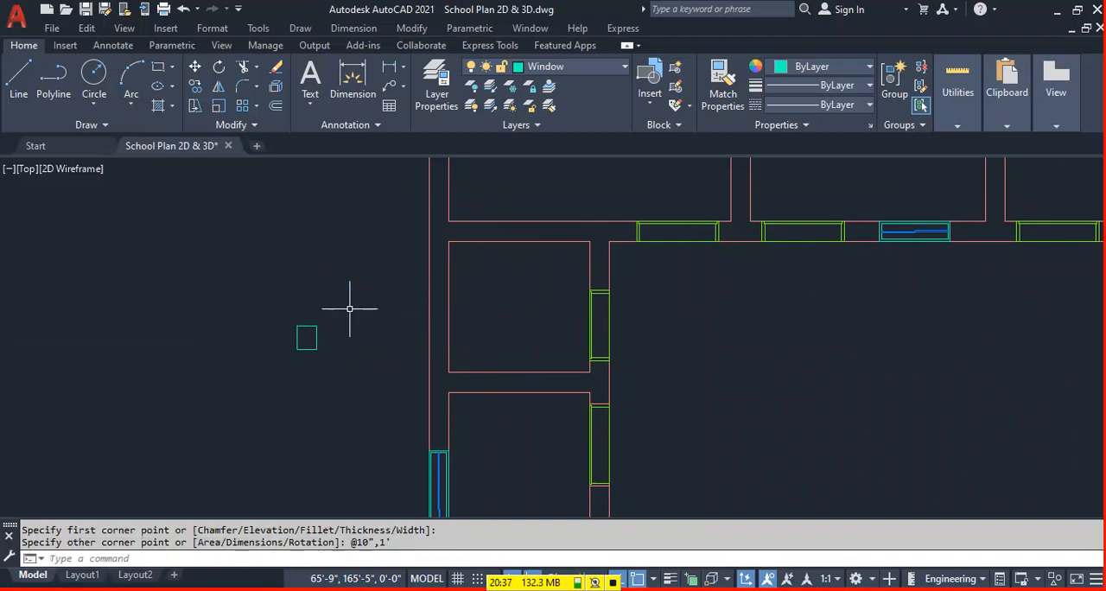
Offset the small 10" by 1' rectangle inward by 1".
scroll(337, 365, up, 4)
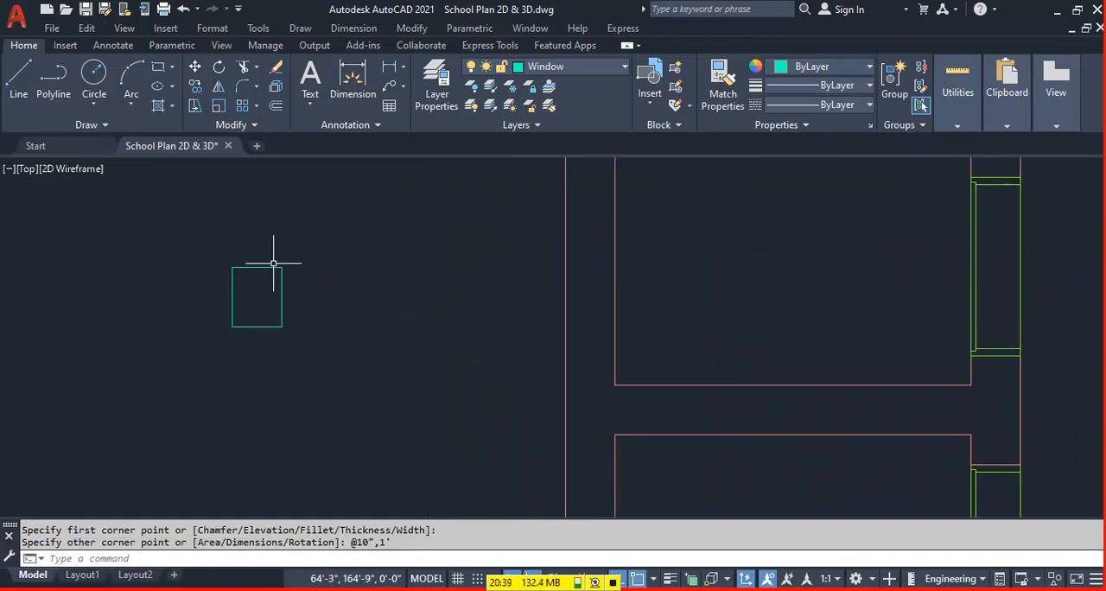
text(o)
key(Return)
text(1")
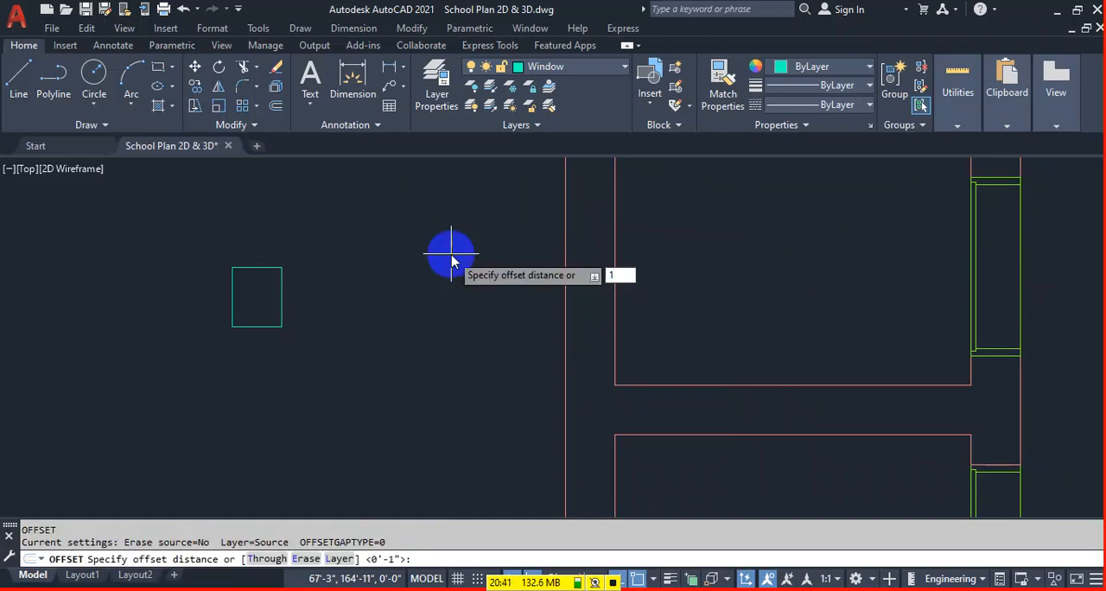
key(Return)
scroll(261, 294, up, 2)
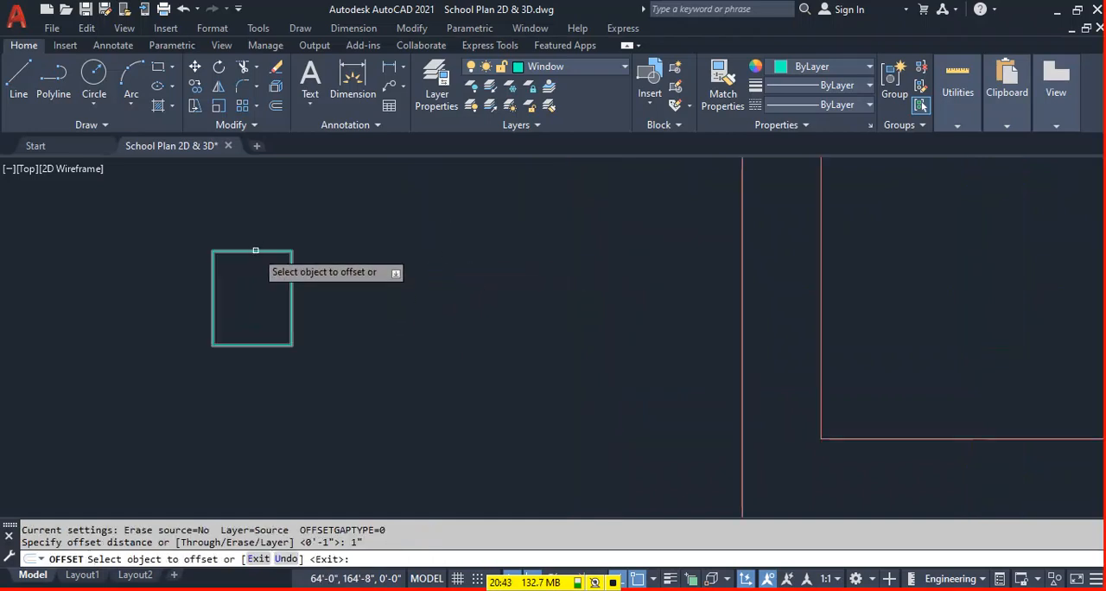
click(256, 252)
click(243, 337)
scroll(322, 304, down, 2)
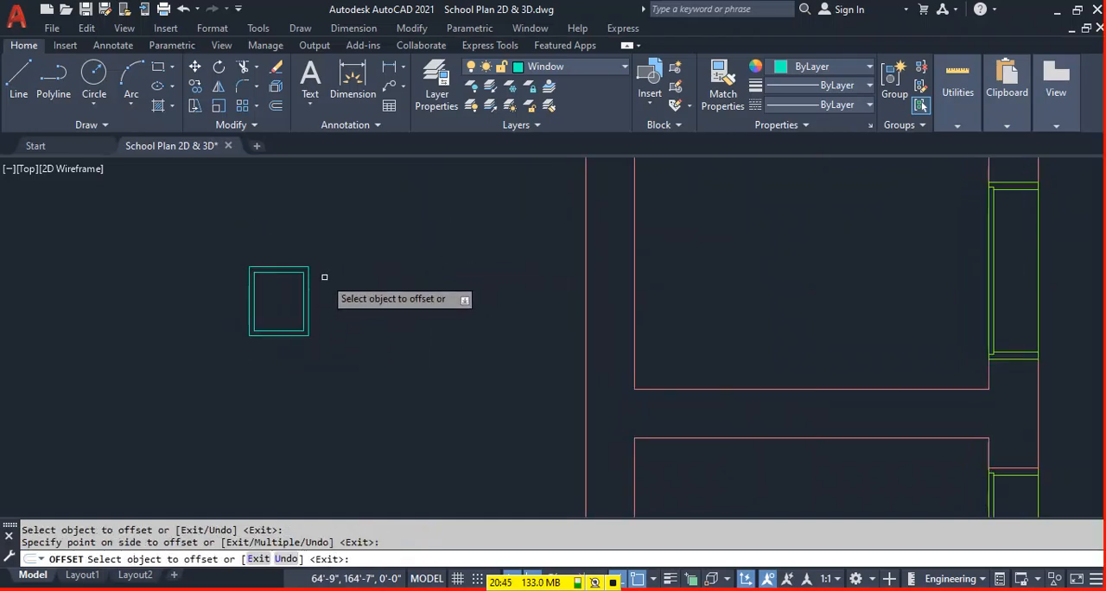
key(ctrl+z)
click(284, 272)
click(279, 313)
key(Escape)
Make Glass the current layer and draw a vertical line between the inner rectangle's upper and lower edge midpoints.
click(600, 73)
scroll(571, 207, up, 1)
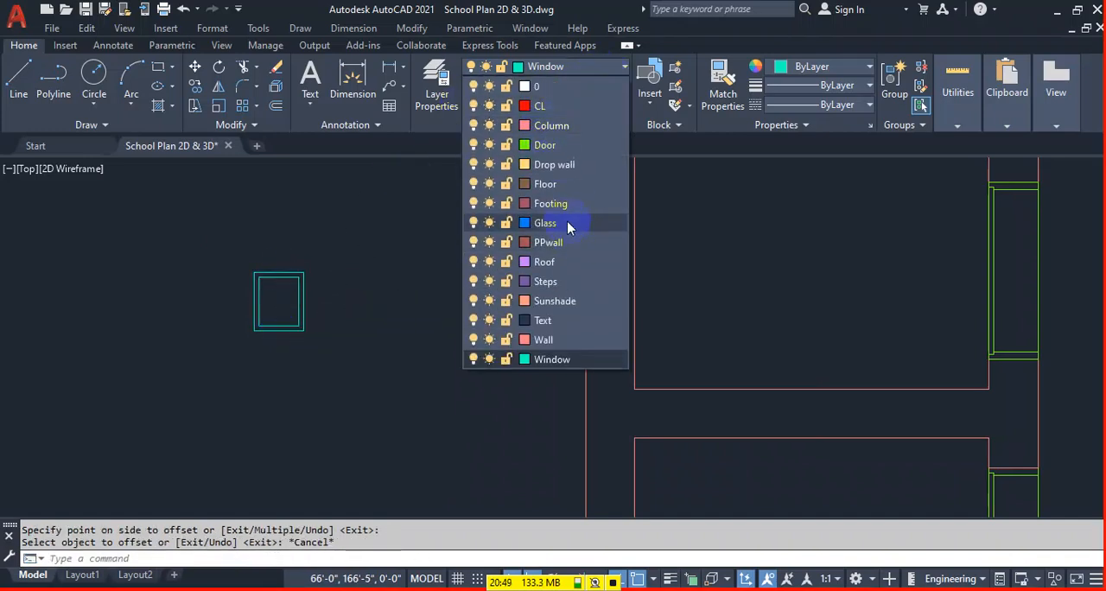
click(567, 221)
scroll(251, 305, up, 4)
text(l)
key(Return)
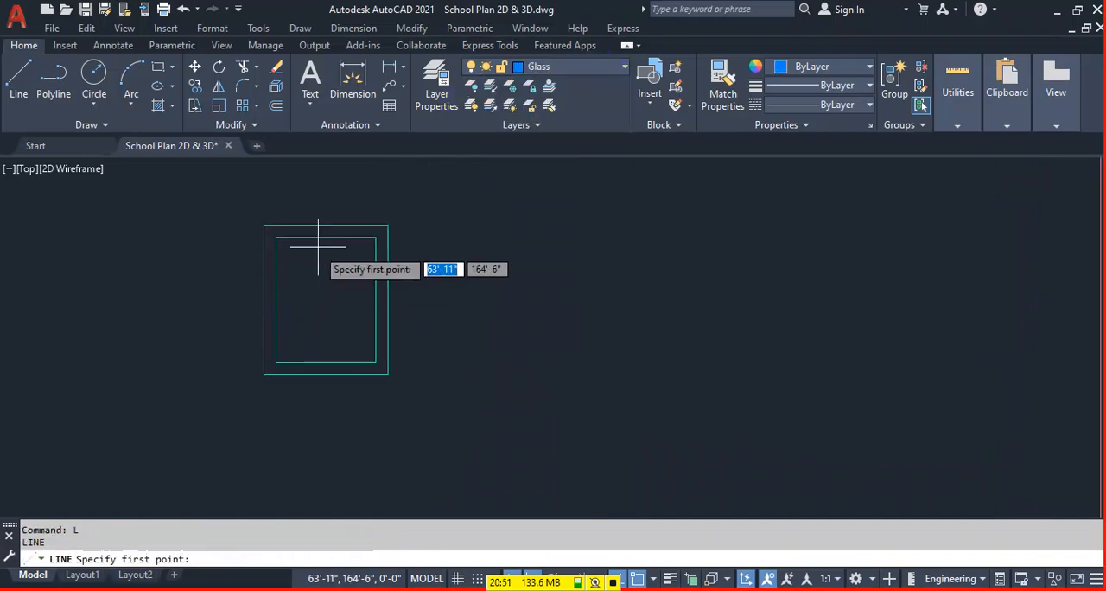
click(326, 238)
click(321, 369)
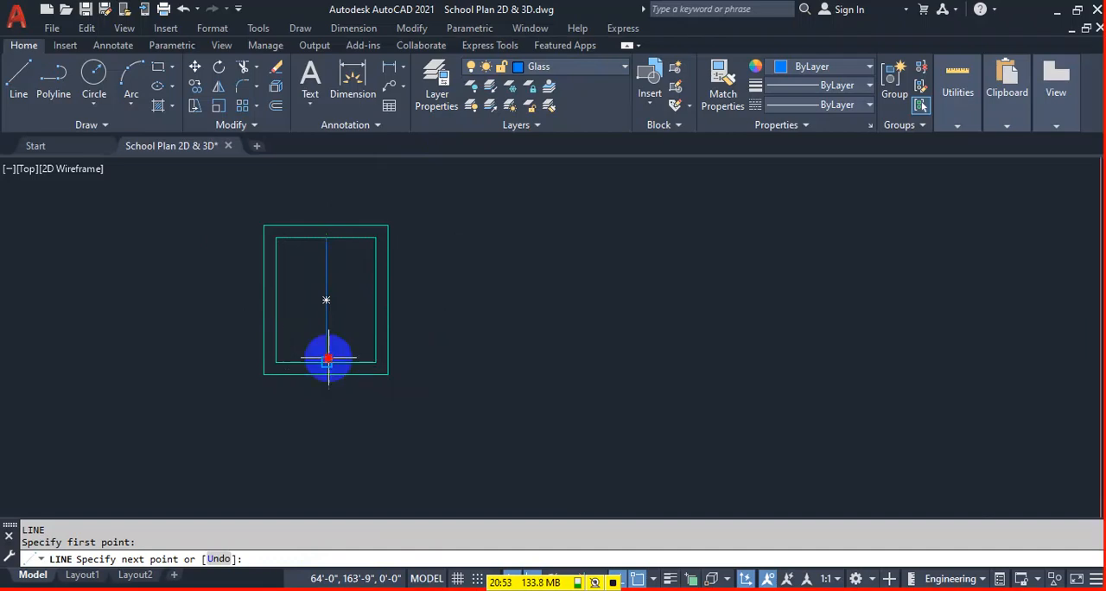
key(Return)
key(Return)
Draw a horizontal line across the inner rectangle between the midpoints of its two vertical sides.
click(326, 300)
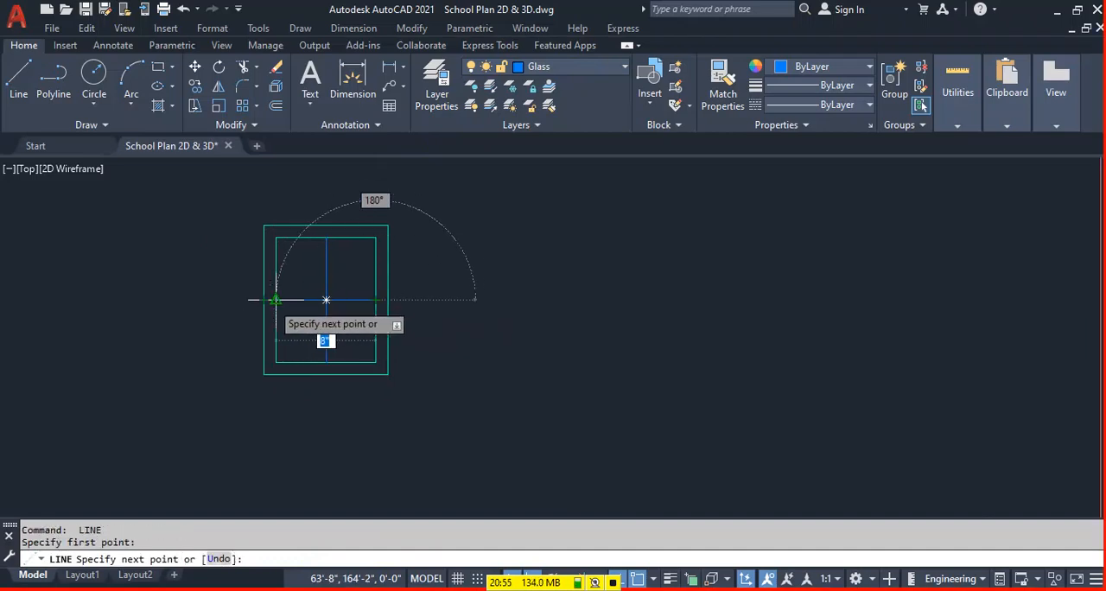
click(277, 300)
key(Return)
Offset the vertical glass line by .5 to both its left and right sides.
key(Return)
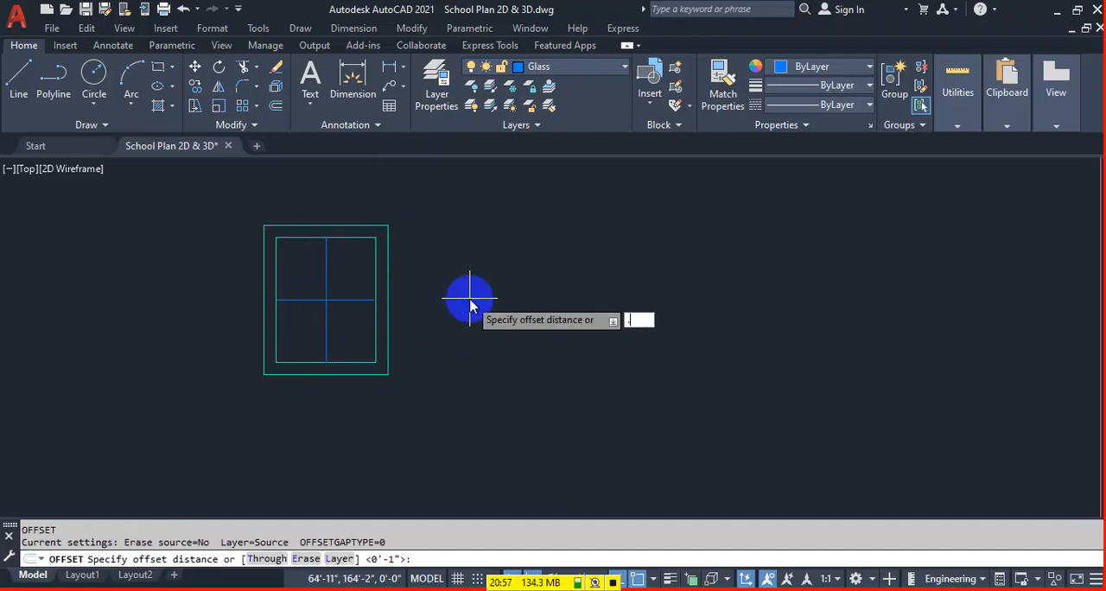
text(.5)
key(Return)
scroll(374, 309, up, 2)
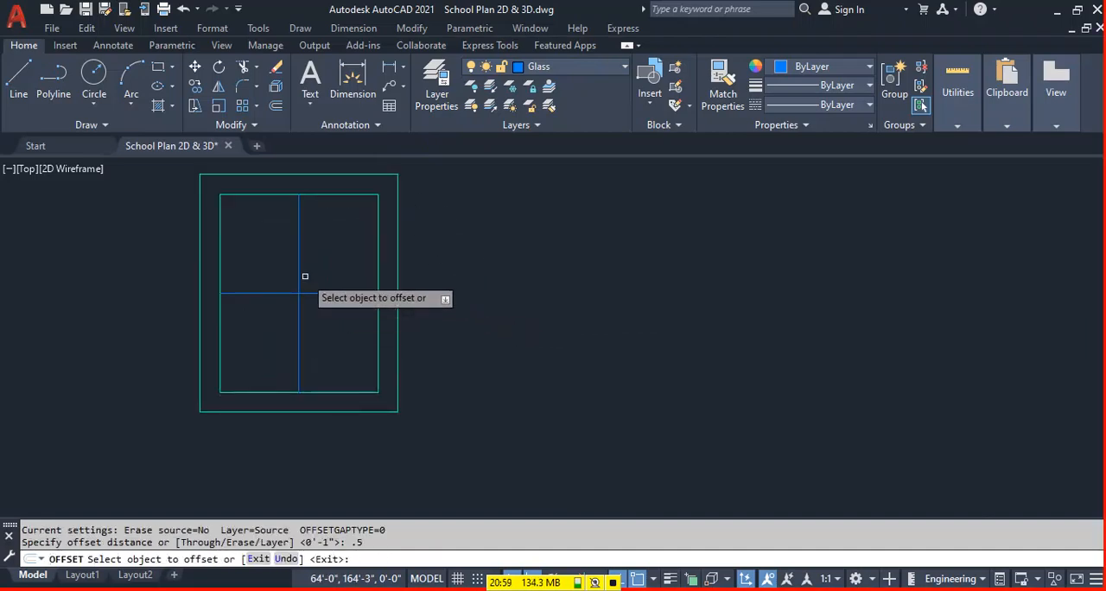
click(300, 277)
click(273, 291)
click(299, 290)
click(339, 307)
key(Escape)
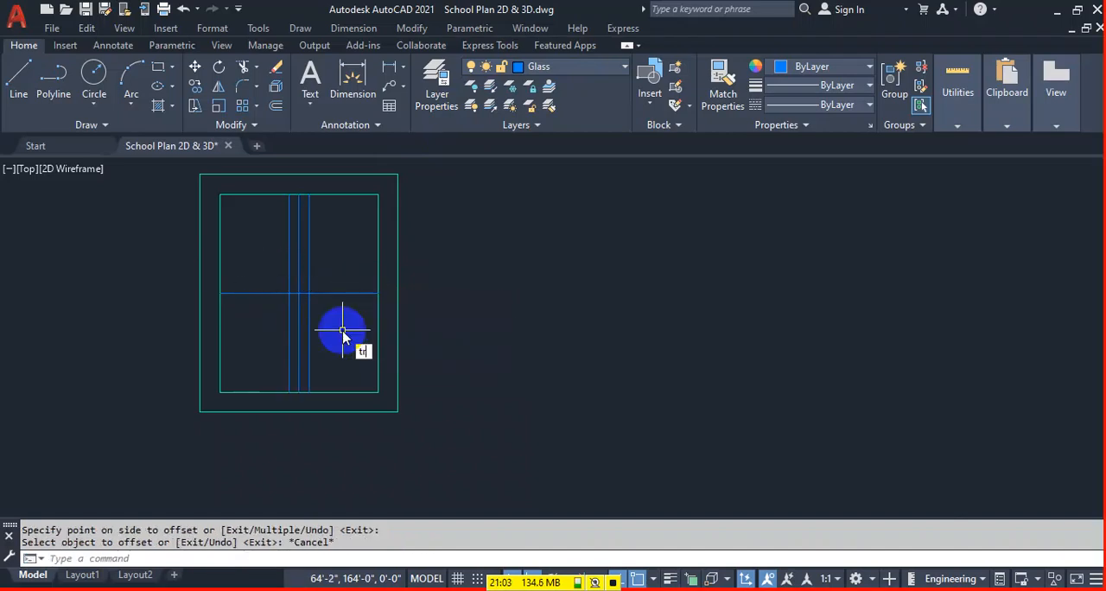
Trim the horizontal line beside the offset lines, the left offset line's lower half and the right one's upper half.
text(tr)
key(Return)
click(342, 291)
click(289, 319)
click(309, 284)
key(Escape)
Move the complete small window from its right edge midpoint to the small left-wing room's left inner wall midpoint.
scroll(348, 294, down, 5)
click(378, 247)
click(243, 388)
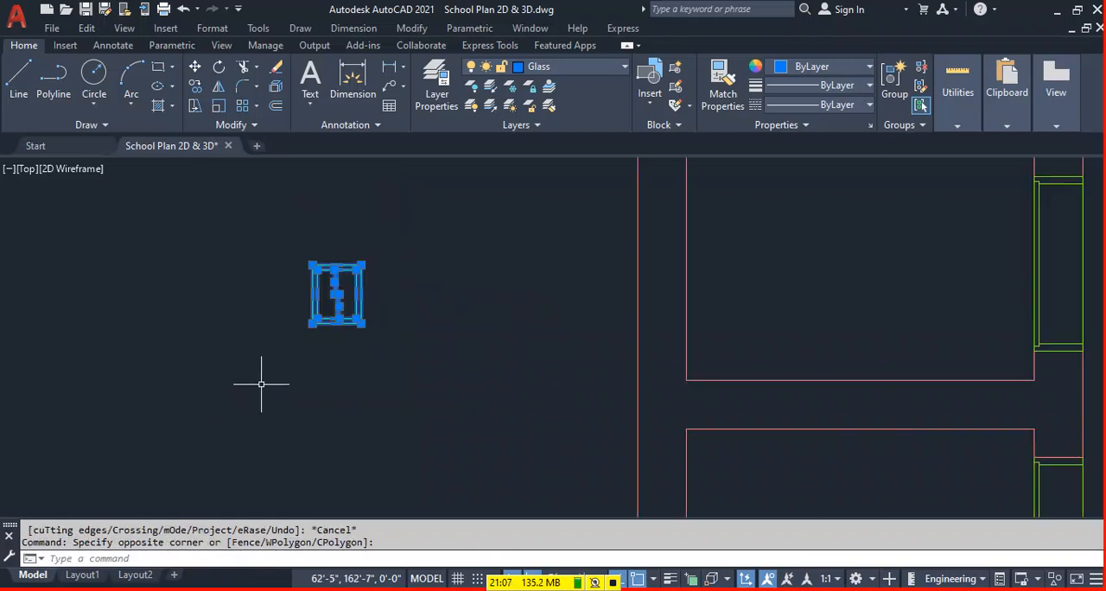
text(m)
key(Return)
click(356, 298)
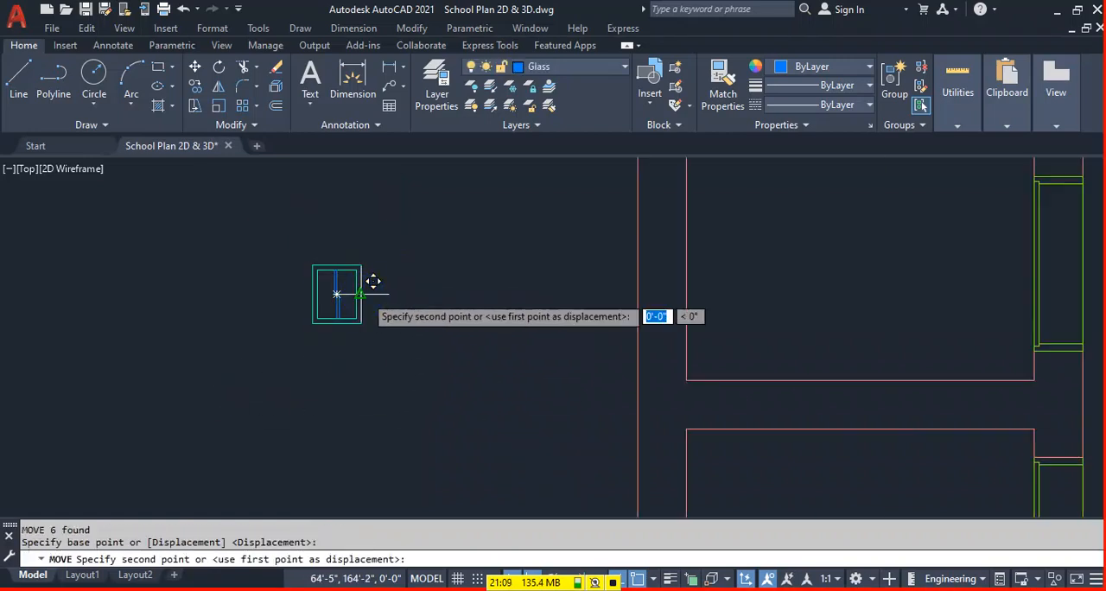
scroll(398, 320, down, 5)
click(507, 283)
key(Escape)
Save the drawing with all the windows in place.
scroll(364, 317, down, 6)
mouse_move(614, 341)
middle_down()
mouse_move(492, 358)
mouse_move(505, 343)
middle_up()
key(ctrl+s)
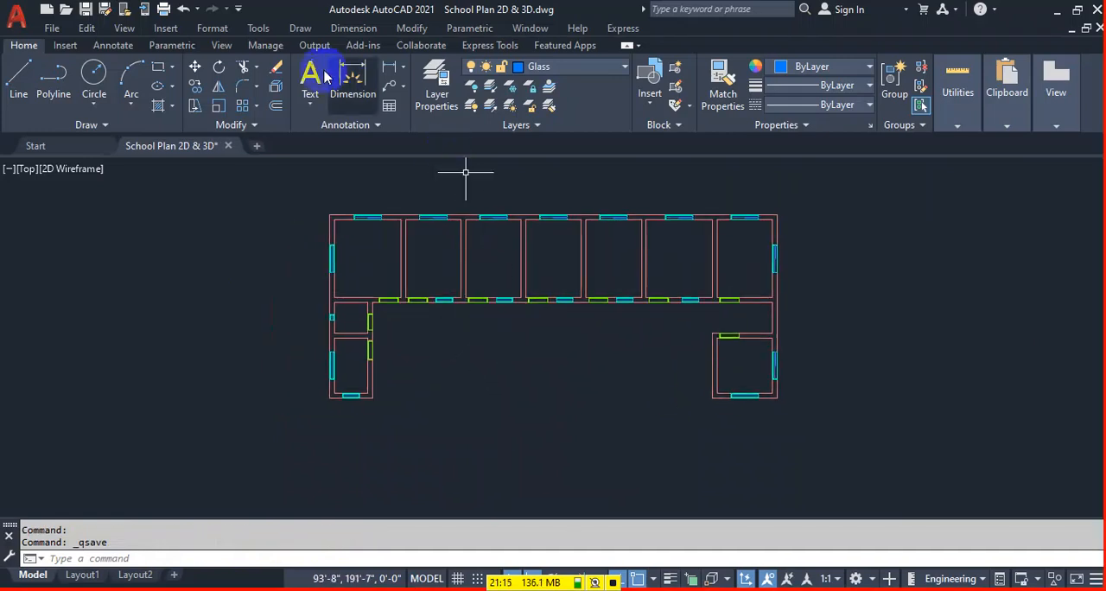
Make Floor the current layer and draw a rectangle from the plan's outer top-left corner to its outer bottom-right corner.
middle_drag(641, 351, 654, 393)
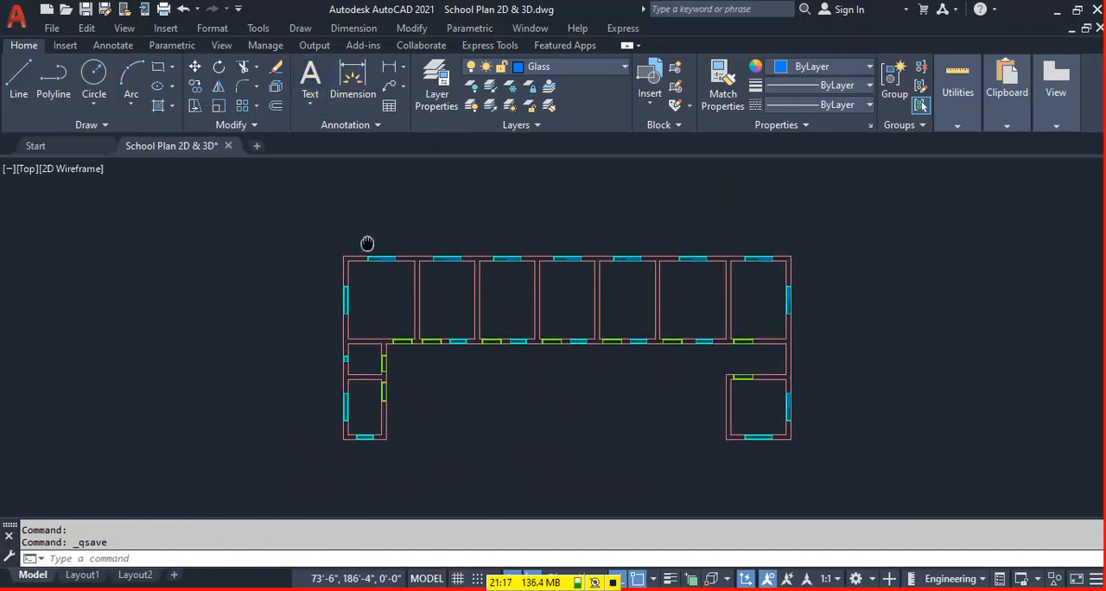
middle_drag(368, 242, 366, 210)
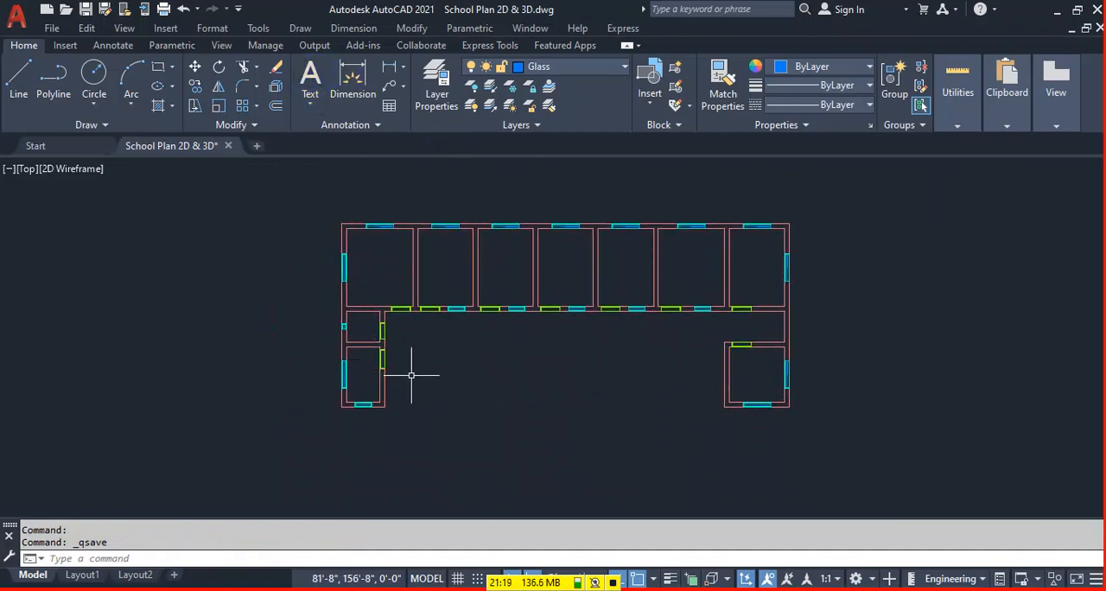
click(553, 67)
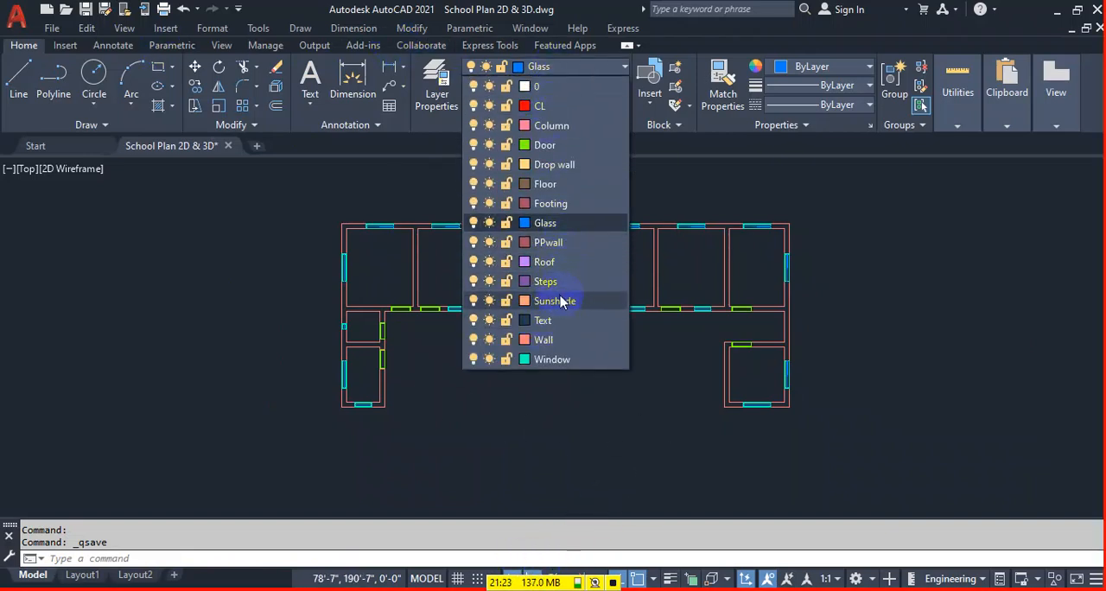
click(545, 184)
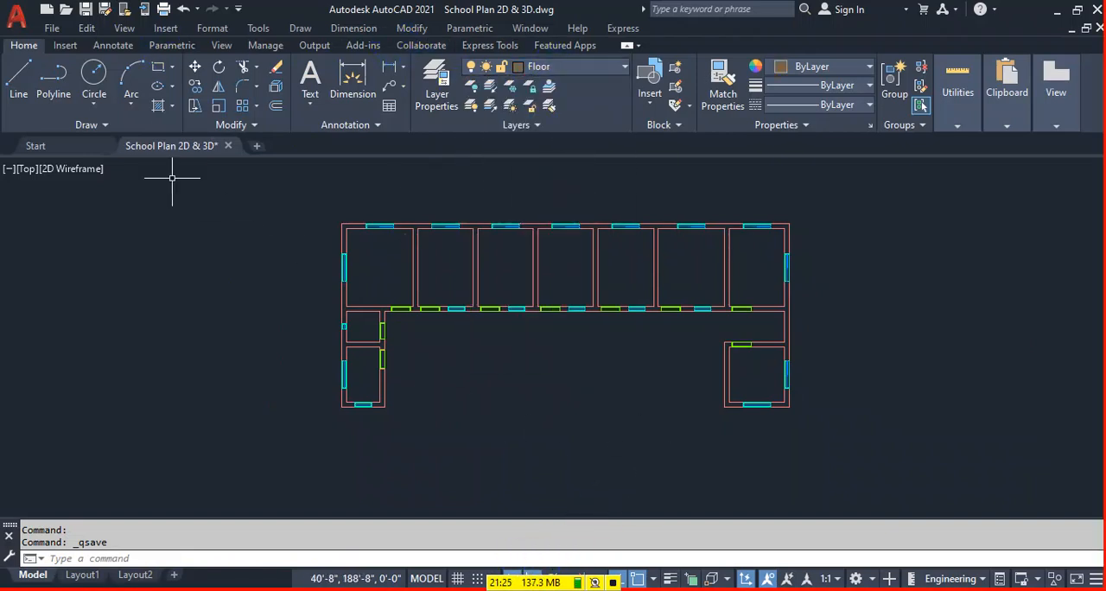
click(156, 69)
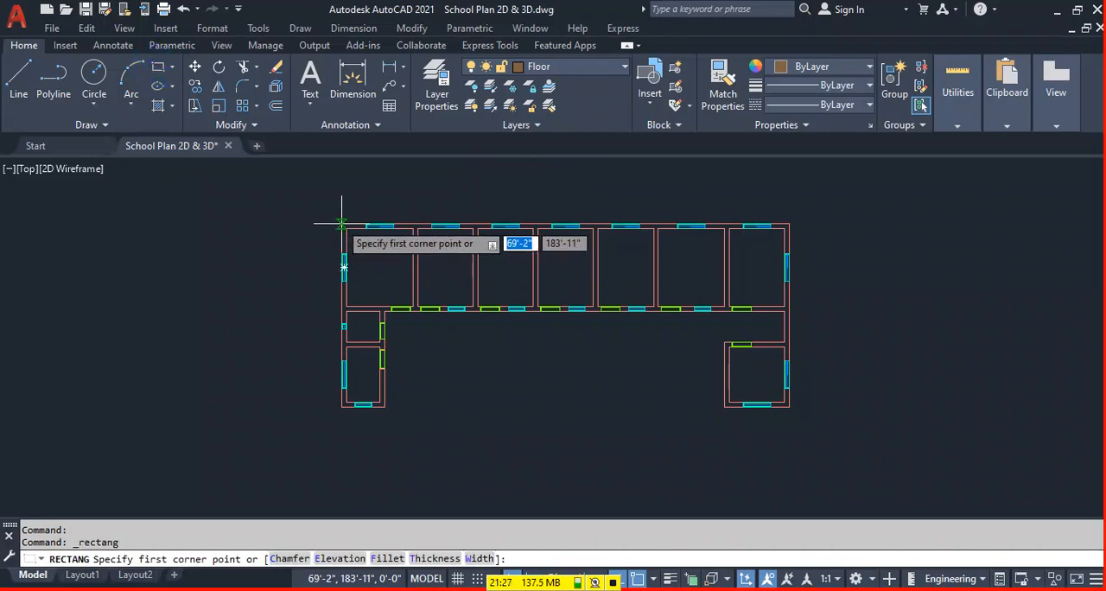
click(341, 224)
click(789, 406)
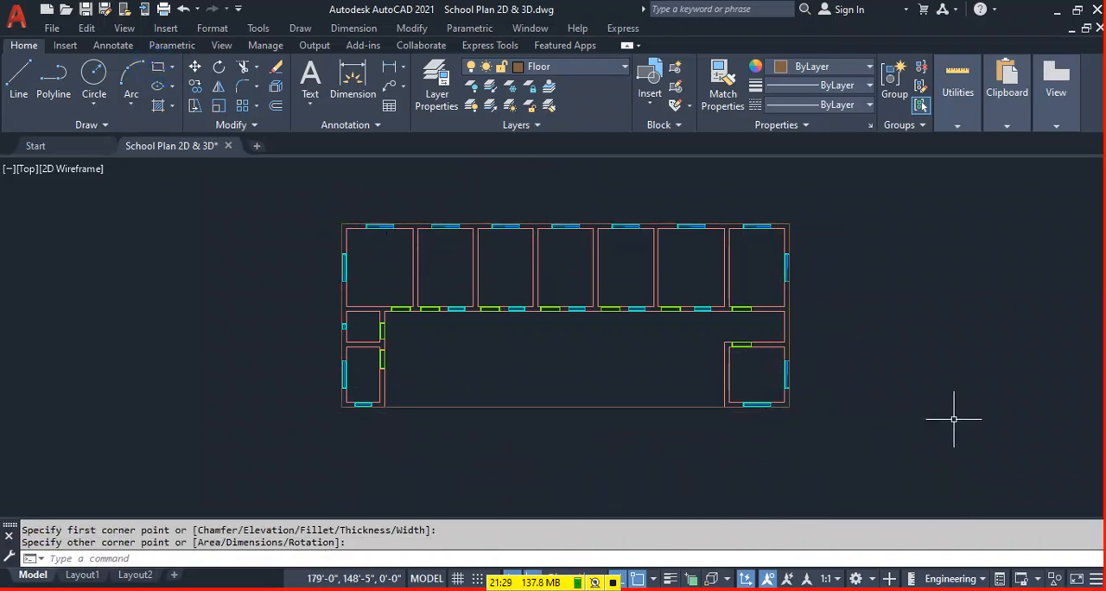
Make Roof the current layer.
click(591, 67)
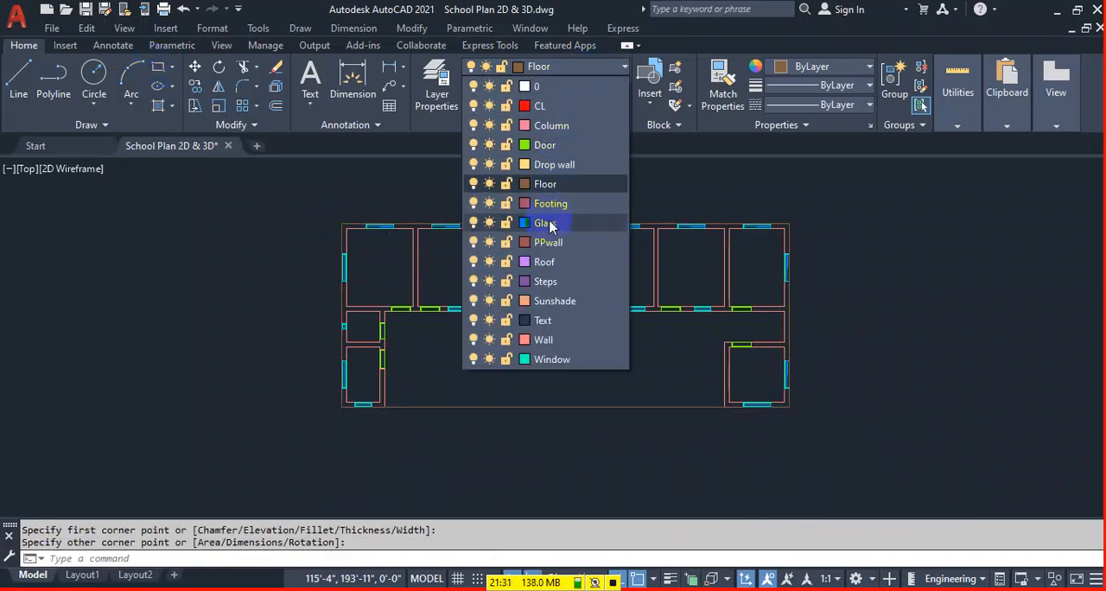
click(546, 262)
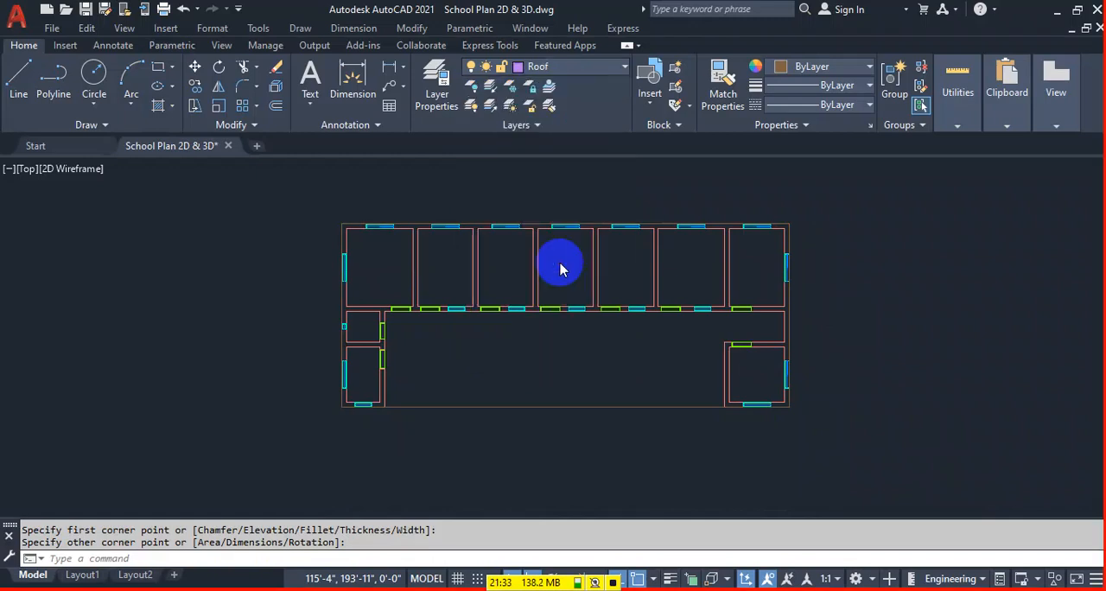
Try to outline the roof with a polyline from the right wing's inner upper corner, across the corridor edge and around the building's outer corners.
key(Return)
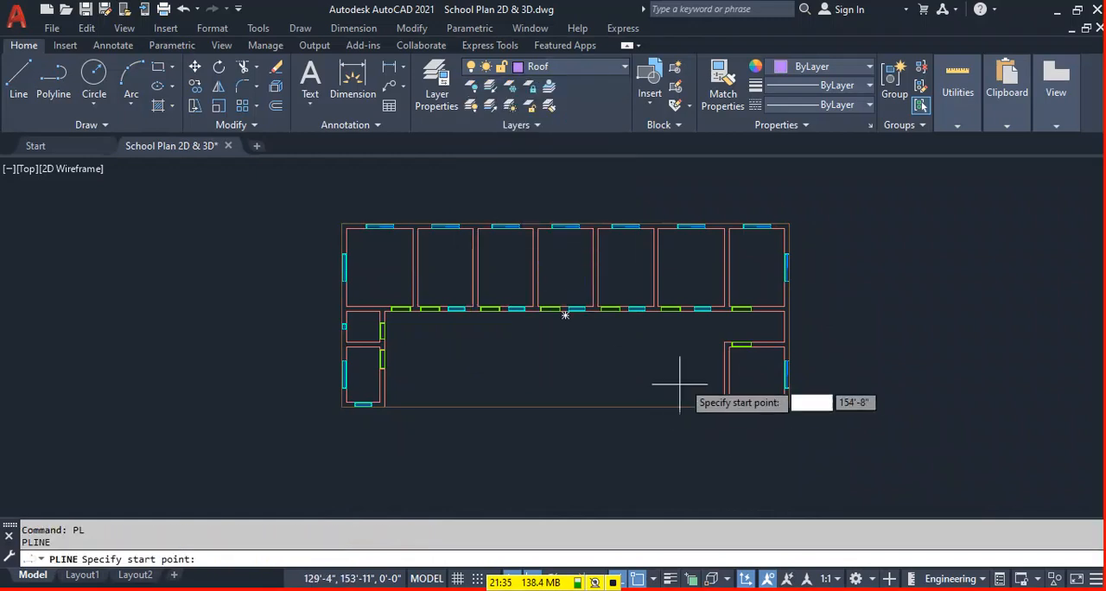
click(722, 340)
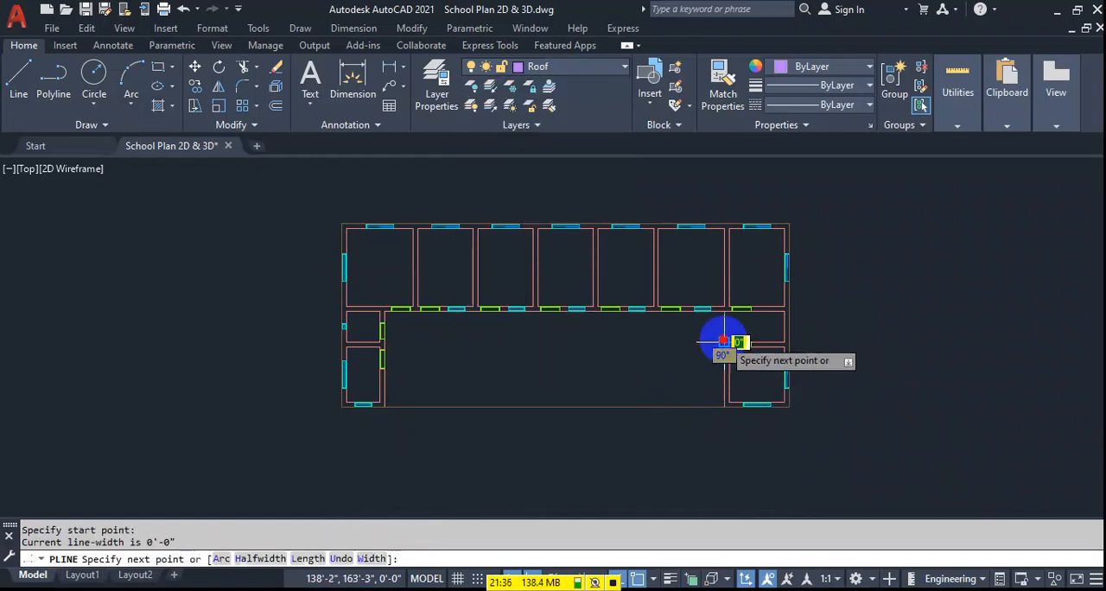
click(385, 344)
click(385, 406)
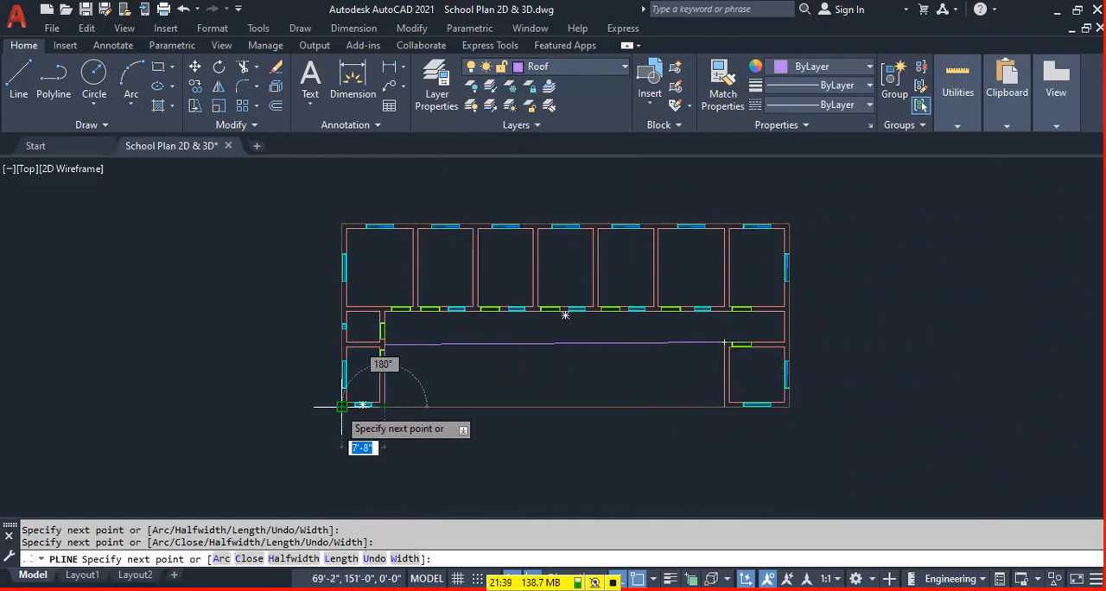
click(343, 406)
click(343, 225)
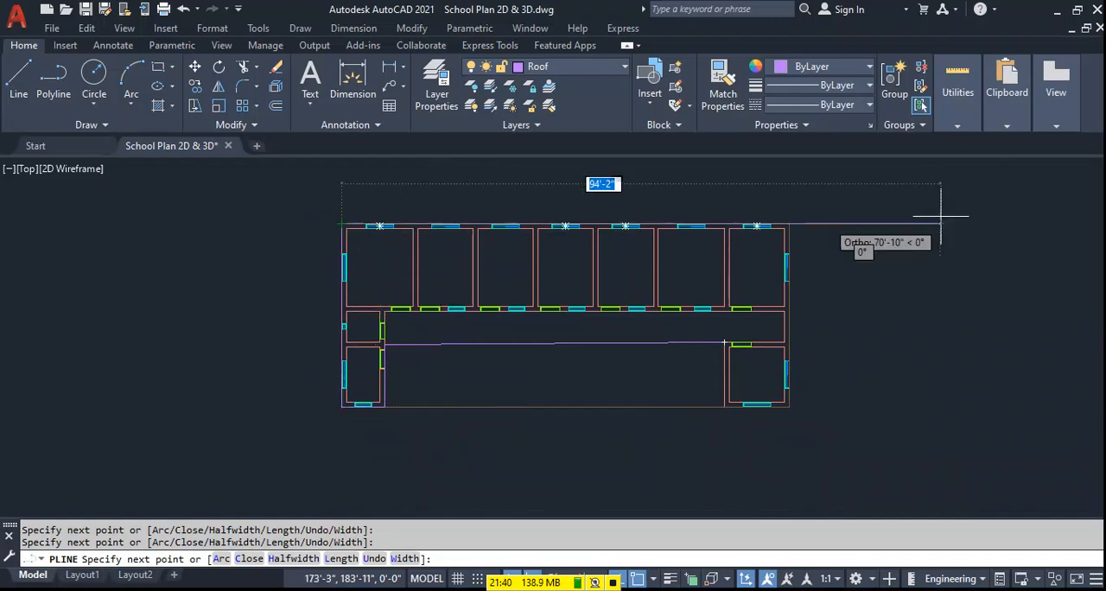
click(788, 225)
click(788, 406)
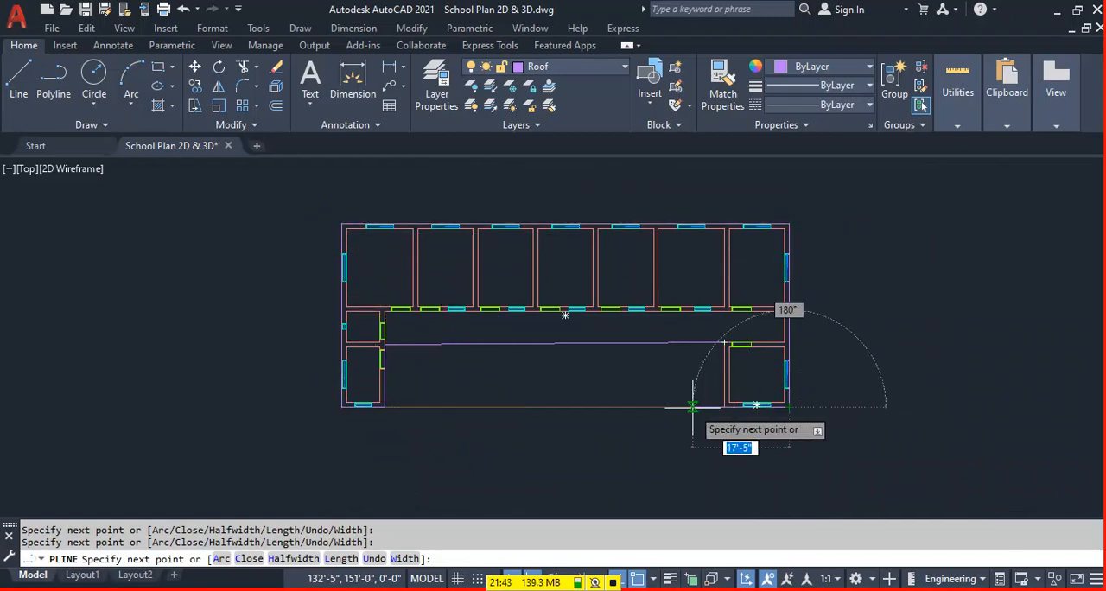
click(724, 406)
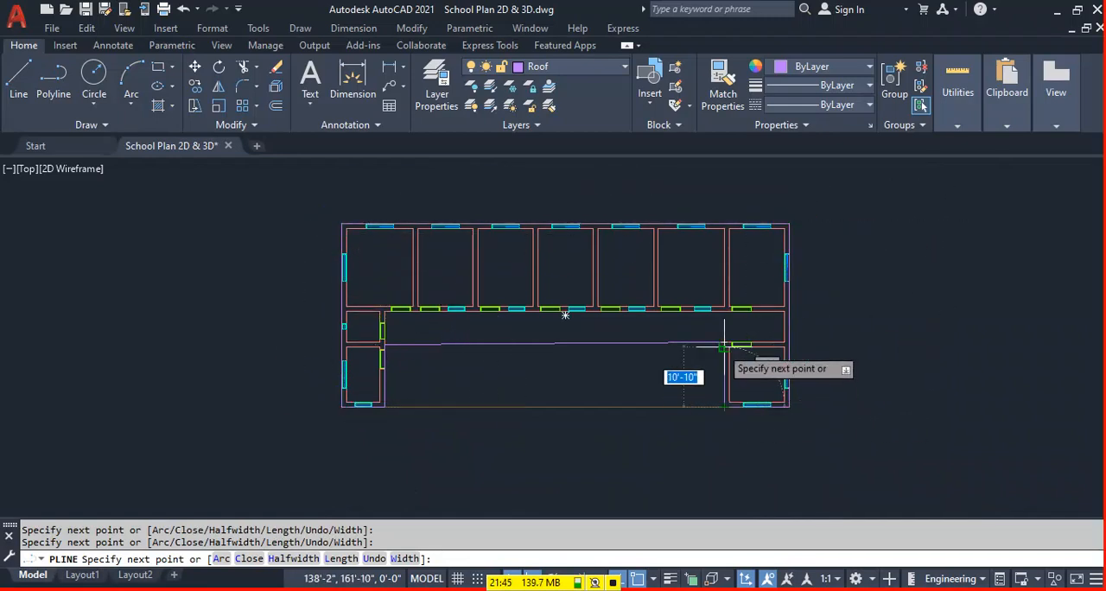
scroll(446, 341, up, 2)
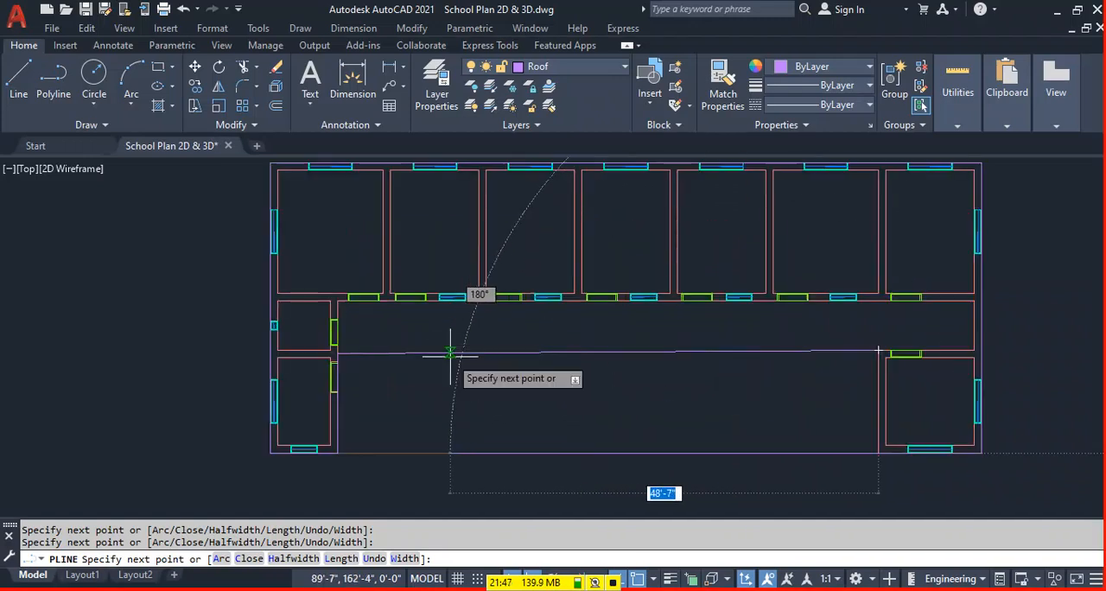
key(Escape)
Erase the roof polyline with the slanted corridor edge.
click(616, 343)
click(581, 383)
key(Delete)
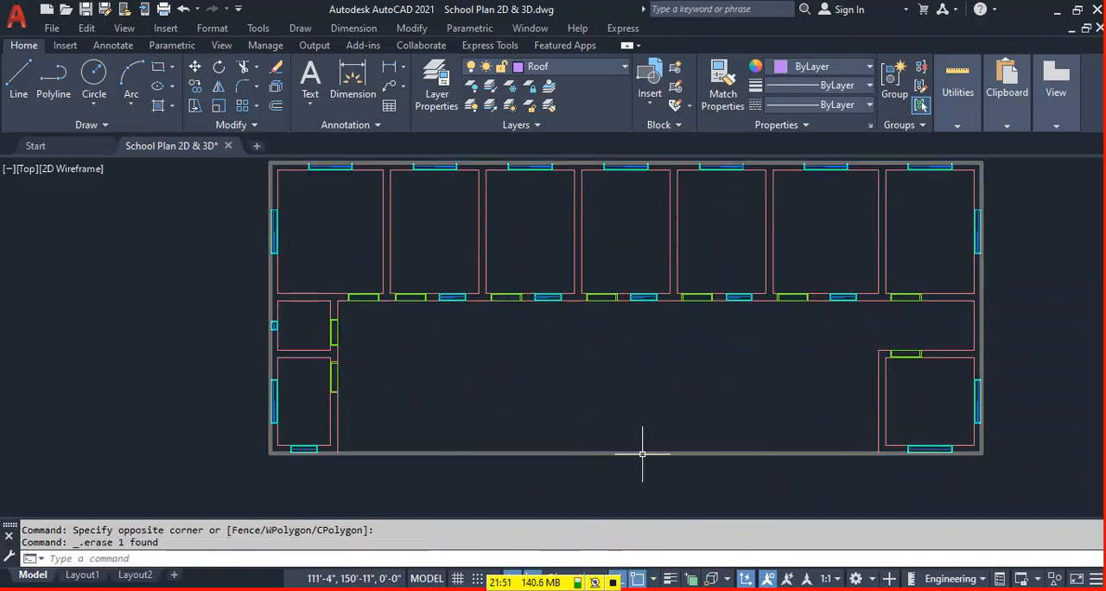
Draw a closed line outline of the roof along the corridor's open edge, both wings' inner walls and the building's outer corners.
text(L)
key(Return)
click(871, 348)
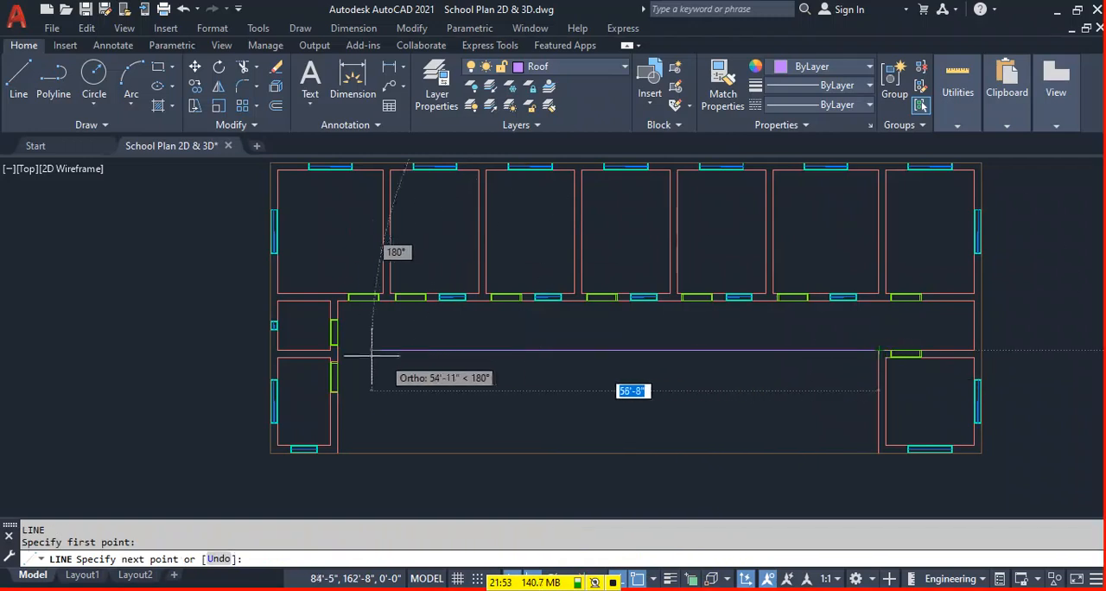
scroll(383, 365, up, 2)
scroll(337, 347, up, 2)
scroll(334, 362, down, 3)
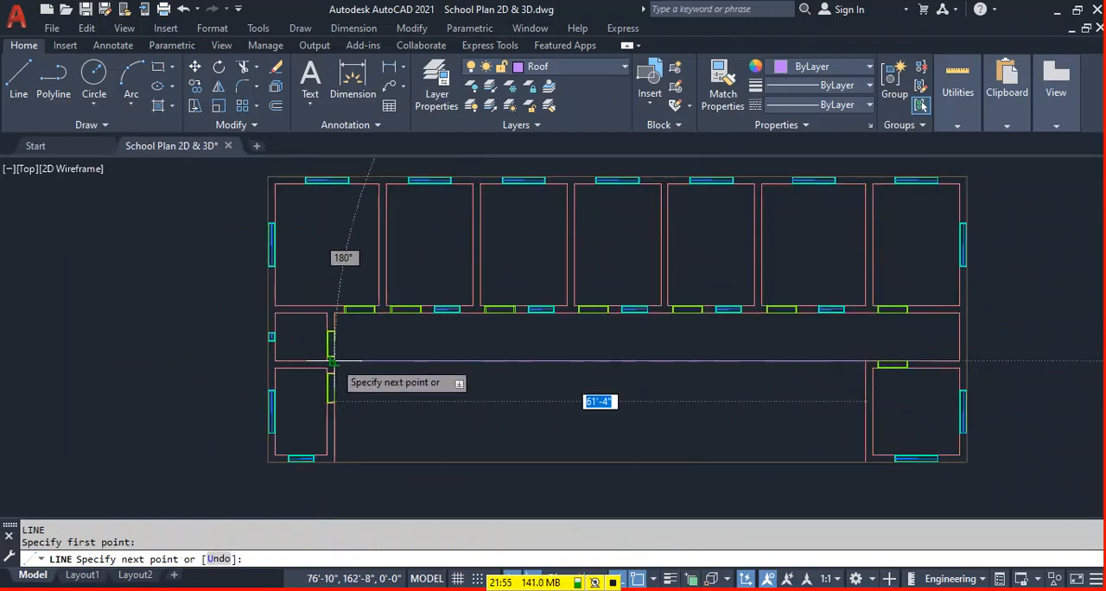
click(332, 360)
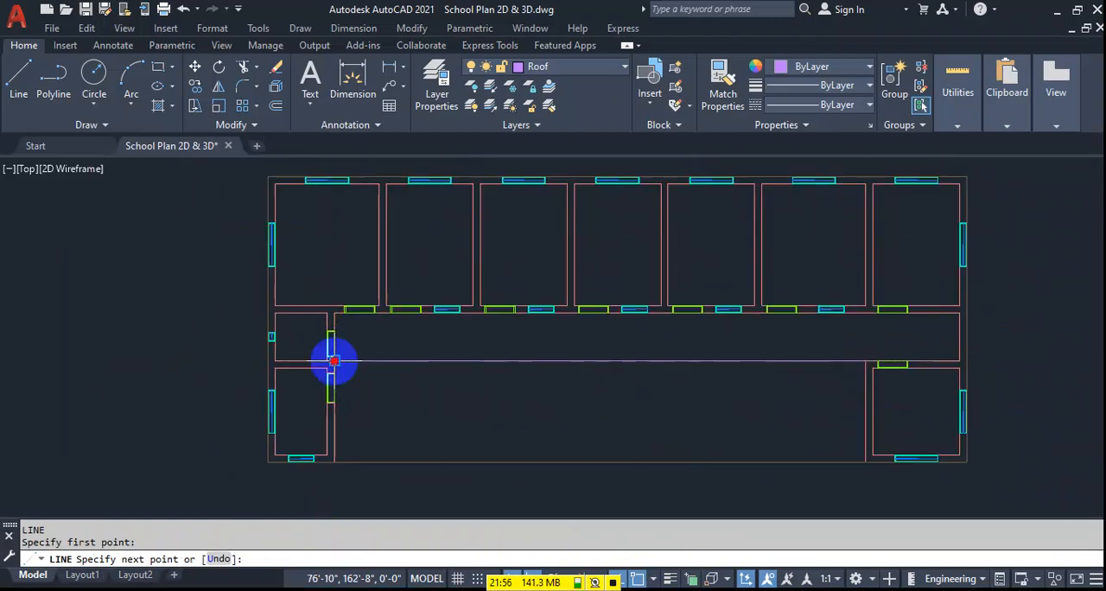
click(335, 462)
click(268, 462)
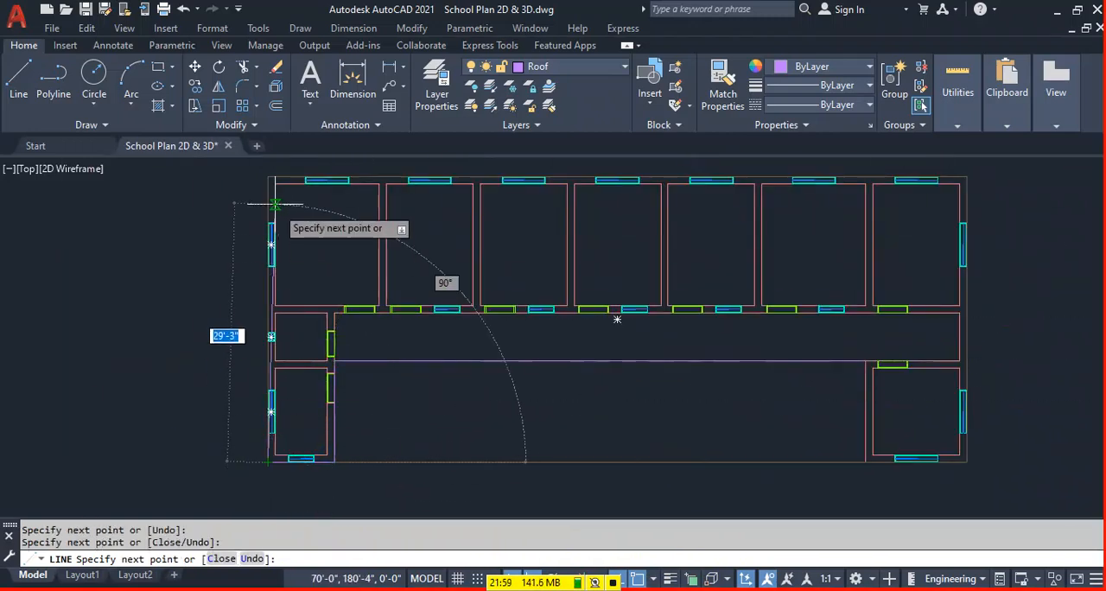
click(268, 177)
click(967, 177)
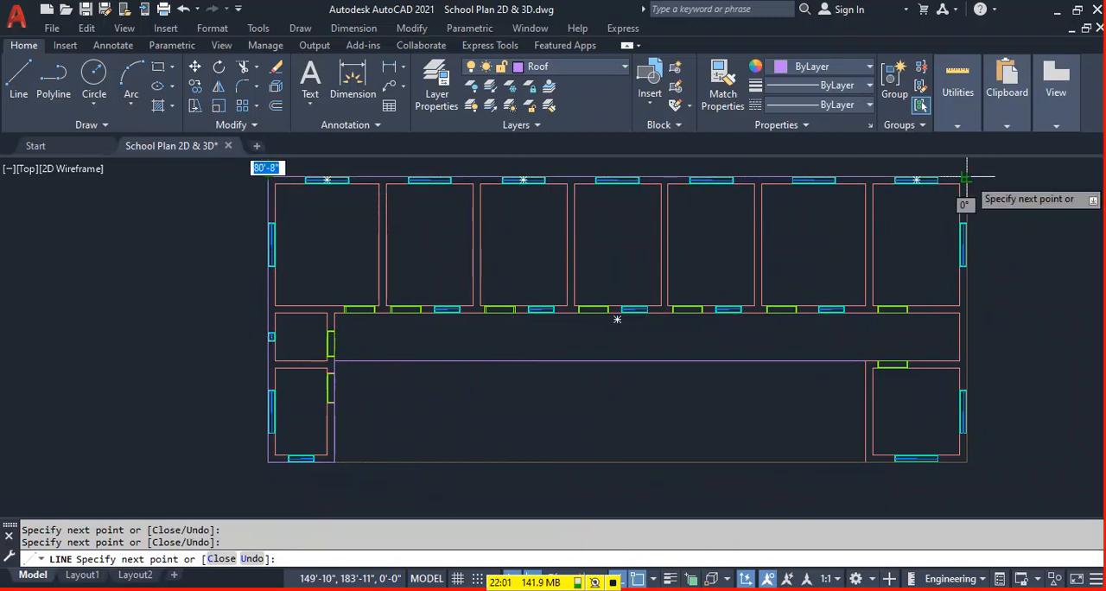
click(966, 463)
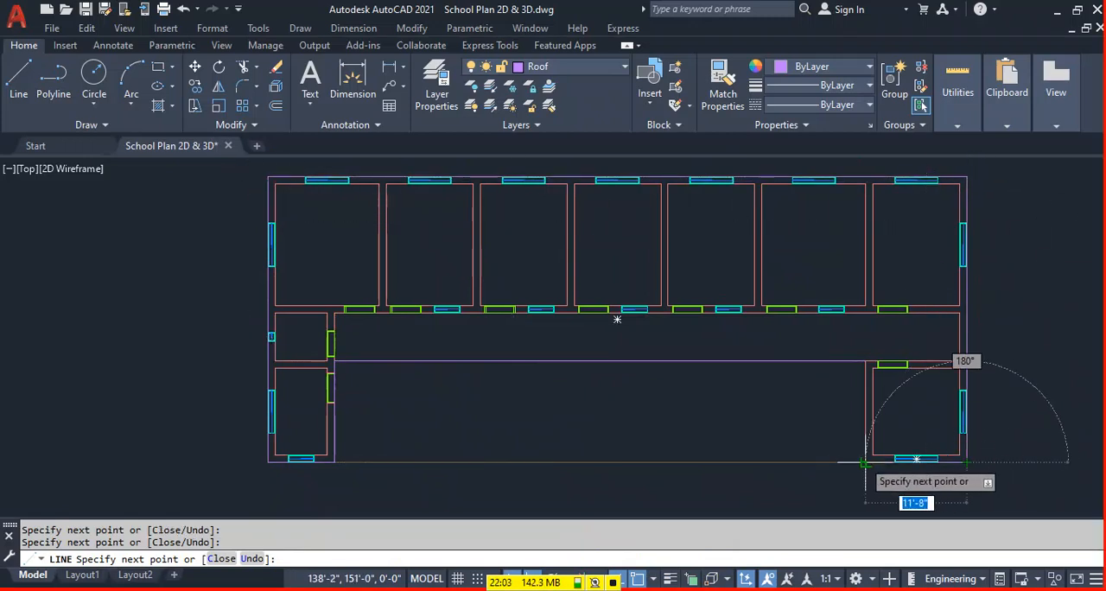
text(c)
key(Return)
Offset the roof line along the corridor's open edge 5" inward, toward the classrooms.
middle_drag(650, 401, 603, 385)
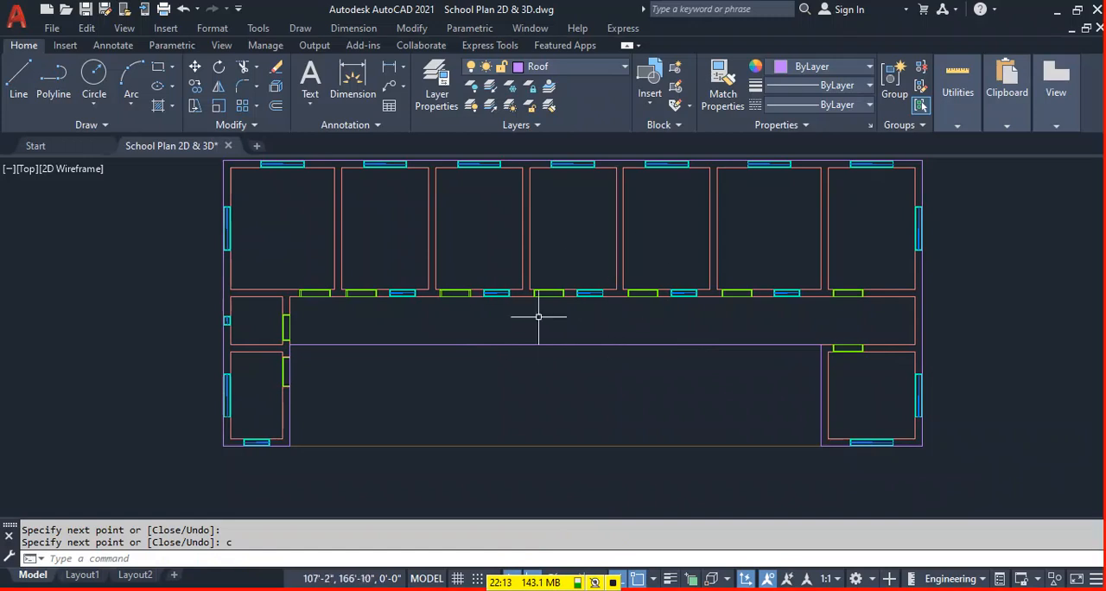
middle_drag(533, 341, 533, 348)
middle_drag(406, 374, 398, 382)
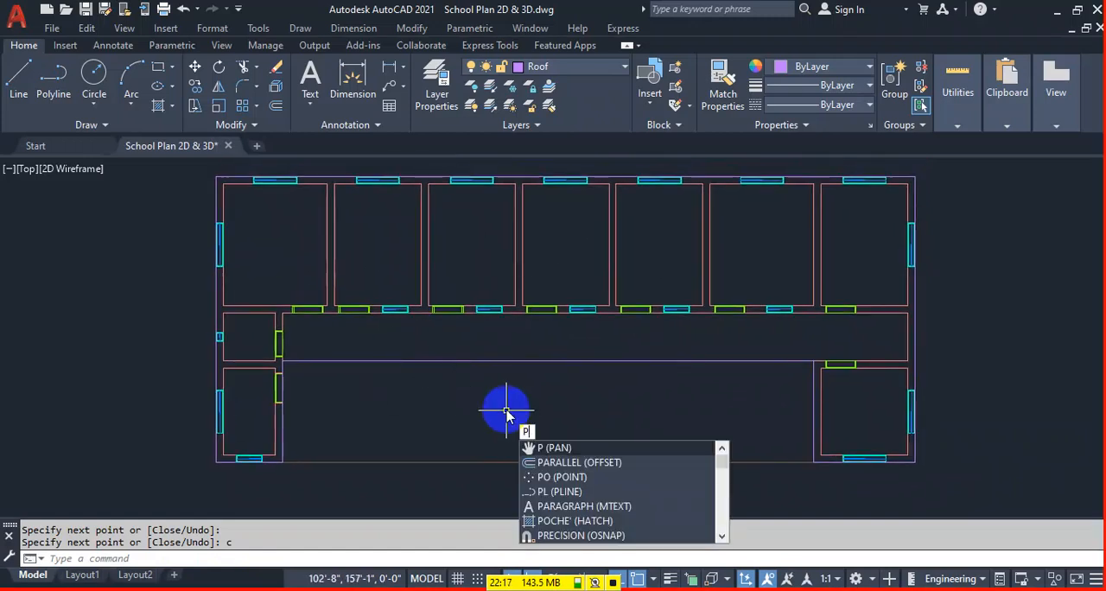
key(Escape)
text(o)
key(Return)
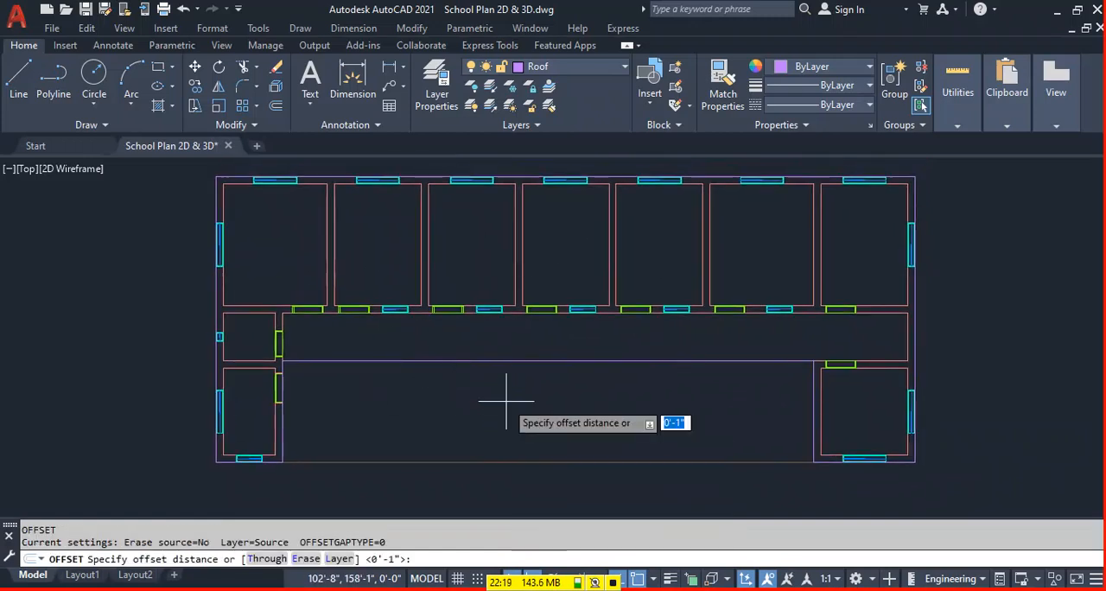
text(5)
key(Return)
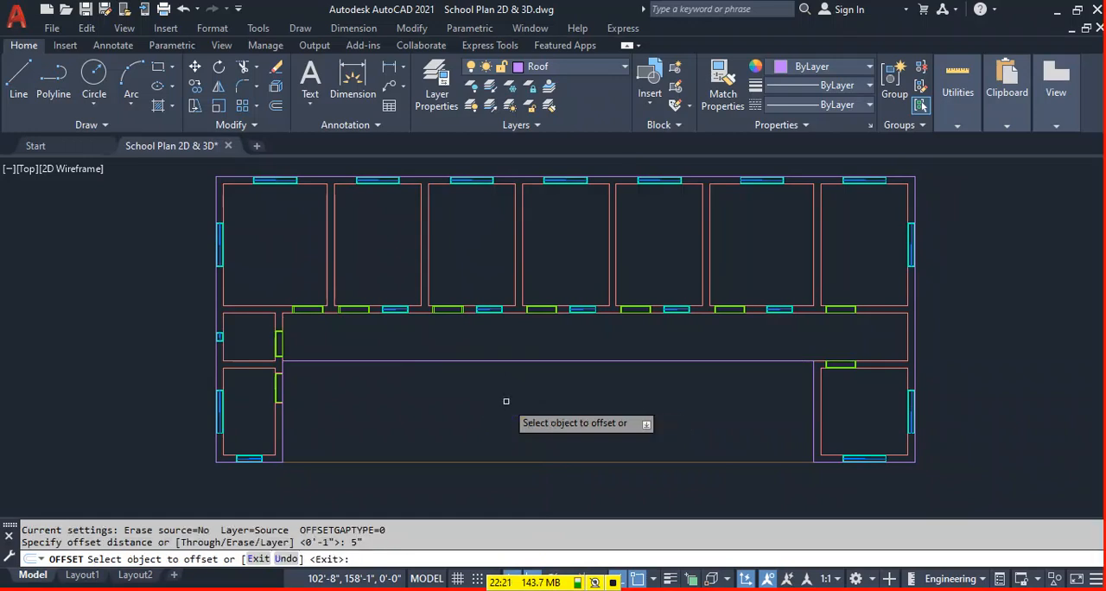
click(510, 359)
click(519, 334)
key(Escape)
Move the offset line along the corridor edge to the PPwall layer.
scroll(519, 335, up, 3)
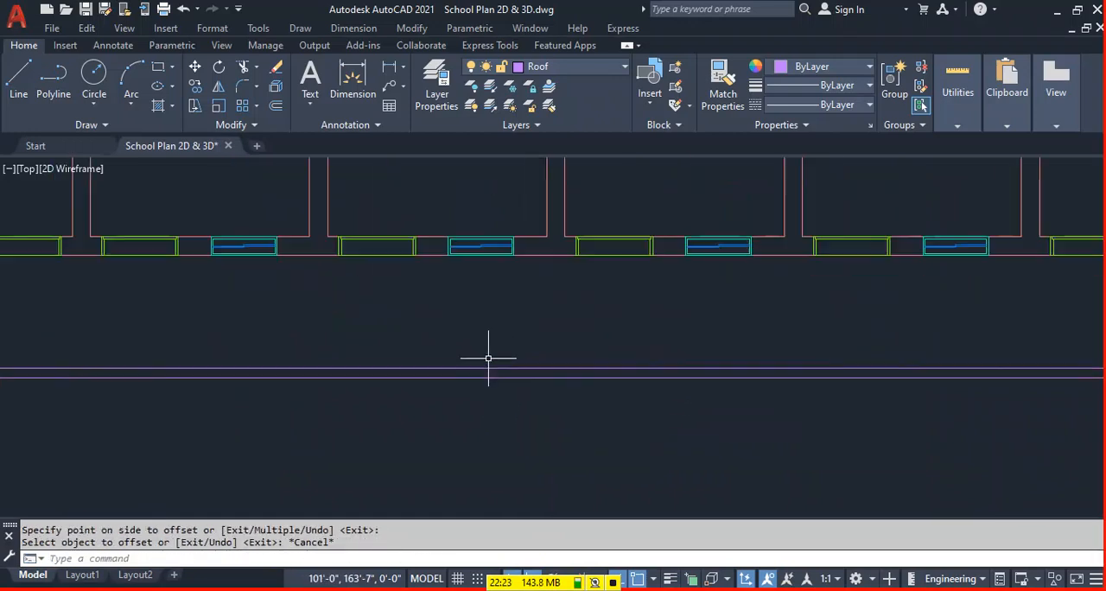
click(489, 369)
click(559, 69)
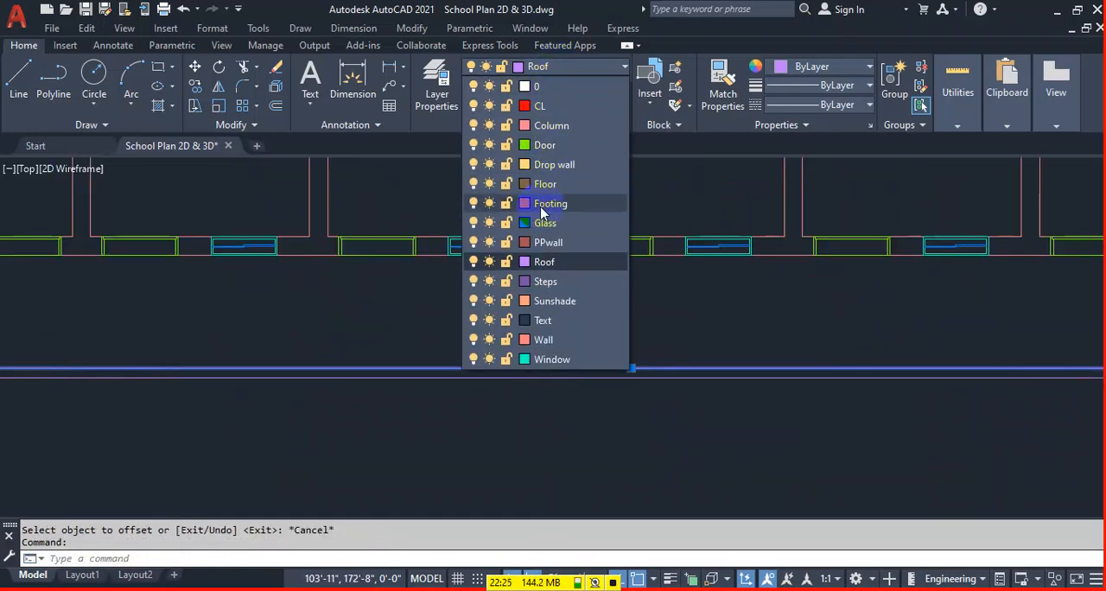
click(557, 262)
key(Escape)
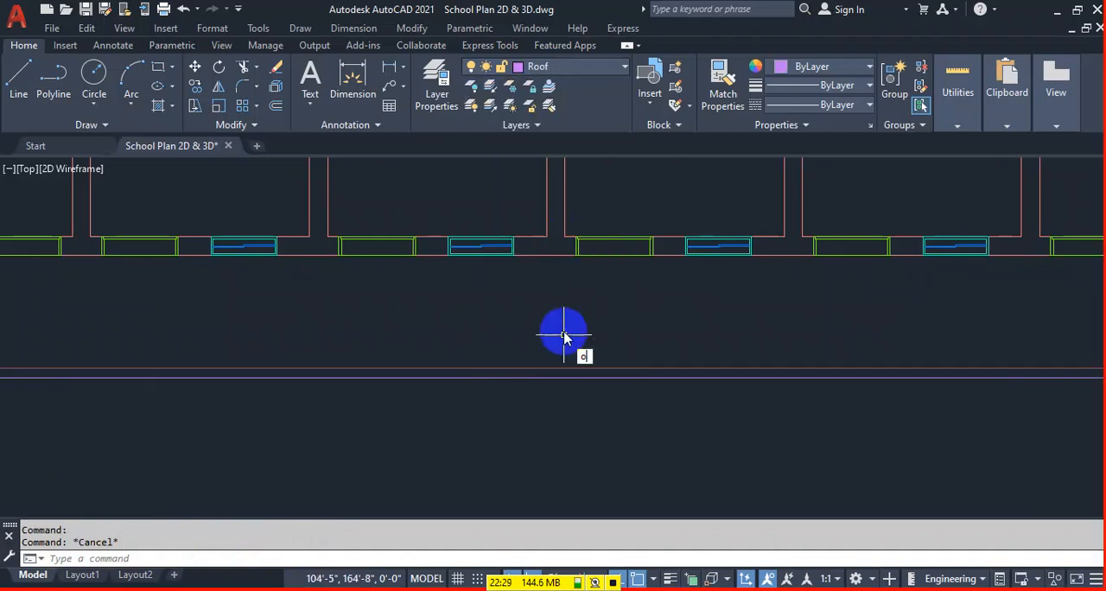
Offset the PPwall line 5" outward, onto the roof line at the corridor's open edge.
key(Return)
text(5)
key(Return)
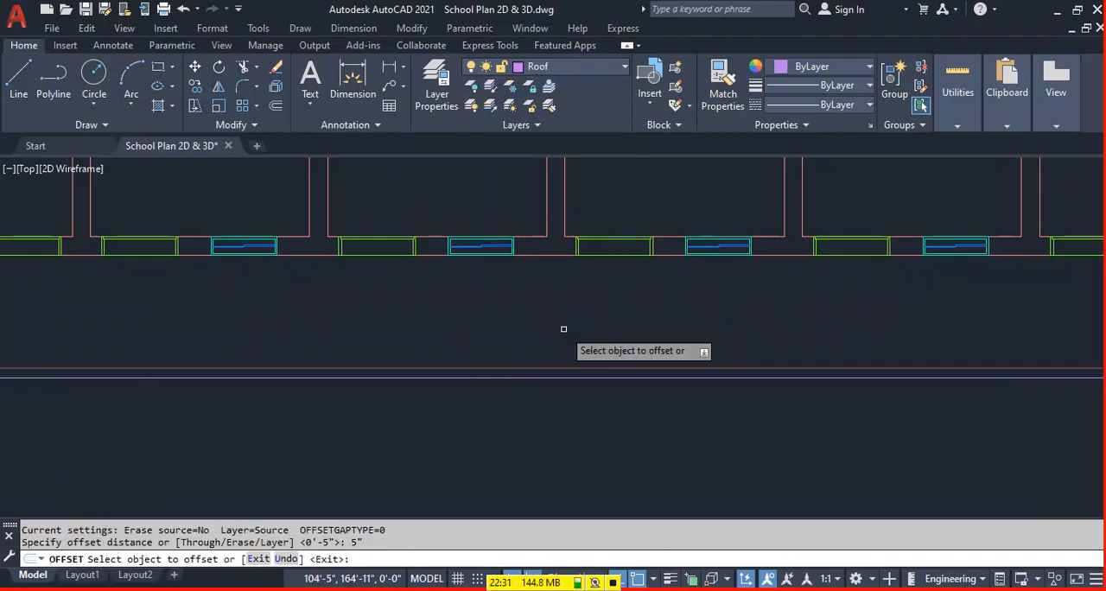
click(548, 369)
click(527, 412)
scroll(496, 366, down, 5)
key(Escape)
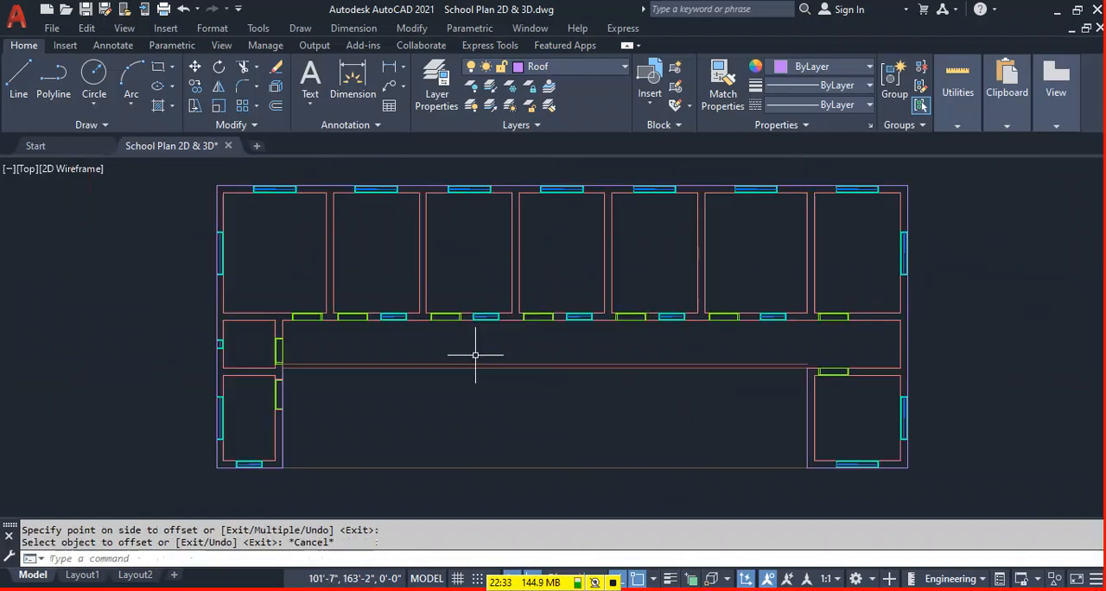
Make Sunshade the current layer.
scroll(435, 363, up, 2)
middle_drag(456, 397, 455, 389)
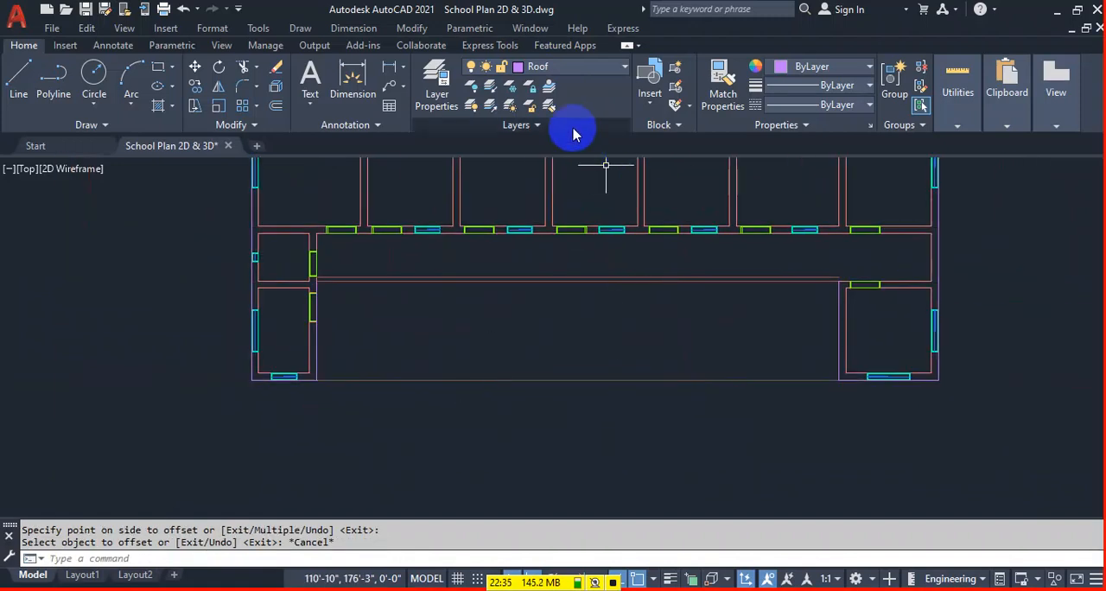
click(566, 68)
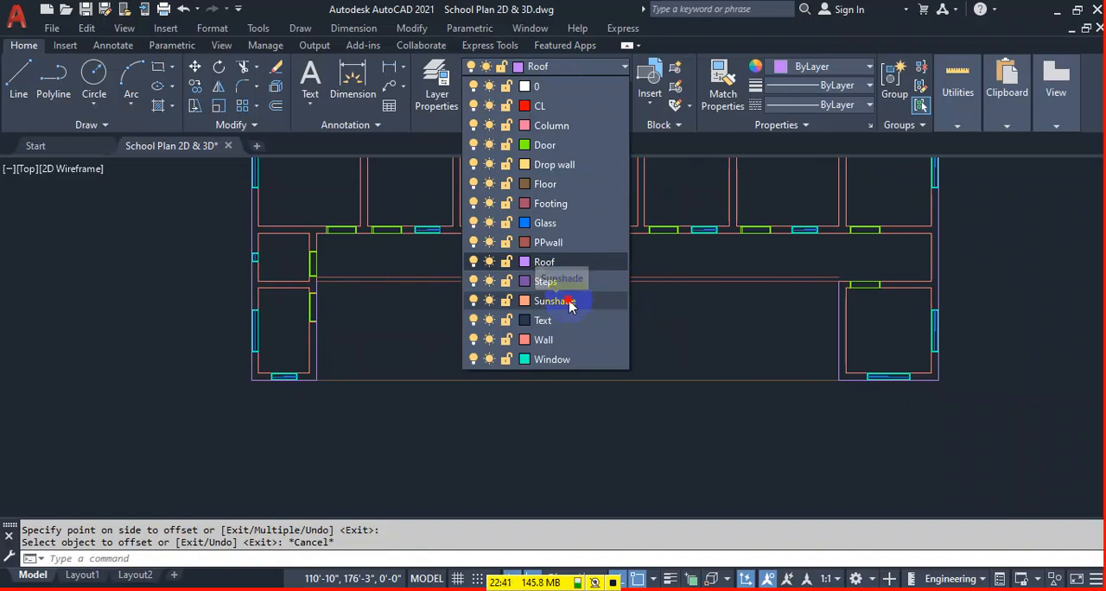
click(570, 306)
Offset the floor rectangle 1'6" outward around the whole building.
middle_drag(683, 340, 675, 387)
key(Return)
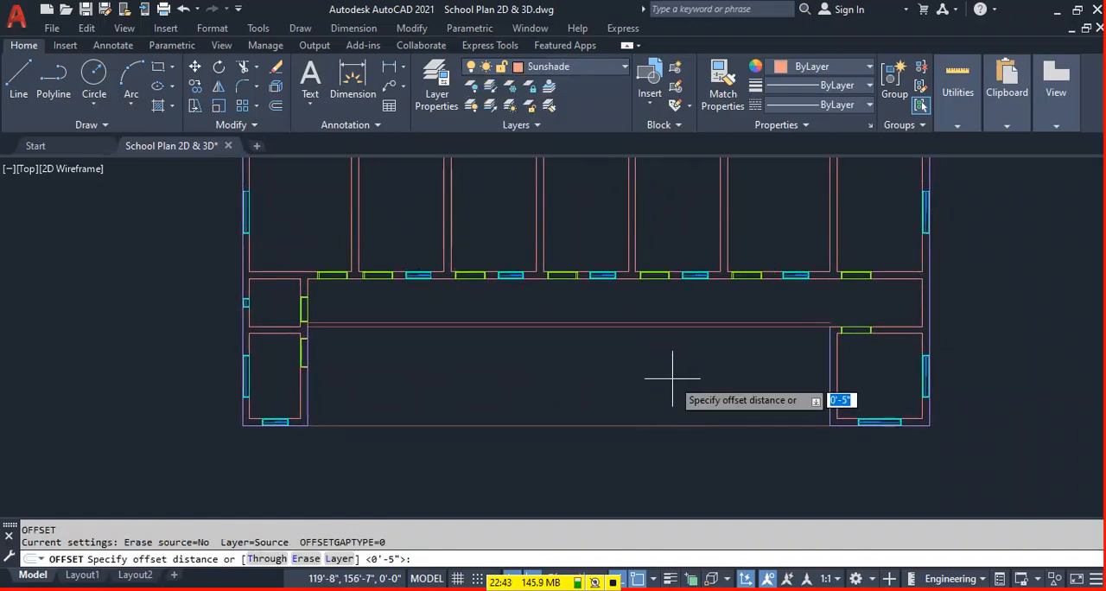
text('6)
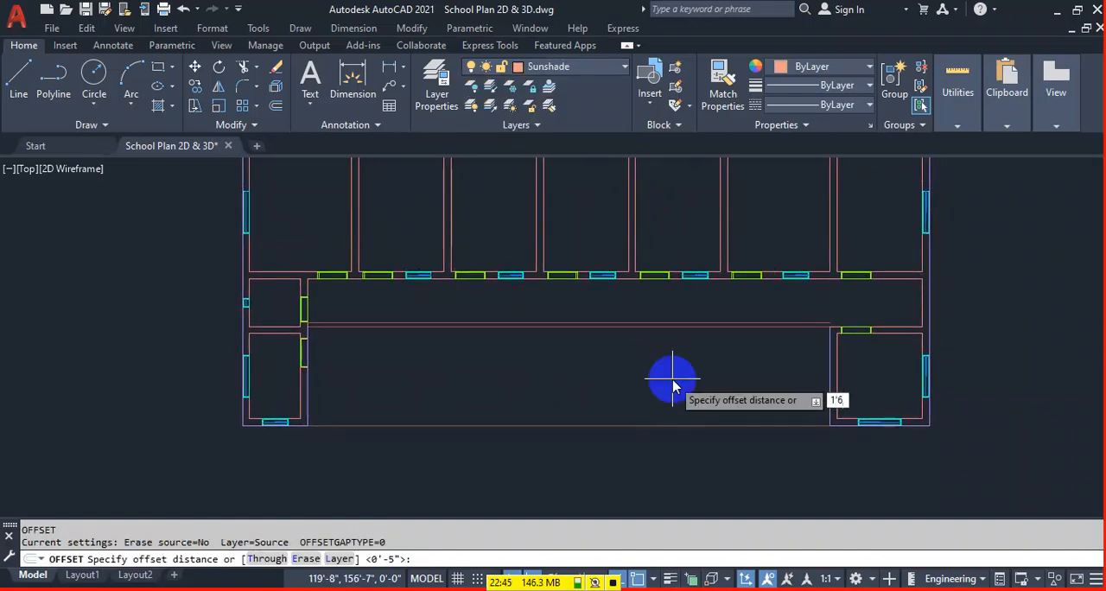
key(Return)
click(620, 423)
click(586, 506)
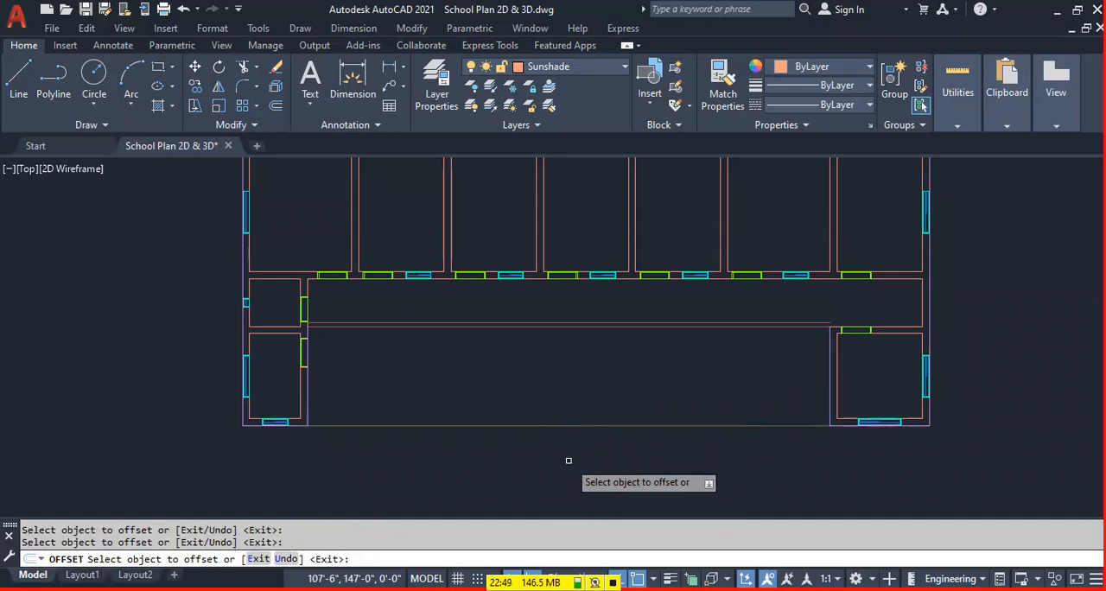
click(579, 423)
click(375, 427)
key(Escape)
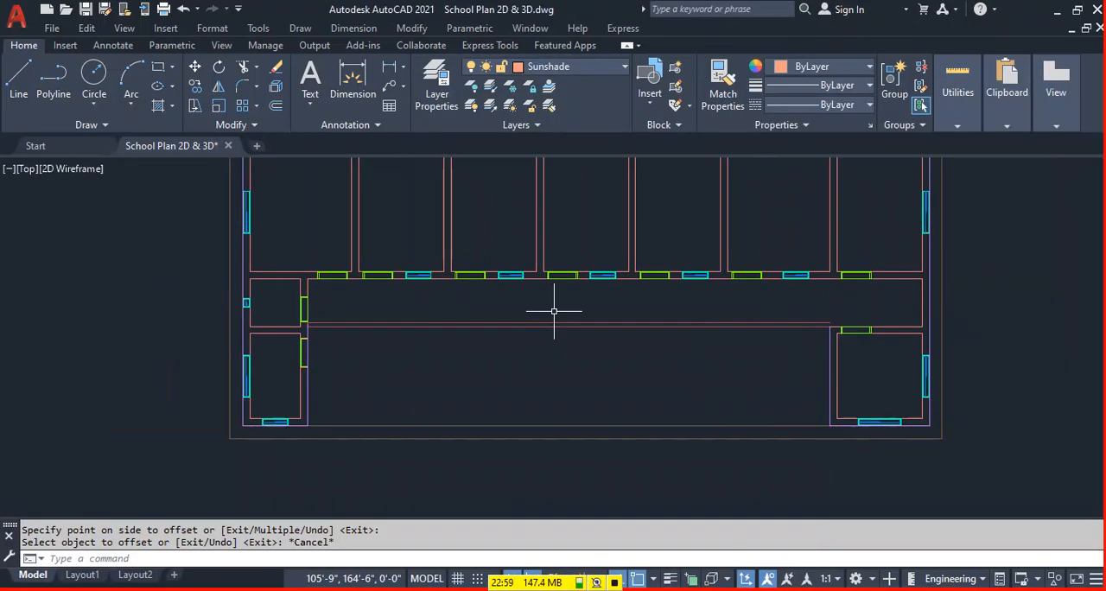
Move the outer offset rectangle to the Sunshade layer.
click(482, 438)
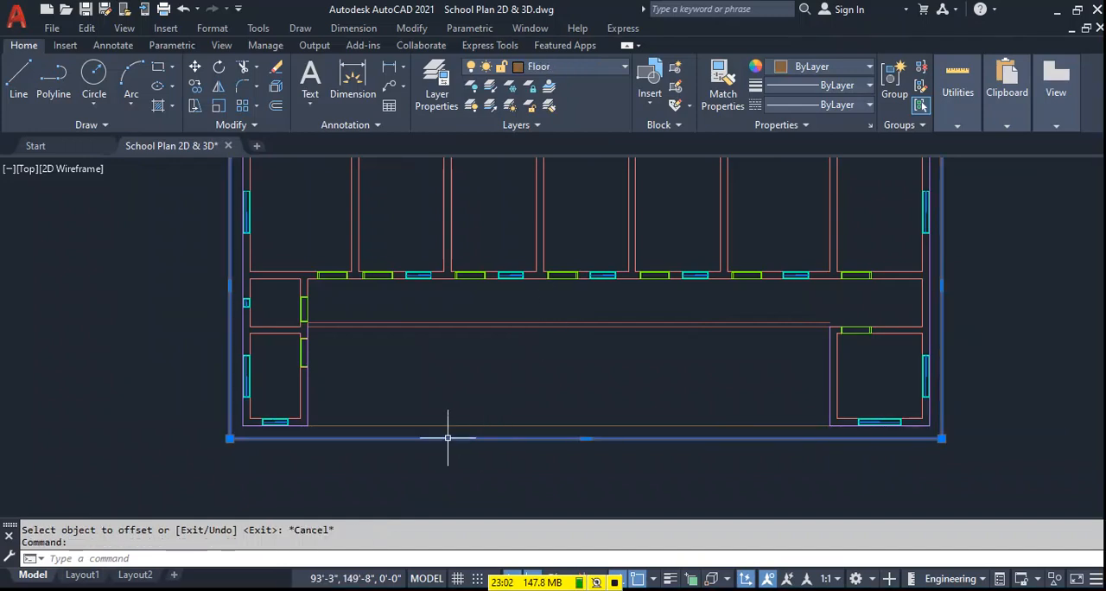
click(576, 67)
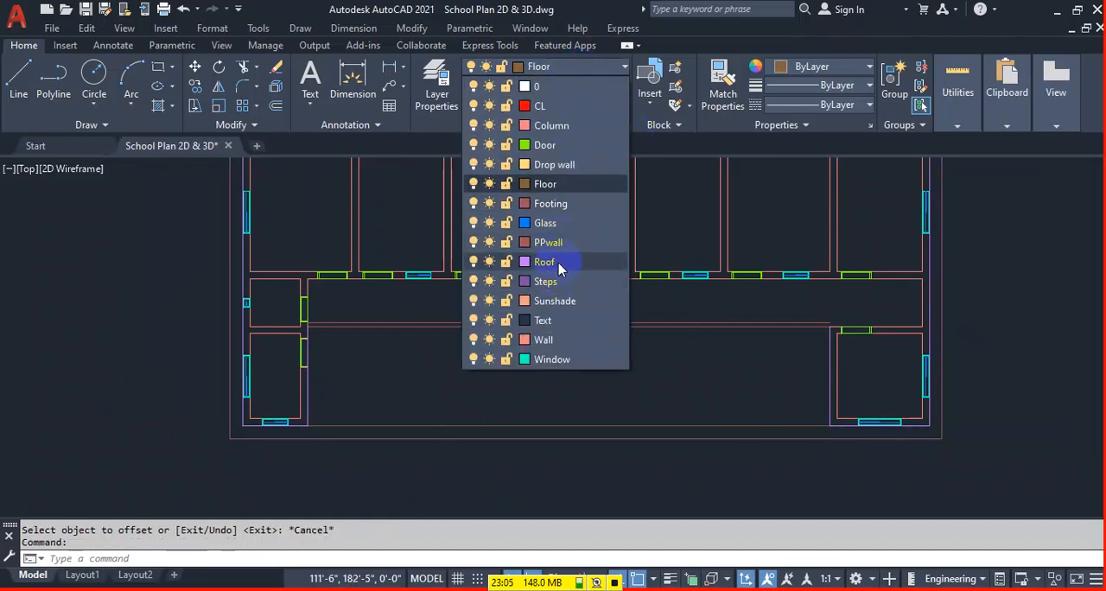
click(560, 301)
key(Escape)
key(Escape)
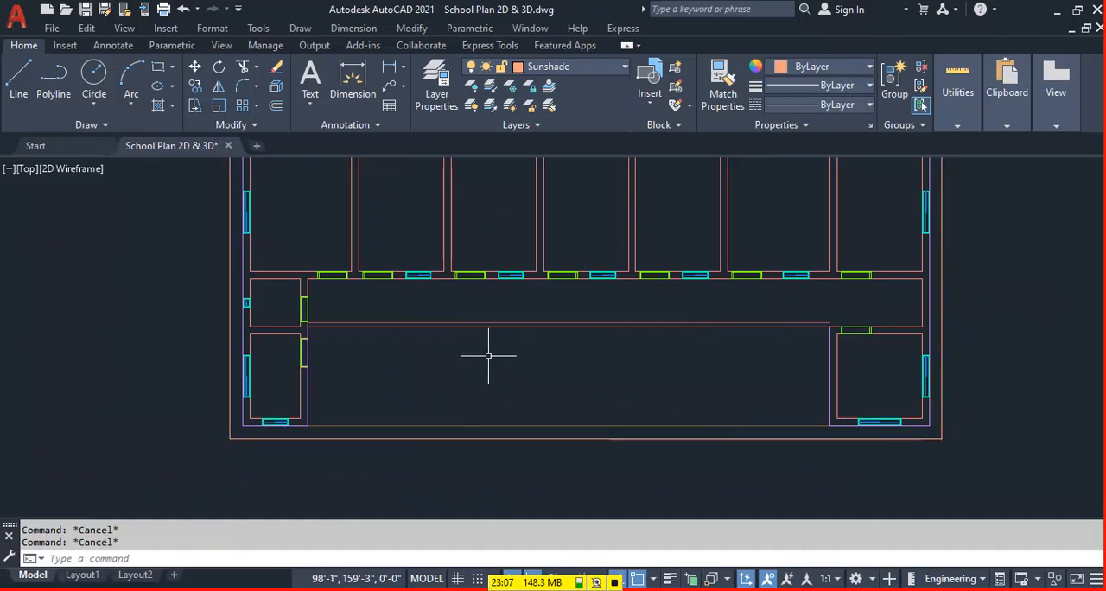
Draw lines from both outer ends of the lower-right room's bottom window out to the sunshade outline.
text(l)
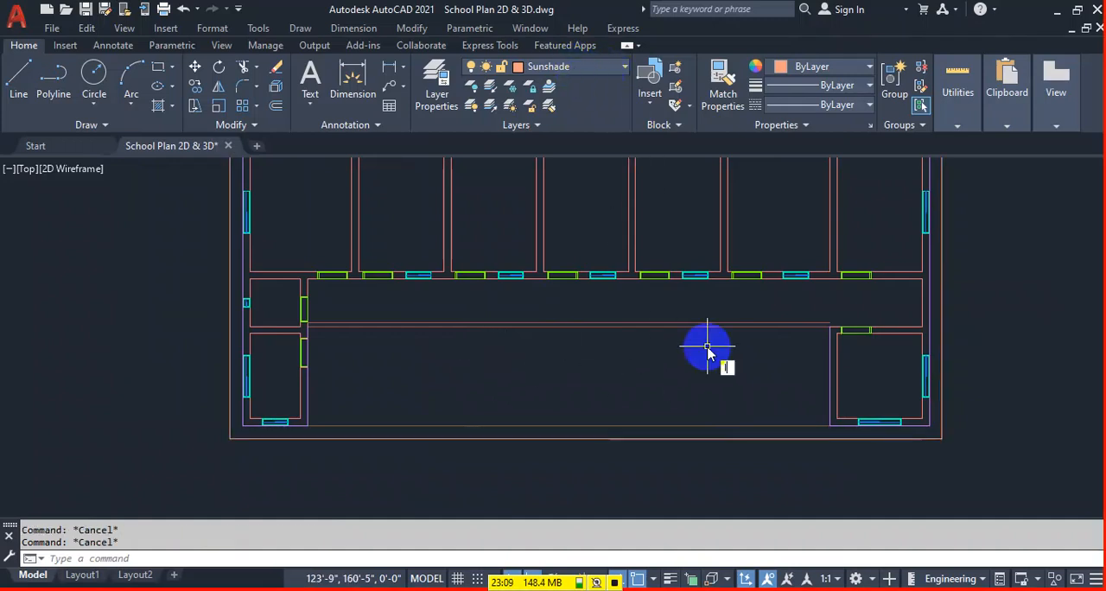
key(Return)
scroll(856, 420, up, 4)
click(851, 420)
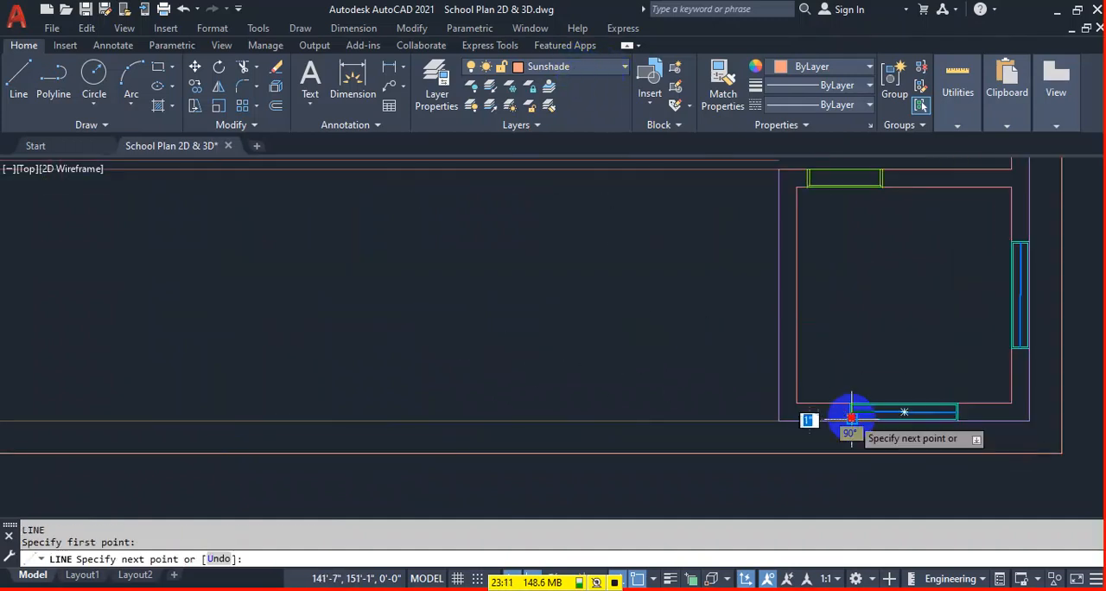
click(851, 453)
key(Return)
click(958, 420)
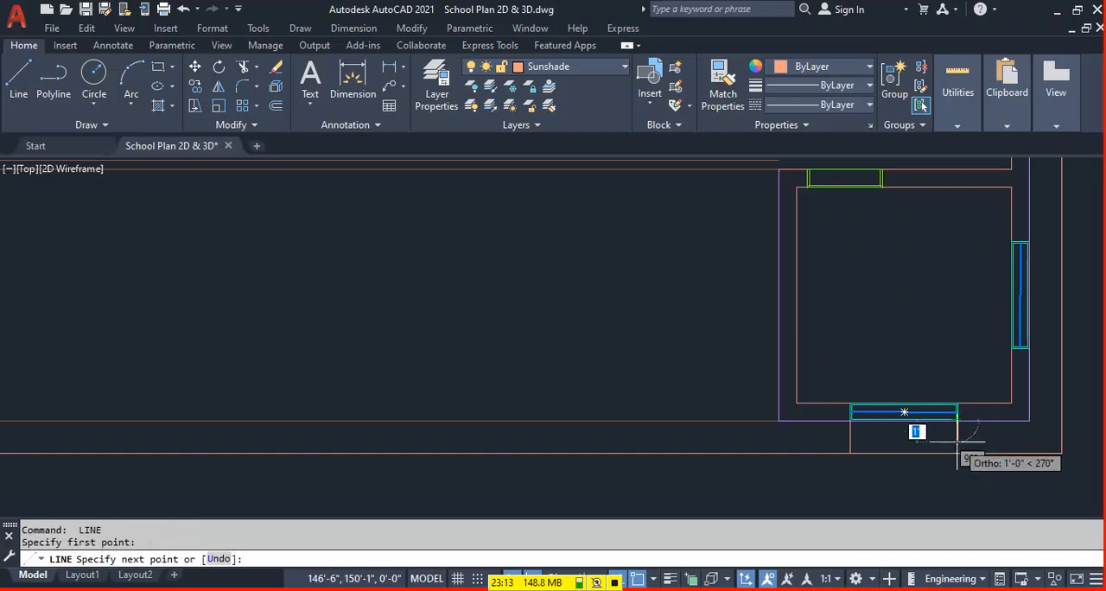
click(957, 453)
key(Return)
Draw lines from both outer ends of the lower-right room's right-wall window out to the sunshade outline.
middle_drag(988, 420, 680, 458)
key(Return)
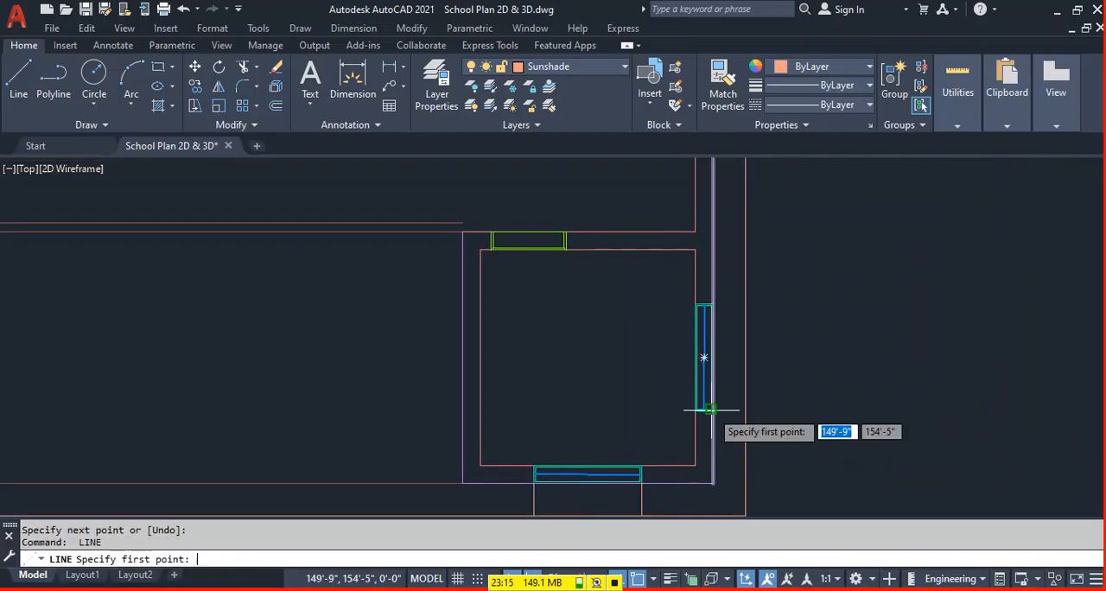
click(711, 410)
click(746, 411)
key(Return)
key(Return)
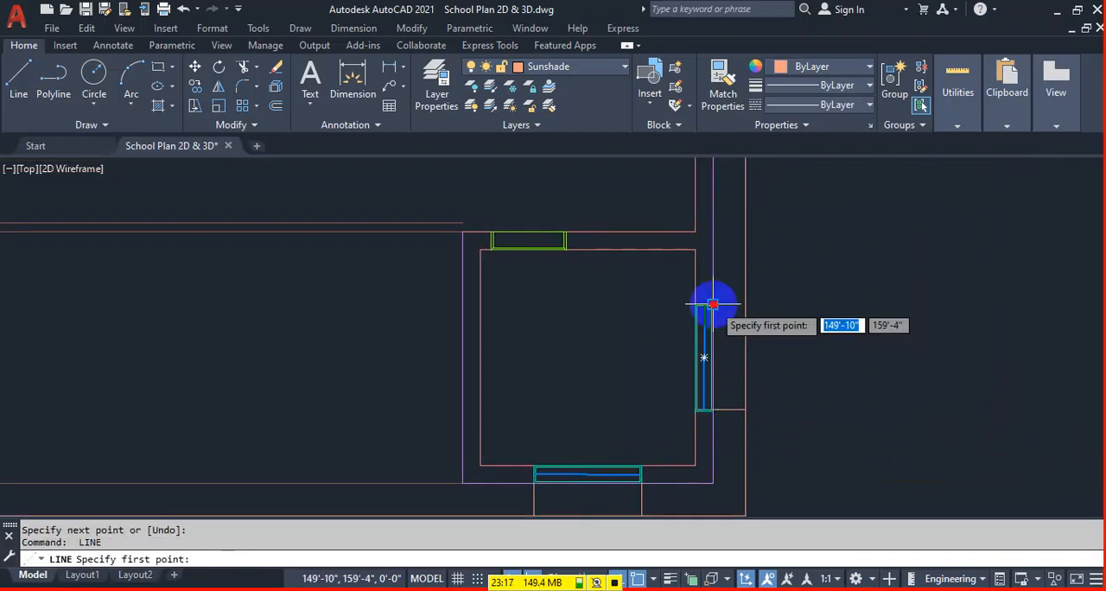
click(712, 305)
click(746, 306)
Draw lines from both outer ends of the upper-right room's right-wall window out to the sunshade outline.
key(Return)
scroll(718, 324, down, 5)
scroll(717, 201, up, 3)
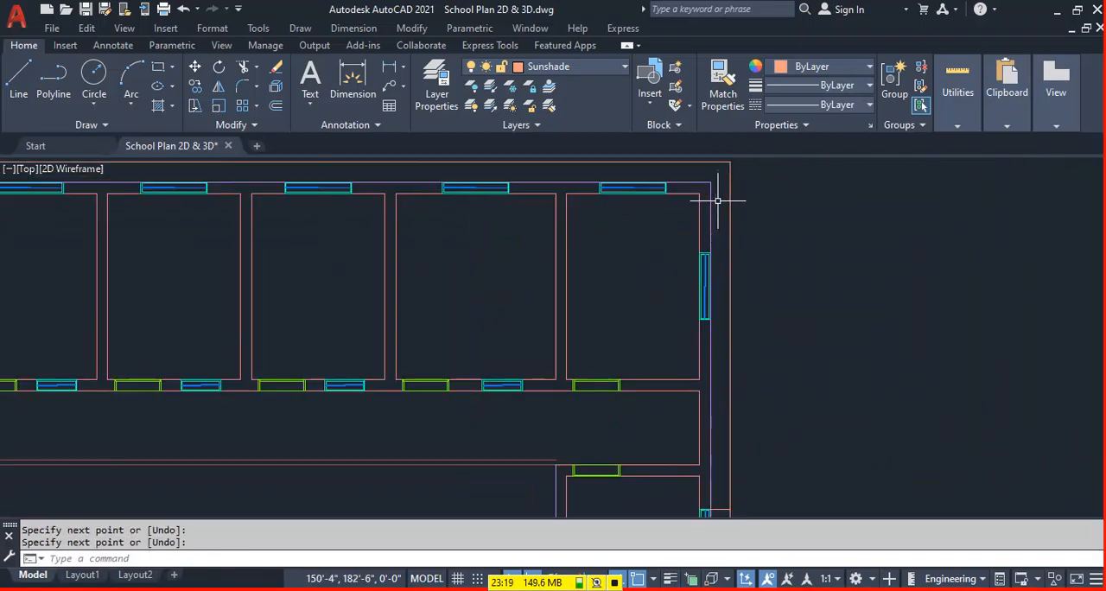
key(Return)
click(710, 318)
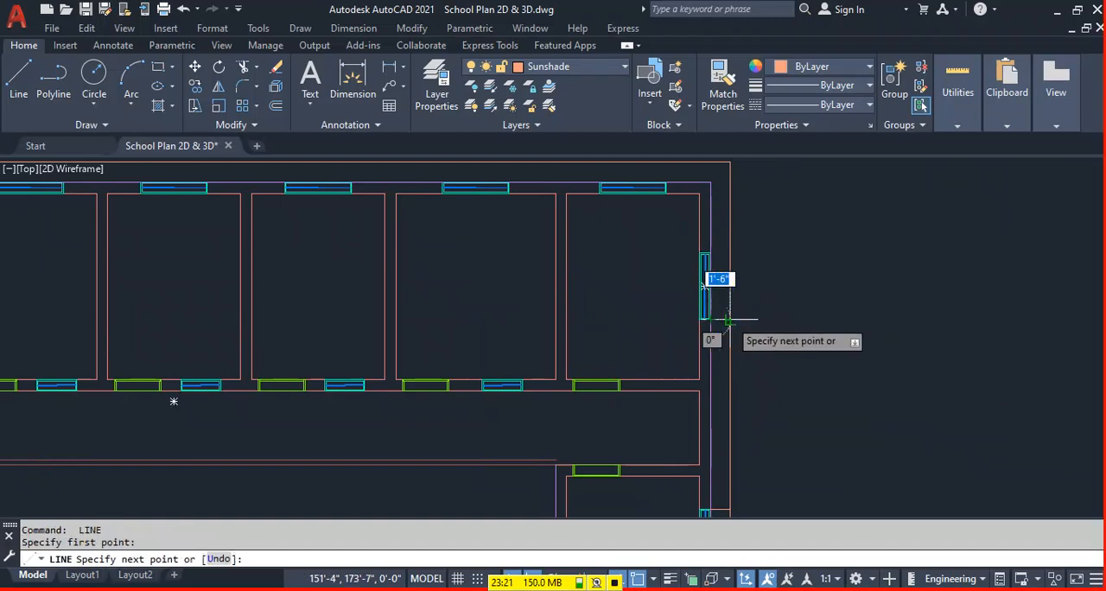
click(729, 271)
key(Return)
key(Return)
click(711, 254)
click(730, 253)
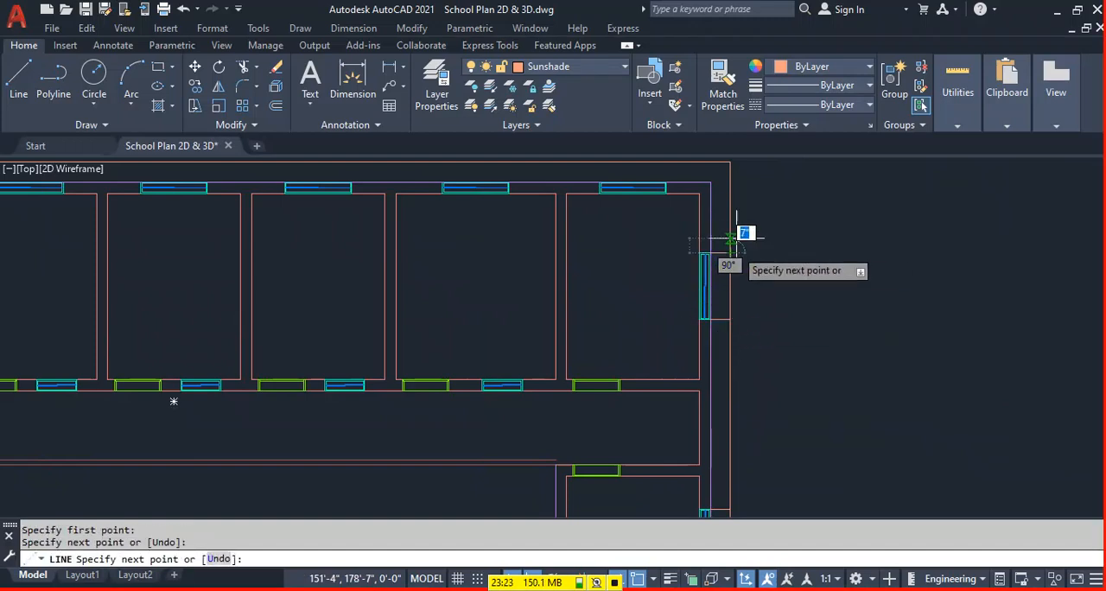
key(Return)
Draw lines from both ends of the rightmost top-wall window up to the sunshade outline.
middle_drag(683, 176, 679, 267)
key(Return)
click(664, 278)
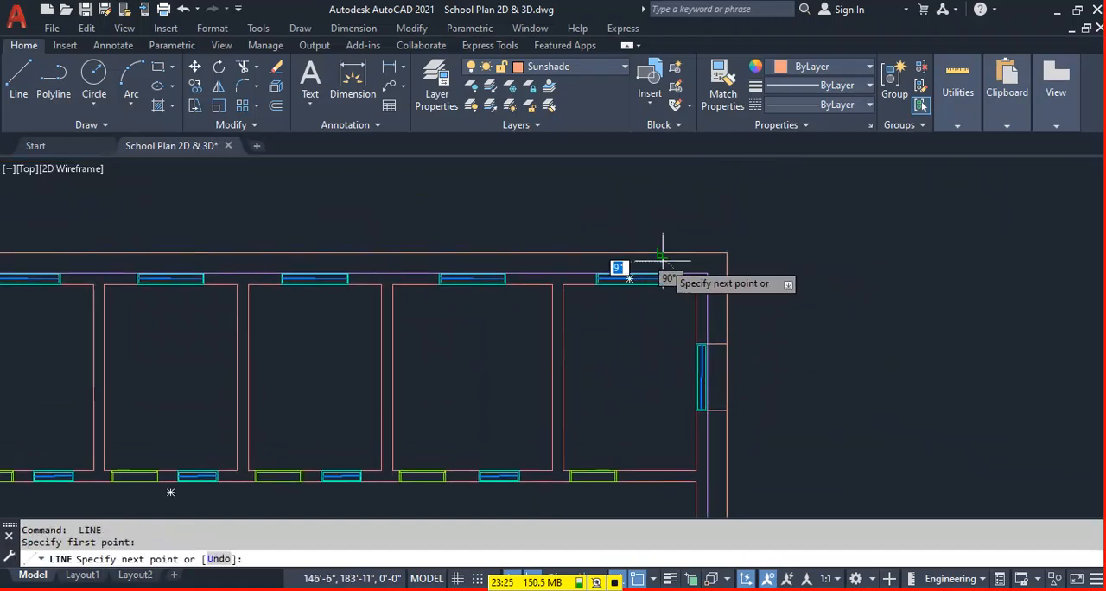
click(662, 253)
key(Return)
key(Return)
click(596, 278)
click(596, 253)
Draw lines from both ends of the second top-wall window from the right up to the sunshade outline.
key(Return)
key(Return)
click(506, 278)
click(506, 254)
key(Return)
key(Return)
click(439, 277)
click(423, 255)
Connect both ends of the third top-wall window from the right to the sunshade outline with lines.
key(Return)
middle_drag(385, 266, 557, 253)
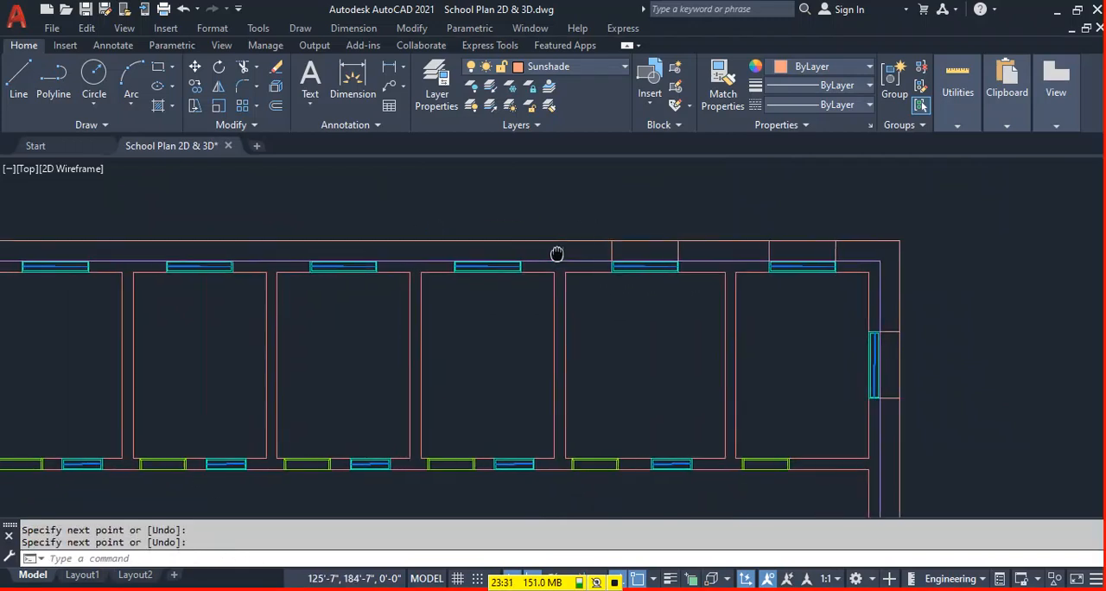
key(Return)
click(522, 242)
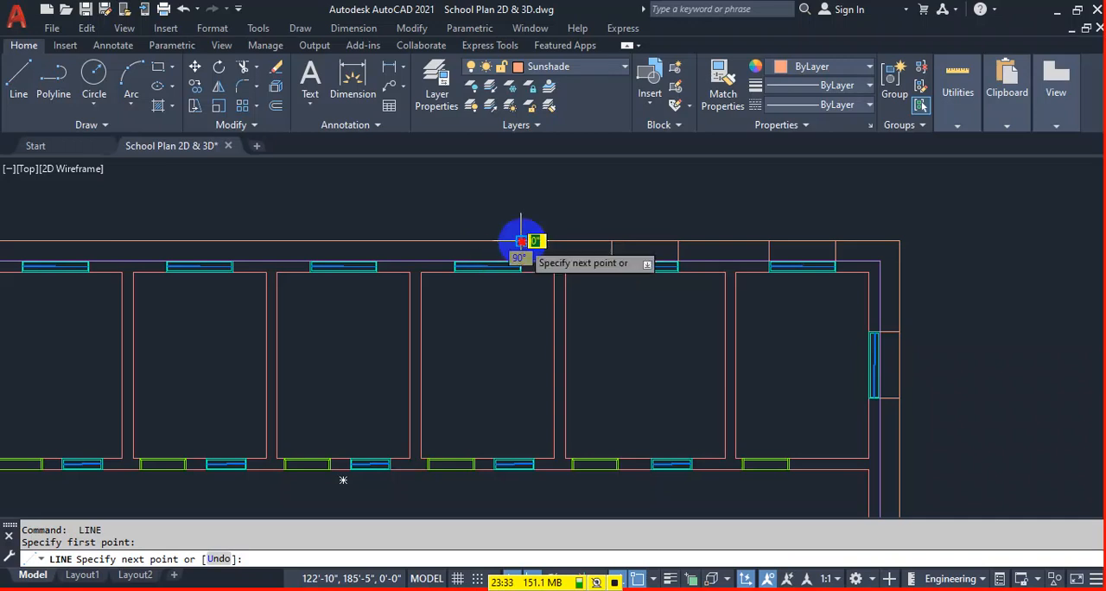
right_click(450, 260)
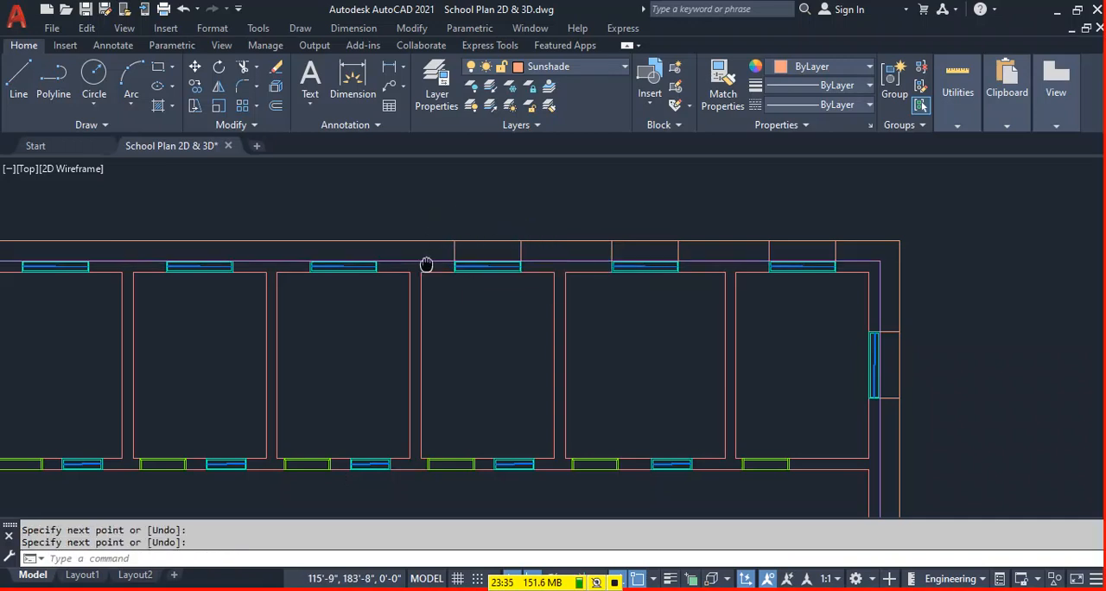
Draw lines from both ends of the middle top-wall window up to the sunshade outline.
scroll(426, 263, up, 2)
click(591, 266)
click(591, 233)
key(Return)
key(Return)
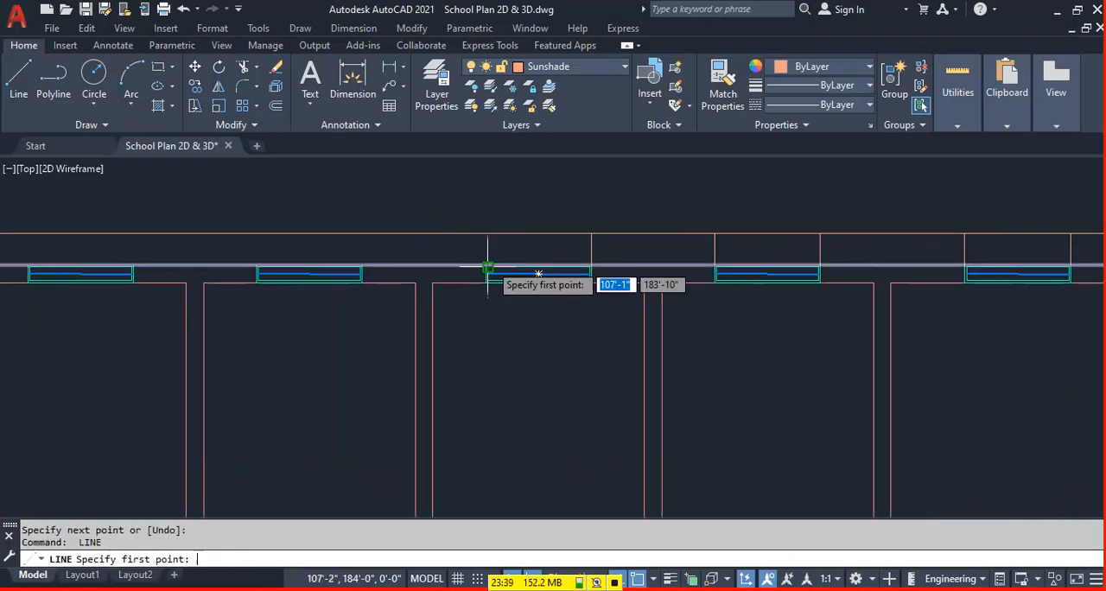
scroll(487, 266, up, 4)
click(482, 269)
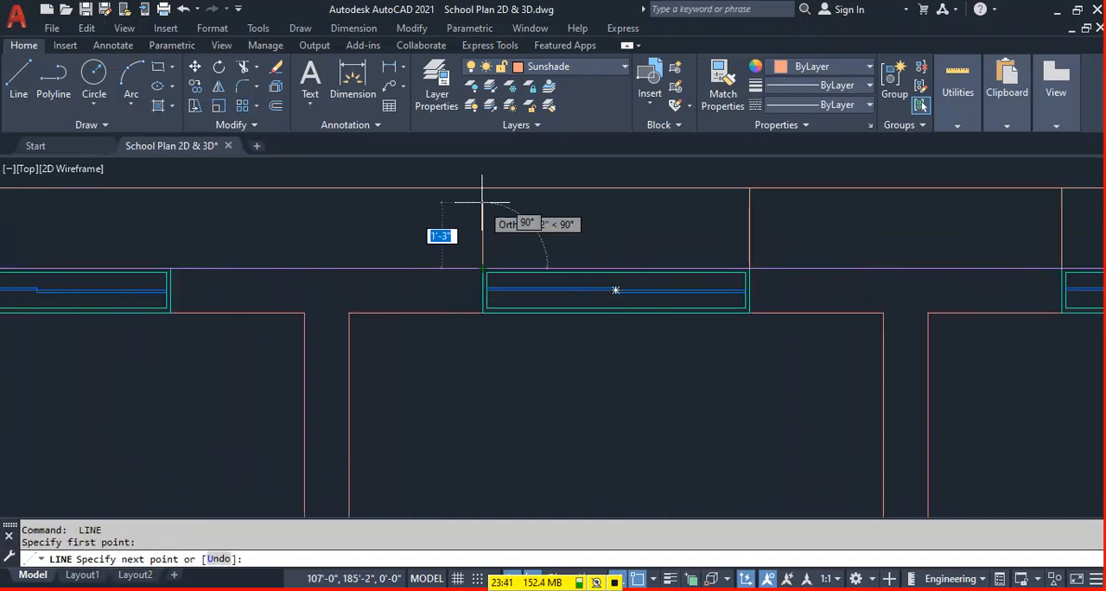
click(482, 187)
key(Return)
Draw lines from both ends of the third top-wall window from the left up to the sunshade outline.
scroll(506, 291, down, 4)
middle_drag(352, 291, 575, 267)
scroll(626, 279, up, 2)
key(Return)
click(607, 281)
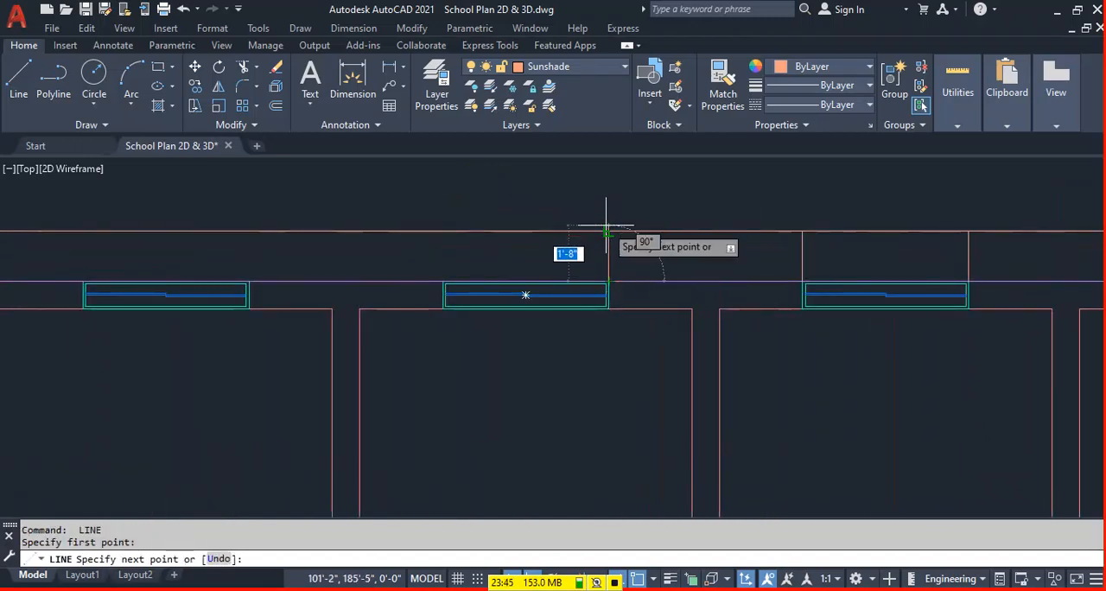
click(608, 232)
key(Return)
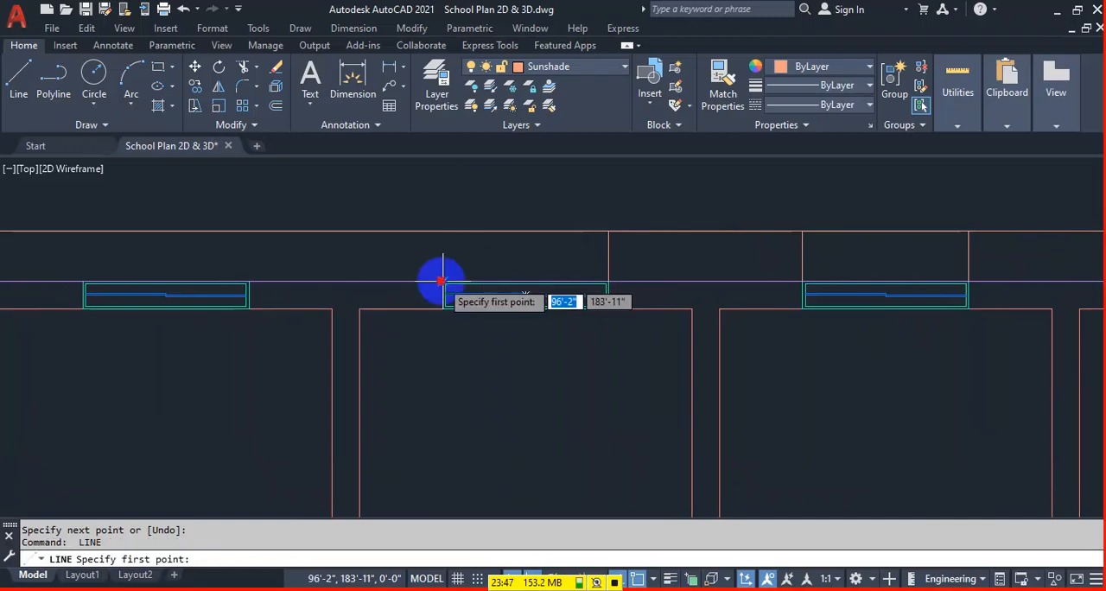
click(443, 281)
click(443, 232)
key(Return)
Draw lines from both ends of the second top-wall window from the left up to the sunshade outline.
middle_drag(721, 299, 642, 299)
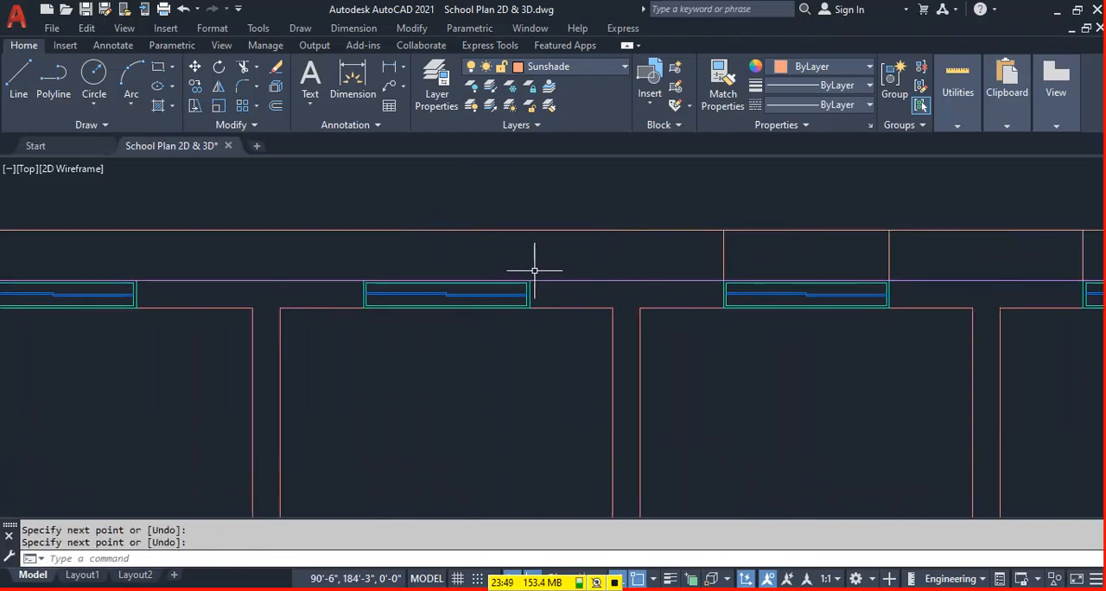
key(Return)
click(529, 280)
click(530, 232)
key(Return)
key(Return)
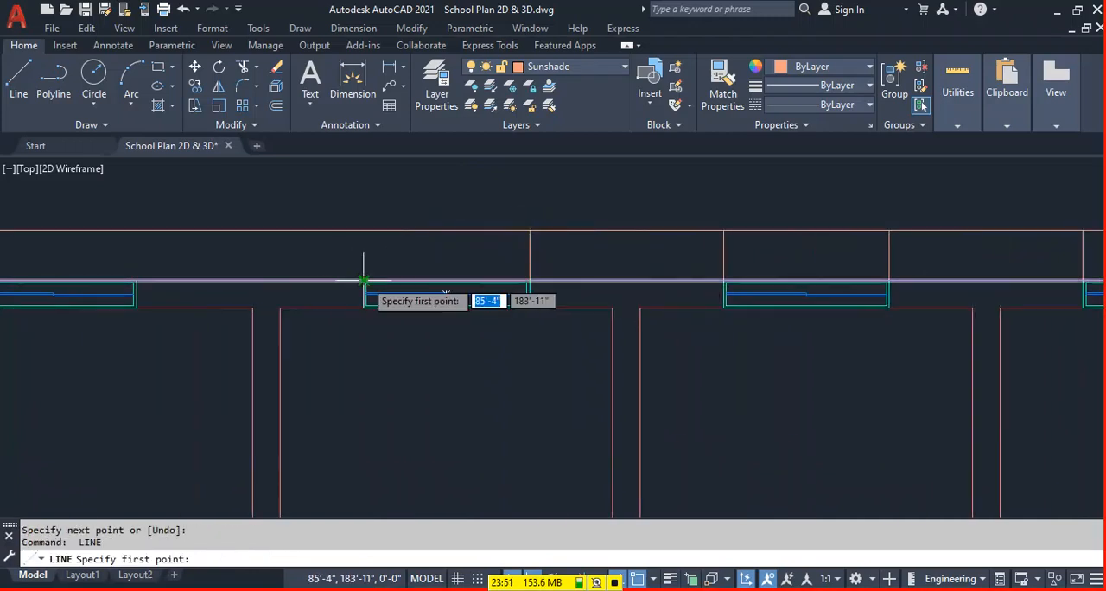
click(363, 281)
click(364, 231)
Draw lines from both ends of the leftmost top-wall window up to the sunshade outline.
key(Return)
mouse_move(861, 301)
middle_down()
mouse_move(772, 316)
mouse_move(788, 318)
middle_up()
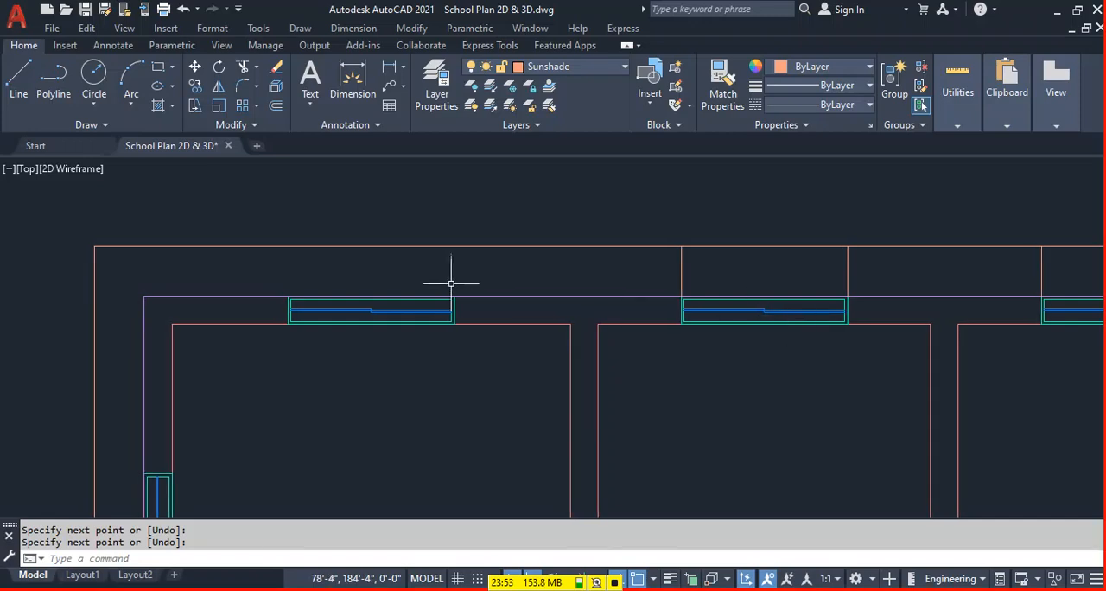
click(454, 298)
click(454, 248)
key(Return)
key(Return)
click(288, 294)
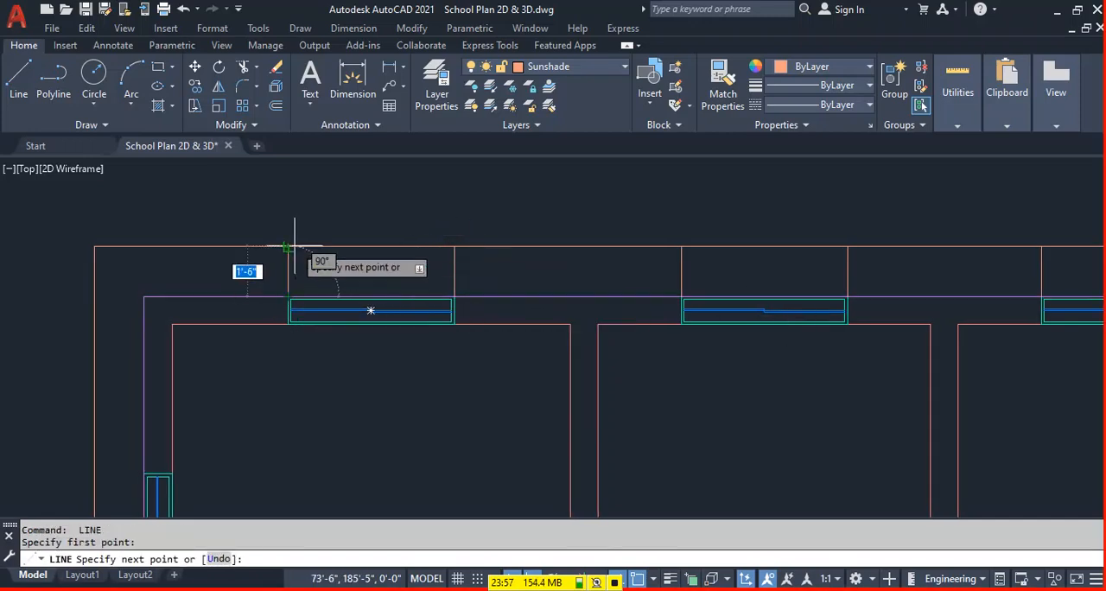
key(Return)
Draw lines from both outer ends of the upper-left room's left-wall window out to the sunshade outline.
scroll(609, 313, down, 2)
middle_drag(314, 397, 471, 308)
scroll(458, 317, up, 2)
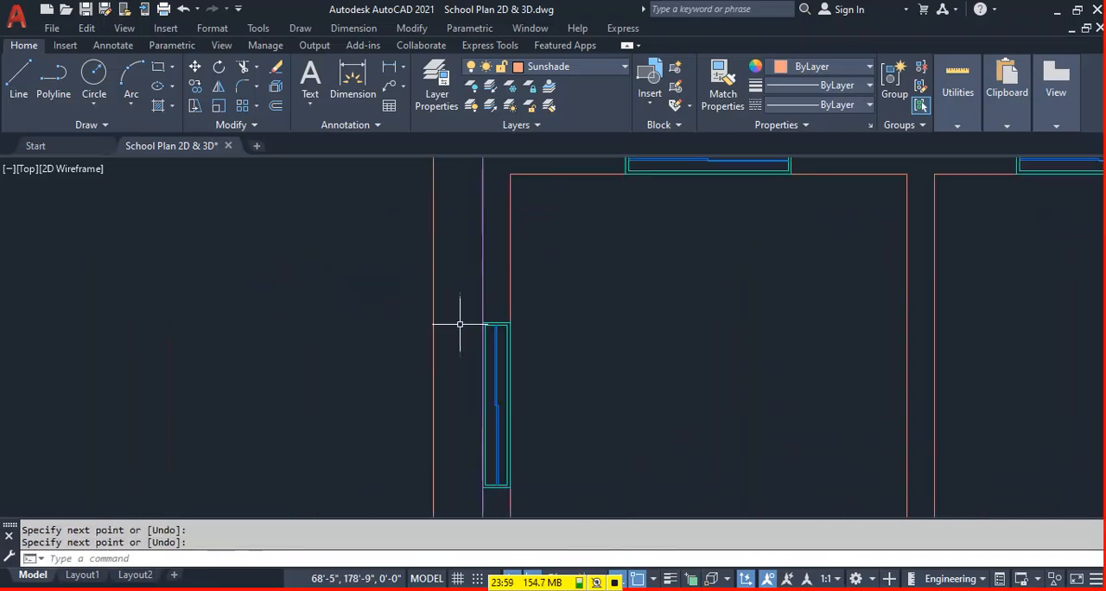
key(Return)
click(470, 322)
key(Escape)
key(Return)
click(471, 322)
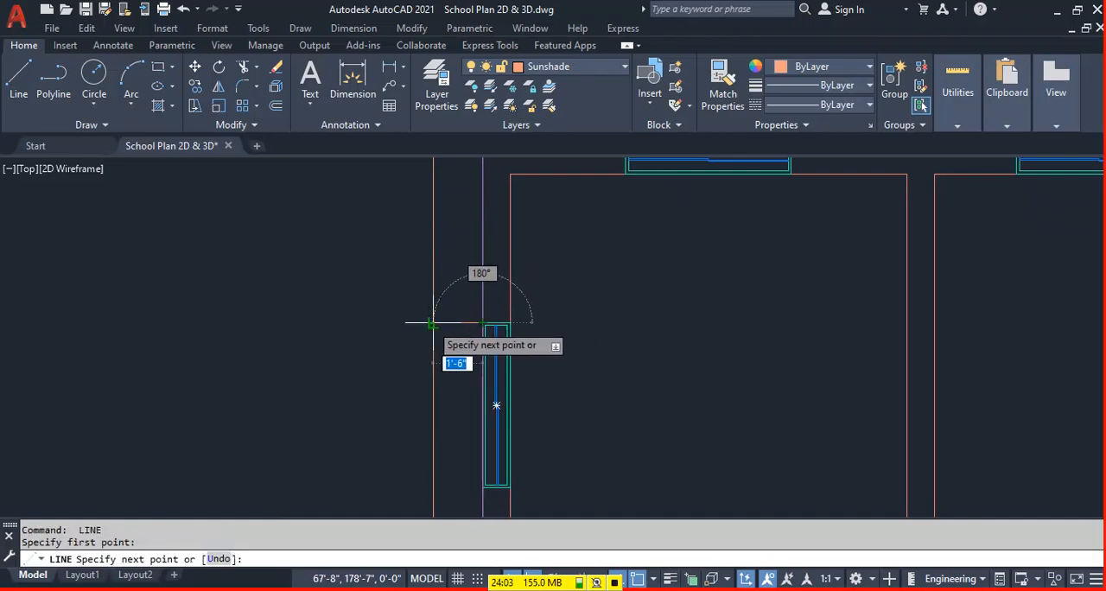
click(434, 322)
key(Return)
key(Return)
click(483, 486)
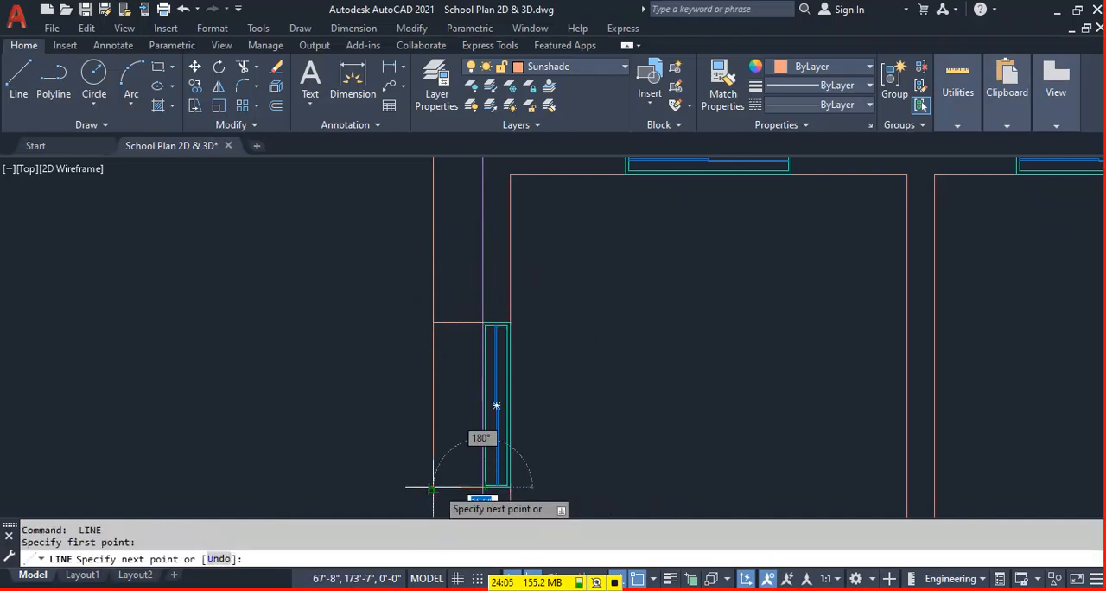
key(Return)
Draw lines from both outer ends of the lower-left room's left-wall window out to the sunshade outline.
scroll(511, 389, down, 6)
middle_drag(504, 461, 513, 319)
scroll(520, 439, up, 4)
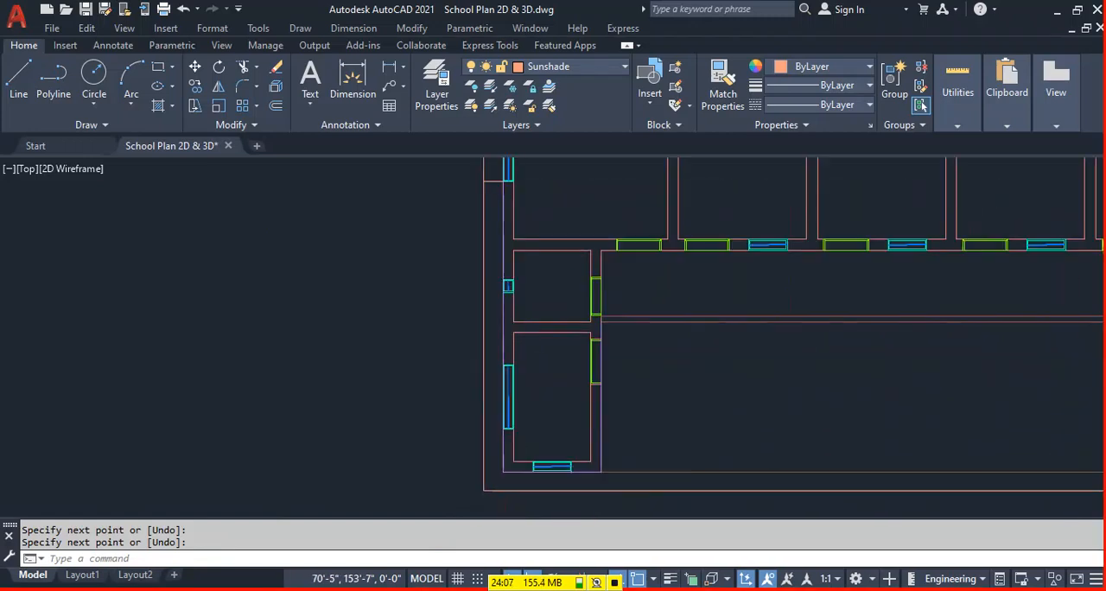
scroll(485, 236, up, 2)
key(Return)
click(493, 396)
click(445, 394)
key(Return)
scroll(475, 381, down, 4)
scroll(484, 443, up, 2)
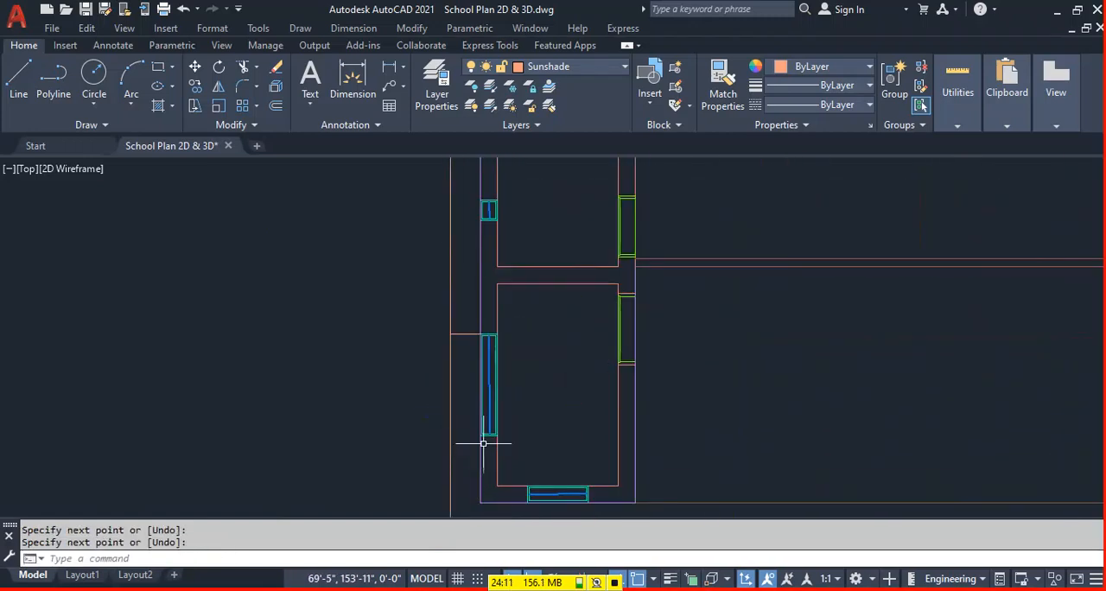
click(482, 435)
click(451, 435)
key(Return)
Draw lines from both ends of the lower-left room's bottom window down to the sunshade outline.
scroll(484, 424, down, 3)
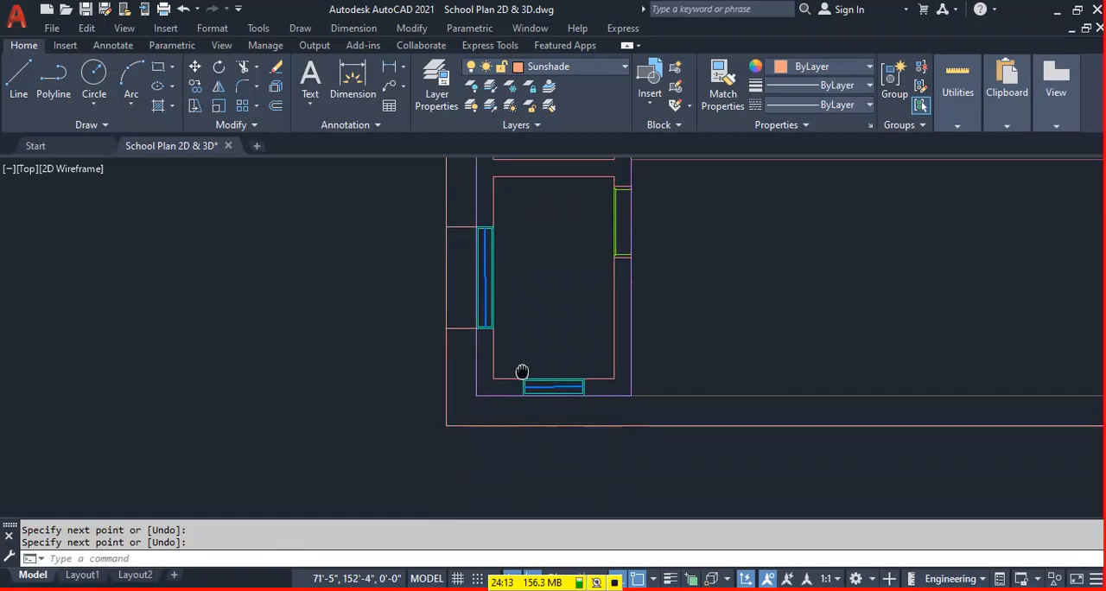
key(Return)
click(523, 395)
click(523, 425)
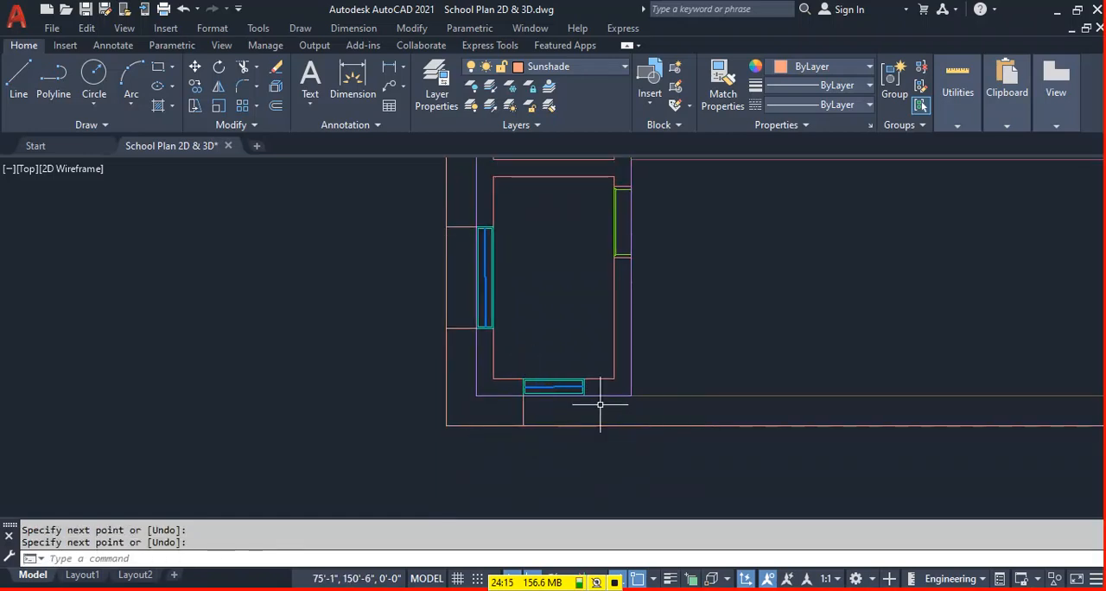
click(584, 395)
click(584, 425)
key(Return)
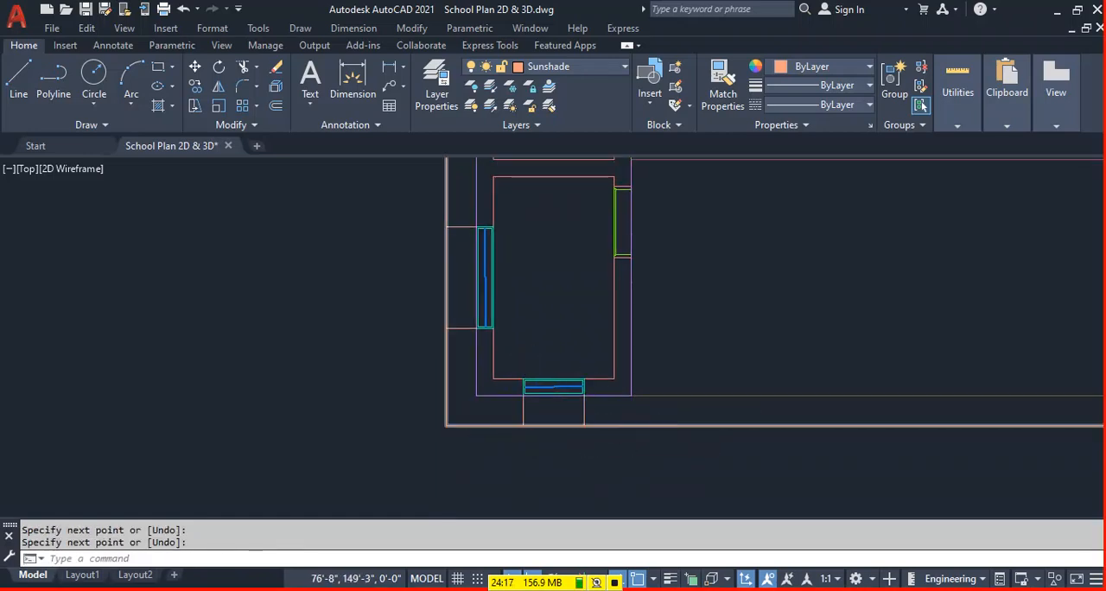
Trim the sunshade outline between the two bottom-wall windows and around the building's bottom-left corner.
scroll(661, 458, down, 4)
text(tr)
key(Return)
drag(452, 450, 450, 465)
drag(357, 463, 346, 433)
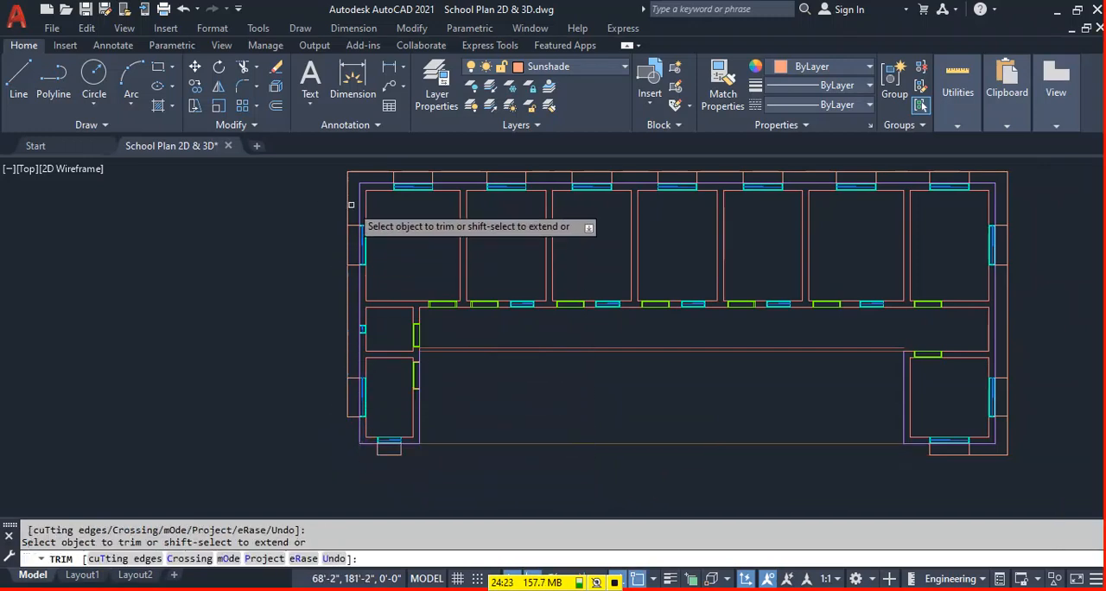
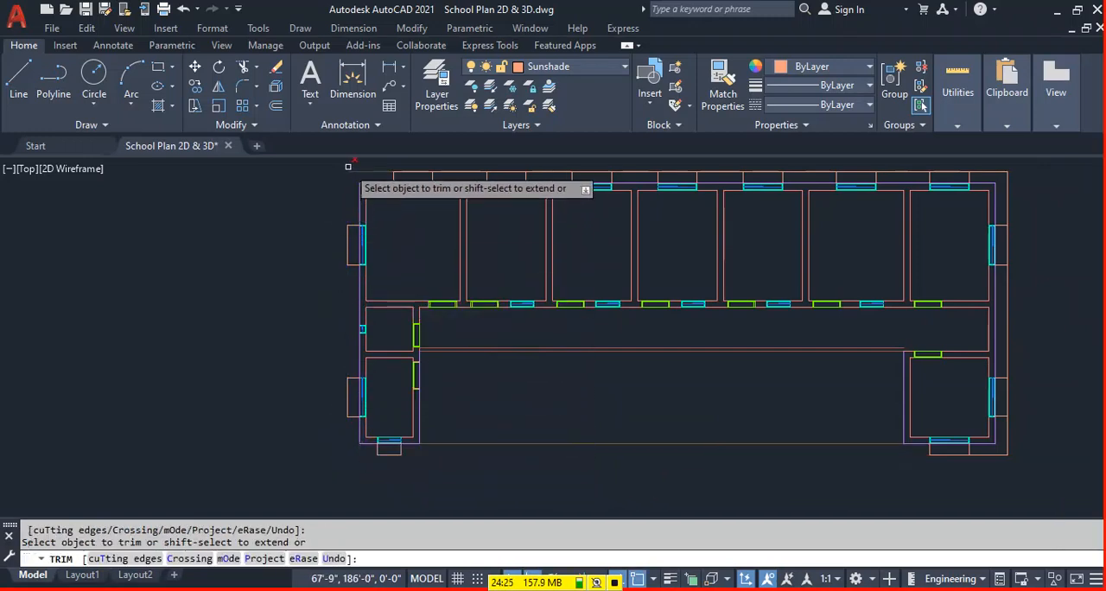
Undo the last left-wall trim and trim the sunshade outline between the top-wall windows, between the right-wall windows and around the right-hand corners.
key(ctrl+z)
mouse_move(354, 173)
mouse_down()
mouse_move(991, 172)
mouse_move(1009, 183)
mouse_up()
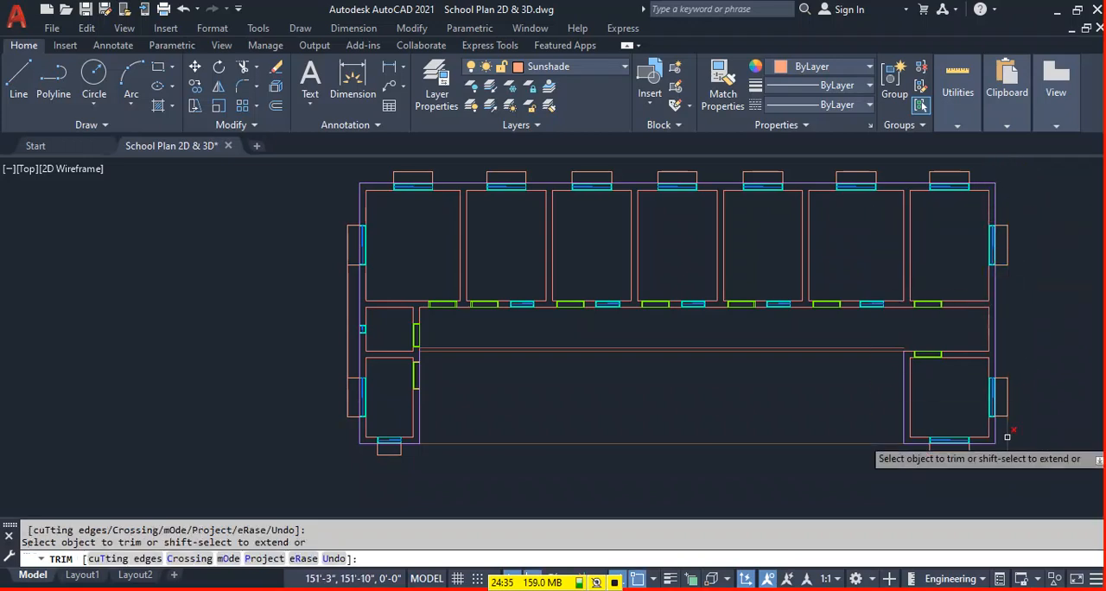
click(988, 455)
key(Escape)
Offset the sunshade outline along the left wall 1' toward the building.
scroll(344, 327, up, 2)
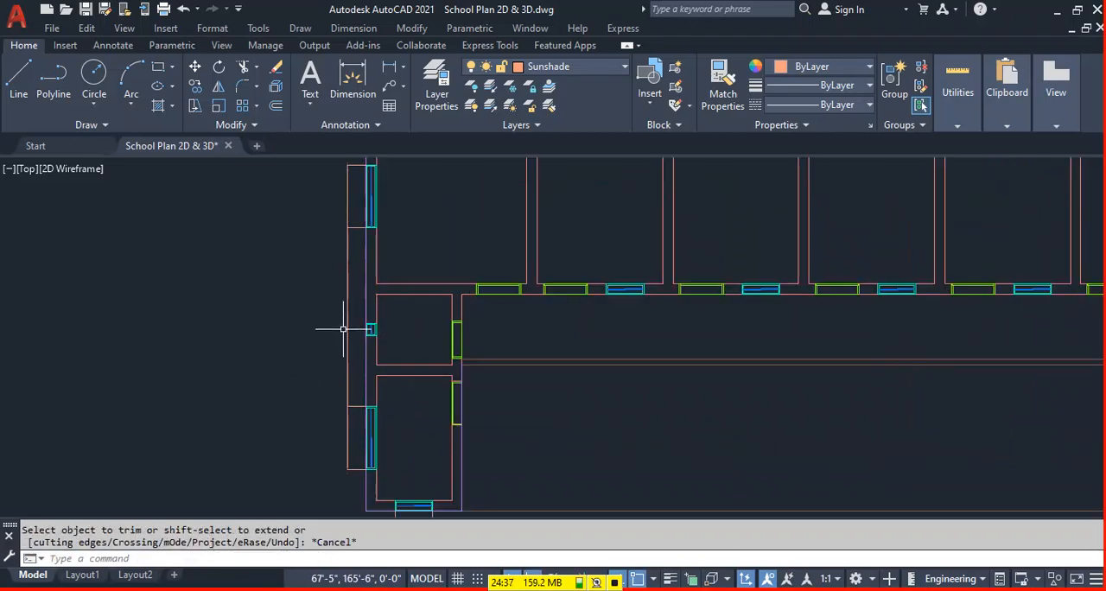
key(Return)
text(1)
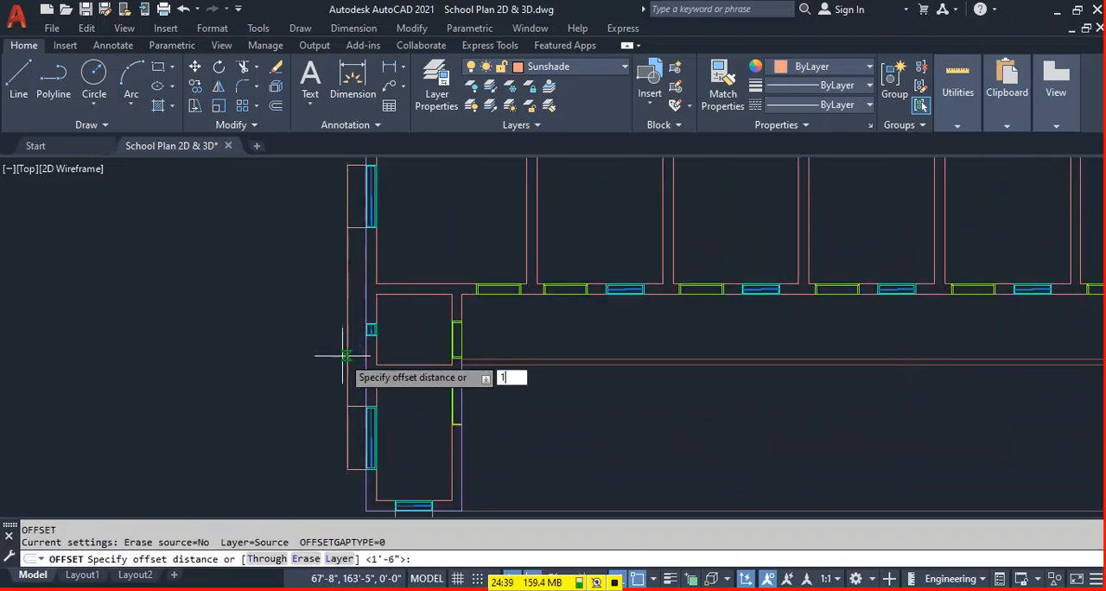
text(')
key(Return)
click(346, 351)
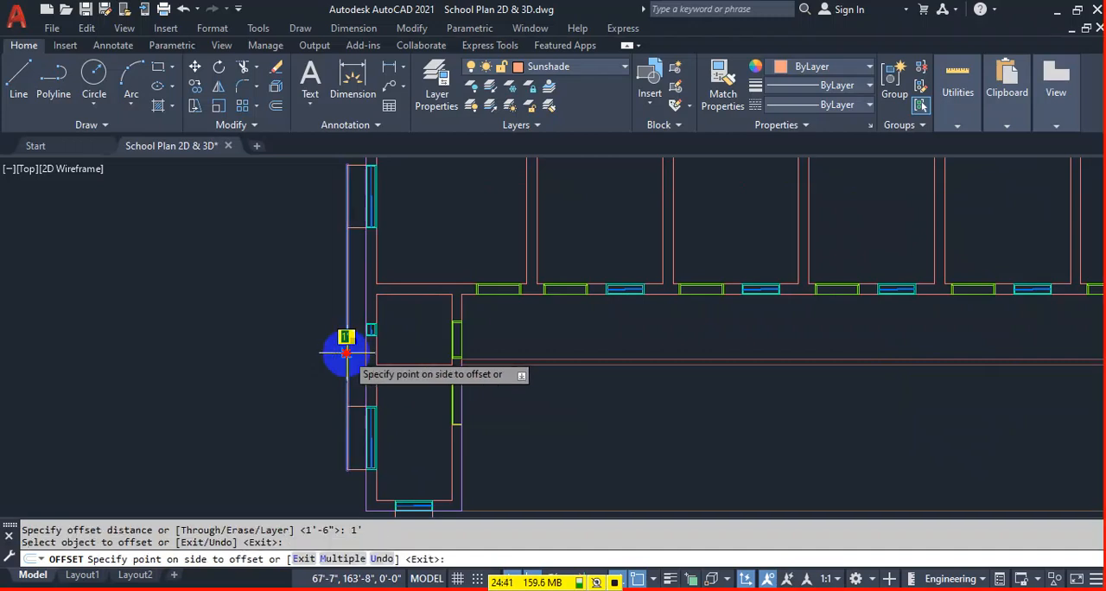
key(Escape)
Trim the outer left-wall sunshade line between the two large windows and the offset line inside both of their sunshades.
click(345, 318)
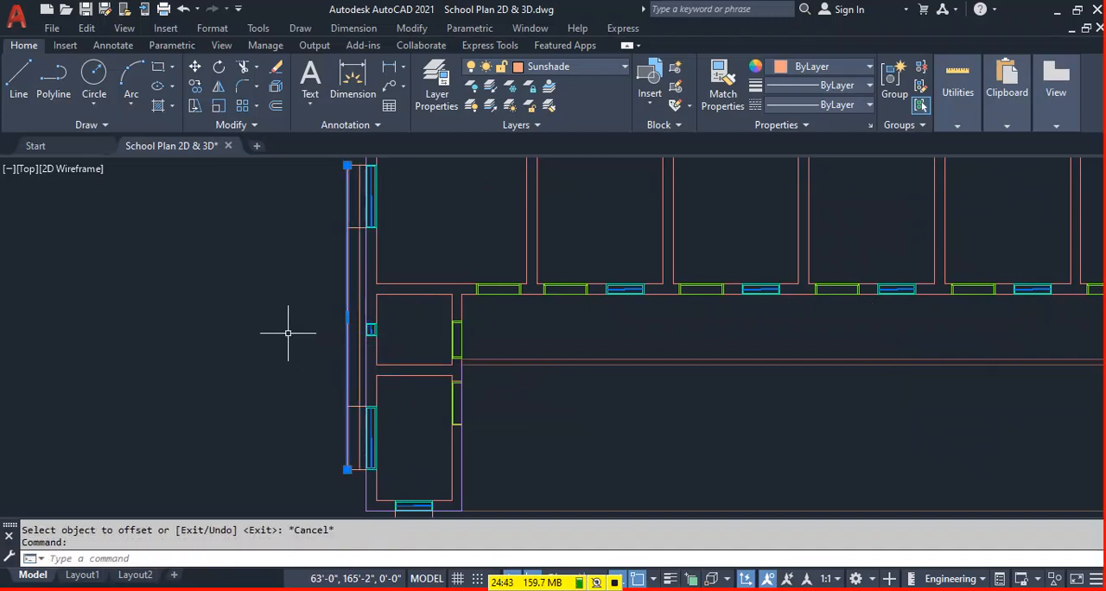
text(tr)
key(Return)
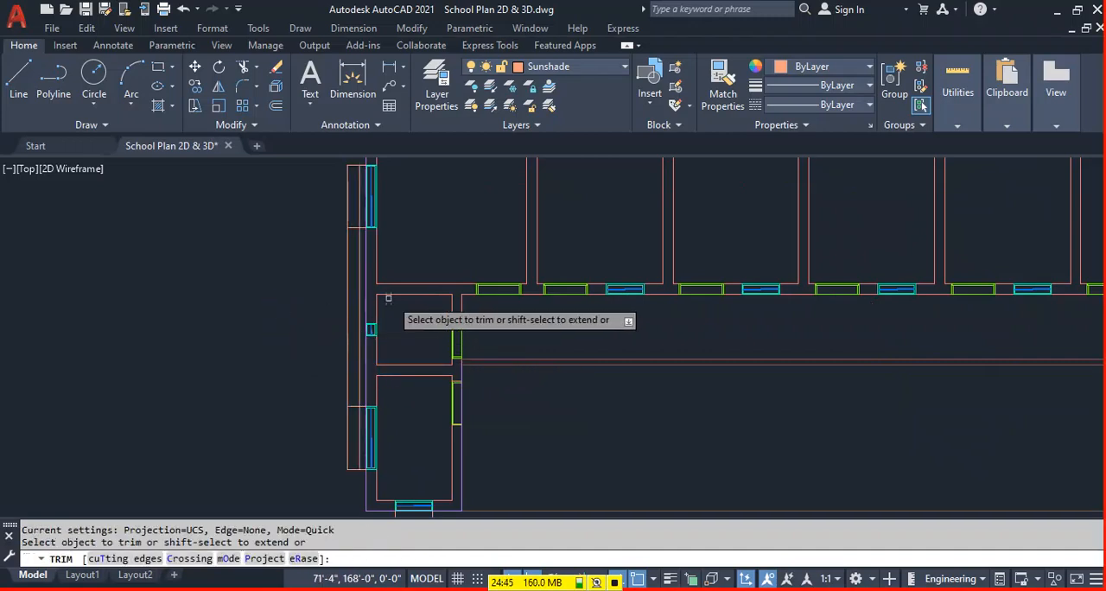
click(347, 311)
click(357, 425)
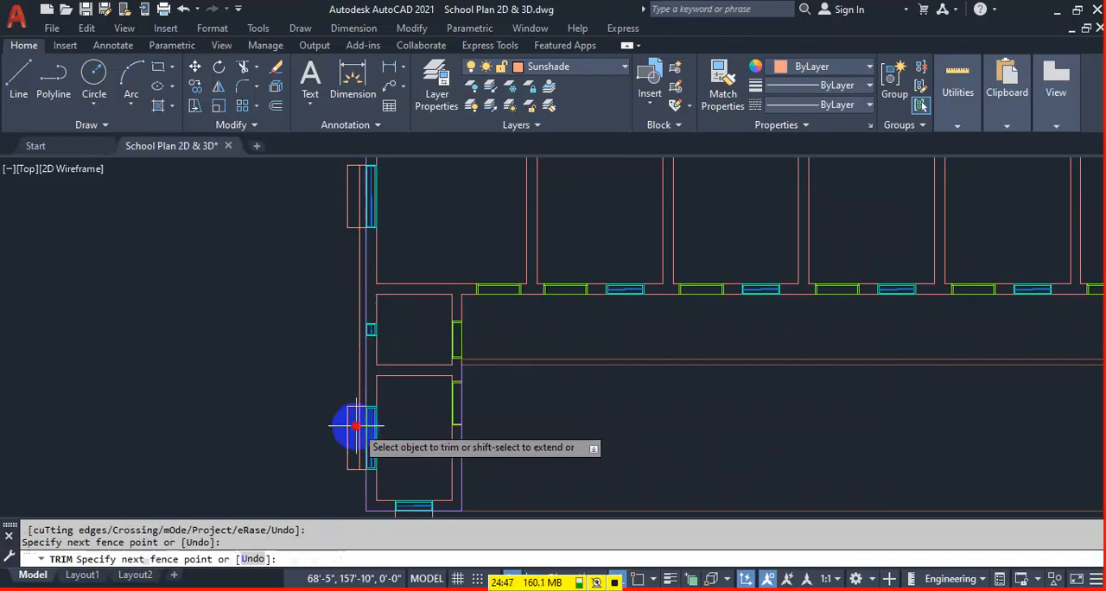
click(359, 423)
click(358, 214)
key(Escape)
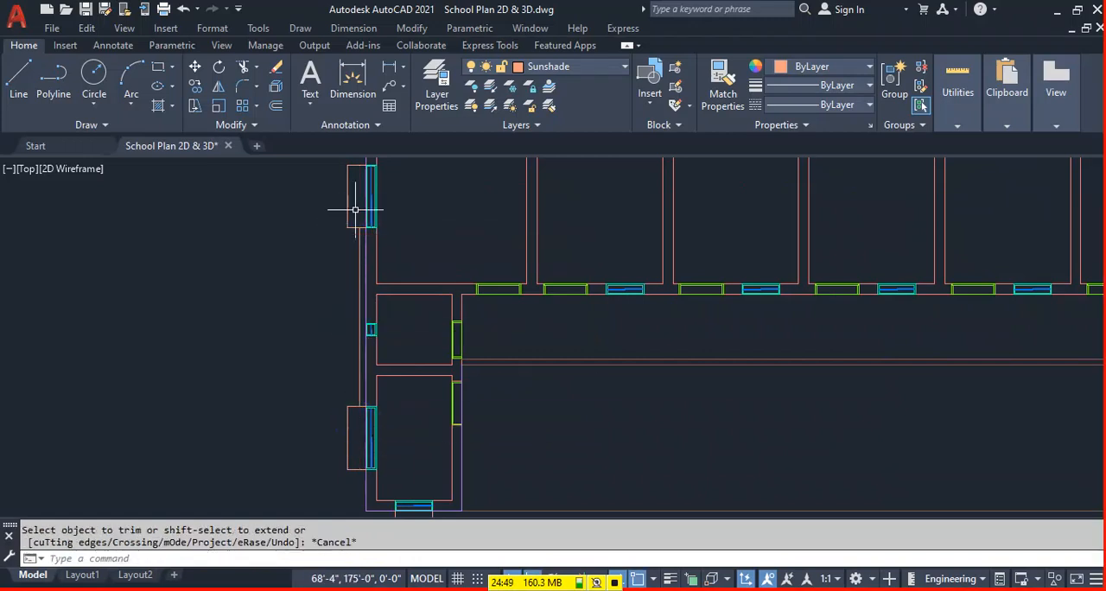
Draw lines from both outer ends of the small left-wall window out to the offset sunshade line.
scroll(372, 332, up, 5)
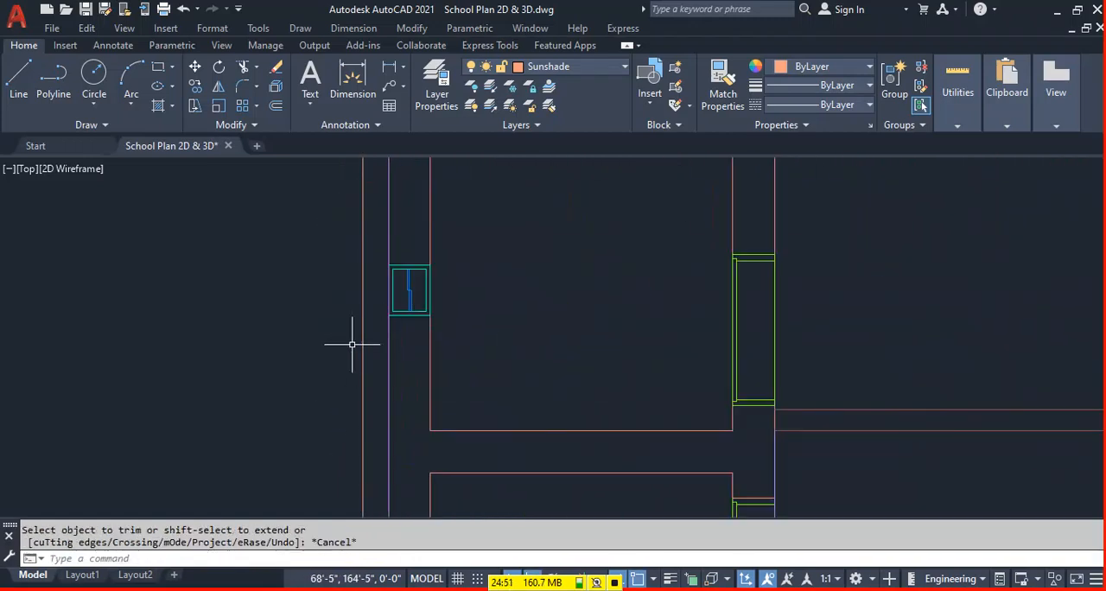
key(l)
key(Return)
click(388, 264)
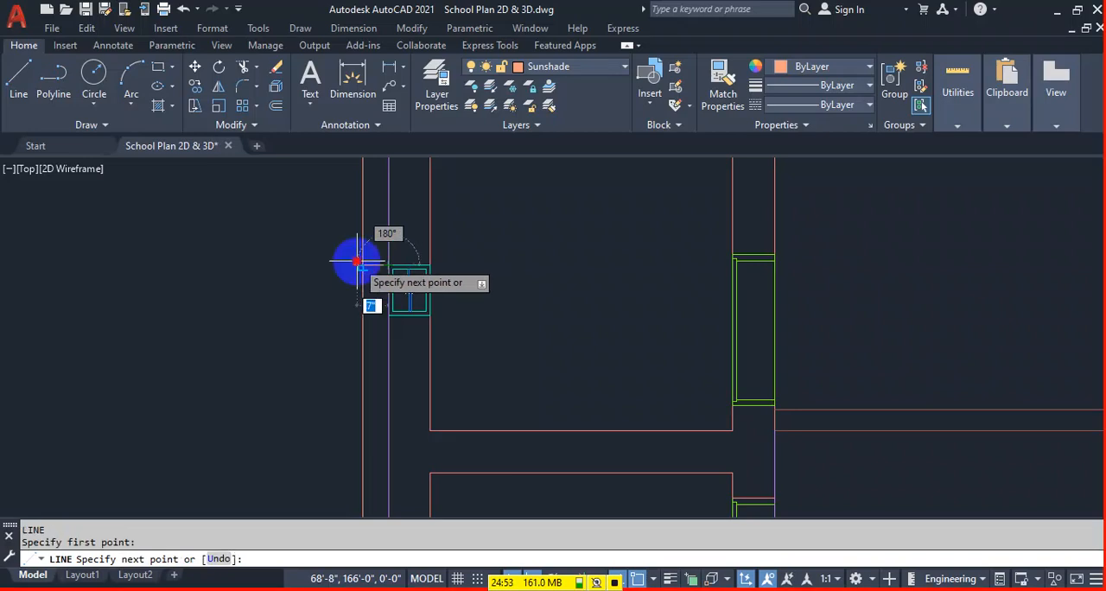
click(363, 265)
key(Return)
key(Return)
click(389, 315)
click(363, 316)
key(Return)
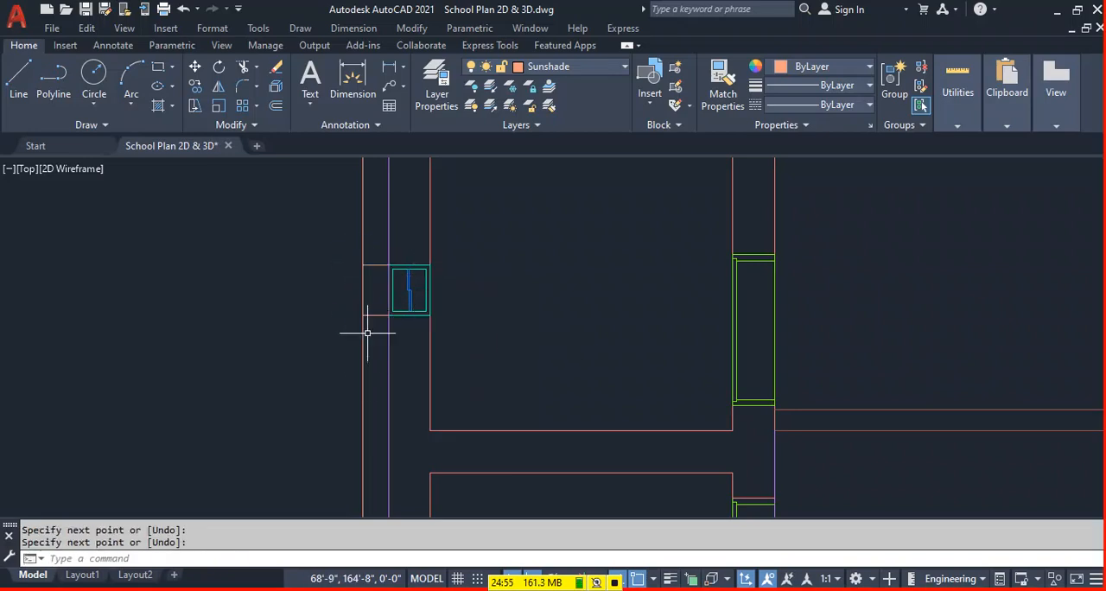
Trim the offset sunshade line above and below the small left-wall window and save the drawing.
scroll(365, 368, down, 4)
middle_drag(320, 383, 330, 353)
text(tr)
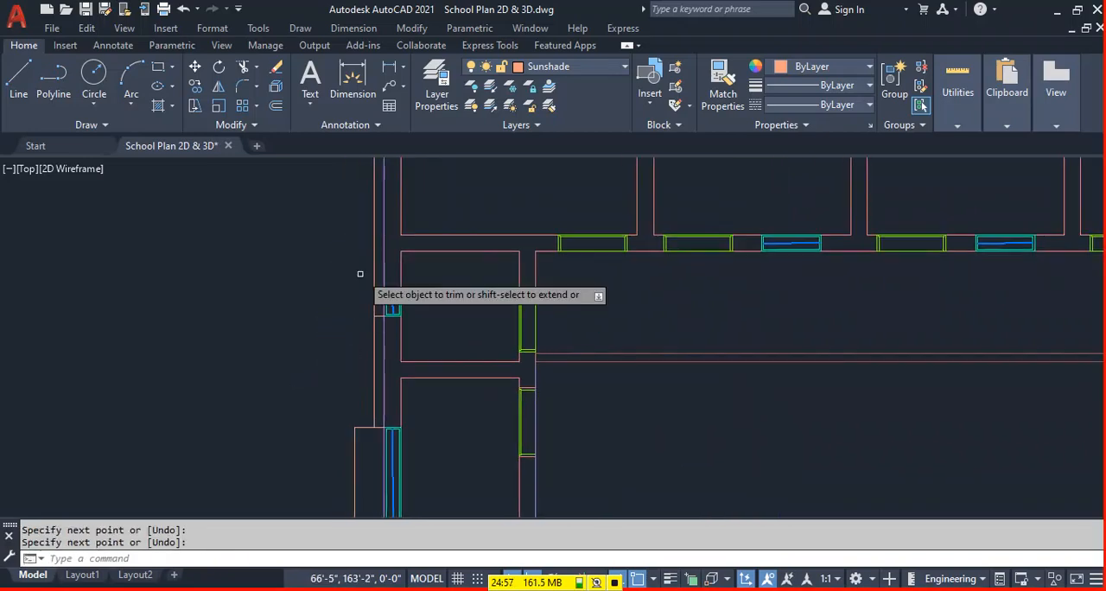
key(Return)
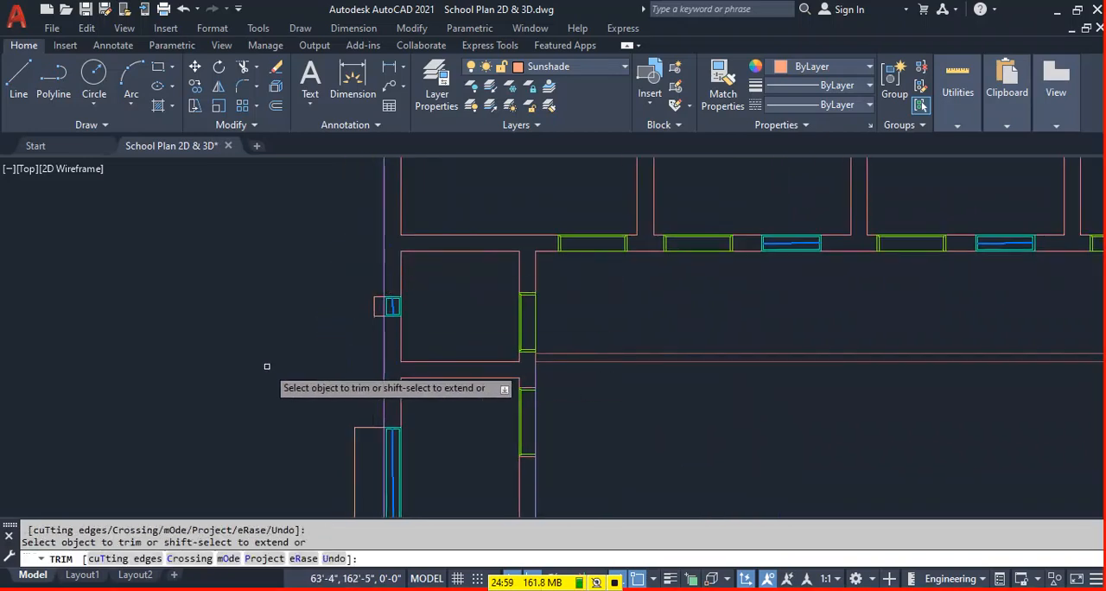
key(Escape)
scroll(437, 423, down, 5)
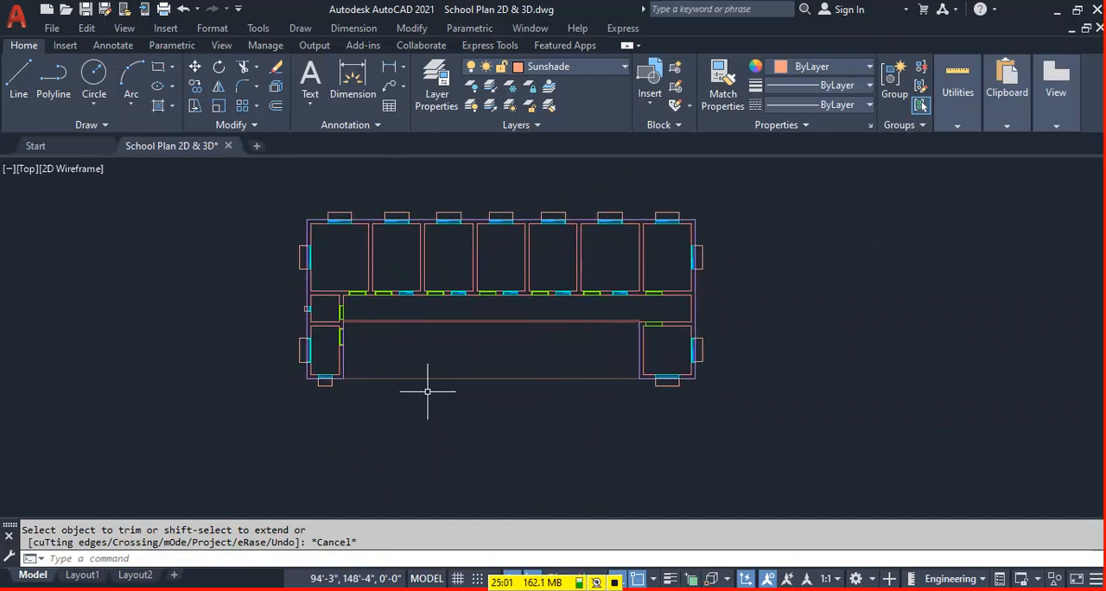
key(ctrl+s)
middle_drag(400, 412, 407, 421)
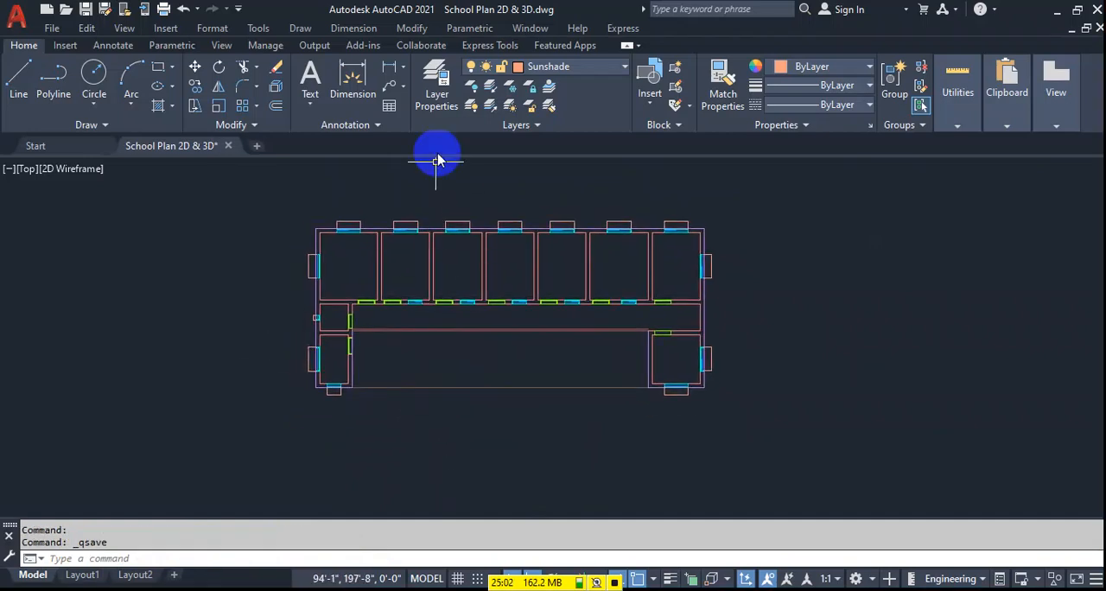
Make Steps the current layer and draw a rectangle 80'8" by 2' in the empty area below the plan.
click(553, 69)
click(555, 280)
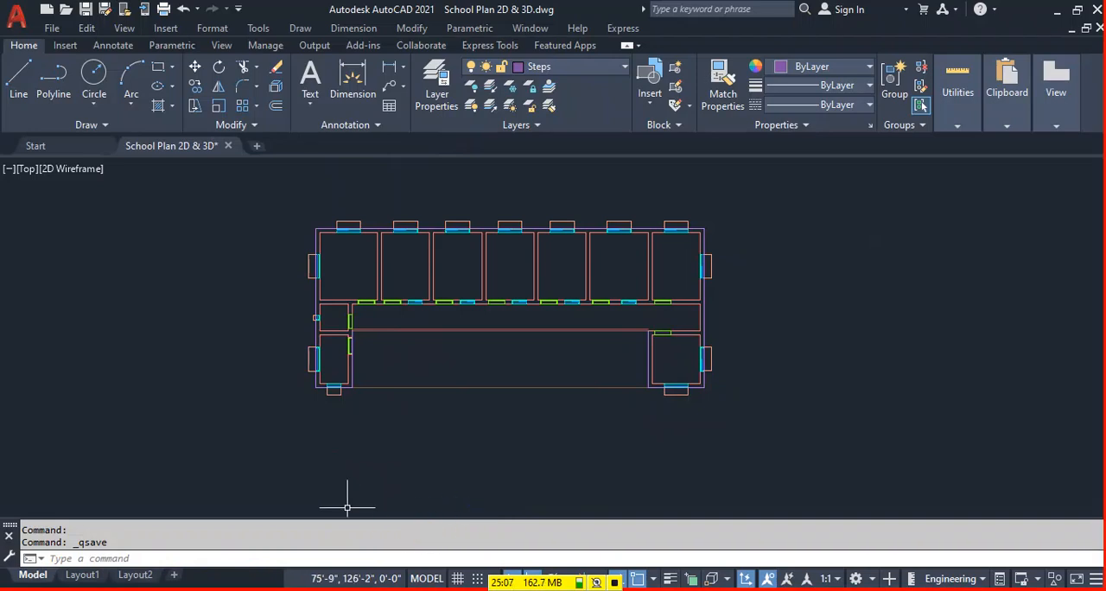
text(rec)
key(Return)
click(690, 482)
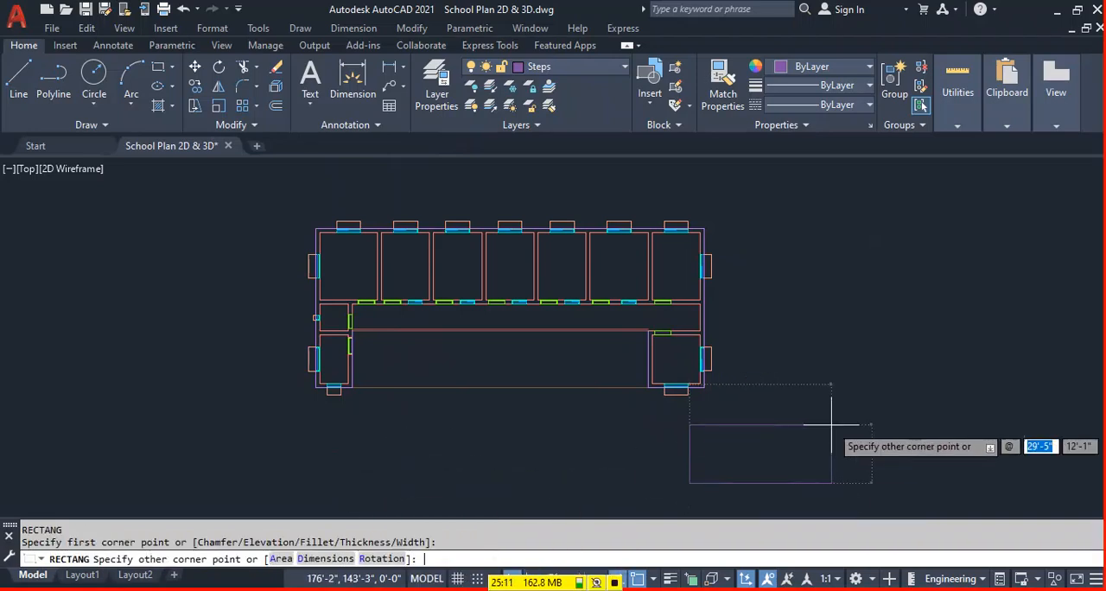
text(80'8)
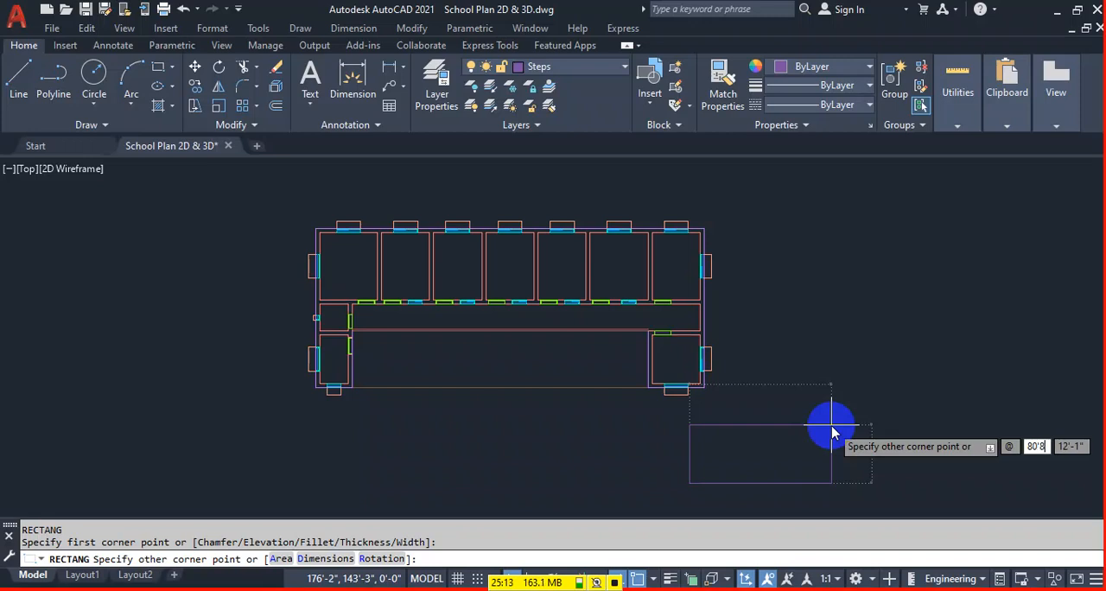
key(Tab)
text(2')
key(Return)
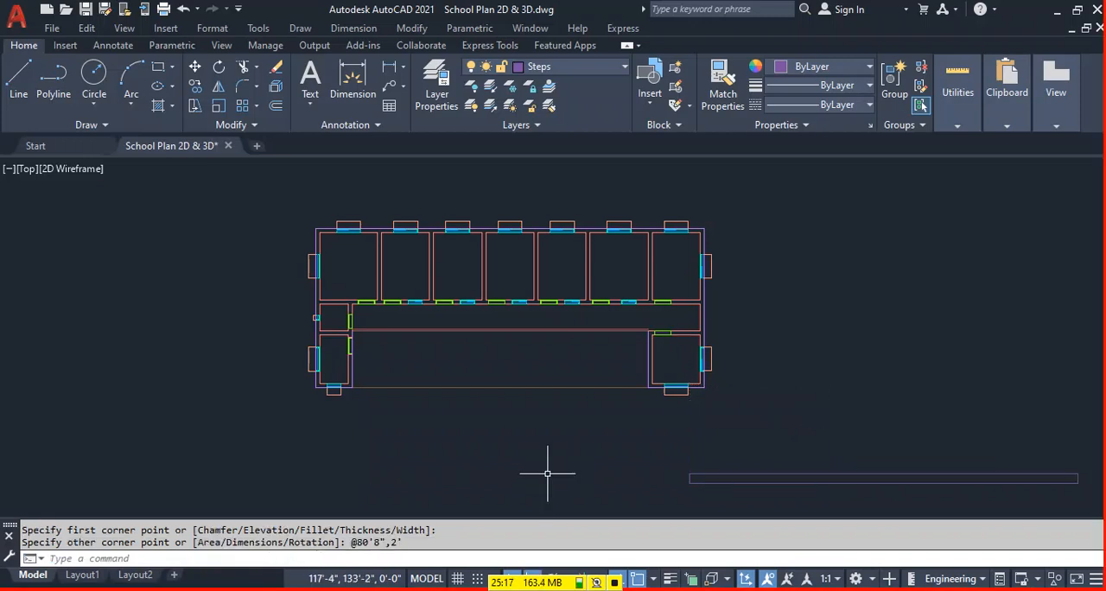
Move the step rectangle by its upper-left corner to the building's bottom-left corner.
click(696, 474)
text(m)
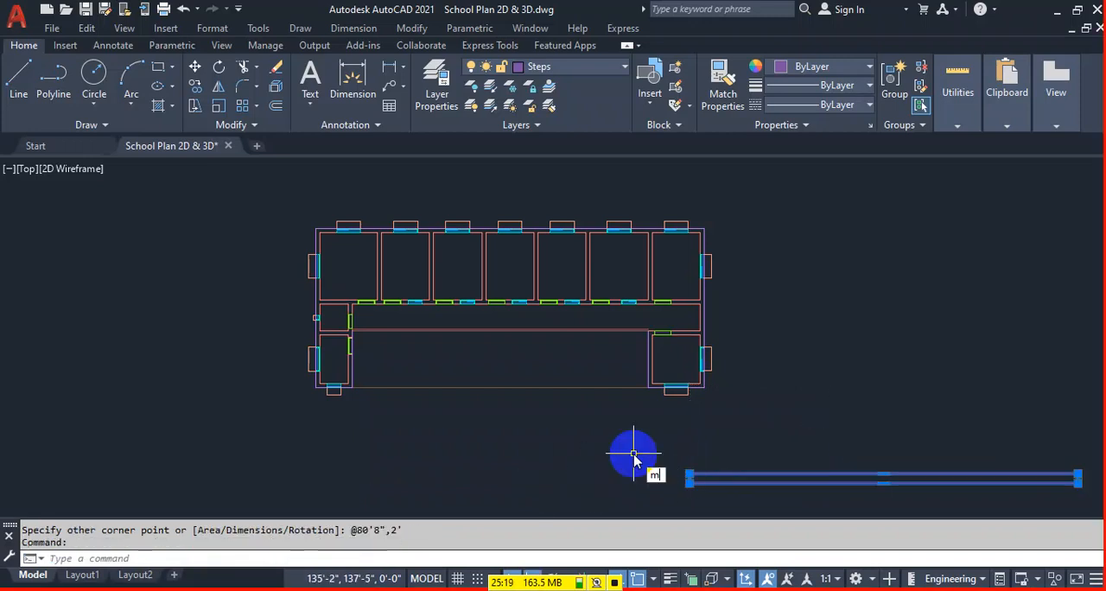
key(Return)
click(689, 473)
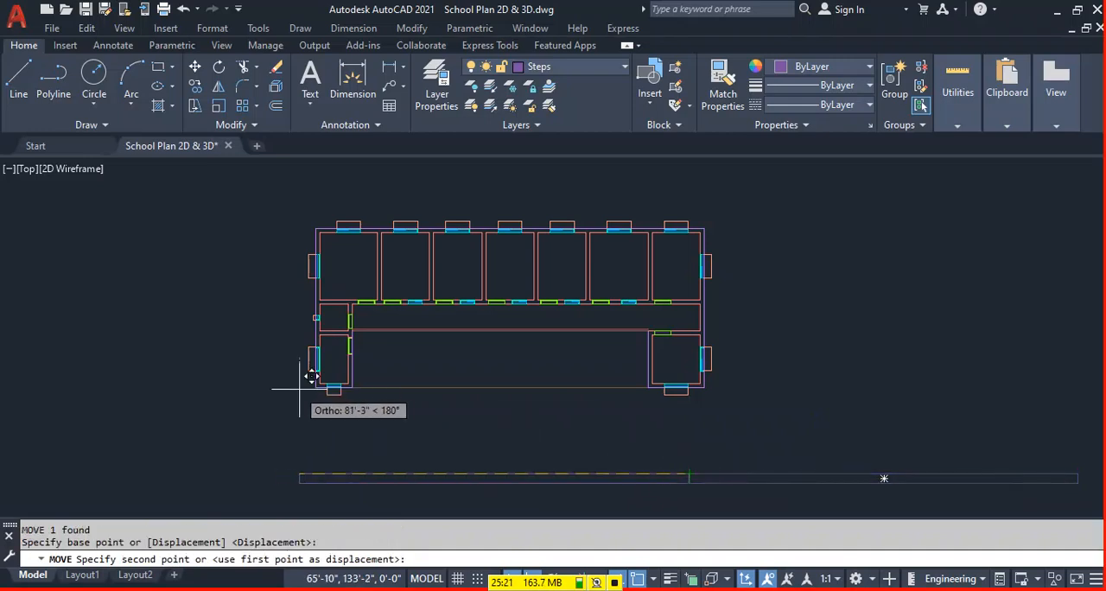
click(316, 387)
Copy the step rectangle three times downward, edge to edge, and save the drawing.
scroll(595, 389, up, 2)
click(589, 388)
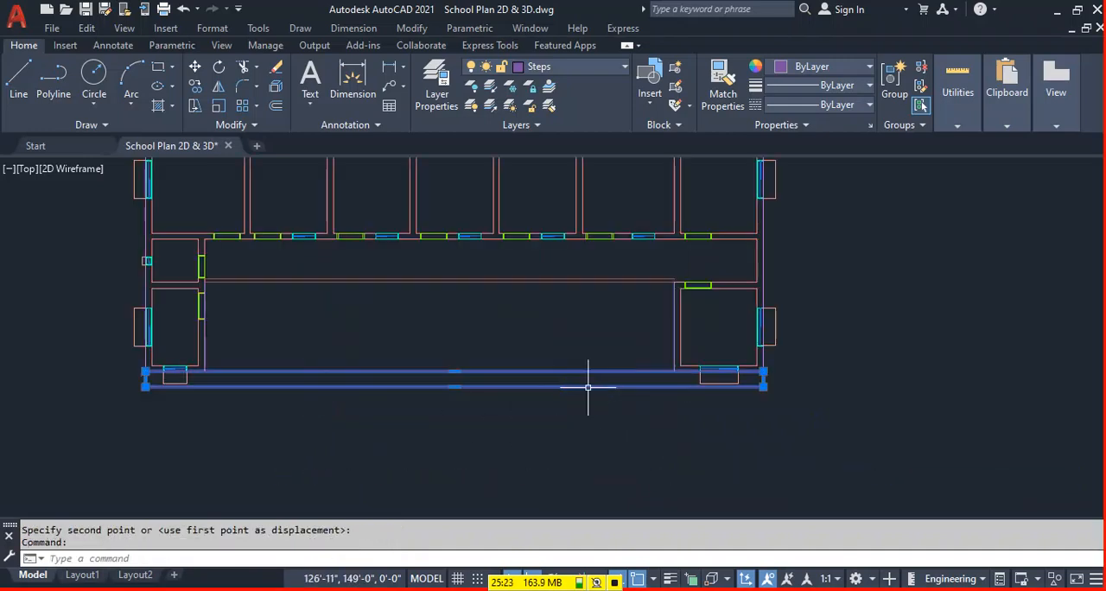
text(c)
key(Return)
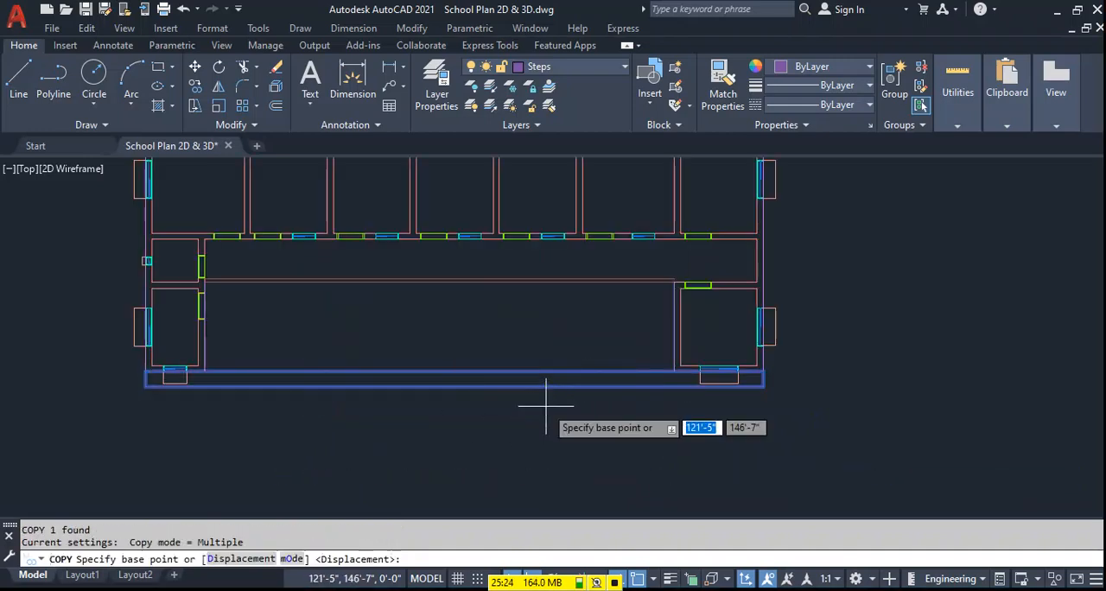
click(762, 372)
click(764, 387)
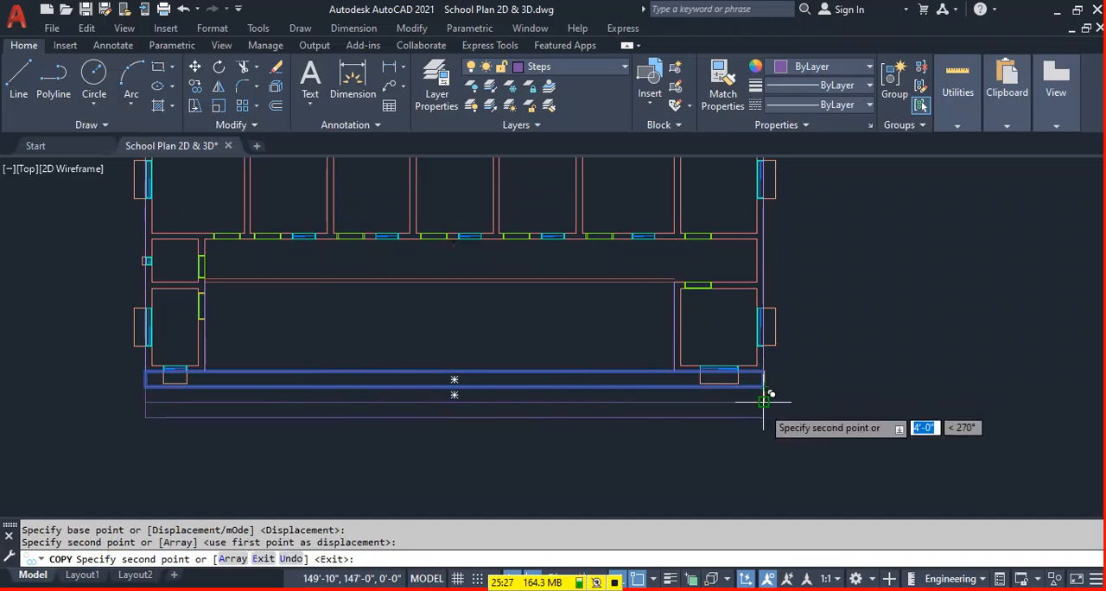
click(764, 402)
click(764, 417)
key(Escape)
scroll(780, 408, down, 4)
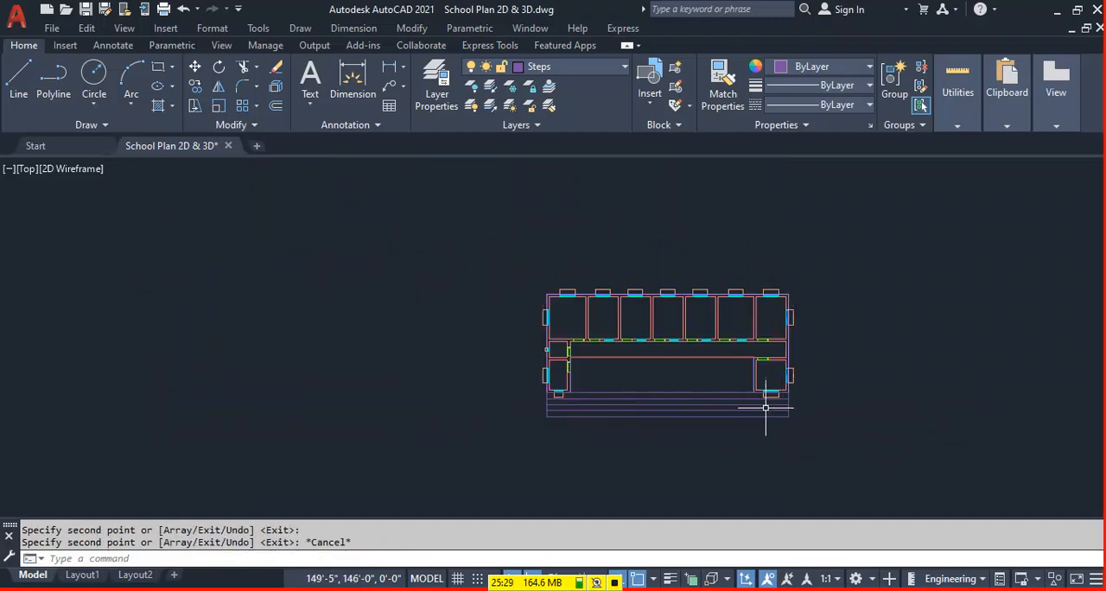
scroll(817, 380, up, 4)
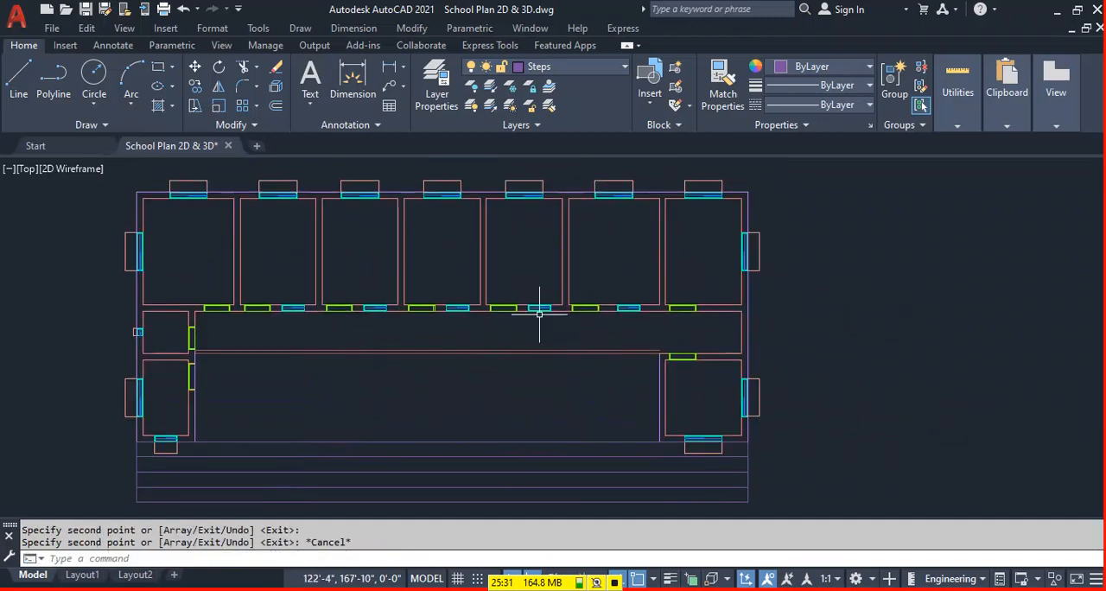
key(ctrl+s)
Make CL the current layer for work on the wall-only plan.
scroll(486, 263, down, 6)
scroll(528, 379, up, 2)
middle_drag(522, 444, 576, 291)
scroll(440, 374, up, 4)
middle_drag(558, 492, 494, 441)
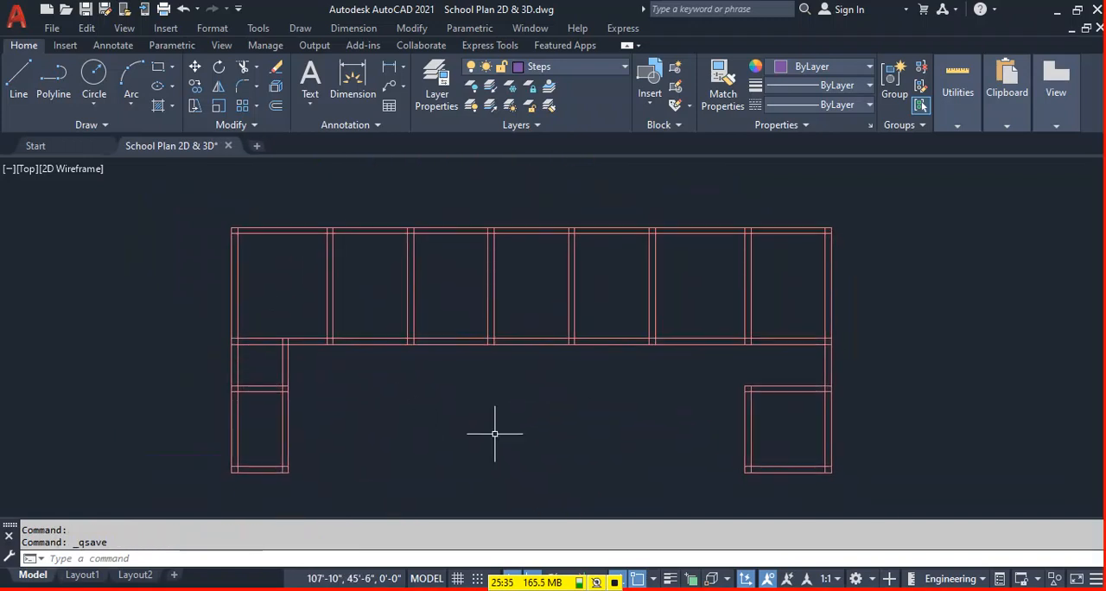
click(582, 68)
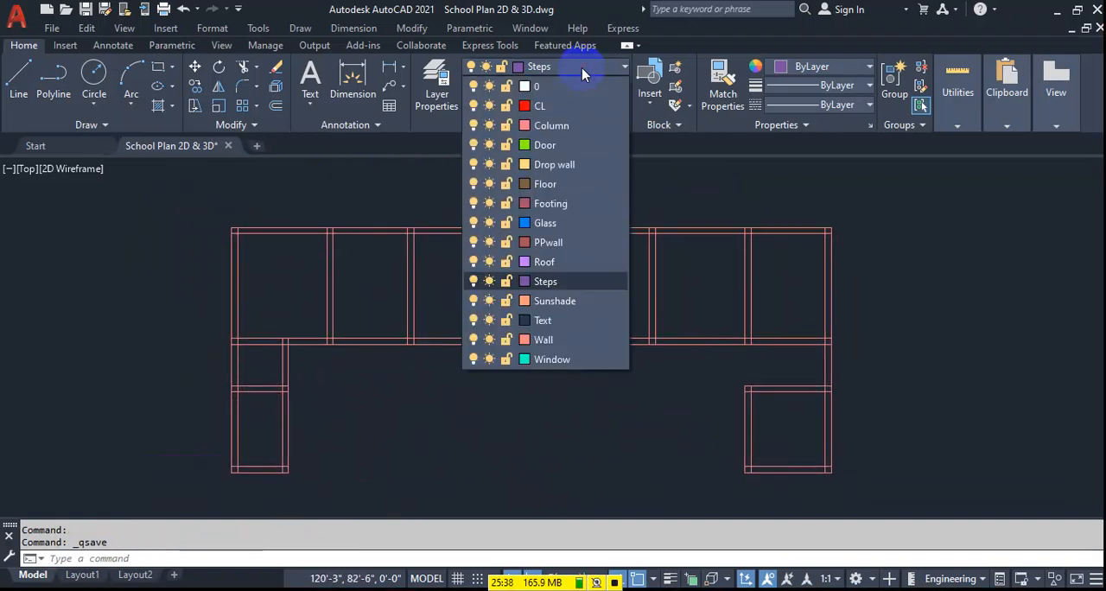
click(557, 107)
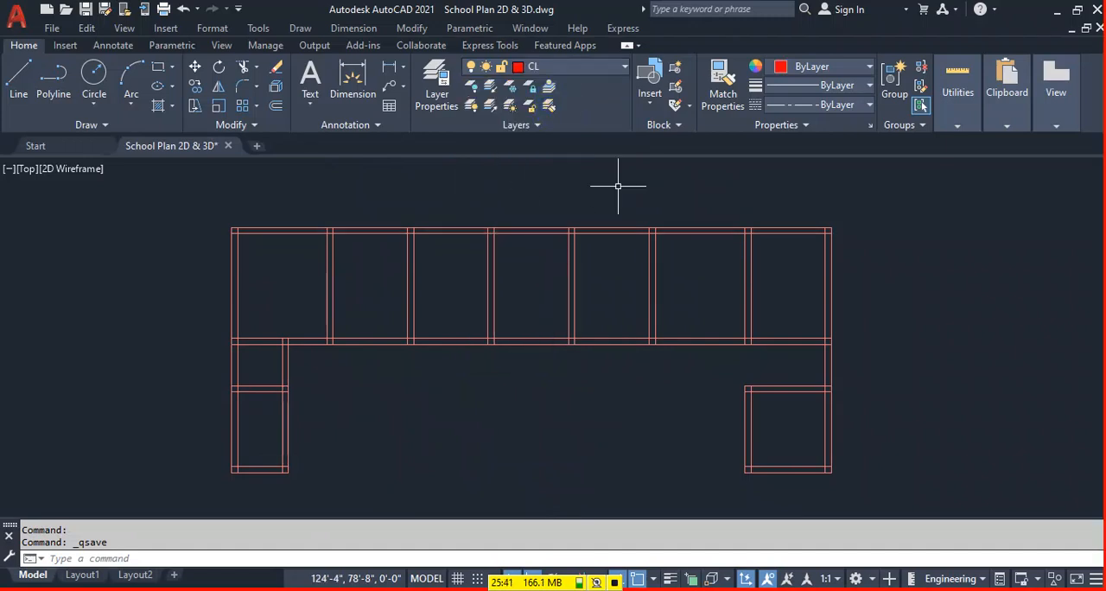
Offset one line of the top wall and the lower line of the long middle wall 5" to the centres of those walls.
text(o)
key(Return)
text(5)
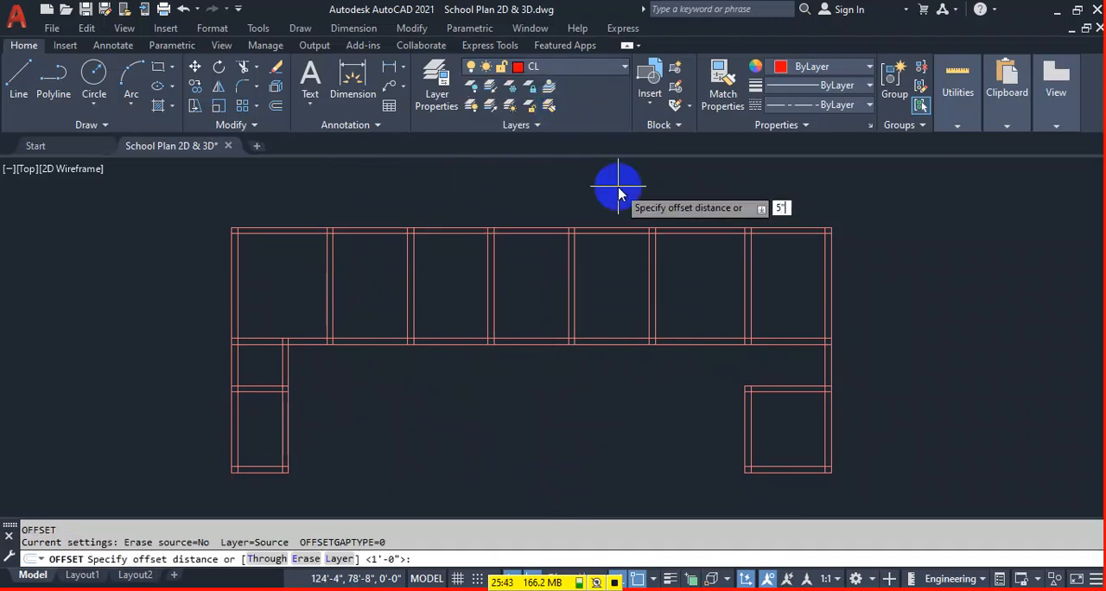
key(Return)
scroll(509, 247, up, 2)
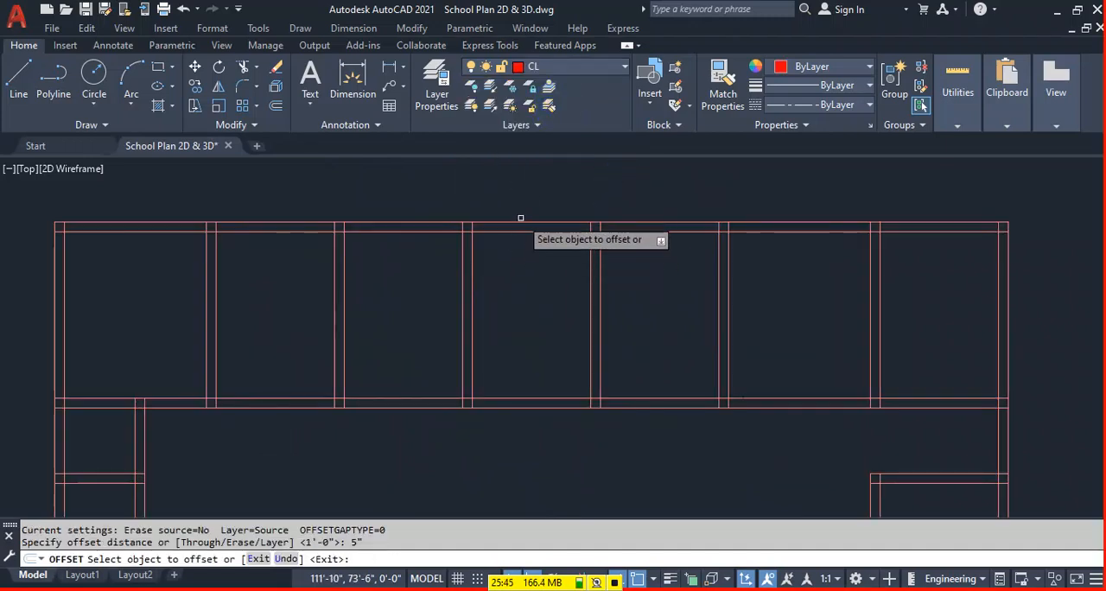
click(517, 227)
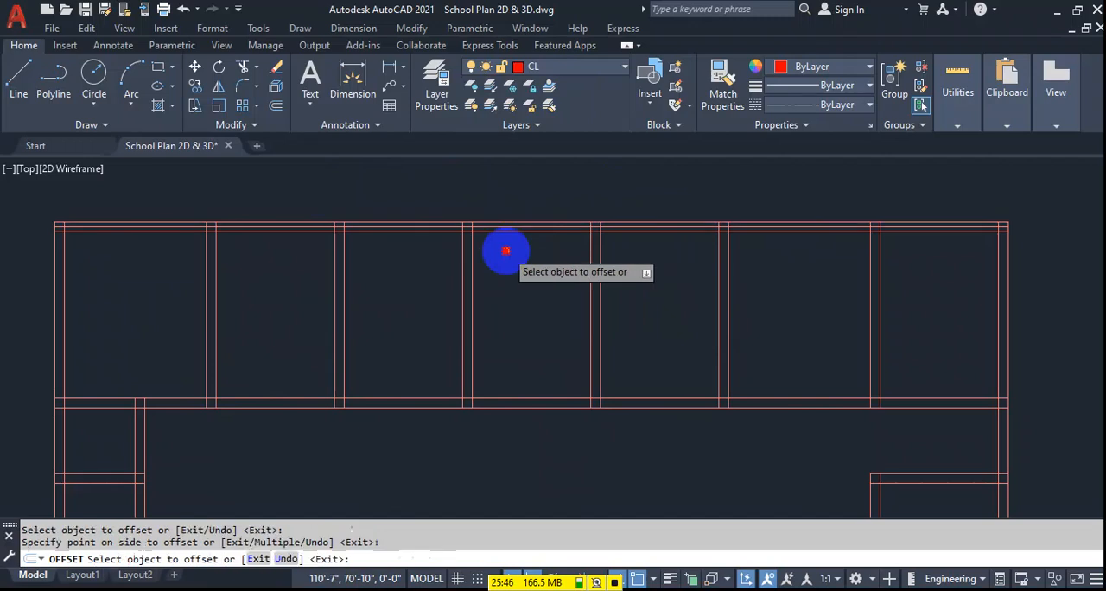
click(514, 406)
click(561, 328)
Offset the outer bottom-wall lines of the lower-left and lower-right rooms 5" inward.
scroll(560, 269, down, 2)
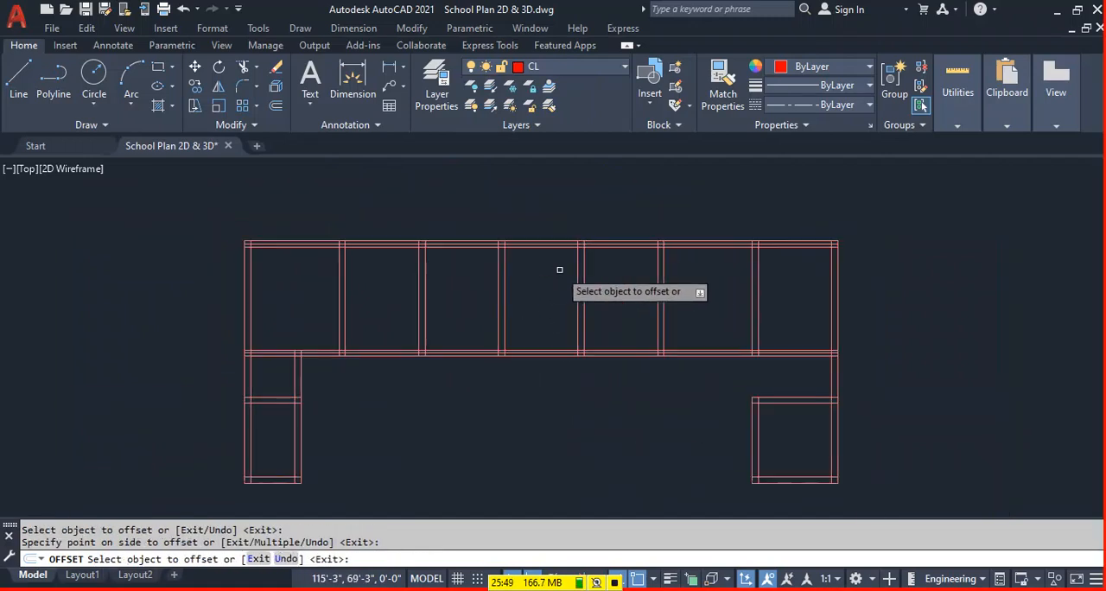
click(270, 475)
click(273, 458)
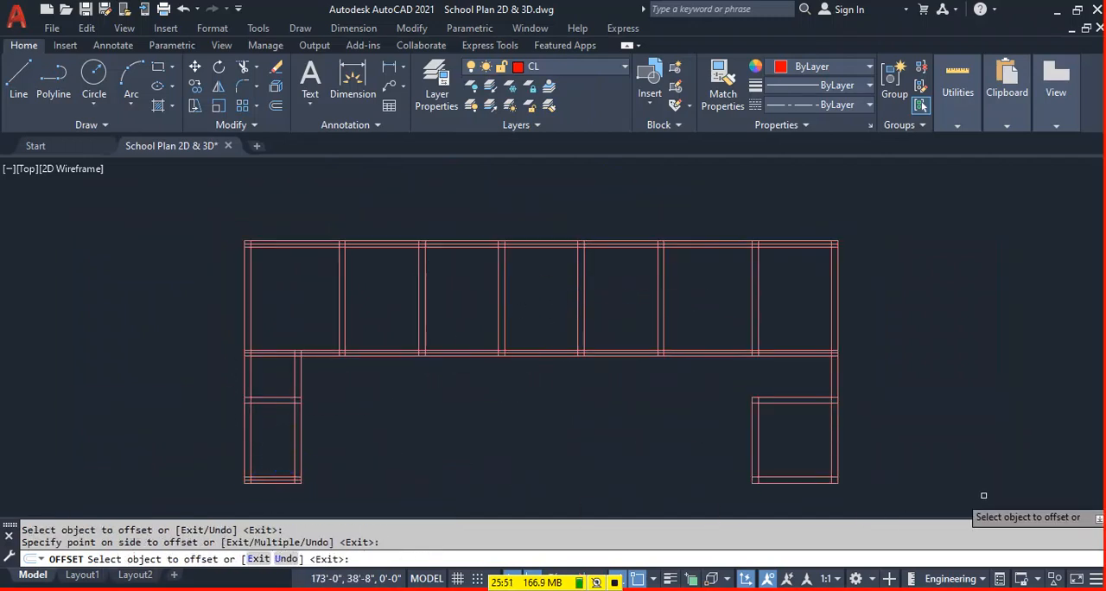
click(820, 483)
click(815, 452)
key(Escape)
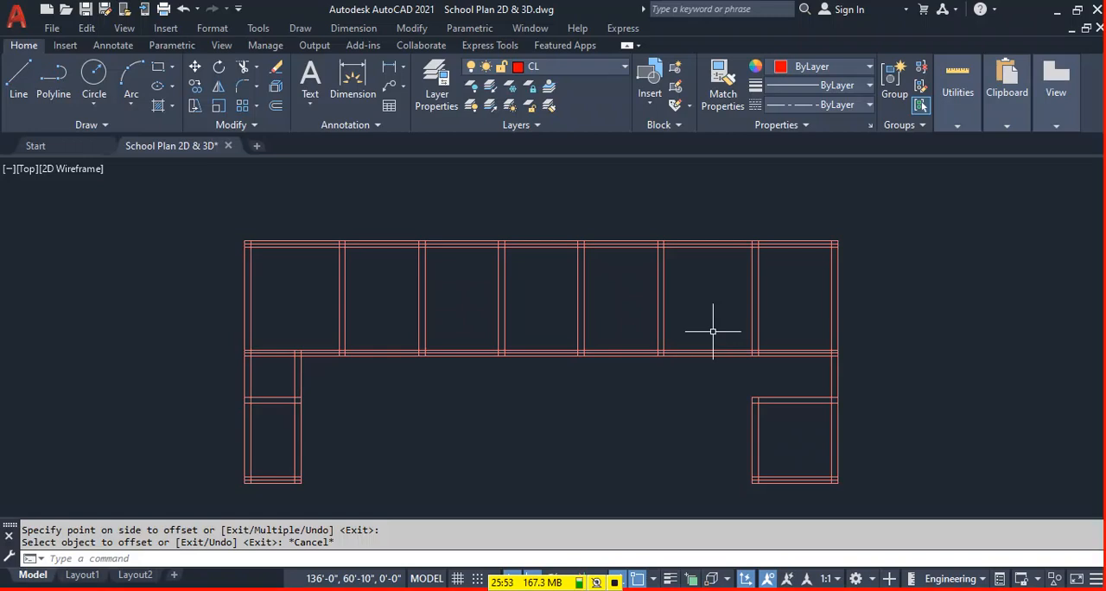
Move the offset centre lines of the top wall, the long middle wall and both lower rooms' bottom walls to the CL layer.
click(640, 245)
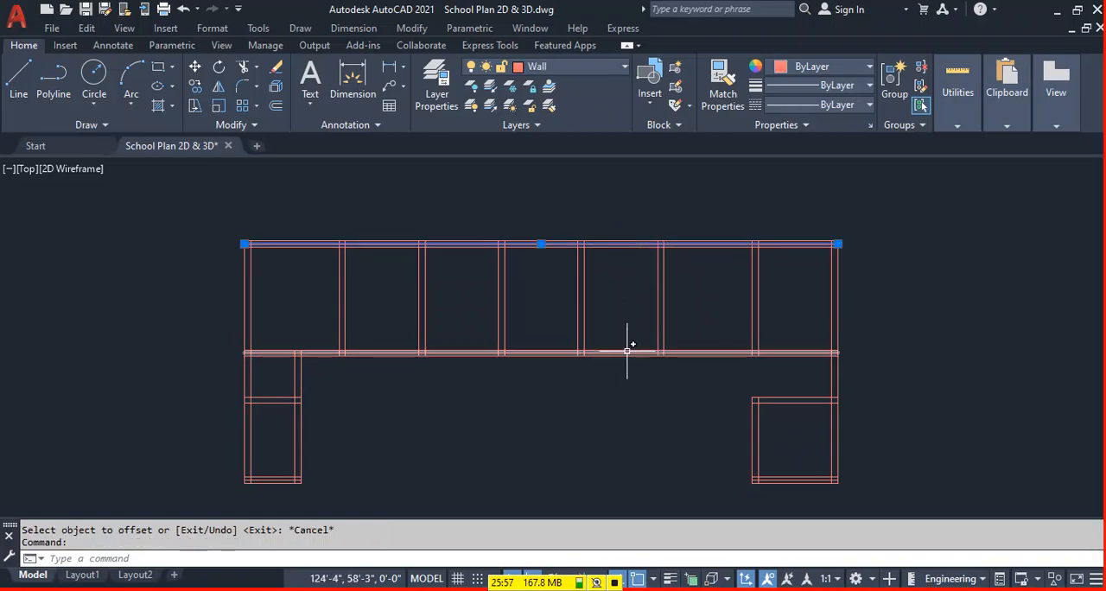
scroll(626, 352, up, 3)
scroll(511, 351, down, 3)
scroll(639, 440, down, 1)
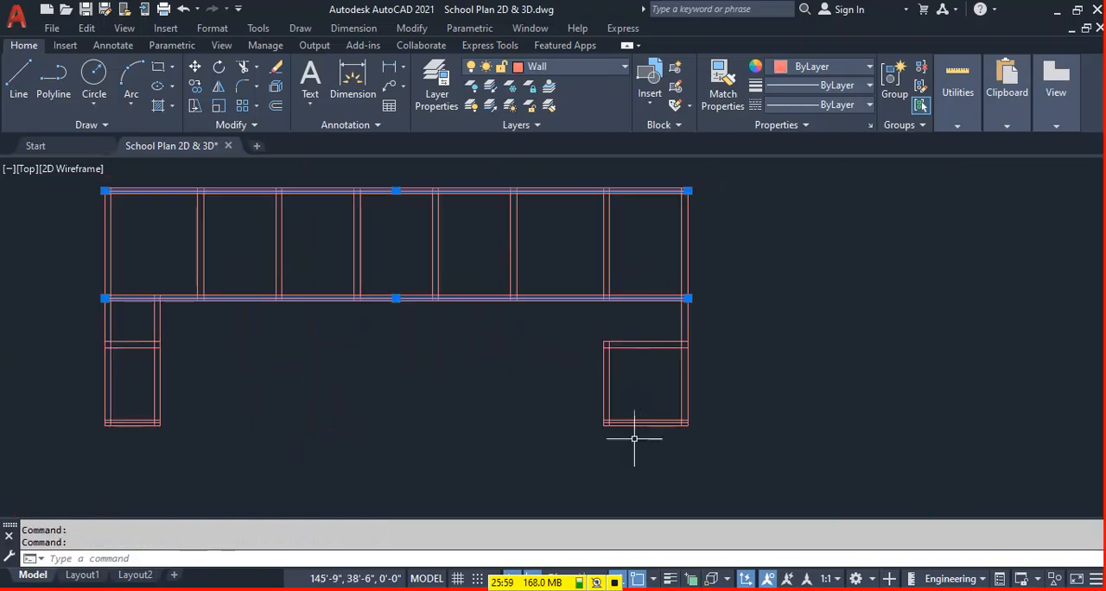
scroll(634, 416, up, 2)
scroll(731, 395, down, 4)
scroll(339, 415, up, 4)
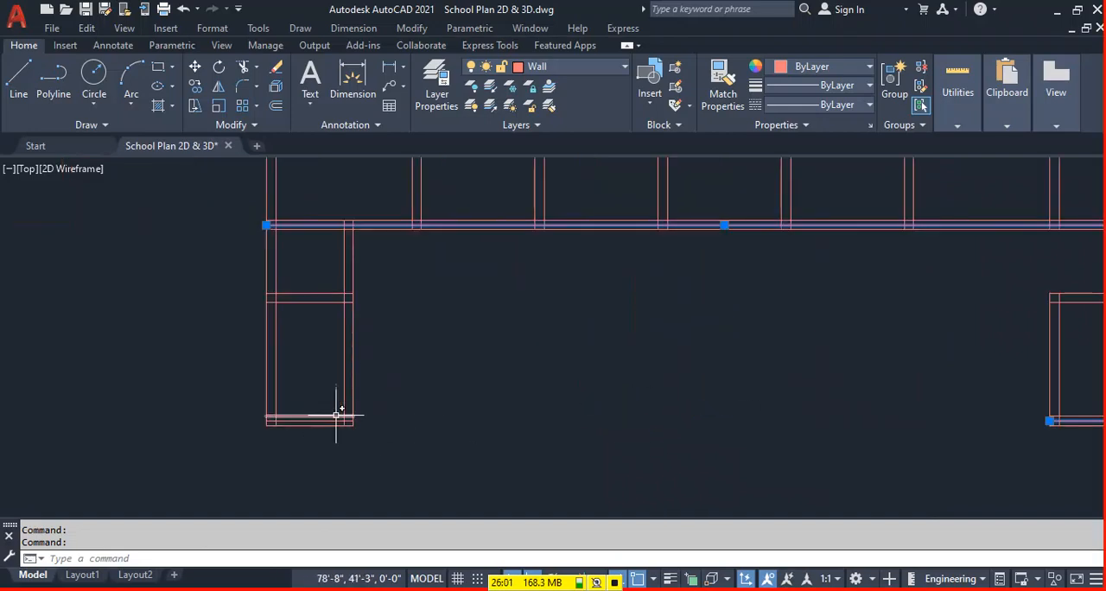
click(322, 421)
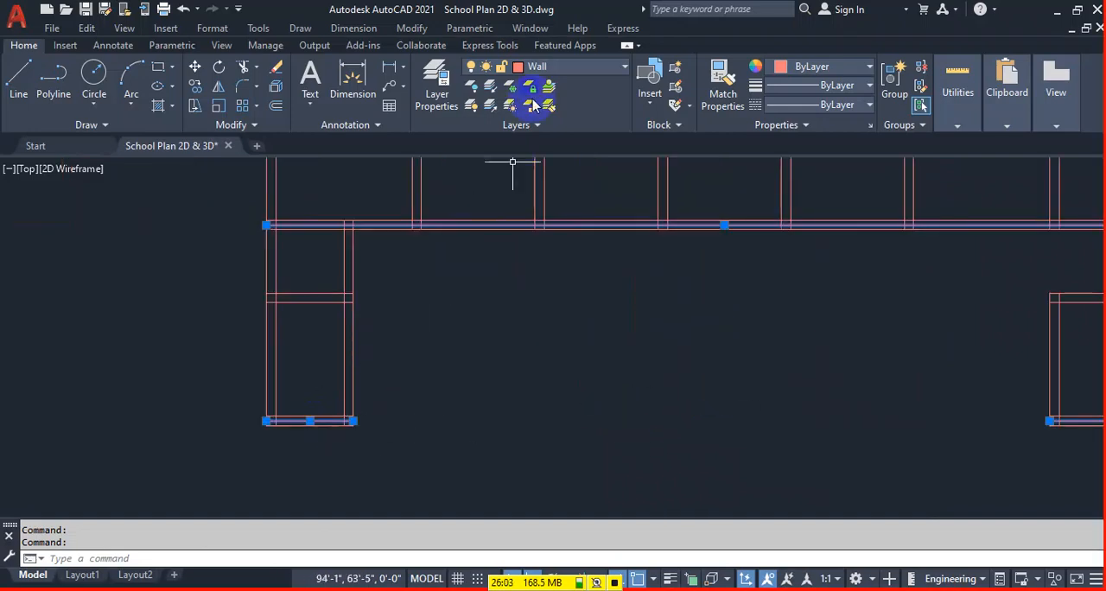
click(560, 69)
click(542, 105)
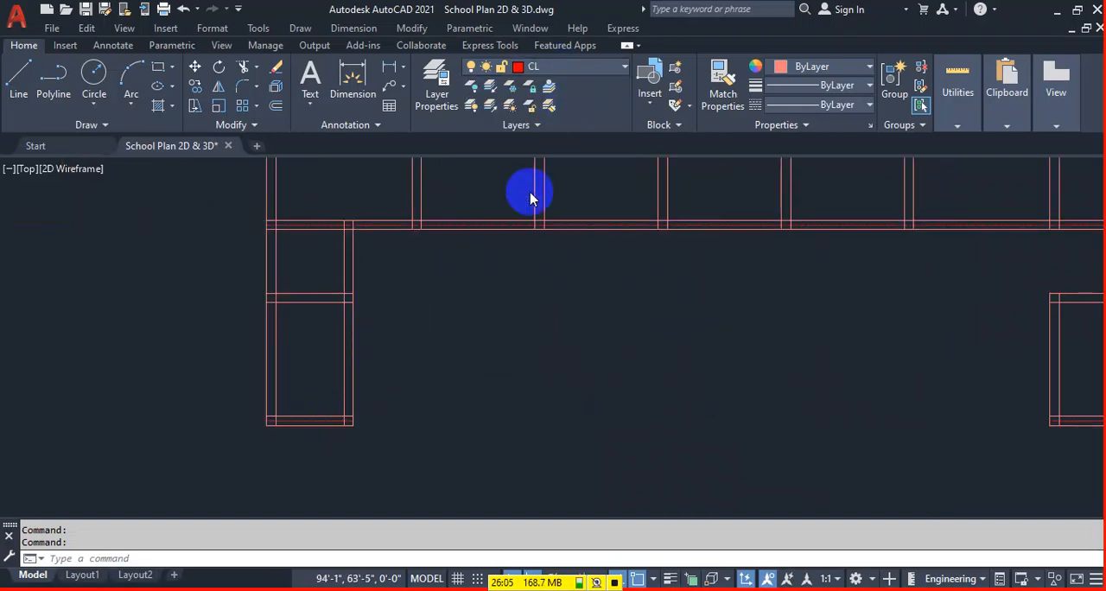
Offset one line of the far-right outer wall 5" to the centre of that wall.
scroll(400, 240, down, 3)
scroll(637, 193, up, 8)
scroll(593, 296, down, 3)
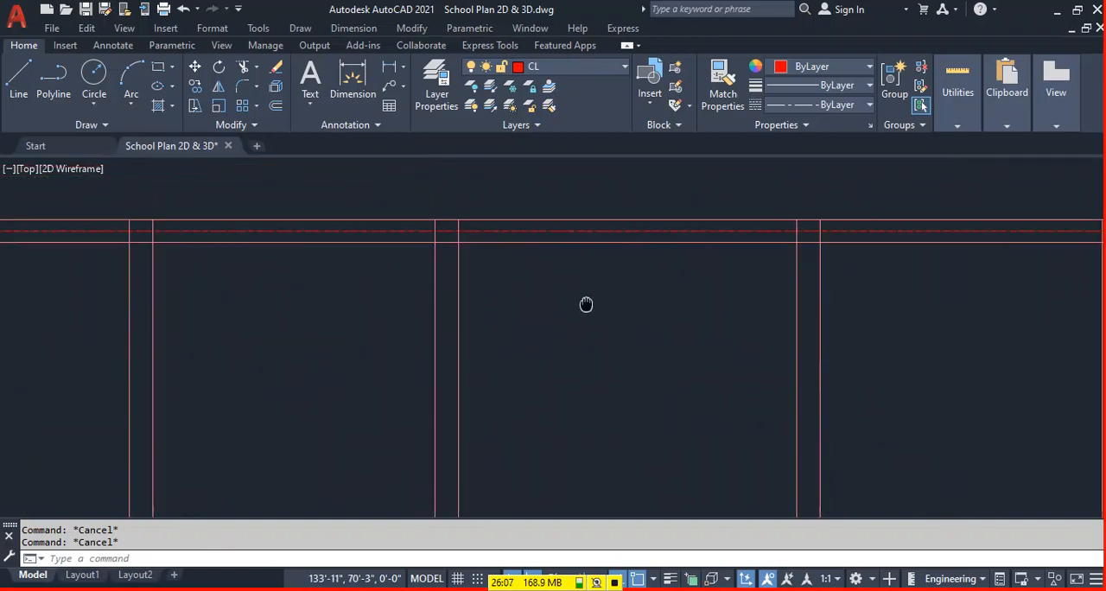
scroll(412, 293, down, 6)
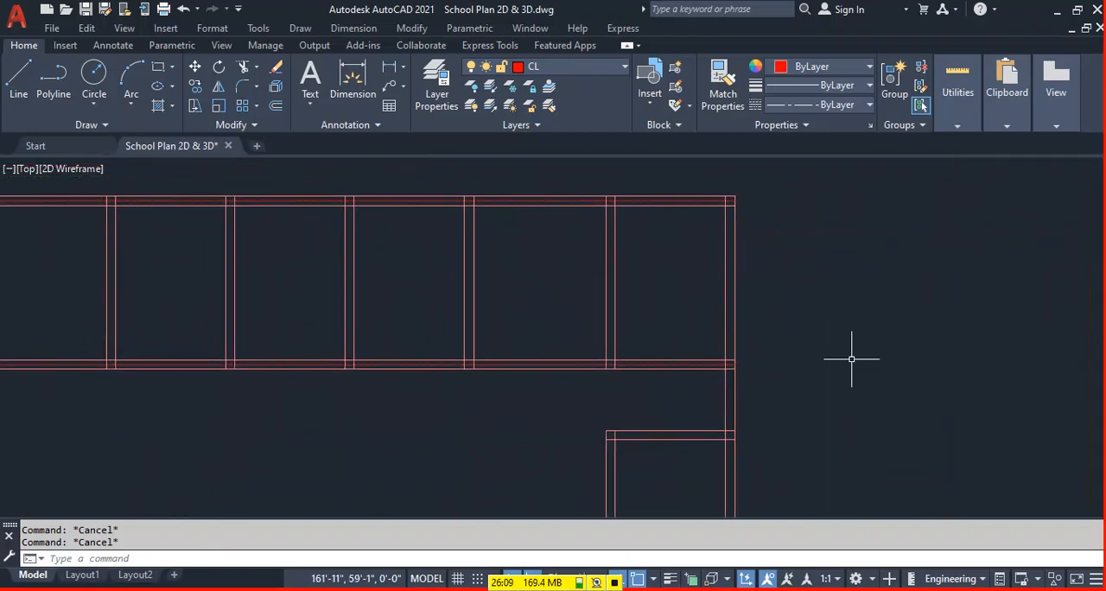
middle_drag(733, 320, 731, 321)
key(Return)
key(Return)
scroll(728, 308, up, 3)
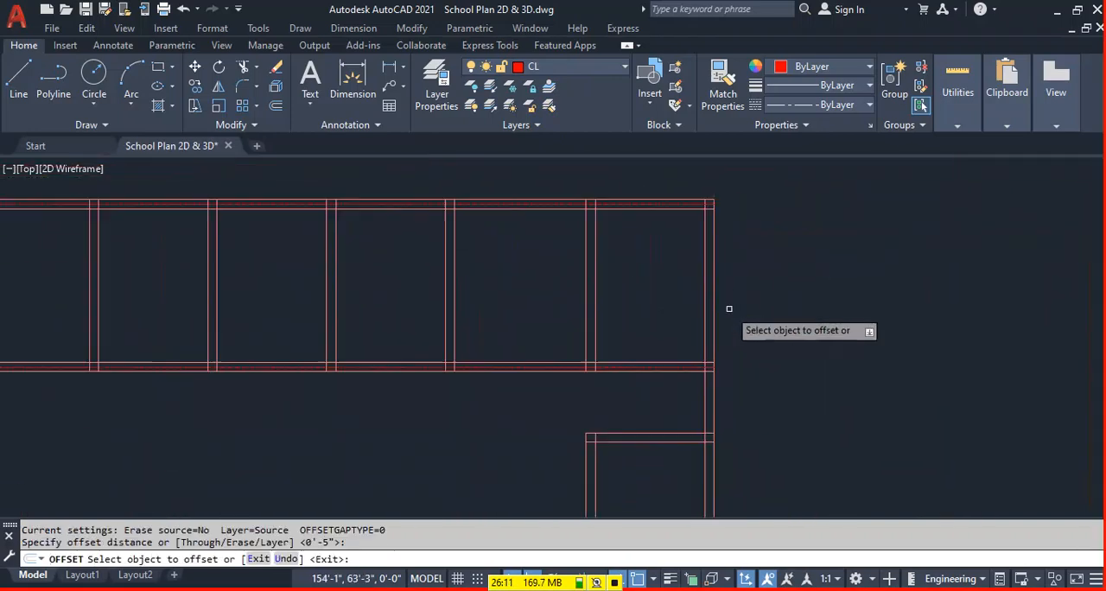
click(710, 296)
click(742, 265)
key(Escape)
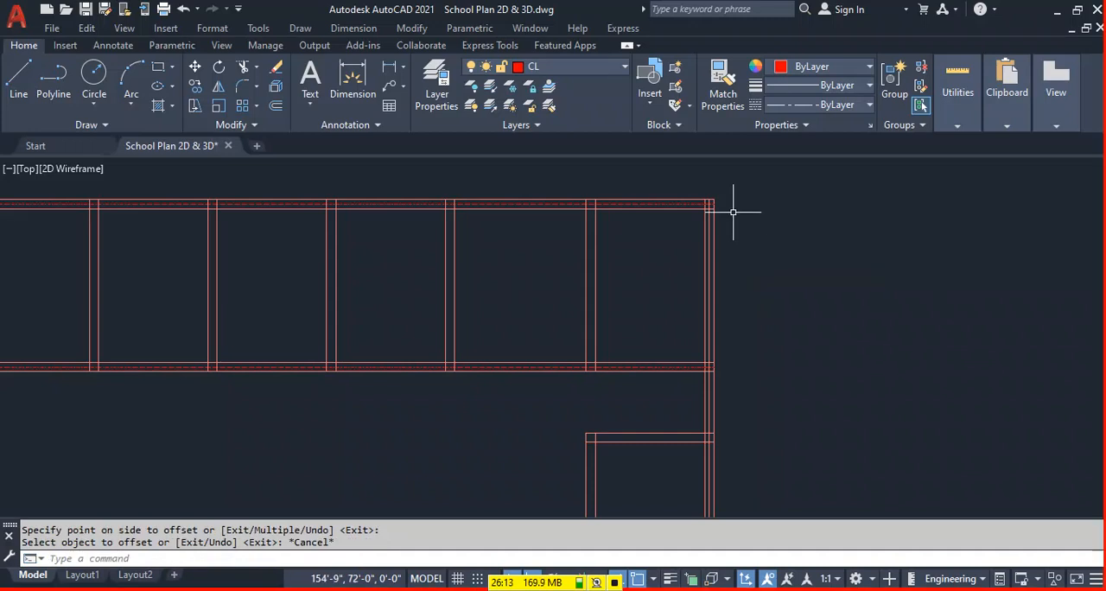
Match the properties of the top wall's centre line onto the new far-right wall centre line.
text(a)
key(Return)
scroll(724, 207, up, 4)
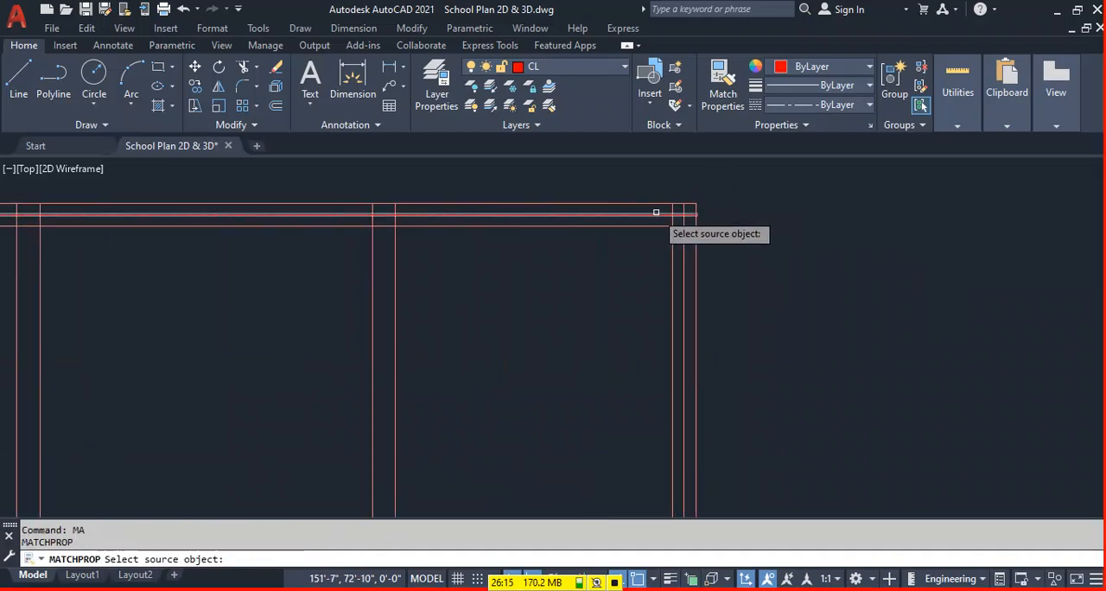
click(665, 215)
click(687, 249)
key(Escape)
scroll(802, 222, down, 3)
key(Escape)
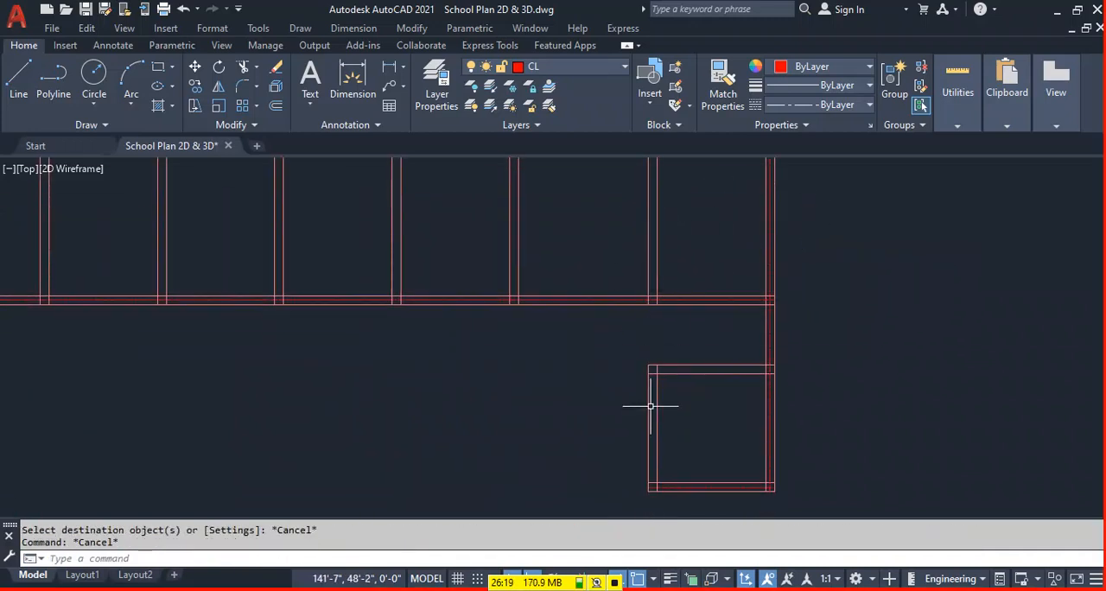
Offset the right line of the cross wall nearest the right end 5" to the left, to the wall's centre.
middle_drag(699, 291, 714, 338)
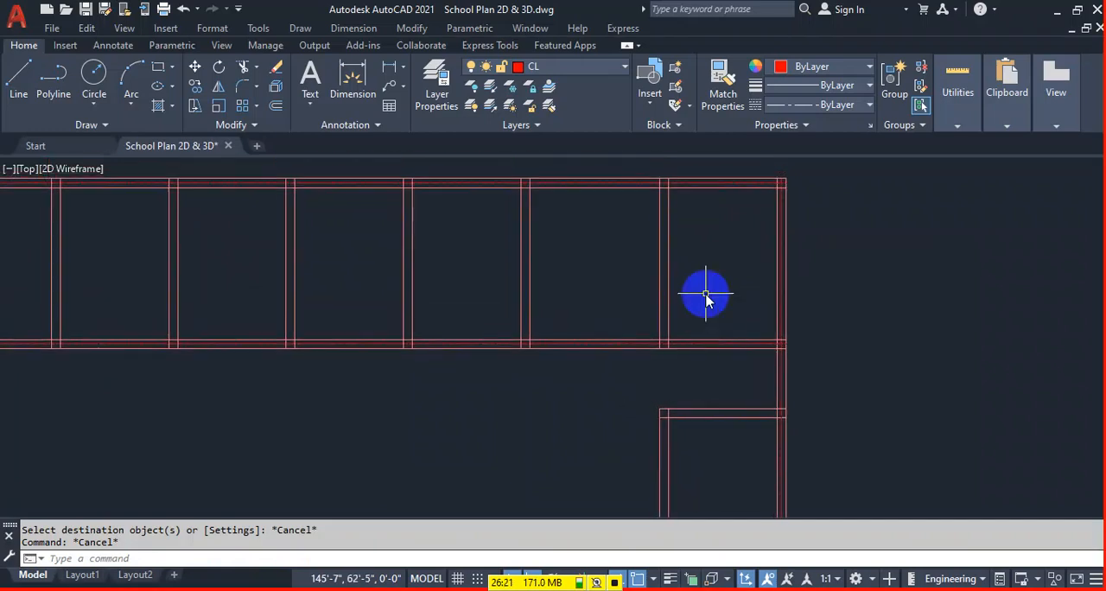
text(o)
key(Return)
key(Return)
click(666, 264)
click(587, 267)
key(Escape)
Extend that cross wall's centre line down through the lower-right room to its bottom wall.
middle_drag(711, 291, 695, 265)
text(ex)
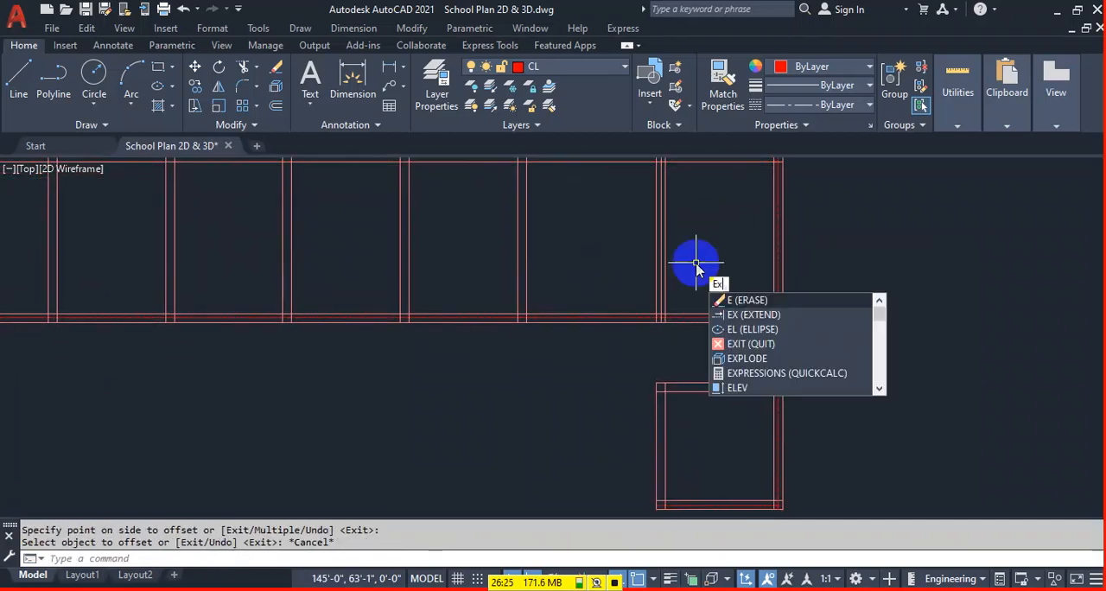
key(Return)
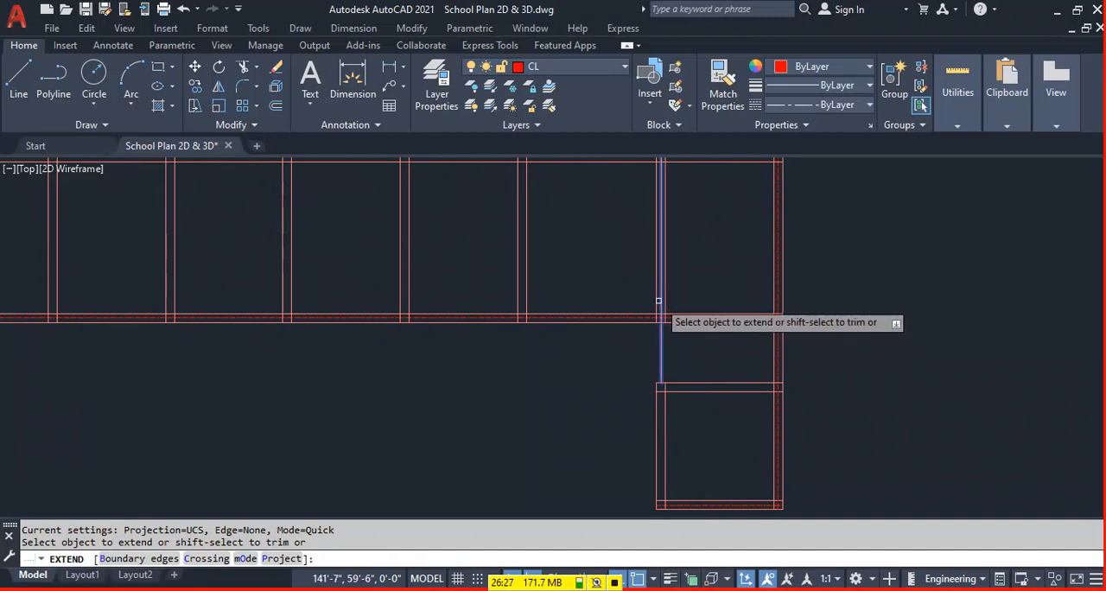
click(660, 299)
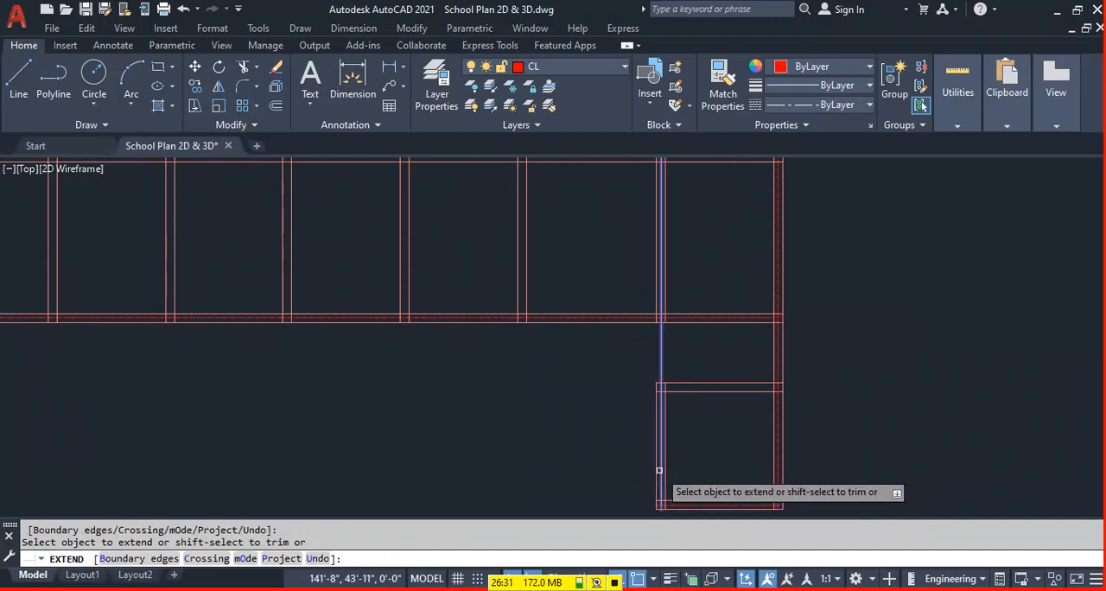
key(Escape)
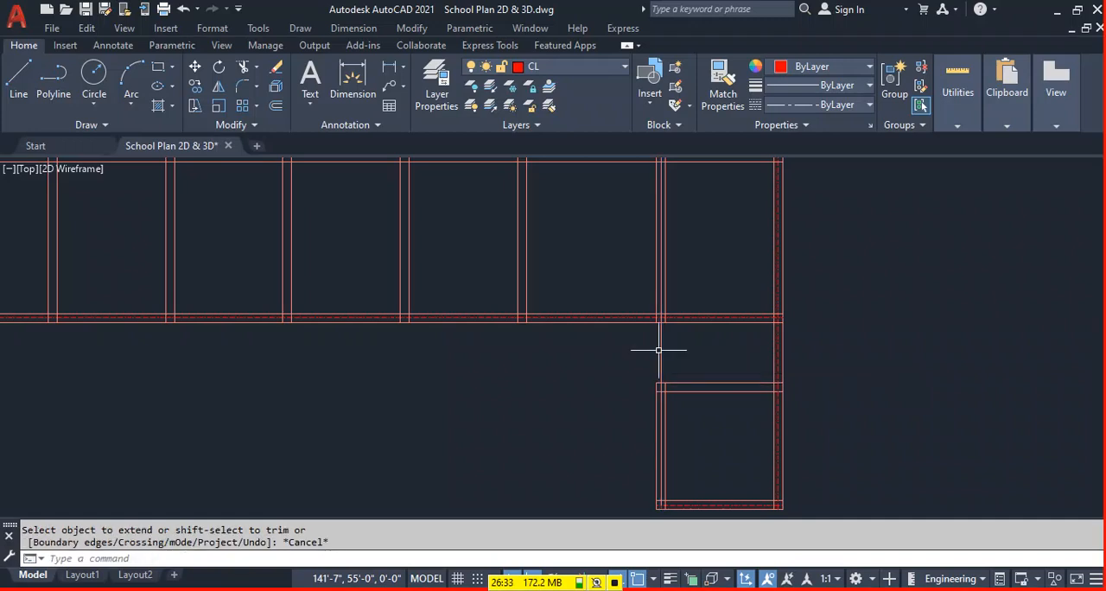
Match the properties of the lower-right room's bottom centre line onto the extended vertical centre line, including its part between the walls.
text(ma)
key(Return)
click(679, 502)
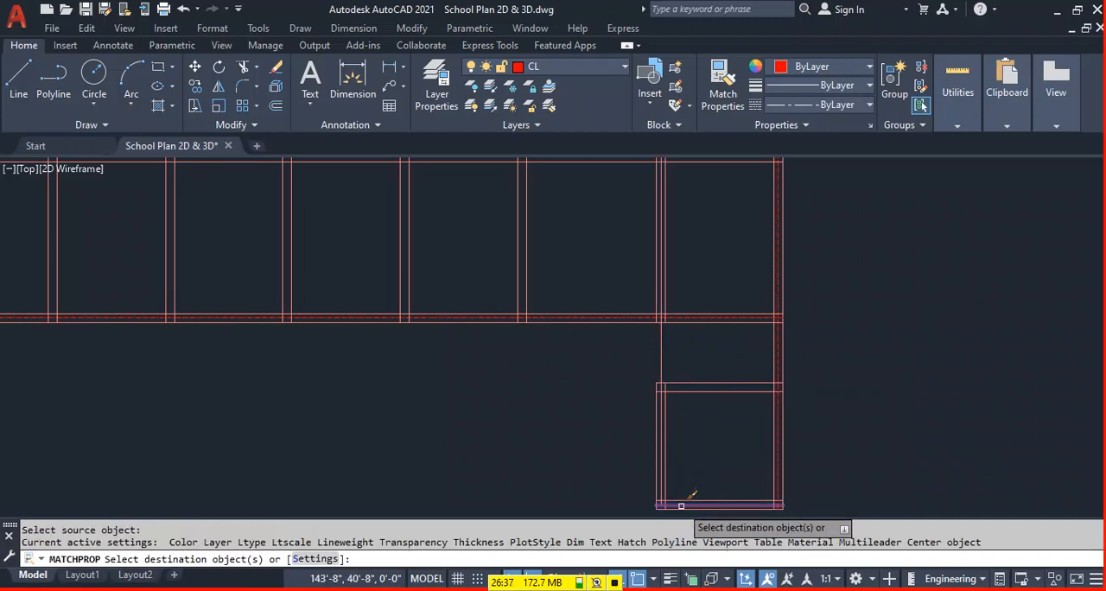
click(664, 363)
click(638, 358)
key(Escape)
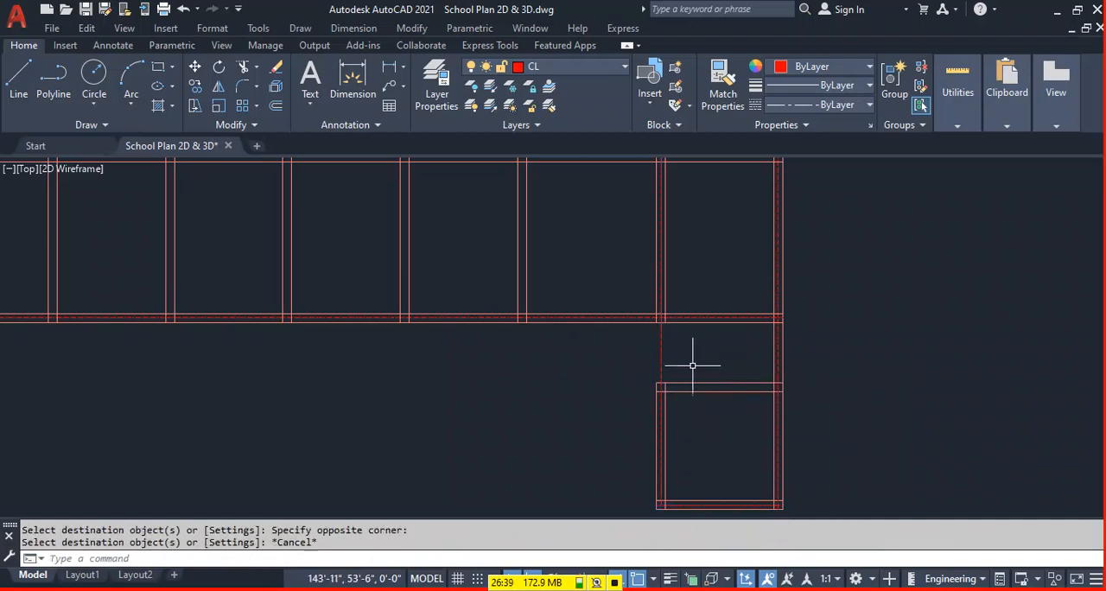
Offset the right line of each of the five remaining upper cross walls 5" to the left, to the wall centres.
scroll(605, 381, down, 5)
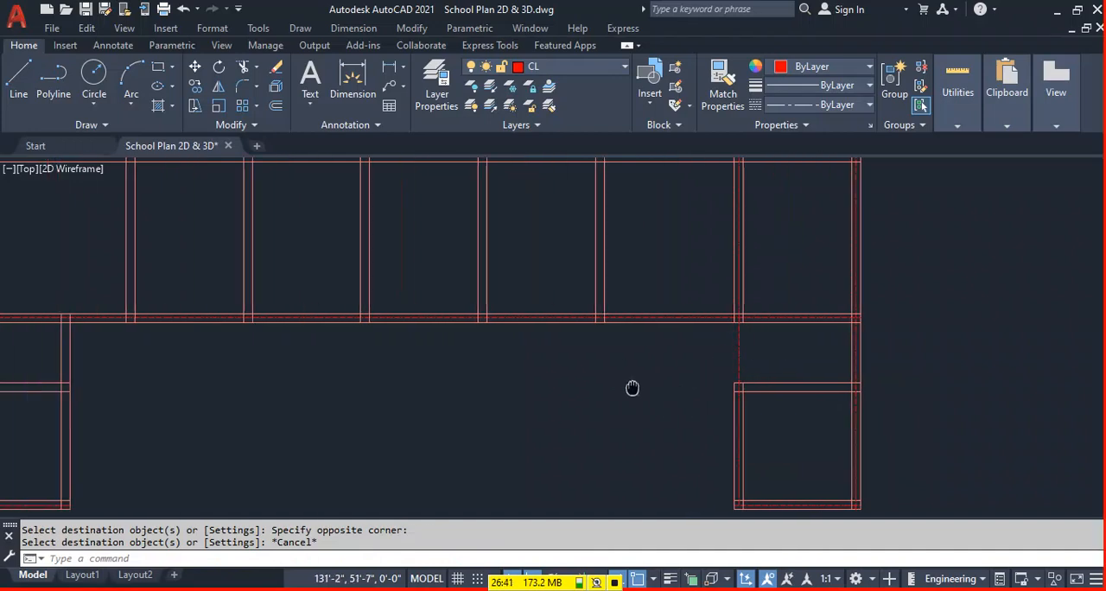
scroll(657, 328, up, 3)
middle_drag(648, 279, 683, 300)
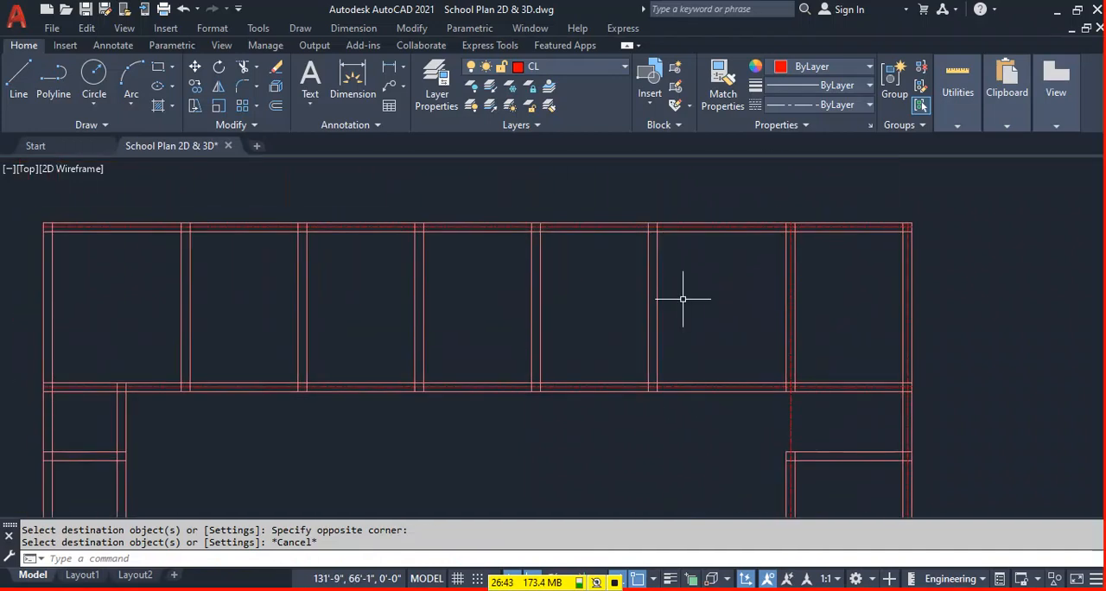
key(Return)
key(Return)
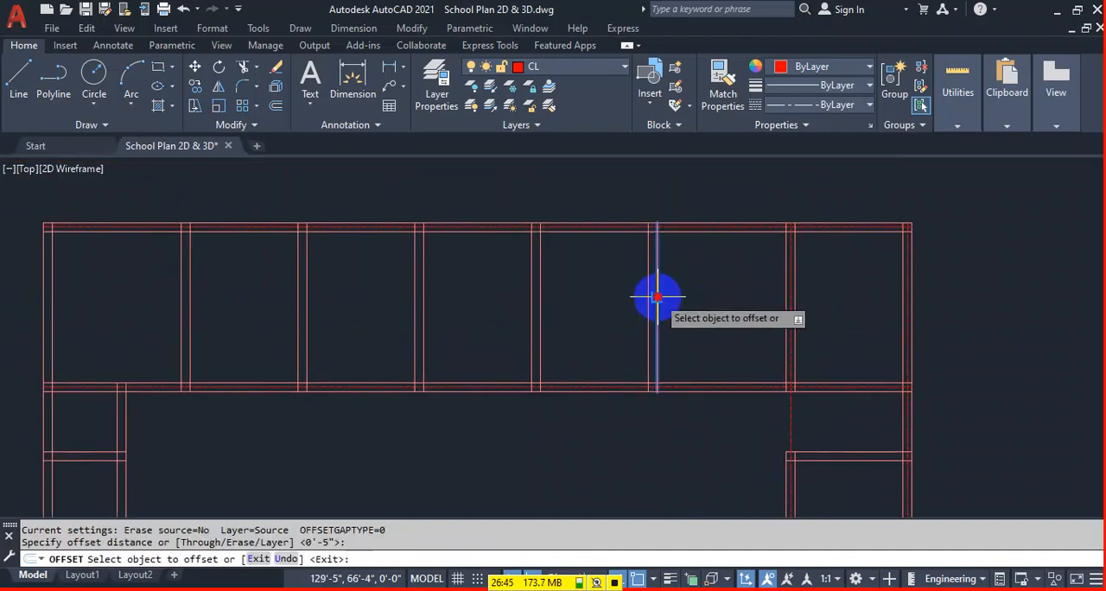
click(655, 297)
click(633, 297)
click(537, 306)
click(504, 307)
click(423, 295)
click(407, 296)
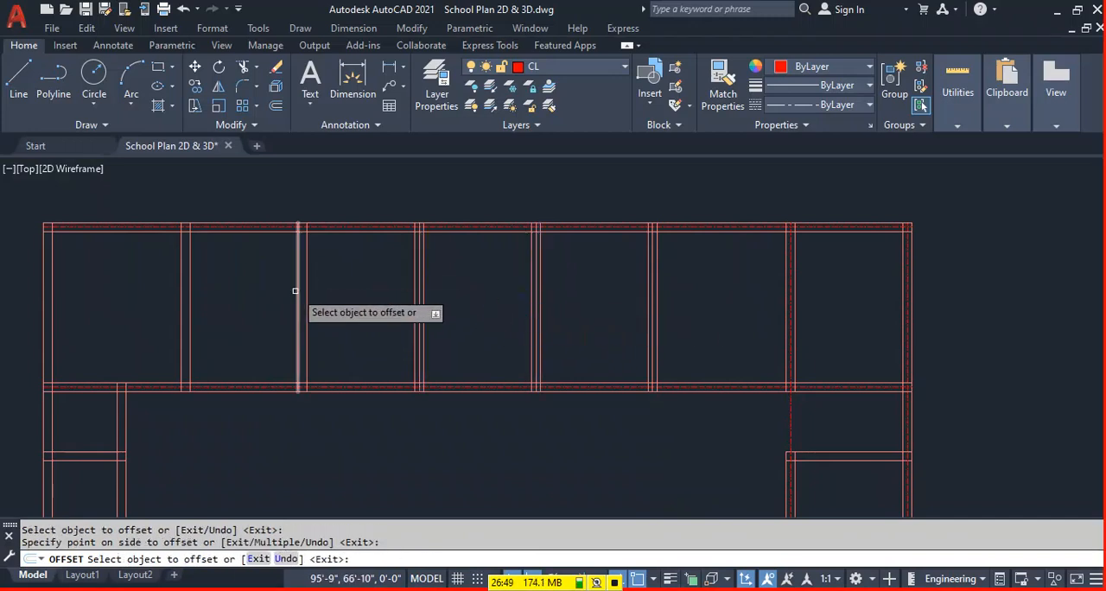
click(306, 293)
click(251, 291)
click(191, 276)
click(153, 272)
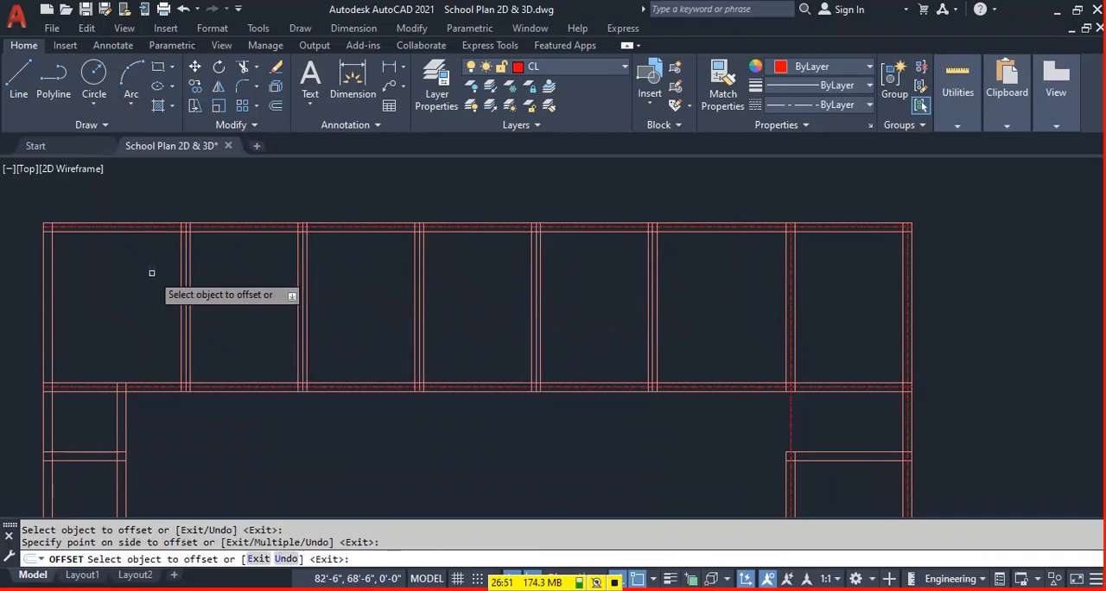
Offset the outer line of the far-left wall 5" inward to the wall's centre.
middle_drag(105, 321, 225, 257)
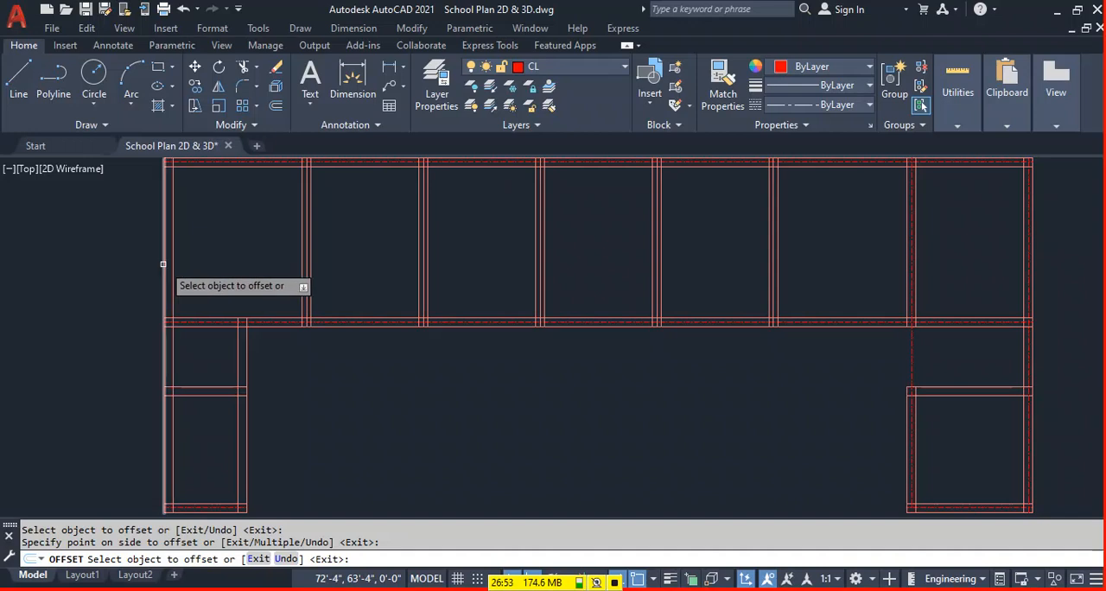
click(165, 195)
click(225, 245)
key(Escape)
Match the properties of the long middle wall's centre line onto the centre lines of the far-left wall and the five cross walls.
text(ma)
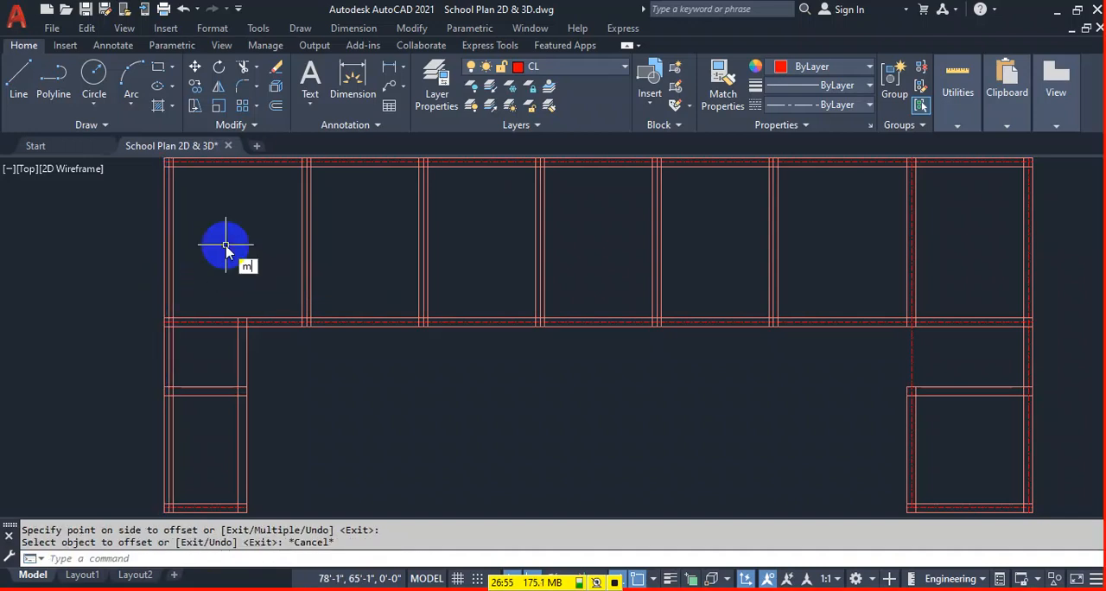
key(Return)
scroll(246, 327, up, 5)
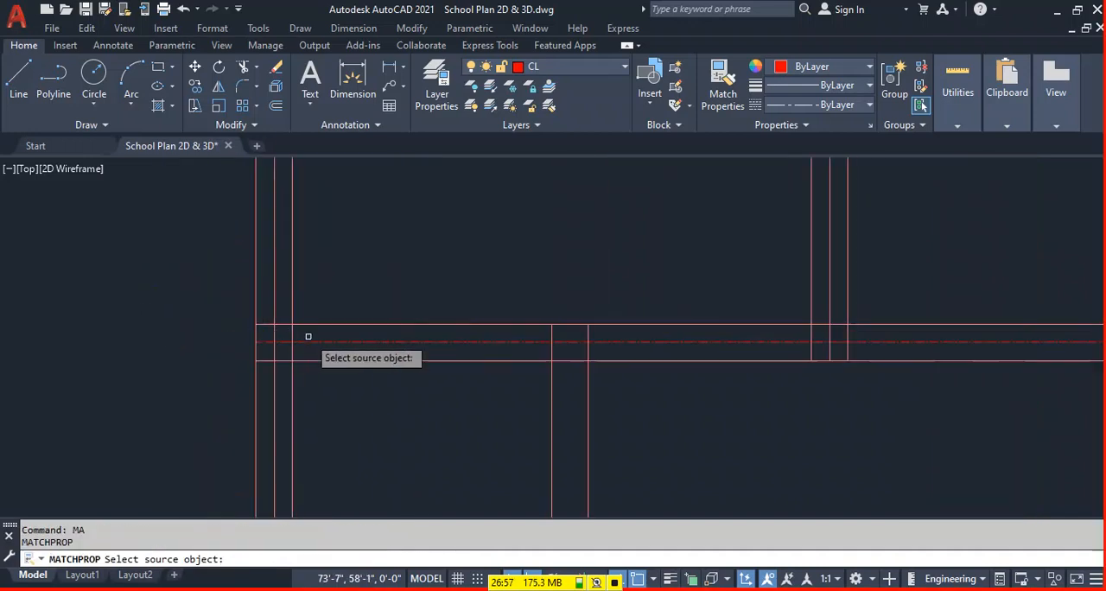
click(304, 341)
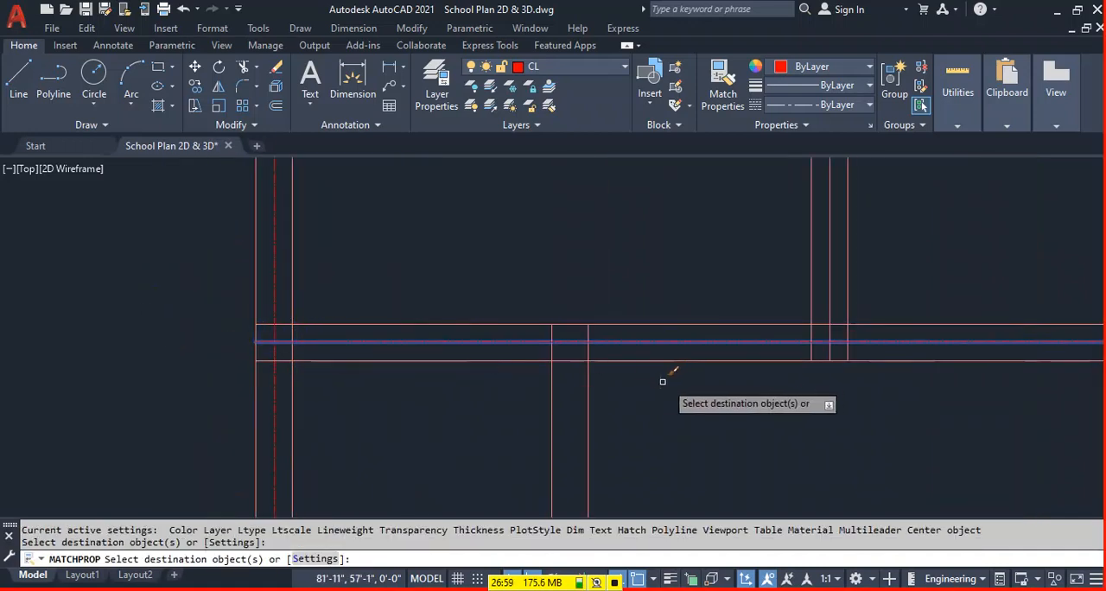
click(829, 282)
scroll(582, 383, down, 4)
middle_drag(960, 404, 632, 389)
scroll(580, 325, up, 2)
click(515, 327)
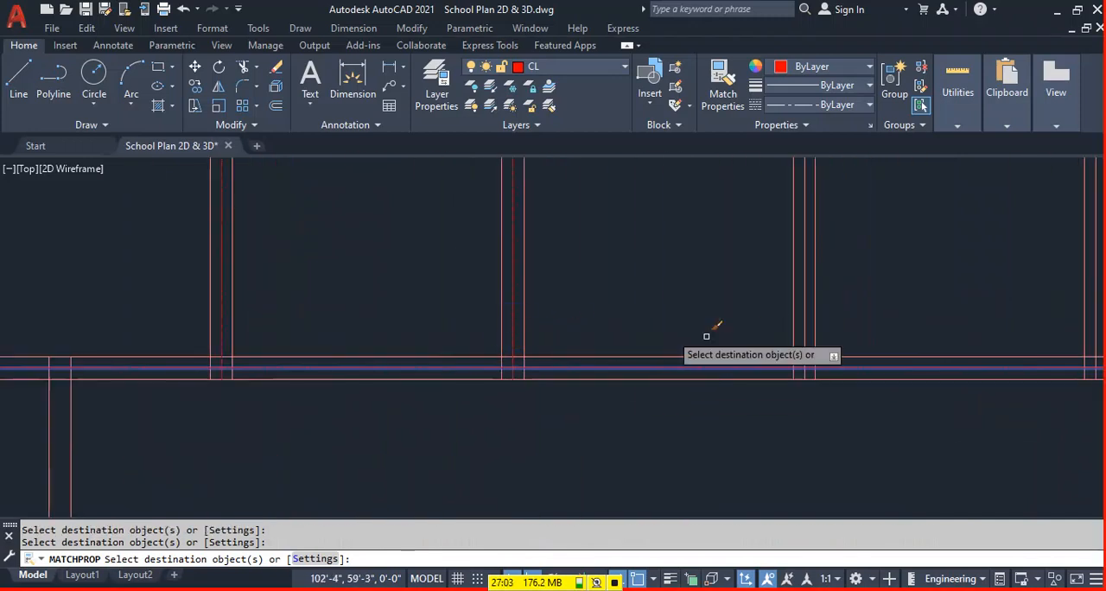
click(804, 323)
scroll(642, 399, down, 2)
scroll(975, 326, up, 2)
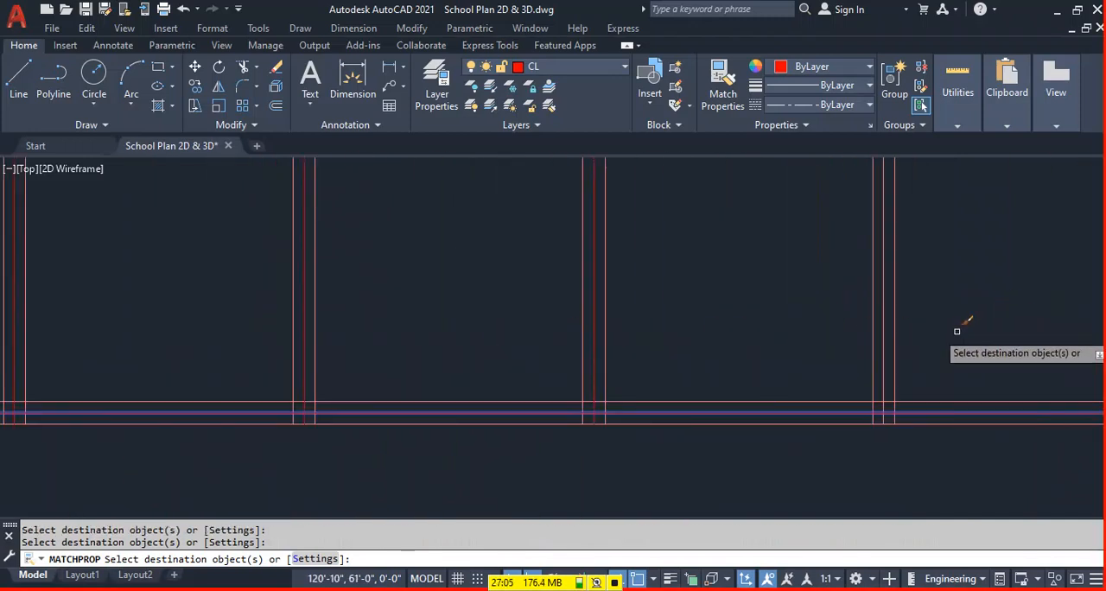
click(884, 338)
scroll(631, 408, down, 4)
scroll(846, 367, up, 2)
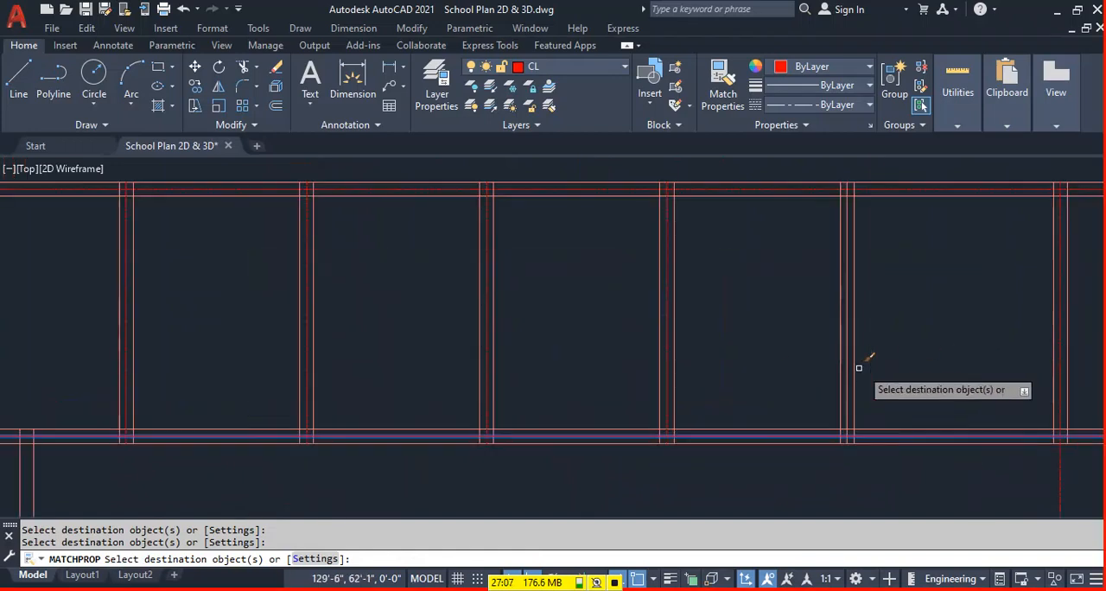
scroll(562, 291, down, 4)
key(Escape)
key(Escape)
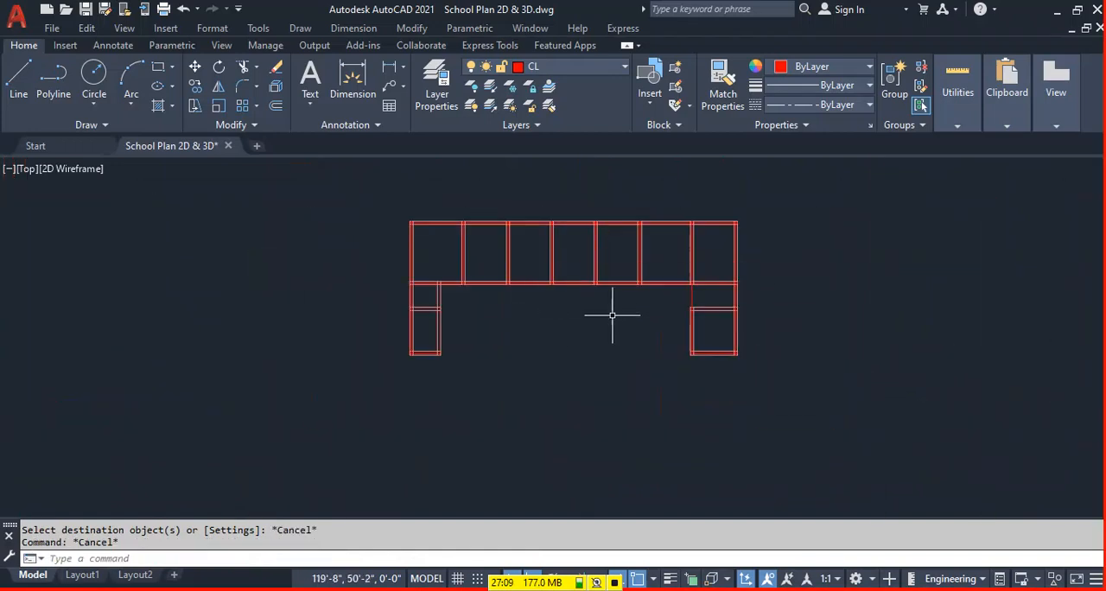
Join the bottom-wall centre lines of the lower-right and lower-left rooms into one continuous line.
scroll(706, 329, up, 4)
middle_drag(705, 329, 813, 313)
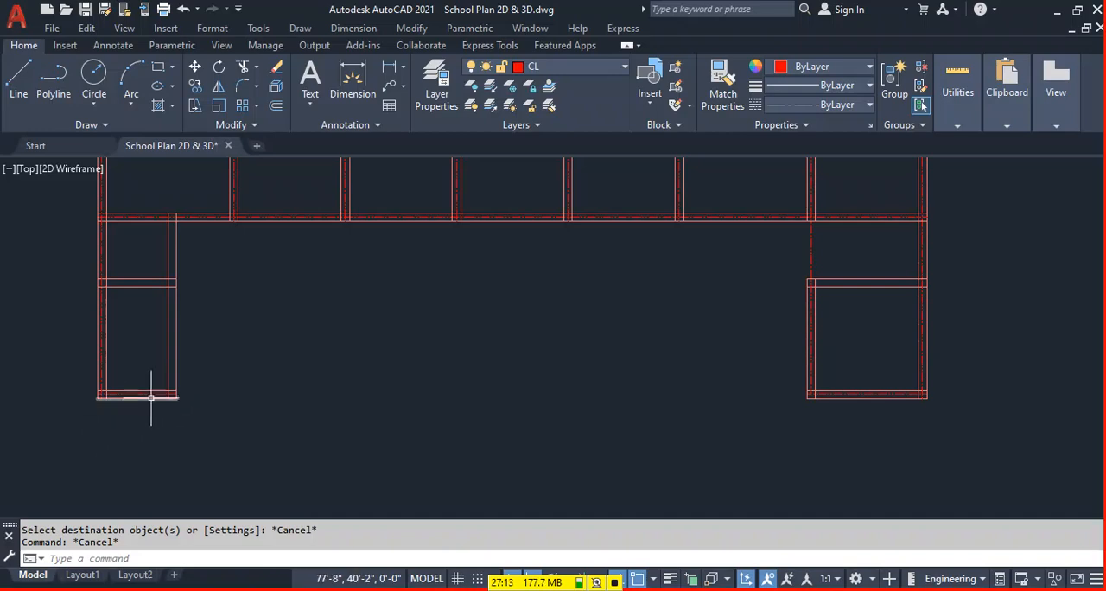
key(Escape)
click(259, 458)
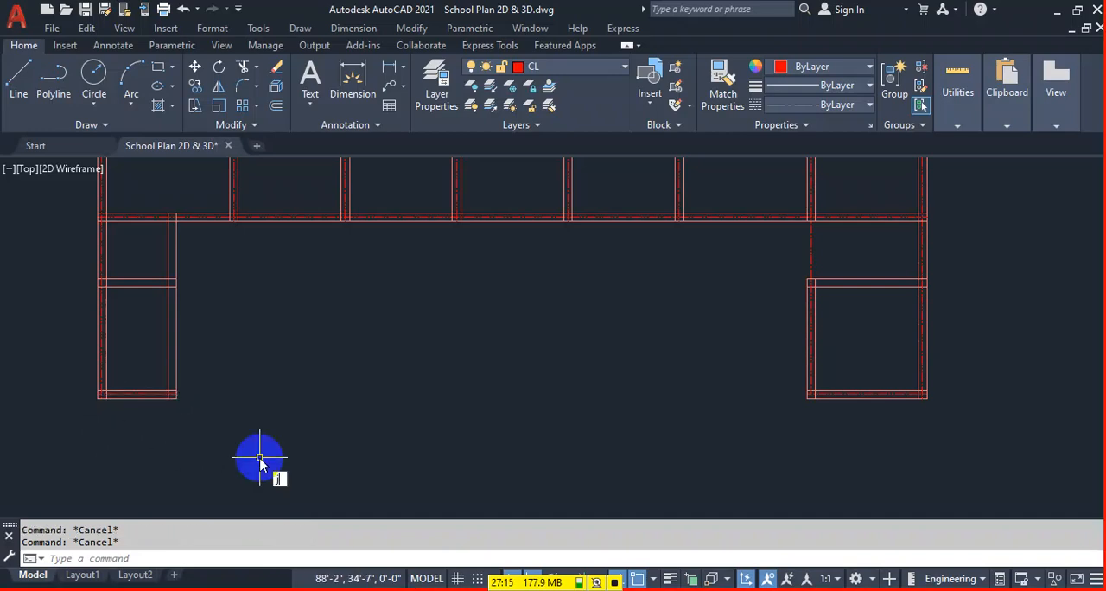
text(j)
key(Return)
click(827, 395)
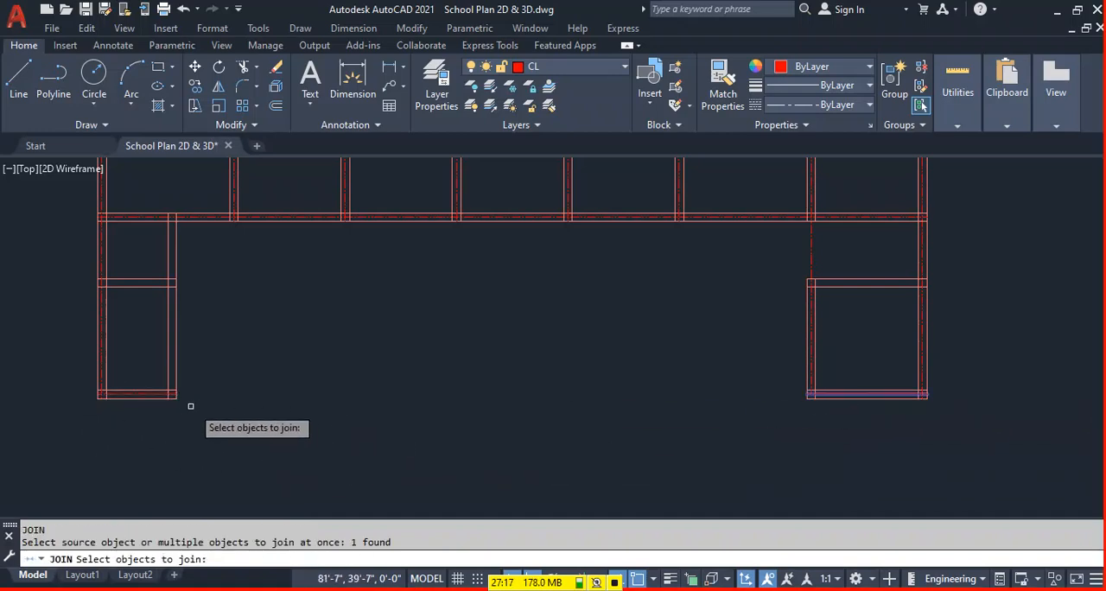
click(161, 394)
key(Return)
middle_drag(468, 379, 471, 409)
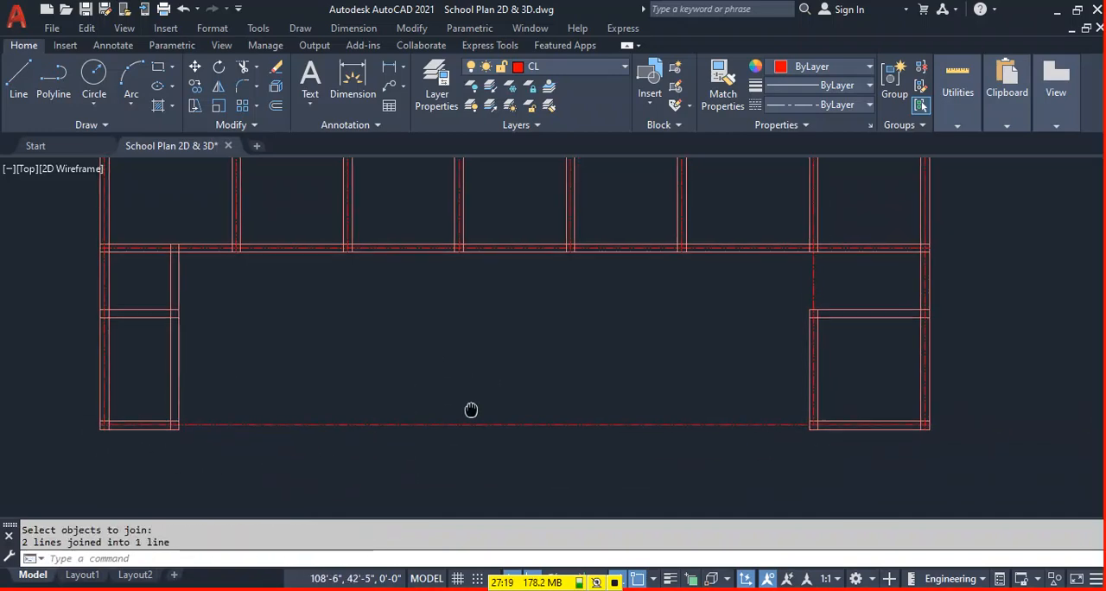
text(o)
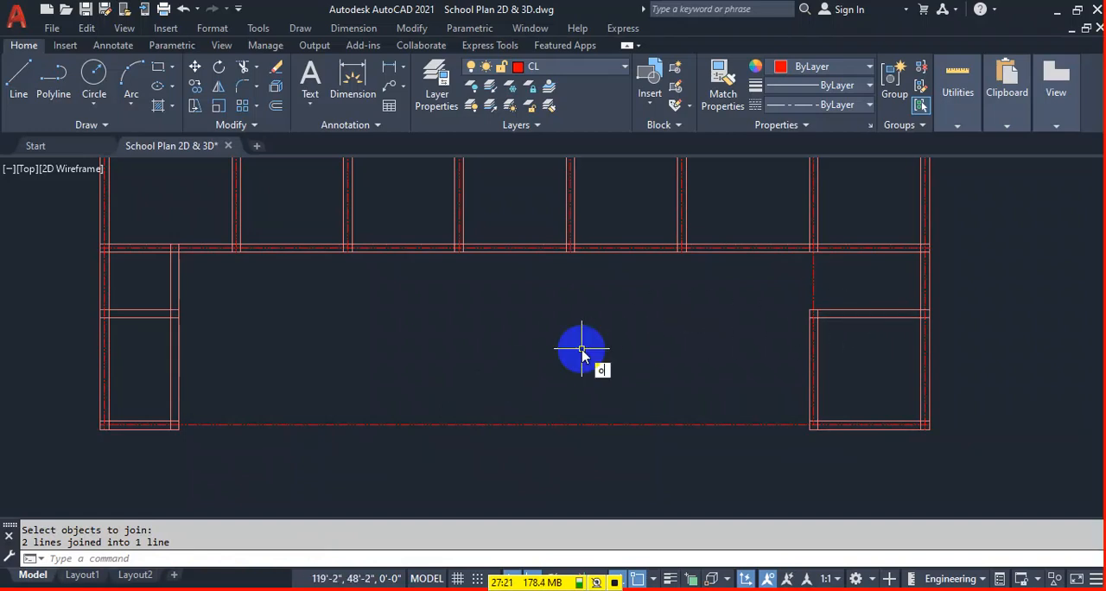
key(Return)
text(14)
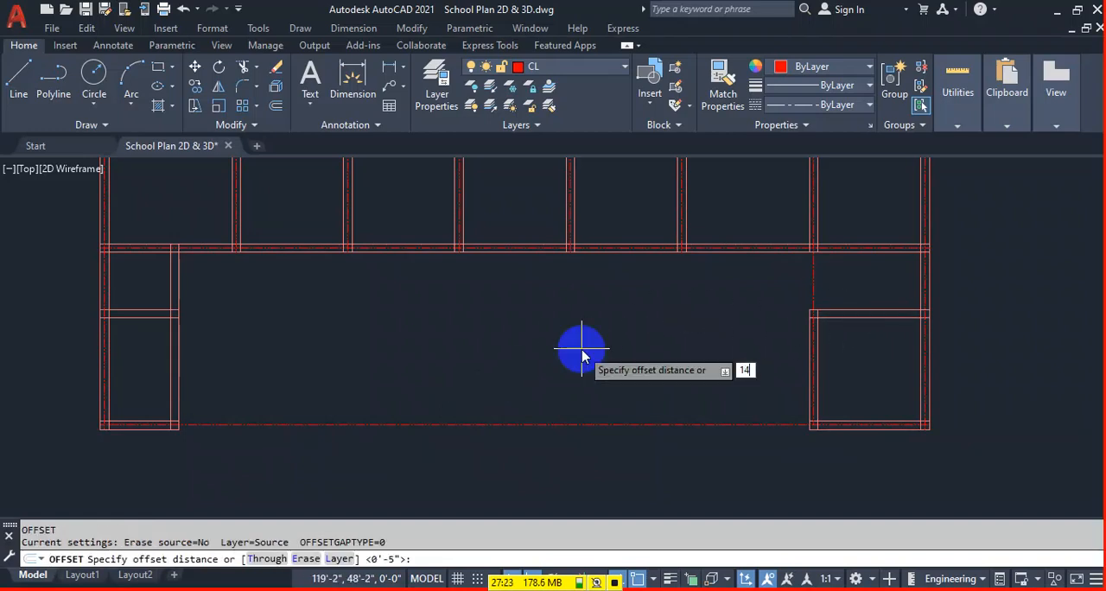
key(Escape)
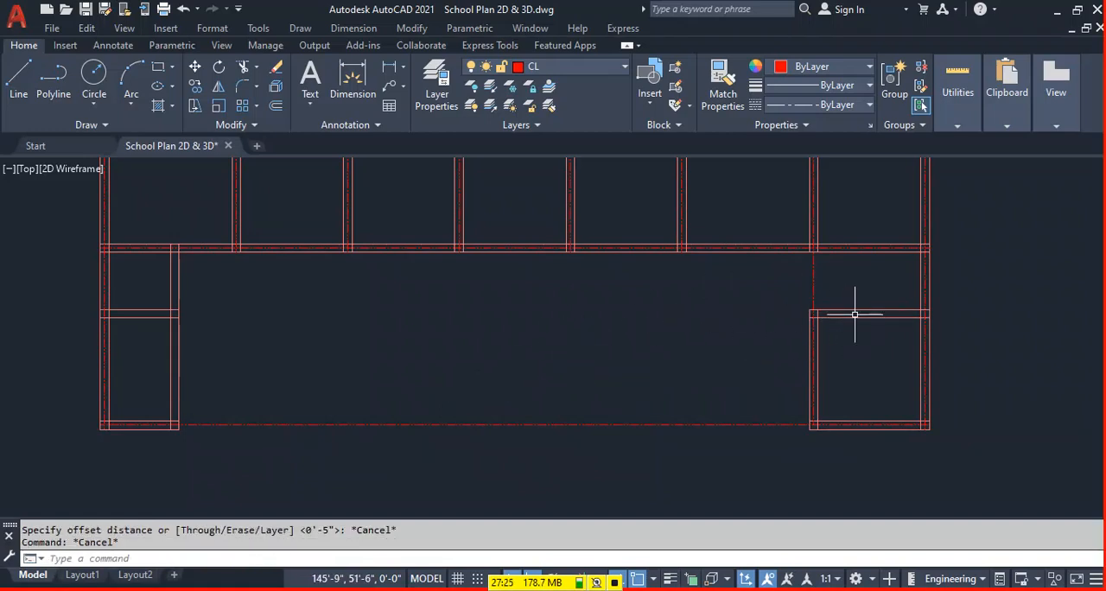
Offset the lower line of the lower-right room's upper wall 5" upward to the wall's centre.
text(o)
key(Return)
text(5)
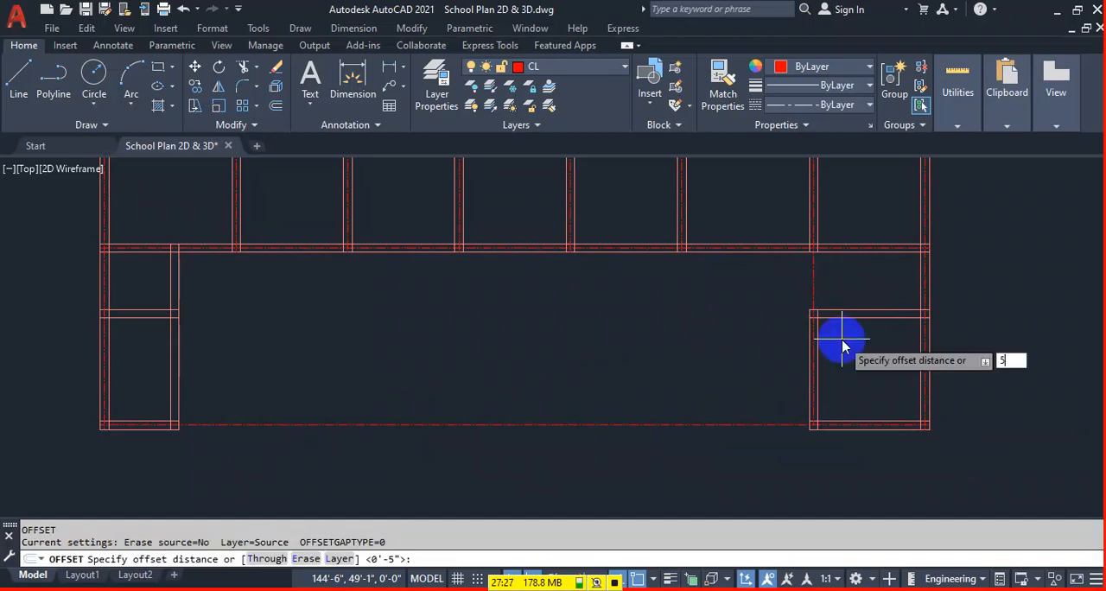
key(Return)
scroll(795, 315, up, 2)
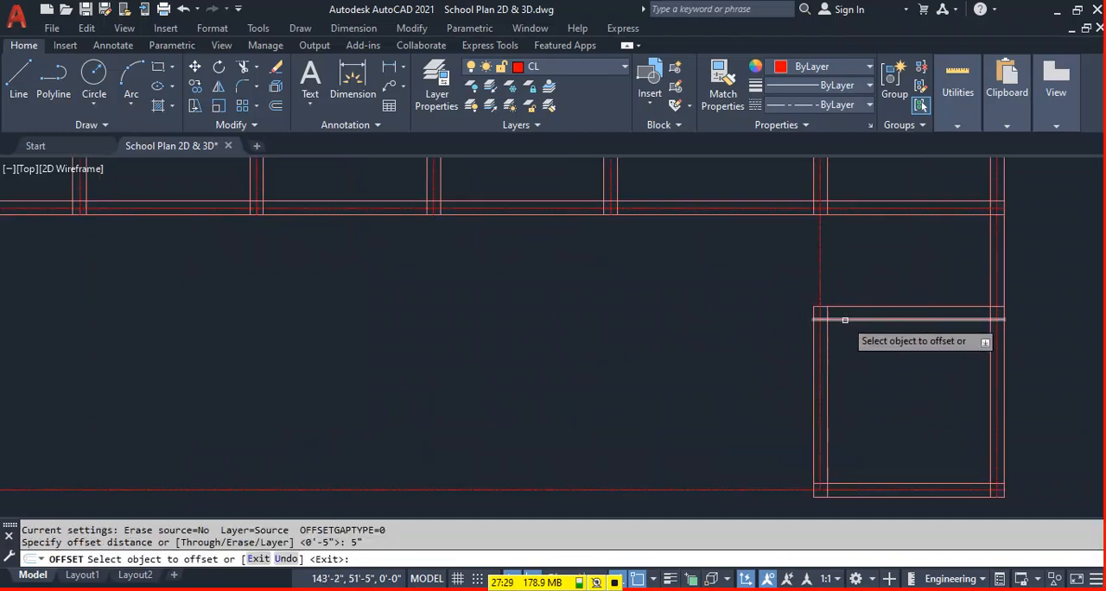
click(847, 320)
click(854, 290)
key(Escape)
Match the properties of the far-right wall's centre line onto the centre line of the lower-right room's upper wall.
text(M)
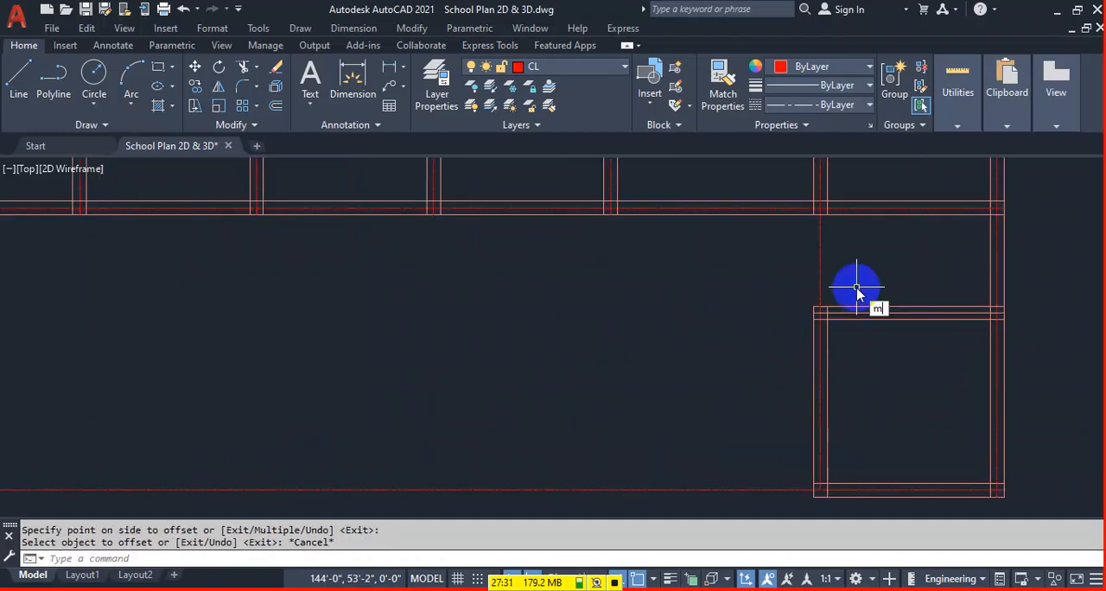
text(A)
key(Return)
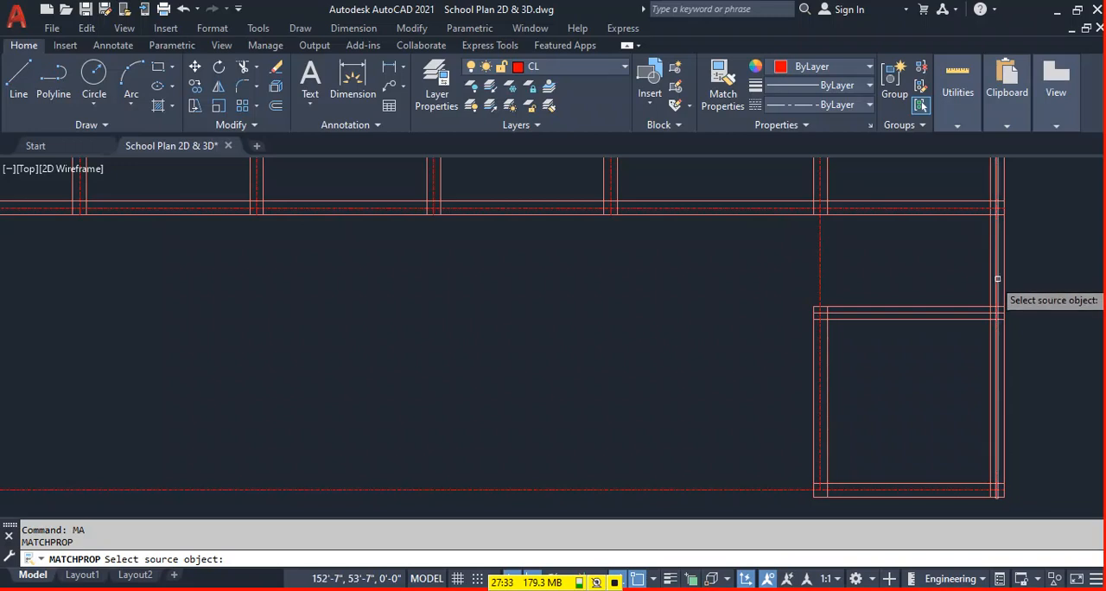
click(998, 277)
key(Escape)
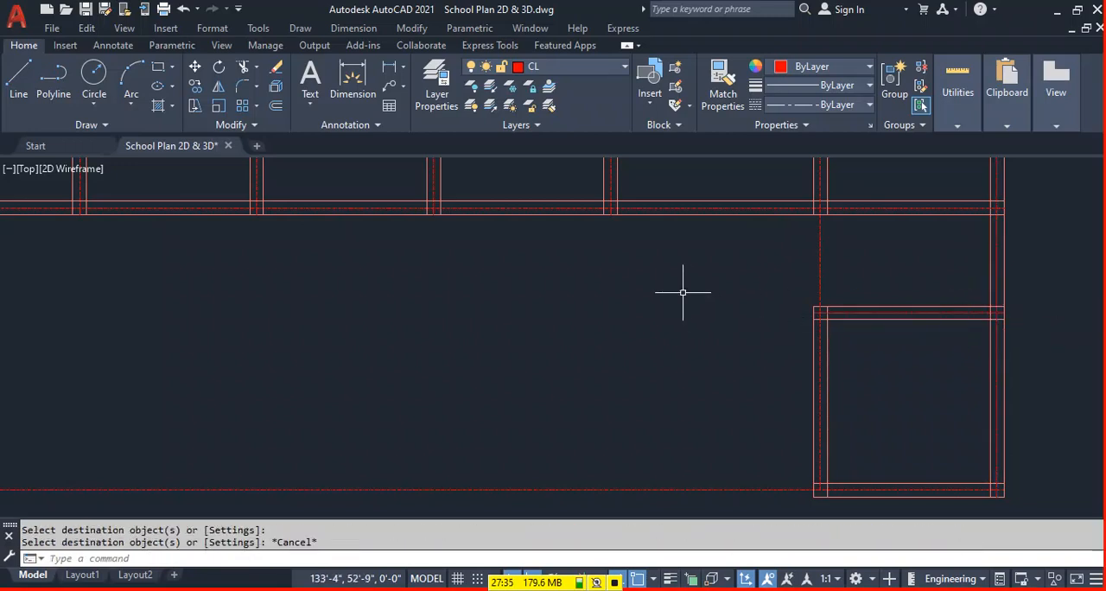
Extend the upper line and centre line of the lower-right room's upper wall across the plan to the far-left wall.
text(EX)
key(Return)
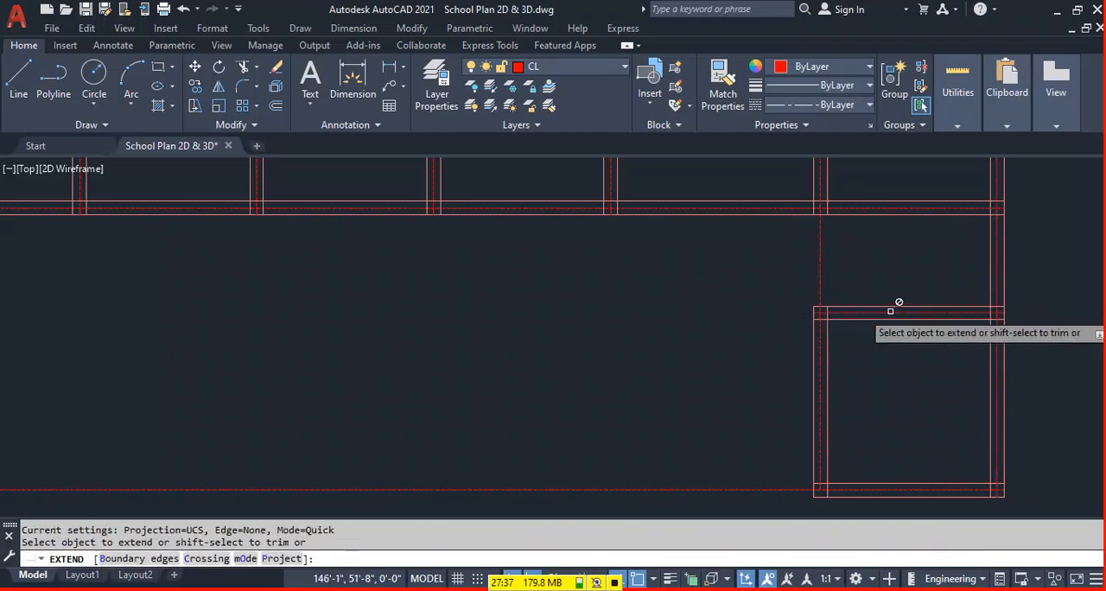
scroll(885, 311, down, 3)
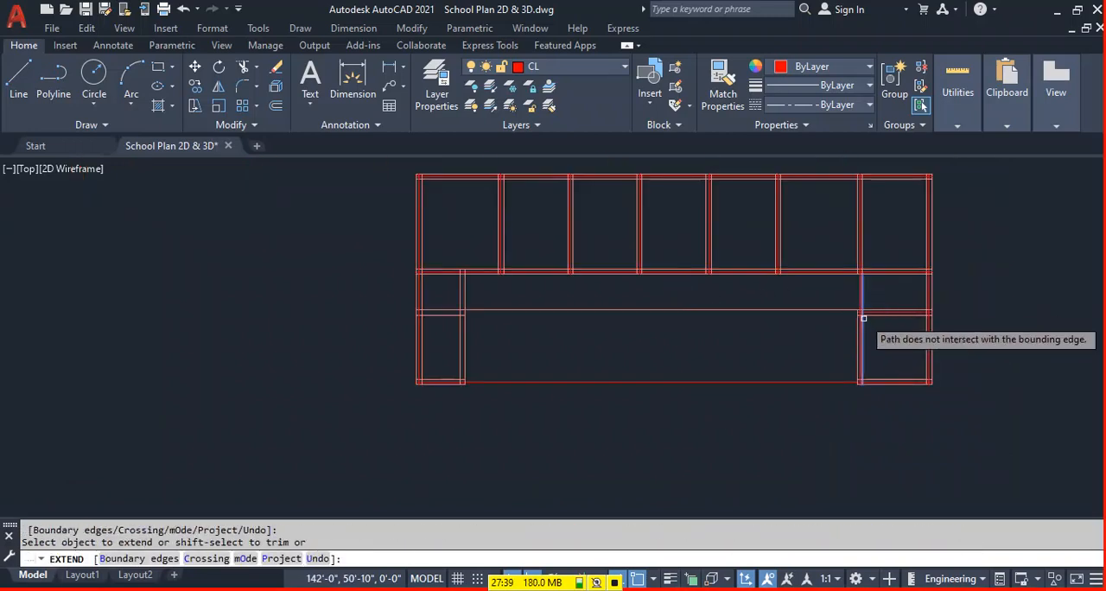
scroll(871, 313, up, 2)
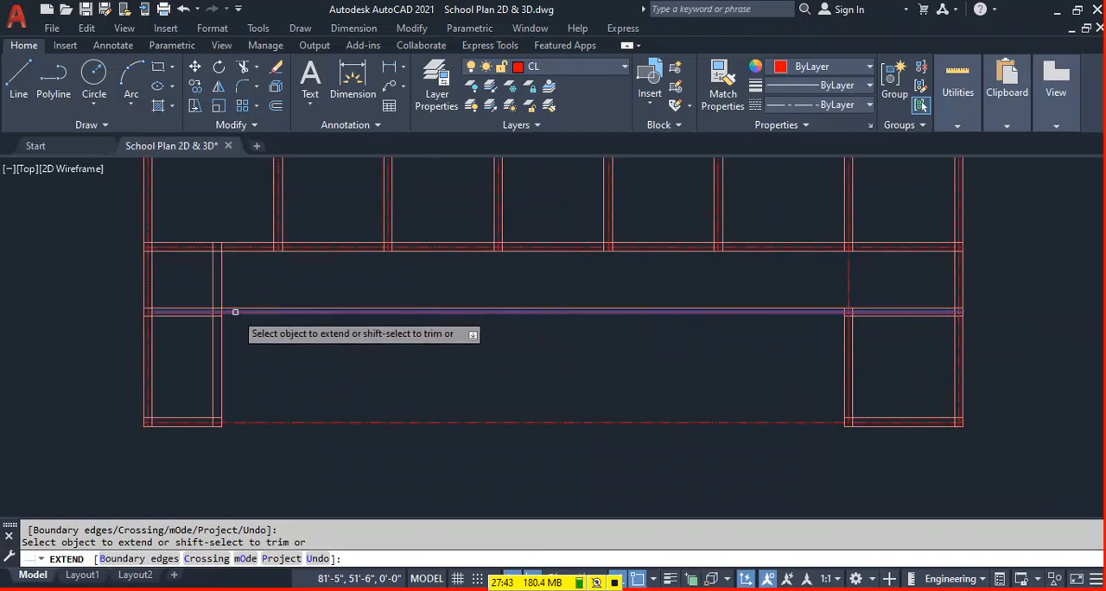
click(170, 312)
key(Escape)
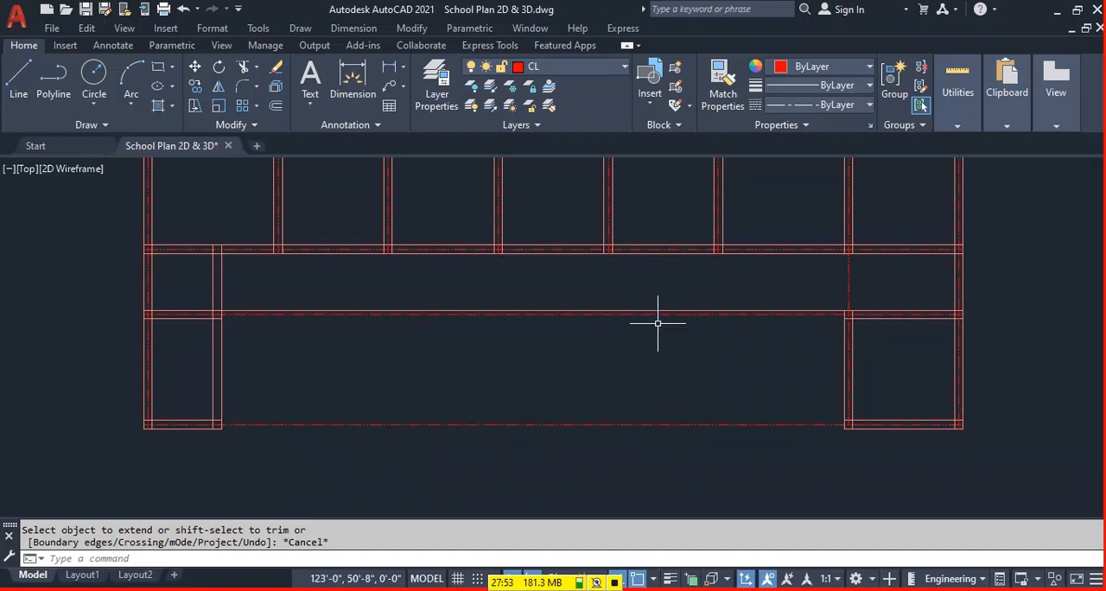
Delete the short lower lines of the upper walls of both lower rooms.
click(907, 318)
click(200, 318)
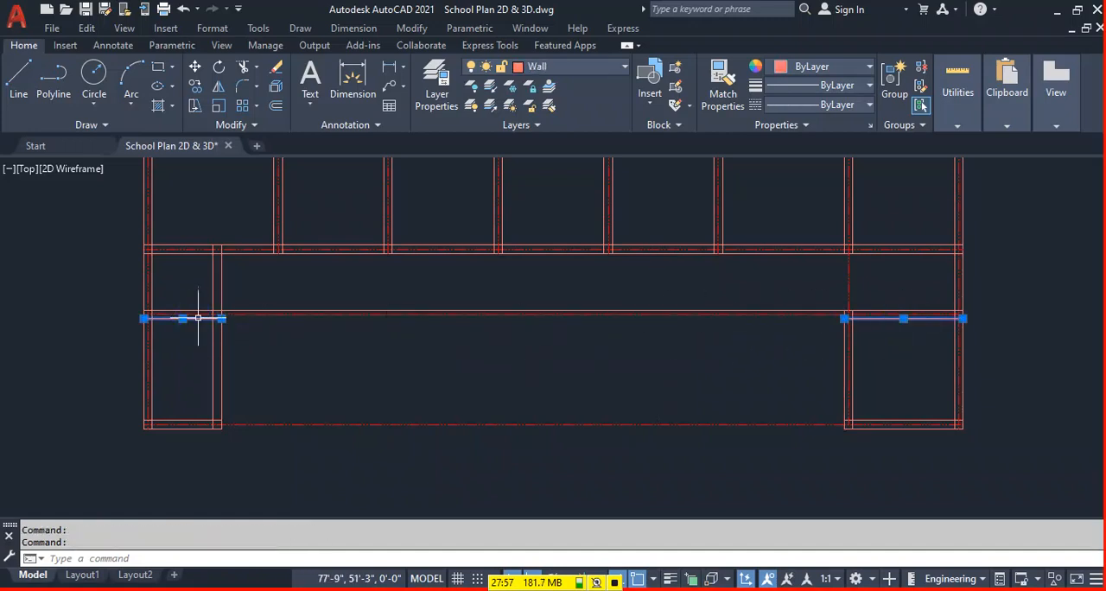
key(Delete)
Offset the upper line of the long wall above the lower rooms 10" downward and extend the copy to the far-left wall.
text(o)
key(Return)
text(10')
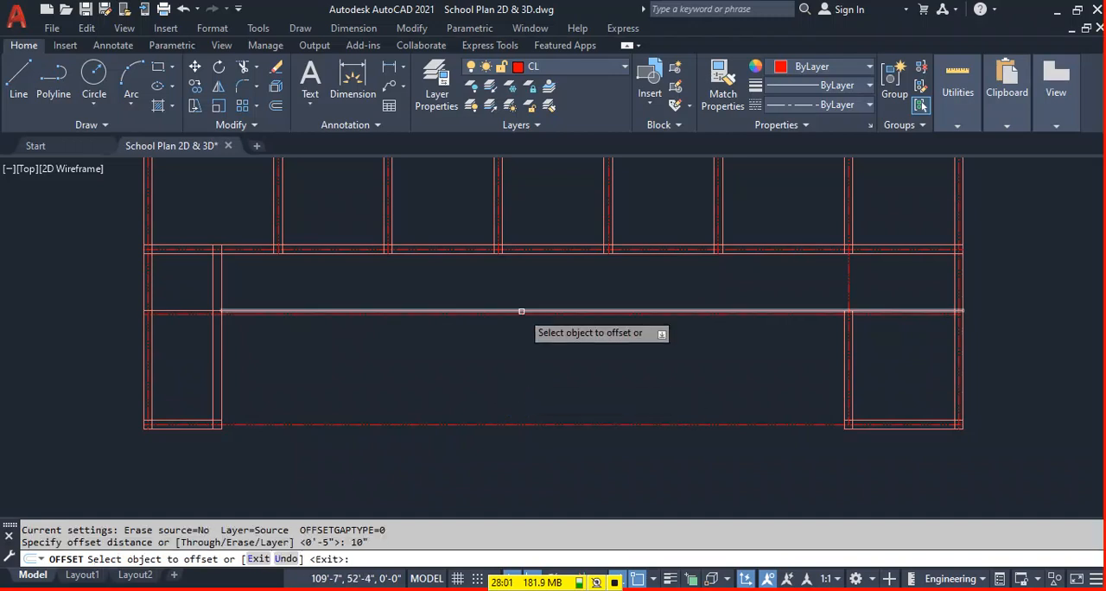
click(514, 313)
click(505, 364)
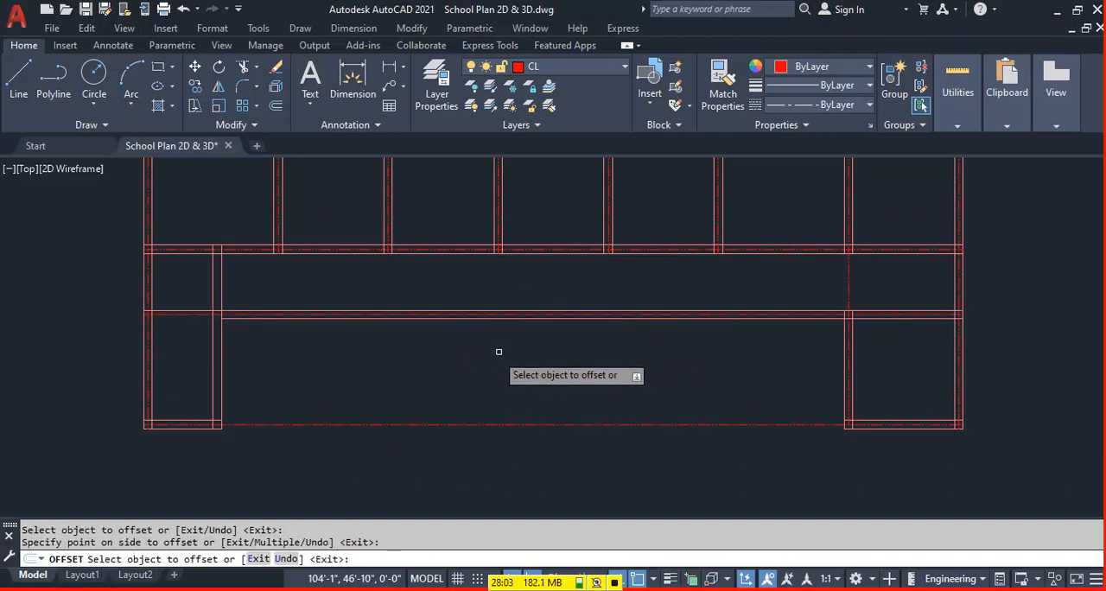
key(Escape)
text(ex)
key(Return)
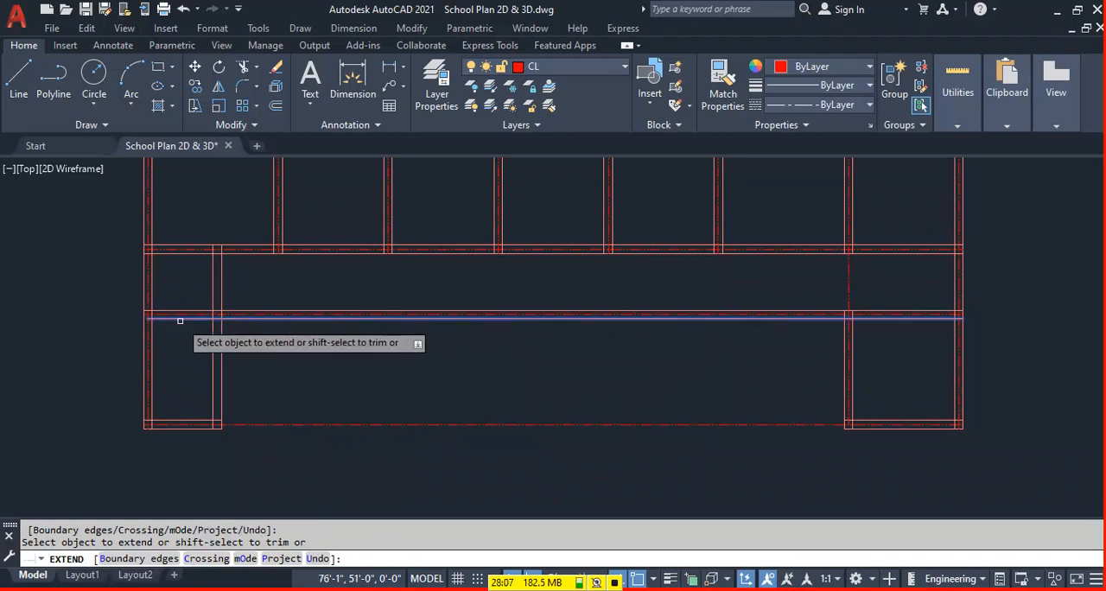
key(Escape)
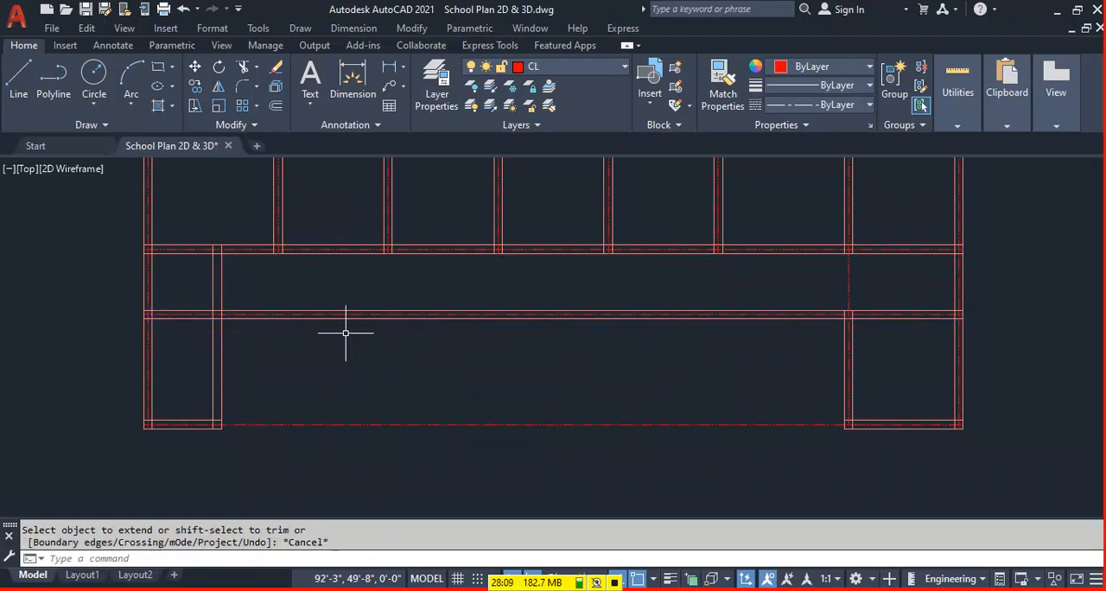
Offset the left line of the lower-left room's right wall 5" to the right, to the wall's centre.
middle_drag(406, 321, 400, 358)
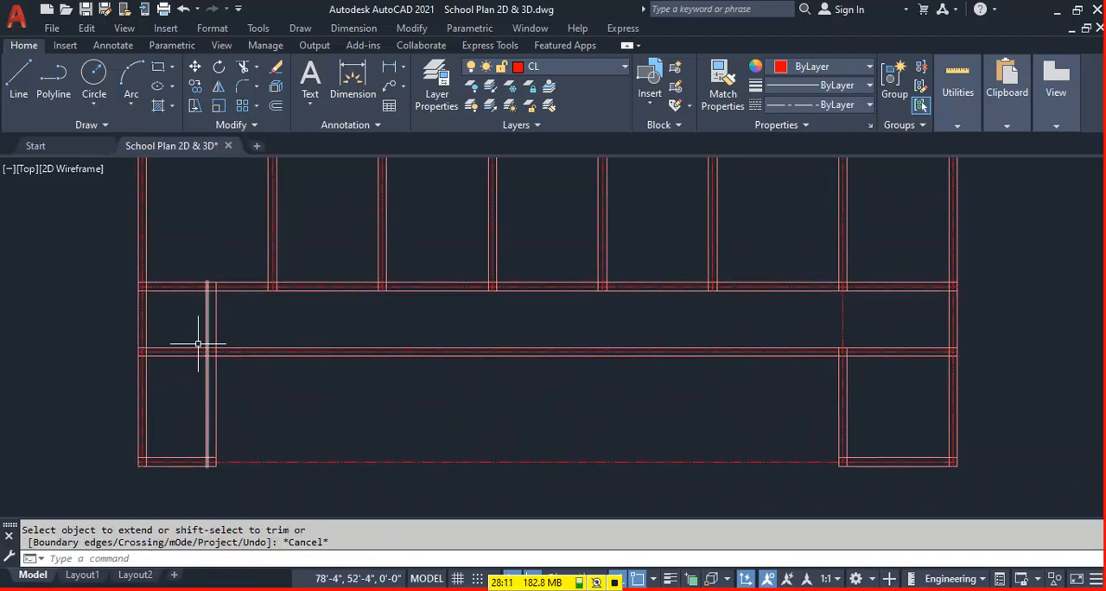
text(o)
key(Return)
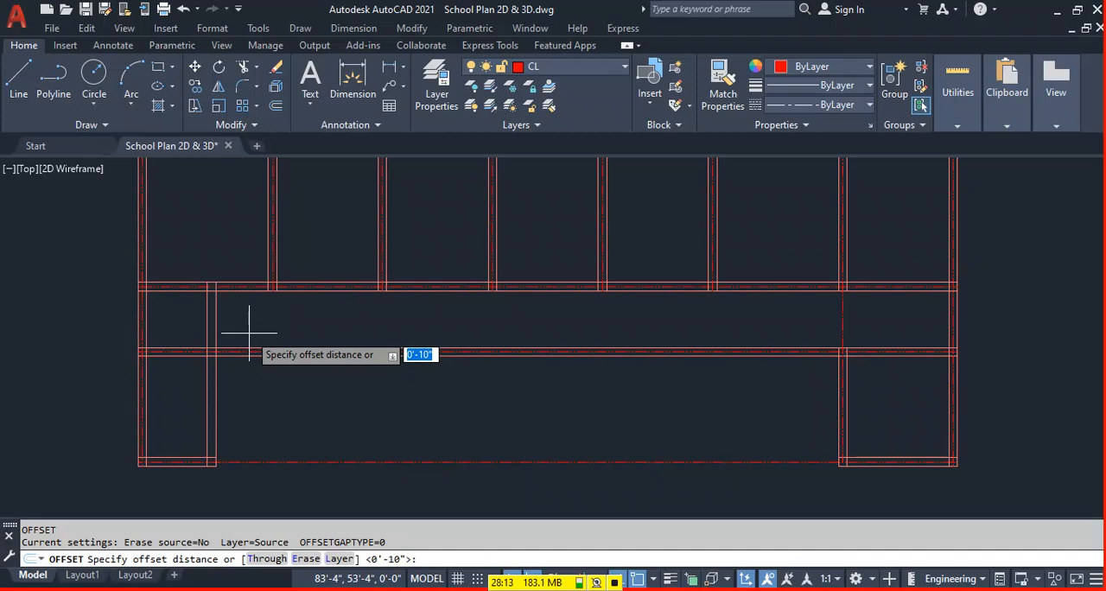
text(5)
key(Return)
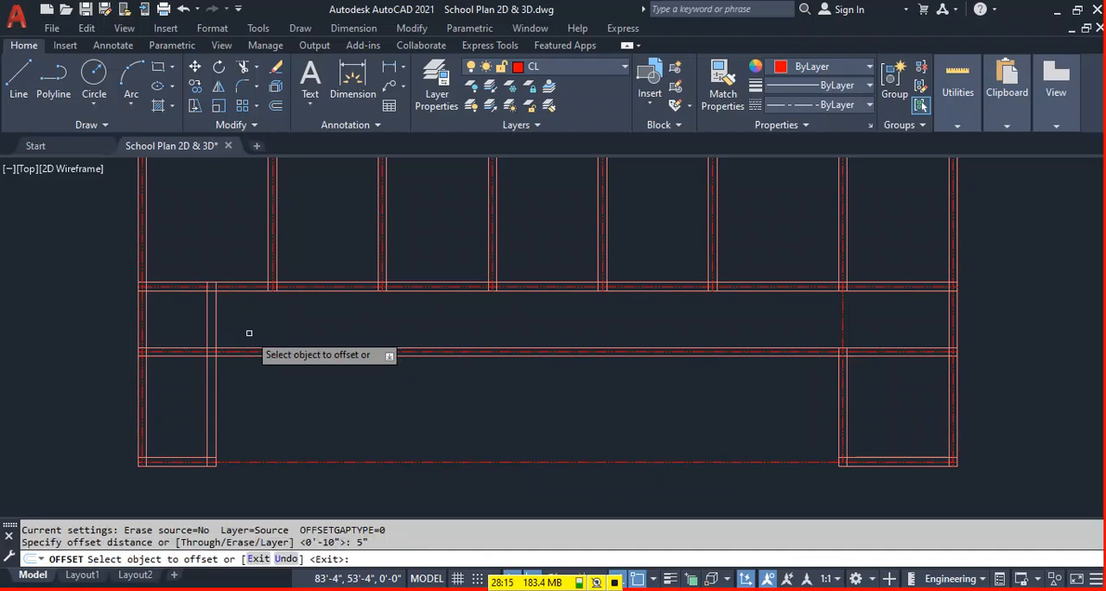
click(208, 298)
click(259, 310)
key(Escape)
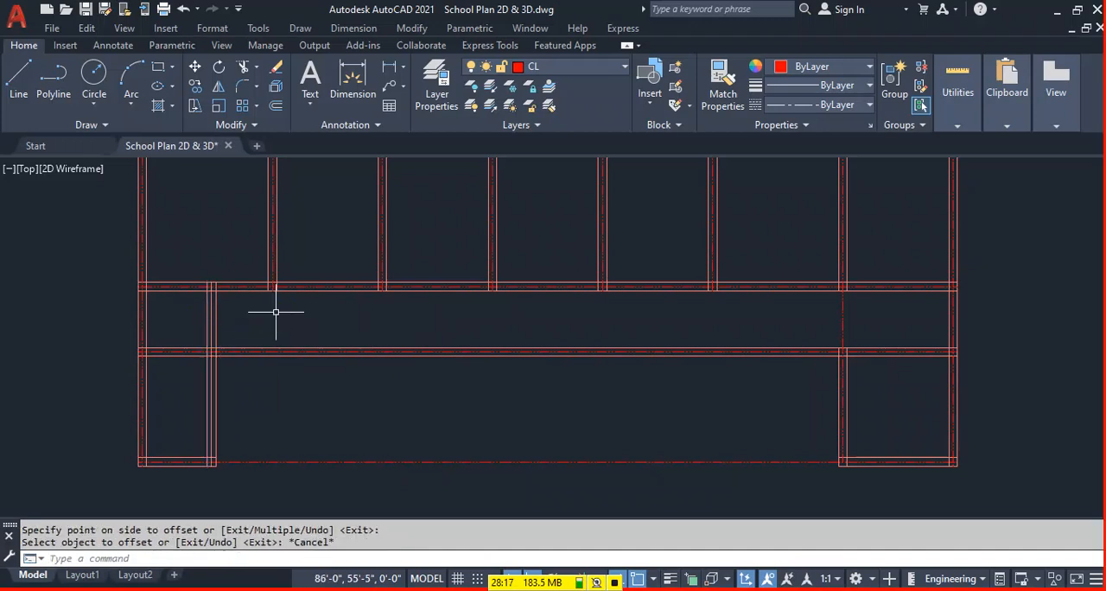
Match the properties of the lower long wall's centre line onto the centre line of the lower-left room's right wall.
text(ma)
key(Return)
scroll(218, 350, up, 2)
click(222, 354)
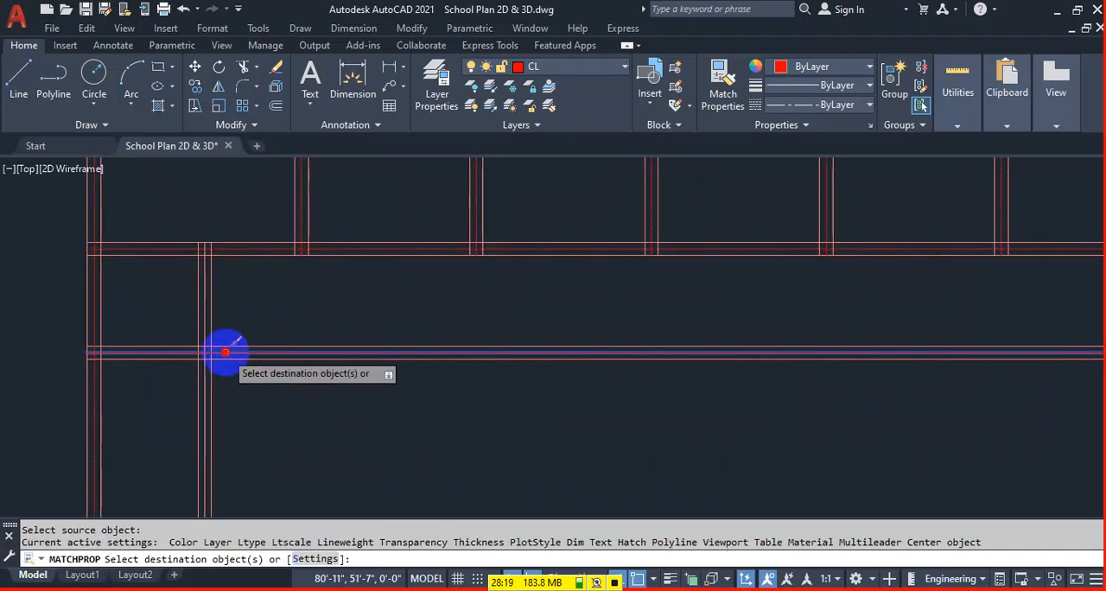
click(204, 329)
key(Escape)
scroll(538, 393, down, 5)
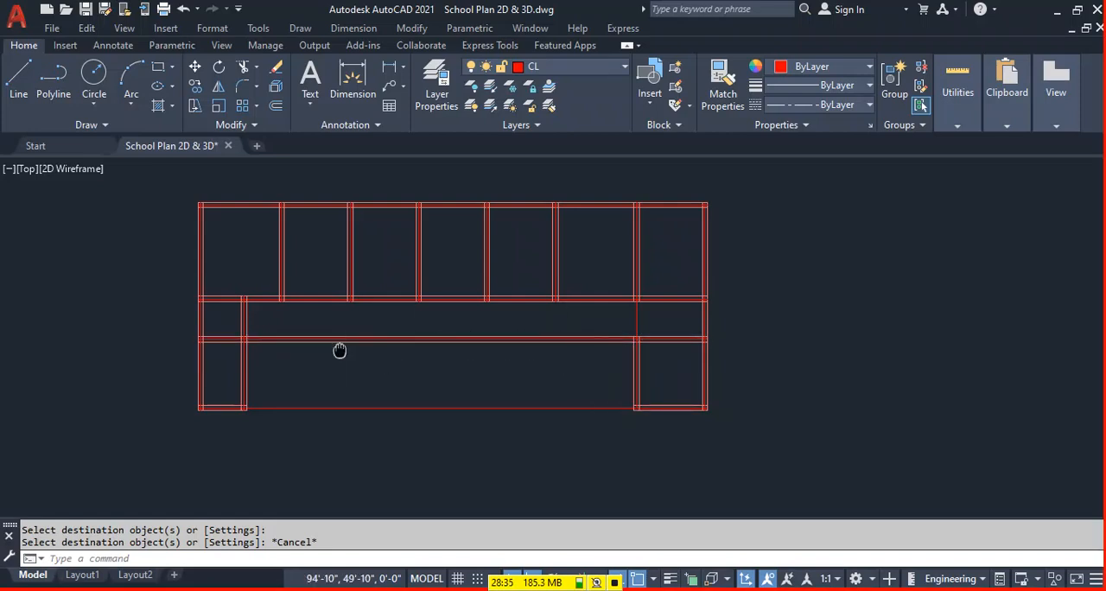
Extend the lines of the five upper cross walls down to the lower long wall, and the sixth wall's lines to the lower-right room.
scroll(316, 296, up, 2)
click(329, 263)
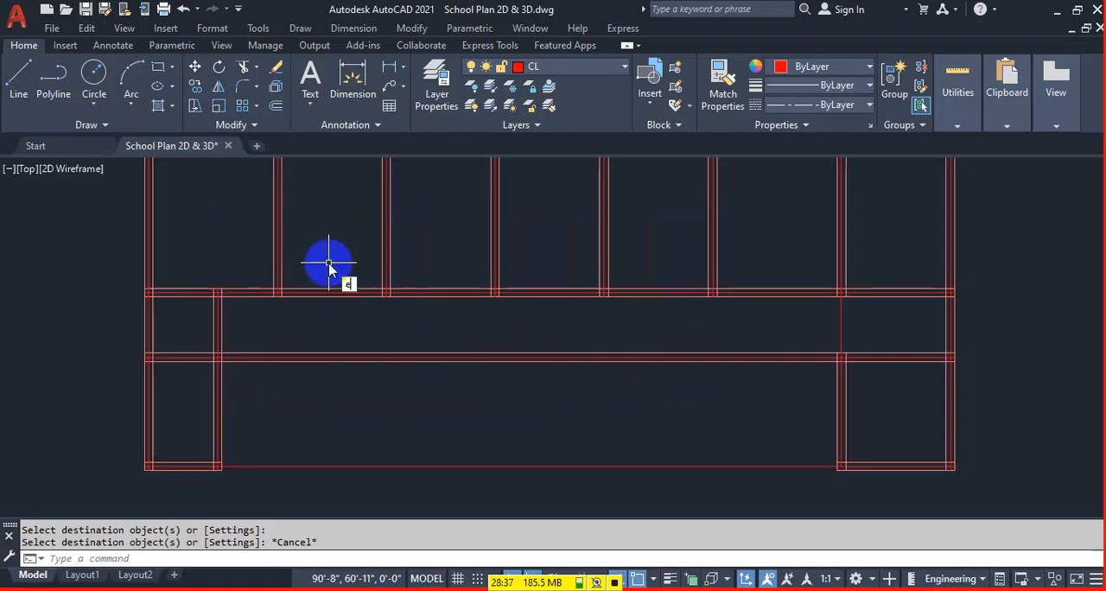
key(Return)
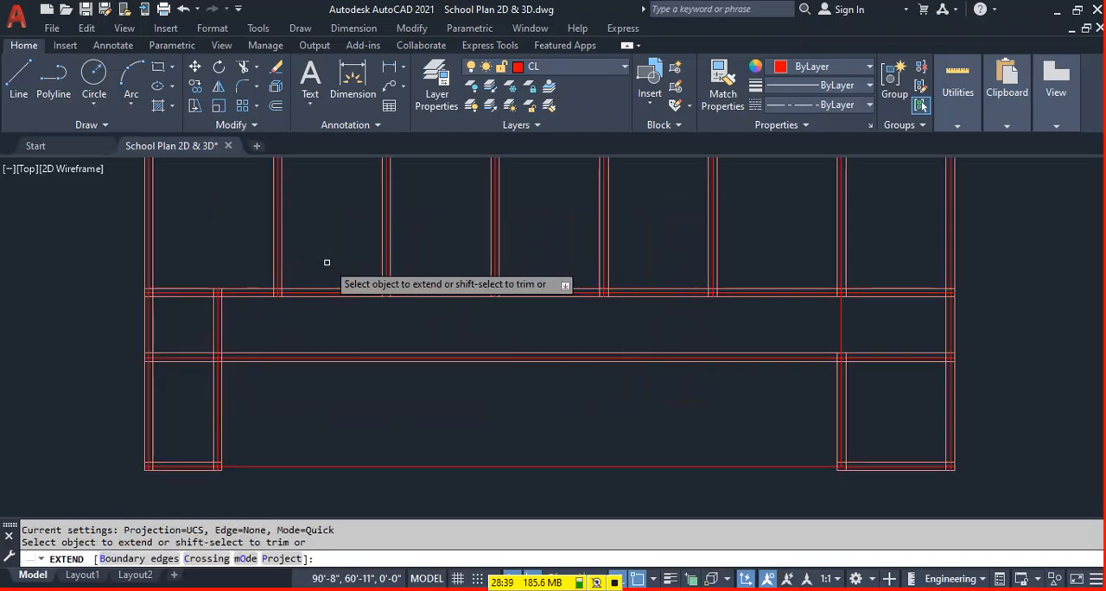
mouse_move(743, 252)
mouse_down()
mouse_move(291, 267)
mouse_move(187, 252)
mouse_up()
drag(758, 322, 239, 324)
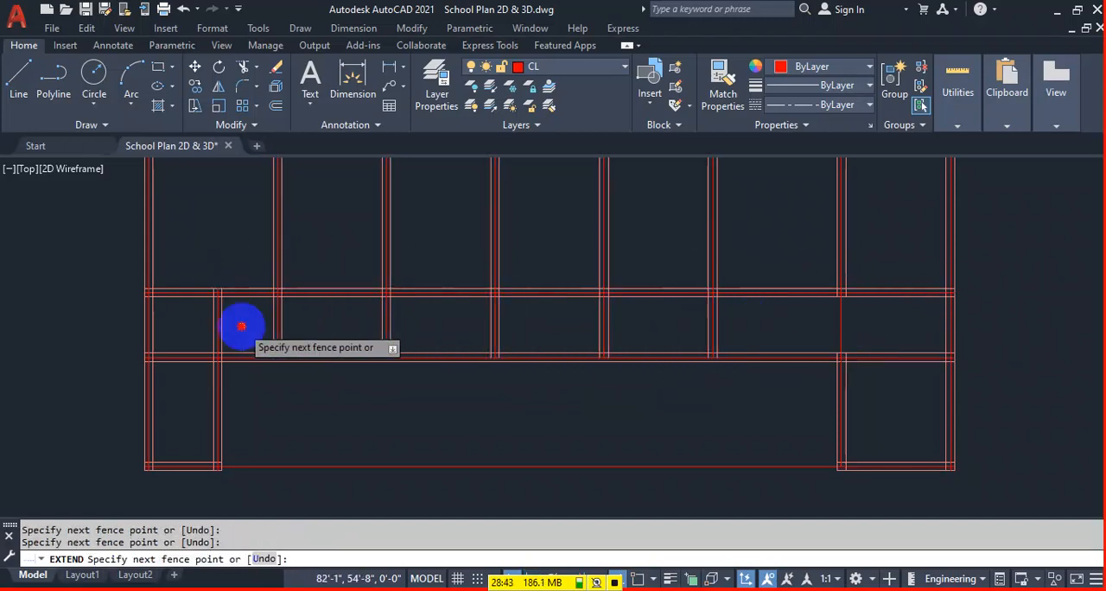
drag(780, 316, 251, 313)
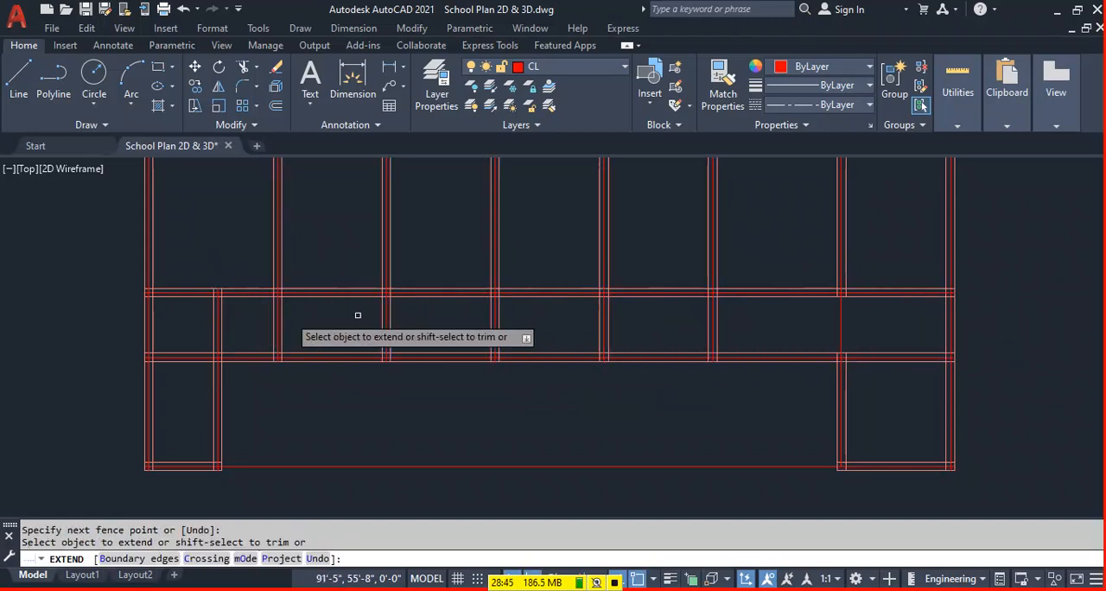
drag(855, 254, 845, 264)
click(836, 273)
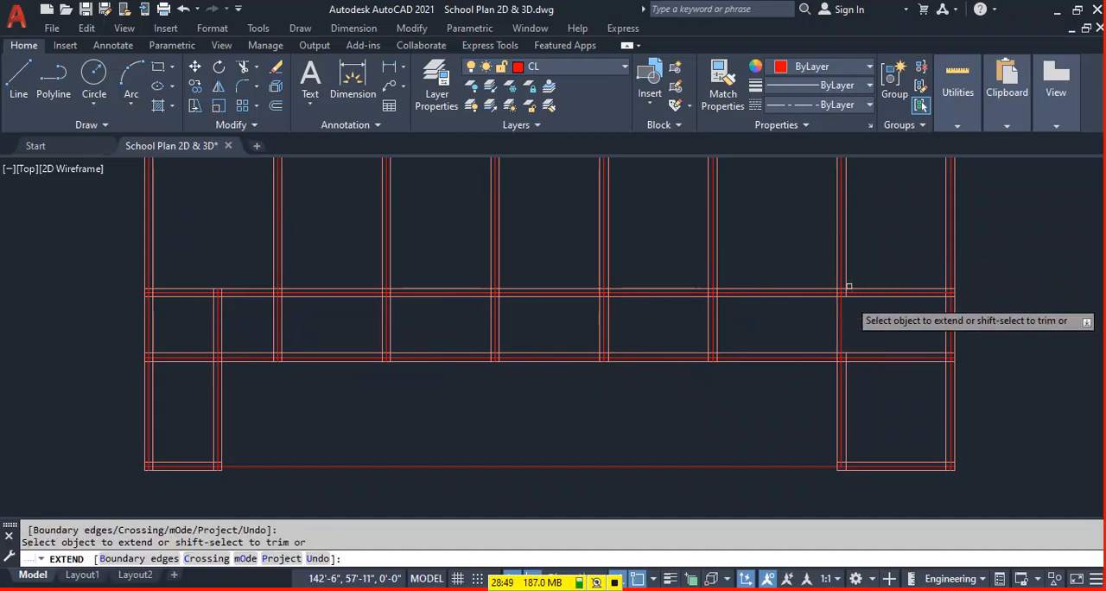
key(Escape)
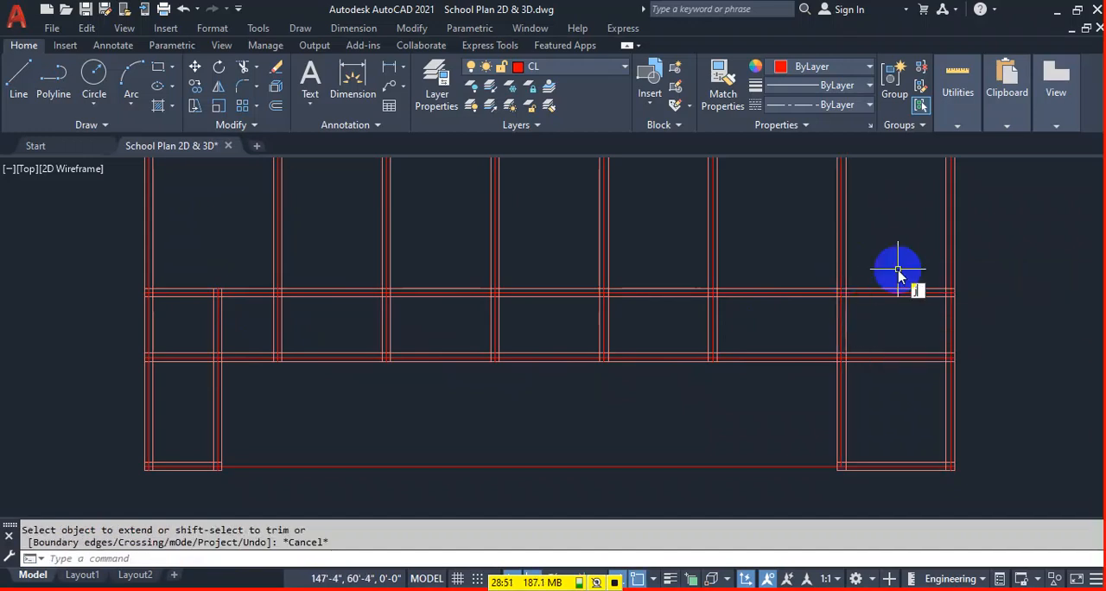
Join the extended lines of the rightmost cross wall with the matching left-wall lines of the lower-right room.
text(J)
key(Return)
click(845, 380)
click(842, 368)
key(Return)
key(Return)
click(836, 361)
click(839, 331)
key(Return)
scroll(745, 347, down, 2)
middle_drag(811, 387, 786, 386)
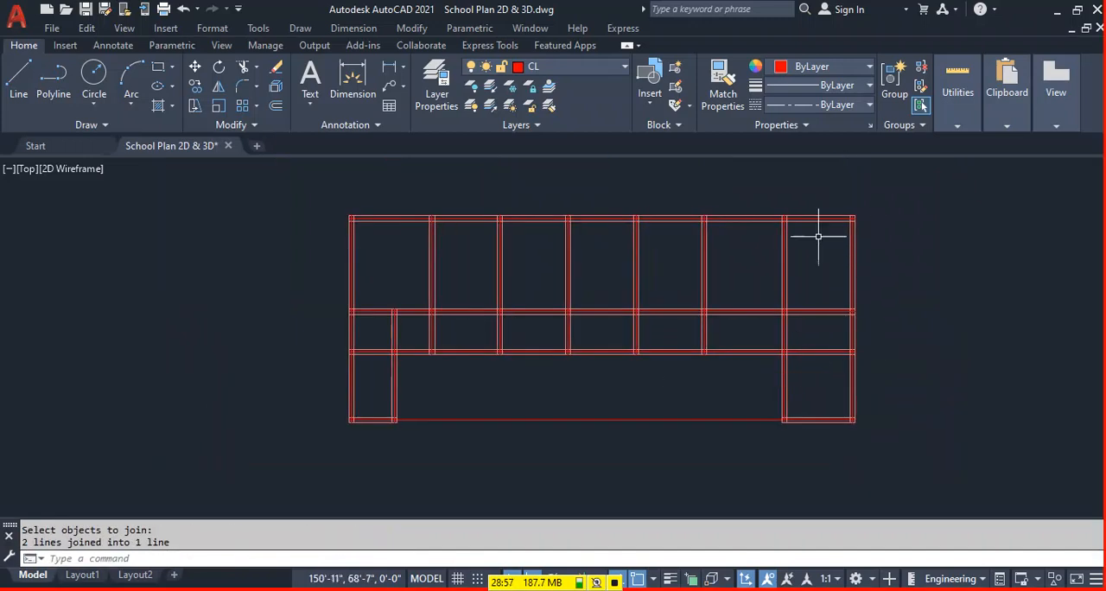
Trim away the bottom centre line spanning the open gap between the lower-left and lower-right rooms.
scroll(772, 238, up, 2)
middle_drag(396, 301, 457, 220)
scroll(444, 299, down, 3)
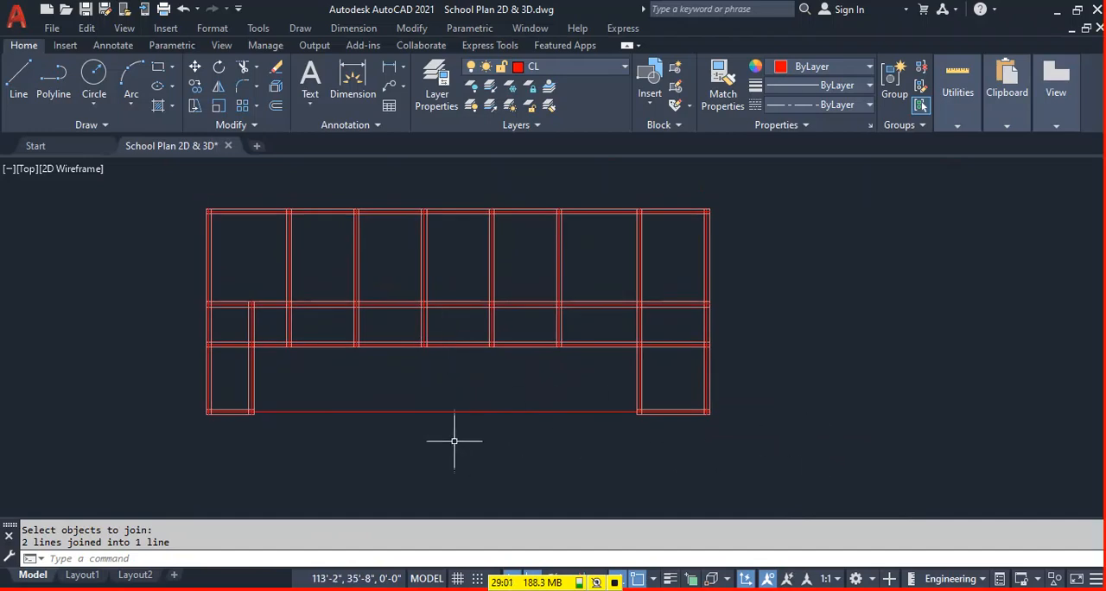
scroll(286, 419, up, 2)
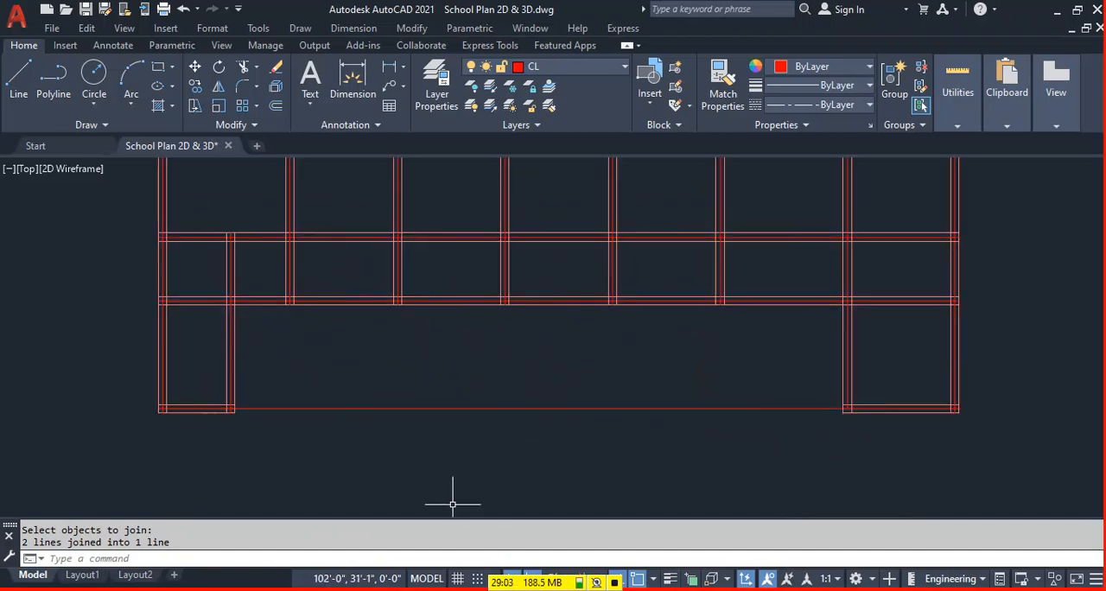
key(Return)
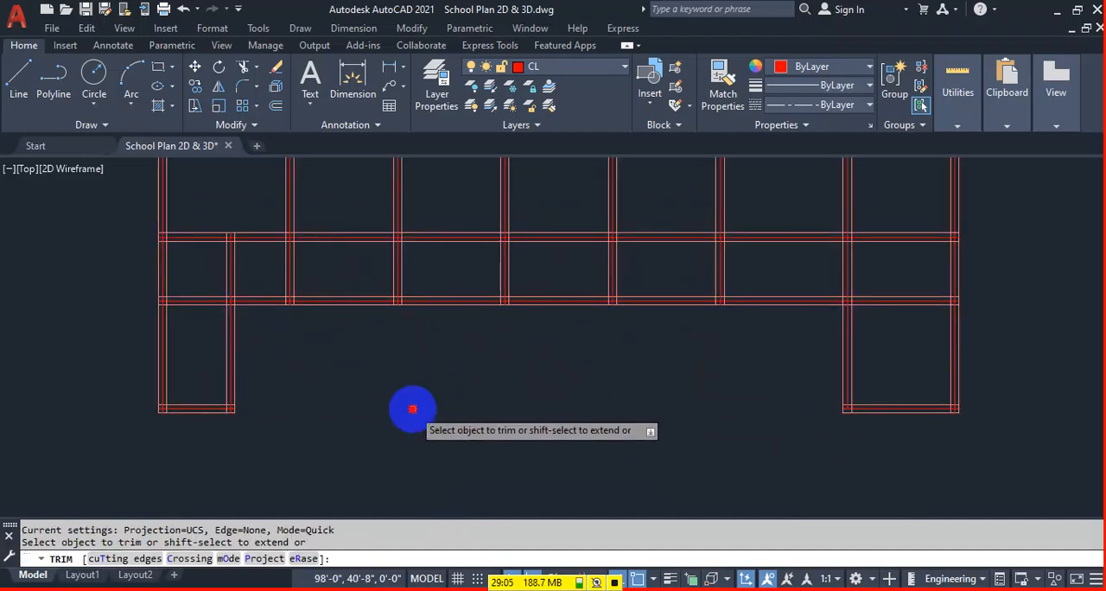
key(Escape)
scroll(378, 376, down, 3)
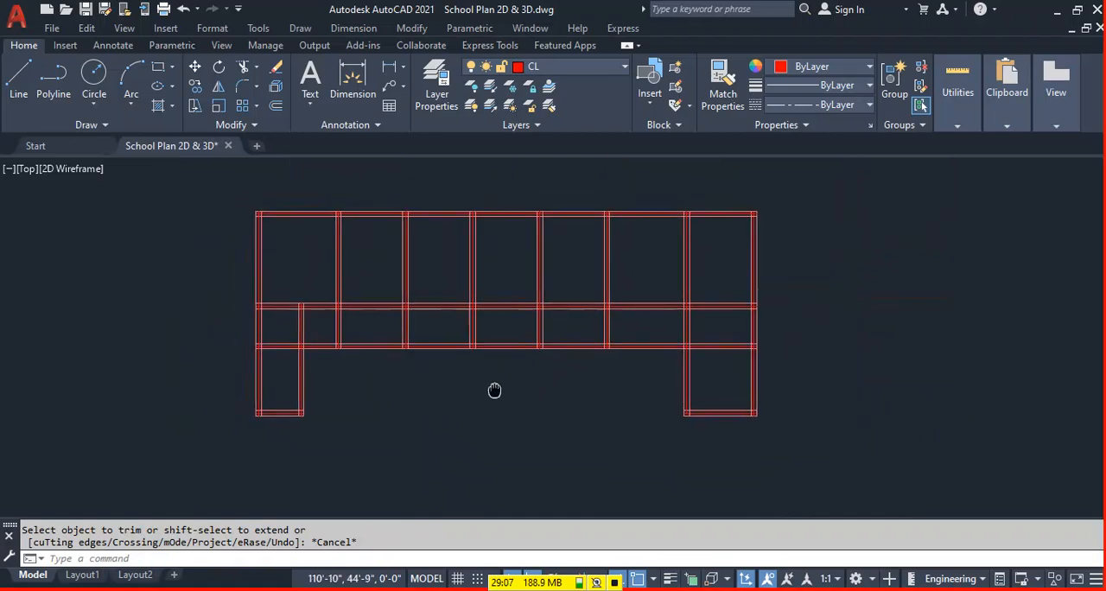
scroll(634, 294, down, 5)
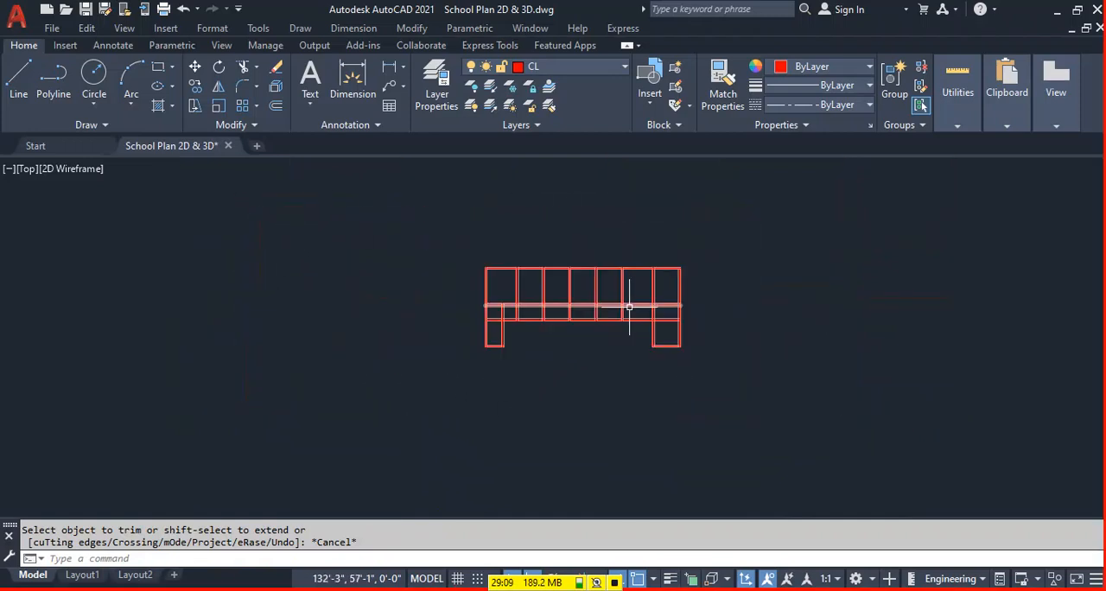
Check the wall-only plan with its centre lines against the original floor plan.
middle_drag(705, 246, 576, 480)
scroll(413, 273, up, 5)
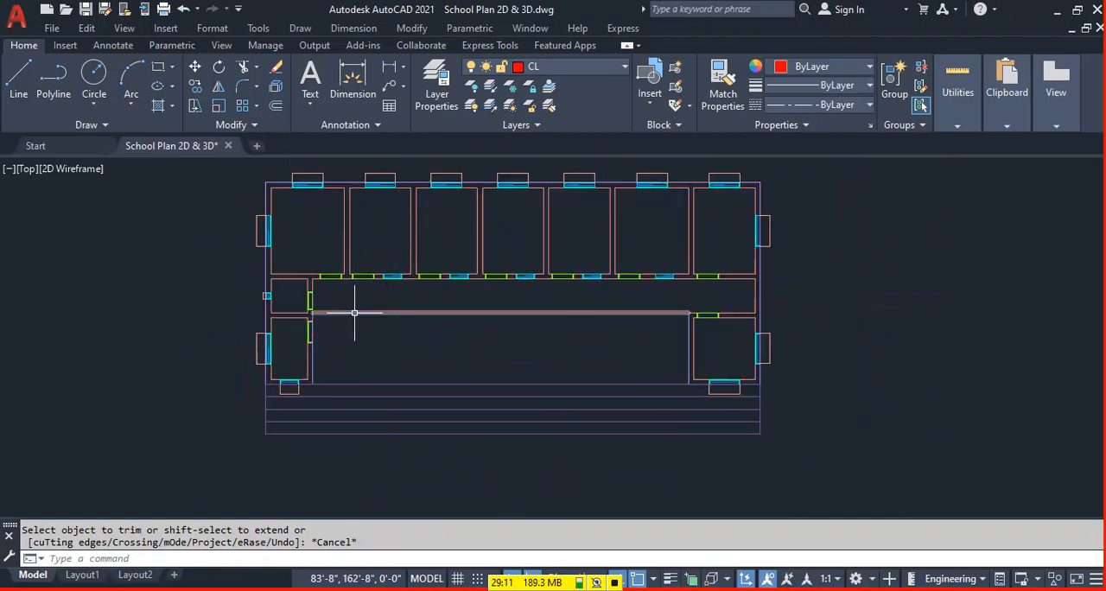
scroll(359, 321, down, 5)
middle_drag(435, 480, 489, 379)
scroll(445, 379, up, 5)
middle_drag(534, 461, 549, 424)
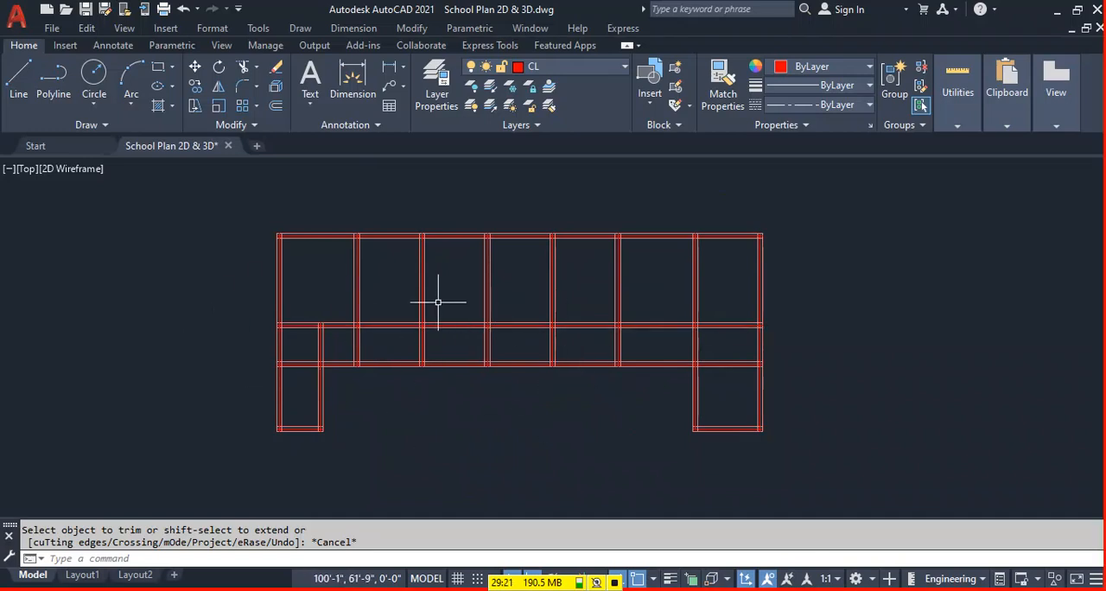
scroll(513, 435, up, 1)
scroll(353, 254, up, 3)
scroll(424, 320, up, 1)
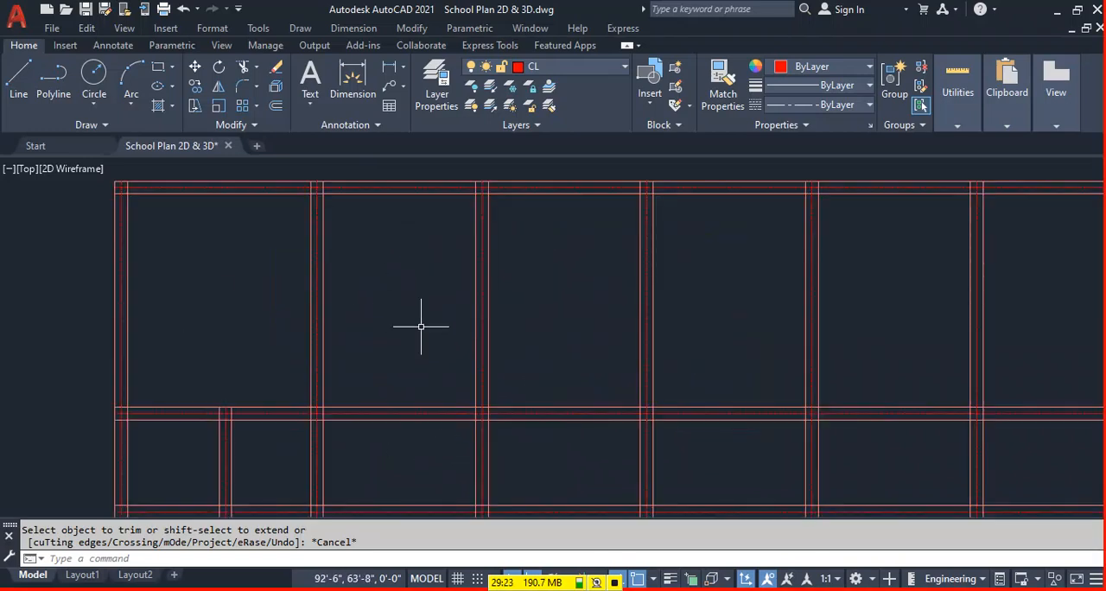
scroll(538, 375, down, 4)
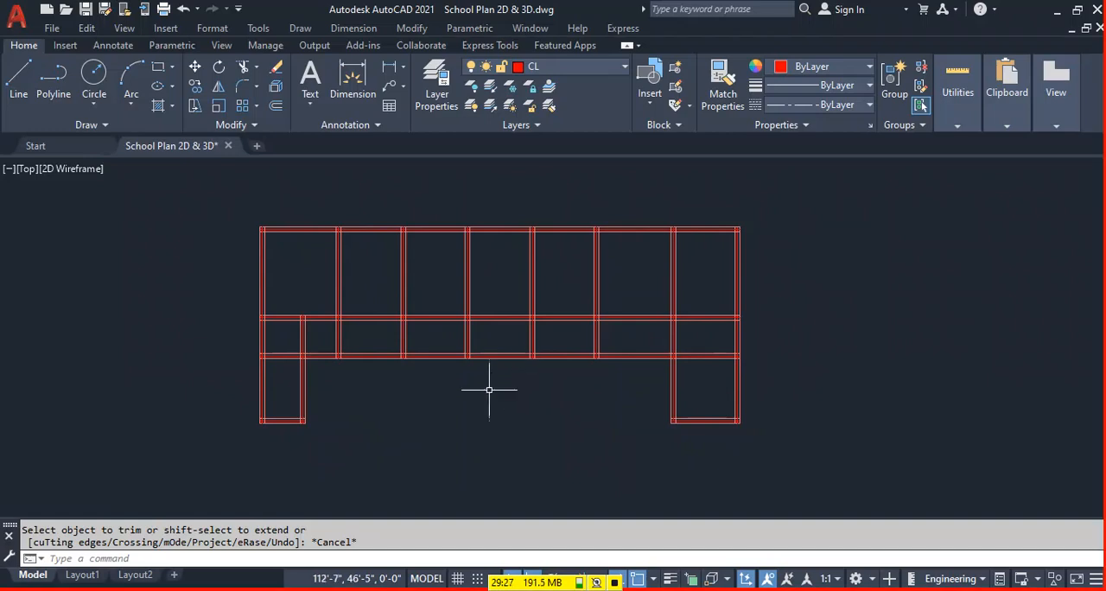
Add the multiline text "GREAD BEAM" below the wall plan, in the gap between the two lower rooms.
middle_drag(455, 407, 494, 398)
key(Return)
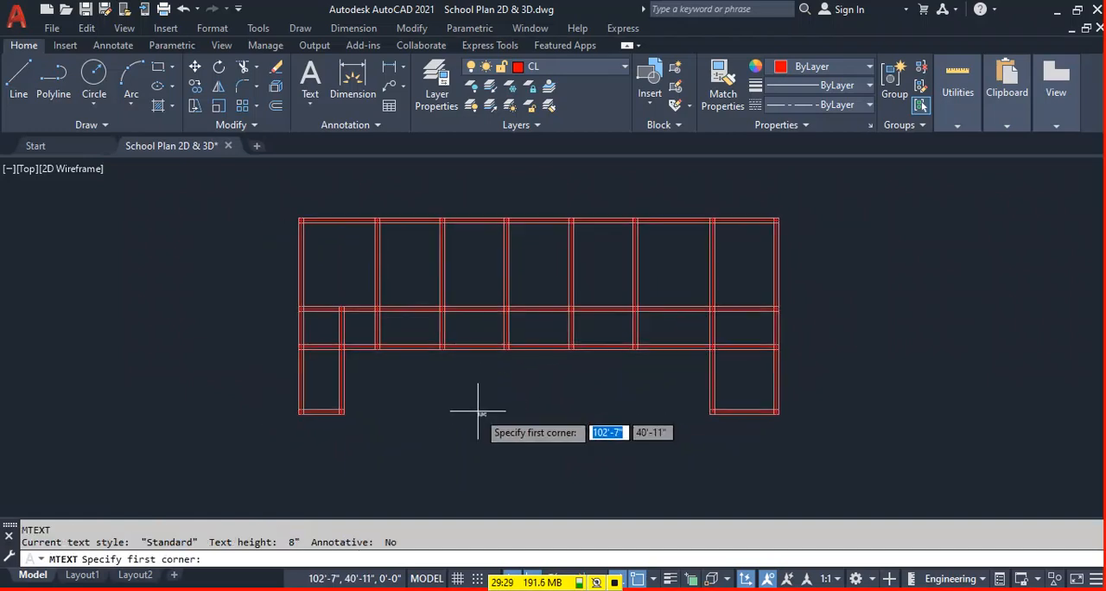
click(477, 409)
click(678, 427)
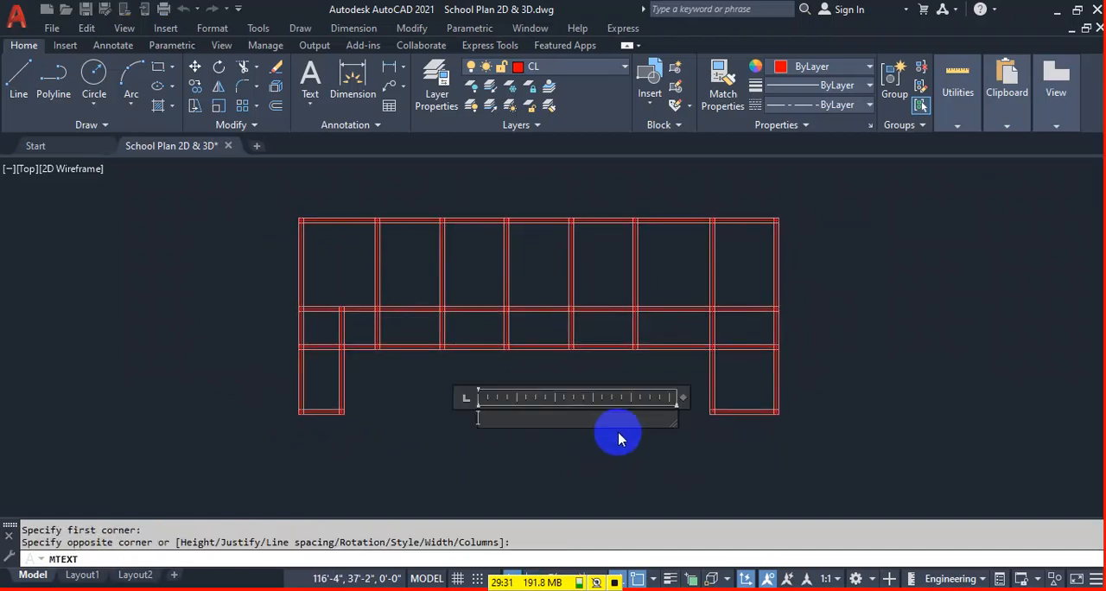
text(Gro)
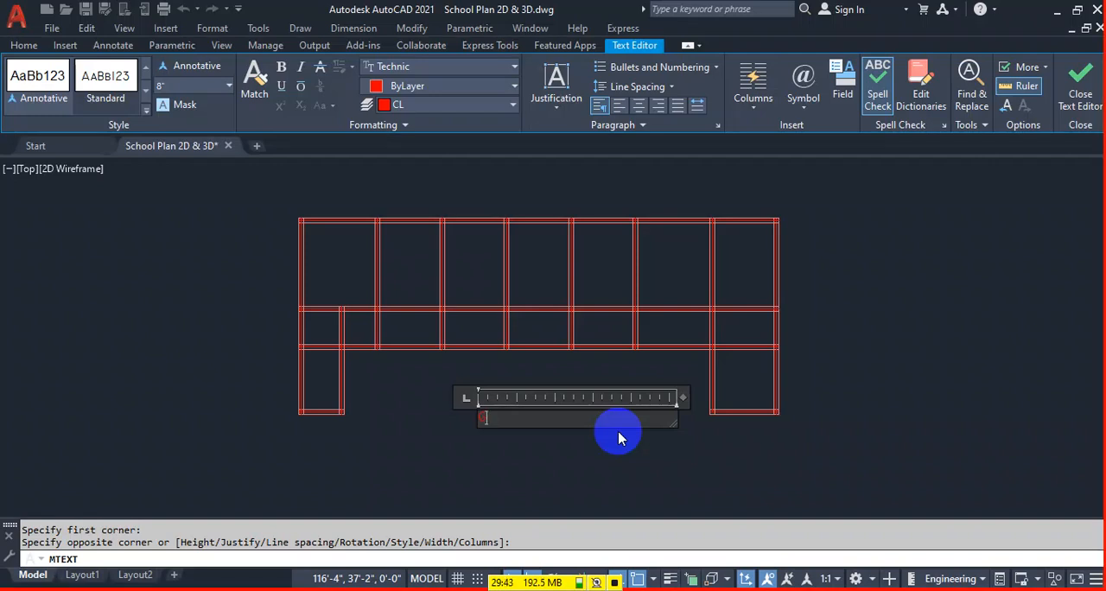
text(AD N)
key(BackSpace)
text(06A)
click(497, 448)
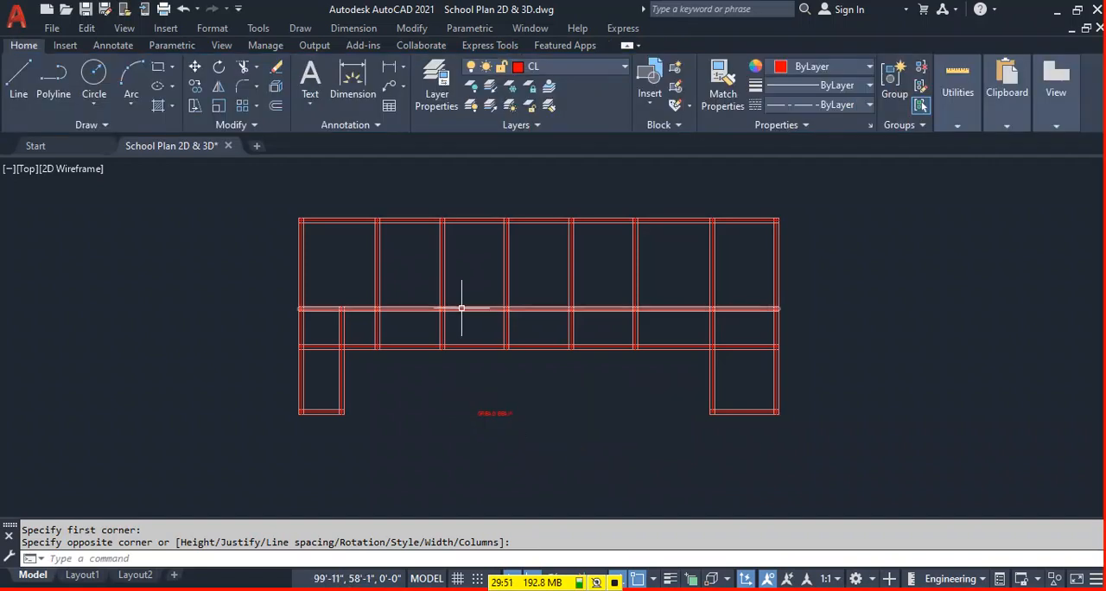
Narrow the GREAD BEAM text frame so it ends just past the lettering.
scroll(464, 302, up, 4)
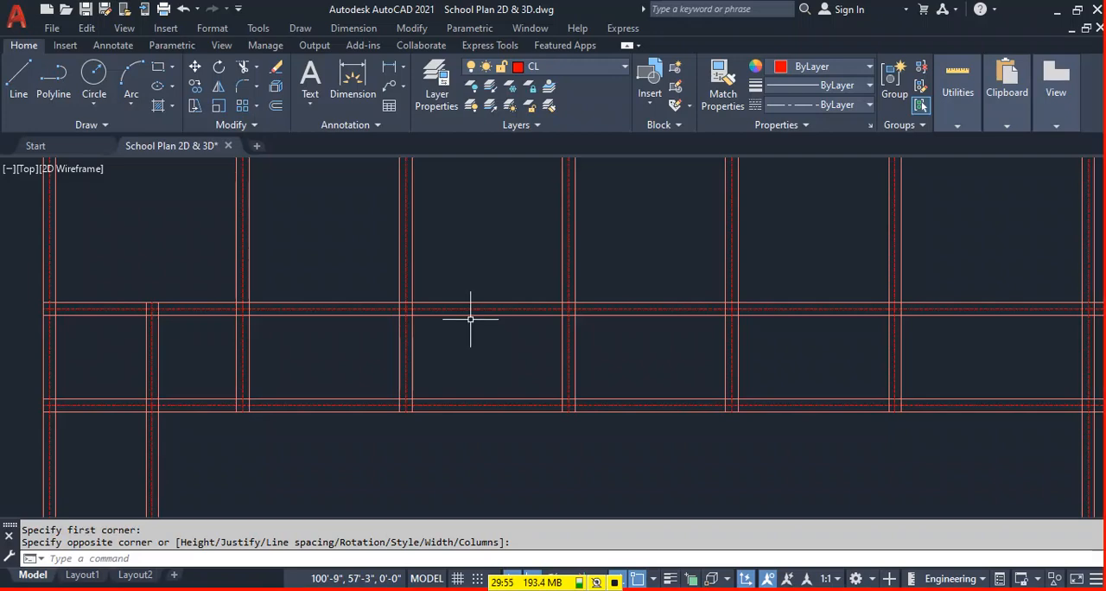
scroll(471, 319, down, 4)
click(508, 419)
scroll(536, 423, up, 4)
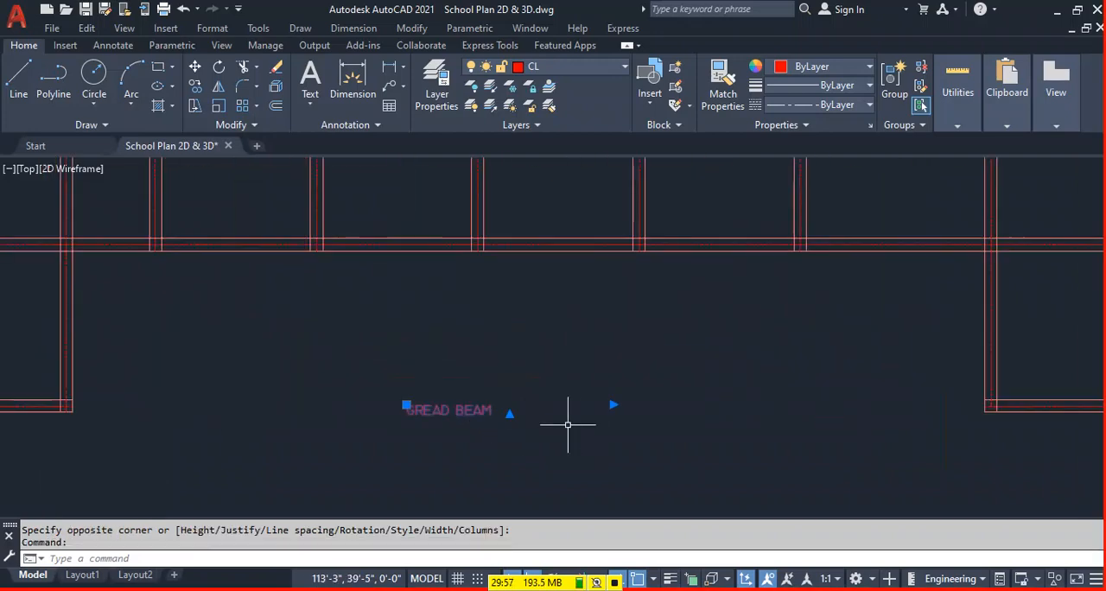
click(613, 404)
scroll(491, 400, up, 4)
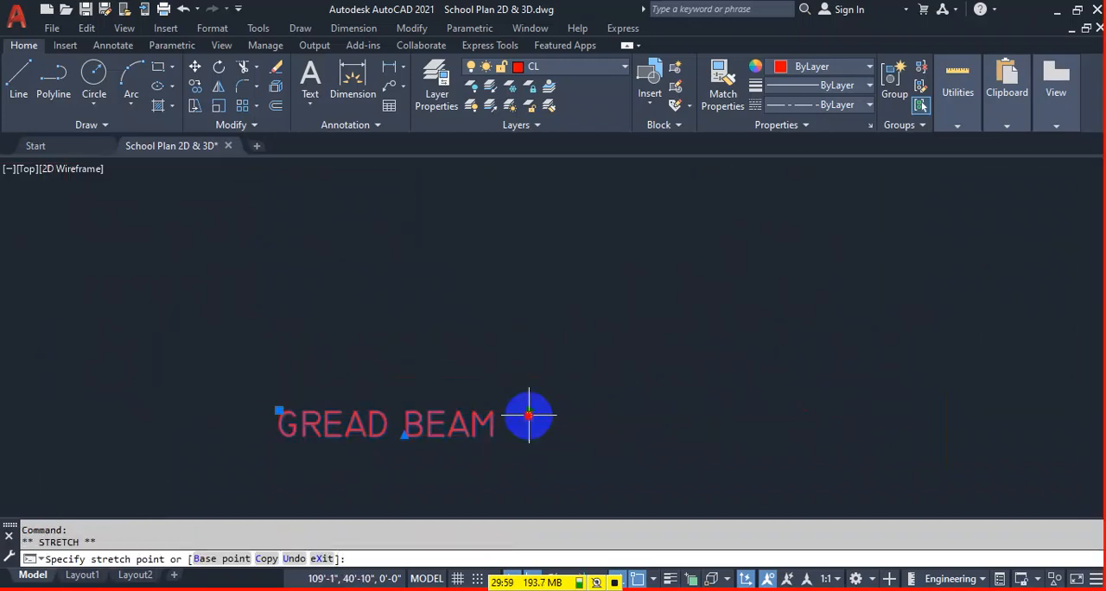
key(Escape)
Move the GREAD BEAM text horizontally to the right, toward the middle of the gap between the lower rooms.
scroll(471, 402, down, 4)
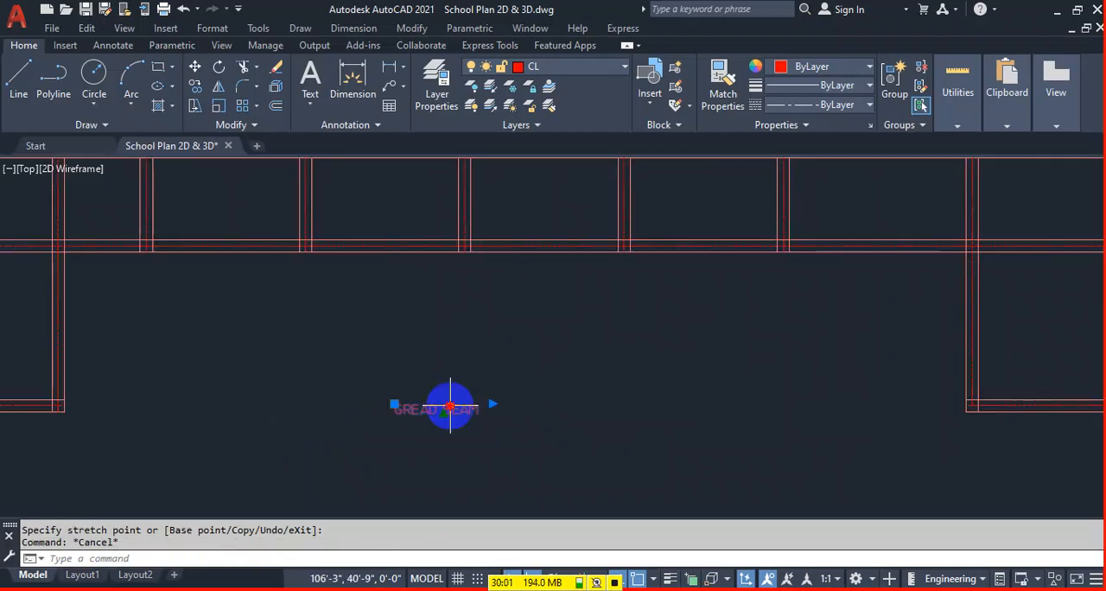
click(195, 66)
click(294, 448)
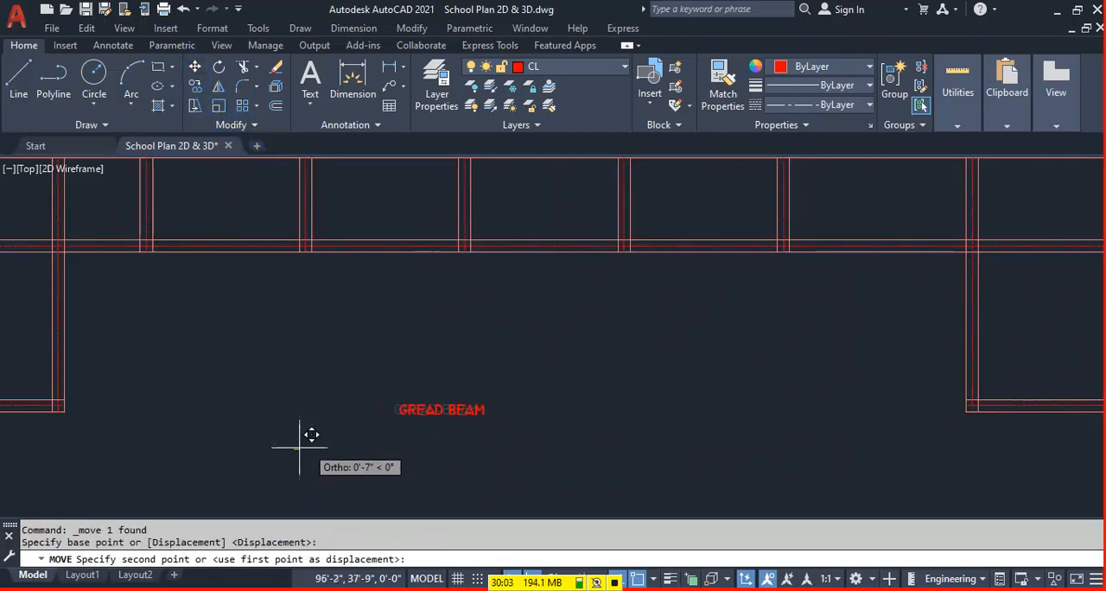
click(425, 449)
scroll(372, 415, down, 4)
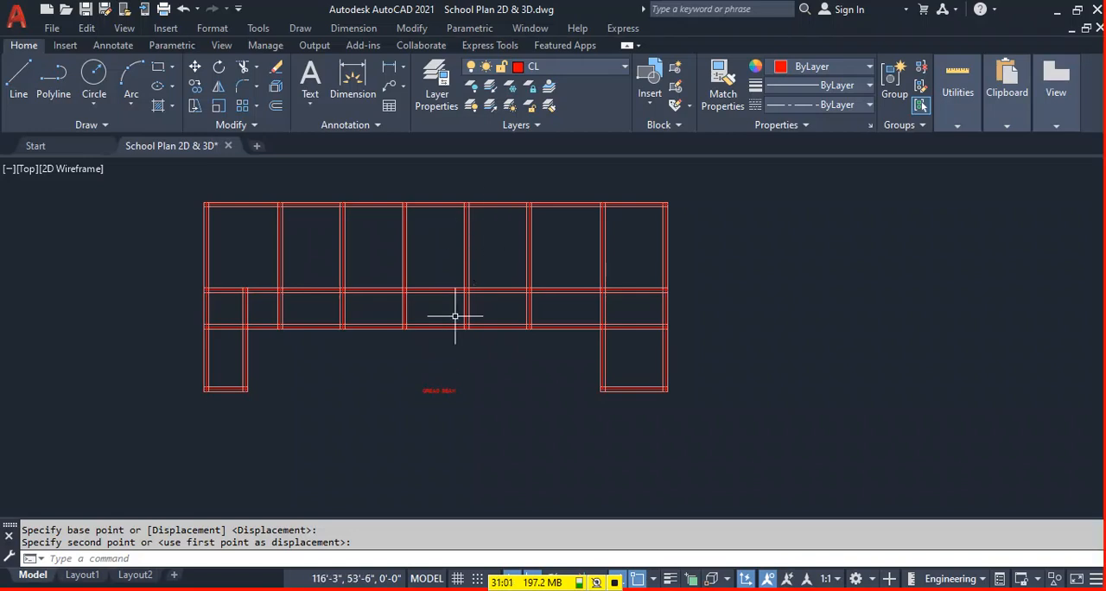
Copy the whole wall plan together with its GREAD BEAM label horizontally to the right of the original.
scroll(432, 340, up, 3)
scroll(439, 377, down, 1)
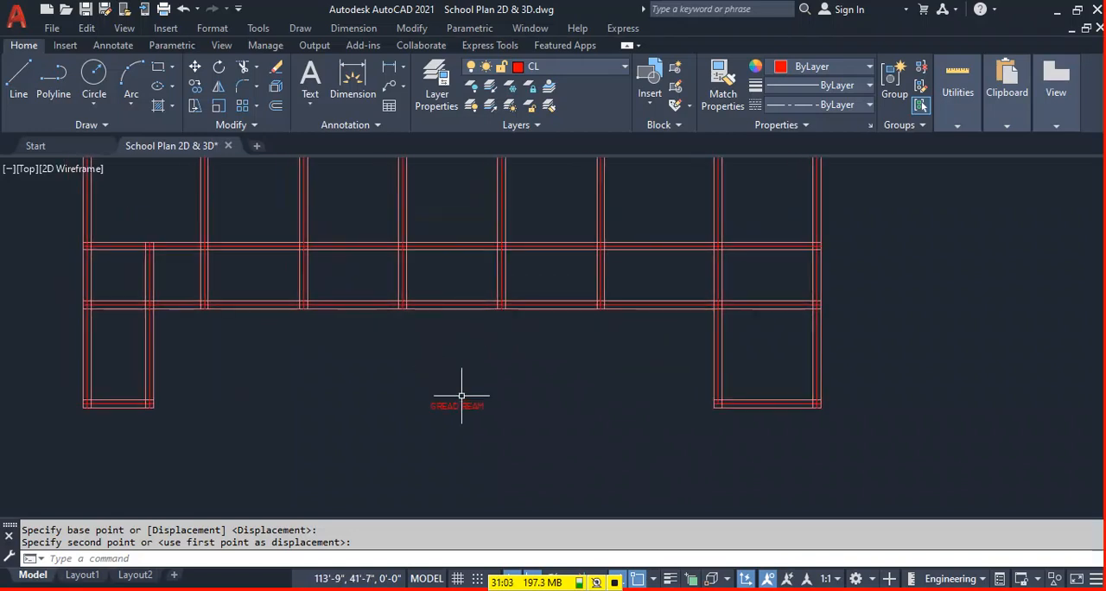
middle_drag(468, 391, 478, 393)
middle_drag(417, 429, 424, 433)
scroll(441, 414, down, 3)
click(628, 196)
click(114, 415)
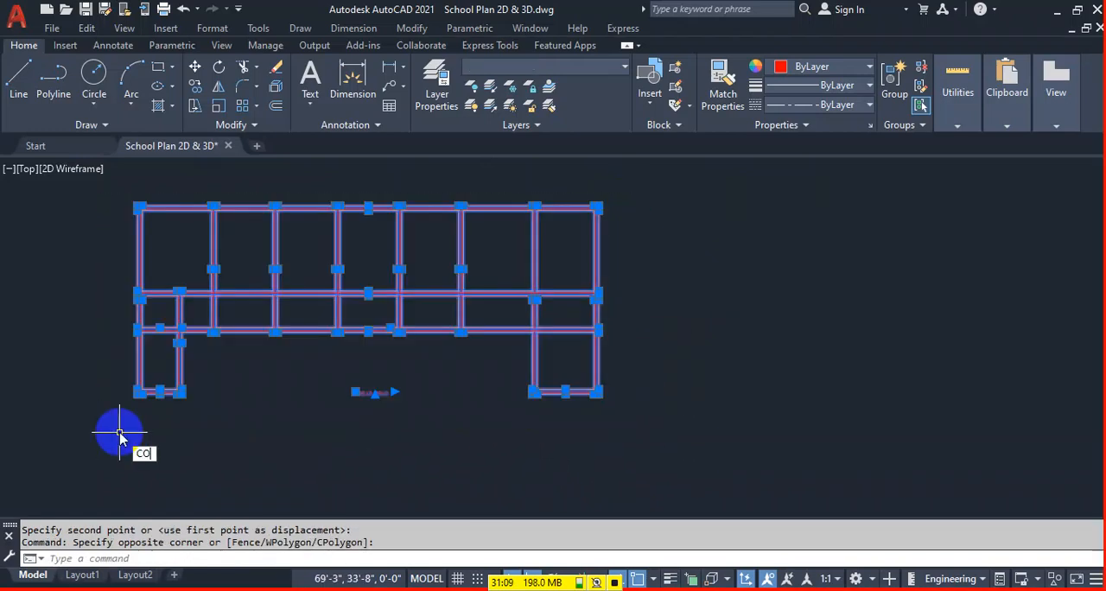
text(co)
key(Return)
click(119, 432)
click(733, 406)
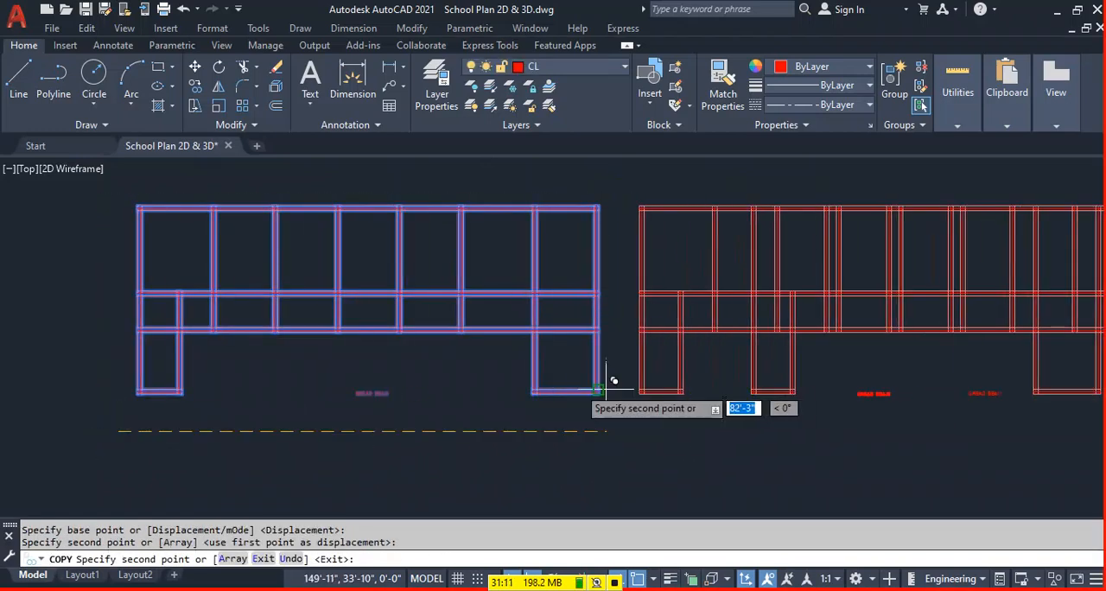
key(Escape)
Make Column the current layer.
middle_drag(783, 395, 286, 407)
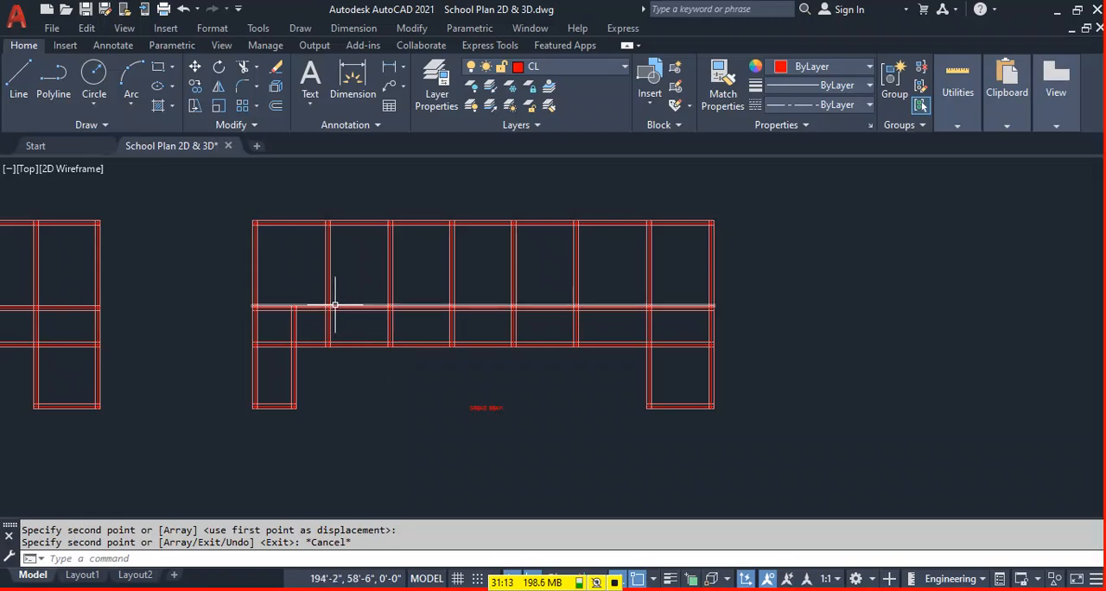
scroll(328, 309, up, 4)
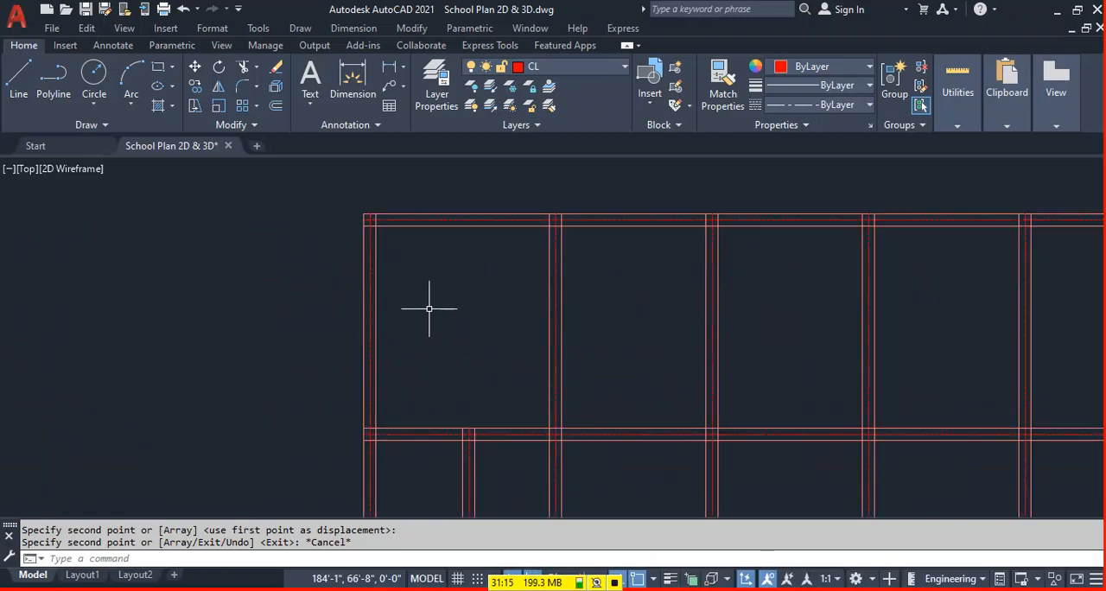
click(569, 69)
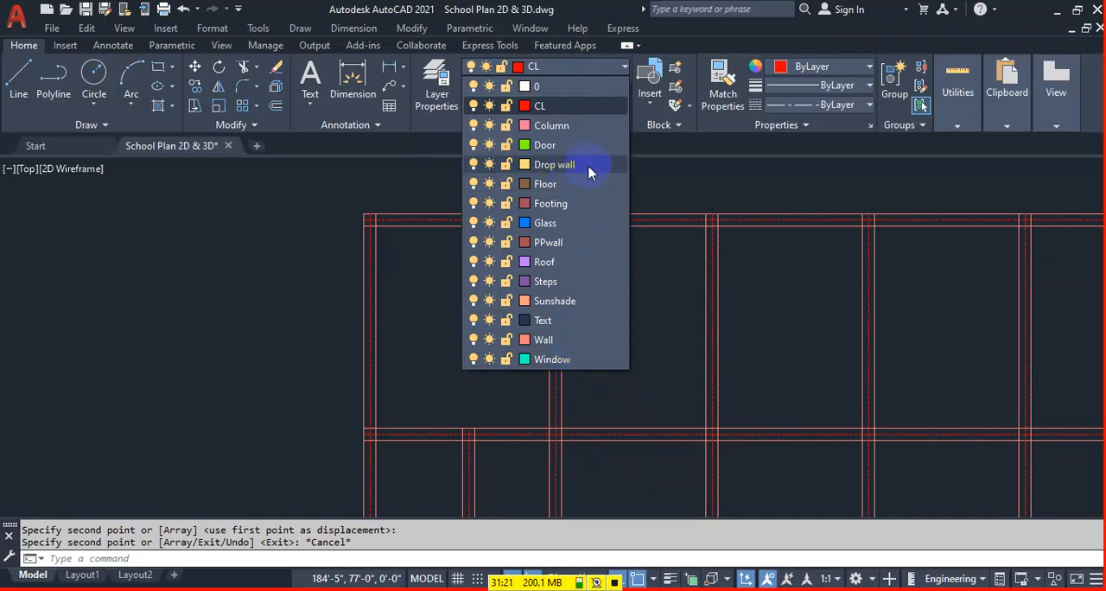
click(441, 77)
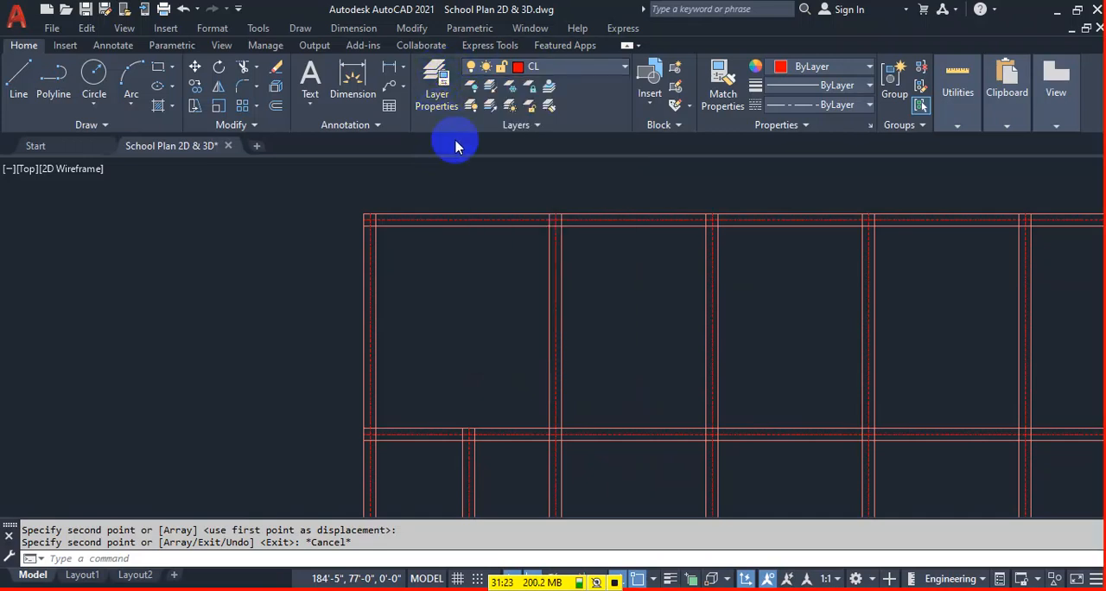
key(Escape)
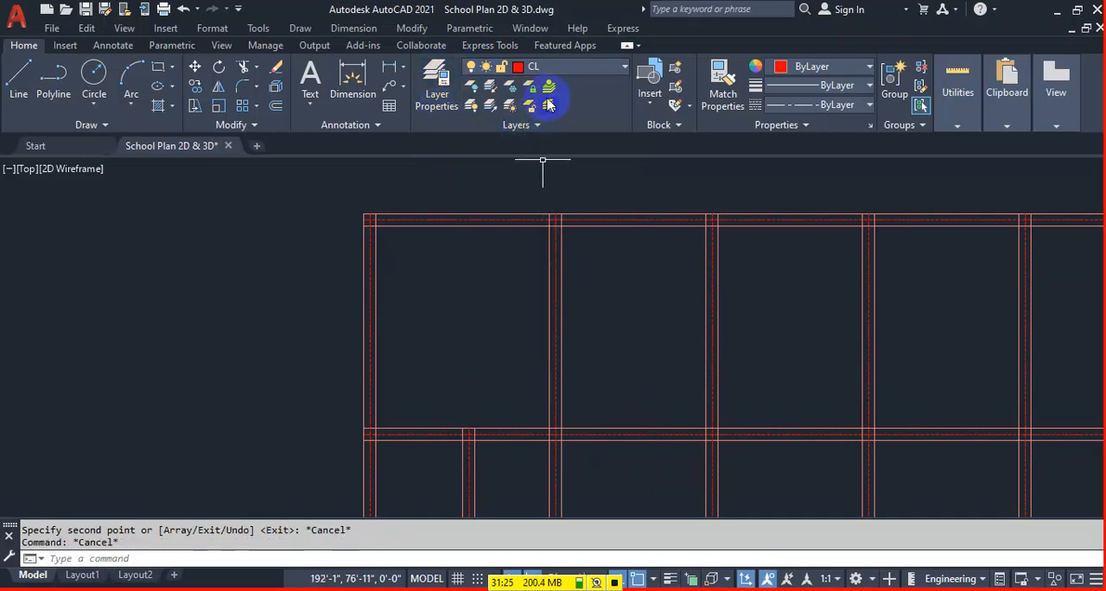
click(566, 74)
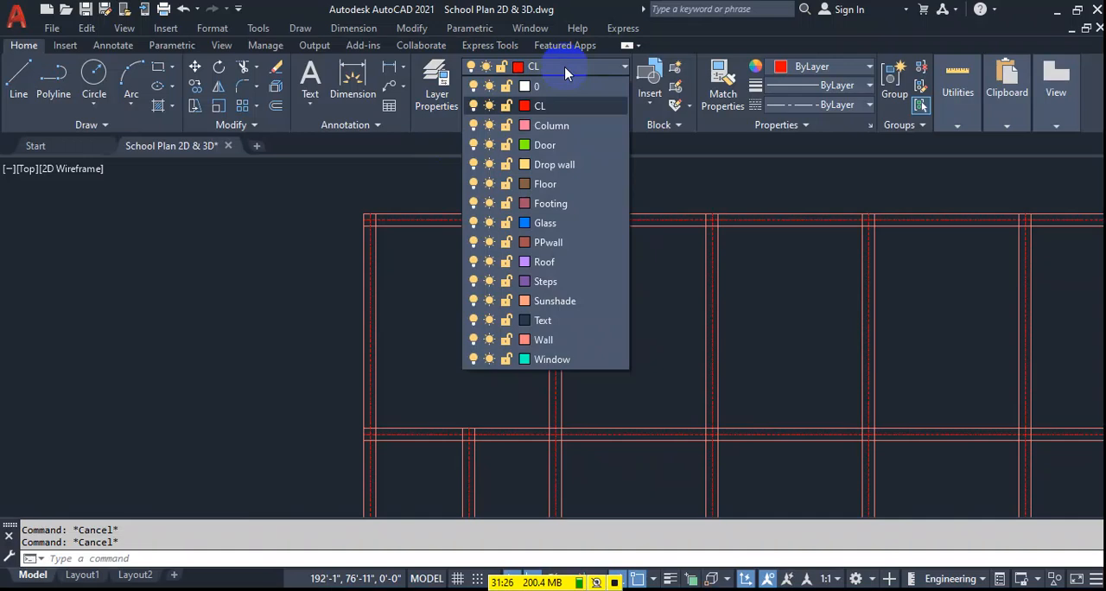
click(563, 130)
middle_drag(407, 178, 519, 234)
scroll(450, 254, up, 4)
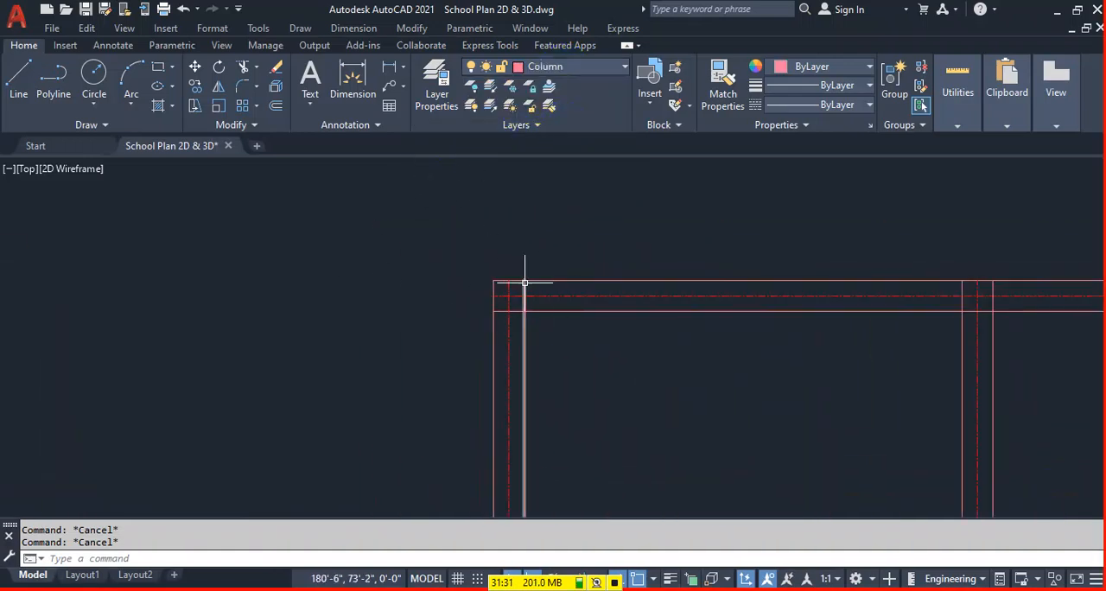
Draw a 10" by 10" column rectangle in the empty space to the right of the copied plan.
middle_drag(400, 259, 582, 296)
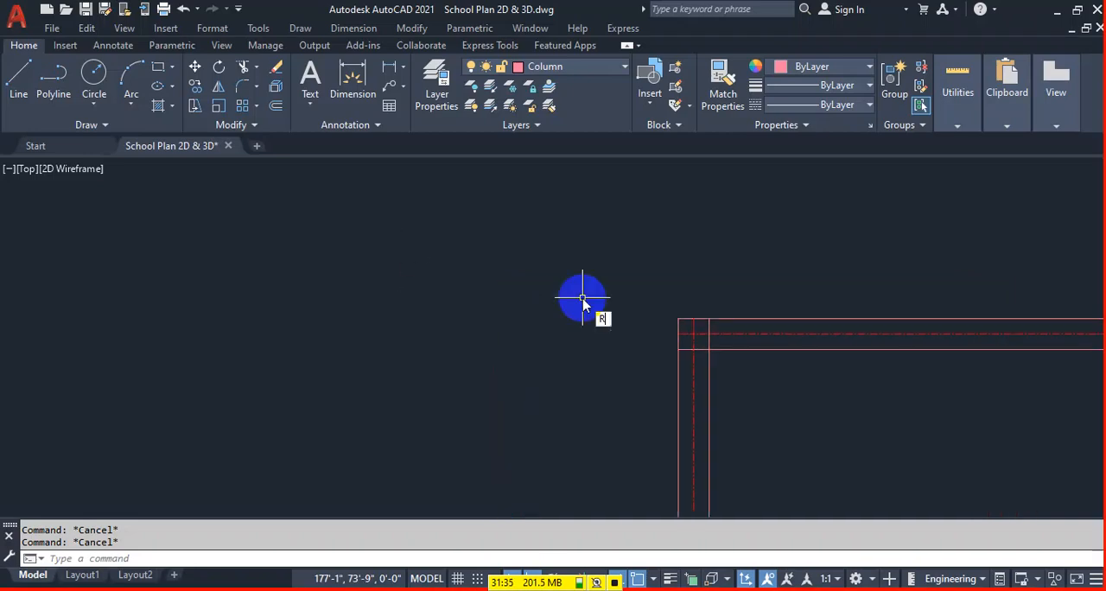
text(C)
key(Return)
scroll(440, 283, down, 5)
scroll(312, 282, down, 4)
scroll(570, 264, up, 3)
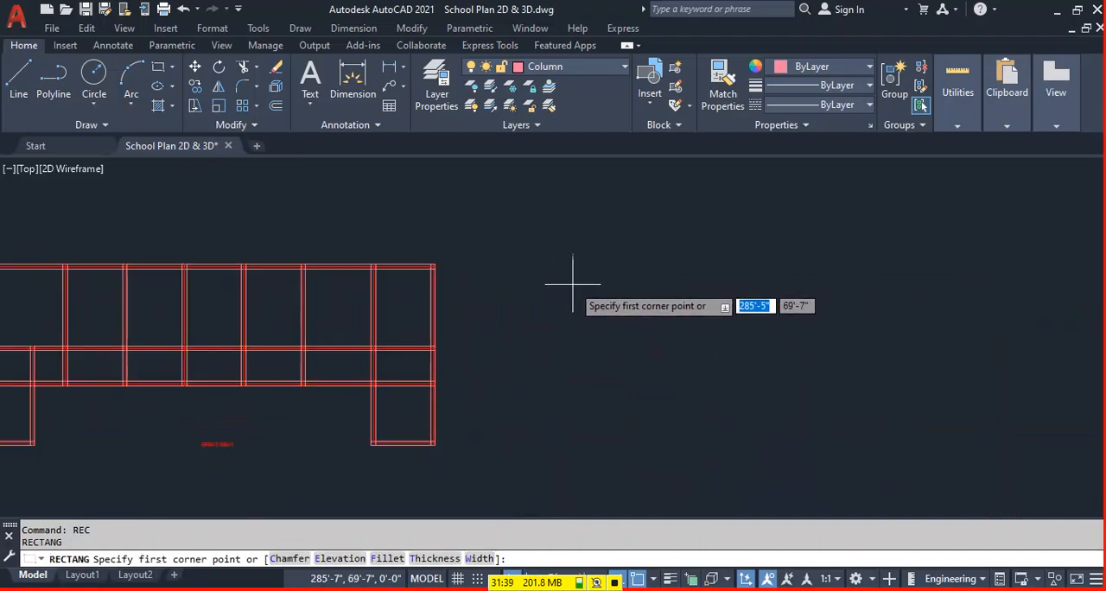
click(572, 283)
text(10)
key(Tab)
text(1)
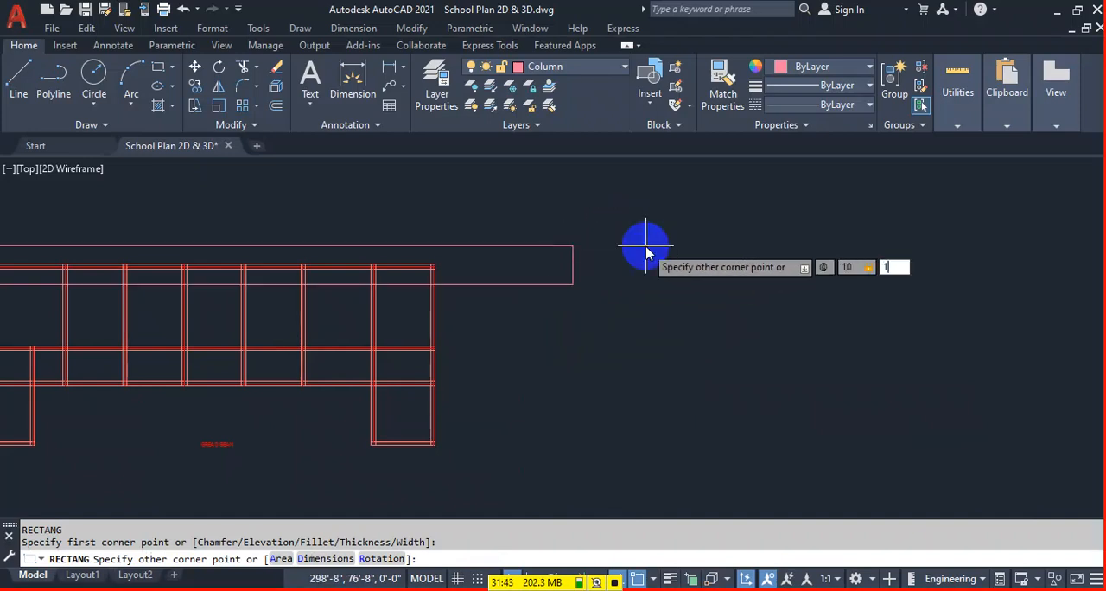
key(Return)
scroll(579, 281, up, 5)
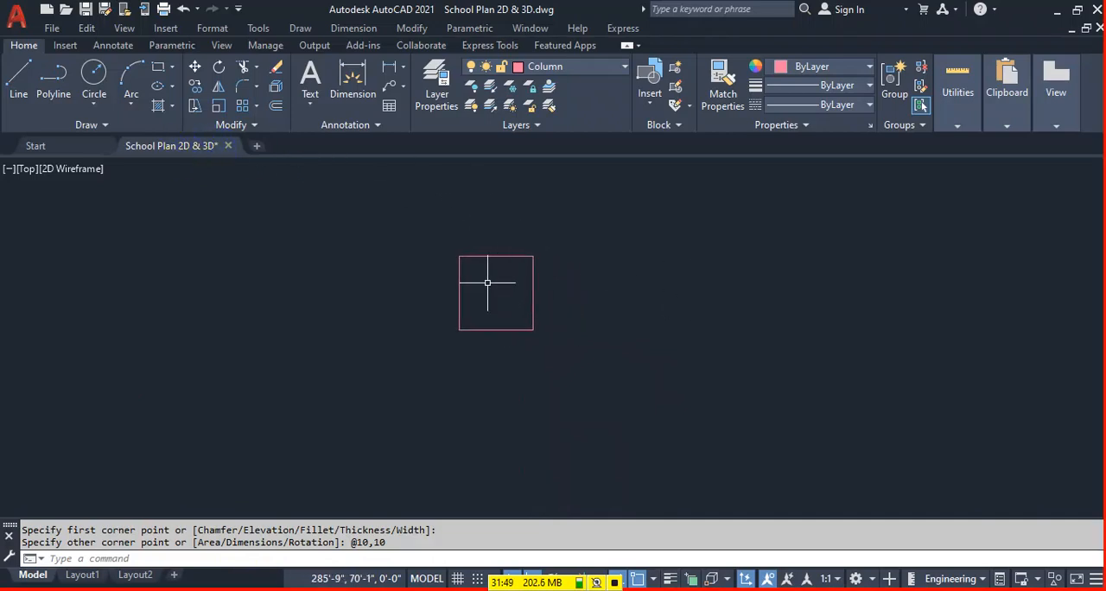
Add linear dimensions for the column square's width above it and its height on its right side.
click(389, 68)
key(Return)
click(483, 254)
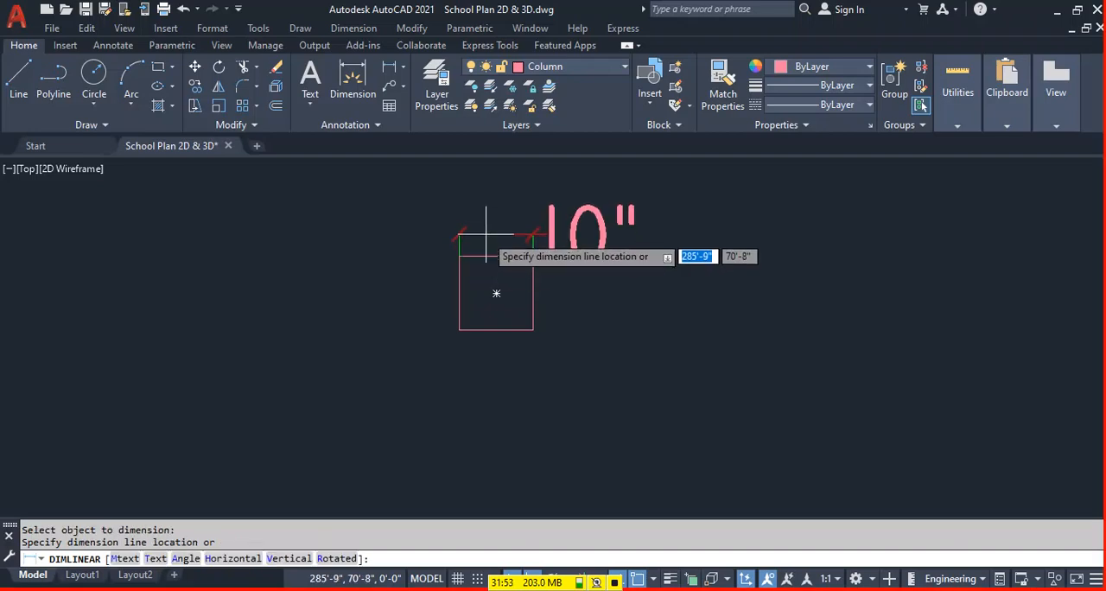
click(484, 217)
key(Return)
key(Return)
click(460, 283)
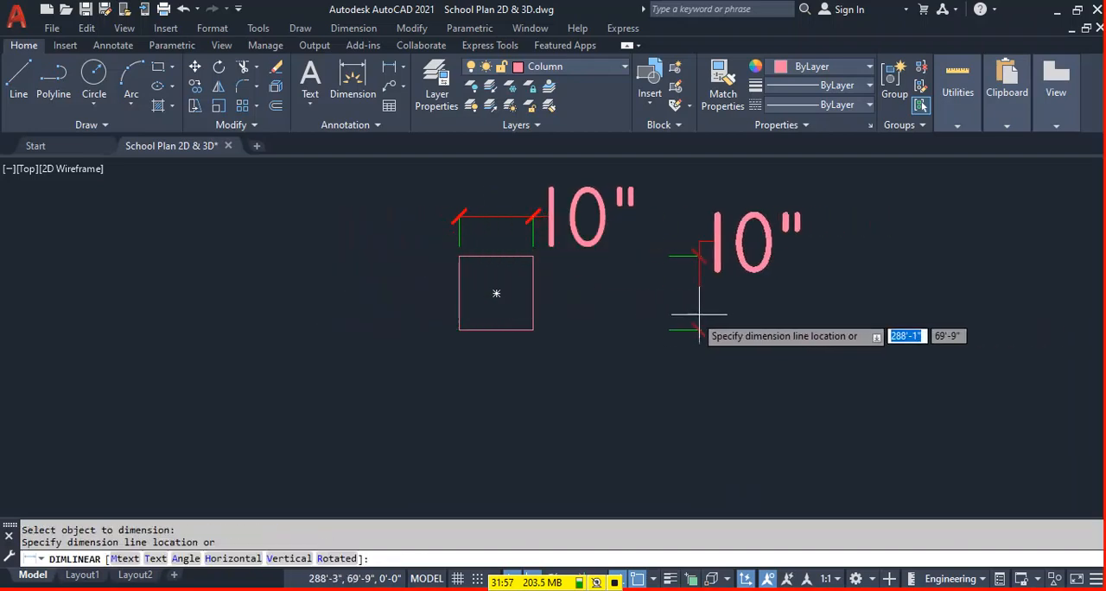
click(578, 310)
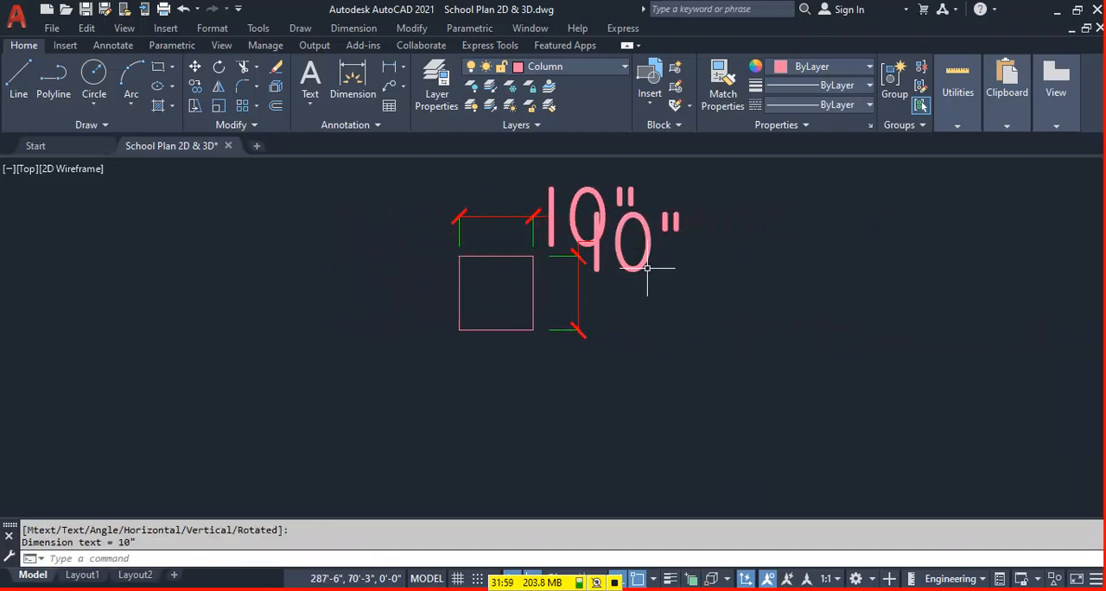
Place the height dimension's text at the lower end of its line and shift the dimension line farther from the square.
click(641, 255)
click(636, 246)
click(631, 332)
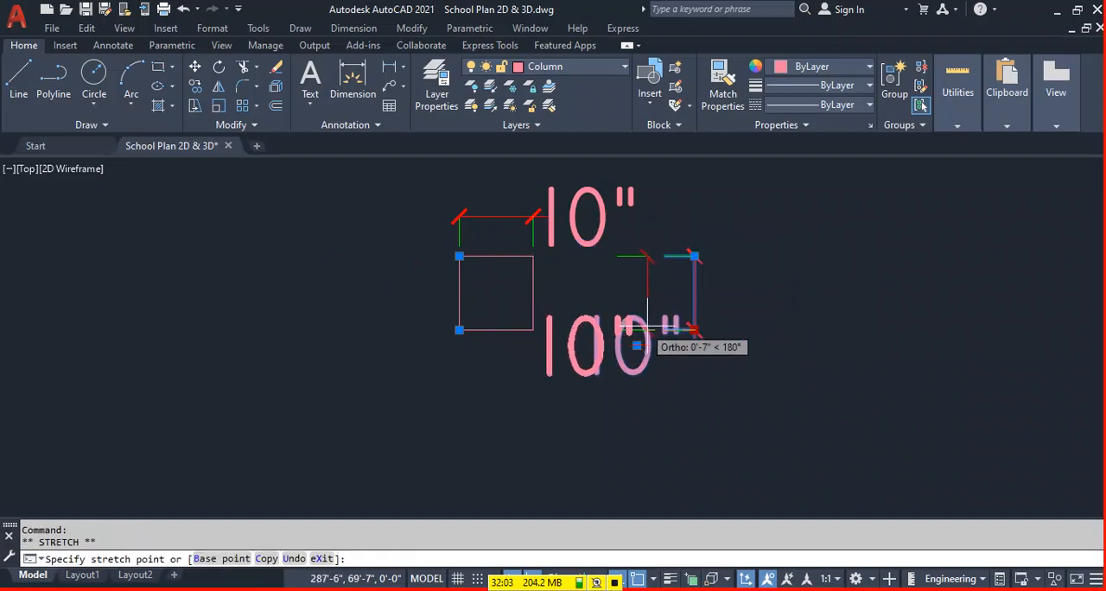
key(Escape)
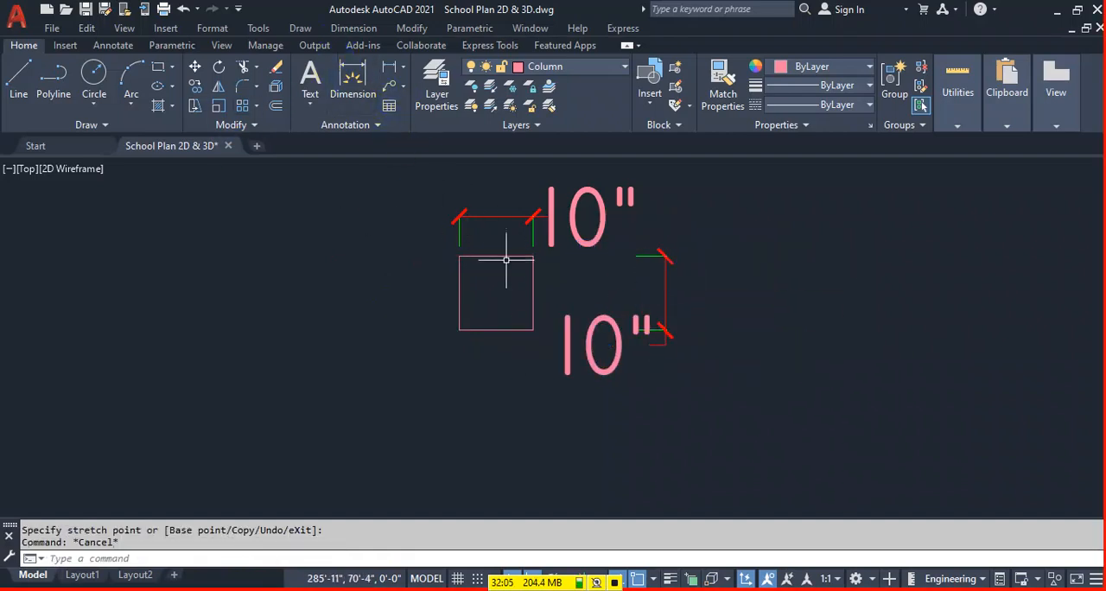
Fill the 10" column square with a SOLID hatch.
key(Return)
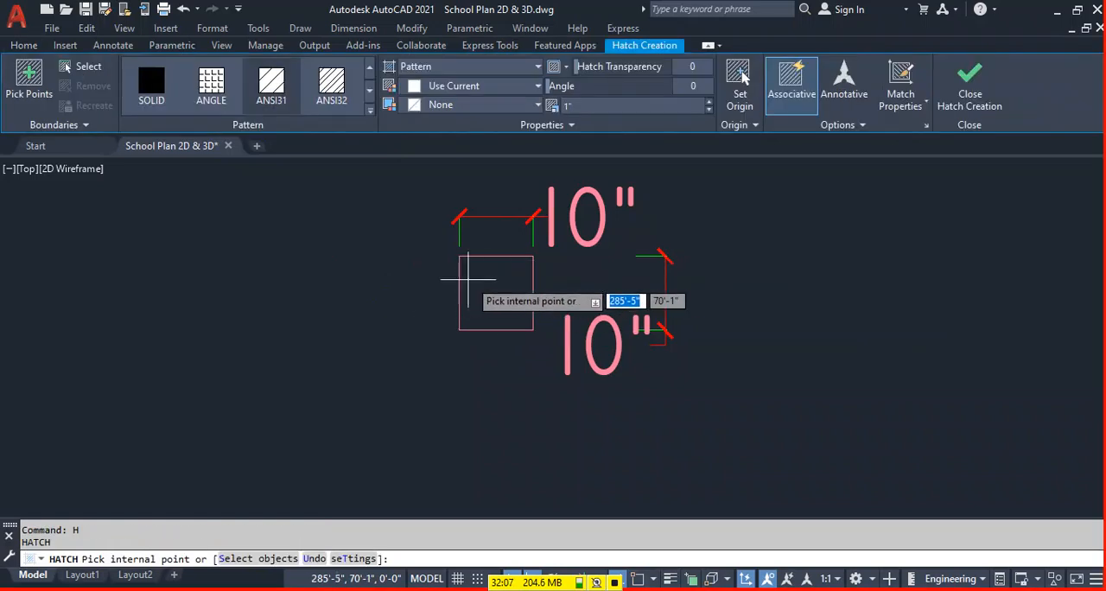
click(484, 266)
click(149, 86)
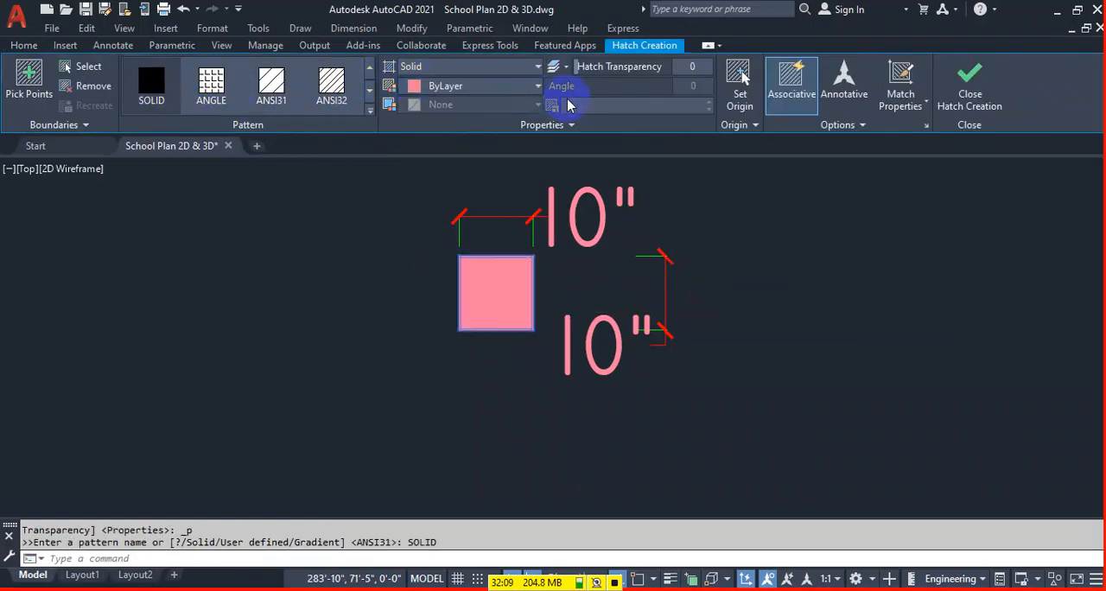
click(970, 87)
Copy the column square and its hatch from its centre to the upper-left beam centreline intersection of the copied plan.
scroll(512, 297, up, 6)
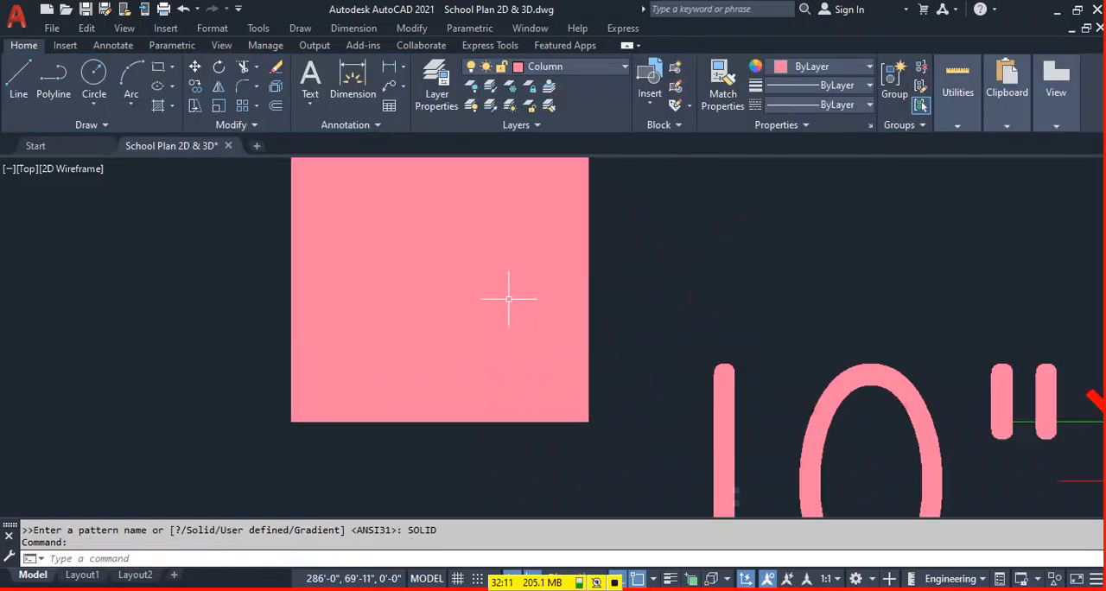
middle_drag(320, 340, 407, 372)
scroll(431, 385, down, 4)
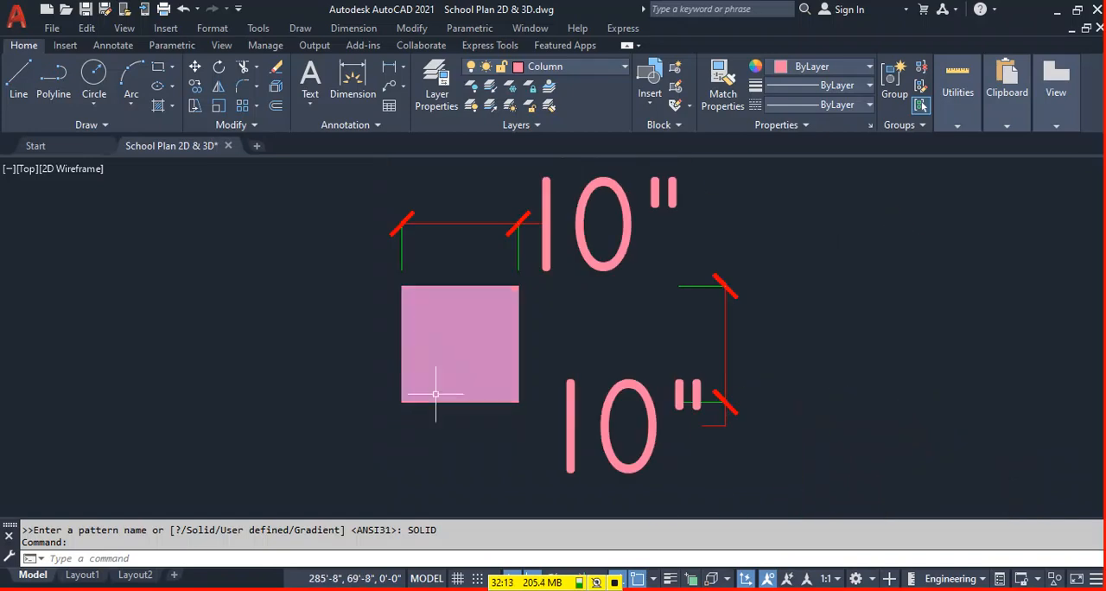
click(510, 334)
click(410, 356)
text(co)
key(Return)
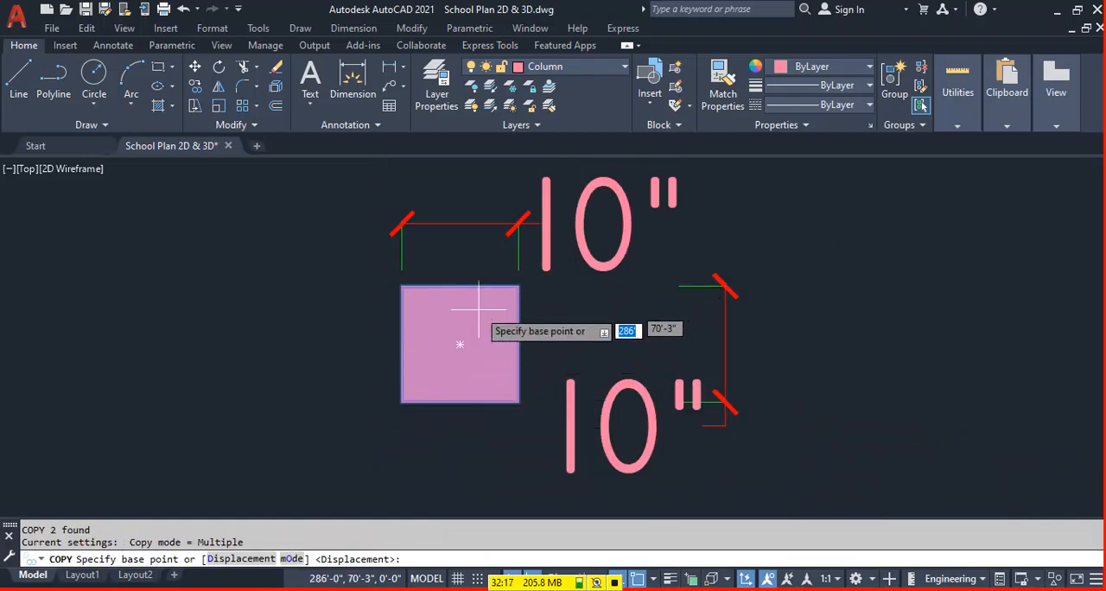
click(460, 344)
scroll(650, 367, down, 4)
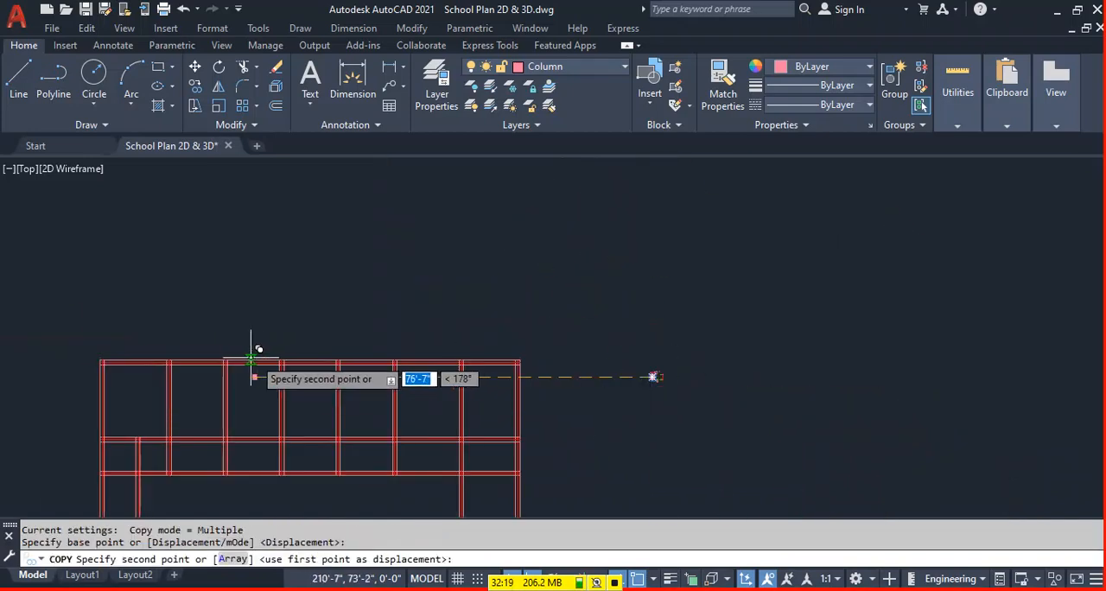
middle_drag(259, 365, 644, 316)
scroll(531, 311, up, 3)
click(546, 250)
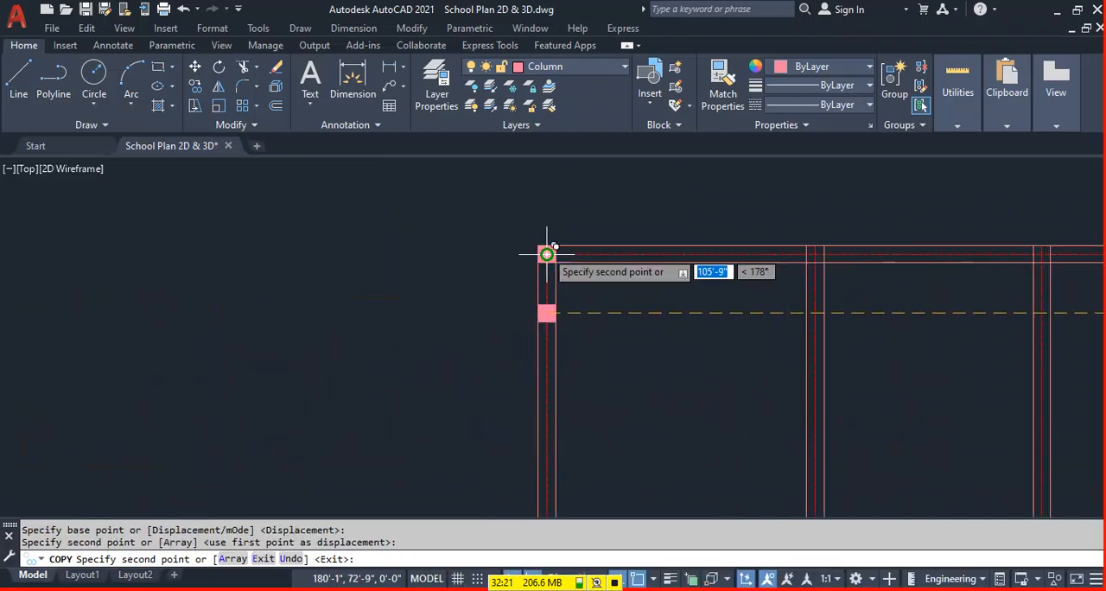
Place column copies at the remaining seven beam intersections along the plan's top beam.
click(815, 252)
middle_drag(933, 336, 556, 346)
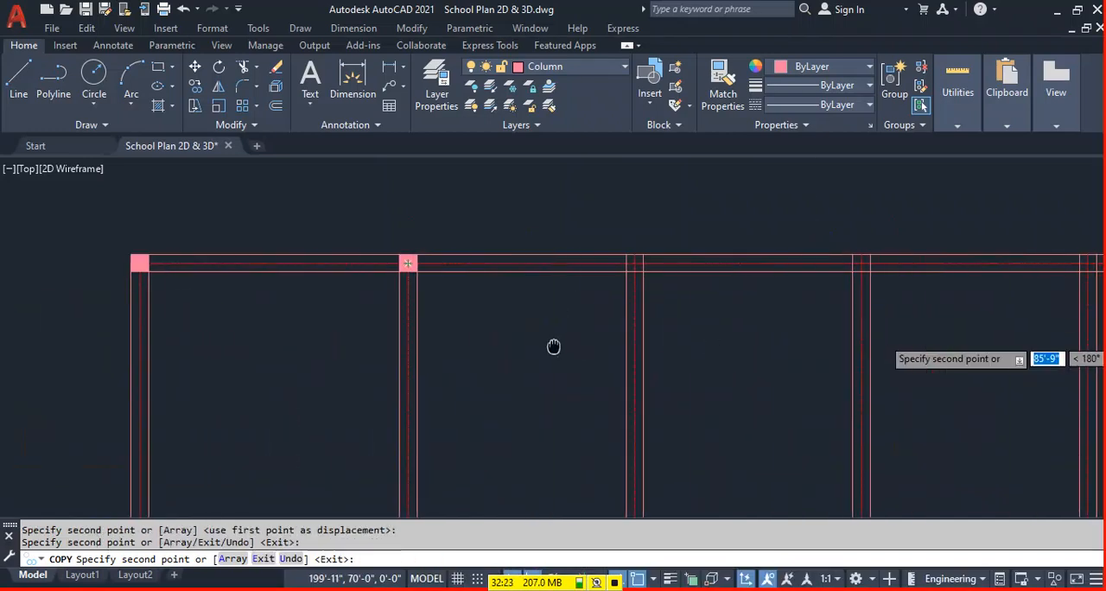
click(635, 261)
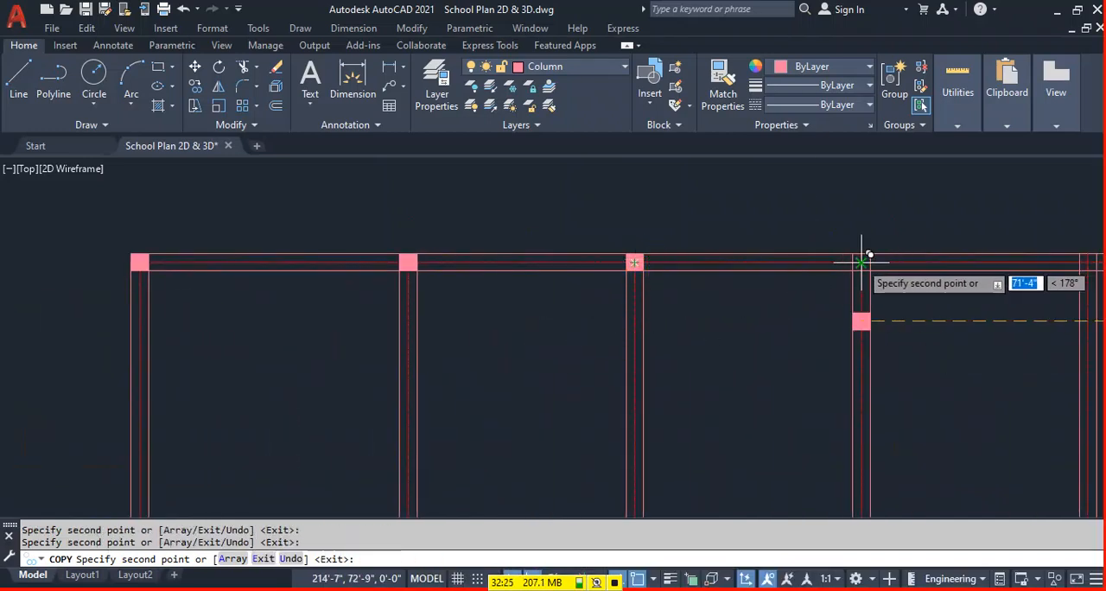
middle_drag(955, 336, 463, 341)
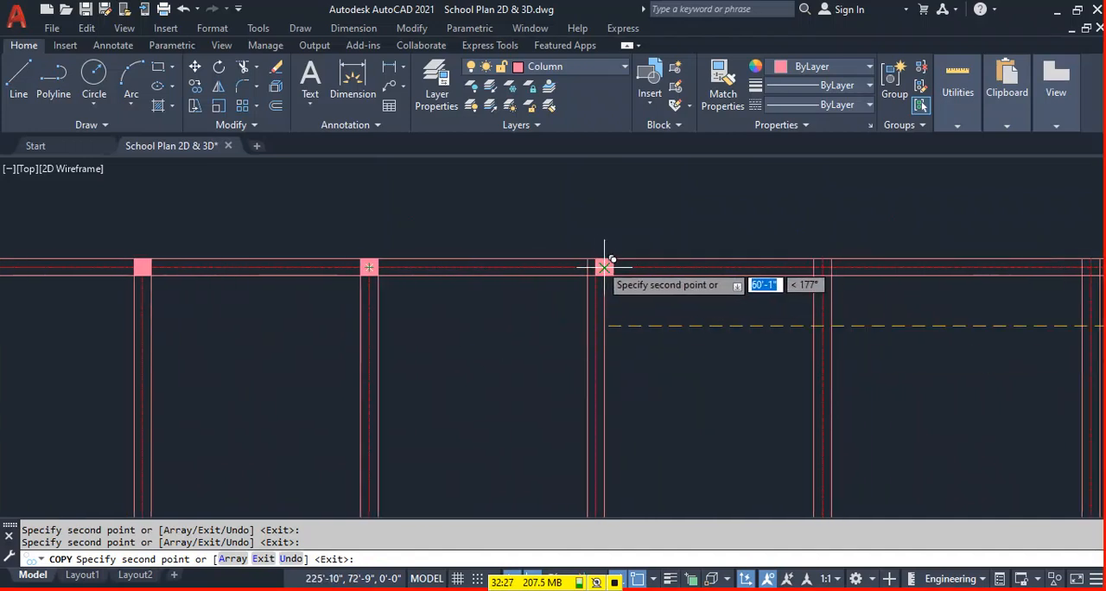
click(595, 267)
scroll(823, 267, down, 4)
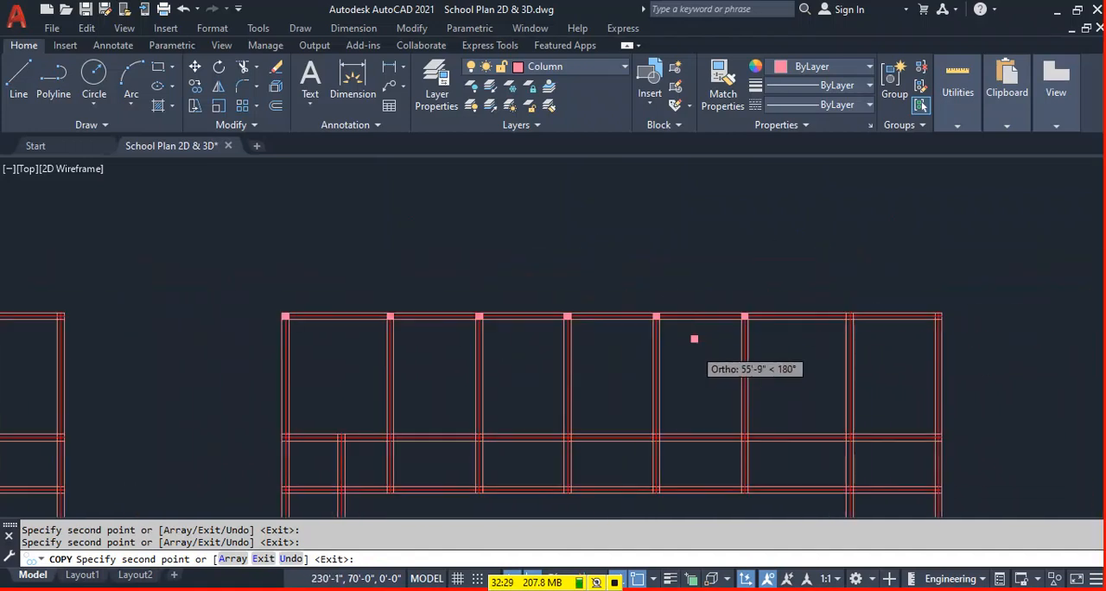
scroll(876, 298, up, 4)
click(818, 319)
scroll(701, 259, down, 3)
scroll(775, 380, up, 2)
scroll(723, 380, down, 2)
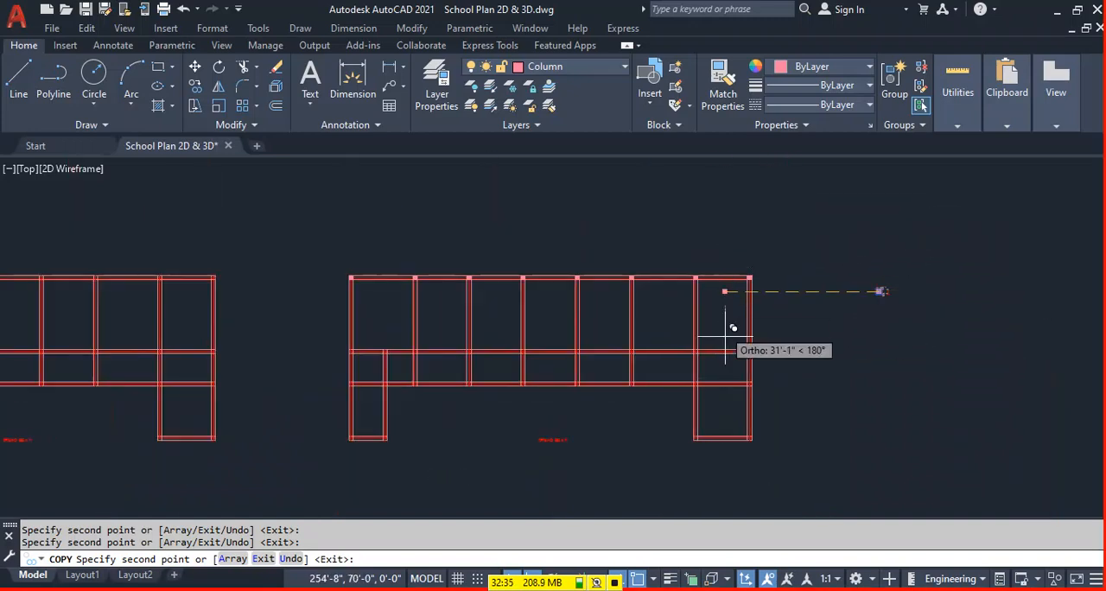
Place column copies at the eight main beam intersections along the plan's middle horizontal beam, skipping the short wing's inner beam.
scroll(738, 328, up, 2)
scroll(731, 362, up, 4)
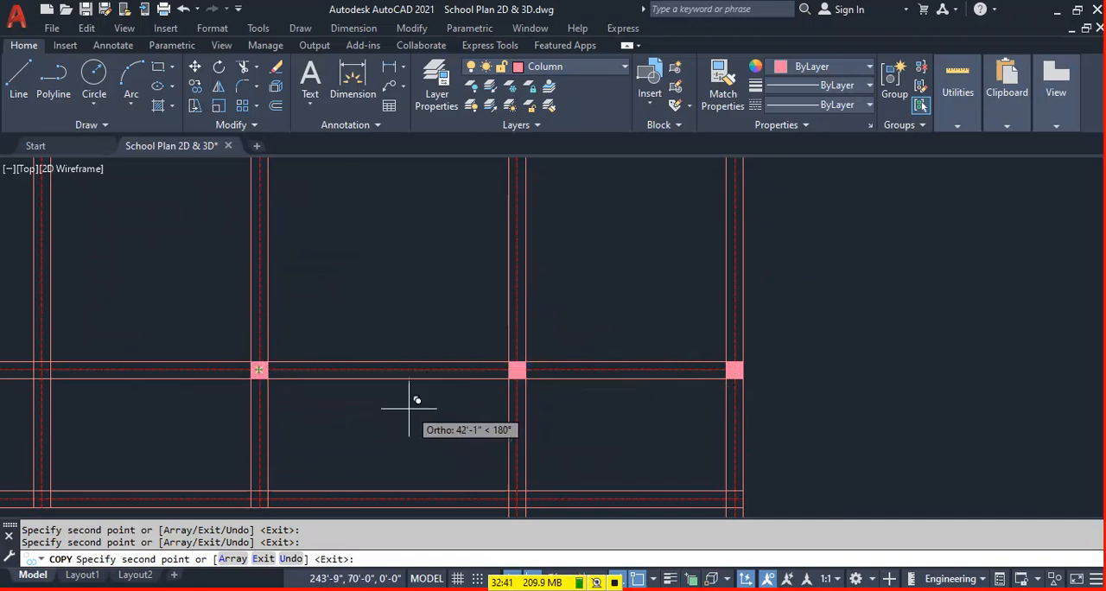
scroll(295, 395, down, 3)
scroll(295, 395, up, 4)
mouse_move(704, 417)
middle_down()
mouse_move(659, 420)
mouse_move(746, 421)
middle_up()
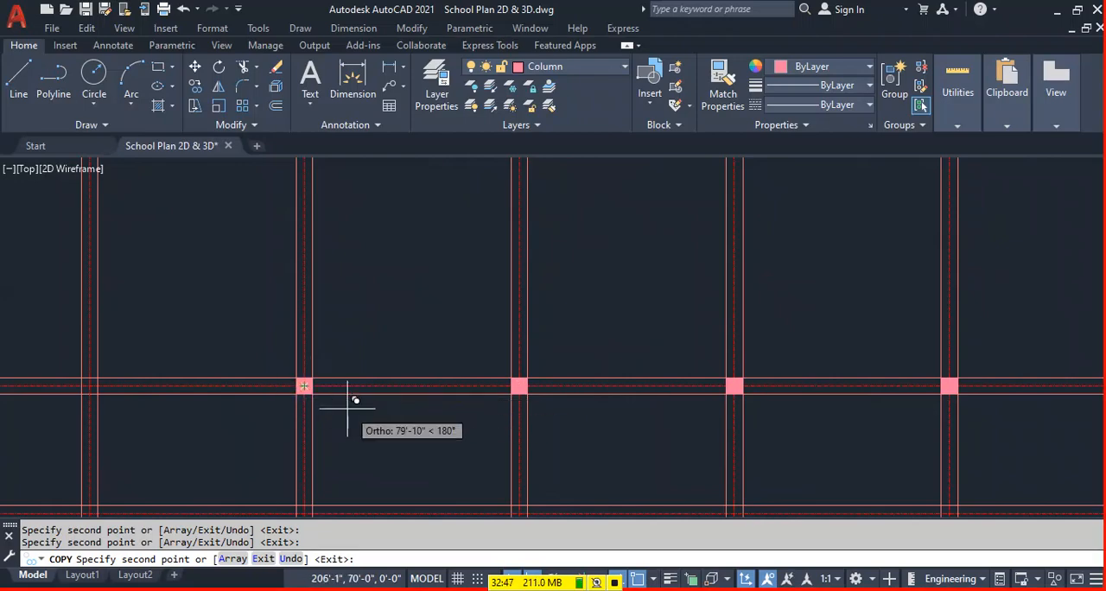
middle_drag(583, 402, 741, 389)
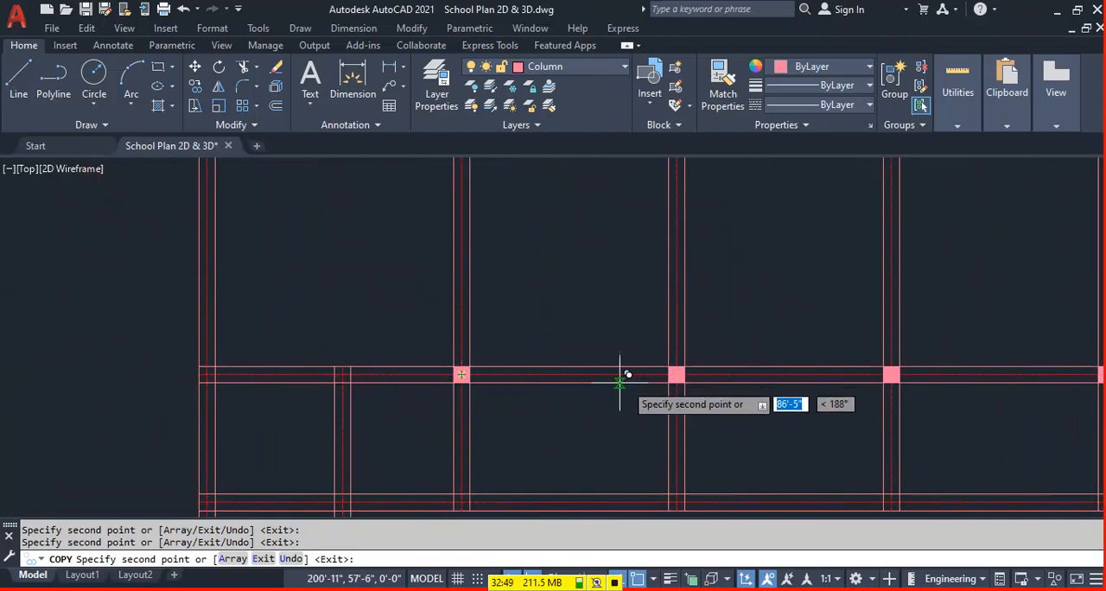
scroll(458, 373, down, 2)
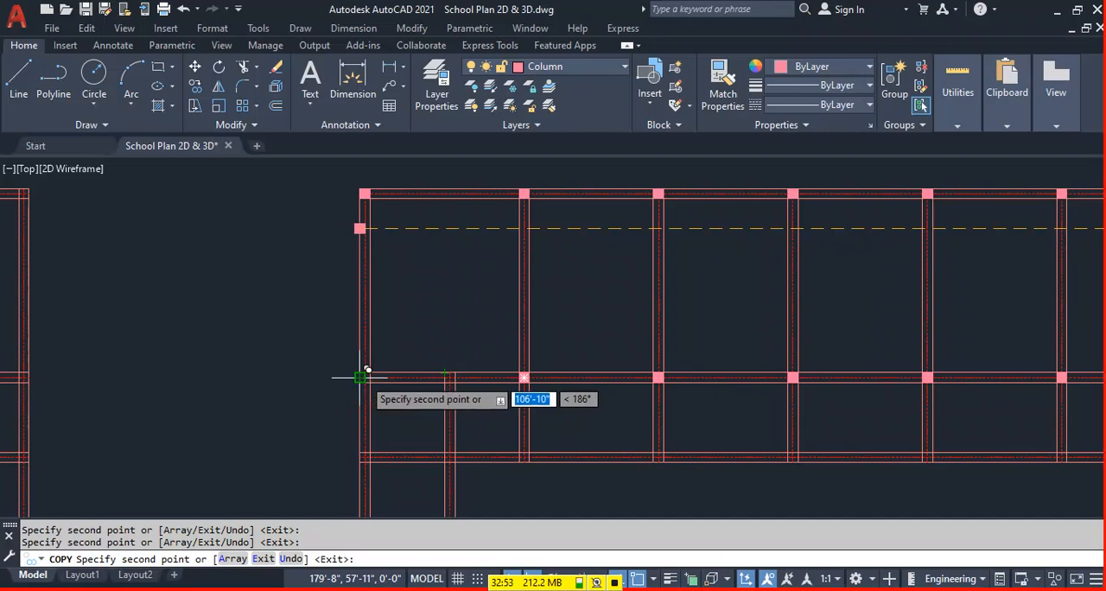
scroll(369, 376, up, 2)
scroll(371, 374, up, 2)
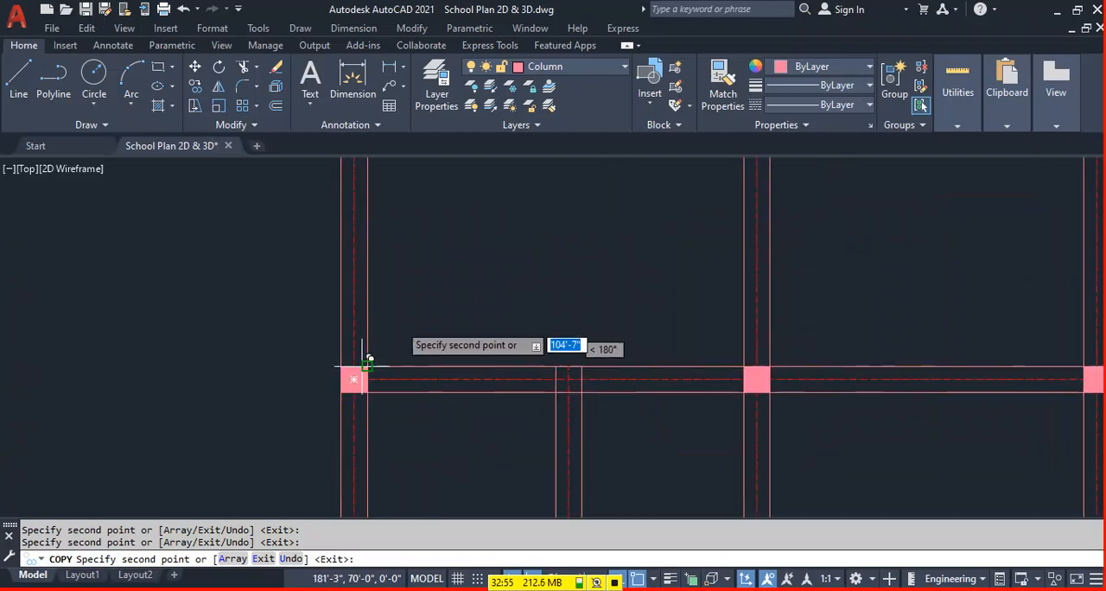
Place column copies at the four bottom corners of the plan's left and right wings and finish copying.
scroll(413, 354, down, 6)
scroll(413, 354, up, 4)
scroll(434, 345, down, 4)
scroll(427, 415, up, 4)
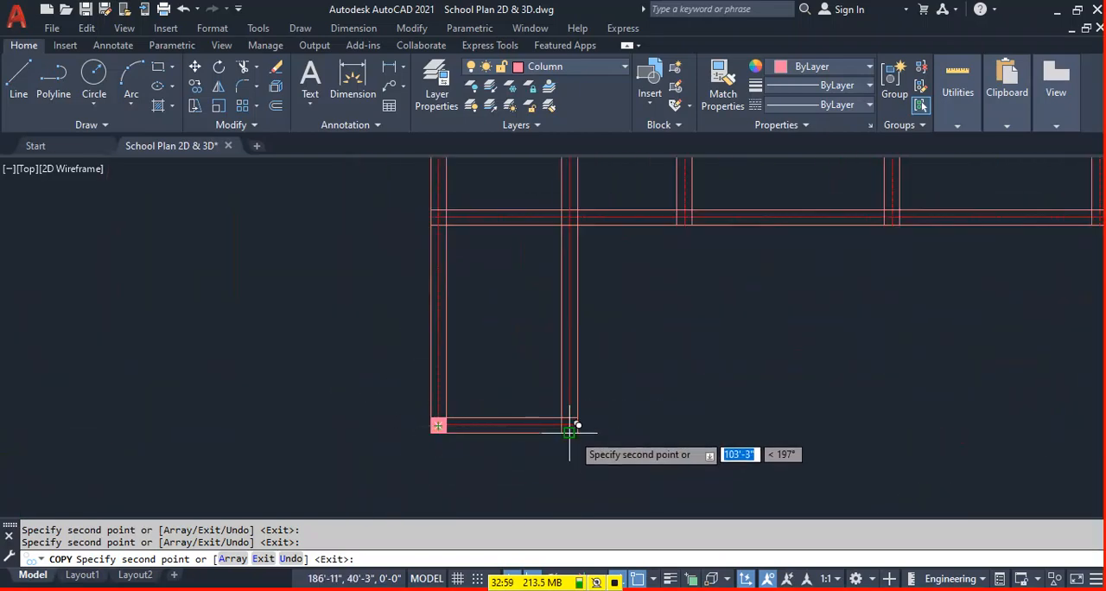
scroll(414, 419, down, 4)
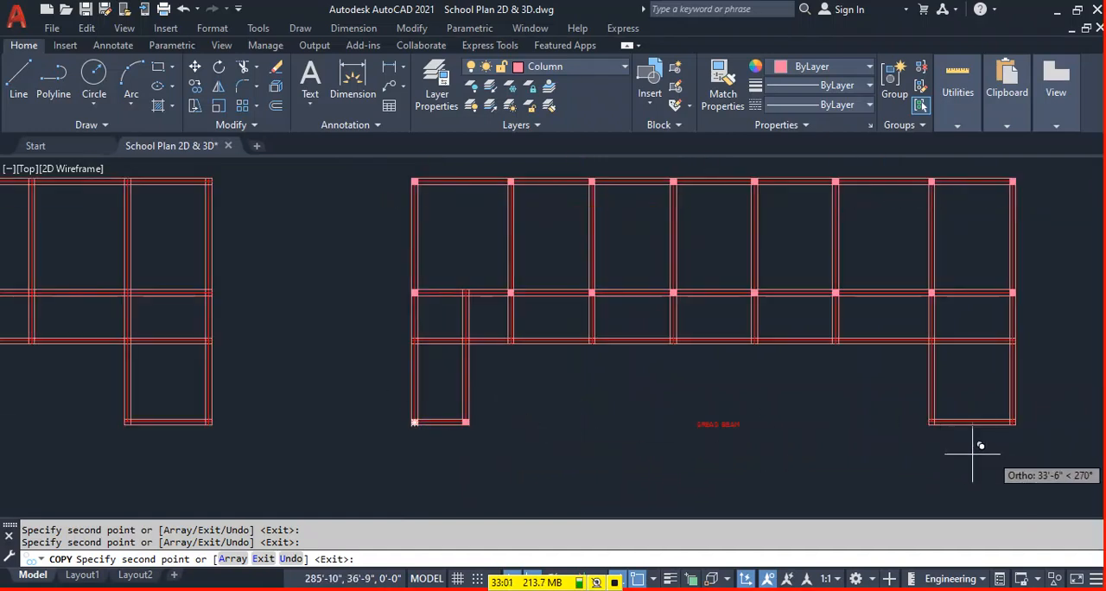
scroll(951, 443, up, 4)
click(835, 424)
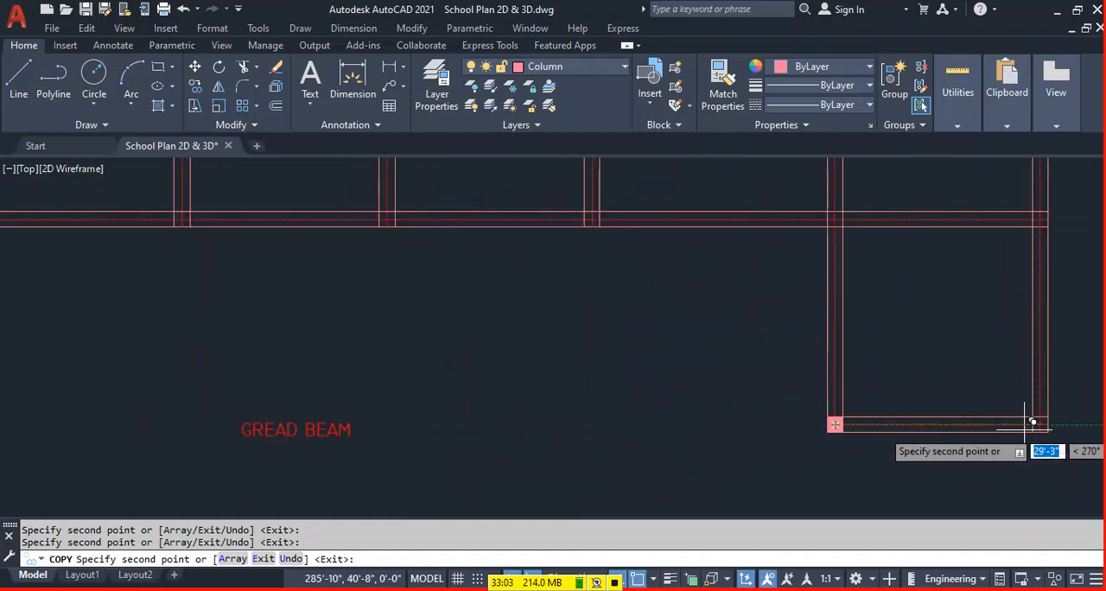
scroll(825, 421, down, 2)
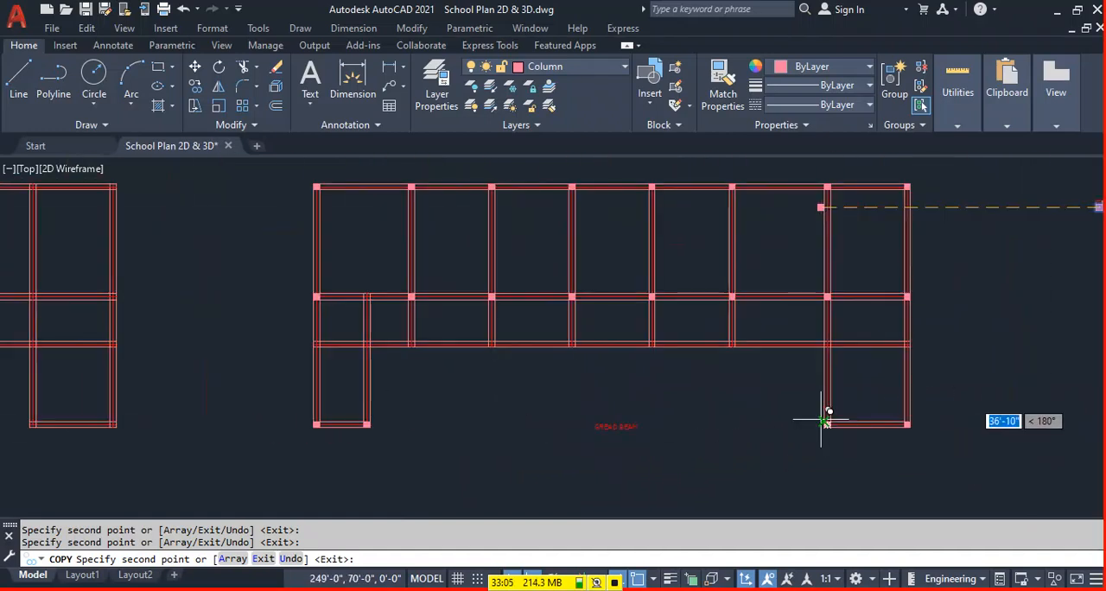
scroll(930, 336, up, 1)
key(Escape)
scroll(842, 368, down, 1)
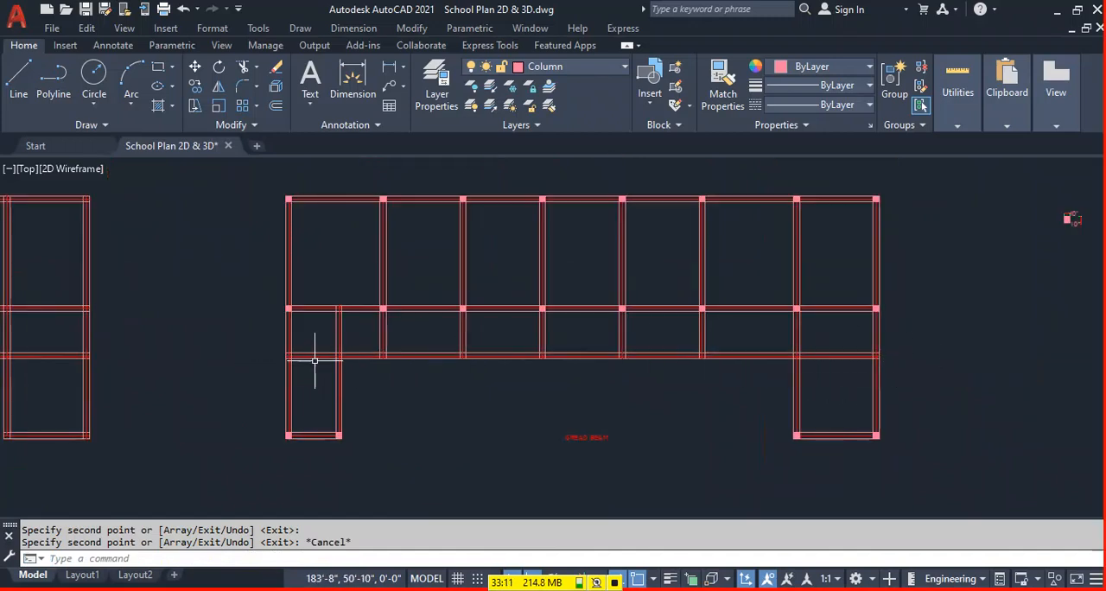
Copy the hatched column from its centre to both right-wing intersections and the left wing's inner intersection on the lower horizontal beam.
middle_drag(845, 386, 620, 394)
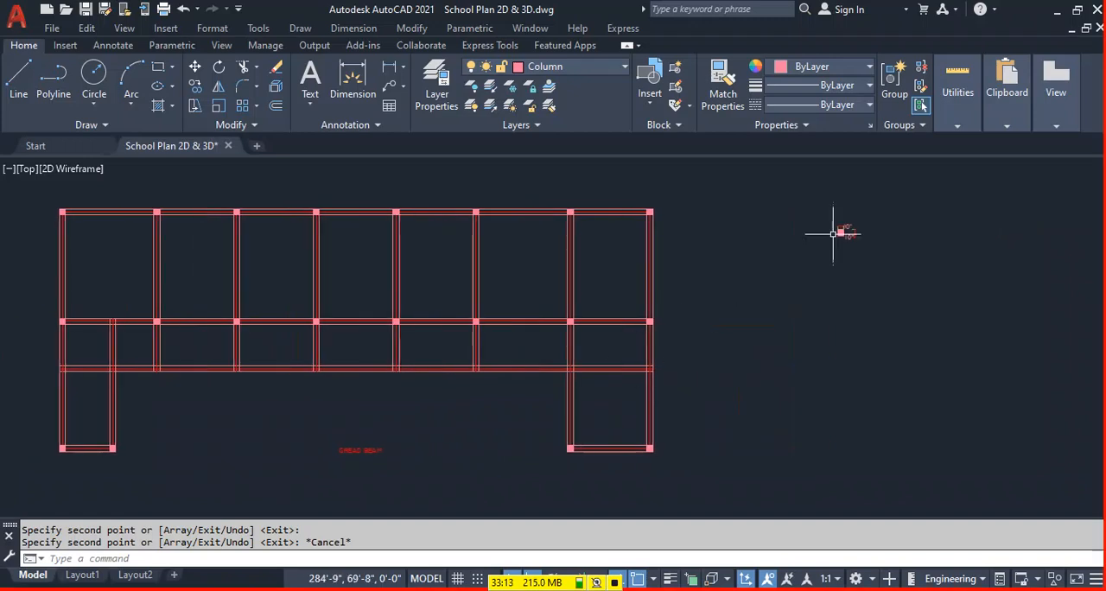
scroll(827, 234, up, 10)
click(731, 256)
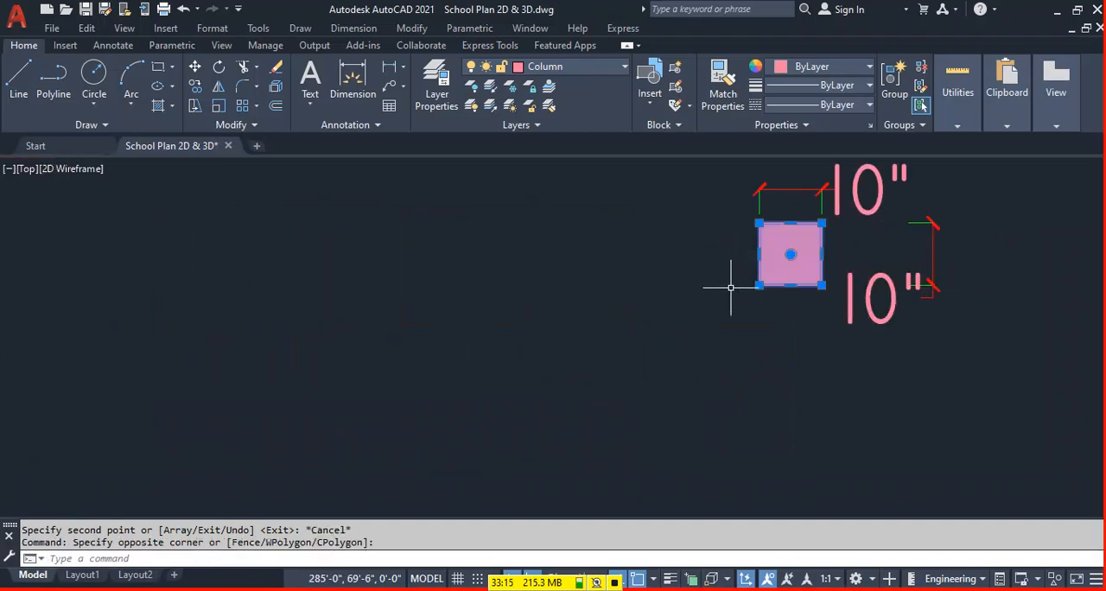
text(o)
key(Return)
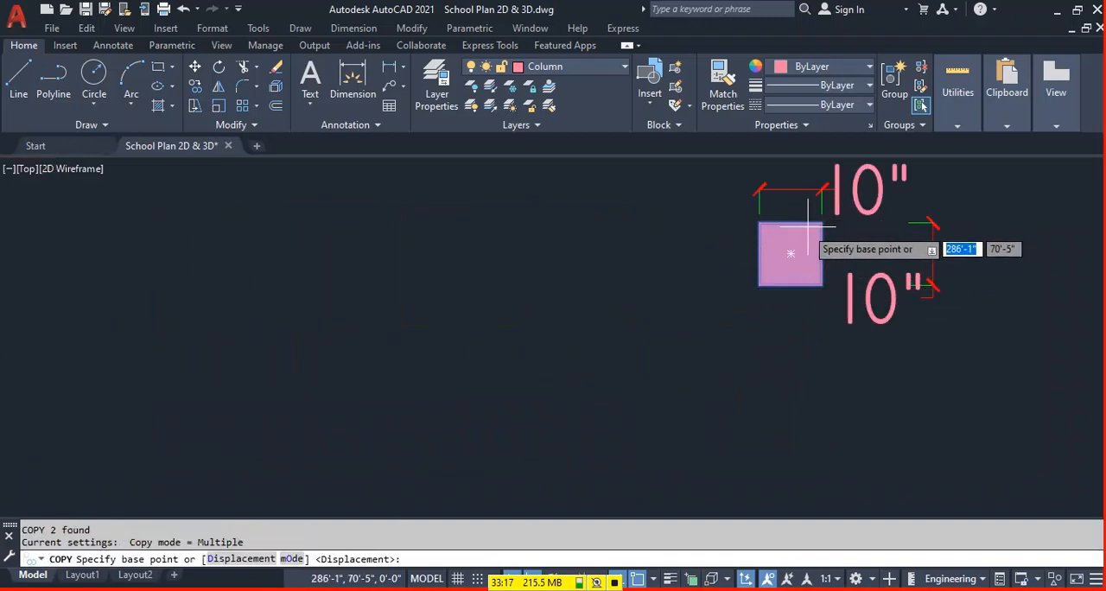
click(790, 254)
scroll(851, 270, down, 8)
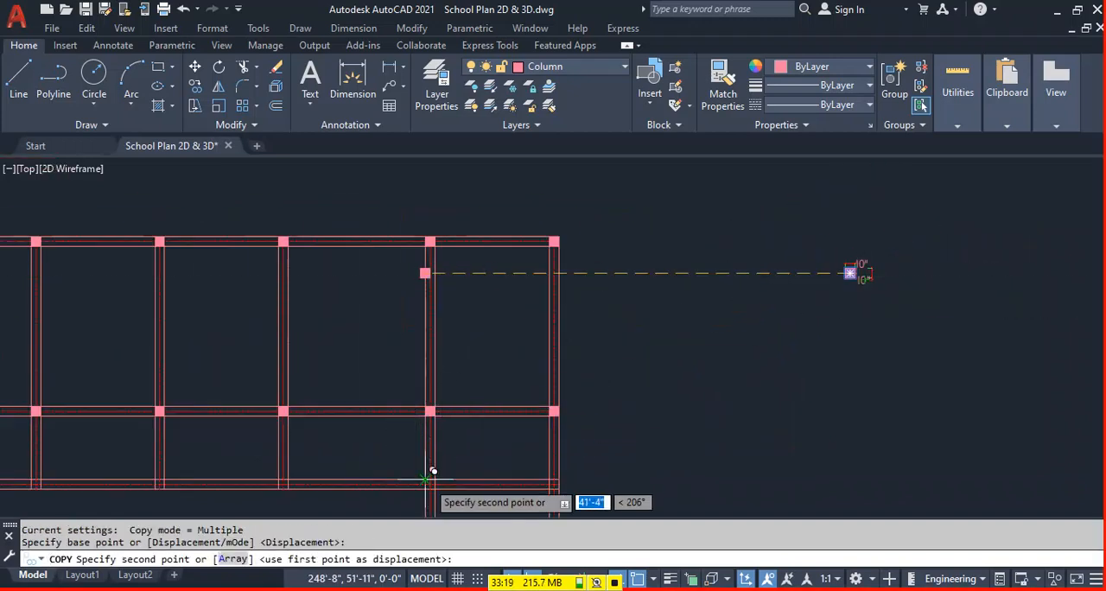
click(430, 484)
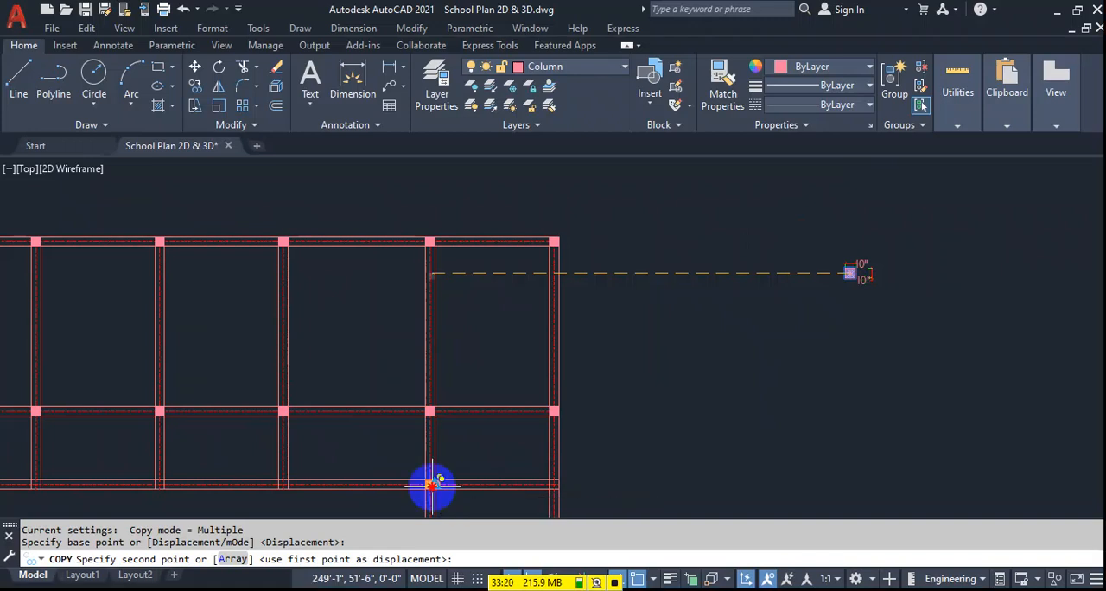
click(554, 484)
scroll(765, 420, down, 3)
scroll(334, 432, up, 3)
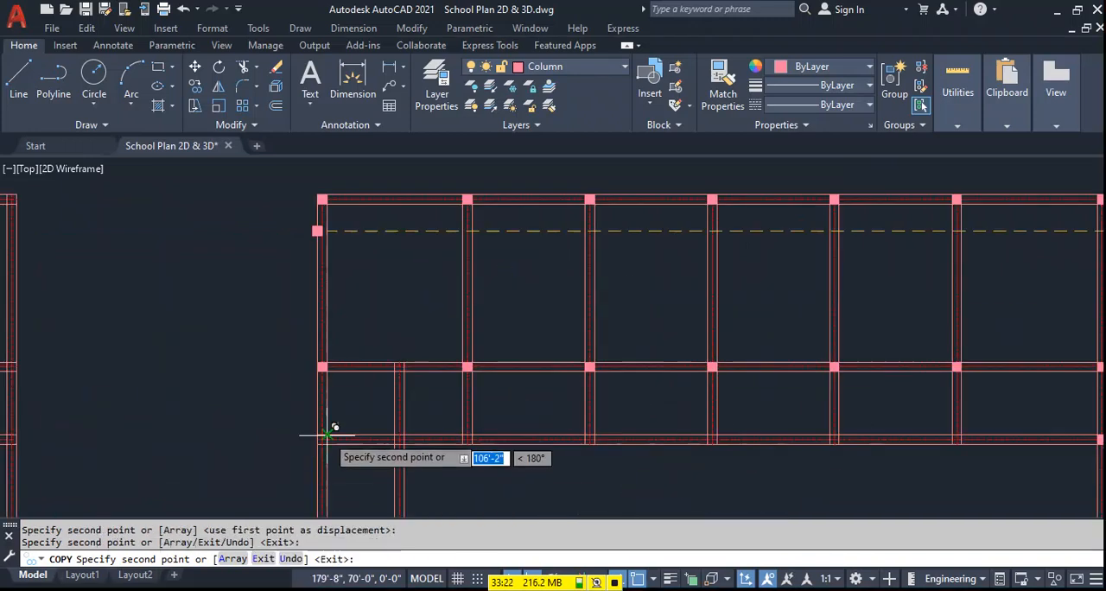
click(400, 440)
key(Escape)
Check the column placement at the beam intersections across the copied plan.
scroll(356, 355, down, 4)
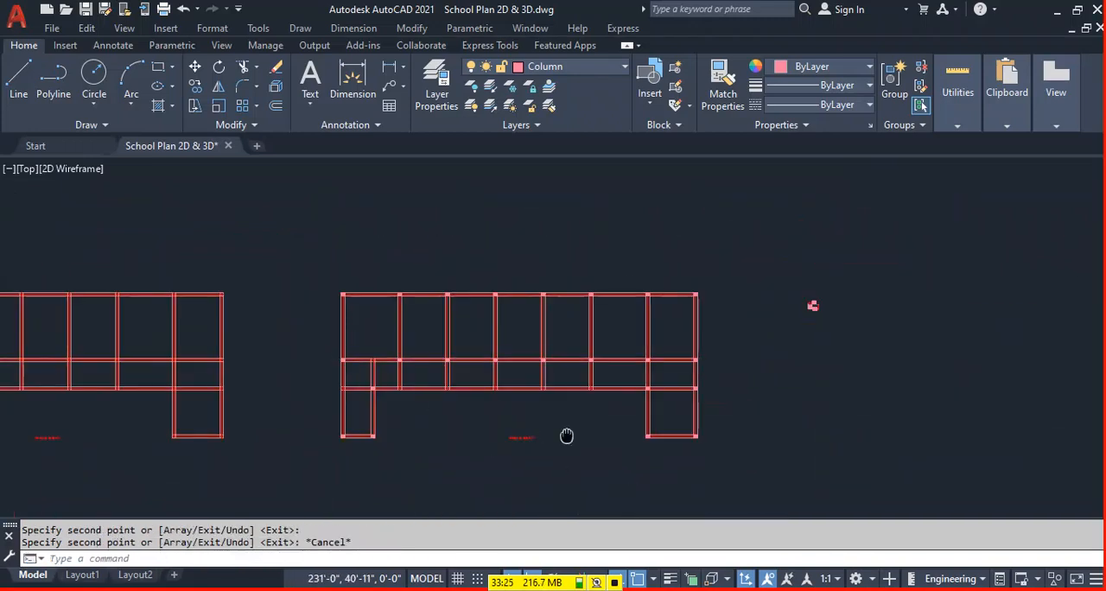
middle_drag(568, 434, 550, 412)
scroll(508, 428, up, 2)
key(Escape)
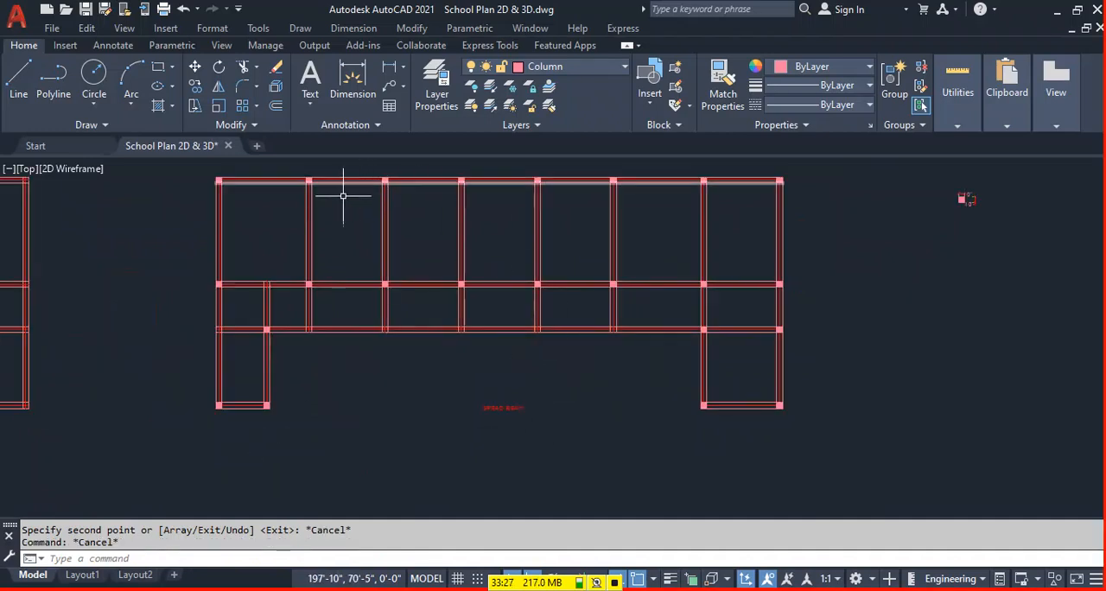
middle_drag(344, 195, 372, 285)
scroll(250, 260, up, 2)
middle_drag(1028, 334, 95, 318)
scroll(763, 375, down, 2)
middle_drag(877, 376, 580, 340)
Add the multiline text label "C-1" below the dimensioned column square.
scroll(654, 329, up, 3)
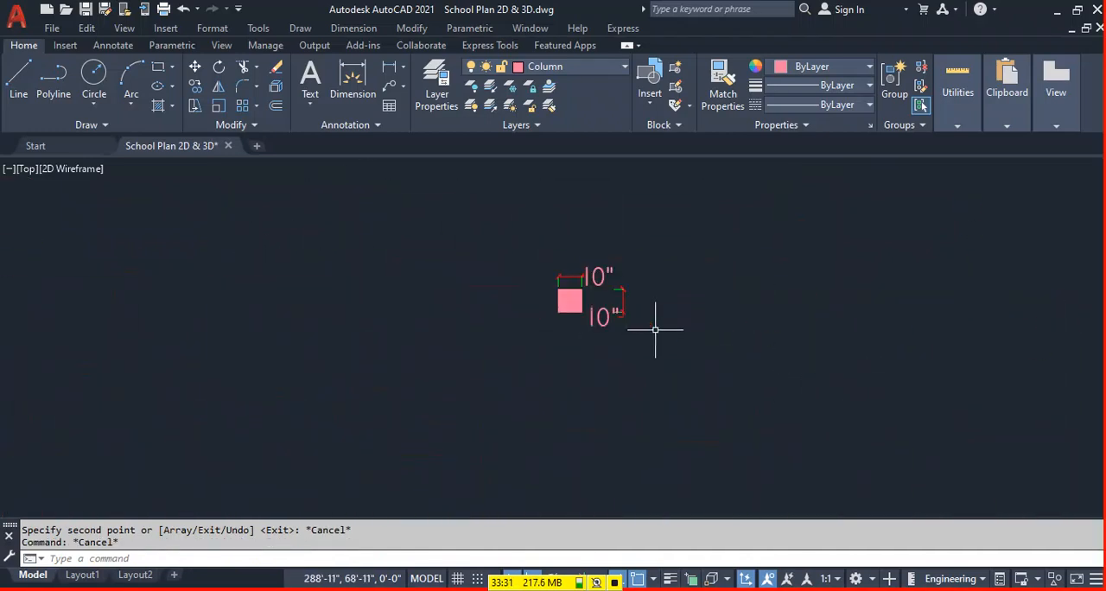
scroll(584, 340, up, 1)
right_click(577, 348)
scroll(553, 336, up, 2)
click(526, 342)
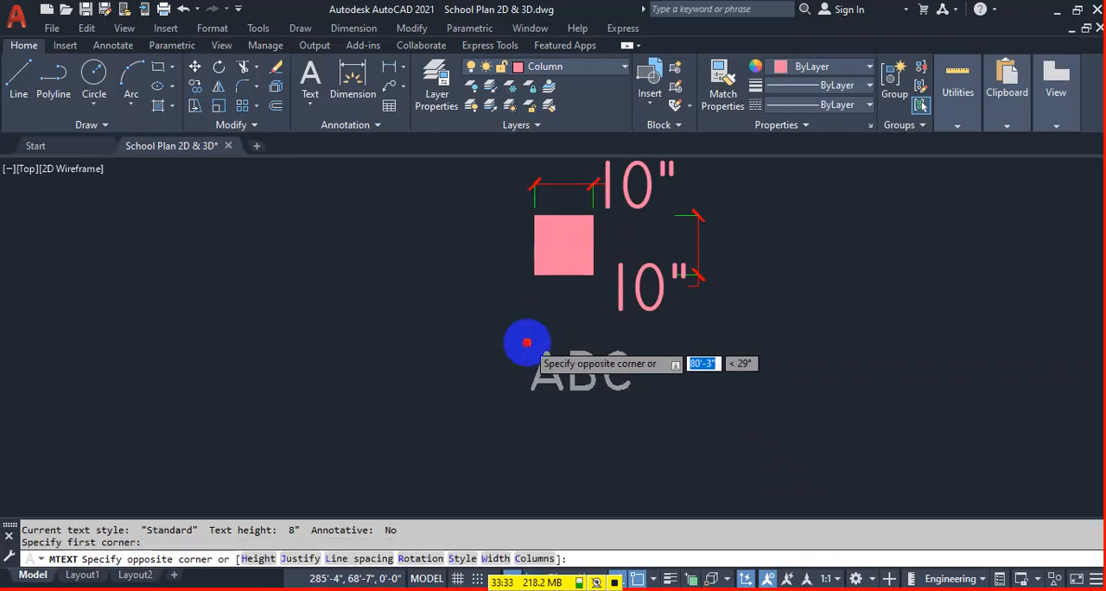
click(633, 405)
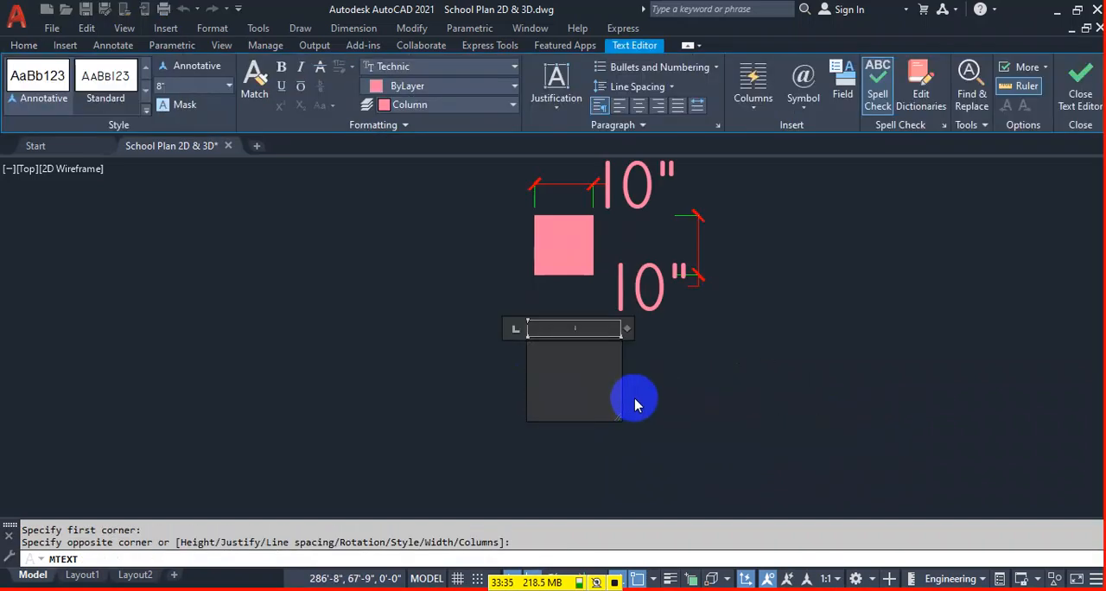
text(C-1)
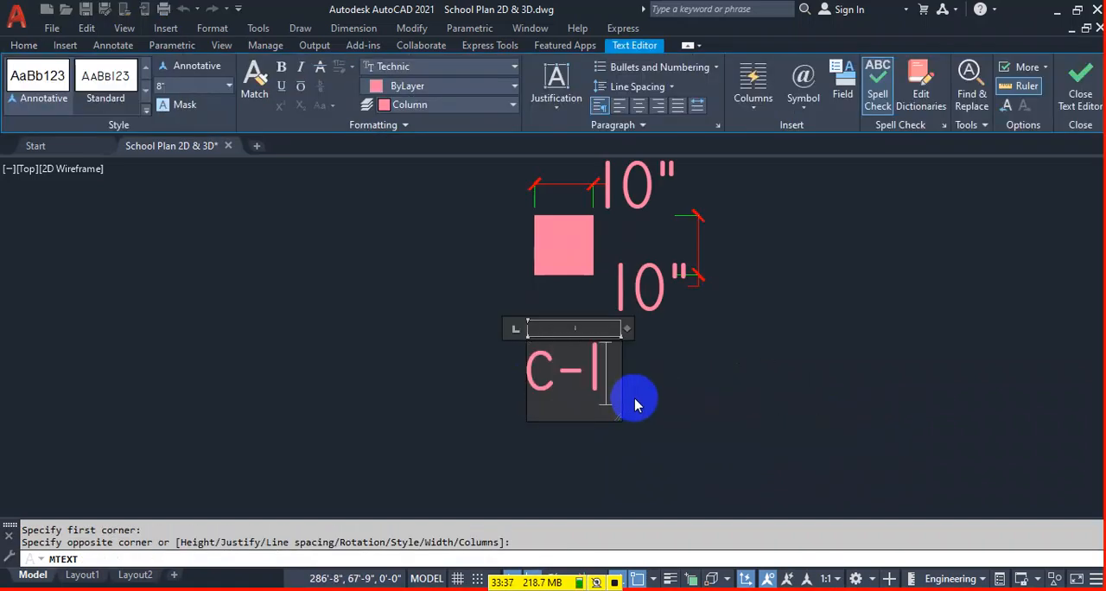
click(625, 400)
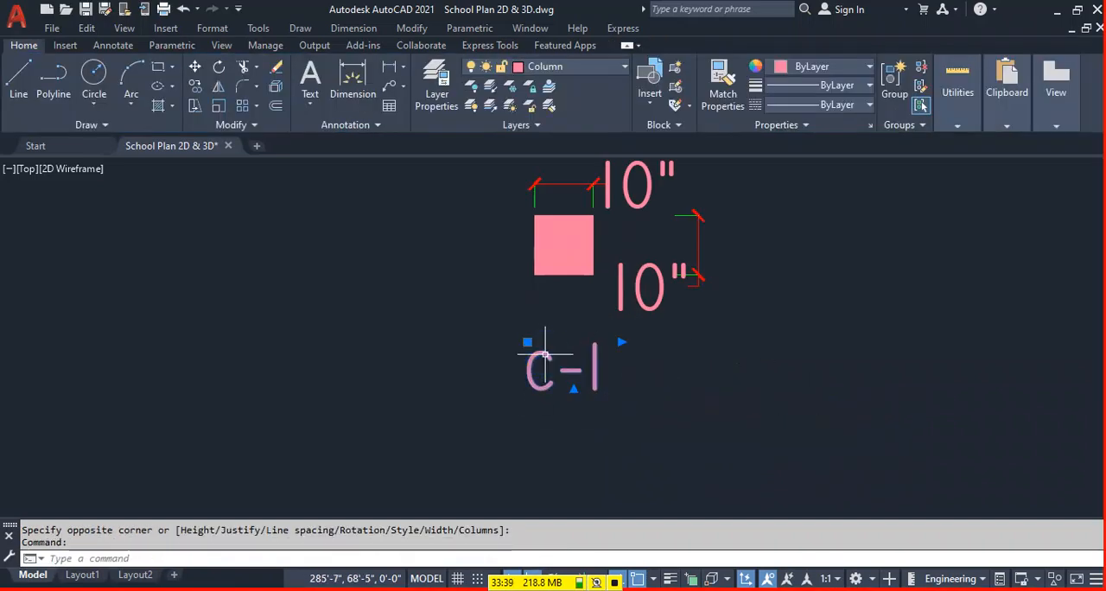
Change the lowercase c in the label below the dimensioned column square to a capital so it reads "C-1".
double_click(550, 370)
click(723, 440)
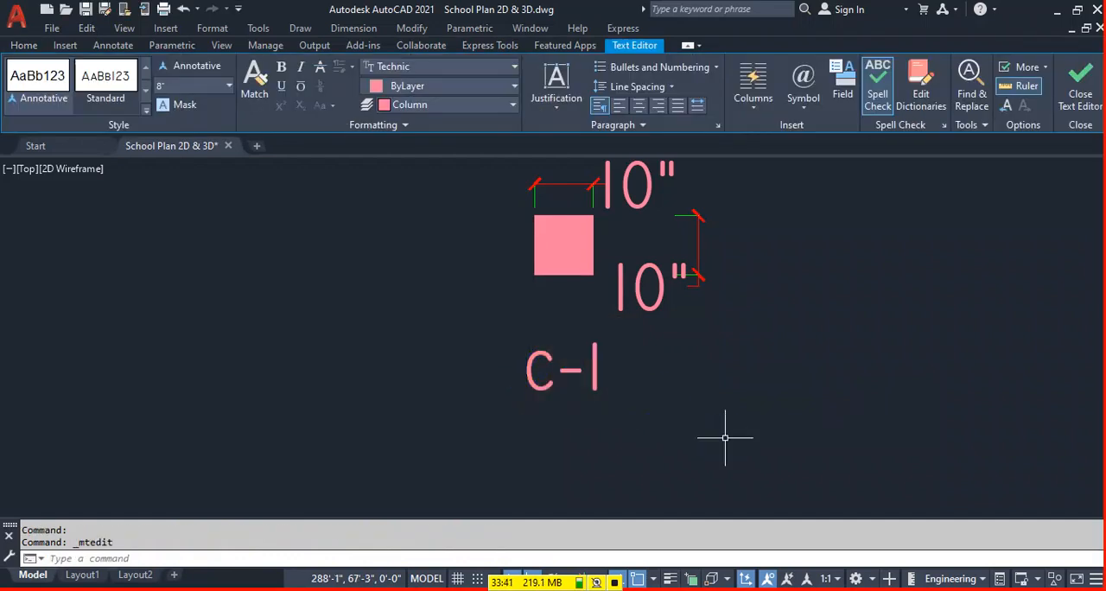
double_click(498, 368)
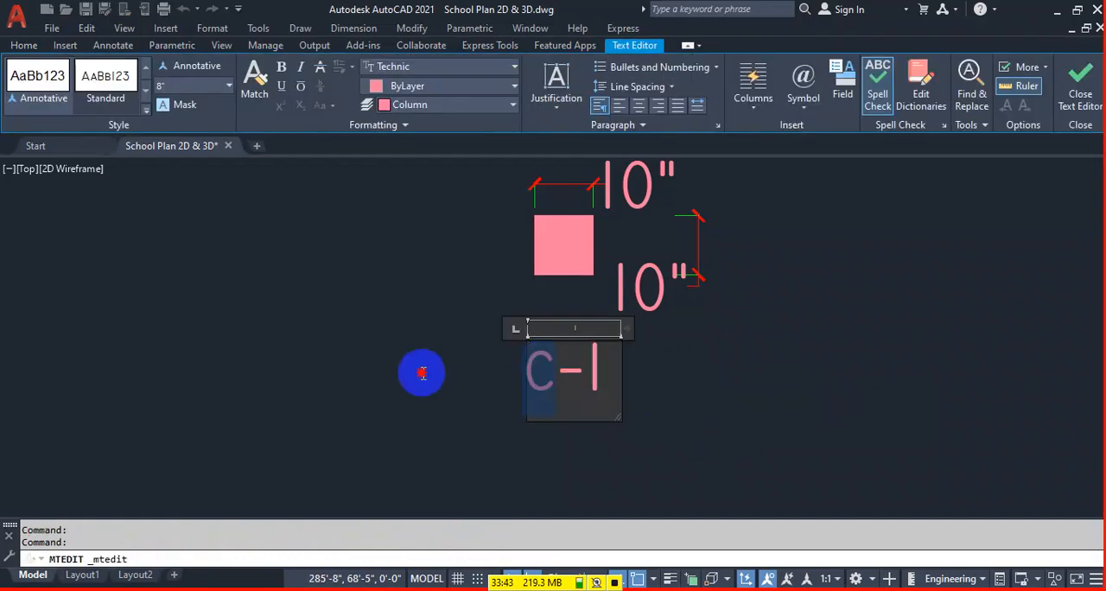
key(Right)
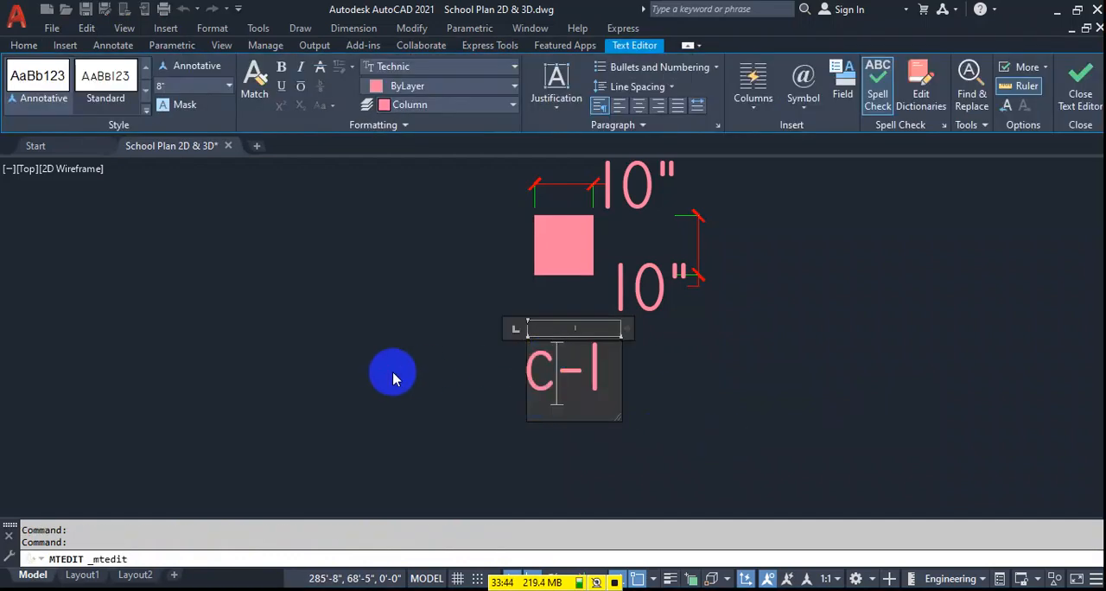
click(545, 381)
click(625, 440)
scroll(658, 346, down, 5)
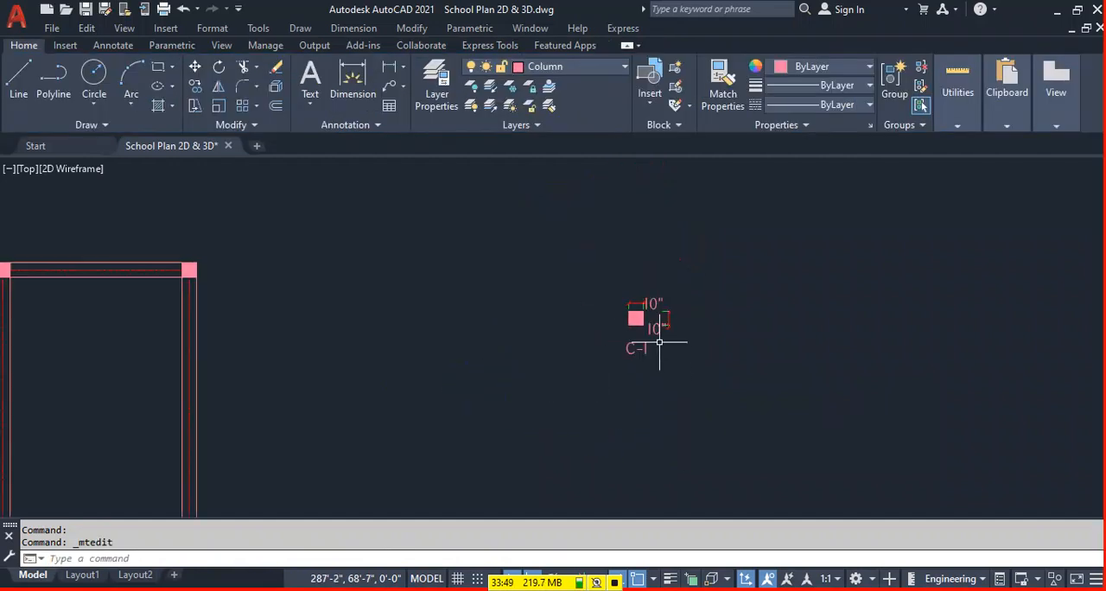
Examine the lower horizontal beam between the two wings for intersections without columns.
middle_drag(778, 382, 928, 242)
scroll(928, 242, down, 4)
scroll(468, 337, up, 2)
middle_drag(468, 337, 664, 370)
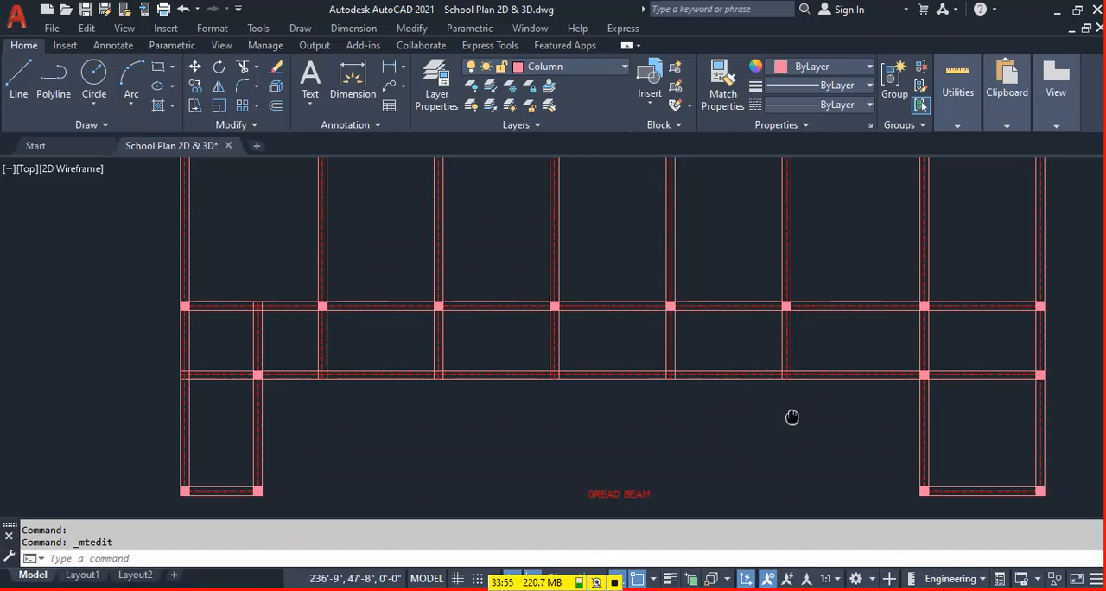
middle_drag(793, 415, 706, 411)
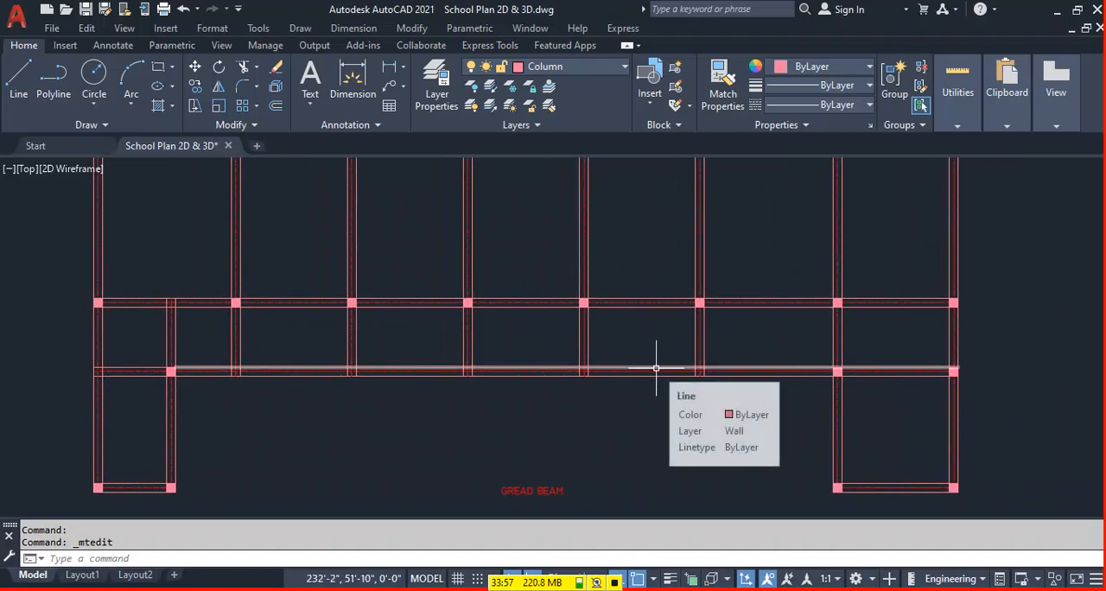
mouse_move(767, 390)
middle_down()
mouse_move(484, 426)
mouse_move(526, 394)
middle_up()
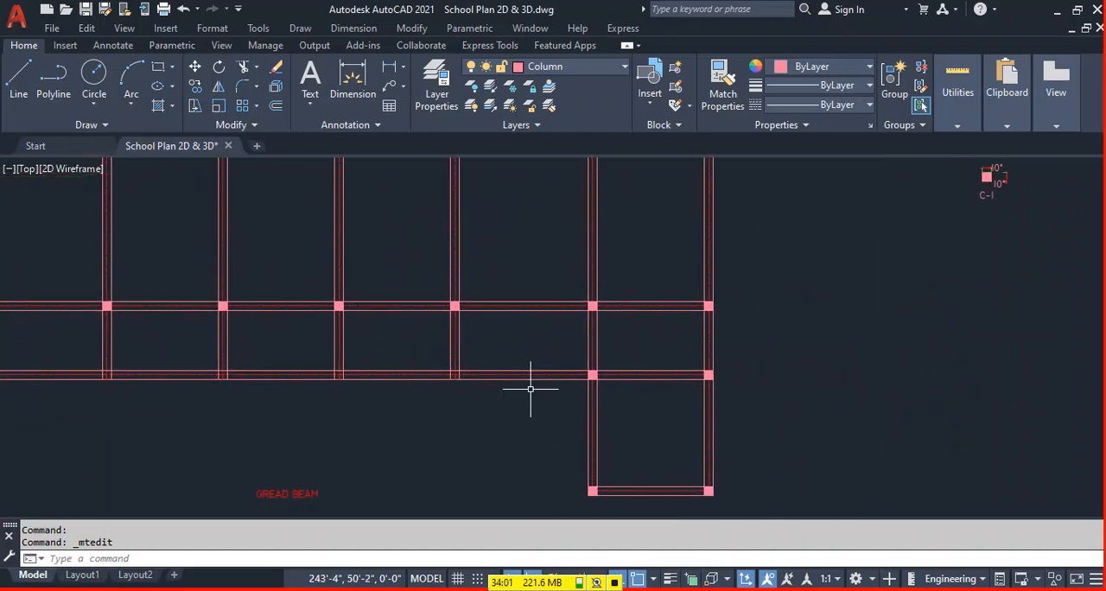
middle_drag(247, 383, 595, 391)
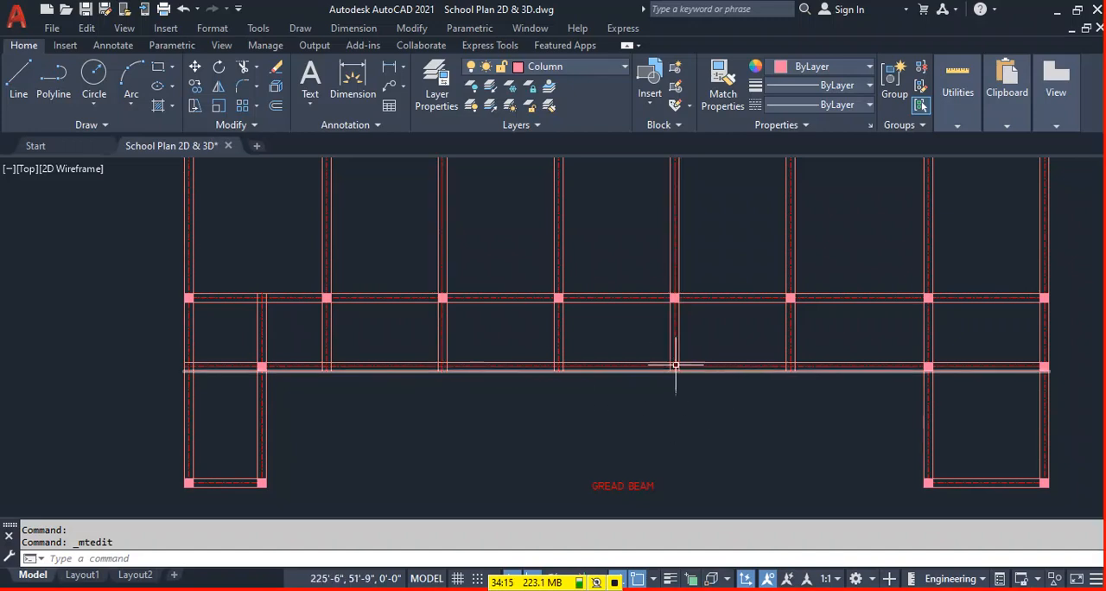
middle_drag(774, 398, 655, 401)
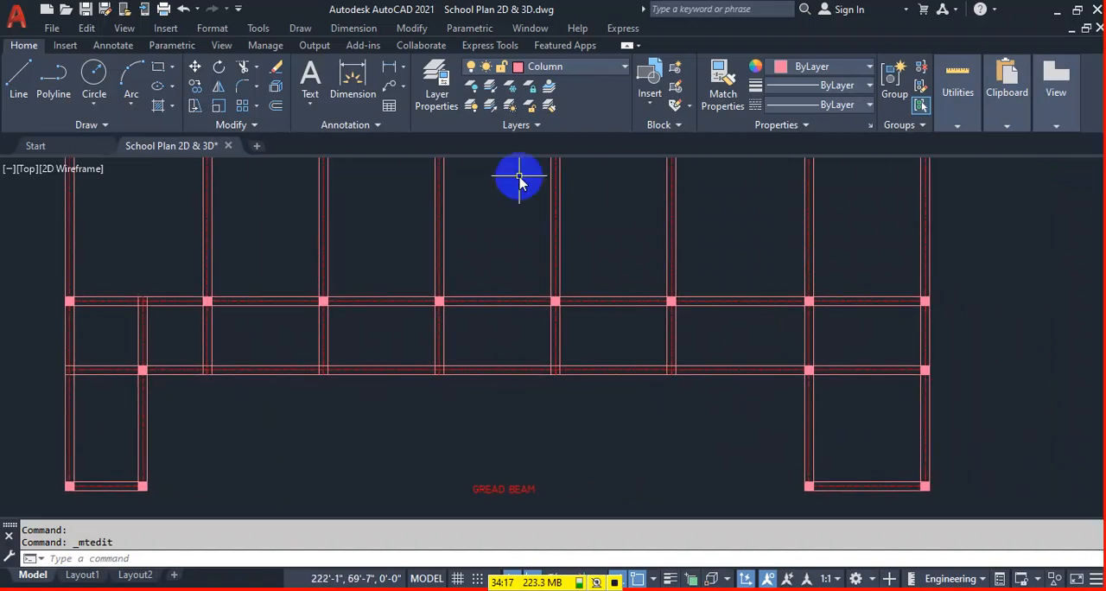
Measure the horizontal distance along the lower beam from the fifth full-height vertical beam to the right wing's inner column.
click(382, 68)
click(558, 373)
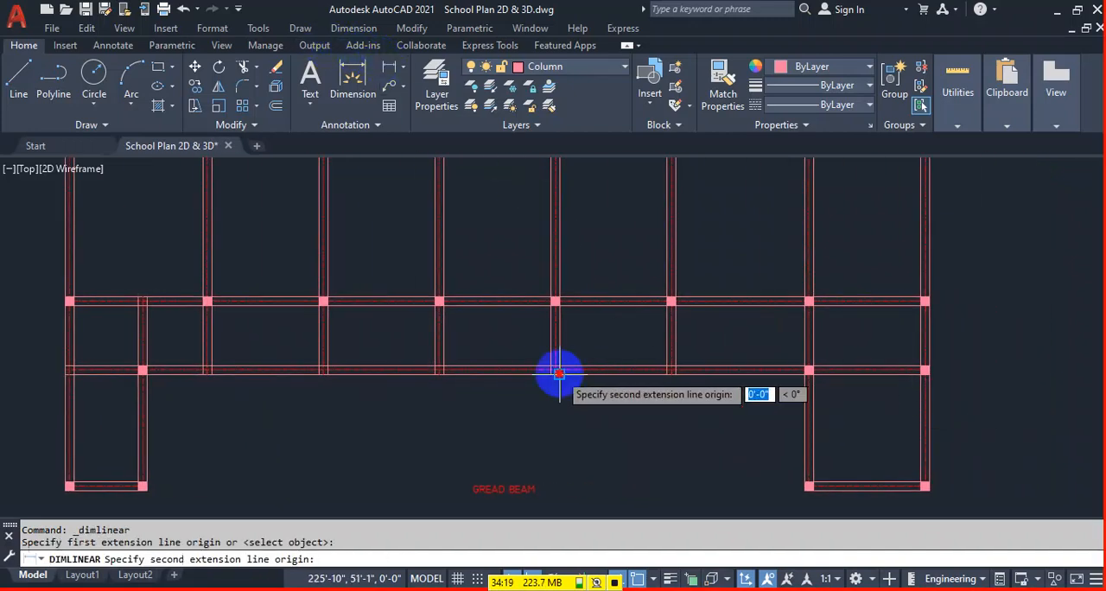
click(809, 371)
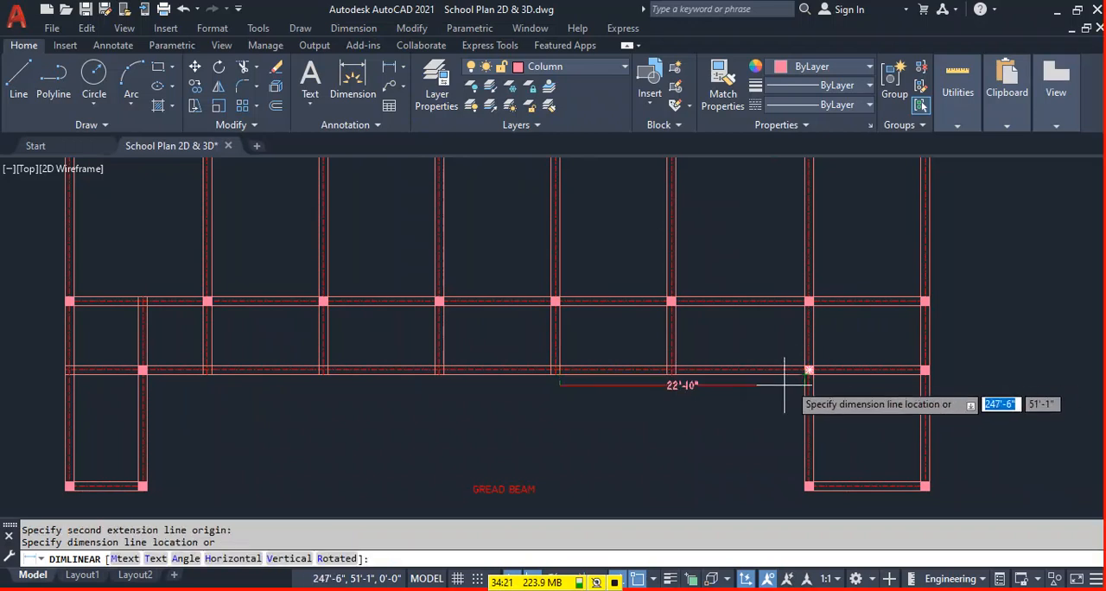
key(Escape)
scroll(540, 380, up, 3)
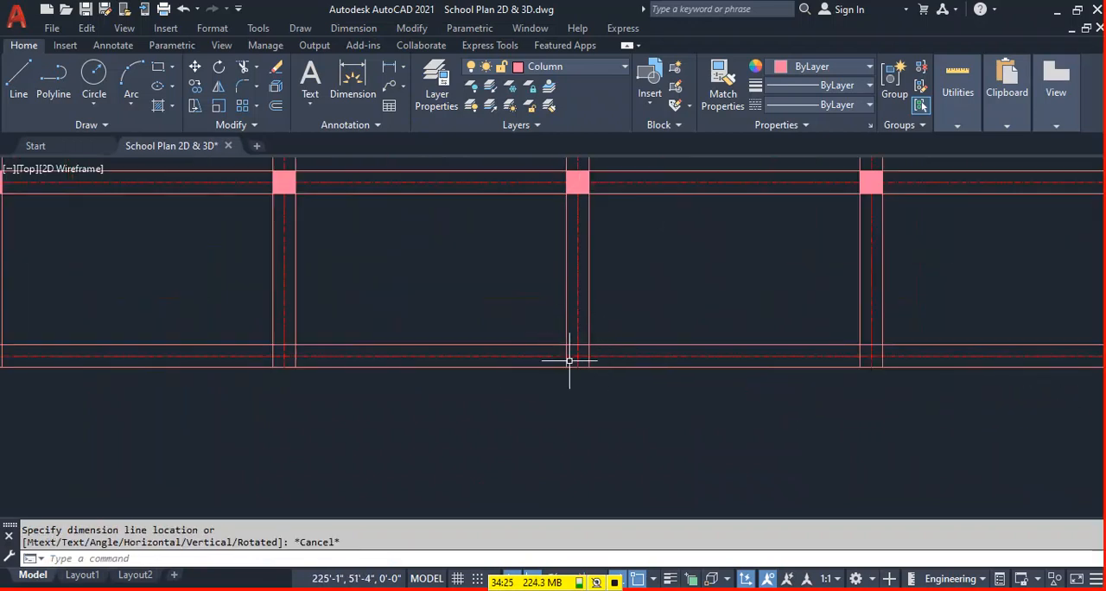
Draw a circle with a 5" radius beside the dimensioned C-1 column square.
scroll(403, 371, down, 6)
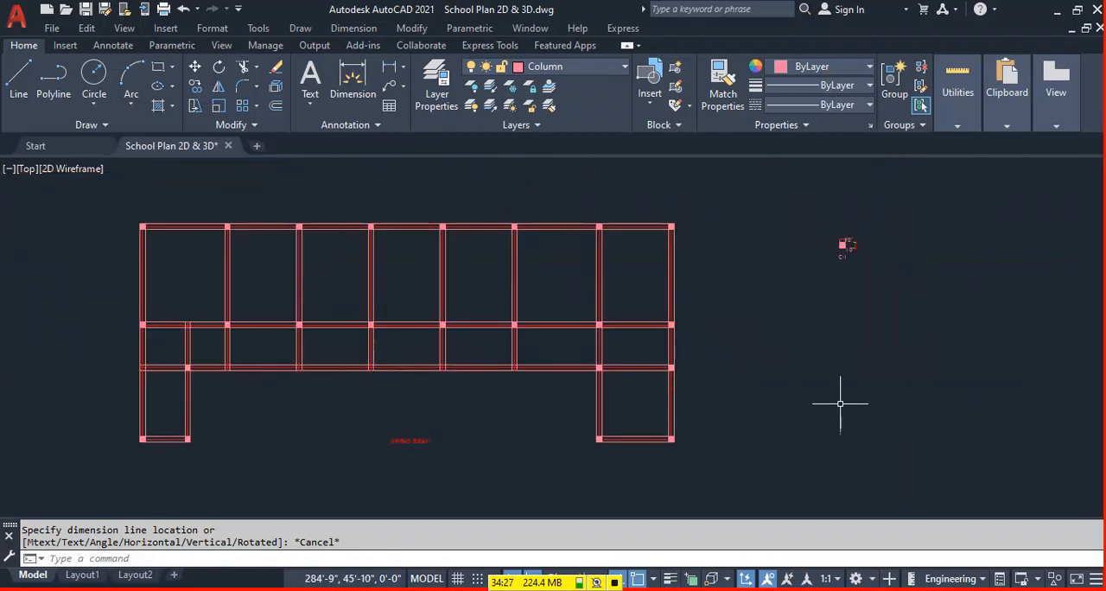
scroll(711, 234, up, 3)
text(c)
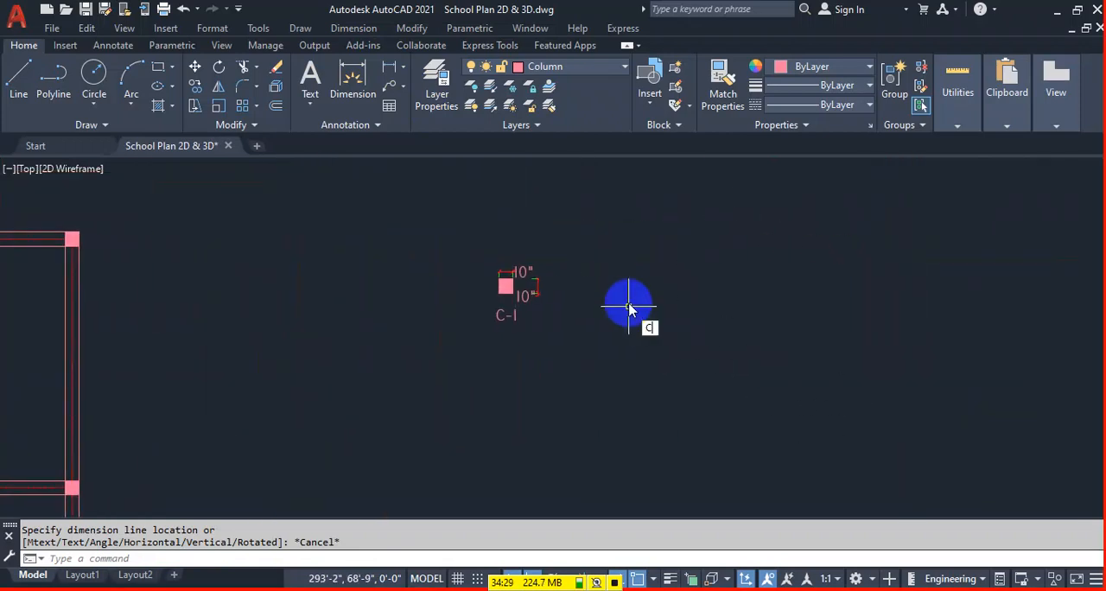
key(Return)
click(629, 291)
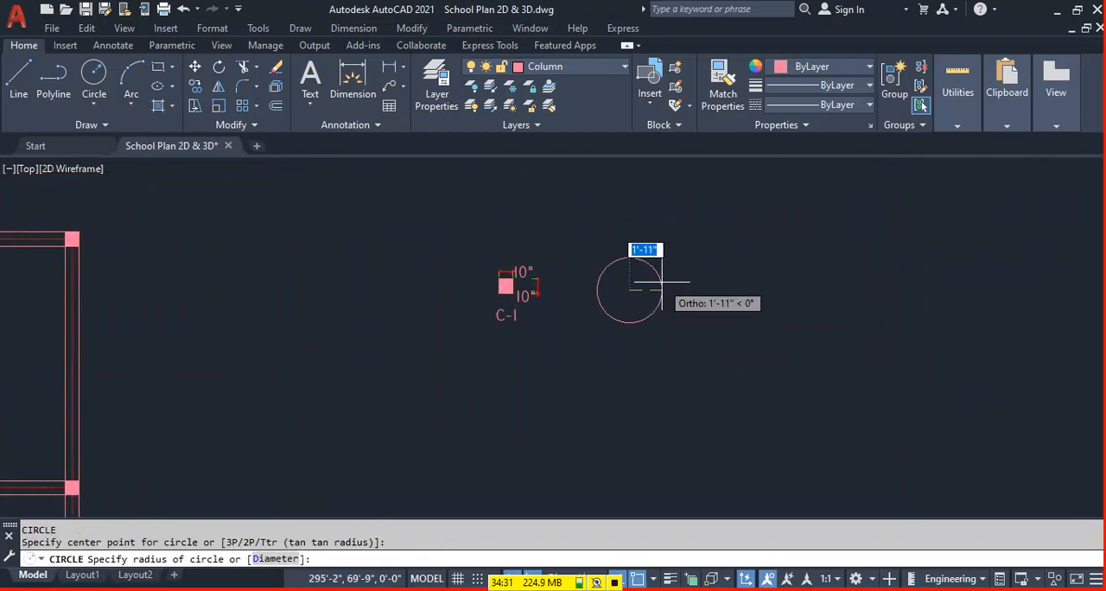
text(5")
key(Return)
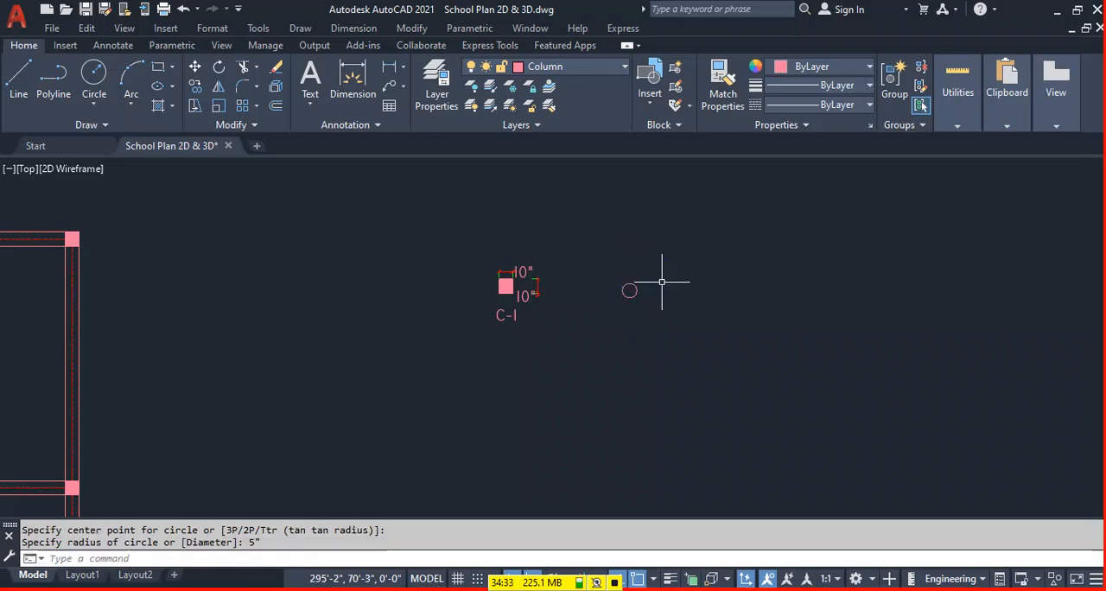
Fill the circle with a solid hatch.
scroll(636, 279, up, 8)
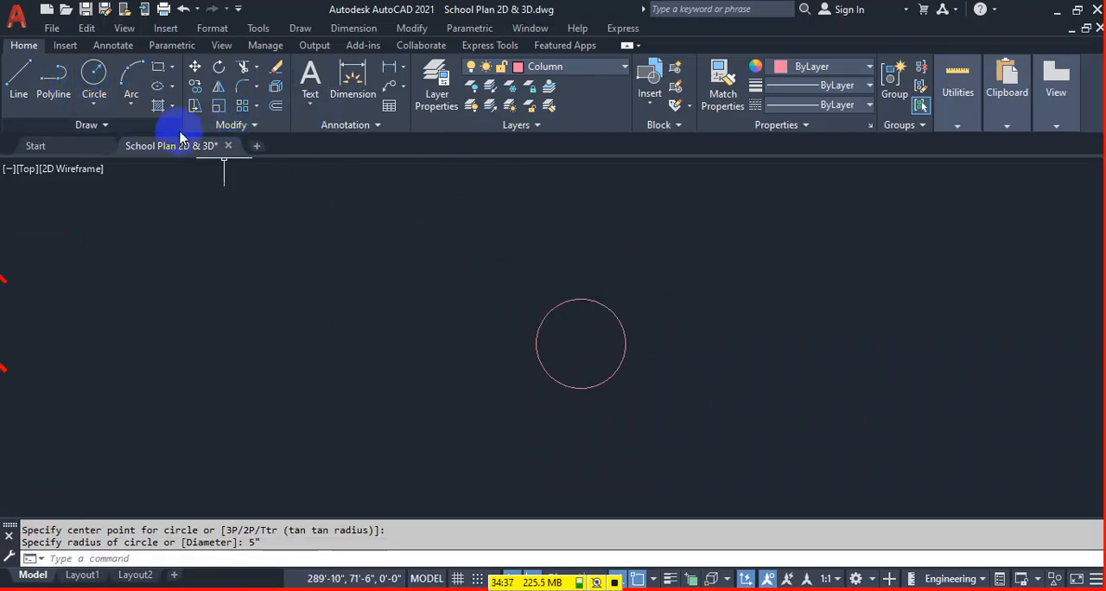
text(h)
key(Return)
click(575, 337)
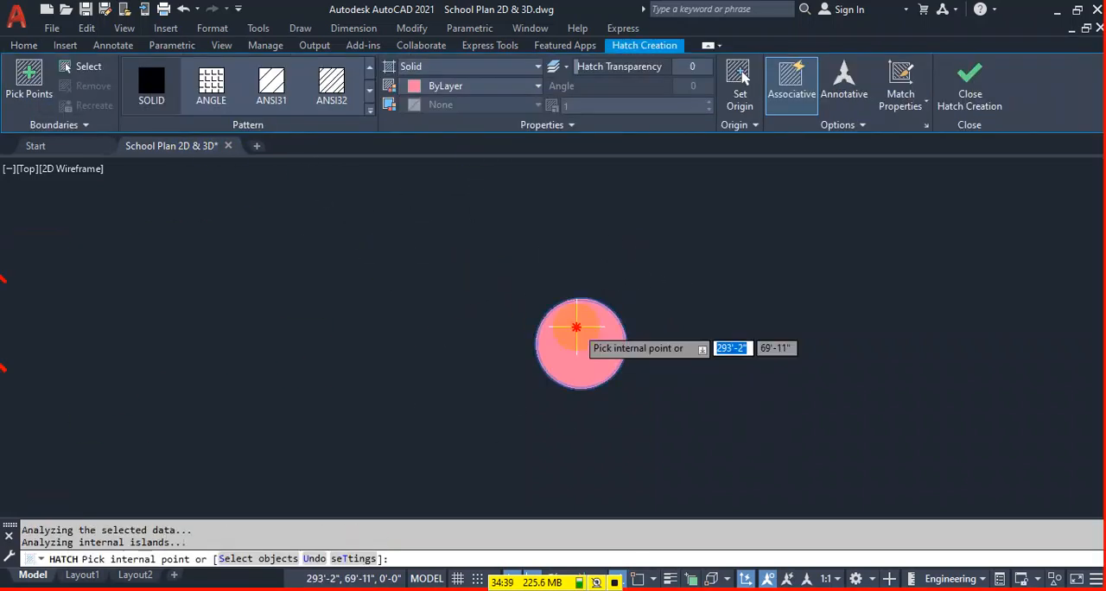
key(Return)
Copy the "C-1" label below the hatched circle and change the copy to "C-2".
scroll(728, 292, down, 2)
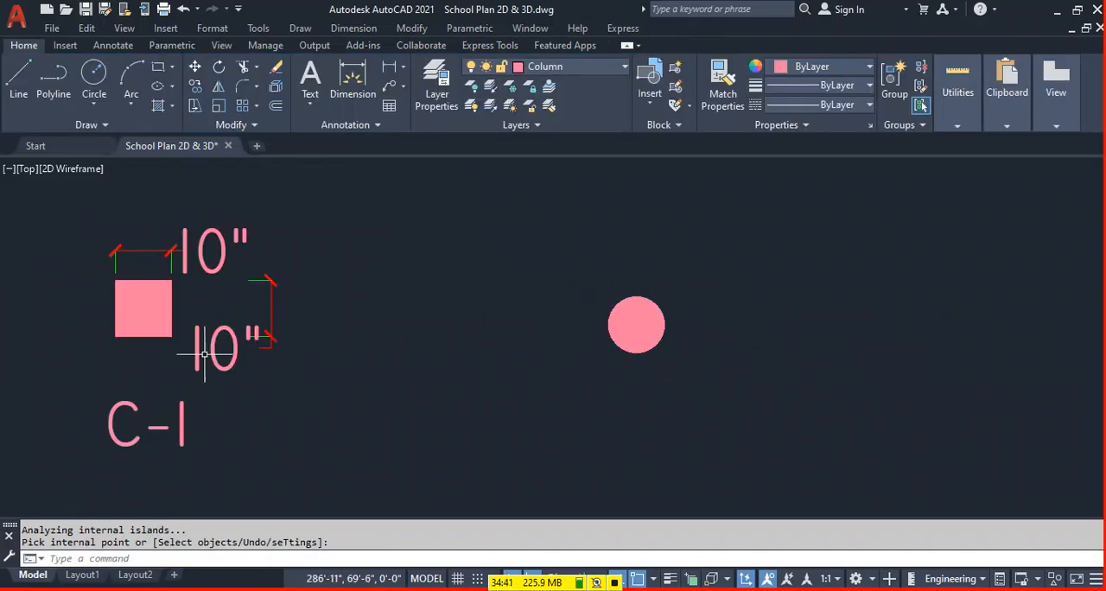
click(151, 404)
key(ctrl+c)
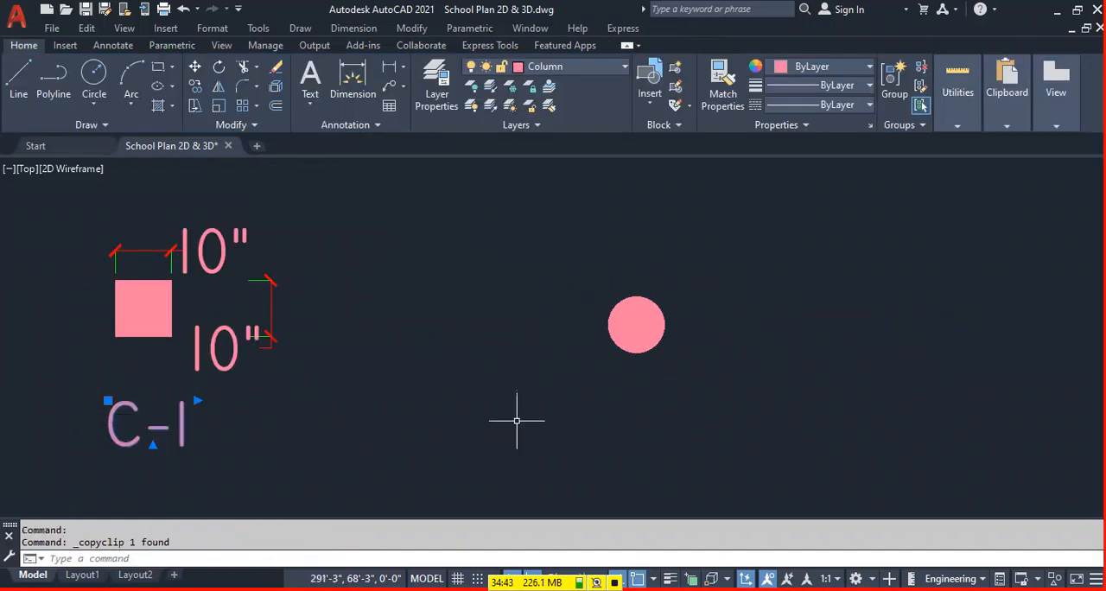
key(ctrl+v)
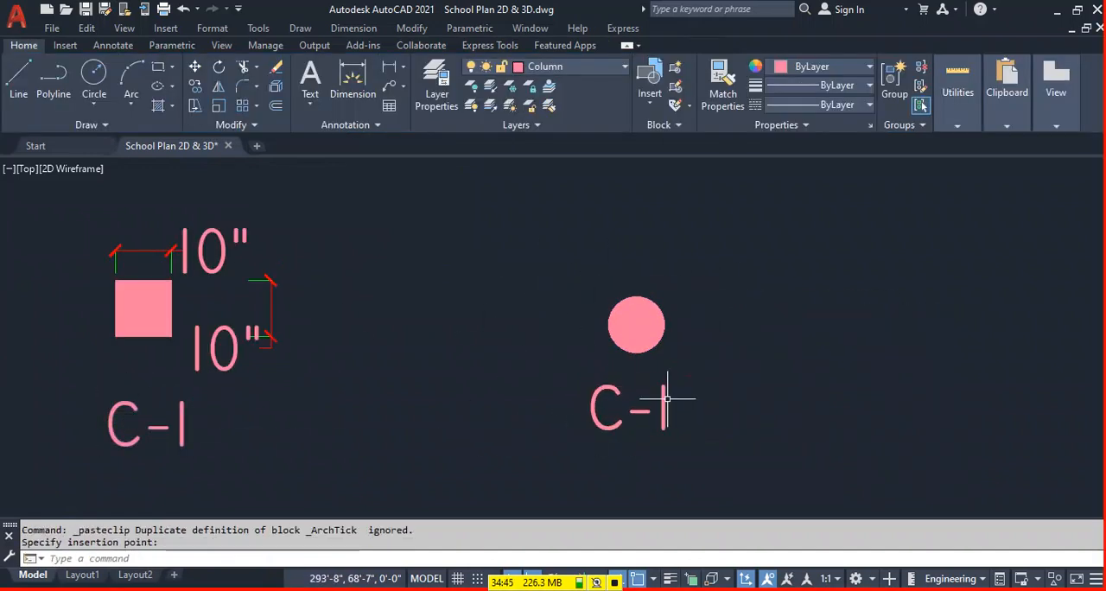
click(665, 403)
double_click(663, 403)
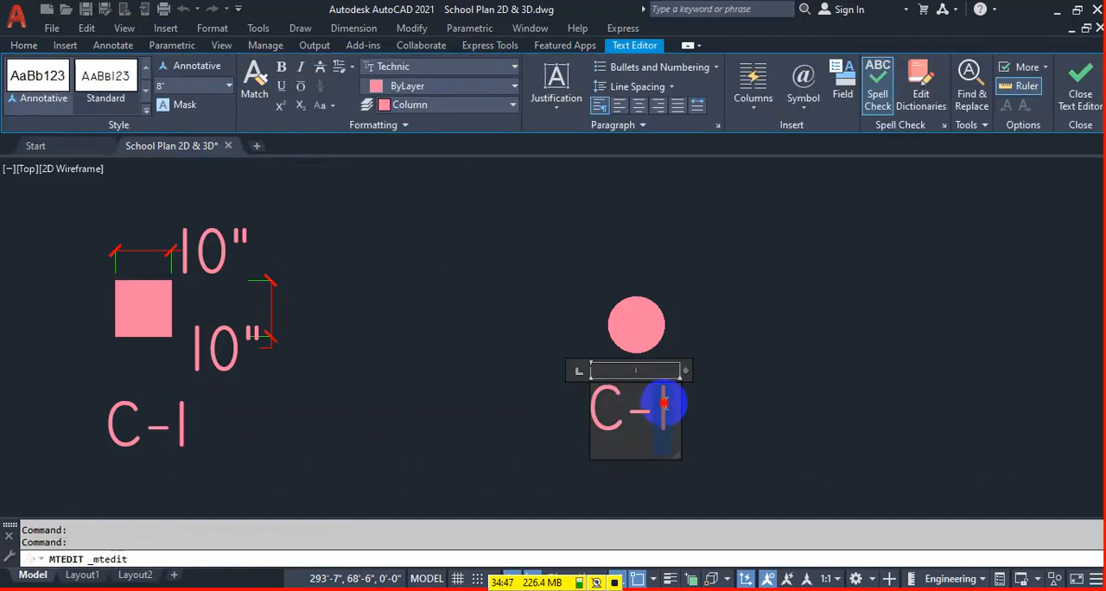
click(814, 434)
Copy the hatched circle from its centre to the lower beam's intersections with the fifth and third full-height vertical beams.
click(709, 288)
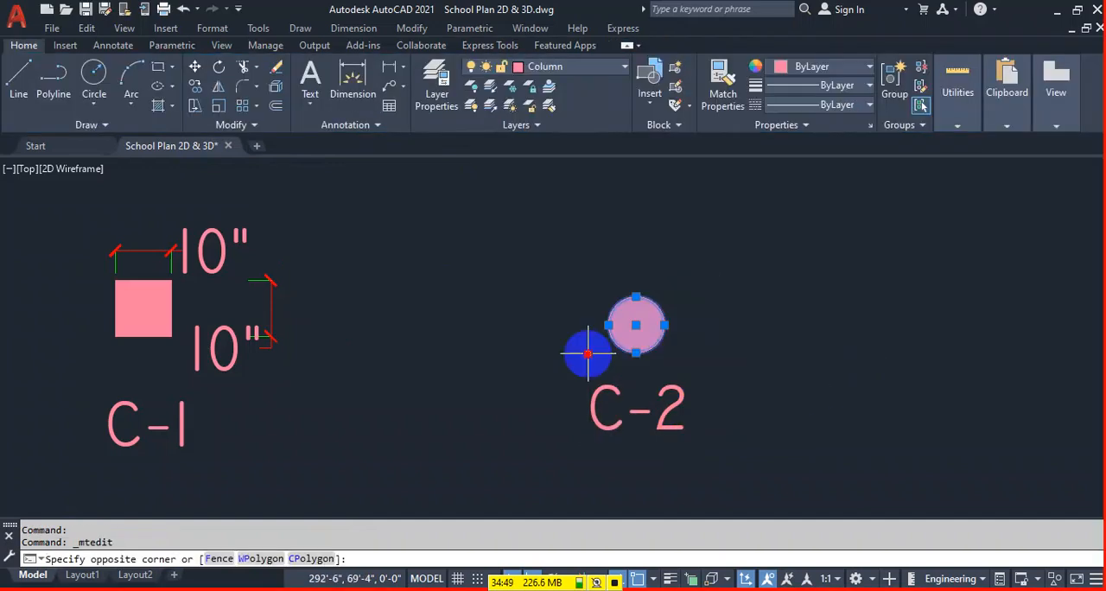
click(586, 351)
text(co)
key(space)
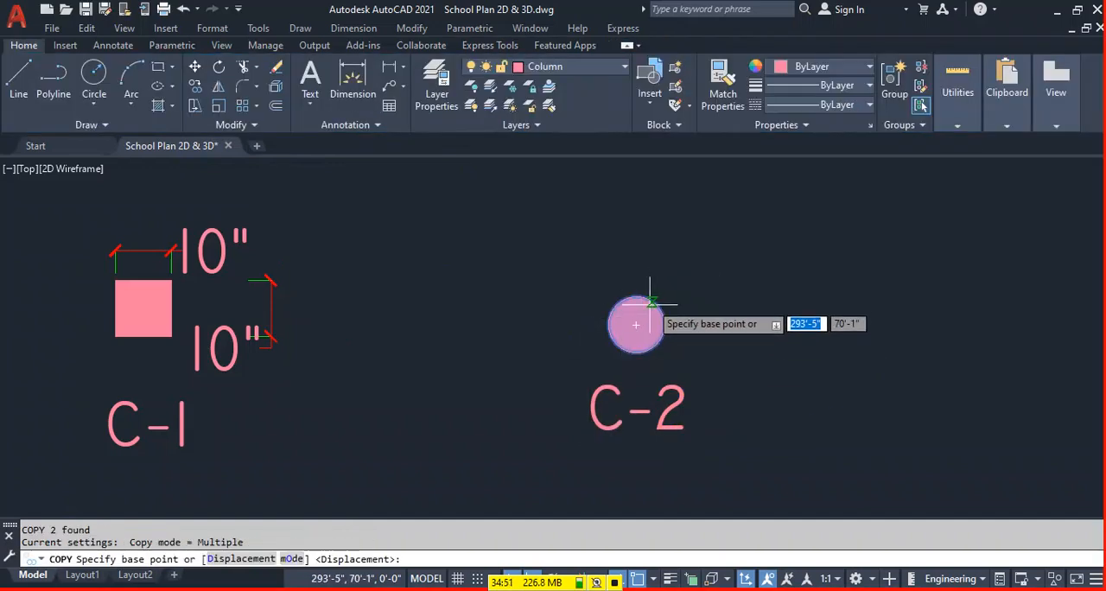
click(636, 325)
scroll(657, 320, down, 4)
scroll(507, 340, up, 4)
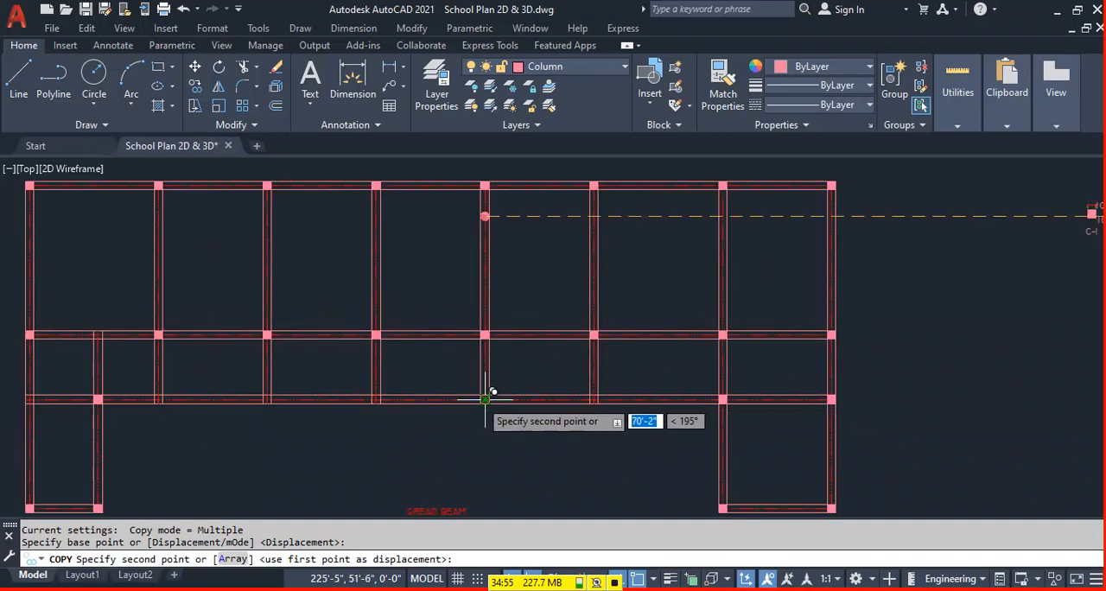
click(485, 398)
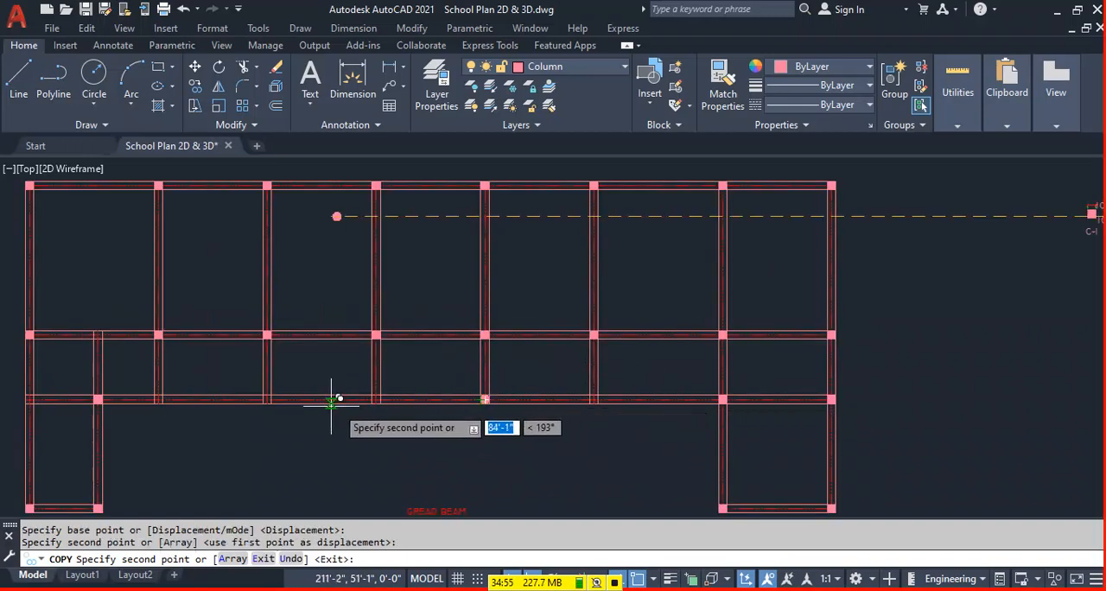
scroll(264, 396, up, 3)
click(267, 399)
scroll(467, 338, down, 4)
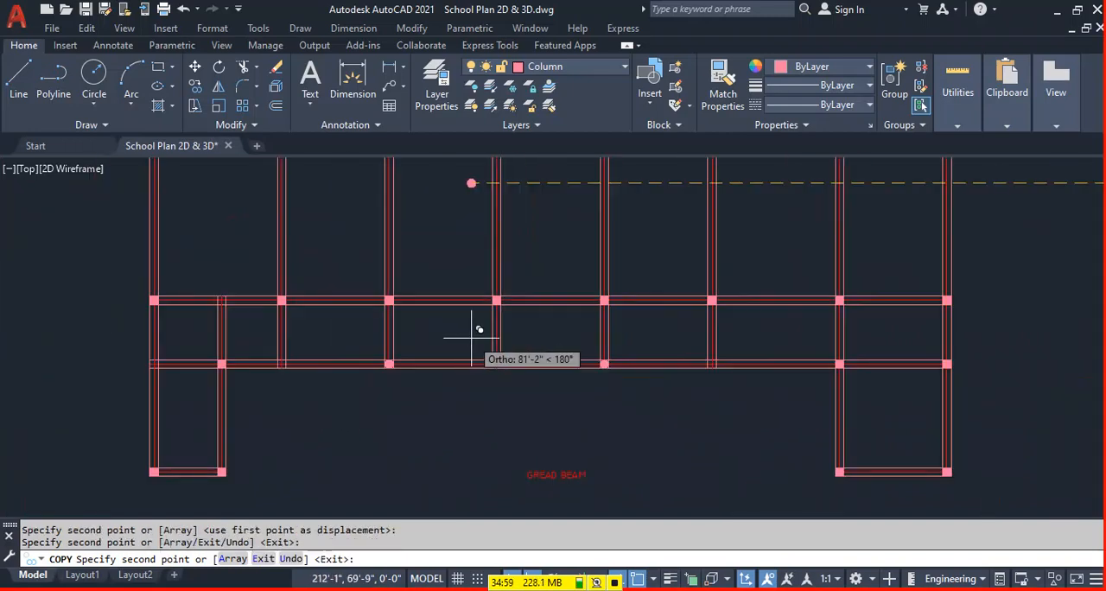
key(Escape)
Check the fit of the two round columns at the lower beam intersections.
scroll(394, 365, up, 2)
middle_drag(673, 416, 642, 424)
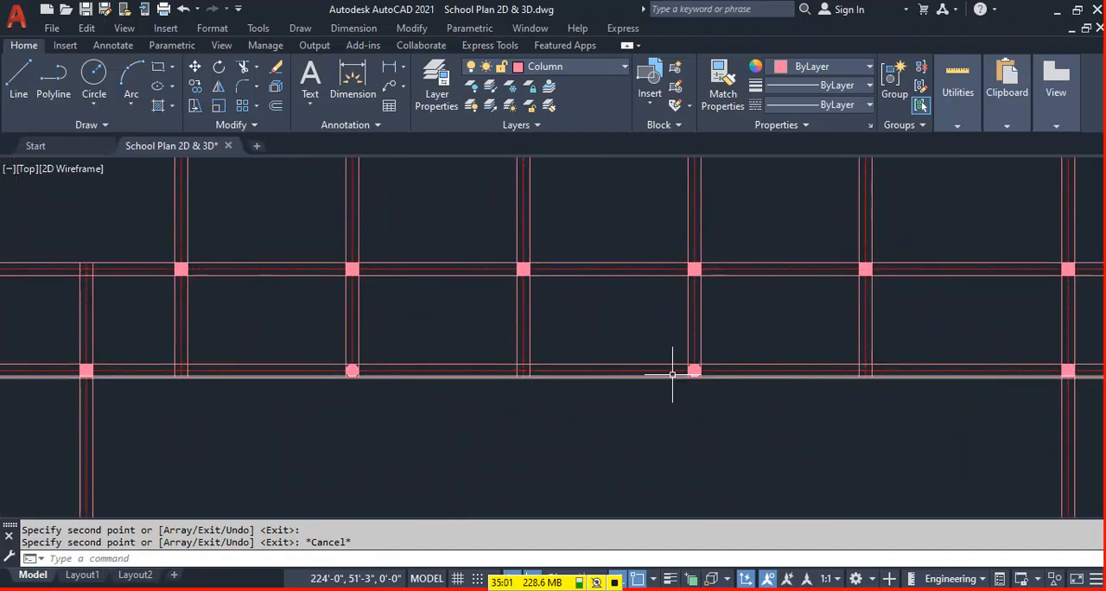
scroll(705, 374, up, 2)
scroll(705, 374, up, 2)
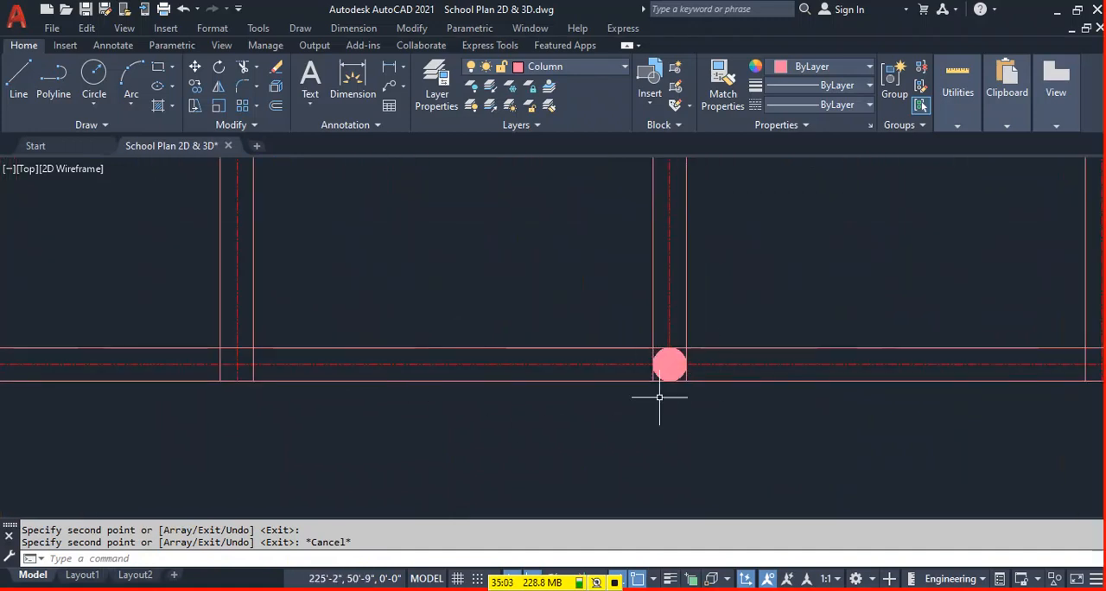
scroll(696, 333, down, 4)
middle_drag(625, 321, 638, 338)
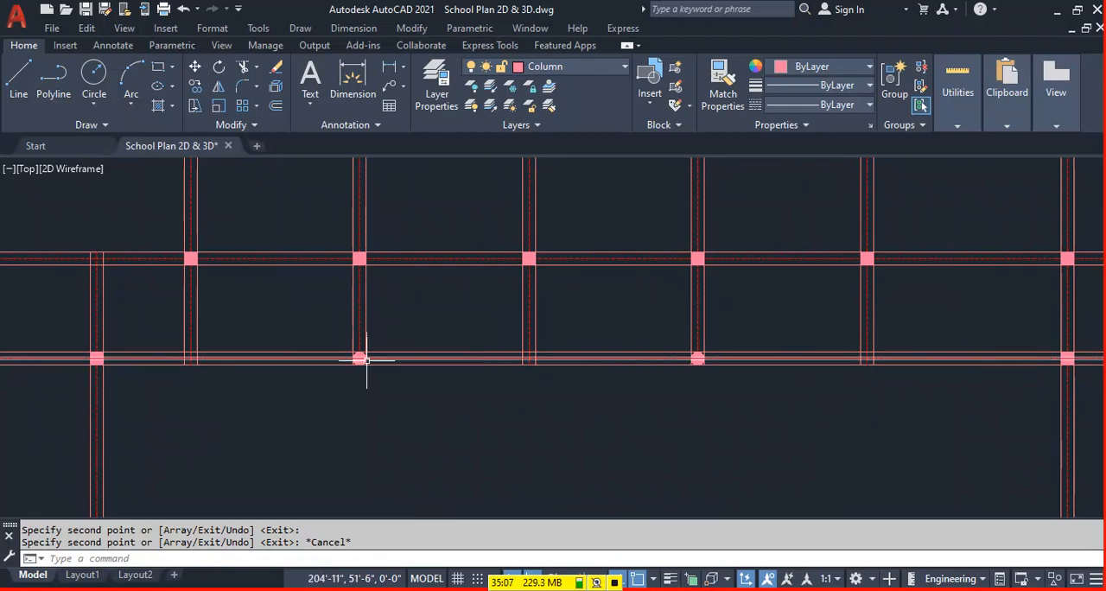
middle_drag(448, 478, 509, 429)
scroll(420, 413, down, 2)
middle_drag(661, 478, 556, 479)
scroll(556, 480, down, 2)
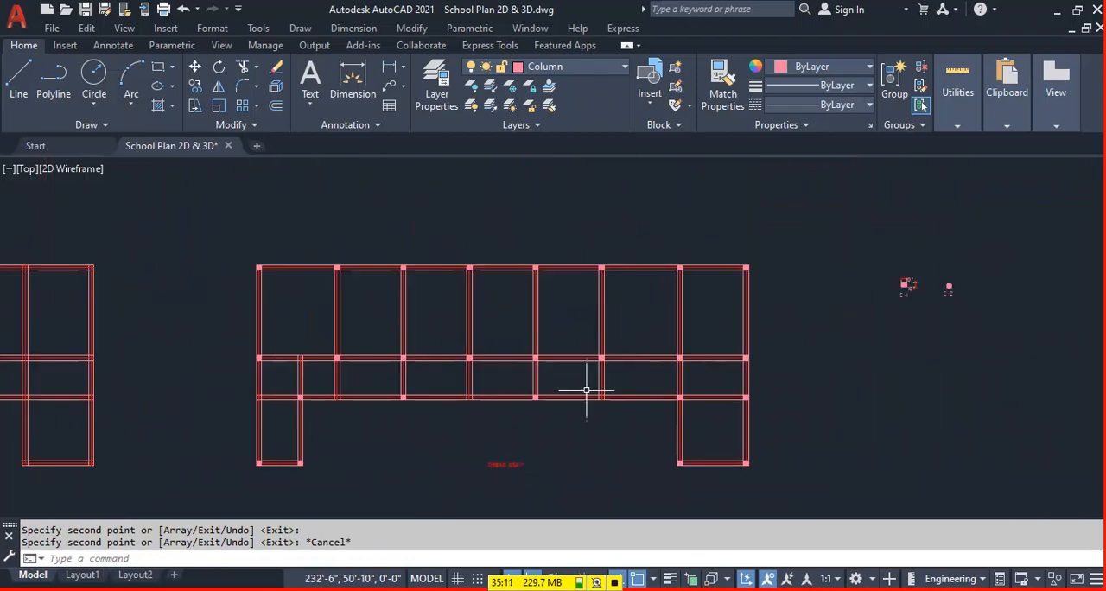
scroll(267, 266, up, 3)
text(t)
key(Return)
scroll(378, 261, up, 2)
key(Escape)
scroll(876, 352, down, 5)
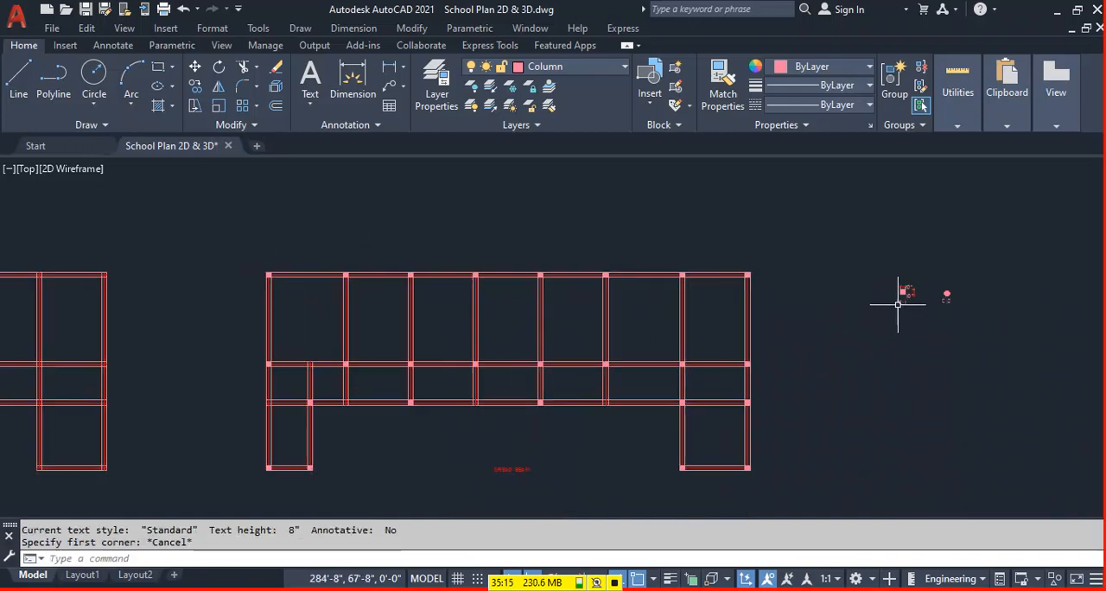
Paste the "C-1" label above each of the first four columns from the left on the plan's top beam.
key(ctrl+v)
scroll(294, 255, up, 3)
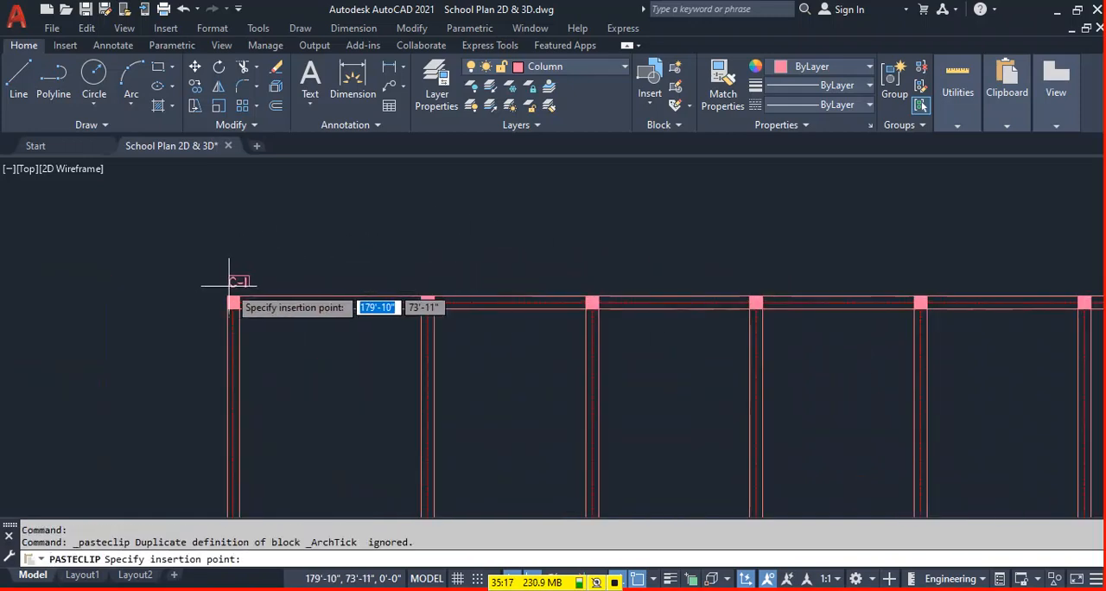
click(218, 279)
key(Return)
click(420, 278)
key(Return)
click(586, 281)
key(Return)
click(743, 281)
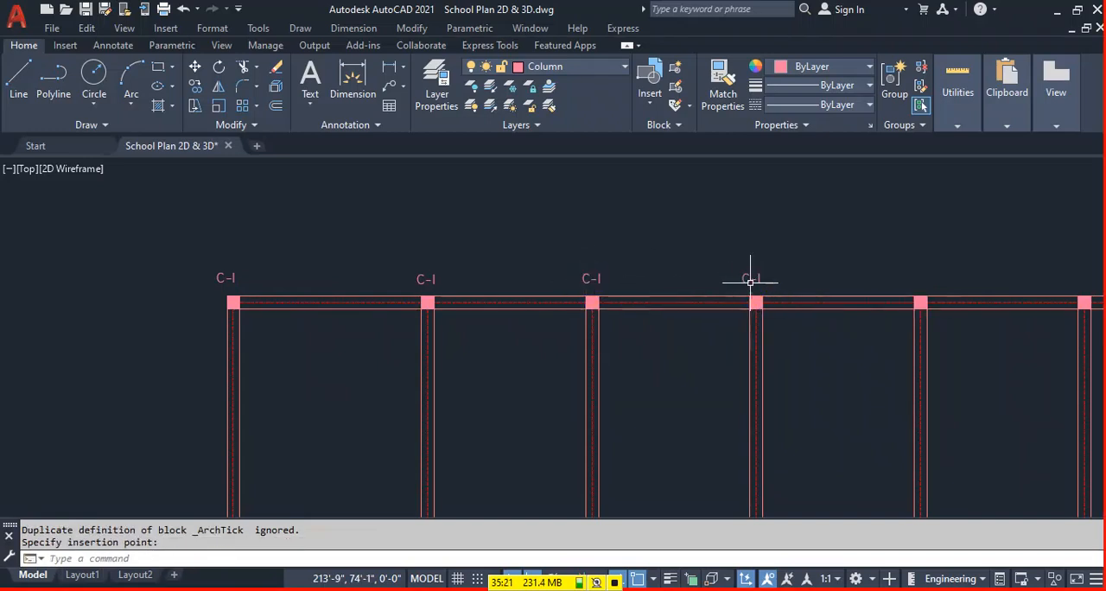
Paste the "C-1" label above each of the remaining four columns on the plan's top beam.
click(910, 278)
middle_drag(1043, 289, 766, 288)
key(Return)
click(800, 275)
key(Return)
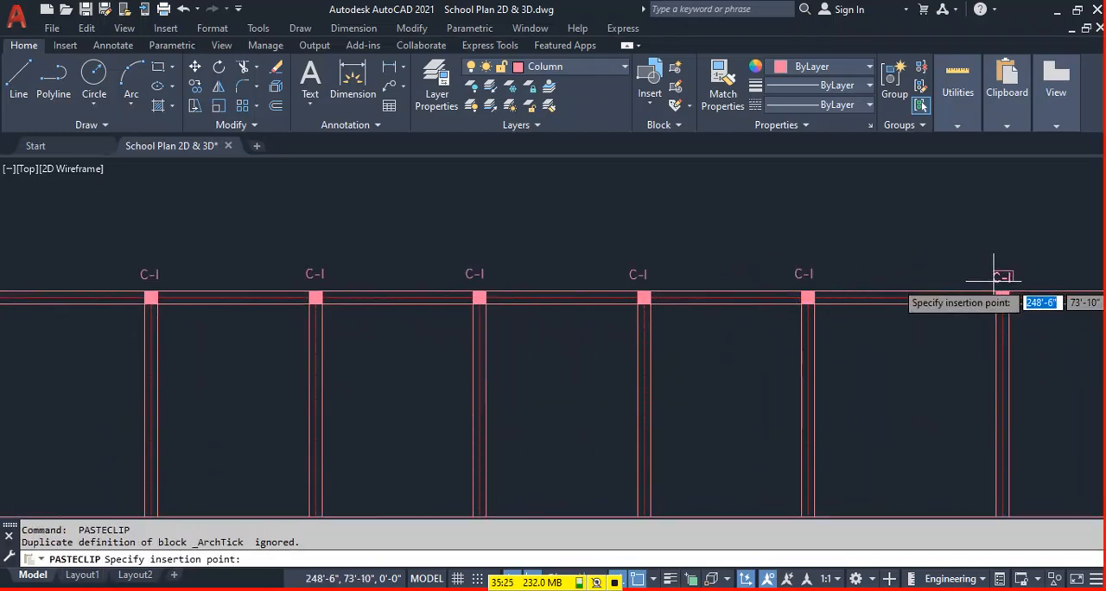
click(998, 275)
scroll(864, 289, down, 6)
scroll(815, 292, up, 4)
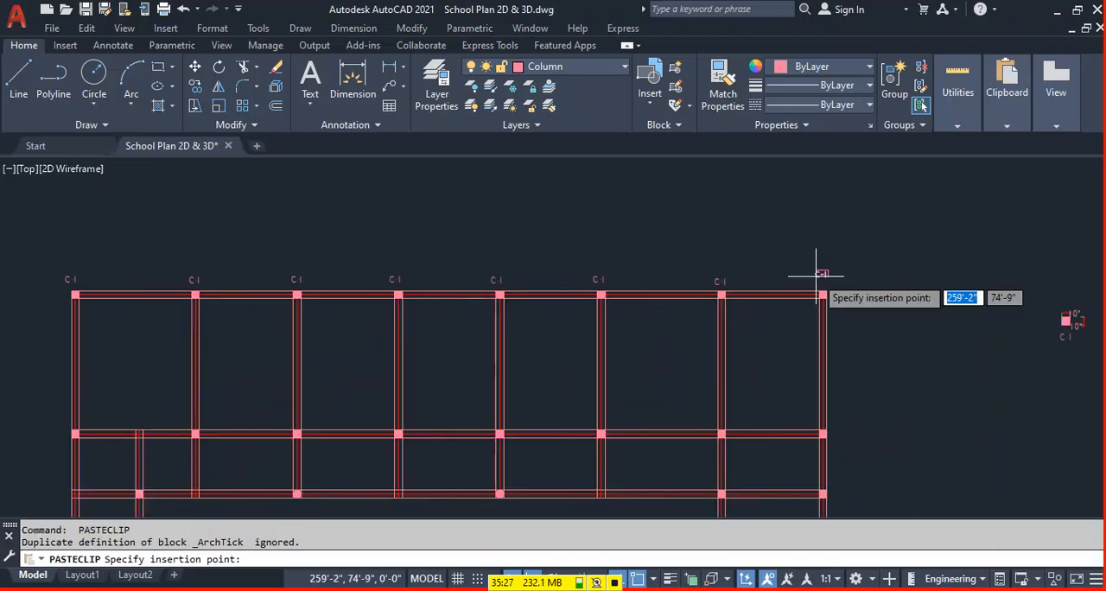
scroll(818, 287, down, 2)
scroll(821, 406, up, 4)
Paste the "C-1" label below and left of each of the four rightmost columns on the middle beam.
key(Return)
click(785, 362)
key(Return)
click(616, 370)
key(Return)
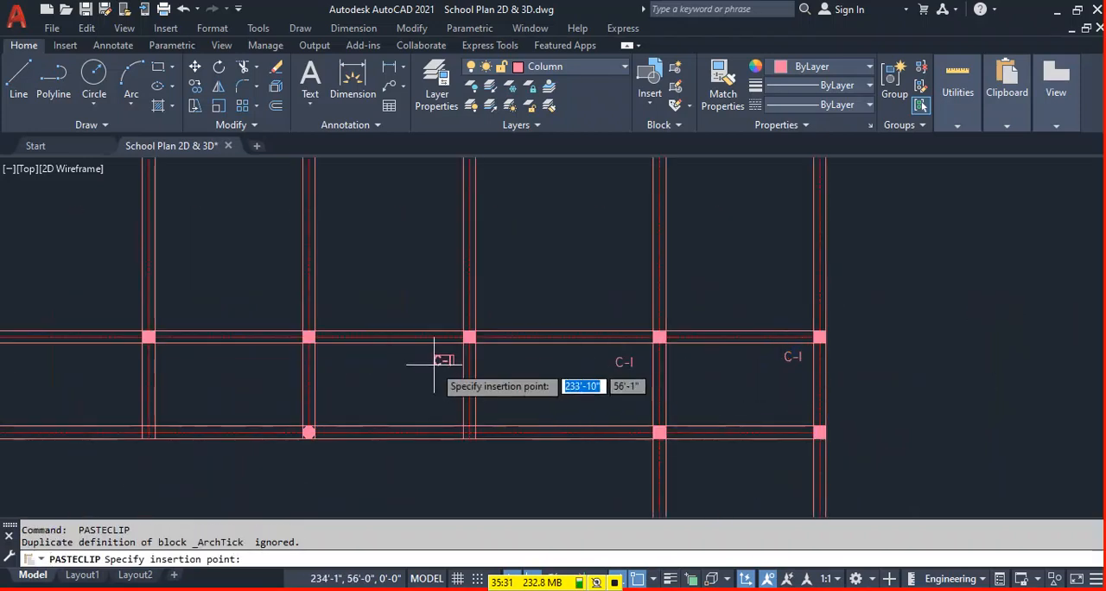
click(431, 361)
key(Return)
click(270, 363)
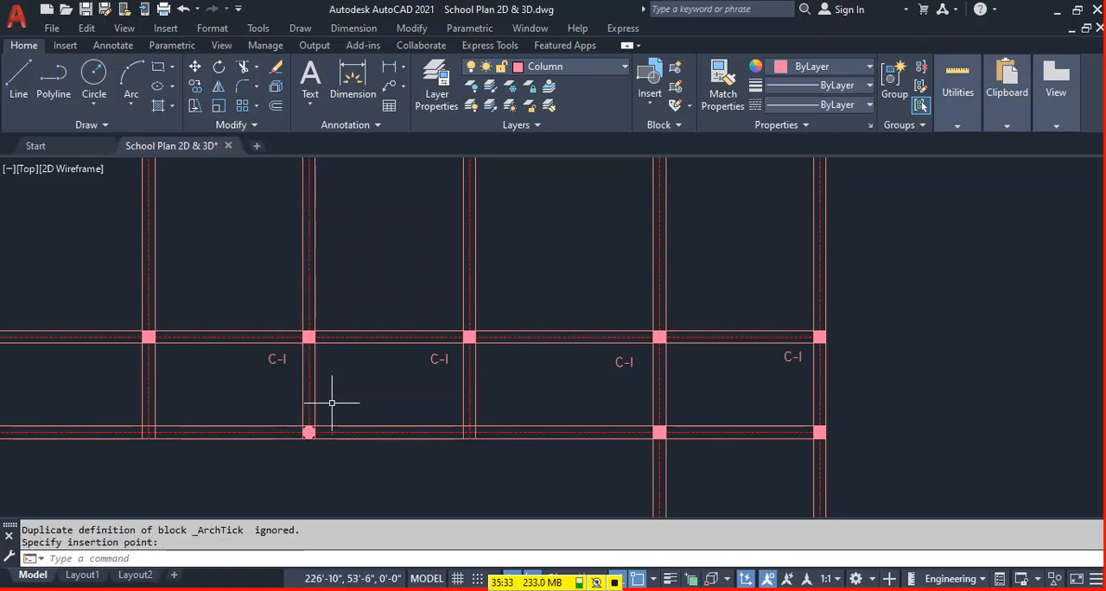
Label the middle beam's remaining four columns "C-1", working from the fourth column to the left end.
middle_drag(329, 400, 562, 370)
key(Return)
click(357, 329)
key(Return)
click(196, 329)
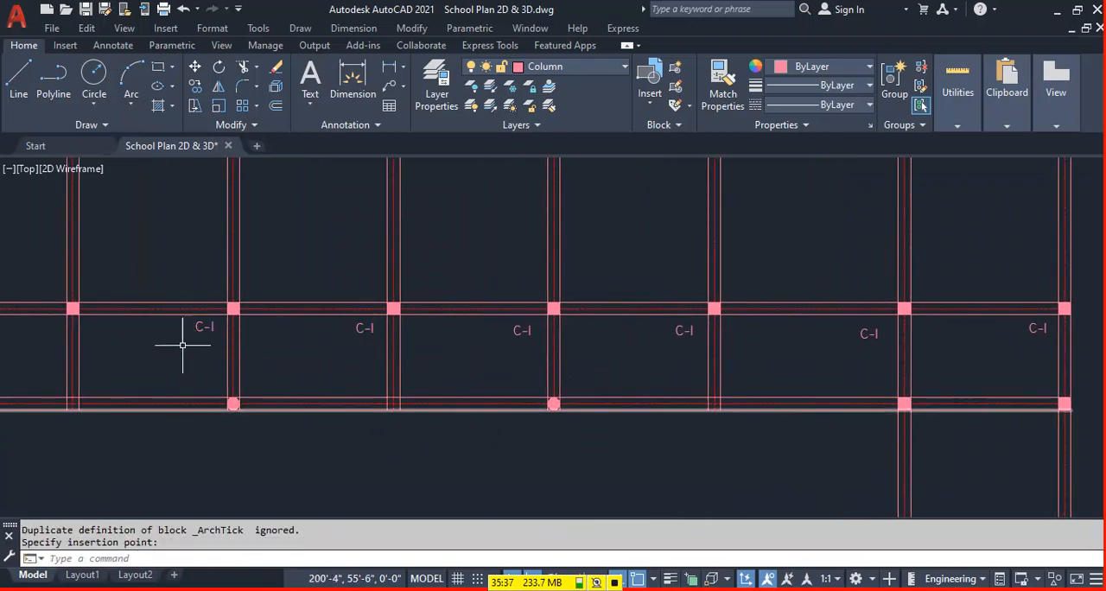
middle_drag(502, 344, 526, 326)
key(Return)
click(384, 312)
key(Return)
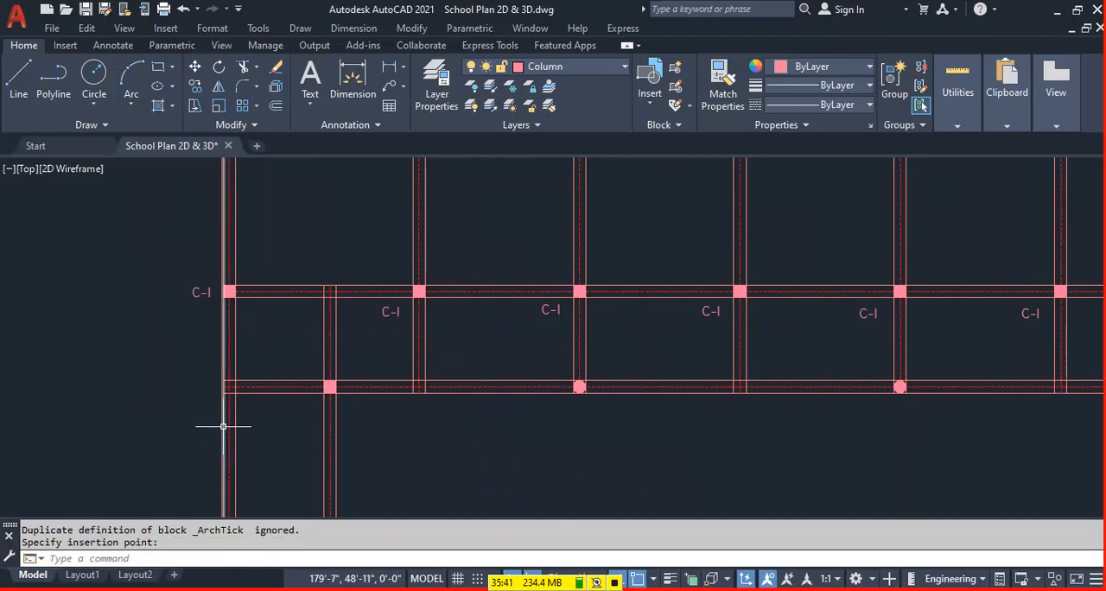
Paste the "C-1" label on the outer sides of the two bottom columns of the plan's left wing.
middle_drag(241, 430, 373, 220)
click(332, 337)
key(Return)
click(484, 337)
Paste the "C-1" label beside the right wing's two lower-beam columns and below its two bottom columns.
scroll(596, 287, down, 4)
scroll(635, 288, up, 4)
key(ctrl+v)
click(671, 269)
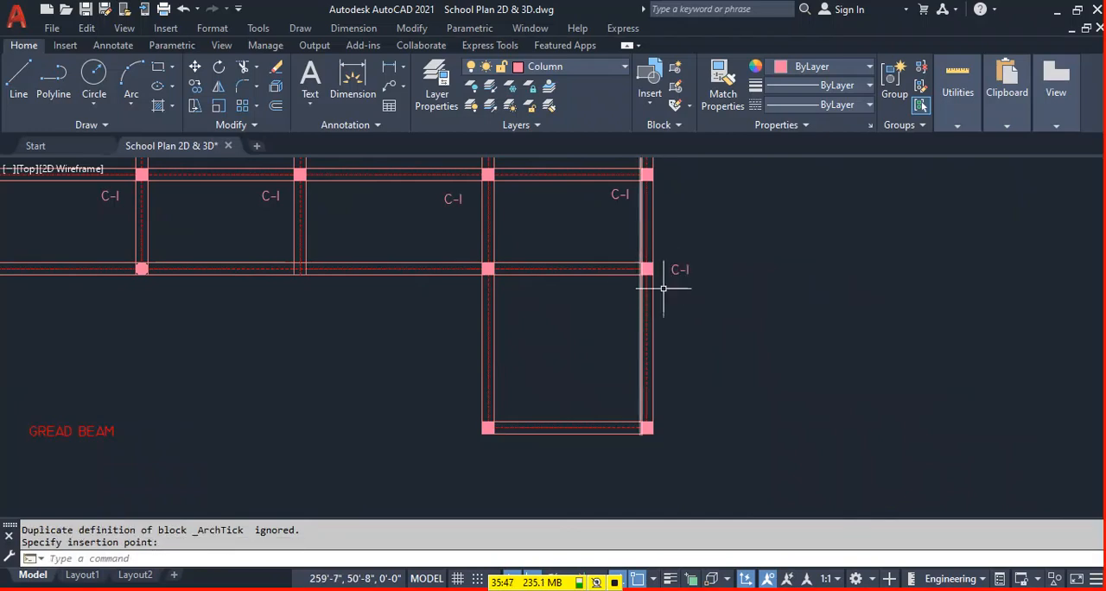
key(ctrl+v)
click(634, 450)
key(ctrl+v)
click(481, 458)
key(ctrl+v)
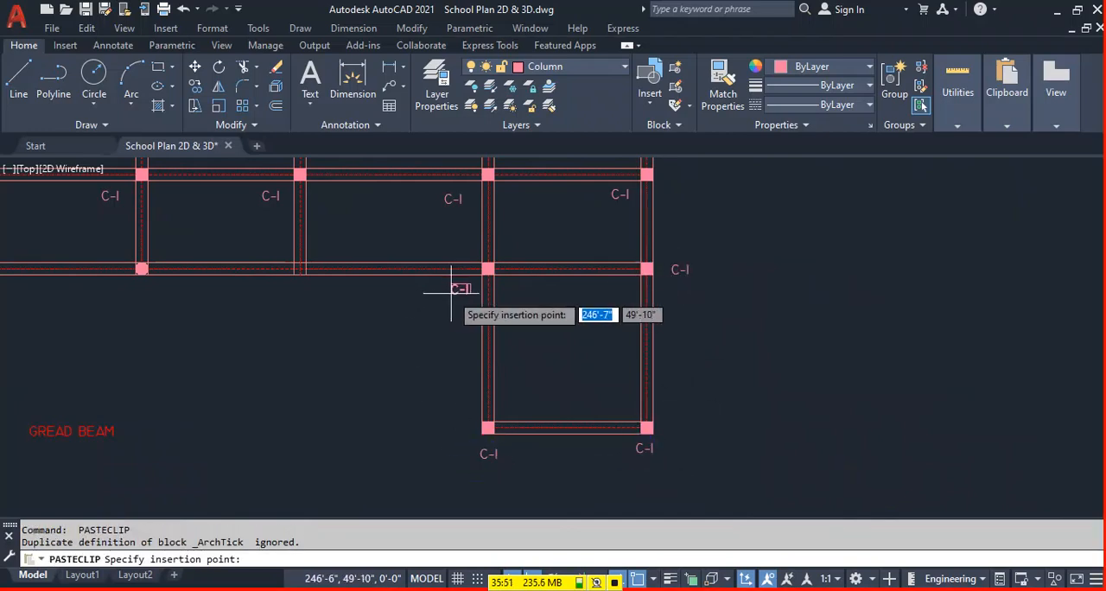
click(452, 294)
Paste the "C-1" label below the left wing's inner column and beside the lower beam's left-end intersection.
scroll(259, 316, down, 3)
scroll(239, 311, up, 4)
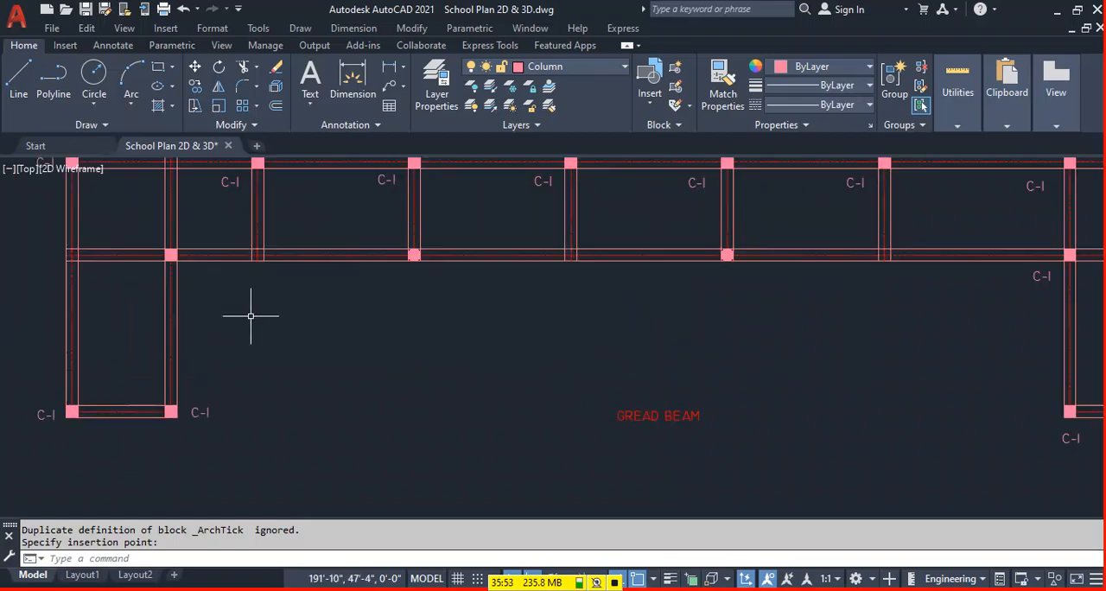
scroll(300, 291, down, 1)
key(ctrl+v)
click(321, 275)
key(ctrl+v)
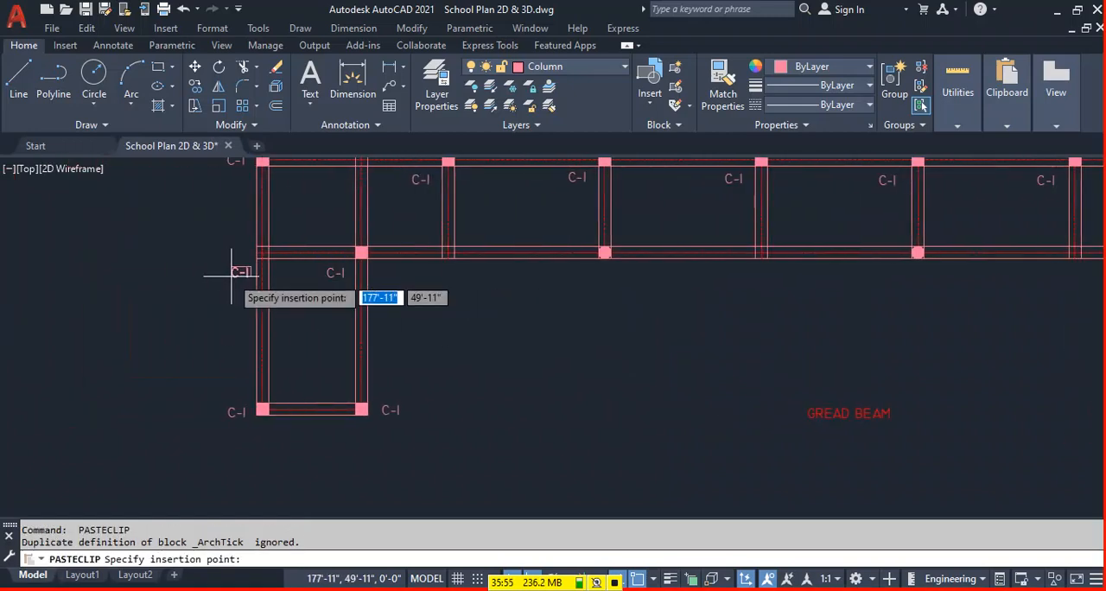
click(222, 257)
Copy the left wing's inner square column from its centre to the lower beam's left-end intersection.
scroll(371, 334, up, 4)
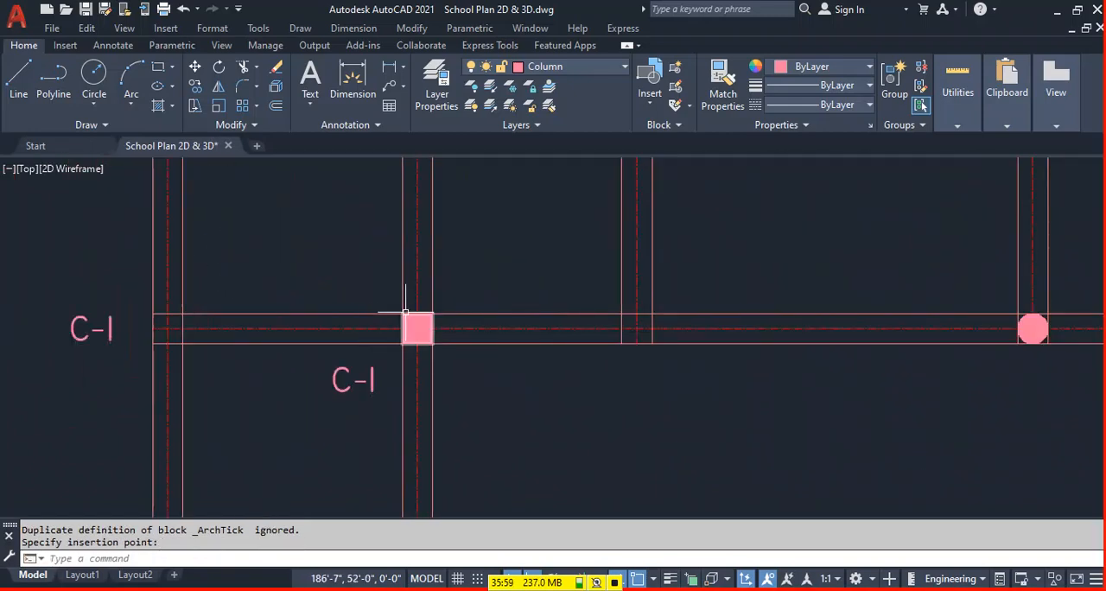
click(392, 355)
click(452, 286)
text(co)
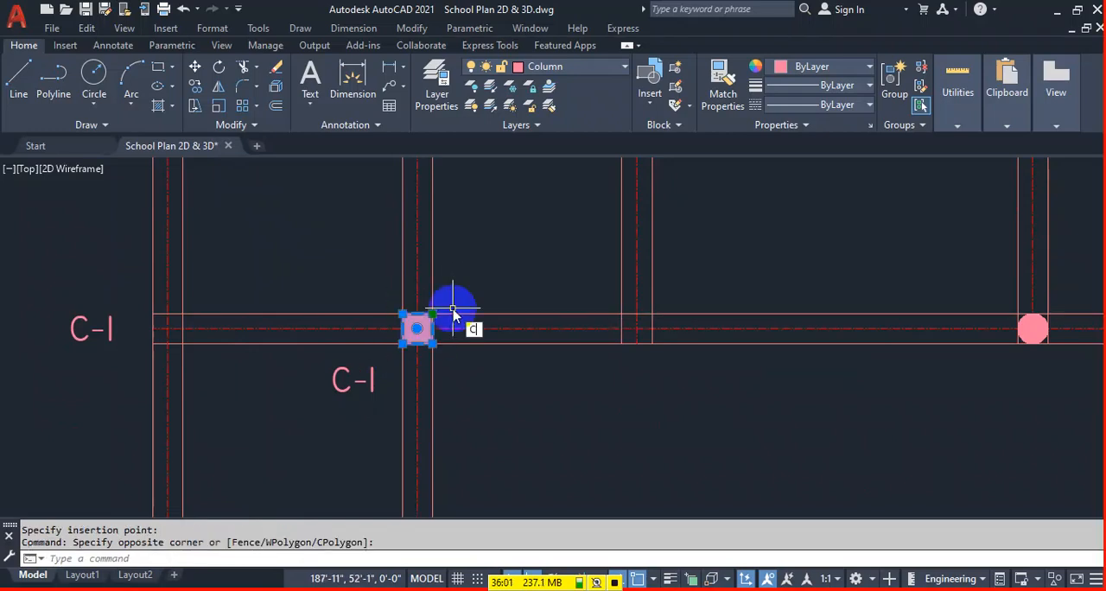
key(Return)
click(418, 328)
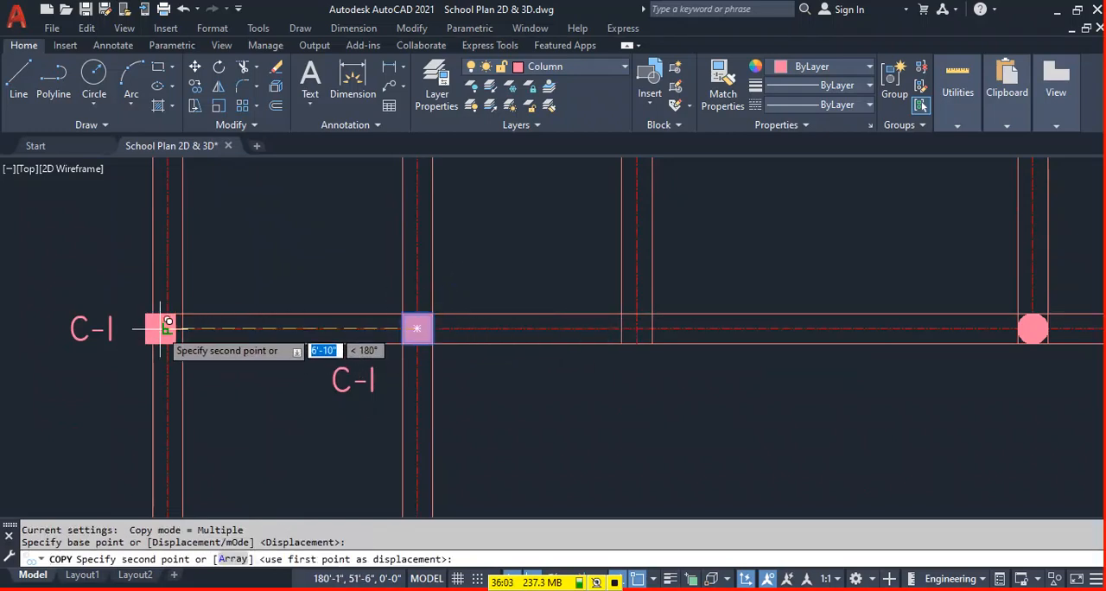
click(166, 328)
key(Escape)
scroll(525, 291, down, 5)
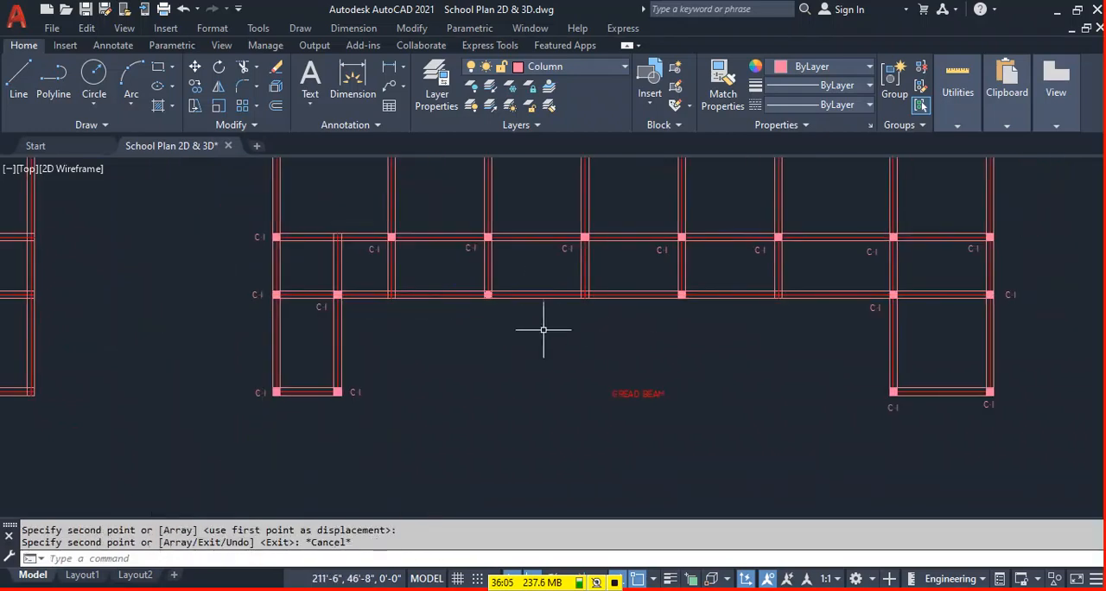
Copy the "C-2" label from the round column sample and paste it below both round columns on the lower beam.
middle_drag(523, 309, 237, 339)
scroll(237, 339, down, 2)
scroll(679, 242, up, 4)
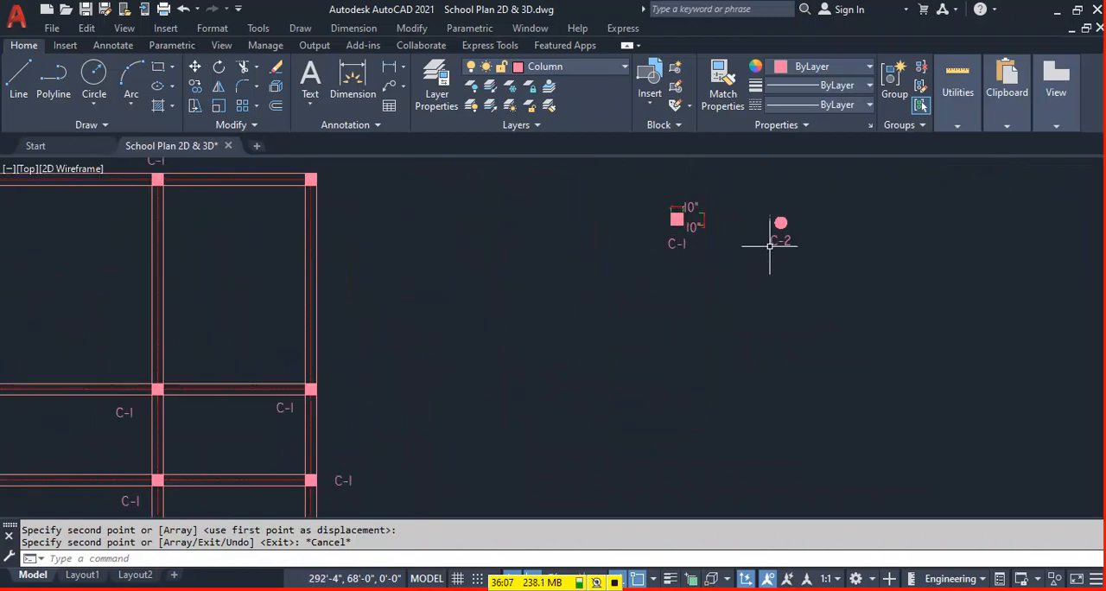
scroll(779, 259, down, 4)
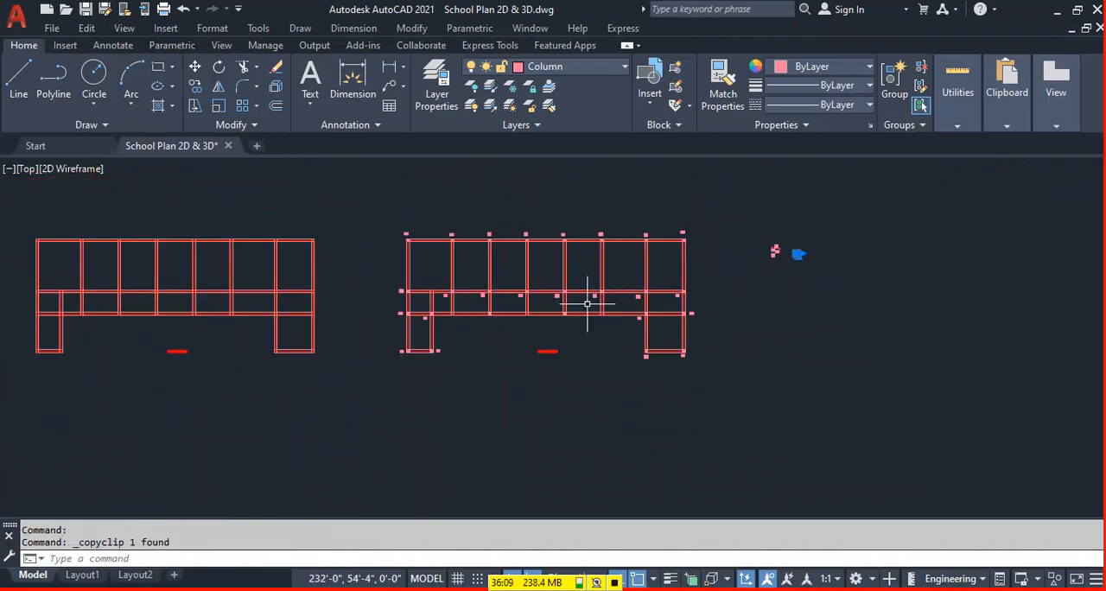
scroll(476, 375, up, 3)
key(ctrl+v)
scroll(474, 337, up, 2)
click(471, 344)
key(ctrl+v)
click(951, 346)
scroll(383, 351, down, 4)
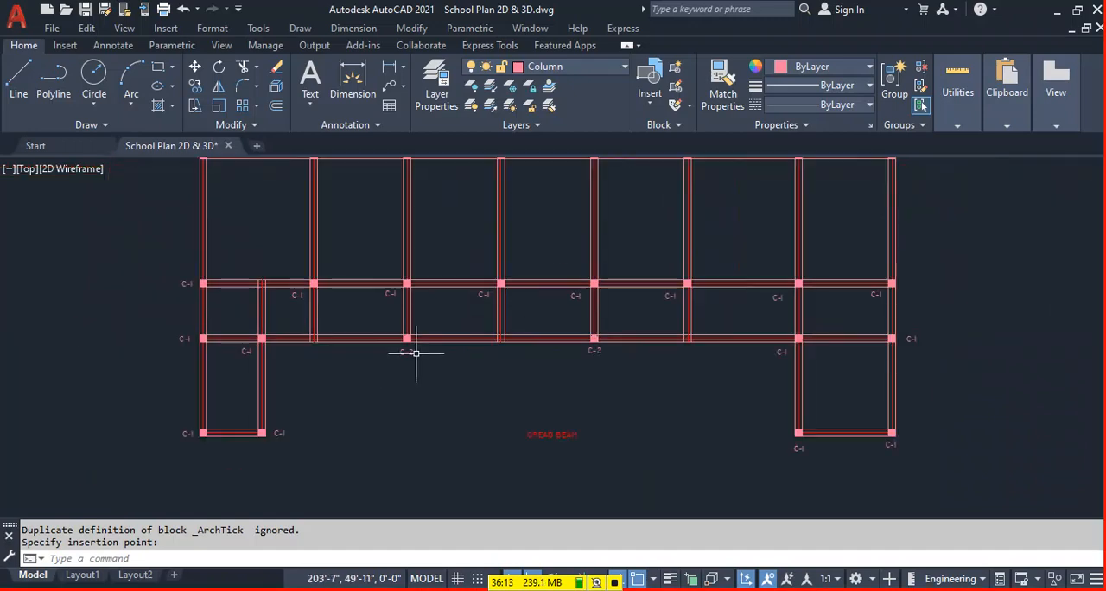
scroll(674, 386, up, 1)
key(Escape)
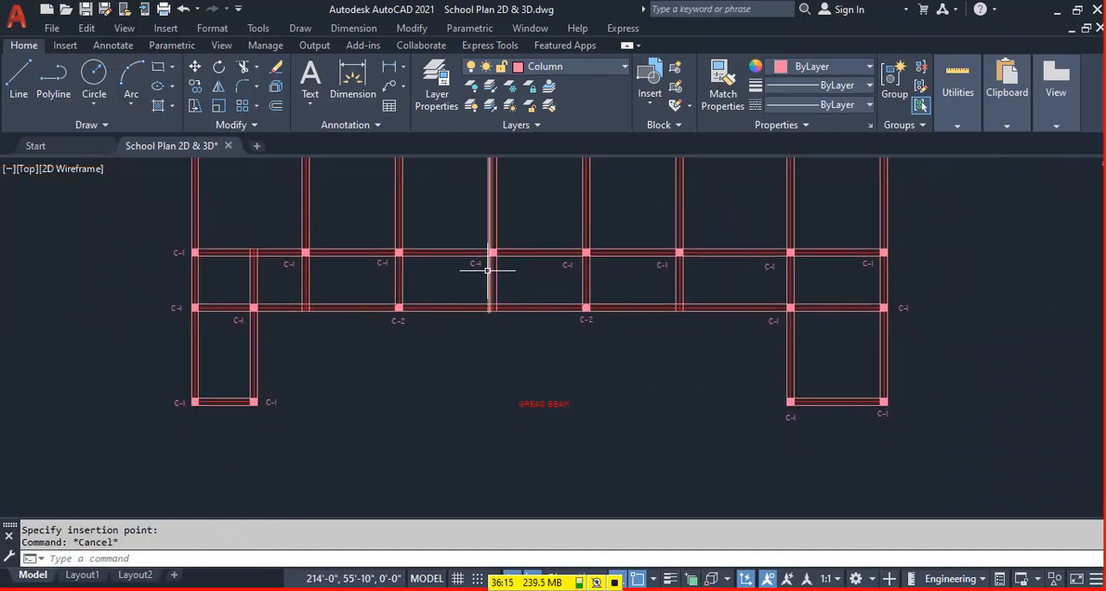
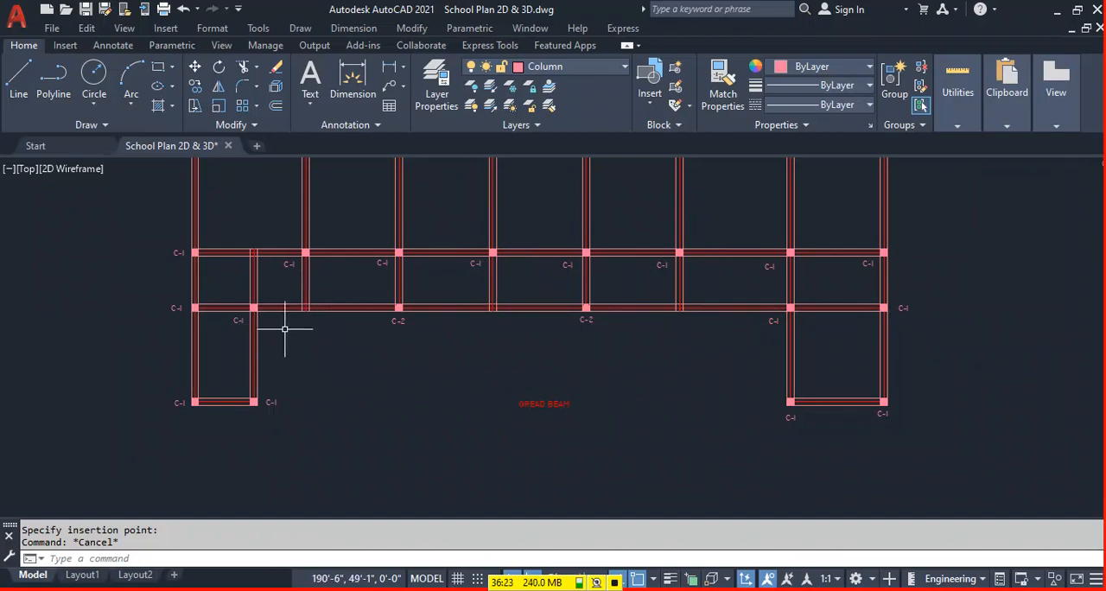
Change the title text below the column plan from "GREAD BEAM" to "COLUMN LAYOUT".
scroll(399, 322, down, 3)
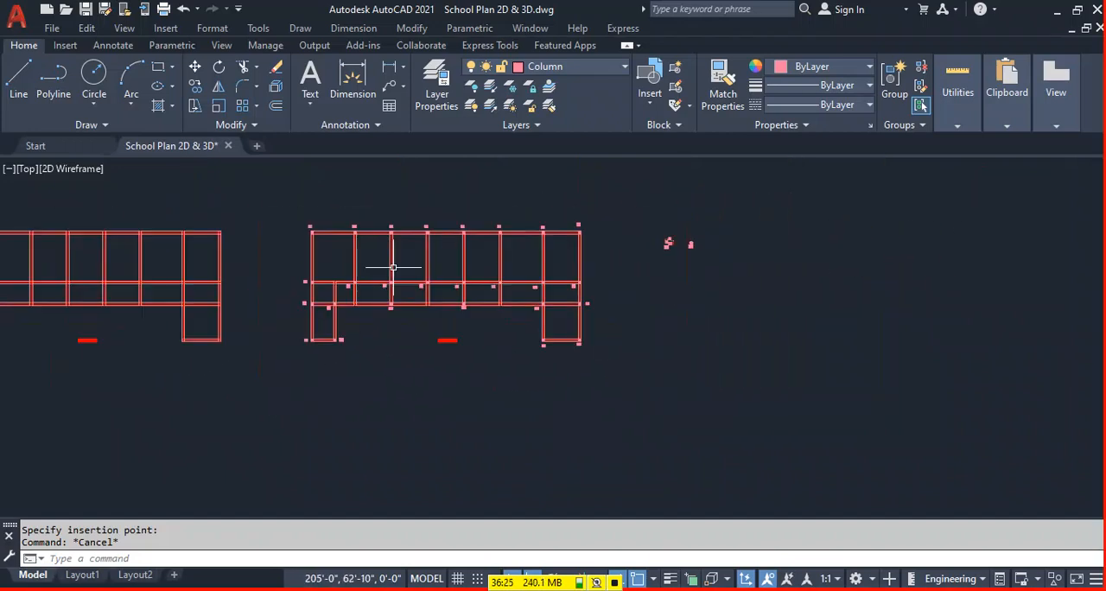
scroll(475, 361, up, 4)
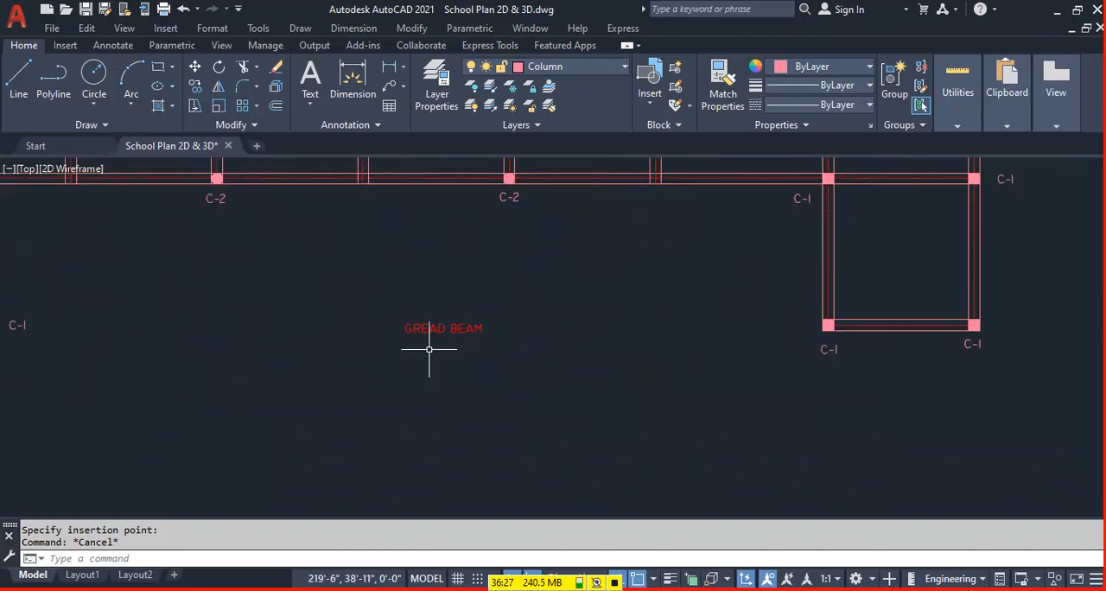
double_click(466, 351)
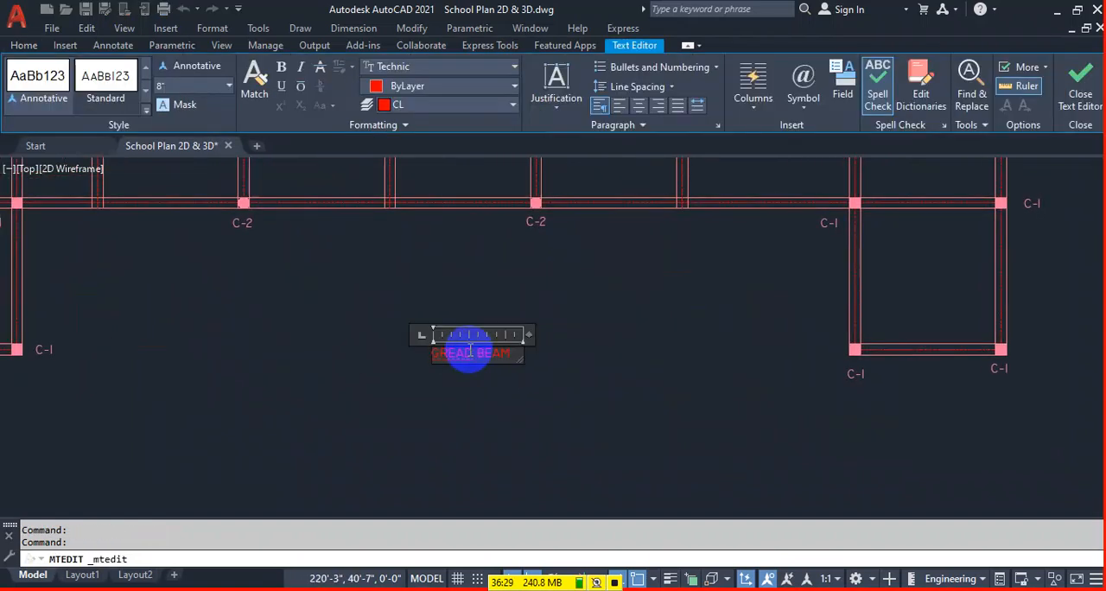
click(58, 323)
text(COL)
key(BackSpace)
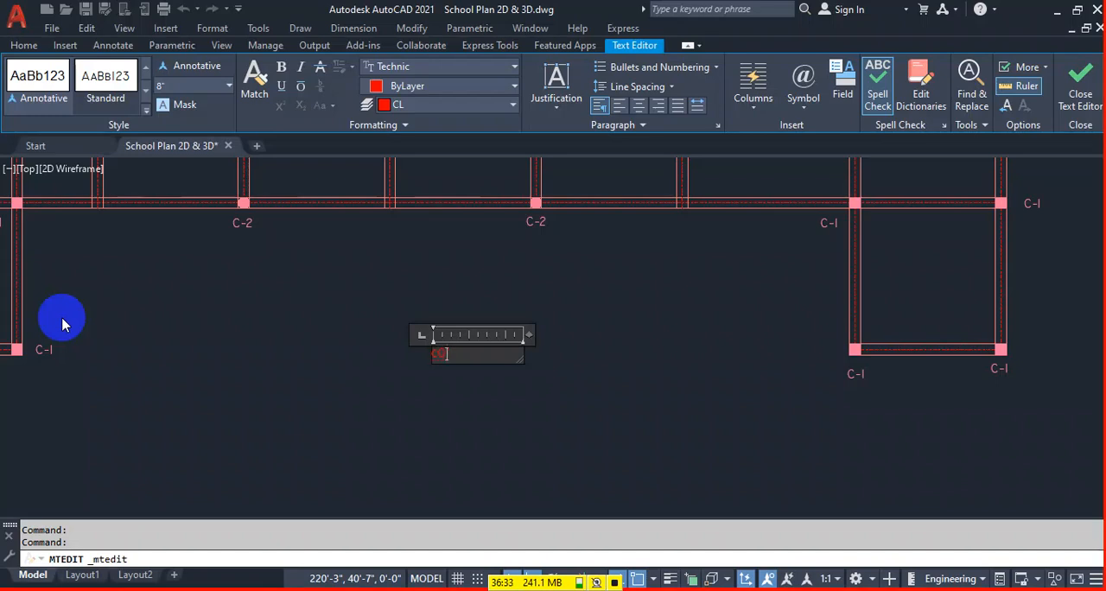
text(COLUMN LAYOU)
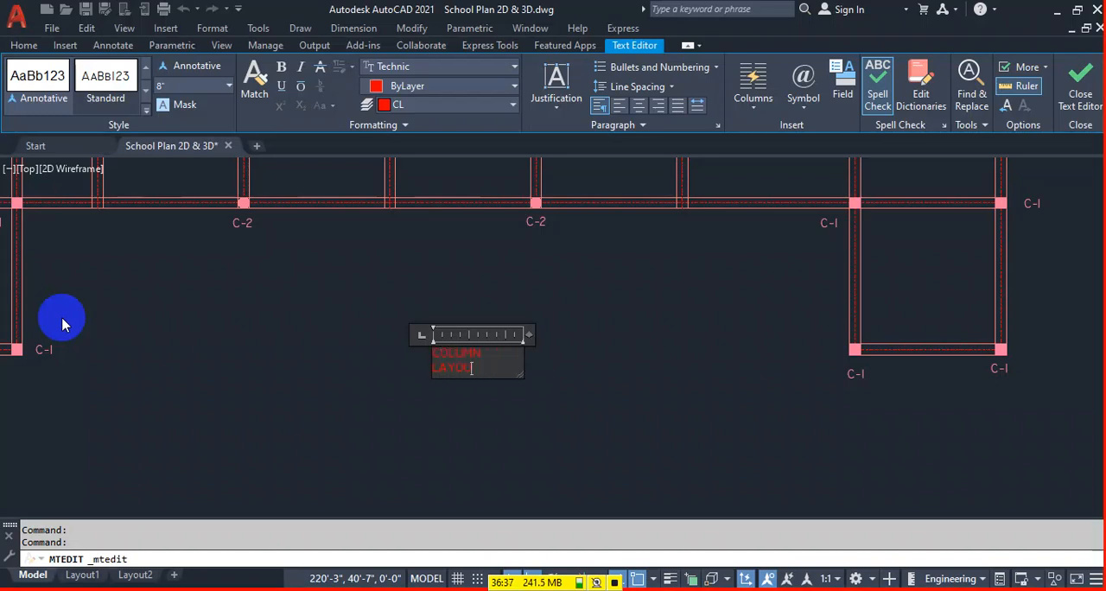
click(496, 309)
Move the C-1 and C-2 column samples straight up, clear of the space beside the column plan.
scroll(496, 311, down, 5)
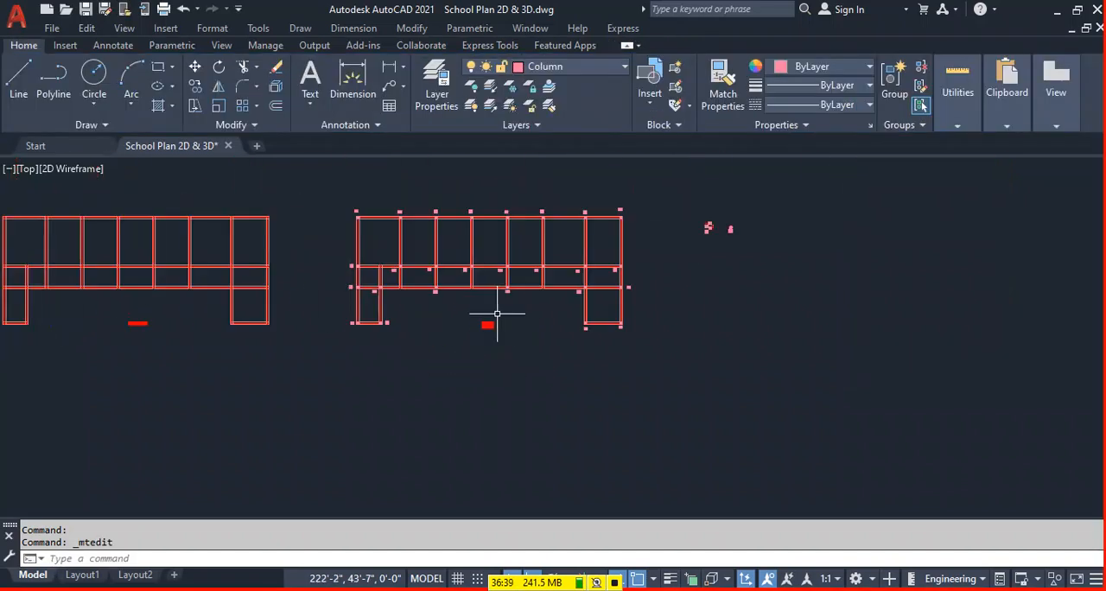
middle_drag(546, 345, 615, 346)
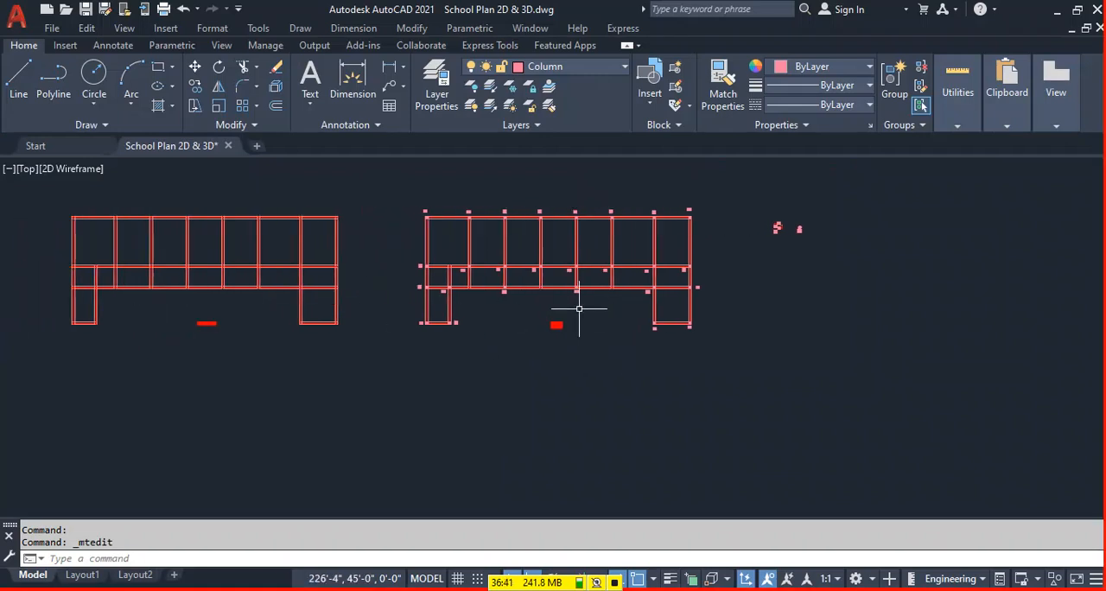
scroll(555, 325, down, 2)
middle_drag(637, 317, 582, 308)
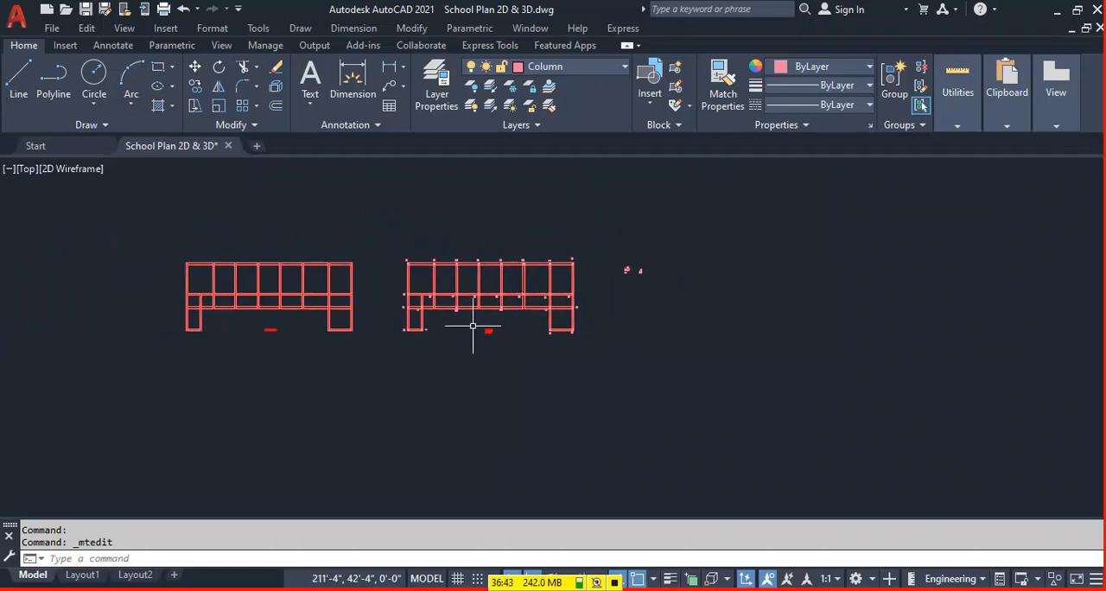
click(674, 238)
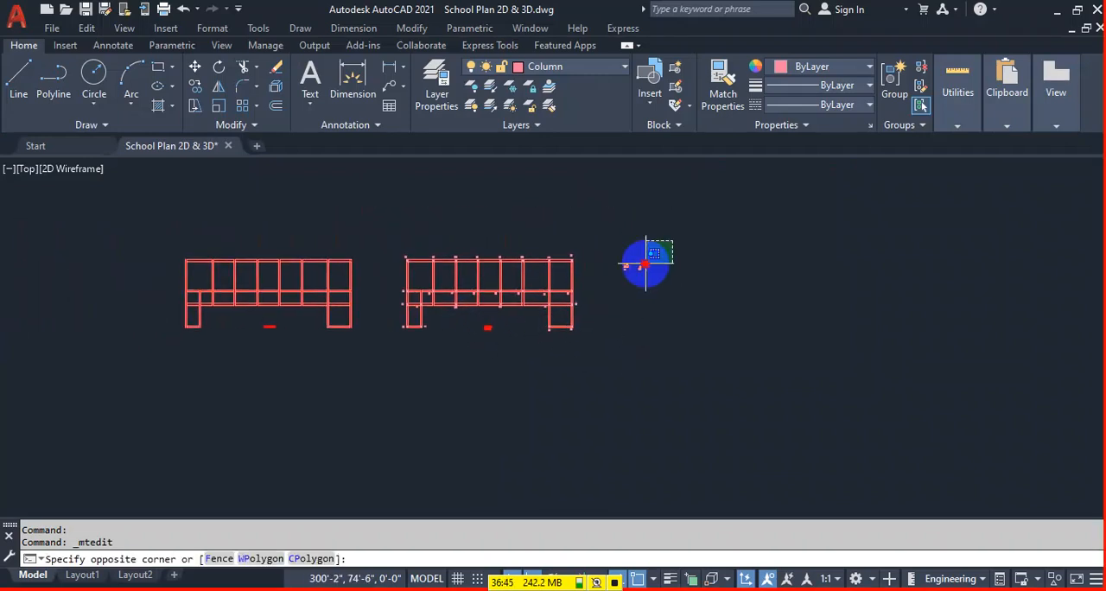
click(650, 366)
text(m)
key(Return)
click(638, 404)
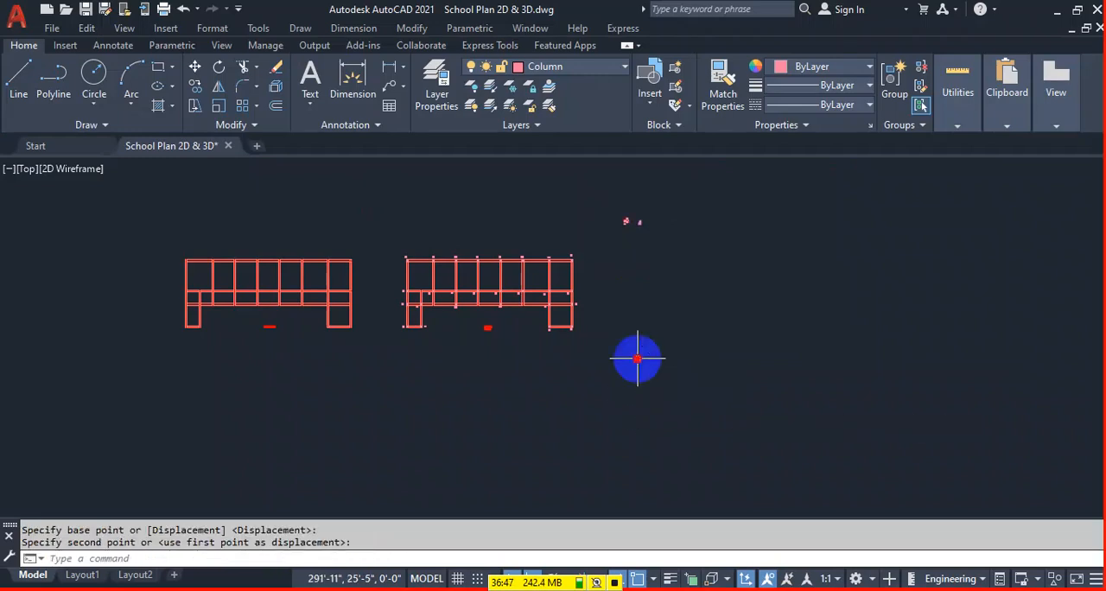
Copy the whole column plan with its labels and title and paste it to the right, below the column samples.
click(587, 255)
click(593, 240)
click(397, 385)
key(ctrl+c)
key(ctrl+v)
click(605, 325)
scroll(652, 323, up, 6)
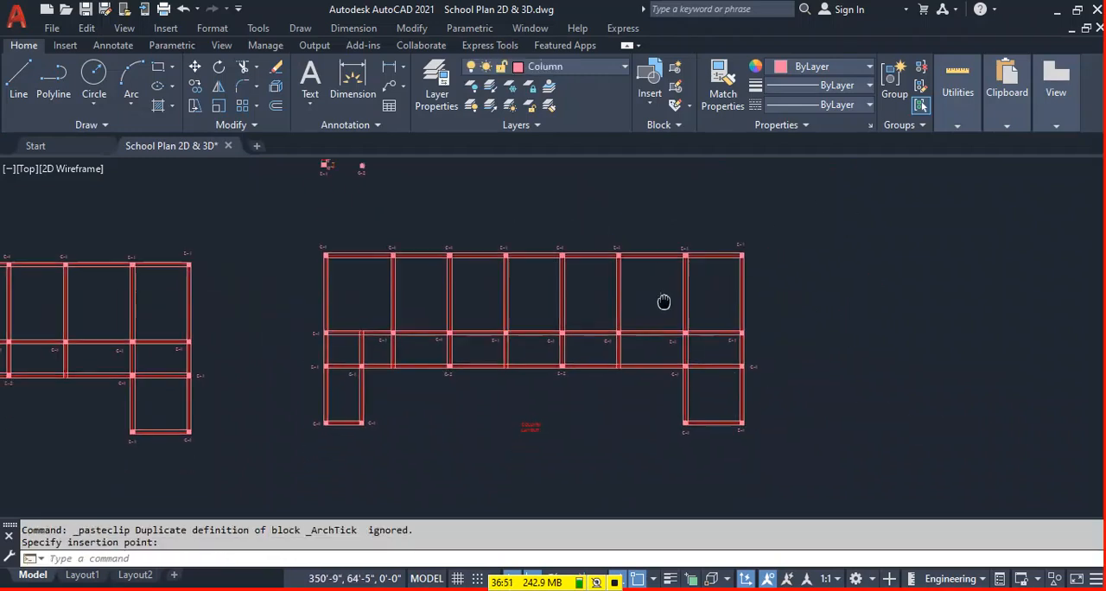
Erase both outlines of the top horizontal beam in the pasted plan, keeping its centreline.
click(463, 278)
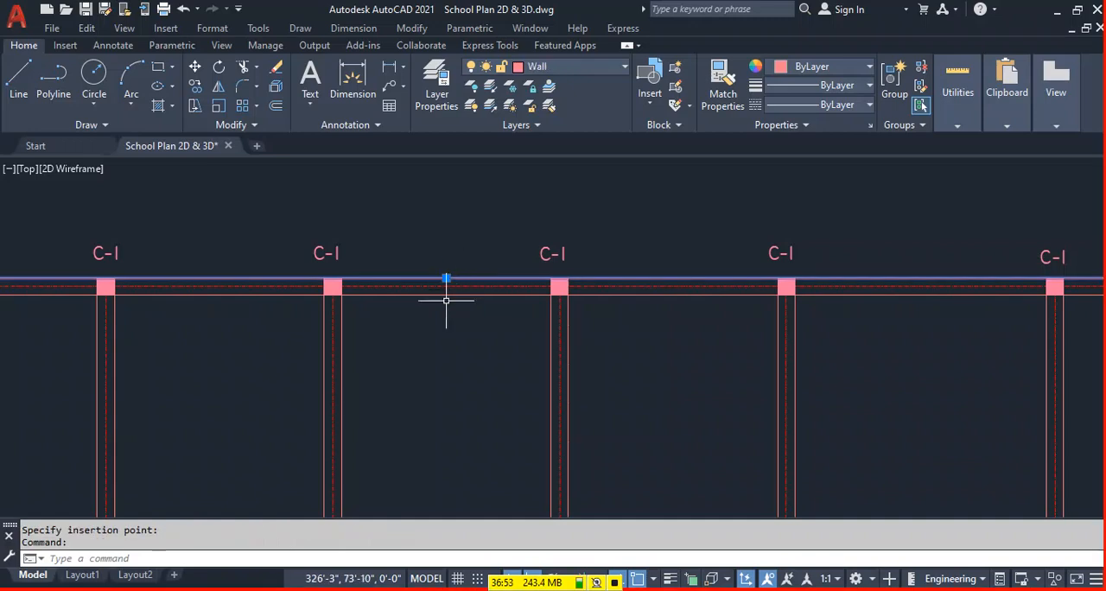
click(450, 295)
key(Delete)
scroll(795, 307, down, 3)
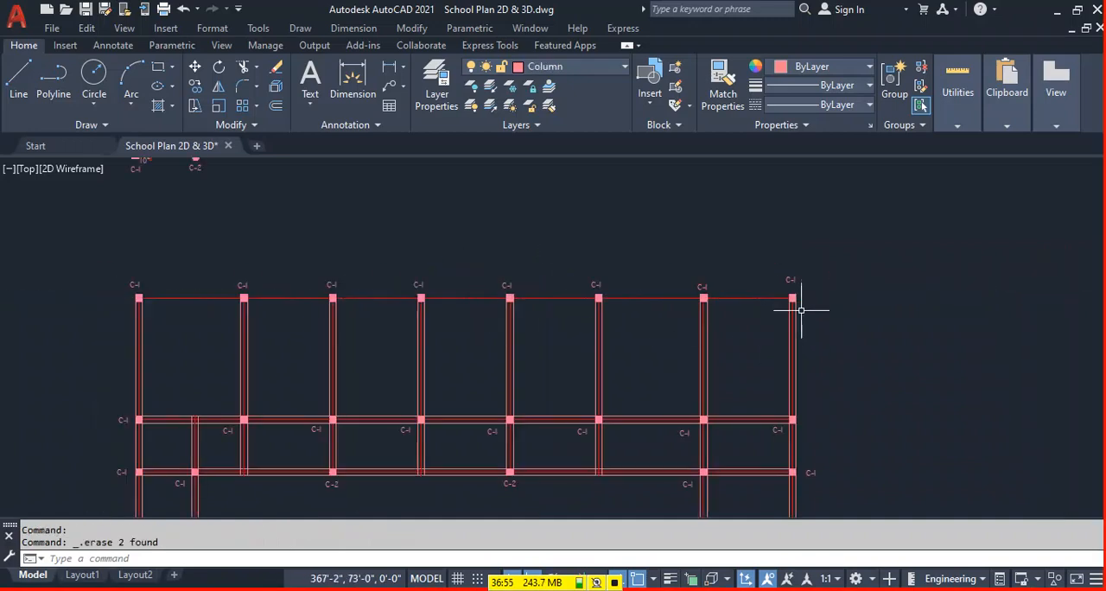
Erase the outlines of the three rightmost vertical beams, leaving their centrelines and columns.
scroll(790, 321, up, 2)
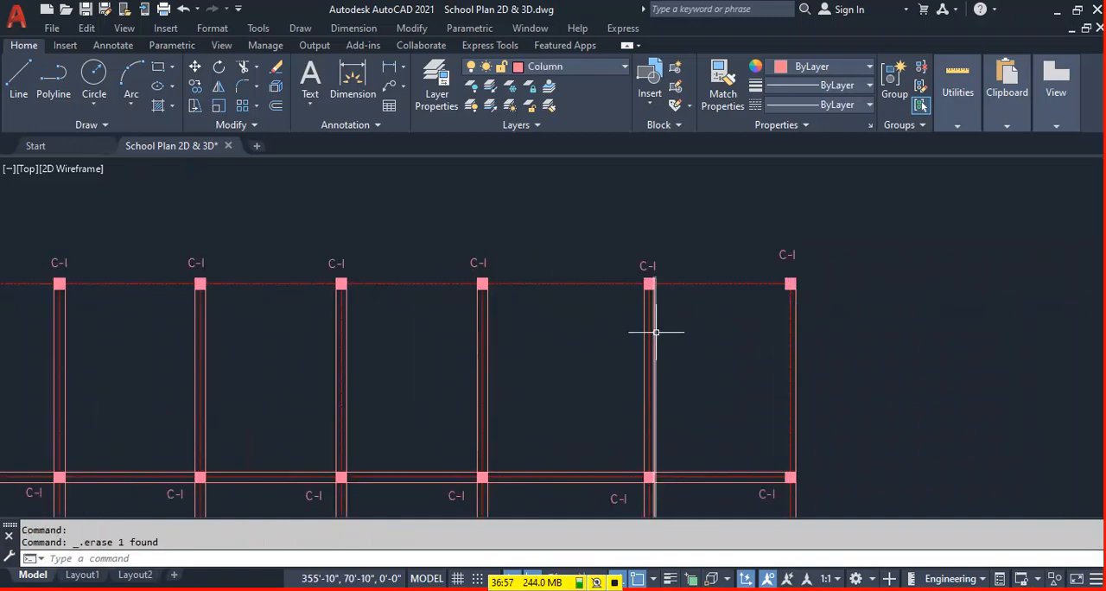
key(Delete)
key(Delete)
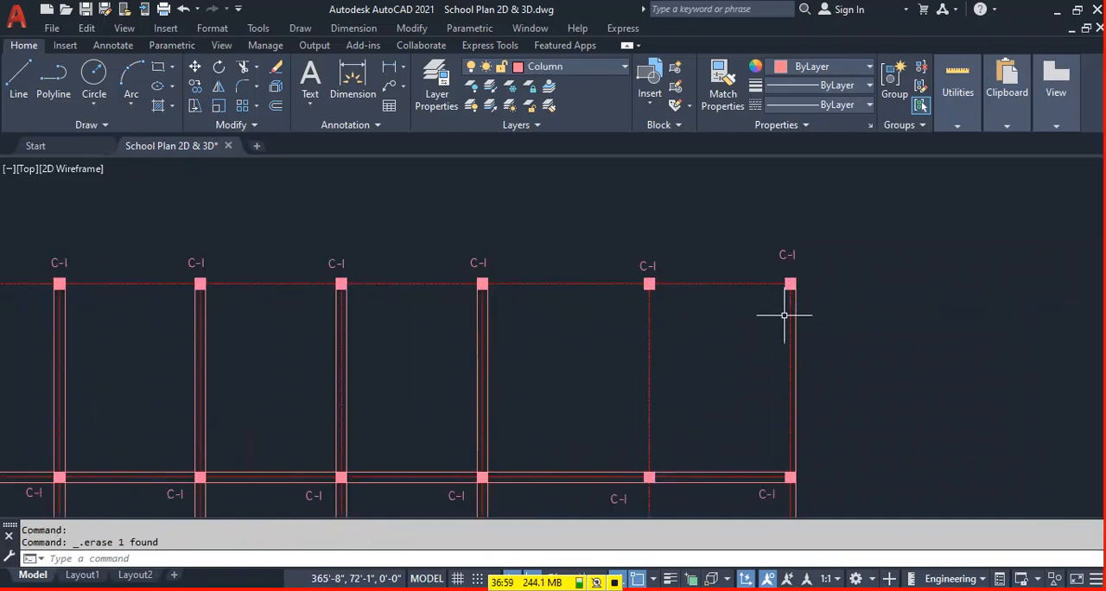
click(796, 314)
click(486, 358)
key(Delete)
click(479, 363)
Erase the outlines of the fourth vertical beam from the right and of the middle horizontal beam.
key(Delete)
middle_drag(389, 377, 635, 296)
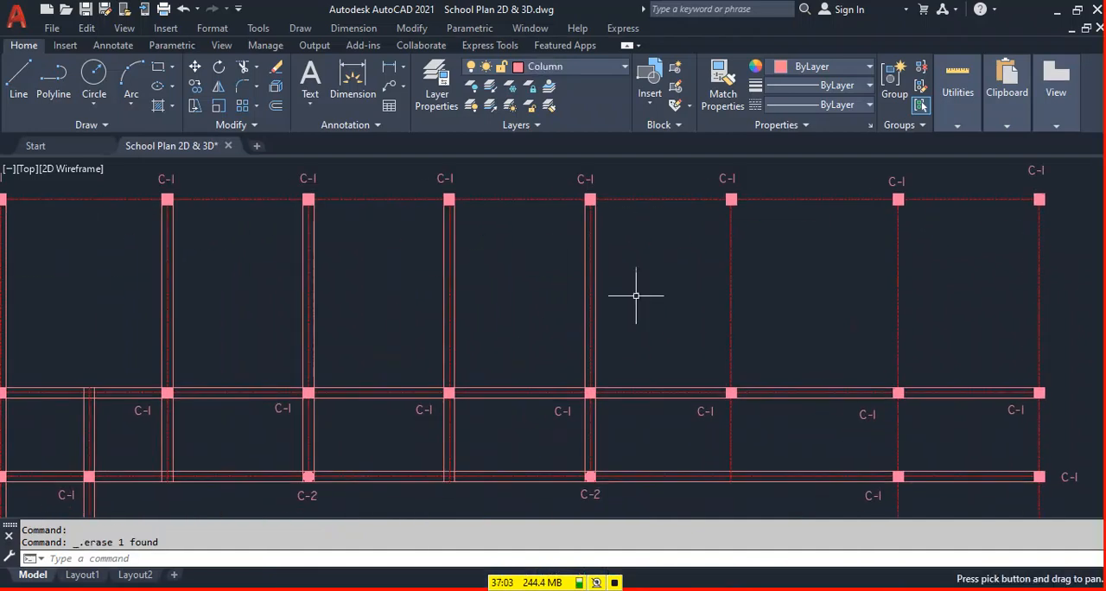
click(596, 304)
key(Delete)
key(Delete)
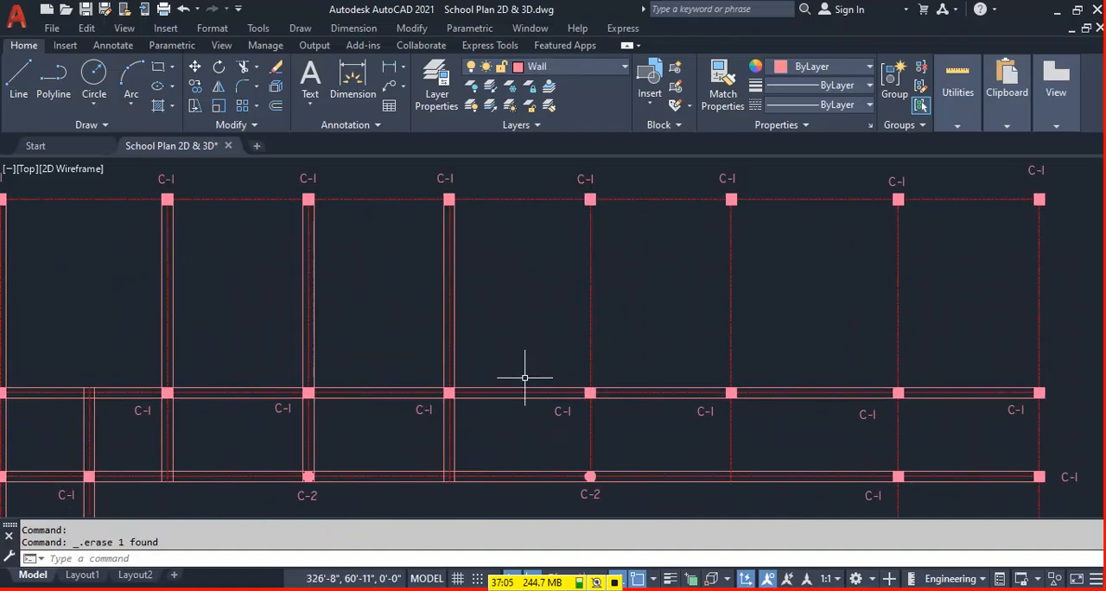
click(494, 396)
key(Delete)
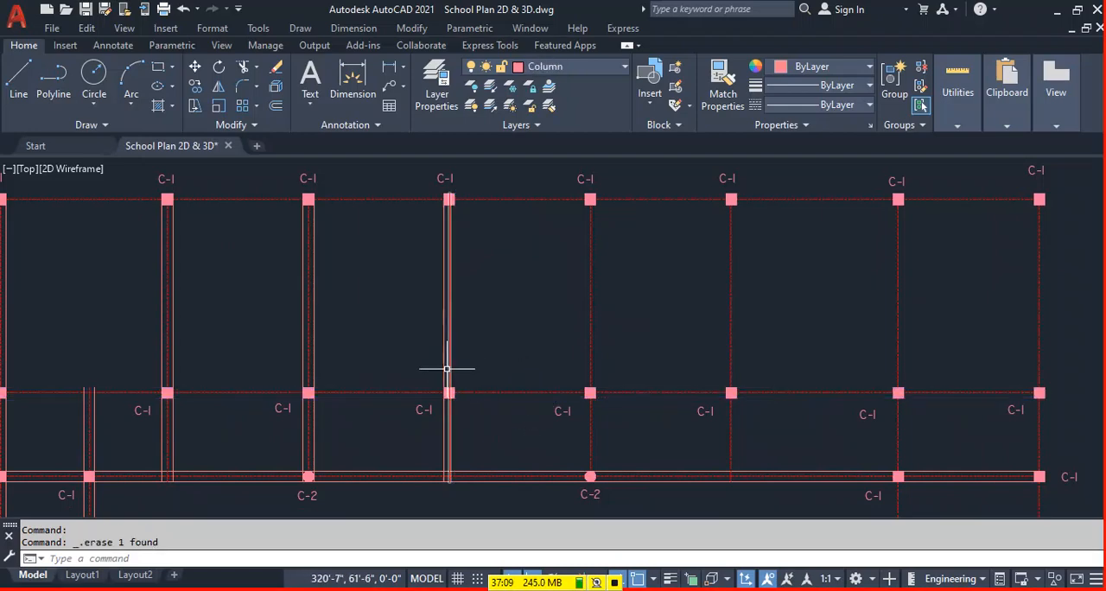
Erase the outlines of the remaining three inner full-height vertical beams, keeping their centrelines.
key(Delete)
click(312, 350)
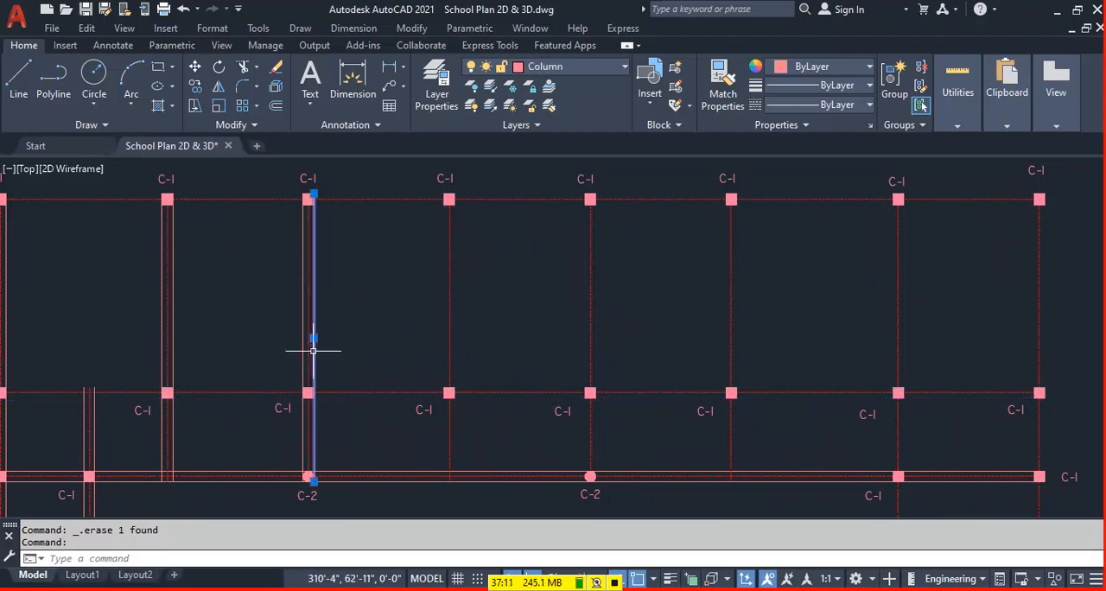
click(305, 343)
key(Delete)
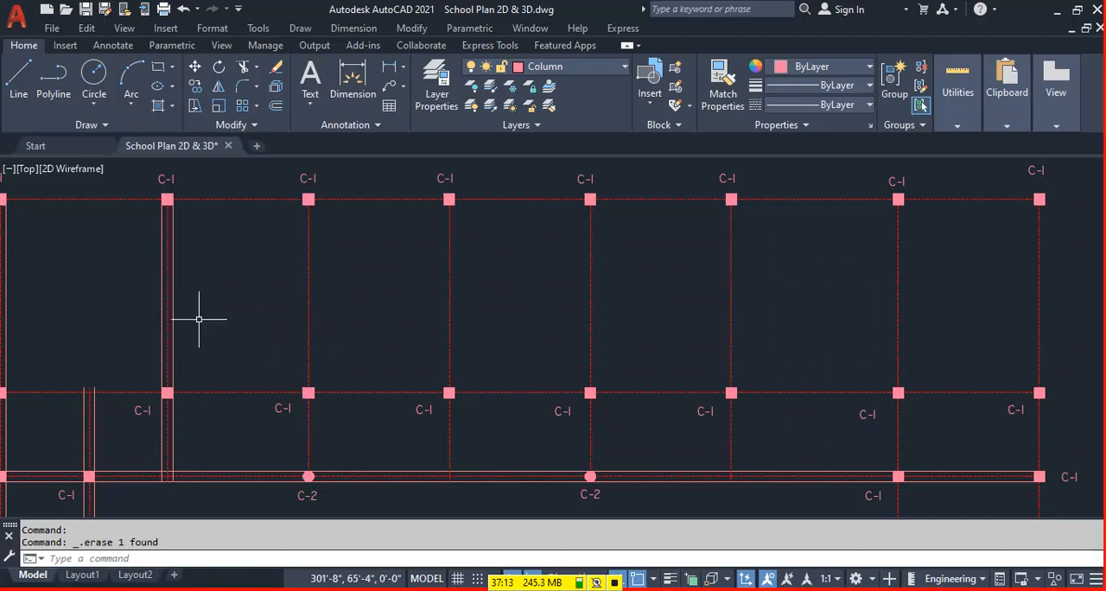
key(Delete)
middle_drag(183, 354, 511, 260)
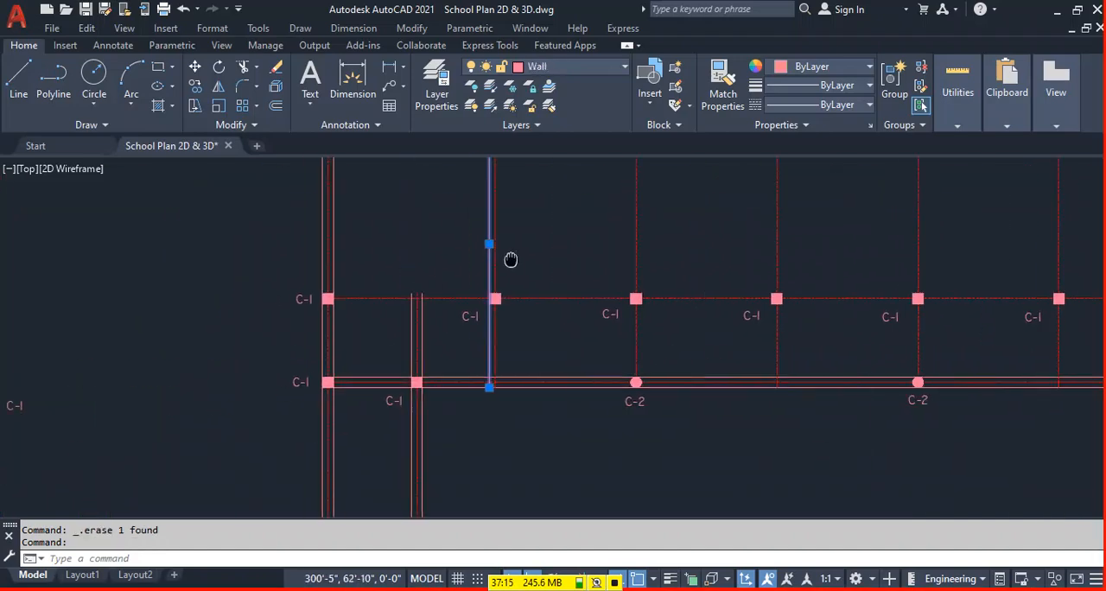
Erase the outlines of the left wing's two vertical beams and of the lower horizontal beam.
click(412, 337)
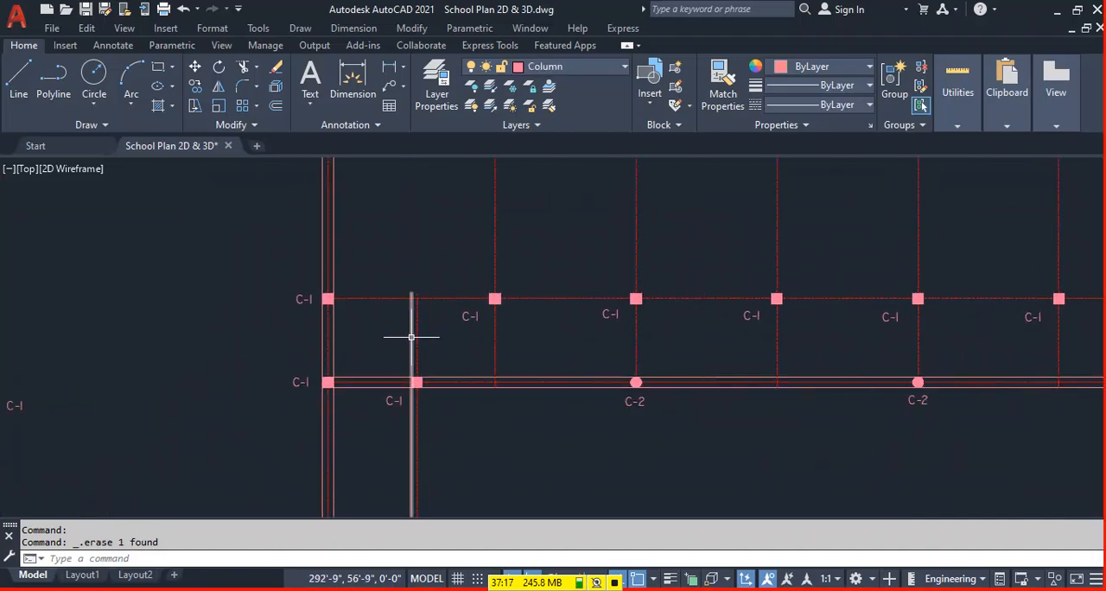
click(381, 386)
key(Delete)
click(464, 377)
key(Delete)
click(333, 341)
key(Delete)
Erase the outlines of the short bottom beams on both wings, then save the drawing.
scroll(246, 319, down, 2)
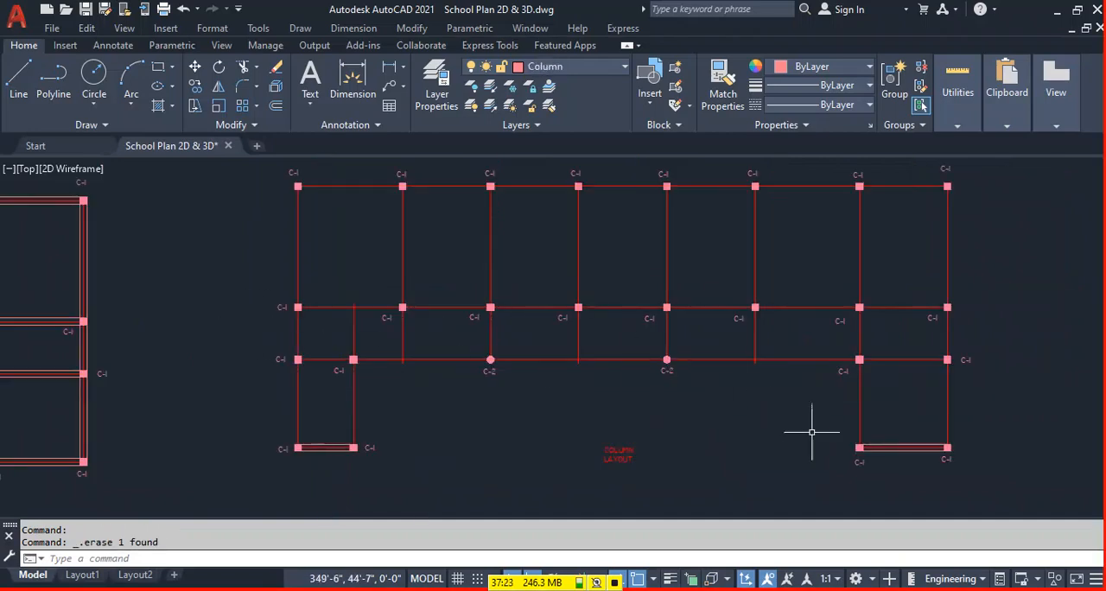
scroll(321, 455, up, 4)
key(Delete)
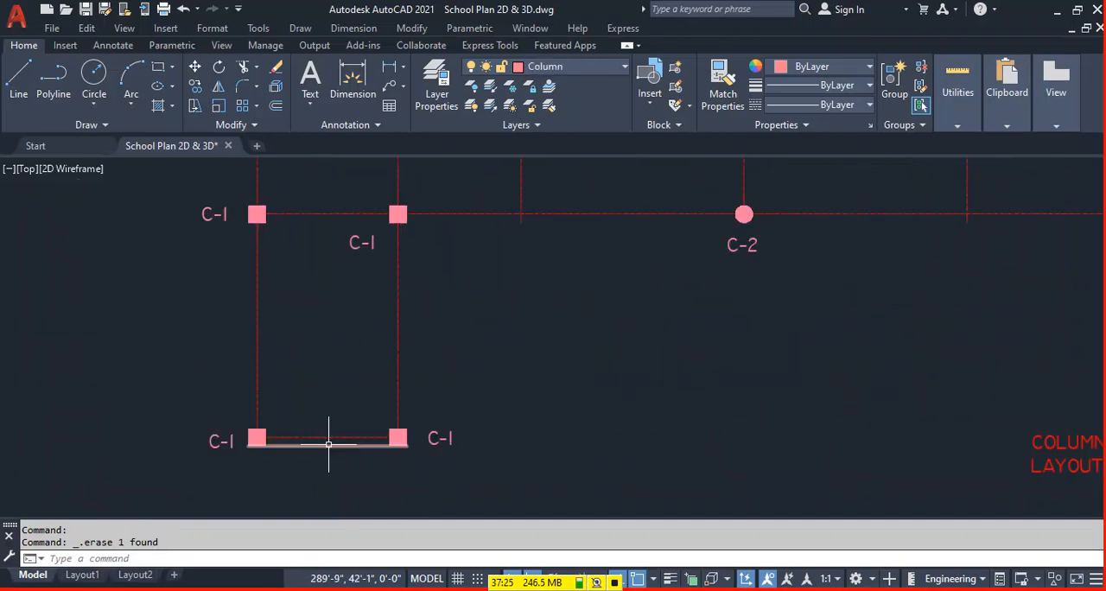
scroll(300, 434, down, 4)
scroll(815, 425, up, 4)
click(810, 421)
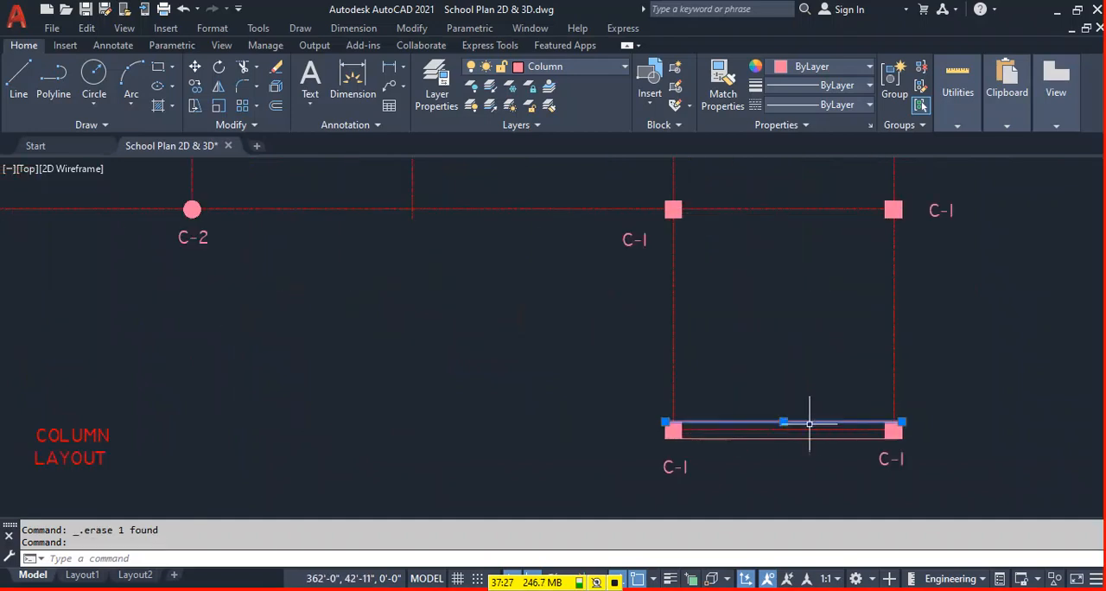
scroll(654, 415, down, 6)
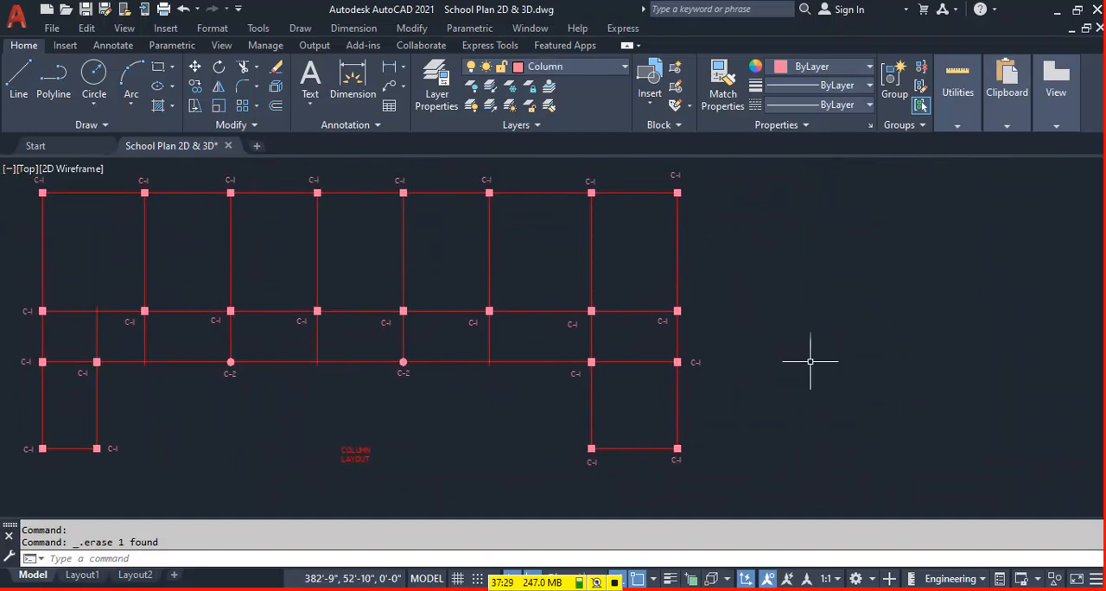
middle_drag(863, 354, 835, 344)
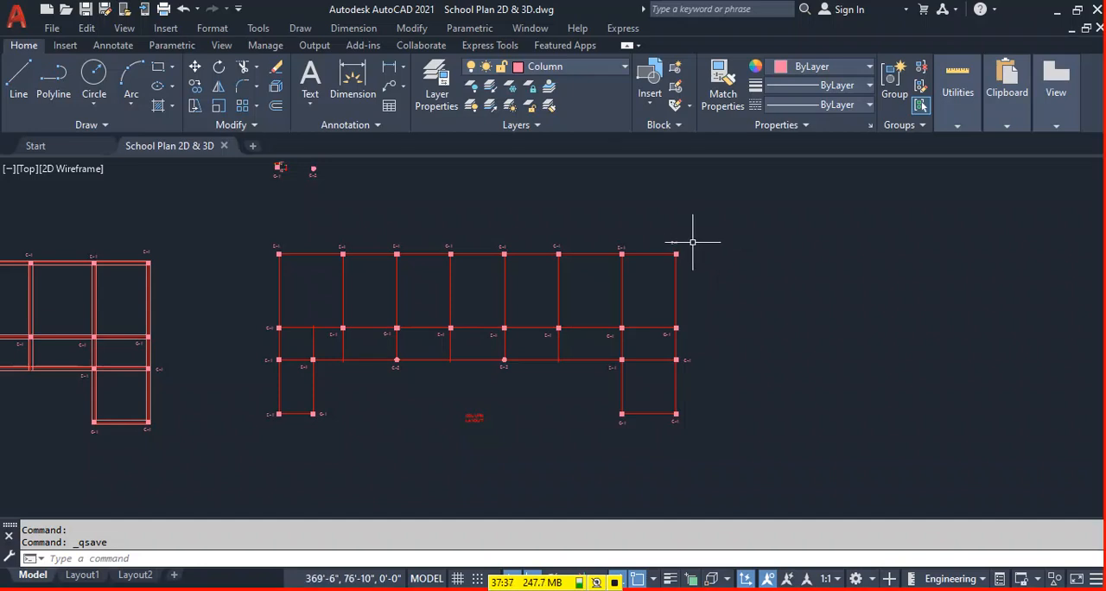
Make Footing the current layer and draw a 4' by 4' square in the empty space right of the column layout.
middle_drag(730, 218, 629, 219)
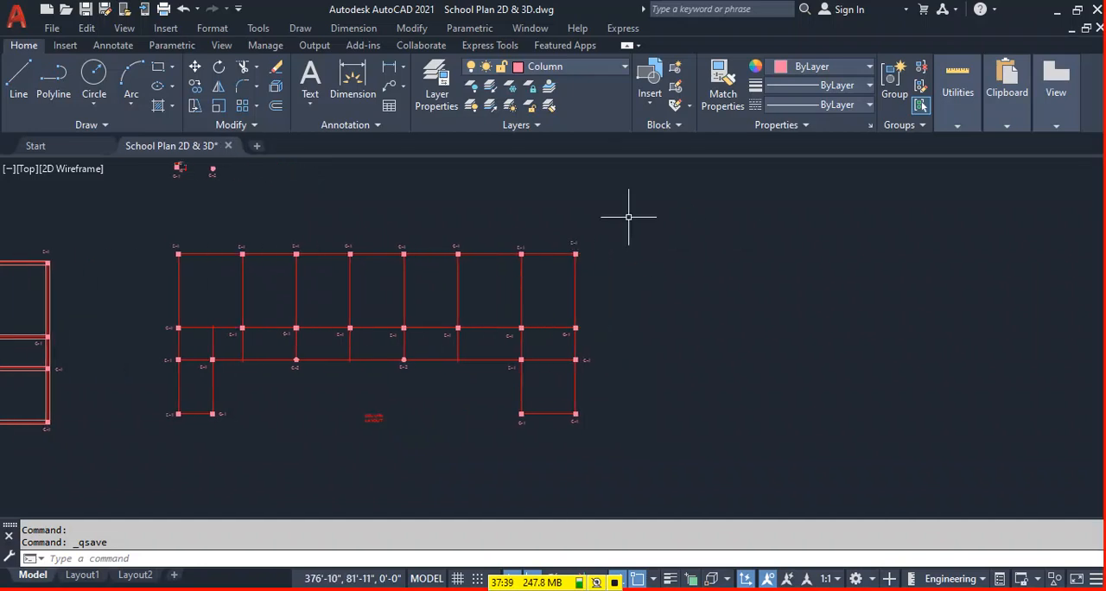
click(597, 67)
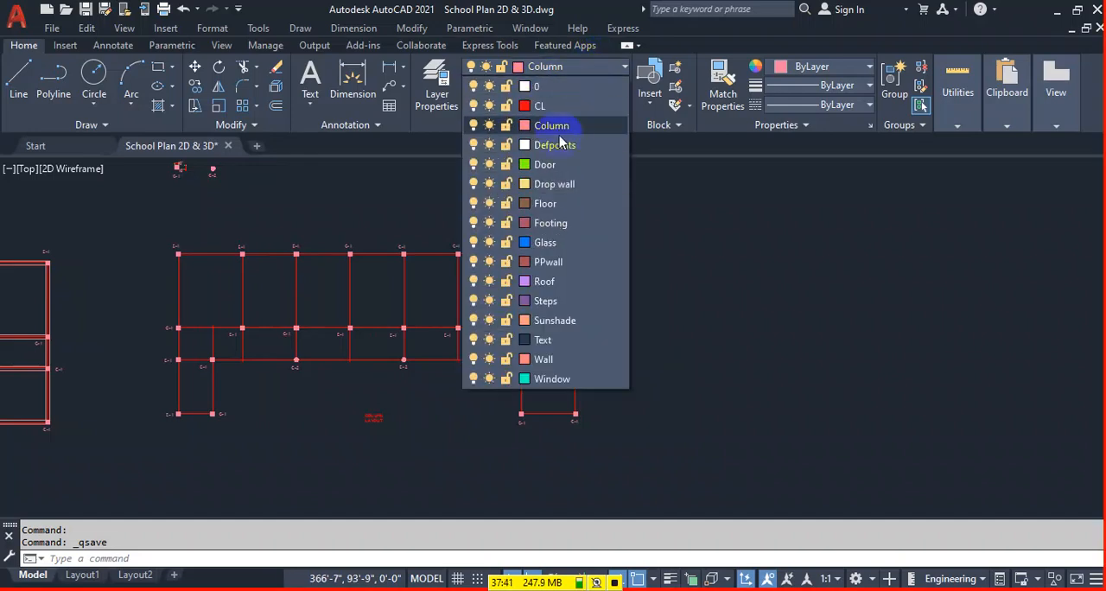
click(564, 224)
right_click(775, 303)
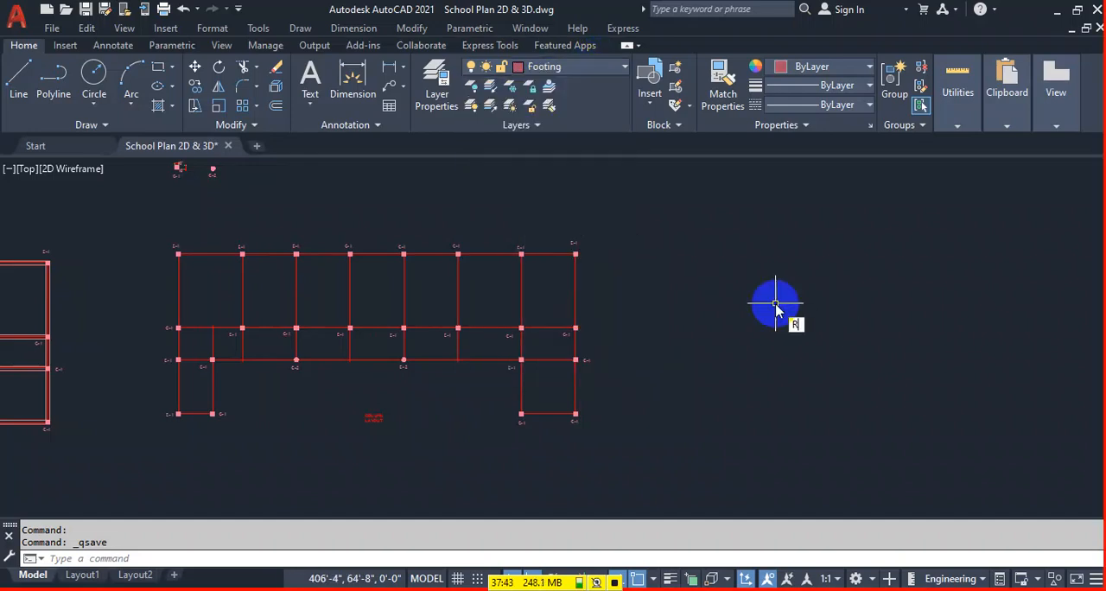
key(Return)
click(723, 209)
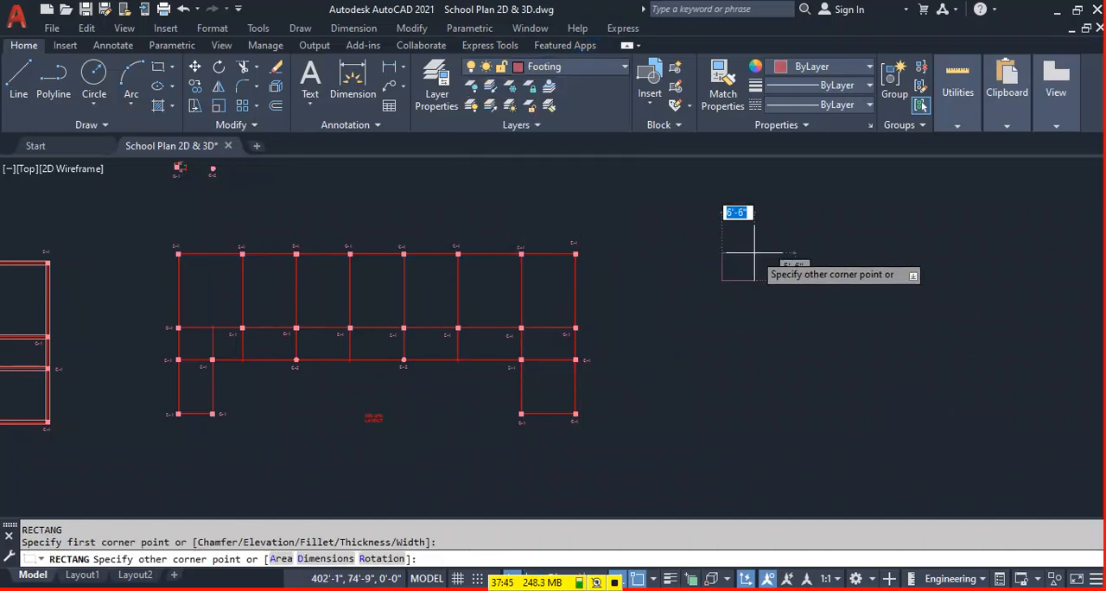
text(4)
key(Tab)
text(4)
key(Return)
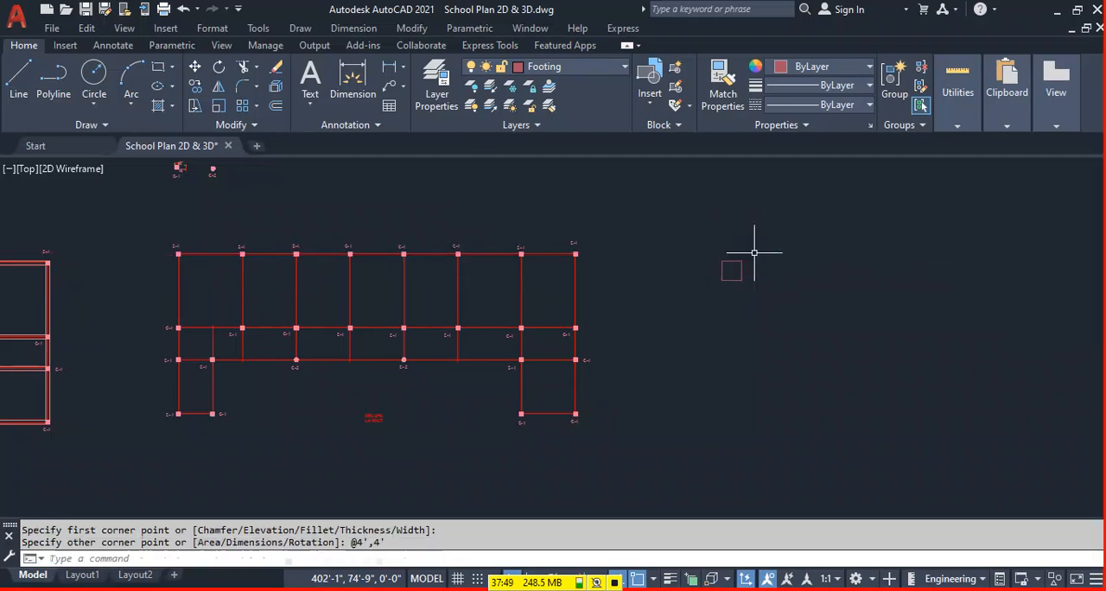
scroll(747, 272, up, 3)
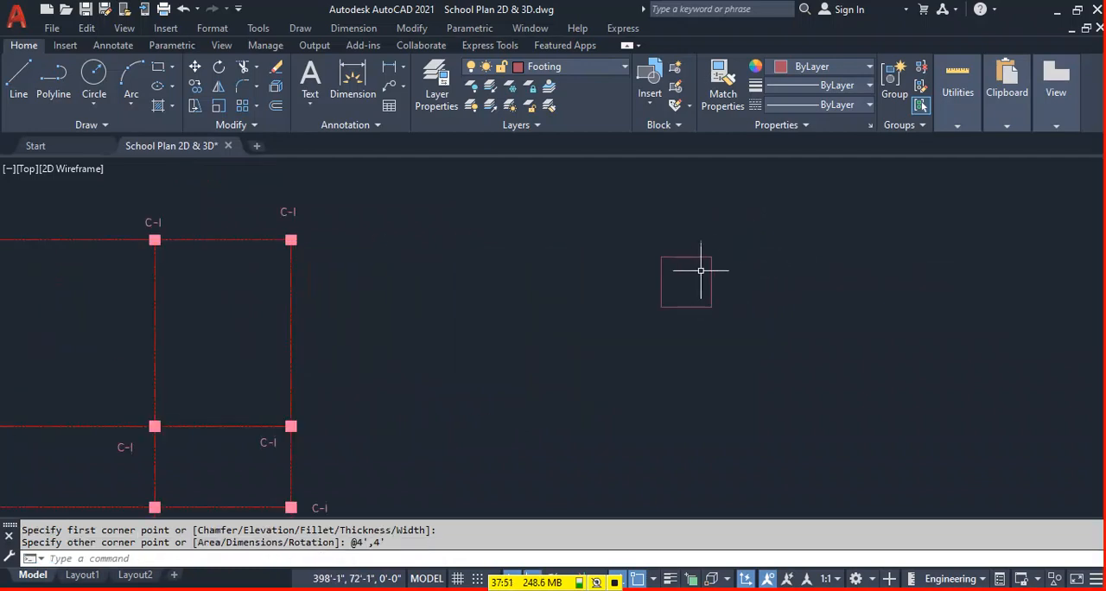
scroll(717, 267, up, 2)
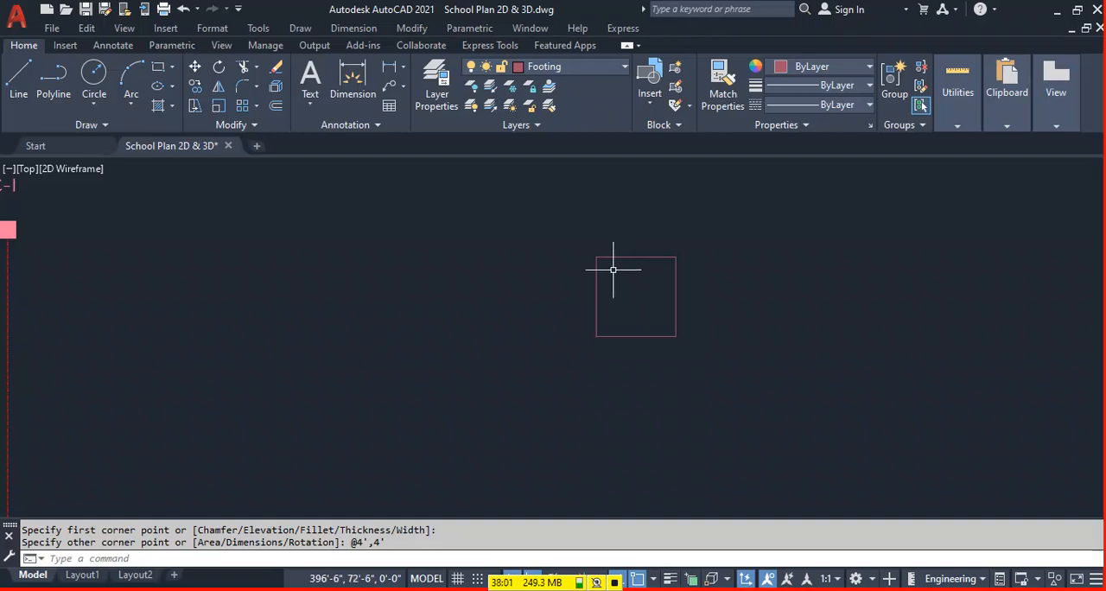
middle_drag(613, 276, 618, 271)
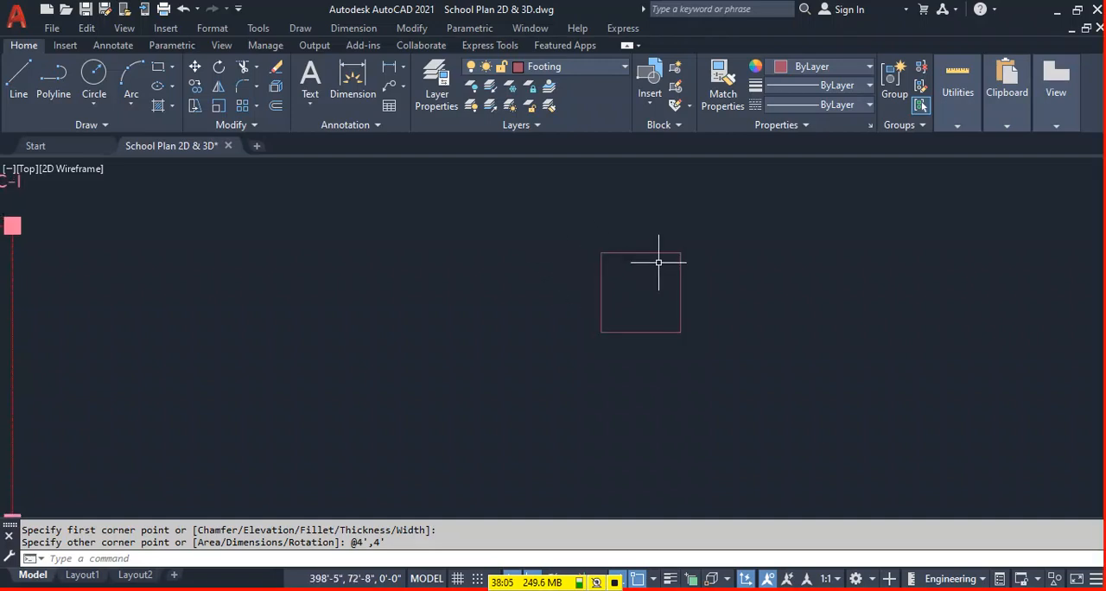
Copy the loose 4' footing square by its centre onto the top row's rightmost column.
scroll(652, 262, down, 1)
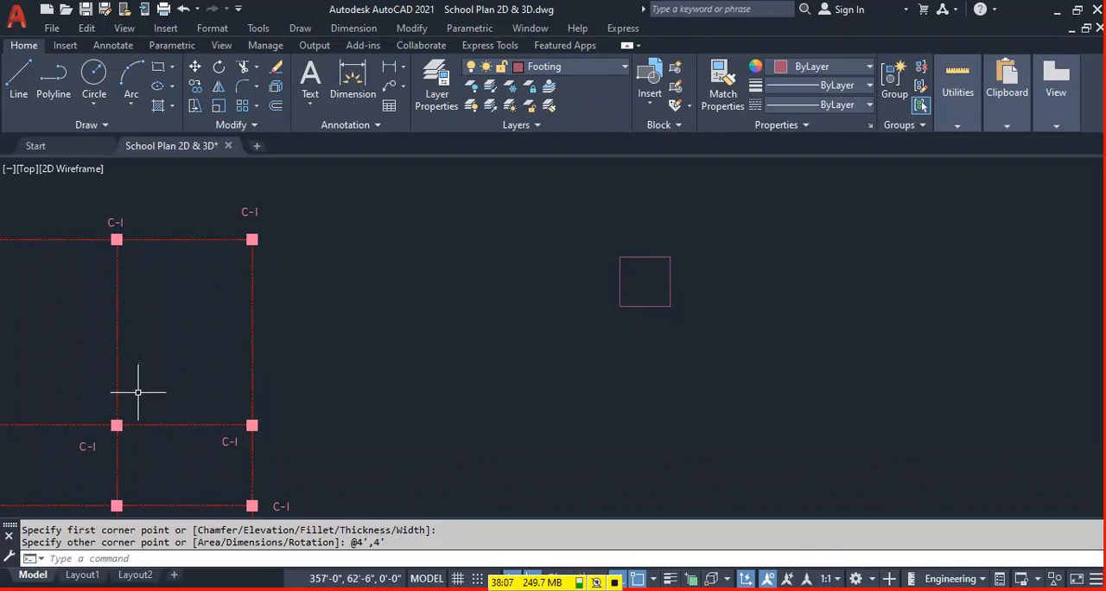
click(723, 228)
click(537, 368)
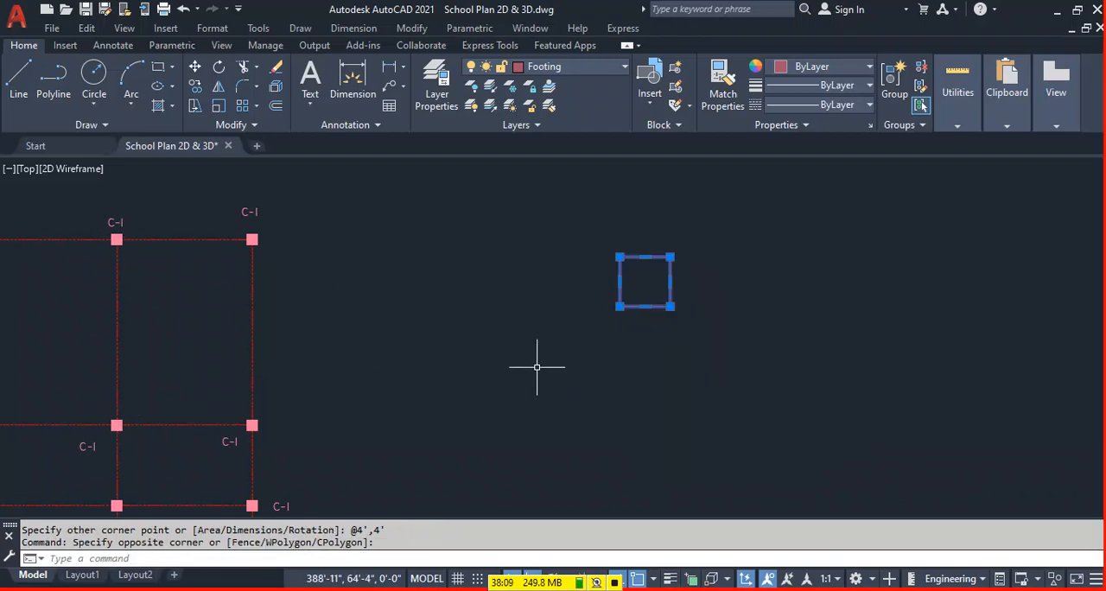
text(co)
key(Return)
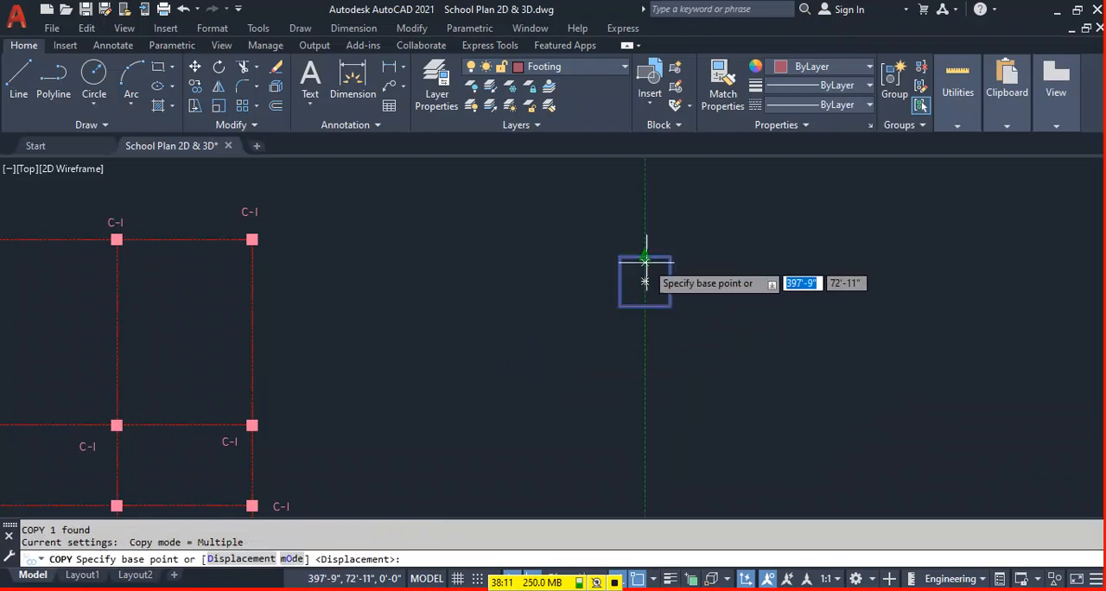
click(645, 281)
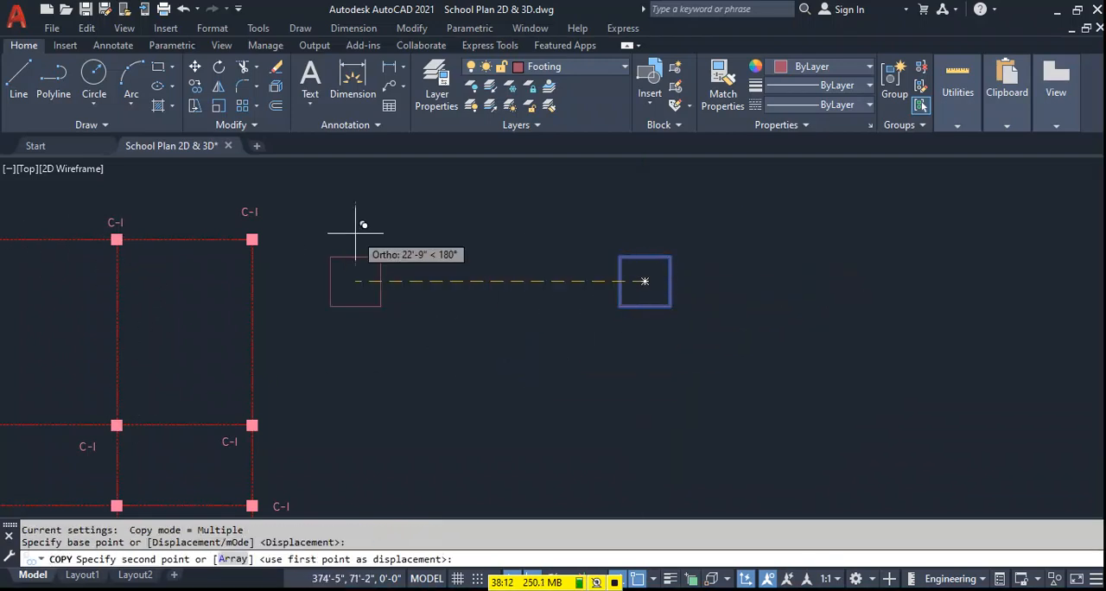
scroll(250, 236, up, 4)
click(252, 244)
scroll(740, 234, down, 3)
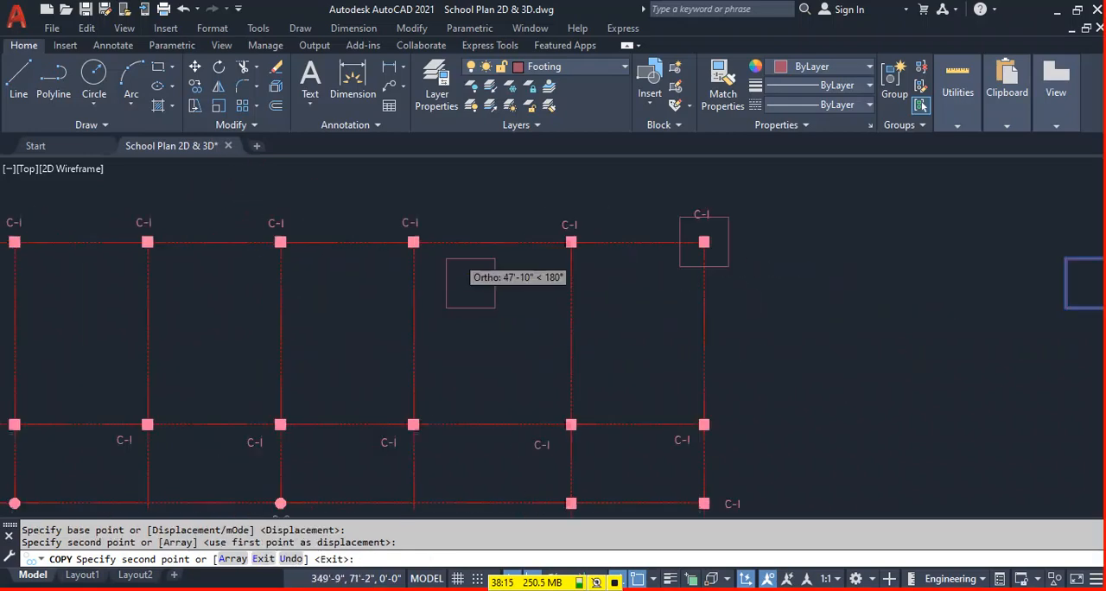
Place centred footing copies on the next four columns leftward along the top row.
scroll(571, 237, up, 4)
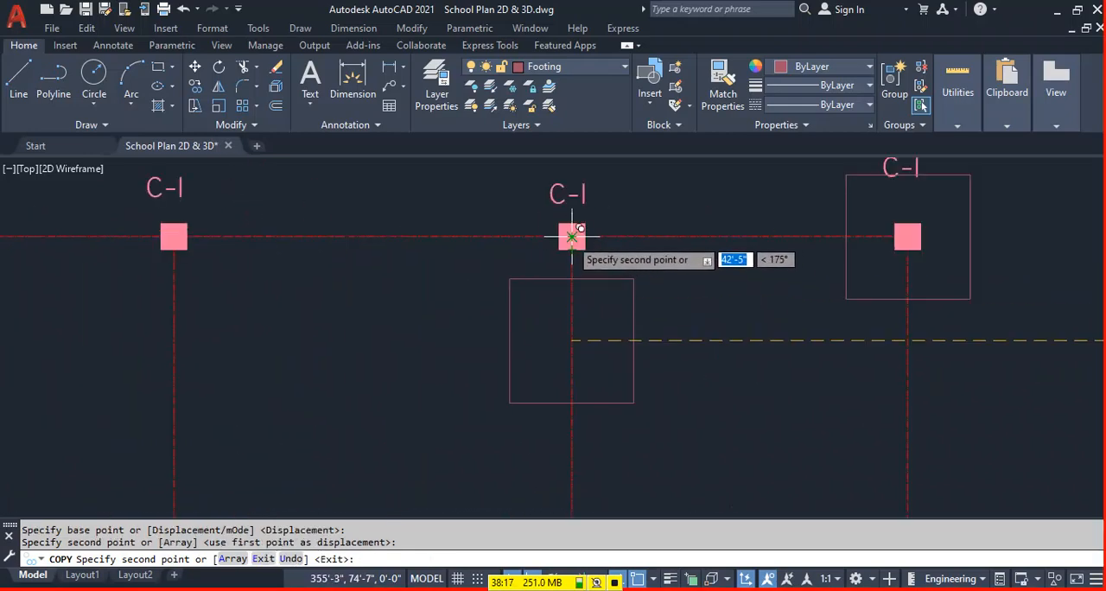
click(571, 236)
click(172, 239)
scroll(172, 239, down, 4)
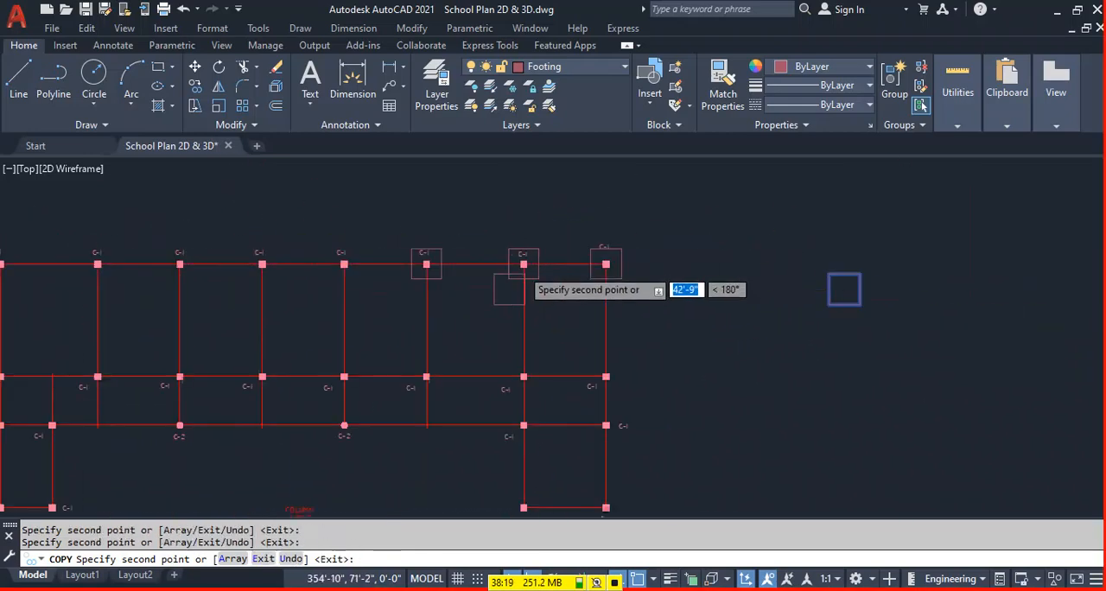
scroll(337, 259, up, 4)
click(344, 263)
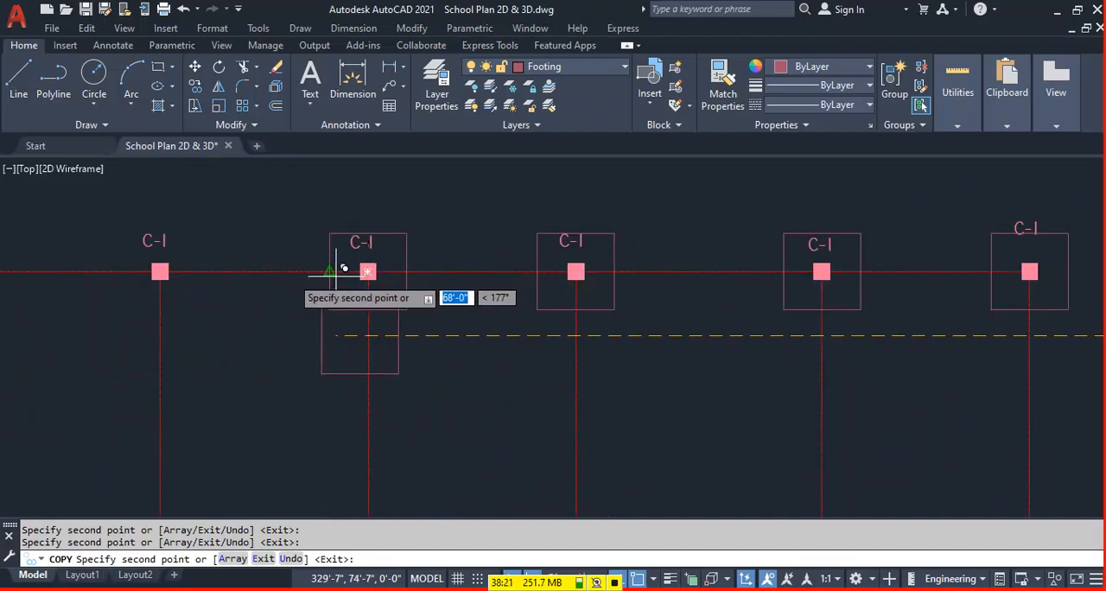
click(161, 274)
Place footing copies on the three remaining columns at the left end of the top row.
scroll(161, 275, down, 4)
scroll(259, 313, up, 4)
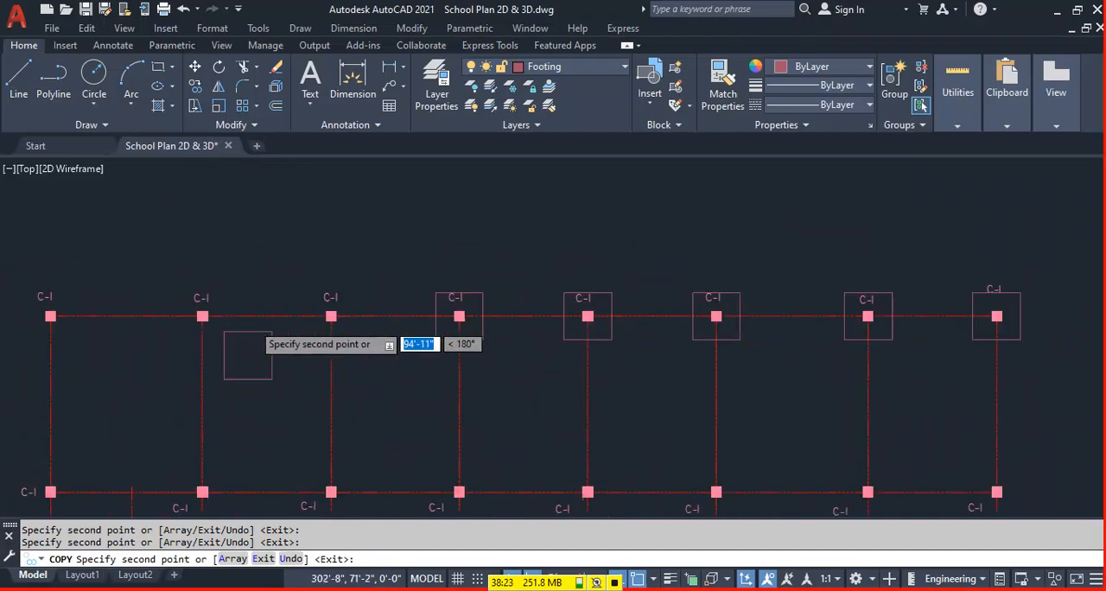
click(337, 313)
scroll(395, 309, down, 4)
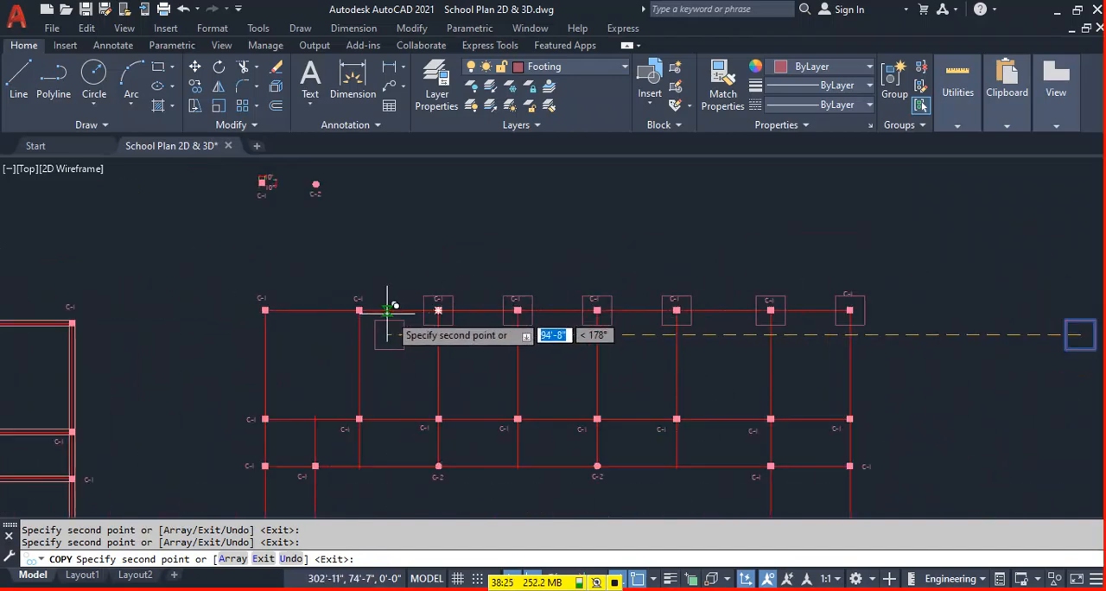
scroll(386, 298, up, 4)
click(390, 309)
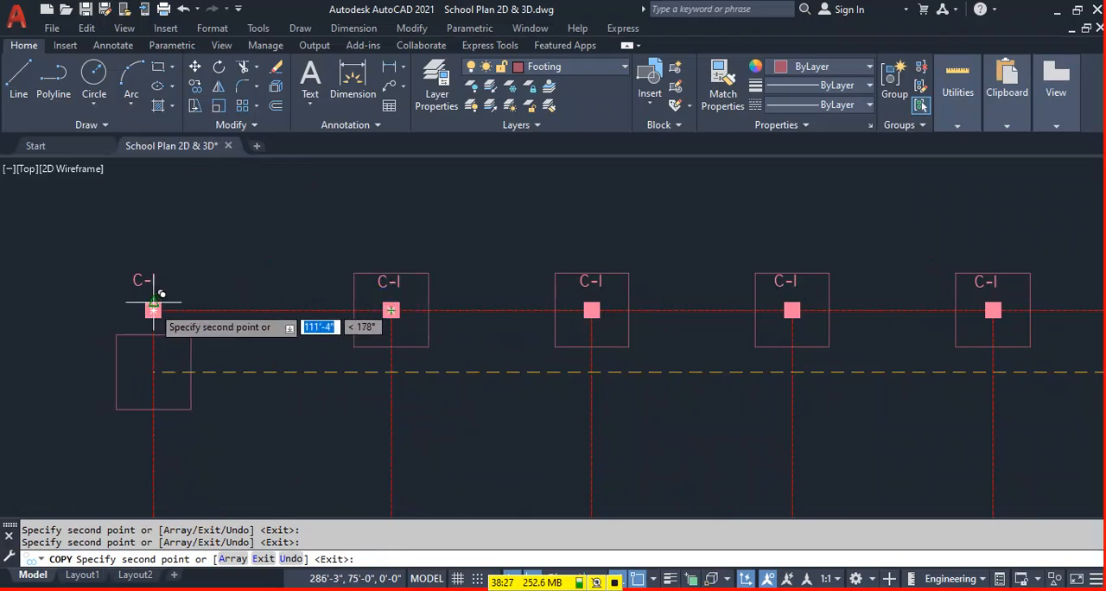
click(153, 309)
Place footing copies on the three rightmost C-1 columns of the second row.
scroll(153, 309, down, 4)
scroll(464, 333, up, 4)
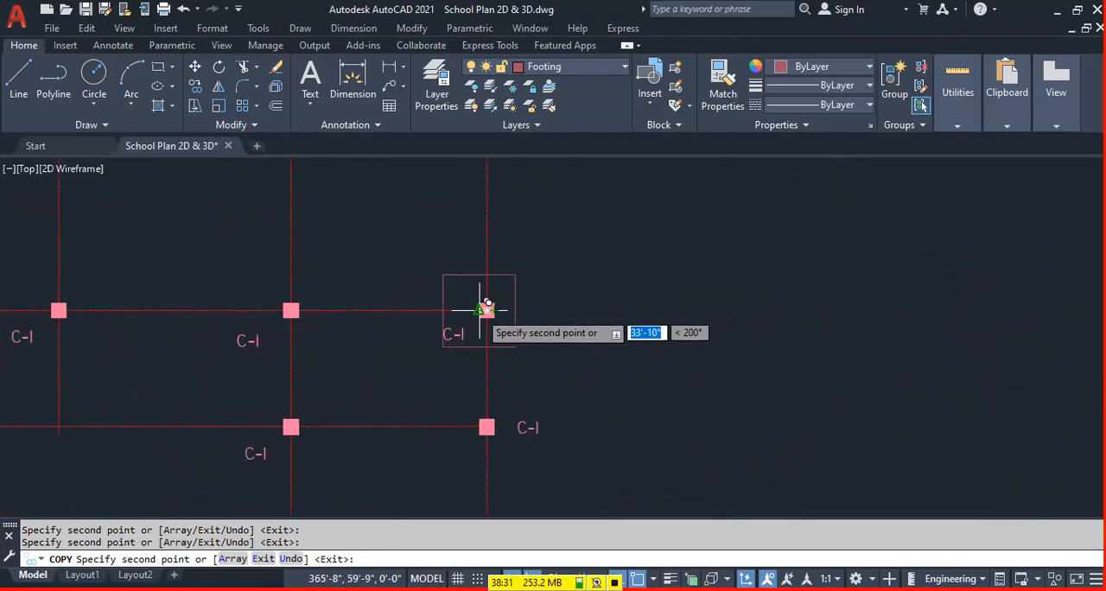
click(487, 309)
click(290, 310)
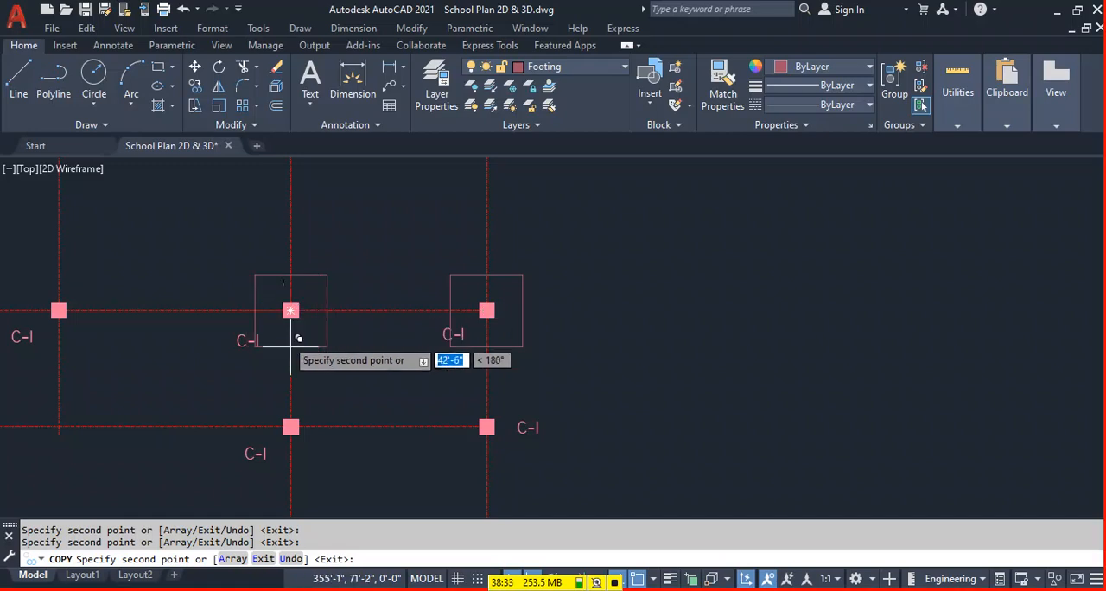
click(58, 310)
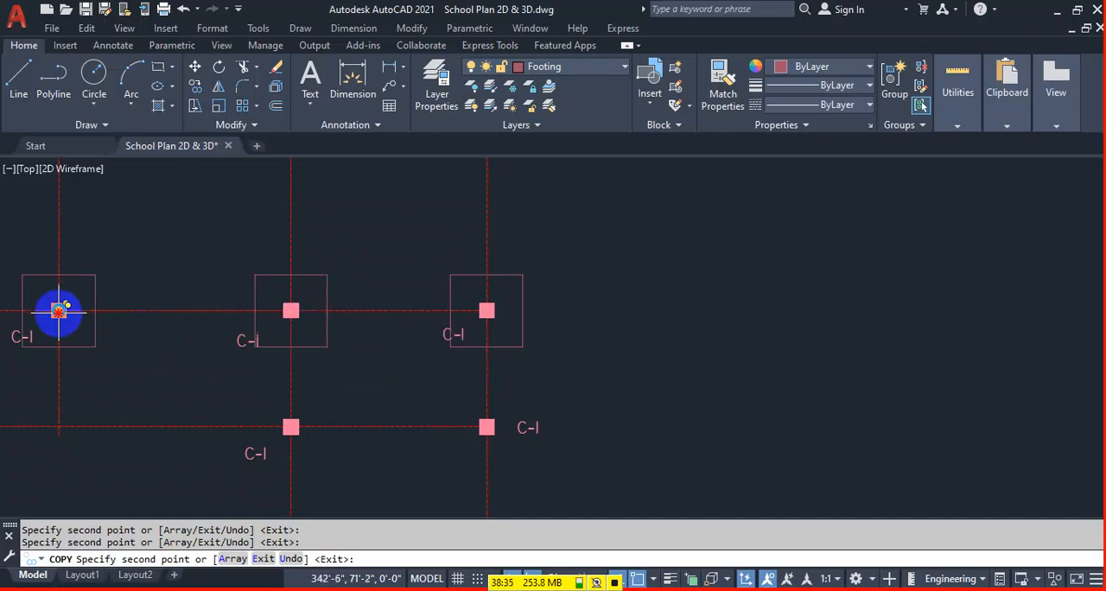
Place footing copies on the right wing's two third-row columns and its two bottom columns.
click(291, 427)
click(486, 427)
scroll(553, 345, down, 5)
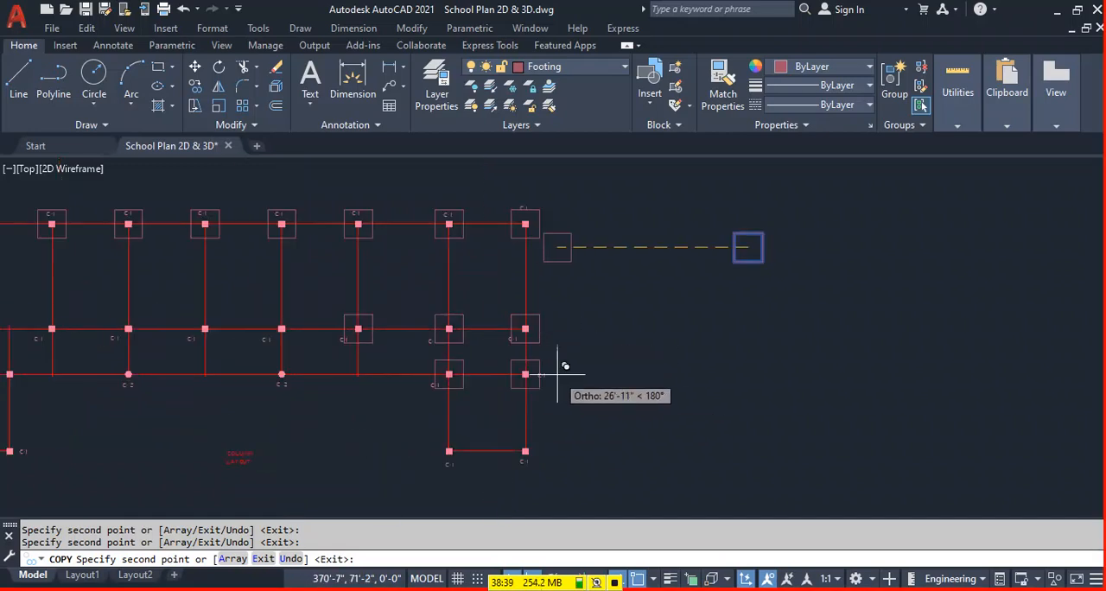
scroll(488, 440, up, 5)
click(491, 421)
scroll(313, 422, down, 5)
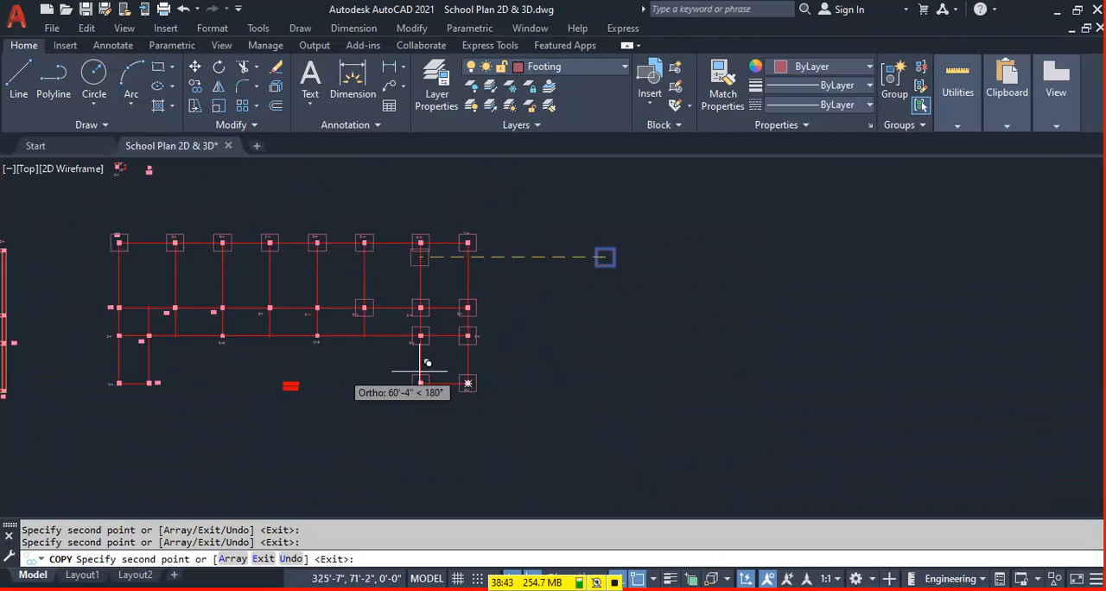
Place footing copies on both round C-2 columns and on the three second-row C-1 columns above and between them.
scroll(425, 366, up, 5)
scroll(663, 349, up, 4)
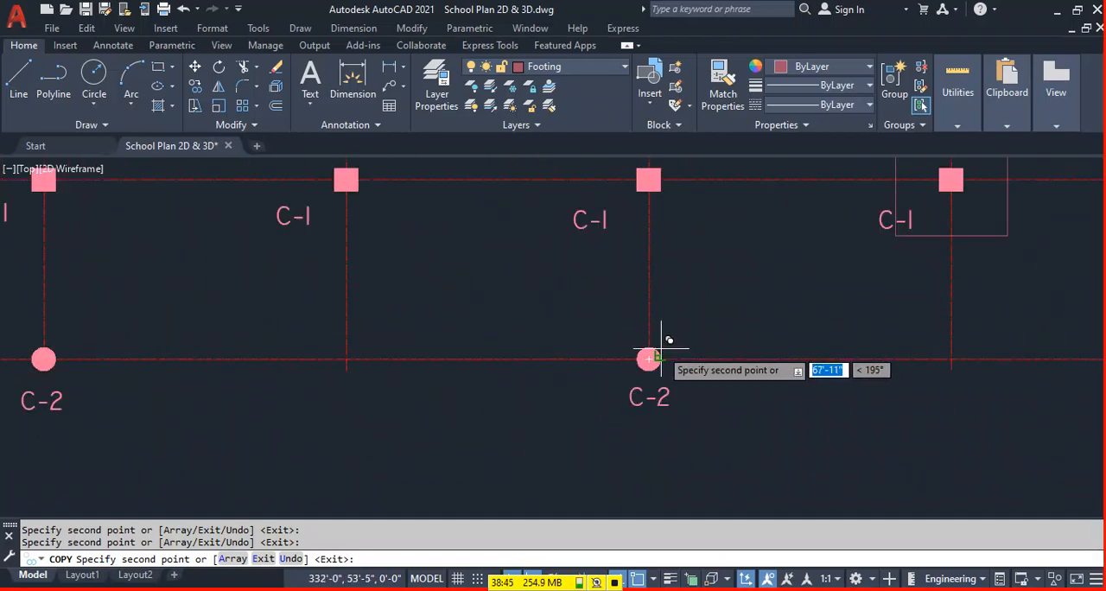
click(649, 358)
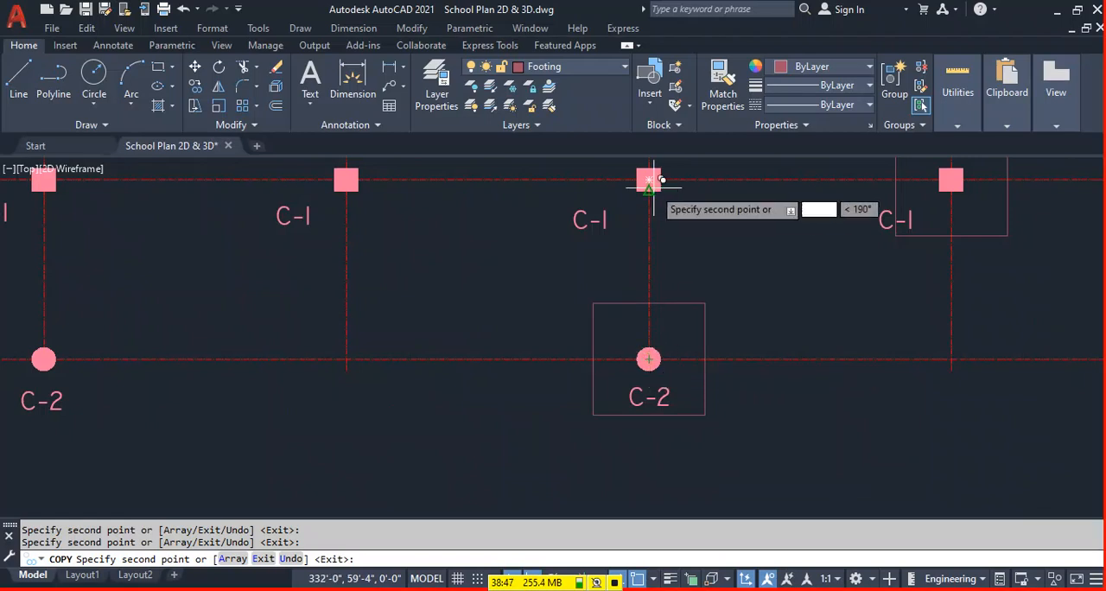
click(649, 180)
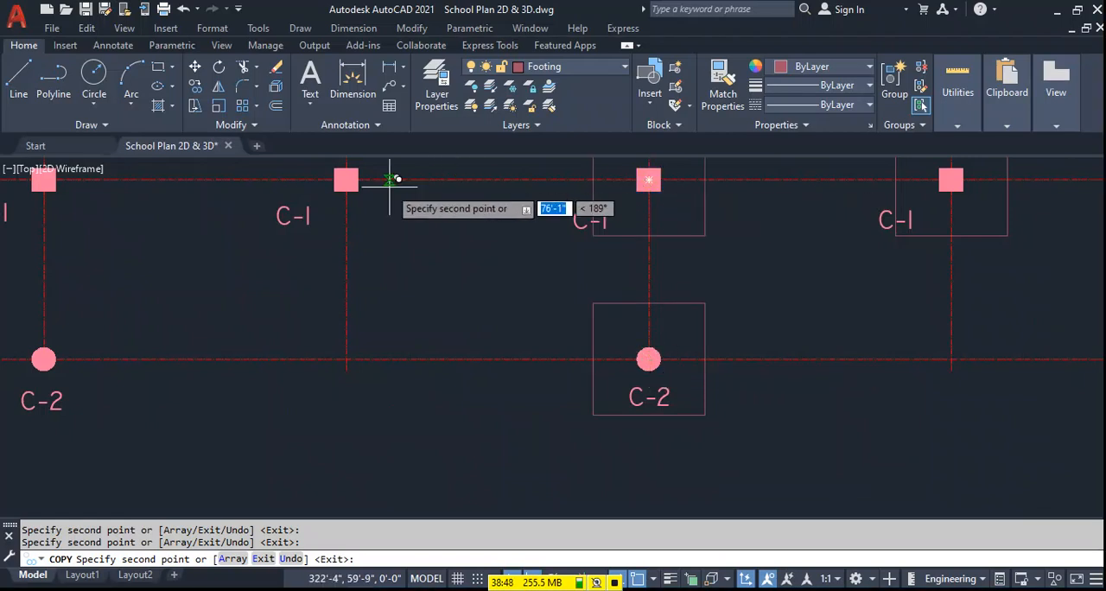
click(346, 180)
scroll(517, 209, down, 4)
scroll(334, 196, up, 4)
click(328, 214)
click(338, 389)
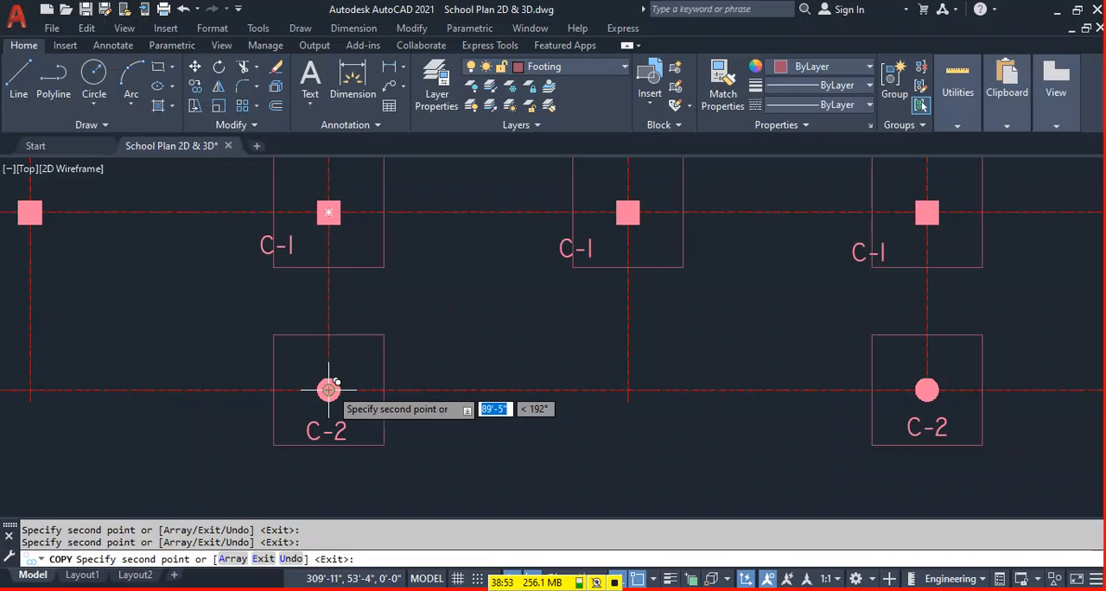
Place footing copies on the two leftmost second-row columns and the two leftmost third-row columns.
scroll(337, 319, down, 3)
scroll(268, 275, up, 3)
click(275, 275)
scroll(255, 279, down, 3)
scroll(258, 261, up, 3)
click(246, 262)
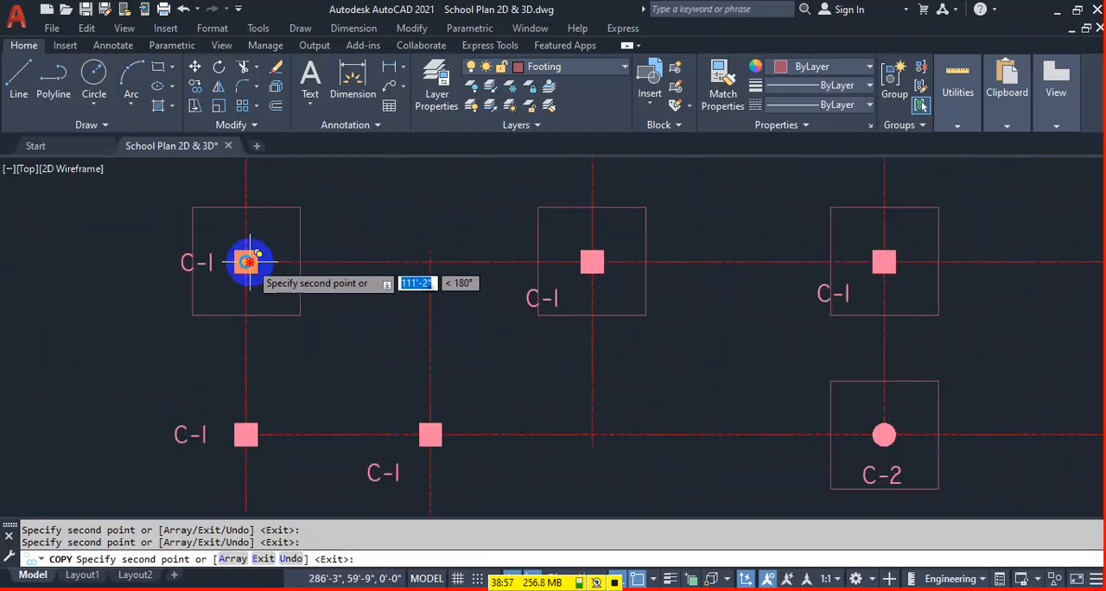
click(245, 435)
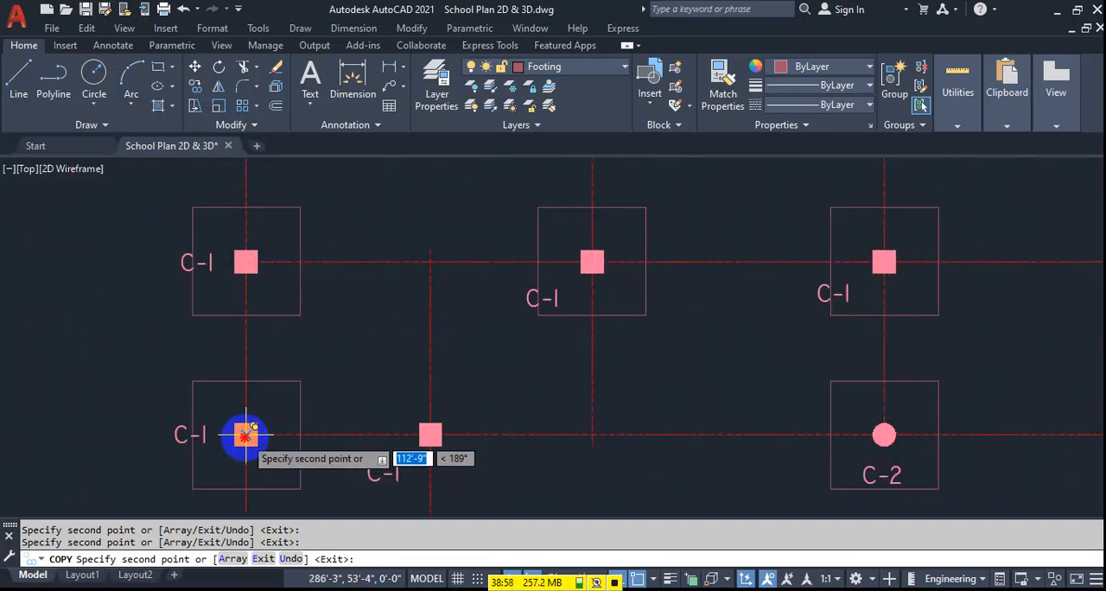
click(430, 435)
Place footing copies on the left wing's two bottom columns.
scroll(429, 310, down, 3)
scroll(368, 406, up, 3)
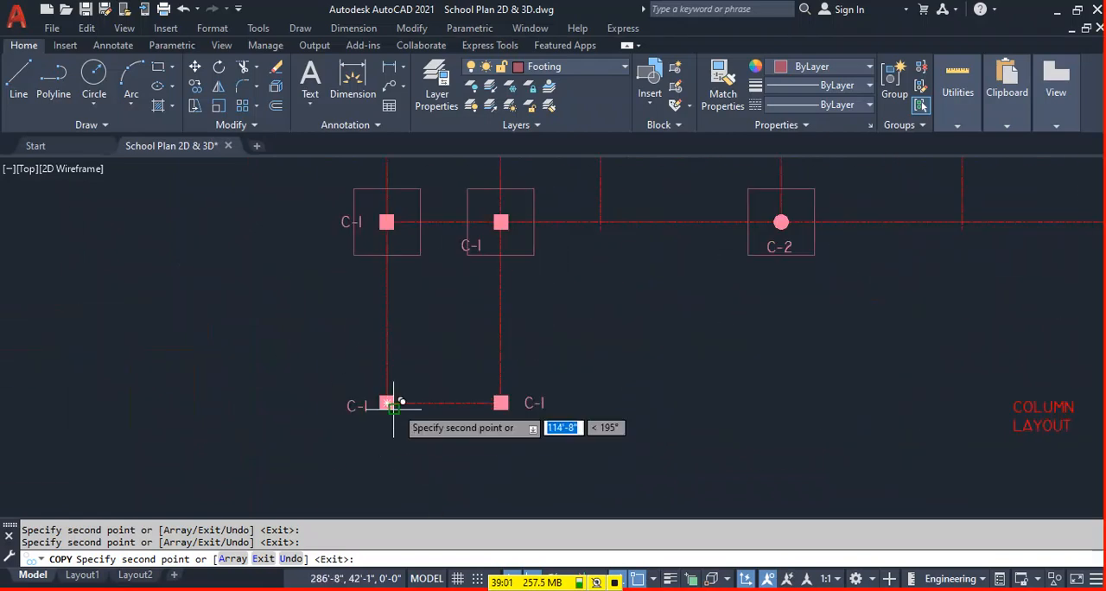
click(386, 403)
click(501, 403)
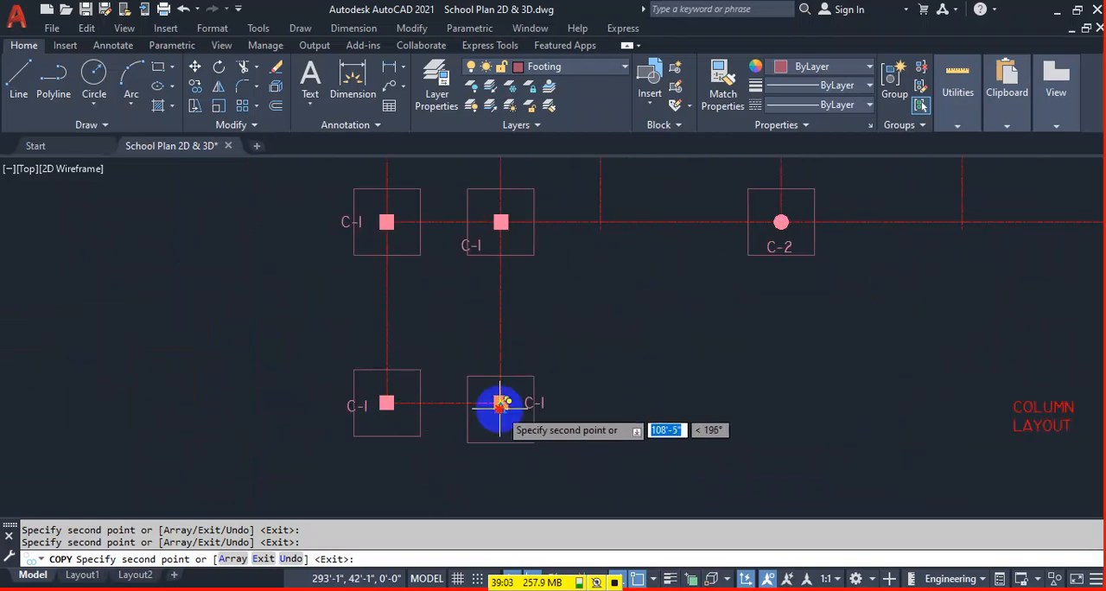
Undo the off-centre footing on the left wing's inner bottom column, place it again on the column centre and end copying.
scroll(573, 378, up, 2)
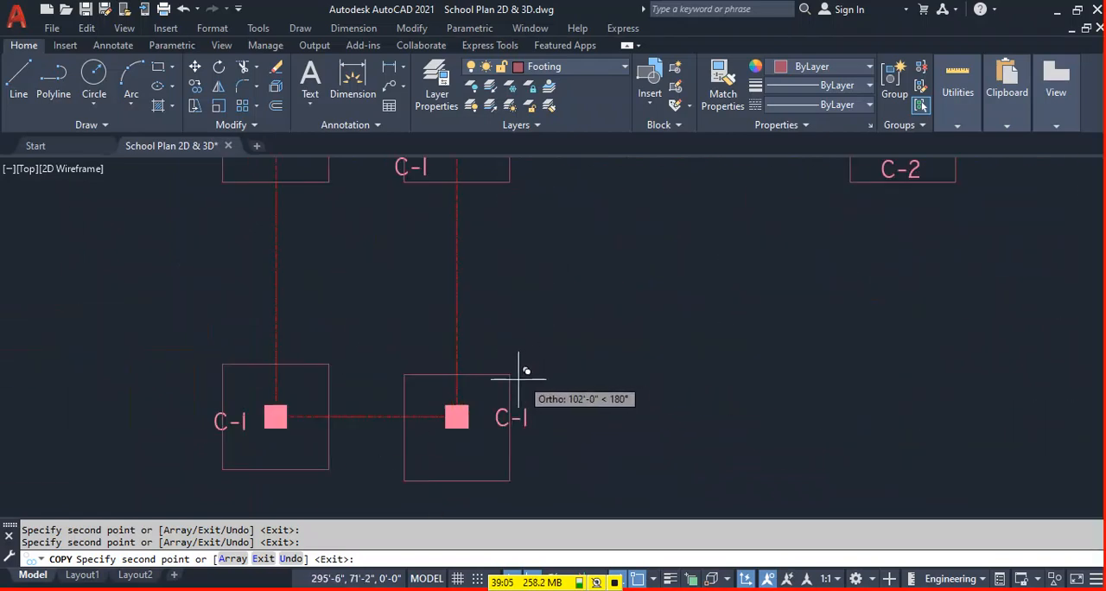
scroll(530, 361, down, 2)
key(ctrl+z)
scroll(500, 403, down, 4)
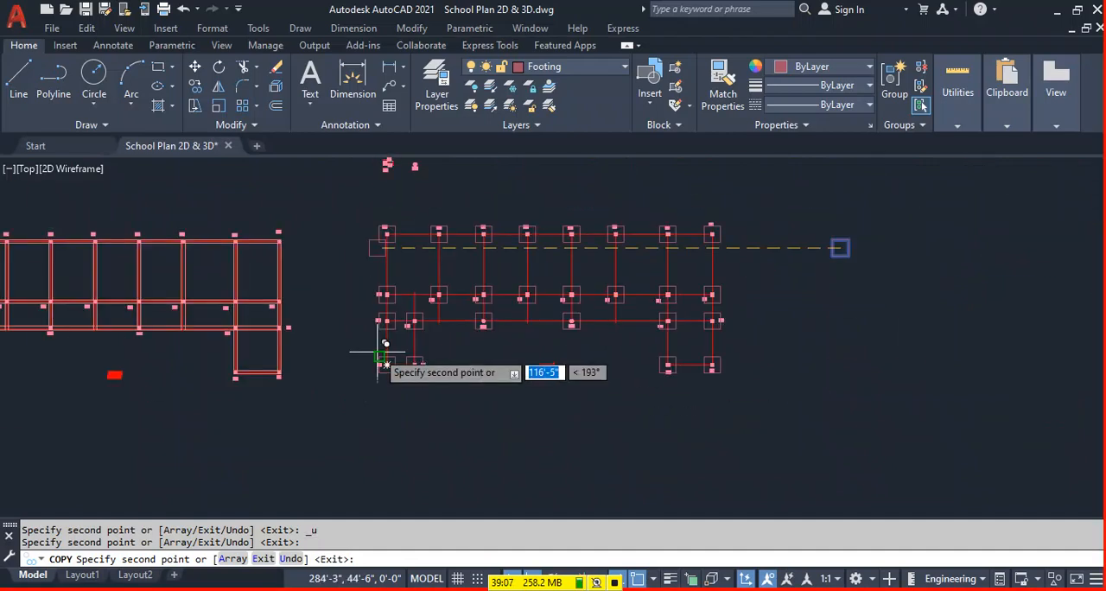
key(Escape)
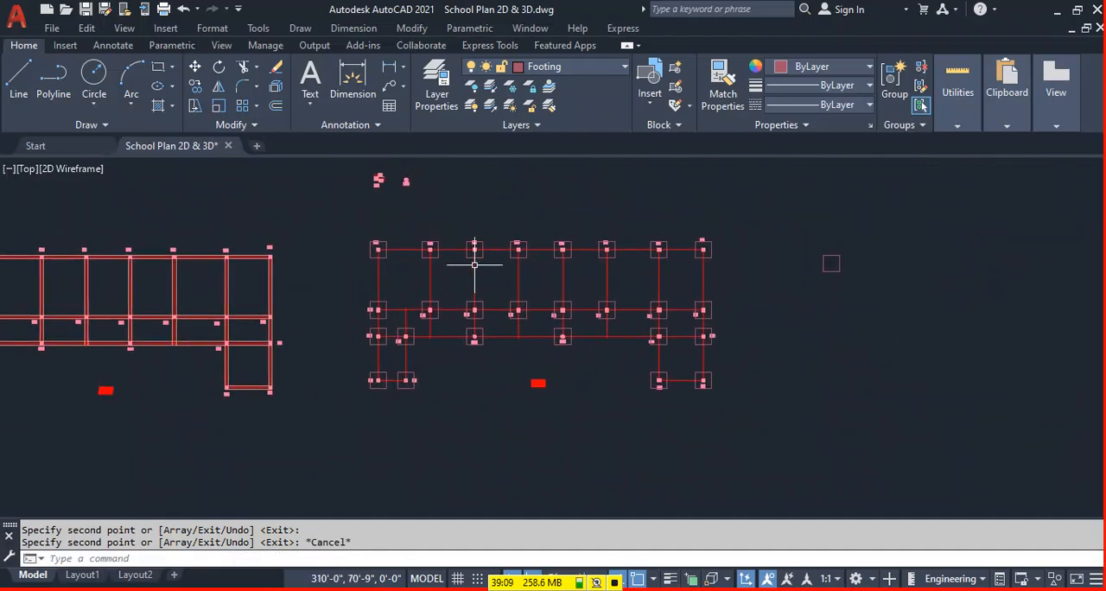
Change the layout title below the footings from COLUMN LAYOUT to FOOTING LAYOUT.
scroll(497, 372, up, 4)
click(515, 359)
double_click(547, 365)
drag(550, 364, 436, 369)
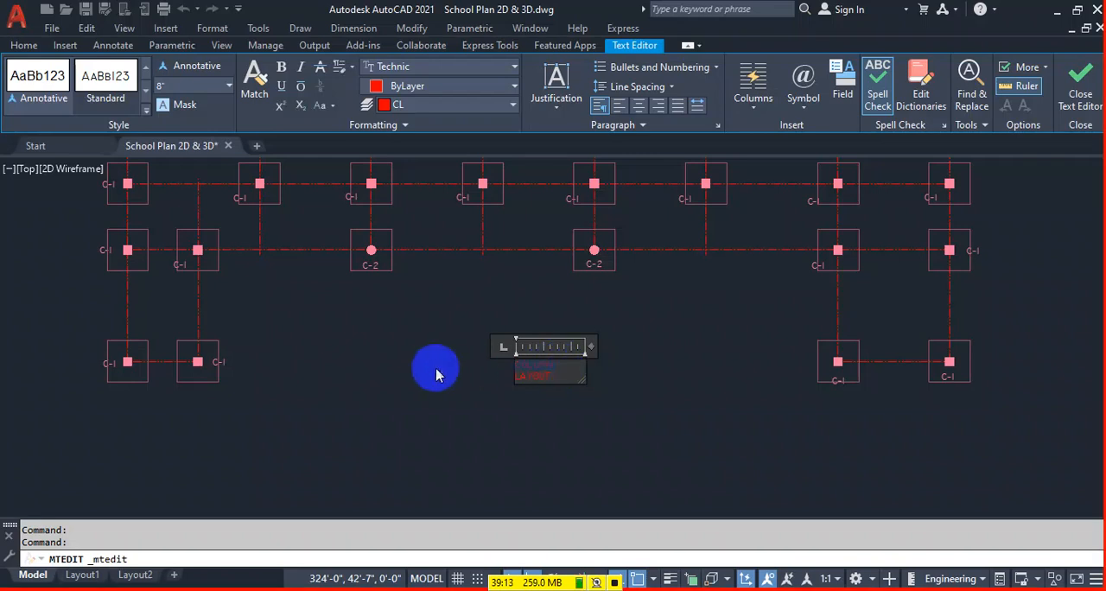
key(Delete)
text(FOOTI)
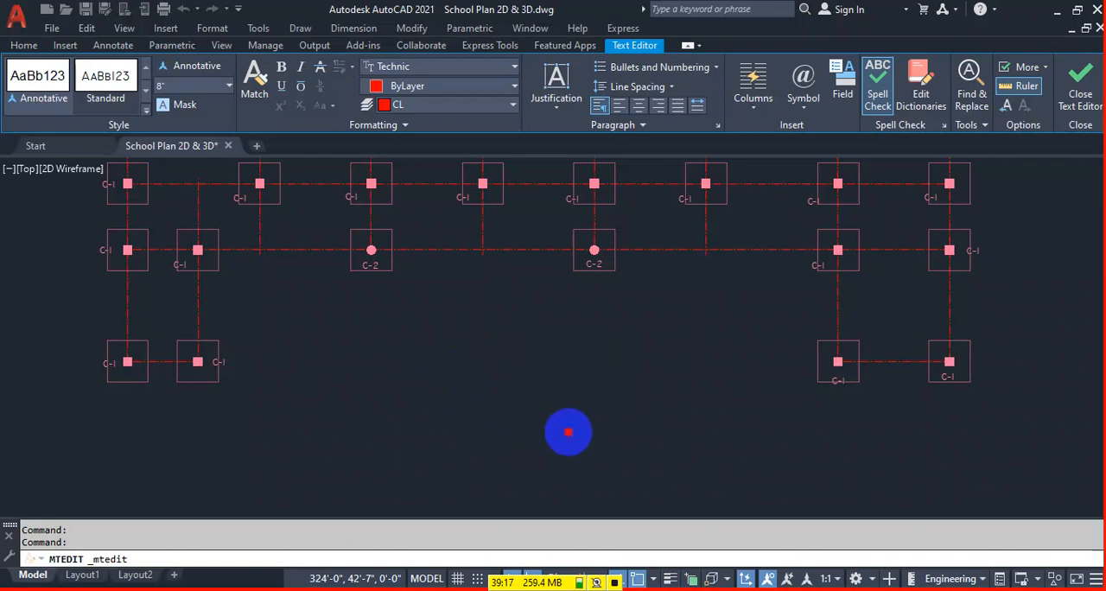
click(568, 432)
Move the dimensioned C-1 and C-2 column samples about 112' horizontally so they sit above the loose footing square.
scroll(179, 347, down, 6)
middle_drag(342, 309, 427, 352)
click(271, 251)
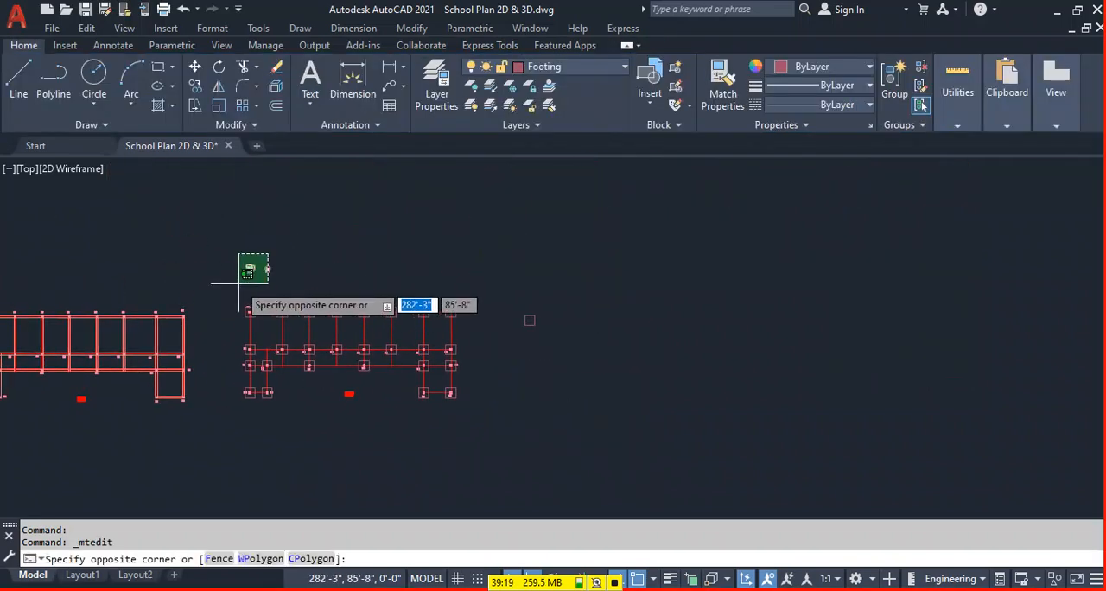
click(240, 282)
click(295, 251)
click(232, 291)
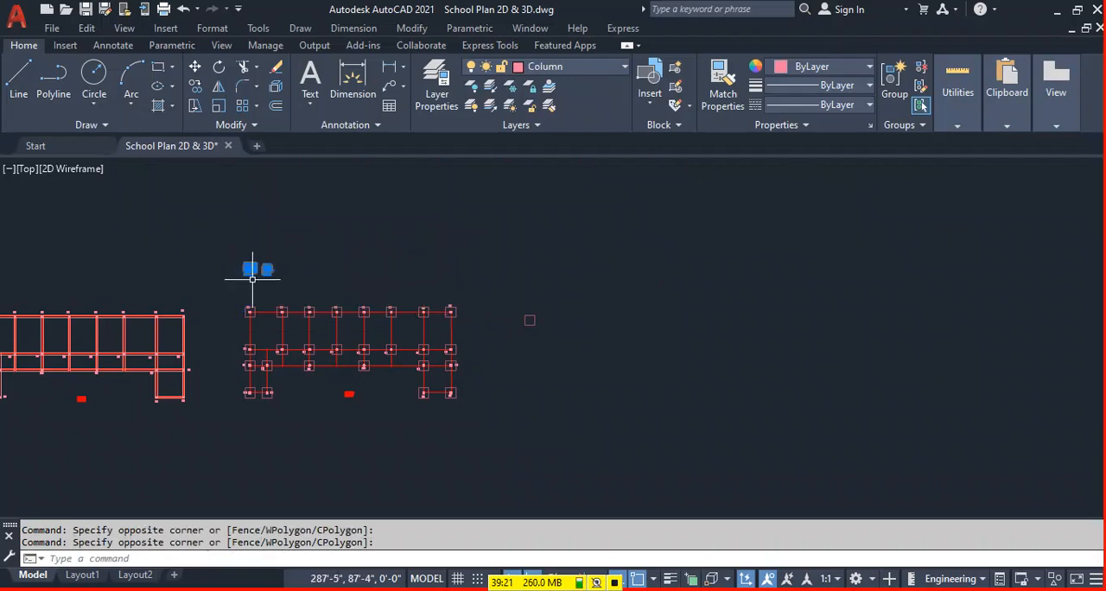
text(M)
key(Return)
click(247, 267)
scroll(464, 291, up, 4)
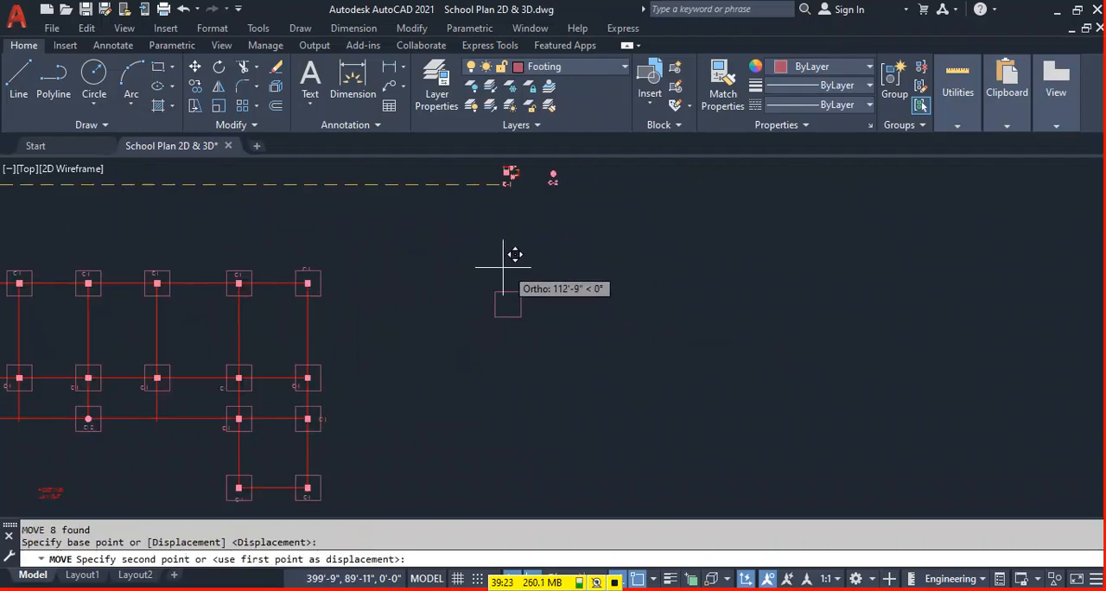
click(499, 268)
Dimension the loose footing square's width above its top edge and its height beside its right edge.
click(354, 77)
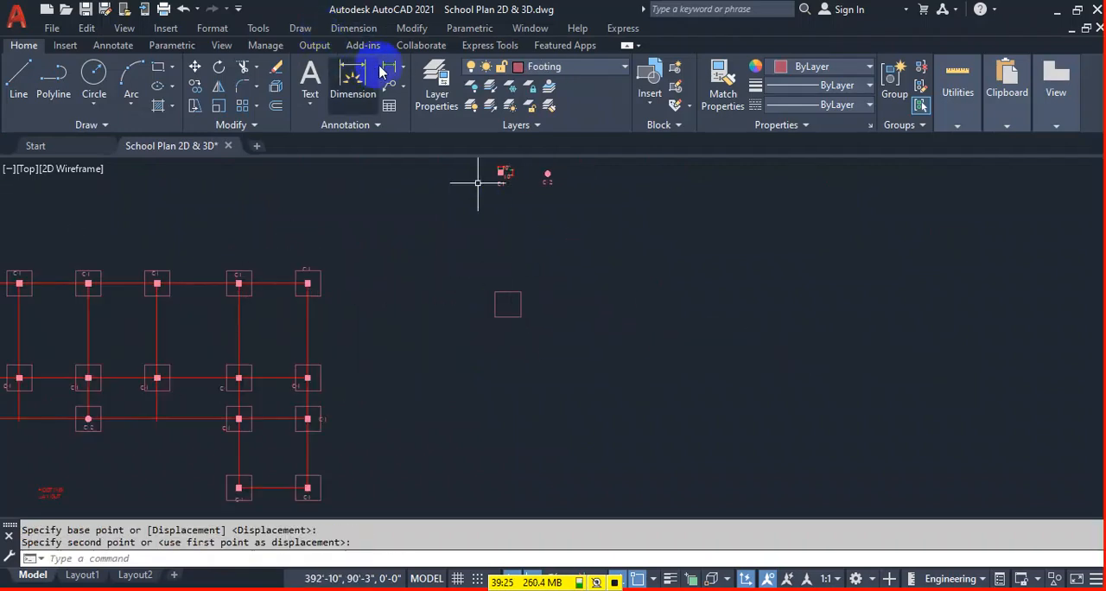
scroll(464, 296, up, 5)
key(Return)
click(467, 295)
click(471, 275)
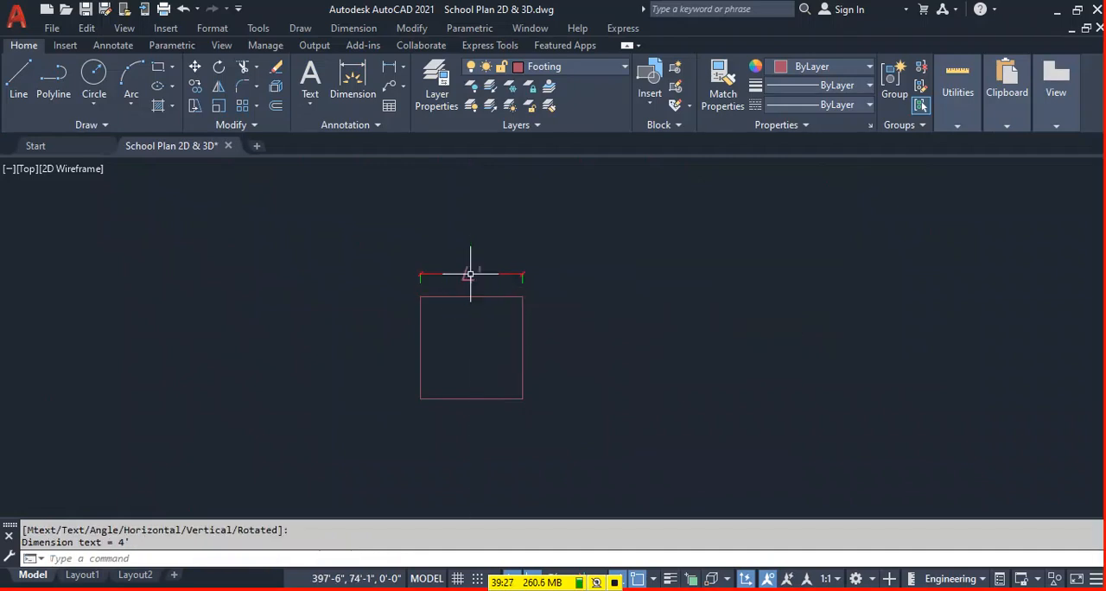
key(Return)
key(Return)
click(523, 314)
click(541, 310)
scroll(536, 303, down, 3)
scroll(494, 234, down, 2)
scroll(485, 220, up, 2)
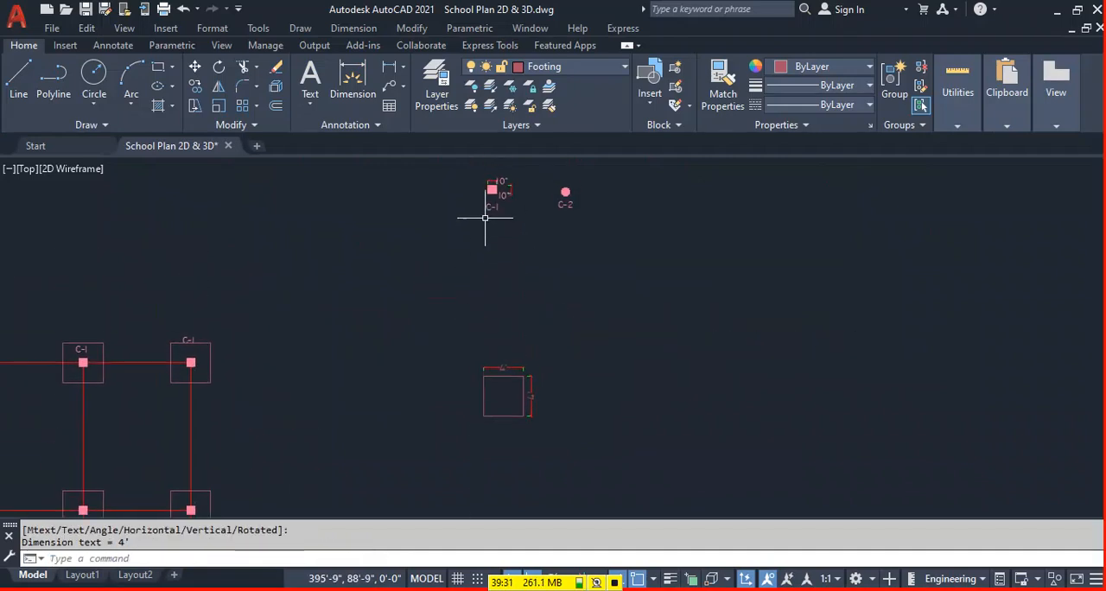
Copy the C-1 label of the square column sample and paste it just below the dimensioned footing square.
click(488, 208)
key(ctrl+c)
key(ctrl+v)
scroll(536, 432, up, 5)
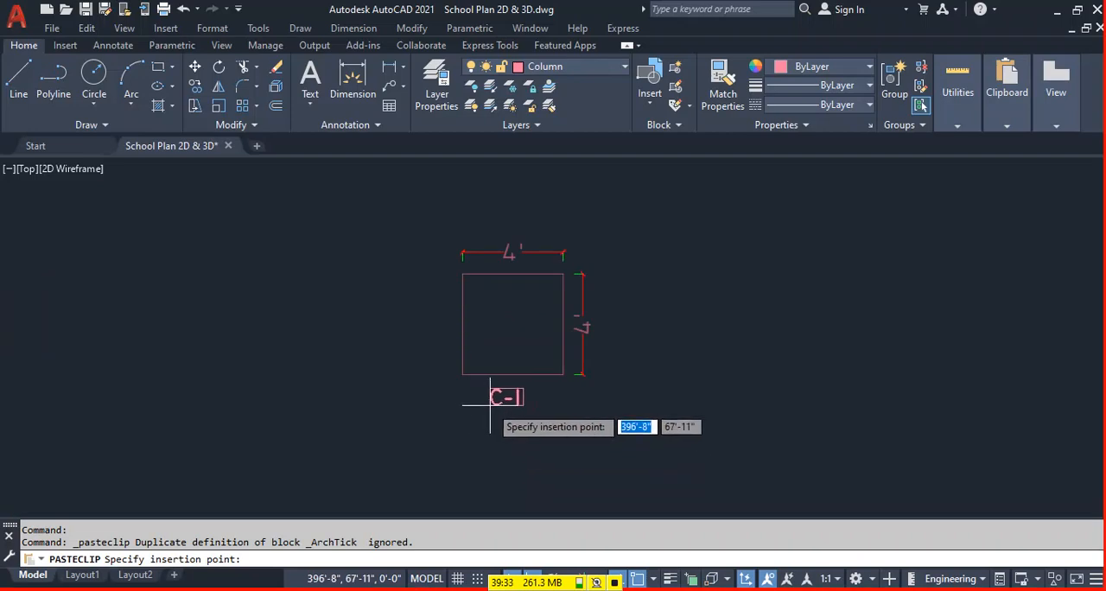
click(497, 396)
Change the text of the pasted label below the footing square to FOOTING.
double_click(502, 398)
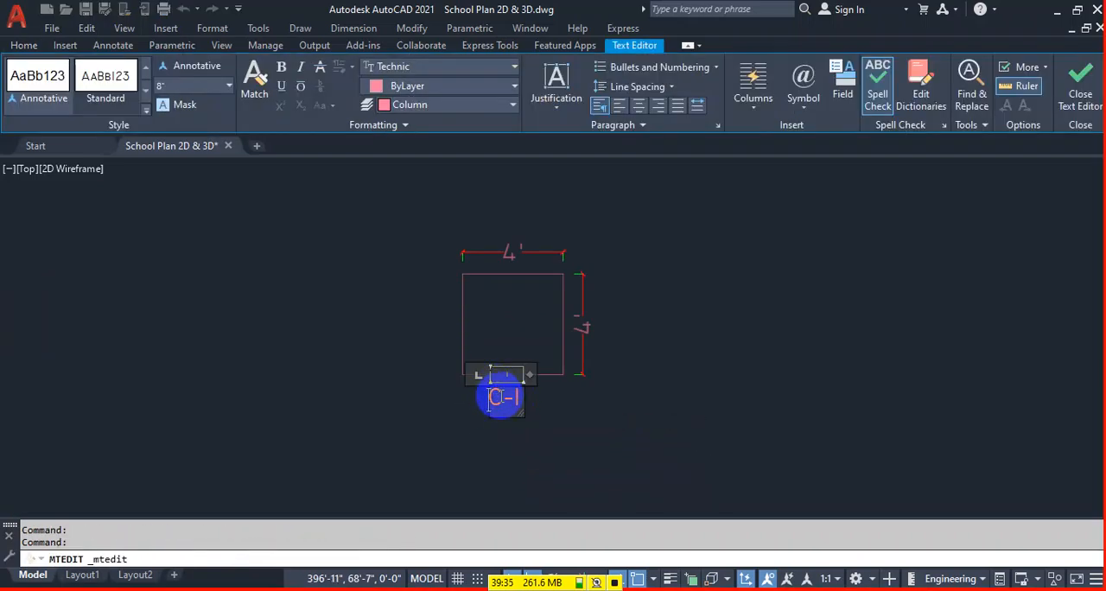
drag(513, 398, 399, 394)
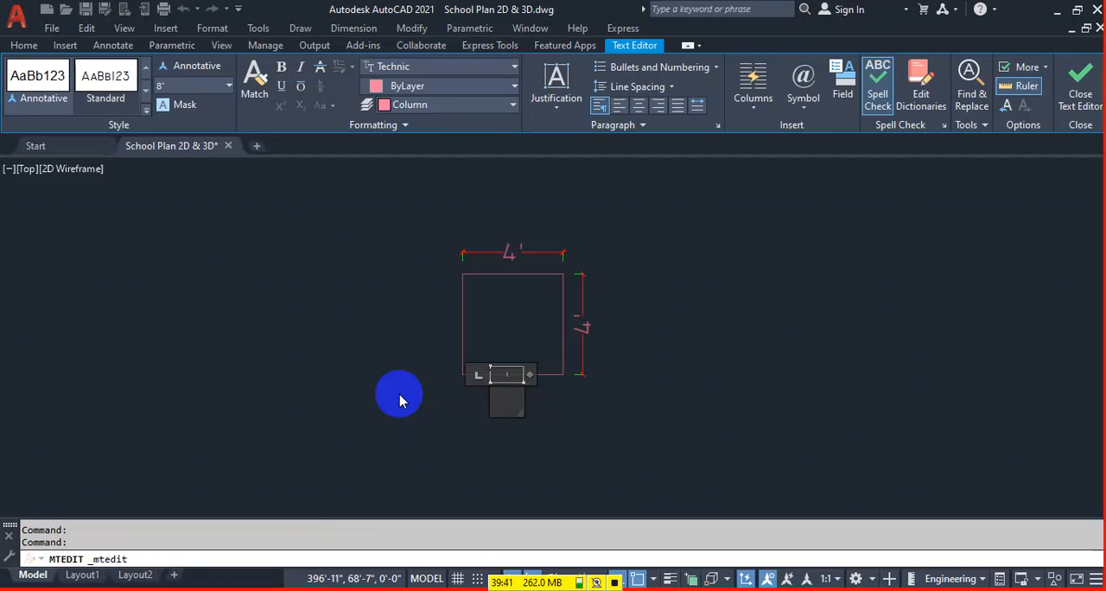
text(OOTING)
key(BackSpace)
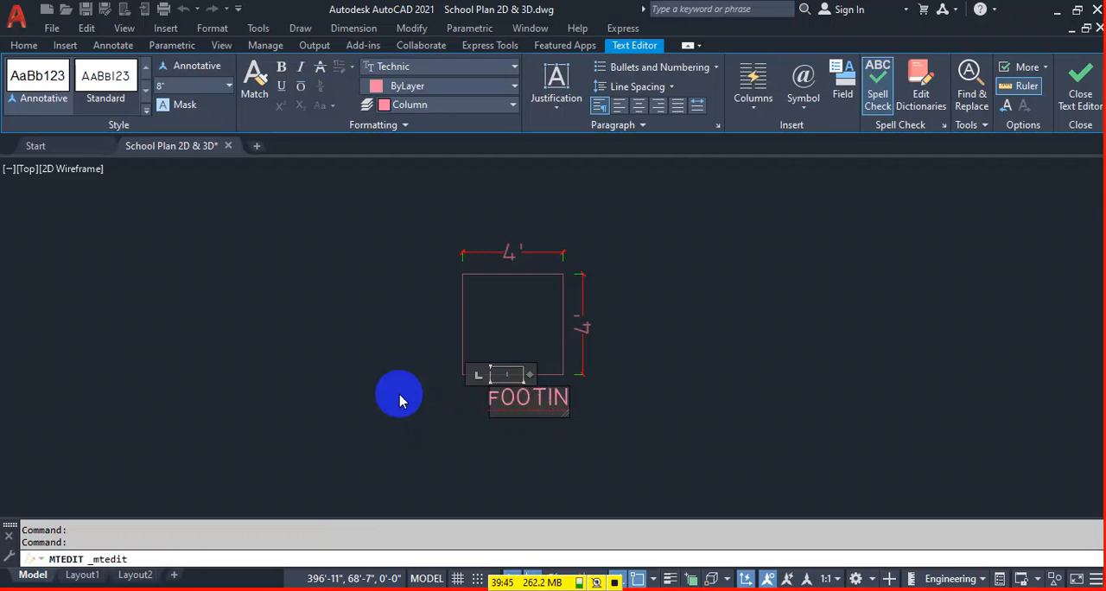
key(BackSpace)
key(BackSpace)
key(BackSpace)
text(FO)
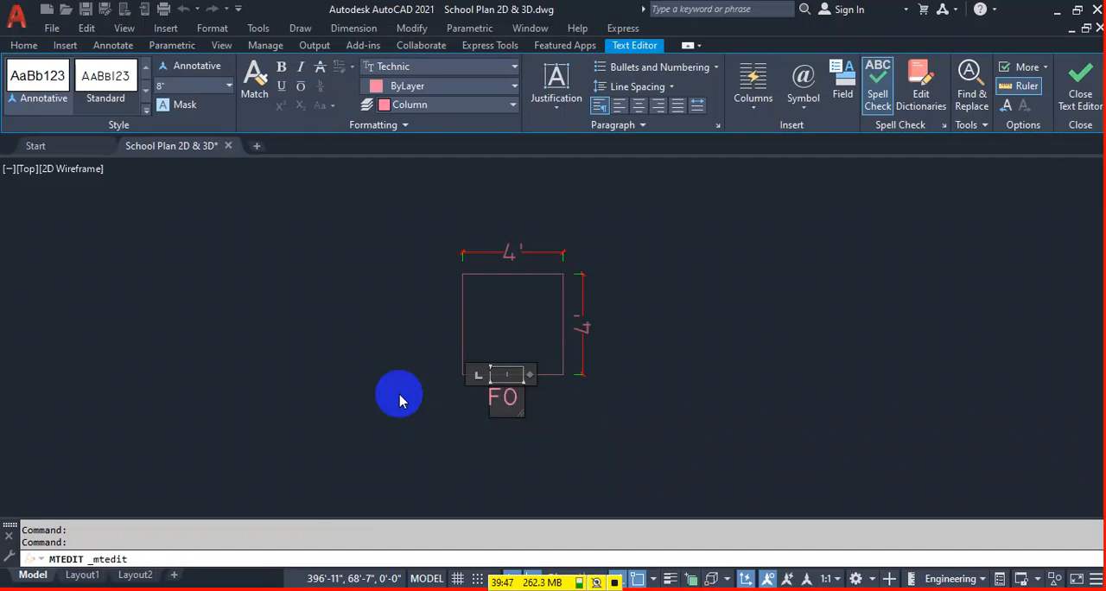
text(OTING)
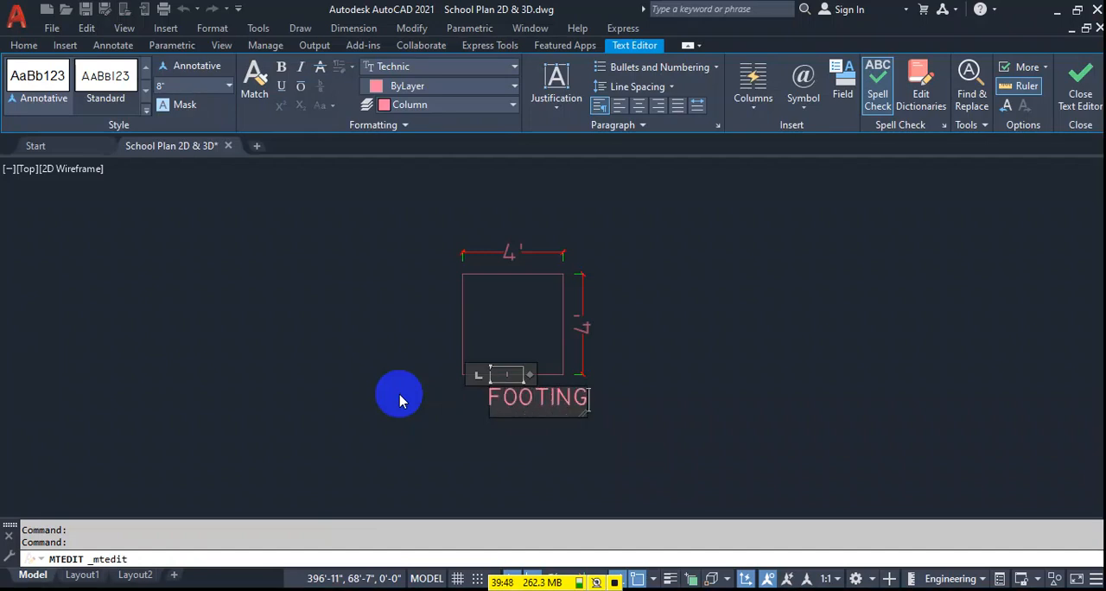
click(535, 423)
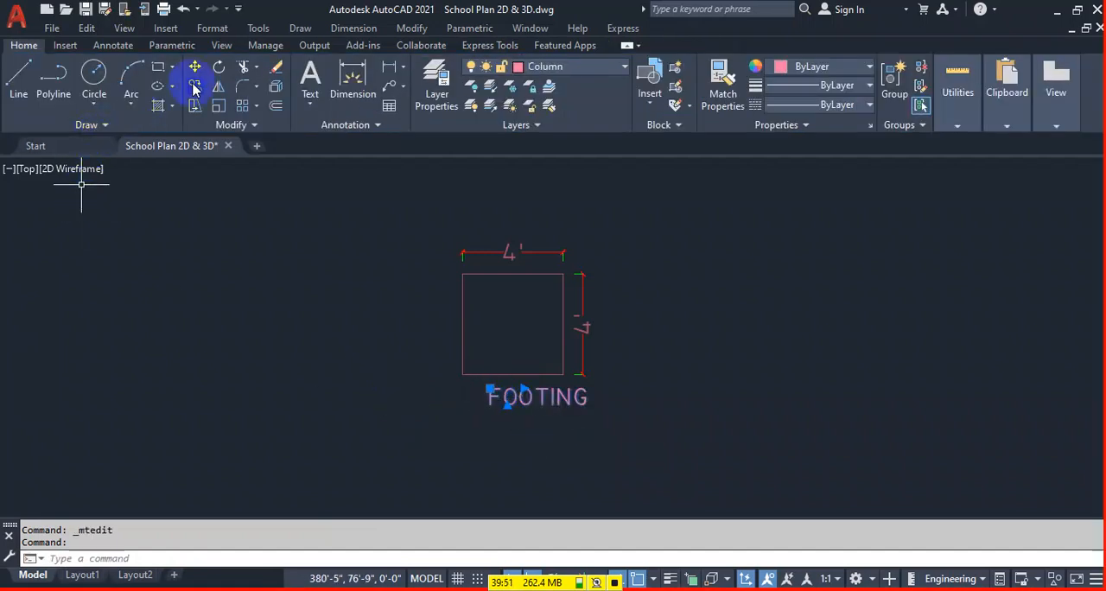
Move the FOOTING label about 9" horizontally so that it is centred below the footing square.
click(196, 69)
click(768, 452)
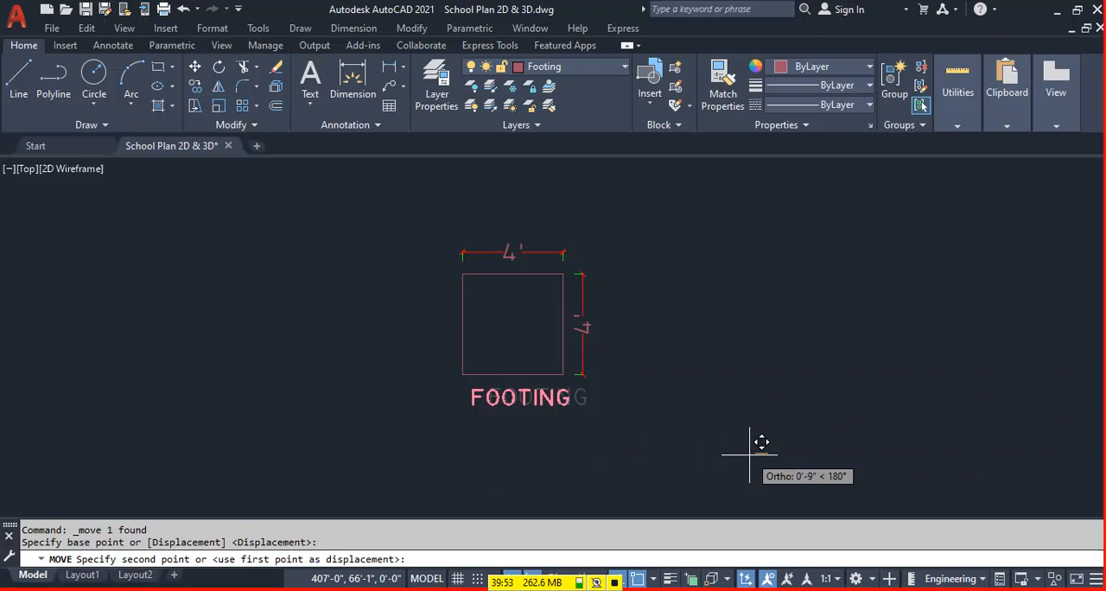
click(749, 454)
Erase the C-1 labels of the right-hand footings in the top row of the footing layout.
scroll(749, 453, down, 3)
middle_drag(453, 463, 625, 377)
scroll(610, 272, up, 1)
scroll(640, 302, up, 2)
click(654, 232)
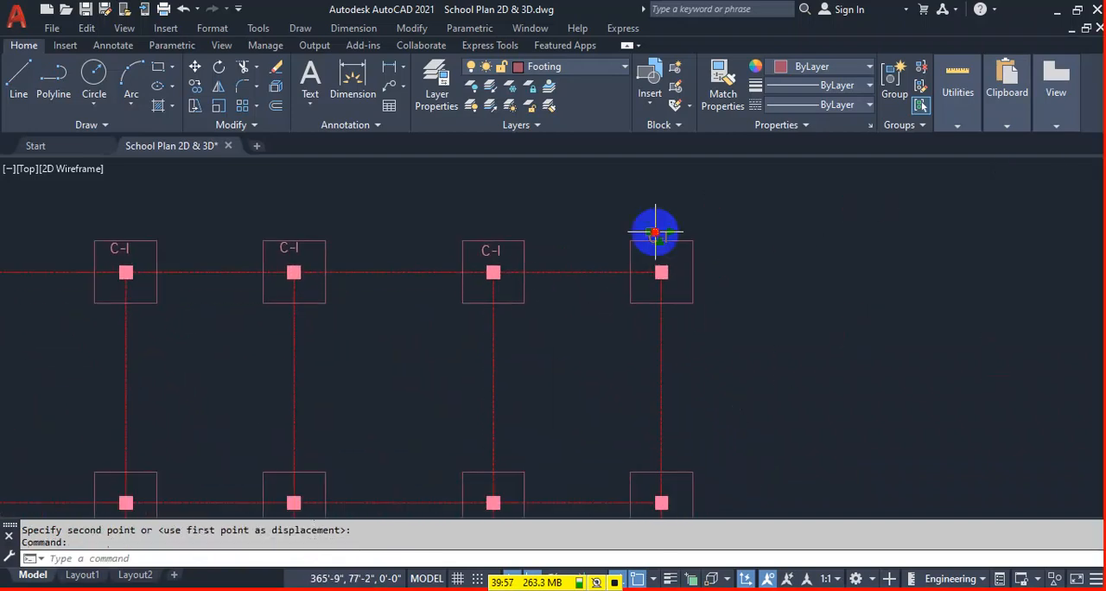
key(Delete)
click(493, 250)
key(Delete)
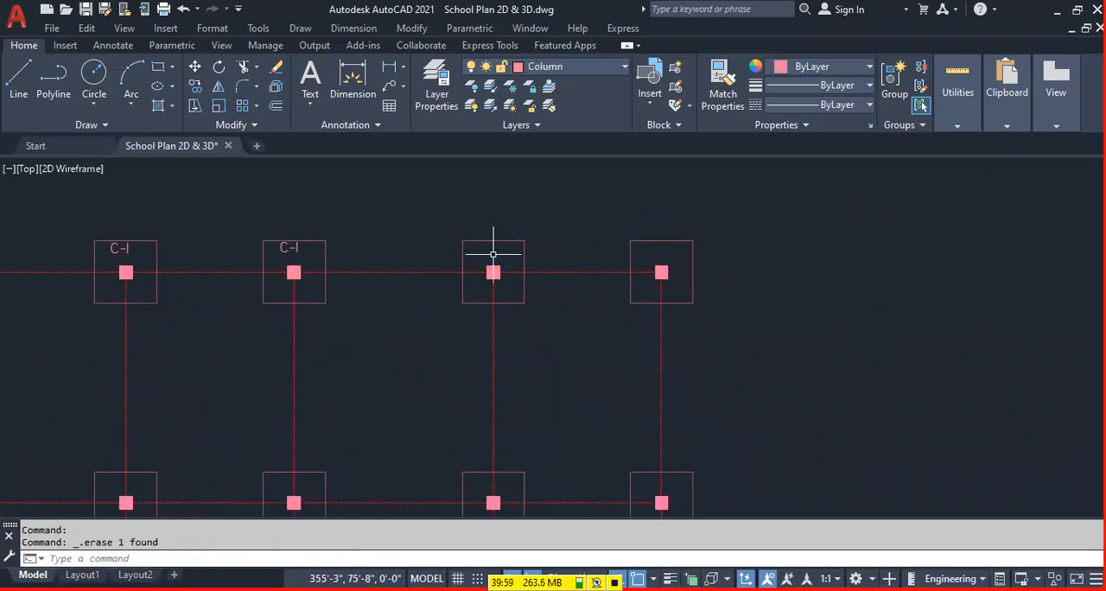
click(283, 243)
key(Delete)
Erase the remaining C-1 labels from the left-hand footings of the top row.
scroll(400, 252, down, 4)
mouse_move(200, 269)
middle_down()
mouse_move(573, 316)
mouse_move(644, 314)
middle_up()
scroll(694, 289, up, 2)
key(Delete)
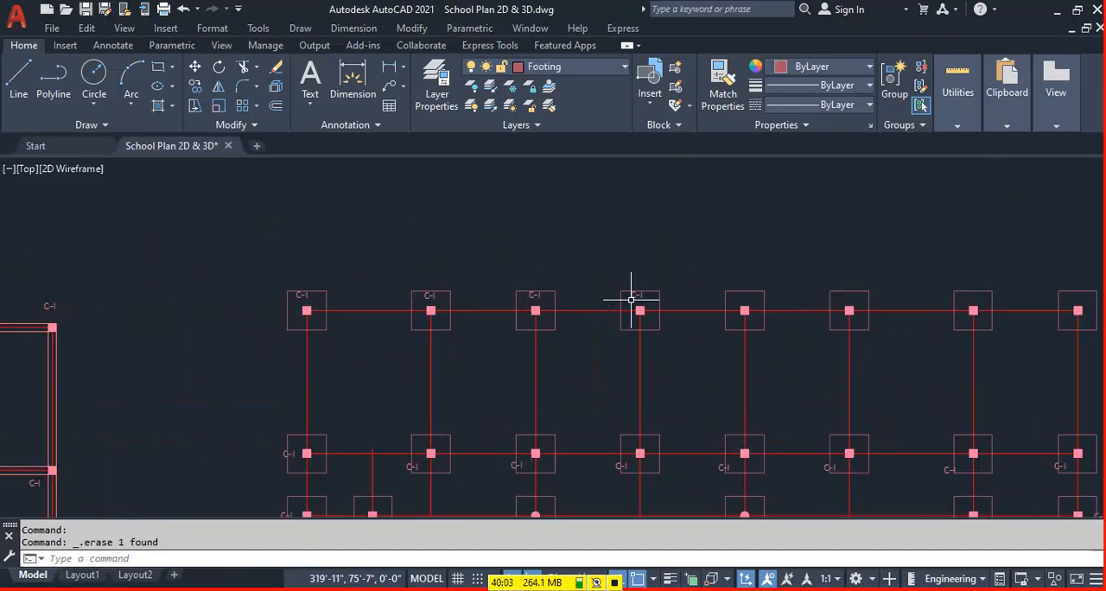
click(536, 297)
click(431, 297)
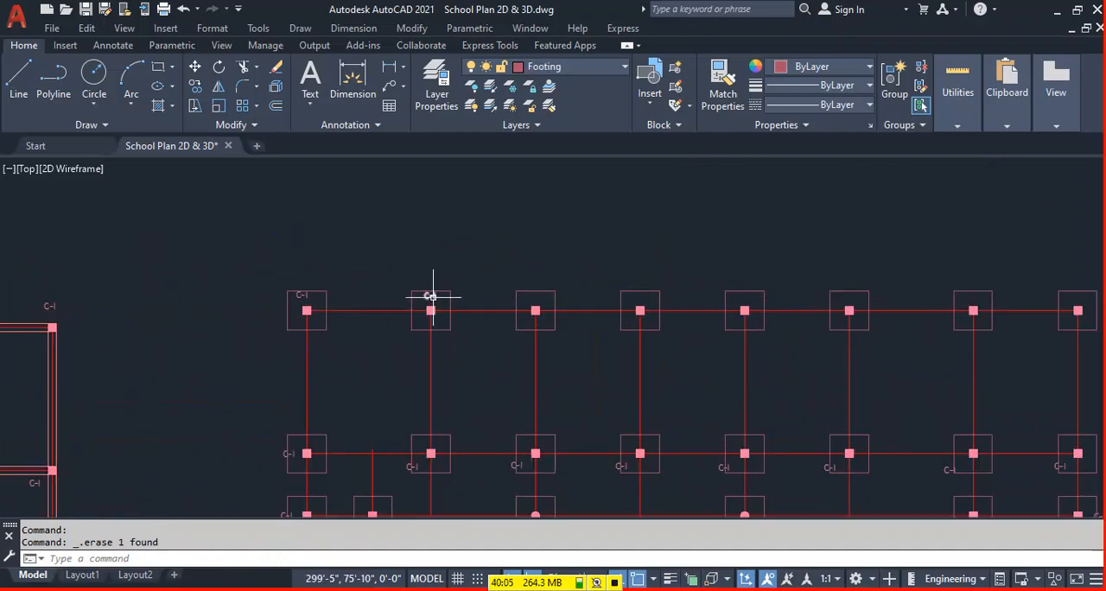
click(303, 296)
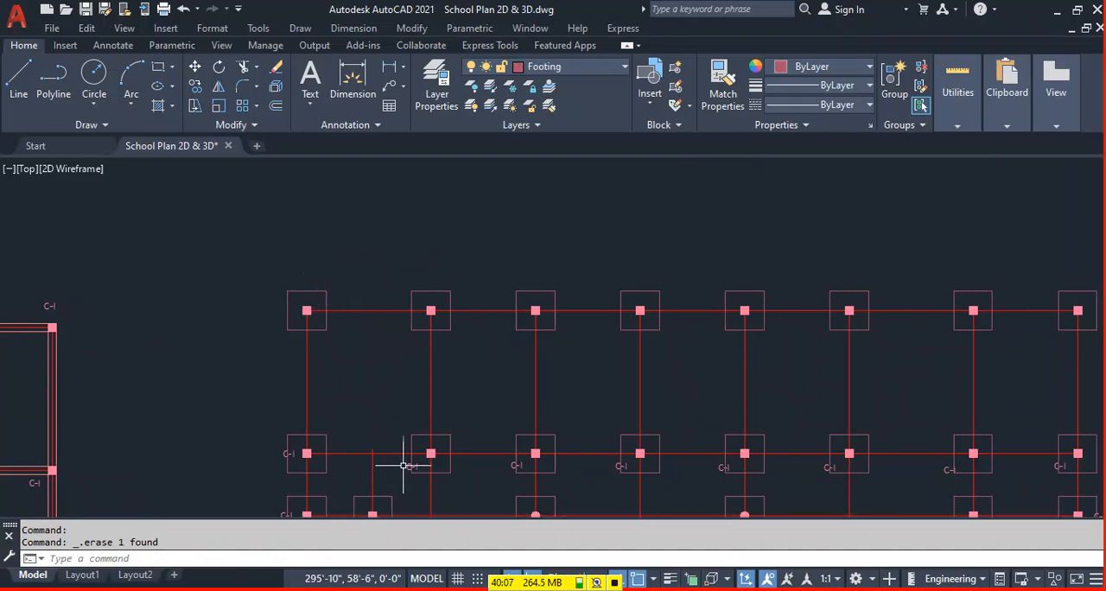
Erase the C-1 labels along the second row of footings.
key(Delete)
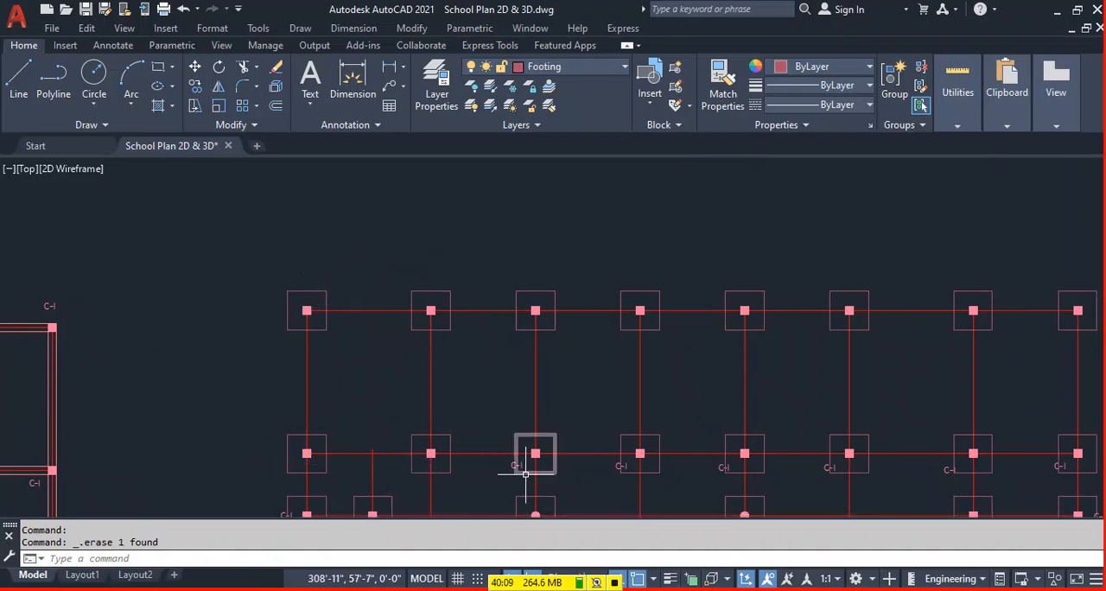
click(617, 459)
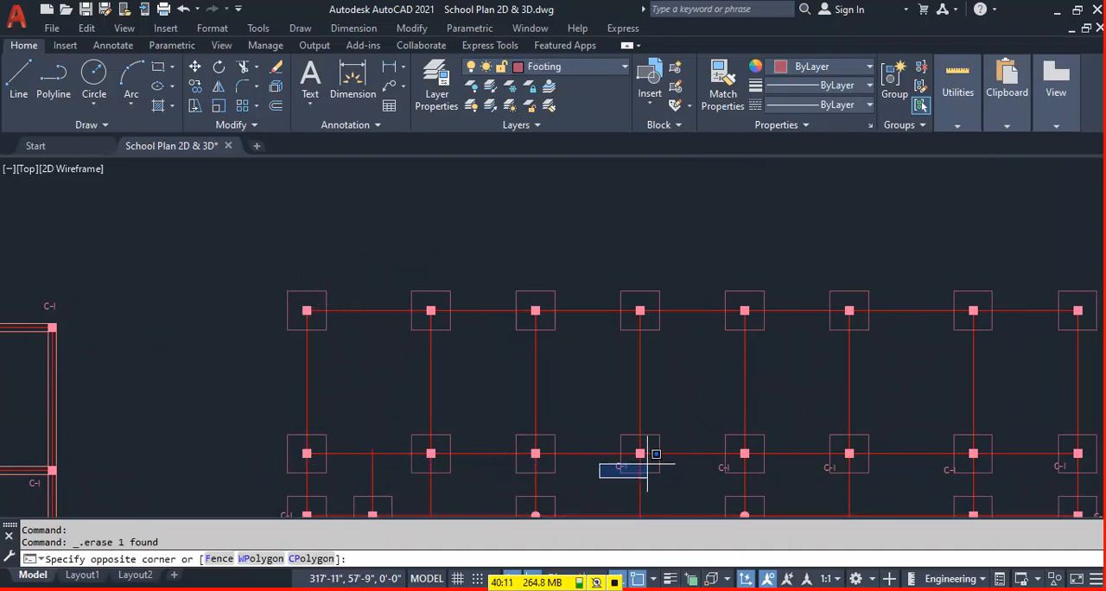
click(1076, 463)
key(Delete)
Erase the C-1 labels of the four lower footings in the left wing.
middle_drag(475, 465, 497, 340)
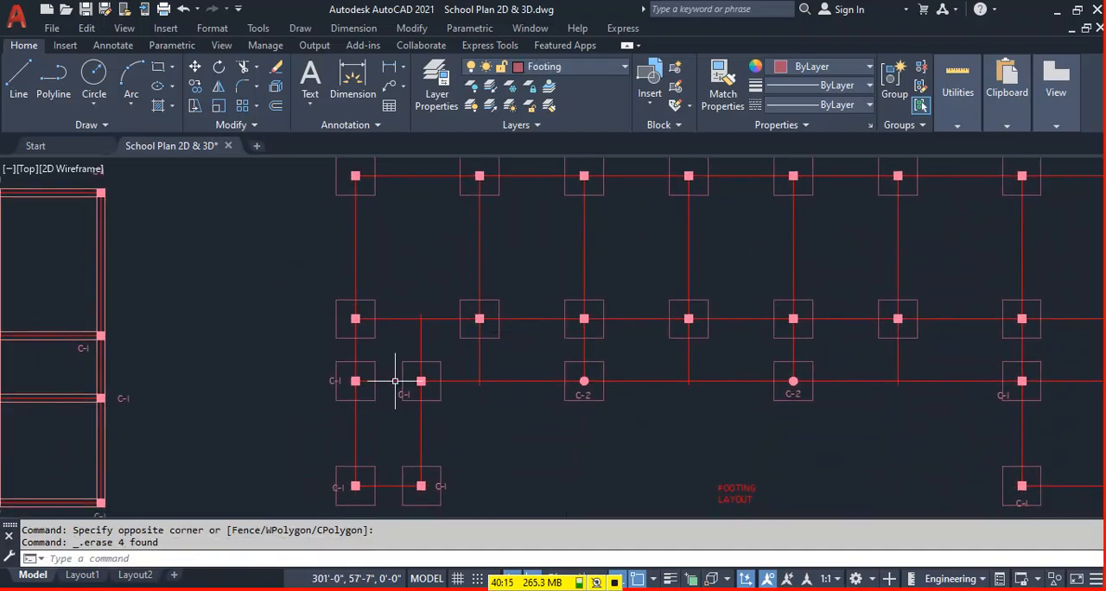
click(319, 398)
click(373, 337)
key(Delete)
click(407, 383)
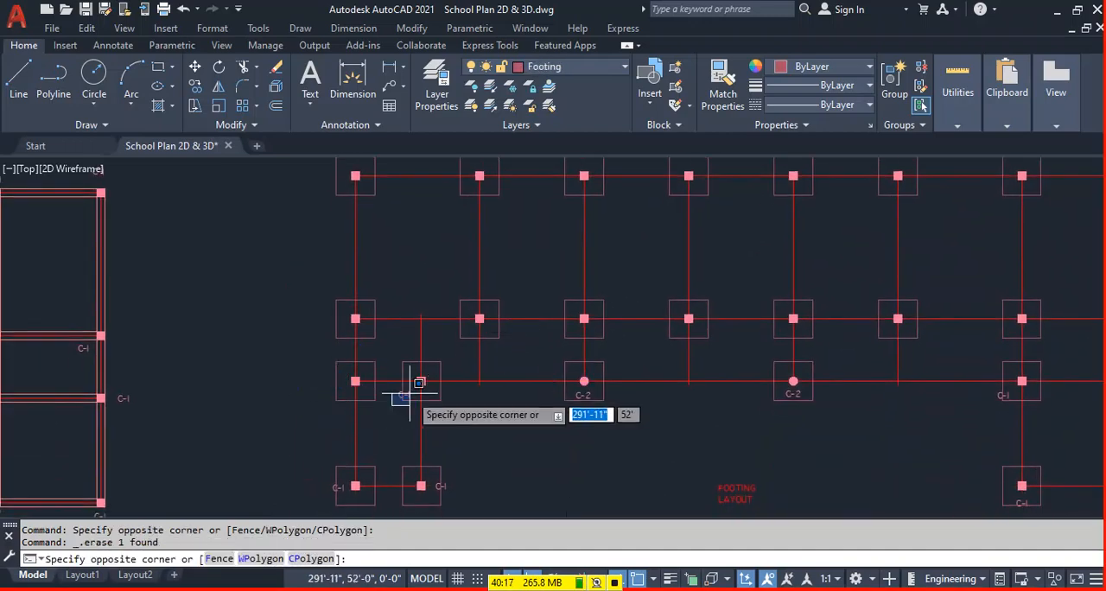
click(400, 393)
click(317, 508)
click(361, 467)
key(Delete)
click(430, 495)
key(Escape)
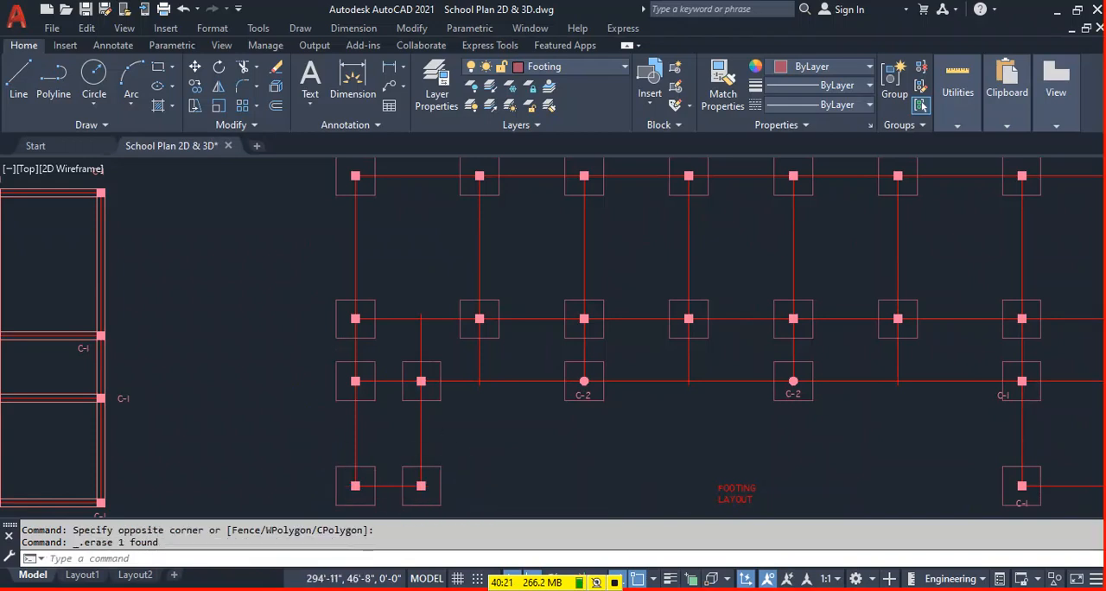
Erase the C-1 labels of the right wing's two footings in the third row.
scroll(439, 439, down, 5)
scroll(736, 414, up, 5)
click(520, 451)
click(605, 436)
key(Delete)
click(669, 440)
click(692, 419)
key(Delete)
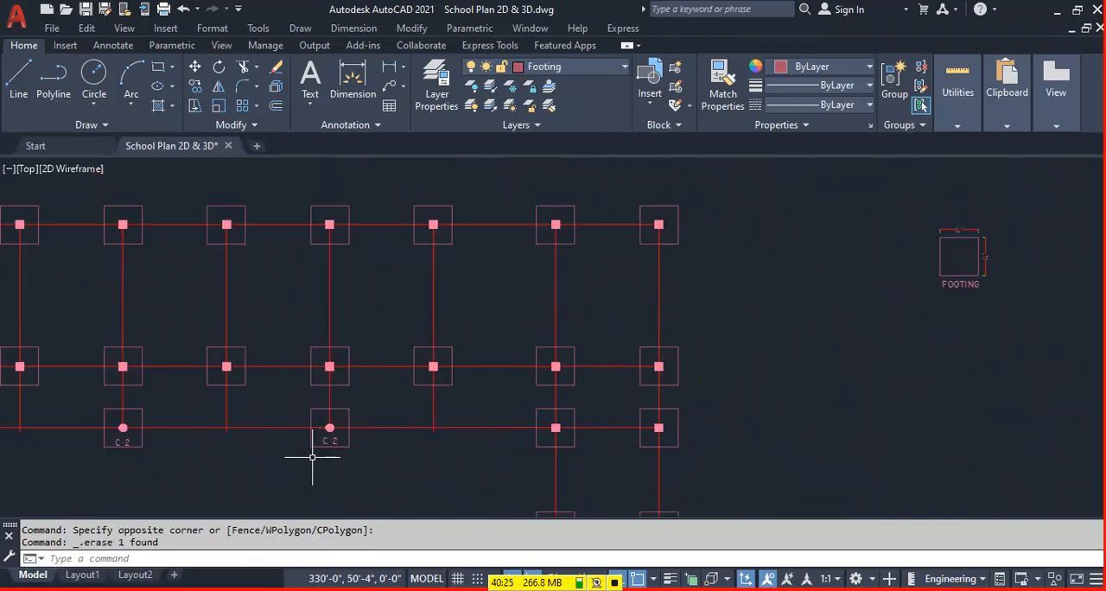
Erase the C-2 labels below the two round columns.
click(362, 429)
key(Delete)
click(103, 459)
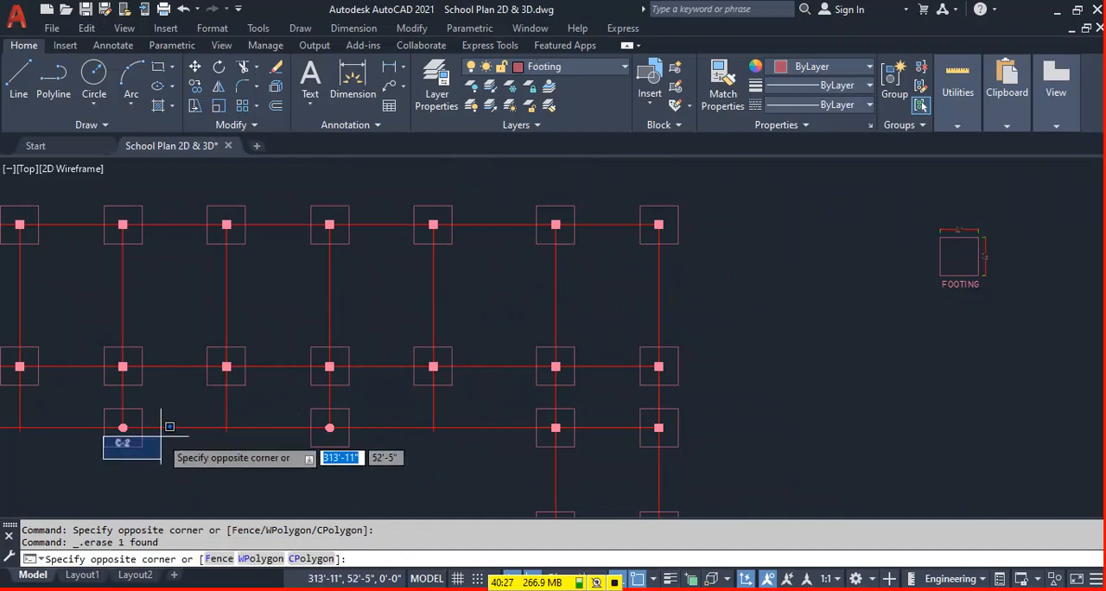
click(163, 424)
key(Delete)
Erase the C-1 labels of the right wing's two bottom footings.
scroll(334, 408, down, 3)
scroll(504, 438, up, 2)
scroll(503, 438, up, 3)
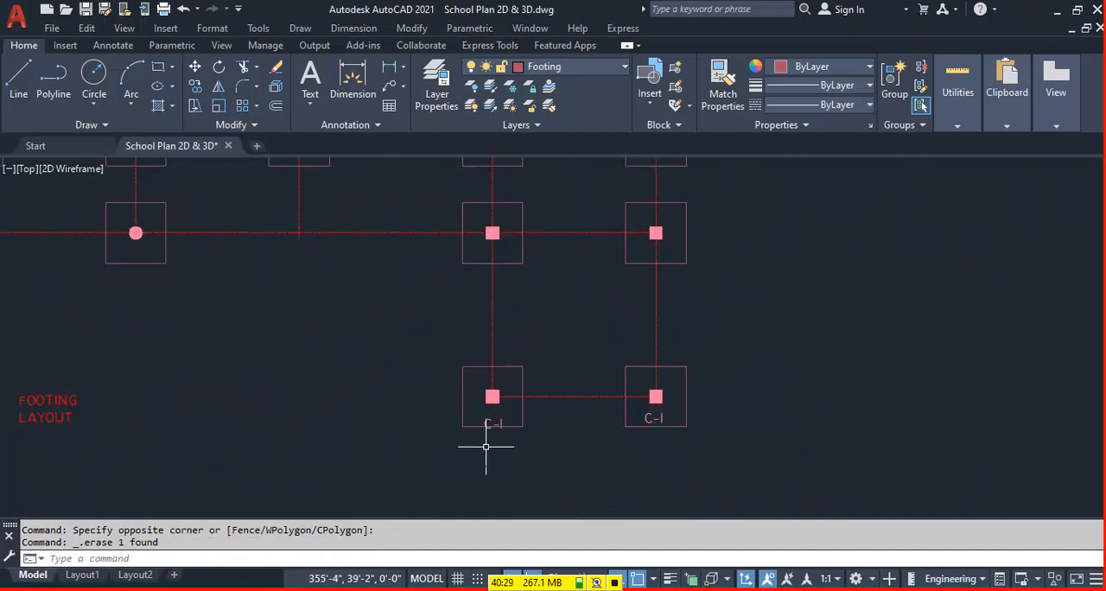
click(475, 444)
click(712, 394)
key(Delete)
Copy a C-1 label from the column layout into the top row's first footing and change its text to F-1.
scroll(597, 429, down, 4)
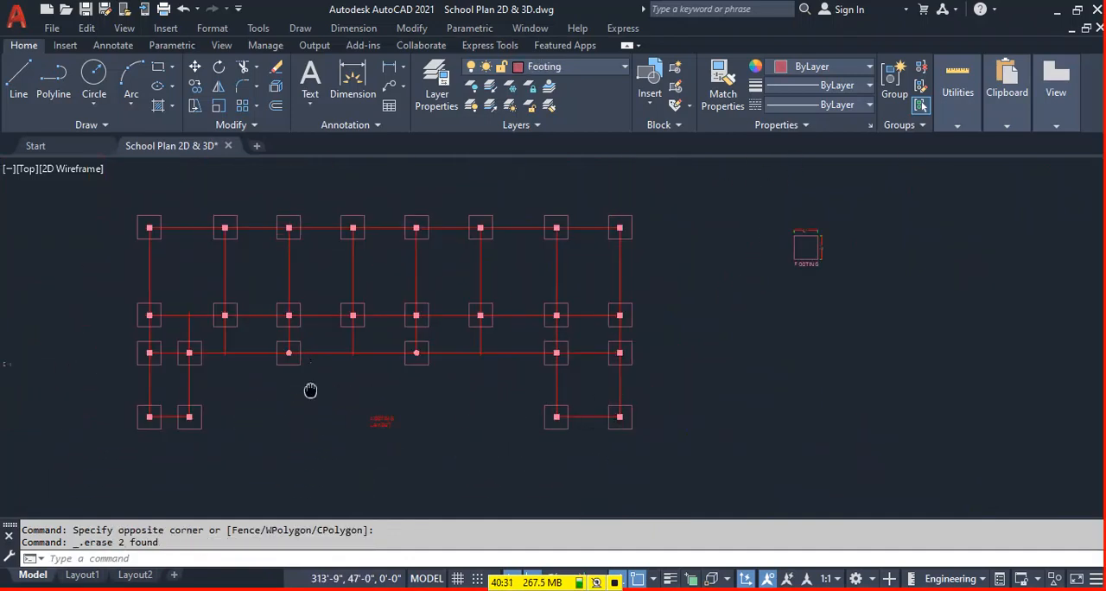
middle_drag(309, 389, 572, 428)
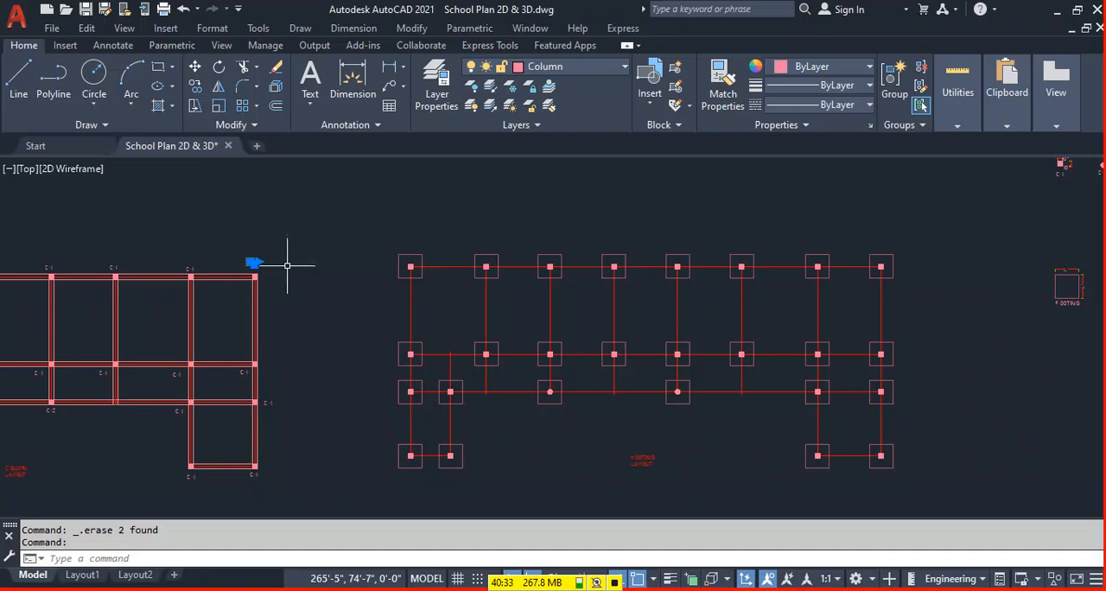
key(ctrl+v)
scroll(476, 299, up, 3)
scroll(370, 239, up, 3)
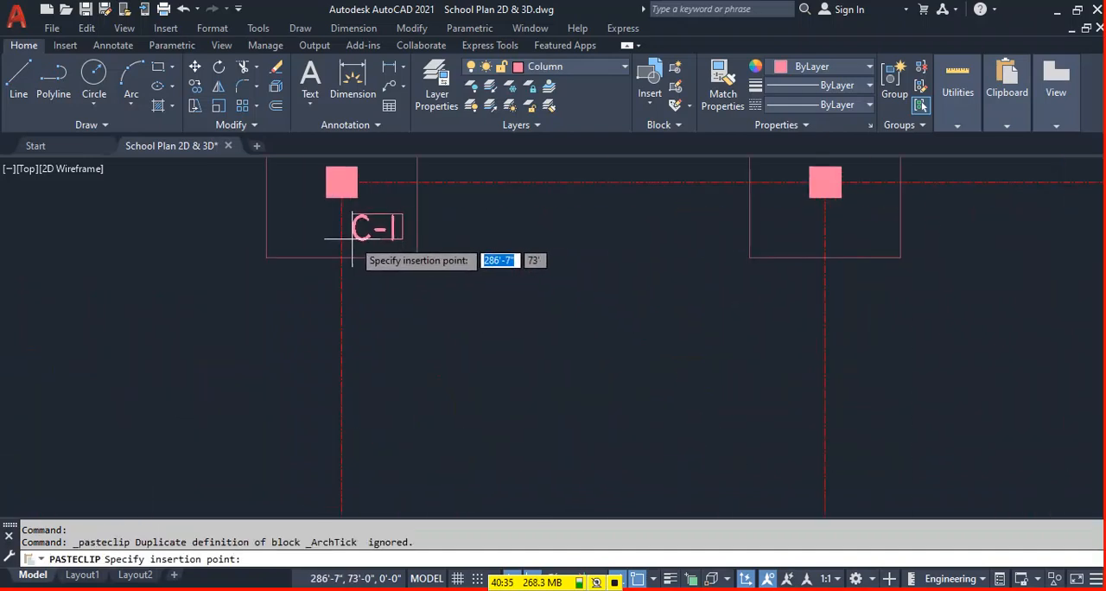
click(353, 239)
double_click(359, 226)
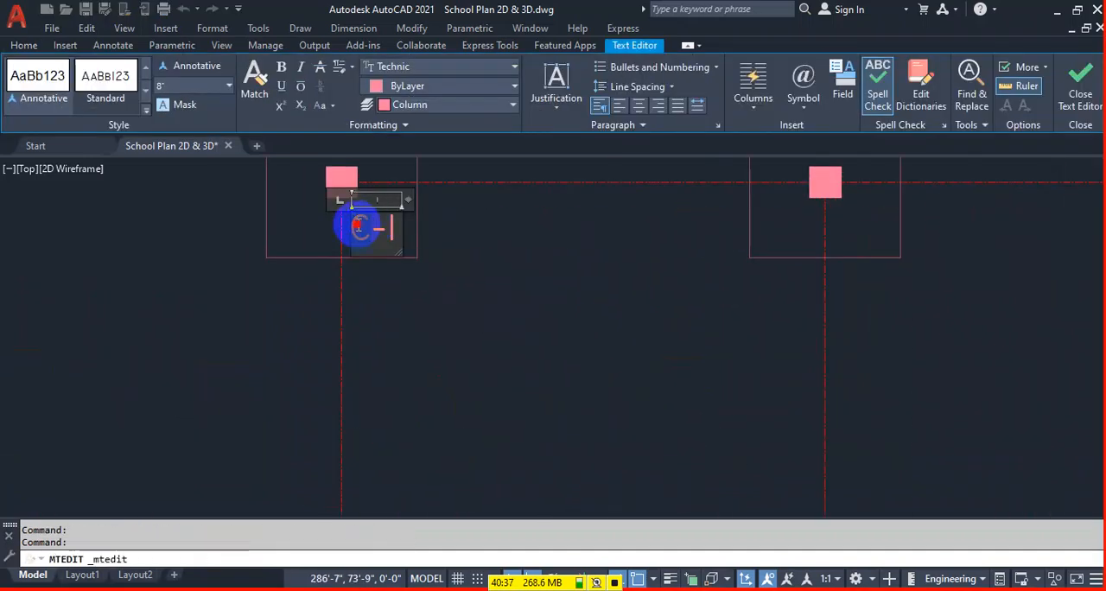
click(518, 366)
Copy the F-1 label to the other seven footings of the top row, using the footing's lower right corner as base point.
scroll(383, 307, down, 3)
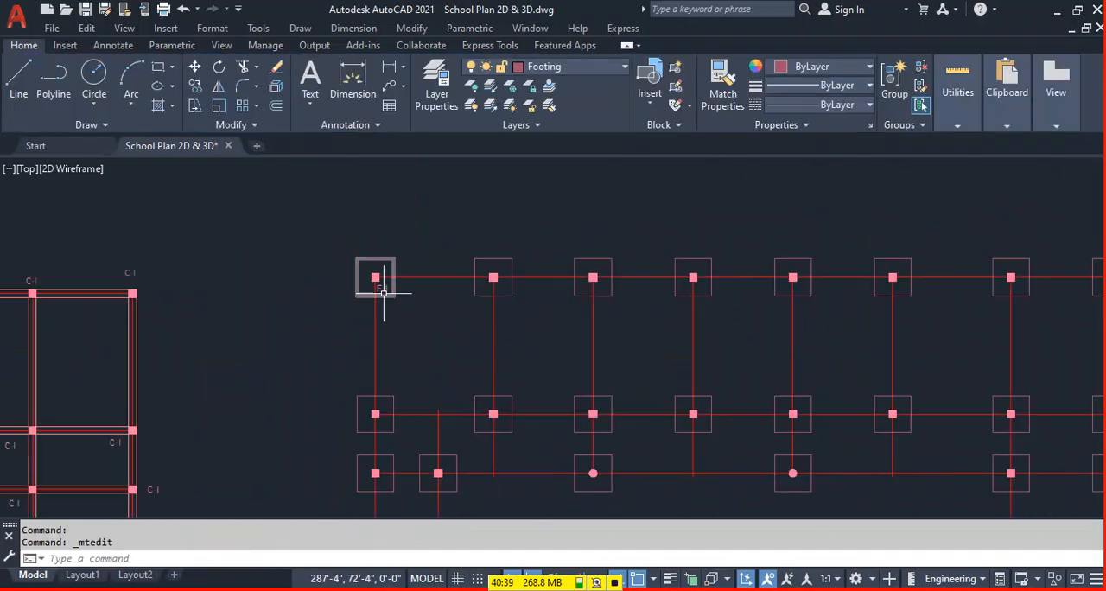
text(o)
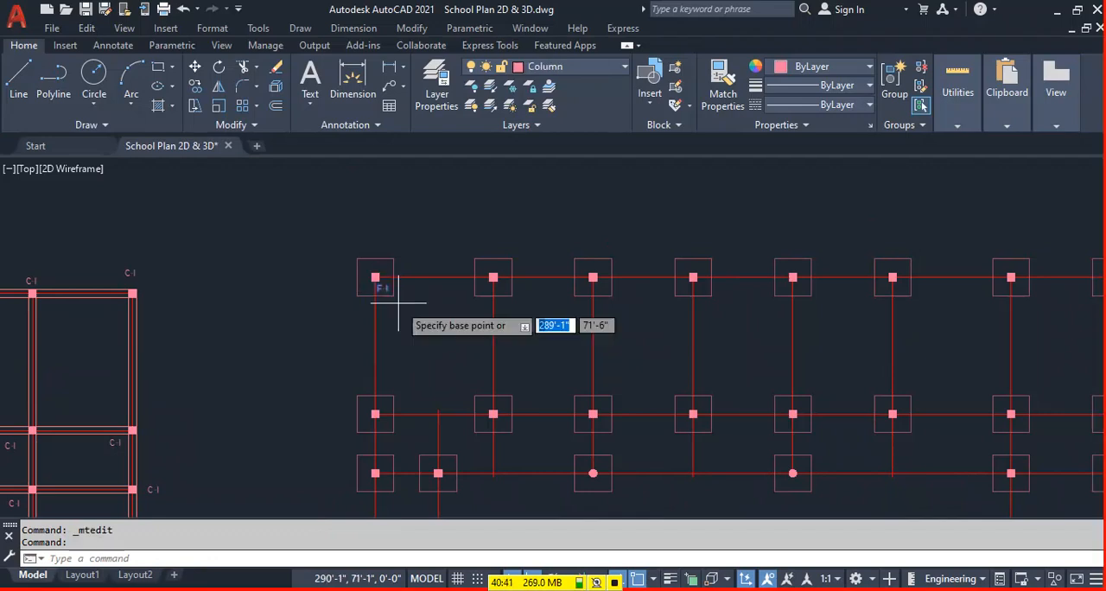
key(Return)
click(393, 296)
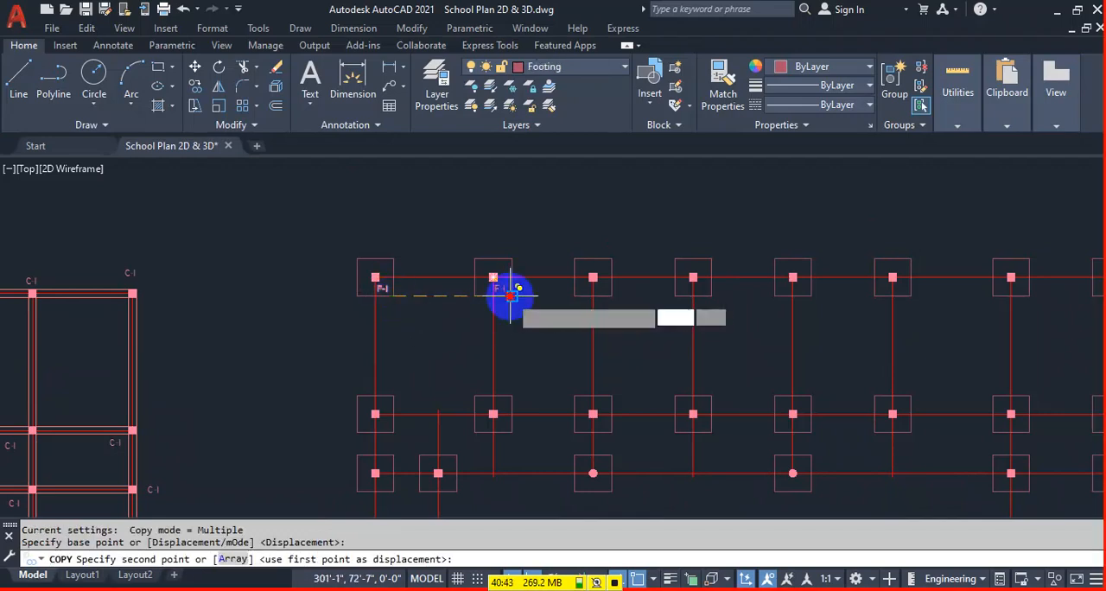
click(509, 296)
click(610, 295)
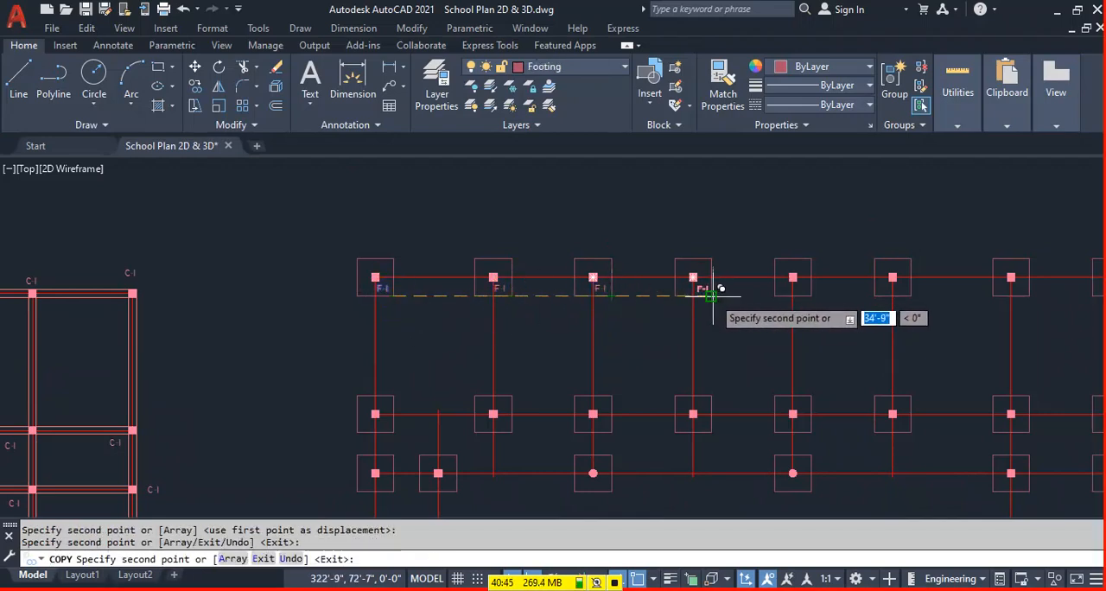
click(710, 296)
click(809, 296)
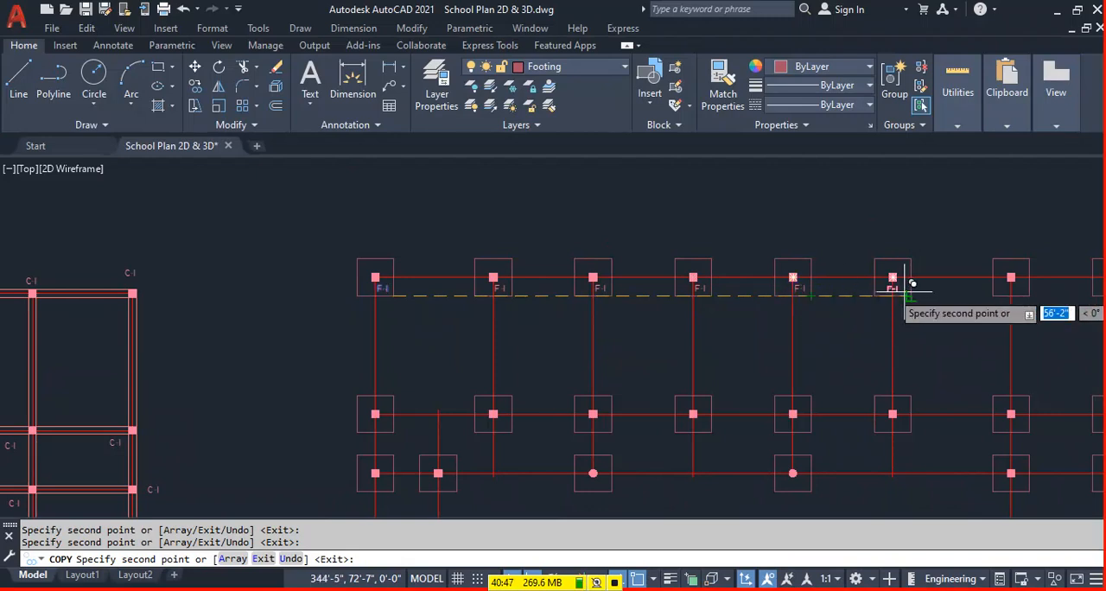
click(911, 295)
middle_drag(878, 324, 597, 302)
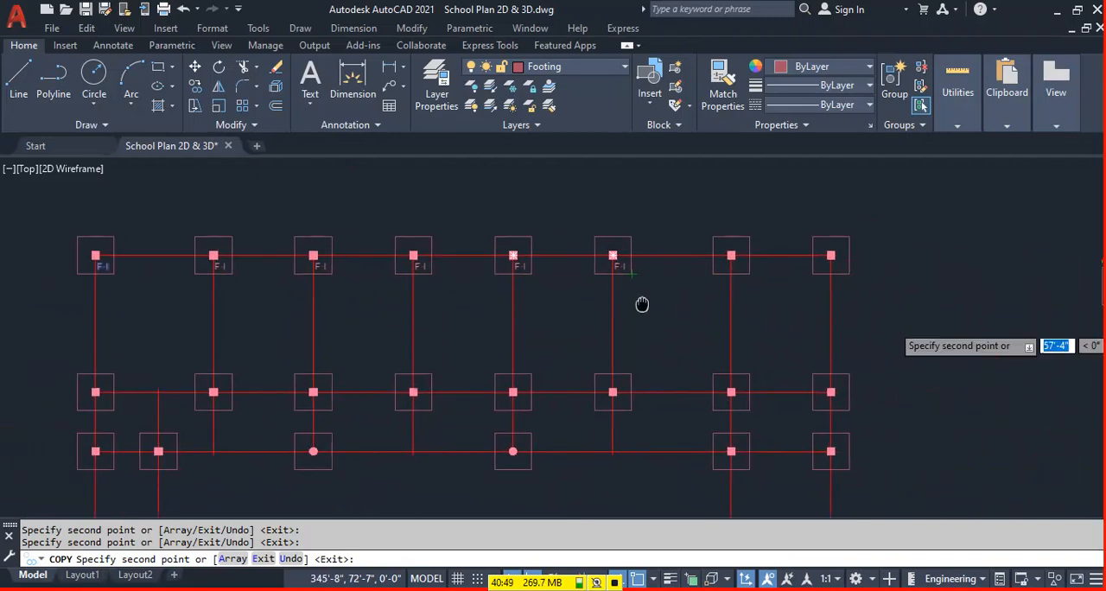
click(748, 274)
click(851, 263)
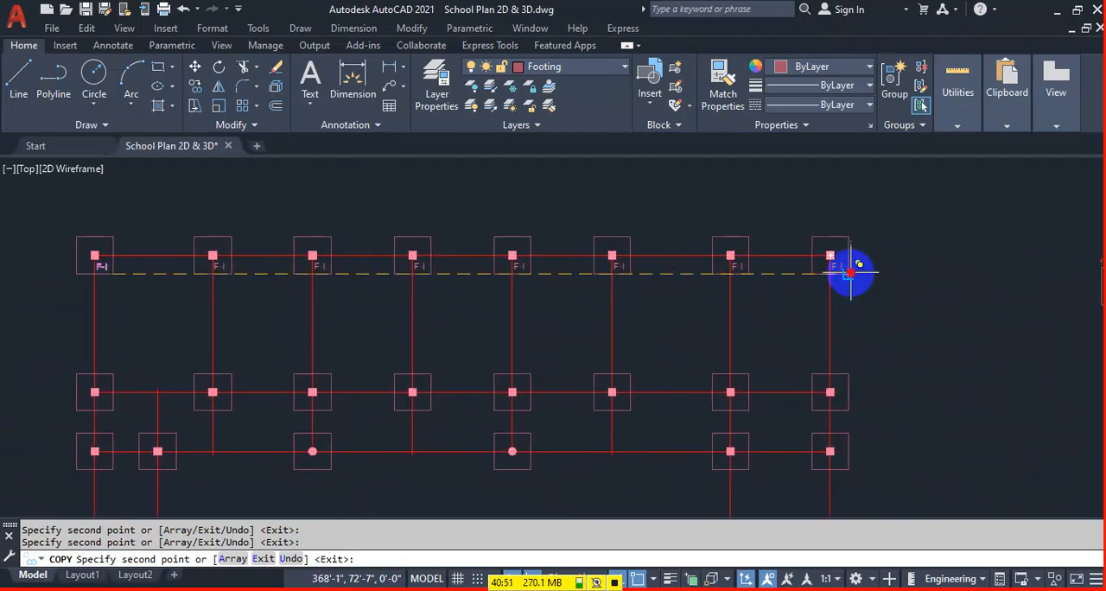
Place F-1 label copies in the right wing's four footings of the second and third rows.
click(839, 395)
click(851, 457)
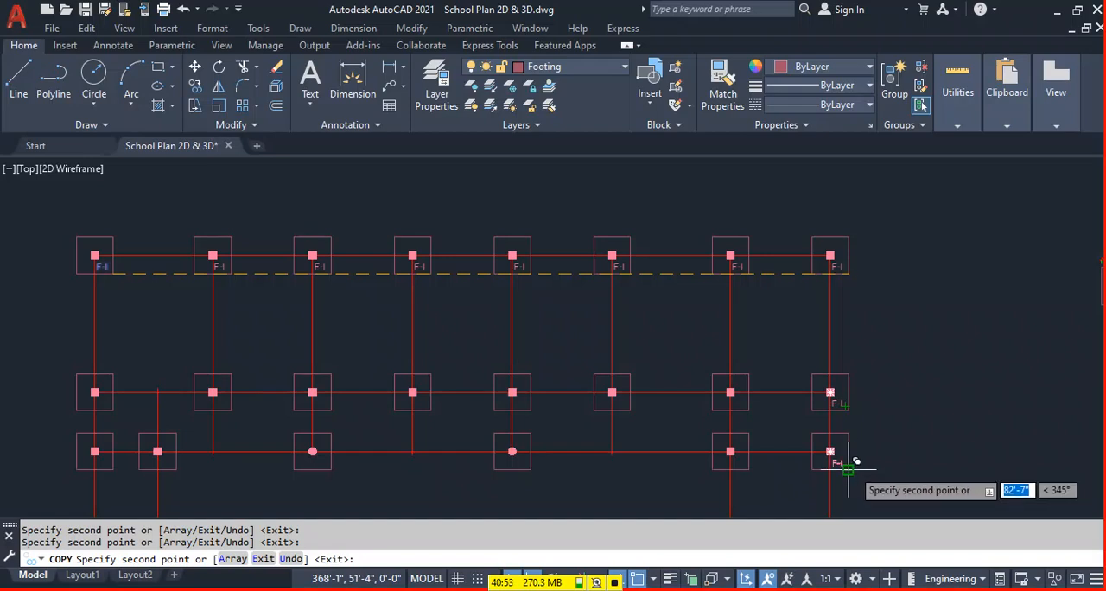
click(750, 453)
click(750, 398)
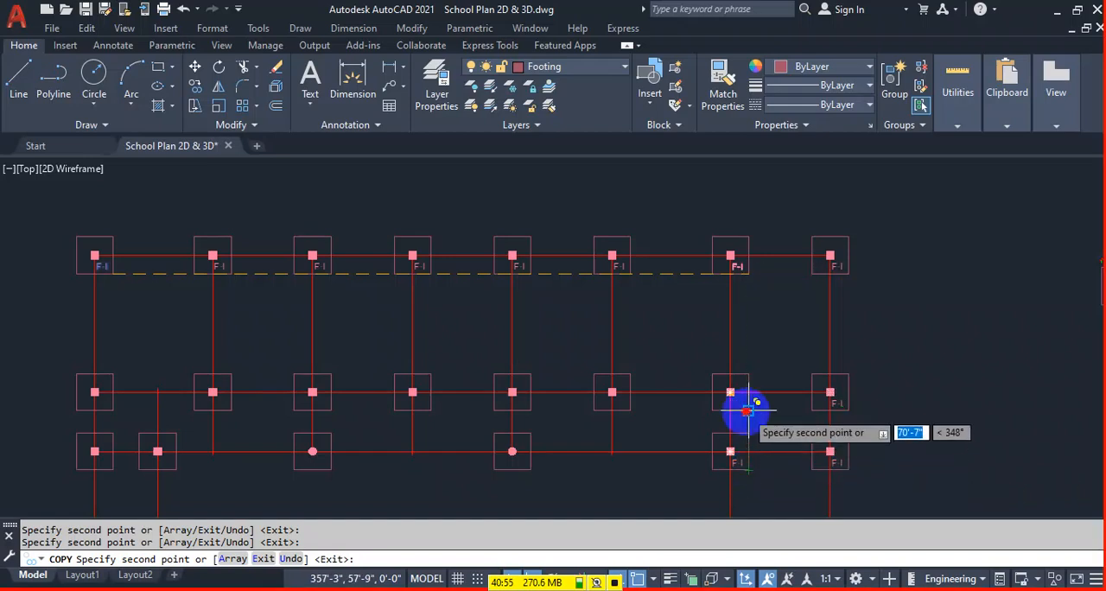
Place F-1 label copies in the remaining footings of the second and third rows, using each footing's lower right corner.
click(615, 404)
click(523, 462)
click(529, 400)
click(427, 409)
click(331, 469)
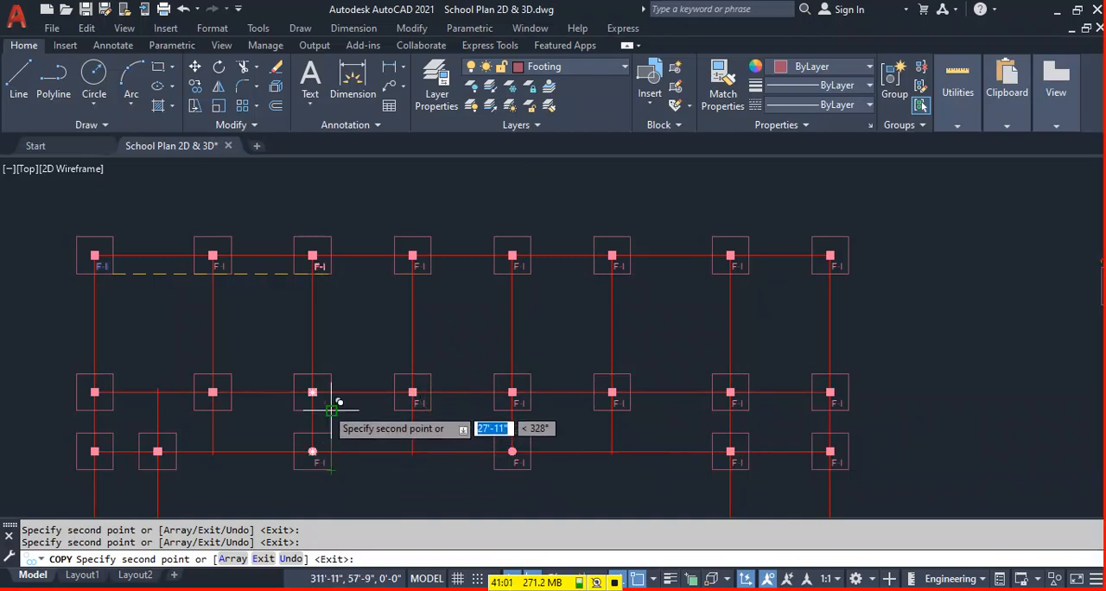
click(331, 410)
click(232, 409)
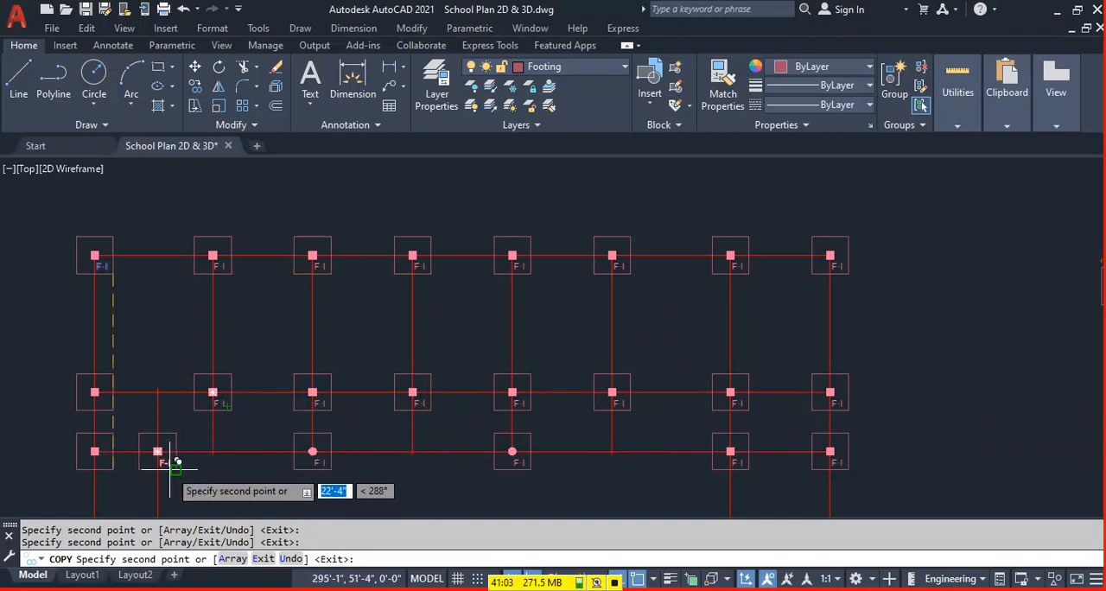
click(177, 470)
click(113, 469)
click(113, 409)
Place F-1 label copies in the left wing's two bottom footings and end the copying.
scroll(403, 265, down, 3)
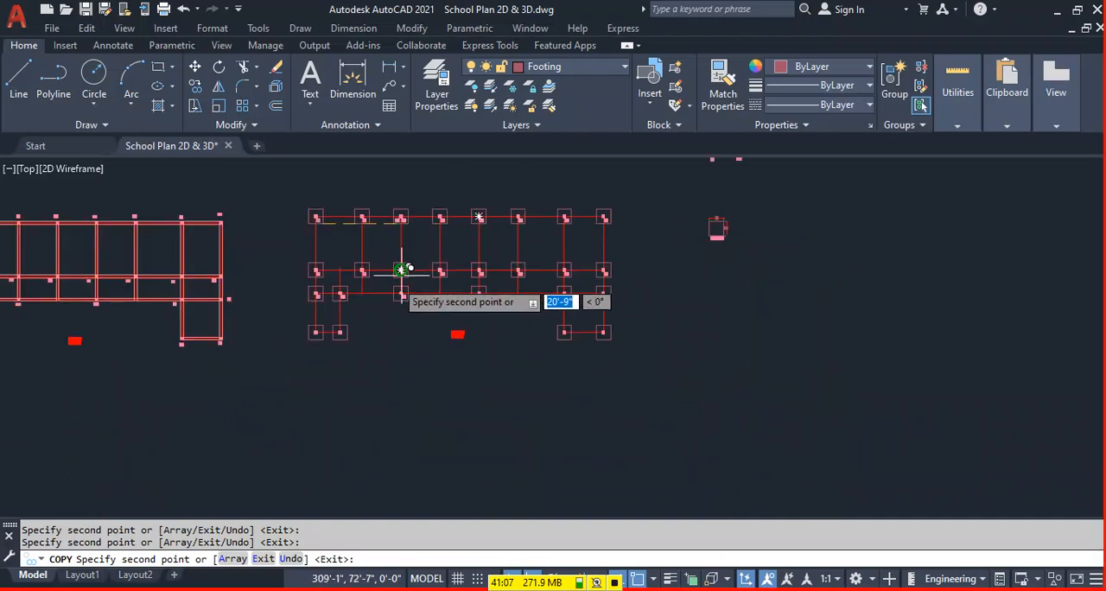
scroll(302, 314, up, 4)
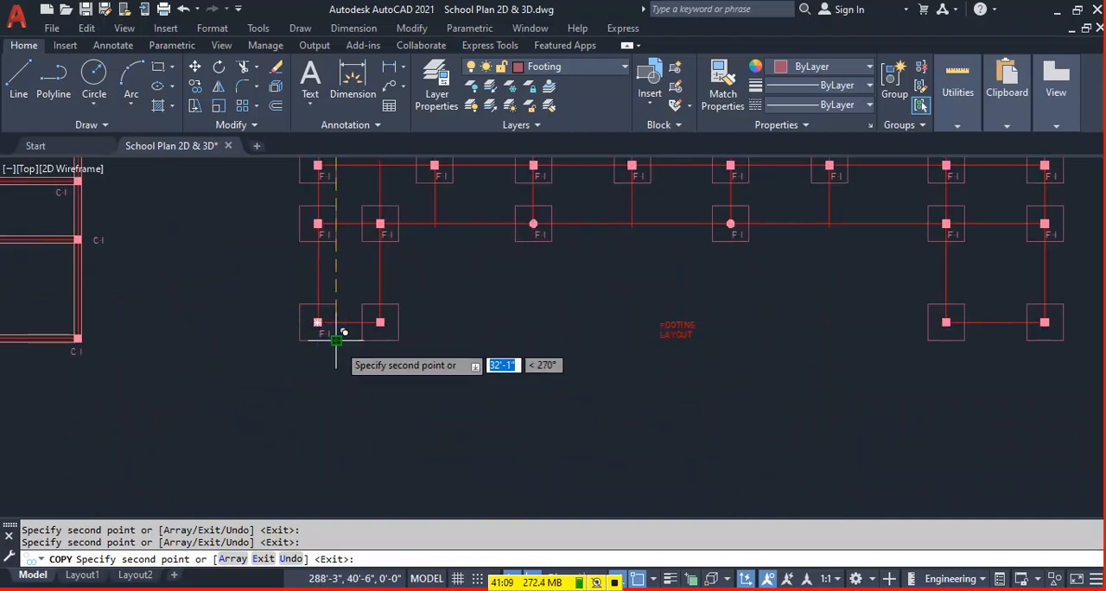
click(396, 338)
scroll(605, 329, down, 4)
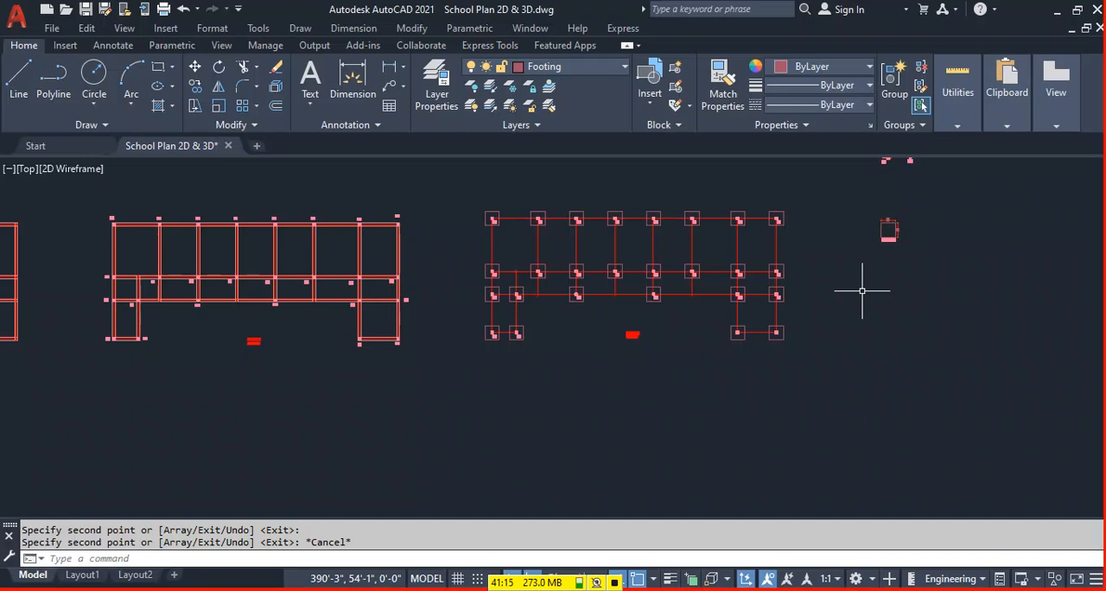
Review the grade beam, column and footing layouts, and open the FOOTING LAYOUT title's text, closing it without edits.
scroll(388, 316, down, 4)
scroll(345, 307, up, 2)
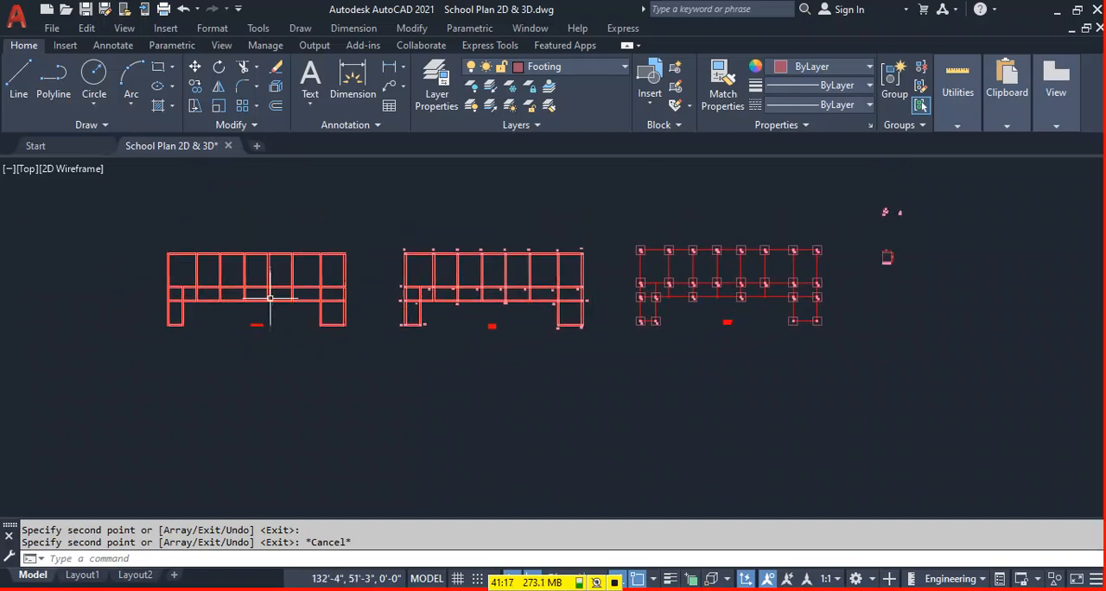
scroll(182, 288, up, 4)
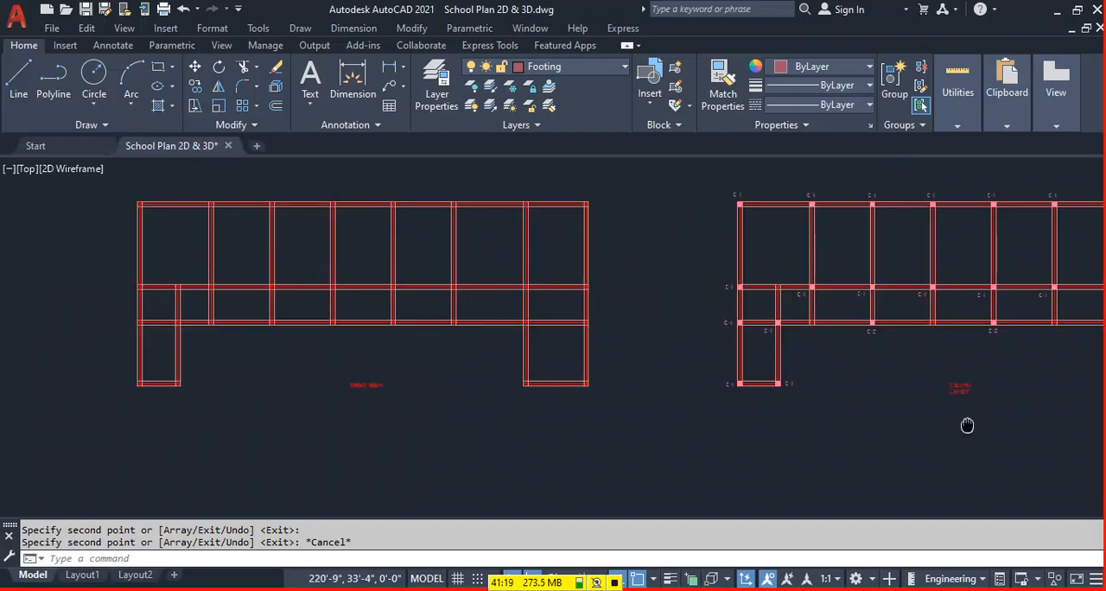
middle_drag(967, 424, 528, 416)
scroll(531, 395, up, 2)
middle_drag(934, 451, 361, 408)
middle_drag(876, 363, 691, 371)
scroll(723, 371, up, 5)
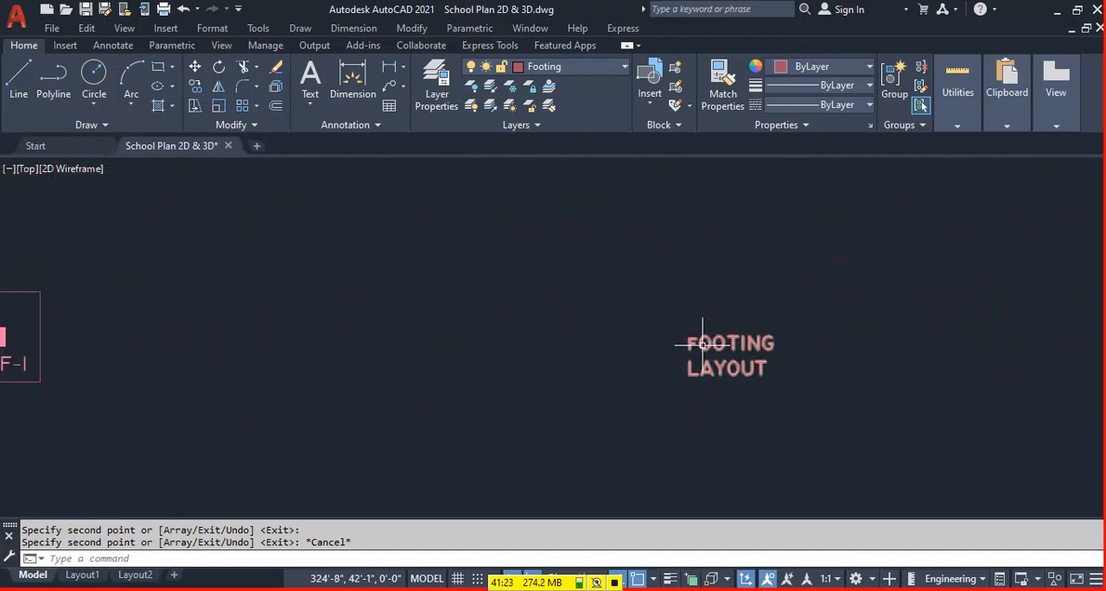
double_click(702, 339)
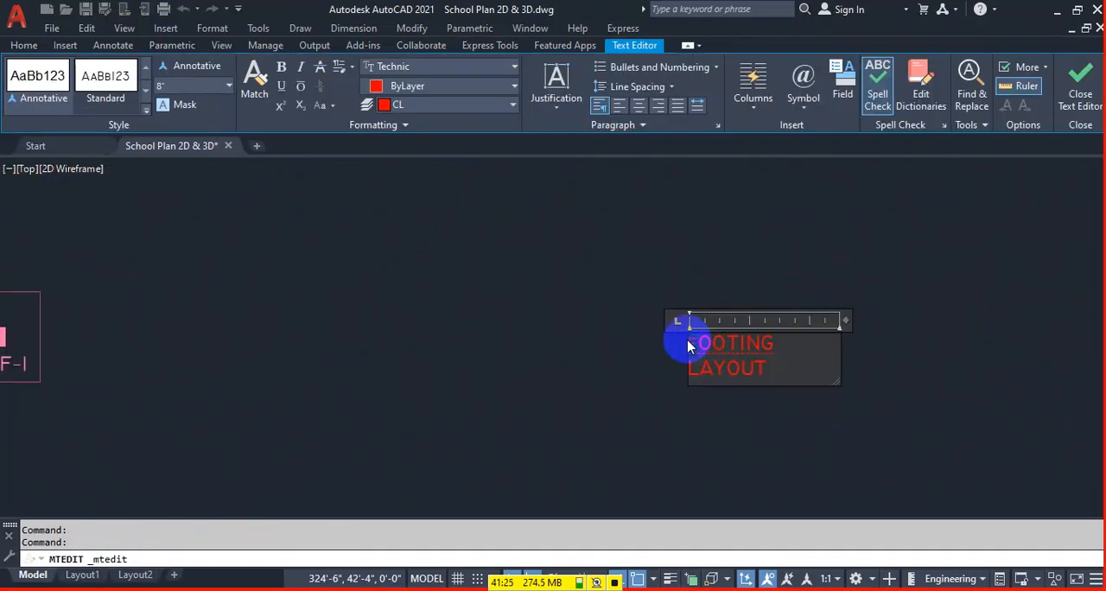
click(608, 398)
Save the drawing.
scroll(608, 398, down, 5)
middle_drag(526, 388, 650, 402)
key(ctrl+s)
Copy the whole grade beam layout with its title and paste it in the empty space to its left.
mouse_move(128, 377)
middle_down()
mouse_move(470, 341)
mouse_move(793, 373)
middle_up()
click(825, 232)
click(423, 408)
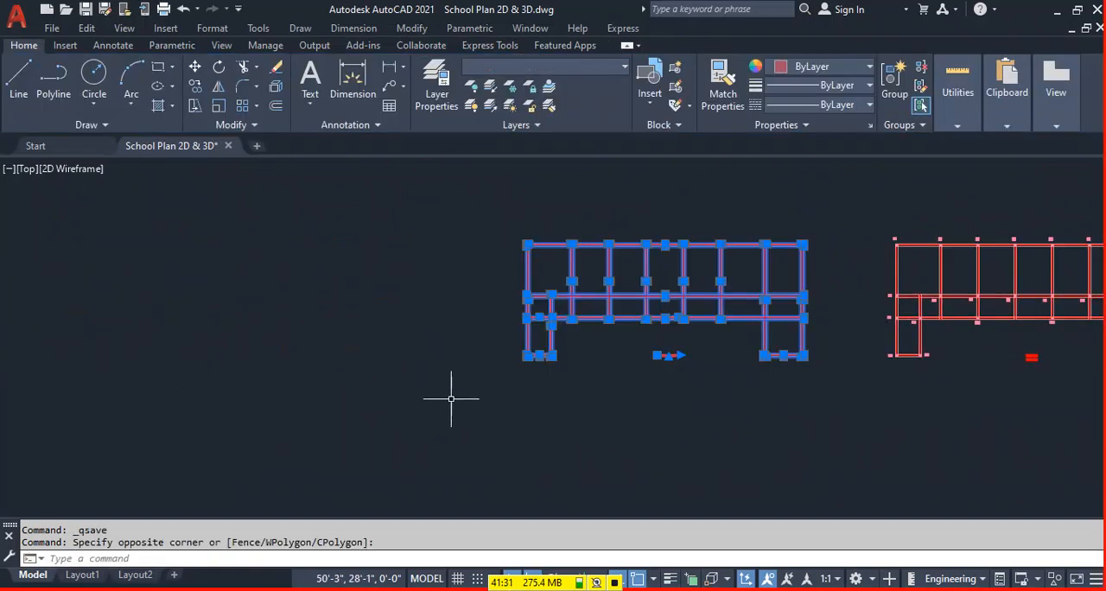
key(ctrl+c)
key(ctrl+v)
mouse_move(181, 375)
middle_down()
mouse_move(653, 315)
mouse_move(792, 390)
mouse_move(517, 359)
middle_up()
scroll(694, 294, up, 5)
scroll(544, 362, down, 5)
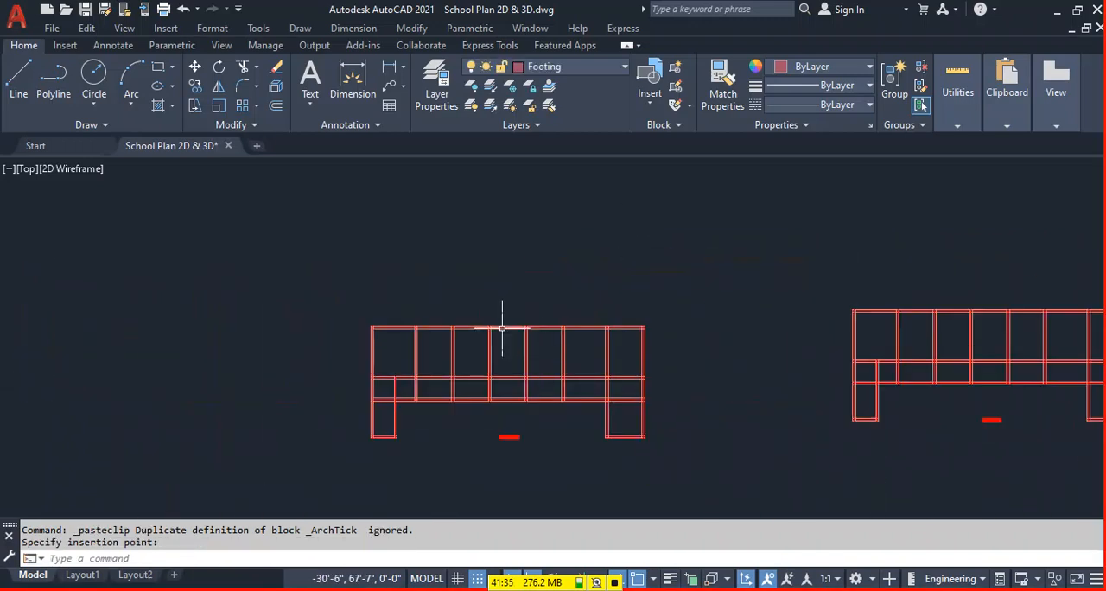
Draw a rectangle about 100'-5" by 57'-2" around the pasted beam layout.
right_click(502, 328)
click(503, 329)
text(R)
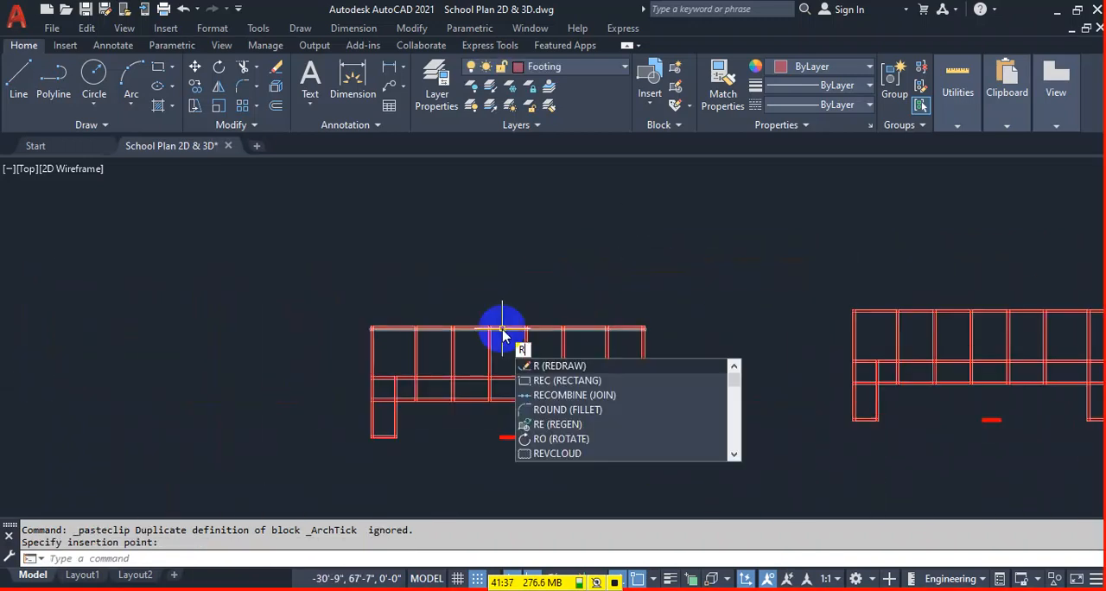
text(EC)
key(Return)
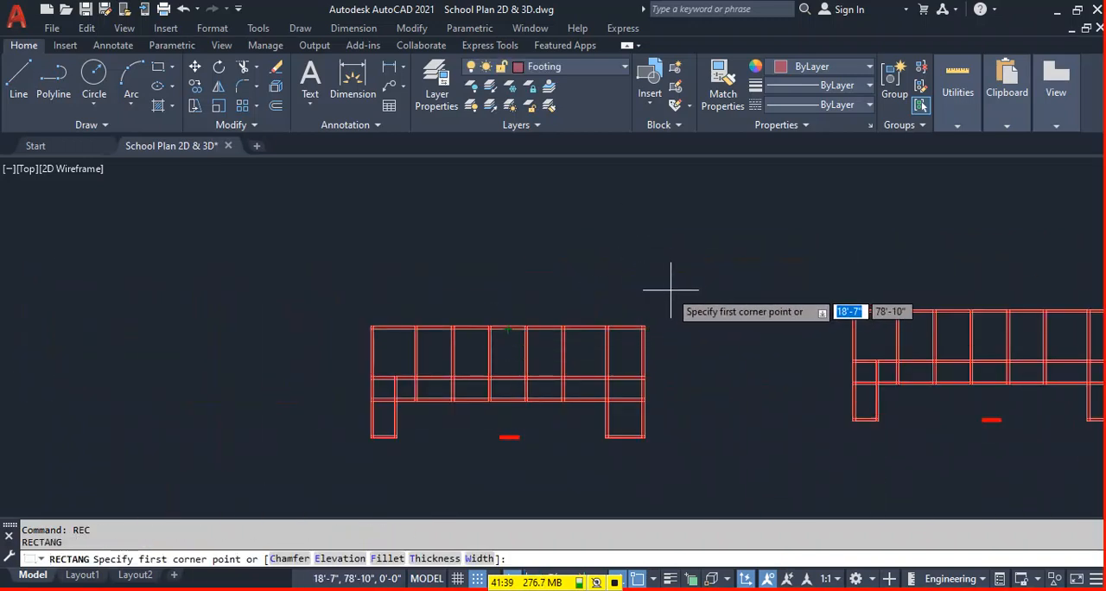
click(675, 288)
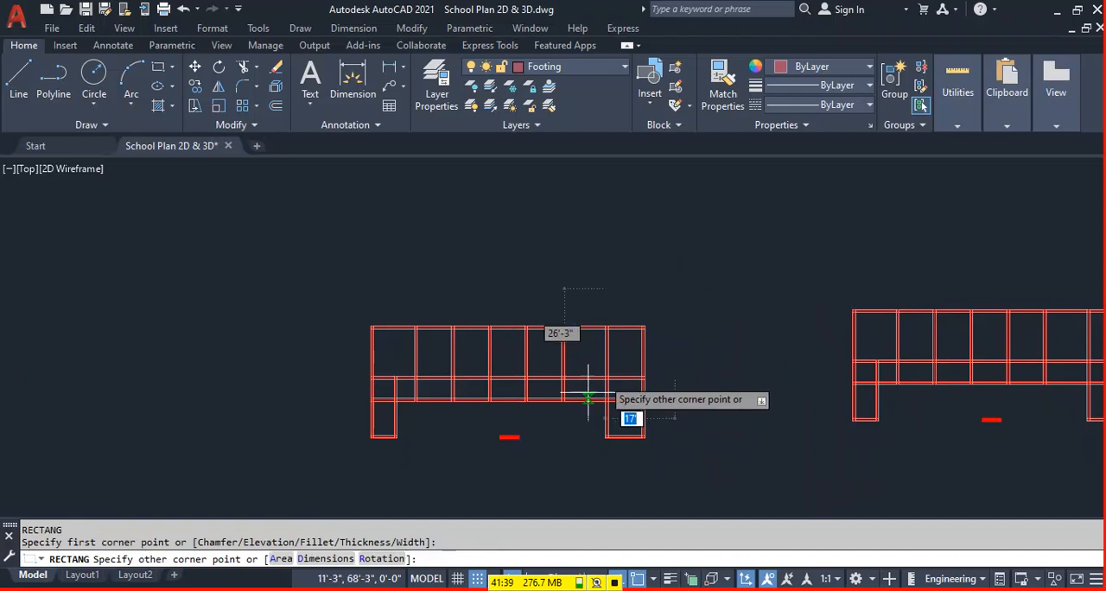
click(333, 482)
Move the surrounding rectangle to layer 0.
click(648, 260)
click(599, 289)
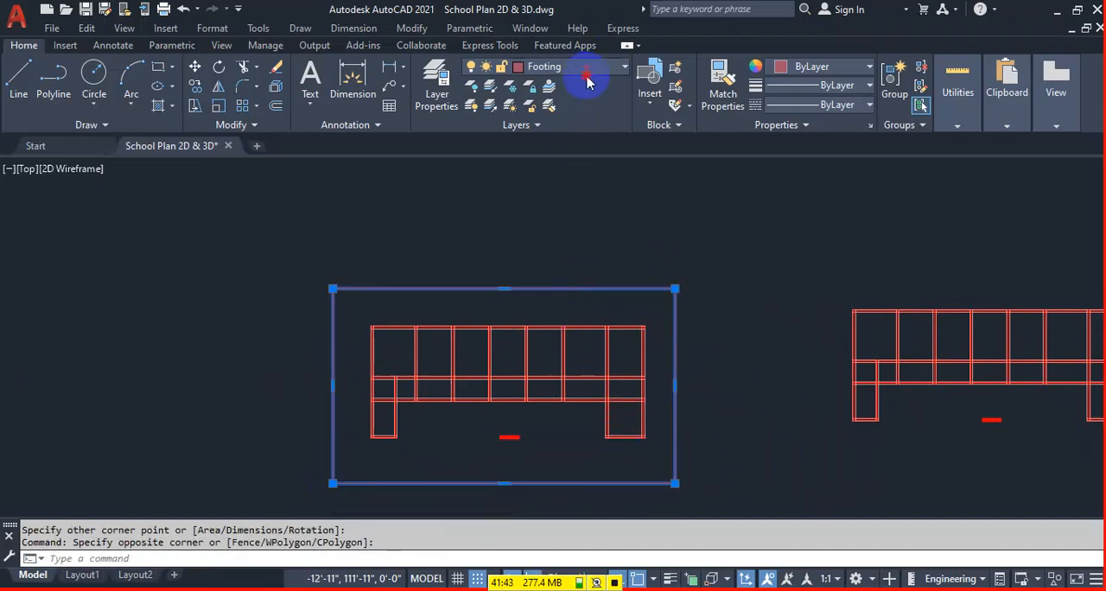
click(566, 66)
click(553, 87)
key(Escape)
Extend the vertical beam edges and centerlines of the pasted layout up to the rectangle's top edge.
text(EX)
key(Return)
scroll(635, 318, up, 4)
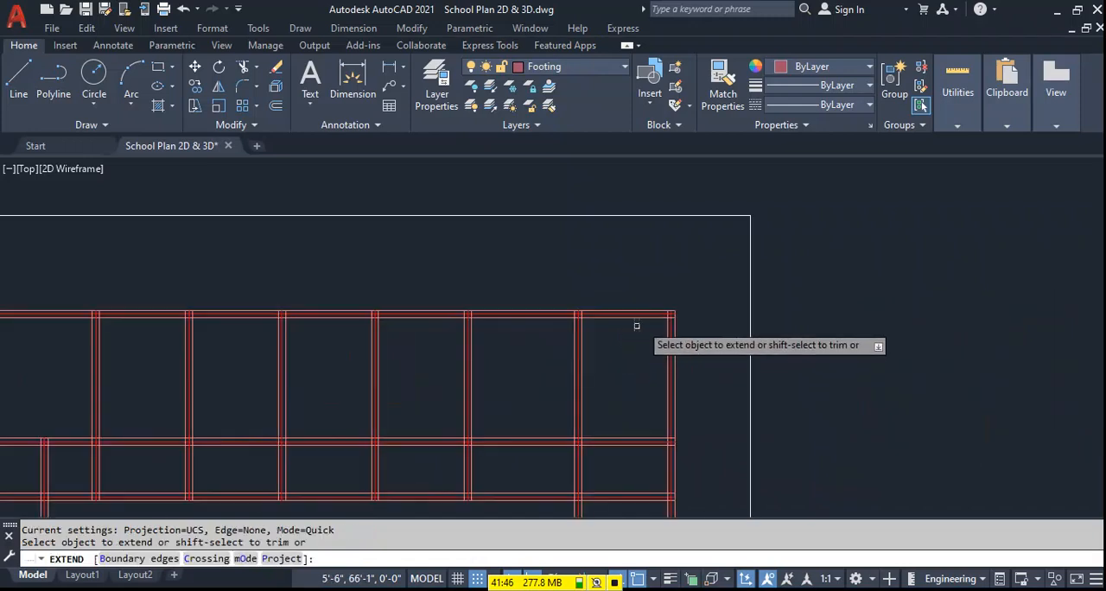
click(702, 330)
scroll(141, 388, down, 4)
key(Return)
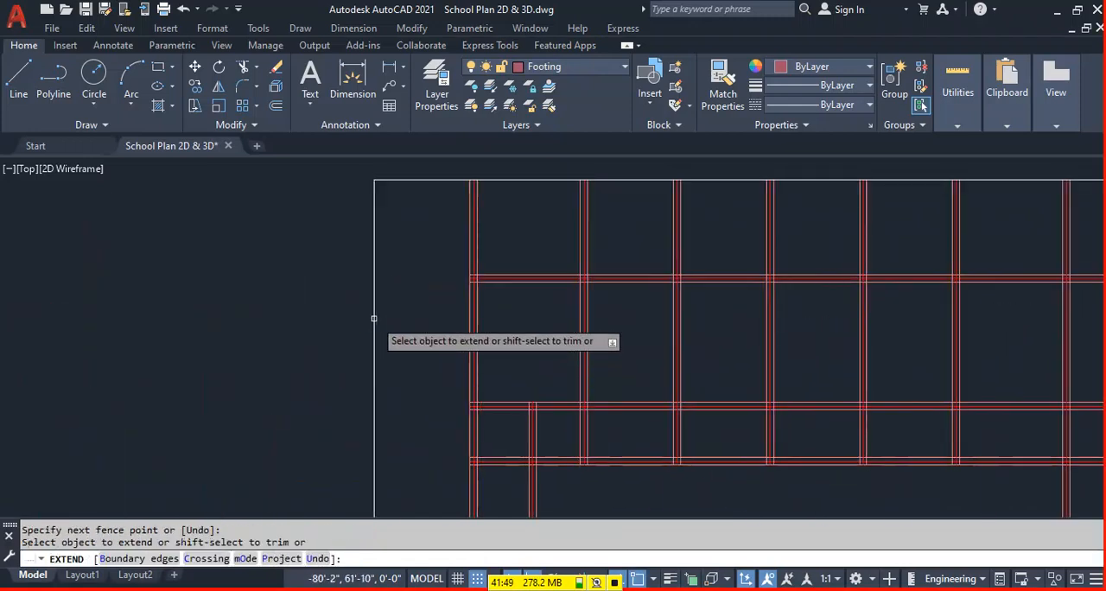
Extend the horizontal beam edges and centerlines of the pasted layout to the rectangle's right edge with a fence selection.
scroll(415, 311, down, 3)
click(664, 280)
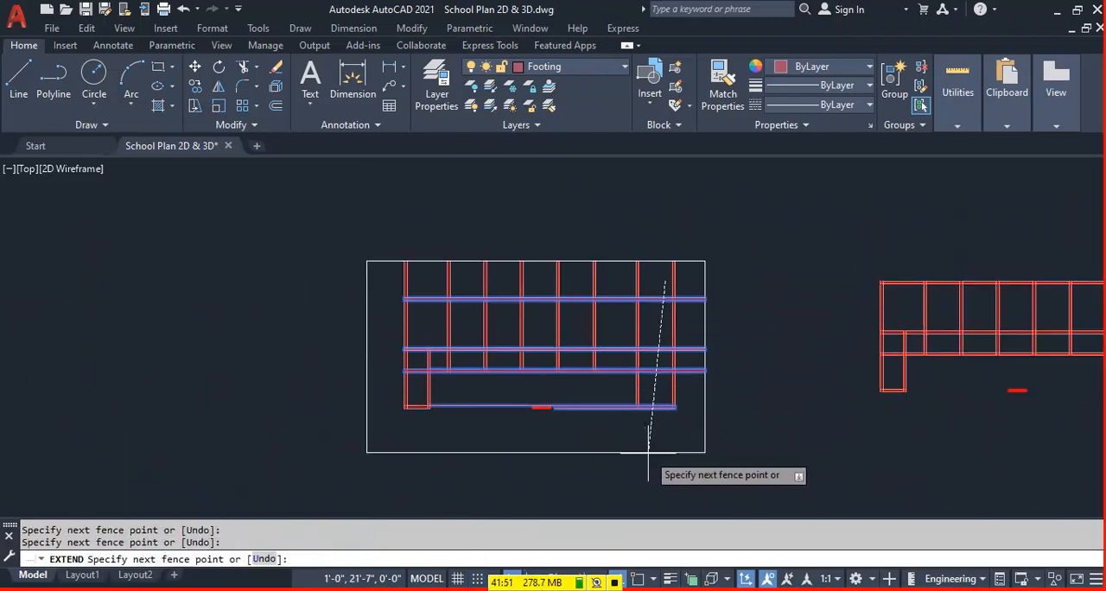
click(664, 474)
key(Return)
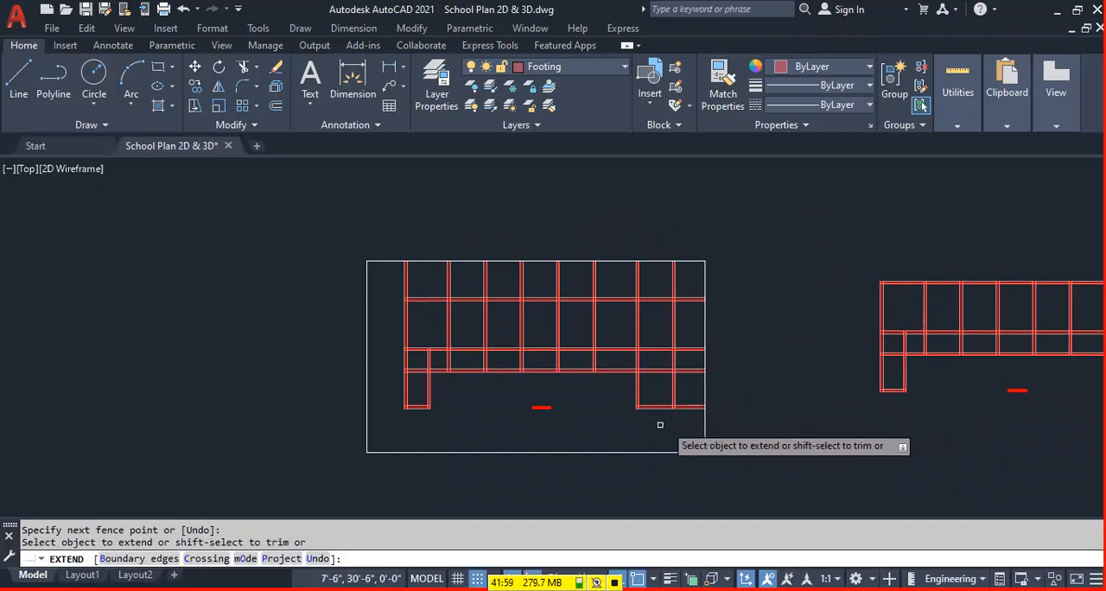
key(Escape)
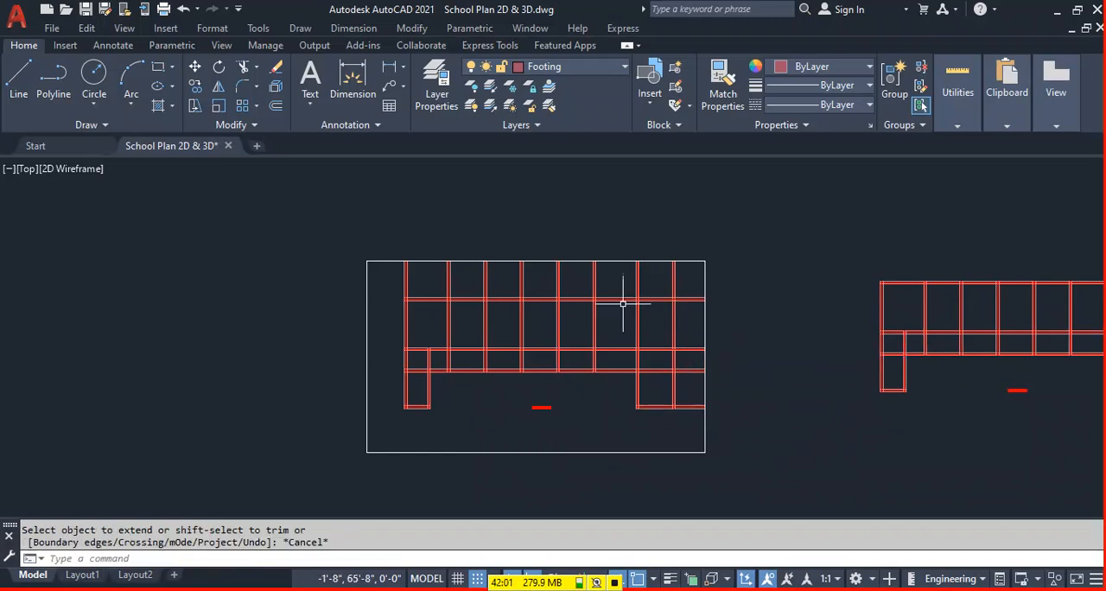
Trim the horizontal beam edge lines beyond the layout's right side, keeping the centerline extensions.
text(TR)
key(Return)
scroll(726, 273, up, 4)
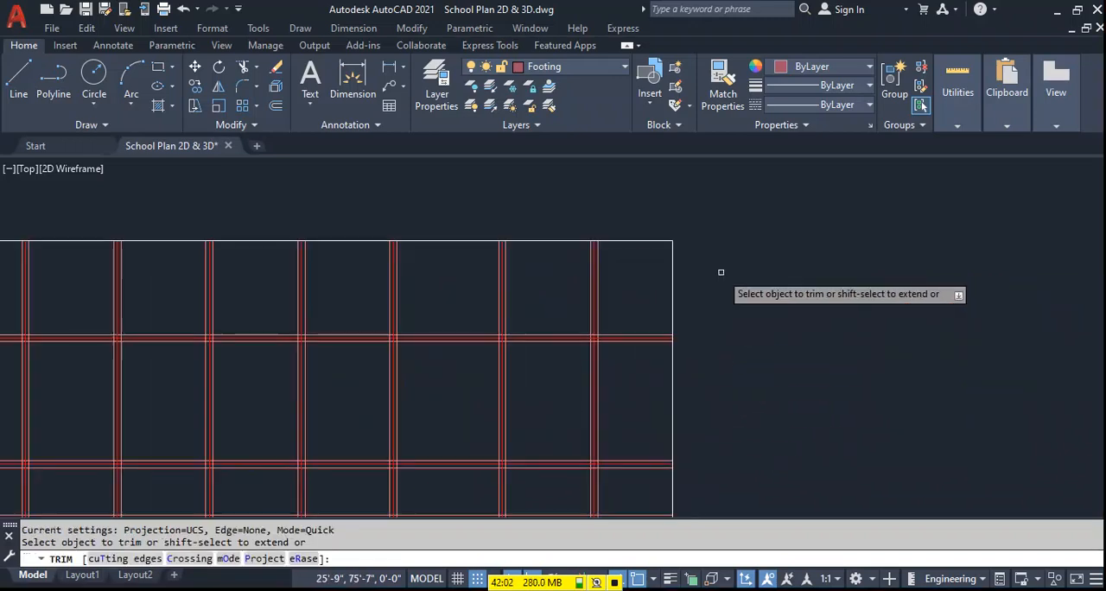
click(607, 334)
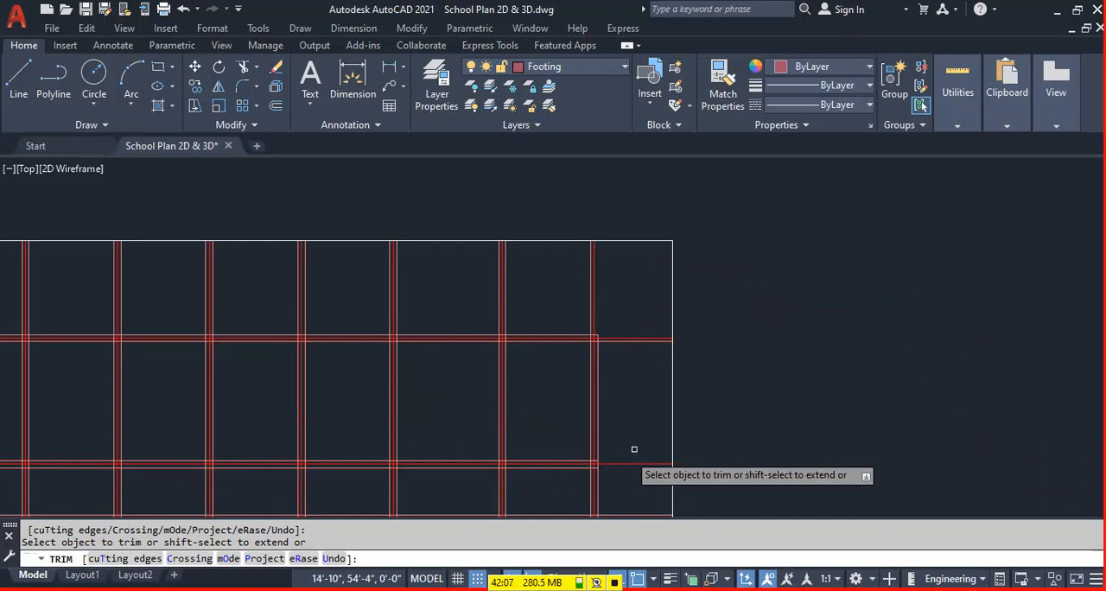
scroll(617, 459, down, 3)
scroll(630, 435, up, 3)
click(613, 401)
click(616, 490)
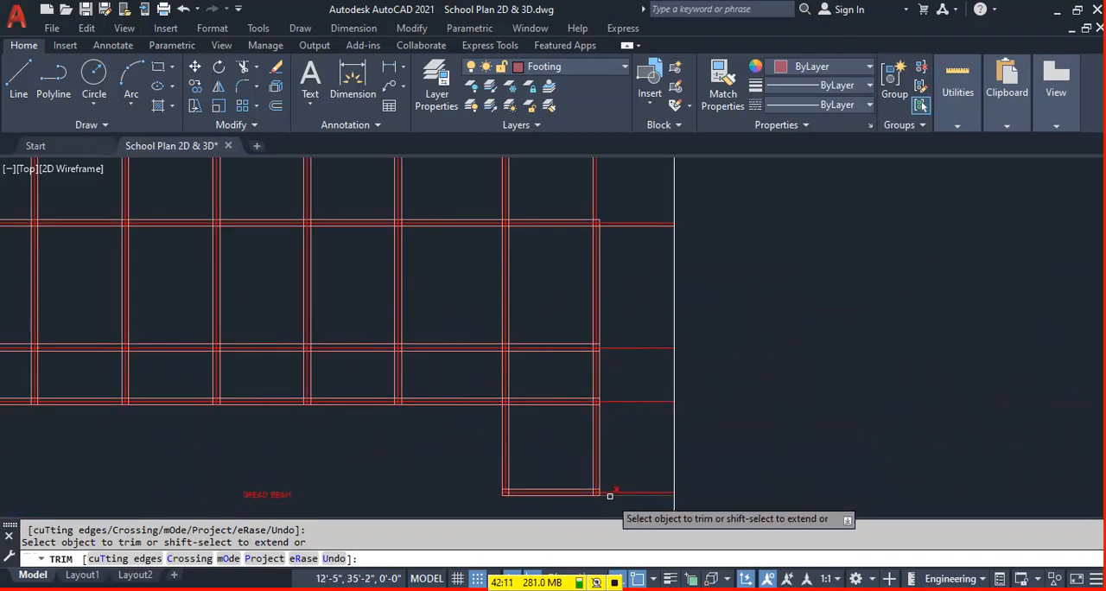
Trim the vertical beam edge lines above the layout's top beam from right to left, keeping the centerline extensions.
scroll(699, 460, down, 2)
scroll(630, 274, up, 2)
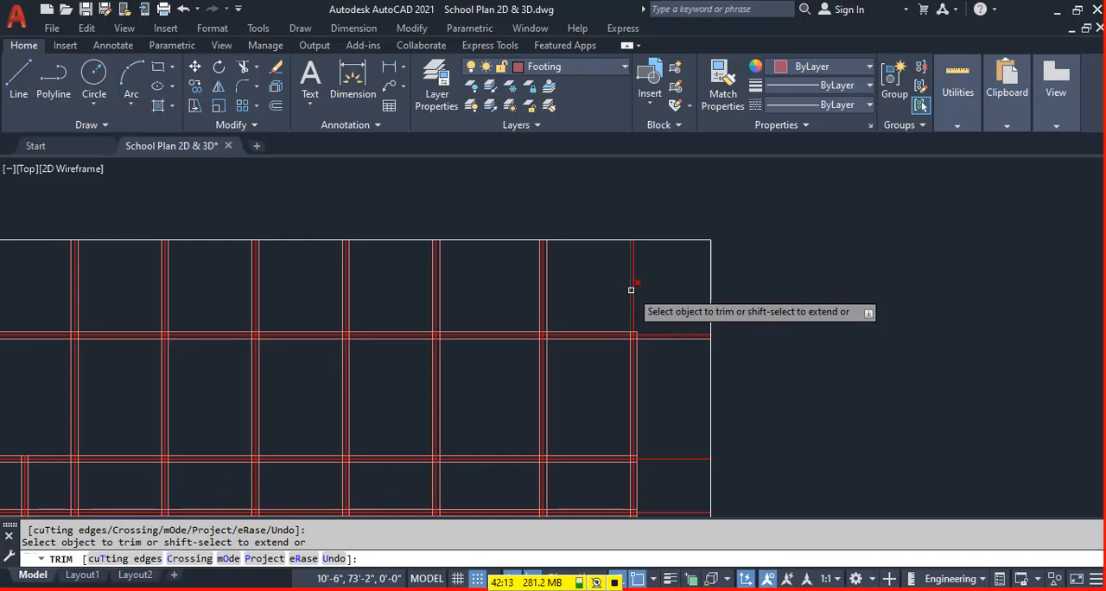
click(546, 302)
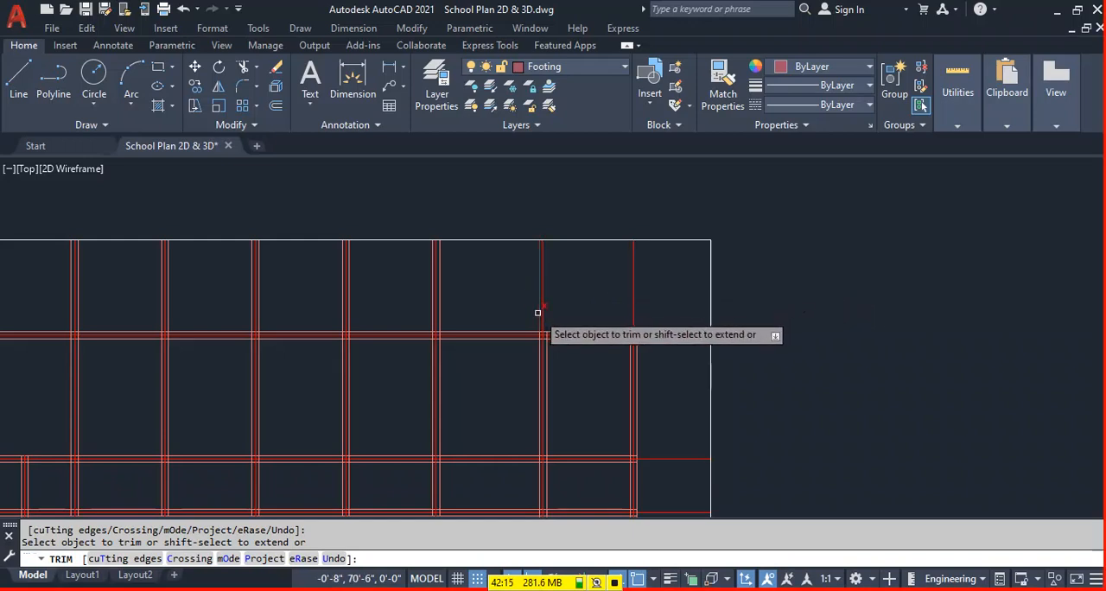
click(439, 308)
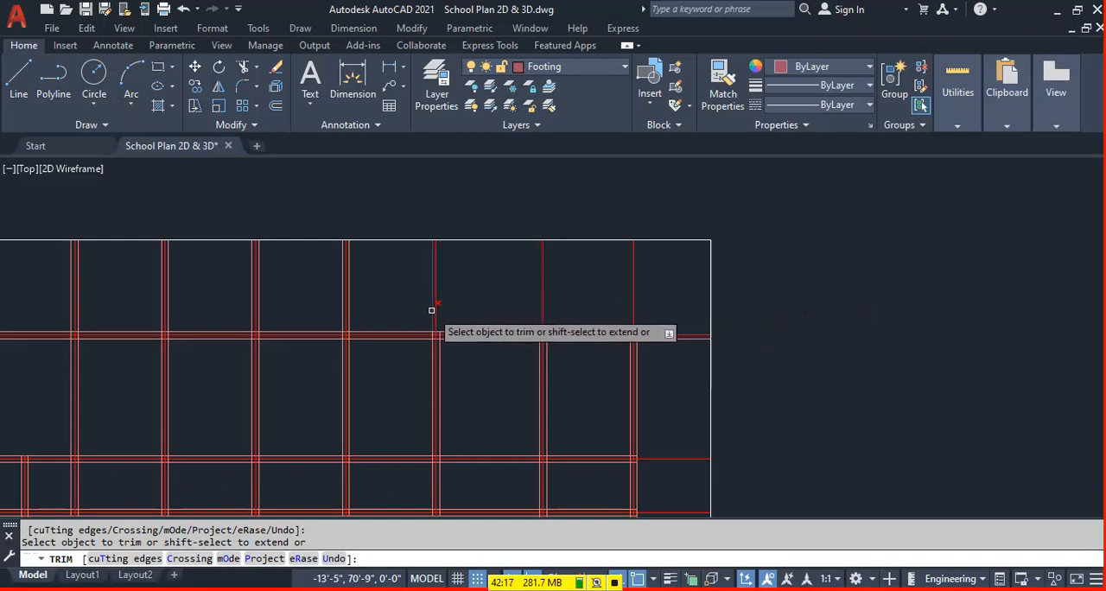
click(348, 318)
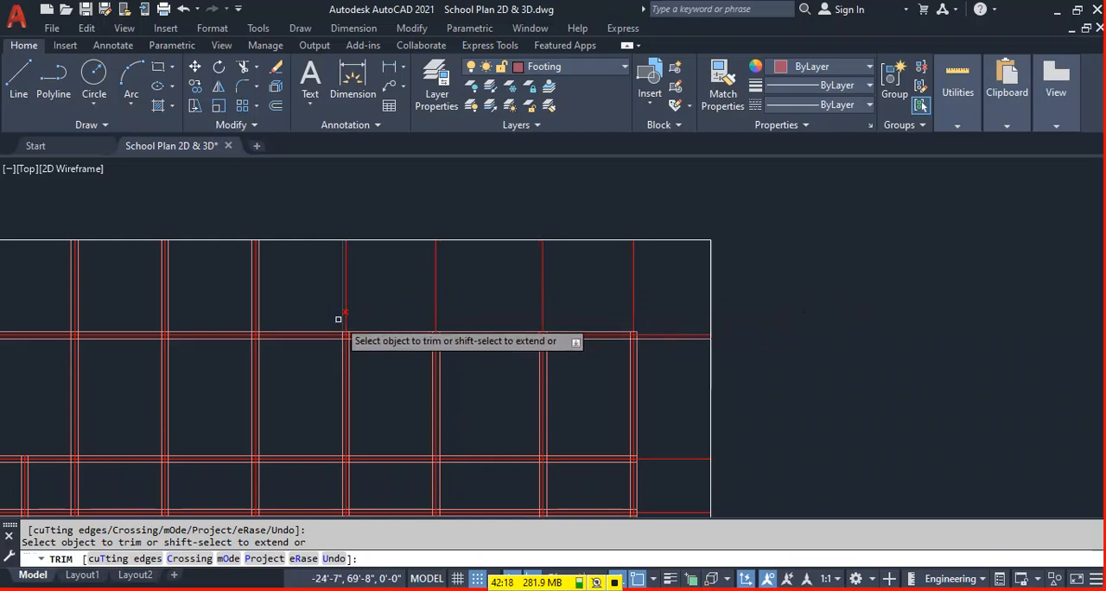
click(260, 321)
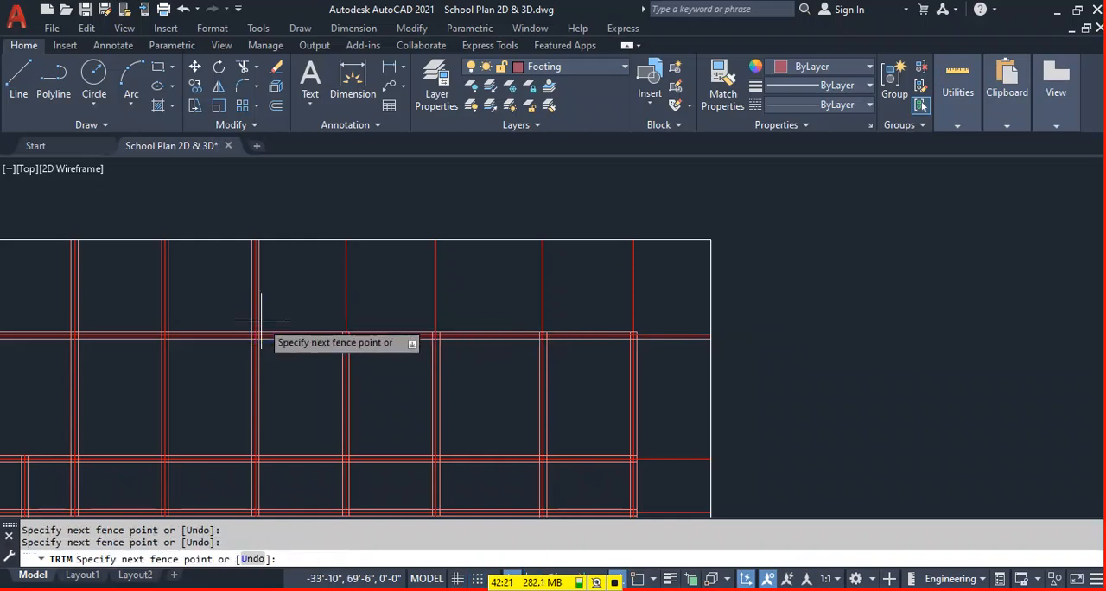
click(251, 321)
middle_drag(292, 285, 735, 280)
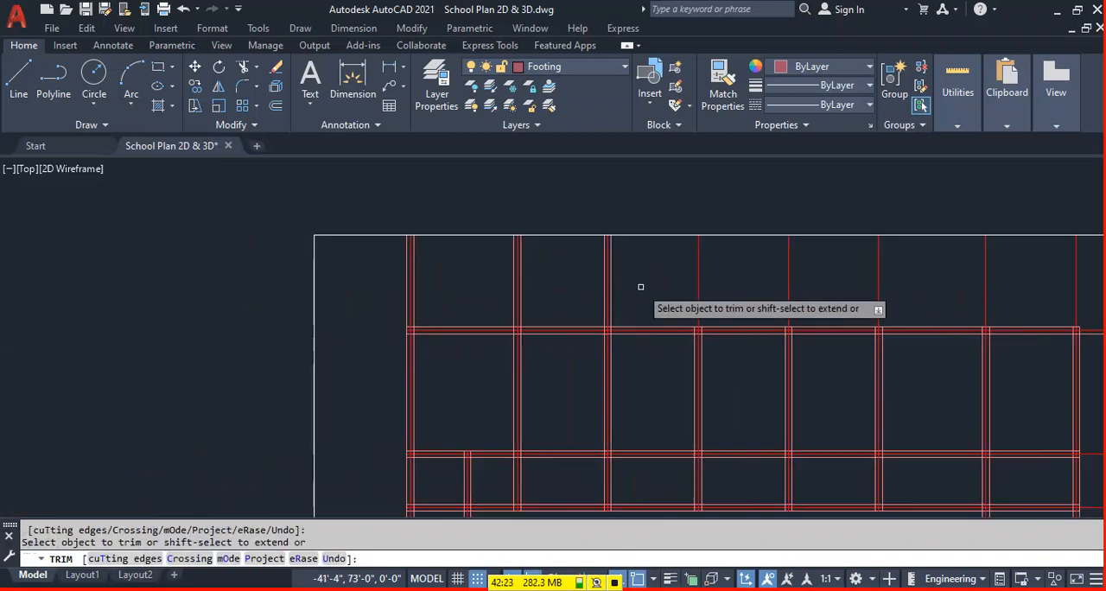
click(609, 317)
click(520, 311)
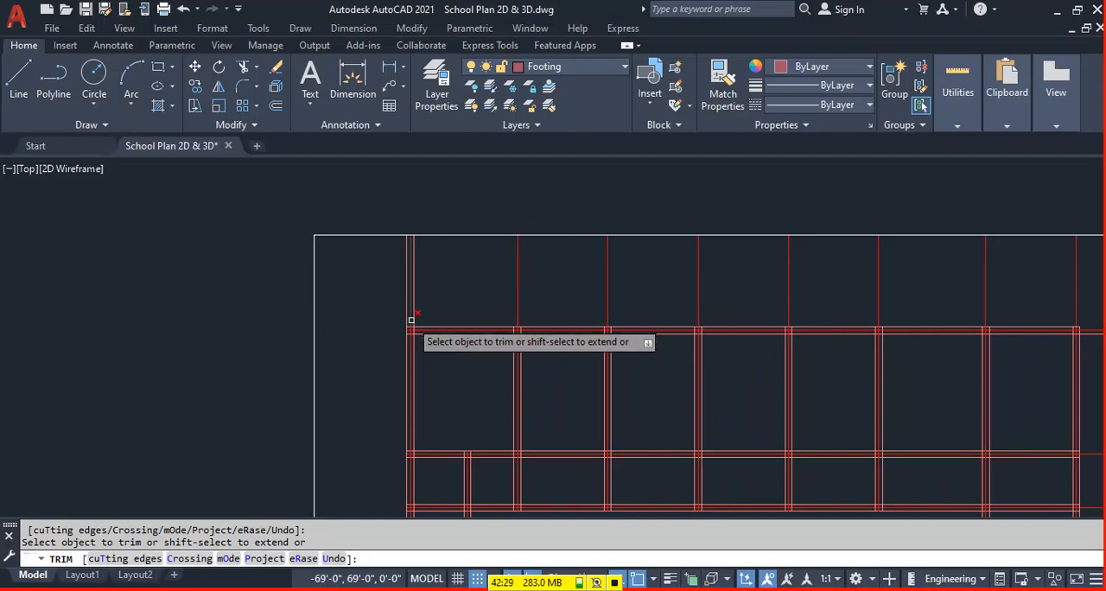
key(Escape)
Erase the rectangle around the pasted beam layout.
scroll(295, 300, down, 2)
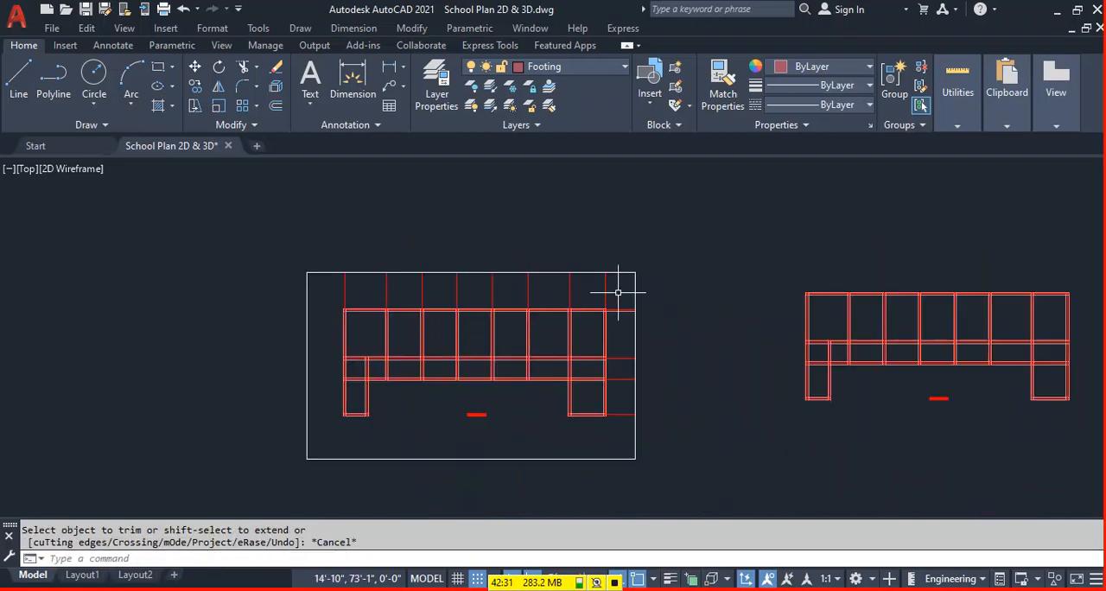
click(639, 283)
click(636, 283)
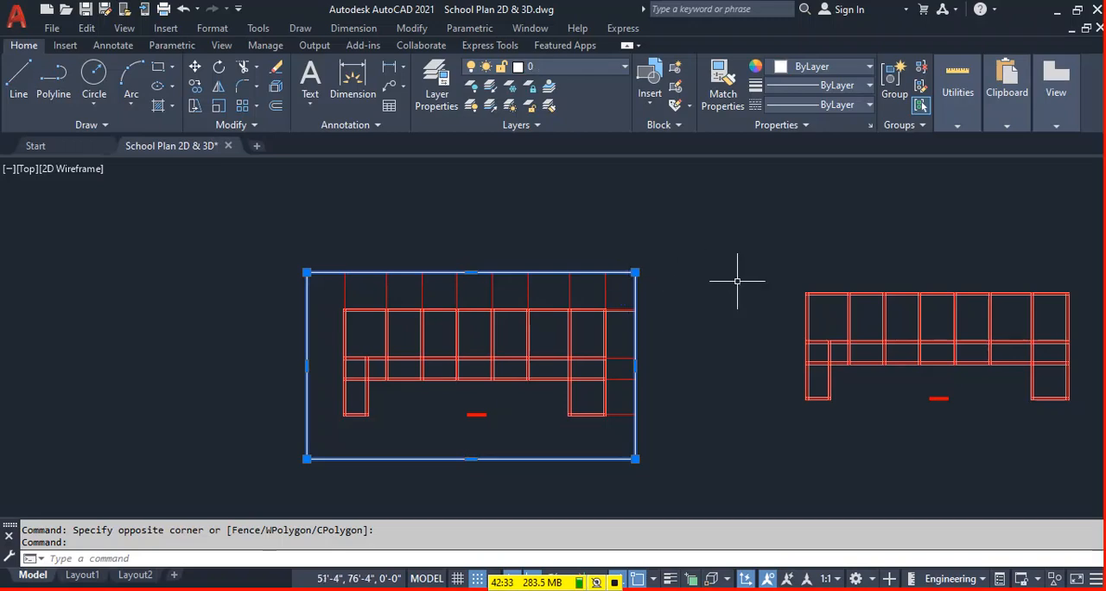
key(Delete)
Trim the leftover beam edge lines projecting past the layout's top right corner, leaving only the centerline extensions there.
scroll(400, 259, up, 5)
middle_drag(473, 262, 465, 294)
scroll(466, 294, down, 3)
scroll(783, 297, up, 6)
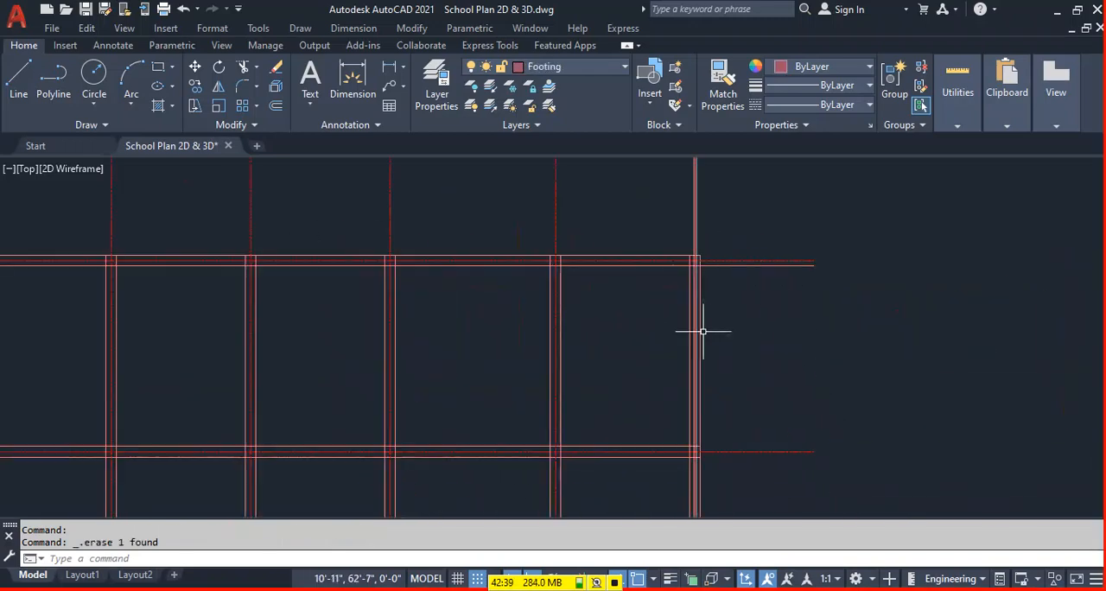
key(Return)
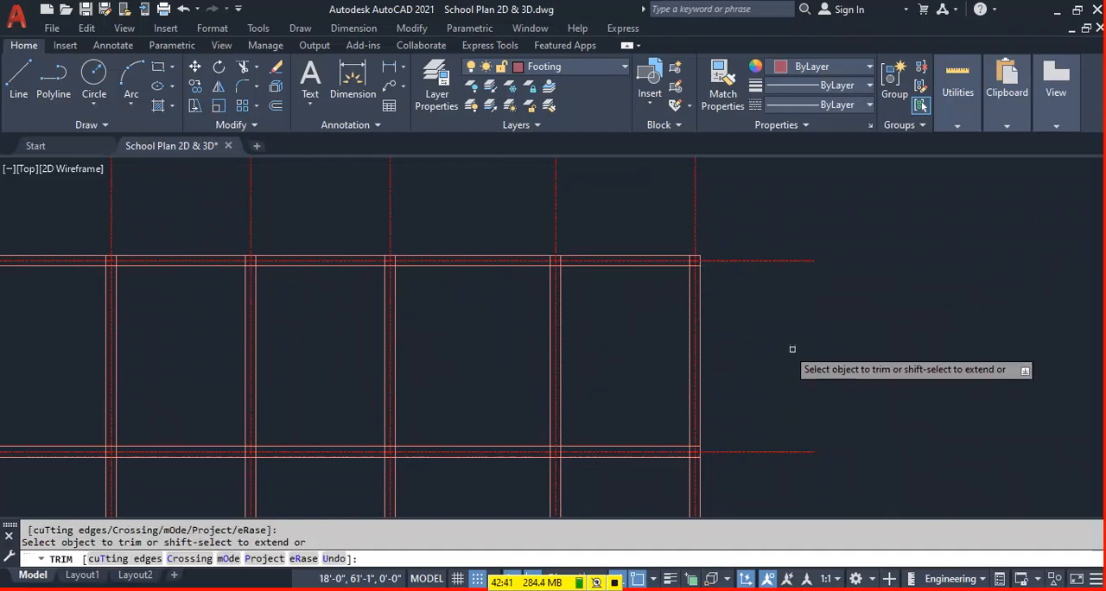
key(Escape)
scroll(662, 309, down, 3)
scroll(702, 304, up, 3)
middle_drag(702, 303, 515, 318)
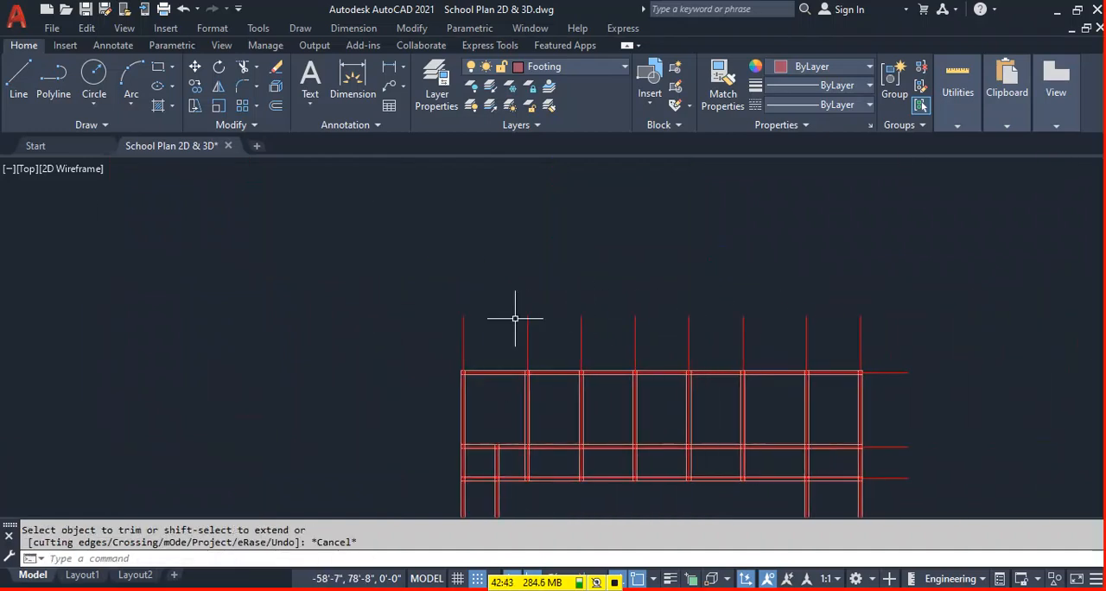
Add an 8" high multiline text 1 above the leftmost vertical centerline of the beam layout.
text(t)
key(Return)
scroll(464, 299, up, 4)
click(445, 309)
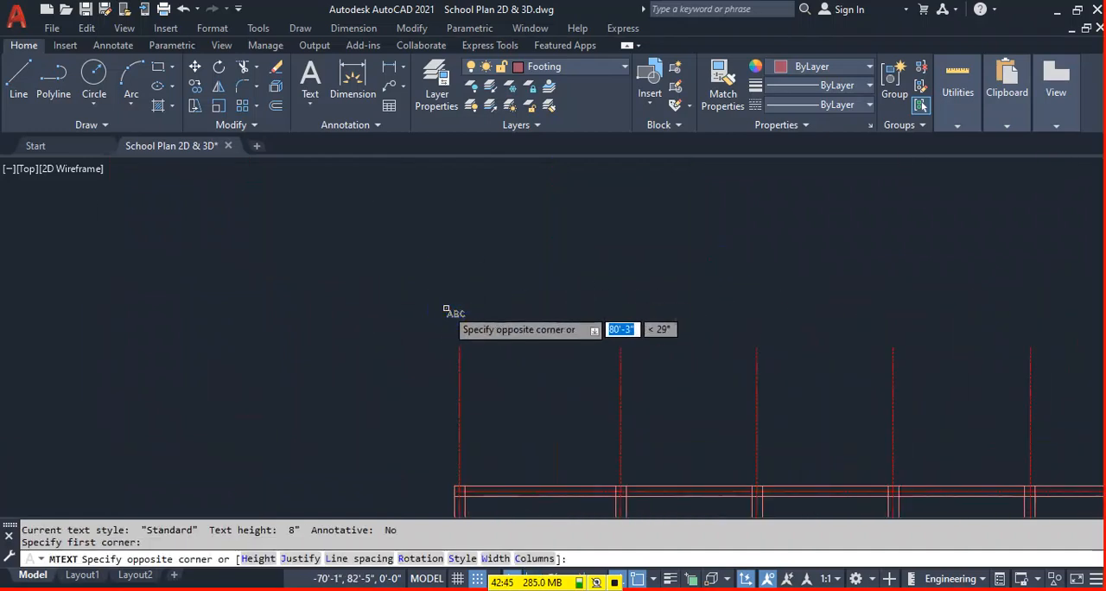
click(473, 335)
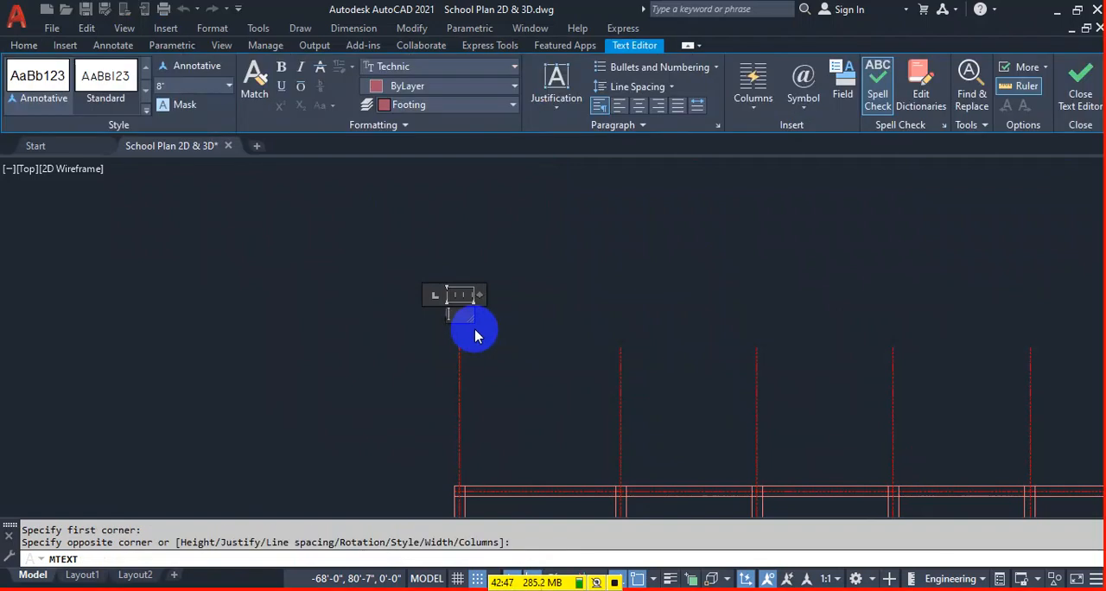
click(506, 337)
Assign the number 1 text to the Text layer.
click(455, 308)
click(423, 321)
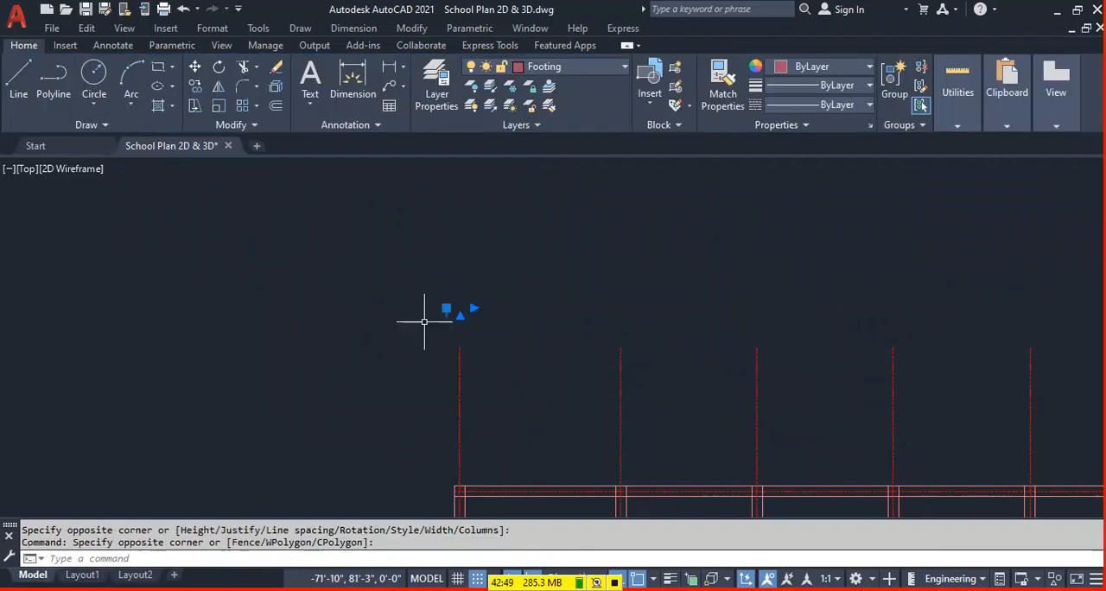
click(560, 67)
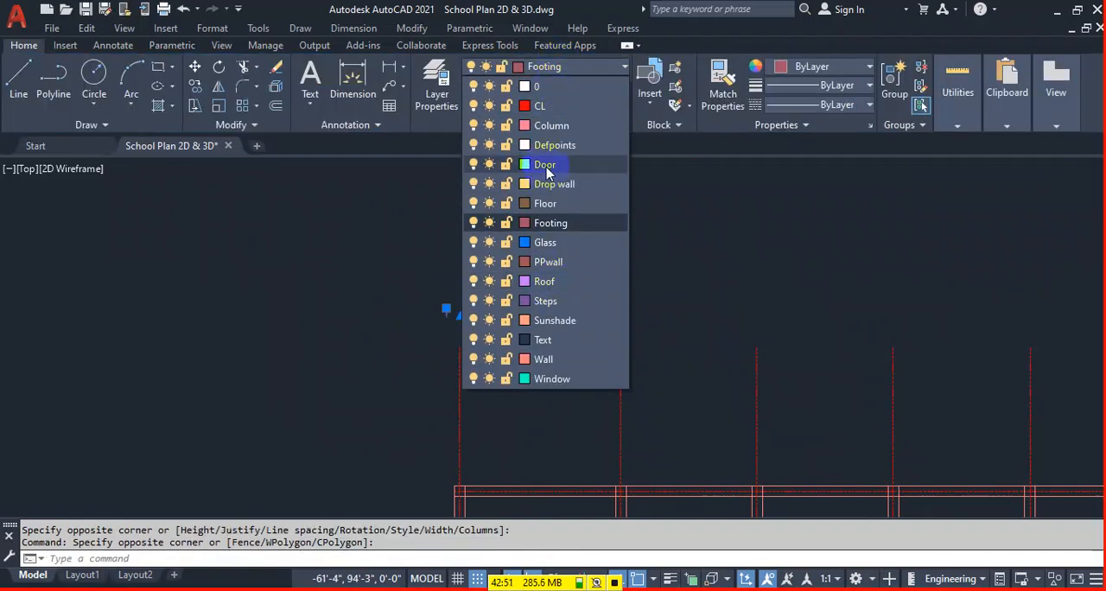
click(556, 340)
key(Escape)
Move the number 1 to just above the upper end of the leftmost centerline, with snap and ortho off.
scroll(440, 312, up, 4)
click(487, 295)
click(391, 333)
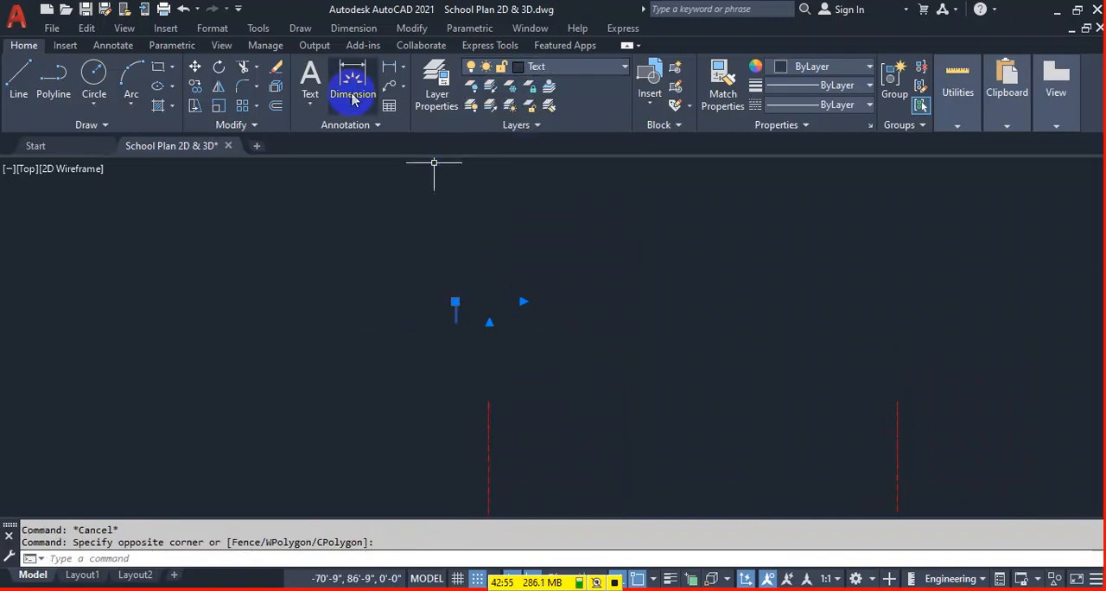
click(195, 68)
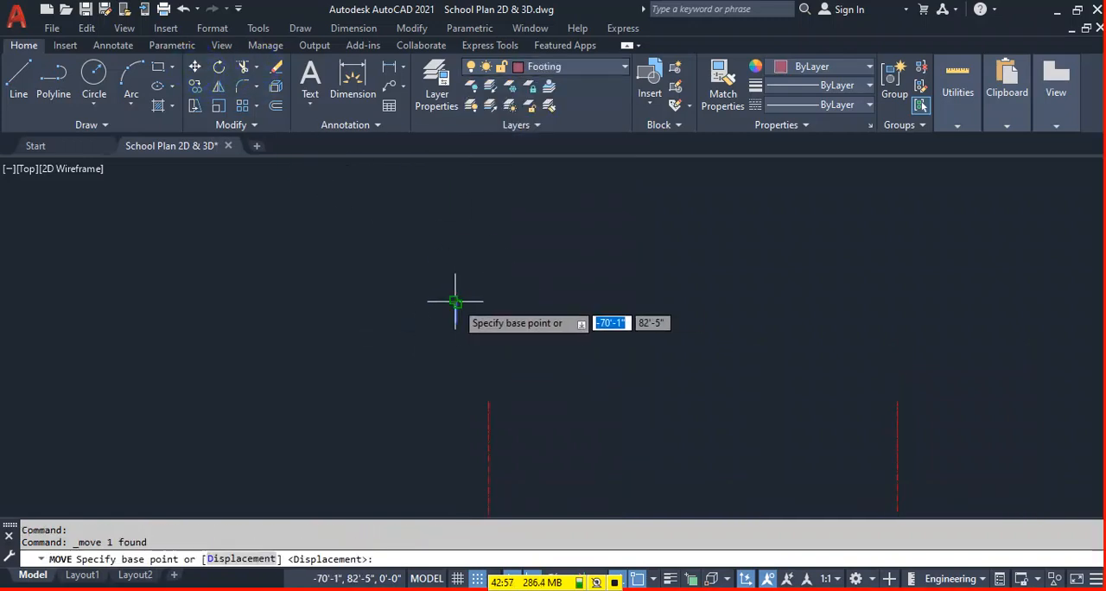
click(456, 301)
click(479, 578)
click(478, 579)
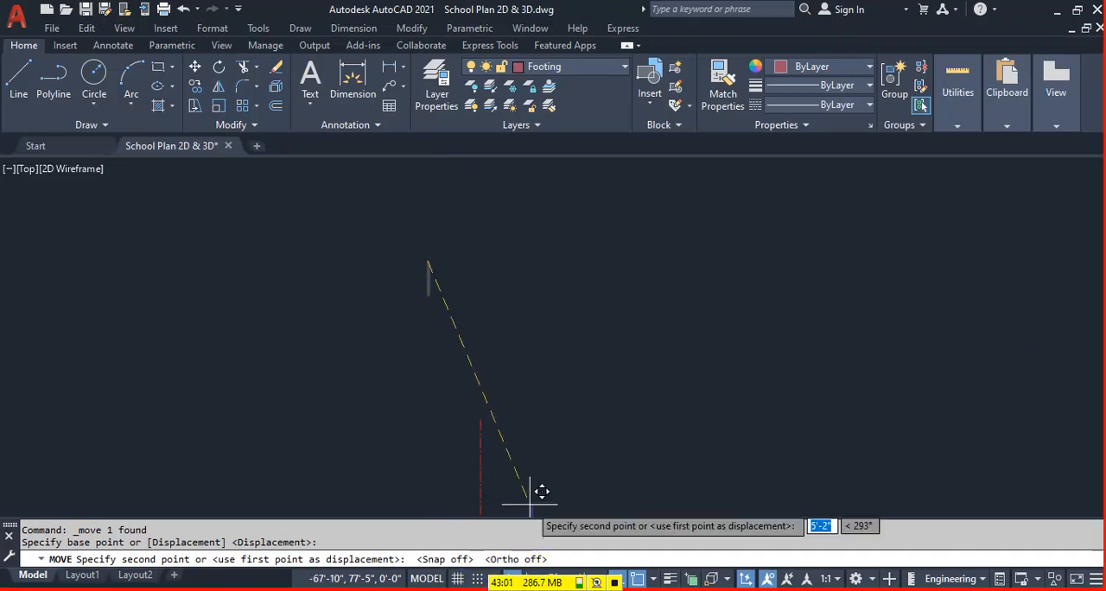
click(477, 363)
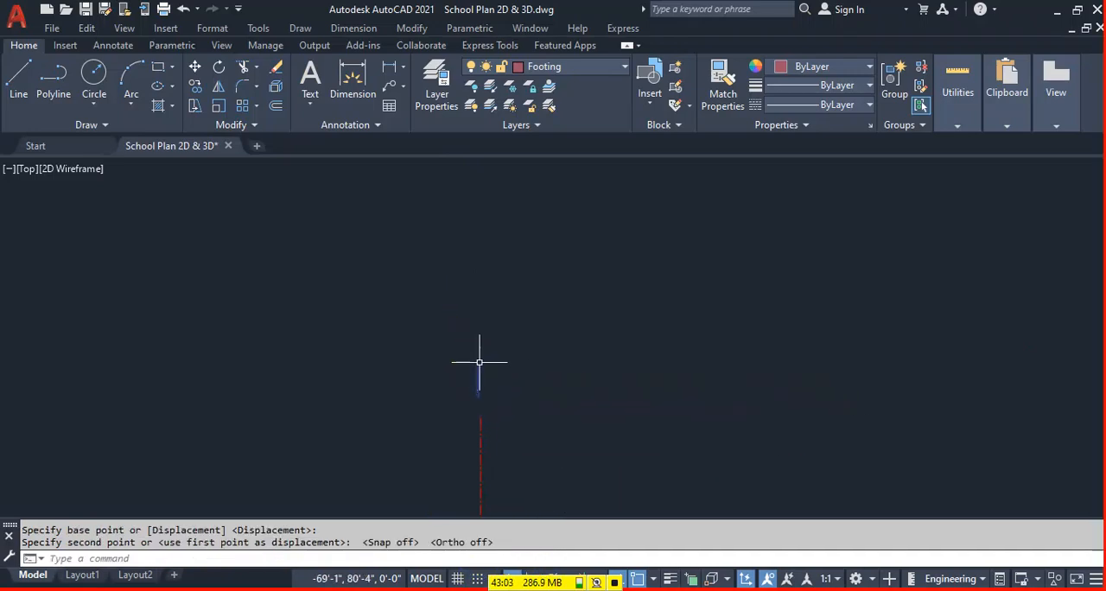
key(Escape)
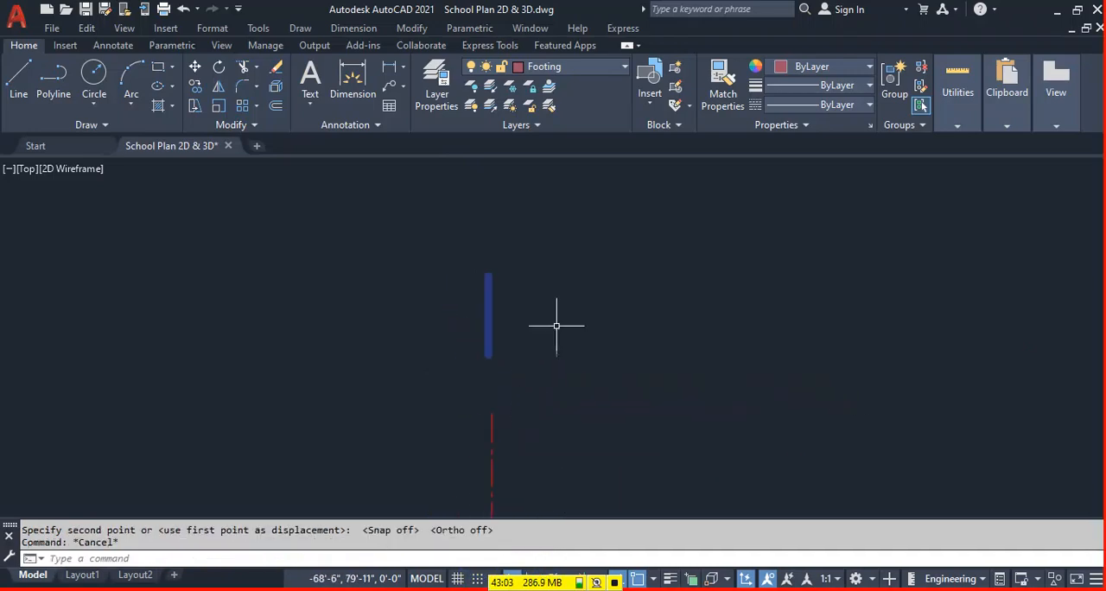
Change the Text layer's color to index color 10.
click(442, 78)
scroll(521, 353, down, 2)
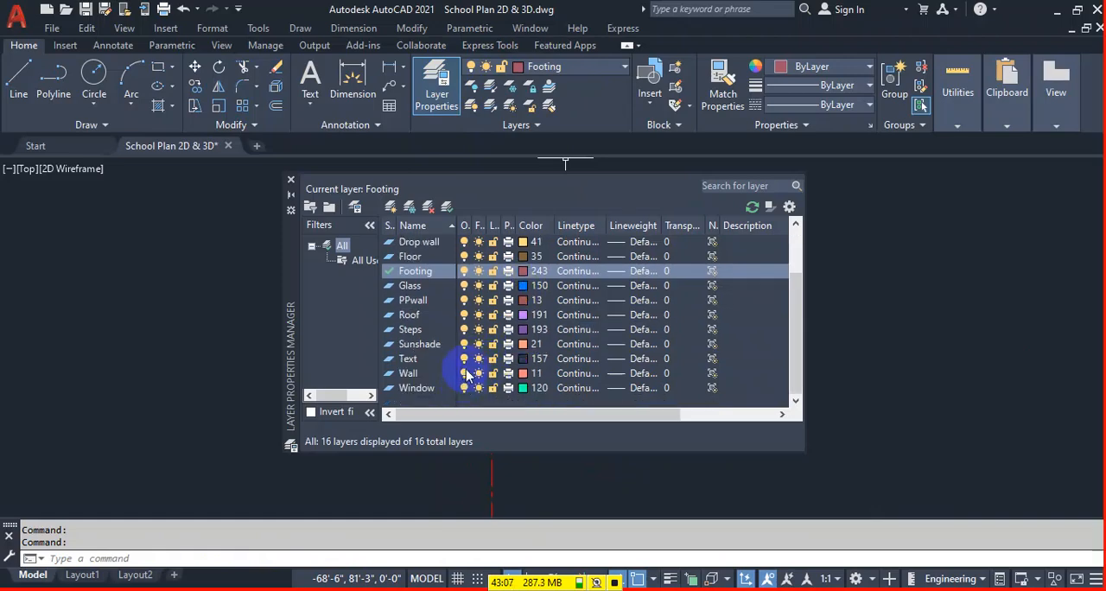
click(522, 365)
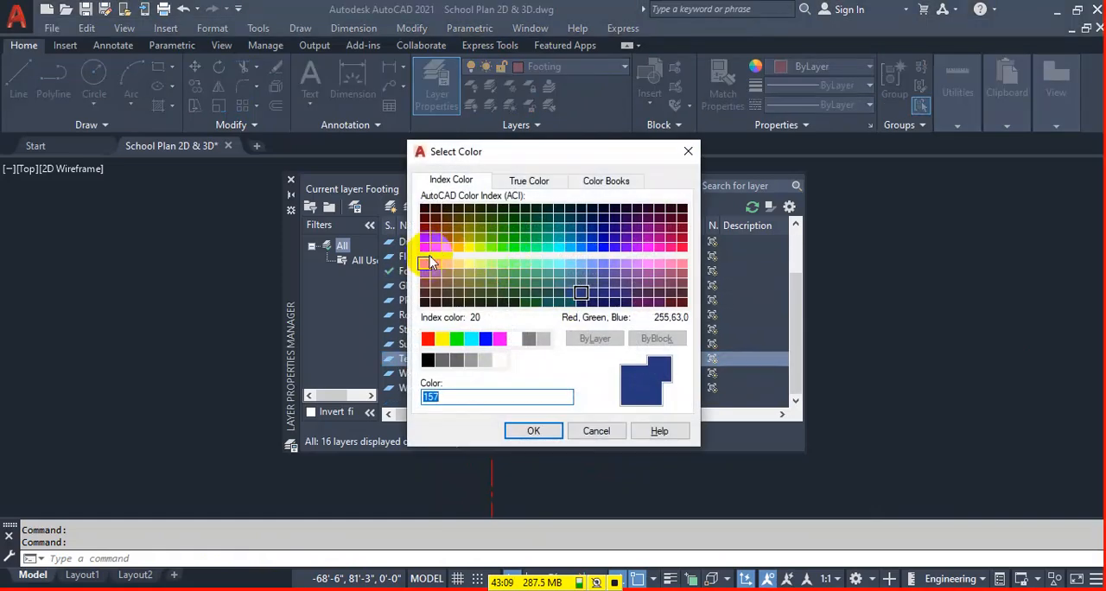
click(423, 247)
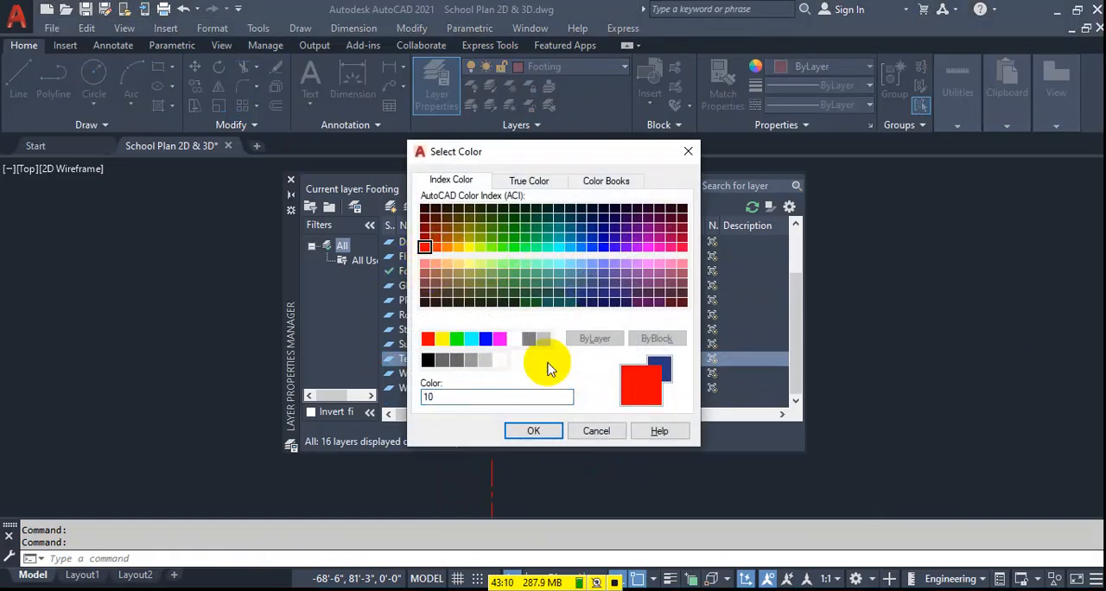
click(542, 431)
click(291, 180)
Draw a circle centered on the number 1 to form a grid bubble.
scroll(554, 371, down, 4)
middle_drag(546, 359, 522, 345)
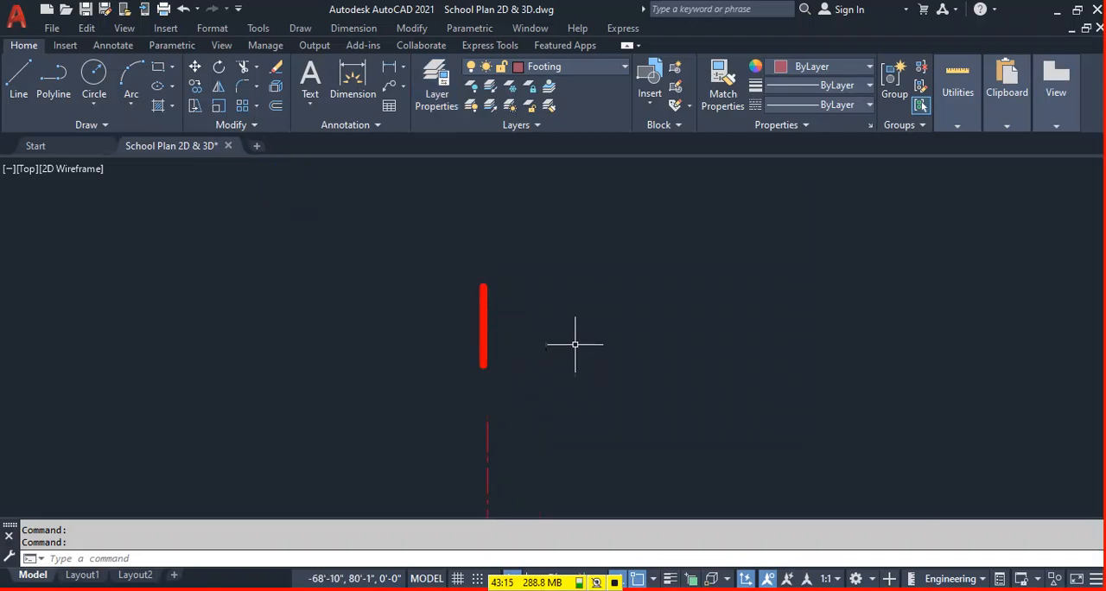
text(C)
key(Return)
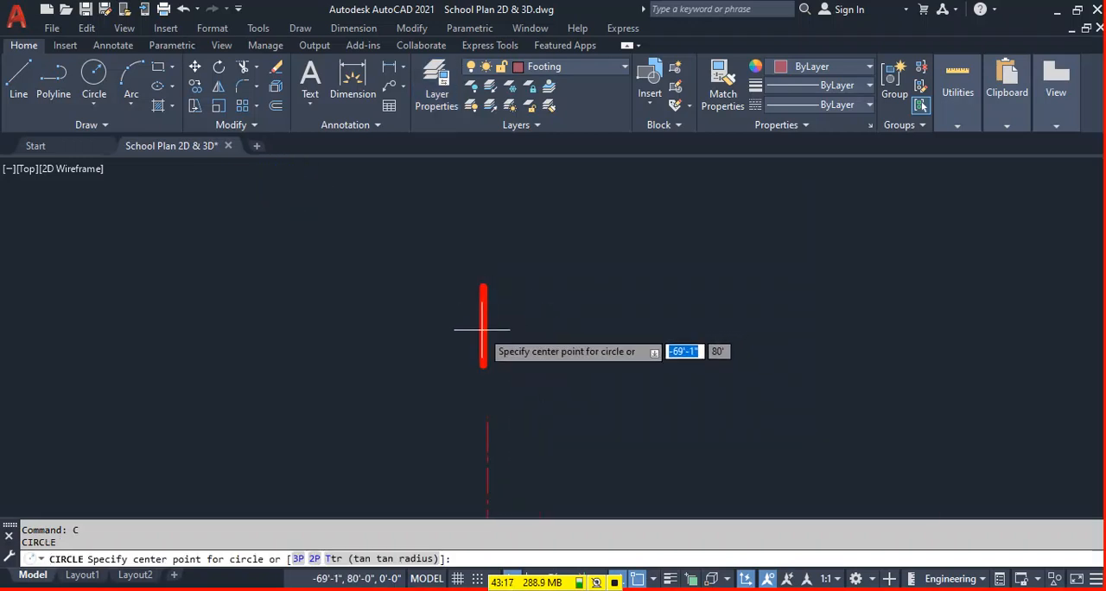
click(482, 329)
click(528, 271)
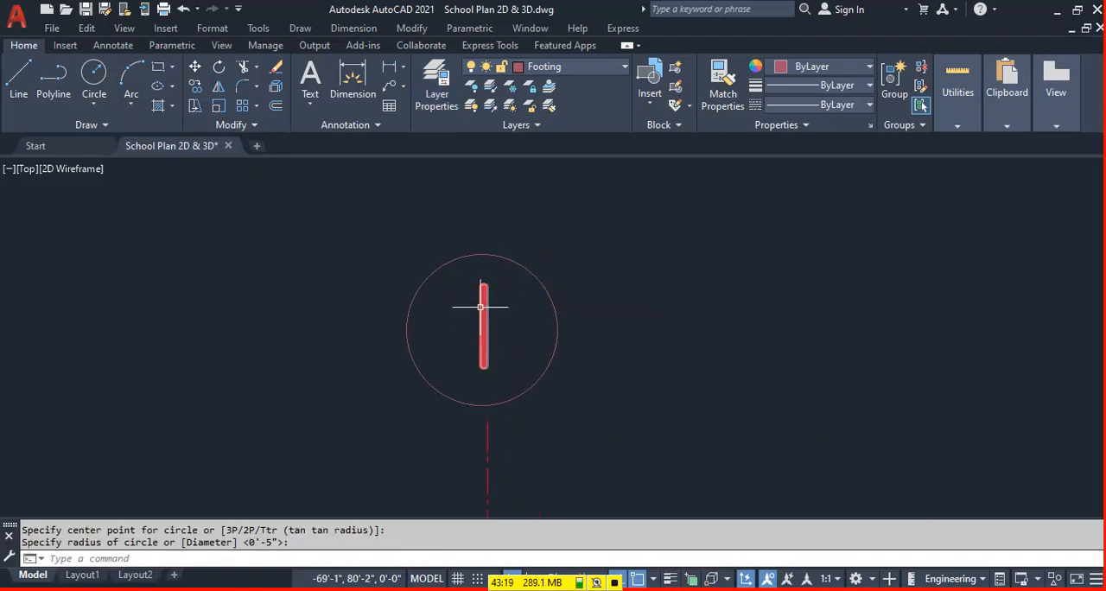
click(433, 314)
text(co)
key(space)
scroll(534, 337, up, 4)
key(Escape)
Move the circle and its number 1 so the circle's lowest point sits on the upper end of the leftmost centerline.
click(563, 212)
click(322, 306)
text(m)
key(space)
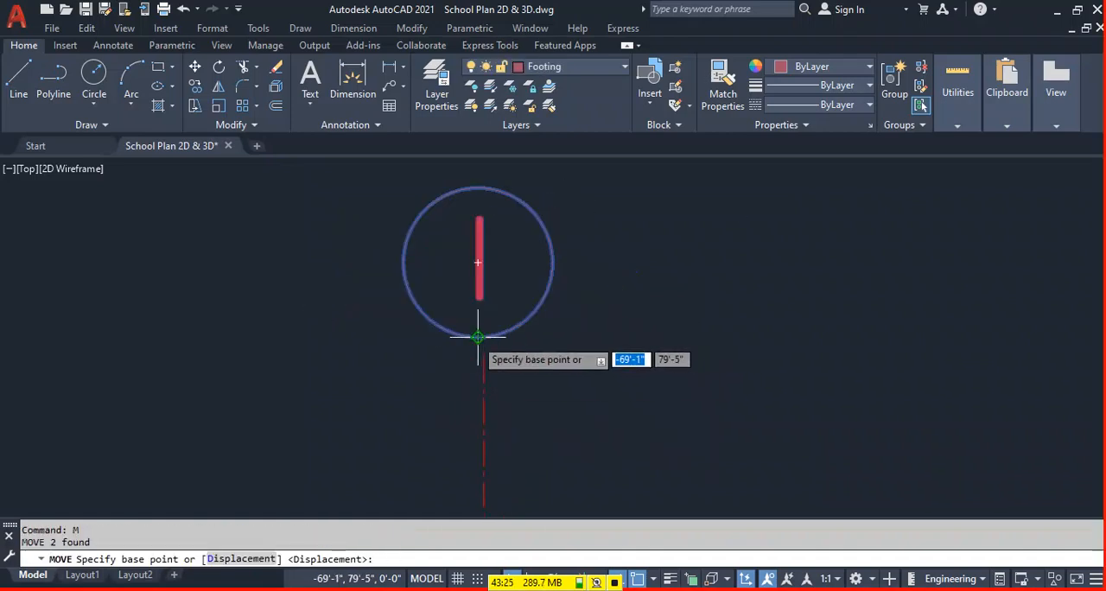
click(478, 337)
click(484, 355)
Copy the grid bubble from its lowest point onto the upper ends of the other seven vertical centerlines.
click(567, 185)
click(388, 263)
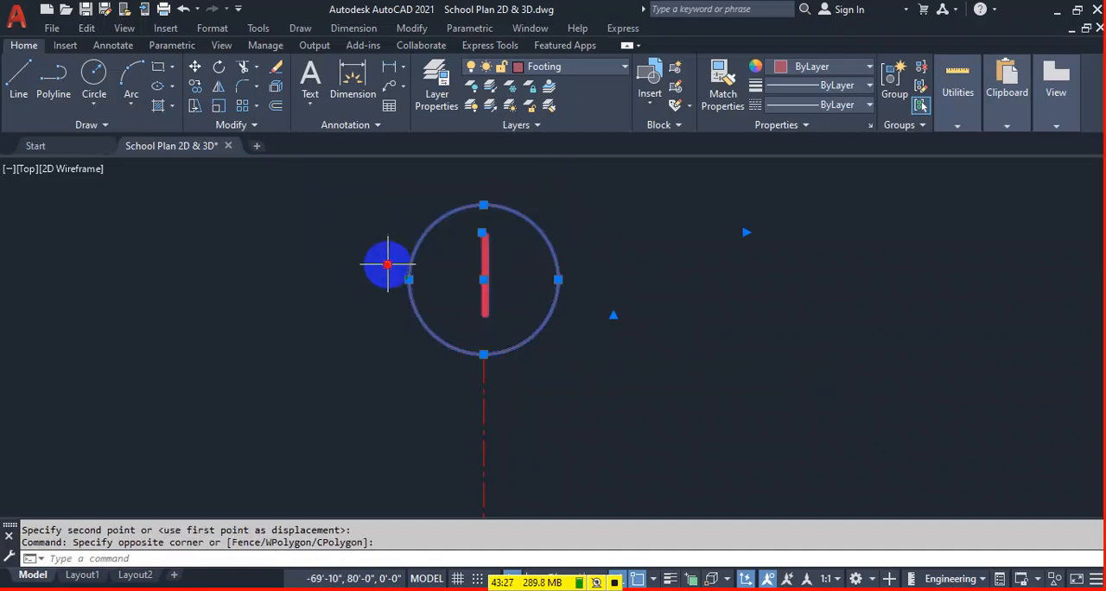
text(co)
key(space)
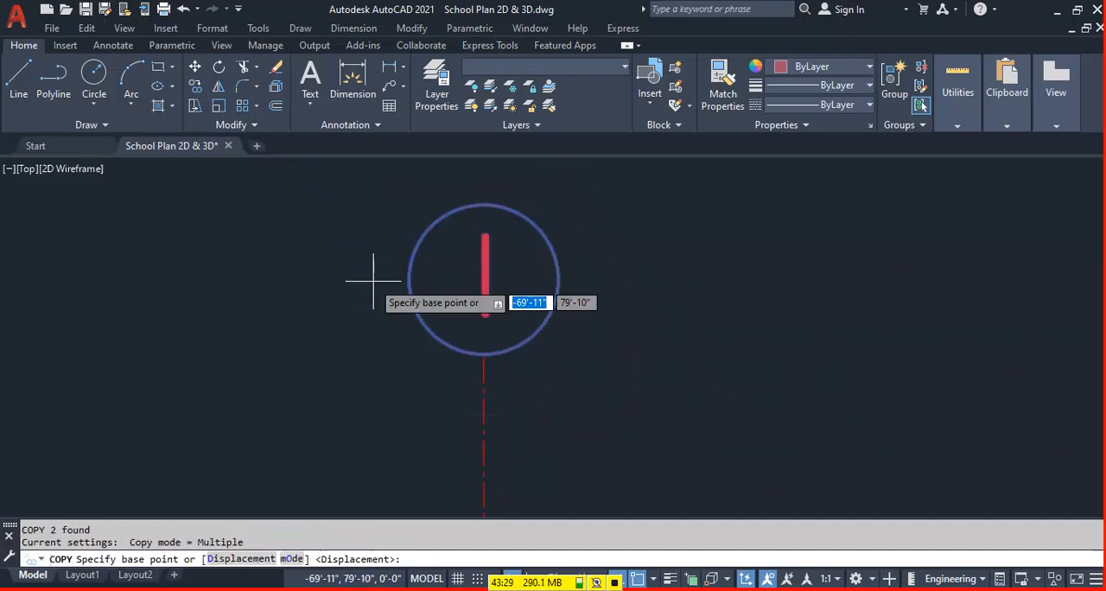
click(484, 354)
scroll(259, 297, down, 5)
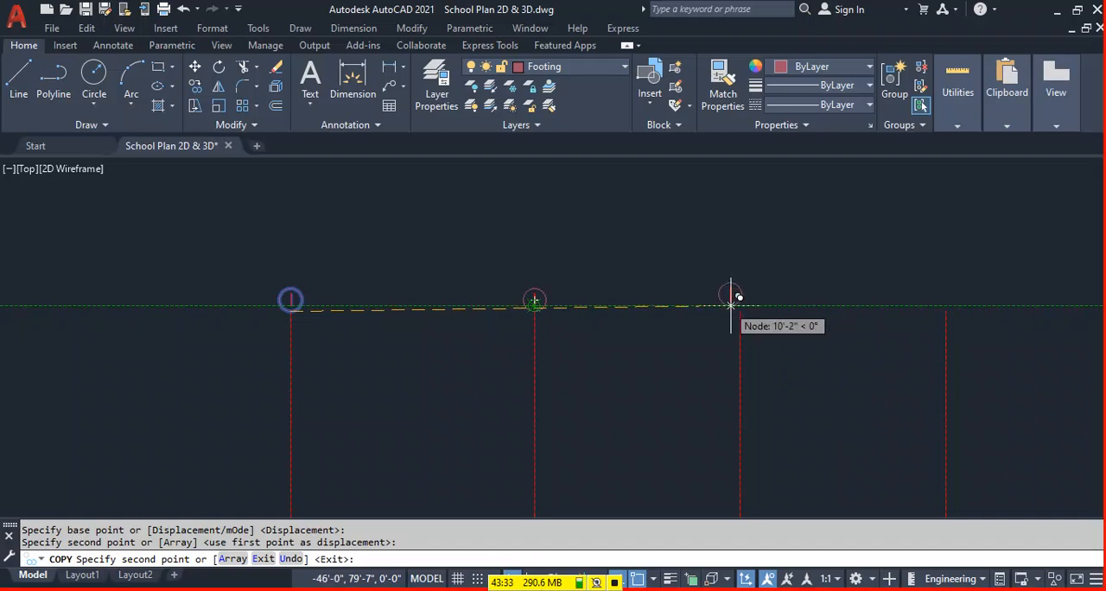
click(739, 304)
click(945, 311)
scroll(536, 305, down, 4)
scroll(812, 277, up, 2)
click(761, 312)
click(888, 314)
click(1039, 320)
scroll(954, 320, down, 2)
middle_drag(1000, 316, 733, 269)
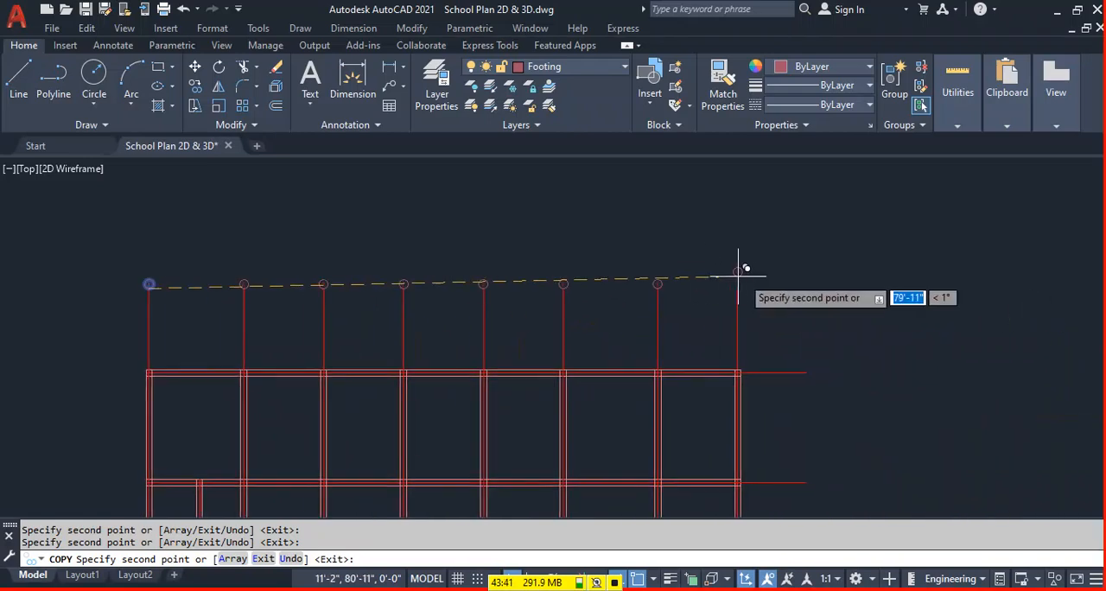
click(736, 278)
key(Escape)
Renumber the second to fifth grid bubbles from the left as 2, 3, 4 and 5.
scroll(198, 263, up, 4)
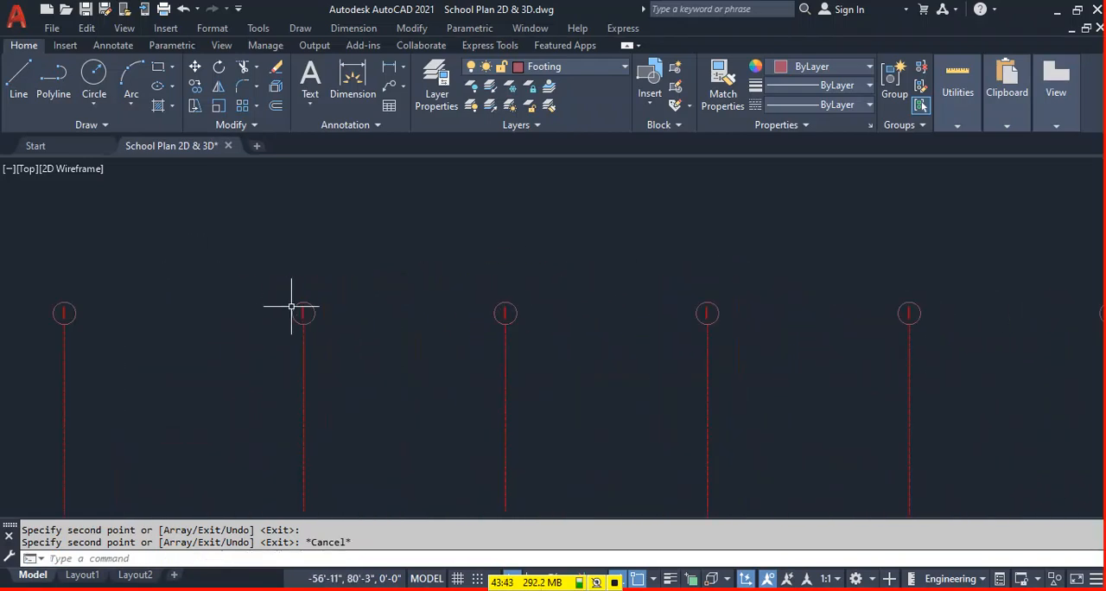
double_click(302, 311)
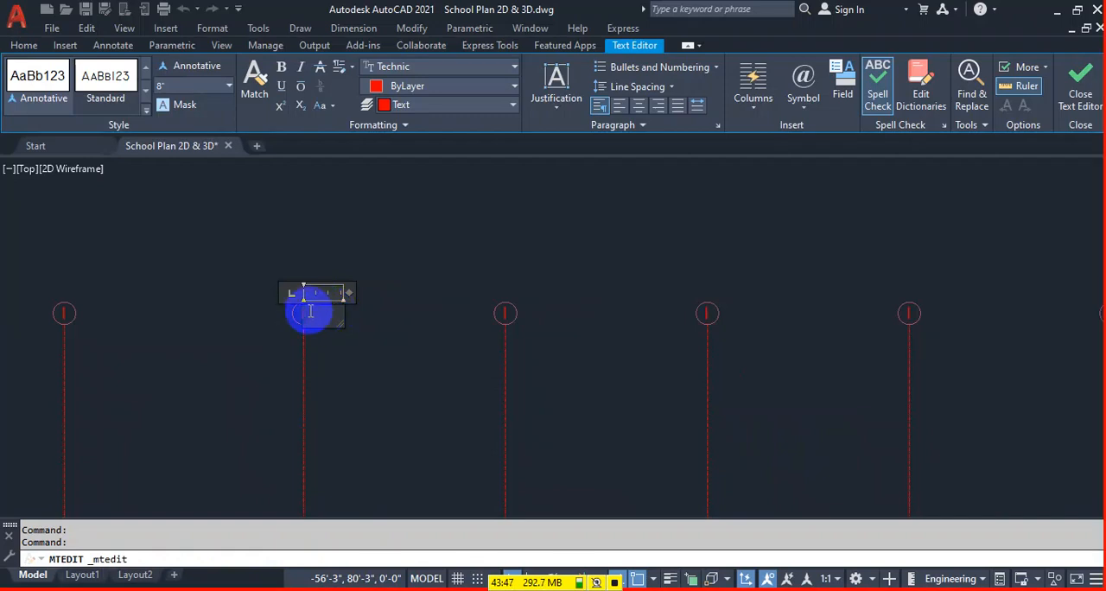
click(432, 309)
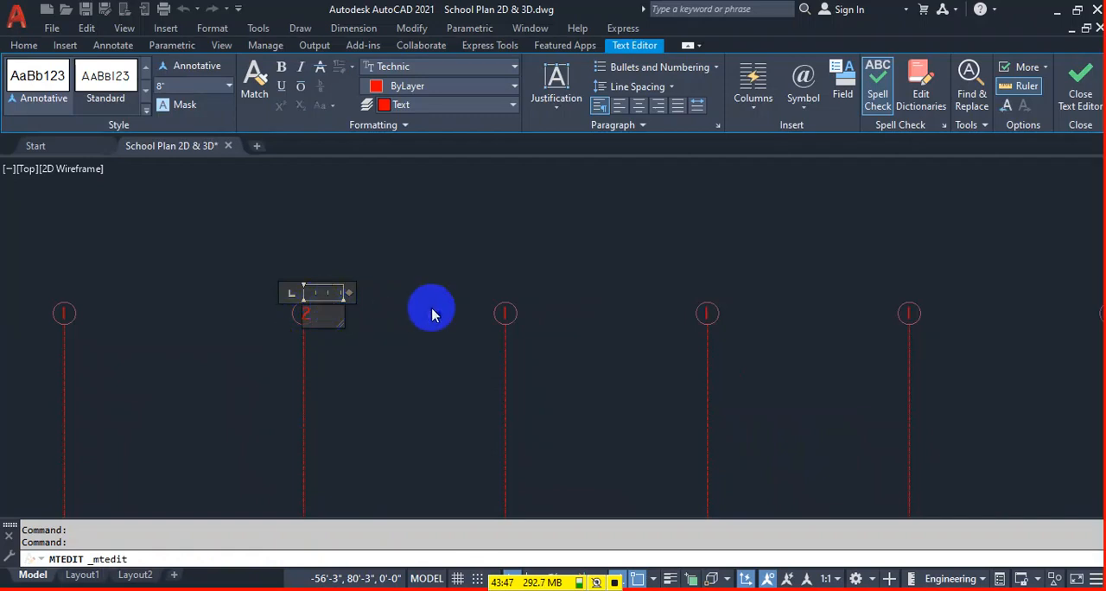
double_click(506, 314)
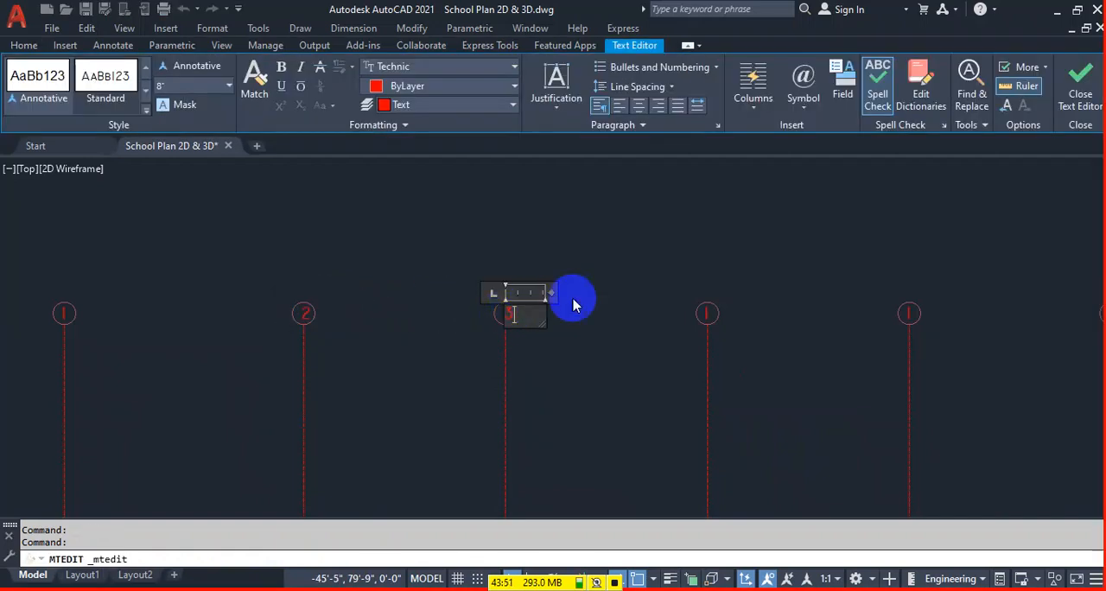
click(664, 275)
double_click(706, 314)
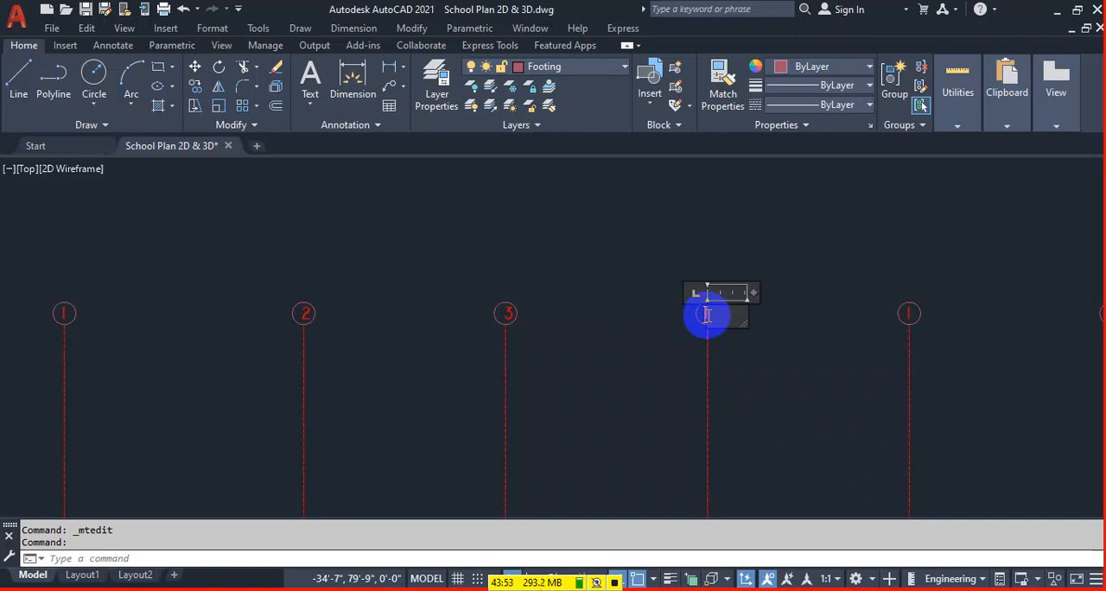
click(856, 279)
middle_drag(864, 327, 662, 301)
double_click(652, 300)
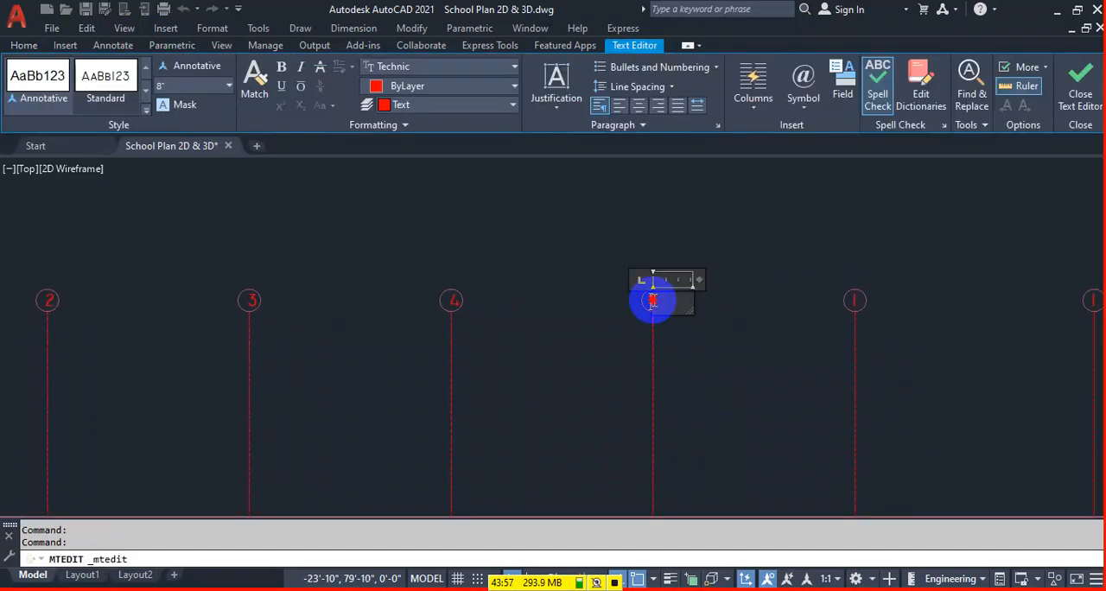
drag(664, 302, 647, 303)
text(5)
click(803, 315)
Move the number 5 slightly to center it inside its bubble.
middle_drag(739, 302, 582, 301)
click(492, 295)
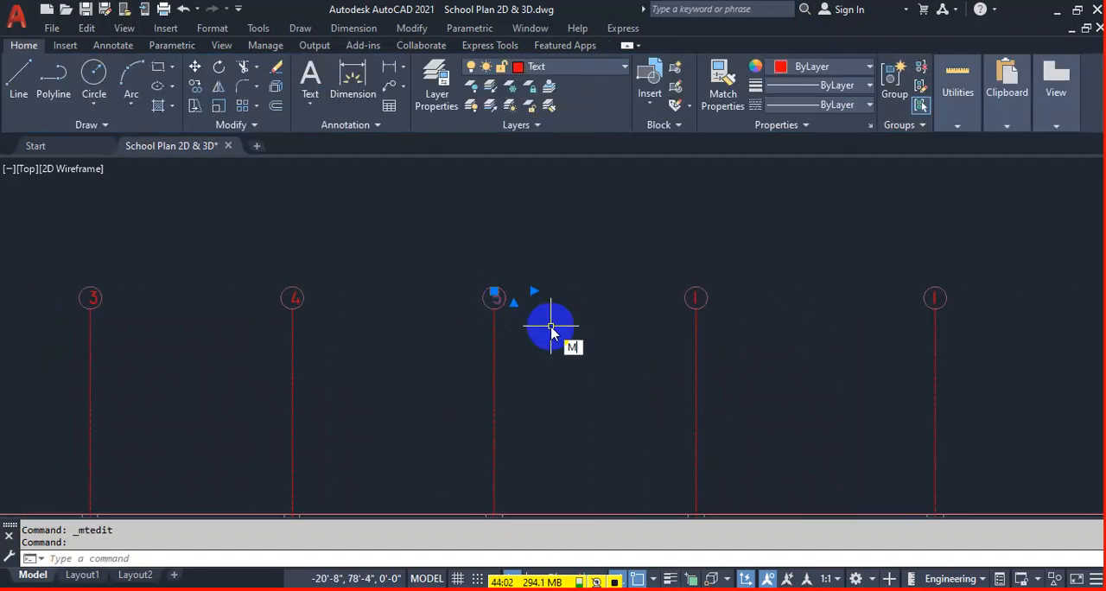
text(m)
key(Return)
click(572, 319)
click(575, 318)
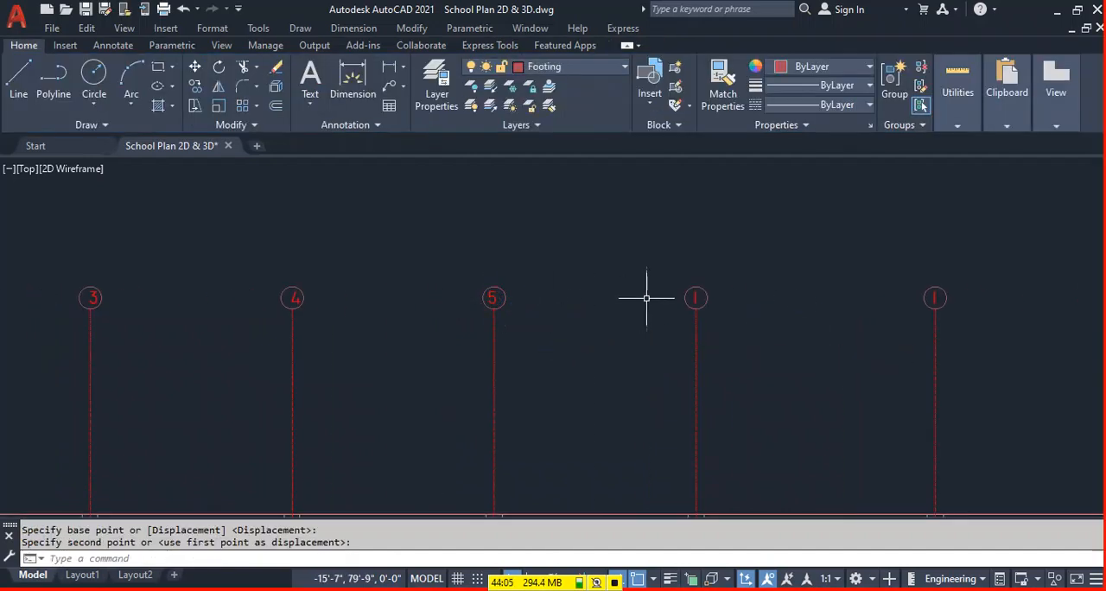
Renumber the sixth grid bubble as 6 and center the number inside its circle.
double_click(695, 299)
text(6)
click(844, 309)
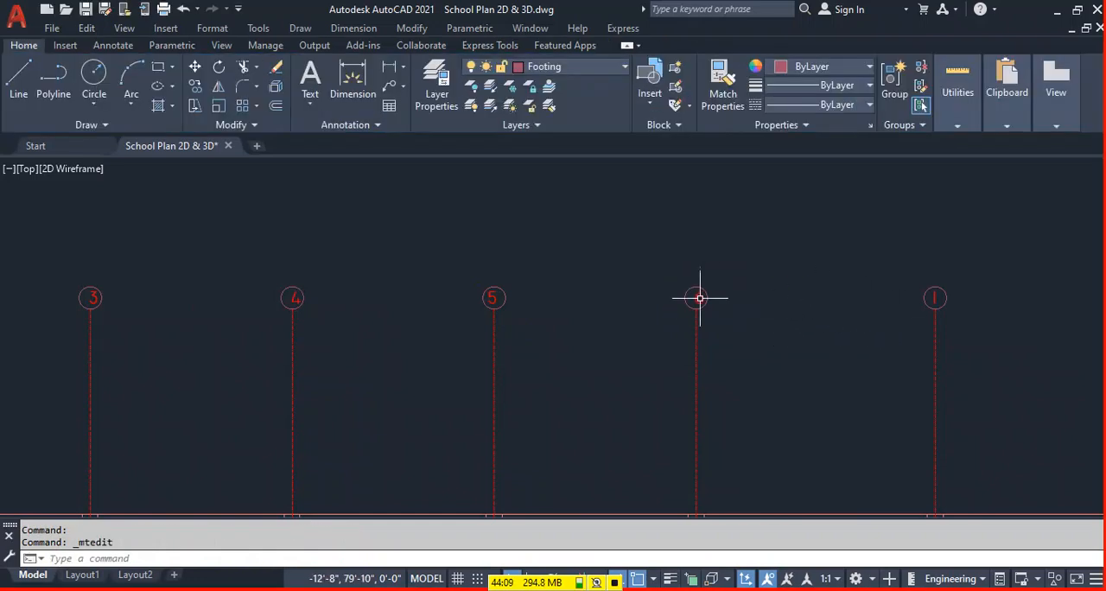
click(699, 298)
text(m)
key(Return)
click(717, 311)
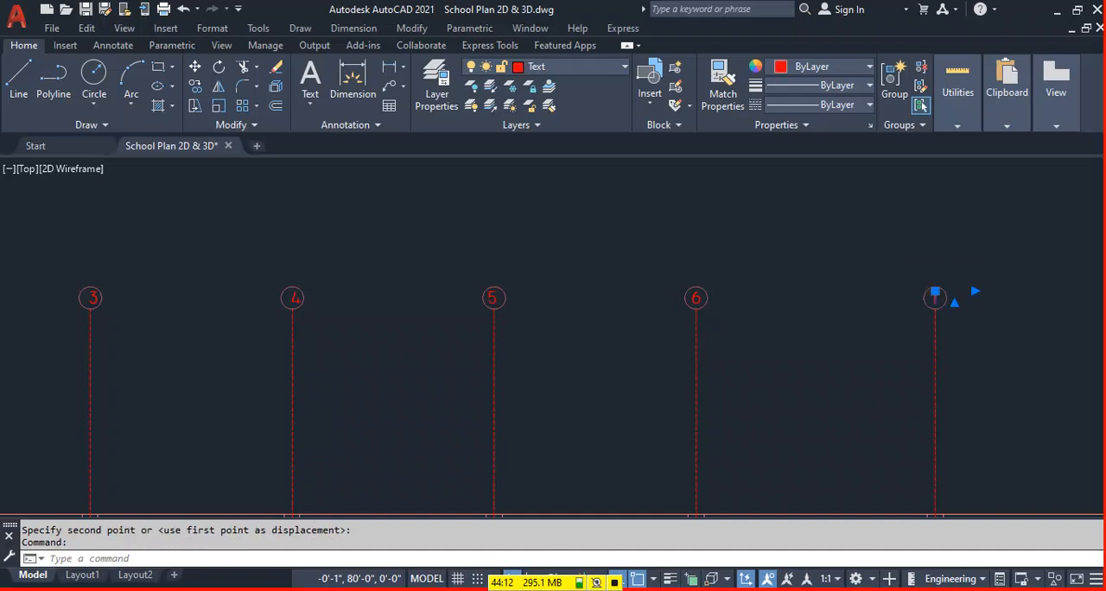
Renumber the last two grid bubbles over the vertical centerlines as 7 and 8.
double_click(935, 298)
click(674, 338)
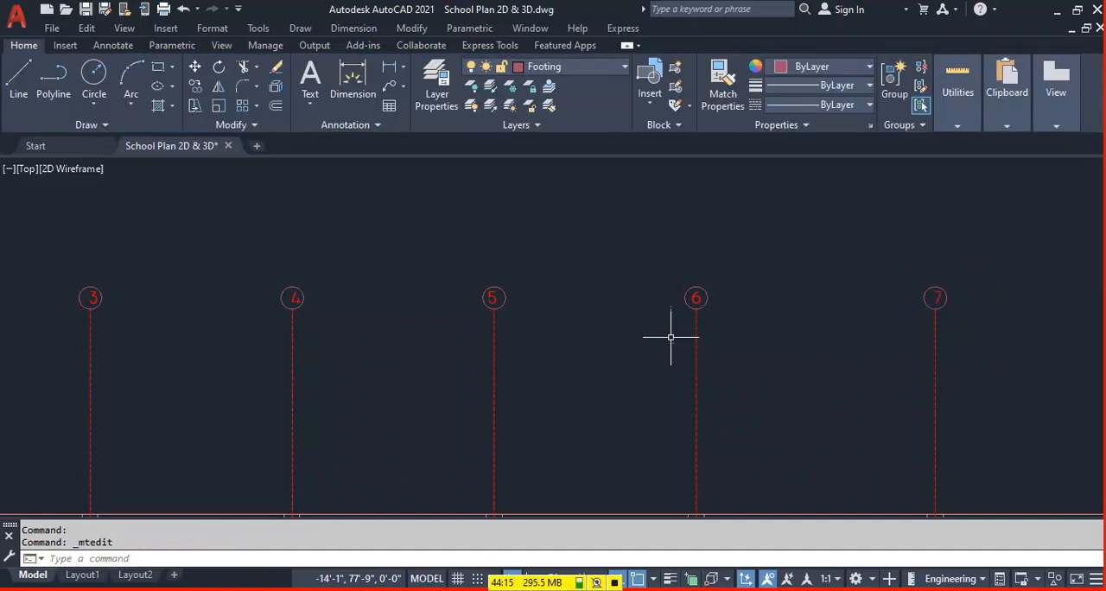
scroll(783, 349, down, 3)
middle_drag(783, 348, 768, 250)
scroll(793, 209, up, 3)
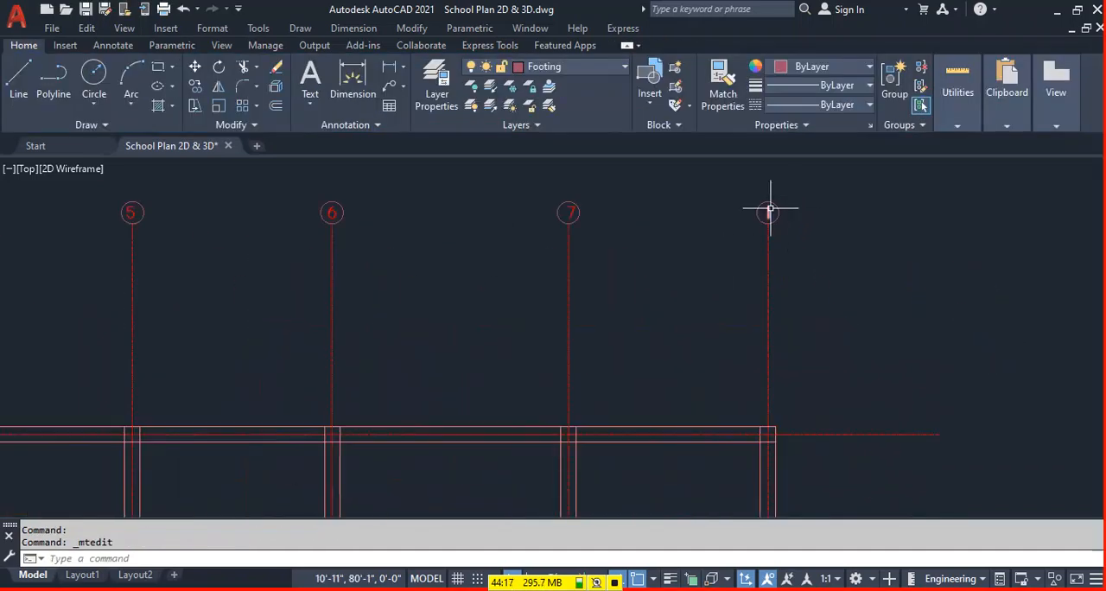
scroll(769, 211, up, 4)
double_click(757, 213)
drag(745, 216, 741, 217)
click(667, 269)
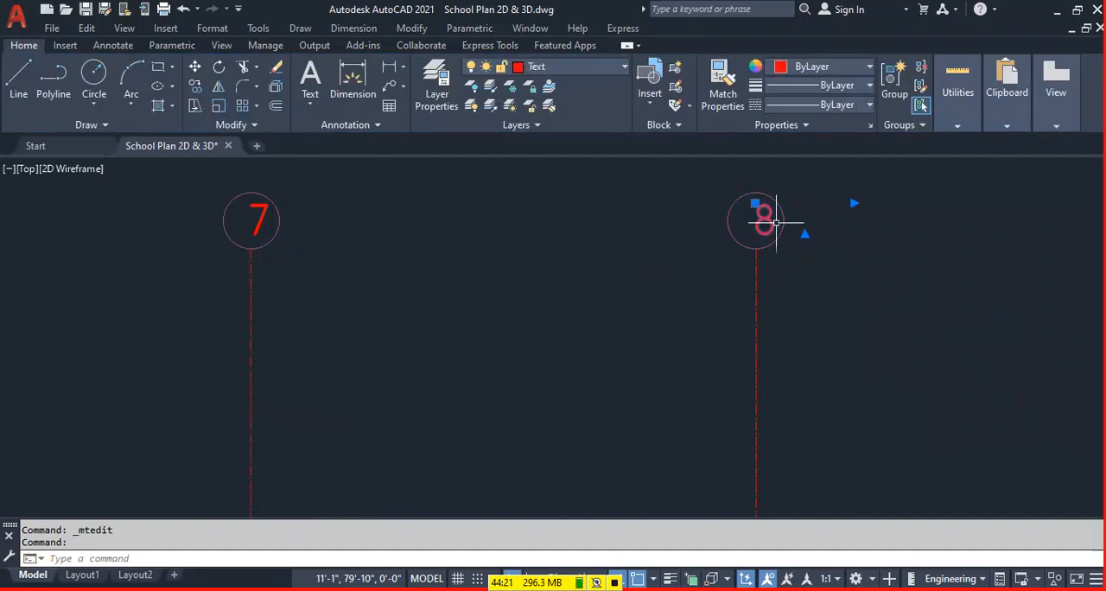
Move the numbers 8 and 7 slightly to center them inside their bubbles.
text(m)
key(space)
click(852, 262)
click(844, 263)
click(255, 226)
text(m)
key(space)
click(345, 248)
click(337, 249)
Copy grid bubble 8 to the right end of the uppermost horizontal centerline and relabel the copy A.
scroll(467, 235, down, 4)
click(612, 208)
click(568, 247)
scroll(568, 233, up, 2)
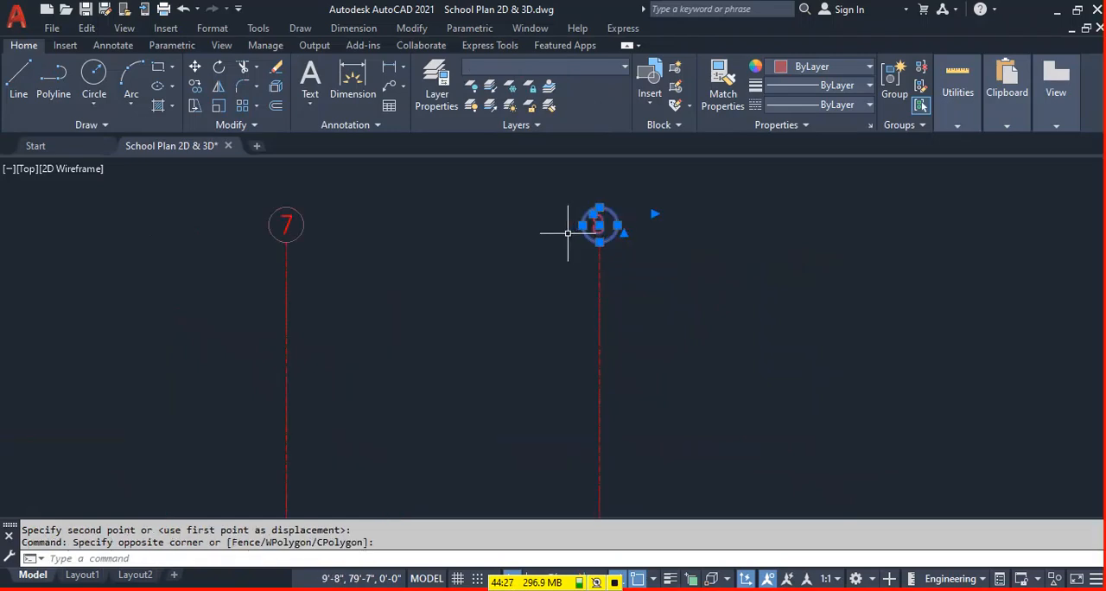
text(co)
key(space)
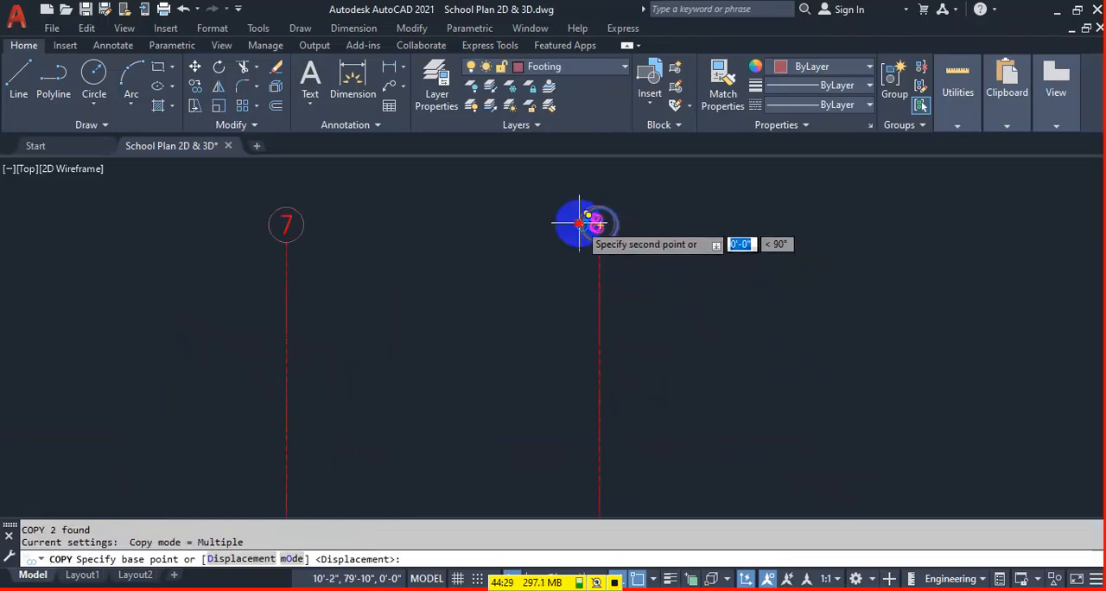
click(599, 225)
middle_drag(746, 346, 647, 193)
click(783, 391)
key(Escape)
double_click(797, 387)
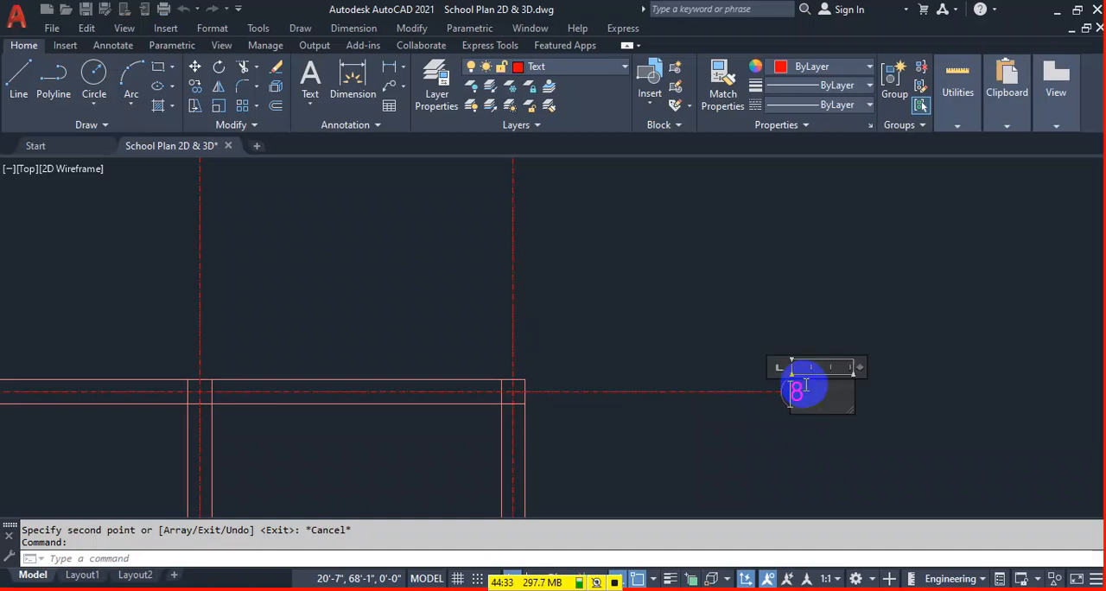
click(951, 296)
Copy grid bubble A to the right ends of the three horizontal centerlines below it.
scroll(601, 276, down, 4)
middle_drag(655, 357, 642, 266)
scroll(682, 219, up, 2)
click(682, 220)
click(650, 239)
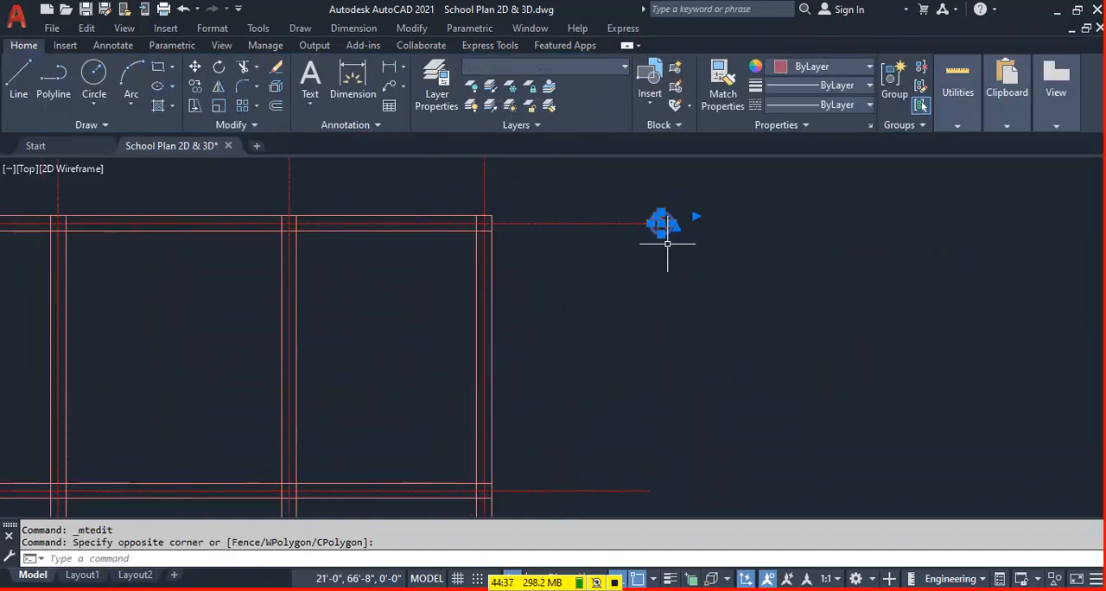
text(o)
key(Return)
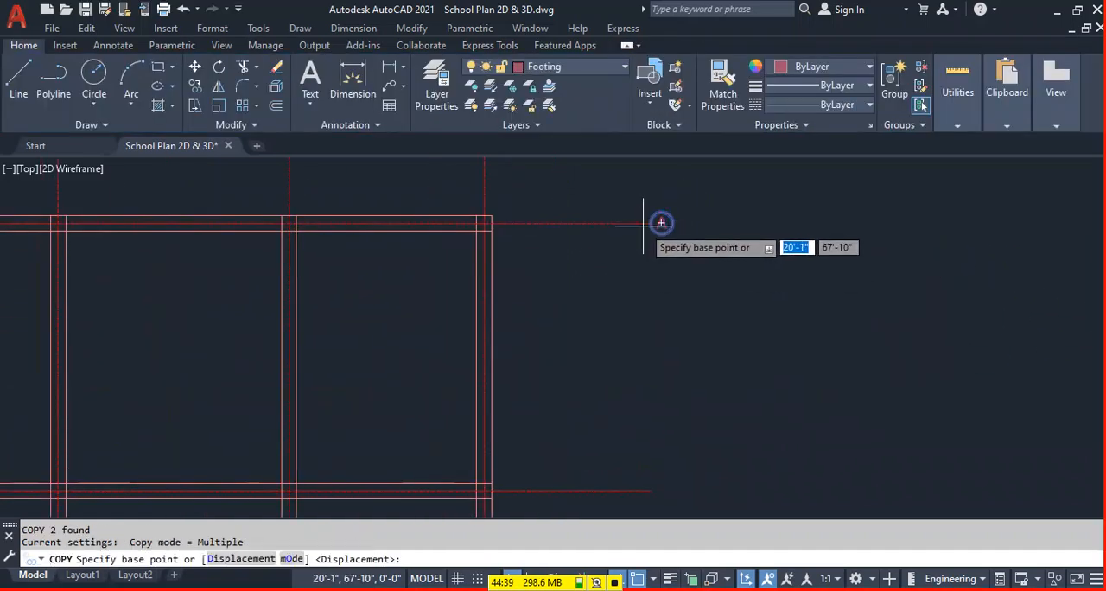
click(651, 223)
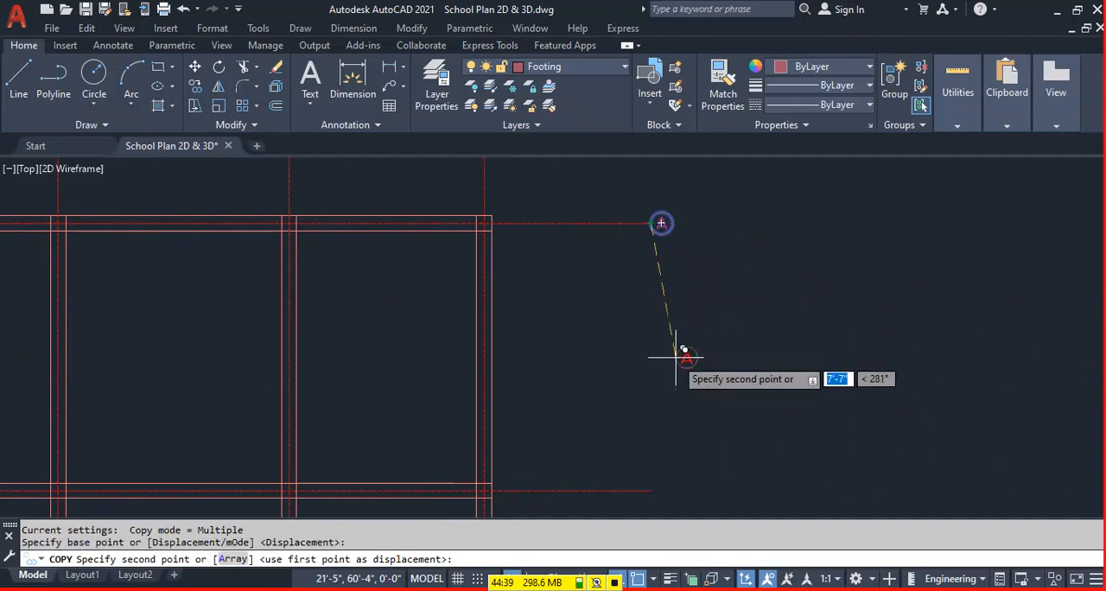
click(658, 488)
middle_drag(683, 439, 679, 222)
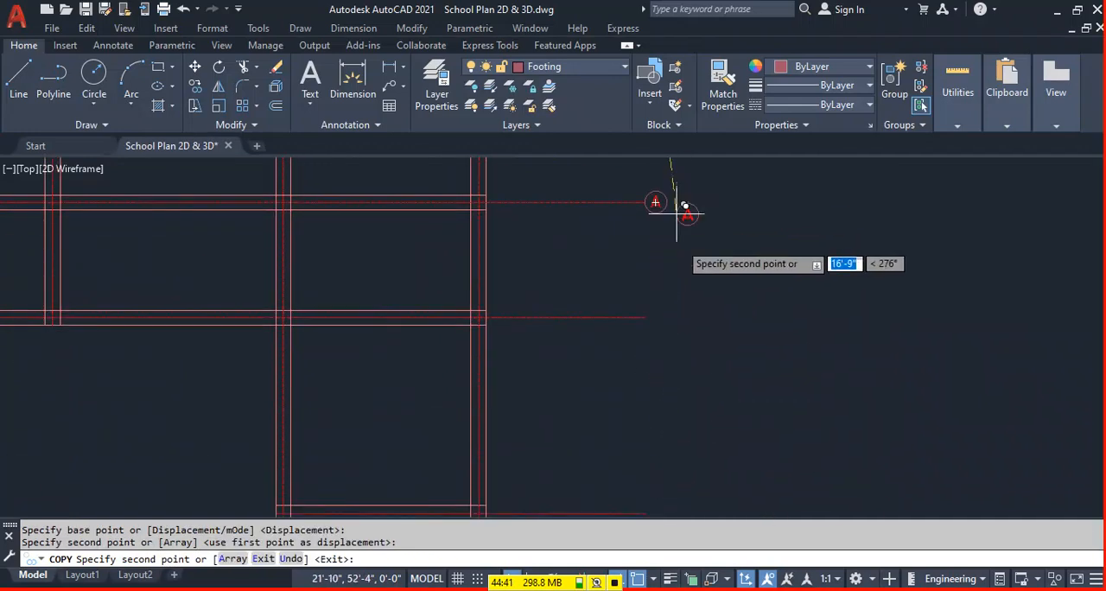
click(650, 317)
scroll(704, 275, down, 2)
click(674, 424)
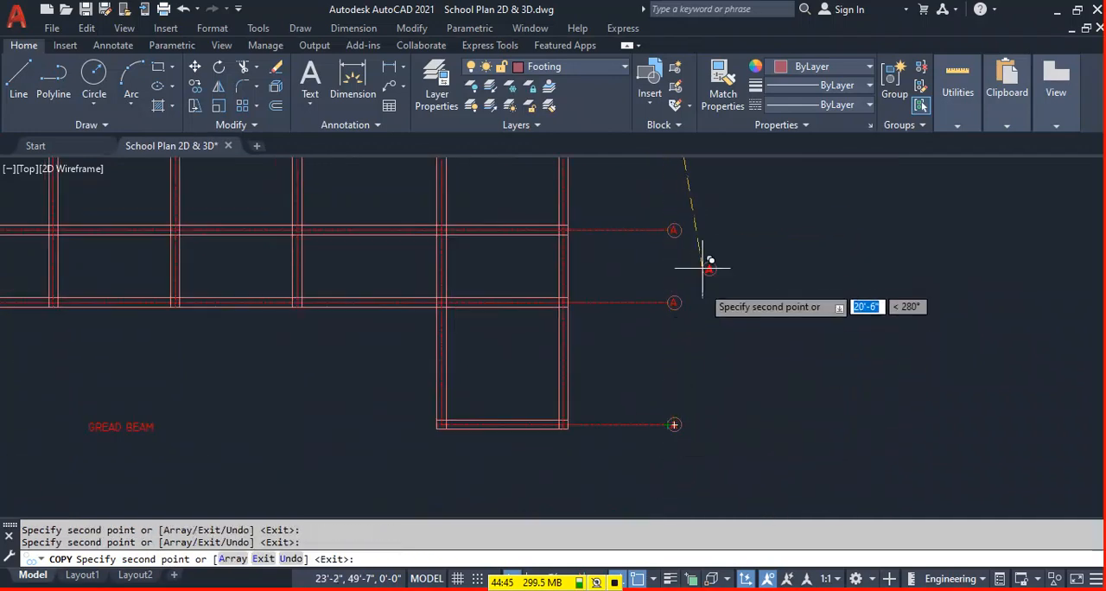
key(Escape)
Relabel the second and third bubbles down as B and C, and continue the lettering in the lowest bubble.
scroll(675, 317, up, 3)
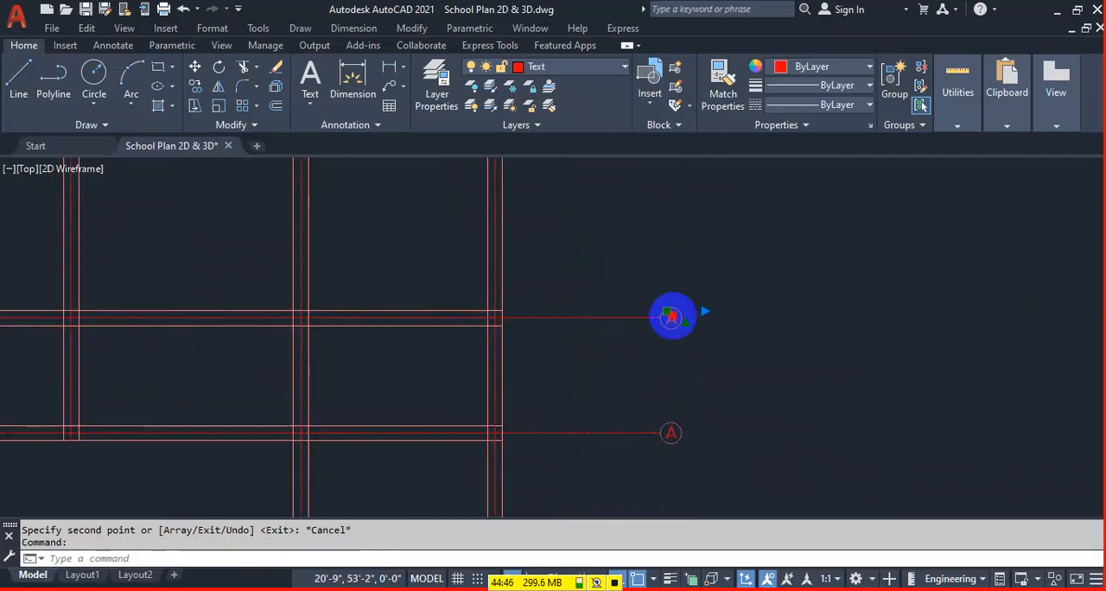
double_click(671, 317)
key(BackSpace)
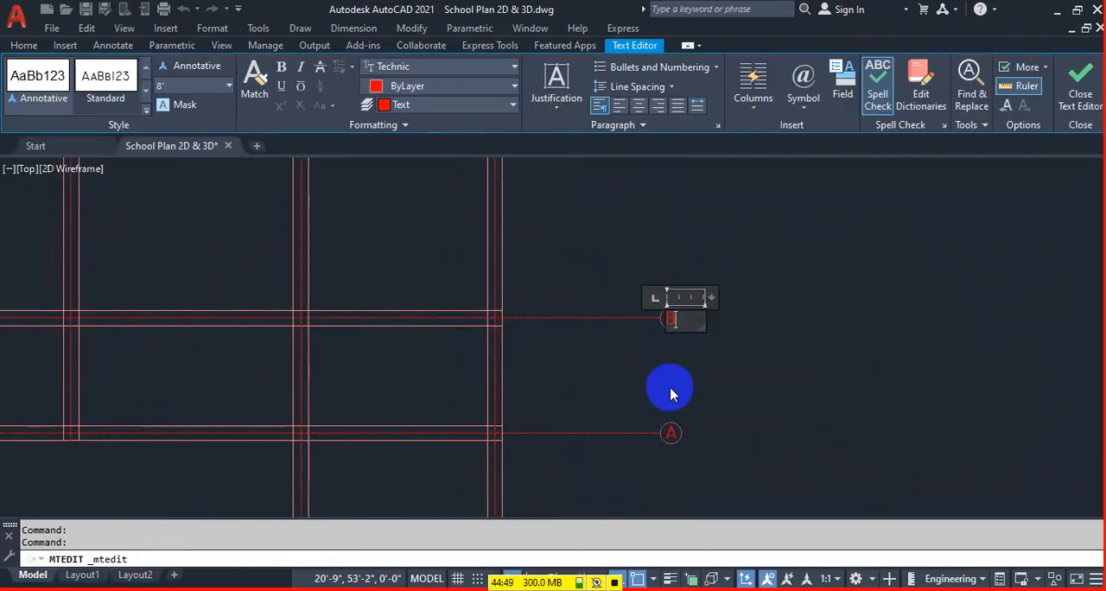
click(676, 415)
double_click(670, 433)
drag(675, 437, 657, 436)
text(C)
click(758, 425)
middle_drag(693, 447, 668, 243)
double_click(648, 423)
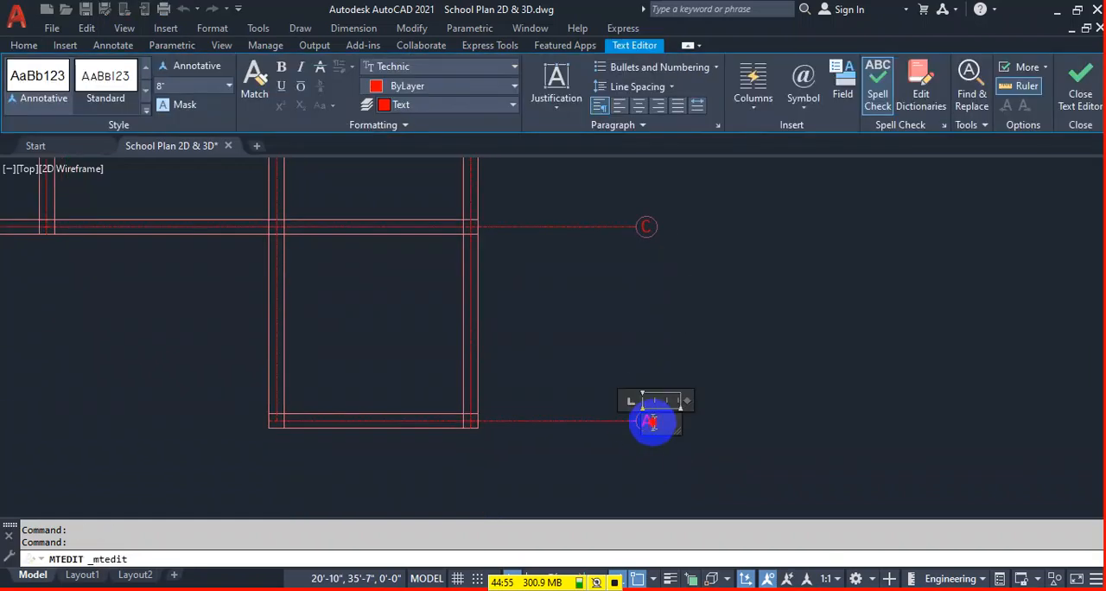
click(821, 333)
Erase the GREAD BEAM text beneath the beam layout with the grid bubbles.
scroll(582, 324, down, 4)
middle_drag(603, 290, 629, 318)
scroll(490, 373, up, 1)
click(474, 365)
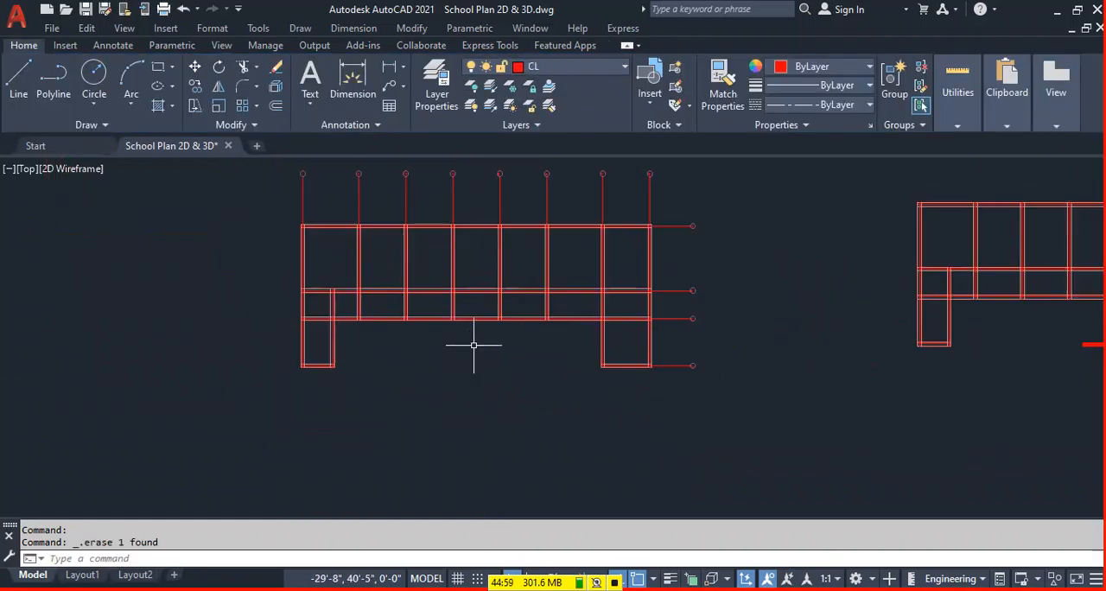
Move the whole bubbled beam layout closer to the beam layout beside it.
middle_drag(622, 445, 422, 441)
scroll(422, 437, down, 4)
middle_drag(667, 462, 571, 422)
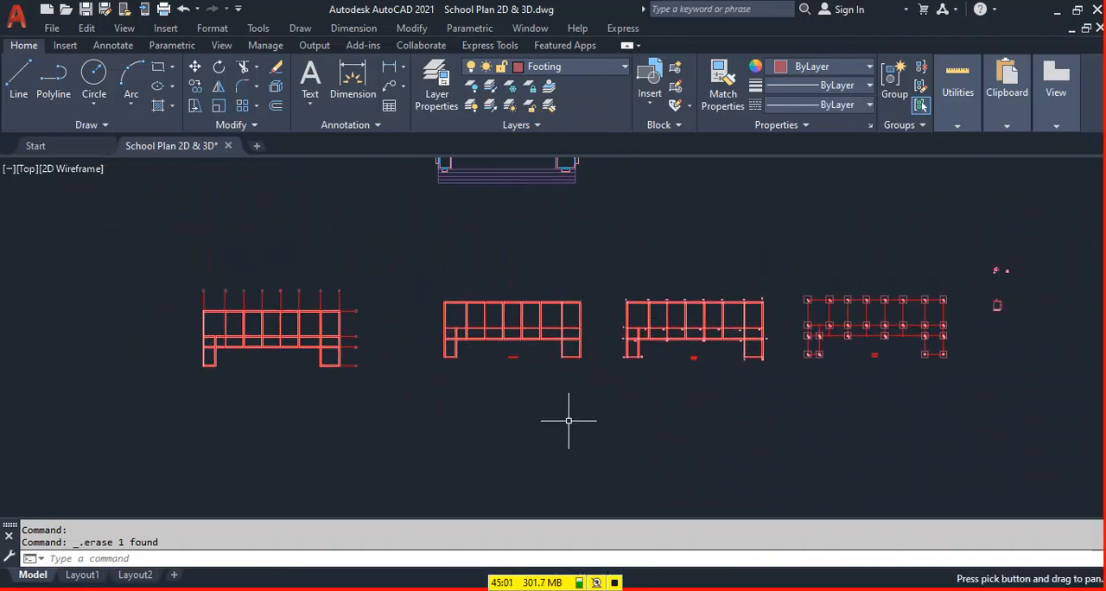
click(377, 251)
click(138, 445)
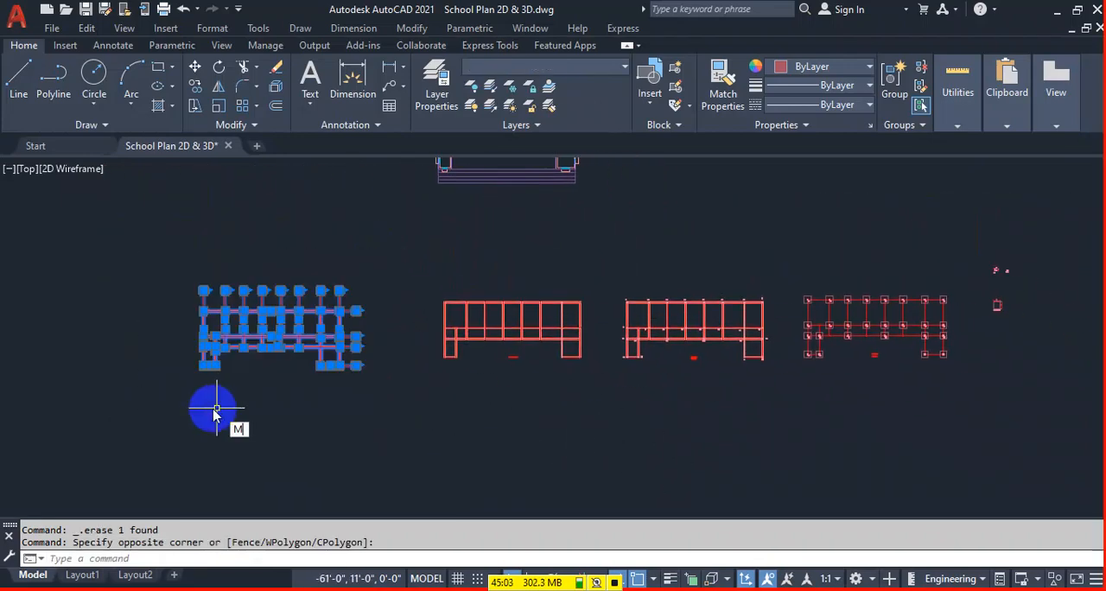
key(Return)
click(216, 409)
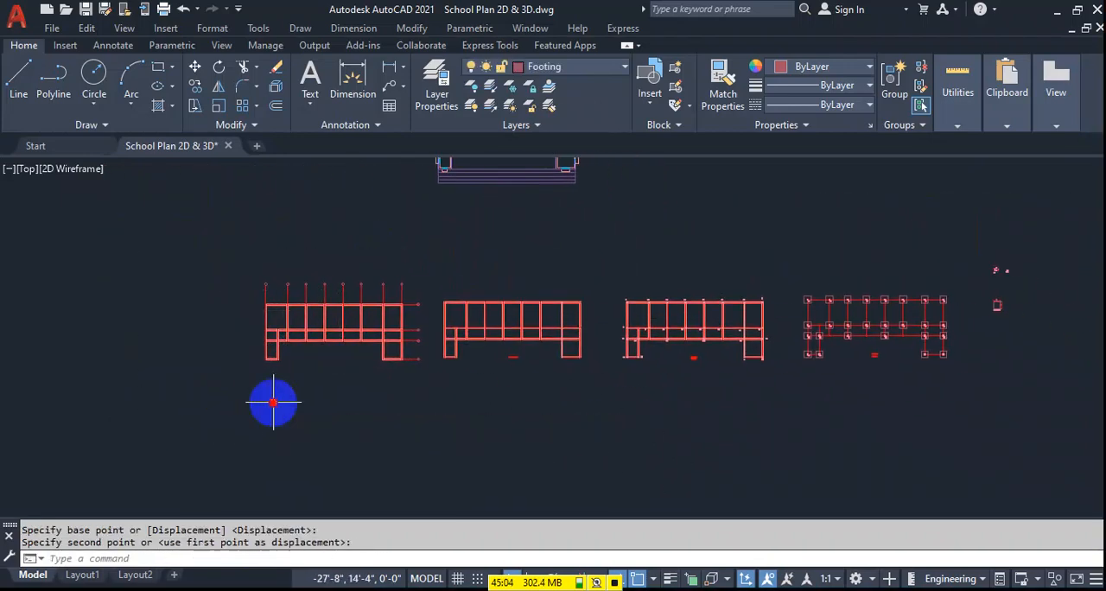
Move the small footing detail drawings closer to the footing plan.
middle_drag(999, 378, 816, 351)
click(853, 210)
click(783, 329)
key(Escape)
click(857, 228)
click(811, 322)
key(Return)
click(945, 285)
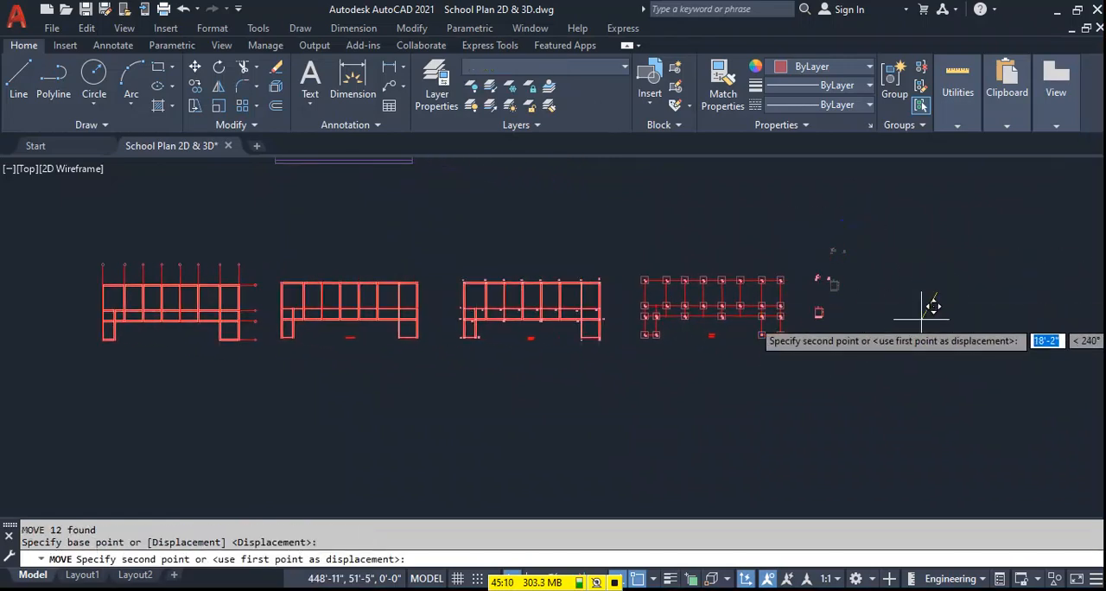
Move the complete floor plan into the row of drawings, to the right of the small footing details.
scroll(337, 387, down, 5)
scroll(339, 277, up, 5)
click(460, 243)
click(252, 360)
text(M)
key(Return)
click(274, 338)
scroll(397, 331, down, 4)
scroll(562, 369, up, 4)
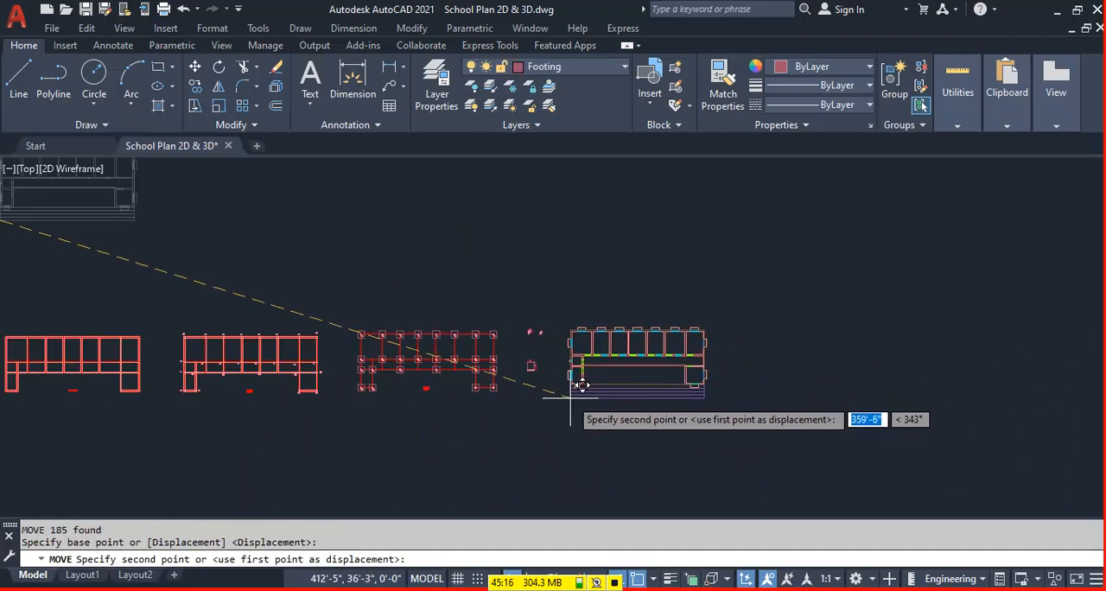
click(597, 390)
middle_drag(819, 434, 669, 403)
scroll(556, 340, up, 2)
middle_drag(583, 341, 516, 351)
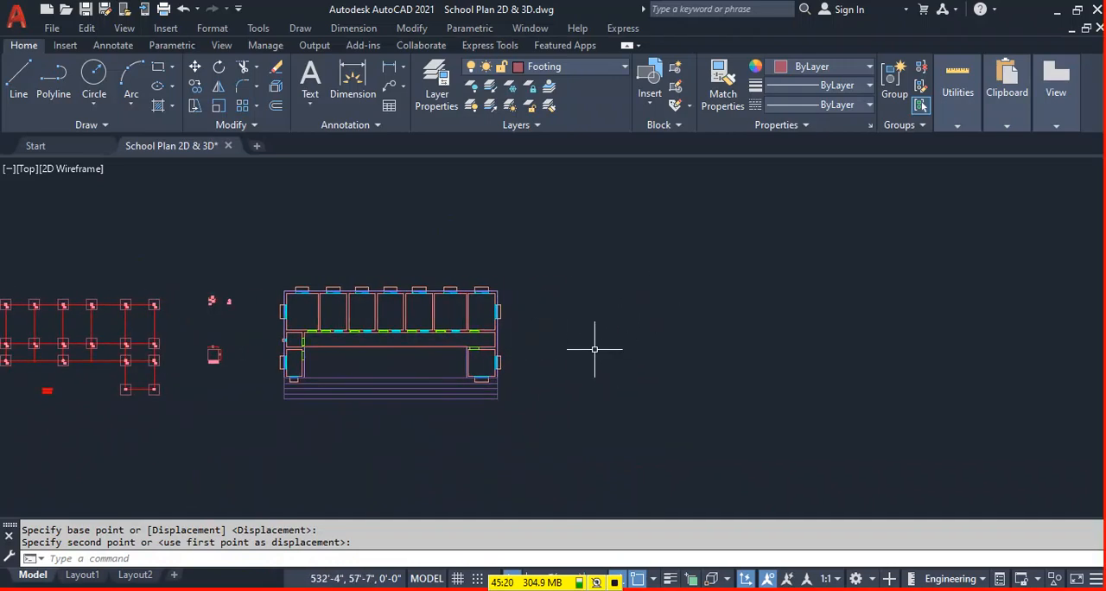
Save the School Plan 2D & 3D drawing.
middle_drag(606, 351, 622, 357)
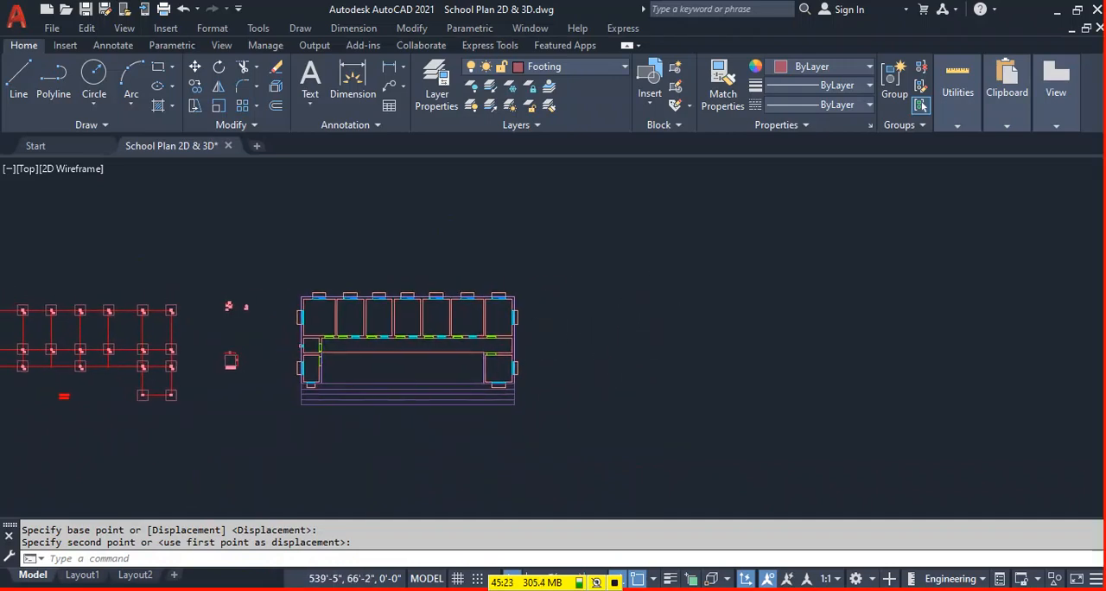
key(ctrl+s)
middle_drag(421, 242, 634, 344)
middle_drag(706, 330, 646, 298)
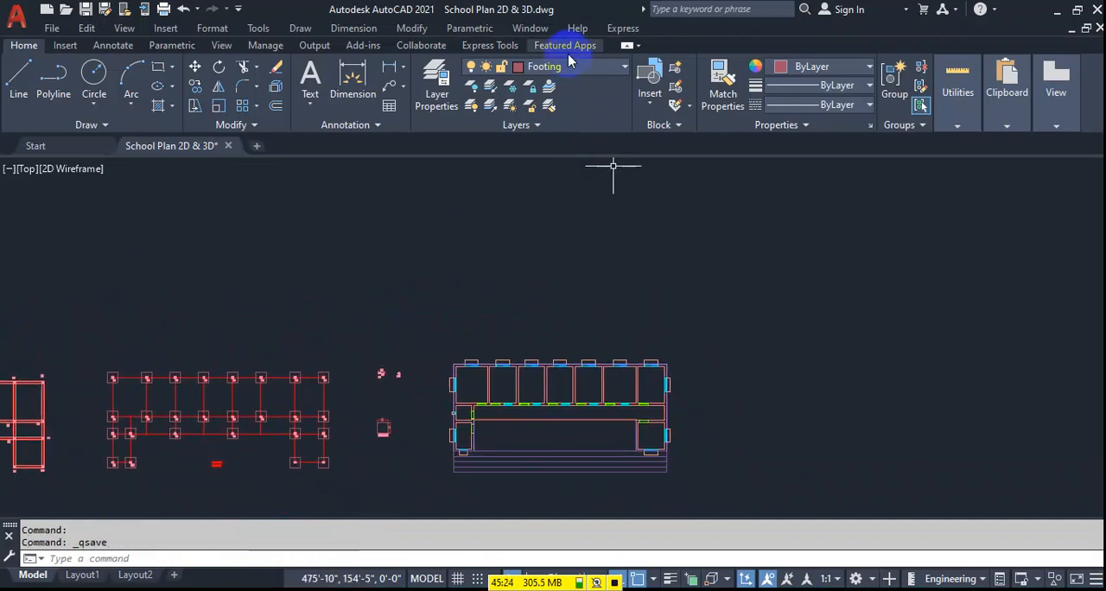
Make layer 0 current and draw a horizontal line about 96'-8" long above the floor plan.
click(567, 53)
click(23, 43)
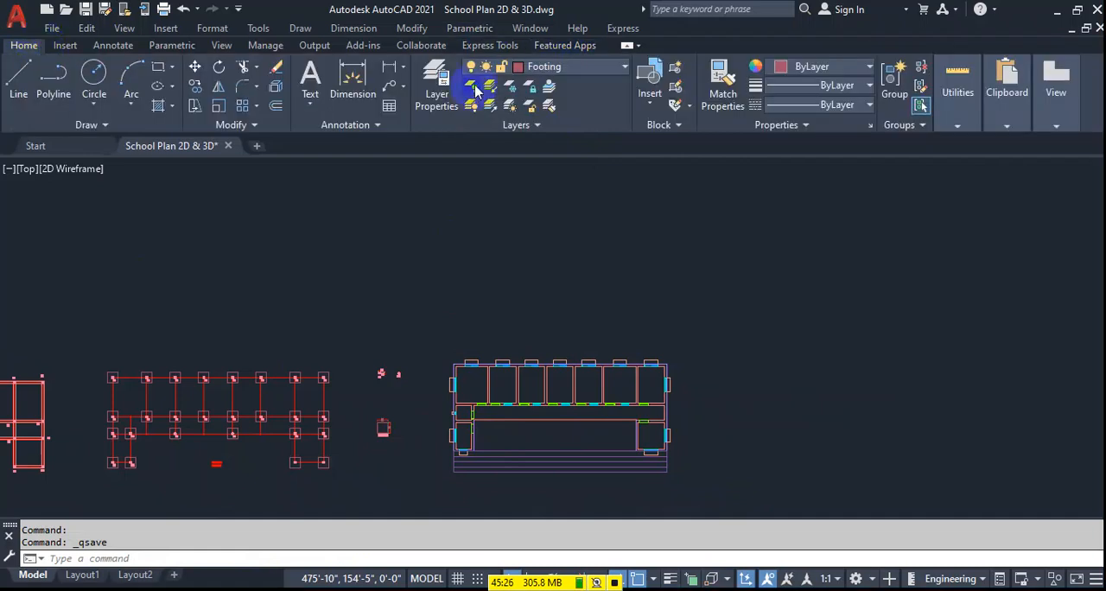
click(557, 66)
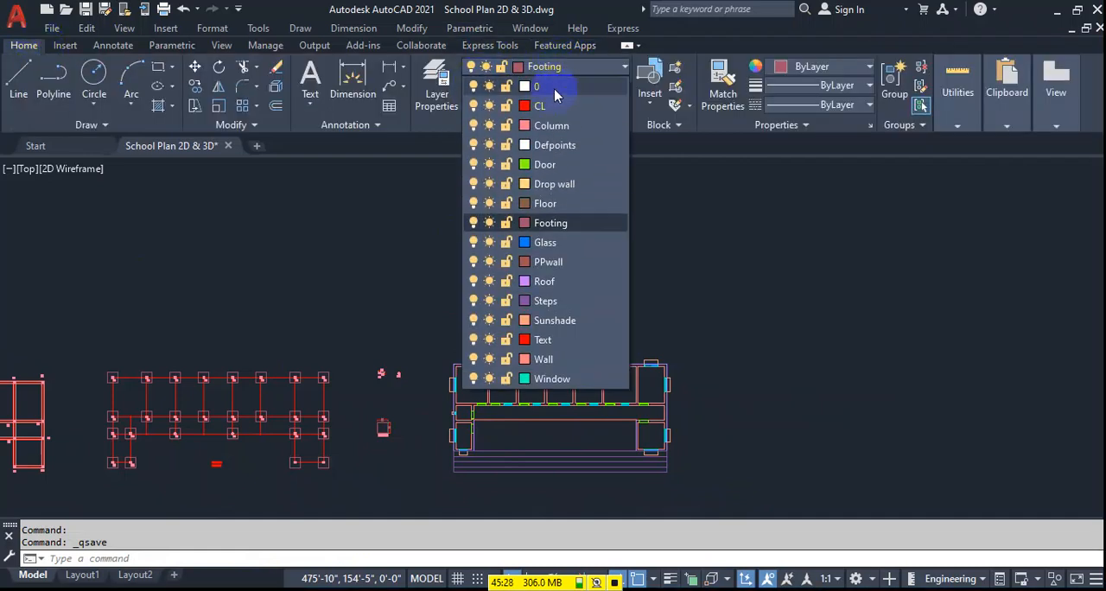
click(554, 88)
text(l)
key(Return)
click(442, 271)
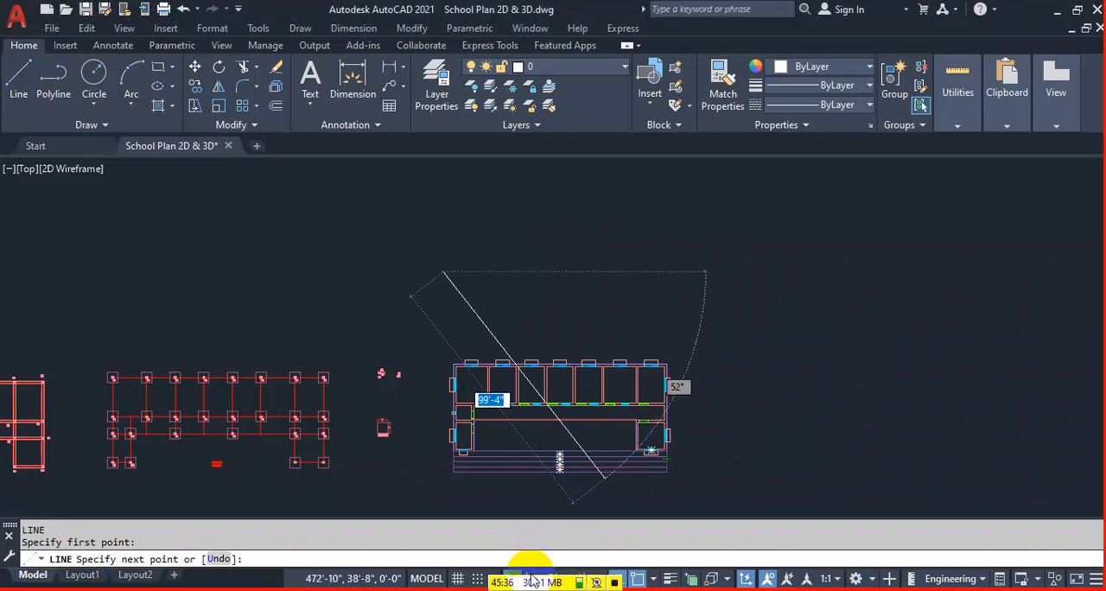
click(696, 275)
key(Return)
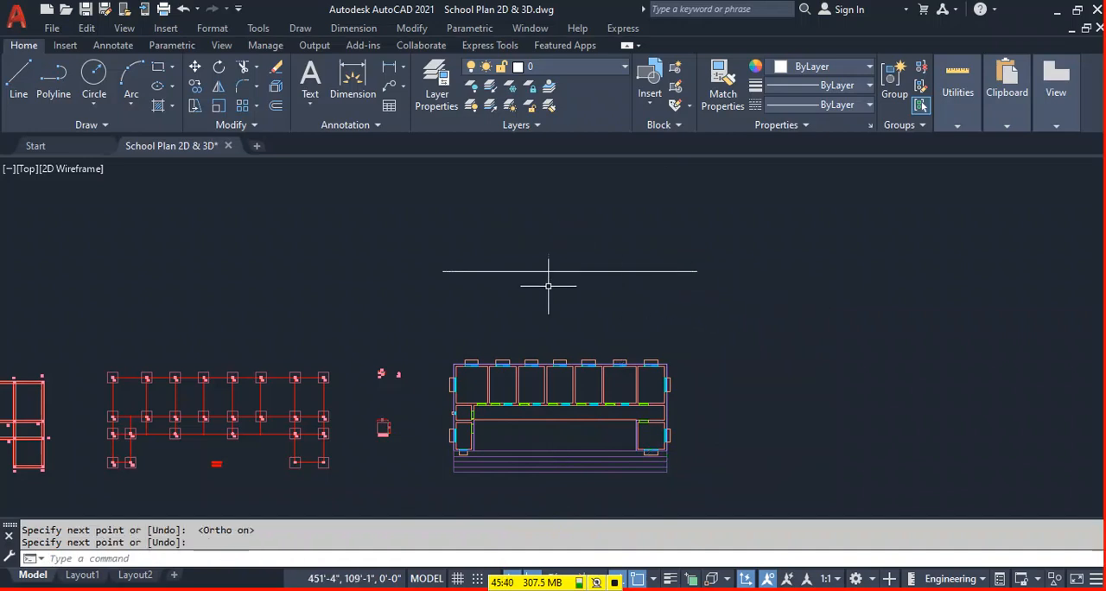
Draw vertical rays upward from the outer and inner front corners of the floor plan's right wing.
text(ray)
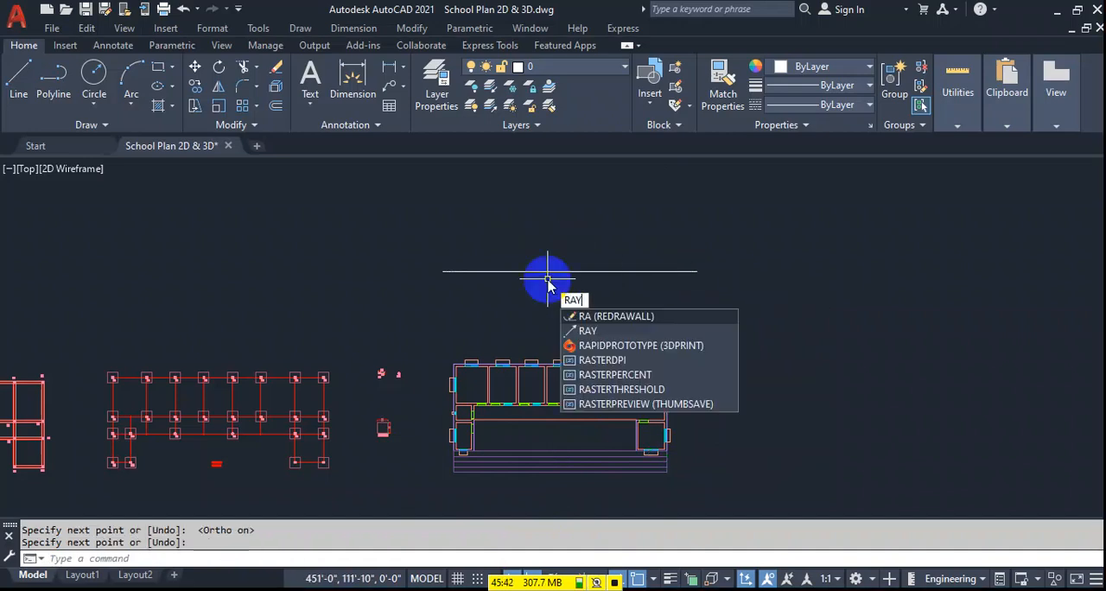
key(Return)
scroll(652, 450, up, 2)
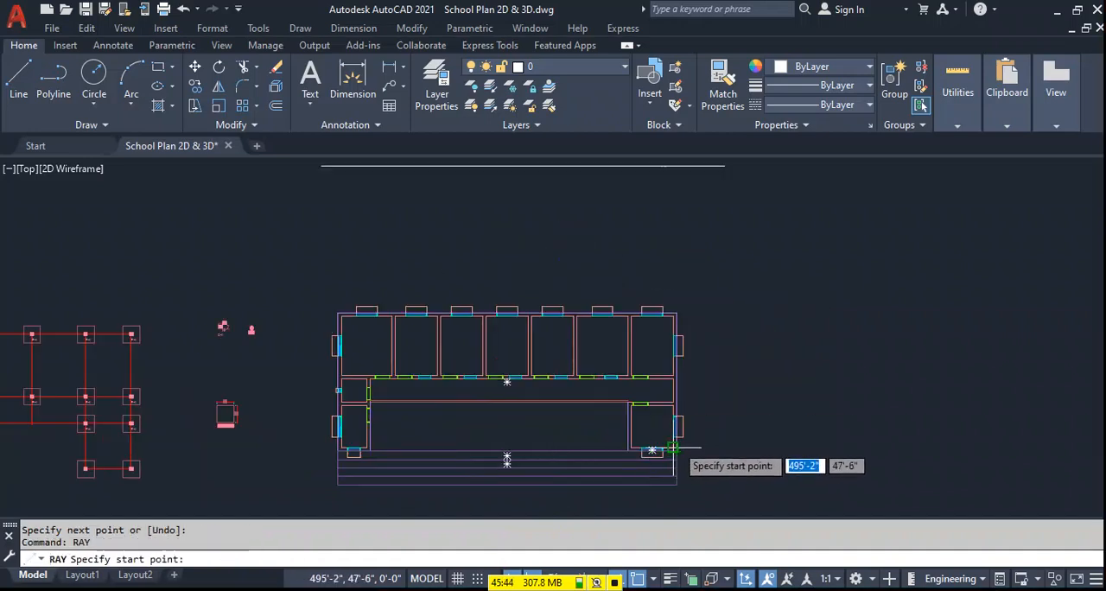
click(676, 450)
click(683, 231)
key(Return)
key(Return)
click(627, 438)
click(629, 271)
Draw vertical rays upward from the inner and outer front corners of the floor plan's left wing.
key(Return)
key(Return)
click(370, 451)
click(371, 280)
key(Return)
click(335, 451)
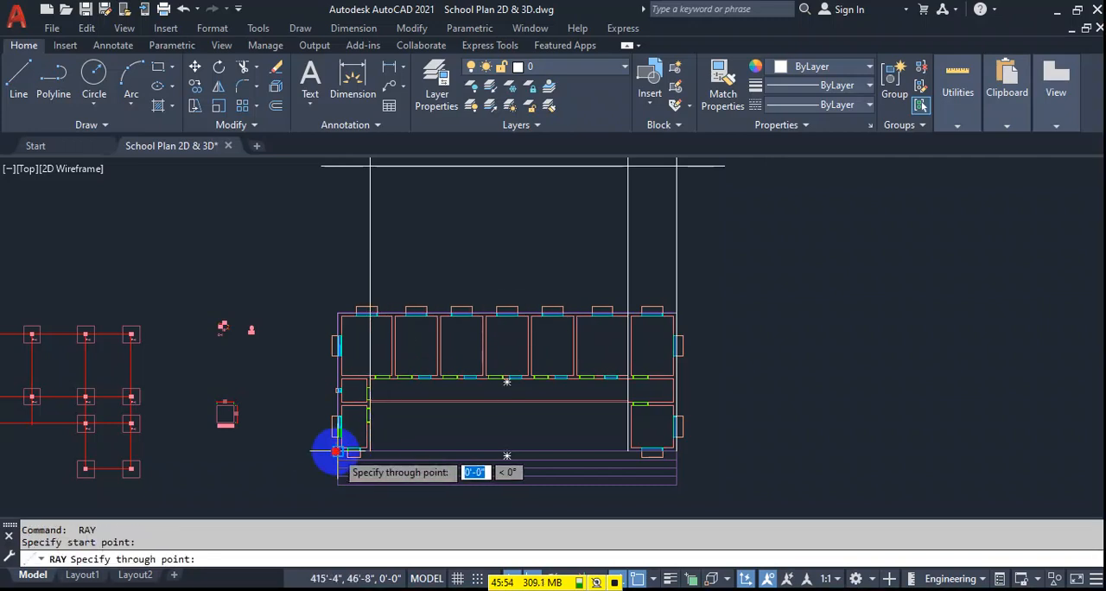
click(368, 259)
key(Return)
Offset the horizontal line above the floor plan 2' upward.
middle_drag(496, 256, 522, 394)
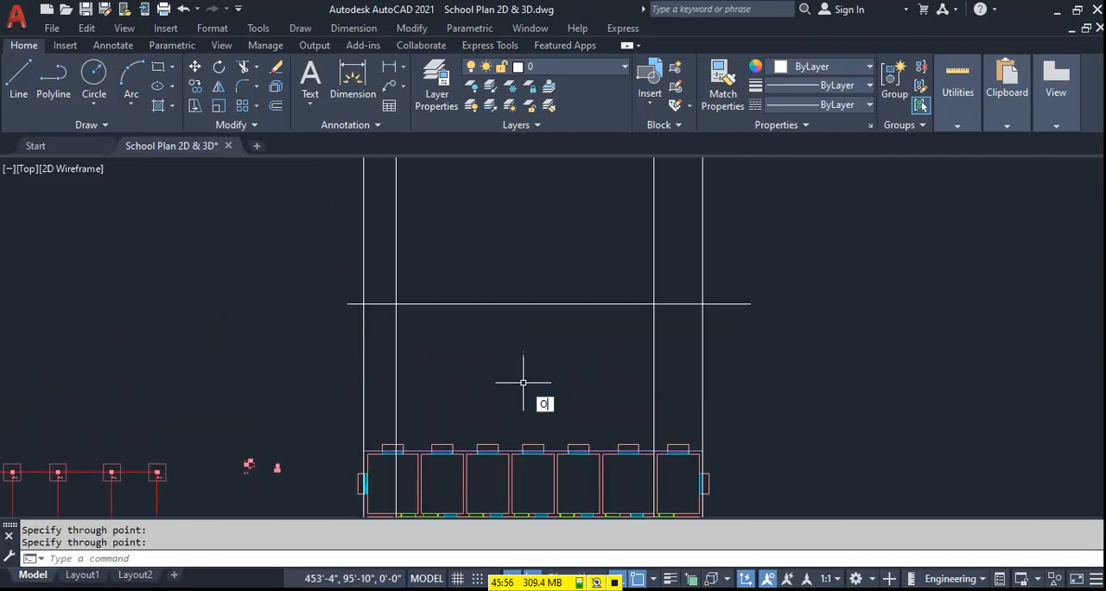
text(o)
key(Return)
text(2)
key(Return)
click(503, 303)
click(583, 228)
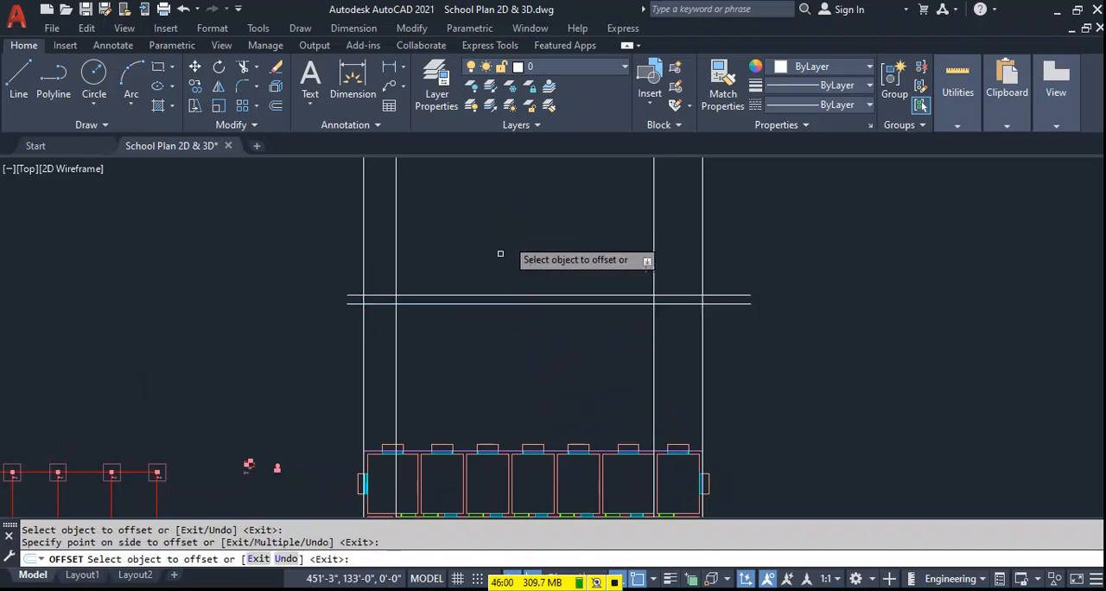
key(Escape)
Try offsetting the upper of the two horizontal lines 101' upward, and erase the resulting line.
key(Return)
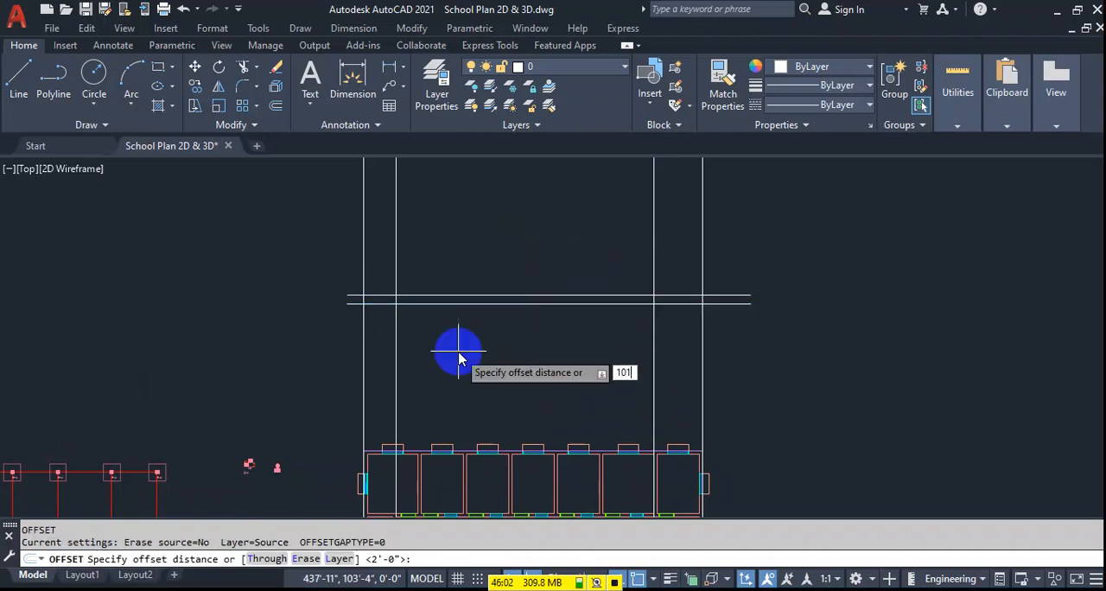
text(101')
key(Return)
click(501, 297)
click(515, 211)
scroll(519, 242, down, 4)
middle_drag(518, 242, 521, 314)
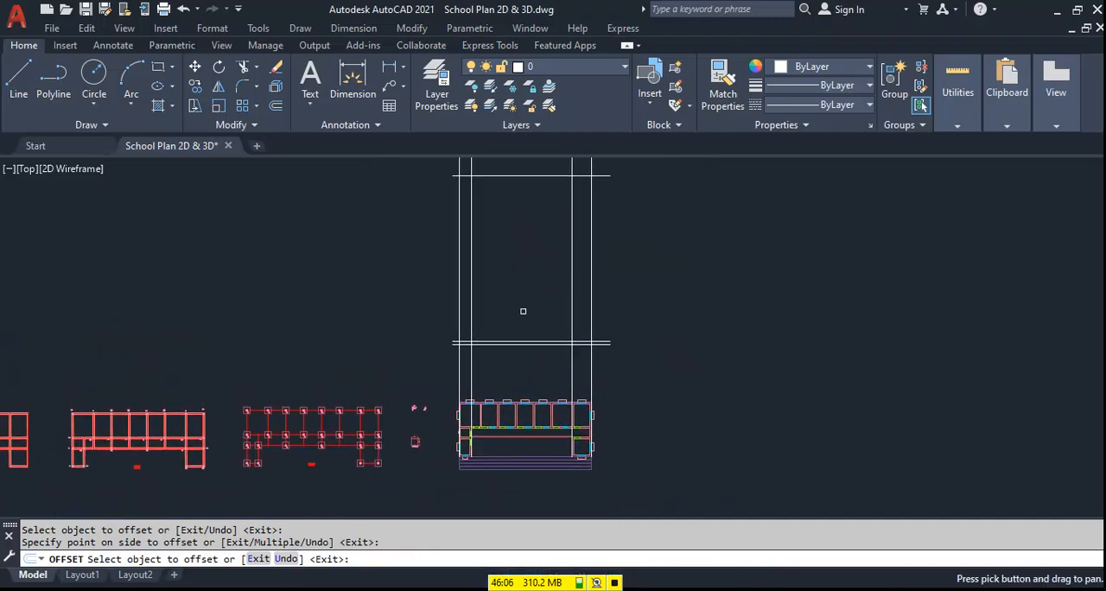
key(Escape)
click(532, 166)
click(517, 199)
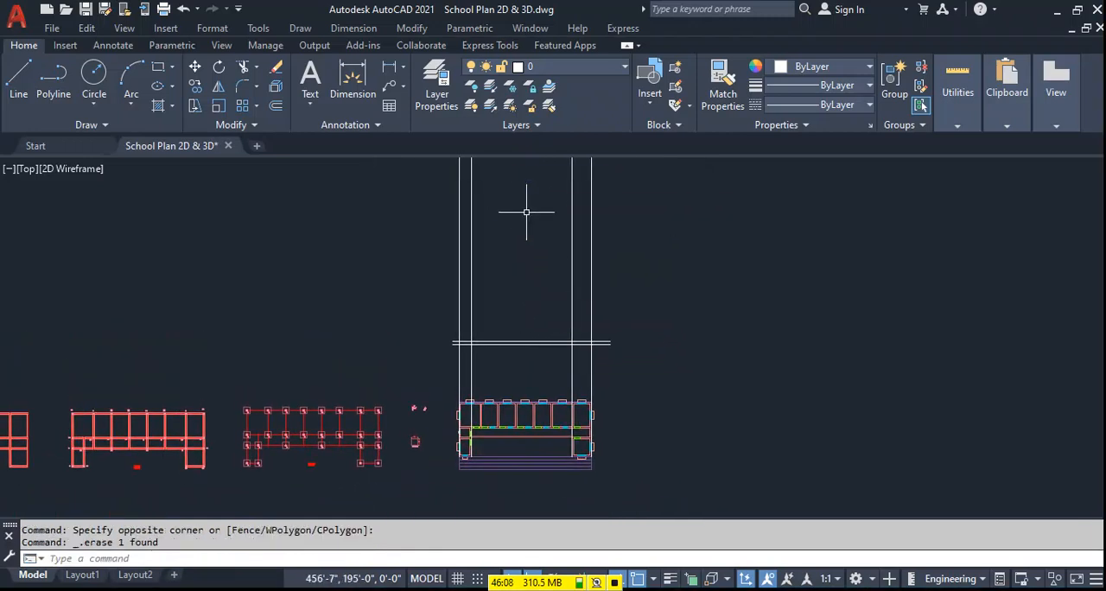
Offset the upper of the two horizontal lines 10' upward.
text(o)
key(Return)
text(10')
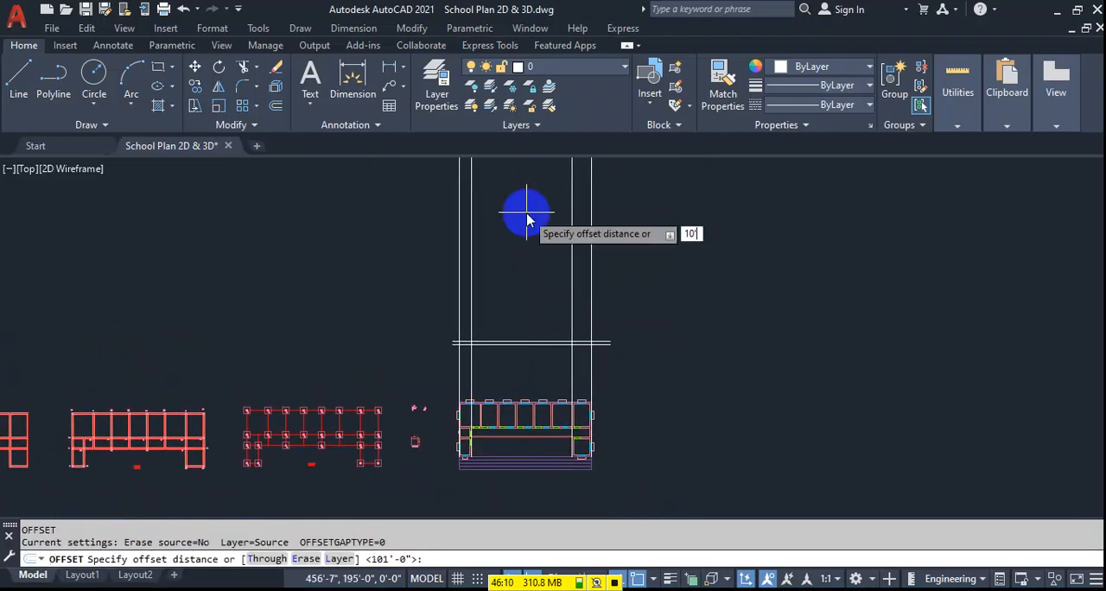
right_click(526, 214)
scroll(503, 346, up, 4)
click(507, 364)
click(546, 263)
key(Escape)
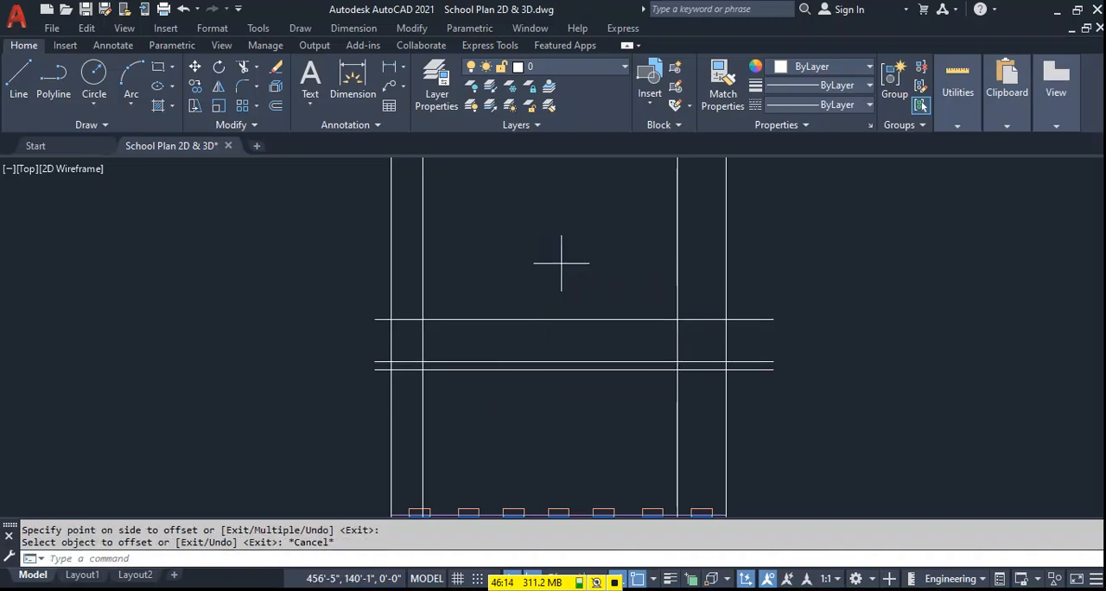
Offset the topmost horizontal line of the elevation 6" upward.
text(o)
key(Return)
Offset the upper line of the 6" pair 3' upward.
key(Return)
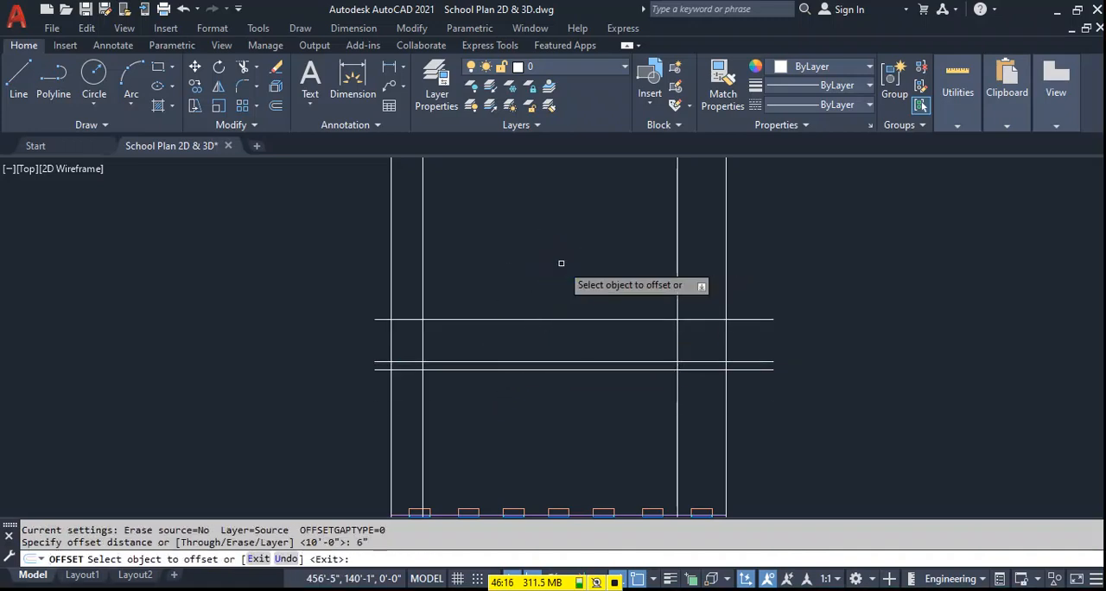
click(500, 322)
click(494, 318)
click(543, 253)
key(Escape)
key(Return)
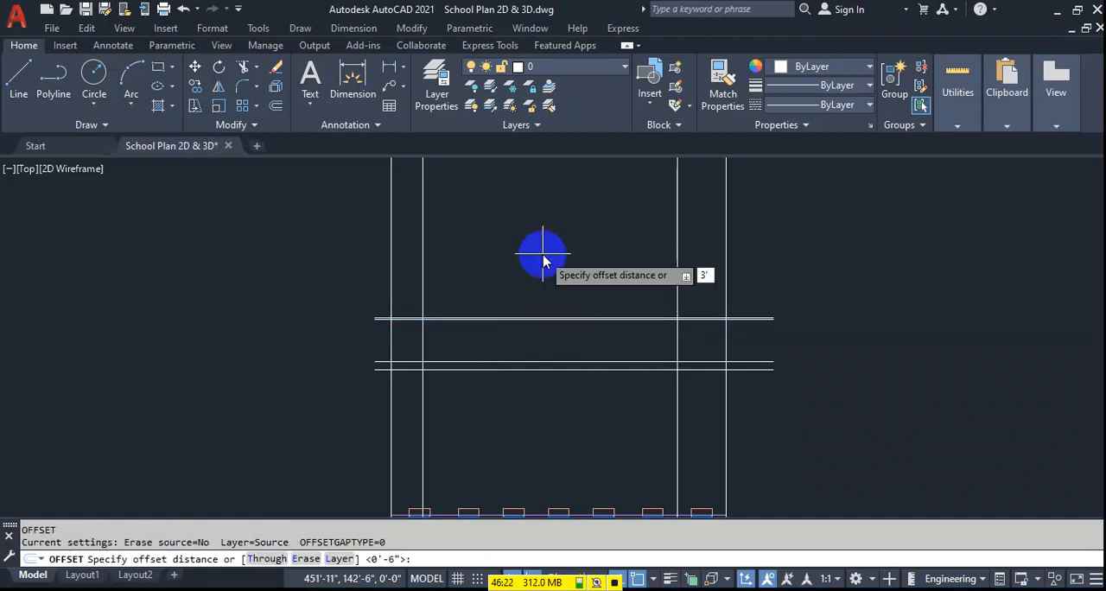
text(3')
key(Return)
scroll(445, 320, up, 2)
click(437, 334)
click(496, 229)
key(Escape)
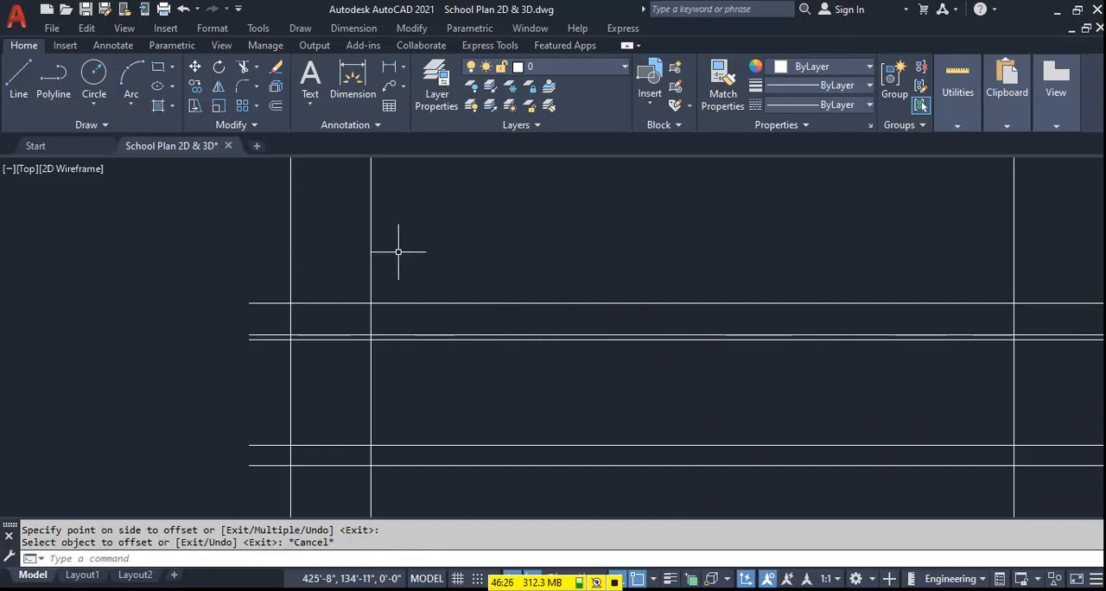
Trim the vertical rays above the elevation's top line and the horizontal lines projecting past its right edge.
scroll(406, 248, down, 4)
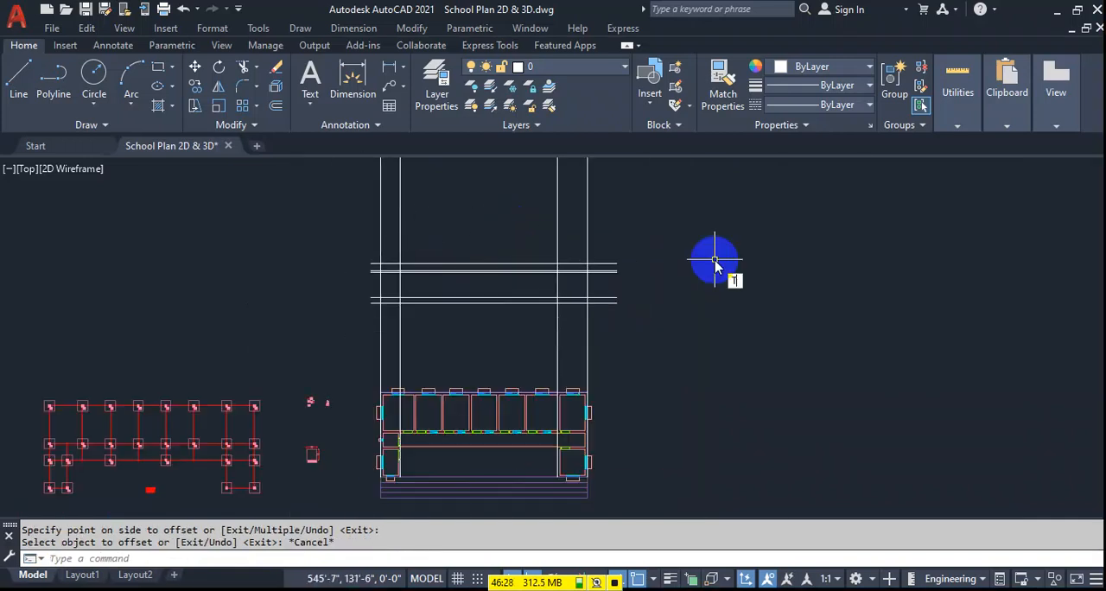
key(Return)
click(605, 228)
click(325, 230)
key(Return)
click(636, 243)
click(600, 335)
click(610, 318)
click(606, 259)
Trim the horizontal lines projecting past the elevation's left edge and the vertical rays just below its base line.
key(Return)
click(375, 252)
click(374, 329)
key(Return)
click(625, 316)
click(371, 316)
key(Return)
key(Escape)
Erase the four leftover vertical ray pieces lying over the floor plan.
scroll(589, 394, up, 4)
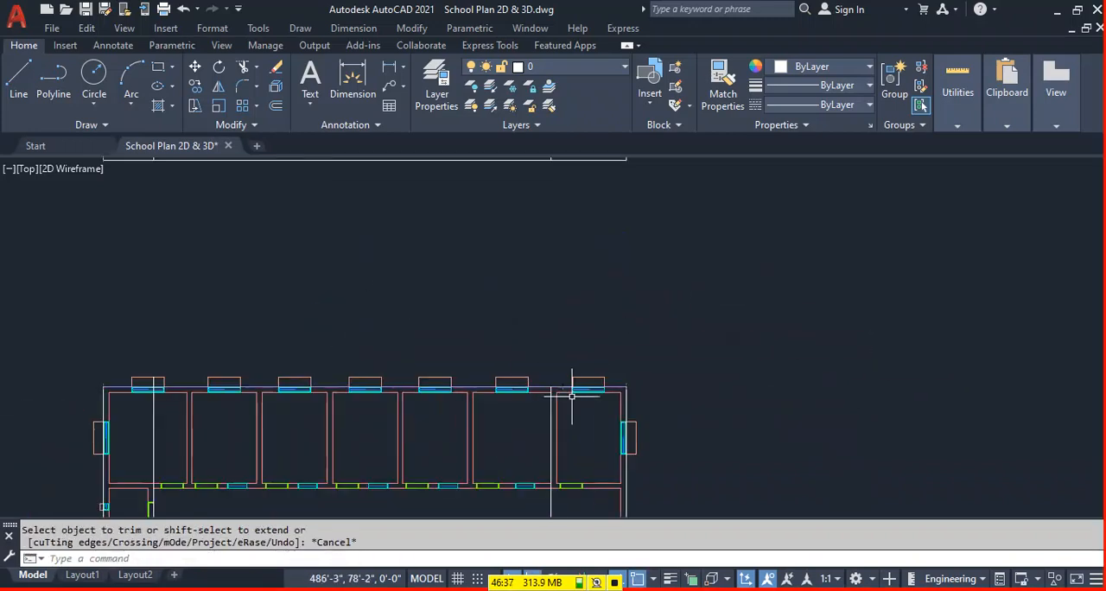
click(625, 396)
click(551, 400)
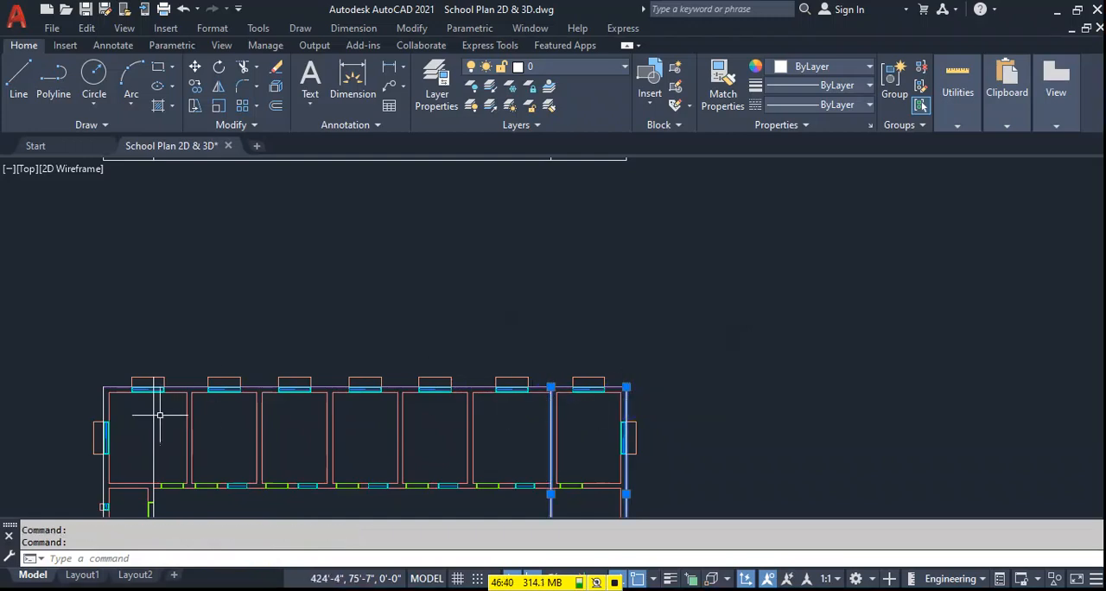
middle_drag(242, 394, 372, 356)
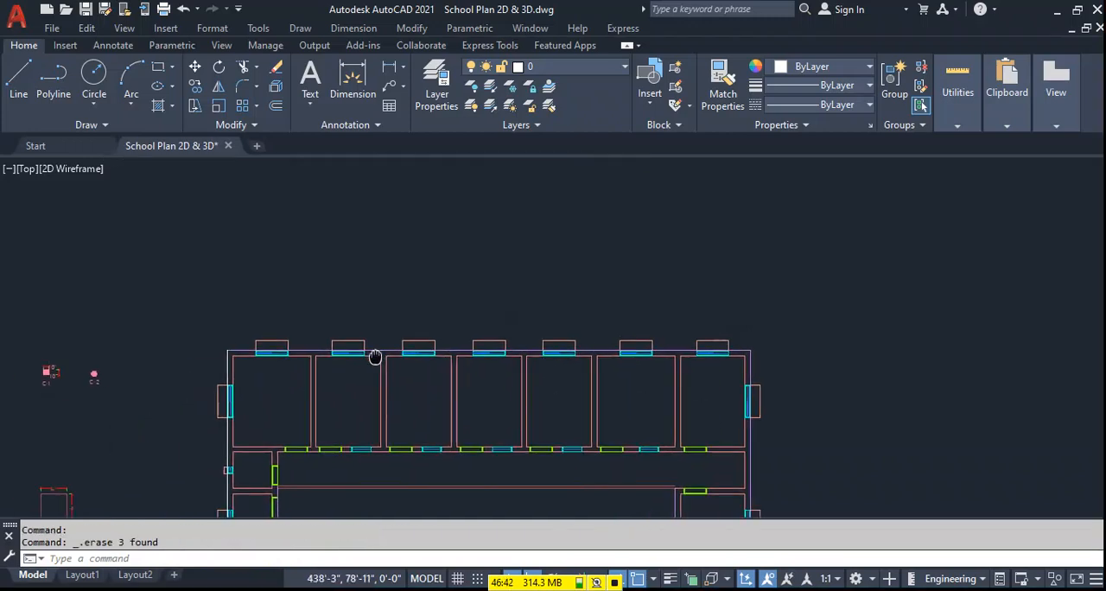
click(226, 450)
key(Delete)
Offset the horizontal line just above the elevation's base line 7' upward.
scroll(334, 406, down, 4)
middle_drag(391, 302, 399, 351)
scroll(385, 324, up, 2)
text(o)
key(Return)
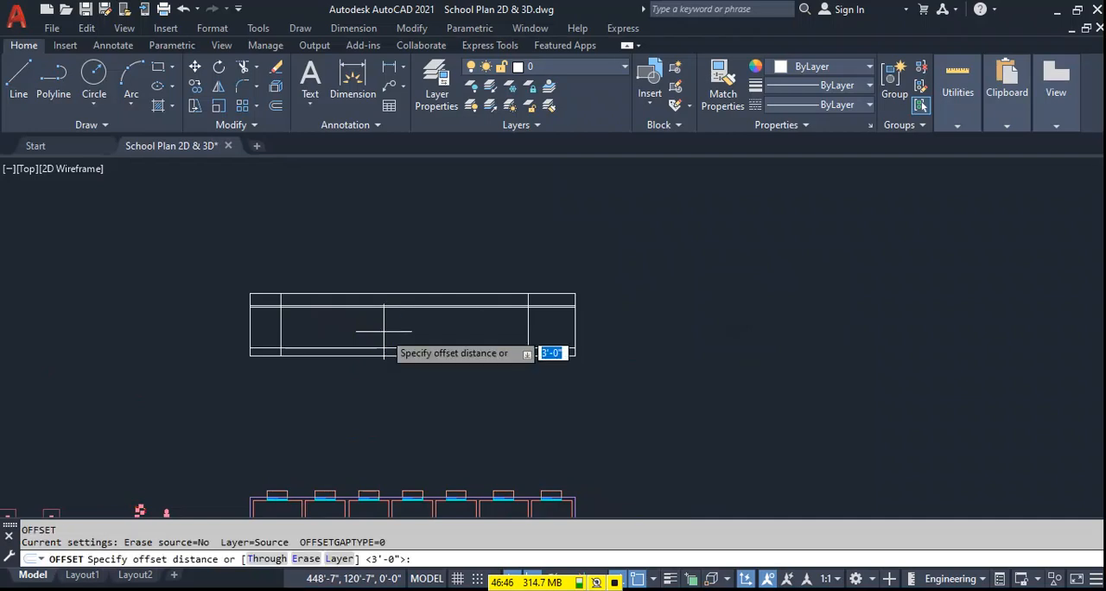
text(7')
key(Return)
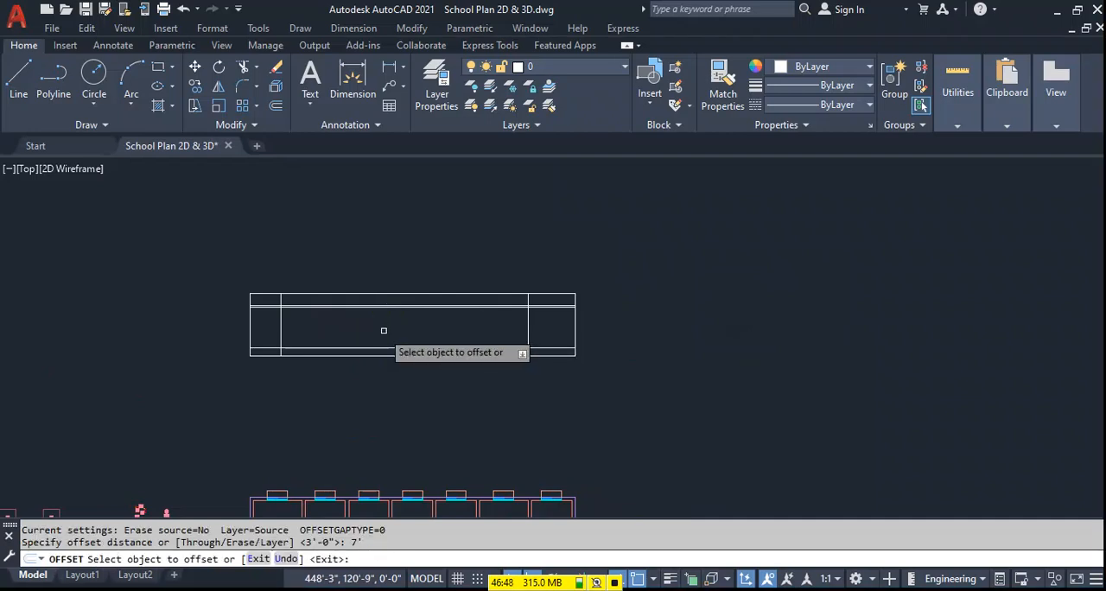
click(386, 305)
key(Escape)
Offset the elevation's lintel-level line below the 6" pair 4' downward.
scroll(480, 417, down, 2)
scroll(511, 365, up, 4)
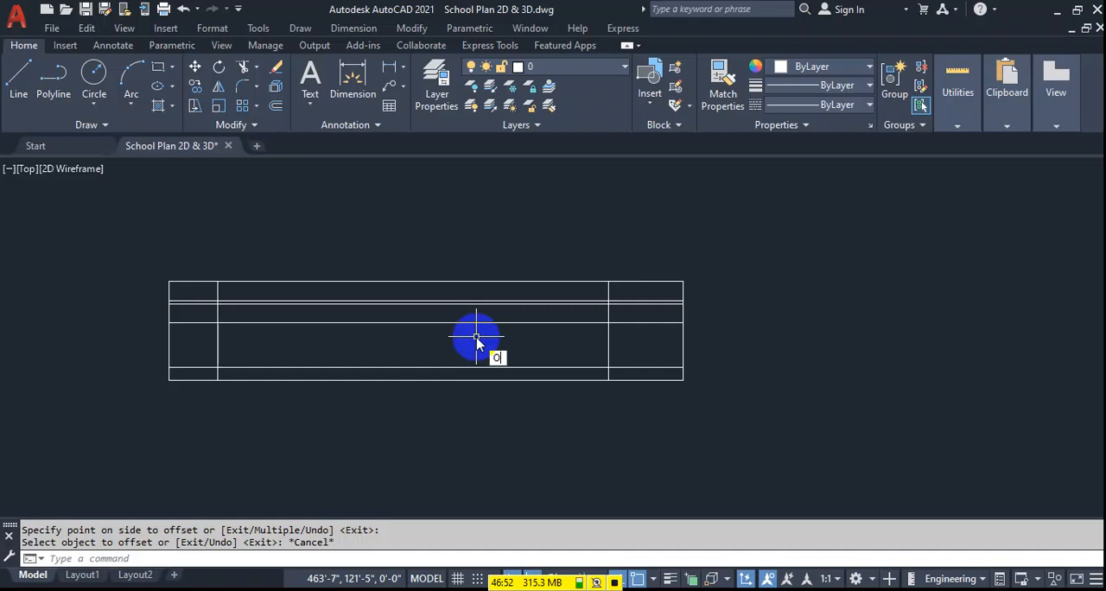
key(Return)
key(BackSpace)
right_click(476, 344)
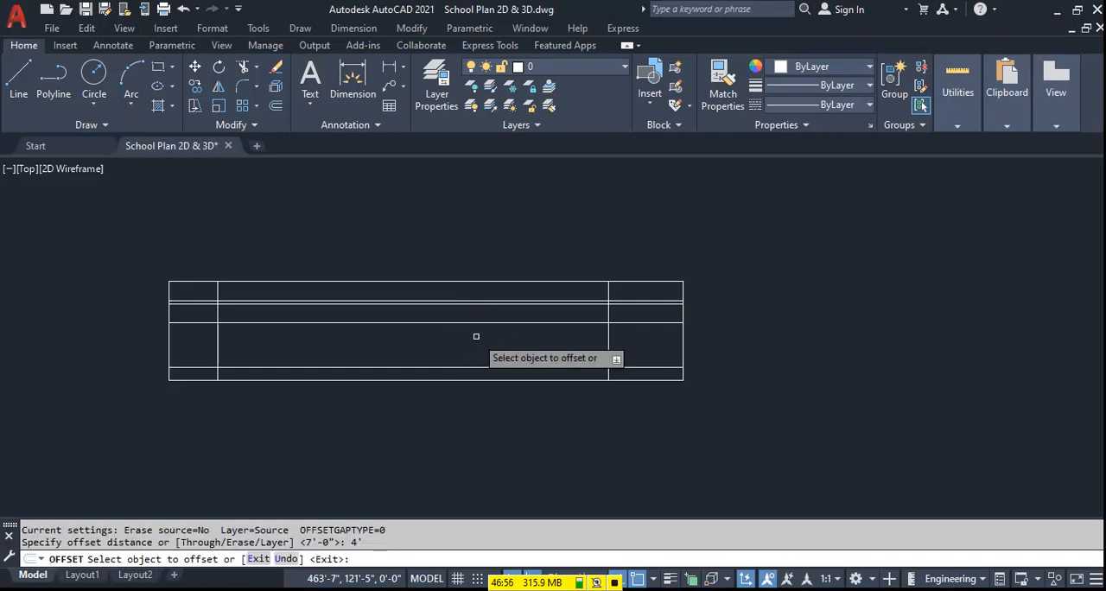
click(460, 322)
click(447, 371)
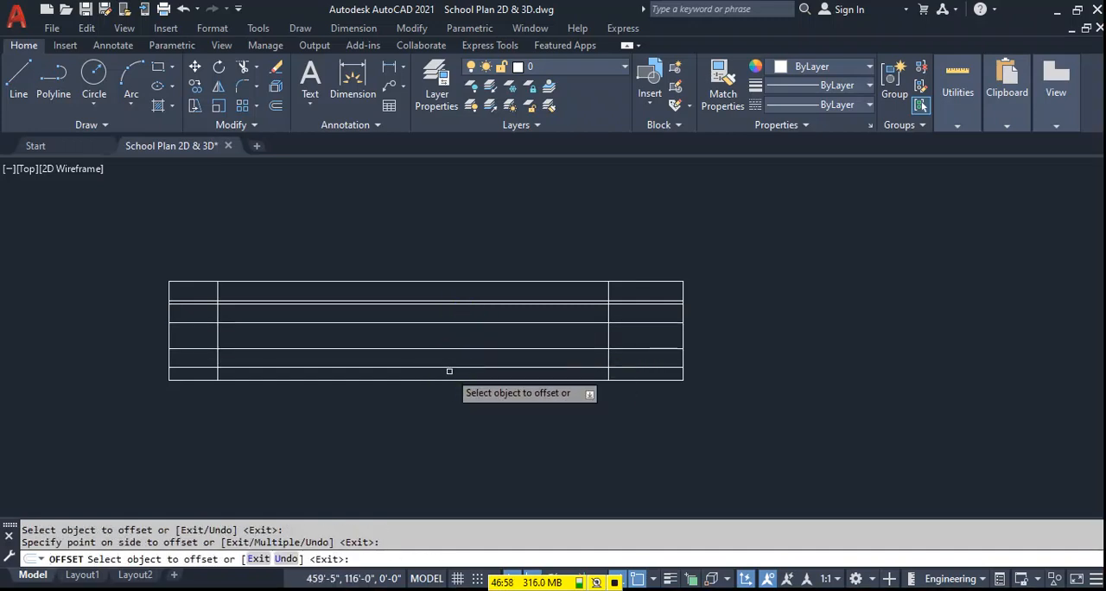
key(Escape)
Try drawing a ray from the right corner of the right wing's front window, and erase the slanted ray.
scroll(440, 420, down, 3)
middle_drag(440, 420, 512, 312)
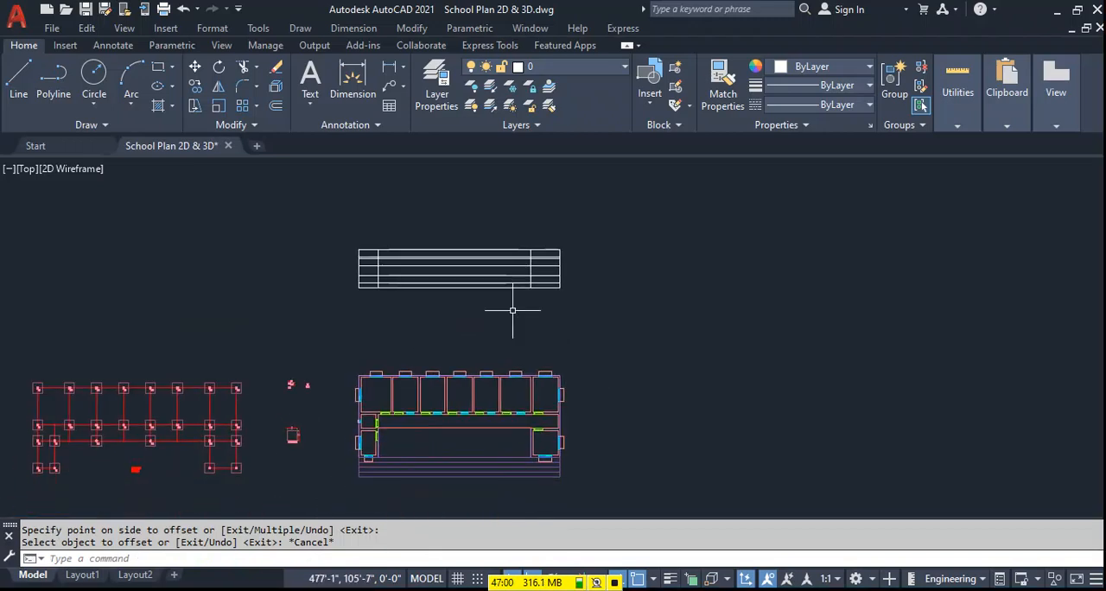
text(RA)
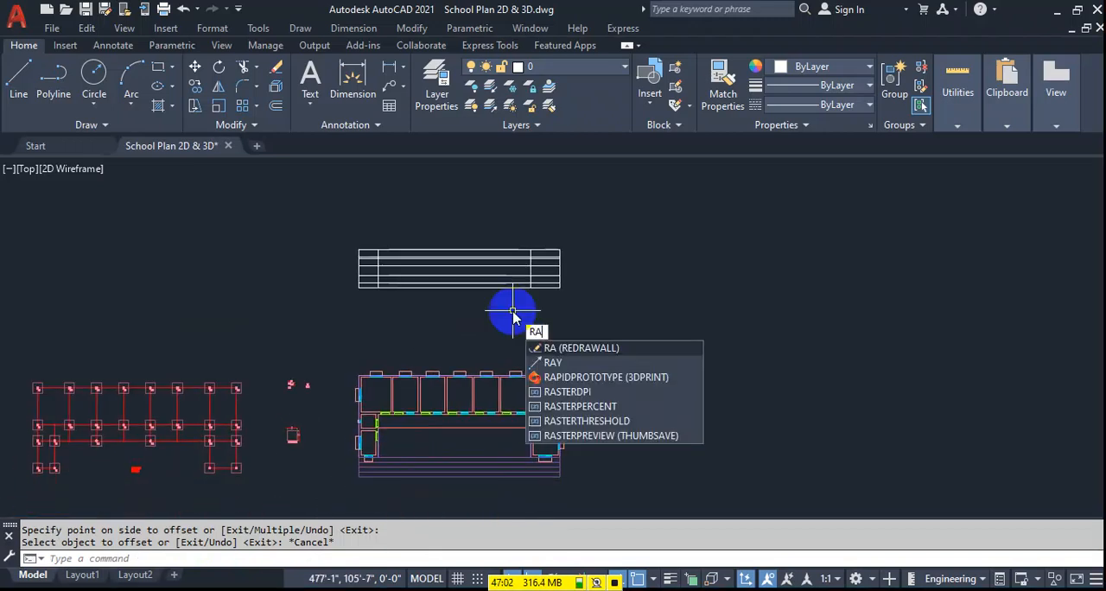
text(Y)
key(Return)
scroll(536, 441, up, 4)
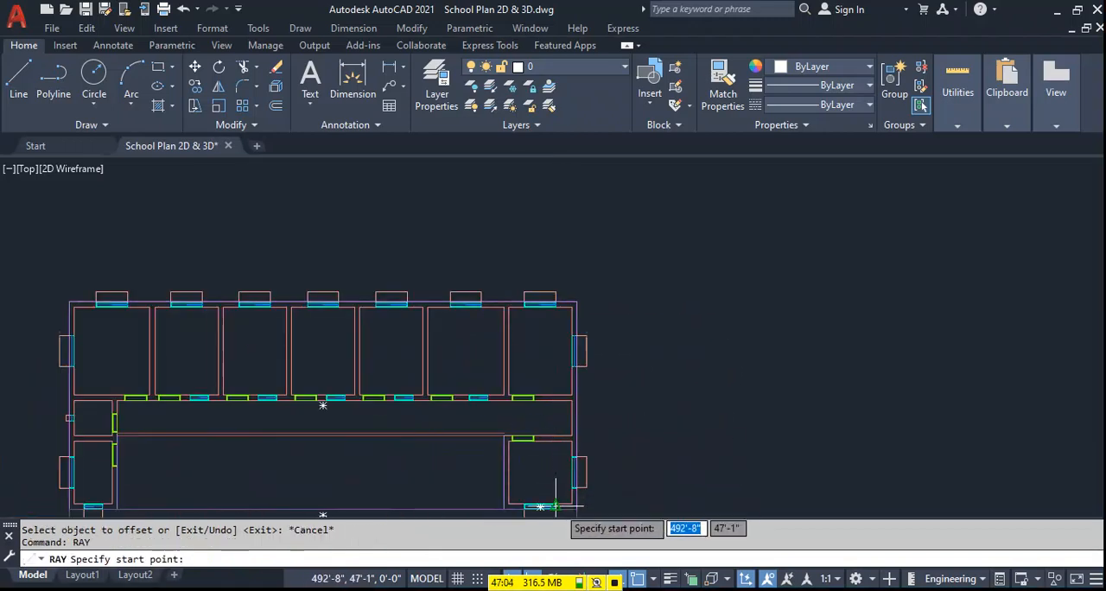
scroll(556, 505, up, 4)
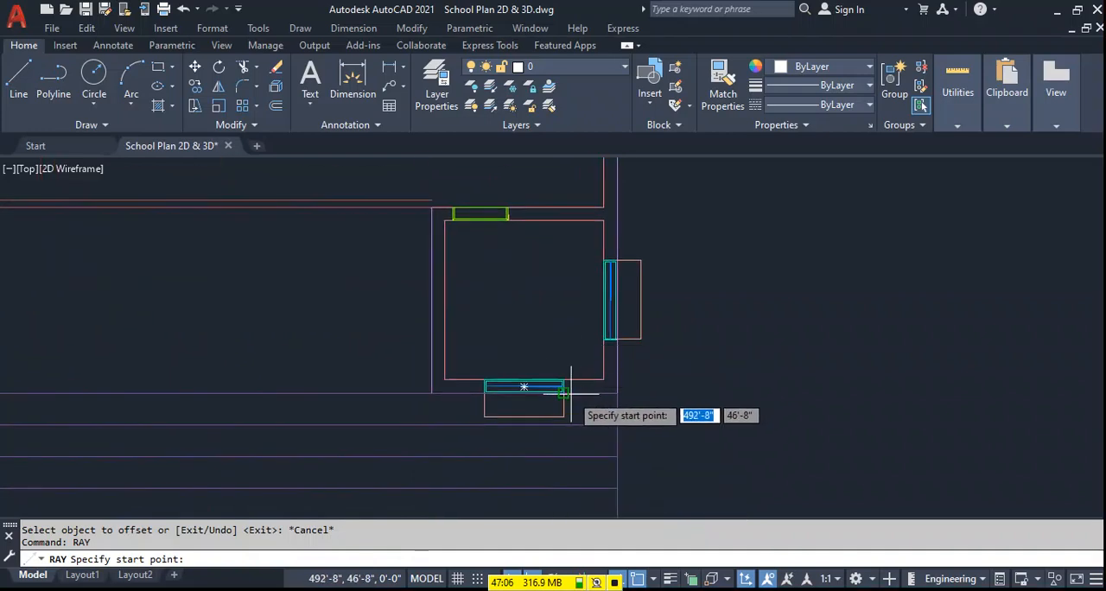
click(565, 394)
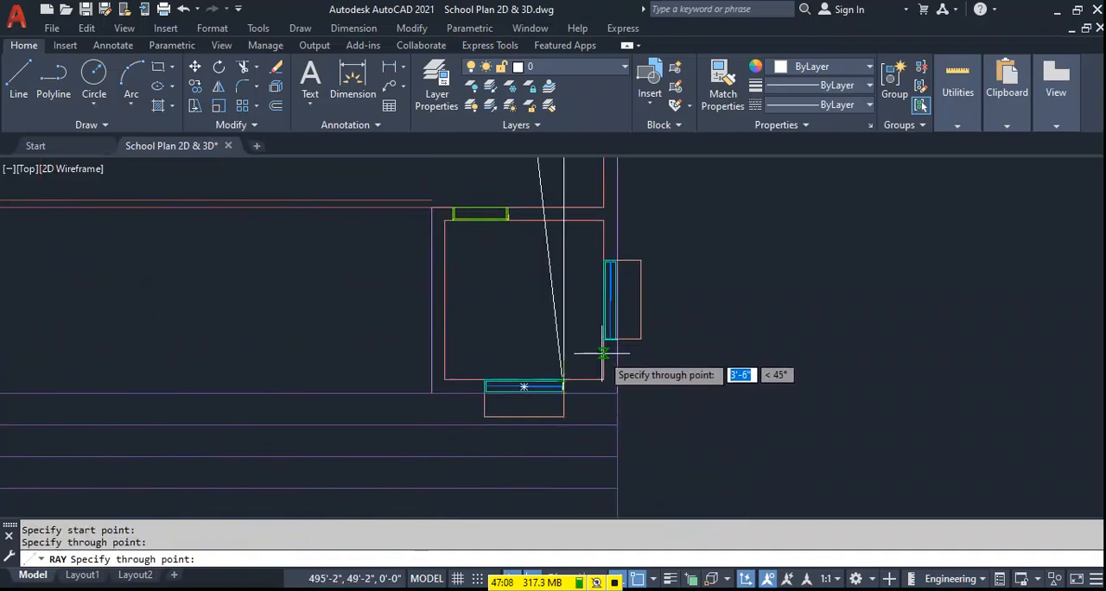
key(F8)
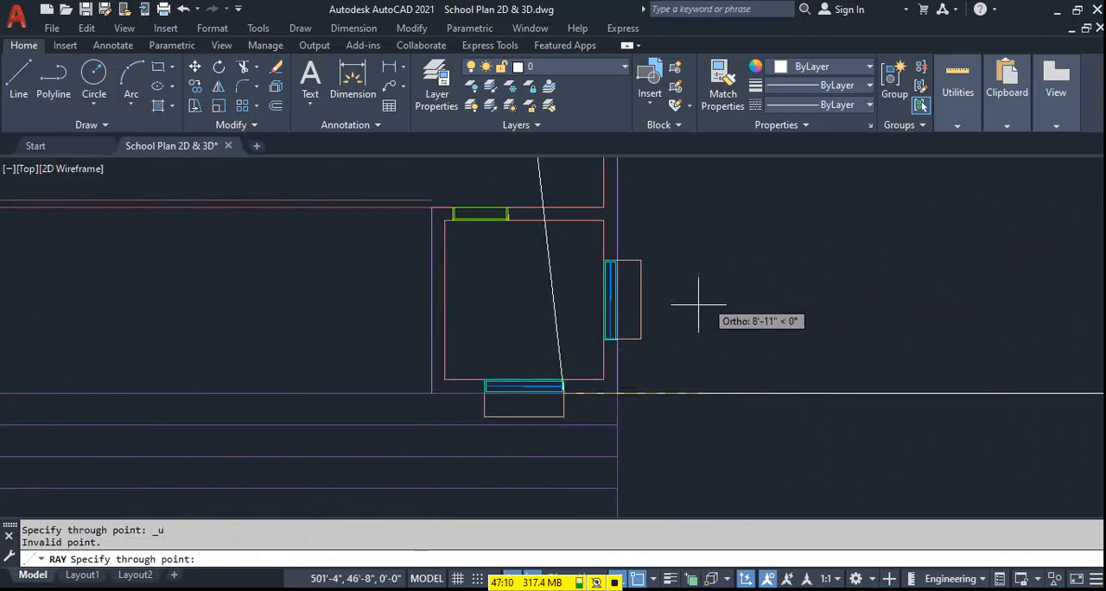
key(Escape)
click(560, 321)
click(531, 335)
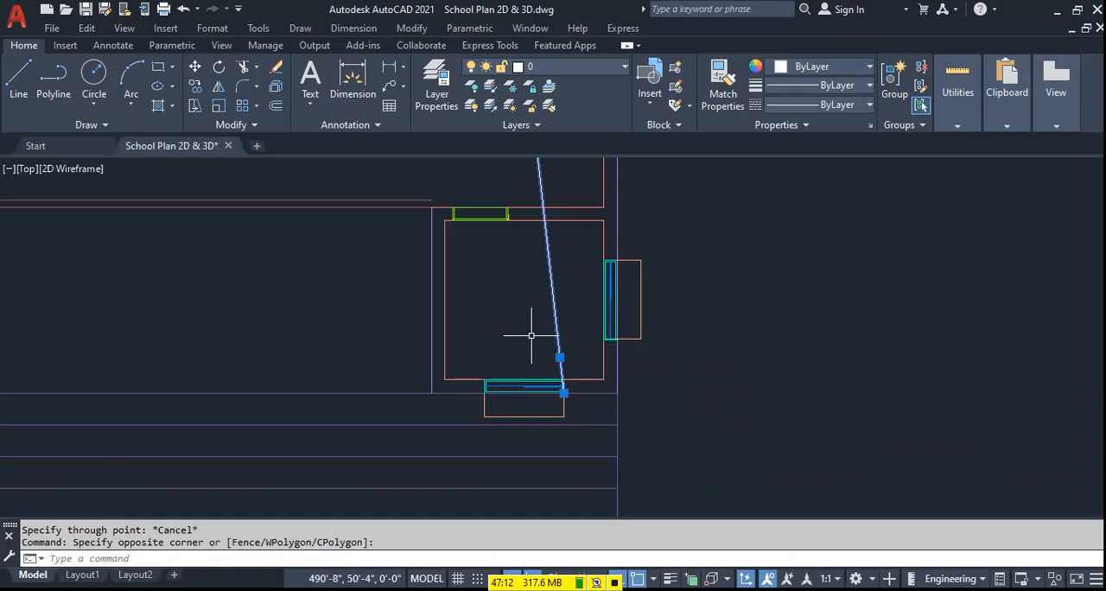
key(Delete)
Draw a vertical ray upward from the right corner of the right wing's front window.
text(RAY)
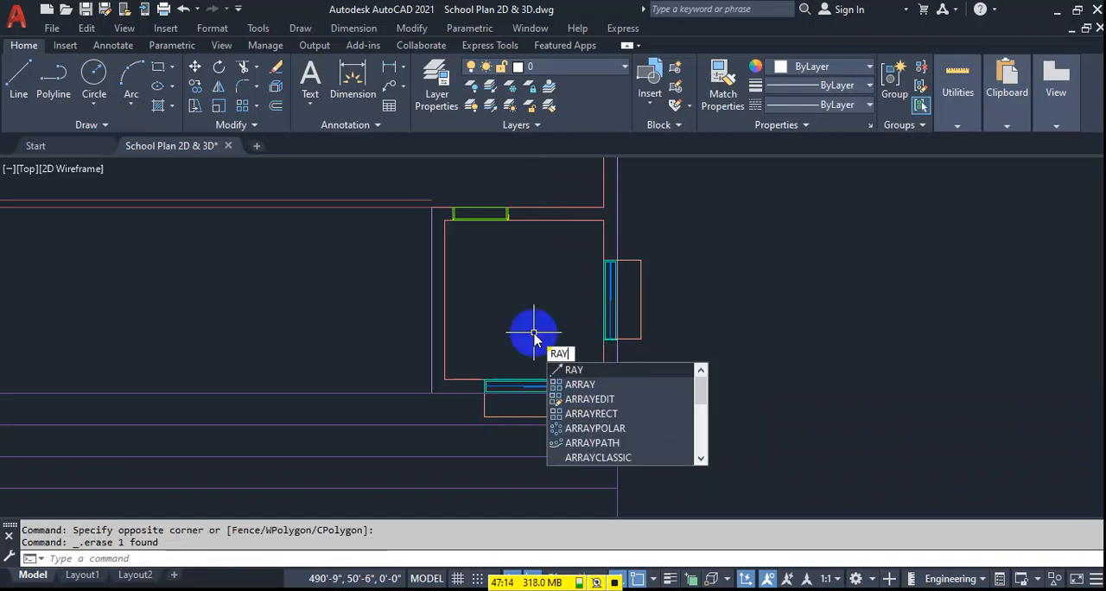
key(Return)
click(564, 393)
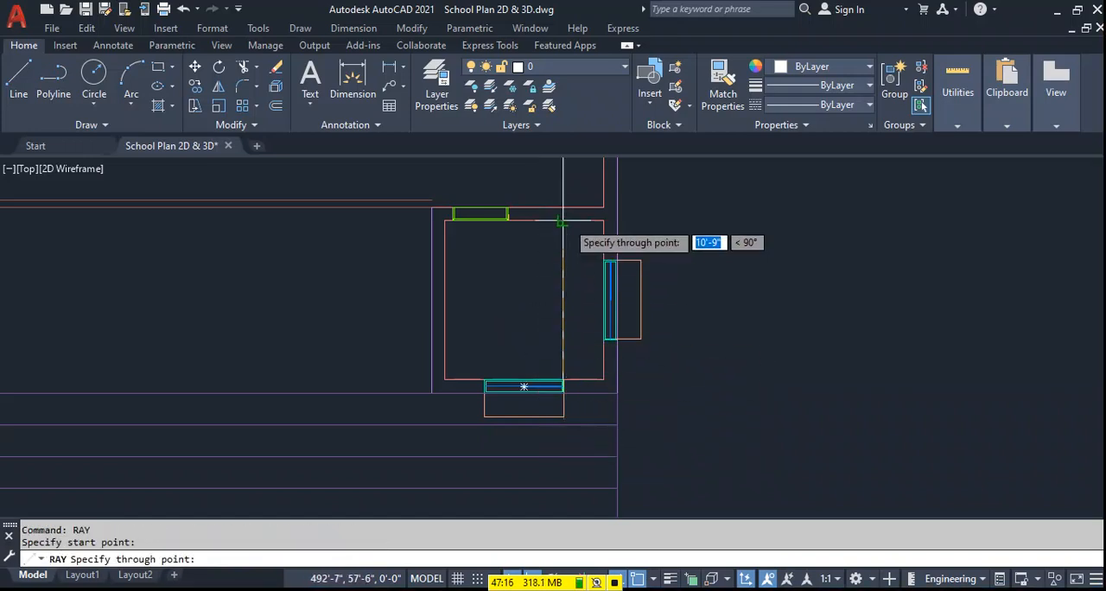
key(Escape)
scroll(568, 404, up, 3)
key(Return)
click(569, 371)
scroll(571, 369, down, 5)
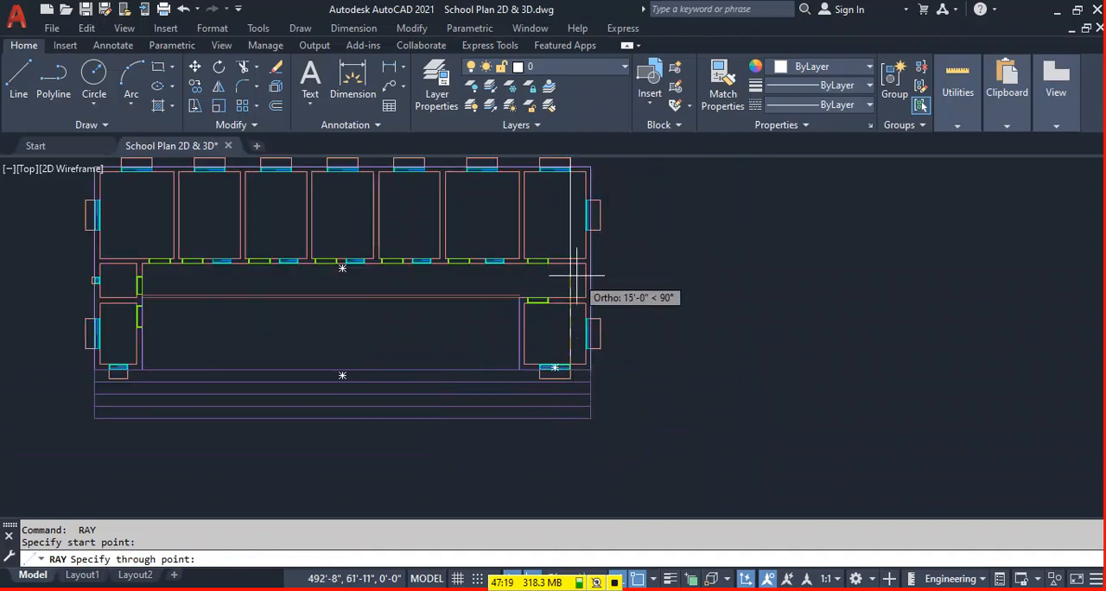
click(570, 173)
Try drawing a ray upward from the left corner of the right wing's front window, and erase it.
key(Return)
click(541, 371)
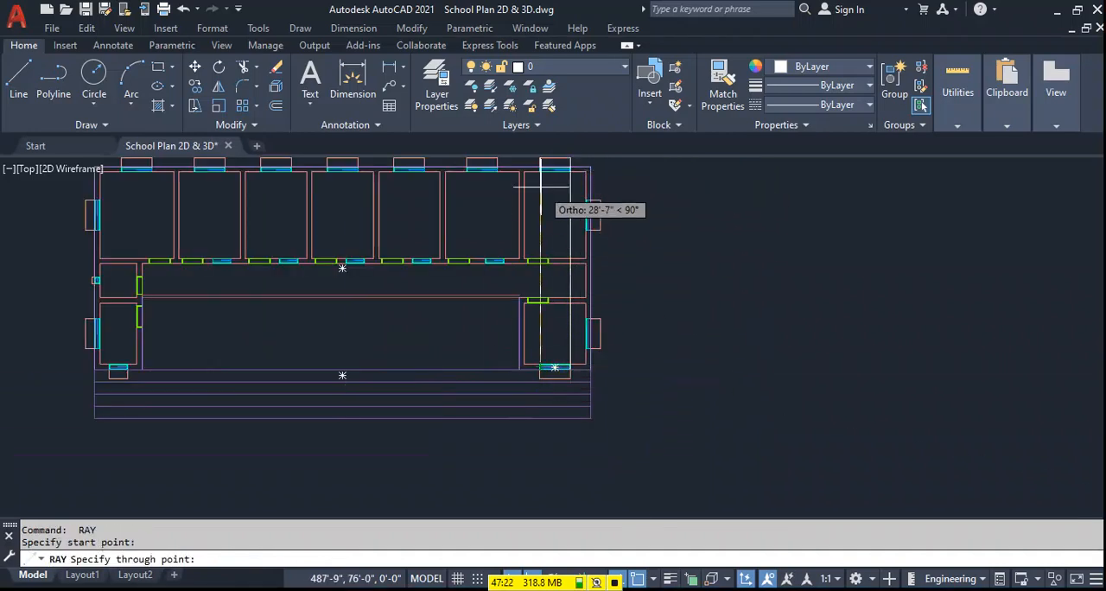
click(540, 167)
key(Return)
middle_drag(477, 286, 510, 340)
click(588, 272)
click(563, 271)
key(Delete)
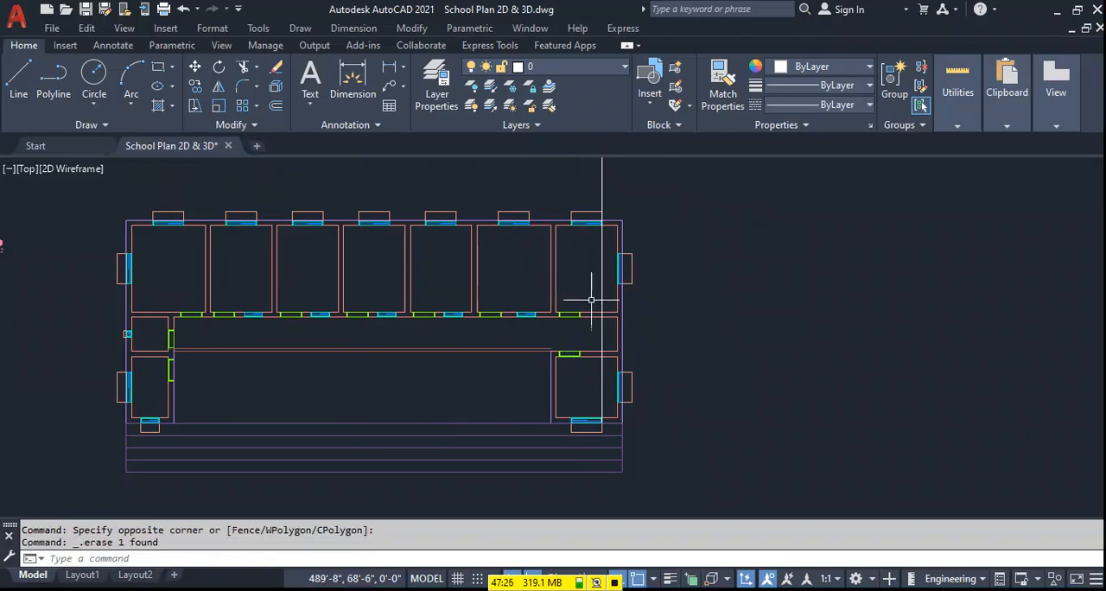
Draw a vertical ray upward from the left corner of the right wing's front window.
text(R)
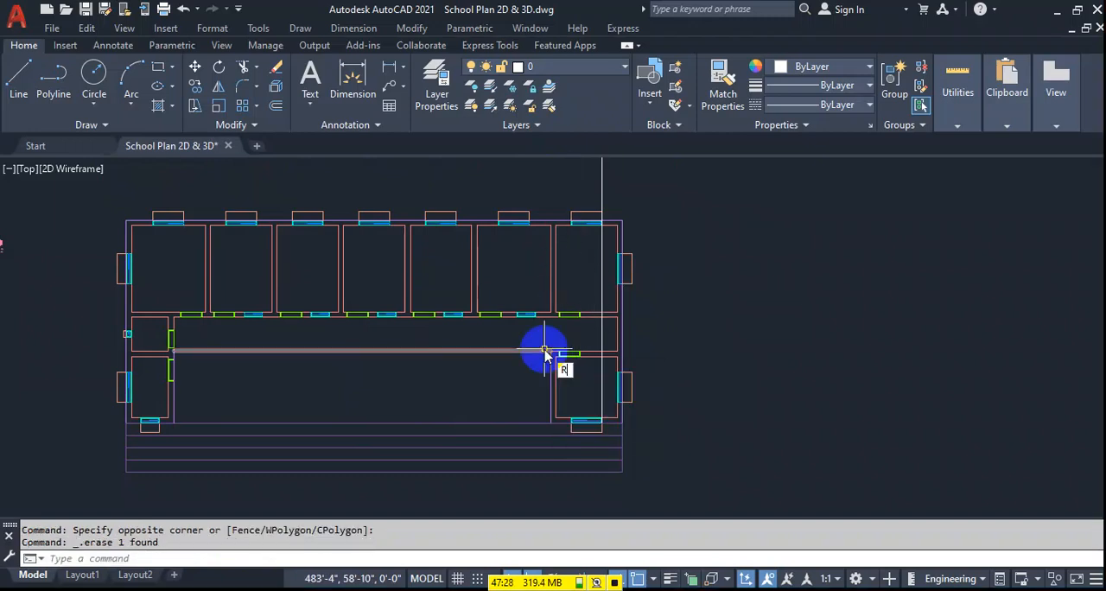
key(Return)
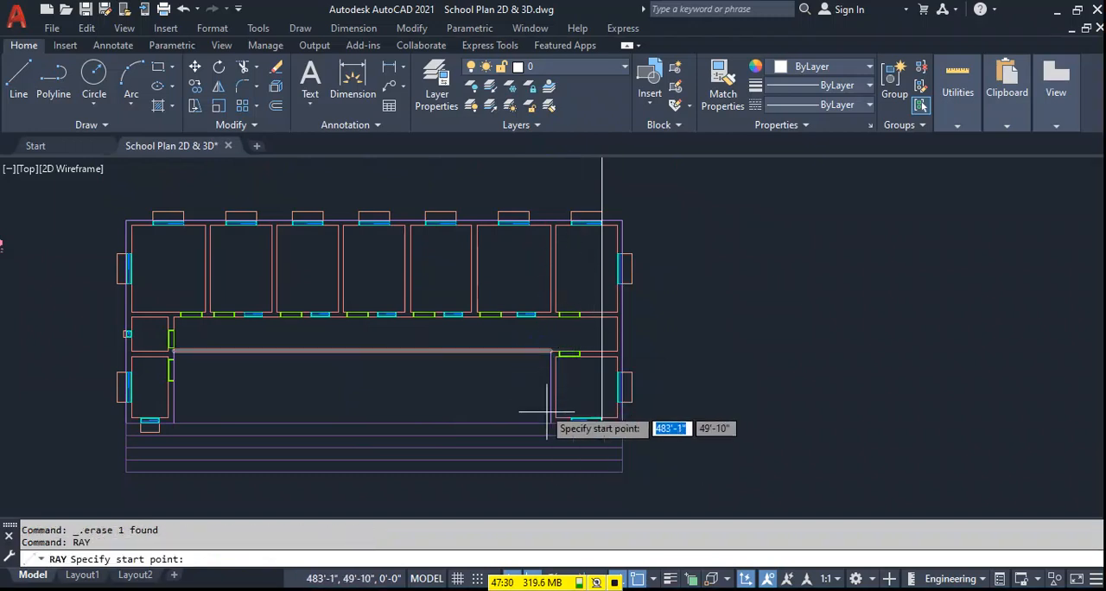
scroll(570, 421, up, 4)
click(587, 429)
scroll(581, 242, down, 3)
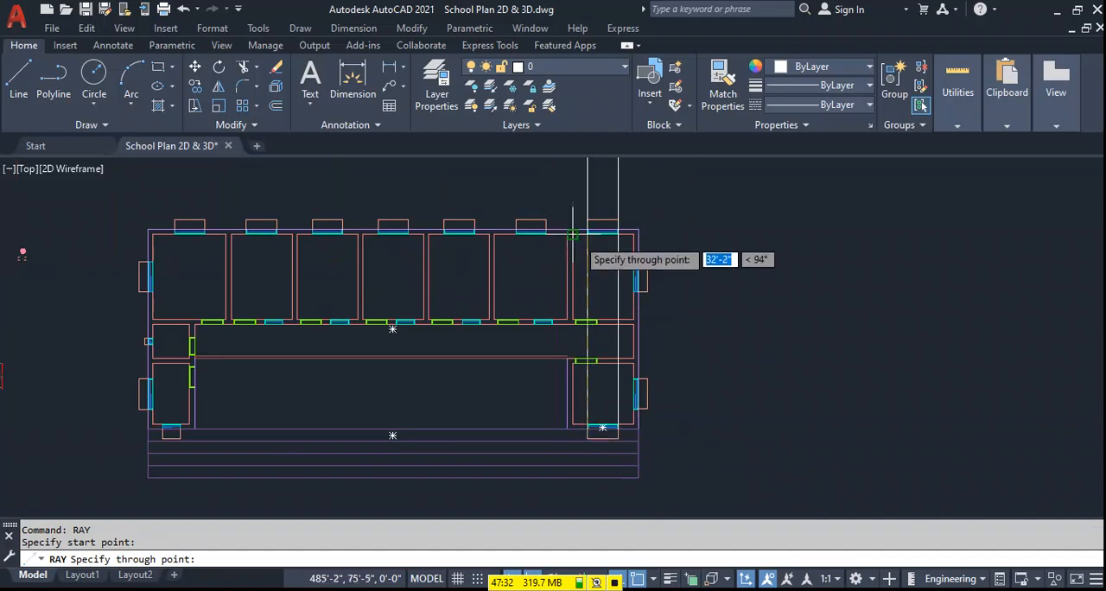
scroll(598, 206, up, 3)
click(598, 206)
key(Return)
Draw vertical rays upward from both corners of the rightmost classroom window facing the corridor.
scroll(434, 348, down, 4)
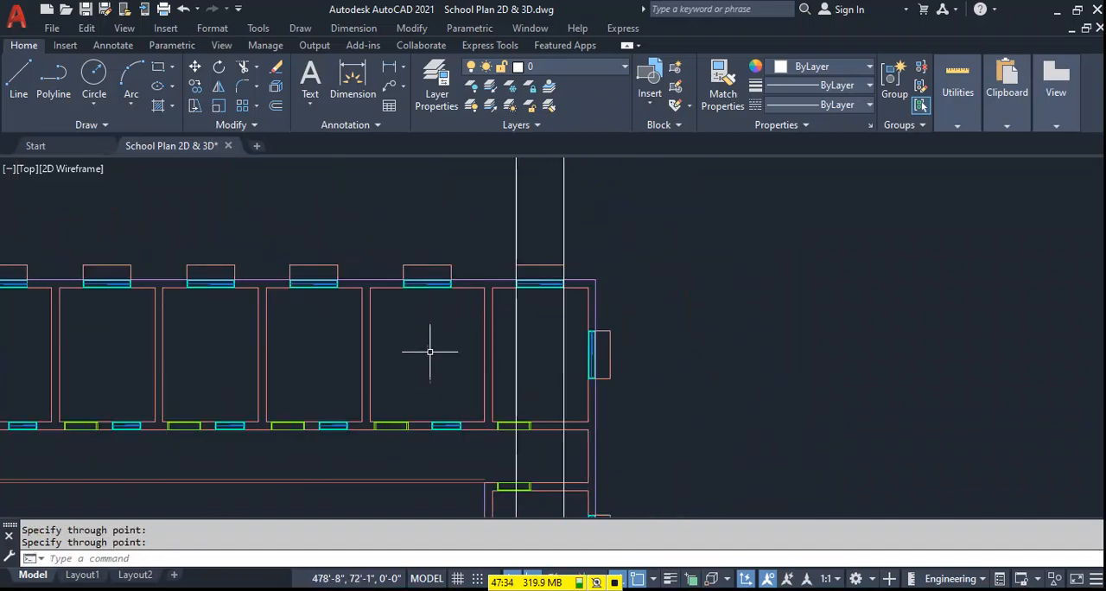
key(Return)
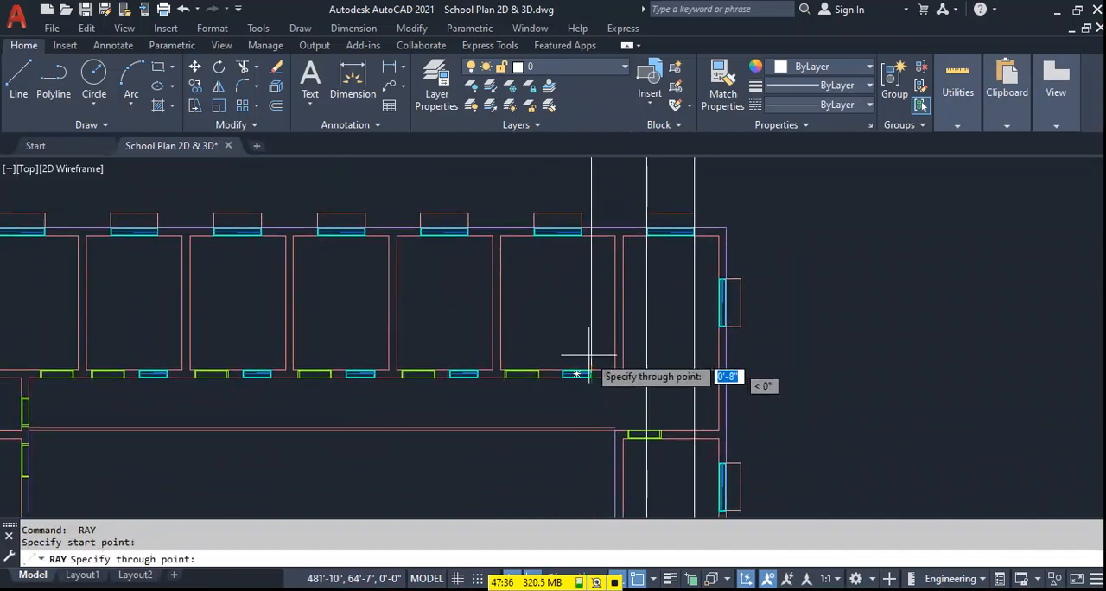
click(593, 182)
key(Return)
key(Return)
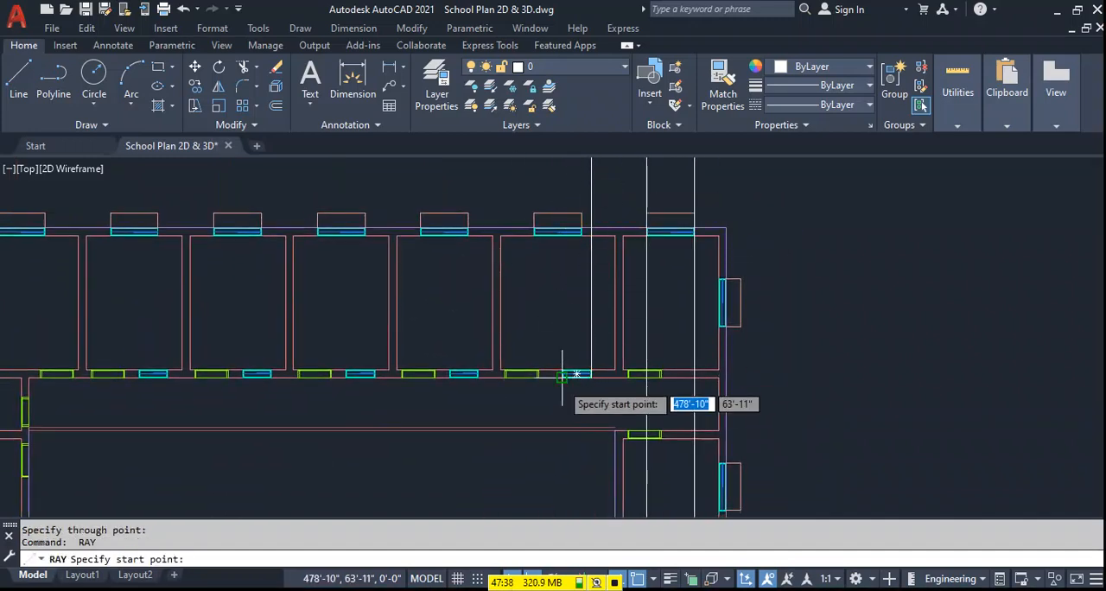
click(561, 377)
click(551, 175)
Draw vertical rays upward from both corners of the second corridor window from the right.
key(Return)
key(Return)
click(478, 377)
click(487, 176)
key(Return)
key(Return)
click(449, 374)
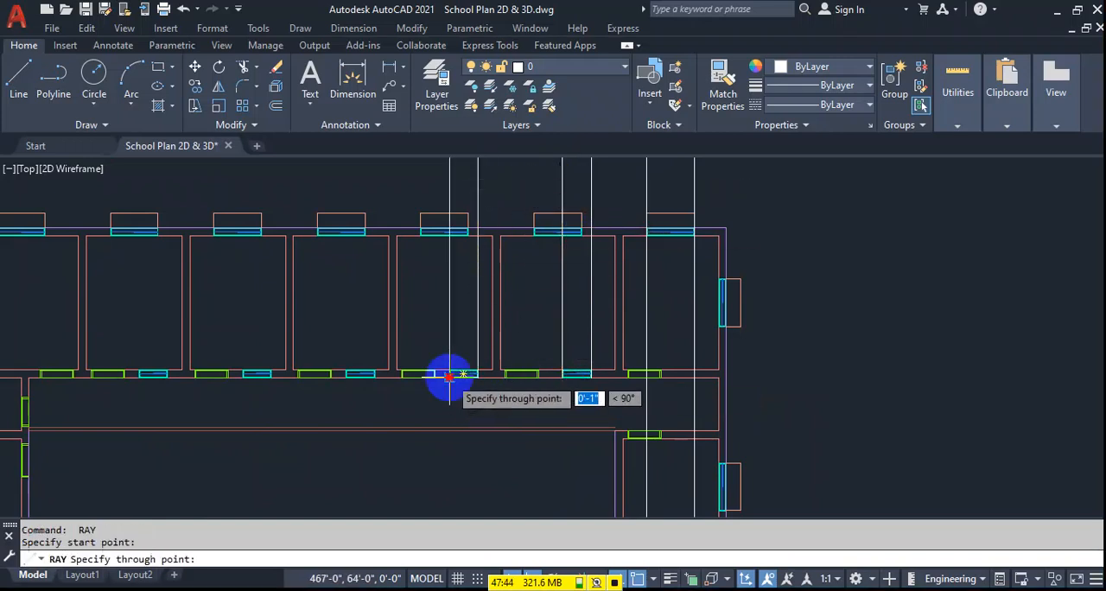
click(445, 185)
middle_drag(376, 377, 506, 389)
key(Return)
key(Return)
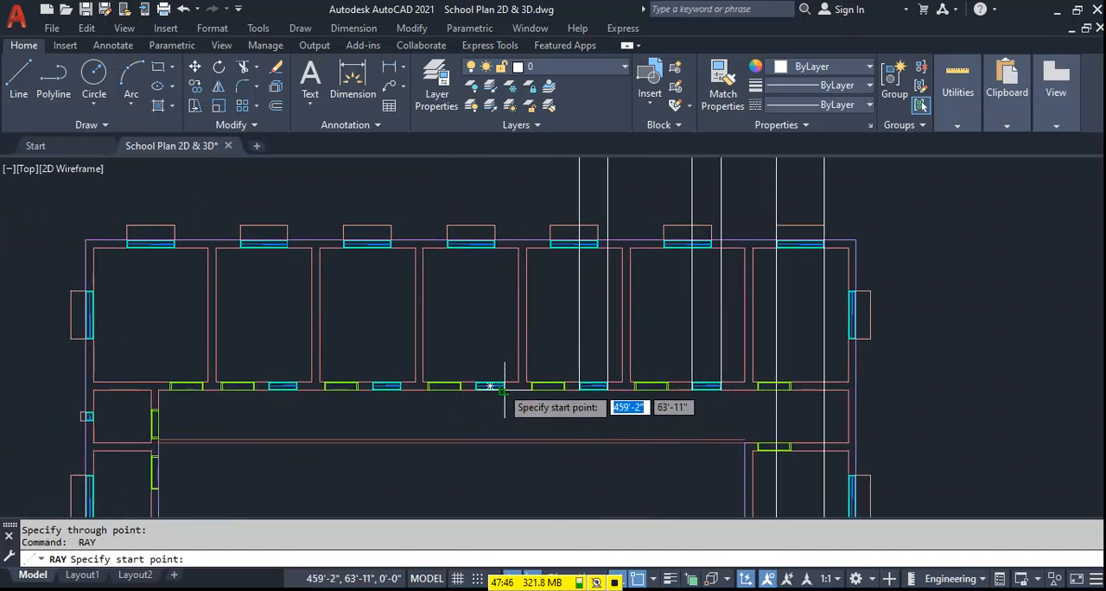
Draw vertical rays upward from both corners of the middle corridor window.
click(504, 388)
click(503, 181)
key(Return)
key(Return)
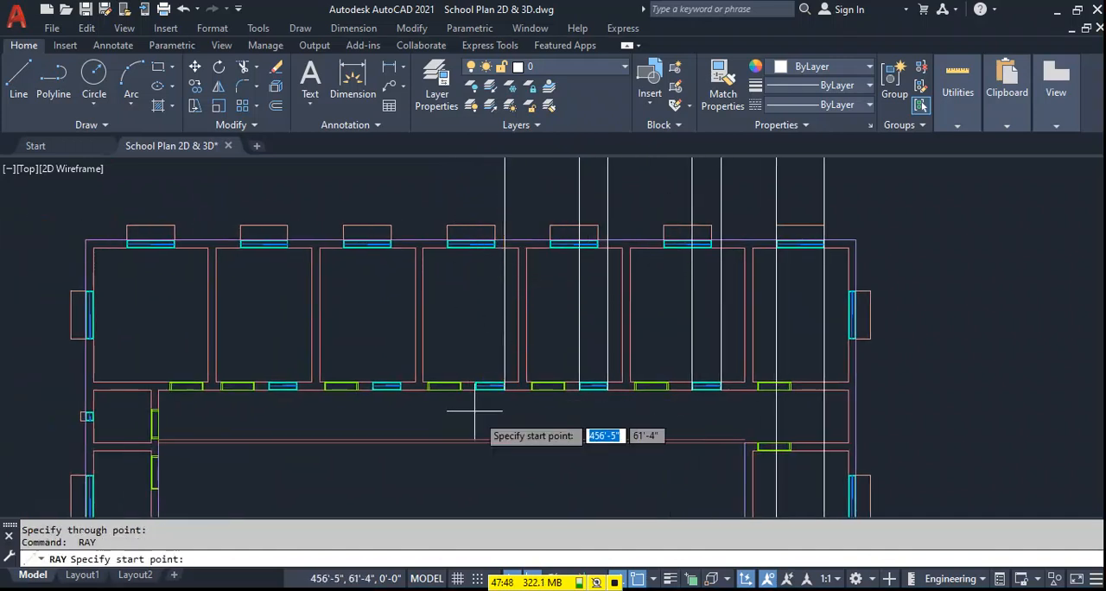
click(475, 396)
click(471, 176)
middle_drag(396, 405, 515, 428)
key(Return)
Draw vertical rays upward from both corners of the second corridor window from the left.
click(520, 406)
click(519, 182)
key(Return)
key(Return)
click(492, 185)
key(Return)
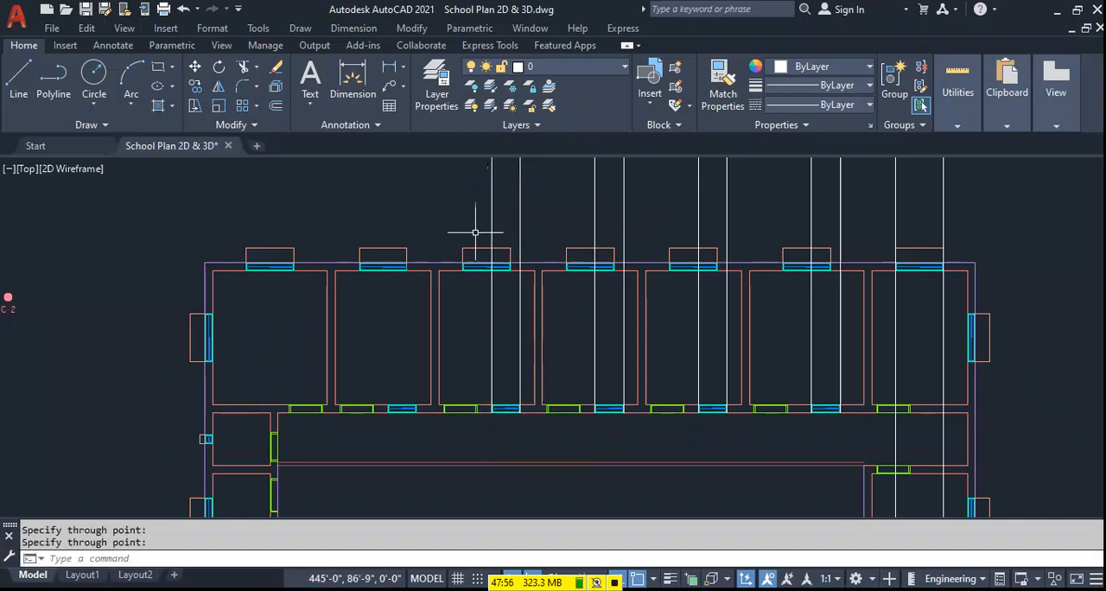
Draw vertical rays upward from both corners of the leftmost corridor window.
click(417, 408)
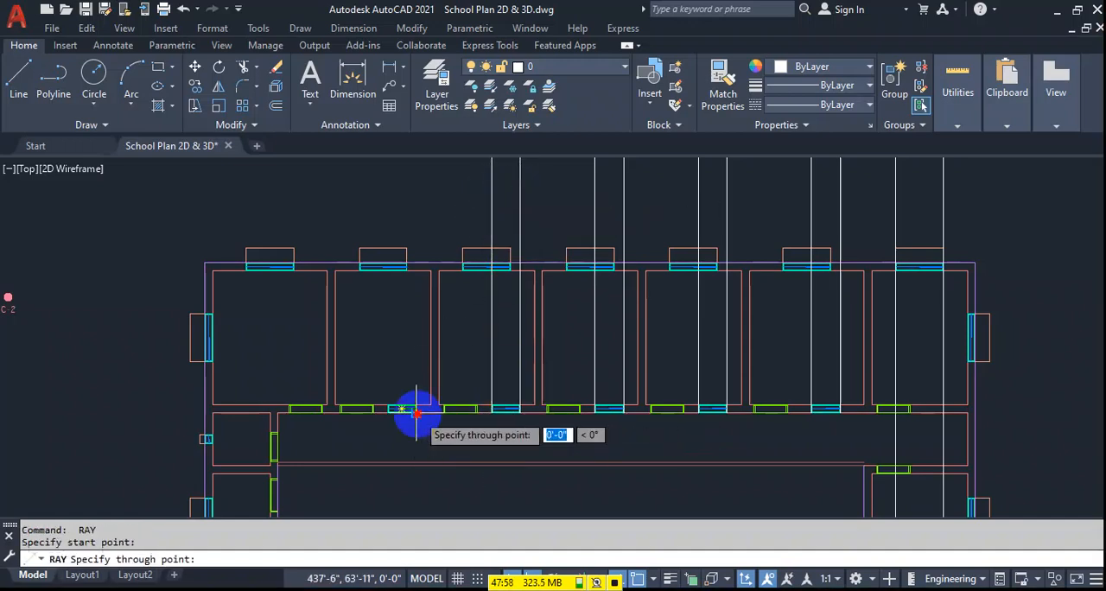
click(432, 185)
key(Return)
key(Return)
click(387, 418)
scroll(380, 370, down, 2)
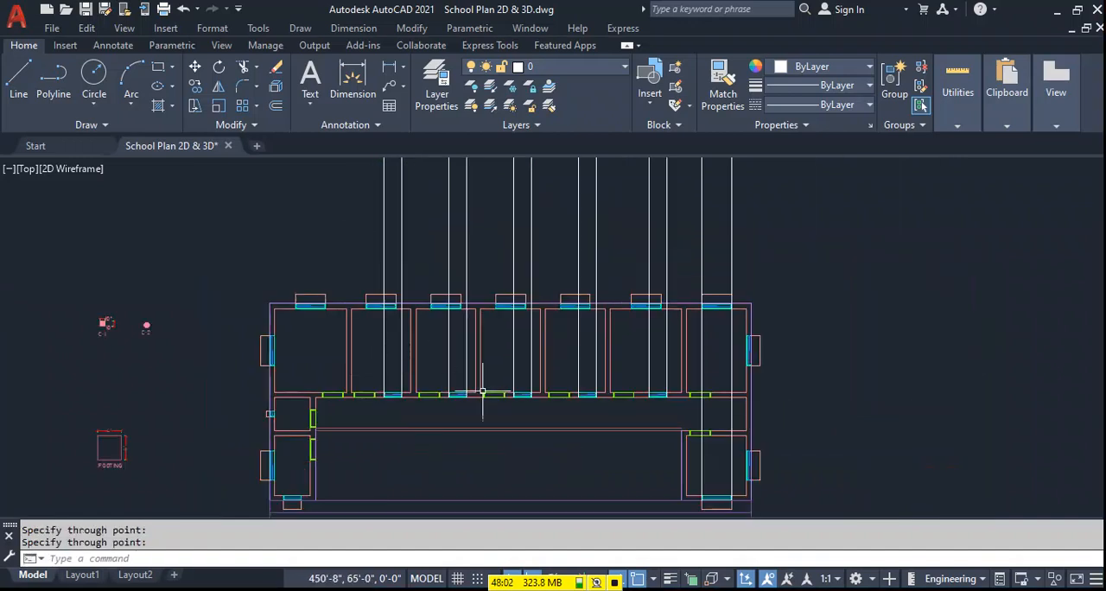
Draw vertical rays upward from both corners of the front window in the lower-left room.
scroll(329, 484, up, 2)
key(Return)
key(Return)
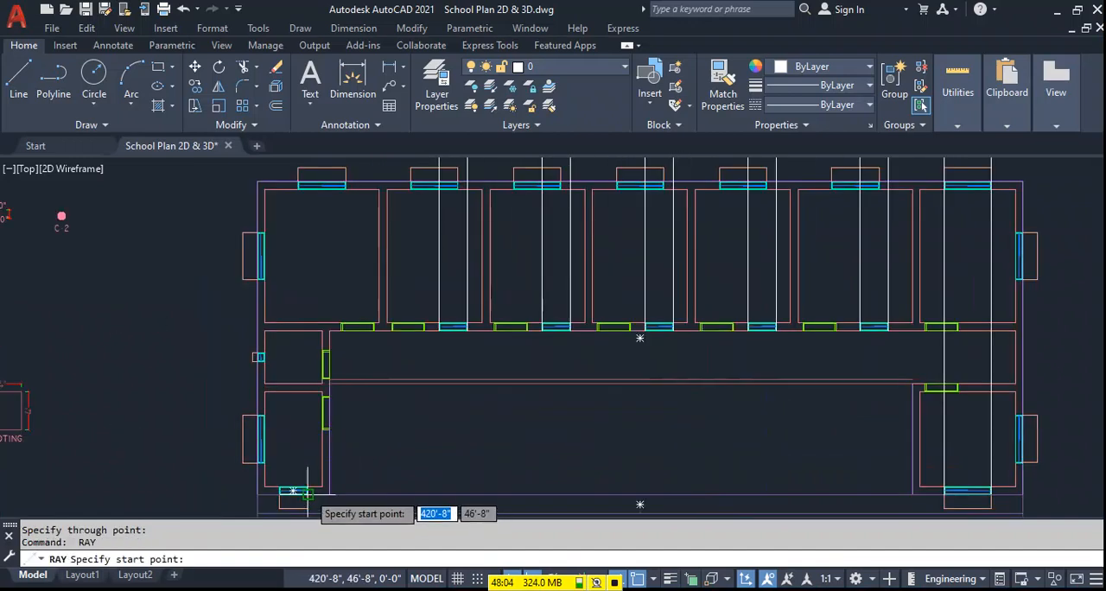
click(293, 491)
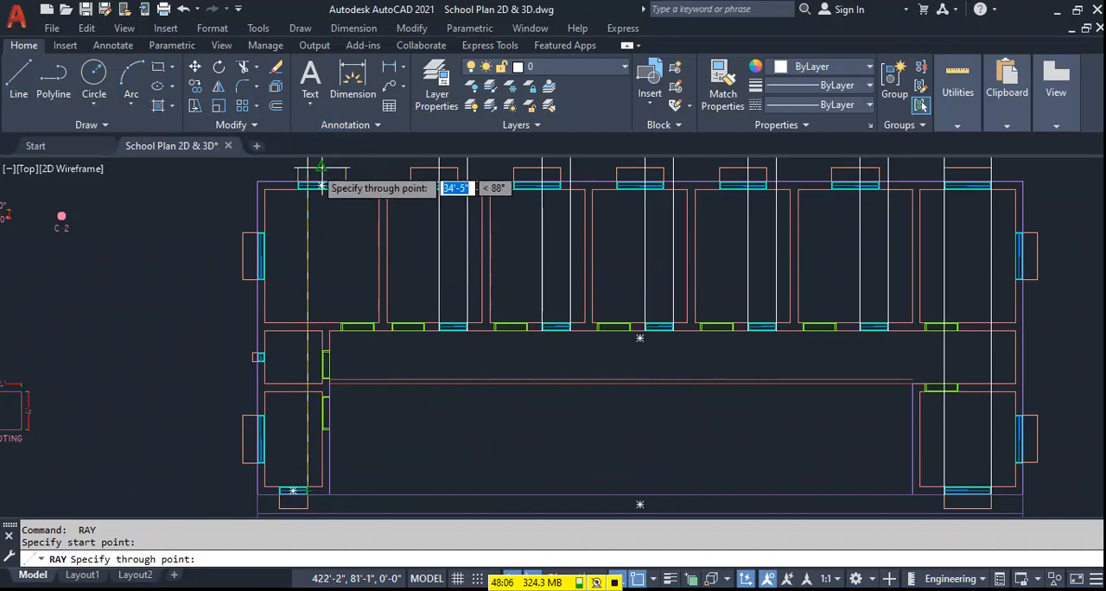
middle_drag(320, 167, 335, 221)
click(331, 190)
key(Return)
scroll(376, 195, down, 2)
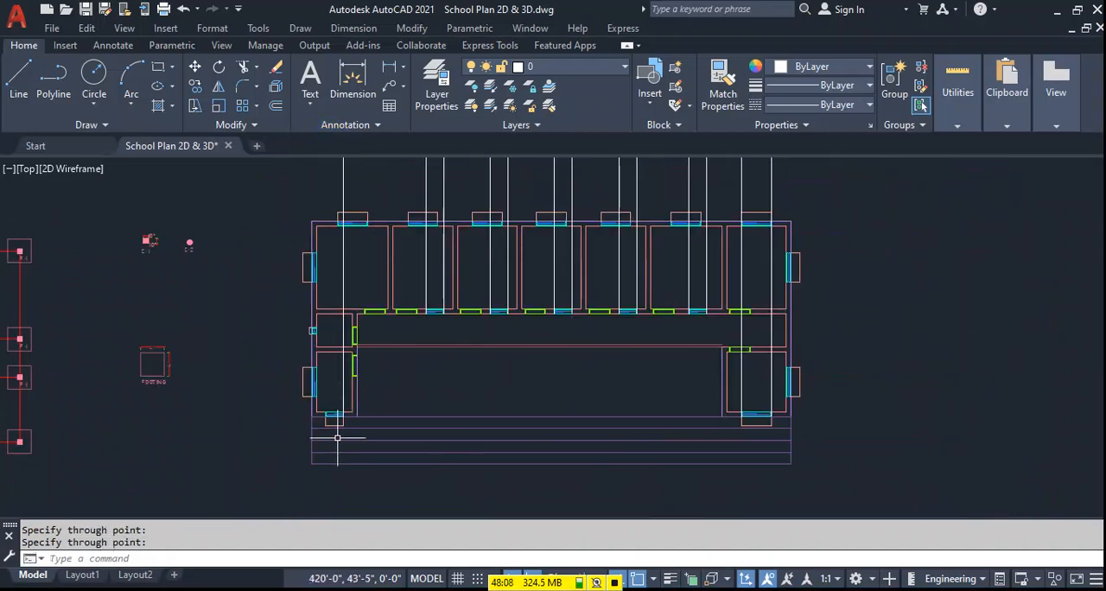
key(Return)
scroll(341, 427, up, 2)
click(328, 402)
scroll(341, 333, down, 2)
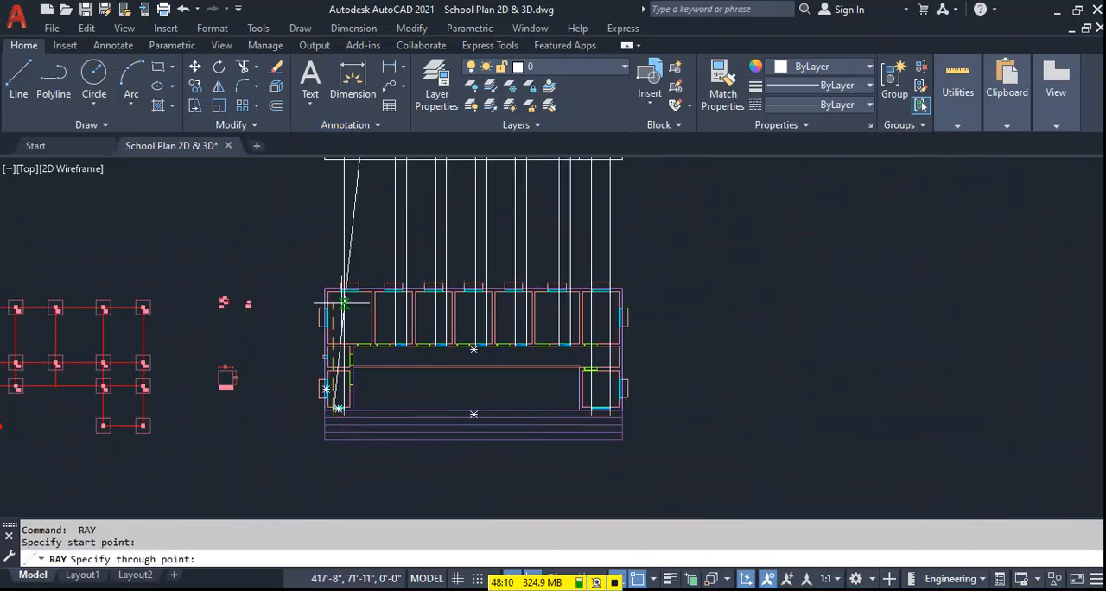
click(329, 223)
key(Return)
Trim the window rays in the front elevation so they remain only between the sill and lintel lines.
scroll(605, 260, up, 4)
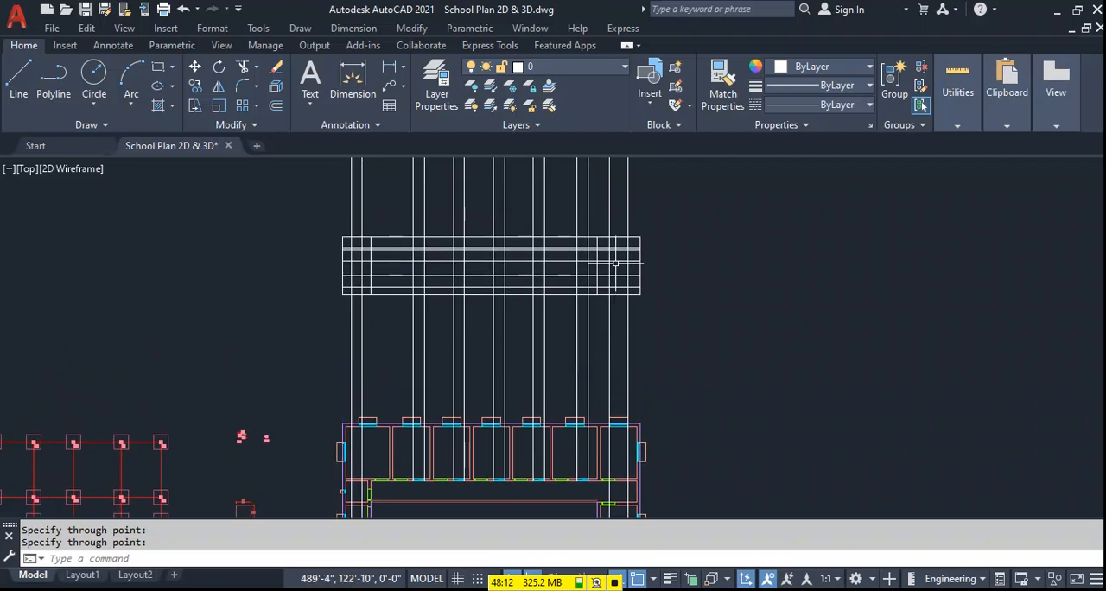
text(TR)
key(Return)
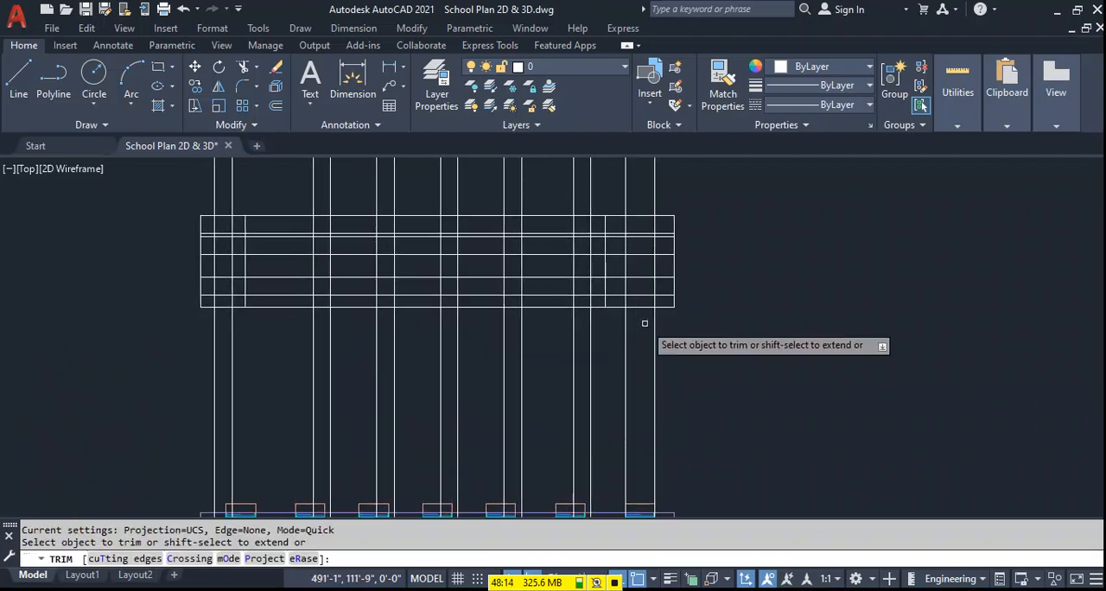
mouse_move(662, 302)
mouse_down()
mouse_move(243, 307)
mouse_move(204, 301)
mouse_move(212, 286)
mouse_up()
drag(600, 284, 289, 286)
drag(667, 287, 623, 287)
drag(656, 246, 209, 247)
key(Escape)
Erase the leftover window ray pieces above and below the front elevation.
click(729, 175)
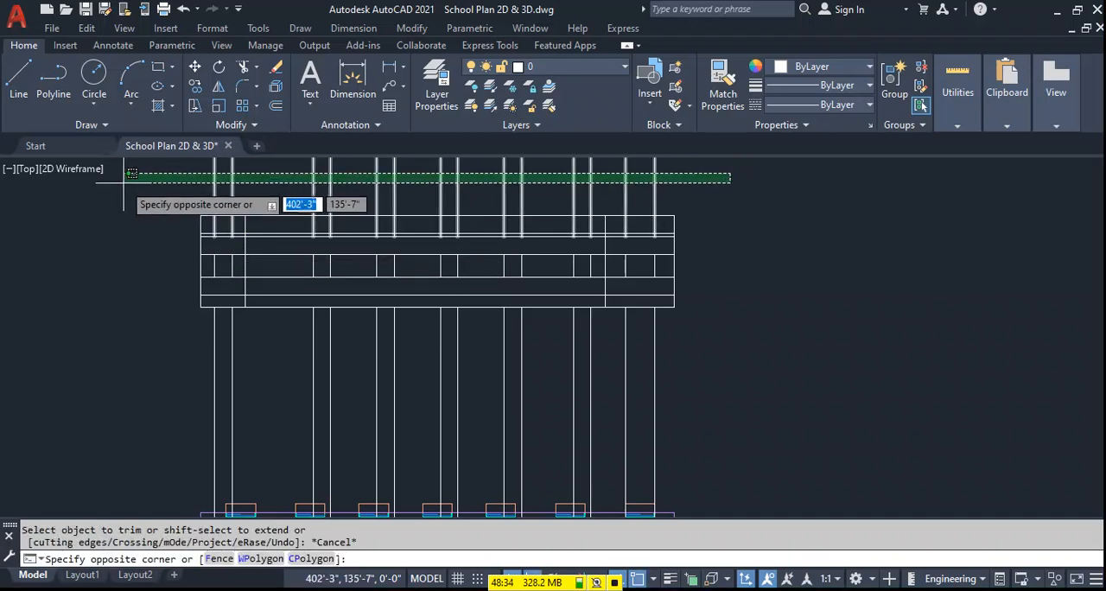
click(122, 182)
key(Delete)
click(721, 375)
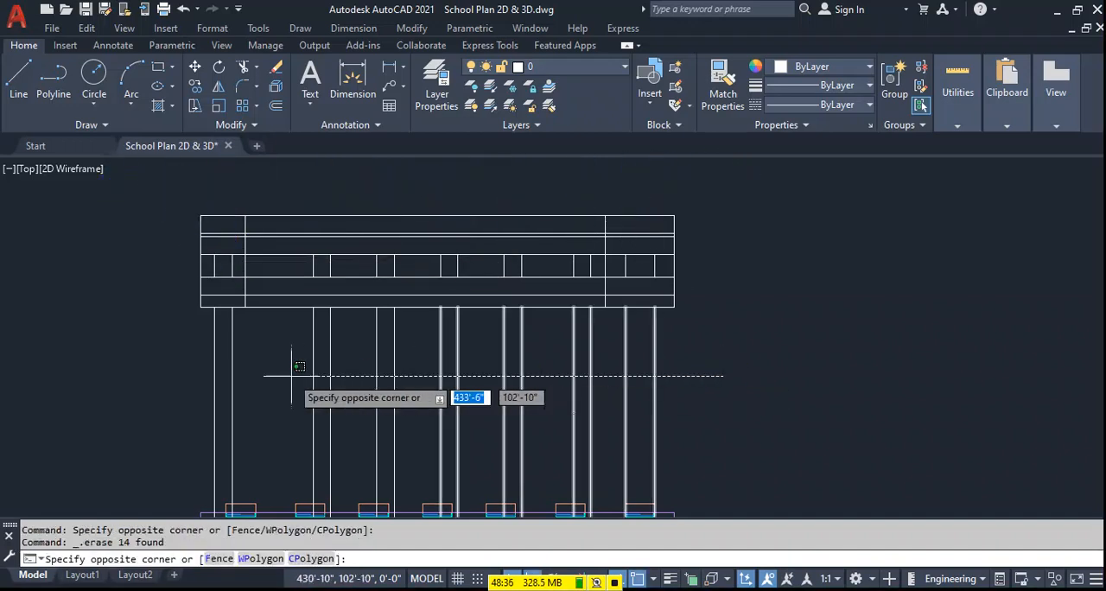
click(177, 375)
key(Delete)
Trim the sill line between and beside the windows so it remains only beneath each opening.
middle_drag(327, 369, 328, 366)
text(tr)
key(Return)
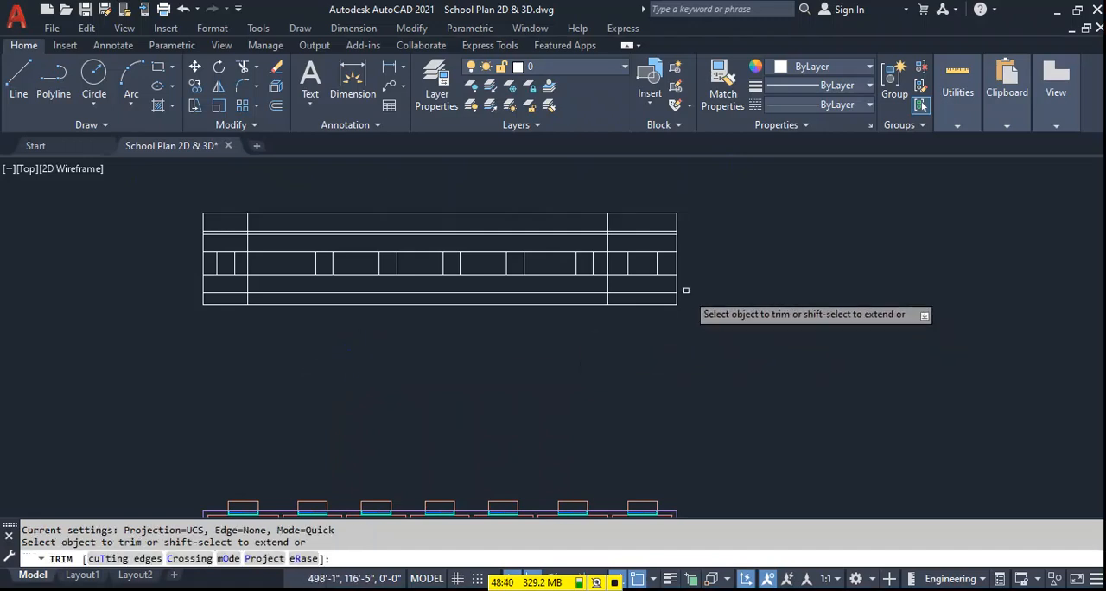
click(668, 273)
click(594, 274)
click(550, 275)
click(465, 274)
click(409, 275)
click(255, 273)
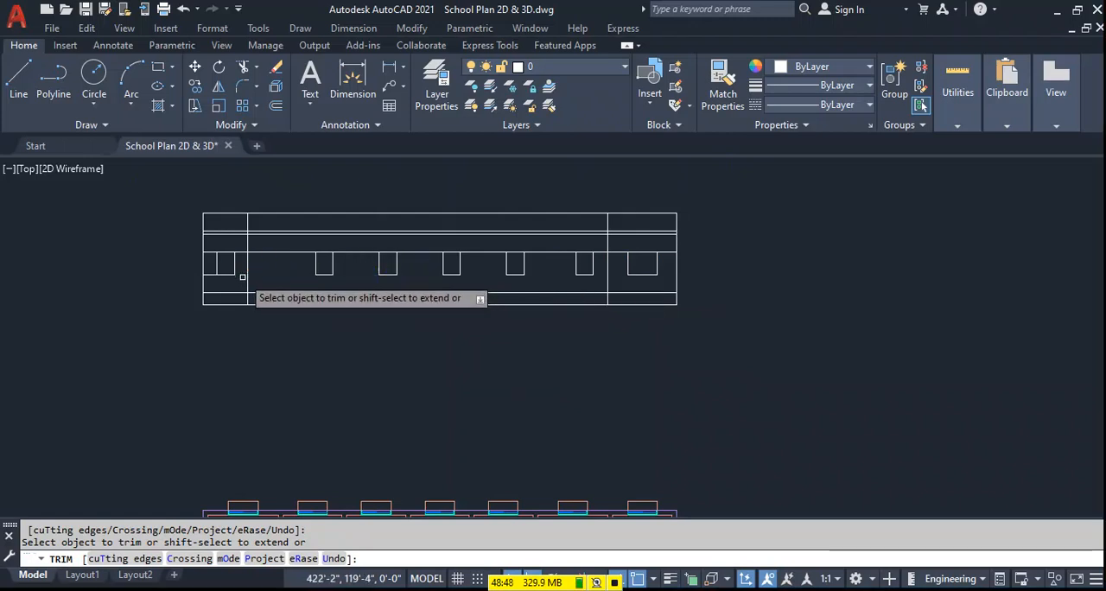
click(211, 274)
key(Escape)
Draw vertical rays upward from both corners of the second corridor door from the right.
middle_drag(629, 420, 628, 298)
scroll(627, 298, down, 2)
text(RAY)
key(Return)
scroll(617, 416, up, 4)
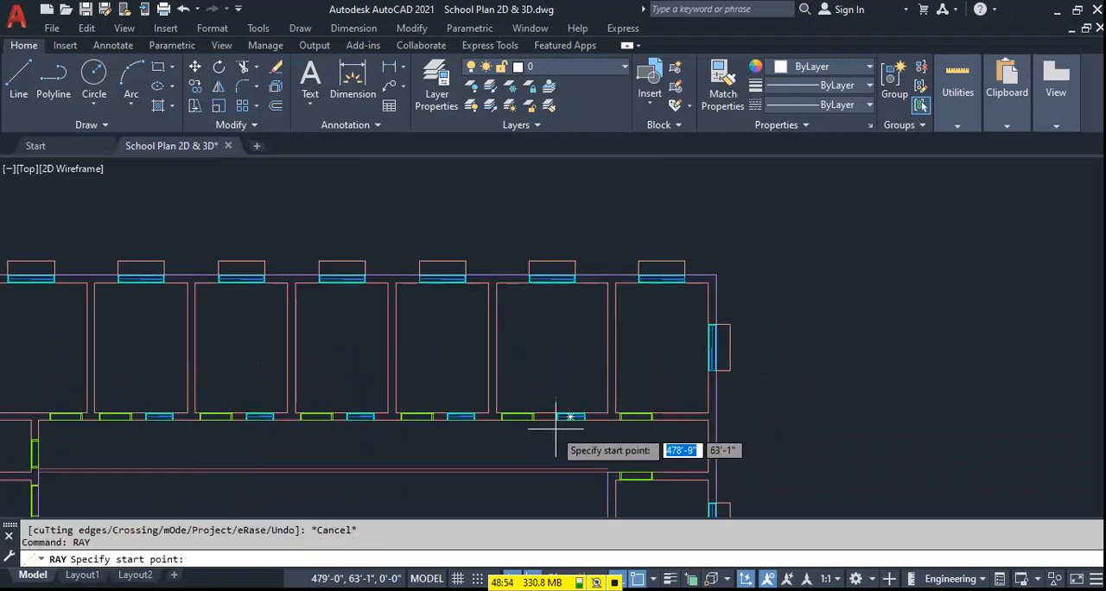
click(537, 420)
scroll(535, 383, down, 2)
click(543, 205)
key(Return)
click(520, 418)
click(519, 211)
key(Return)
Draw vertical rays upward from both corners of the third corridor door from the right.
key(Return)
click(478, 394)
click(474, 192)
key(Return)
key(Return)
click(457, 397)
click(449, 217)
key(Return)
key(Return)
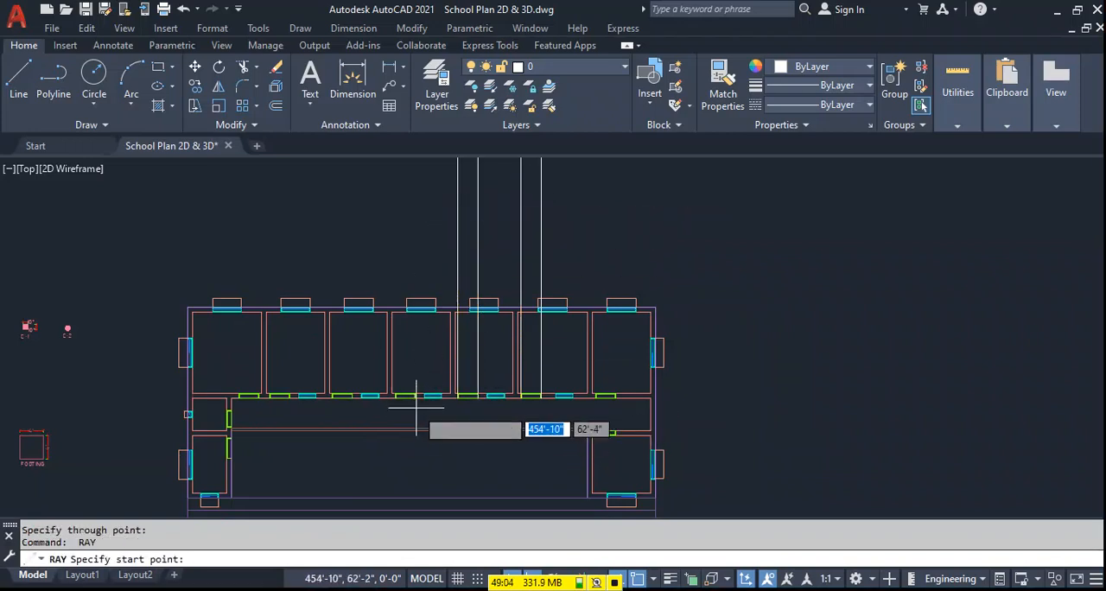
Draw vertical rays upward from both corners of the middle corridor door.
click(416, 399)
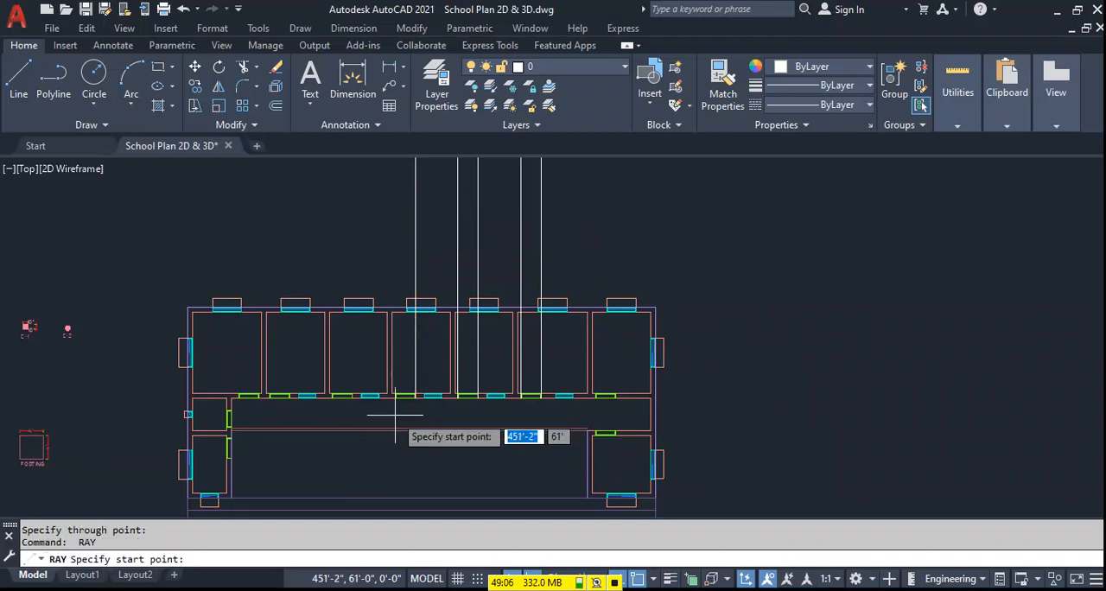
click(395, 399)
click(390, 217)
key(Return)
key(Return)
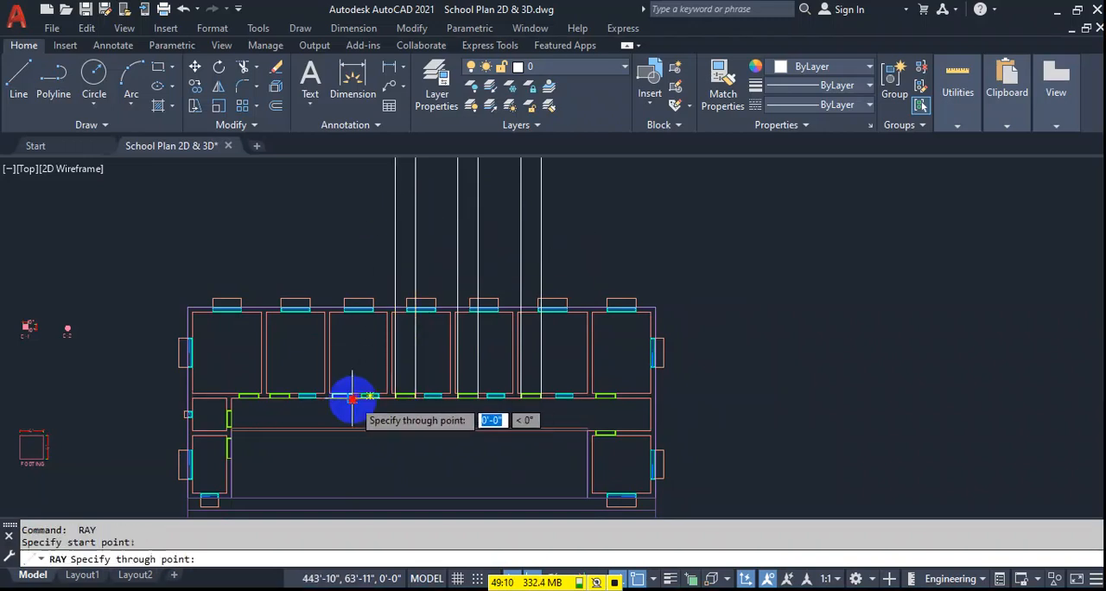
Draw vertical rays upward from both corners of the third corridor door from the left.
click(352, 399)
key(Return)
key(Return)
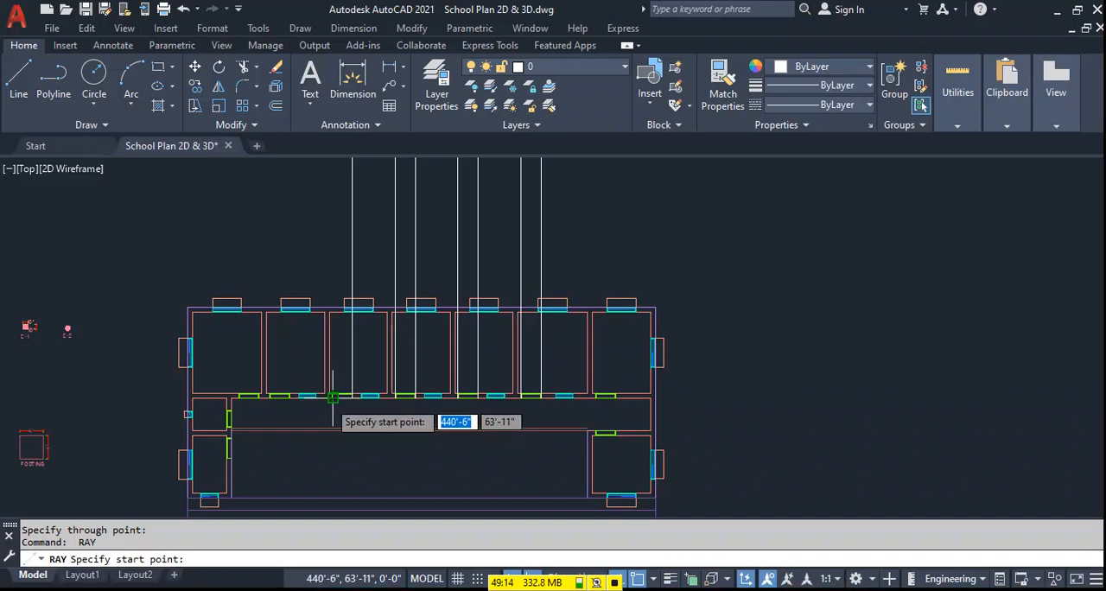
click(333, 397)
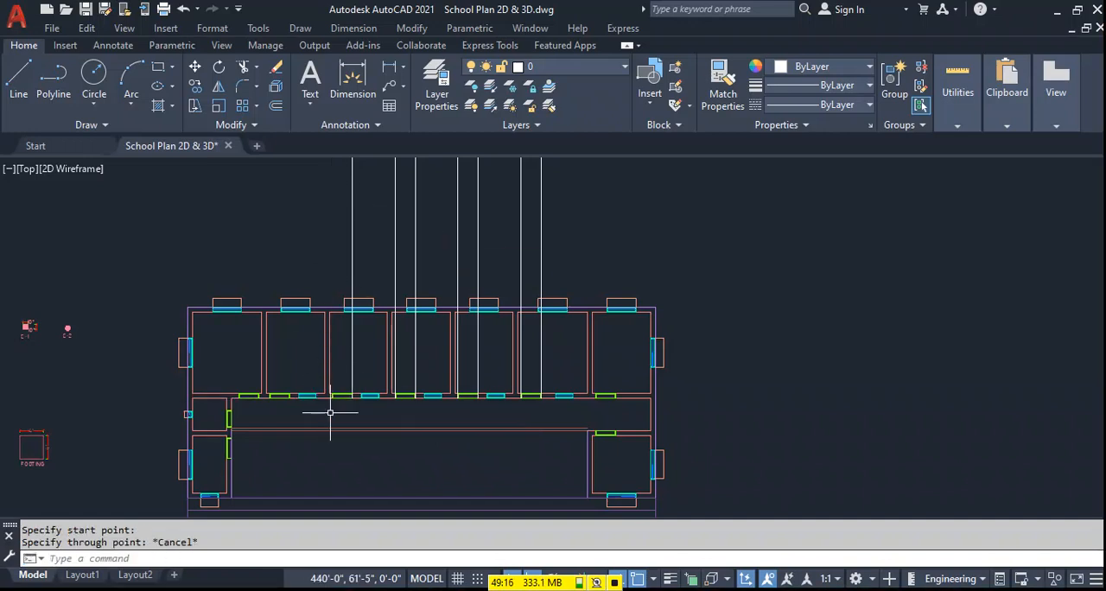
scroll(330, 406, up, 4)
key(Return)
click(331, 372)
scroll(345, 363, down, 4)
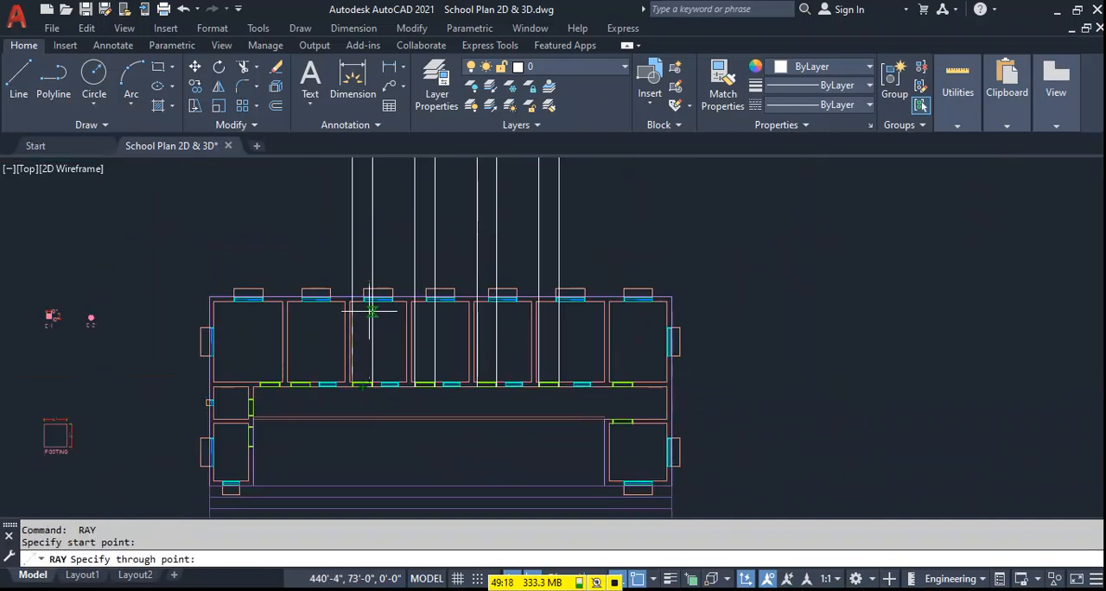
click(340, 229)
key(Return)
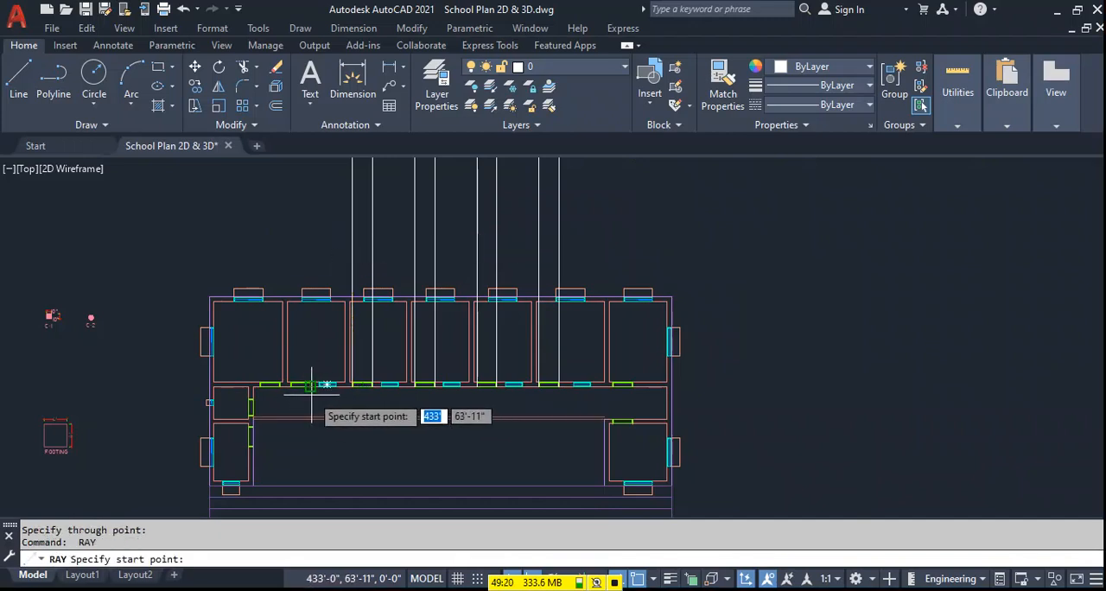
Draw vertical rays upward from both corners of the second corridor door from the left.
click(314, 209)
key(Return)
key(Return)
click(285, 385)
click(293, 212)
key(Return)
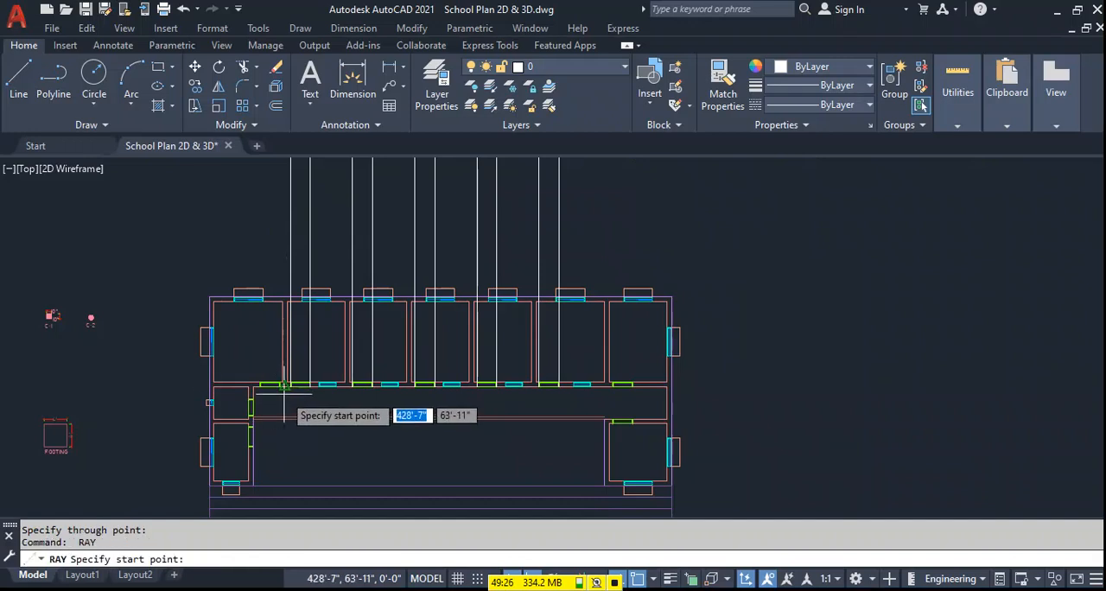
Draw a vertical ray at the leftmost corridor door's right side and move it onto the frame's outer corner.
click(279, 385)
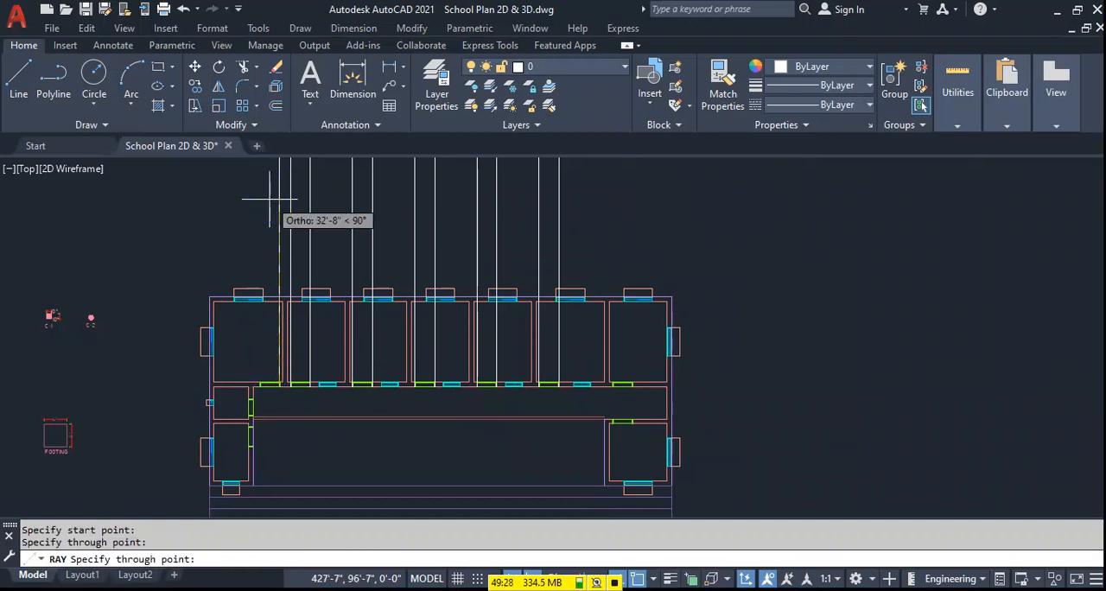
click(269, 199)
key(Return)
scroll(267, 338, up, 4)
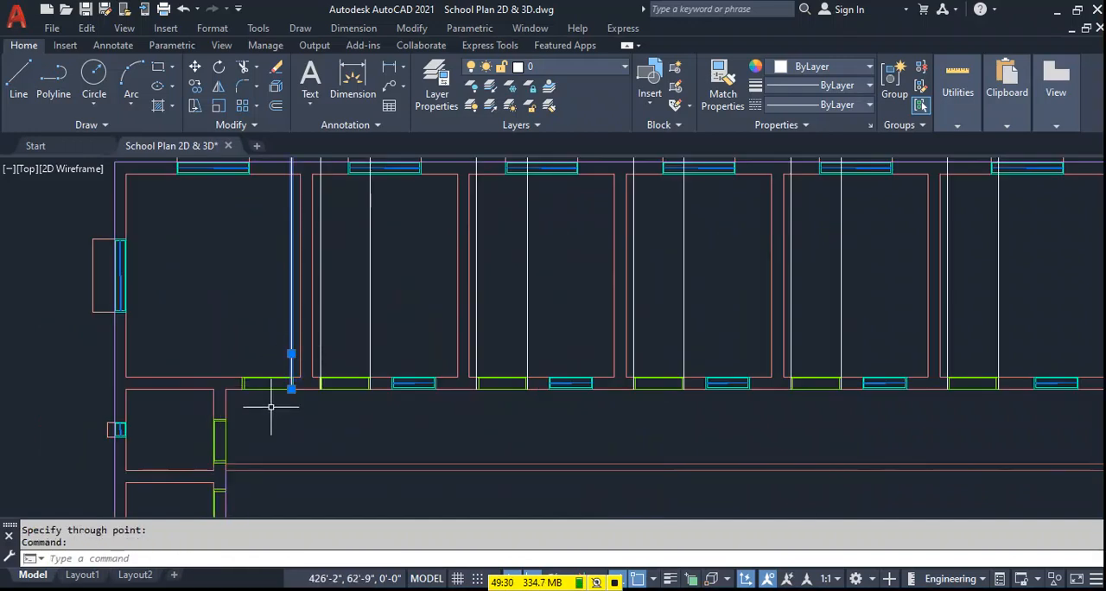
scroll(275, 401, up, 4)
text(m)
key(Return)
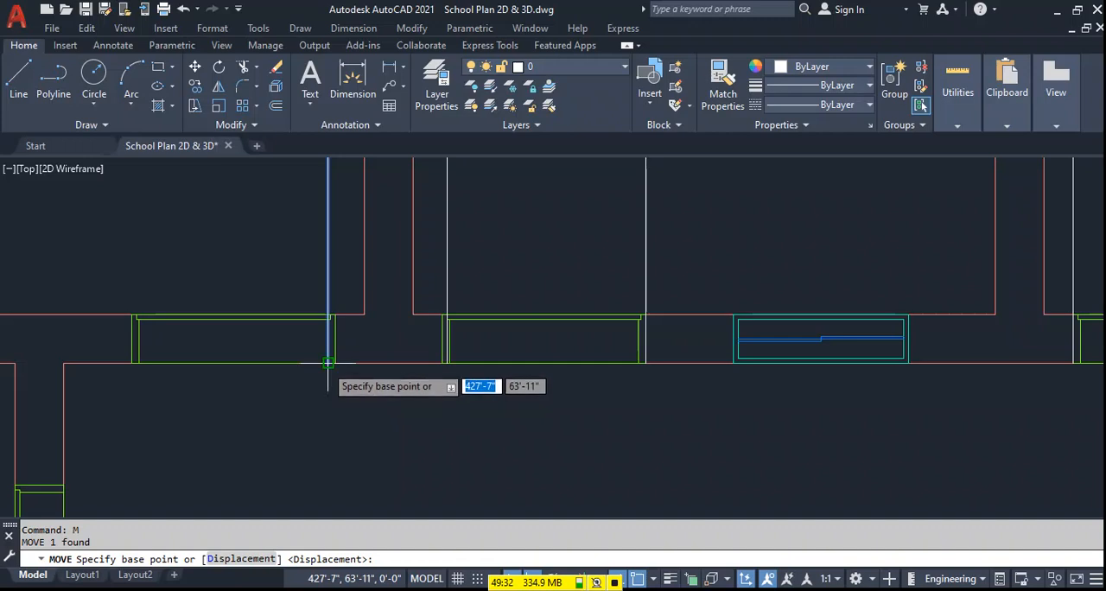
click(328, 363)
click(347, 350)
scroll(400, 424, down, 2)
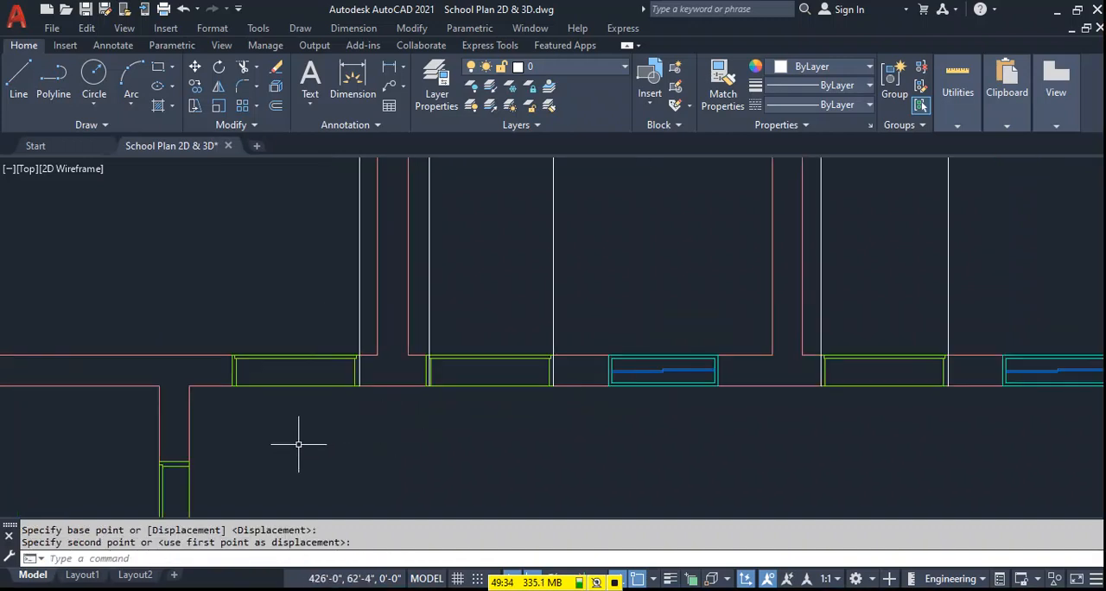
Draw a vertical ray upward from the left outer corner of the leftmost corridor door.
middle_drag(298, 445, 367, 454)
text(ray)
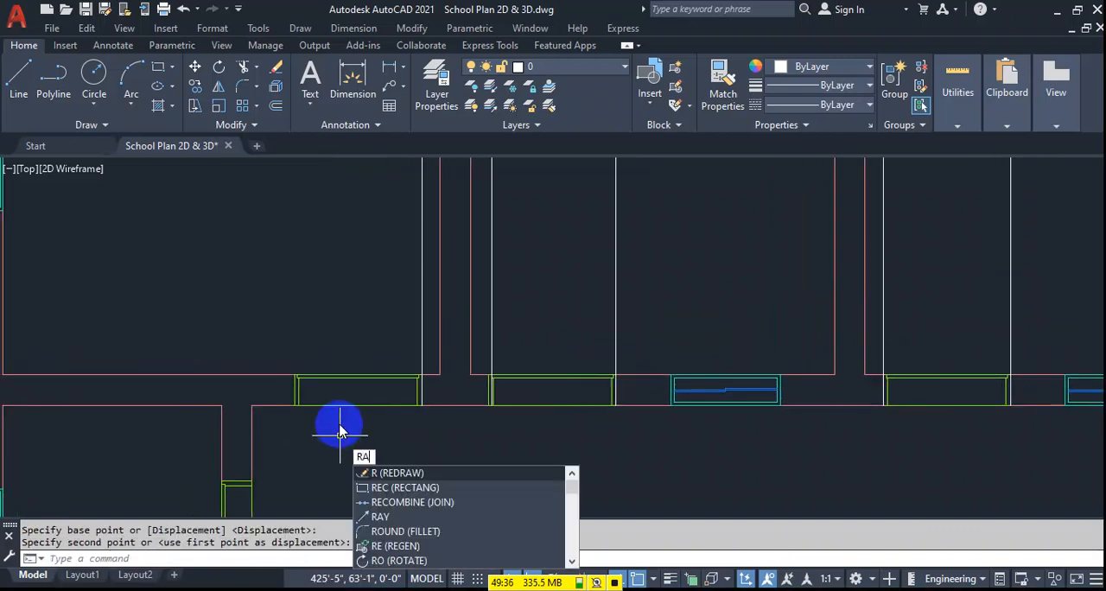
key(Return)
click(298, 430)
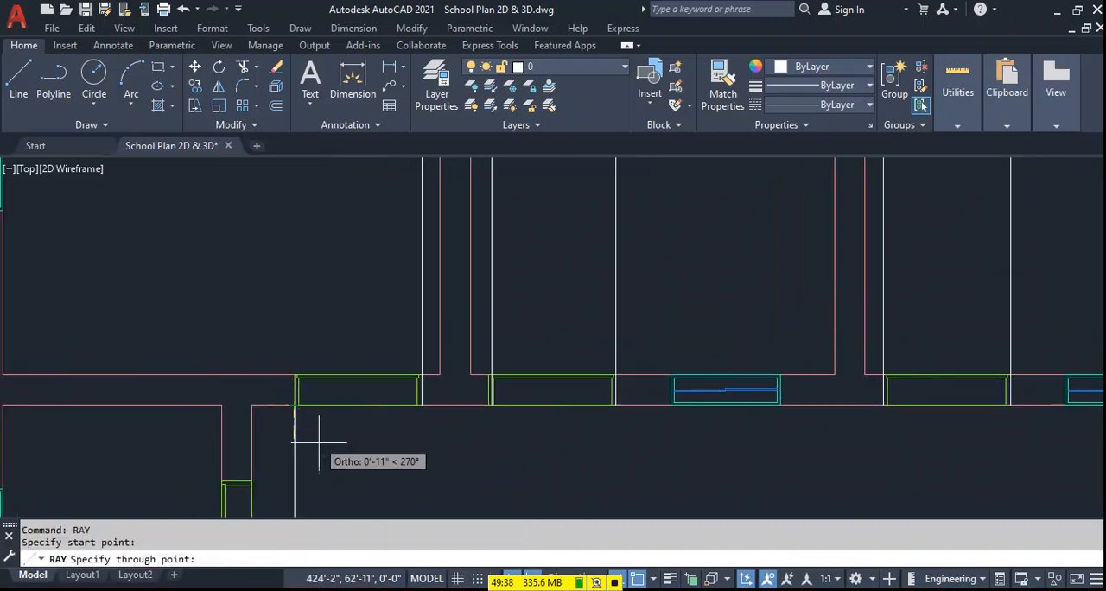
scroll(302, 432, down, 3)
click(316, 226)
key(Return)
Trim the door rays below the elevation's floor level line and erase the leftover pieces beneath the elevation.
scroll(766, 469, down, 4)
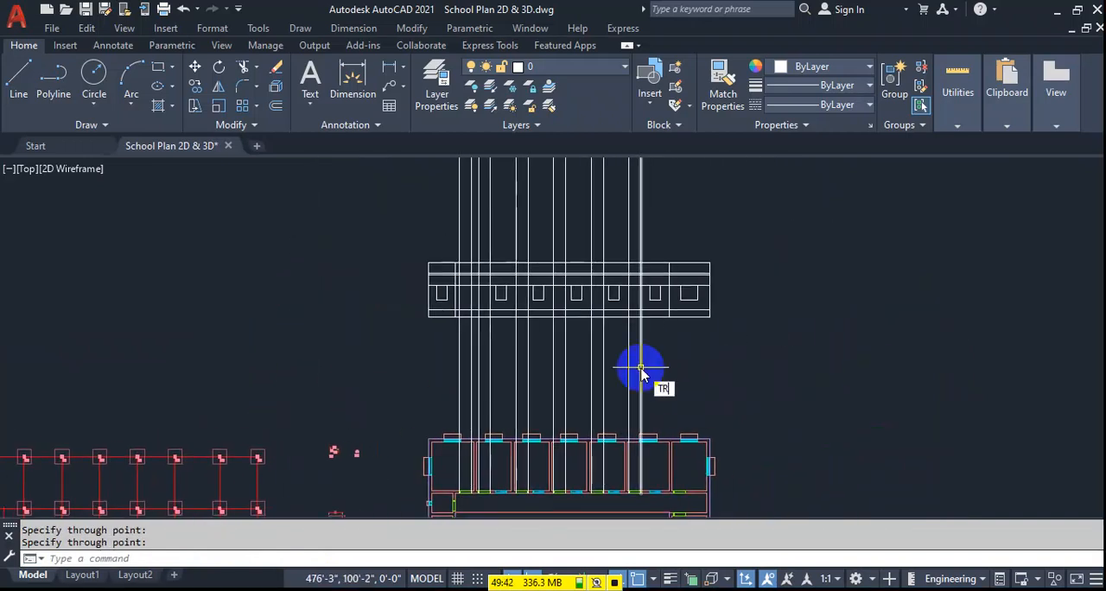
key(Return)
scroll(650, 324, up, 4)
click(635, 290)
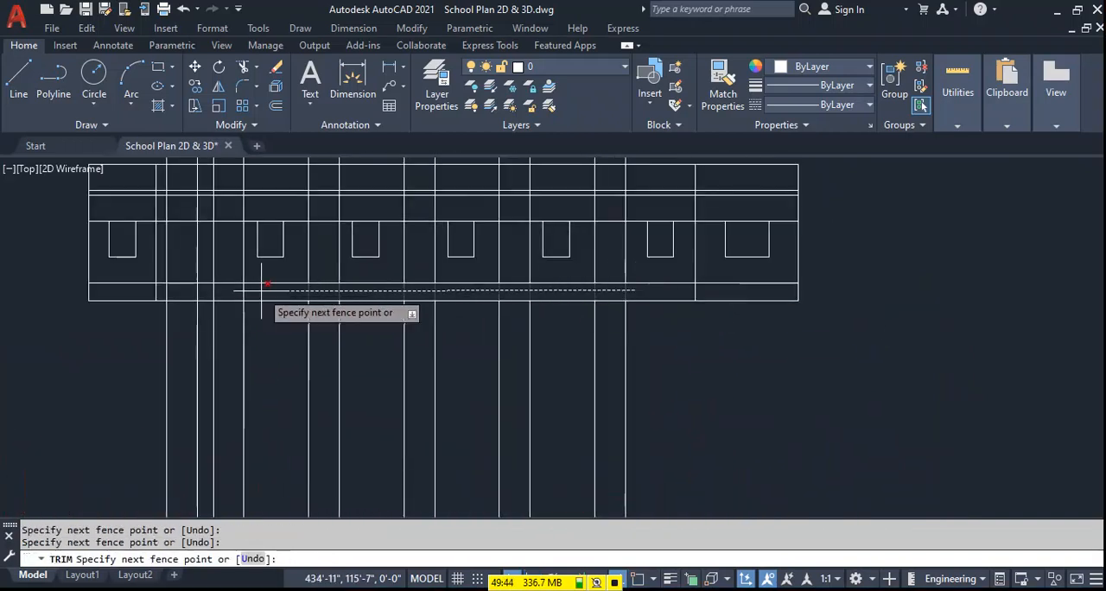
click(170, 282)
key(Return)
key(Escape)
click(711, 346)
click(66, 402)
key(Delete)
Trim the door rays between the lintel and slab lines and erase the remaining pieces above.
scroll(377, 375, down, 4)
scroll(443, 396, up, 2)
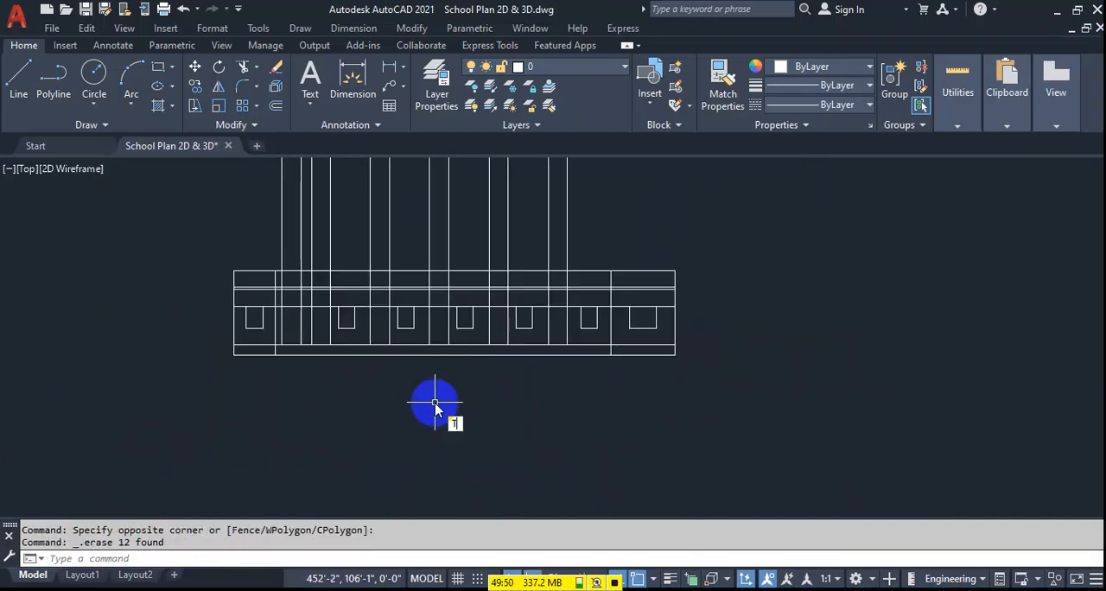
text(tr)
key(Return)
drag(590, 295, 291, 294)
click(280, 293)
key(Return)
key(Escape)
click(614, 213)
click(234, 206)
key(Delete)
Trim the lintel line between the openings at the right end of the elevation.
middle_drag(597, 414, 598, 405)
text(tr)
key(Return)
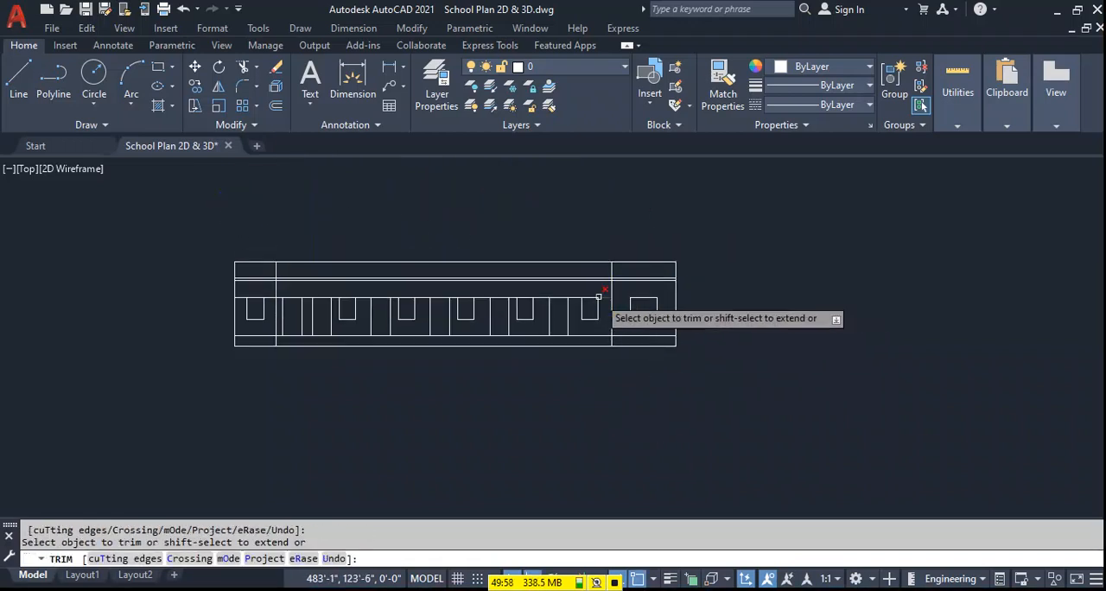
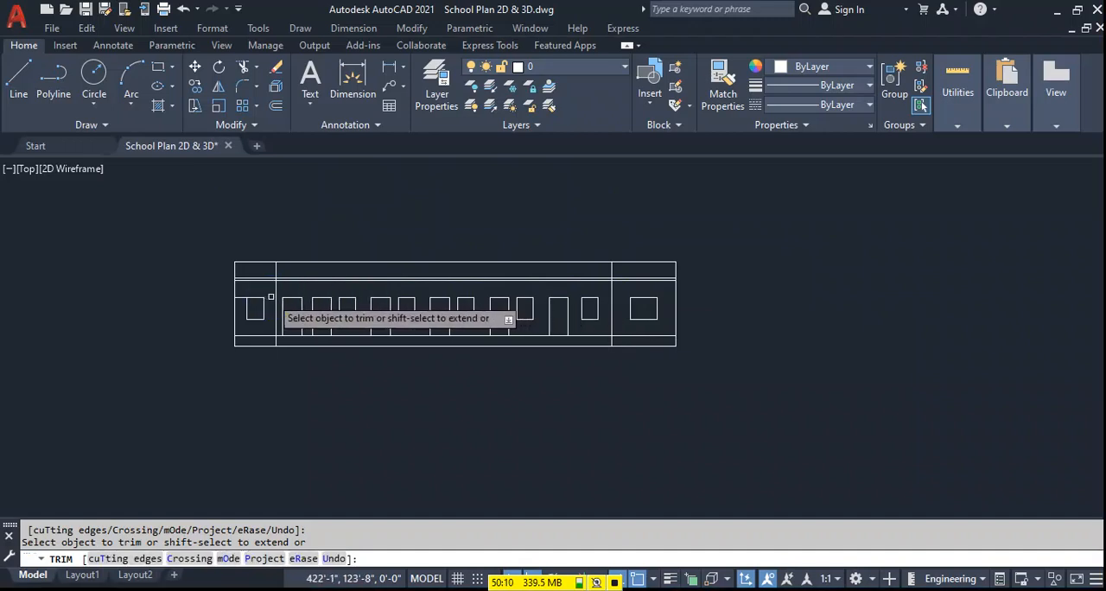
End the trimming of the elevation's window and door lines and save the drawing.
key(Escape)
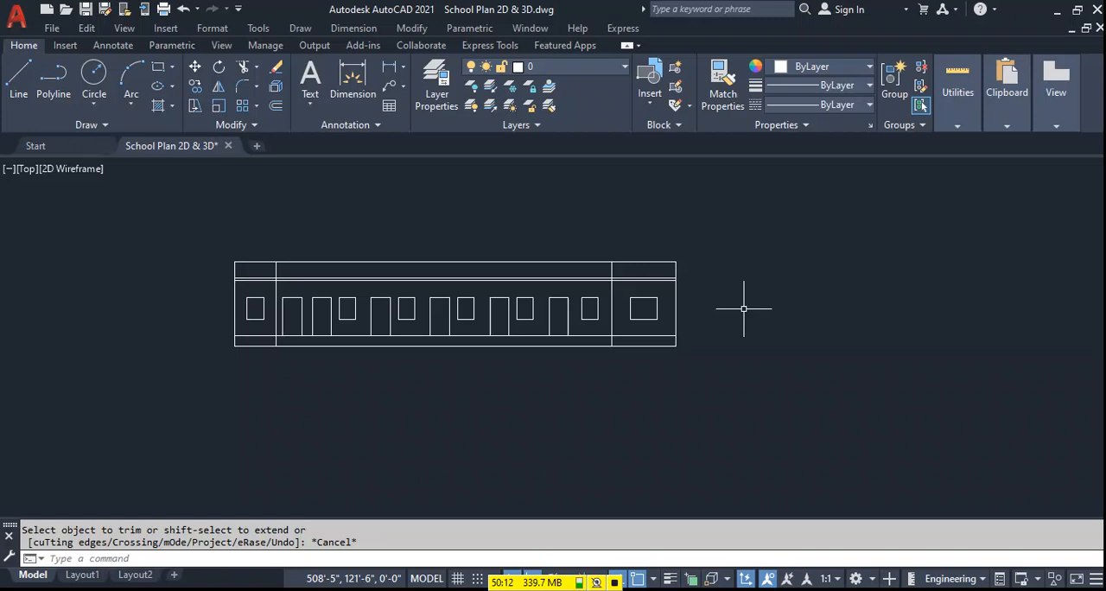
scroll(353, 264, down, 2)
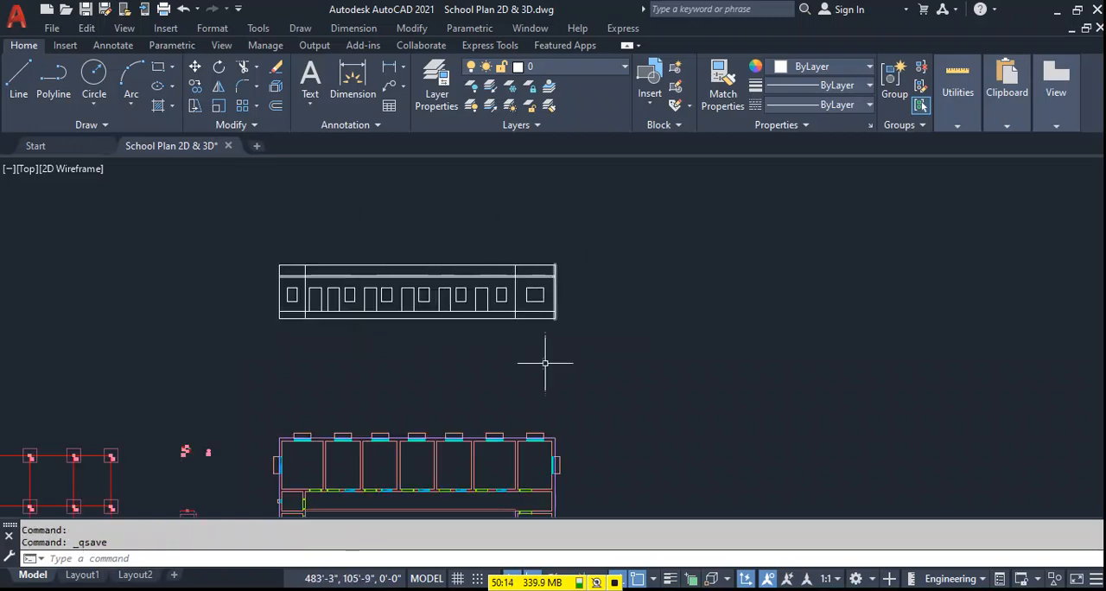
scroll(571, 292, down, 3)
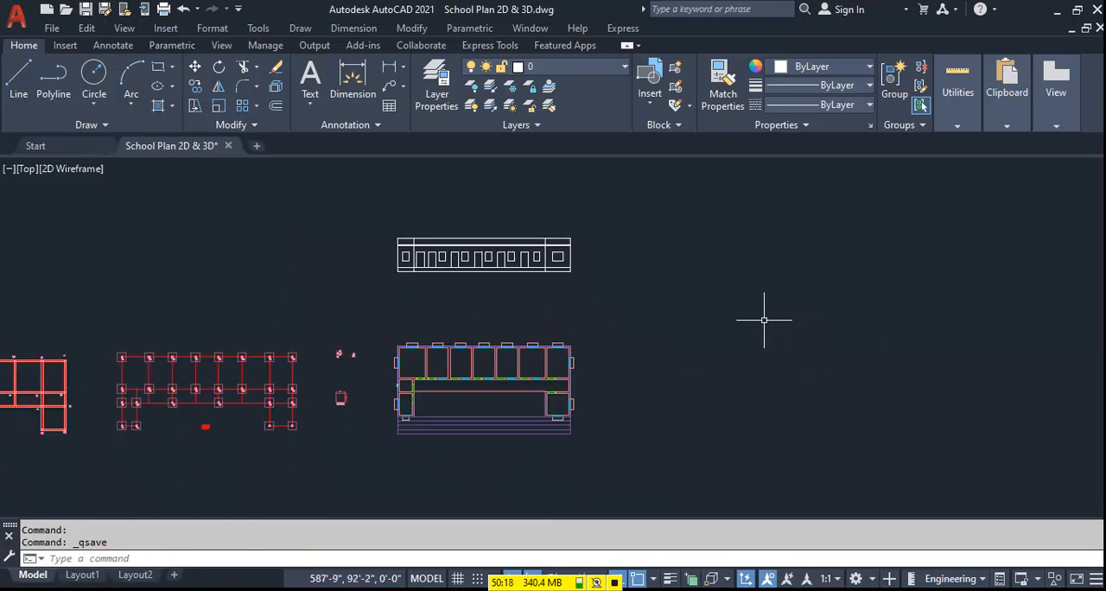
scroll(446, 265, up, 4)
scroll(464, 237, up, 4)
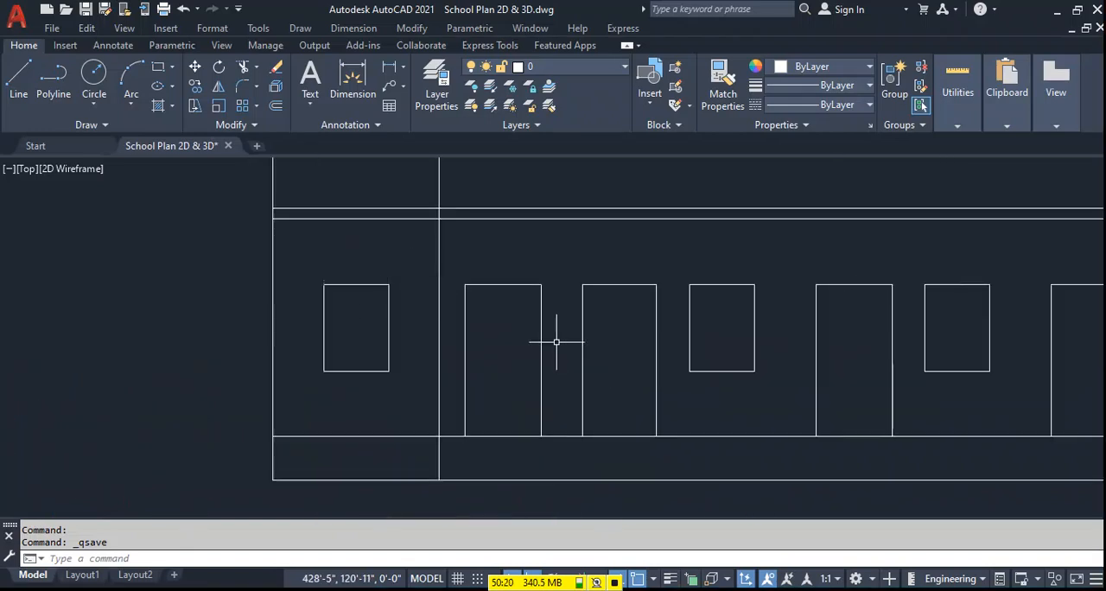
key(Return)
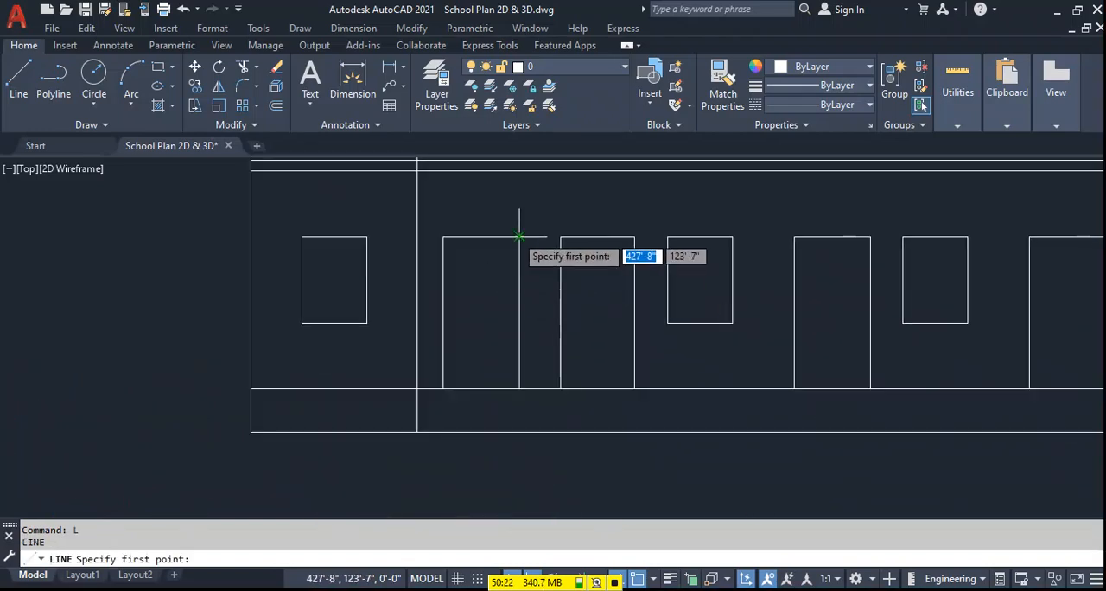
scroll(473, 259, up, 4)
key(Escape)
Offset the top and side lines of the first door 1.5" inward to form an inner frame.
text(o)
key(Return)
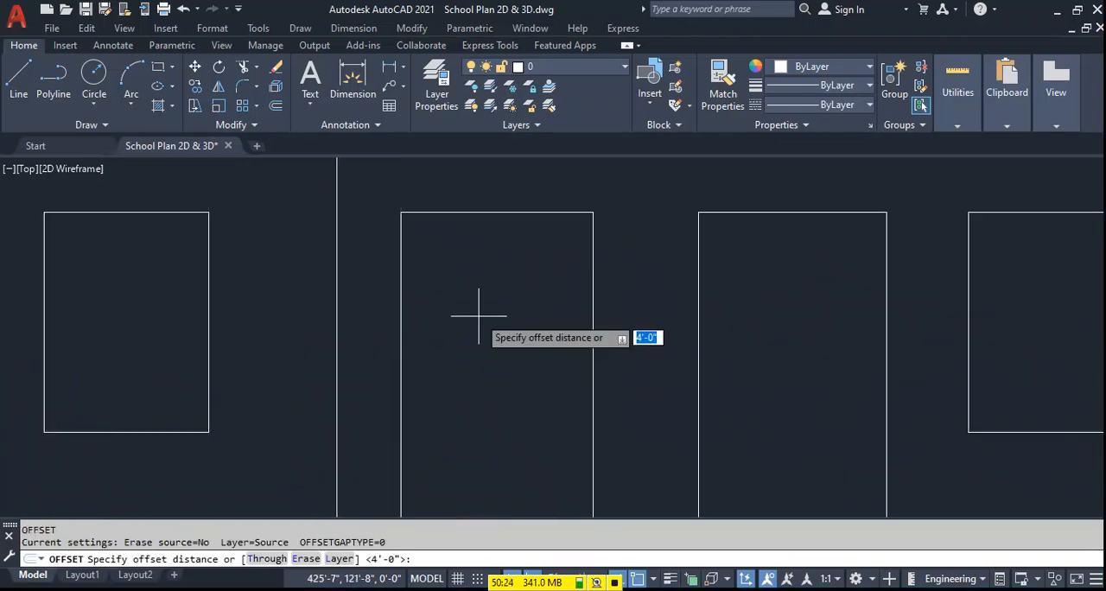
text(1.5)
right_click(481, 324)
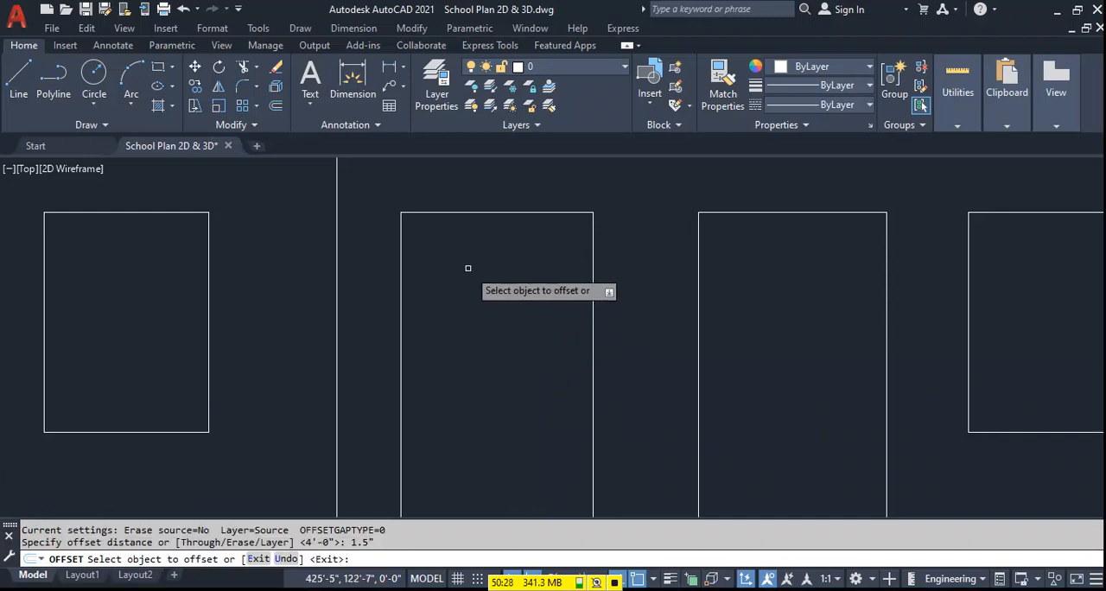
click(470, 211)
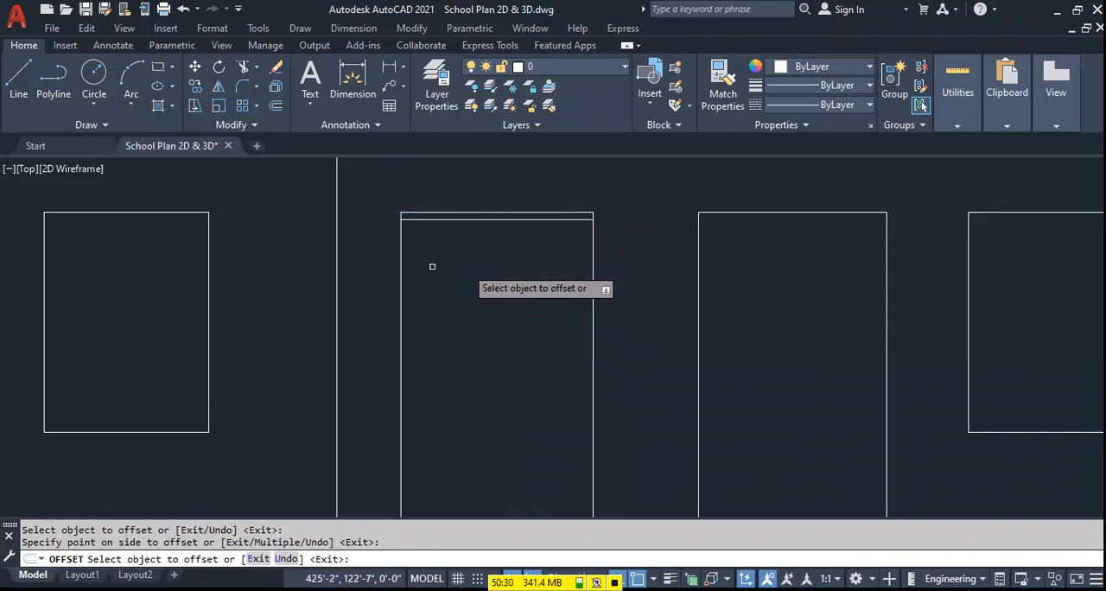
click(587, 265)
click(591, 262)
Trim the overlapping line ends at the upper corners of the first door's inner frame.
scroll(470, 262, down, 3)
key(Escape)
text(tr)
key(Return)
scroll(530, 216, up, 4)
click(584, 264)
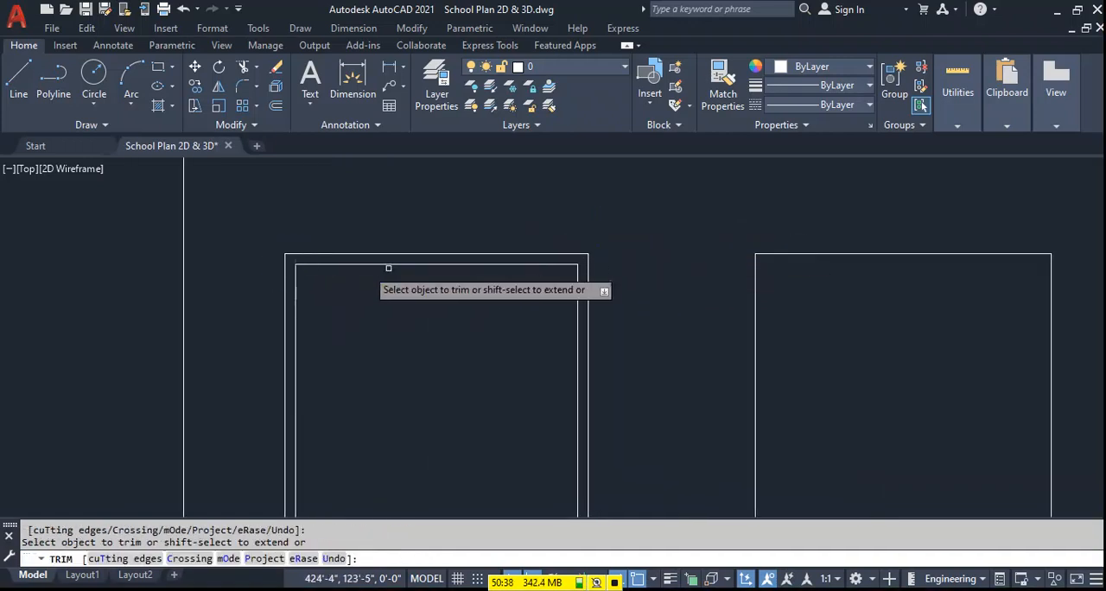
key(Escape)
scroll(521, 255, down, 4)
middle_drag(561, 375, 502, 321)
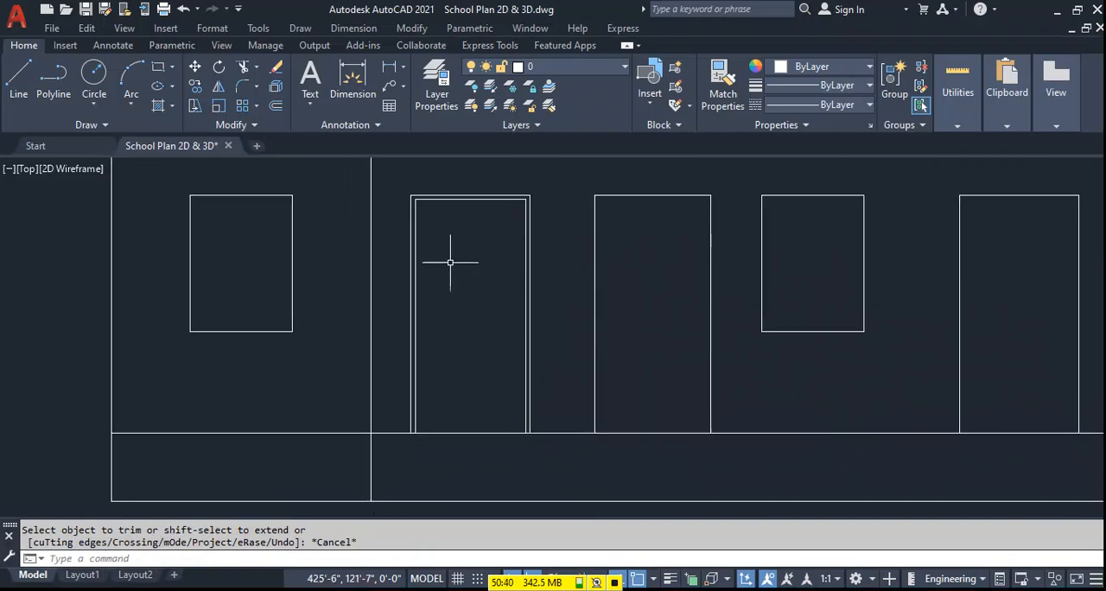
text(s)
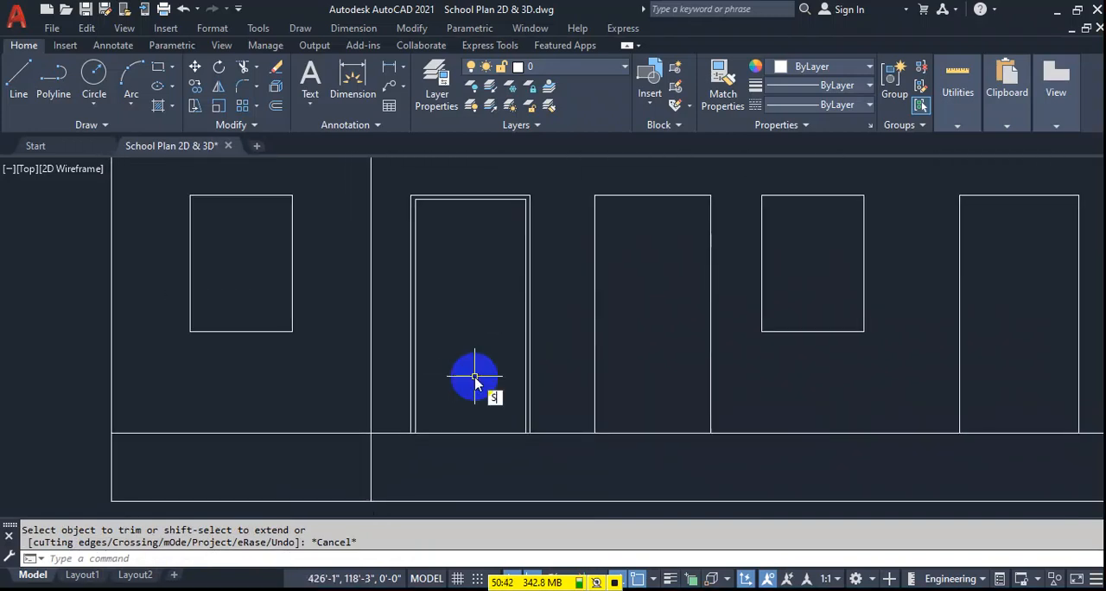
text(pl)
key(Return)
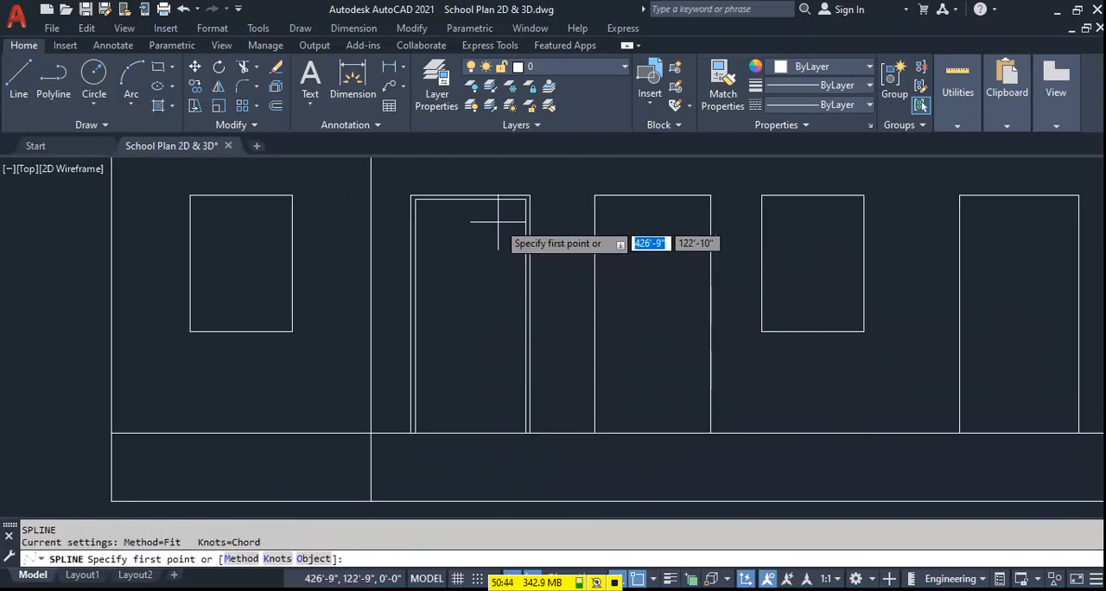
click(501, 216)
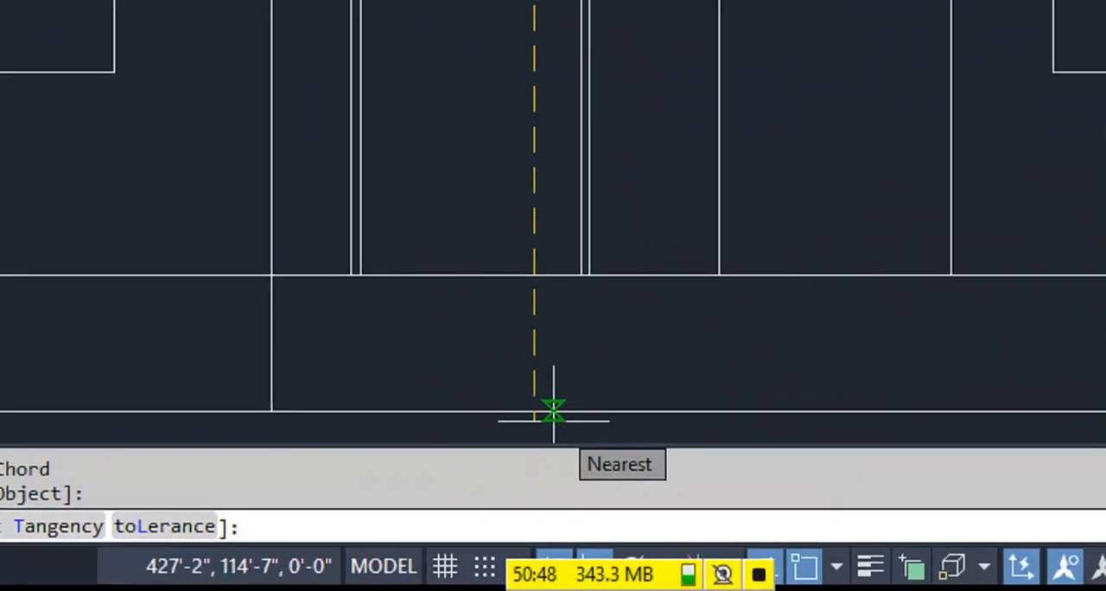
key(Escape)
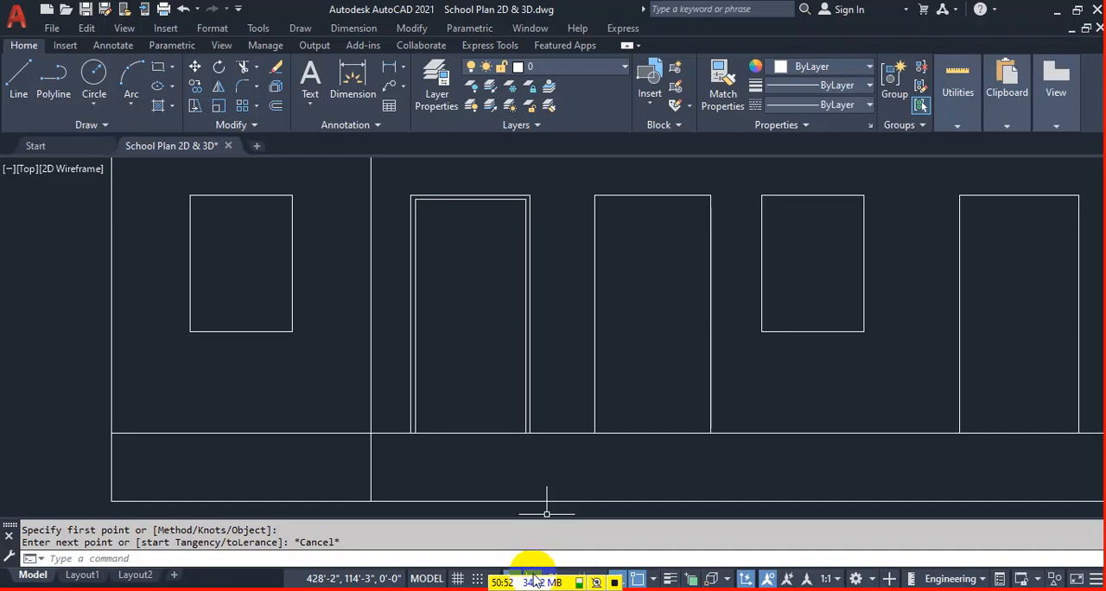
Draw a four-point S-shaped spline running from near the top to near the bottom inside the first door.
text(spl)
key(Return)
click(499, 215)
click(469, 294)
click(484, 376)
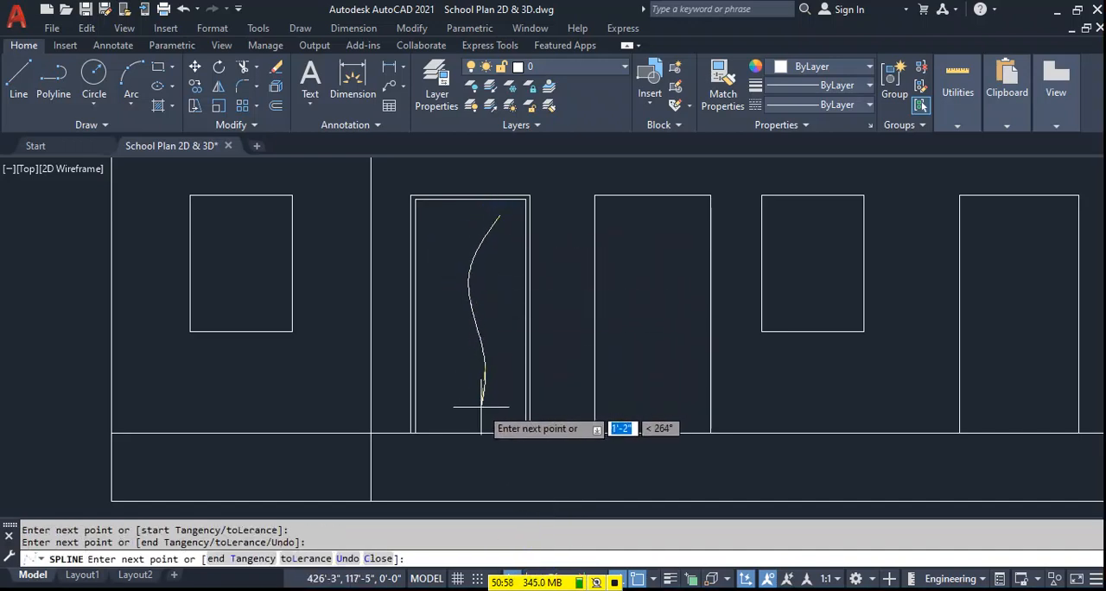
click(478, 414)
key(Return)
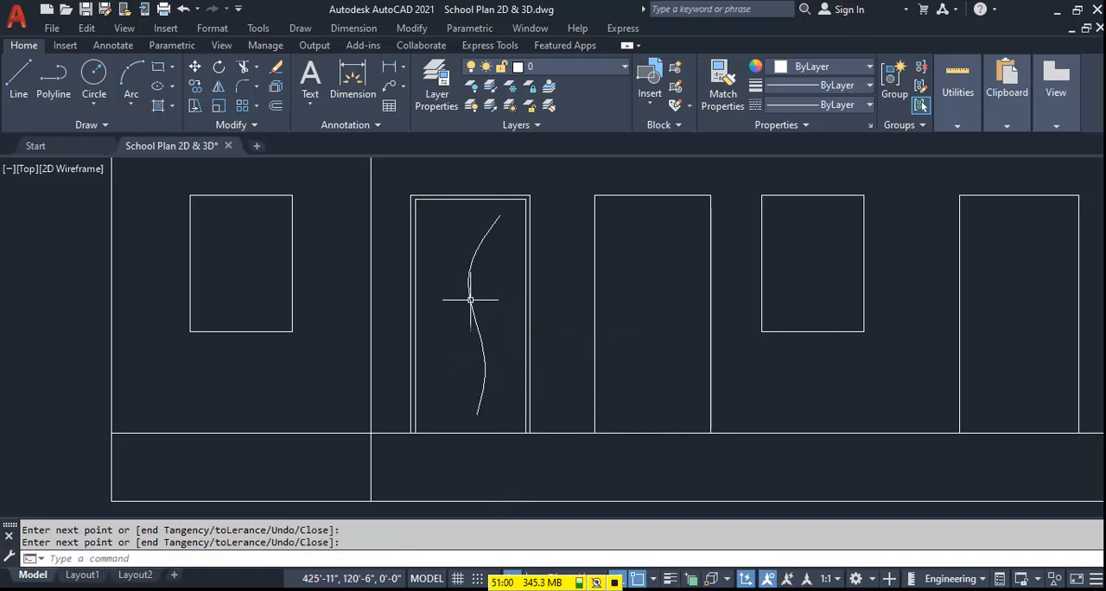
Copy the S-shaped spline twice to its left, closely spaced, to make three parallel curves in the door.
click(471, 300)
text(co)
key(Return)
click(497, 291)
click(490, 286)
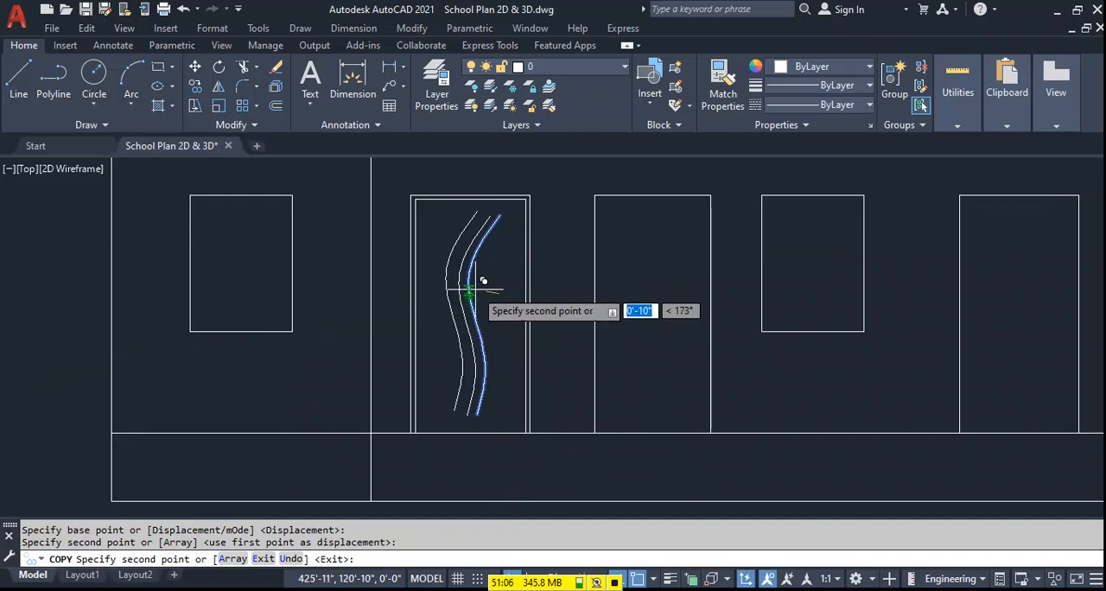
scroll(483, 281, up, 4)
key(Escape)
scroll(536, 363, down, 4)
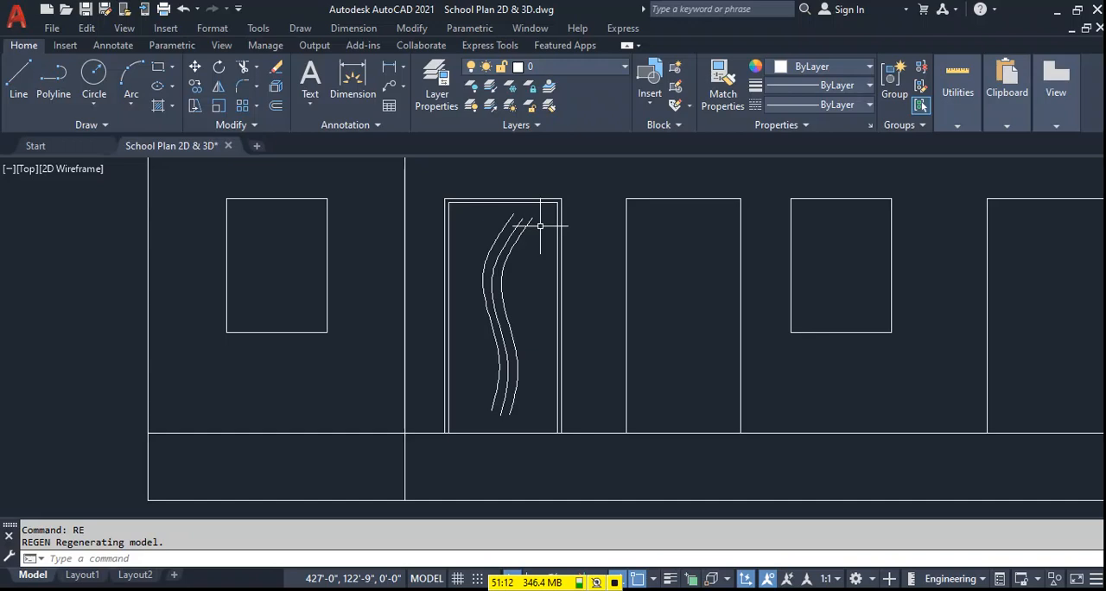
Draw a rectangular panel around the three curves inside the first door's inner frame.
text(rec)
key(Return)
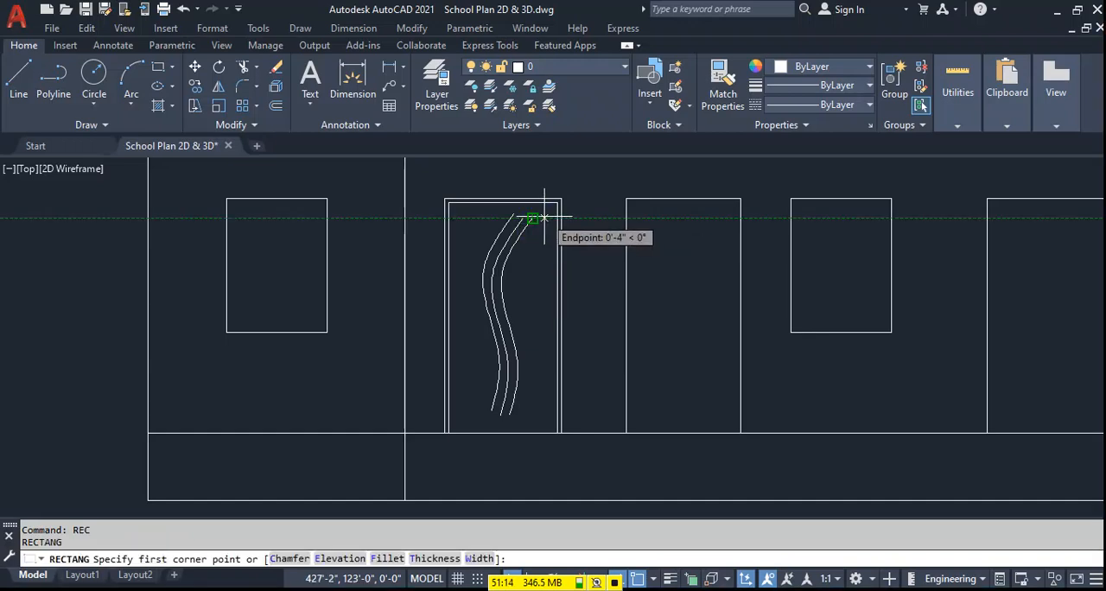
click(544, 218)
click(462, 409)
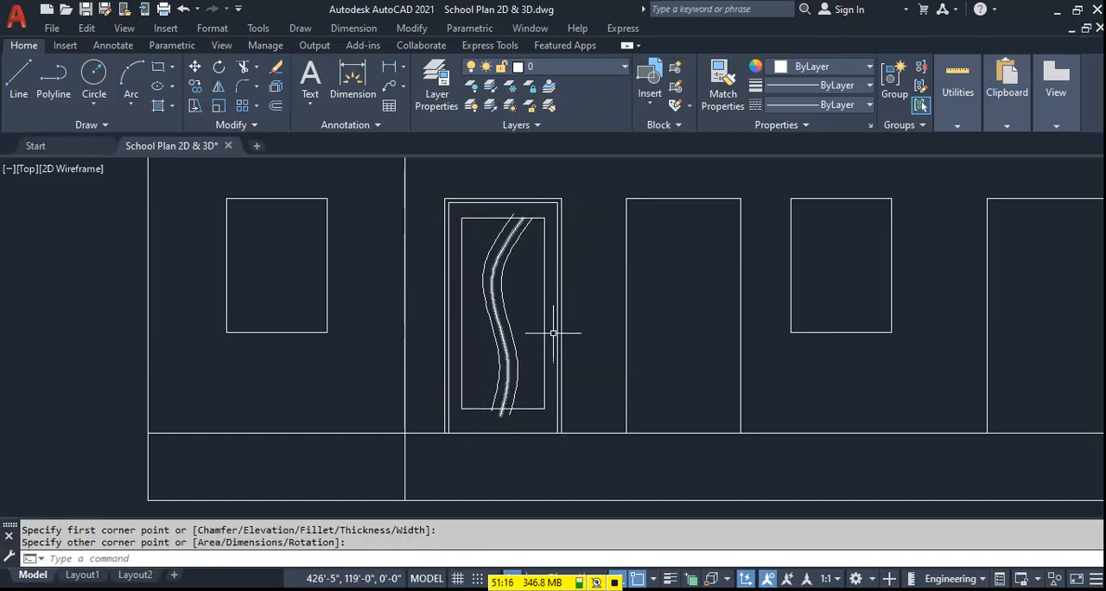
Trim the ends of the three curves that extend past the panel rectangle's top and bottom edges.
text(tr)
key(Return)
scroll(512, 200, up, 2)
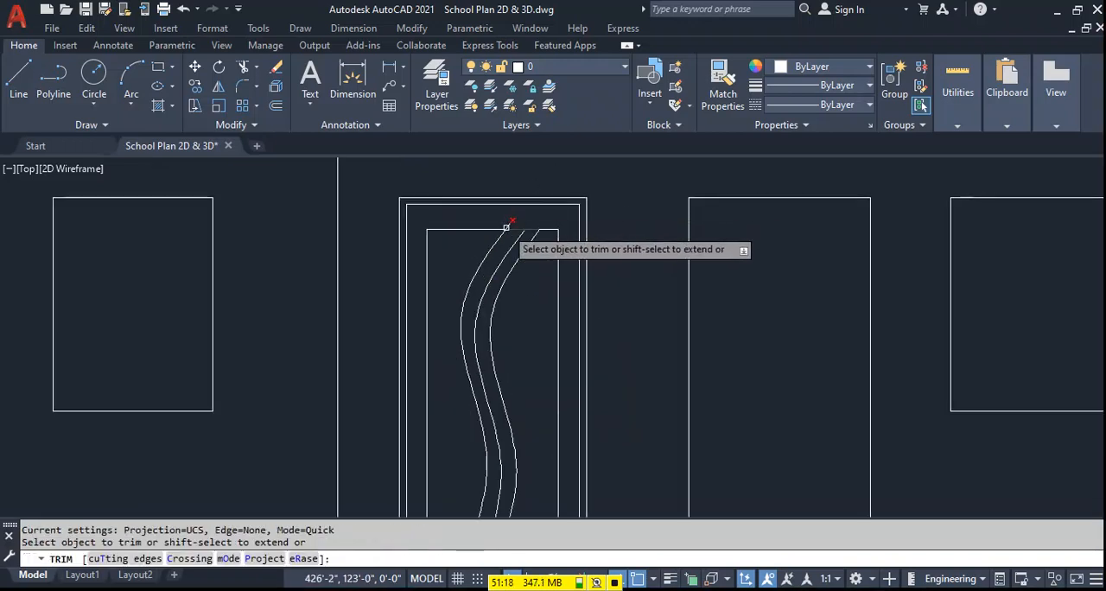
click(508, 226)
scroll(552, 265, down, 2)
scroll(525, 439, up, 2)
mouse_move(524, 420)
mouse_down()
mouse_move(467, 408)
mouse_move(459, 421)
mouse_up()
key(Escape)
scroll(518, 432, down, 3)
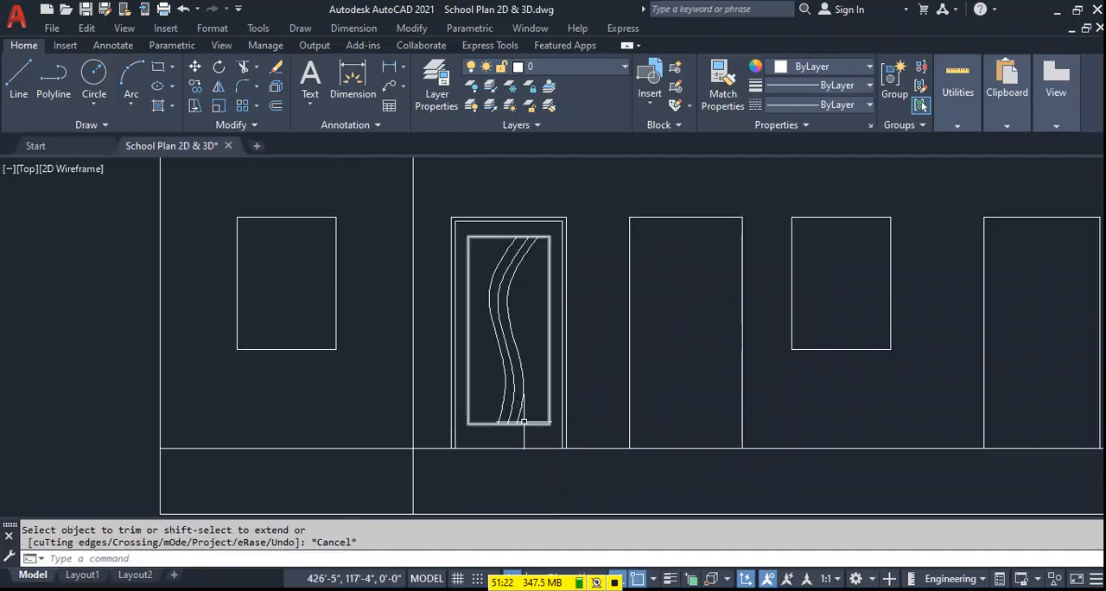
middle_drag(560, 324, 560, 319)
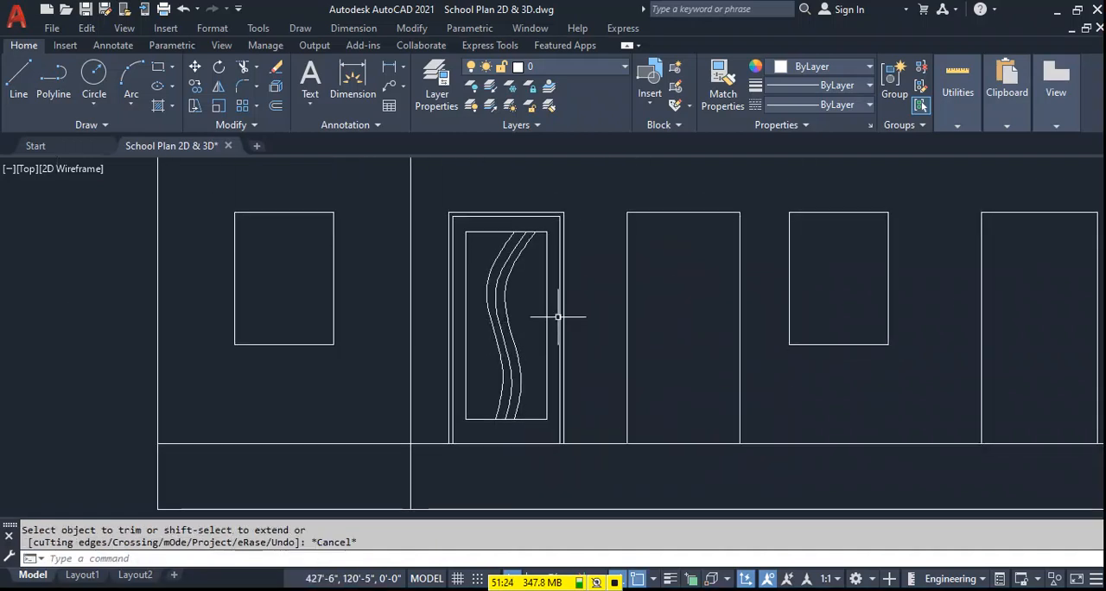
Draw a small circle as the door knob between the first door's left inner frame line and the panel.
scroll(477, 299, up, 4)
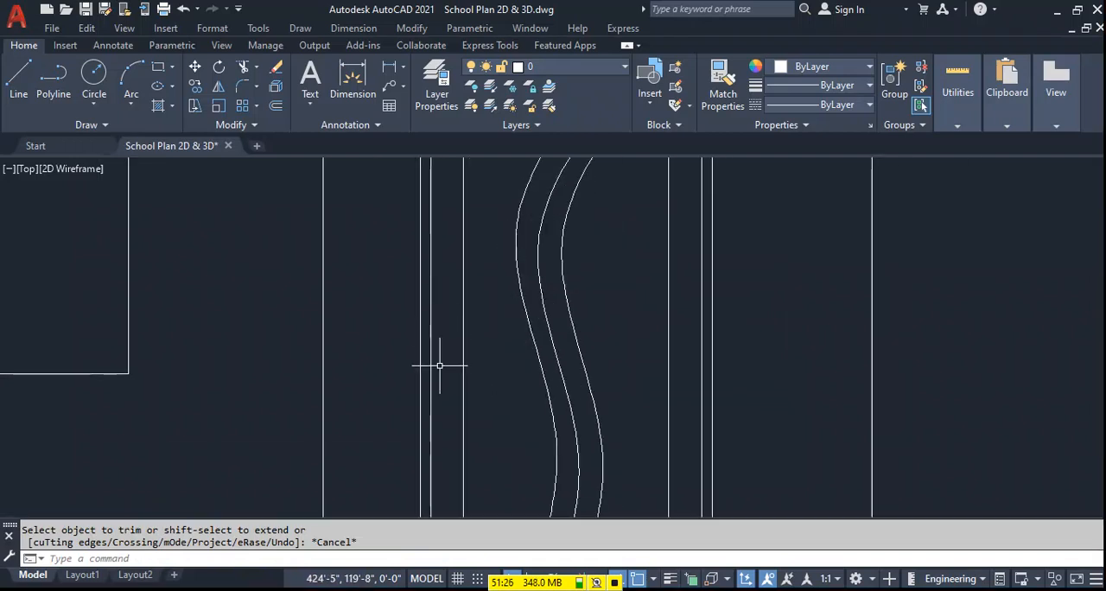
key(Return)
scroll(440, 370, up, 1)
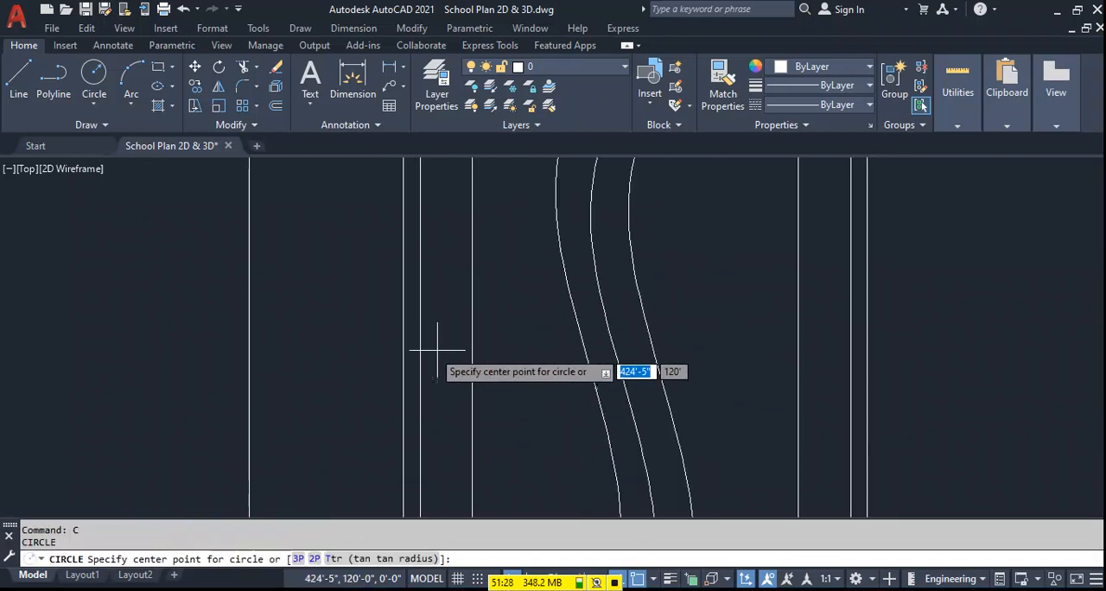
click(442, 350)
click(455, 353)
scroll(449, 350, down, 3)
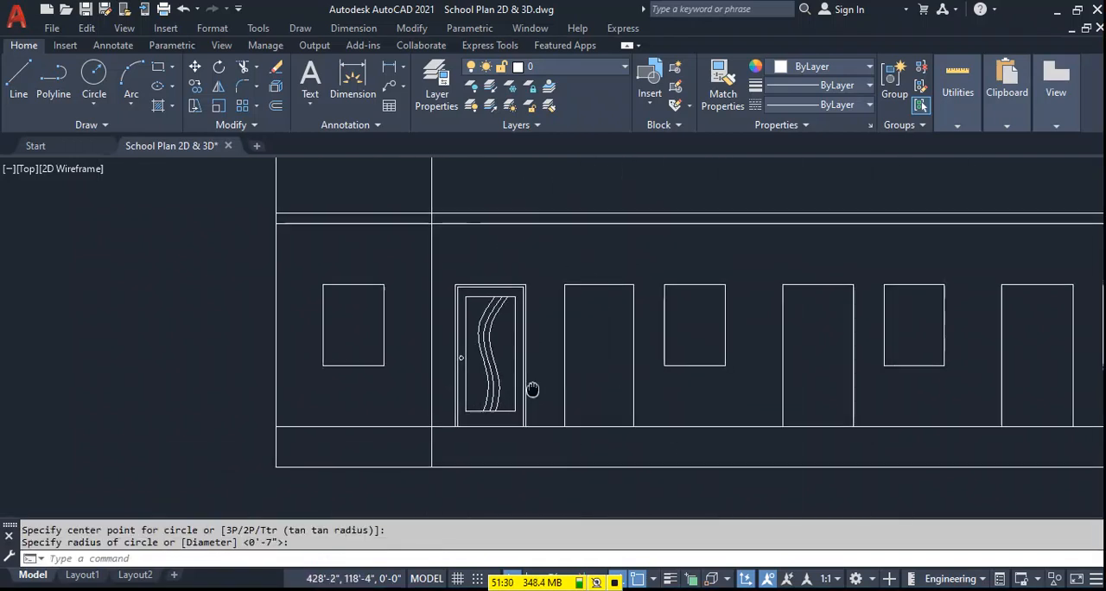
scroll(484, 358, up, 1)
scroll(395, 432, up, 2)
scroll(393, 428, down, 2)
scroll(391, 423, up, 1)
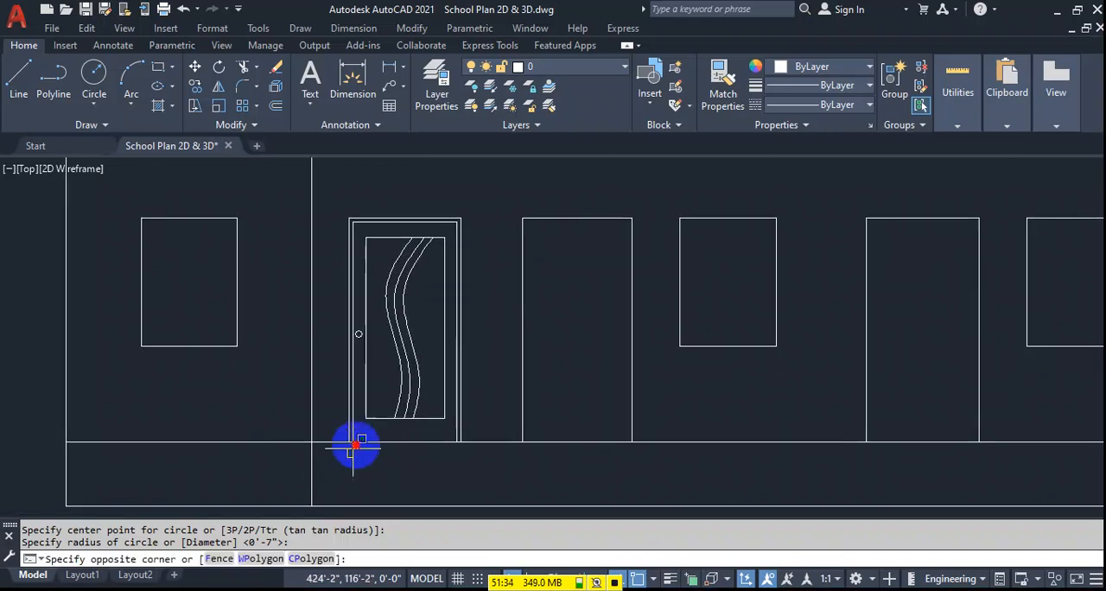
click(475, 255)
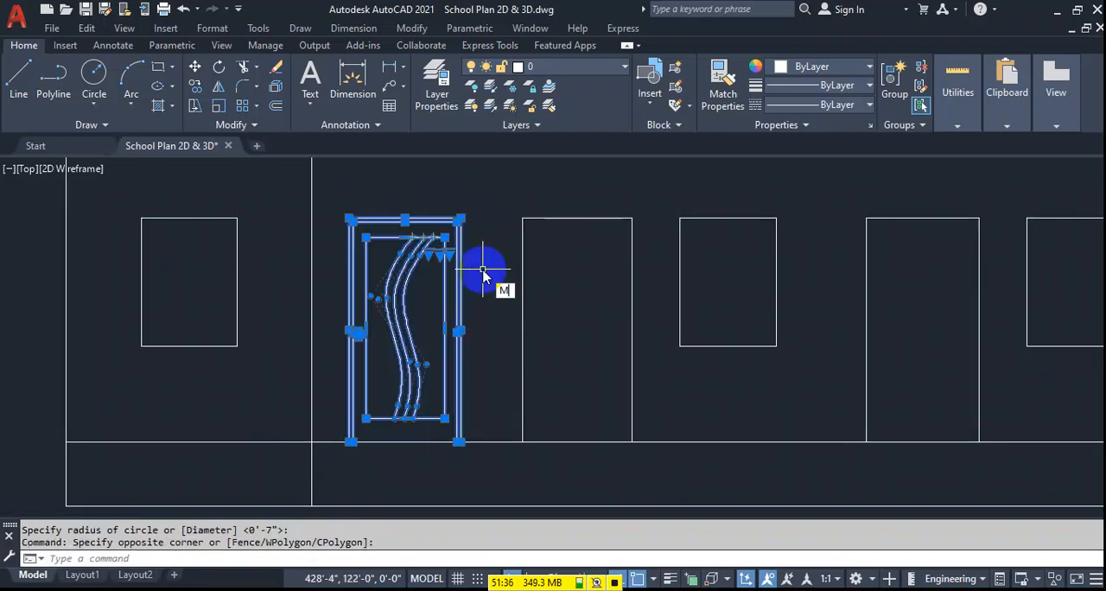
key(Return)
key(Escape)
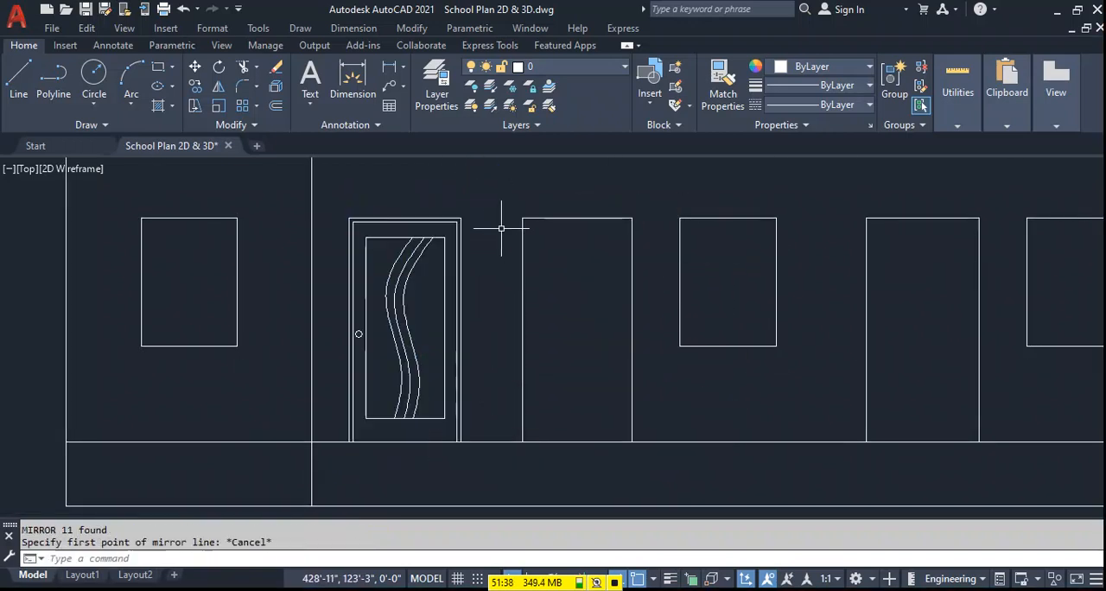
Draw a helper line joining the second door's upper-left corner to the first door's upper-right corner.
text(l)
key(Return)
click(522, 218)
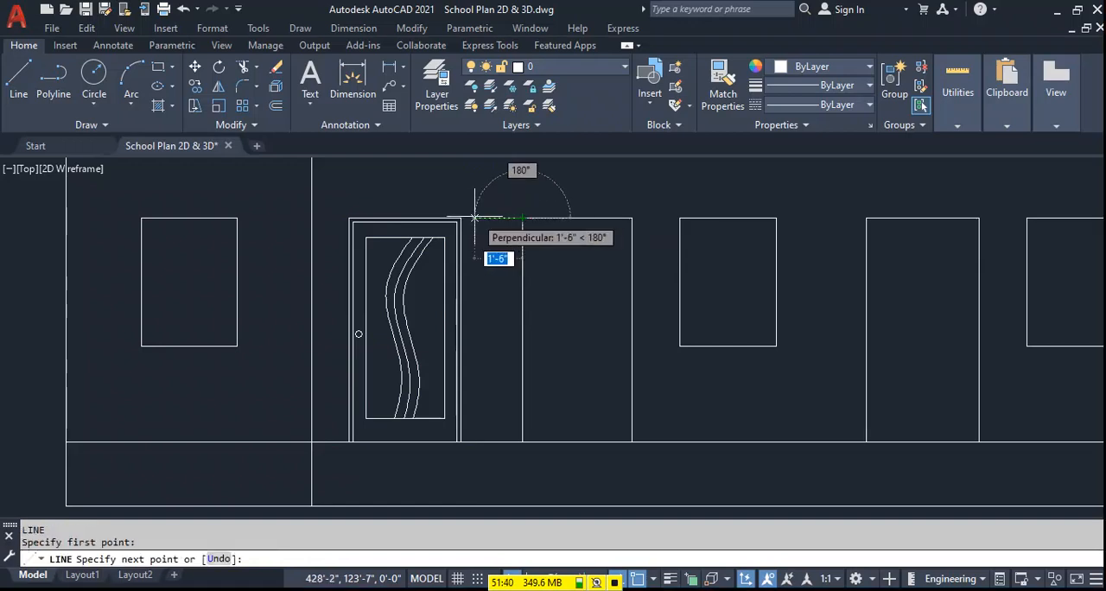
click(461, 218)
key(Return)
scroll(467, 223, up, 4)
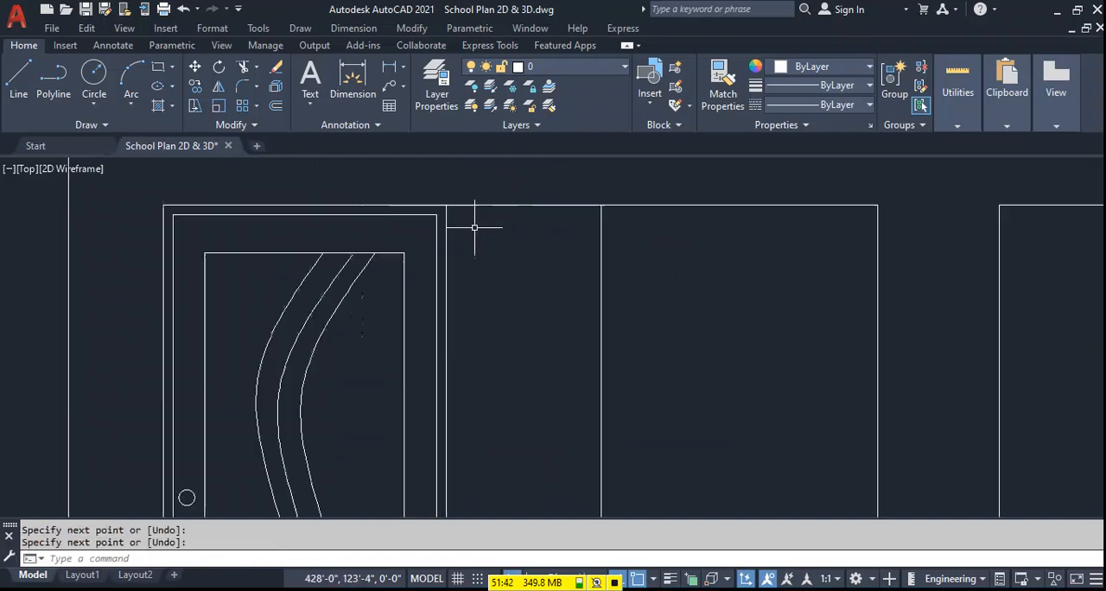
Mirror the first door's inner frame, panel, curves and knob onto the second door about the vertical midline between both doors, keeping the originals.
scroll(438, 210, down, 2)
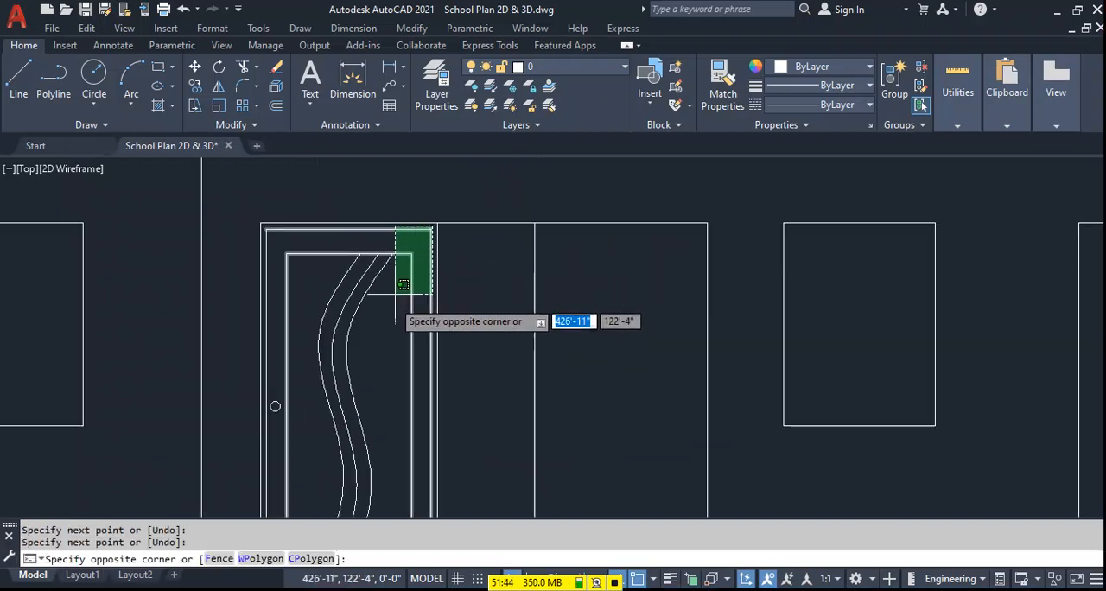
click(265, 477)
middle_drag(337, 458, 403, 304)
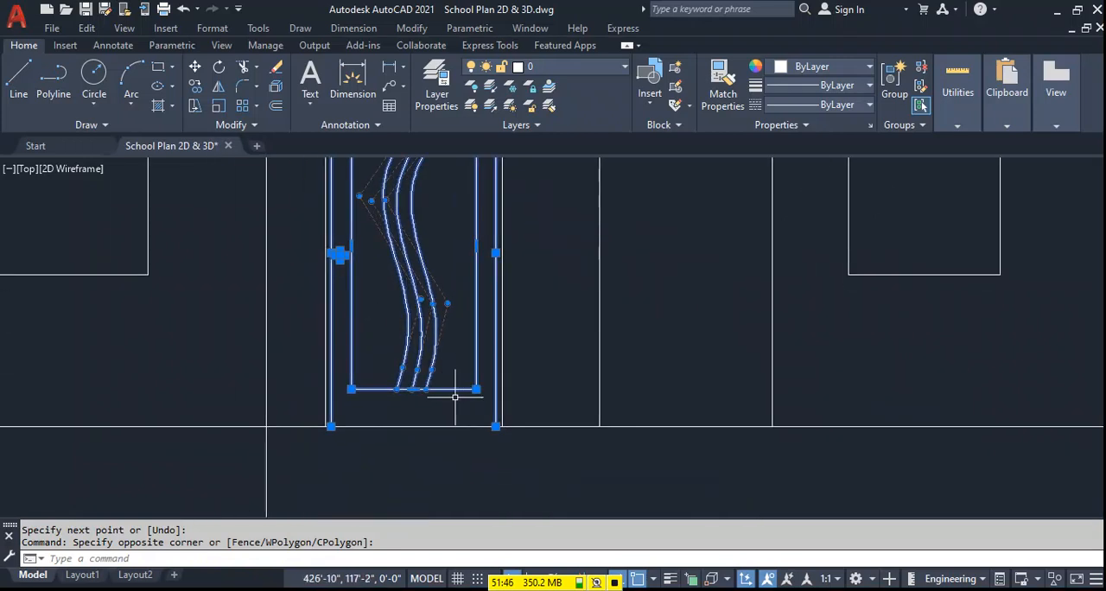
middle_drag(462, 388, 436, 473)
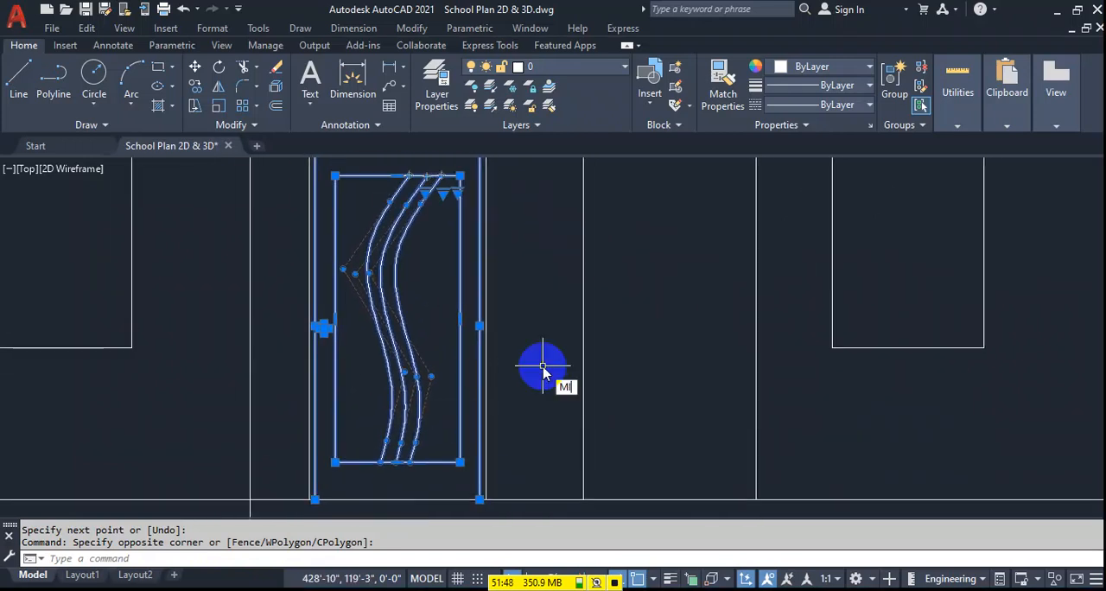
text(MI)
key(Return)
scroll(543, 370, down, 3)
click(528, 281)
click(528, 419)
key(Return)
Erase the helper line between the tops of the first and second doors.
scroll(501, 262, up, 2)
click(477, 285)
click(471, 261)
mouse_move(528, 373)
middle_down()
mouse_move(490, 368)
mouse_move(477, 353)
middle_up()
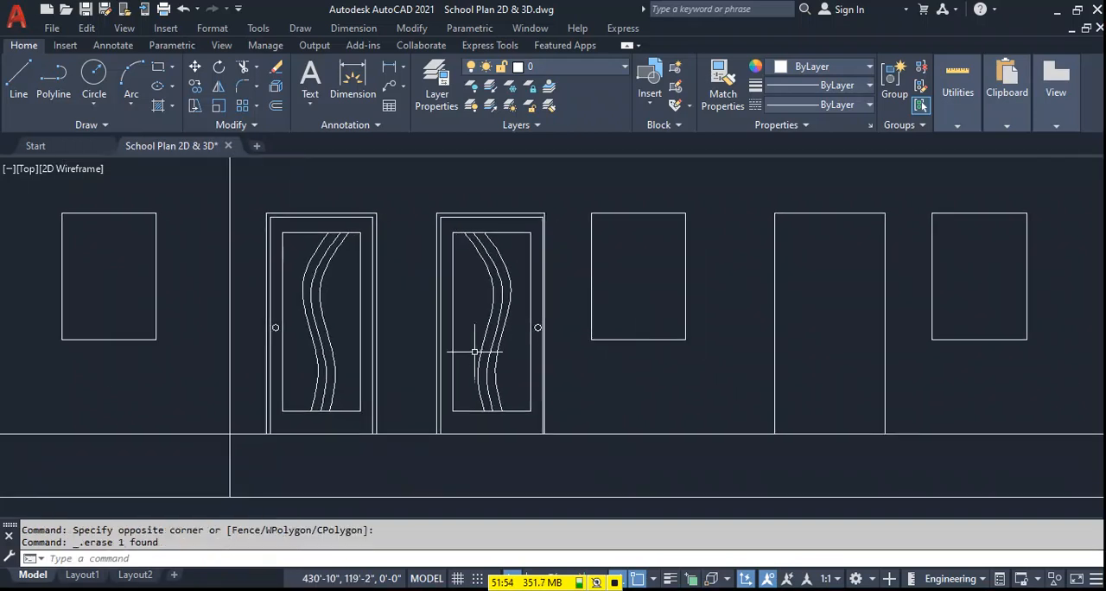
Copy the second door's inner frame, panel, curves and knob onto the third door, aligned by the outer frame's upper-left corner.
click(438, 439)
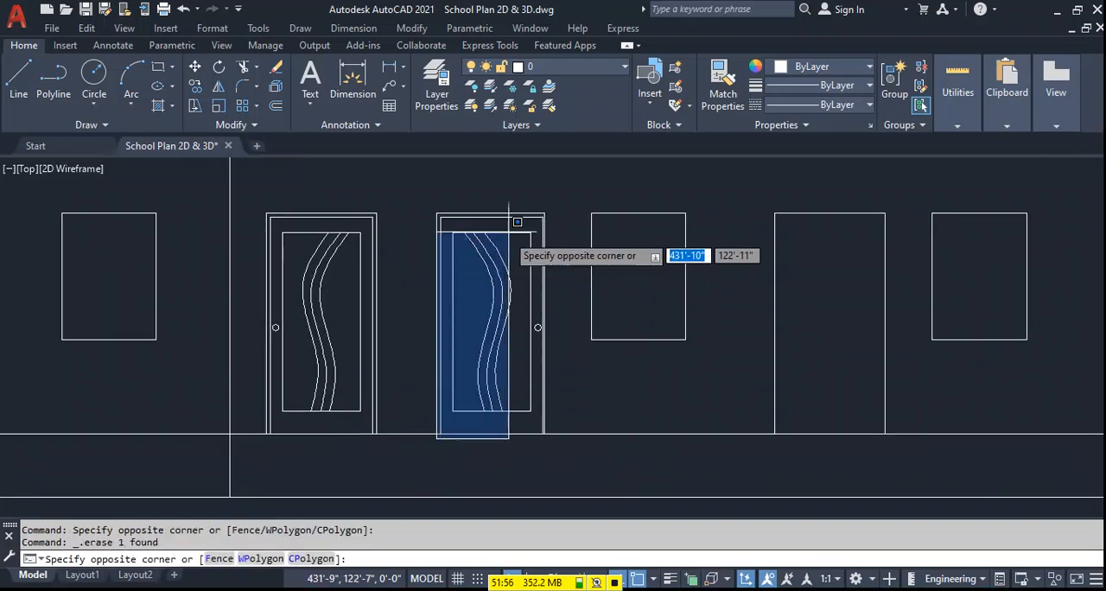
click(545, 214)
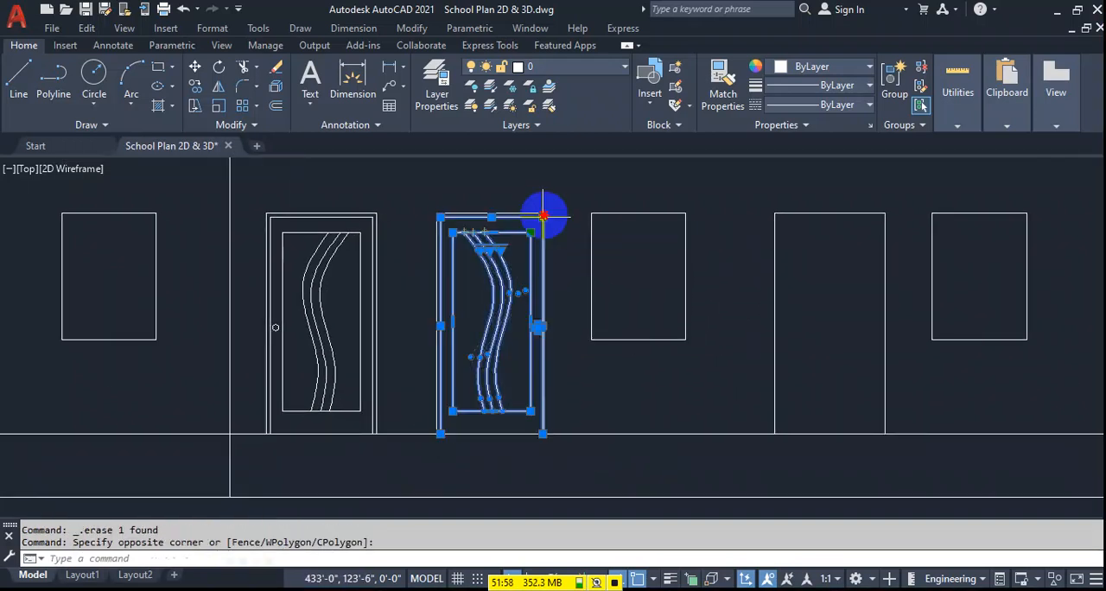
scroll(542, 363, up, 5)
scroll(587, 354, down, 5)
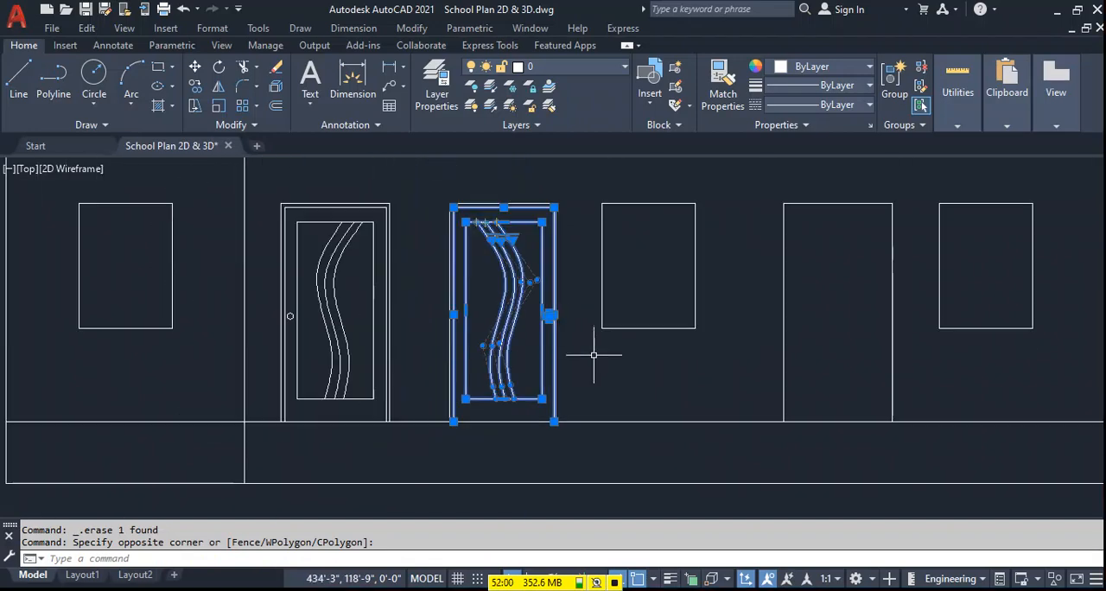
text(o)
key(Return)
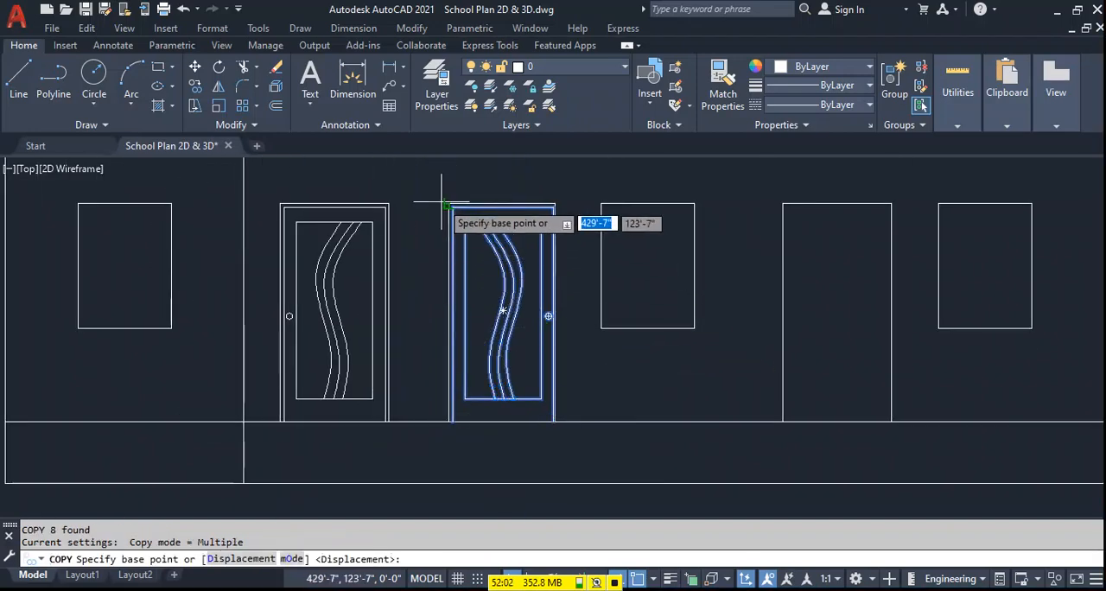
click(448, 205)
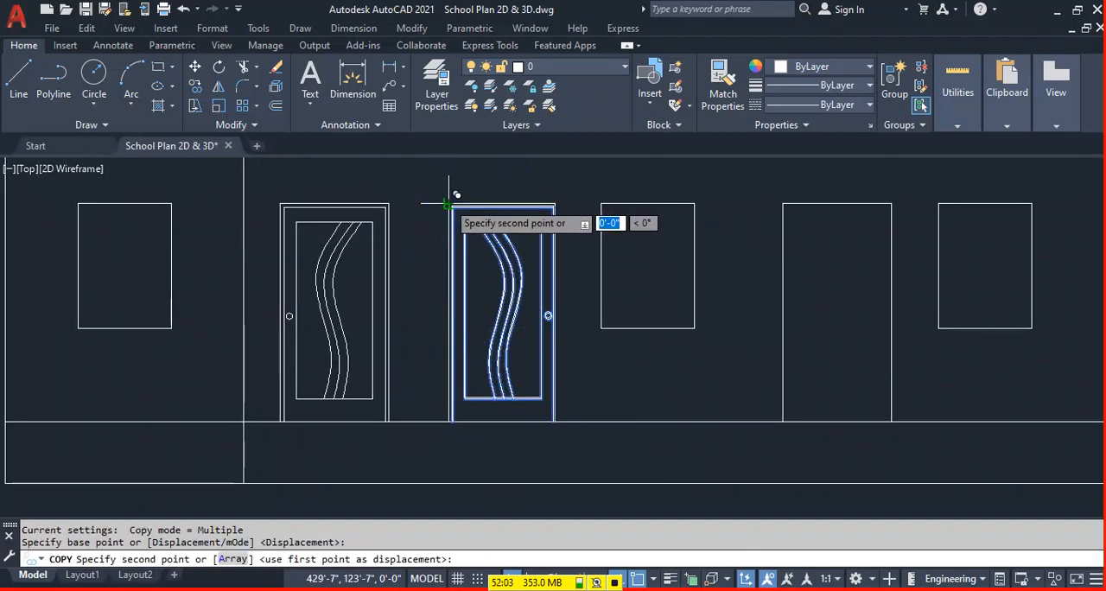
click(780, 204)
Place further copies of the door details on the fourth, fifth and sixth doors at their upper-left corners.
scroll(656, 268, down, 4)
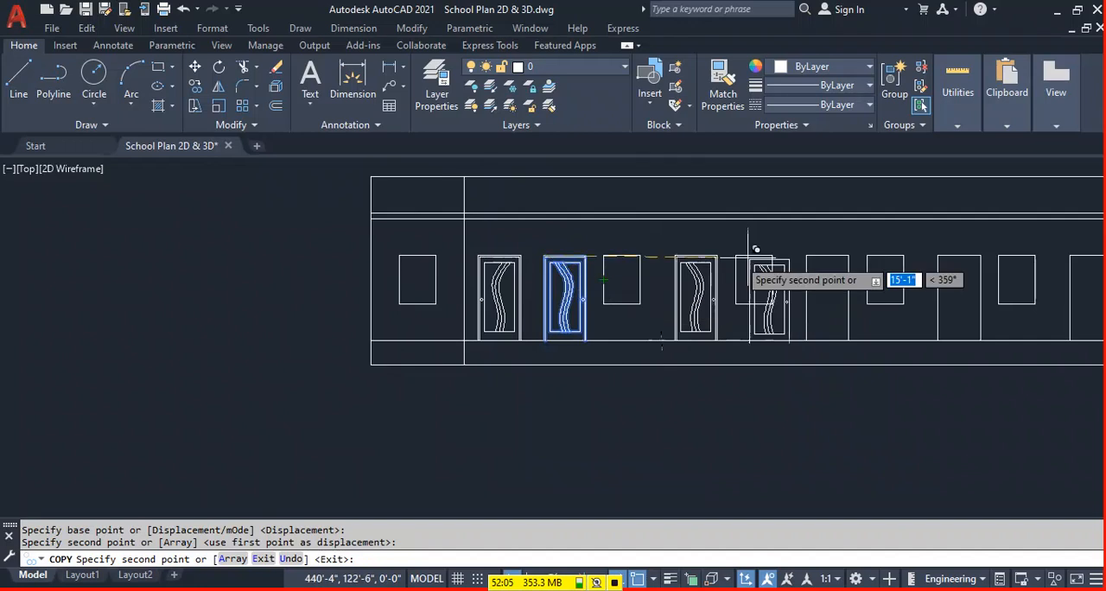
click(807, 256)
middle_drag(916, 359, 635, 372)
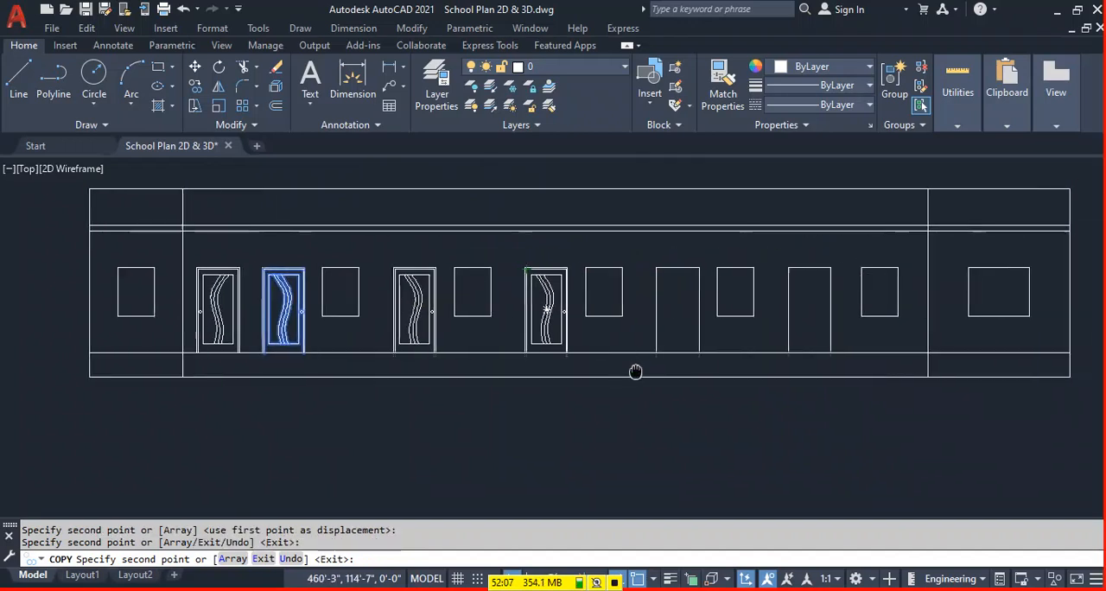
click(657, 269)
click(789, 269)
key(Escape)
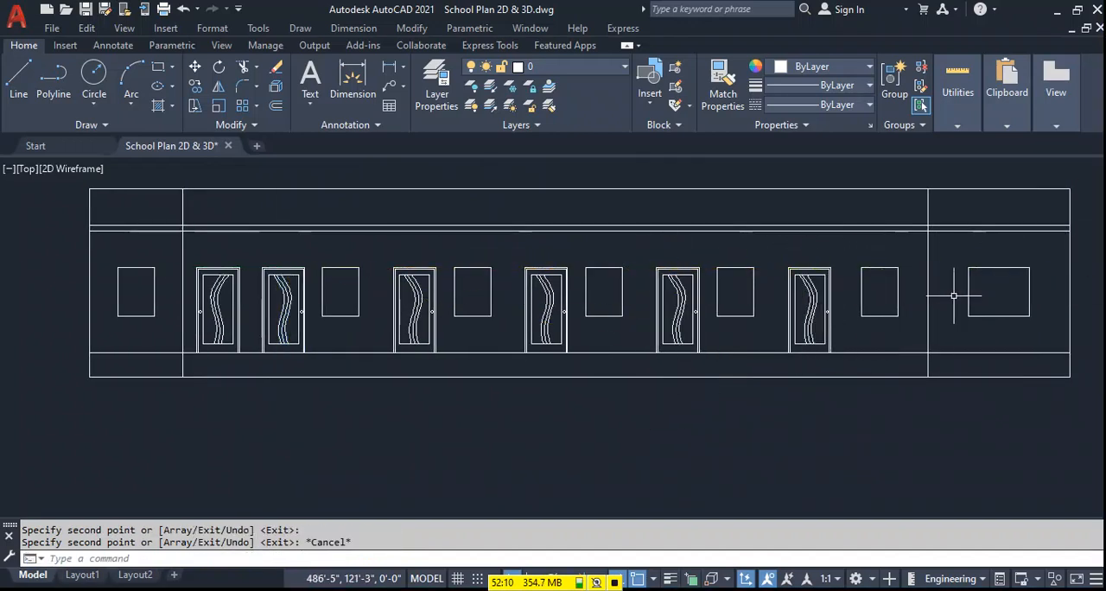
Offset all four edges of the leftmost window inward by 1.5".
scroll(107, 291, up, 5)
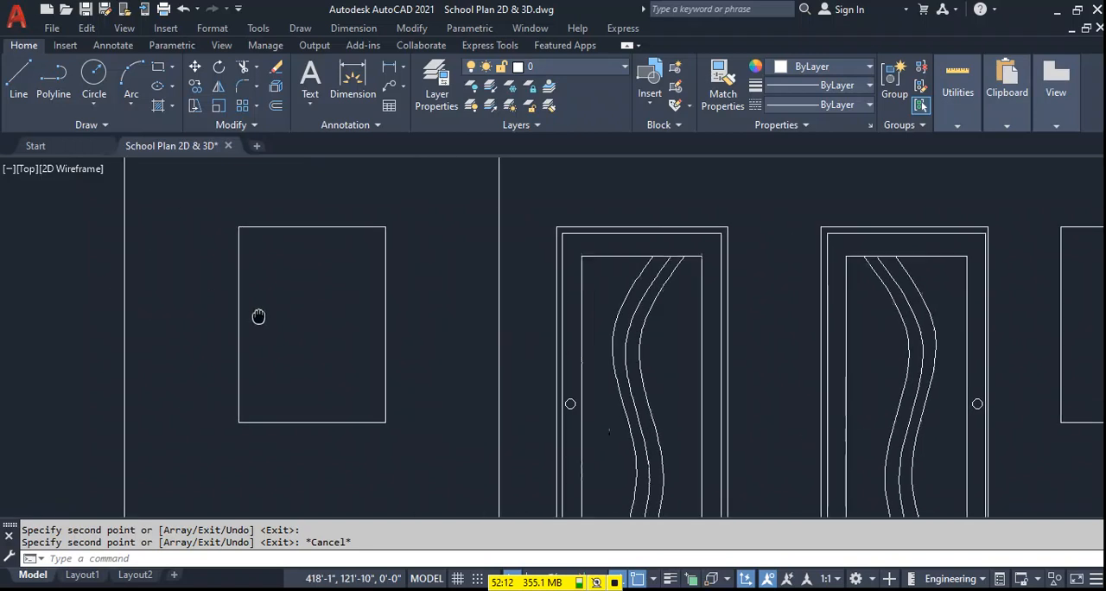
key(Return)
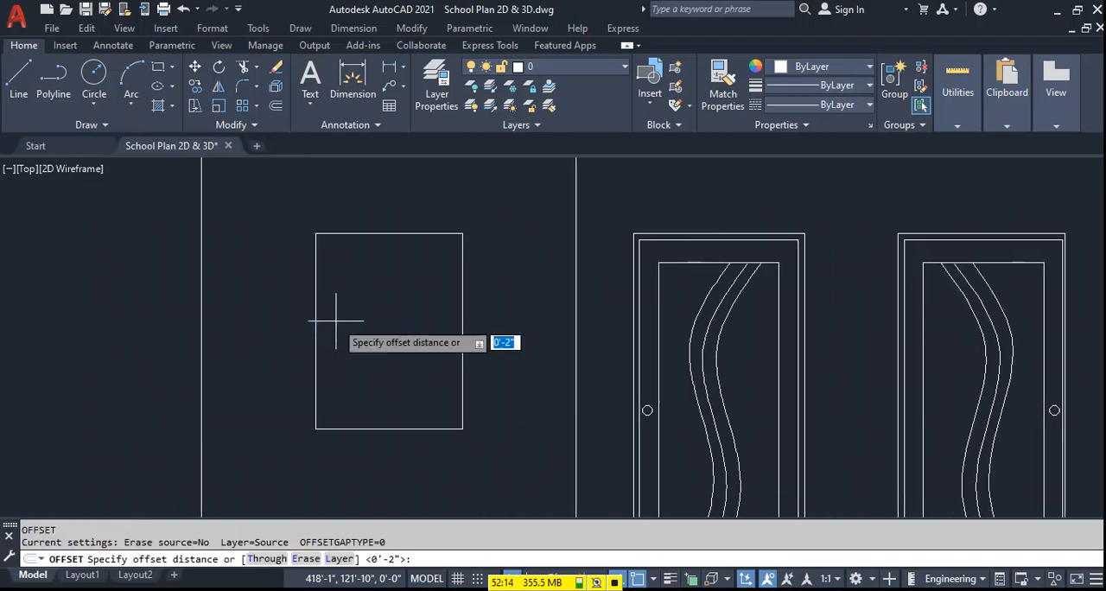
text(1.5)
key(Return)
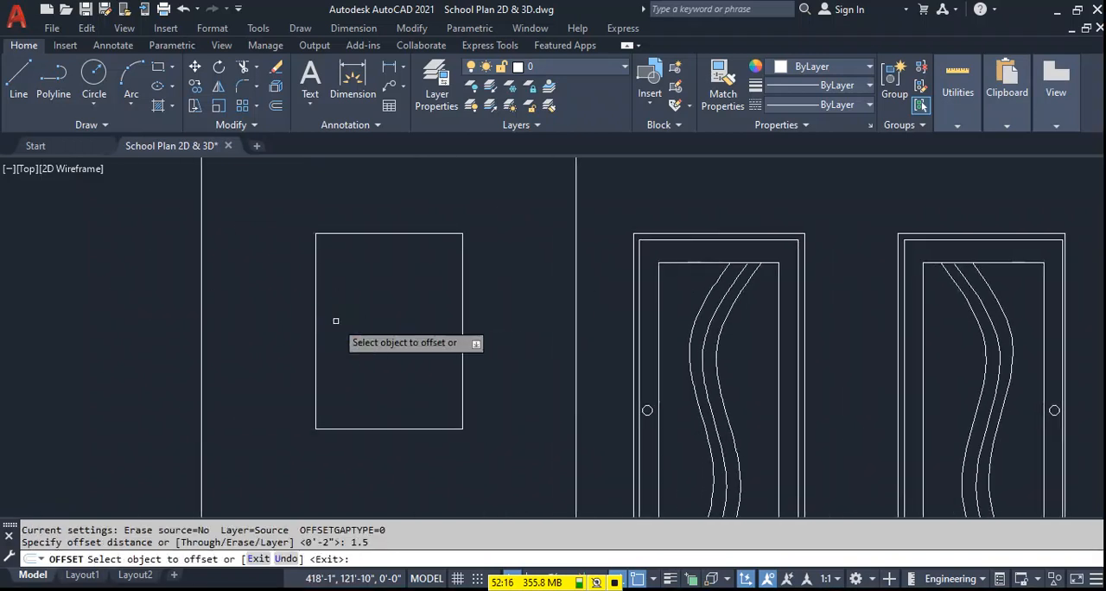
click(378, 233)
click(371, 292)
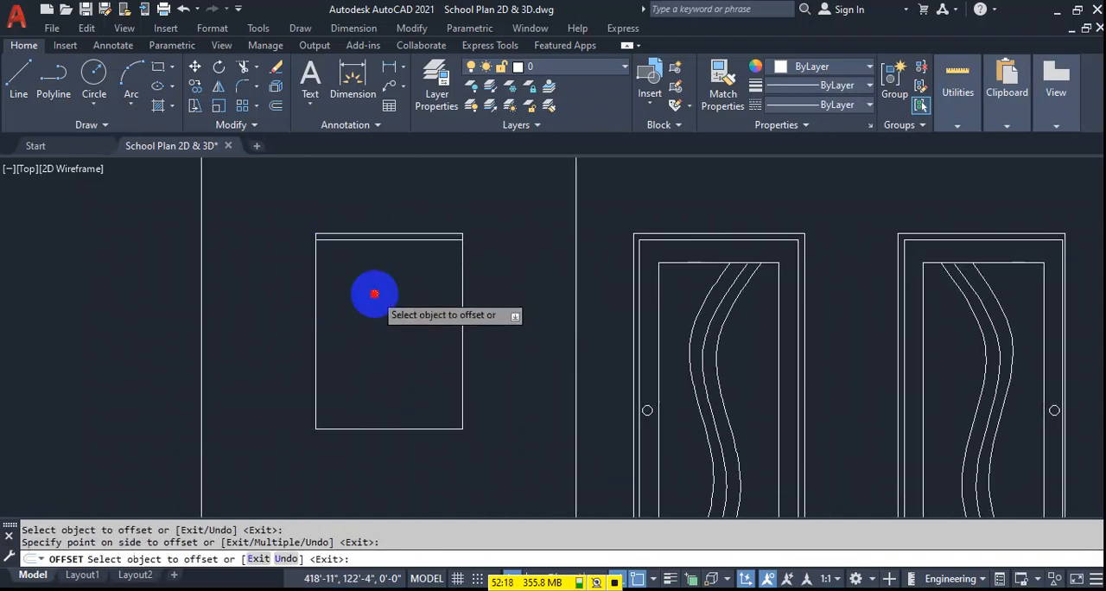
click(317, 301)
click(462, 285)
click(441, 350)
key(Escape)
Fillet the lower ends of the leftmost window's offset lines into sharp corners with zero radius.
scroll(311, 417, up, 2)
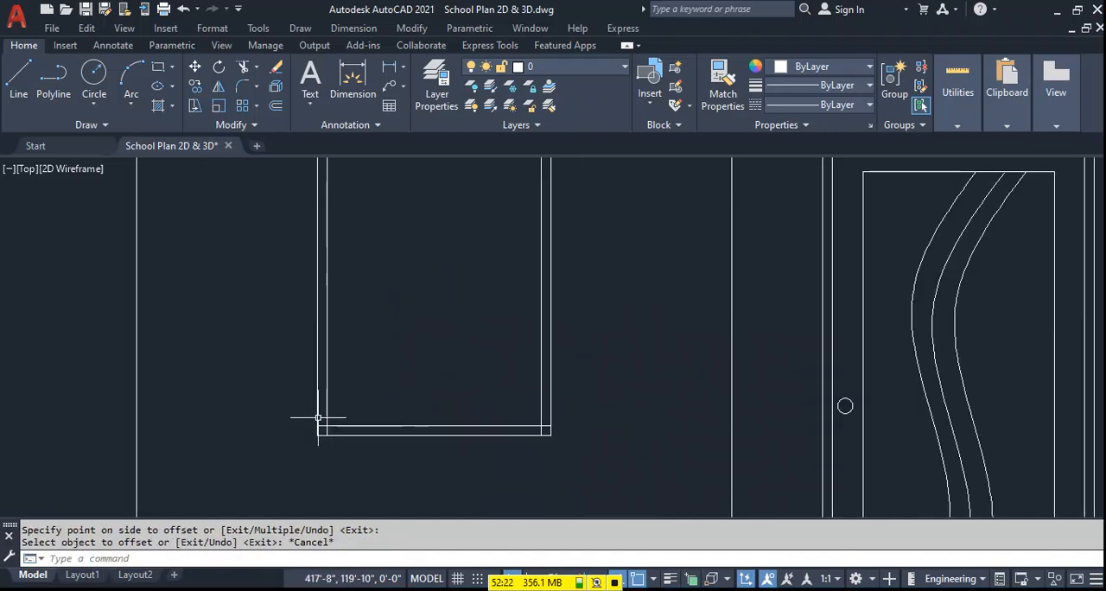
text(f)
key(Return)
scroll(324, 419, up, 2)
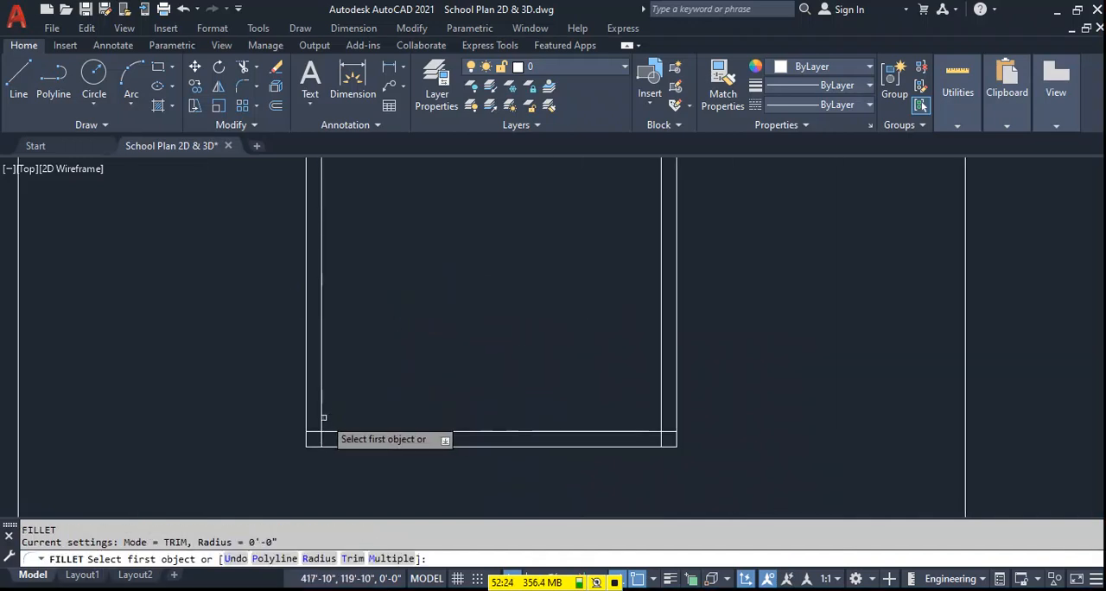
click(321, 420)
click(337, 430)
key(Return)
click(662, 422)
Fillet the upper ends of the leftmost window's offset lines into sharp corners with zero radius.
scroll(617, 279, down, 2)
scroll(636, 248, up, 2)
click(640, 250)
key(Return)
click(318, 250)
click(307, 260)
key(Escape)
Draw a vertical line through the middle of the leftmost window, between the midpoints of its inner frame's top and bottom lines.
scroll(404, 298, down, 2)
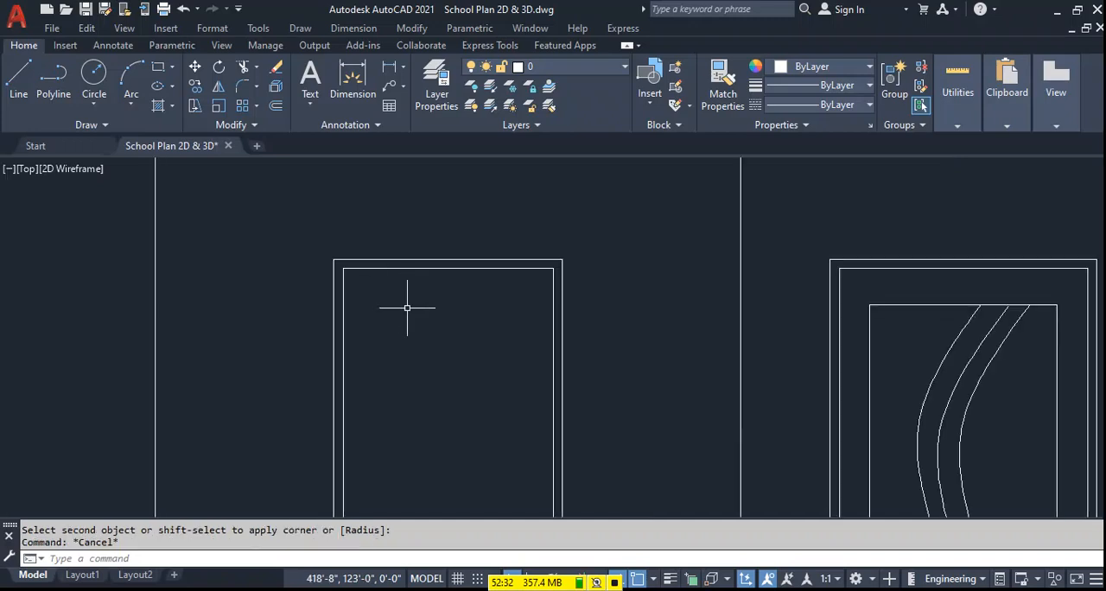
middle_drag(419, 367, 457, 275)
text(l)
key(Return)
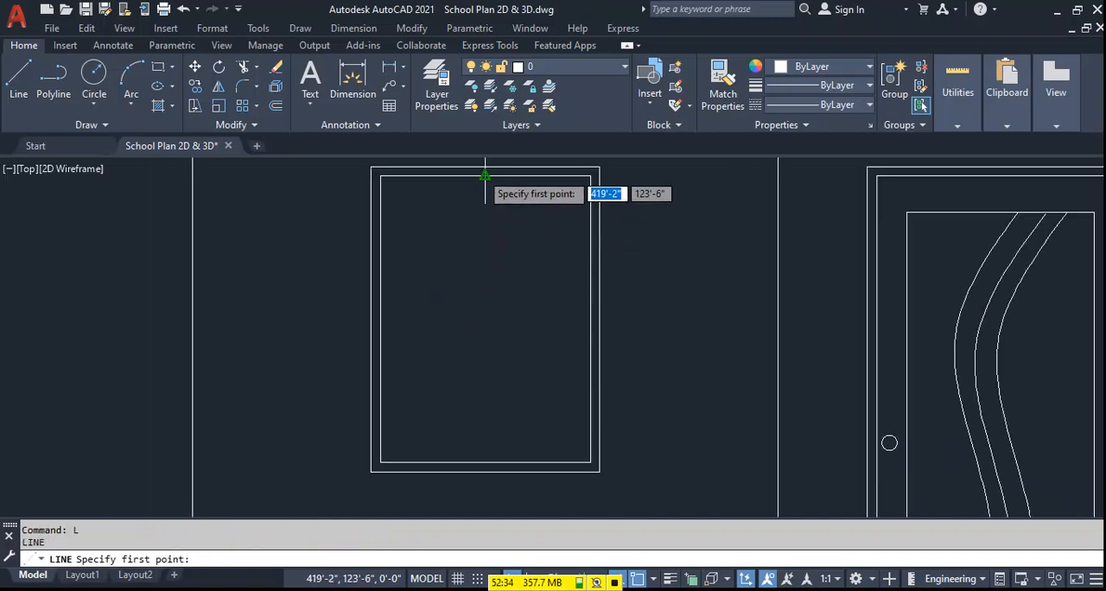
click(486, 176)
click(482, 461)
key(Return)
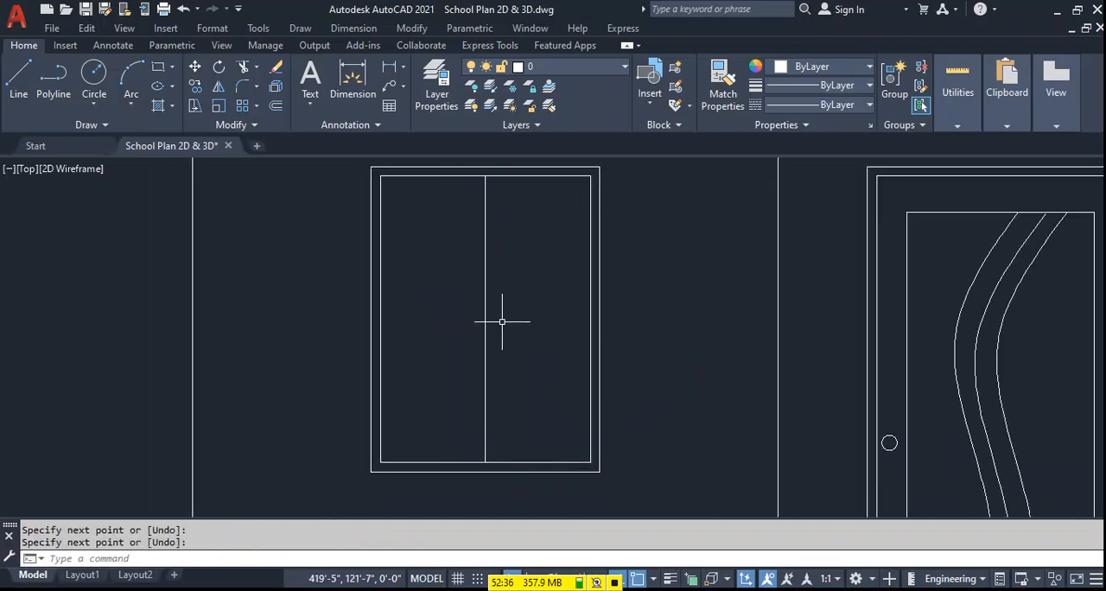
Offset the window's vertical center line 1" to both sides and the inner frame's top line 1" inward.
key(Return)
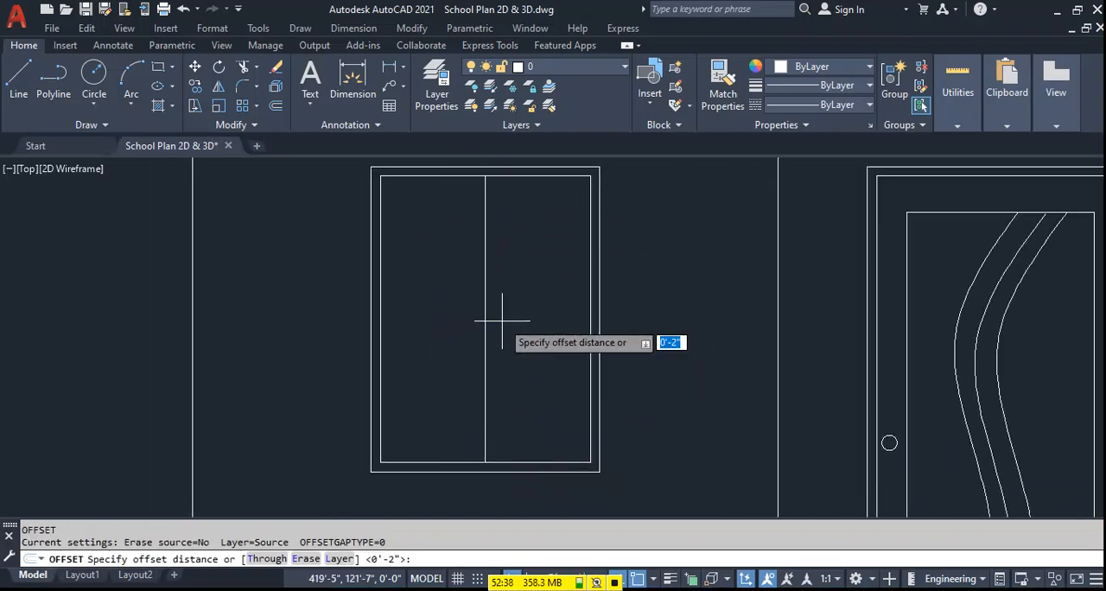
text(1)
key(Return)
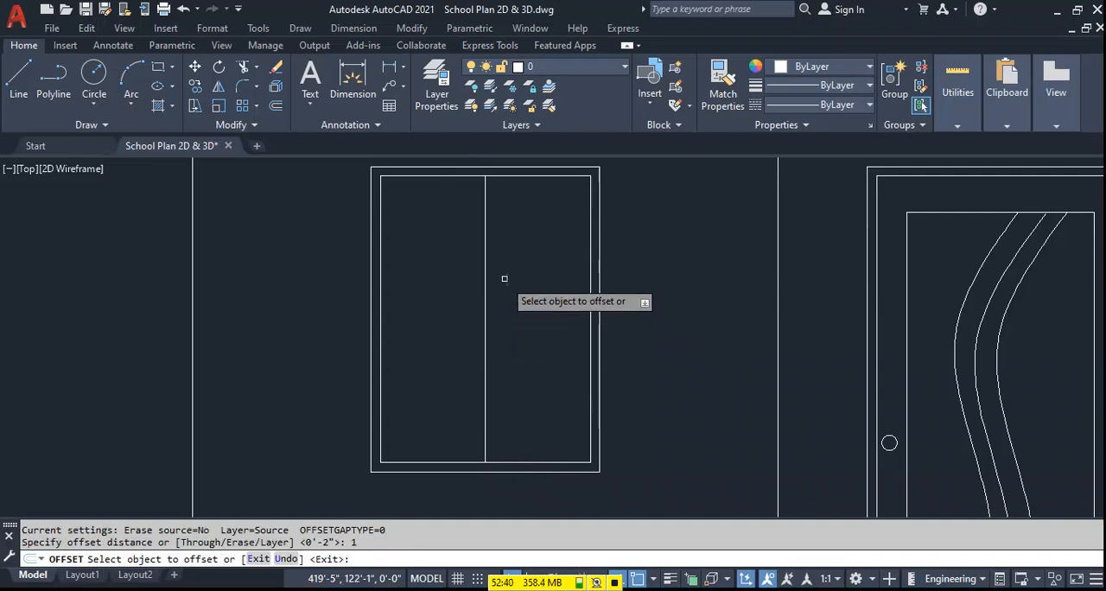
click(502, 249)
click(485, 251)
click(480, 254)
click(485, 254)
click(489, 254)
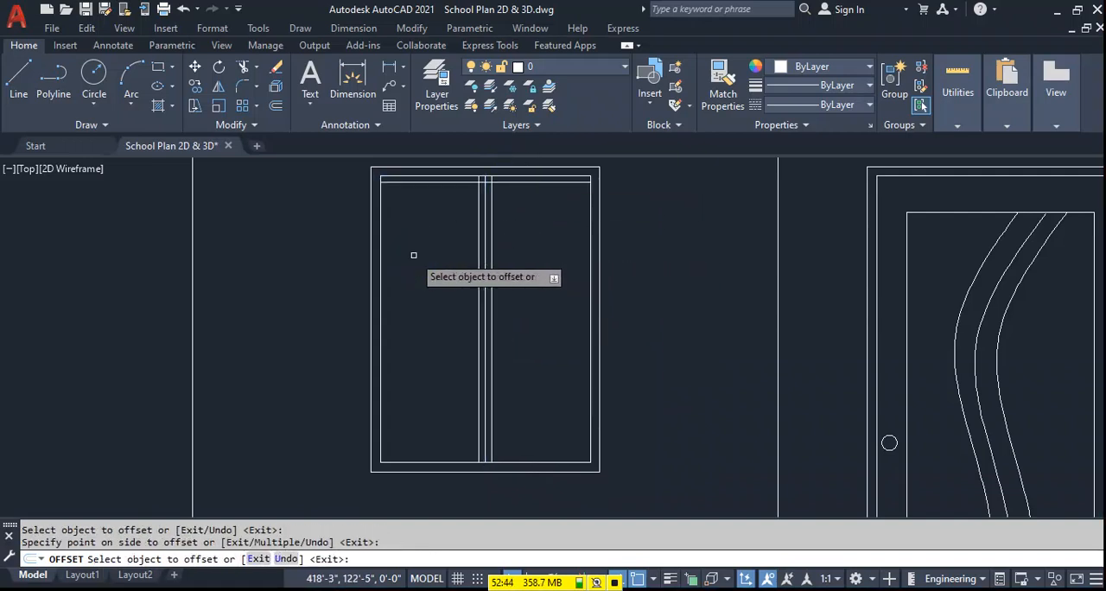
Offset the right, left and bottom lines of the window's inner frame 1" inward.
click(590, 239)
click(568, 240)
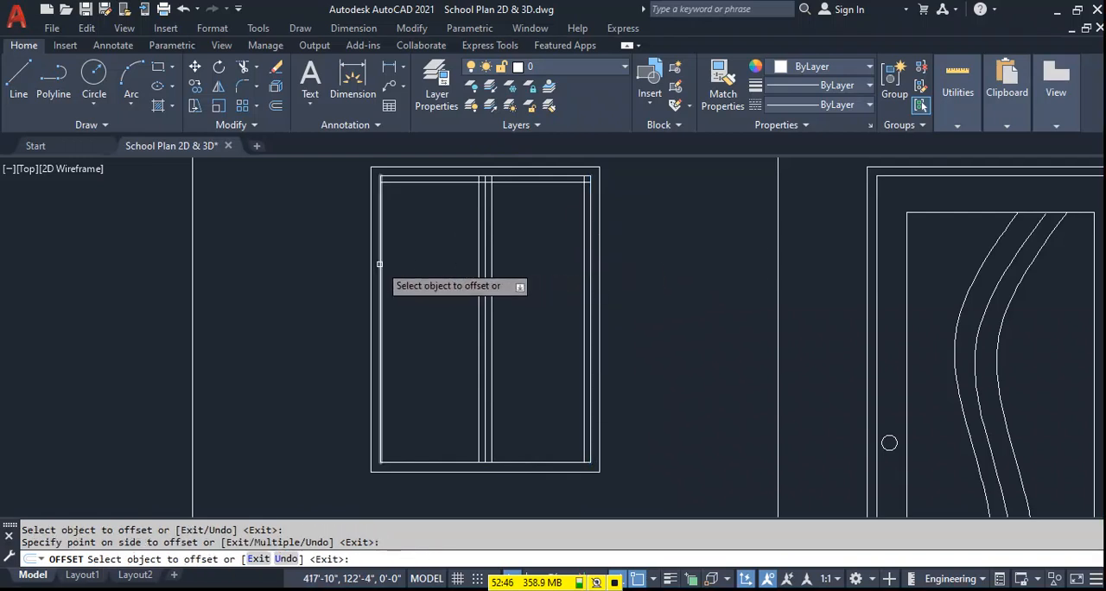
click(379, 263)
click(458, 280)
click(424, 461)
click(435, 404)
key(Escape)
Fillet the innermost window lines into sharp lower-left and upper-left corners with zero radius.
text(F)
key(Return)
click(387, 444)
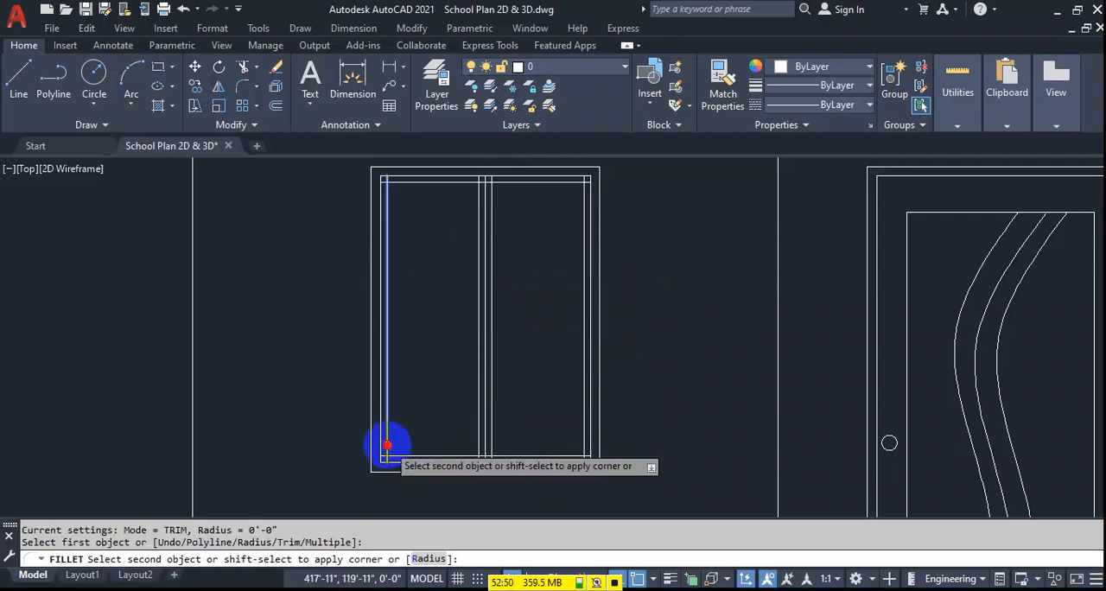
click(464, 458)
key(Return)
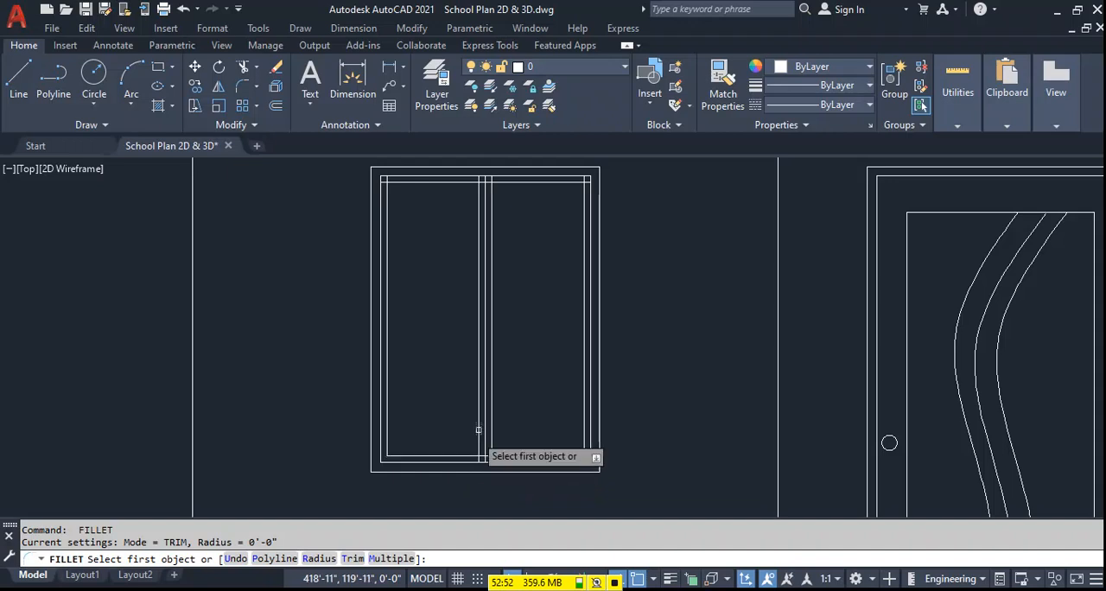
click(389, 180)
click(388, 202)
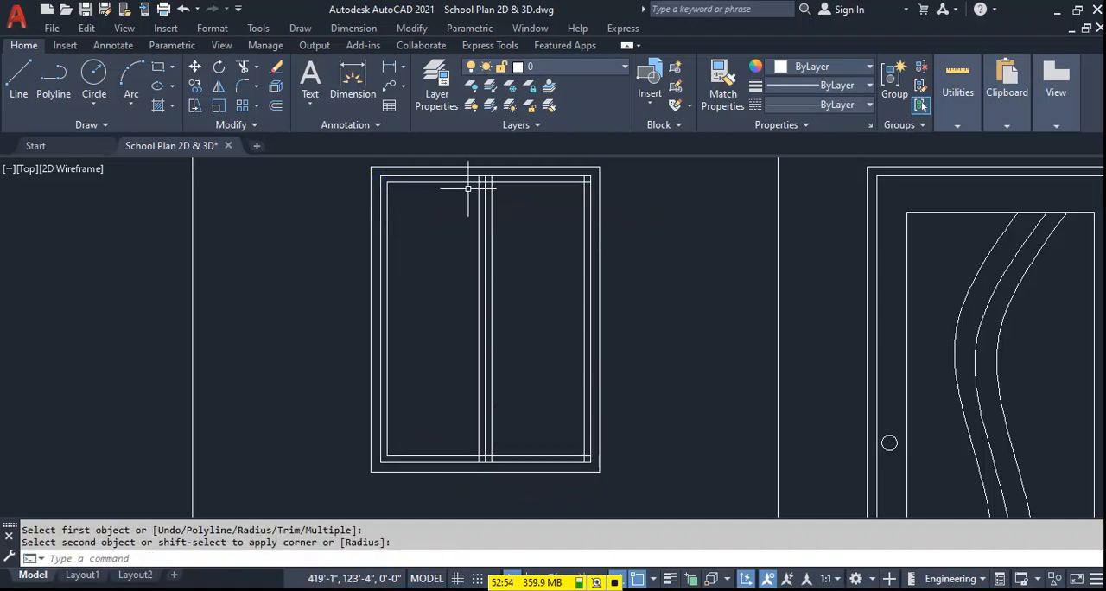
Fillet the innermost window lines into sharp upper-right and lower-right corners with zero radius.
key(Return)
click(574, 184)
click(583, 196)
key(Return)
click(584, 447)
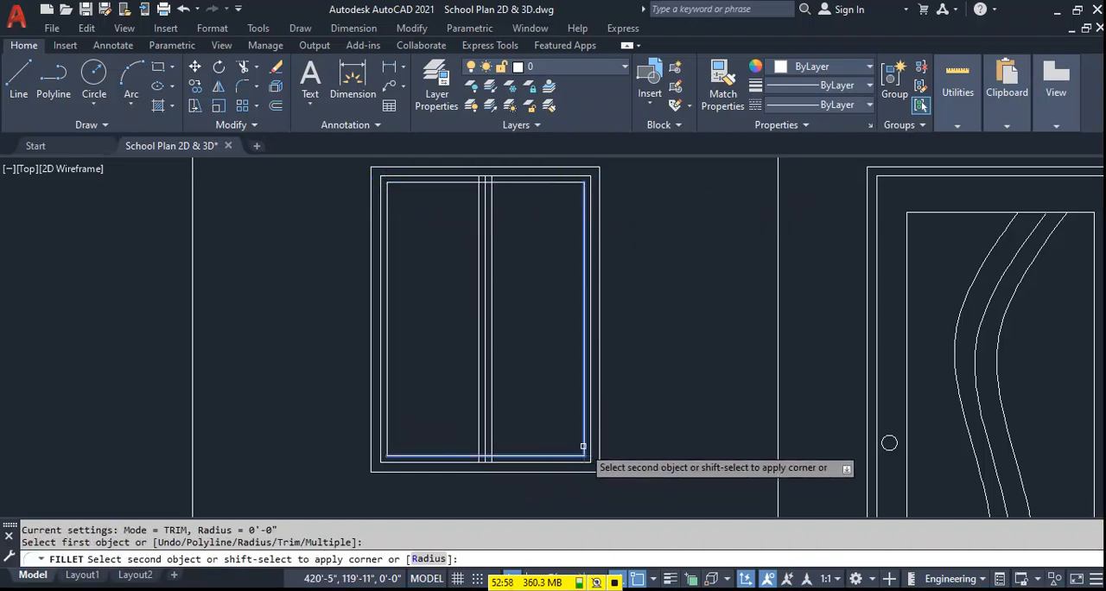
click(577, 456)
Trim the overlapping line ends around the center mullion at the window's bottom and top, leaving two separate panes.
text(tr)
key(Return)
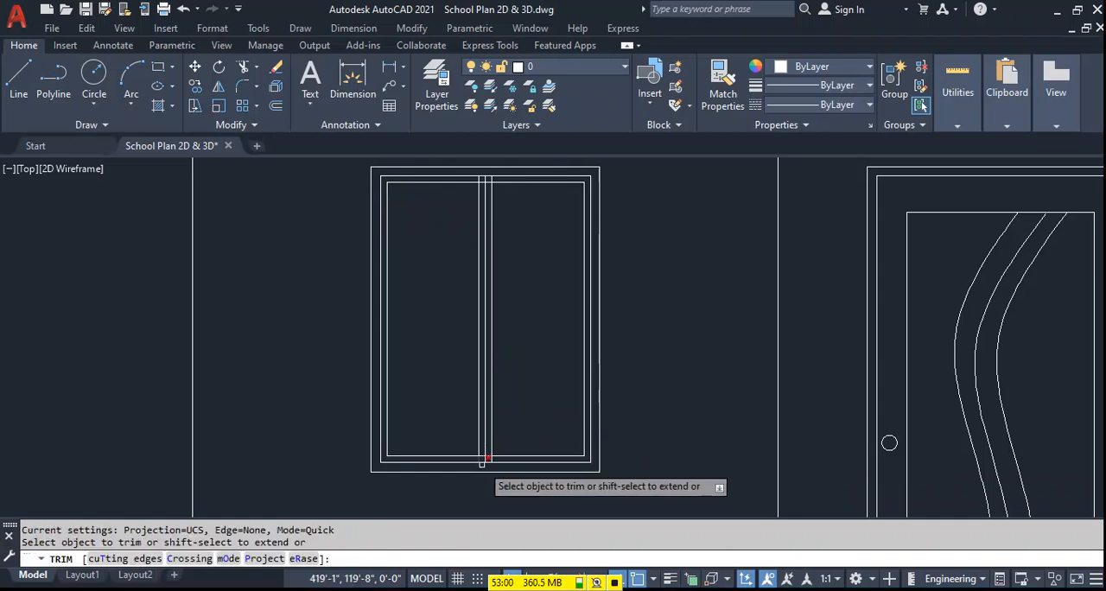
scroll(489, 458, up, 3)
click(469, 459)
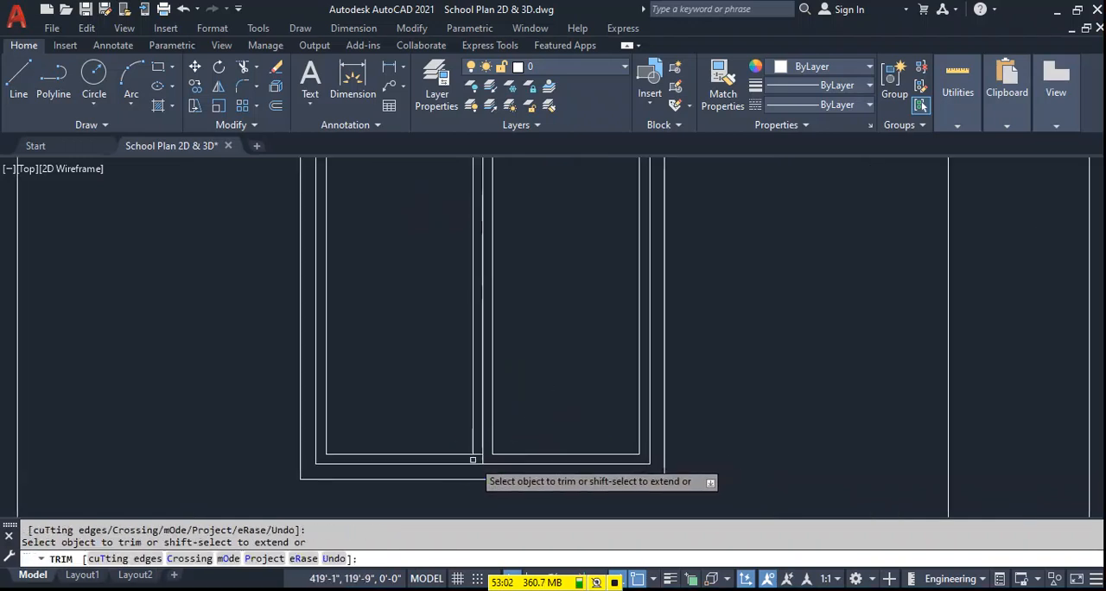
scroll(469, 459, down, 4)
scroll(468, 296, up, 3)
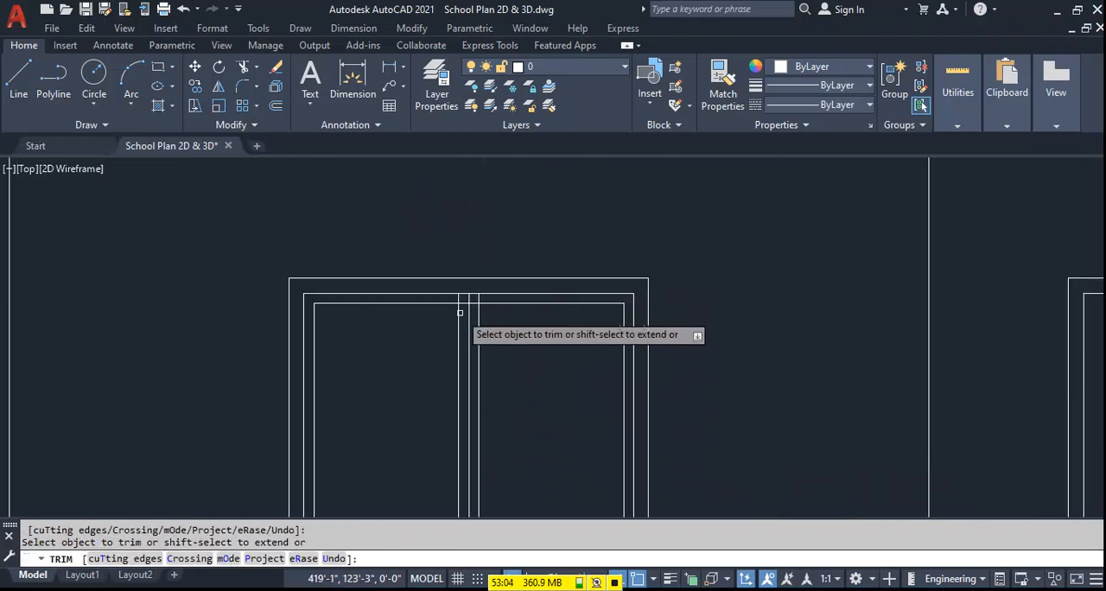
click(468, 297)
key(Return)
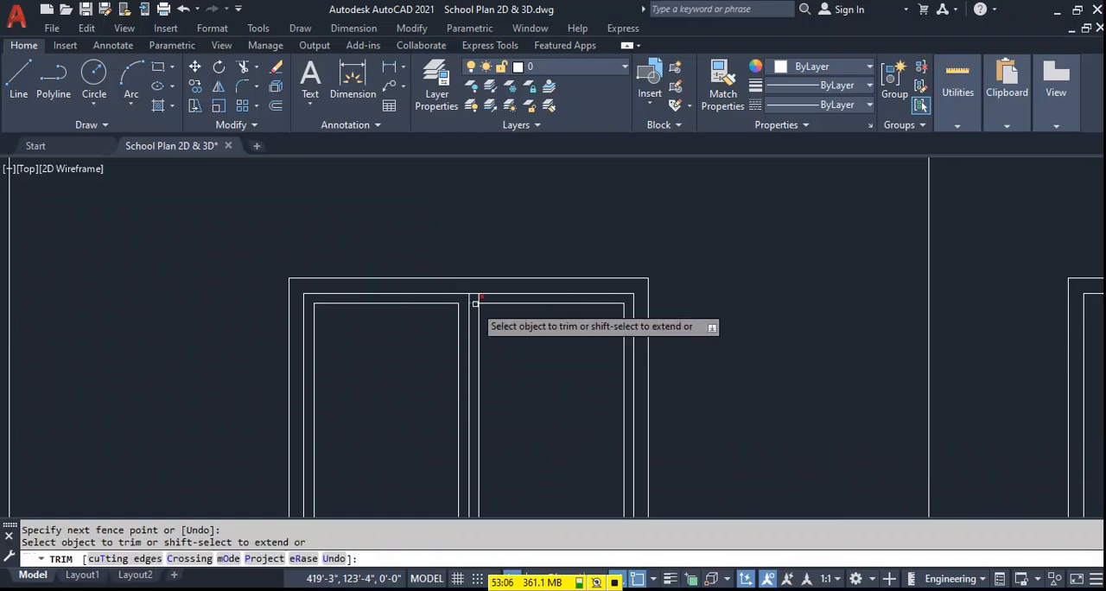
click(480, 301)
key(Escape)
Draw a slanted glass reflection line about 1'-9" long in the window's left pane.
scroll(543, 301, down, 4)
scroll(545, 371, up, 4)
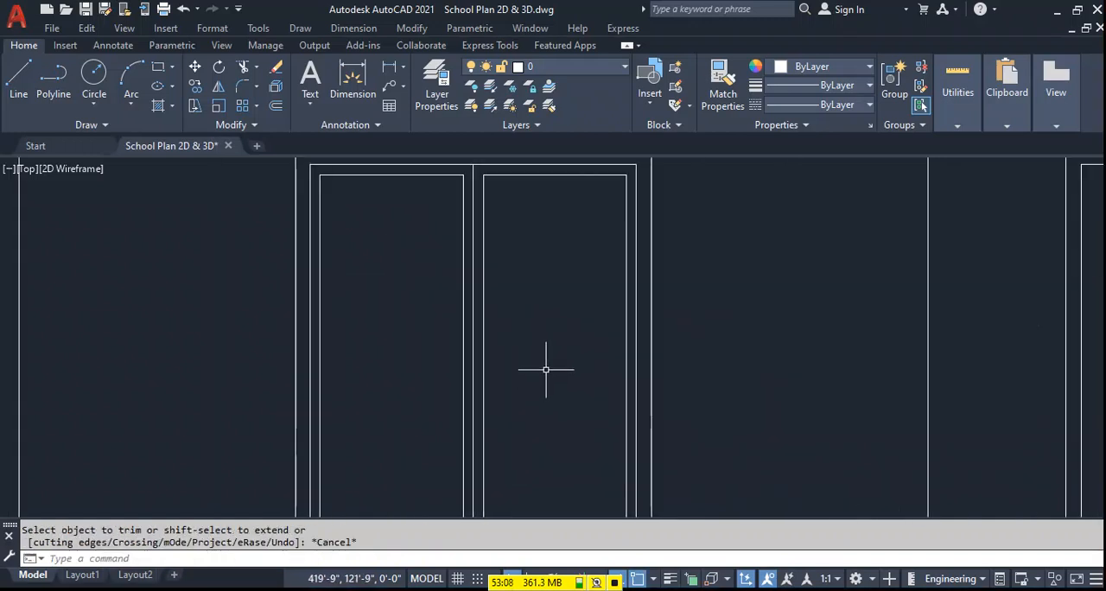
scroll(518, 322, down, 3)
middle_drag(517, 322, 521, 343)
text(l)
key(Return)
scroll(506, 346, up, 3)
click(476, 281)
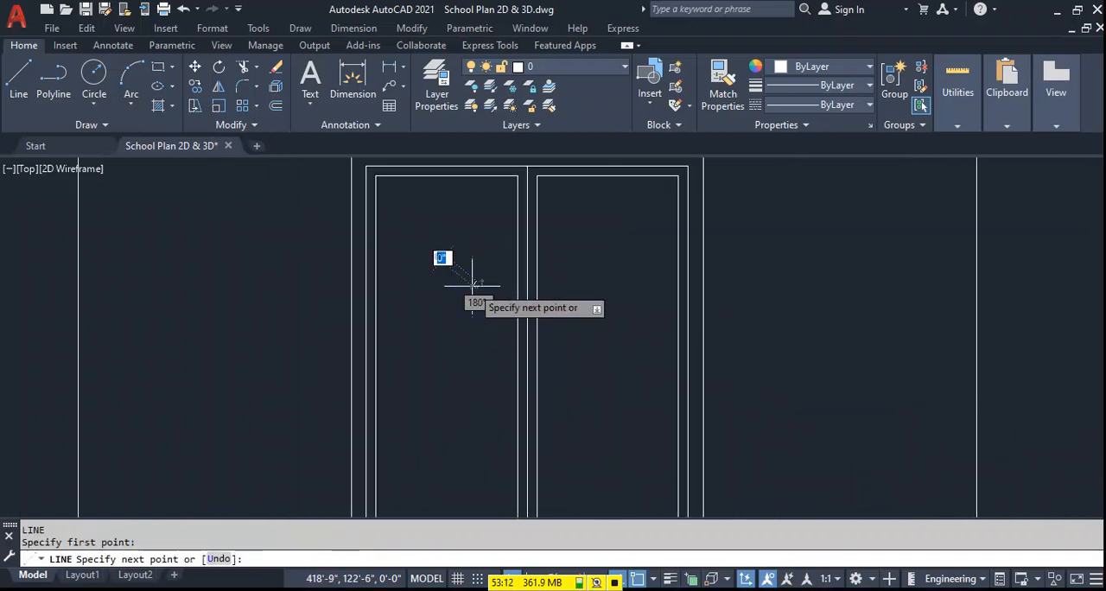
click(415, 478)
key(Return)
Draw two shorter slanted lines in the left pane, one on each side of the long reflection line.
click(447, 323)
click(421, 401)
key(Return)
key(Return)
click(468, 357)
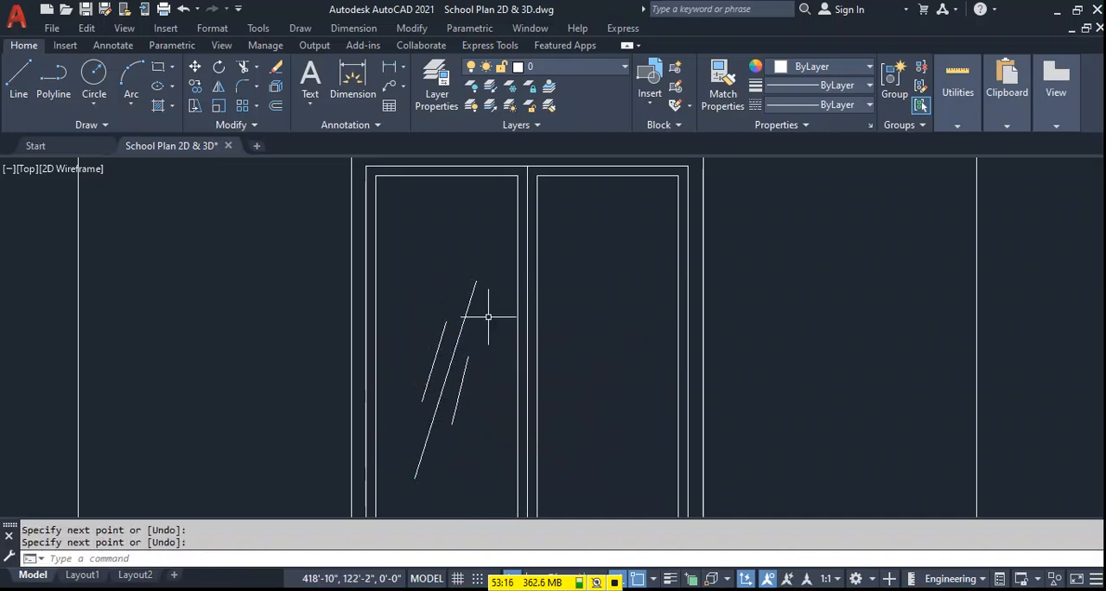
scroll(489, 323, down, 3)
key(Return)
Copy the three glass reflection lines from the window's left pane into its right pane.
mouse_move(486, 350)
mouse_down()
mouse_move(489, 363)
mouse_move(464, 322)
mouse_up()
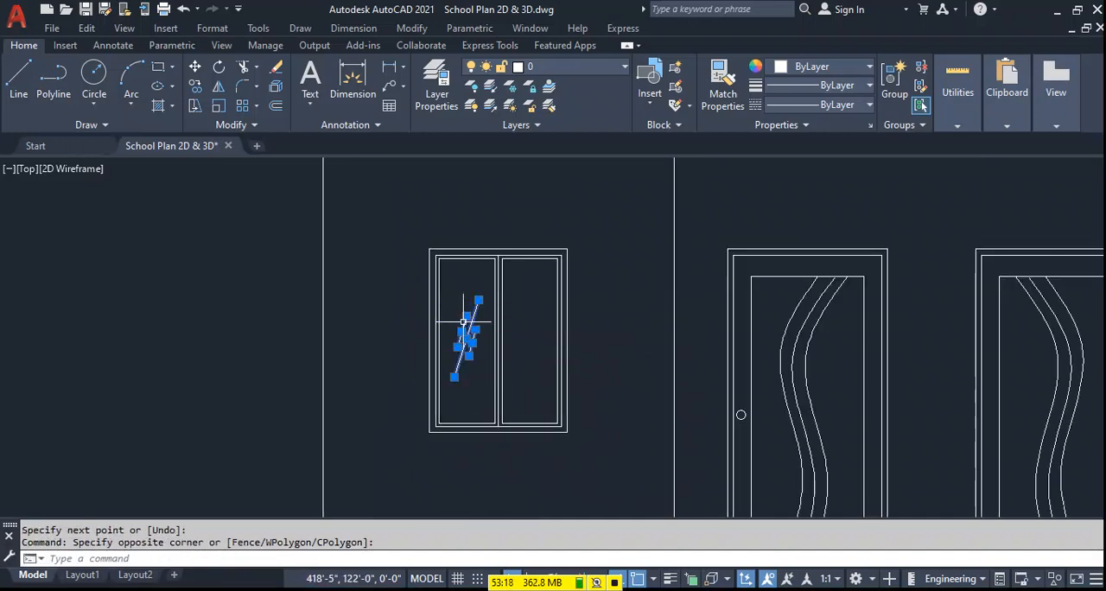
text(co)
key(Return)
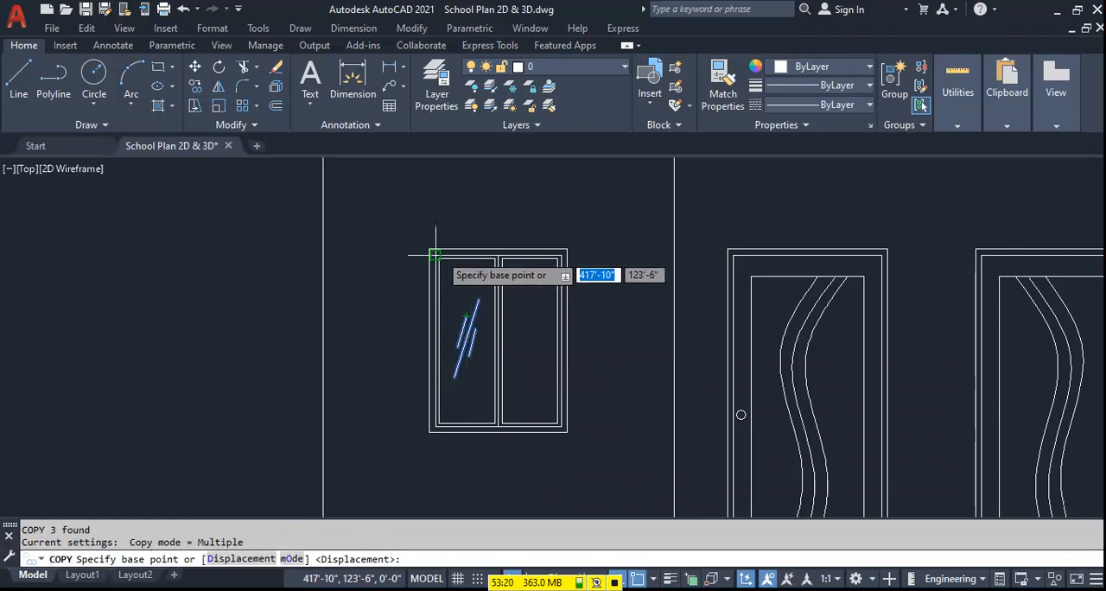
scroll(447, 263, up, 4)
click(430, 252)
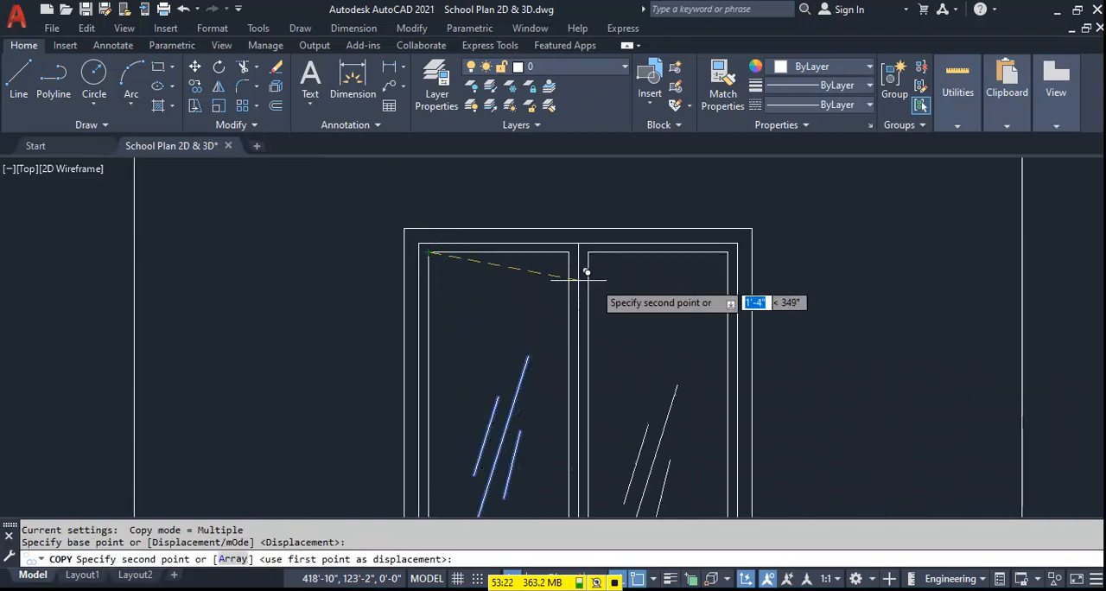
click(578, 252)
key(Escape)
scroll(578, 248, down, 3)
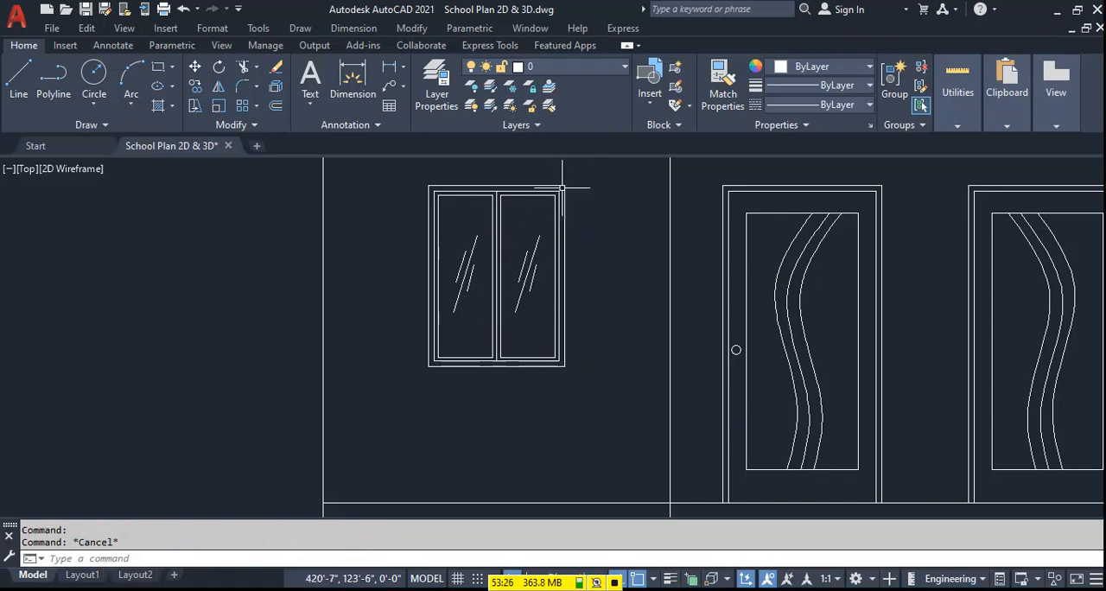
key(Escape)
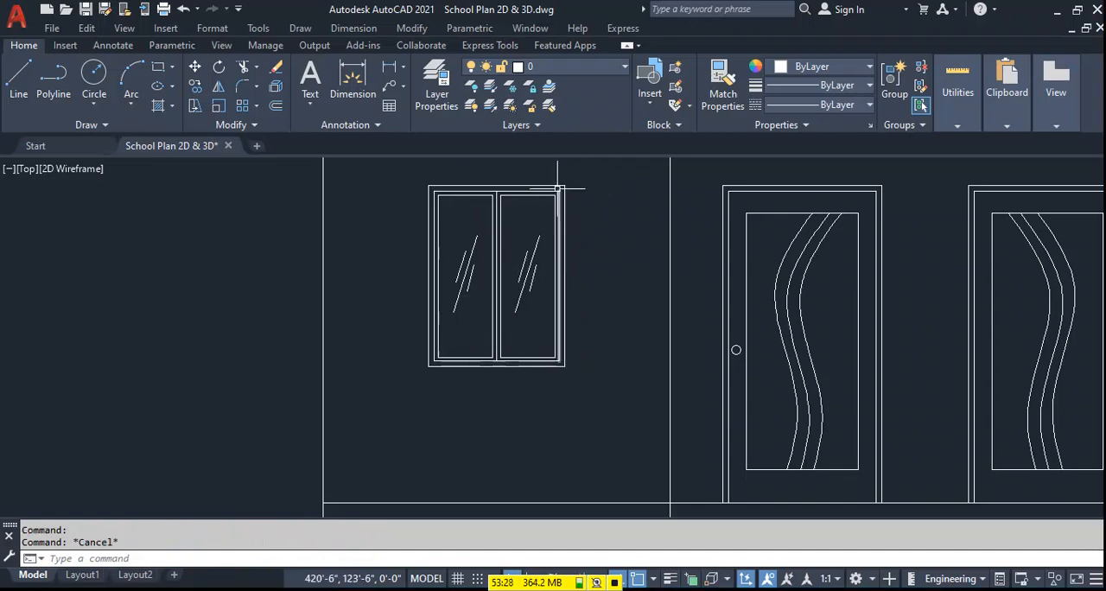
Copy the window's inner frame, mullion and reflection lines into the next two empty window openings, aligned by the bottom midpoint.
scroll(558, 189, up, 2)
click(558, 189)
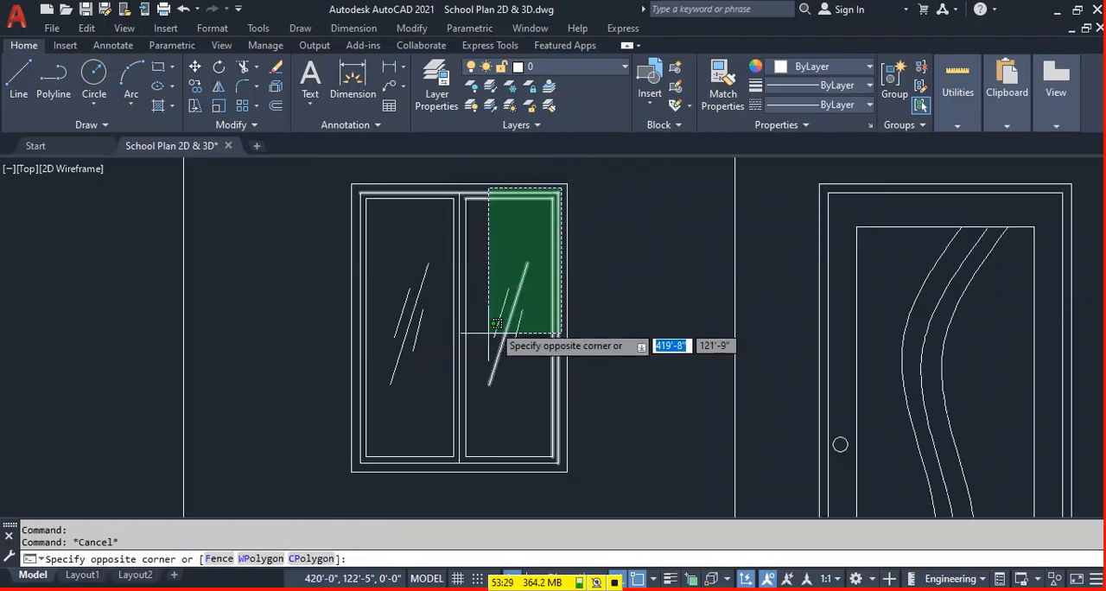
click(358, 465)
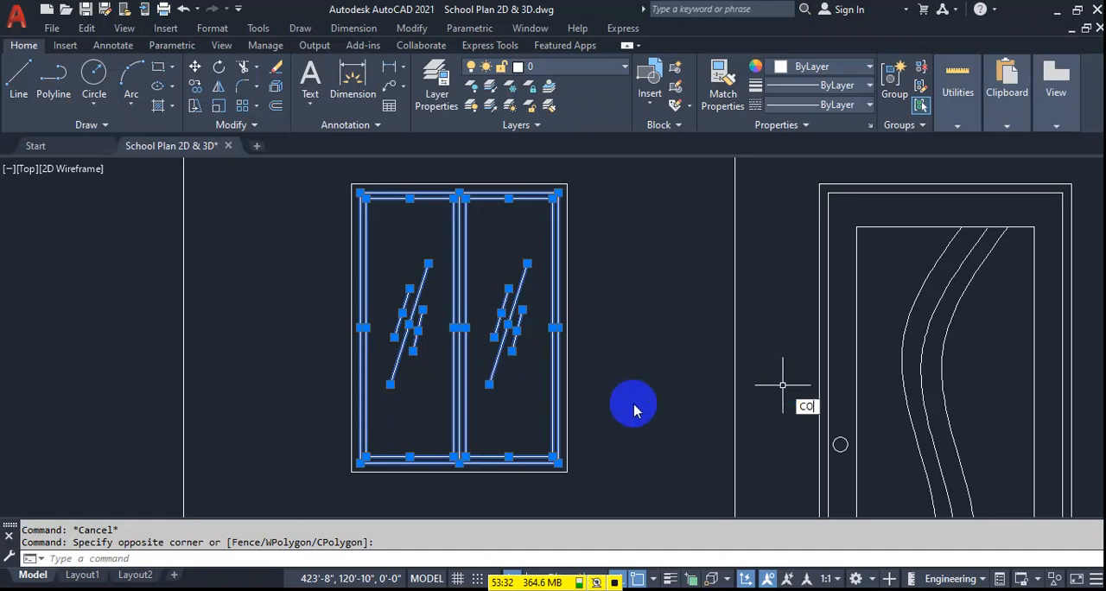
key(Return)
click(459, 462)
scroll(380, 406, down, 5)
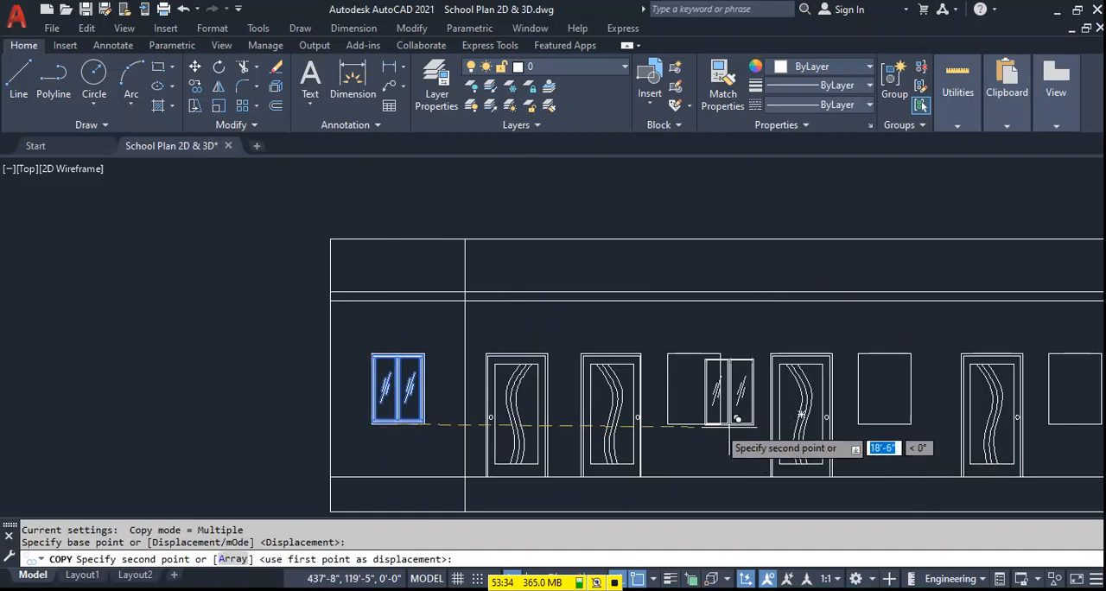
click(694, 423)
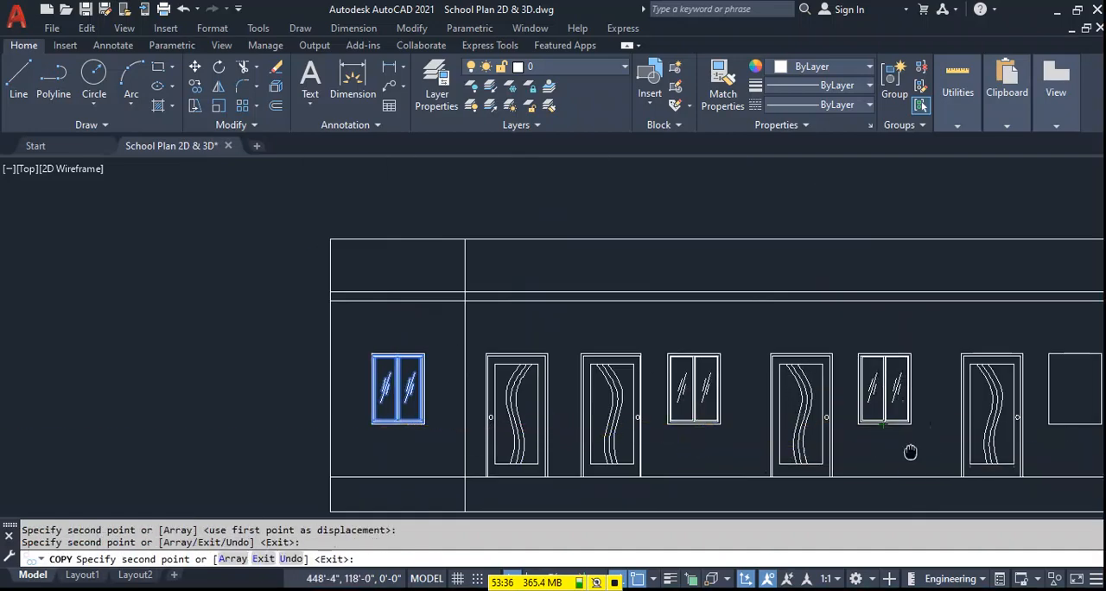
Place three more copies of the window details in the remaining openings of the same size.
middle_drag(910, 451, 586, 407)
click(750, 379)
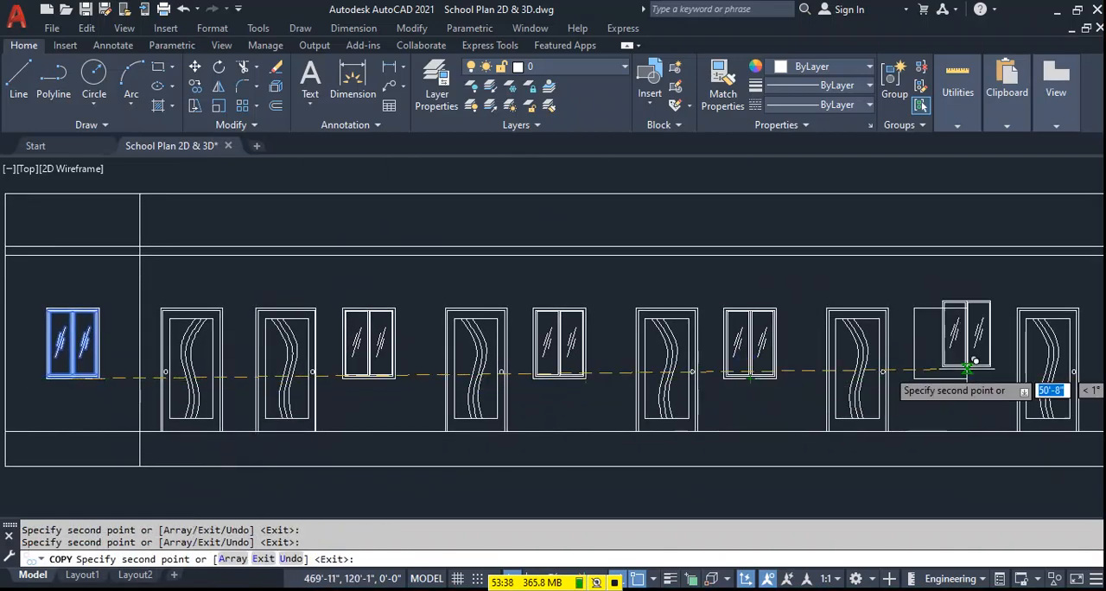
click(942, 377)
scroll(951, 372, down, 3)
scroll(821, 363, up, 3)
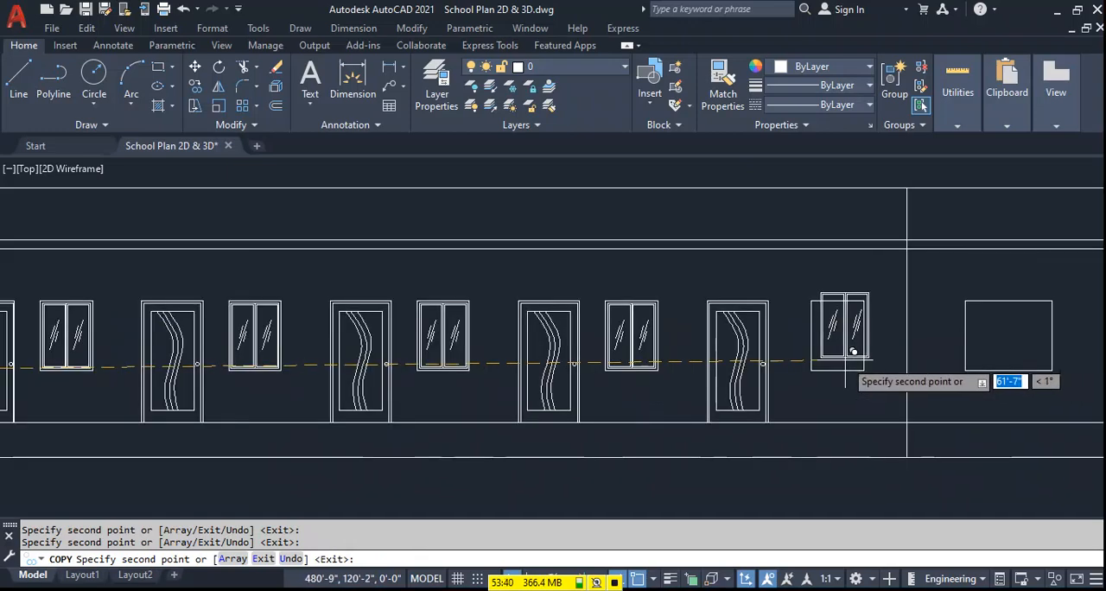
click(845, 363)
key(Escape)
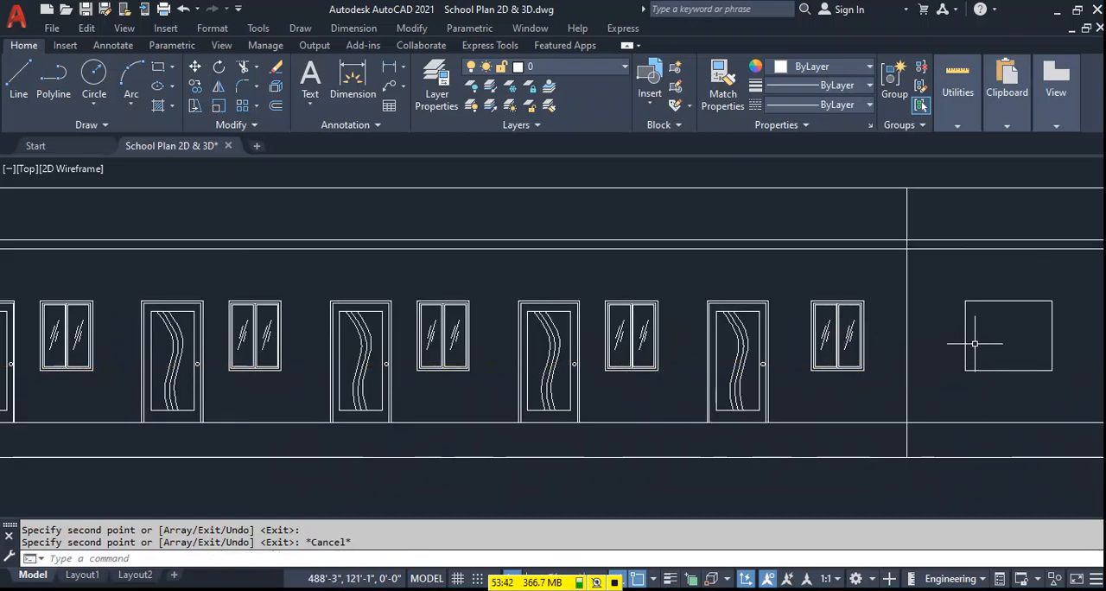
Assign the building's outline, its horizontal bands and the two vertical dividing lines to the Wall layer.
scroll(596, 364, down, 4)
scroll(371, 311, up, 4)
scroll(381, 299, down, 3)
click(1040, 254)
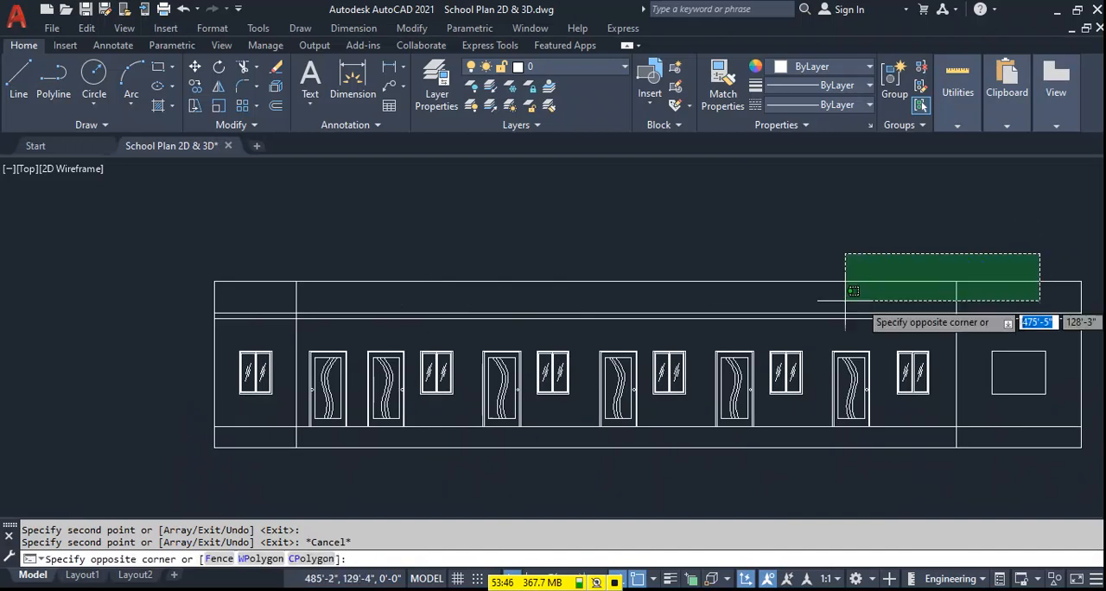
click(748, 325)
click(302, 418)
click(177, 456)
middle_drag(907, 455, 763, 455)
click(956, 396)
click(933, 379)
click(548, 68)
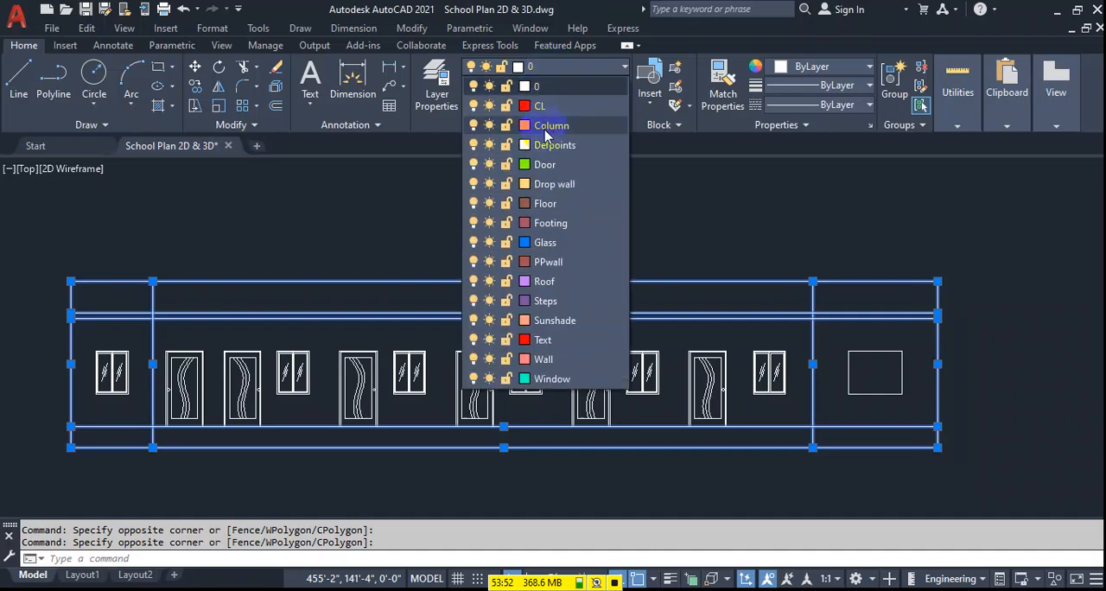
click(553, 358)
key(Escape)
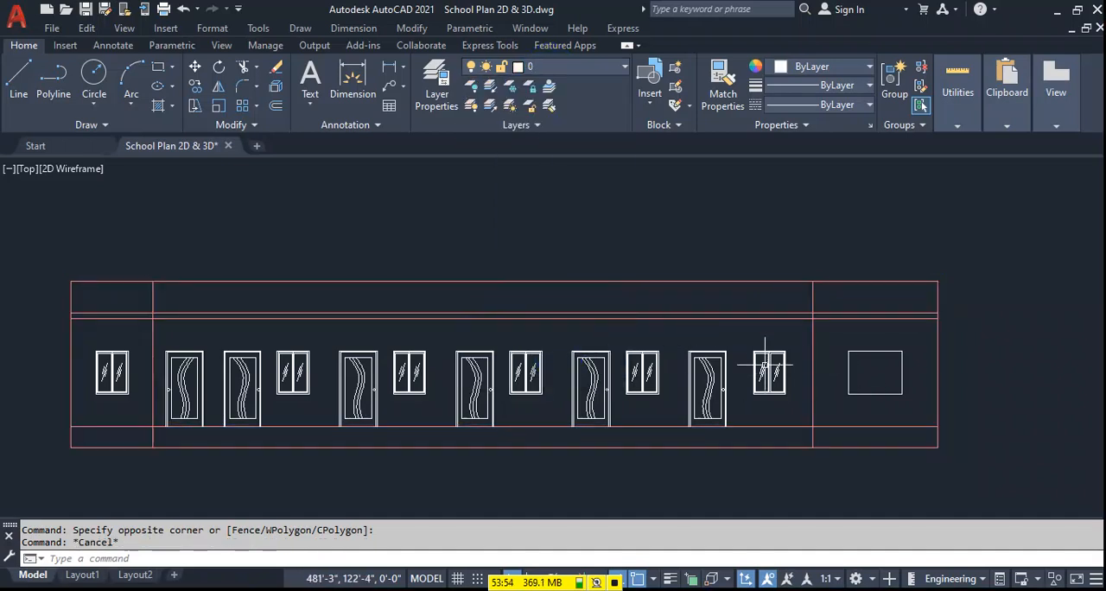
click(790, 344)
click(751, 393)
click(904, 350)
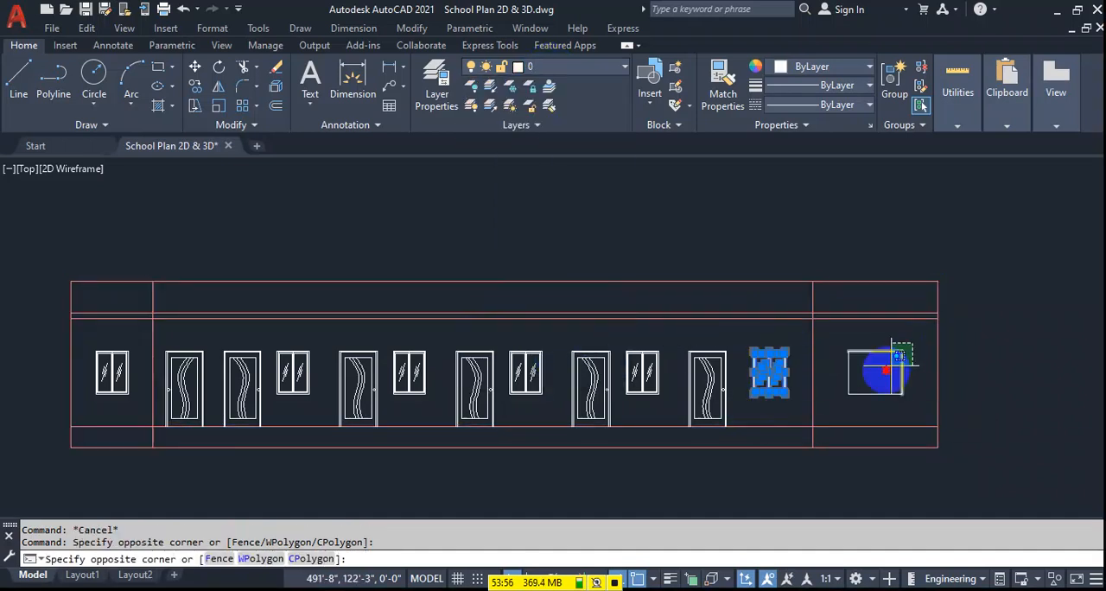
click(828, 411)
key(Escape)
Assign the outer frame rectangle of the rightmost two-pane window to the Window layer.
scroll(772, 356, up, 4)
click(821, 326)
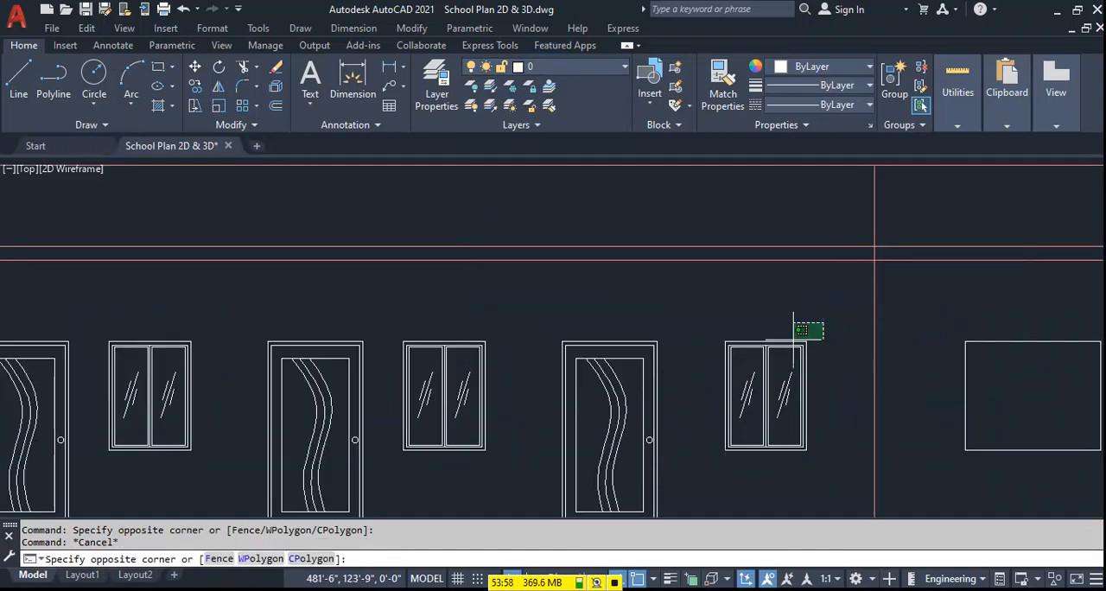
click(717, 343)
scroll(777, 458, up, 5)
click(785, 430)
click(747, 440)
scroll(782, 412, down, 4)
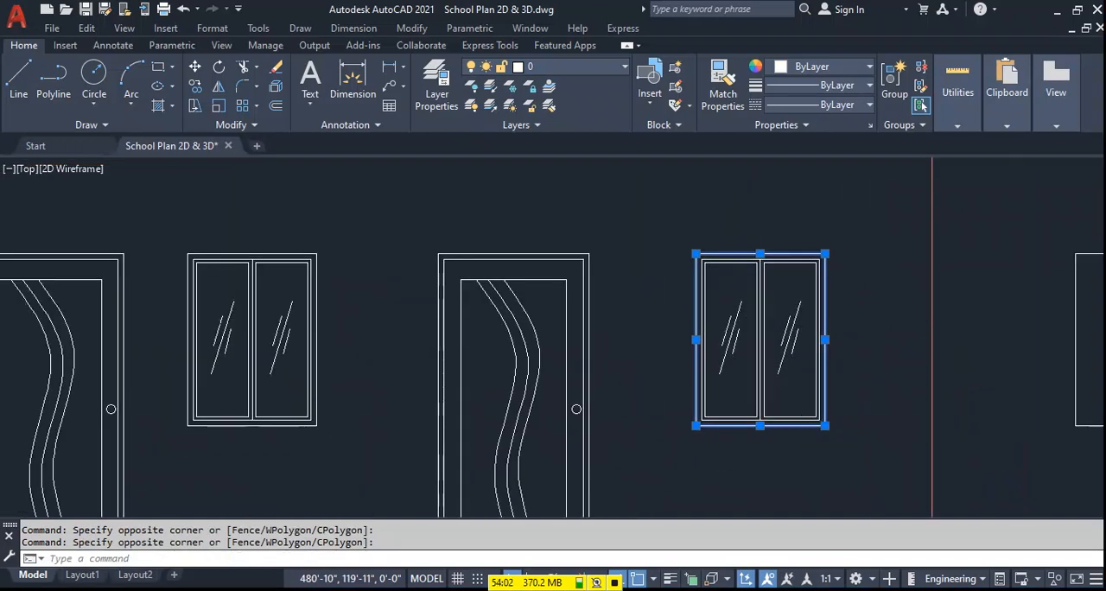
scroll(486, 311, up, 4)
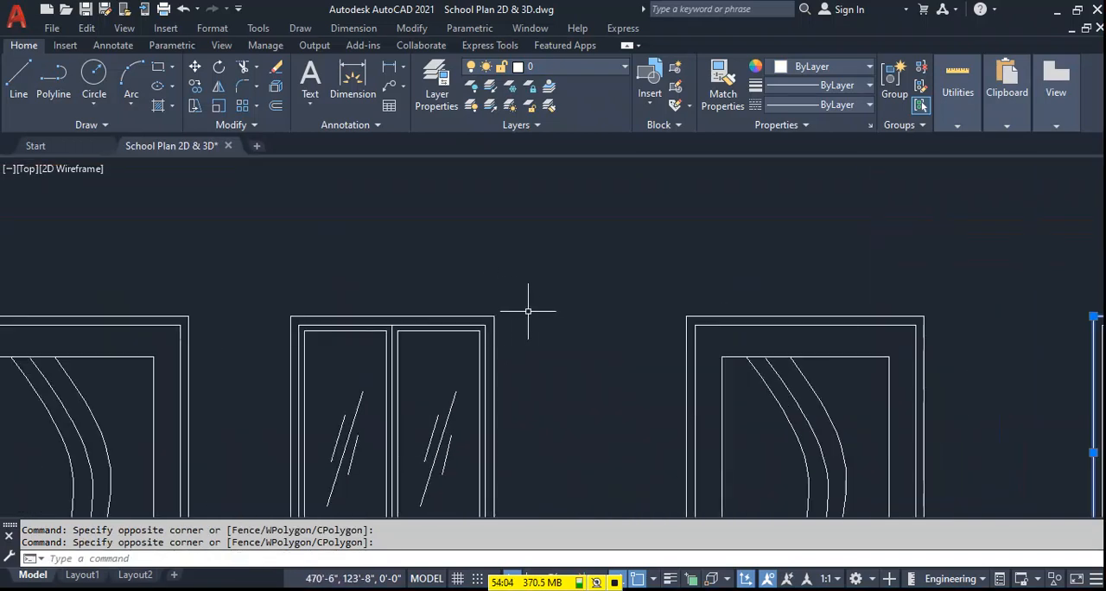
scroll(388, 291, down, 6)
click(544, 68)
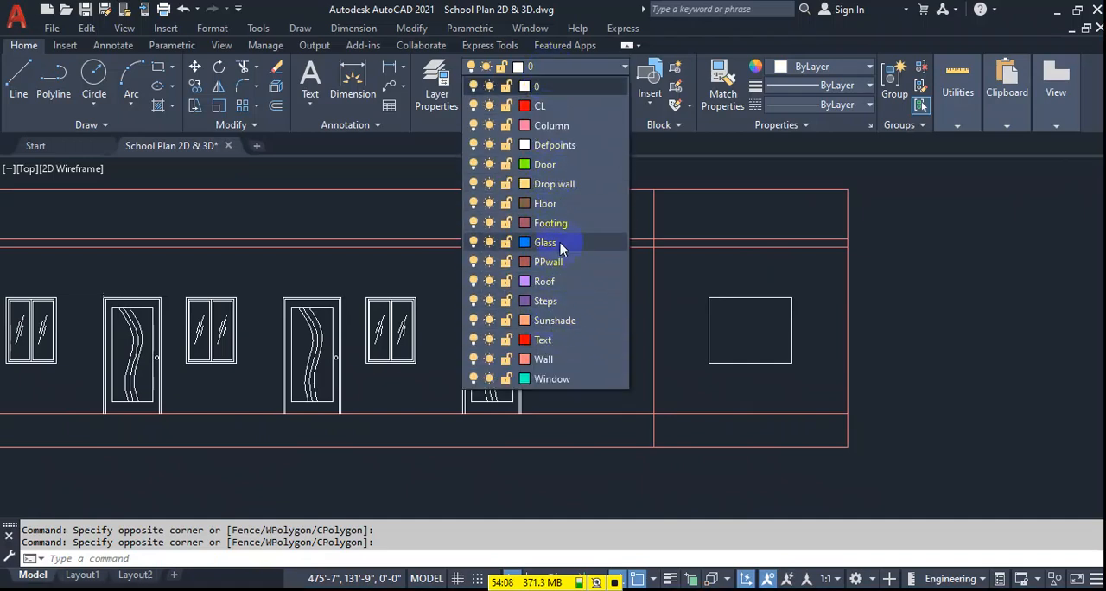
click(560, 380)
key(Escape)
Match the second frame's four lines to the properties of the window's outer frame.
scroll(615, 324, up, 5)
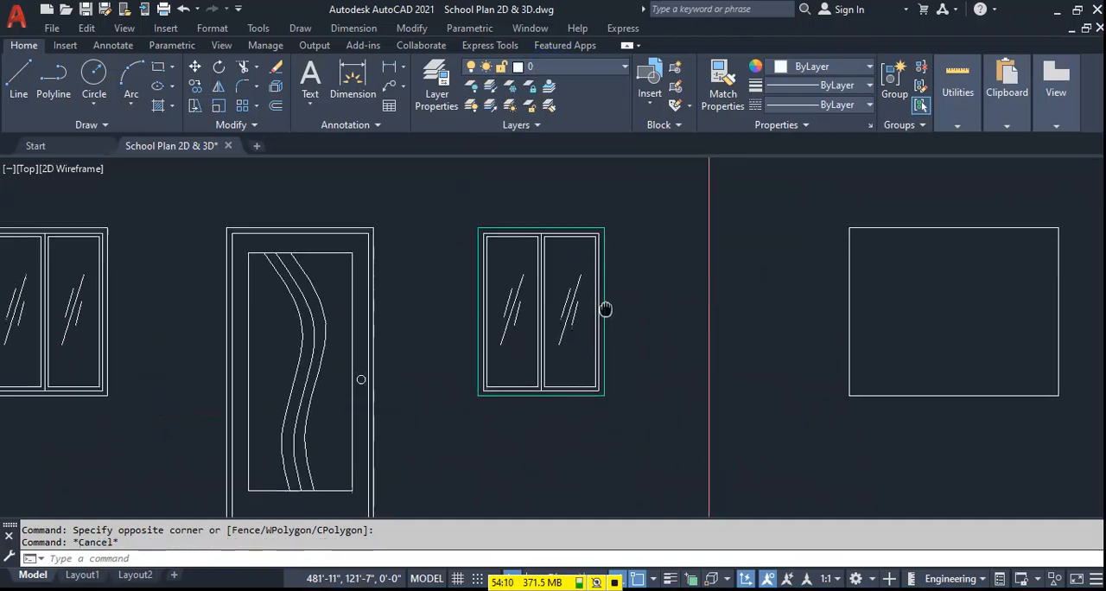
text(MA)
key(Return)
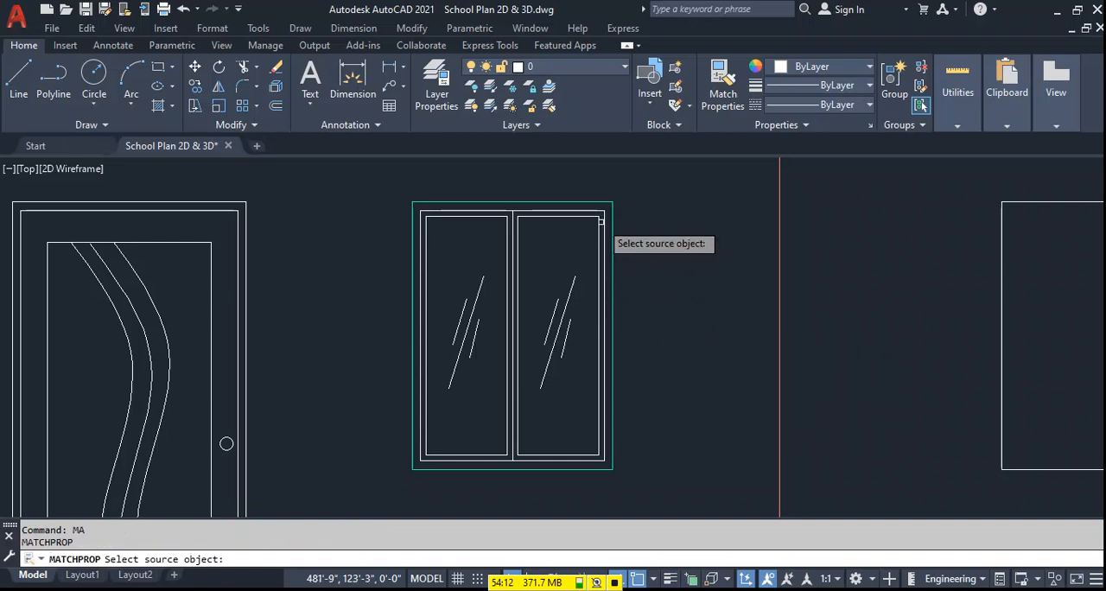
click(580, 203)
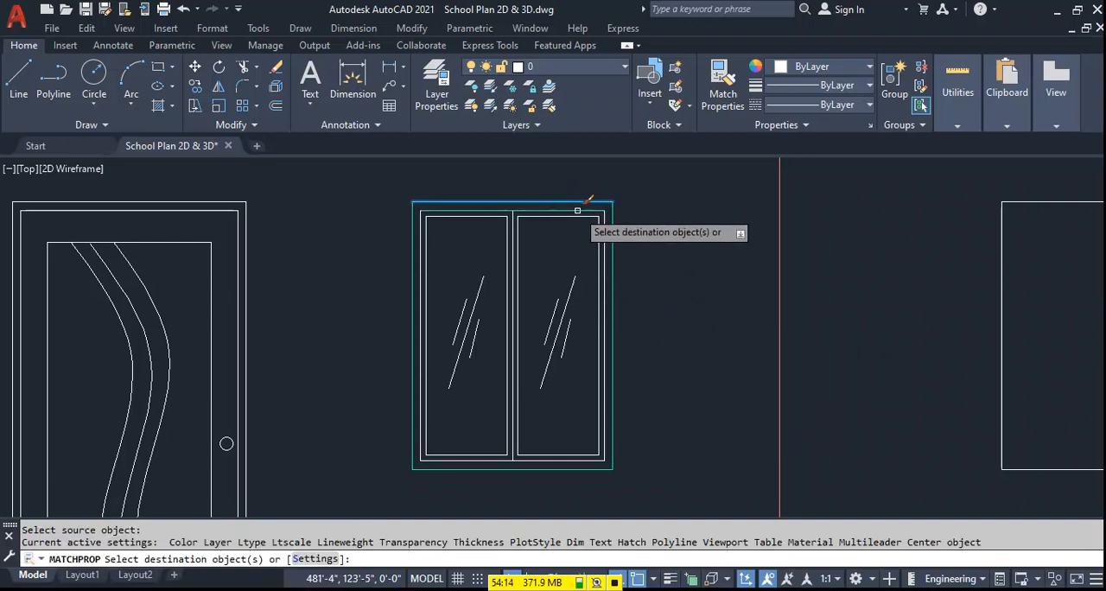
click(577, 211)
click(605, 233)
click(420, 286)
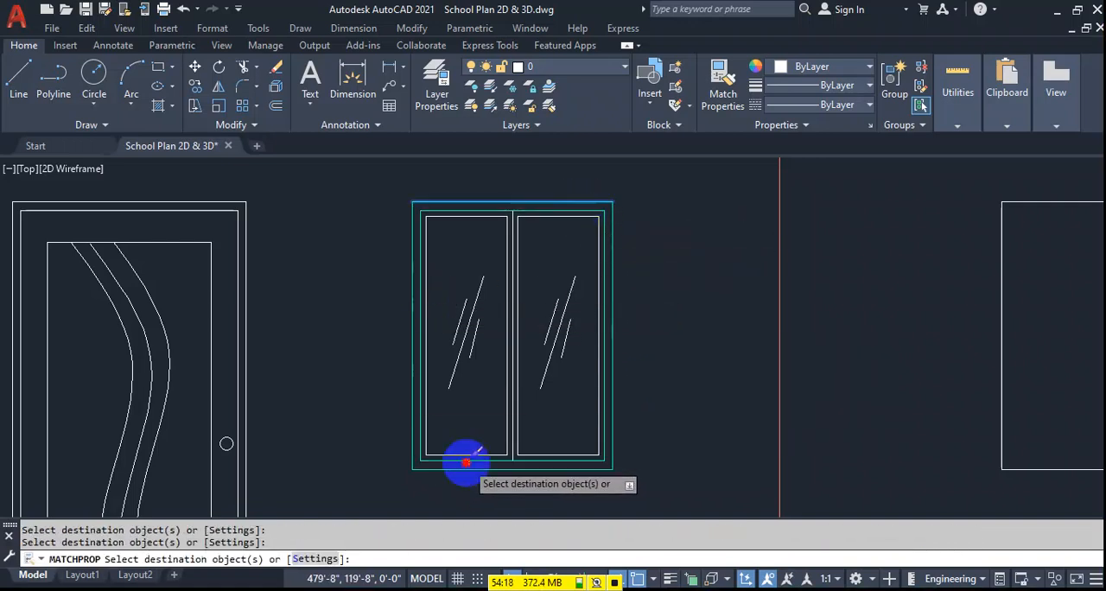
key(Escape)
Assign the same window's center mullion lines and glass reflection lines to the Glass layer.
click(533, 283)
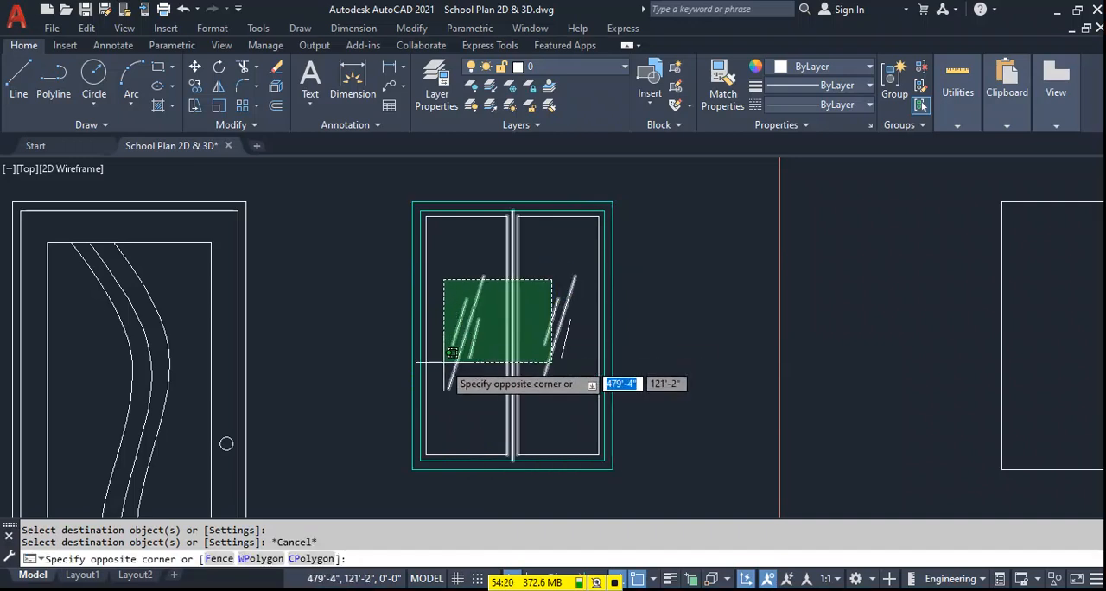
click(443, 381)
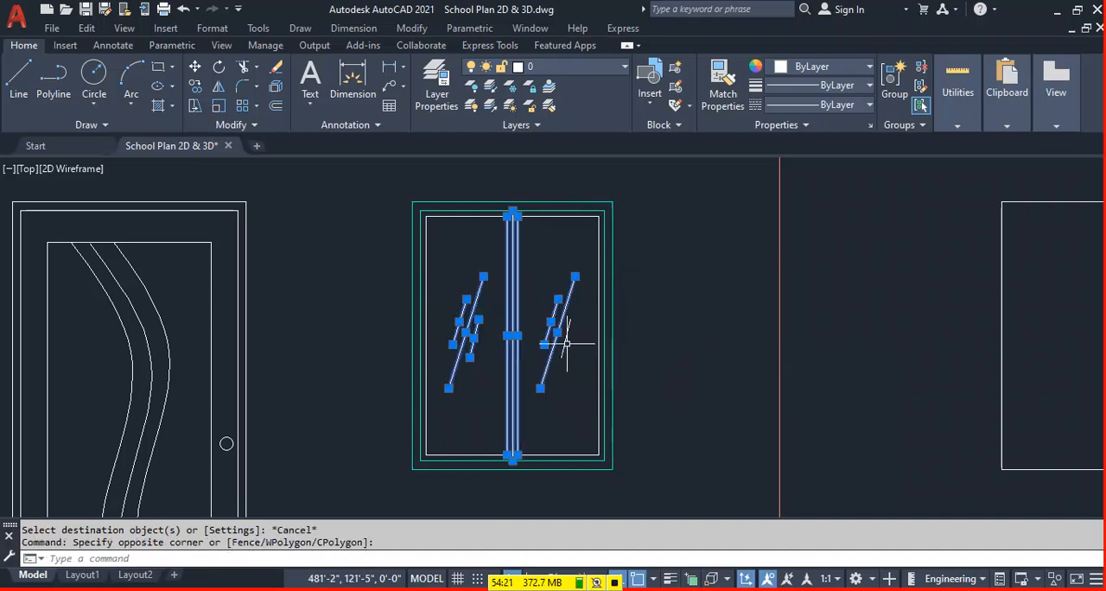
click(544, 69)
click(518, 280)
key(Escape)
scroll(546, 342, down, 4)
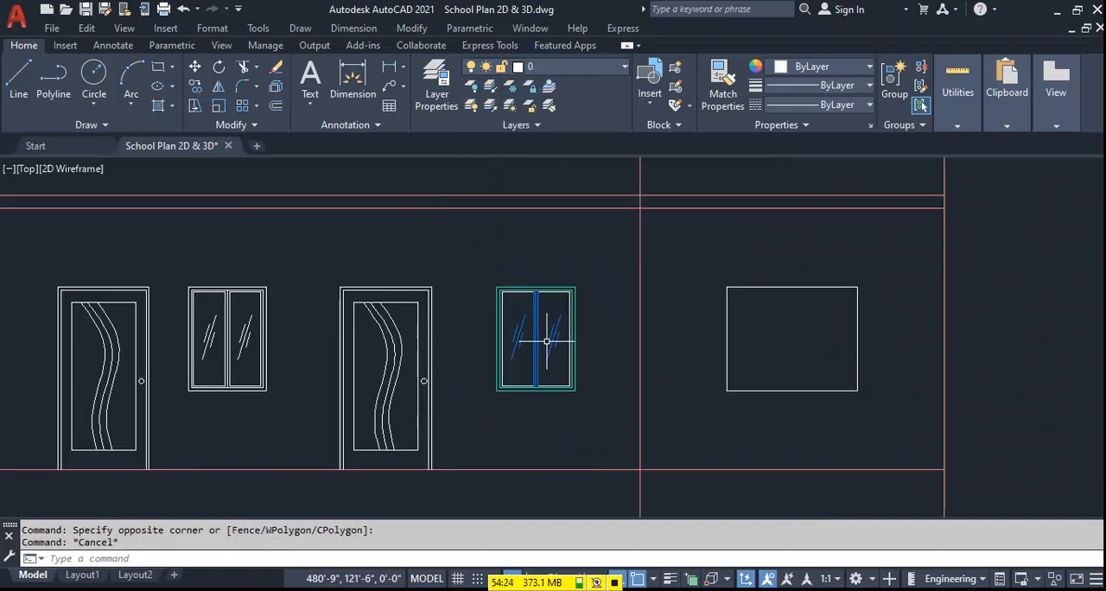
Assign the remaining top, bottom and side border lines of both panes to the Glass layer.
scroll(570, 307, up, 8)
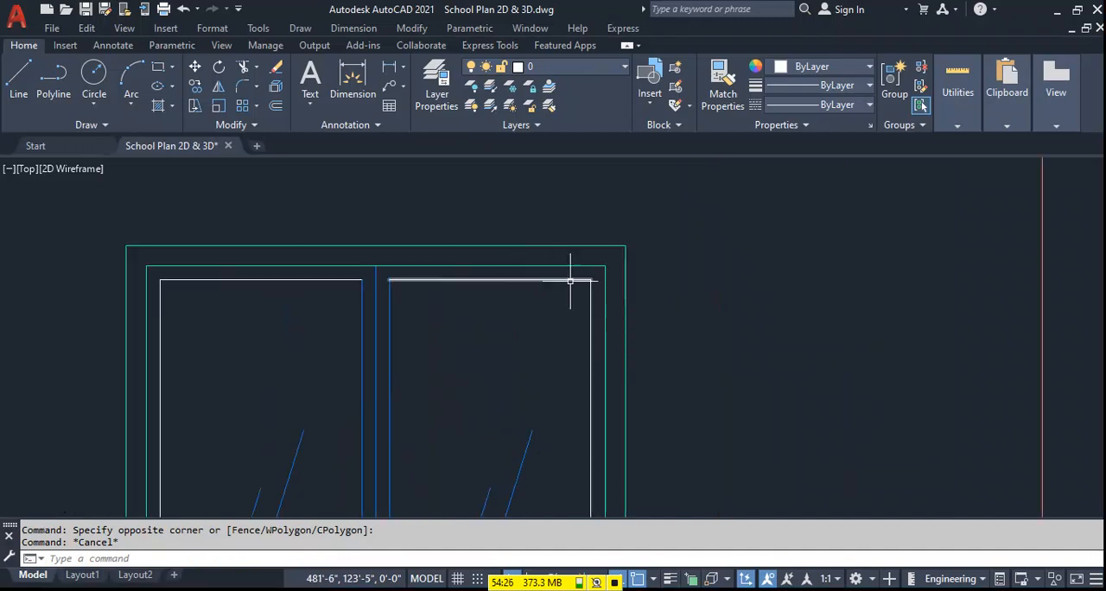
click(598, 274)
click(503, 307)
click(171, 276)
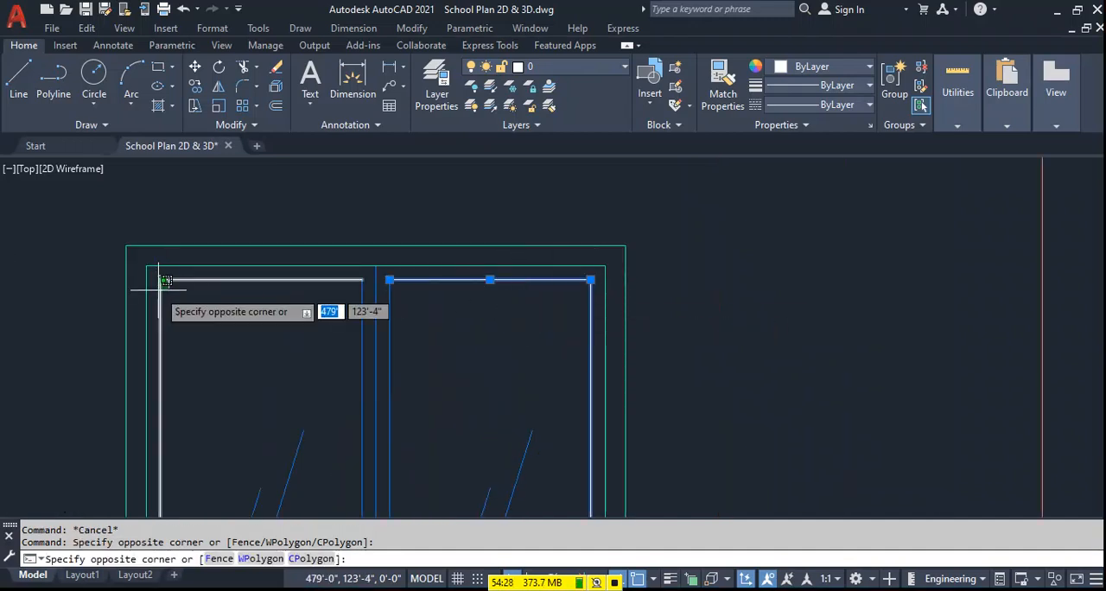
click(158, 290)
scroll(363, 291, down, 6)
scroll(409, 463, up, 4)
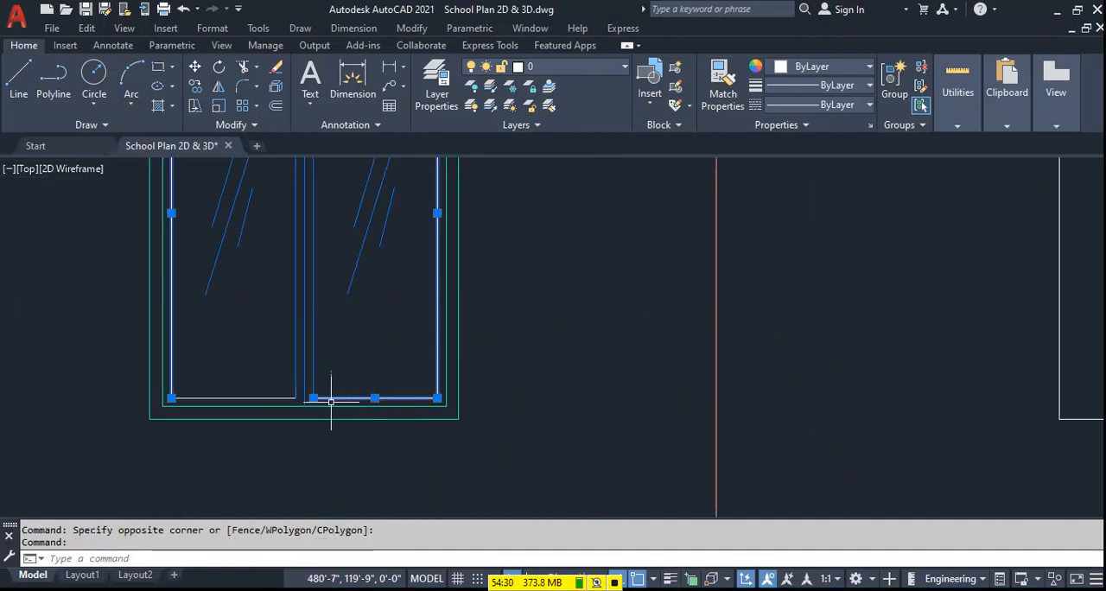
click(283, 390)
click(272, 402)
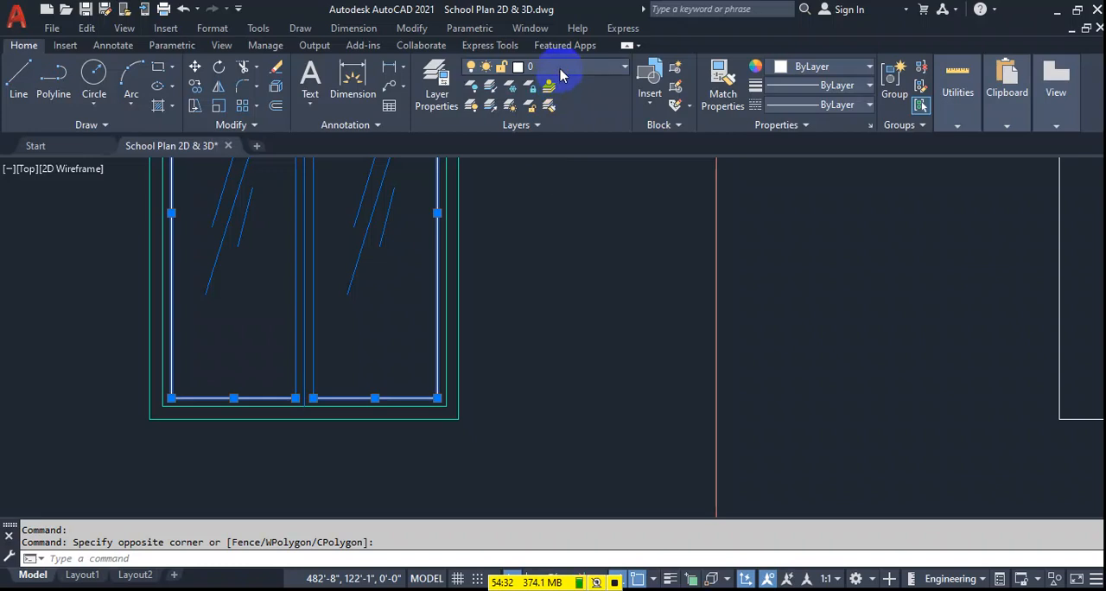
click(560, 69)
click(553, 239)
scroll(580, 298, down, 6)
key(Escape)
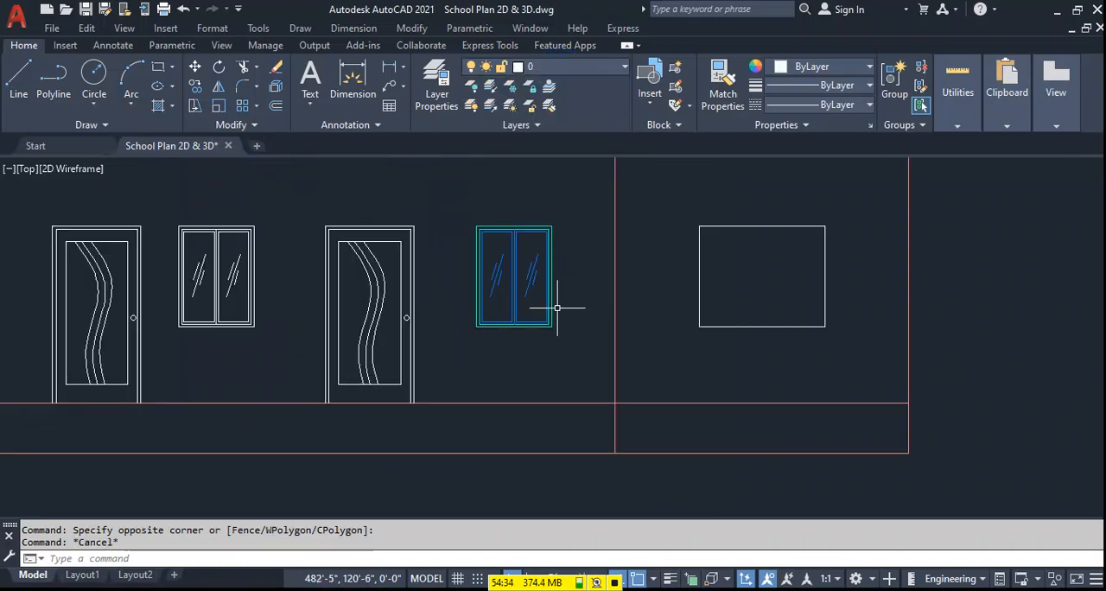
key(Escape)
Make PPwall the current layer.
middle_drag(481, 350, 551, 349)
scroll(551, 349, down, 5)
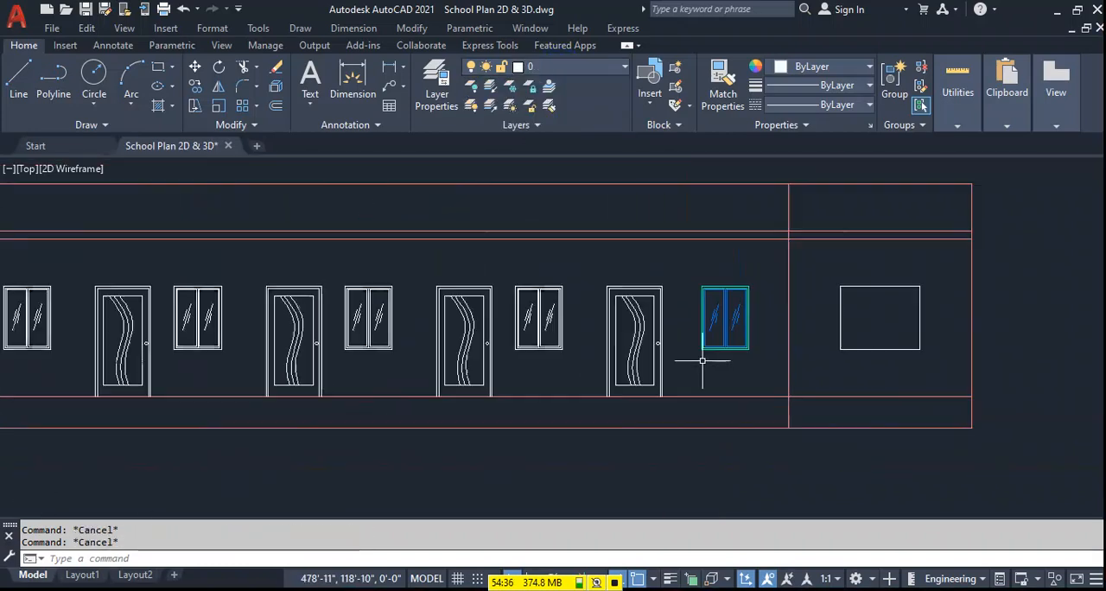
click(562, 68)
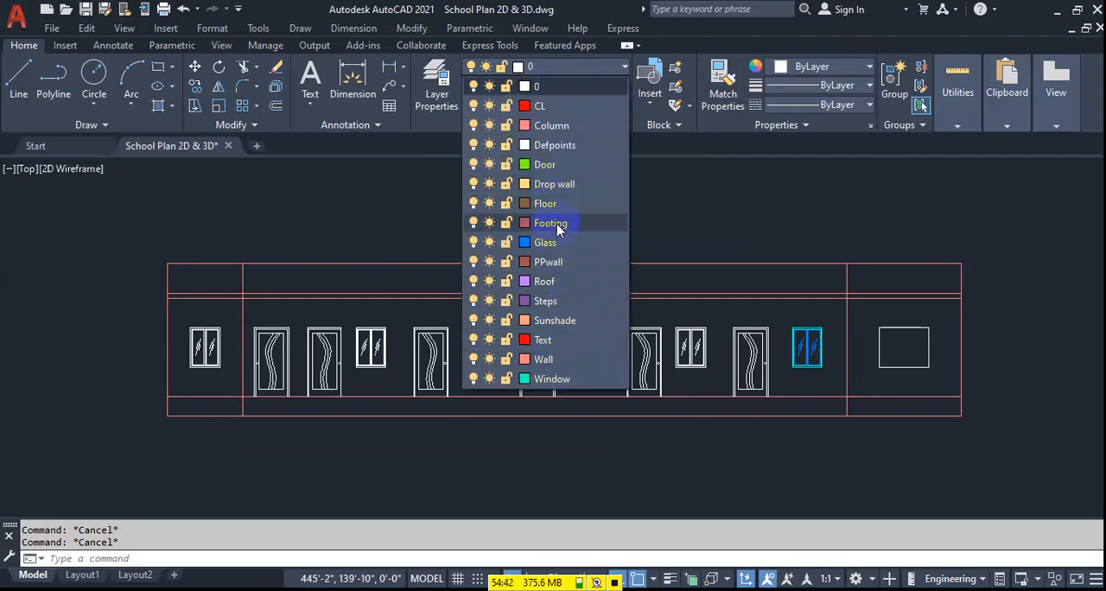
click(553, 262)
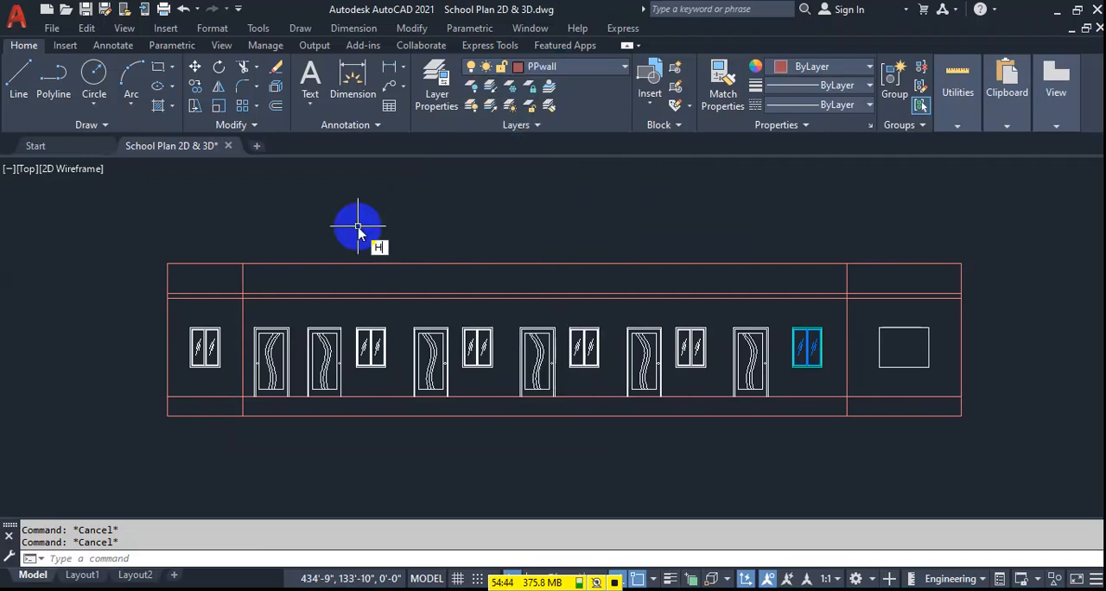
Hatch the three sections of the elevation's top band with the ANSI32 pattern.
key(Return)
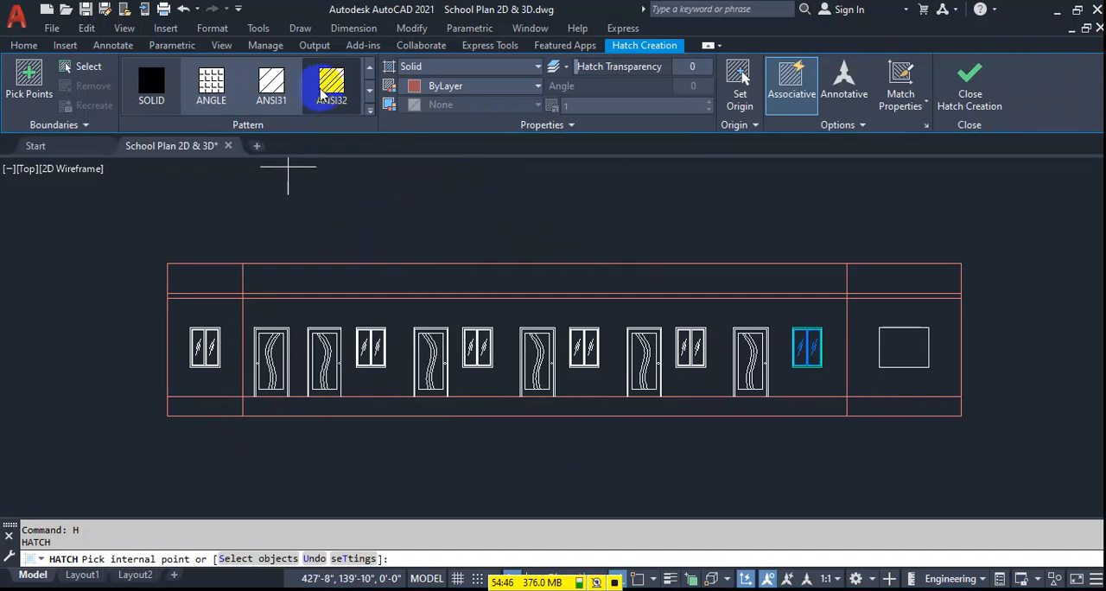
click(232, 277)
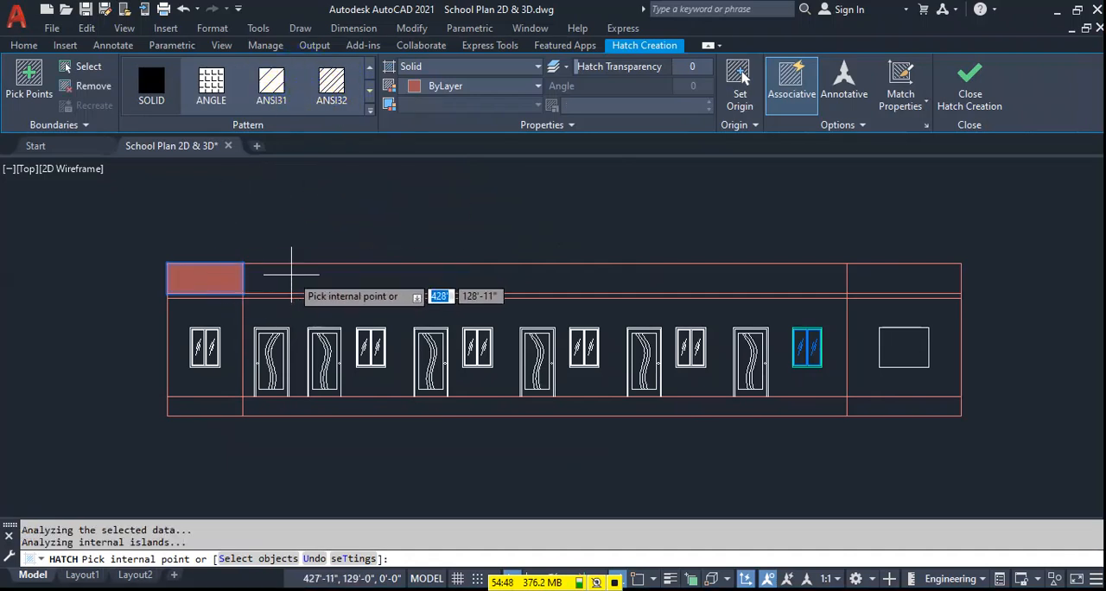
click(588, 278)
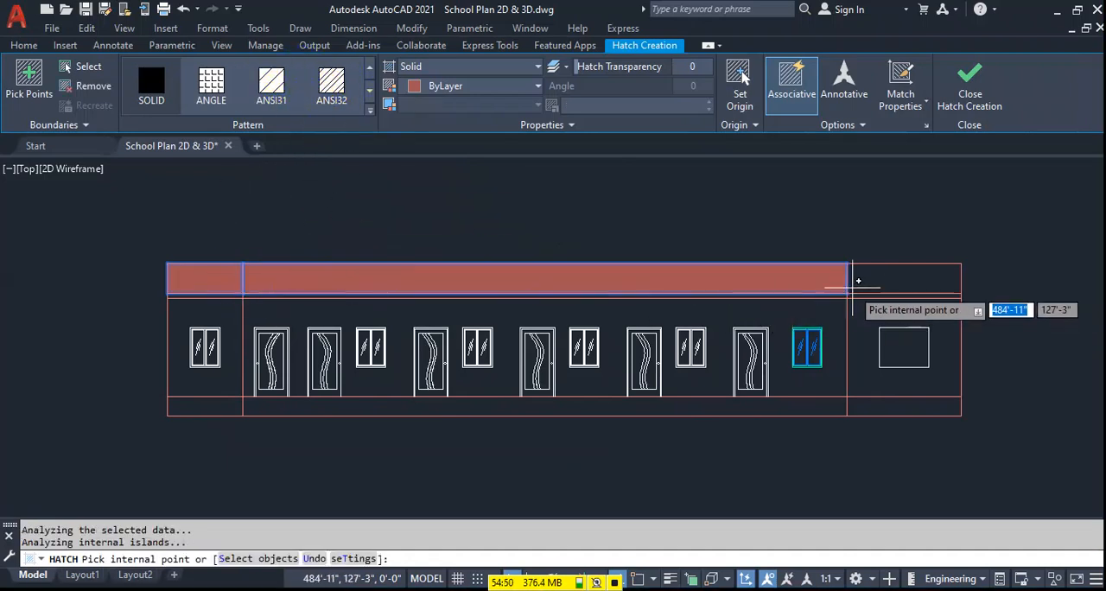
click(858, 284)
click(331, 82)
Try pattern scales of 250 and 150 for the top band's hatch.
click(591, 104)
text(25)
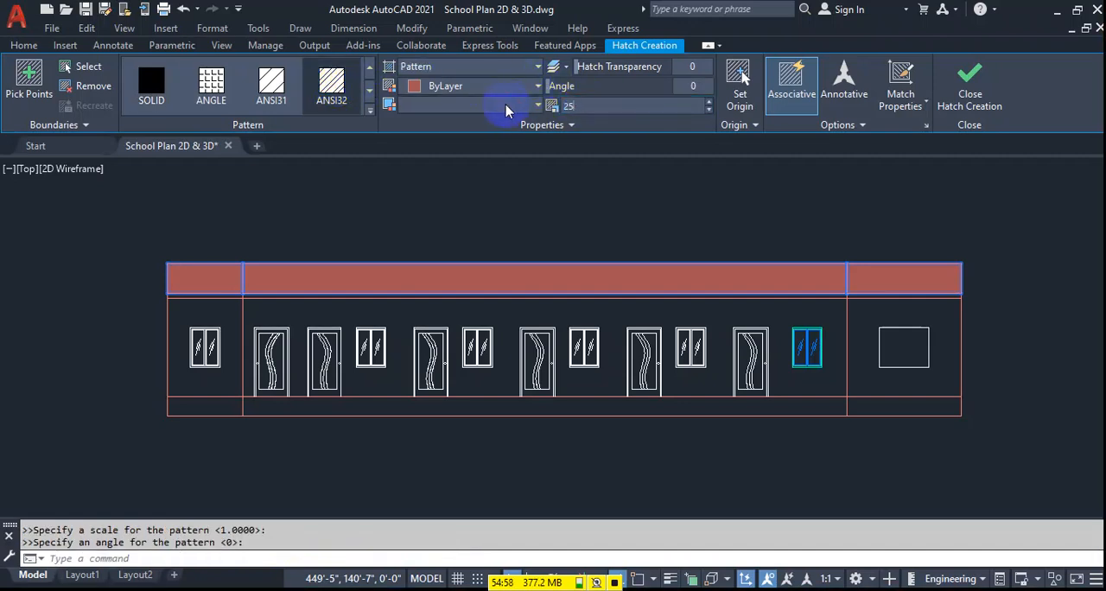
text(0)
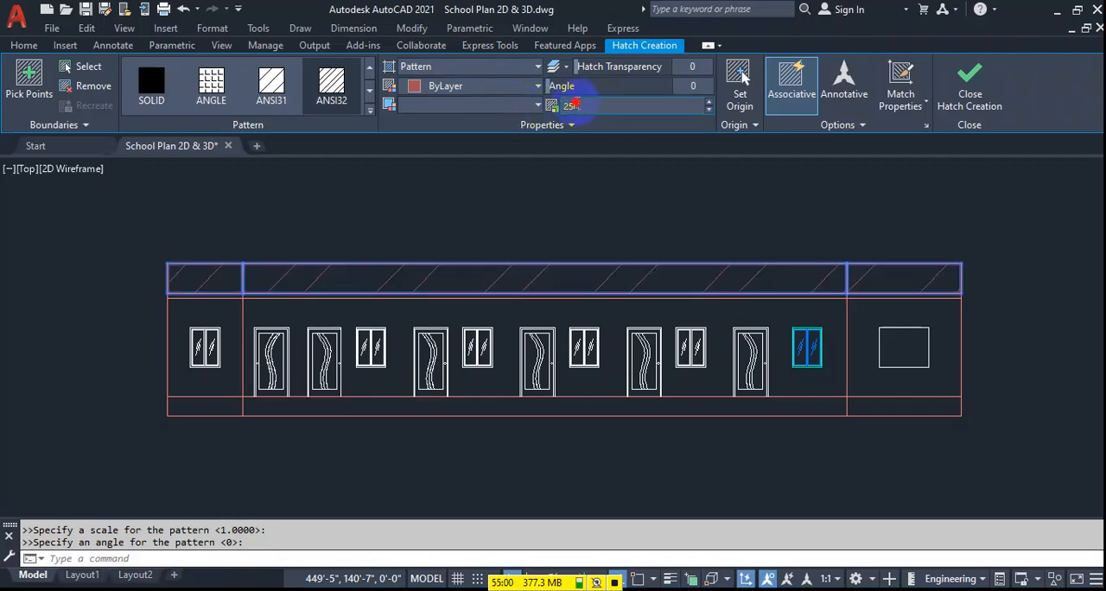
text(150)
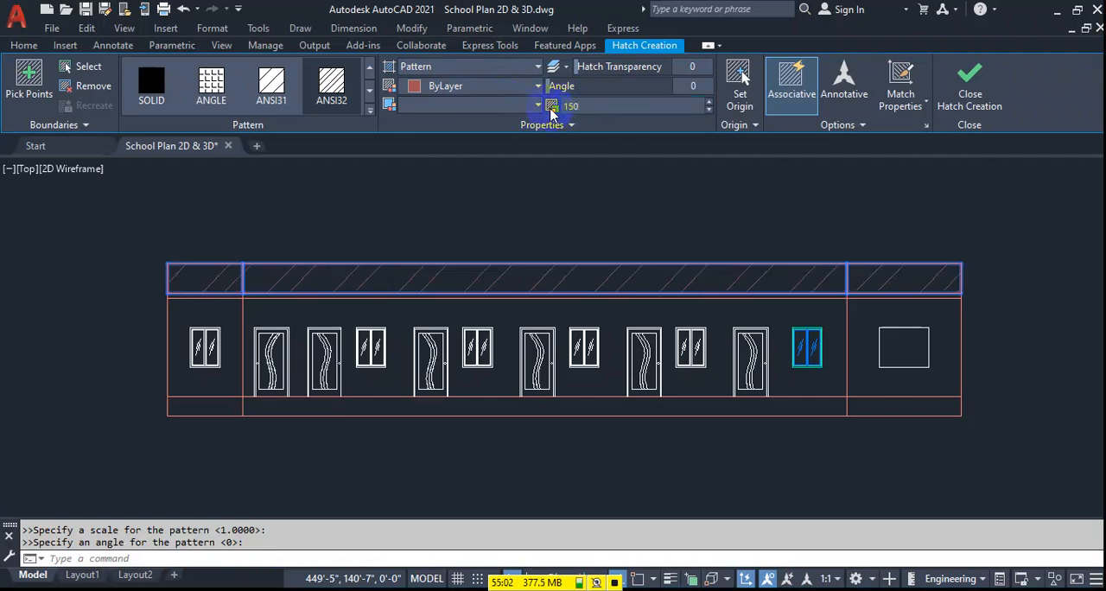
Set the top band hatch to scale 50 and angle 45, and finish the hatch.
click(509, 116)
text(50)
drag(568, 79, 672, 86)
click(699, 85)
text(45)
key(Return)
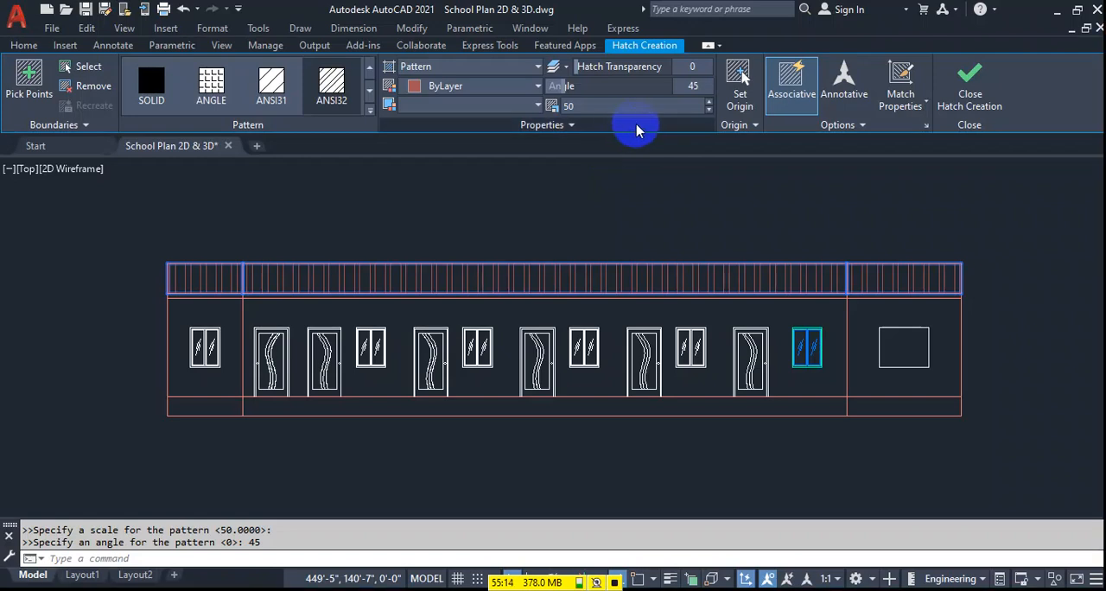
click(971, 87)
Make Steps the current layer.
middle_drag(256, 336, 253, 315)
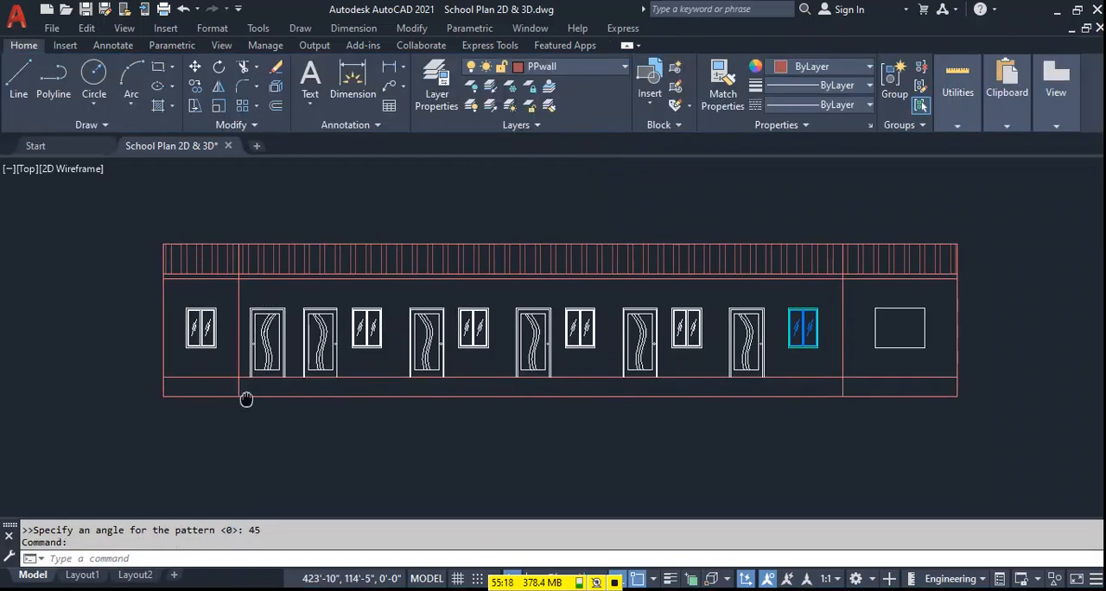
middle_drag(247, 399, 227, 371)
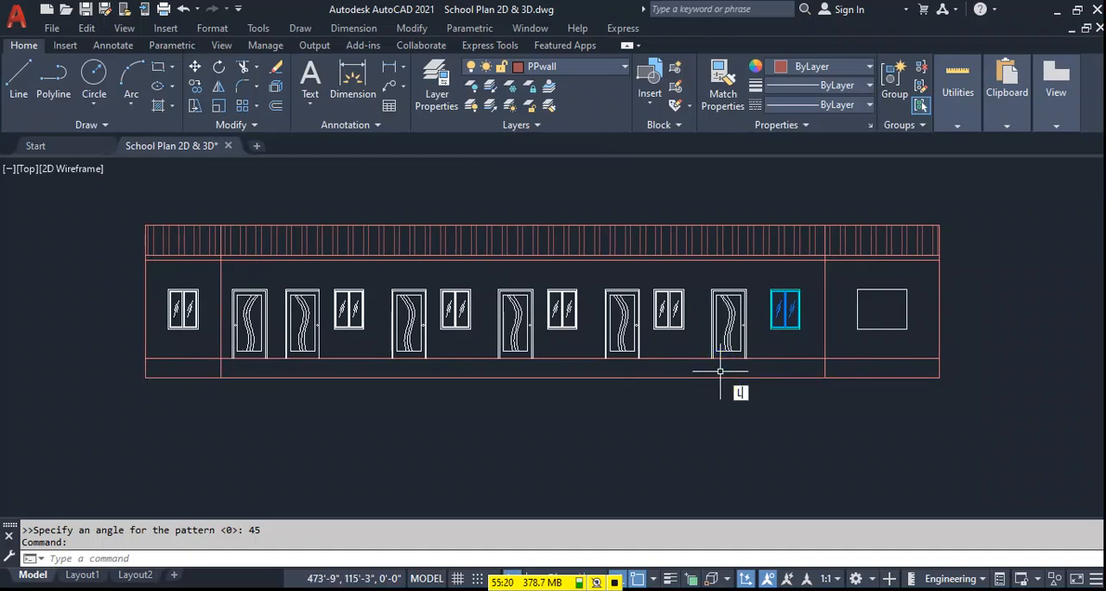
text(L)
key(Return)
click(596, 64)
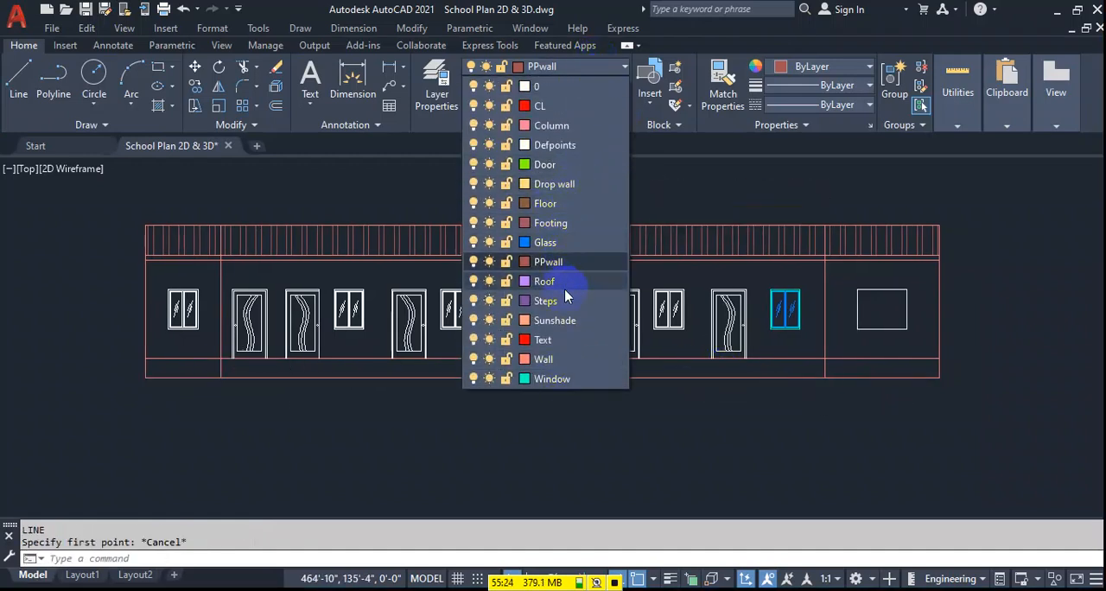
click(567, 301)
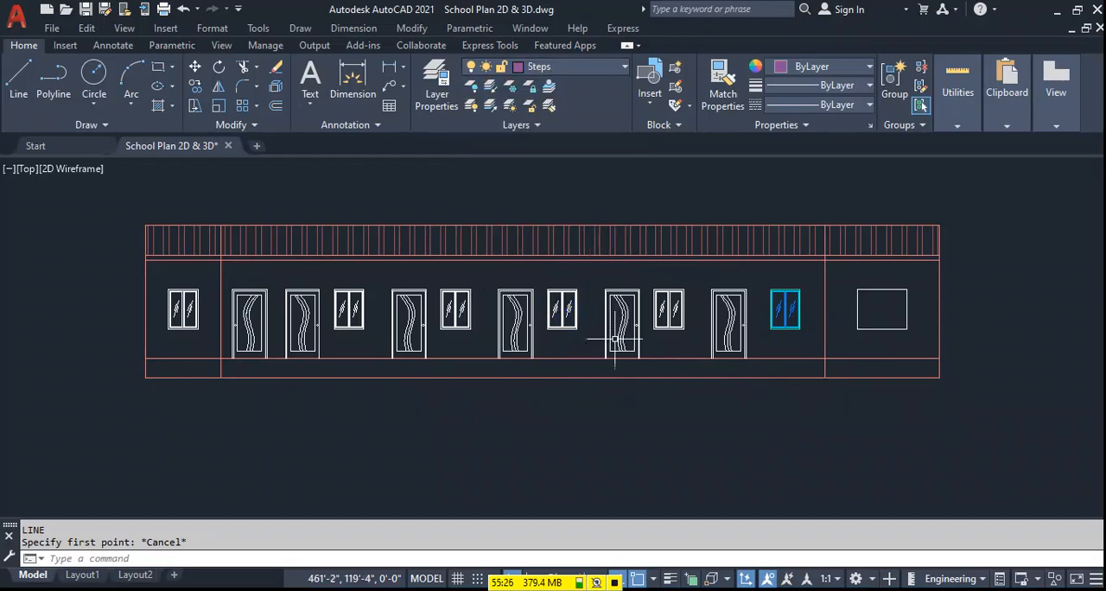
Draw a line along the door base line between the two inner vertical wall lines of the elevation.
text(l)
key(Return)
scroll(815, 358, up, 2)
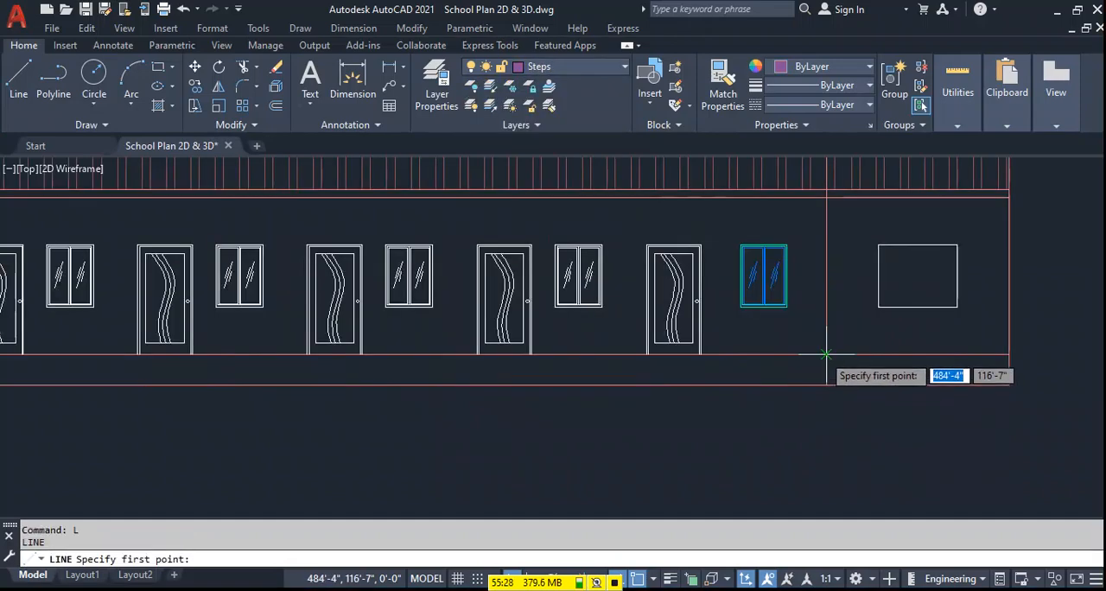
click(835, 356)
middle_drag(86, 358, 471, 358)
click(262, 356)
key(Return)
click(365, 356)
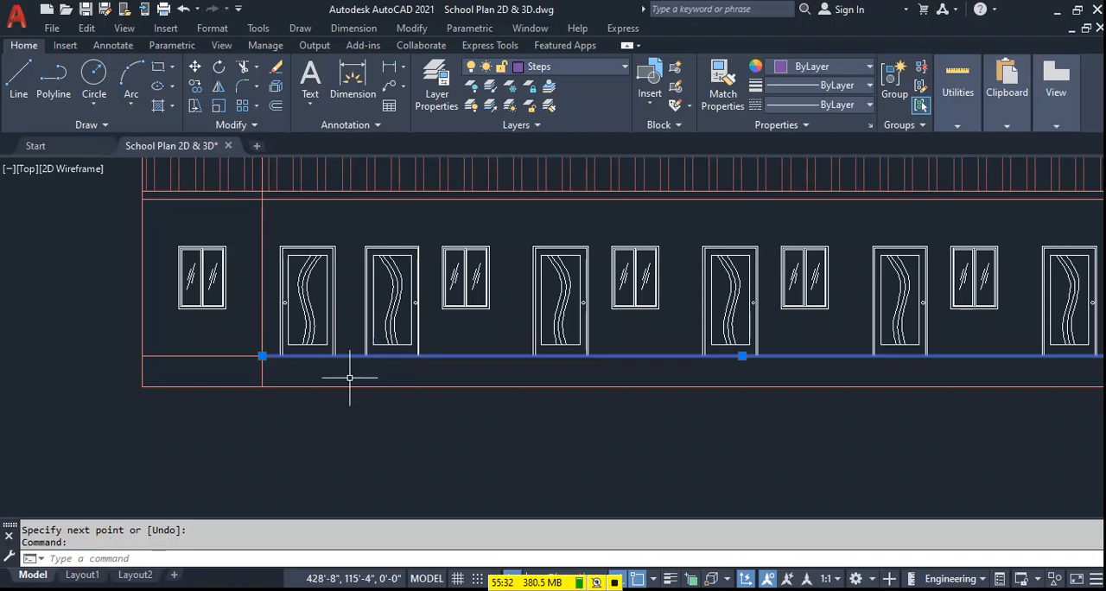
scroll(351, 376, down, 2)
scroll(327, 368, up, 2)
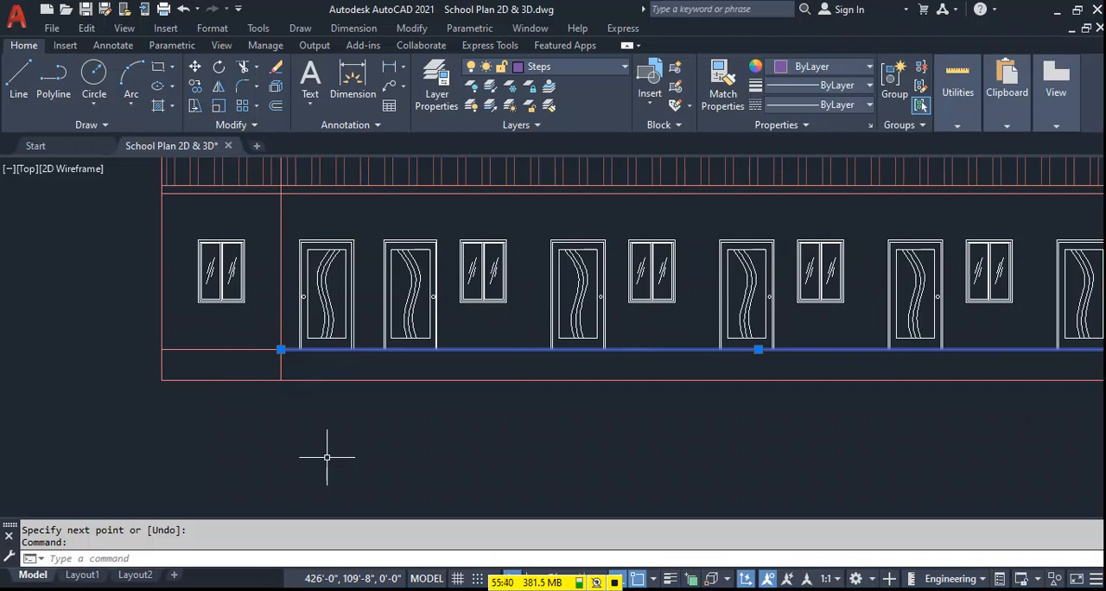
key(Escape)
Offset the new base line downward three times in succession at 6" spacing to form the steps.
text(o)
key(Return)
text(6)
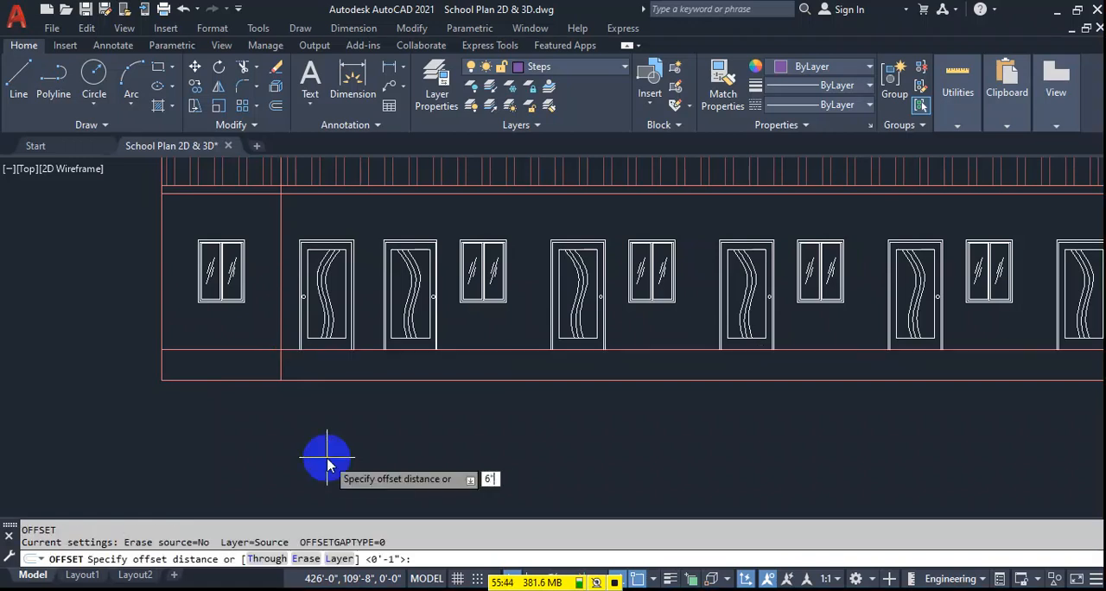
key(Return)
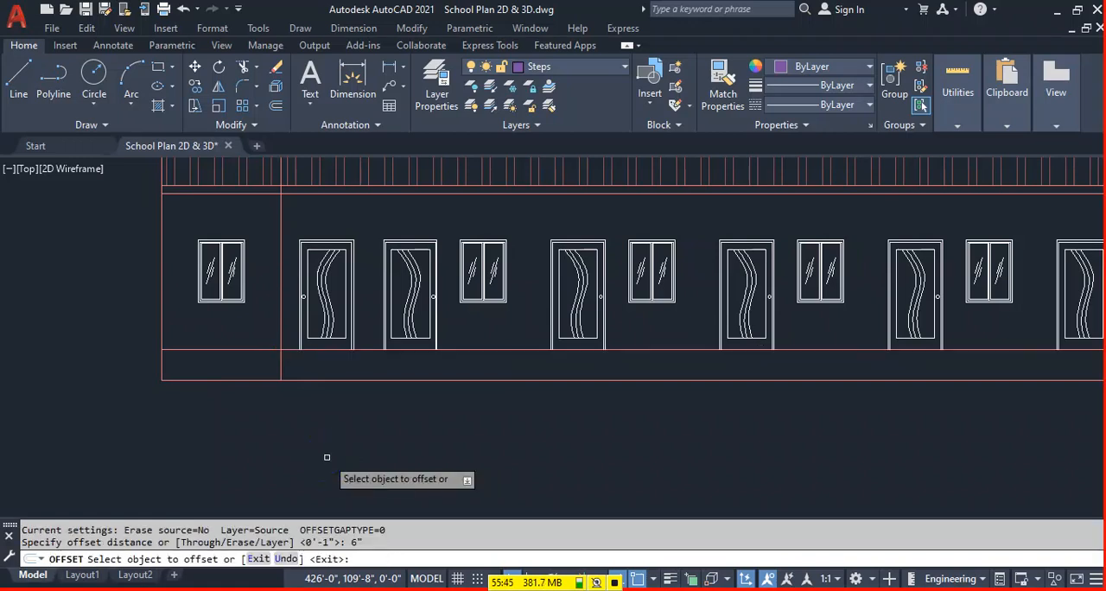
click(370, 349)
click(358, 366)
click(363, 364)
click(358, 385)
key(Escape)
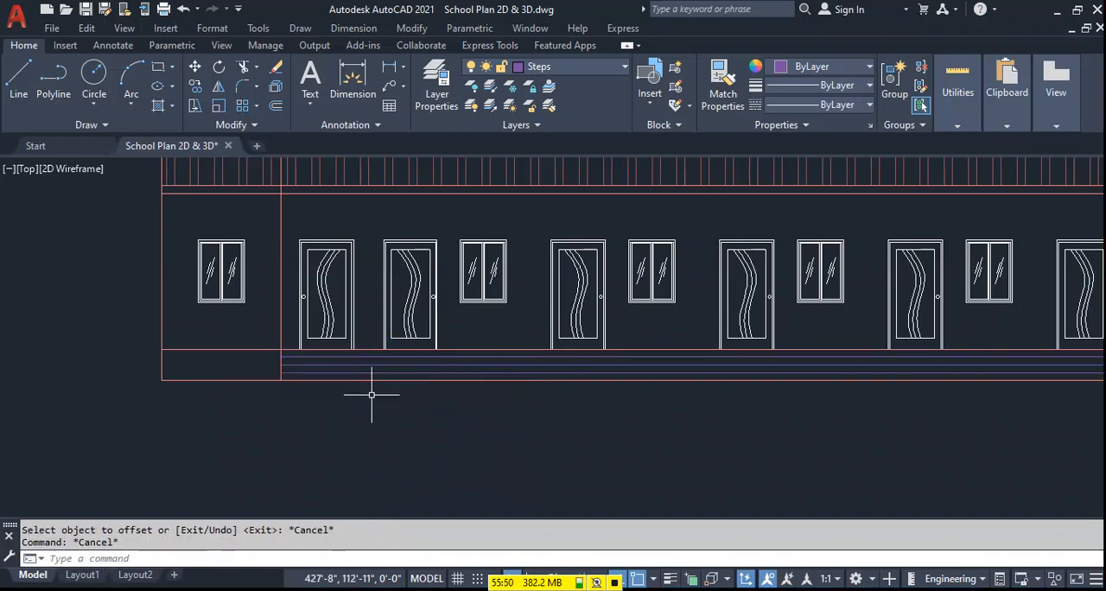
Delete the original Steps line that overlaps the wall line beneath the doors.
click(375, 350)
key(Delete)
scroll(358, 377, down, 2)
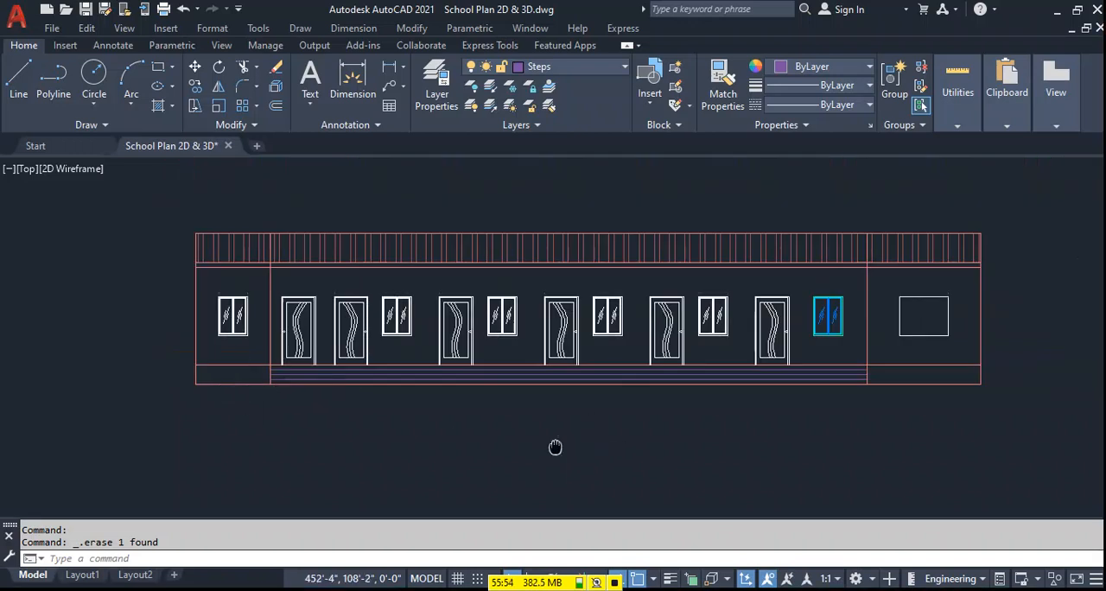
middle_drag(556, 447, 521, 445)
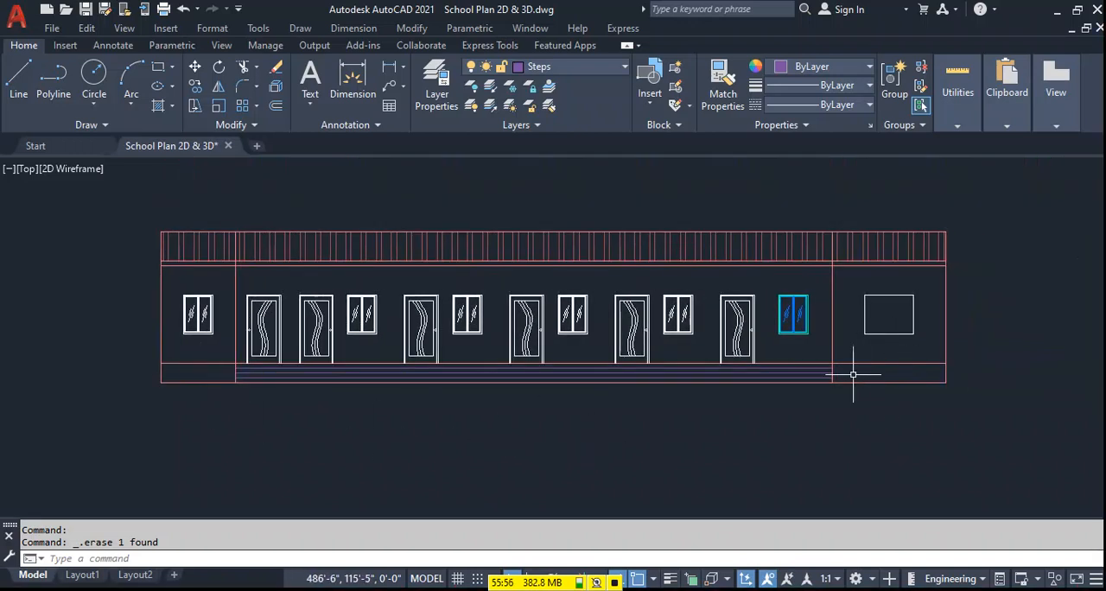
Make Floor the current layer.
click(577, 68)
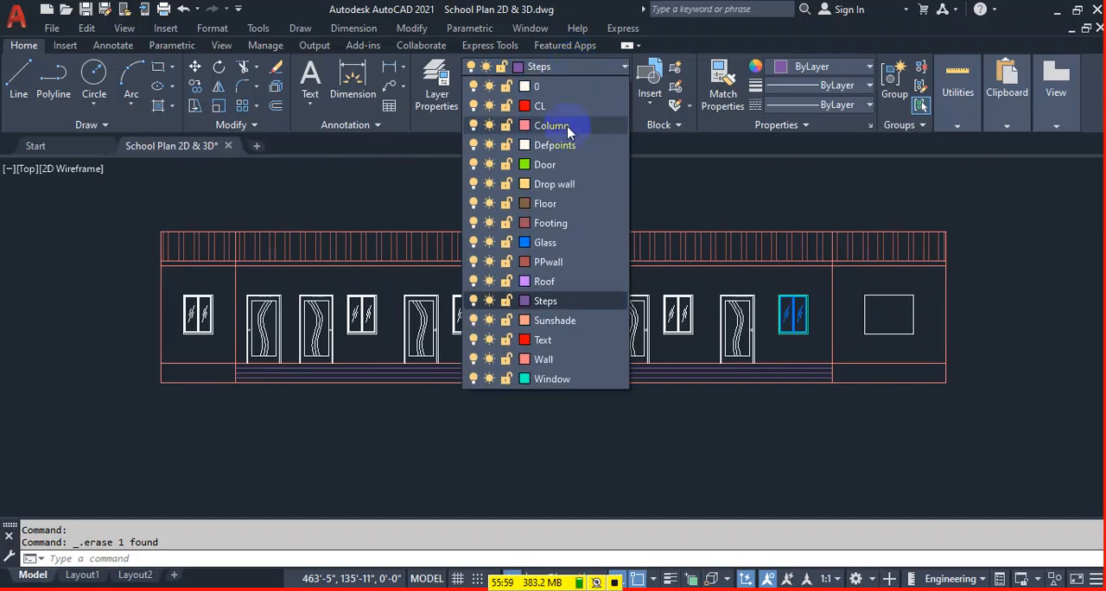
click(552, 204)
click(198, 430)
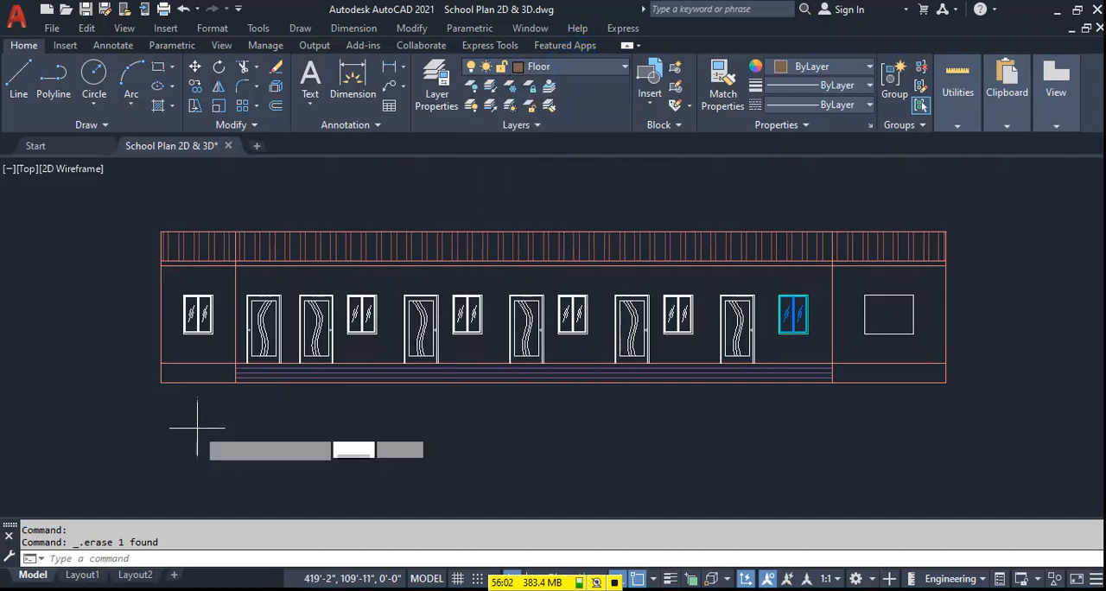
Hatch the base panels at both ends of the steps with the ANSI37 pattern at scale 100.
text(h)
key(Return)
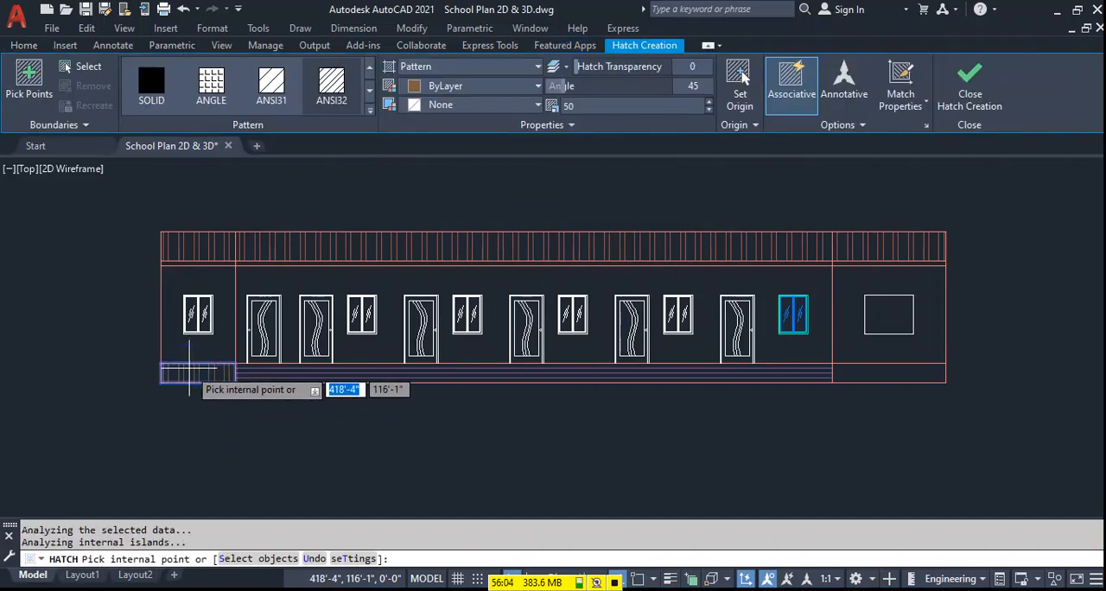
click(370, 110)
click(151, 215)
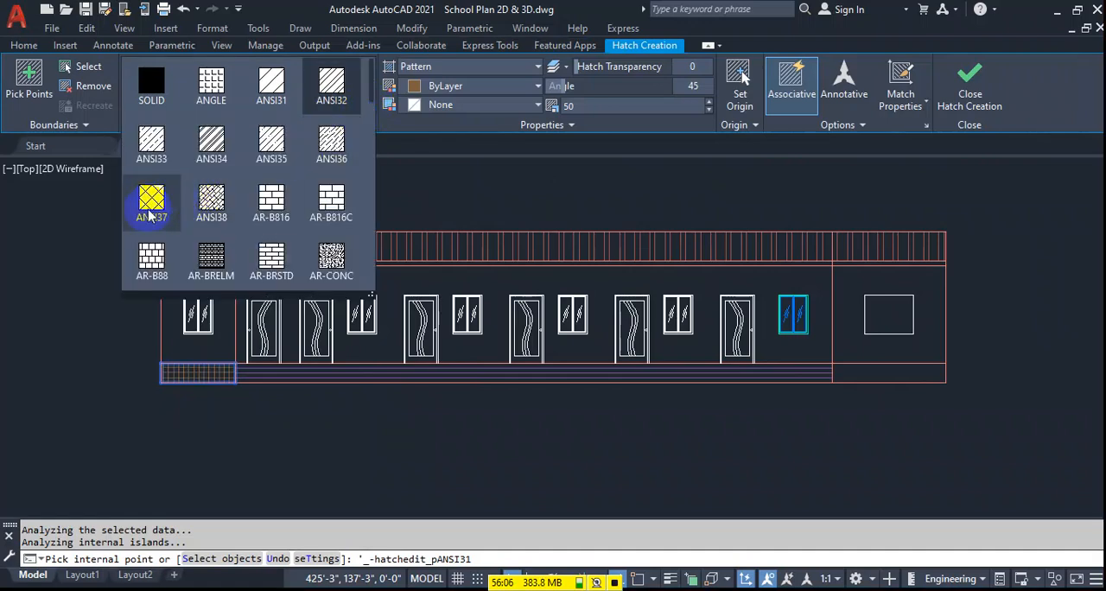
click(150, 208)
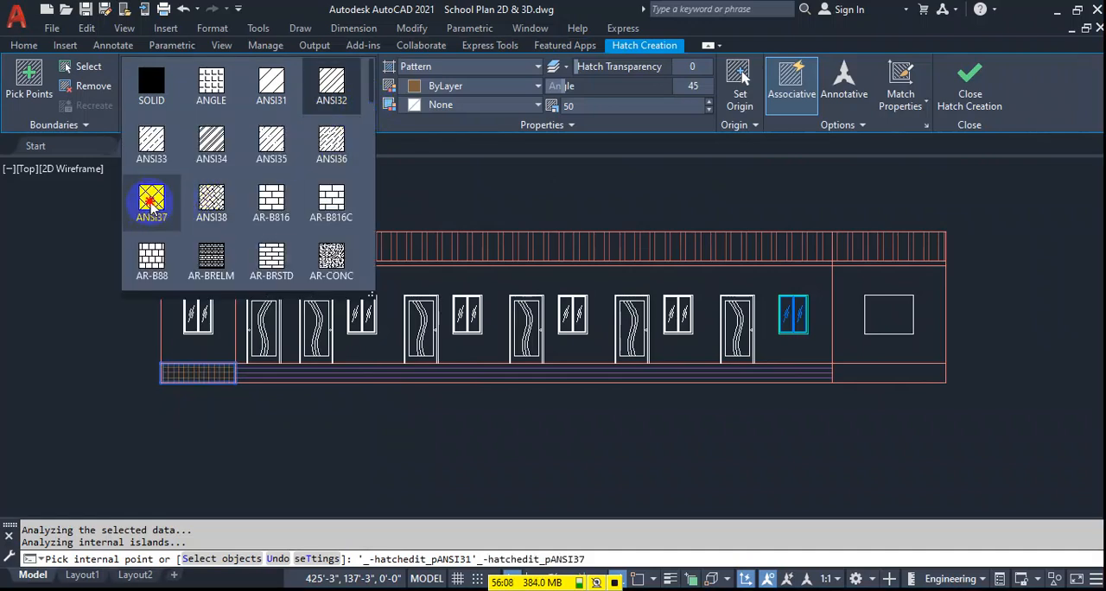
text(100)
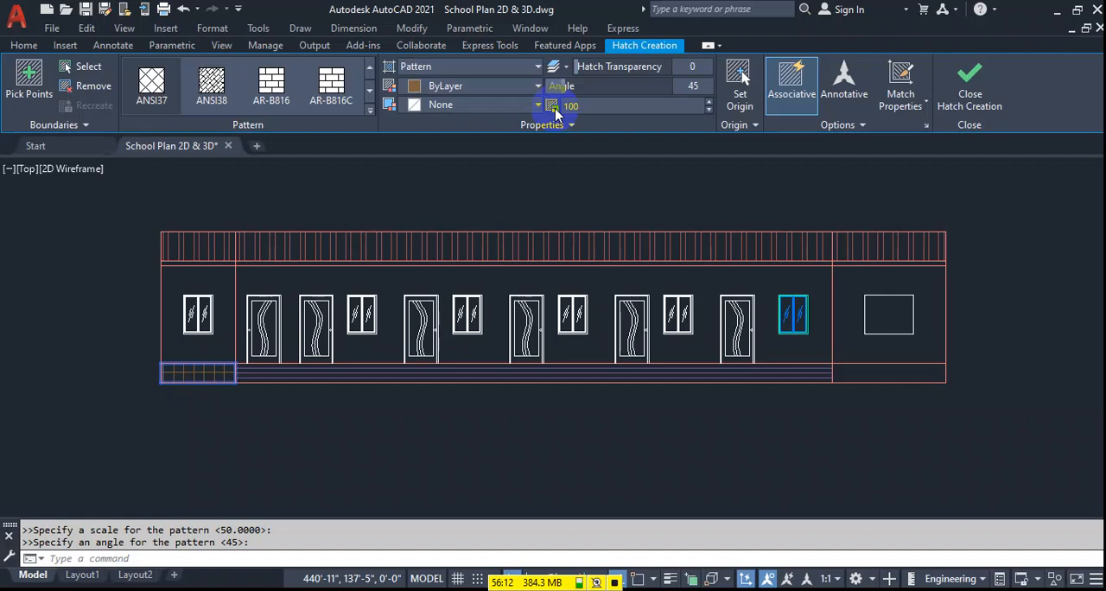
click(894, 371)
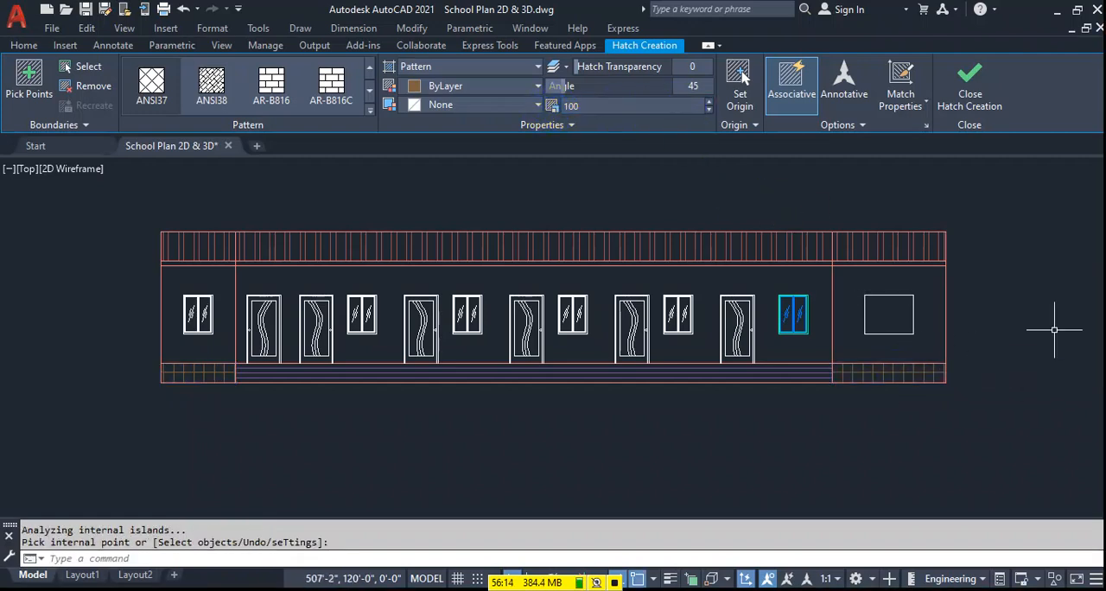
key(Return)
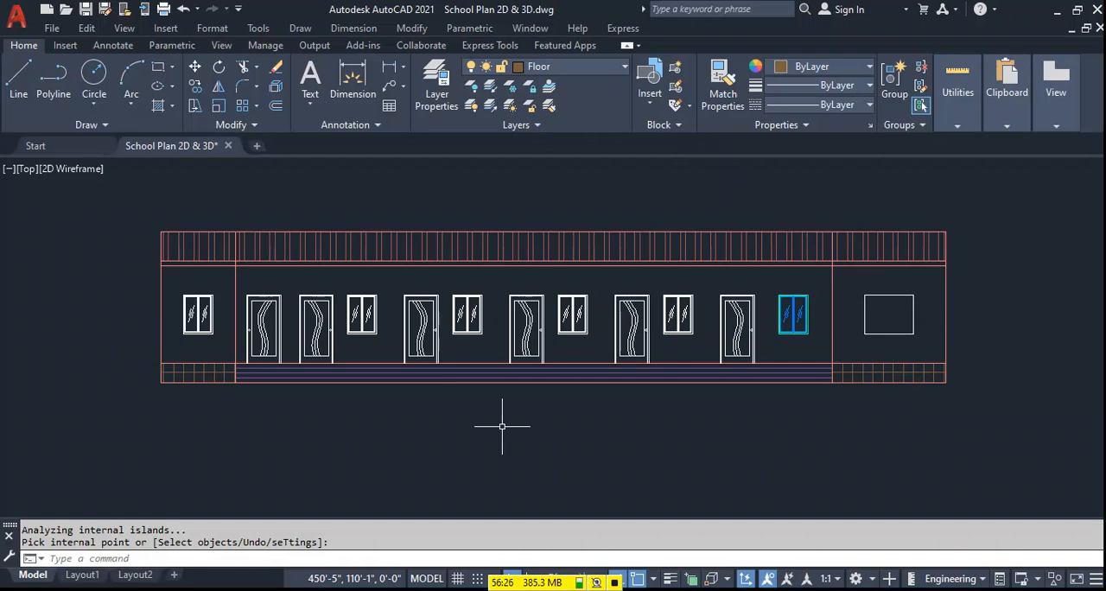
Move the whole front elevation by its lower-left corner to the empty space right of the floor plan.
scroll(501, 426, down, 6)
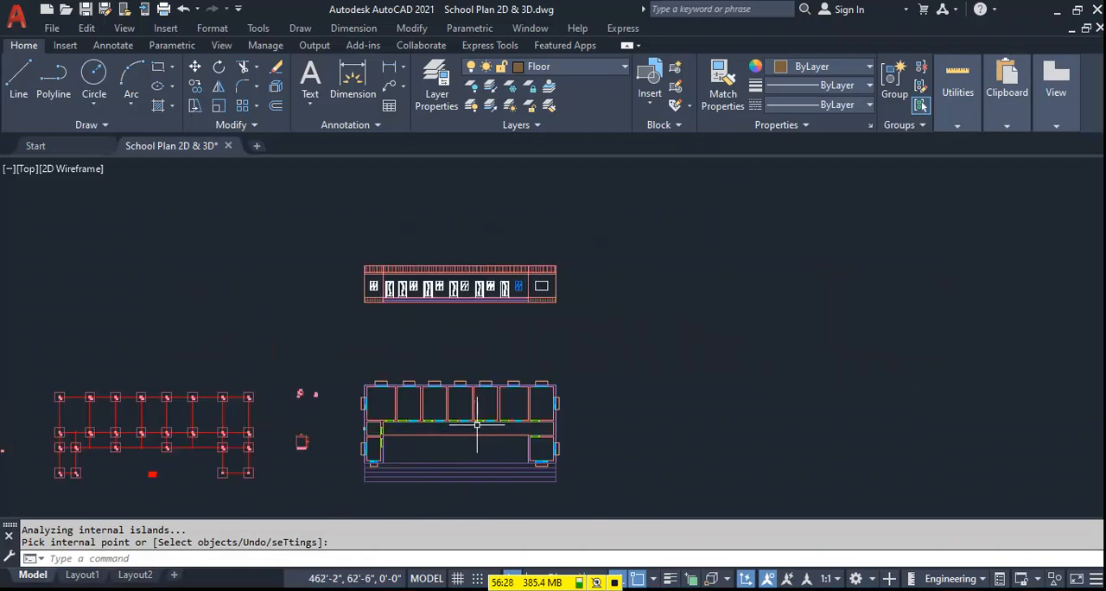
middle_drag(474, 426, 535, 358)
click(667, 183)
click(390, 252)
text(M)
key(Return)
click(425, 234)
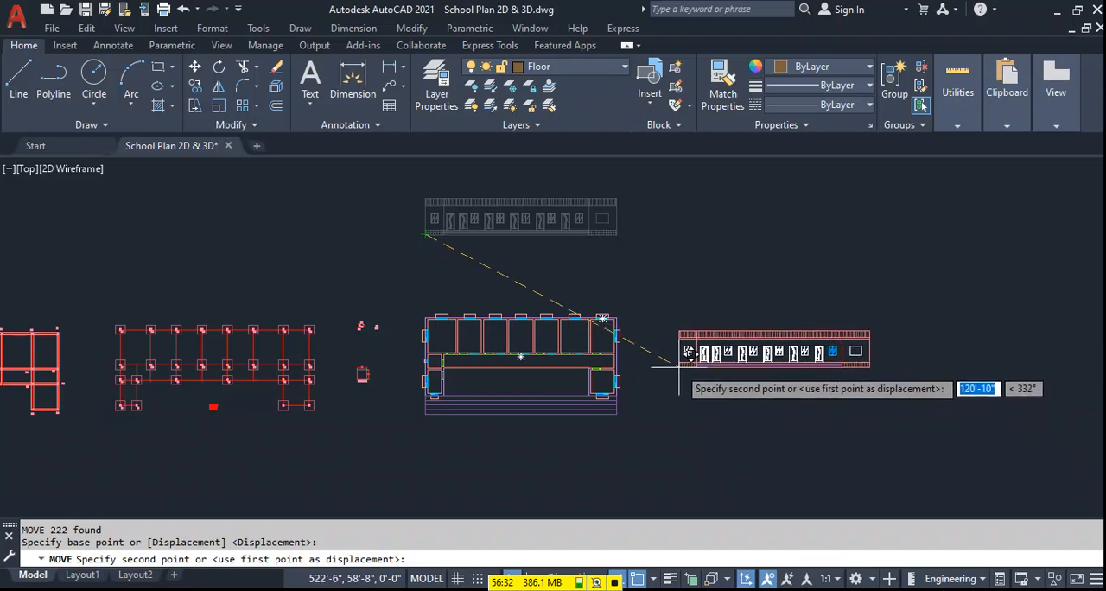
click(669, 362)
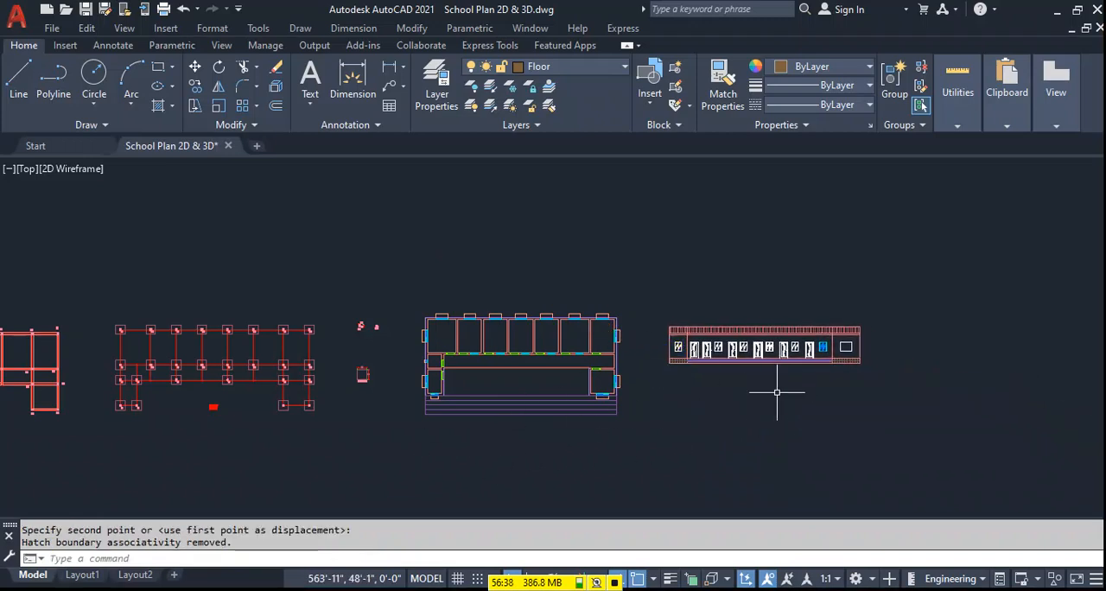
Save the drawing.
scroll(780, 394, down, 4)
middle_drag(548, 435, 570, 423)
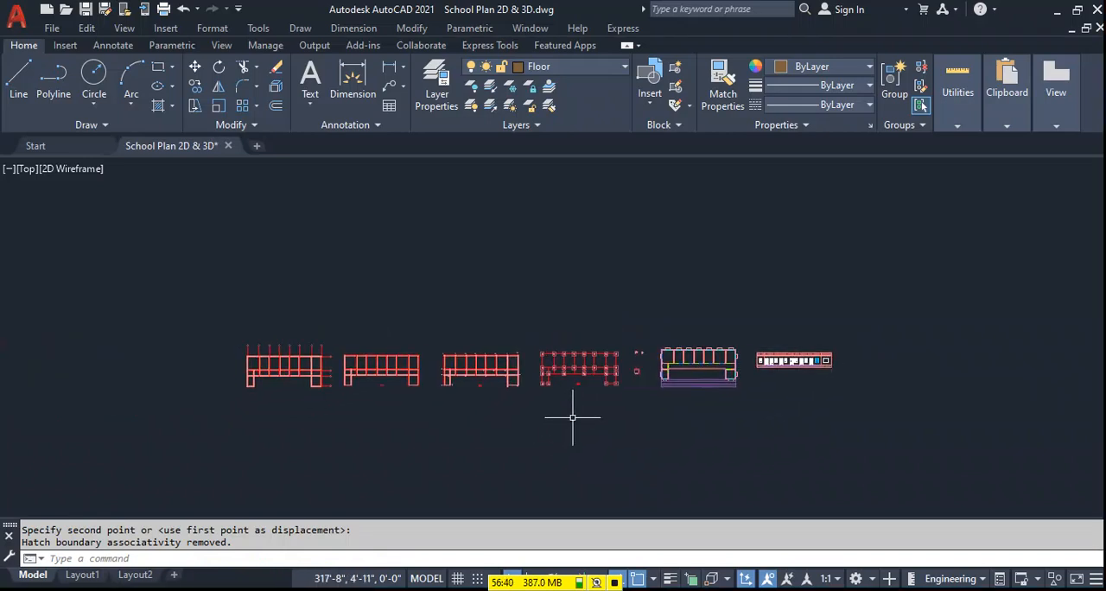
key(ctrl+s)
Paste a copy of the filled square column into the empty space left of the C-1 column detail.
scroll(914, 360, up, 2)
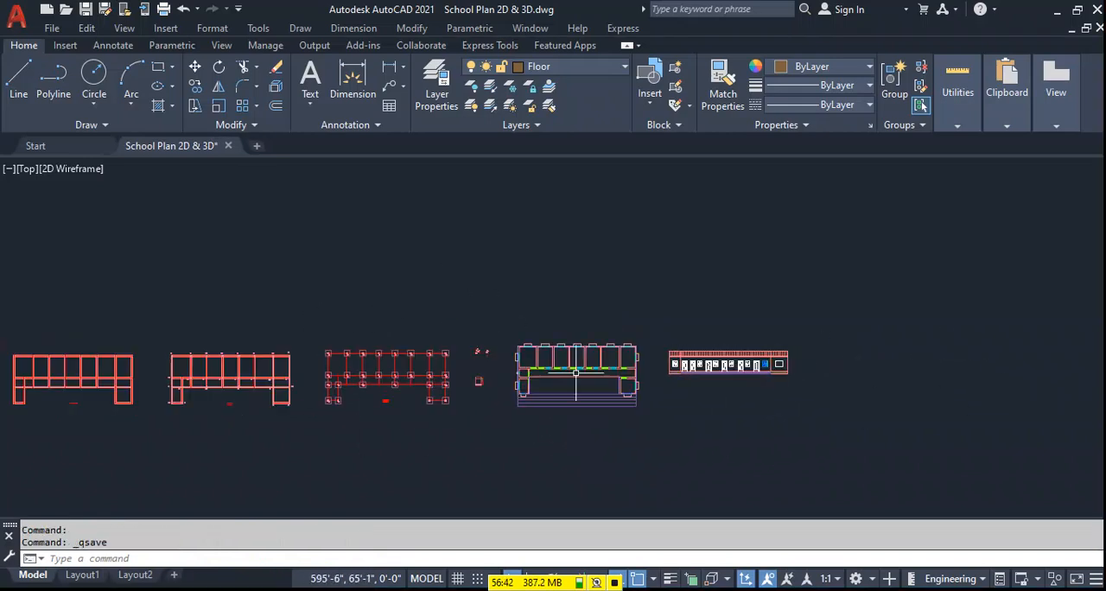
middle_drag(238, 404, 437, 366)
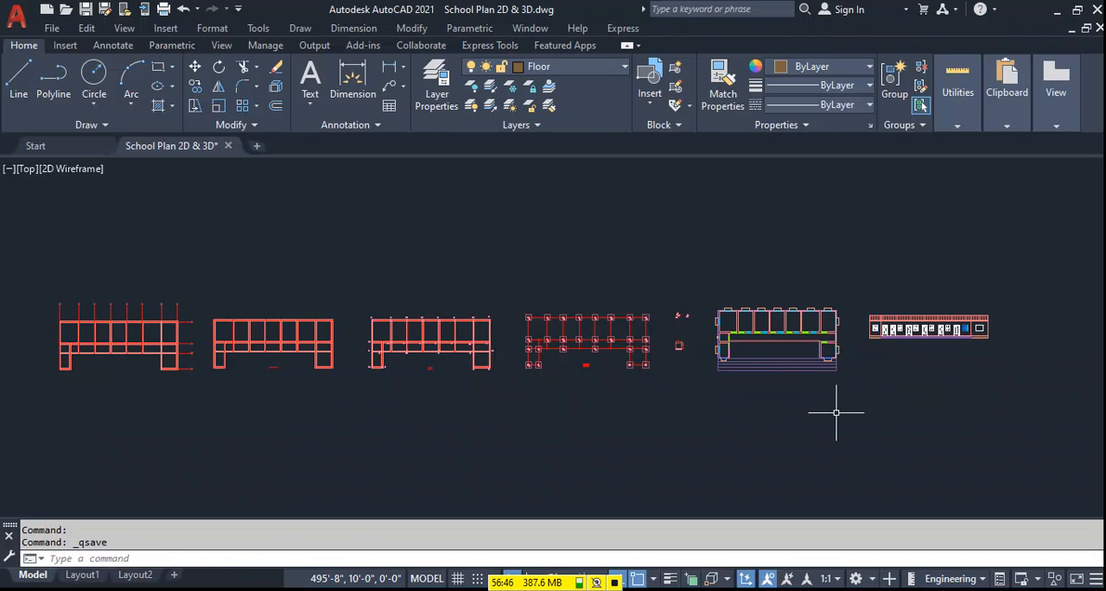
scroll(580, 328, up, 4)
scroll(1017, 322, up, 2)
middle_drag(829, 341, 390, 306)
scroll(316, 222, up, 5)
scroll(161, 239, up, 3)
middle_drag(161, 239, 290, 256)
click(289, 256)
click(240, 258)
key(ctrl+v)
scroll(178, 259, down, 4)
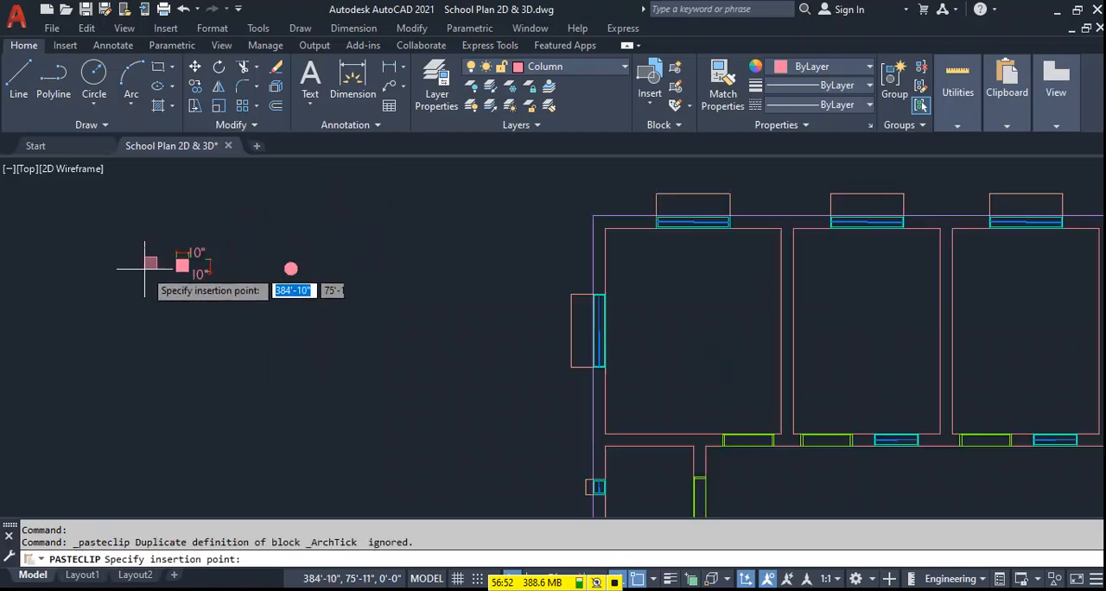
scroll(210, 271, up, 3)
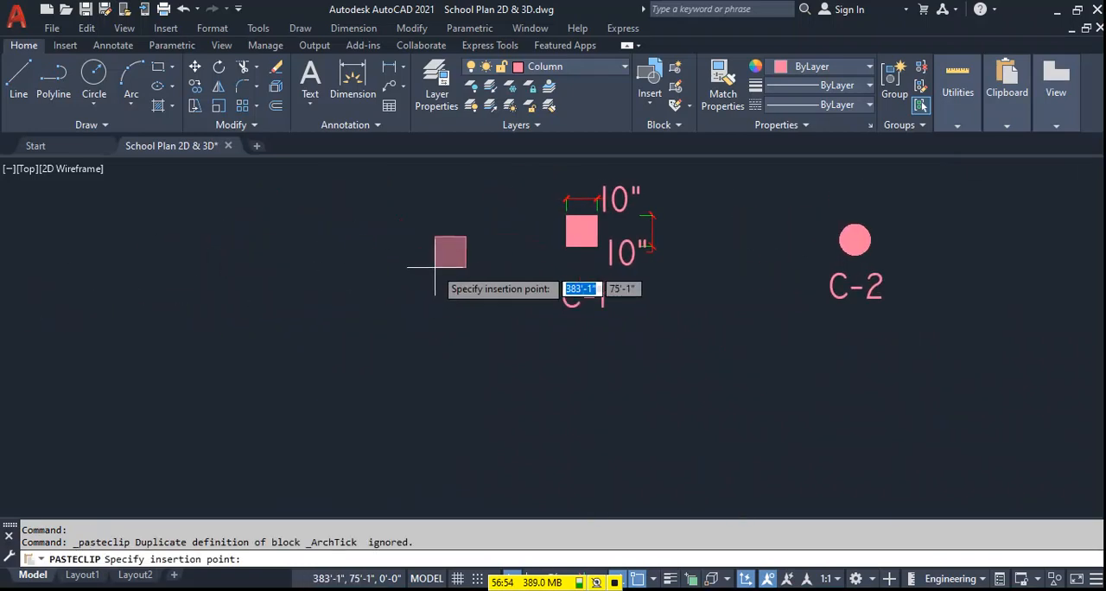
click(469, 233)
Delete the solid hatch from the copied column square, keeping only its outline.
scroll(470, 232, up, 2)
click(475, 230)
key(Delete)
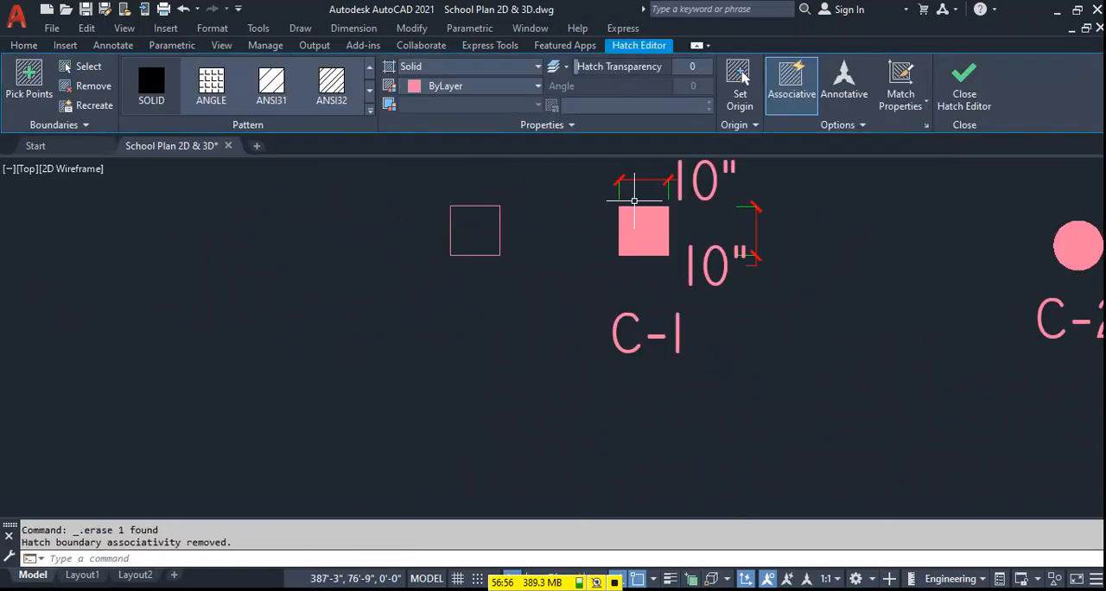
Offset the copied column square inward by 1.5".
scroll(427, 214, up, 2)
middle_drag(532, 188, 517, 230)
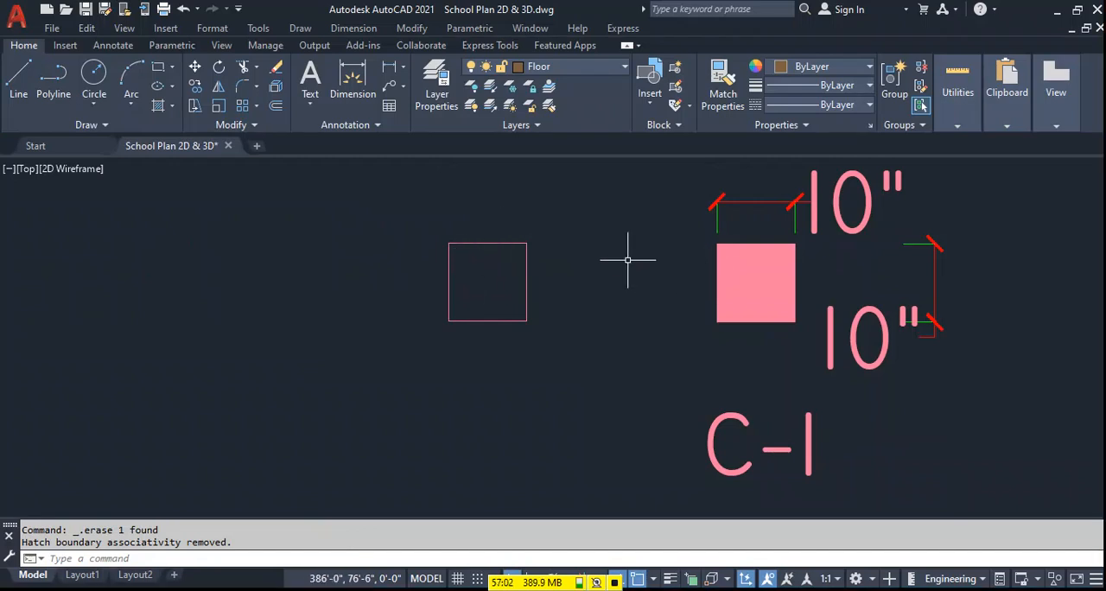
text(o)
key(Return)
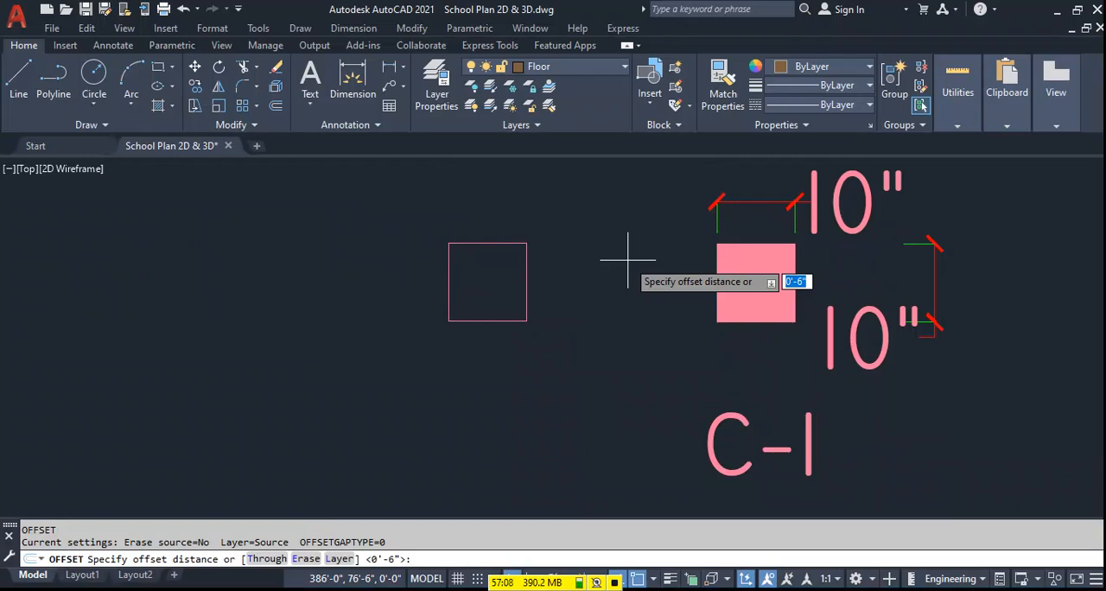
text(1.5)
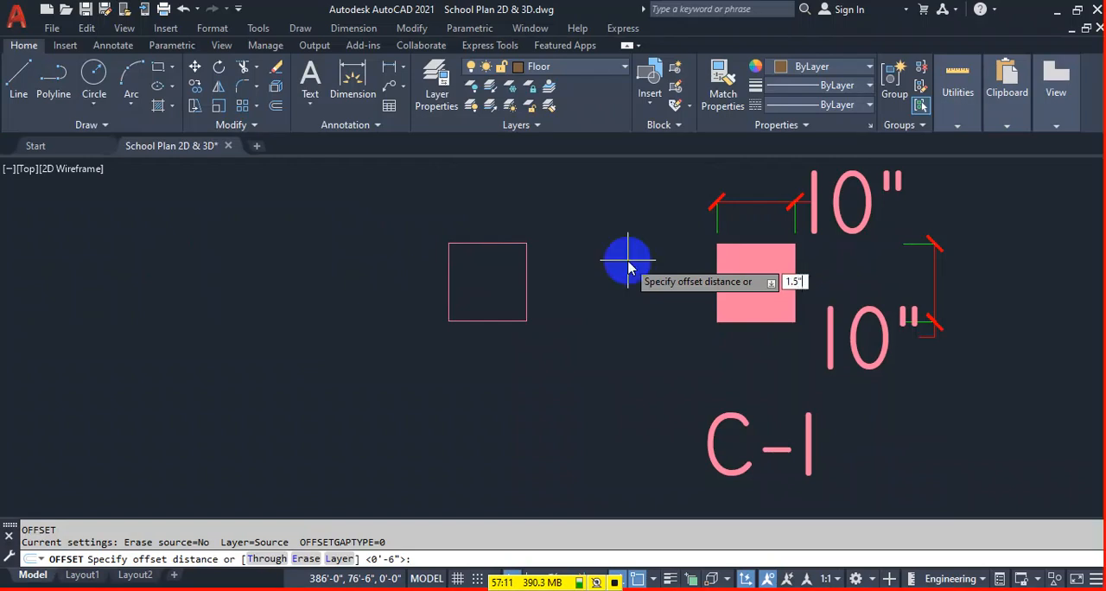
key(Return)
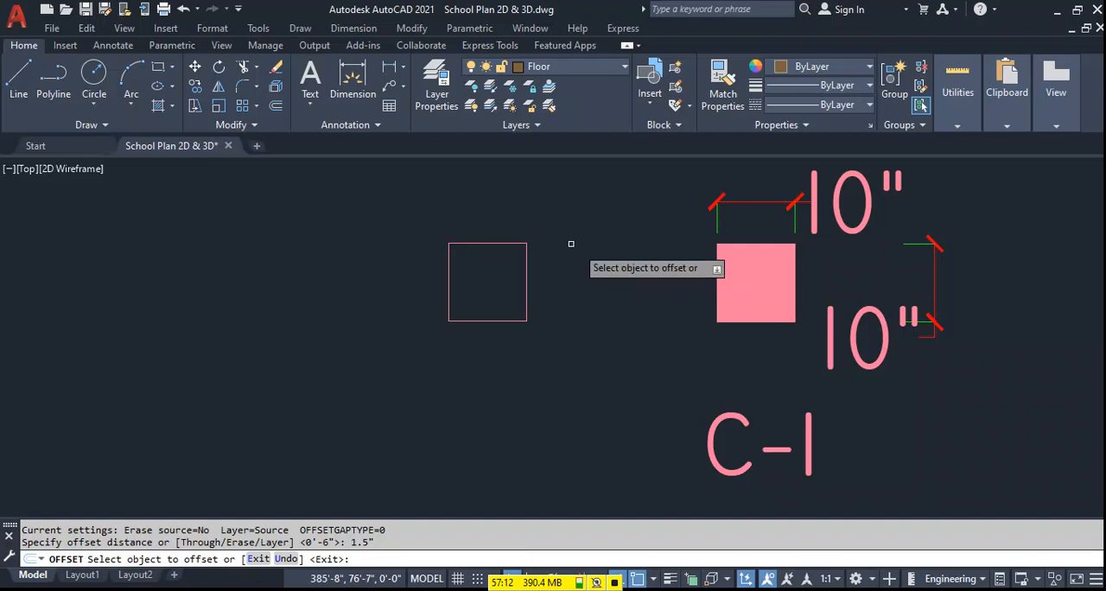
click(471, 244)
click(487, 283)
key(Escape)
Put both the outer and inner column squares on layer 0.
click(537, 223)
click(456, 331)
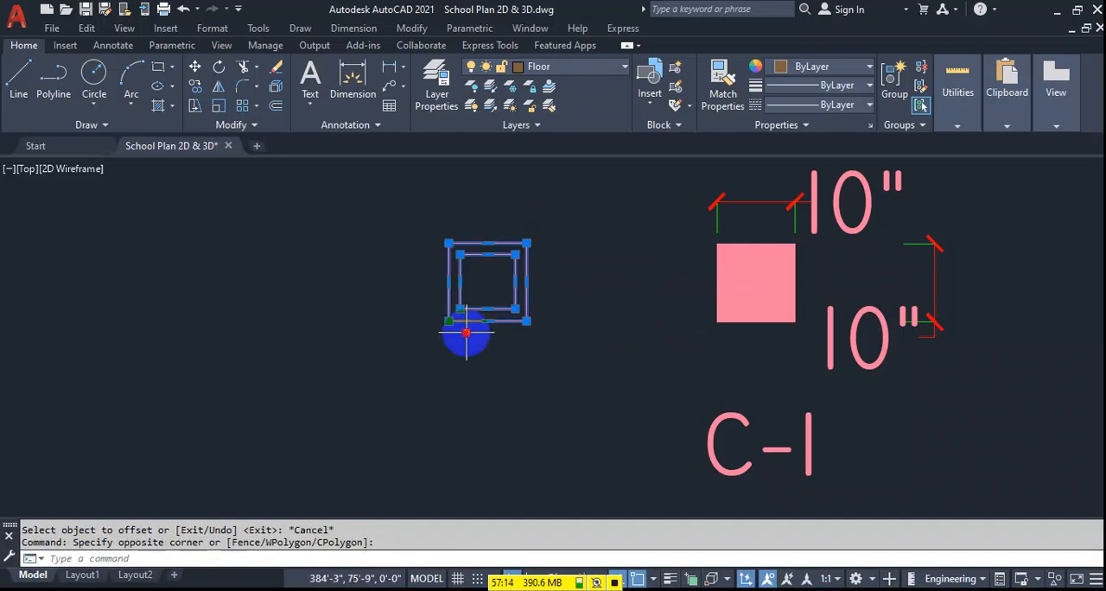
click(579, 68)
click(553, 197)
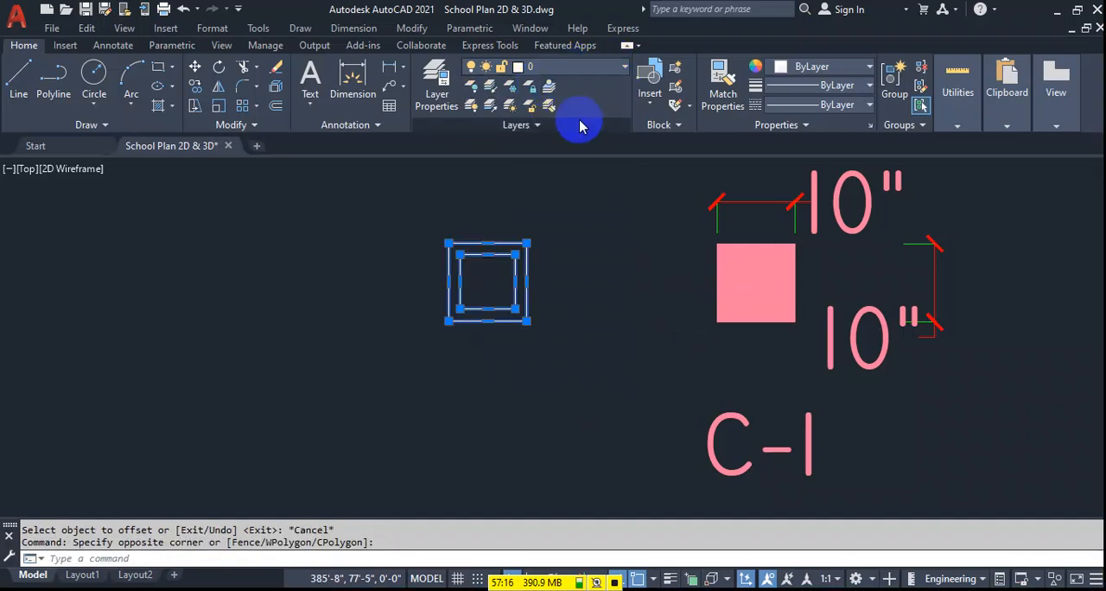
key(Escape)
Open QuickCalc and go to its units conversion for lengths.
scroll(548, 277, up, 4)
middle_drag(643, 260, 563, 246)
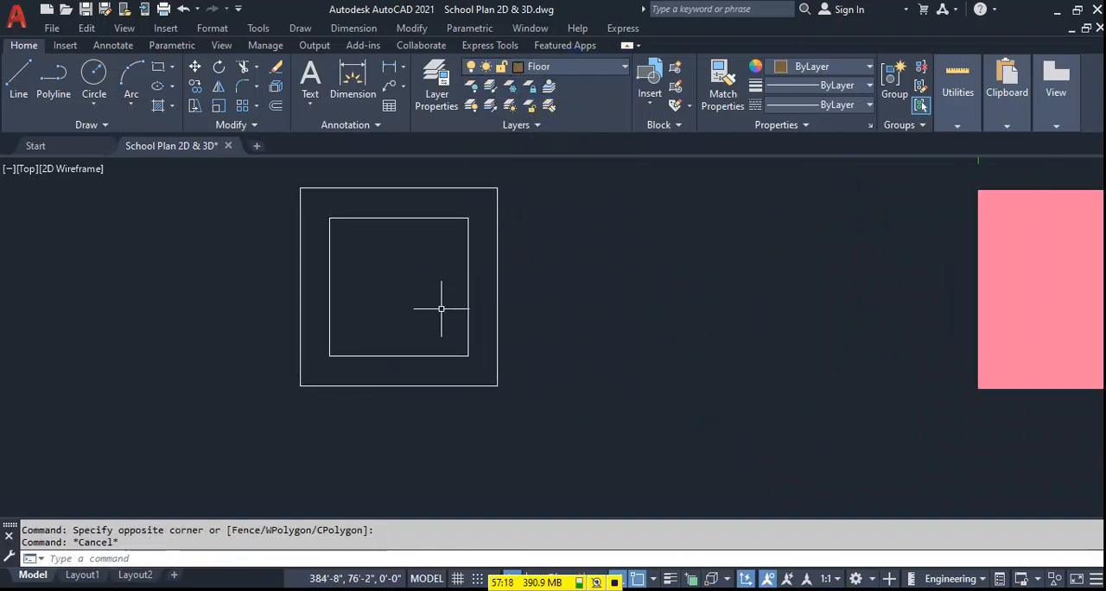
middle_drag(442, 309, 464, 310)
middle_drag(389, 240, 416, 266)
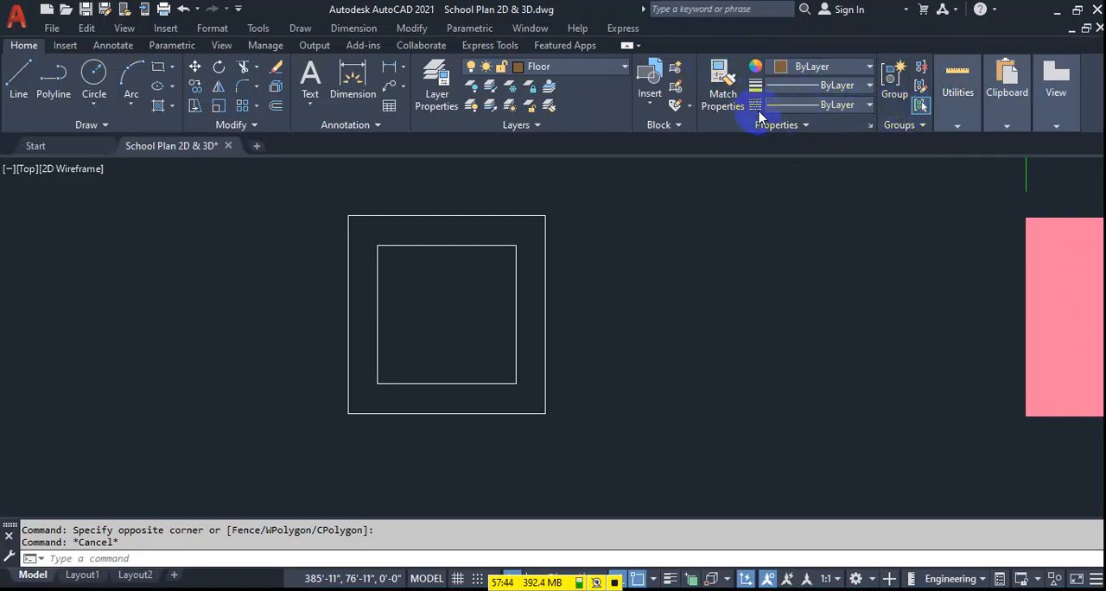
click(999, 183)
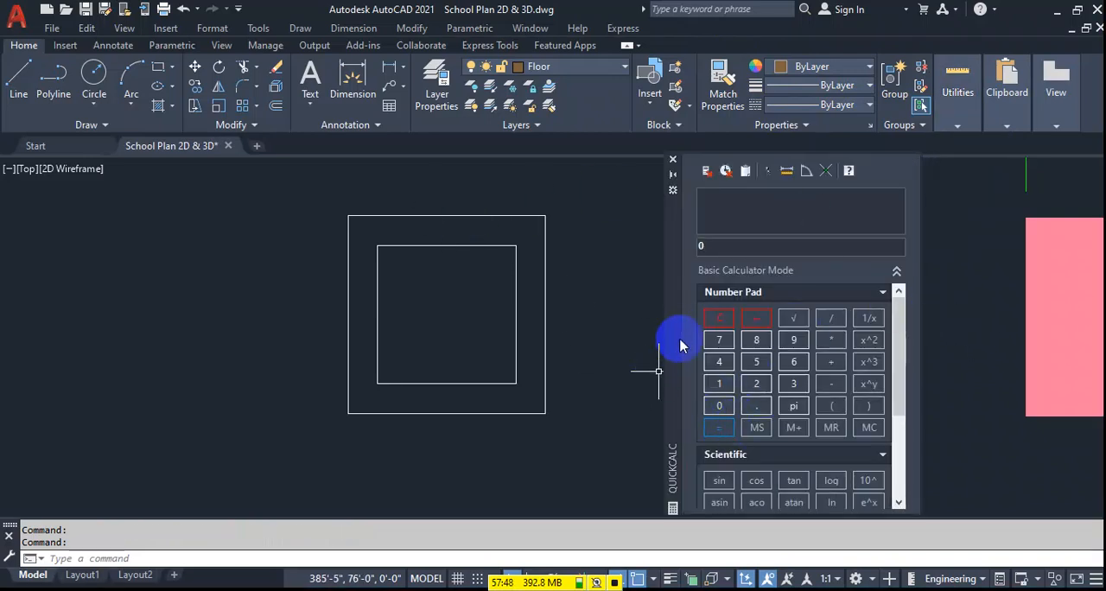
drag(679, 320, 684, 239)
scroll(729, 369, down, 3)
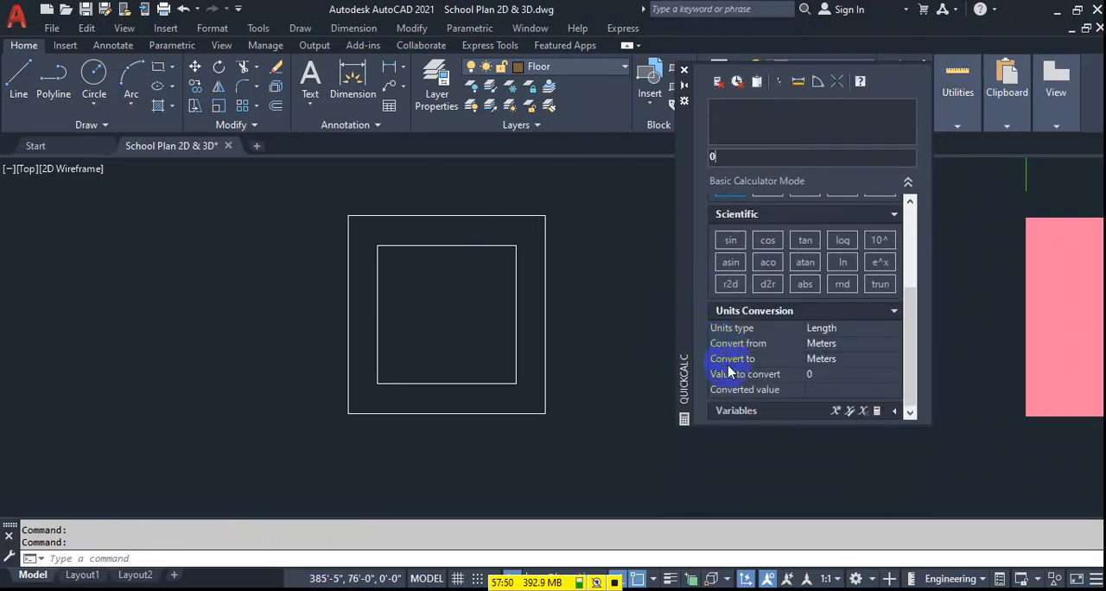
click(860, 329)
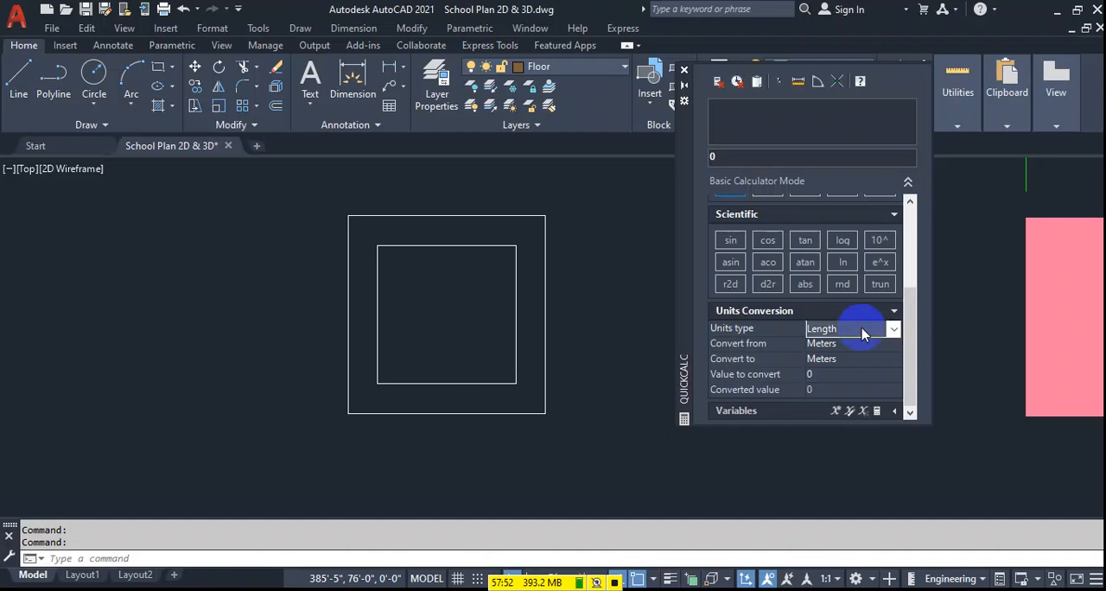
click(860, 331)
click(862, 331)
Convert 16 millimeters to inches in the calculator, then close it.
click(850, 346)
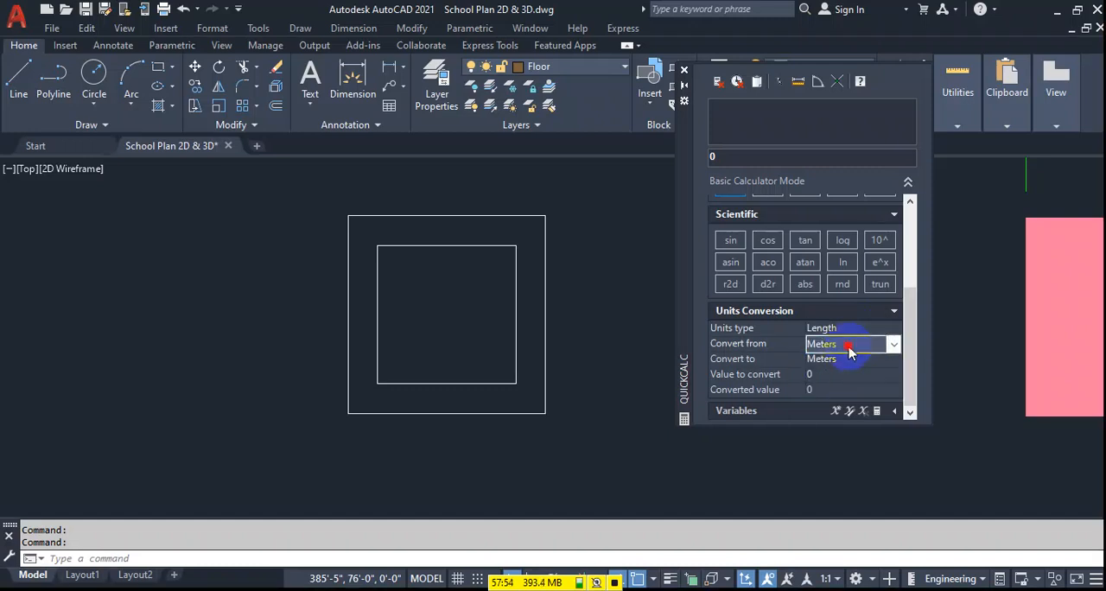
click(849, 345)
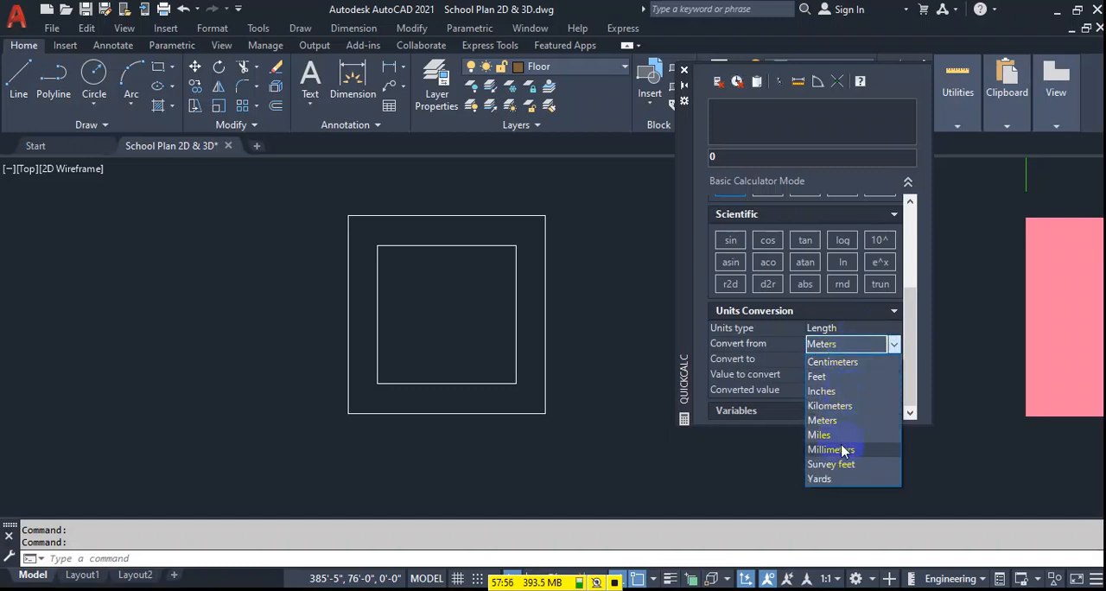
click(843, 448)
click(847, 359)
click(847, 359)
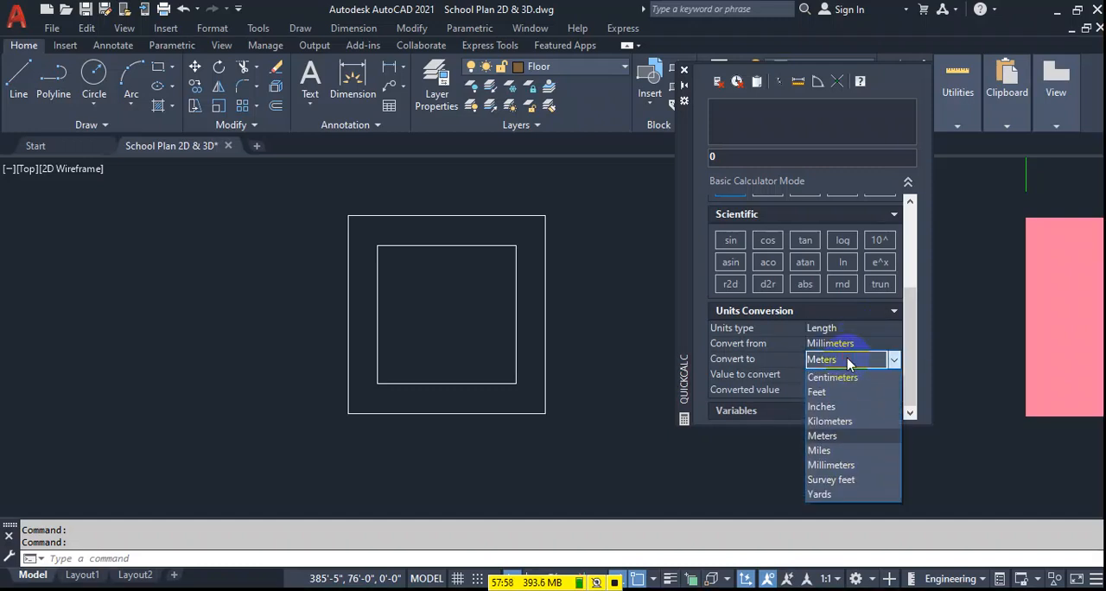
click(836, 411)
click(803, 374)
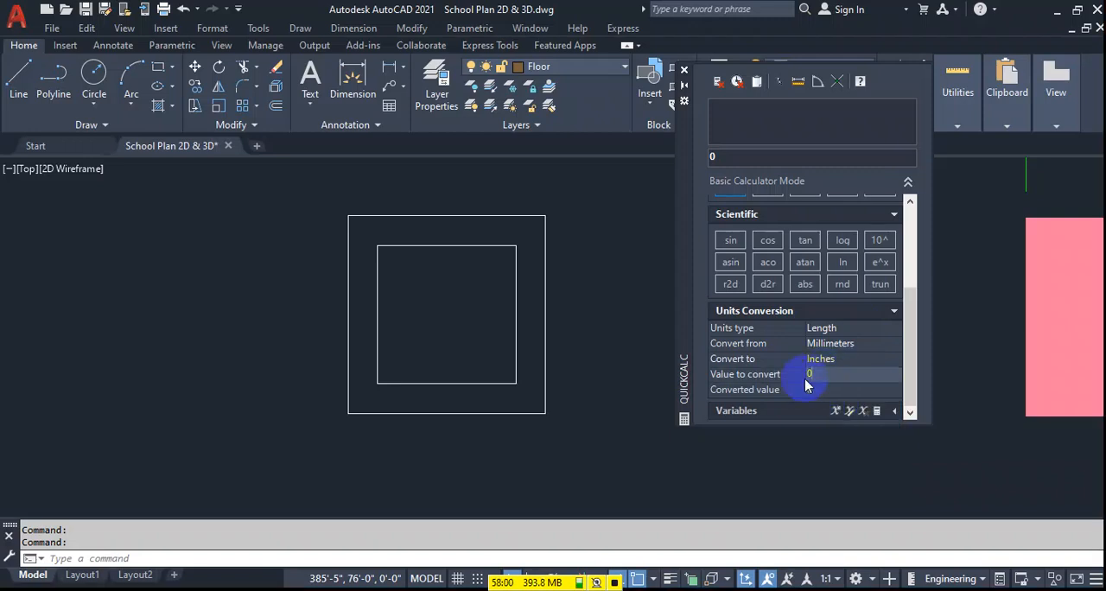
text(16)
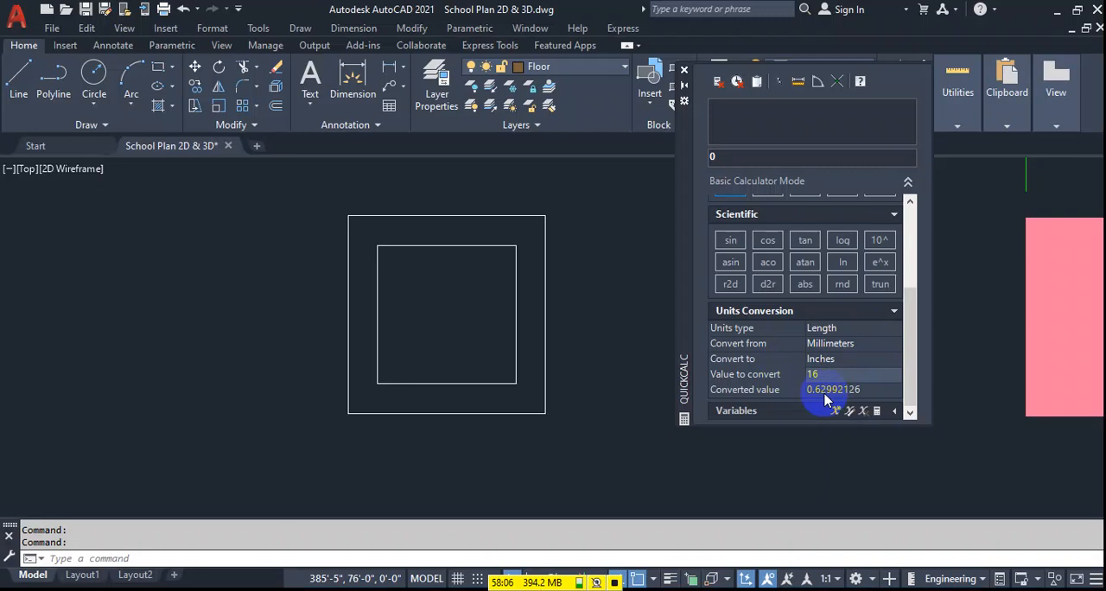
click(684, 70)
scroll(363, 255, up, 5)
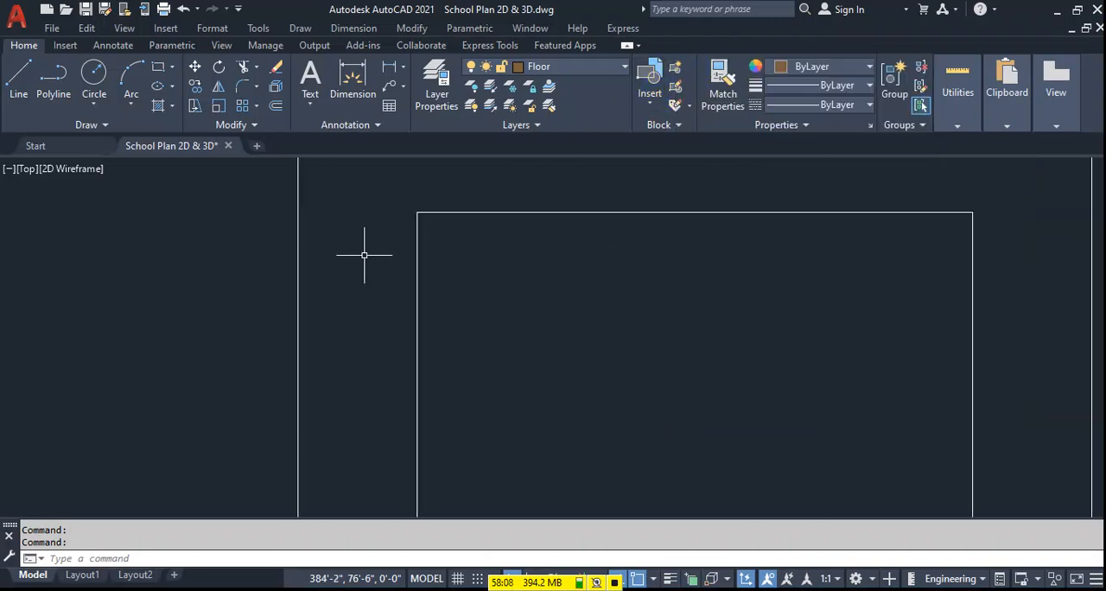
text(c)
key(Return)
key(Escape)
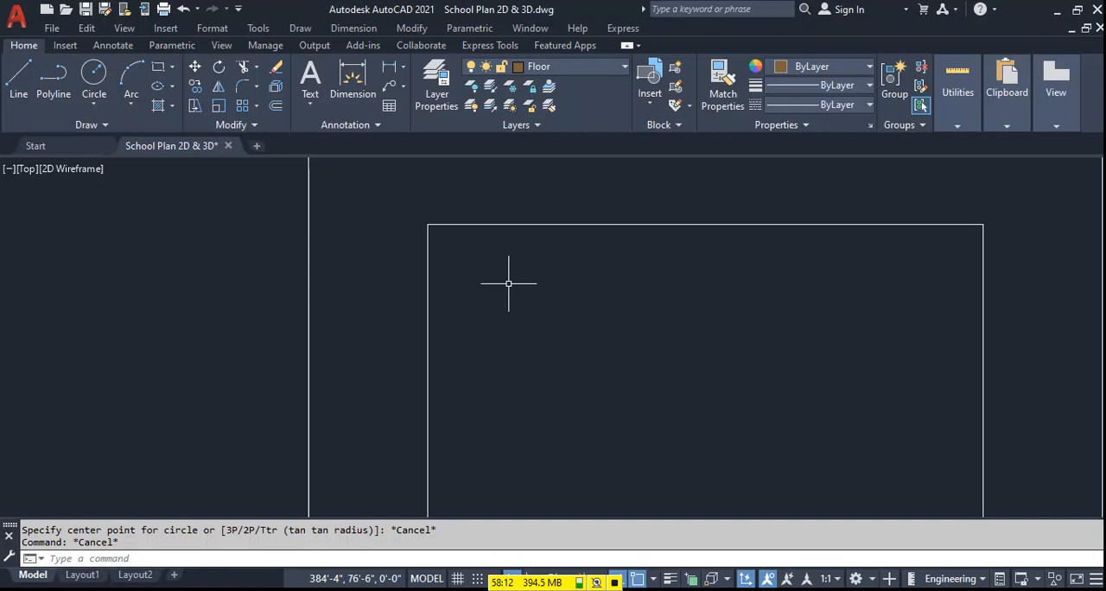
Draw a solid donut with inside diameter 0 and outside diameter 0.63 inside the upper-left corner of the inner square.
text(do)
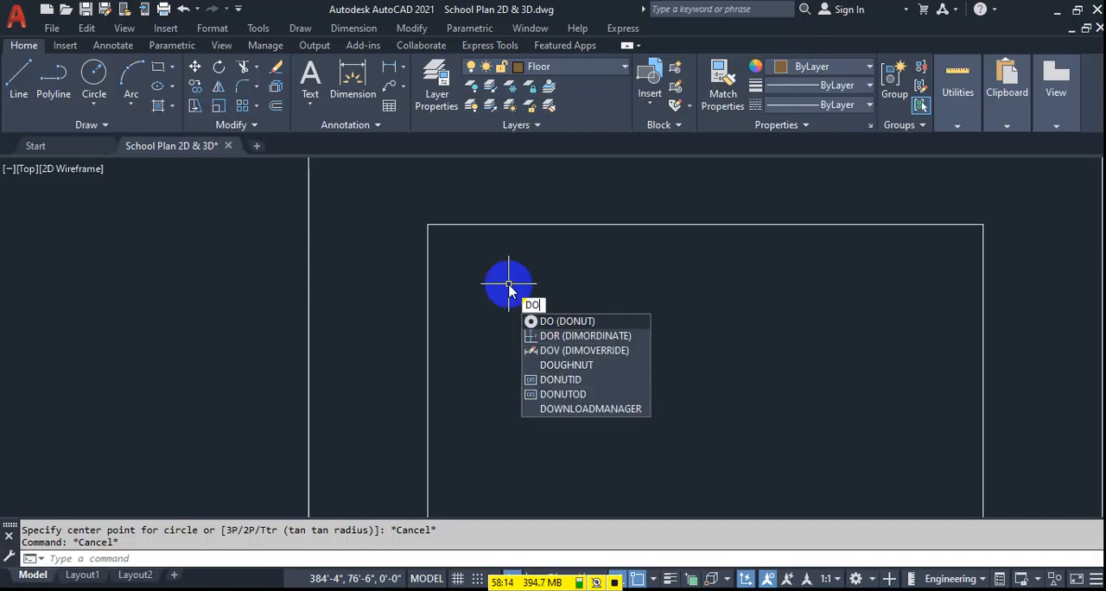
key(Return)
text(0)
key(Return)
text(1)
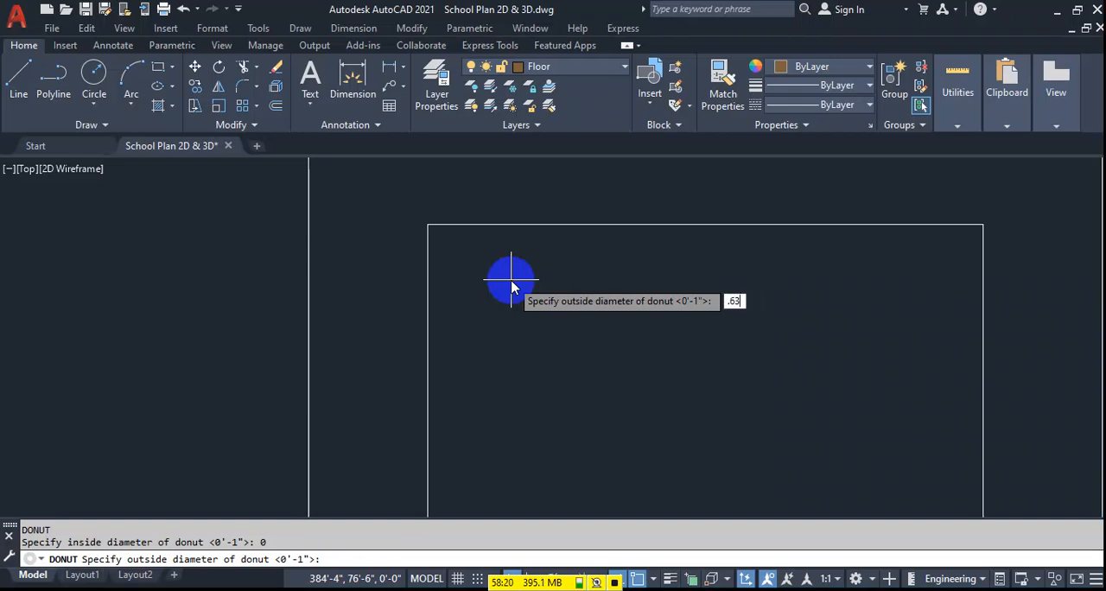
key(Return)
scroll(481, 245, up, 2)
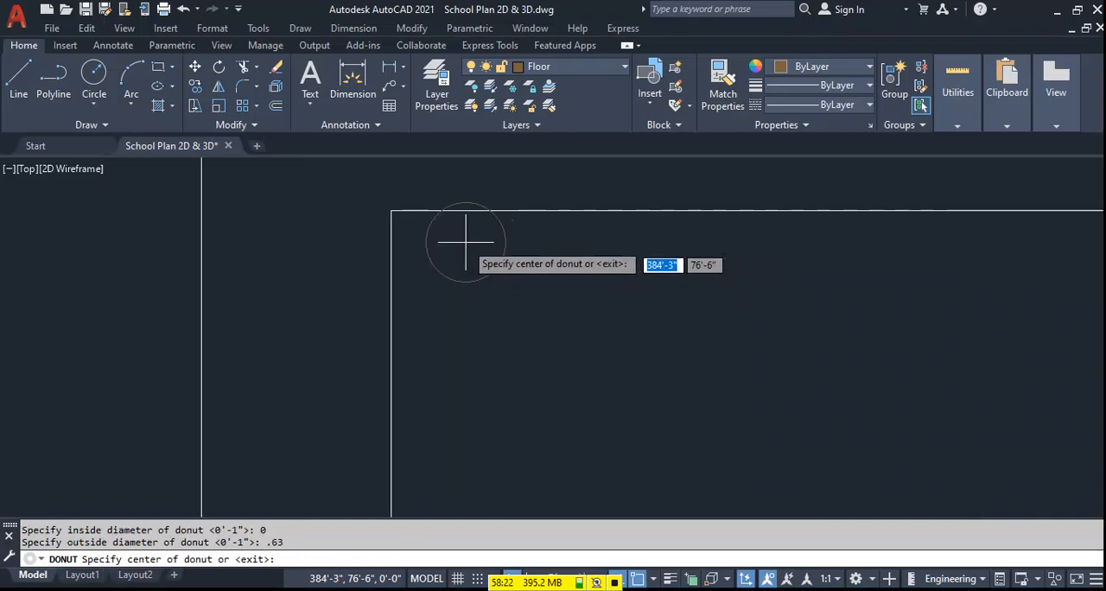
click(431, 250)
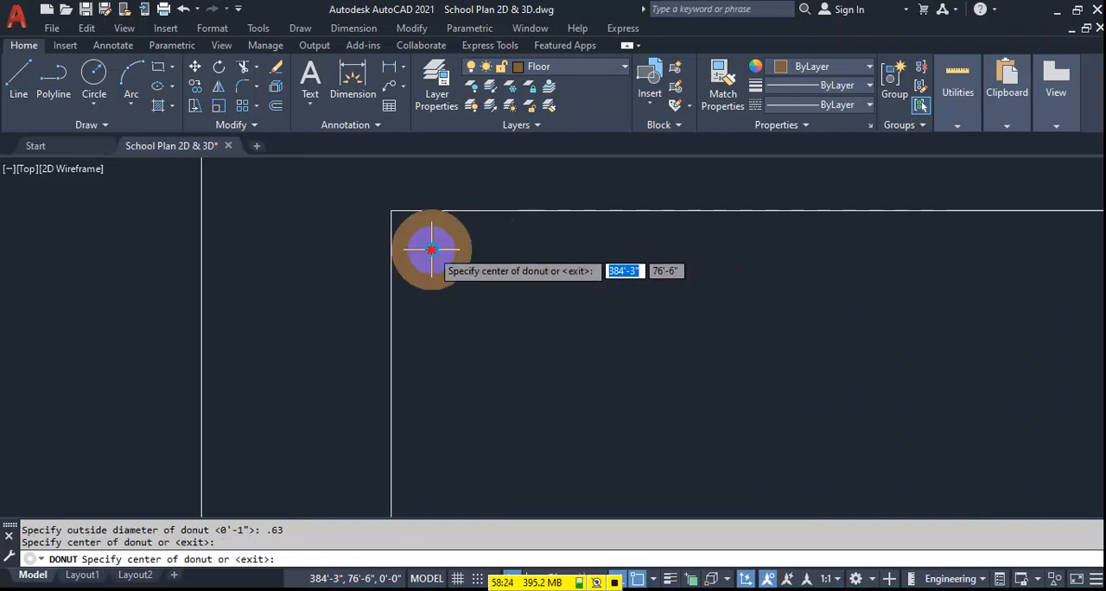
Place a second donut of the same size inside the upper-right corner of the inner square.
scroll(544, 280, down, 3)
scroll(821, 275, up, 2)
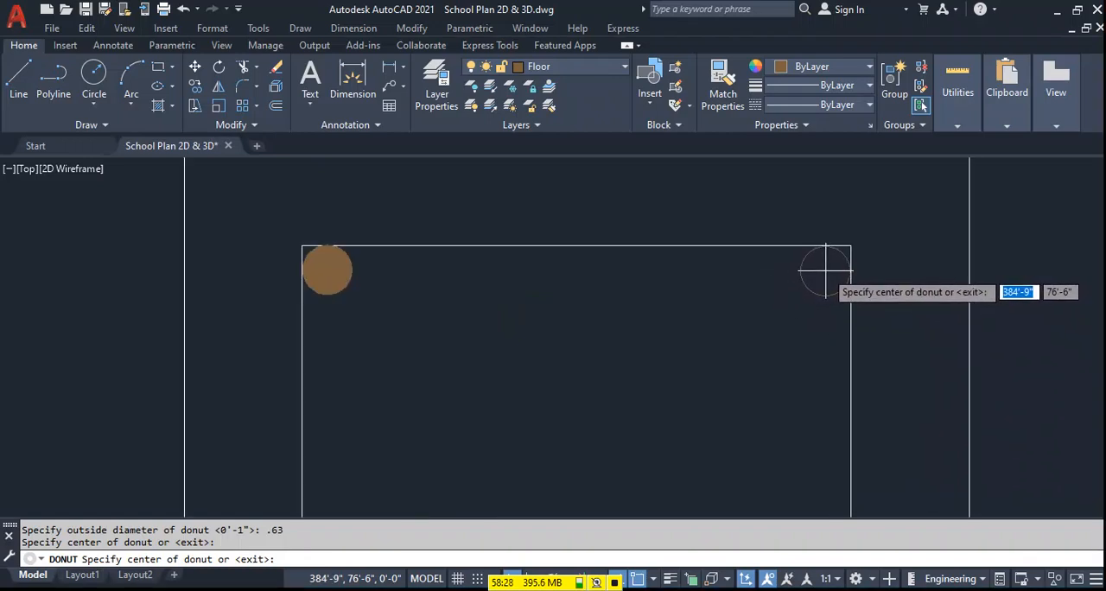
click(825, 271)
key(Escape)
Mirror the two upper donuts about the inner square's horizontal midline, keeping the originals.
scroll(366, 279, down, 2)
middle_drag(366, 280, 382, 266)
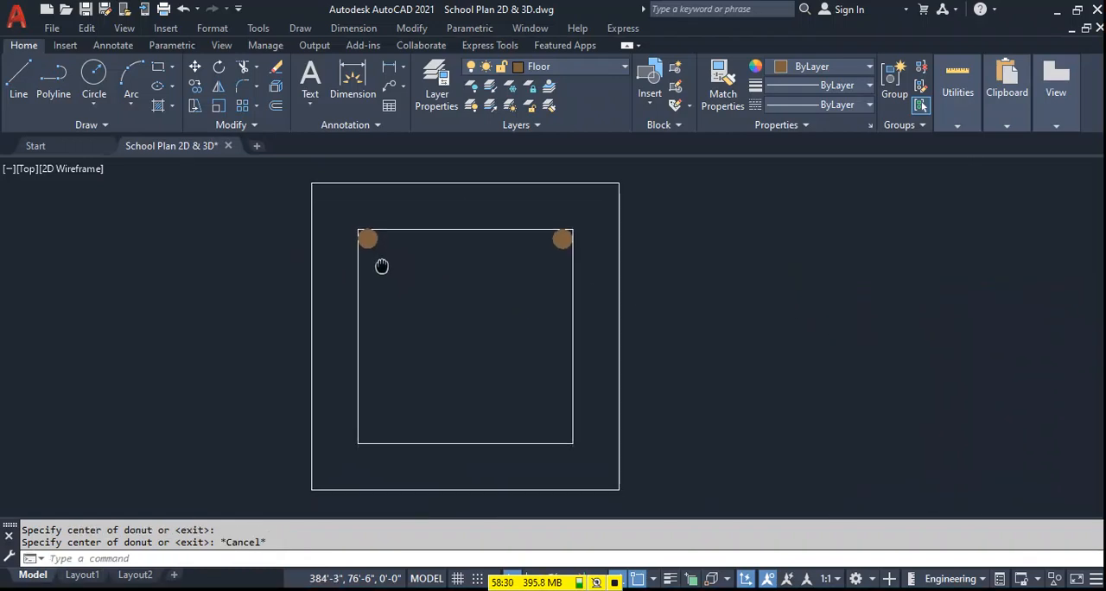
click(338, 250)
click(575, 217)
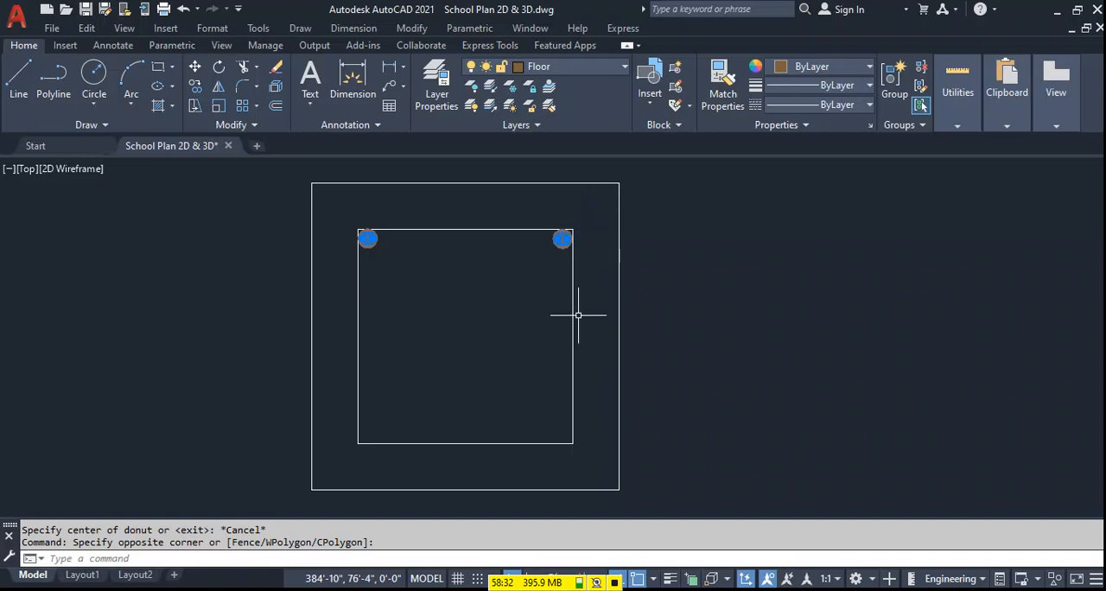
text(MI)
key(Return)
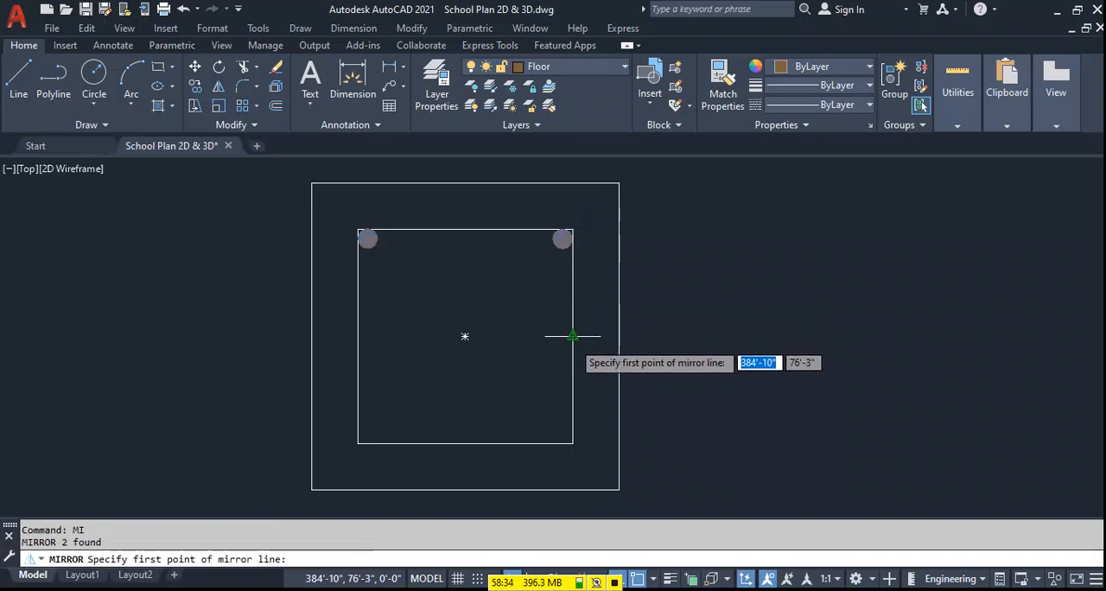
click(573, 336)
click(357, 336)
key(Return)
Examine how the mirrored donuts sit in the lower corners of the inner square.
scroll(381, 436, up, 2)
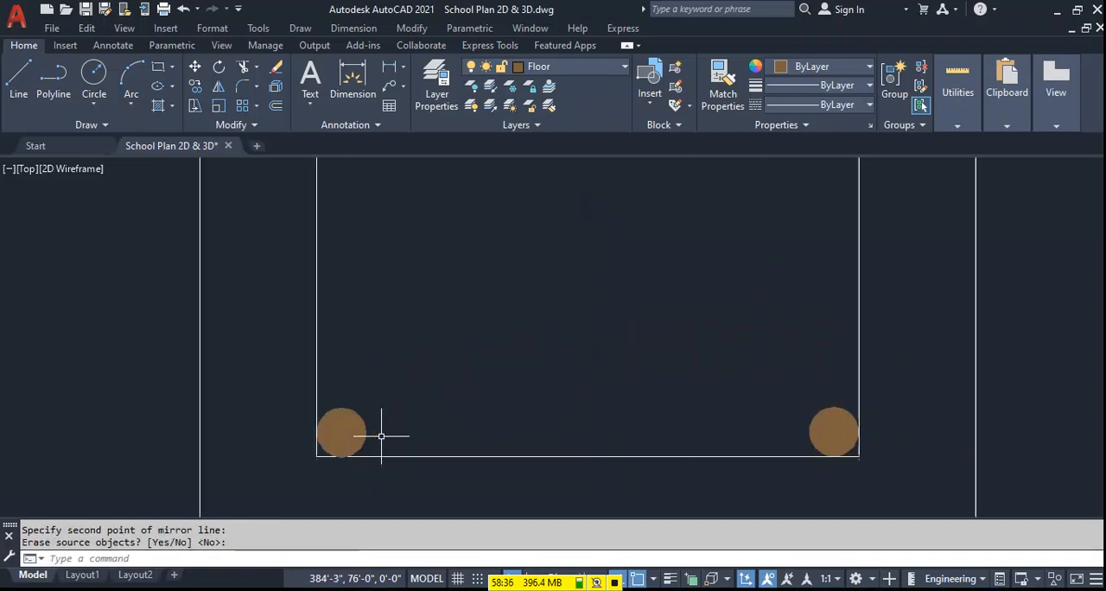
scroll(381, 436, up, 3)
scroll(370, 452, down, 1)
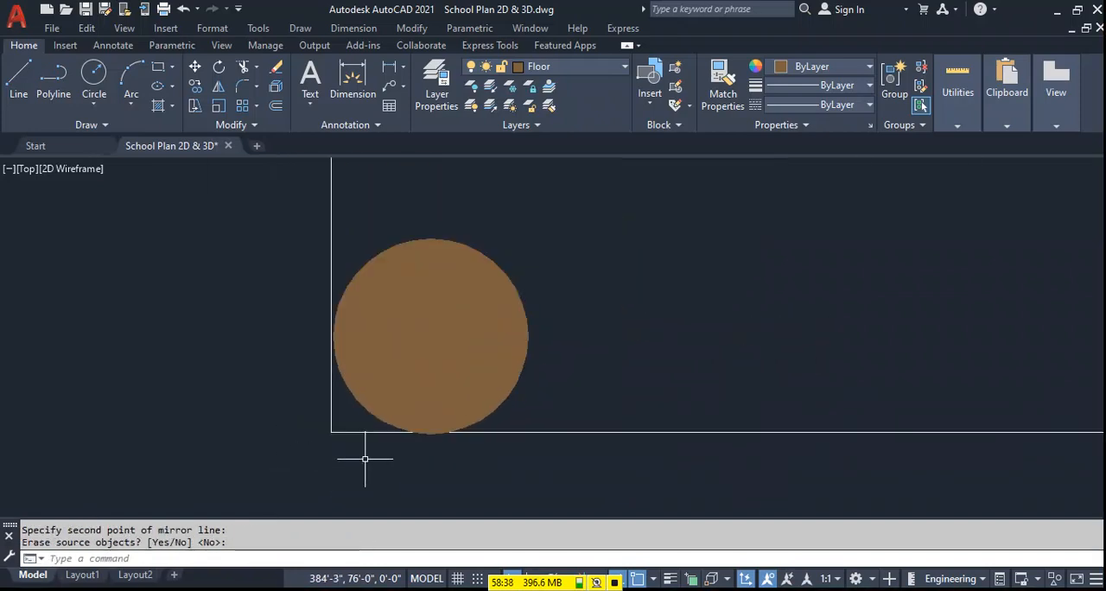
scroll(364, 459, down, 3)
middle_drag(598, 395, 579, 395)
scroll(510, 377, down, 2)
middle_drag(531, 346, 524, 383)
scroll(523, 383, down, 2)
middle_drag(635, 308, 618, 278)
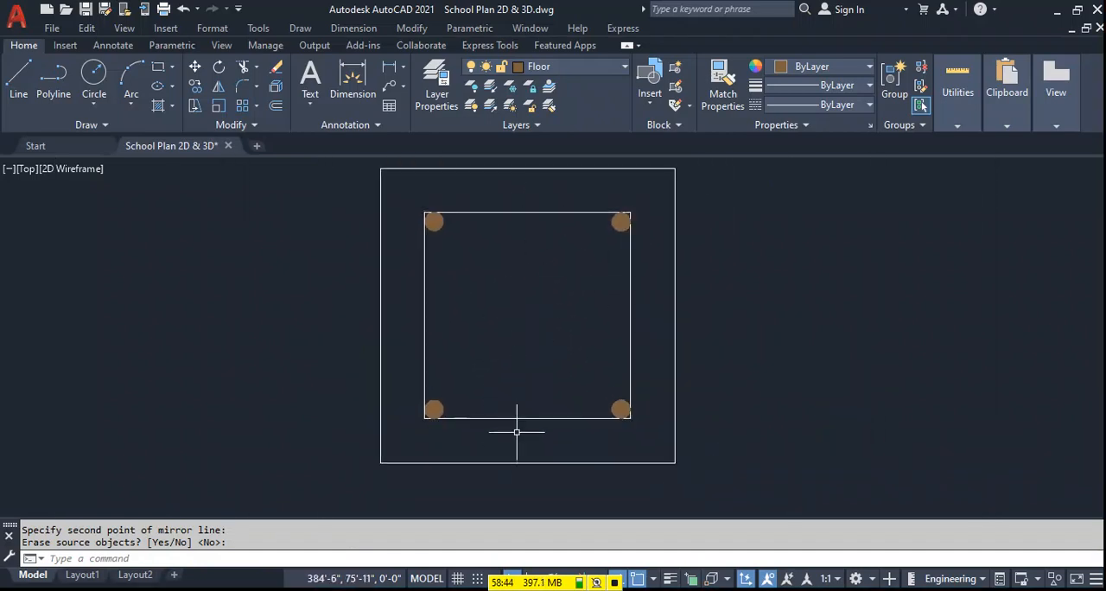
Copy the two left corner donuts horizontally to the midpoints between the left and right corner bars.
key(Return)
click(452, 241)
click(433, 224)
click(450, 401)
click(434, 405)
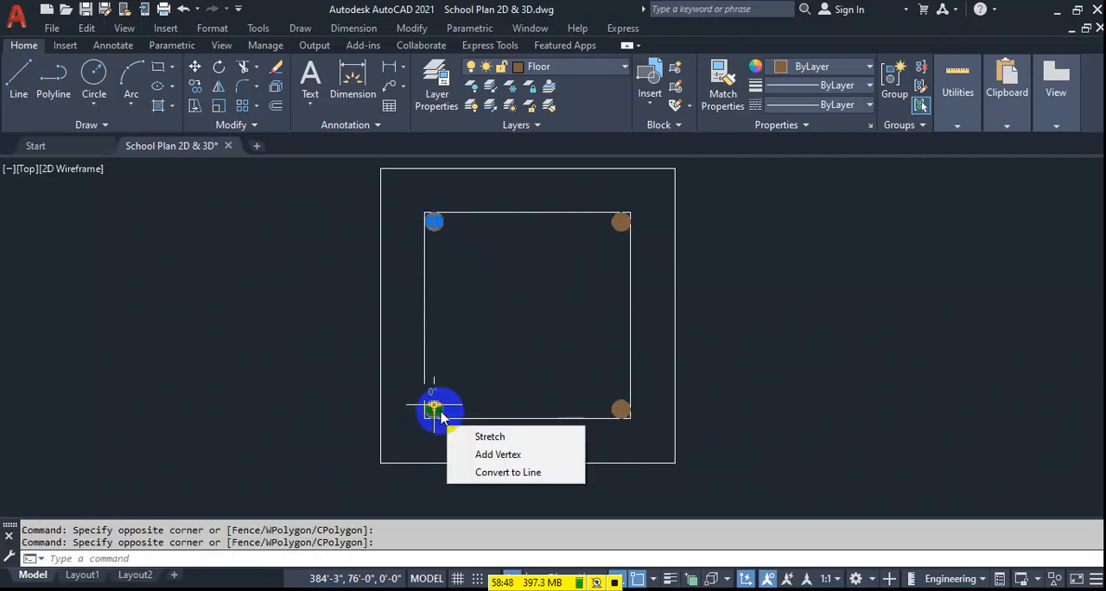
text(o)
key(Return)
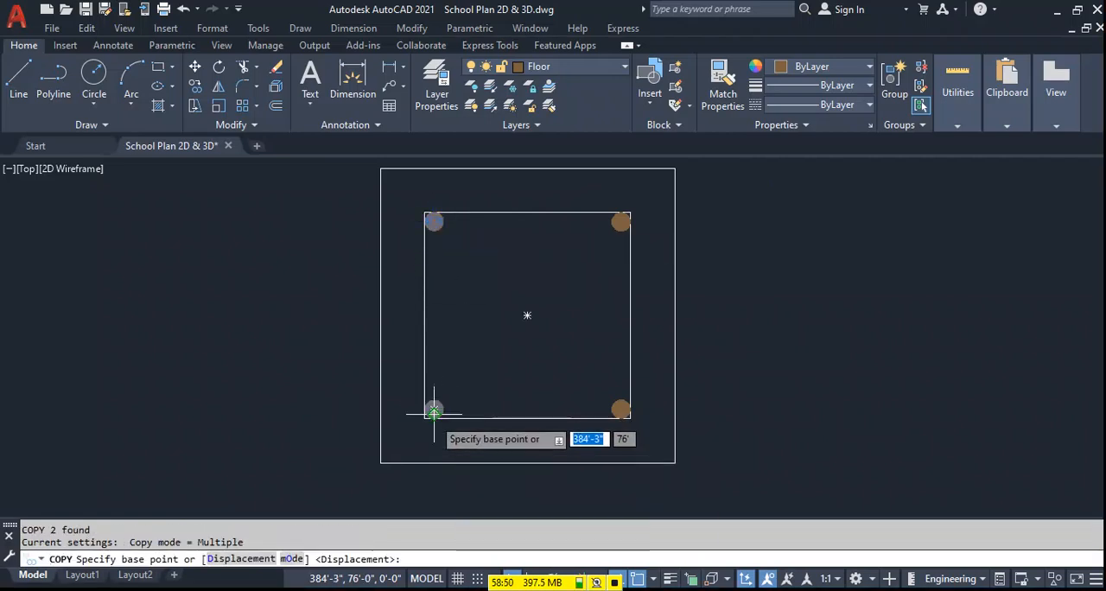
click(434, 410)
click(528, 413)
key(Escape)
Move the two middle donuts slightly upward to line up with the corner donuts in each row.
click(544, 387)
click(512, 406)
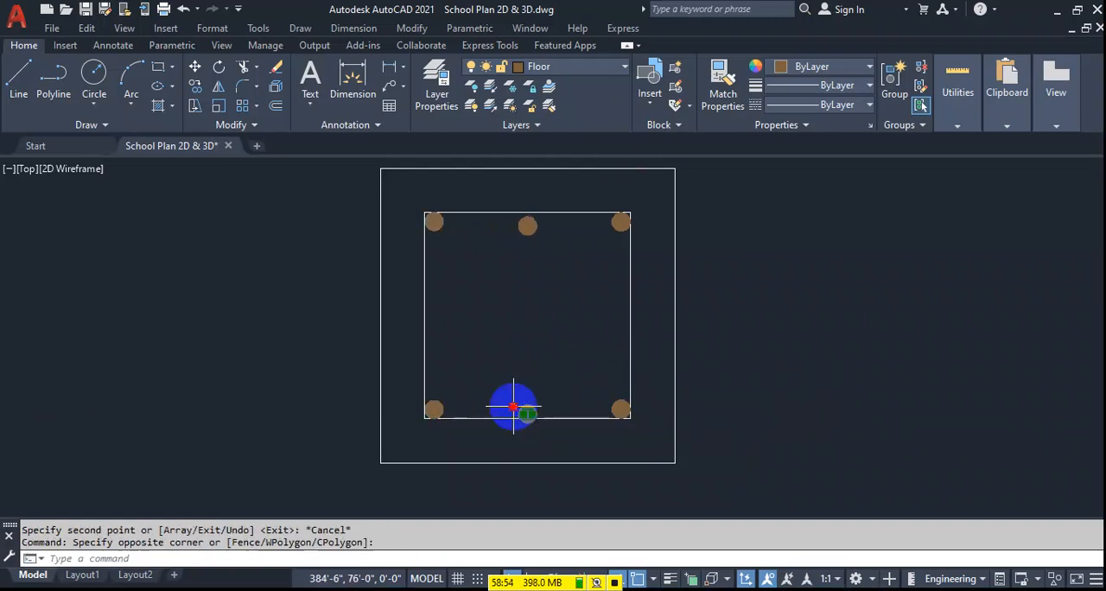
click(527, 229)
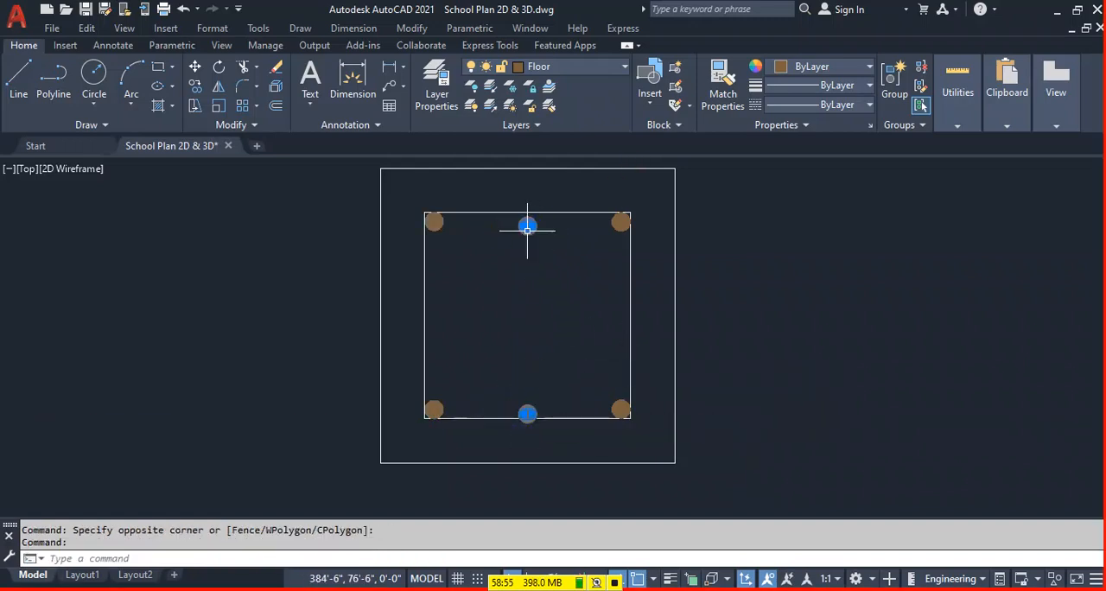
text(m)
key(Return)
click(748, 341)
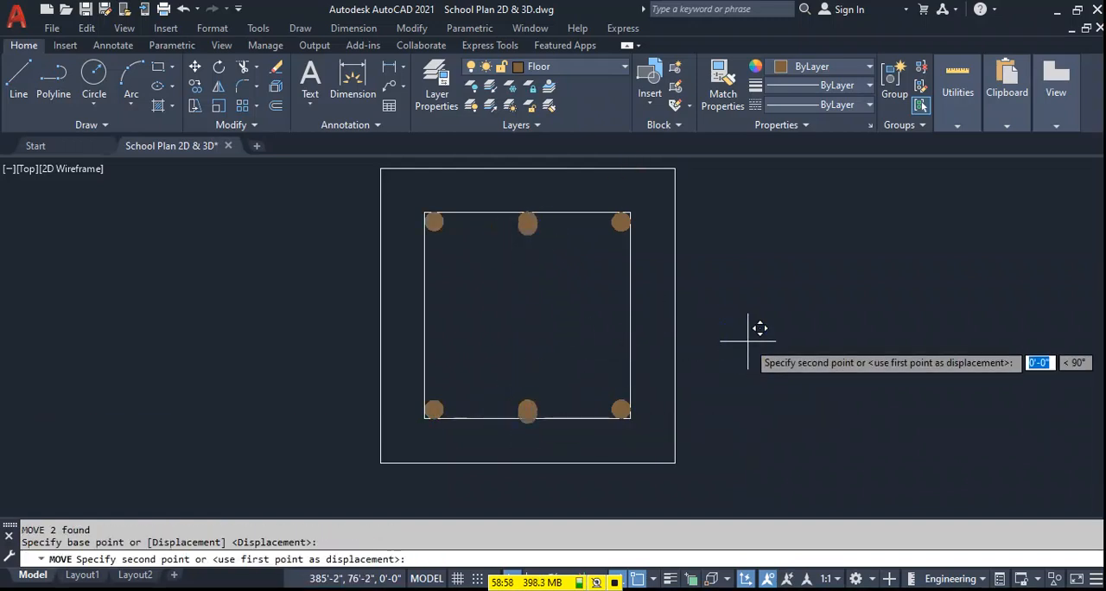
click(752, 331)
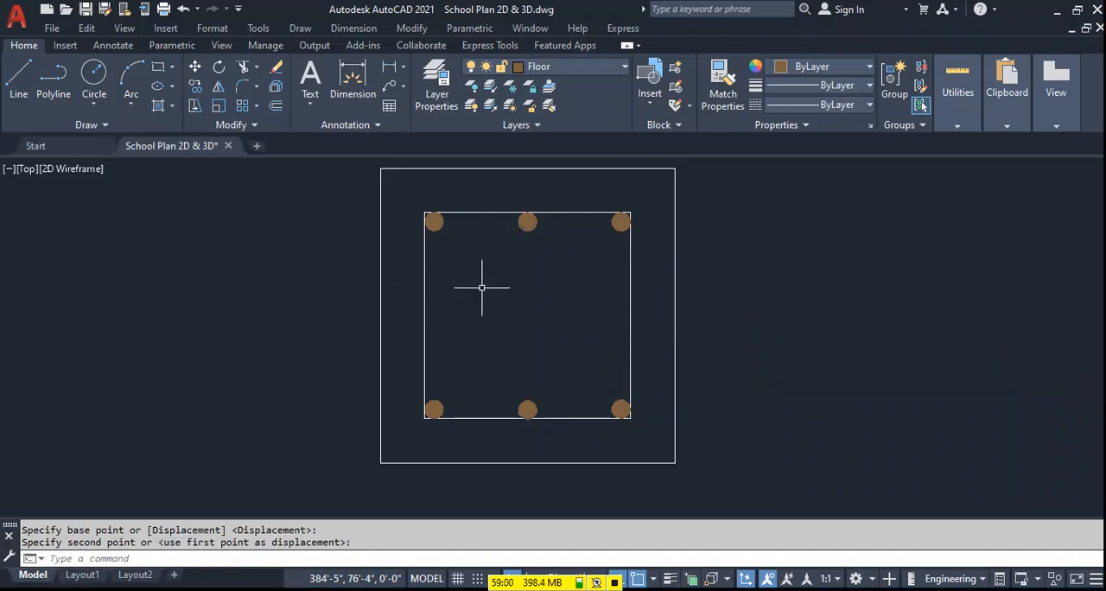
Draw two roughly parallel diagonal hook lines into the inner square, starting from its top and left edges around the upper-left donut.
middle_drag(483, 288, 492, 316)
scroll(452, 233, up, 4)
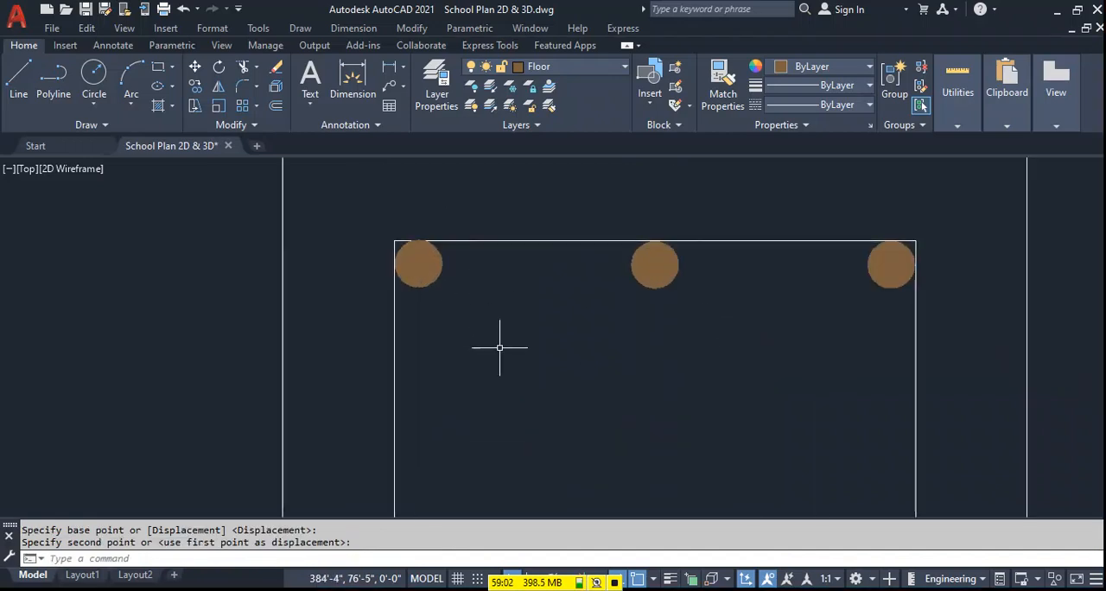
text(l)
key(Return)
click(444, 242)
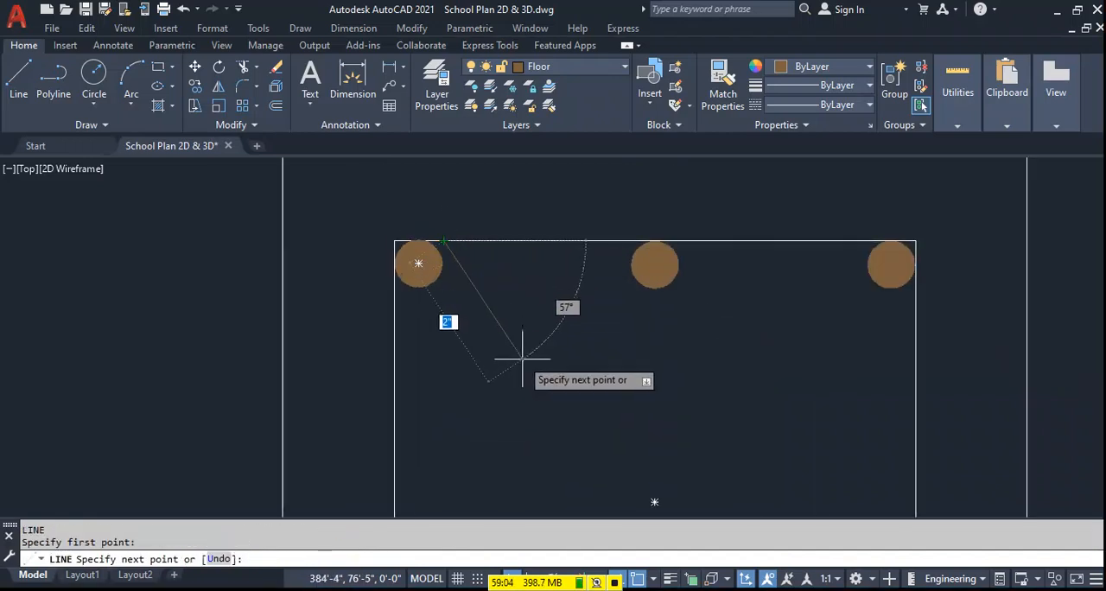
click(542, 377)
key(Return)
key(Return)
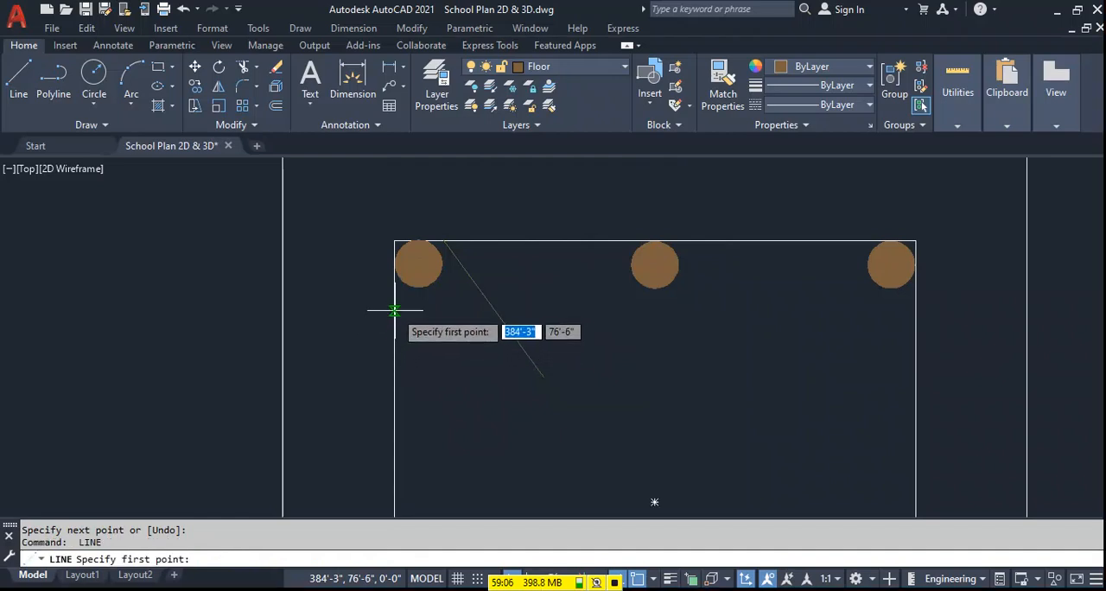
click(394, 310)
click(499, 458)
key(Return)
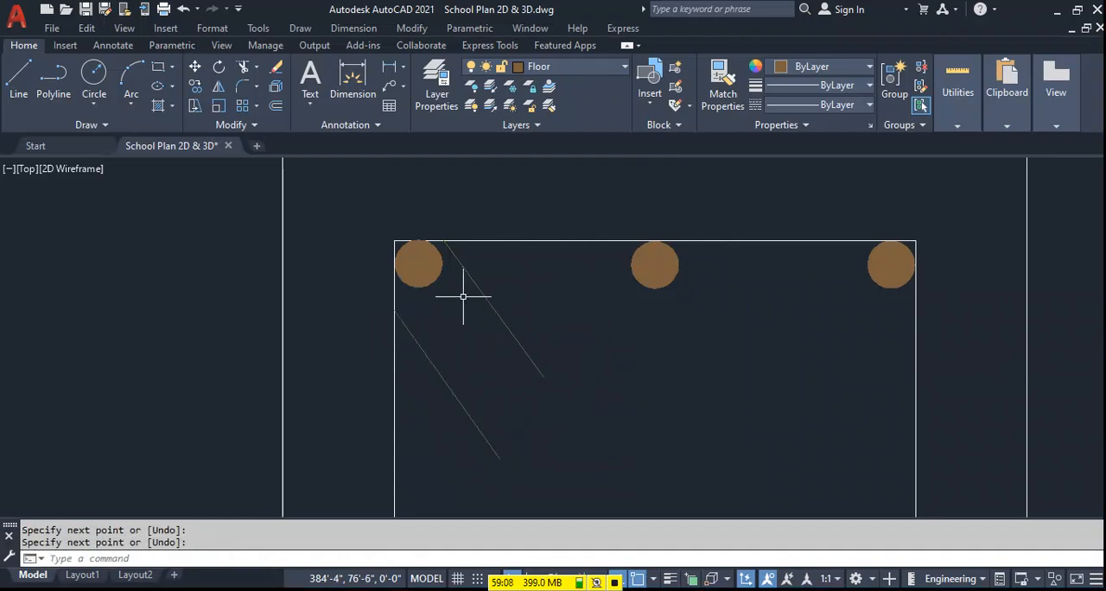
Match the inner square's properties onto the two diagonal hook lines and all the donuts of the column section.
click(484, 410)
text(m)
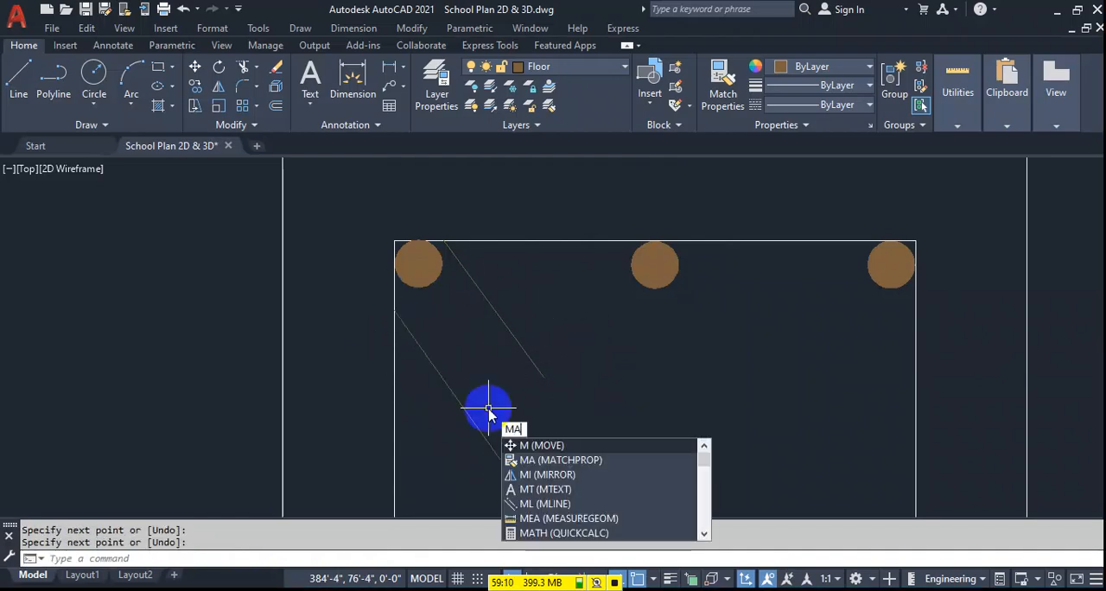
key(Escape)
text(ma)
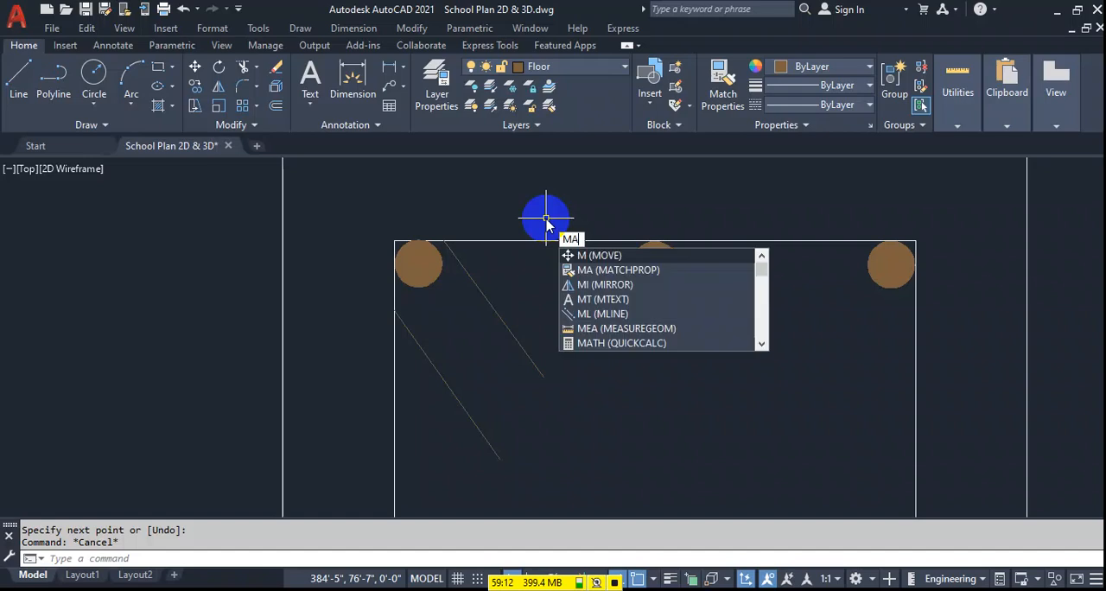
key(Return)
click(543, 241)
click(447, 395)
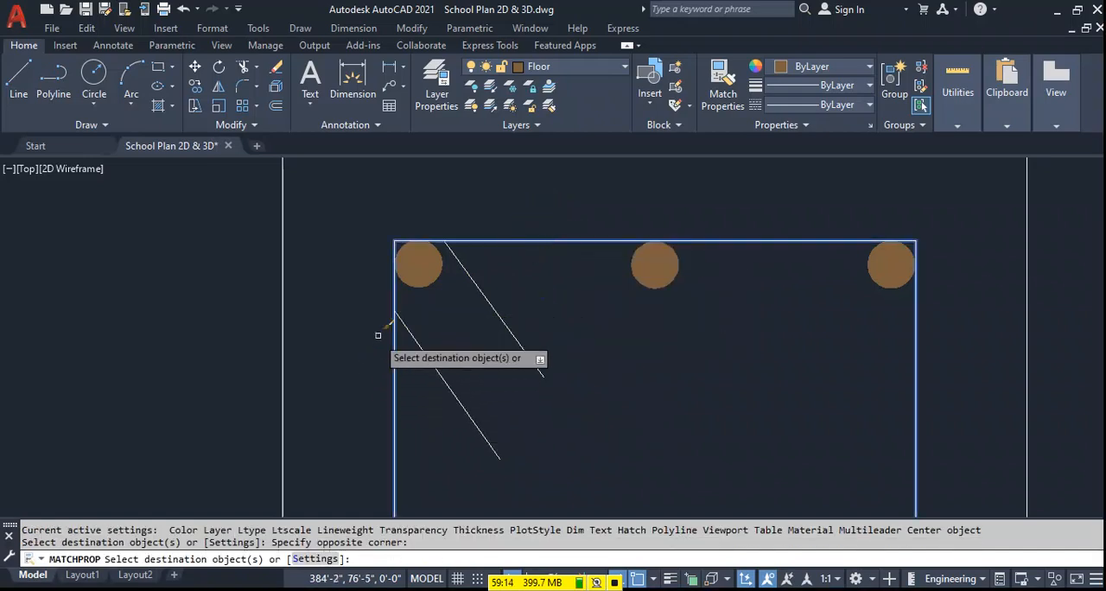
scroll(376, 341, down, 5)
click(382, 445)
click(583, 281)
key(Return)
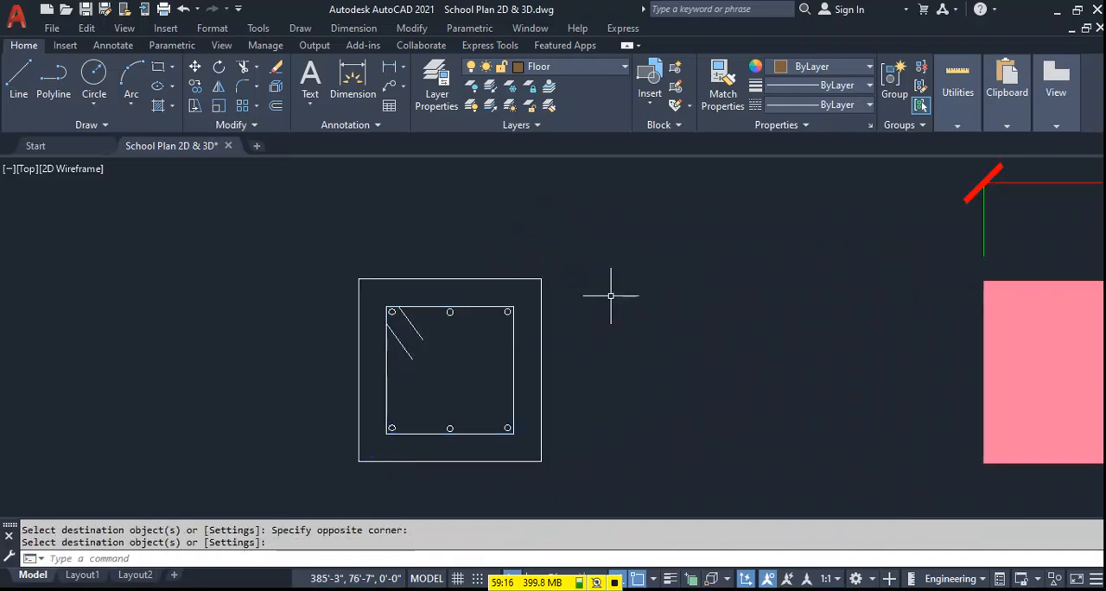
Examine the upper-right and top-middle donuts of the column section up close.
scroll(482, 330, up, 2)
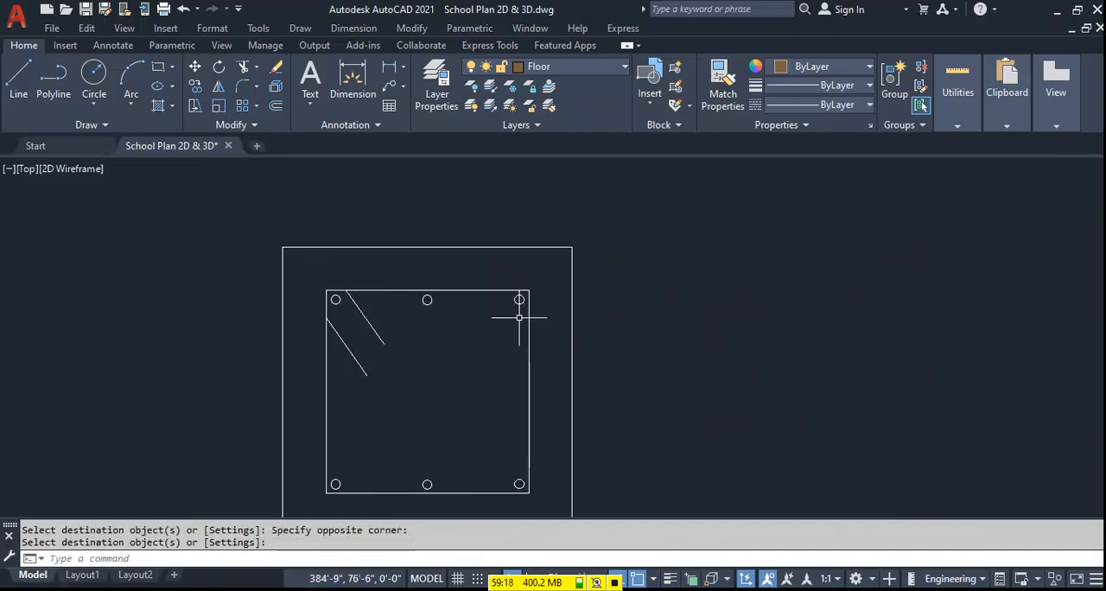
scroll(486, 375, up, 3)
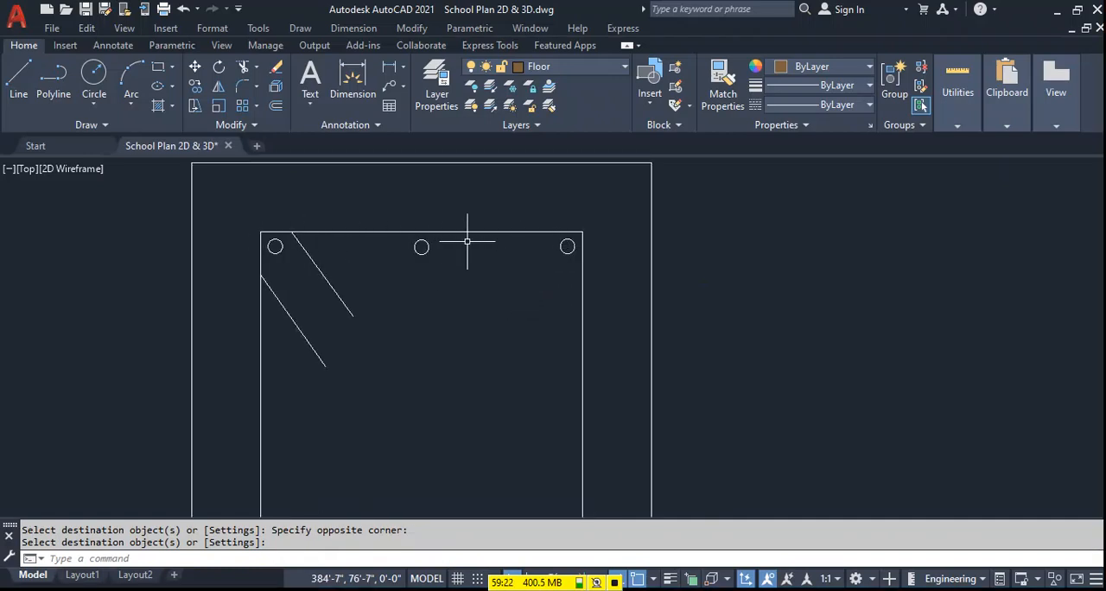
click(569, 241)
key(Escape)
click(414, 245)
scroll(424, 243, up, 4)
click(401, 252)
key(Escape)
scroll(538, 281, down, 6)
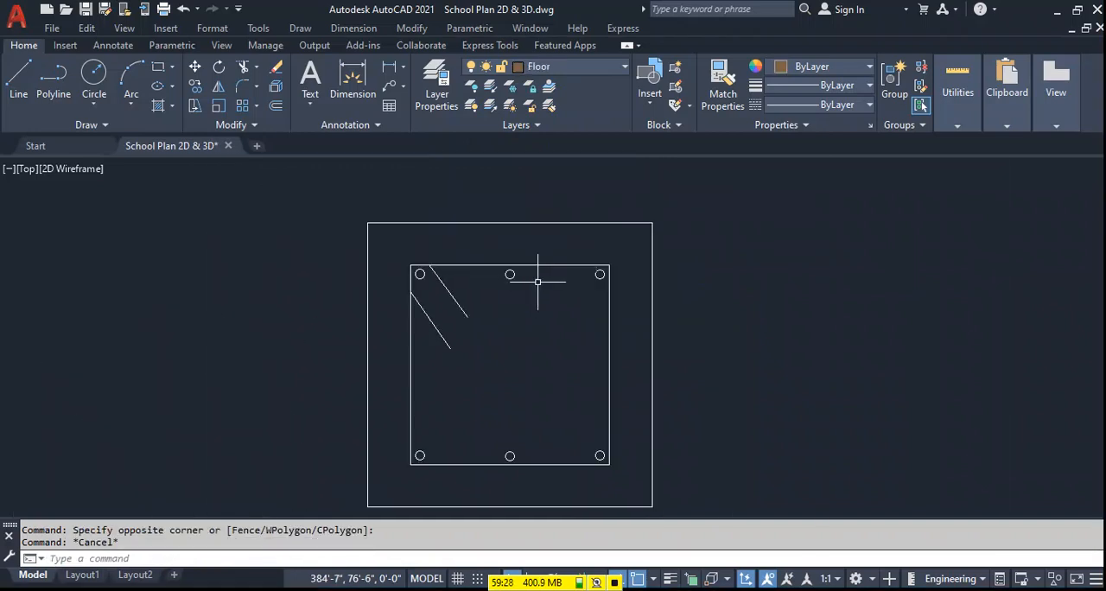
Regenerate the drawing and save the file.
text(RE)
key(Return)
scroll(538, 281, down, 4)
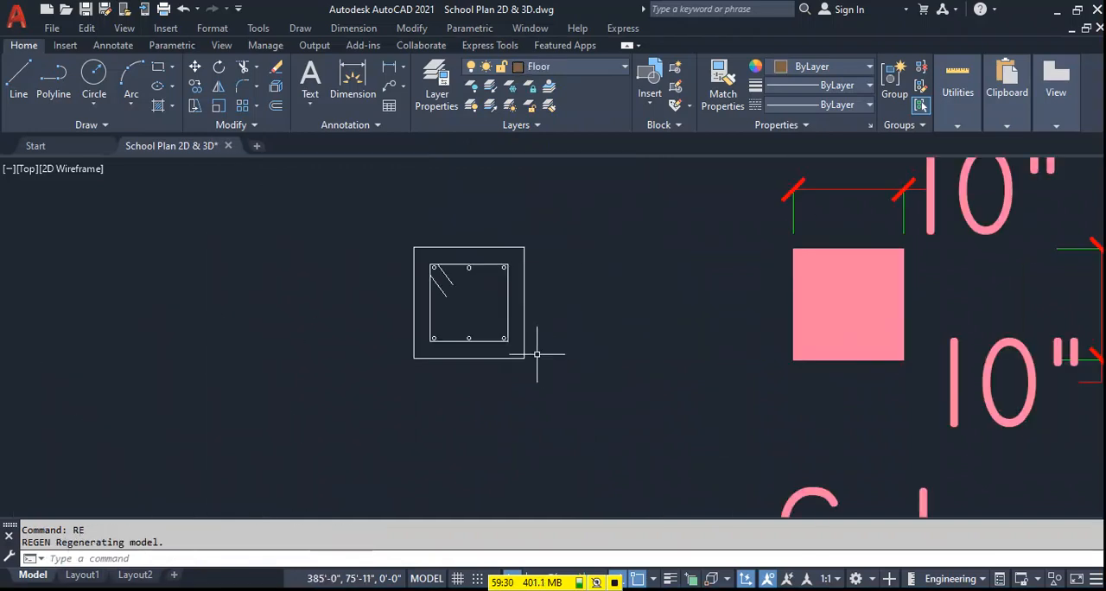
scroll(570, 325, up, 2)
key(ctrl+s)
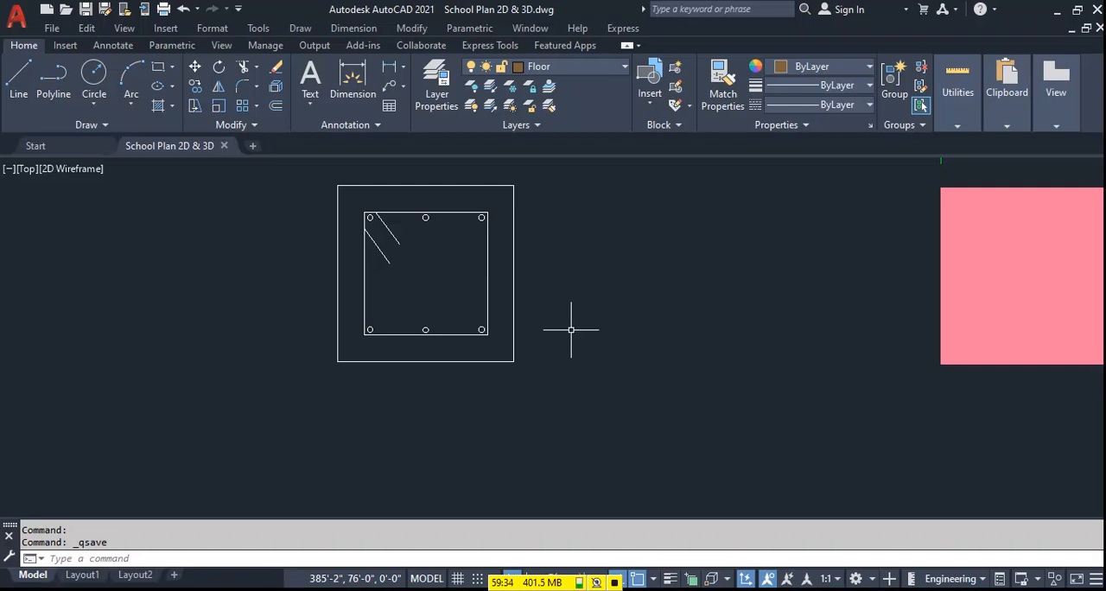
scroll(572, 325, down, 5)
scroll(493, 338, up, 2)
scroll(493, 338, down, 6)
mouse_move(407, 382)
middle_down()
mouse_move(436, 303)
mouse_move(549, 281)
middle_up()
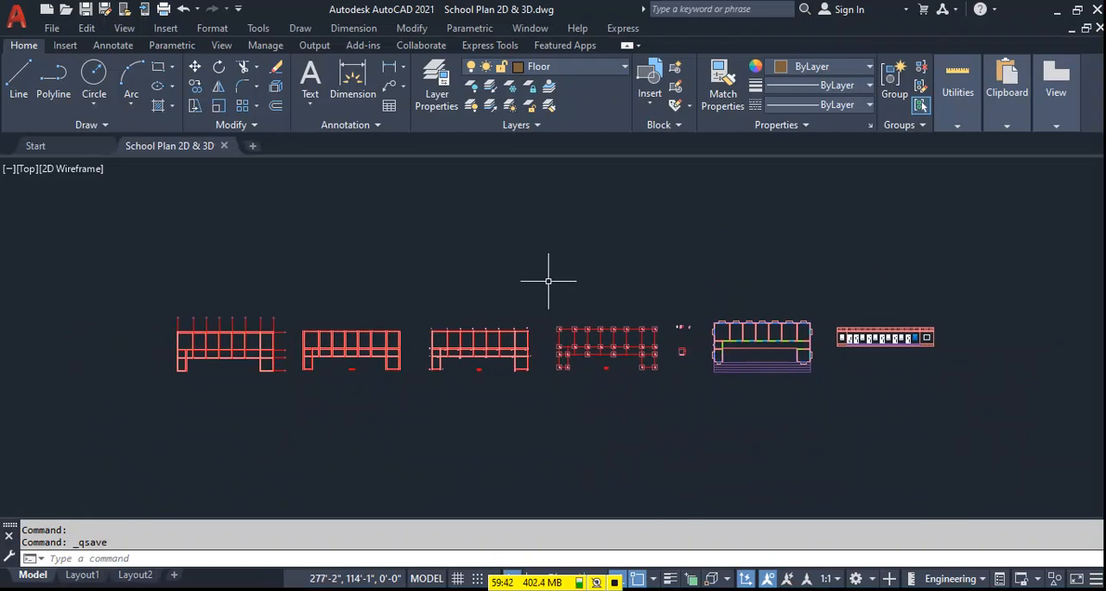
click(615, 554)
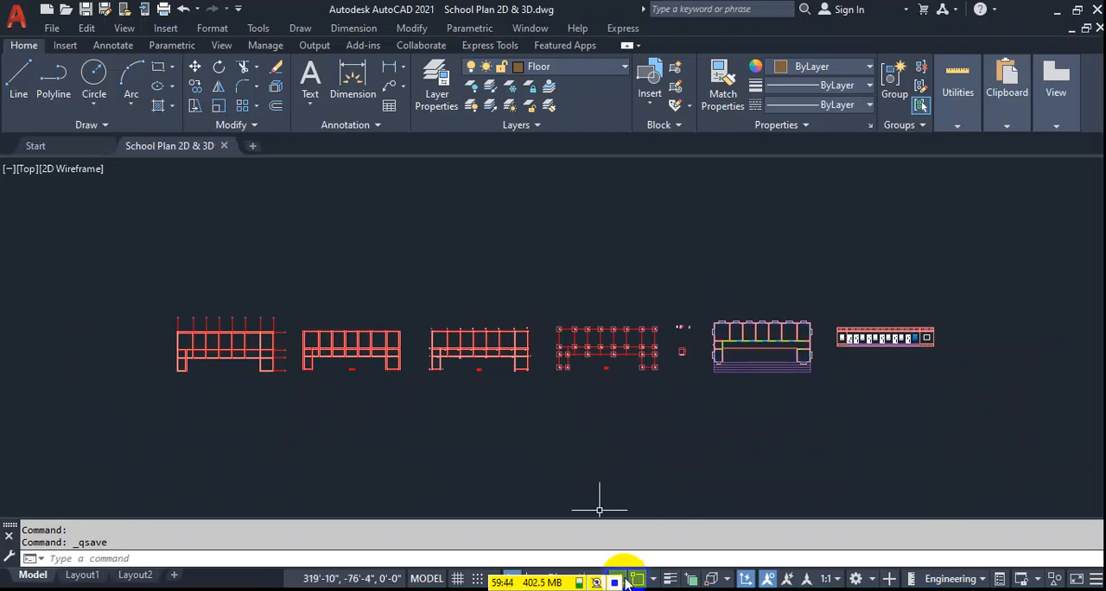